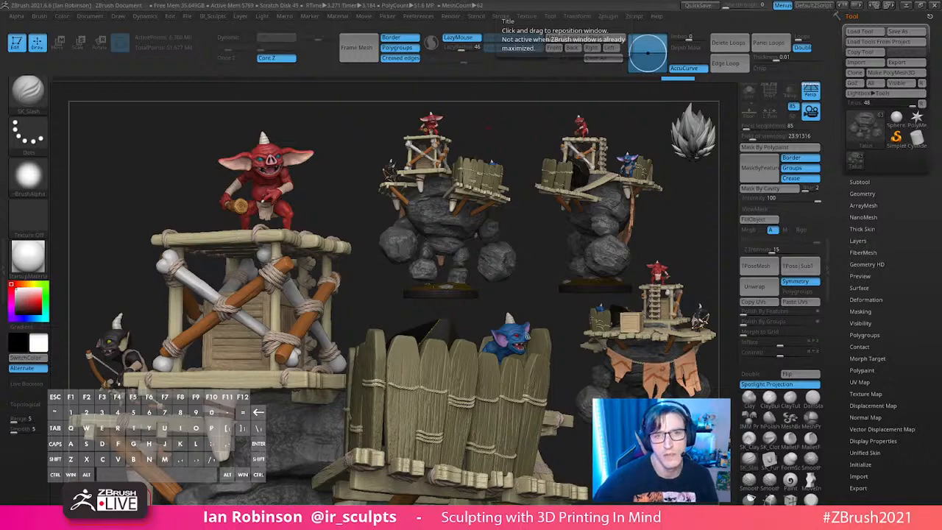
# Step: Show the 2021 ZBrush Summit page in the web browser and switch back to ZBrush
pyautogui.moveTo(111, 526); pyautogui.dragTo(360, 18)
pyautogui.click(243, 55)
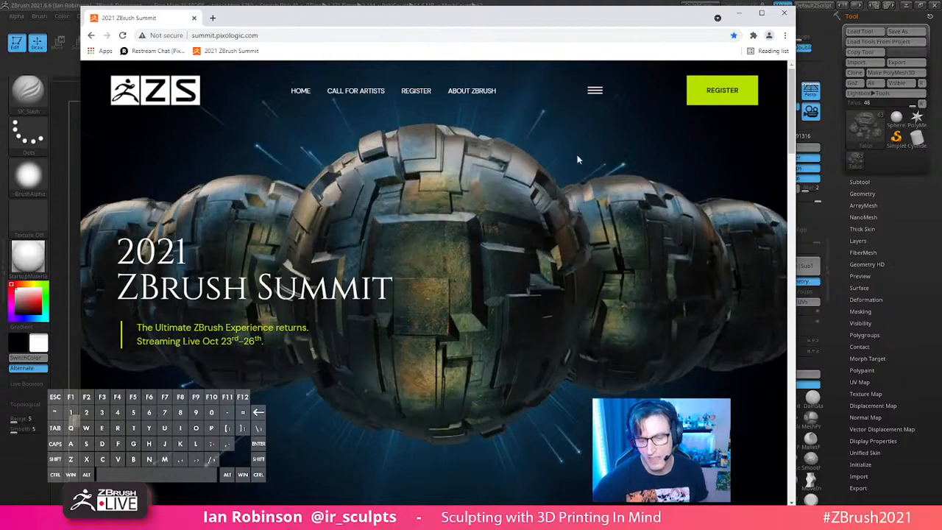
pyautogui.click(739, 13)
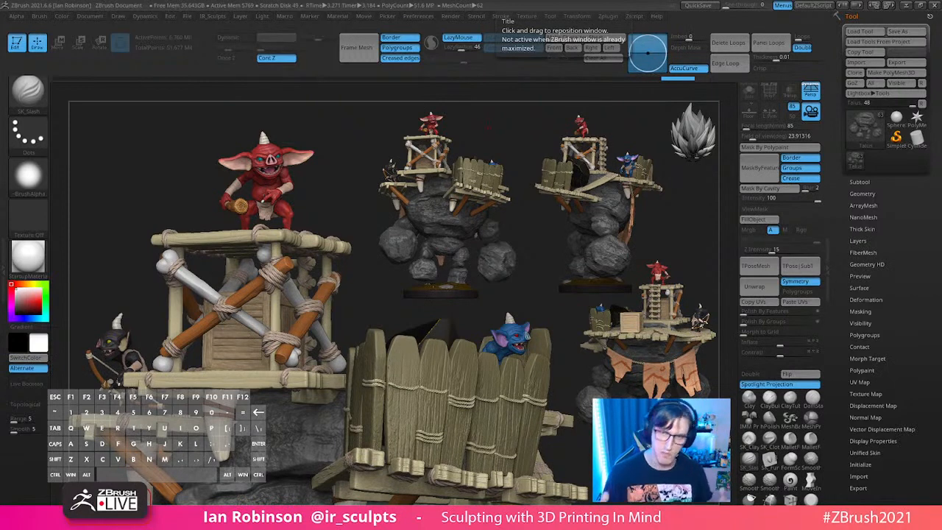
# Step: Clear the stored model views from the canvas and make the wooden crate the active subtool
pyautogui.moveTo(690, 213)
pyautogui.mouseDown()
pyautogui.moveTo(671, 221)
pyautogui.moveTo(690, 225)
pyautogui.moveTo(693, 207)
pyautogui.mouseUp()
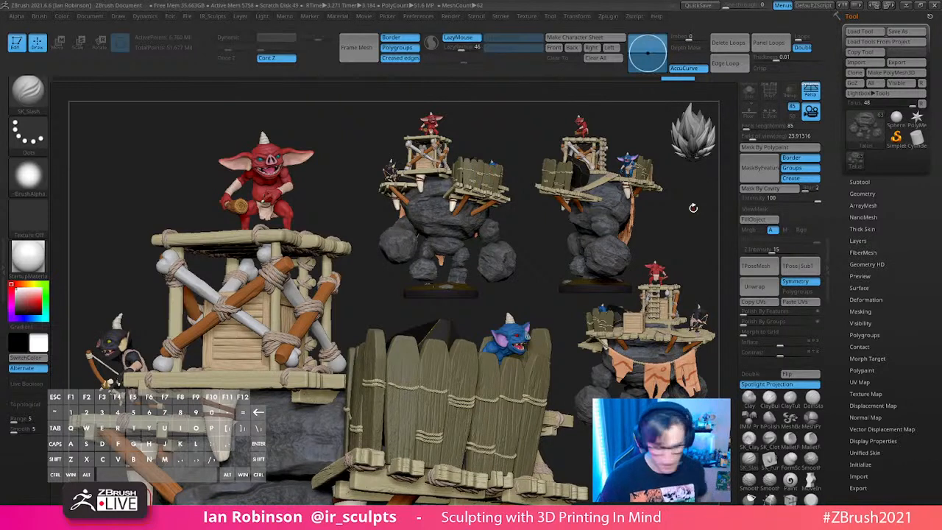
pyautogui.hotkey('ctrl', 'n')
pyautogui.keyDown('alt'); pyautogui.moveTo(686, 223); pyautogui.dragTo(492, 162); pyautogui.keyUp('alt')
pyautogui.moveTo(572, 166)
pyautogui.keyDown('shift'); pyautogui.mouseDown()
pyautogui.moveTo(582, 214)
pyautogui.moveTo(674, 221)
pyautogui.moveTo(633, 198)
pyautogui.moveTo(596, 243)
pyautogui.moveTo(610, 226)
pyautogui.moveTo(643, 219)
pyautogui.moveTo(593, 244)
pyautogui.moveTo(639, 234)
pyautogui.mouseUp(); pyautogui.keyUp('shift')
pyautogui.keyDown('alt'); pyautogui.click(270, 266); pyautogui.keyUp('alt')
pyautogui.hotkey('shift', 'f')
pyautogui.hotkey('shift', 'f')
pyautogui.moveTo(624, 267)
pyautogui.mouseDown()
pyautogui.moveTo(650, 278)
pyautogui.moveTo(608, 242)
pyautogui.moveTo(617, 316)
pyautogui.moveTo(612, 309)
pyautogui.mouseUp()
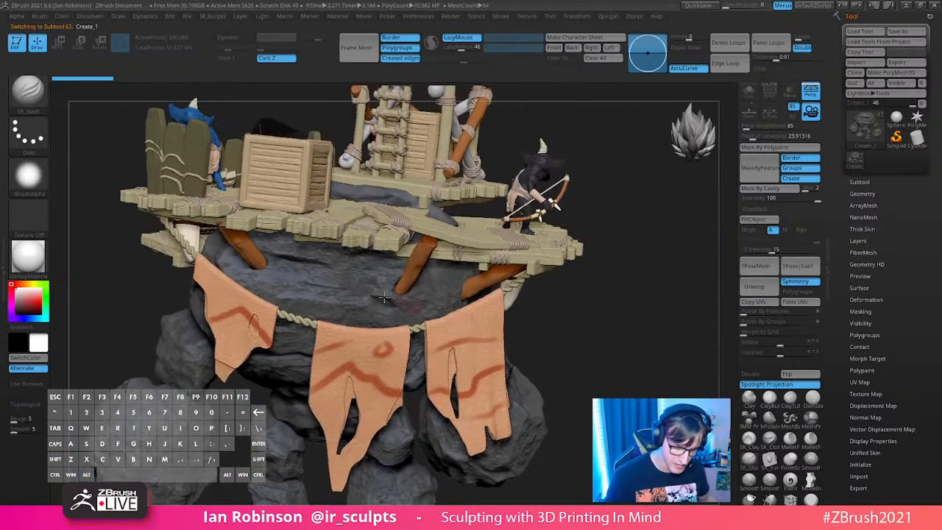
# Step: Leave canvas snapshots of the full creature model, one from the fence side and one from the banner side
pyautogui.keyDown('alt'); pyautogui.moveTo(638, 398); pyautogui.dragTo(606, 290); pyautogui.keyUp('alt')
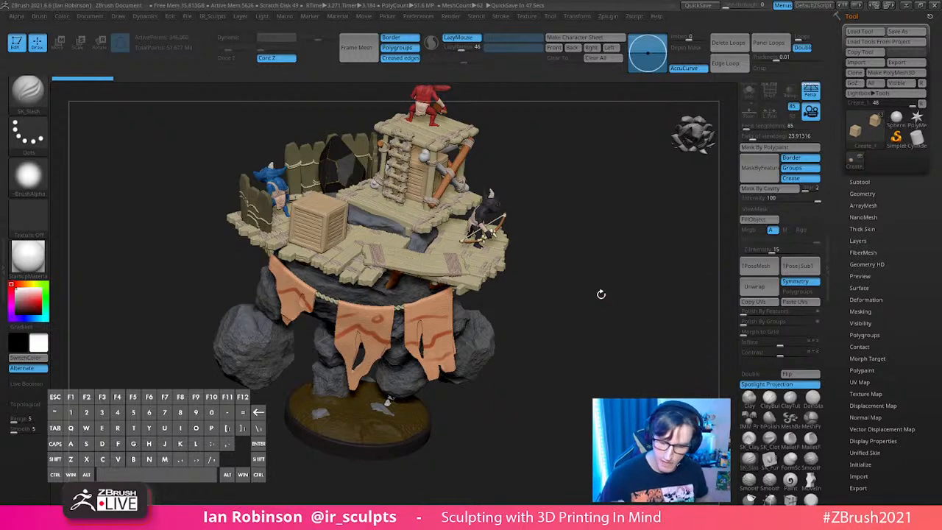
pyautogui.moveTo(600, 293); pyautogui.dragTo(507, 248)
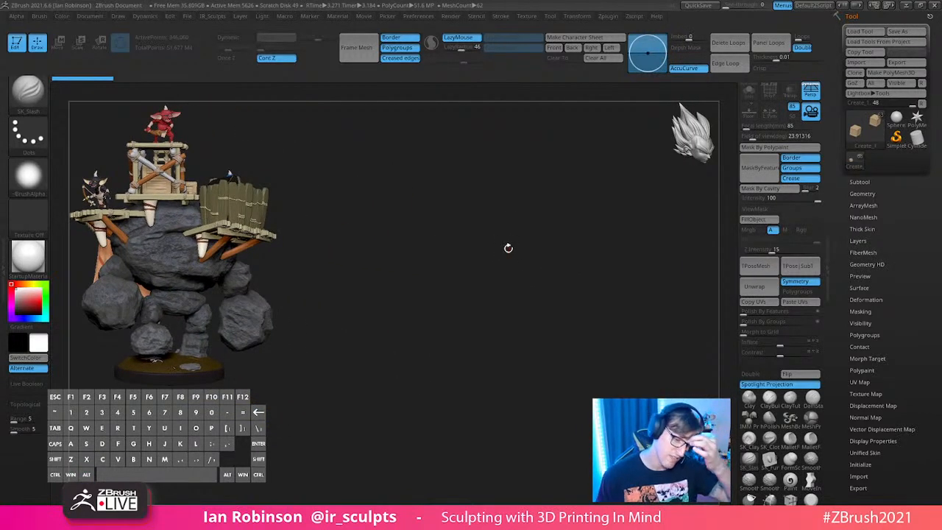
pyautogui.hotkey('shift', 's')
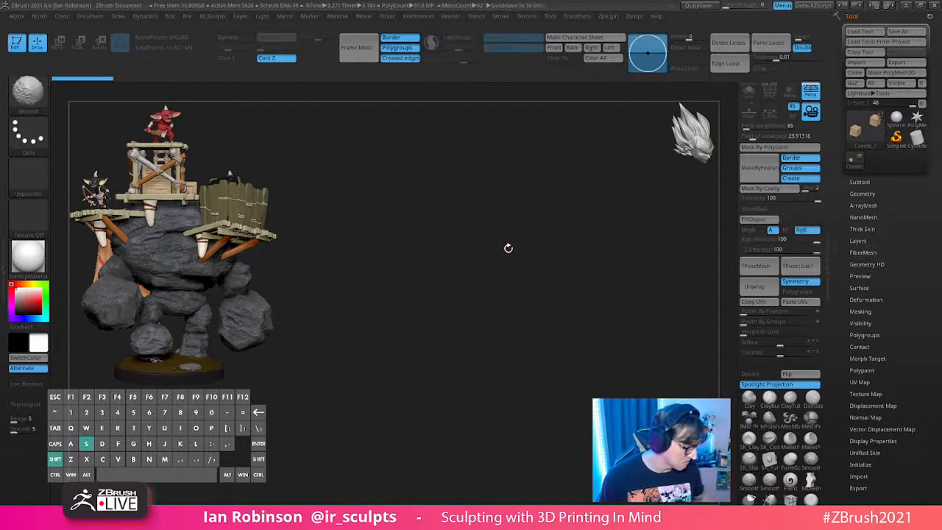
pyautogui.keyDown('alt'); pyautogui.moveTo(502, 315); pyautogui.dragTo(697, 232); pyautogui.keyUp('alt')
pyautogui.hotkey('shift', 's')
pyautogui.keyDown('alt'); pyautogui.moveTo(468, 132); pyautogui.dragTo(400, 177); pyautogui.keyUp('alt')
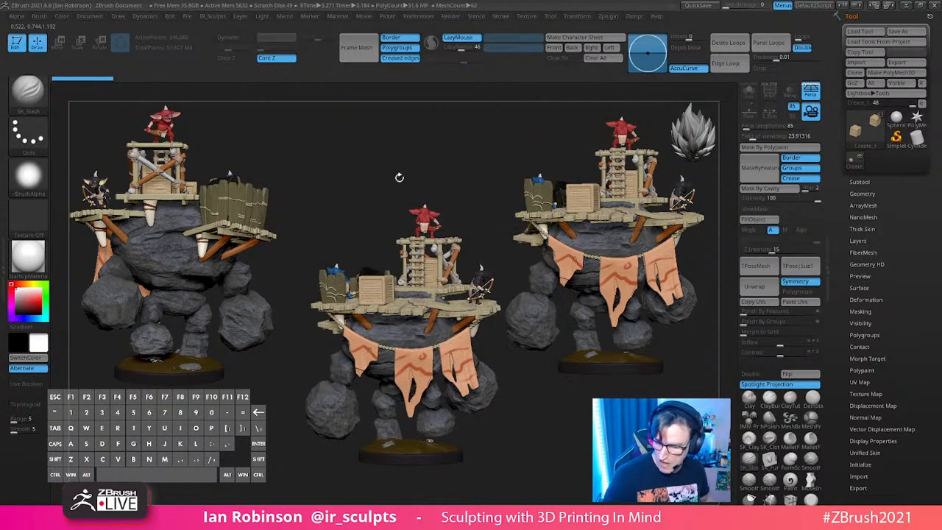
# Step: Insert a Cube3D subtool below the Chest_Crates folder
pyautogui.click(859, 181)
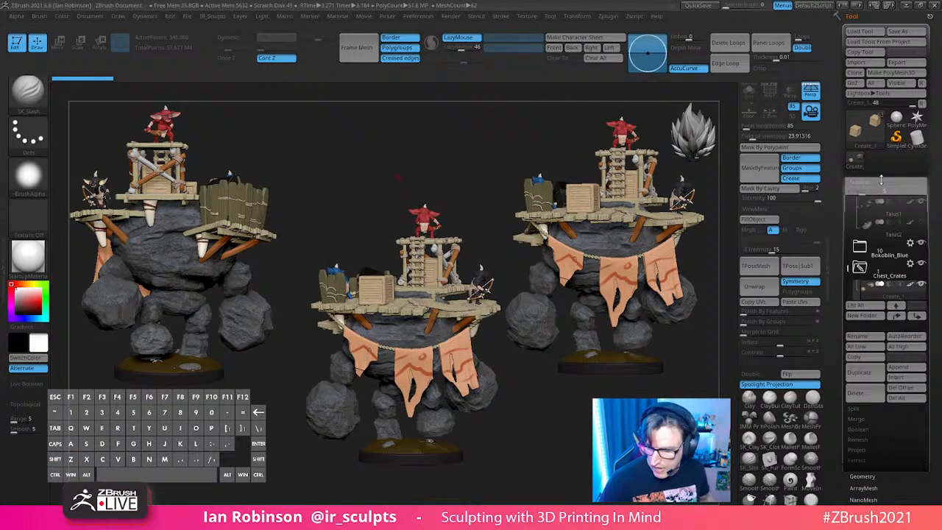
pyautogui.moveTo(849, 267)
pyautogui.mouseDown()
pyautogui.moveTo(850, 223)
pyautogui.moveTo(848, 273)
pyautogui.mouseUp()
pyautogui.click(860, 246)
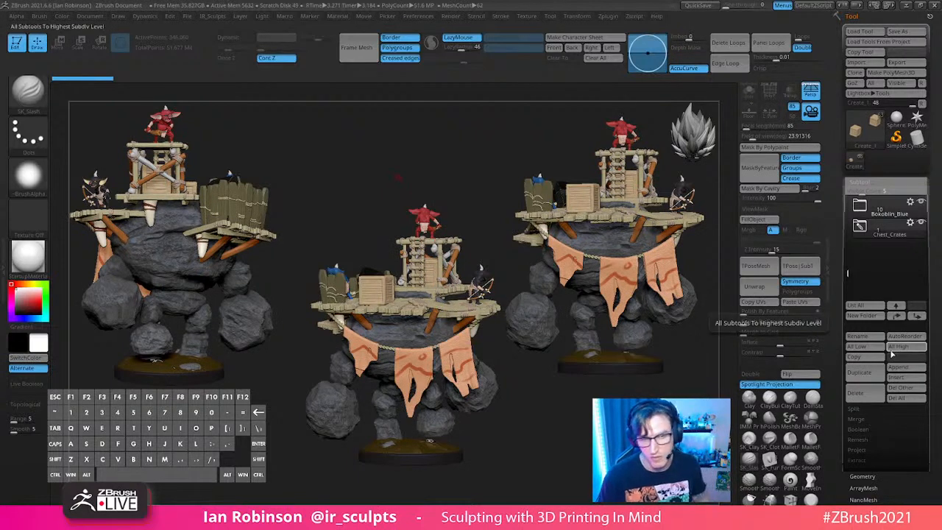
pyautogui.click(904, 379)
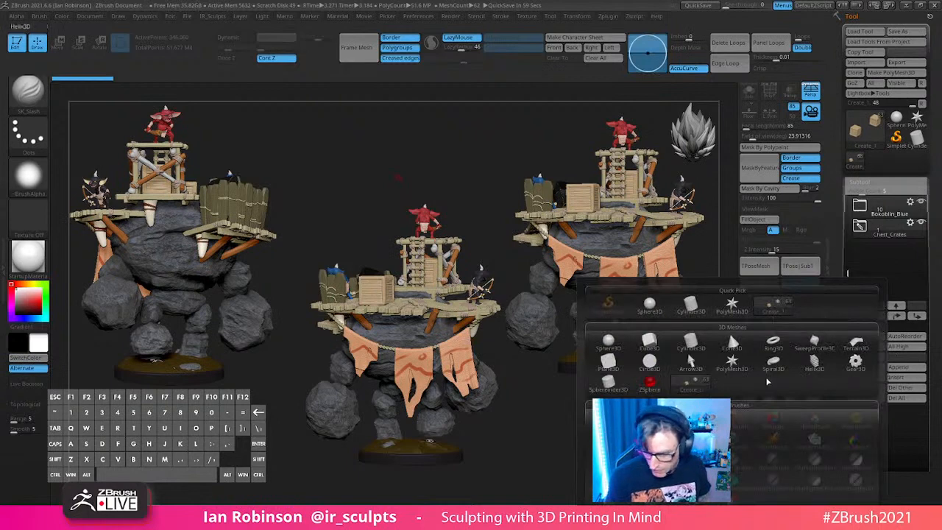
pyautogui.click(654, 344)
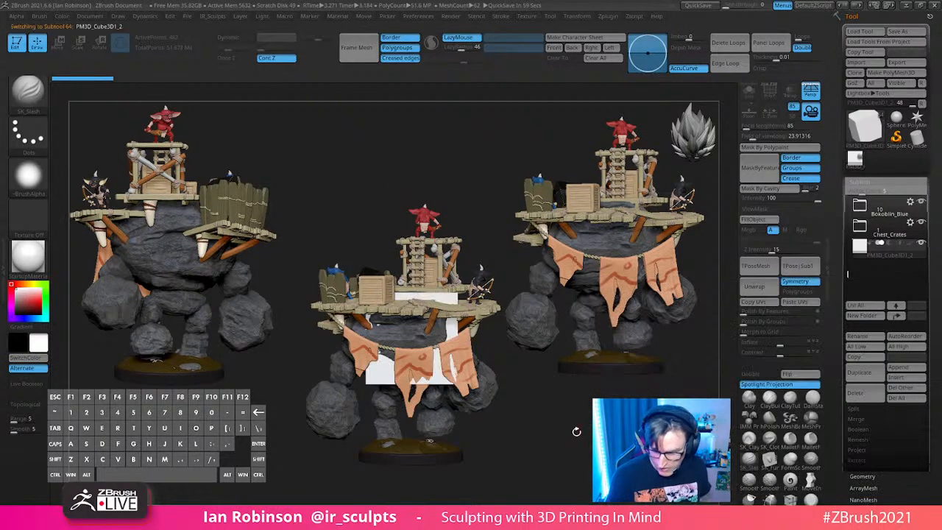
# Step: Isolate the inserted cube by hiding the other subtools and display its polyframe wireframe
pyautogui.click(920, 222)
pyautogui.click(921, 244)
pyautogui.moveTo(503, 228)
pyautogui.keyDown('alt'); pyautogui.mouseDown()
pyautogui.moveTo(466, 225)
pyautogui.moveTo(437, 204)
pyautogui.moveTo(479, 216)
pyautogui.moveTo(465, 225)
pyautogui.moveTo(496, 191)
pyautogui.mouseUp(); pyautogui.keyUp('alt')
pyautogui.hotkey('shift', 'f')
# Step: Reinitialize the cube as a QCube with X, Y and Z resolution of 1
pyautogui.click(866, 182)
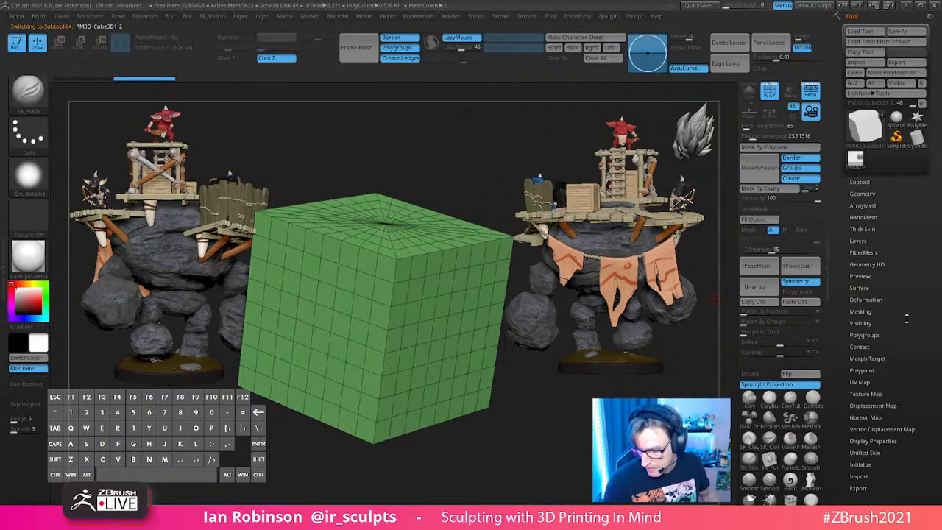
pyautogui.scroll(-1, 868, 243)
pyautogui.click(861, 255)
pyautogui.moveTo(883, 302); pyautogui.dragTo(903, 303)
pyautogui.click(857, 281)
pyautogui.keyDown('shift'); pyautogui.moveTo(527, 383); pyautogui.dragTo(482, 386); pyautogui.keyUp('shift')
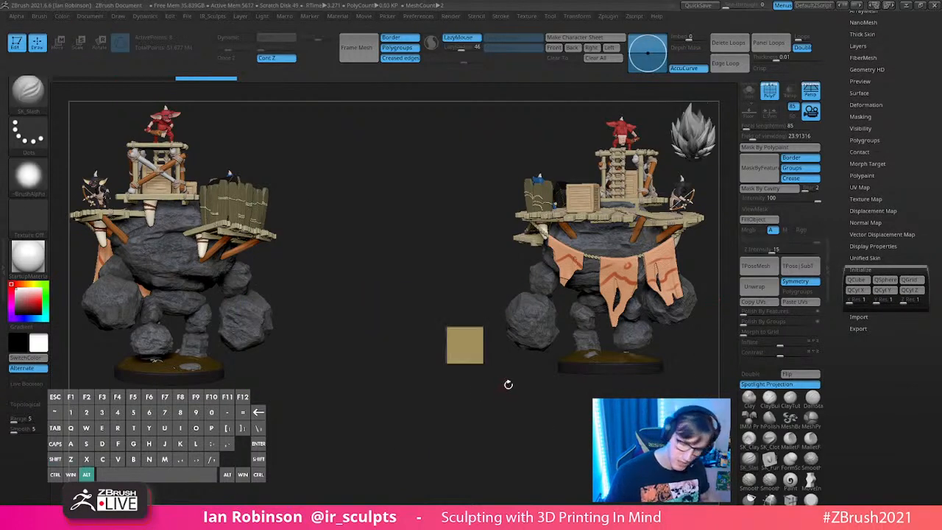
# Step: Assign one new polygroup to the whole cube and turn off perspective
pyautogui.scroll(3, 878, 184)
pyautogui.click(877, 184)
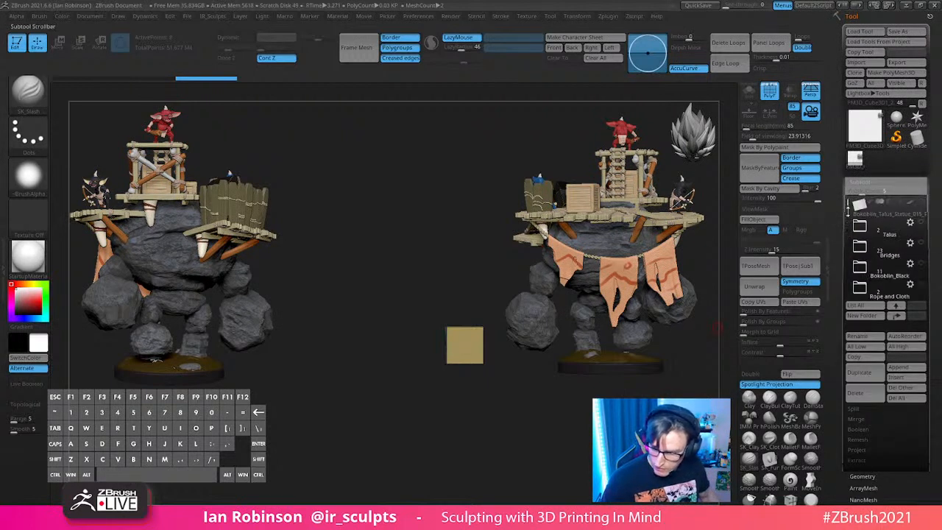
pyautogui.moveTo(849, 204); pyautogui.dragTo(849, 270)
pyautogui.keyDown('alt'); pyautogui.moveTo(538, 326); pyautogui.dragTo(584, 431); pyautogui.keyUp('alt')
pyautogui.hotkey('ctrl', 'w')
pyautogui.keyDown('shift'); pyautogui.moveTo(493, 418); pyautogui.dragTo(481, 423); pyautogui.keyUp('shift')
pyautogui.press('w')
pyautogui.keyDown('alt'); pyautogui.moveTo(499, 327); pyautogui.dragTo(309, 295); pyautogui.keyUp('alt')
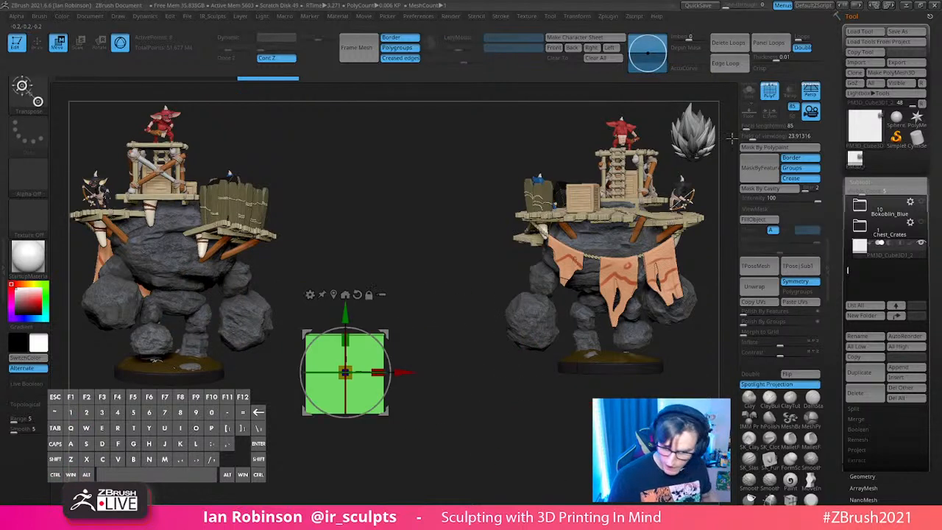
pyautogui.click(810, 90)
# Step: Stretch the cube into an elongated rectangular box with the transform gizmo
pyautogui.keyDown('alt'); pyautogui.moveTo(531, 383); pyautogui.dragTo(603, 455); pyautogui.keyUp('alt')
pyautogui.moveTo(419, 339); pyautogui.dragTo(434, 395)
pyautogui.keyDown('alt'); pyautogui.moveTo(585, 436); pyautogui.dragTo(548, 435); pyautogui.keyUp('alt')
pyautogui.moveTo(382, 326); pyautogui.dragTo(408, 343)
pyautogui.press('q')
pyautogui.moveTo(581, 435)
pyautogui.keyDown('shift'); pyautogui.mouseDown()
pyautogui.moveTo(546, 416)
pyautogui.moveTo(539, 447)
pyautogui.mouseUp(); pyautogui.keyUp('shift')
pyautogui.press('w')
pyautogui.moveTo(400, 375); pyautogui.dragTo(399, 379)
pyautogui.press('q')
pyautogui.moveTo(570, 428)
pyautogui.mouseDown()
pyautogui.moveTo(551, 429)
pyautogui.moveTo(547, 457)
pyautogui.moveTo(490, 474)
pyautogui.mouseUp()
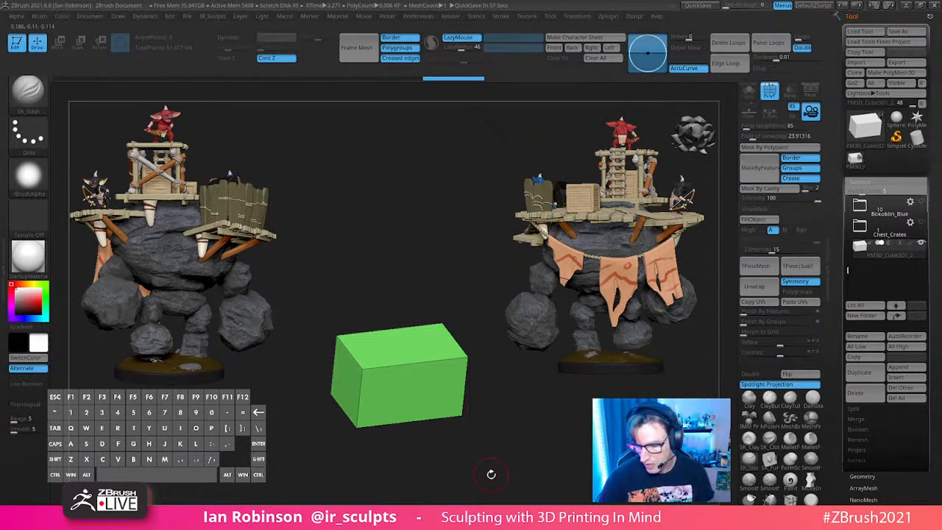
pyautogui.scroll(-2, 940, 107)
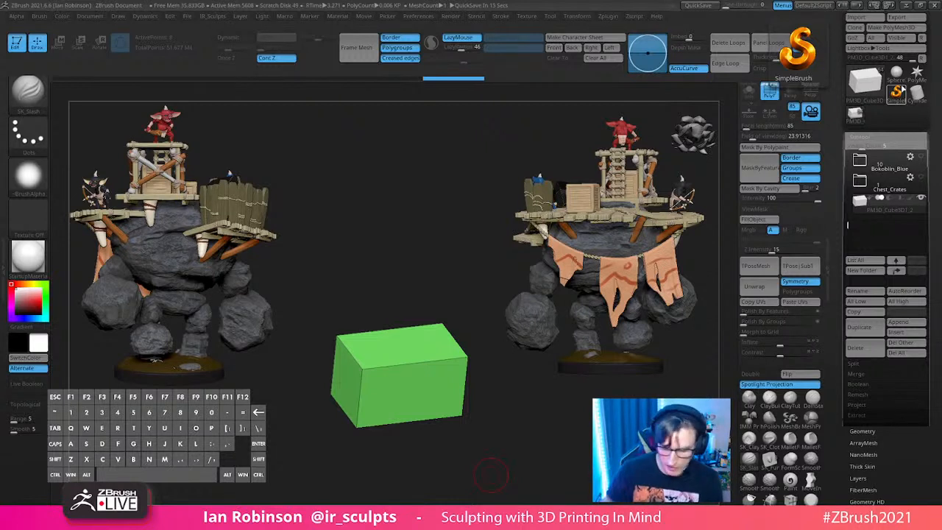
pyautogui.press('w')
pyautogui.keyDown('alt'); pyautogui.moveTo(437, 269); pyautogui.dragTo(557, 446); pyautogui.keyUp('alt')
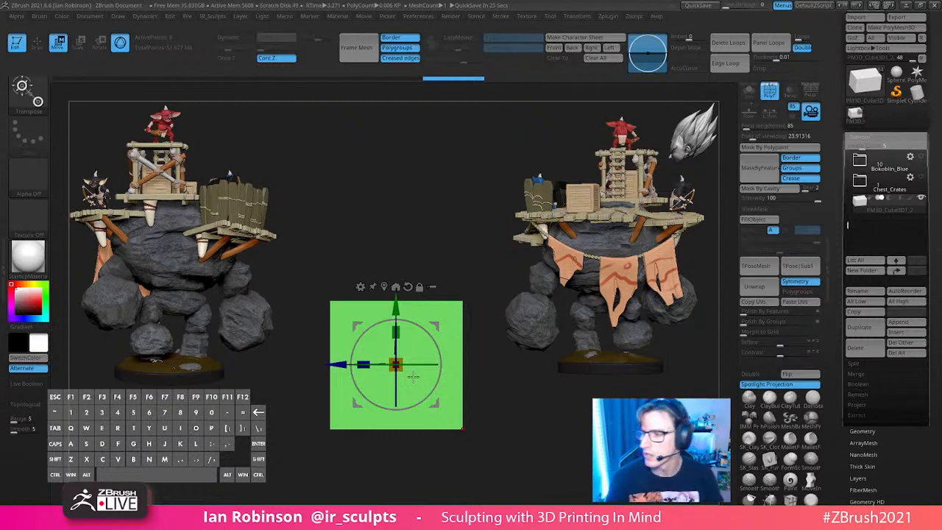
pyautogui.moveTo(454, 248)
pyautogui.mouseDown()
pyautogui.moveTo(484, 206)
pyautogui.moveTo(471, 191)
pyautogui.moveTo(486, 210)
pyautogui.moveTo(457, 214)
pyautogui.mouseUp()
pyautogui.press('q')
# Step: Switch to the Cylinder3D primitive and open its Initialize settings
pyautogui.click(919, 101)
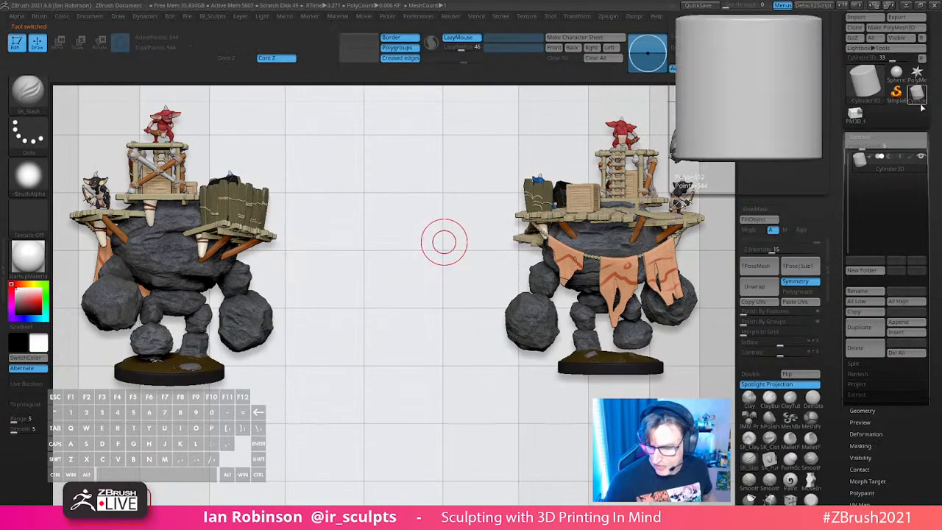
pyautogui.keyDown('alt'); pyautogui.moveTo(463, 351); pyautogui.dragTo(425, 151, button='right'); pyautogui.keyUp('alt')
pyautogui.moveTo(424, 151); pyautogui.dragTo(488, 395)
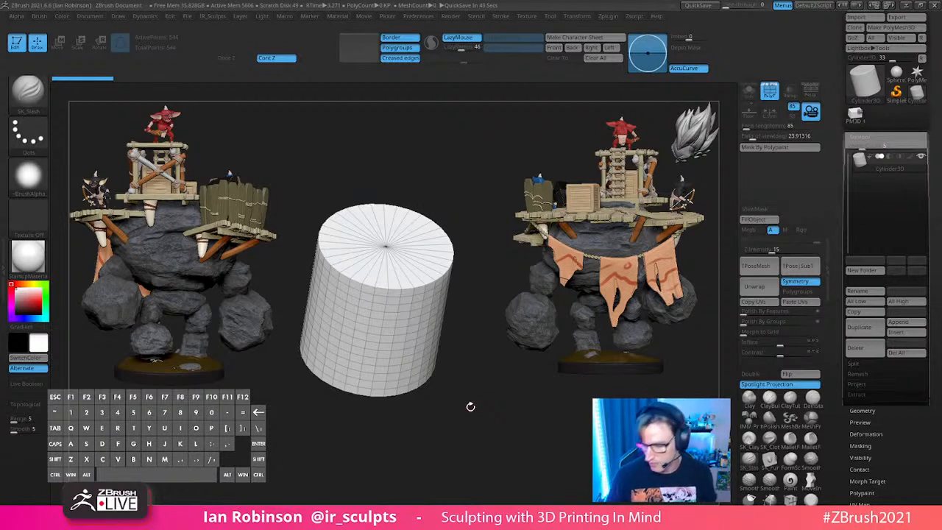
pyautogui.scroll(-5, 866, 361)
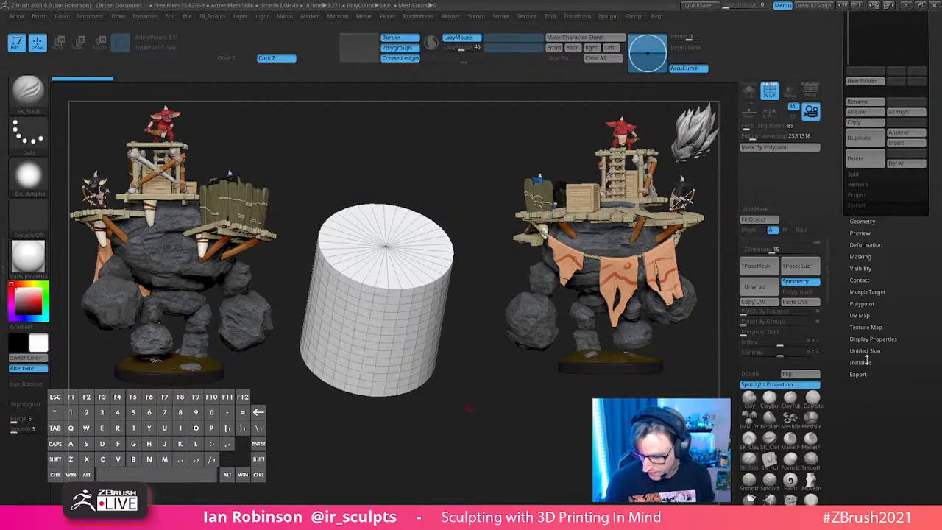
pyautogui.click(866, 361)
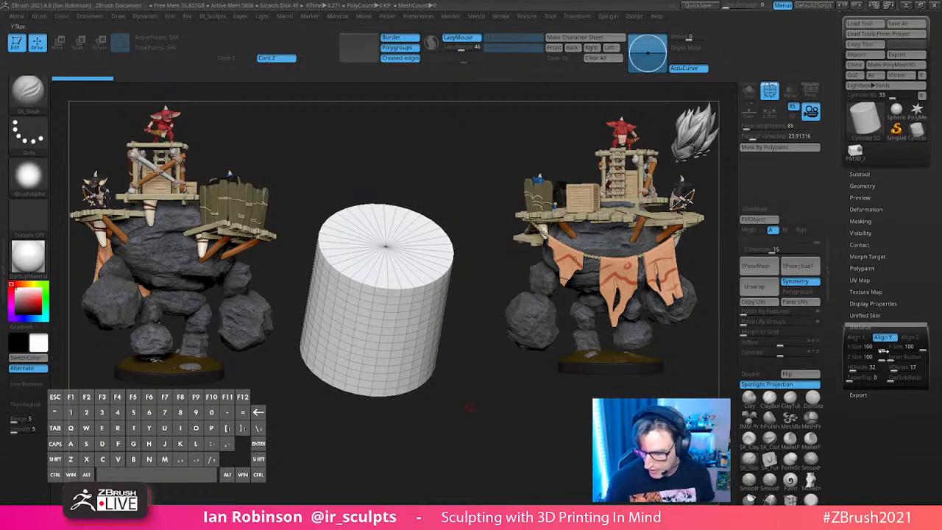
# Step: Set the cylinder's horizontal divisions (HDivide) to 16
pyautogui.keyDown('shift'); pyautogui.moveTo(464, 372); pyautogui.dragTo(482, 394); pyautogui.keyUp('shift')
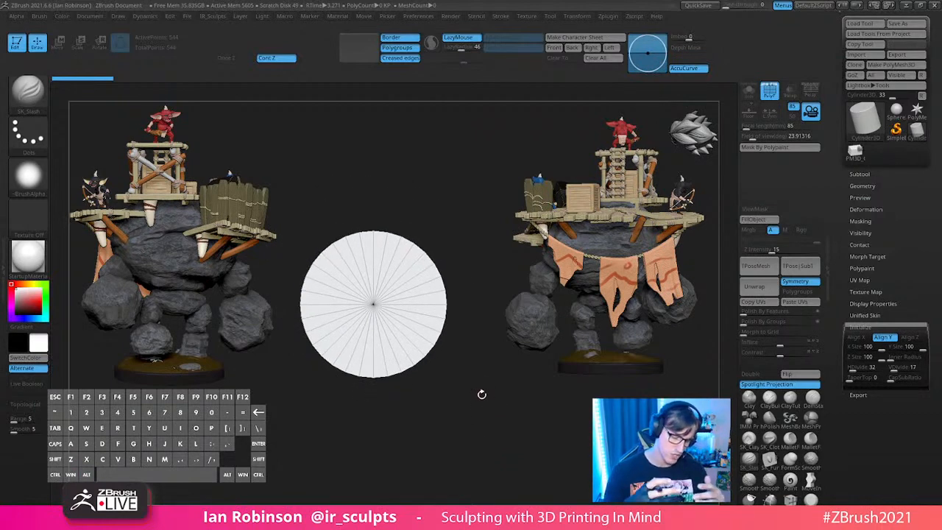
pyautogui.moveTo(482, 394); pyautogui.dragTo(563, 415)
pyautogui.moveTo(849, 372); pyautogui.dragTo(852, 374)
pyautogui.moveTo(562, 416); pyautogui.dragTo(552, 437)
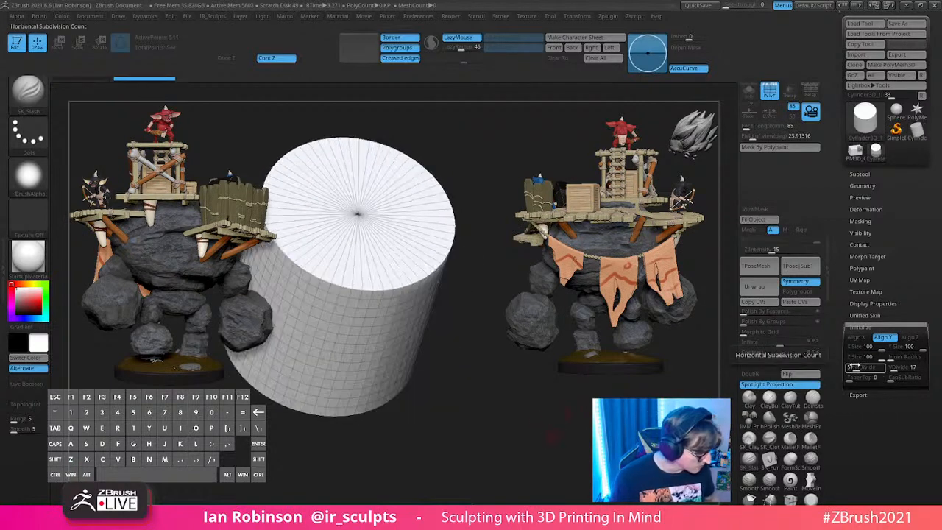
pyautogui.moveTo(856, 371); pyautogui.dragTo(853, 372)
pyautogui.click(852, 372)
pyautogui.write('16')
pyautogui.press('Return')
# Step: Isolate parts of the cylinder seen from its cap and restore the full cylinder's visibility
pyautogui.moveTo(589, 379)
pyautogui.keyDown('shift'); pyautogui.mouseDown()
pyautogui.moveTo(498, 427)
pyautogui.moveTo(531, 457)
pyautogui.mouseUp(); pyautogui.keyUp('shift')
pyautogui.keyDown('ctrl'); pyautogui.keyDown('shift'); pyautogui.moveTo(392, 142); pyautogui.dragTo(482, 465); pyautogui.keyUp('shift'); pyautogui.keyUp('ctrl')
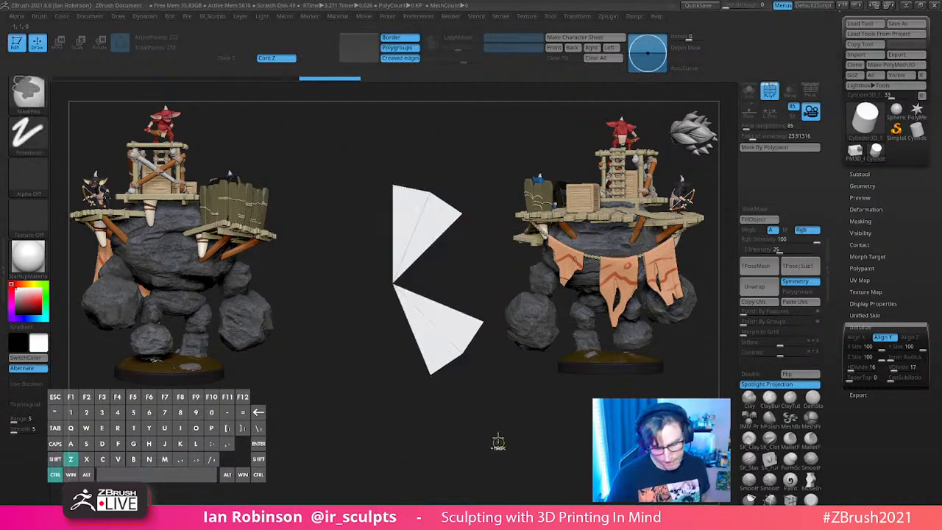
pyautogui.keyDown('ctrl'); pyautogui.keyDown('shift'); pyautogui.click(498, 447); pyautogui.keyUp('shift'); pyautogui.keyUp('ctrl')
pyautogui.keyDown('ctrl'); pyautogui.keyDown('shift'); pyautogui.moveTo(412, 144); pyautogui.dragTo(498, 471); pyautogui.keyUp('shift'); pyautogui.keyUp('ctrl')
pyautogui.keyDown('ctrl'); pyautogui.keyDown('shift'); pyautogui.click(471, 409); pyautogui.keyUp('shift'); pyautogui.keyUp('ctrl')
pyautogui.moveTo(475, 407); pyautogui.dragTo(501, 435)
# Step: Set the cylinder's horizontal divisions (HDivide) to 8 for an octagonal profile
pyautogui.click(864, 367)
pyautogui.write('8')
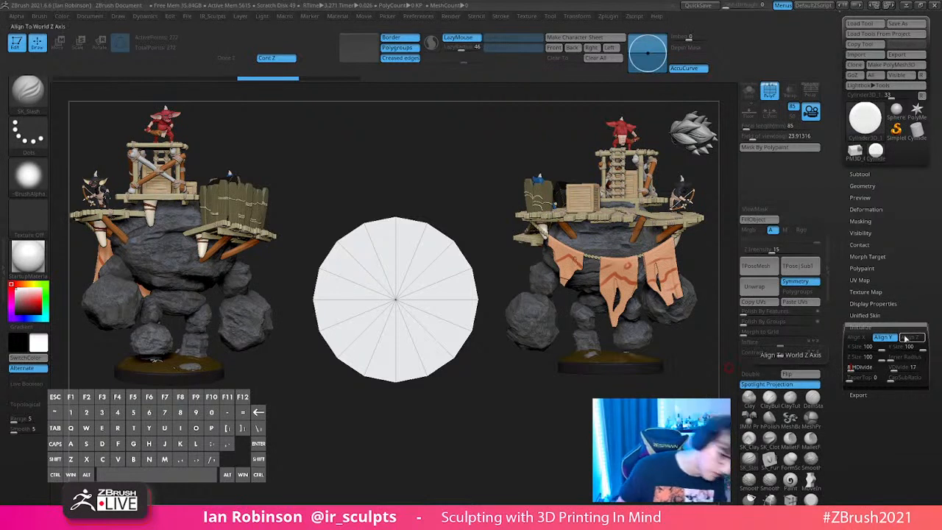
pyautogui.press('Return')
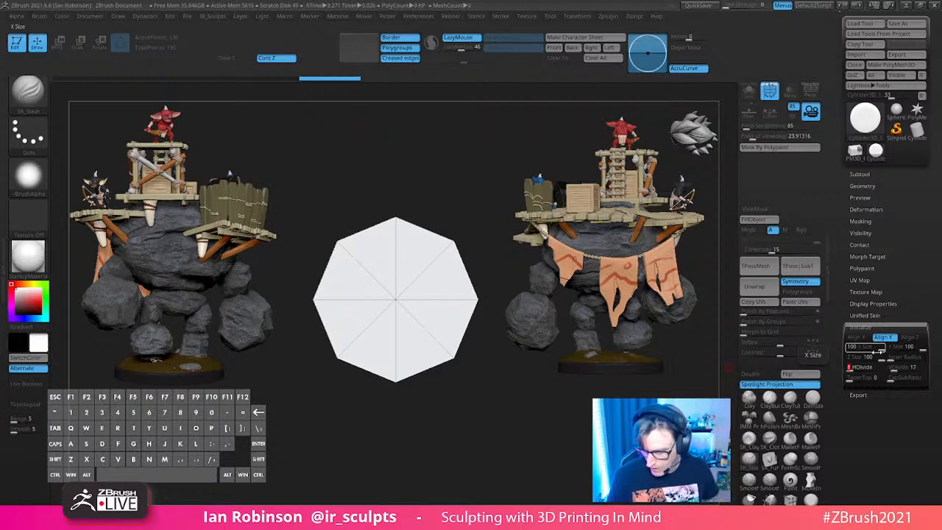
pyautogui.moveTo(488, 385); pyautogui.dragTo(507, 420)
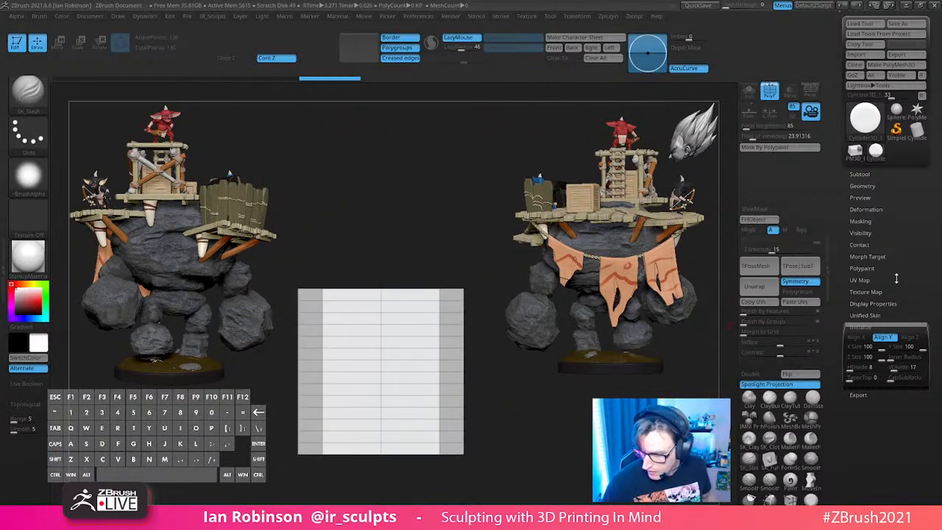
# Step: Convert the eight-sided cylinder into a PolyMesh3D
pyautogui.click(897, 65)
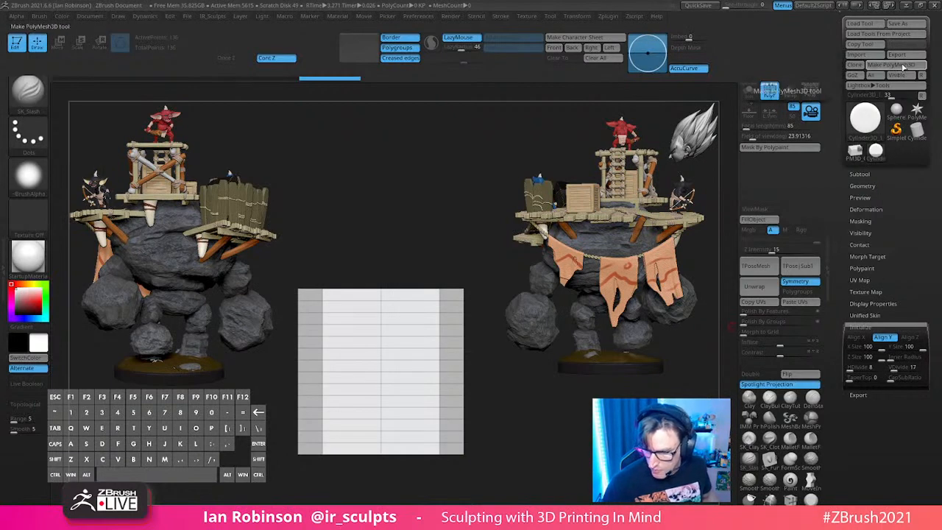
pyautogui.keyDown('alt'); pyautogui.moveTo(566, 418); pyautogui.dragTo(552, 469); pyautogui.keyUp('alt')
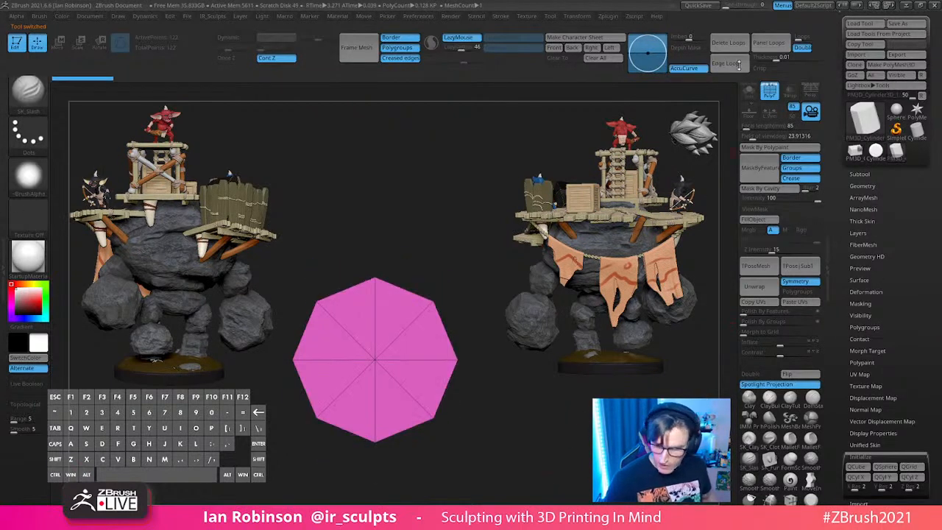
pyautogui.moveTo(536, 428); pyautogui.dragTo(543, 375)
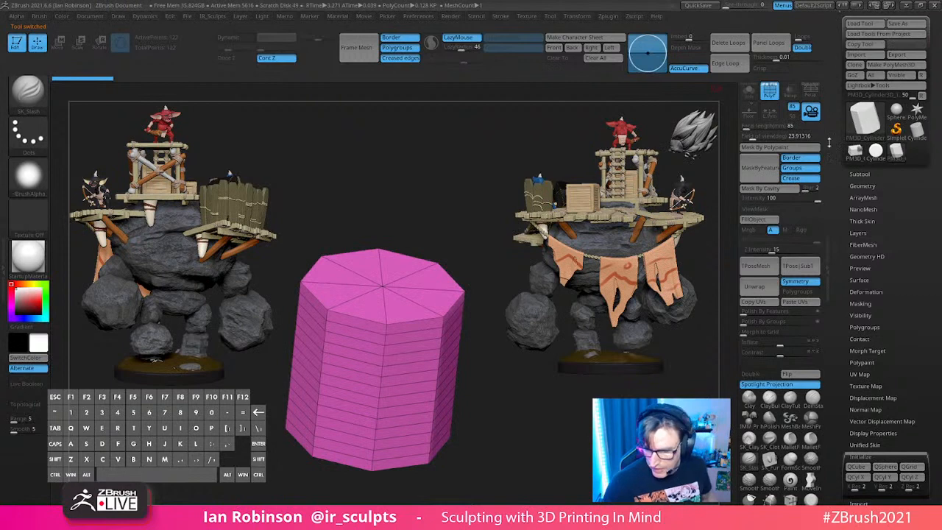
# Step: Remove the redundant horizontal edge loops along the eight-sided cylinder with the EdgeLoop Delete Loops operation
pyautogui.click(862, 186)
pyautogui.scroll(-2, 866, 253)
pyautogui.click(871, 214)
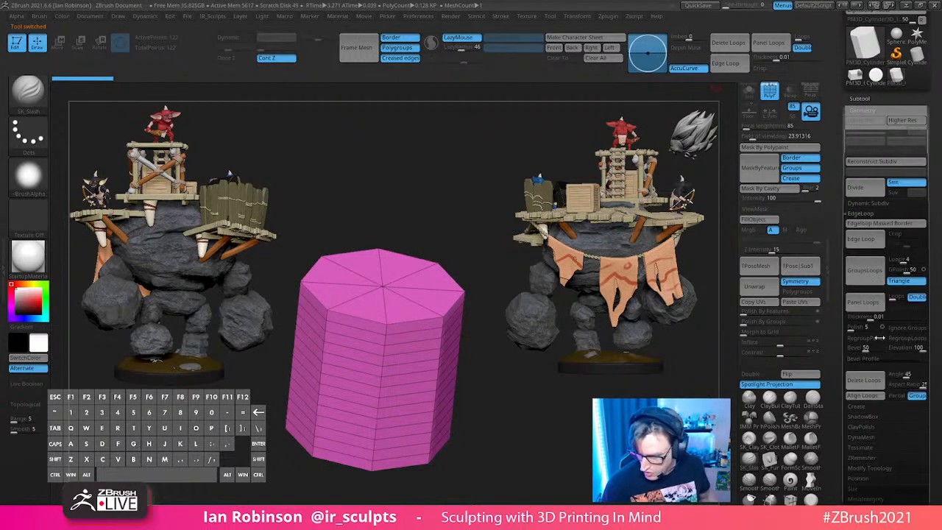
pyautogui.click(863, 380)
pyautogui.hotkey('ctrl', 'z')
pyautogui.keyDown('shift'); pyautogui.moveTo(524, 408); pyautogui.dragTo(479, 410); pyautogui.keyUp('shift')
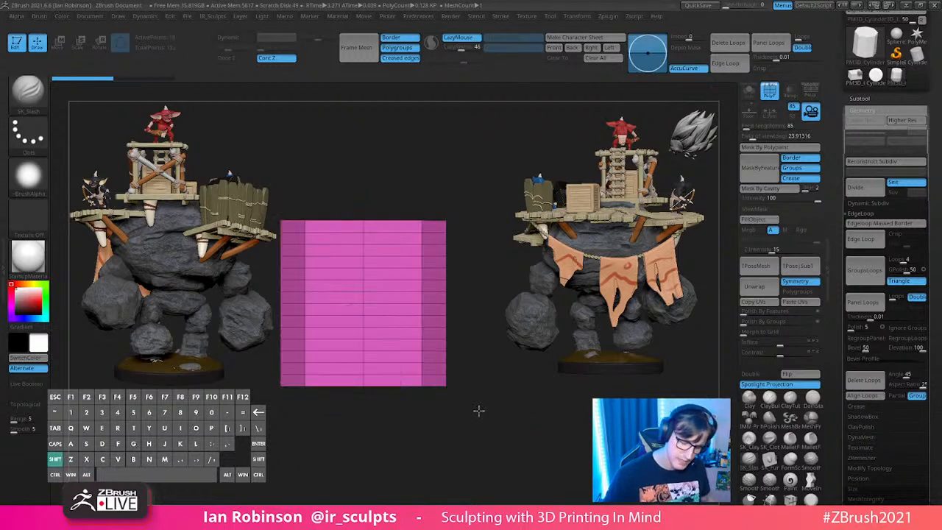
pyautogui.keyDown('ctrl'); pyautogui.keyDown('shift'); pyautogui.moveTo(245, 221); pyautogui.dragTo(512, 382); pyautogui.keyUp('shift'); pyautogui.keyUp('ctrl')
pyautogui.moveTo(478, 430)
pyautogui.mouseDown()
pyautogui.moveTo(495, 388)
pyautogui.moveTo(501, 407)
pyautogui.moveTo(541, 434)
pyautogui.moveTo(542, 393)
pyautogui.moveTo(504, 408)
pyautogui.moveTo(481, 395)
pyautogui.moveTo(491, 414)
pyautogui.moveTo(372, 401)
pyautogui.mouseUp()
pyautogui.hotkey('ctrl', 'z')
pyautogui.click(859, 379)
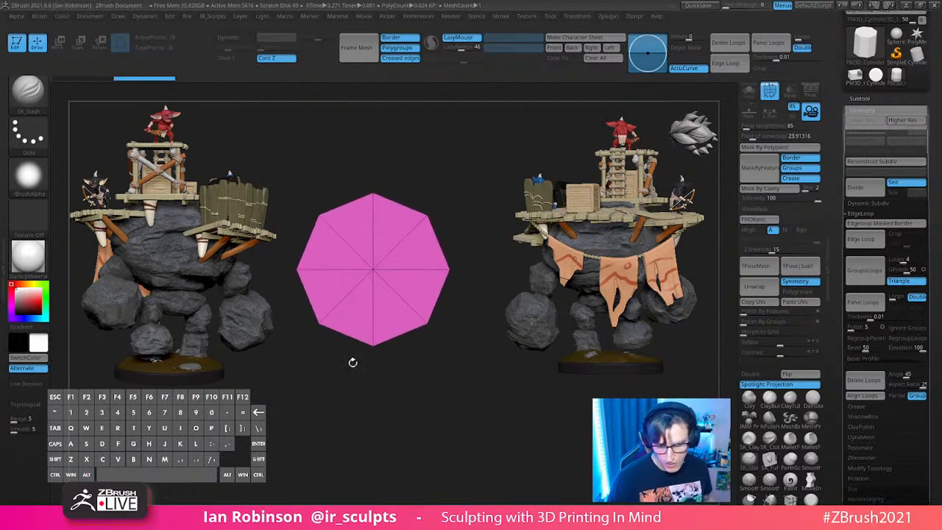
# Step: Hide one half of the eight-sided cylinder lengthwise and delete the hidden polygons with Modify Topology Del Hidden
pyautogui.hotkey('ctrl', 'shift')
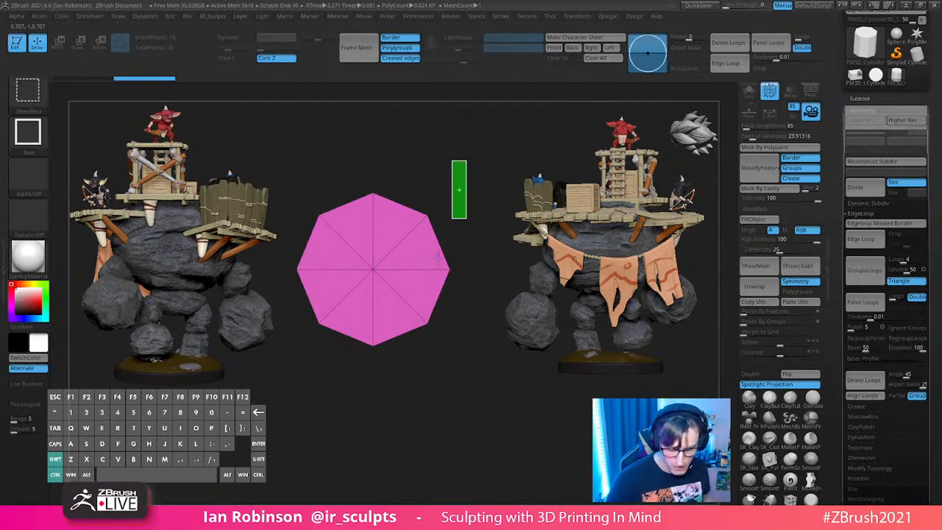
pyautogui.keyDown('ctrl'); pyautogui.keyDown('alt'); pyautogui.keyDown('shift'); pyautogui.moveTo(465, 161); pyautogui.dragTo(376, 411); pyautogui.keyUp('shift'); pyautogui.keyUp('alt'); pyautogui.keyUp('ctrl')
pyautogui.keyDown('shift'); pyautogui.moveTo(438, 307); pyautogui.dragTo(437, 400); pyautogui.keyUp('shift')
pyautogui.click(873, 240)
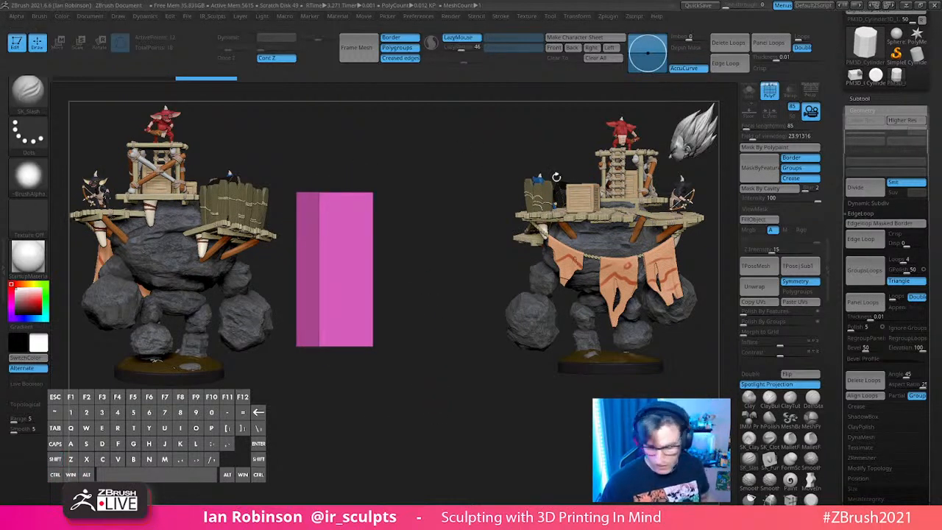
pyautogui.press('space')
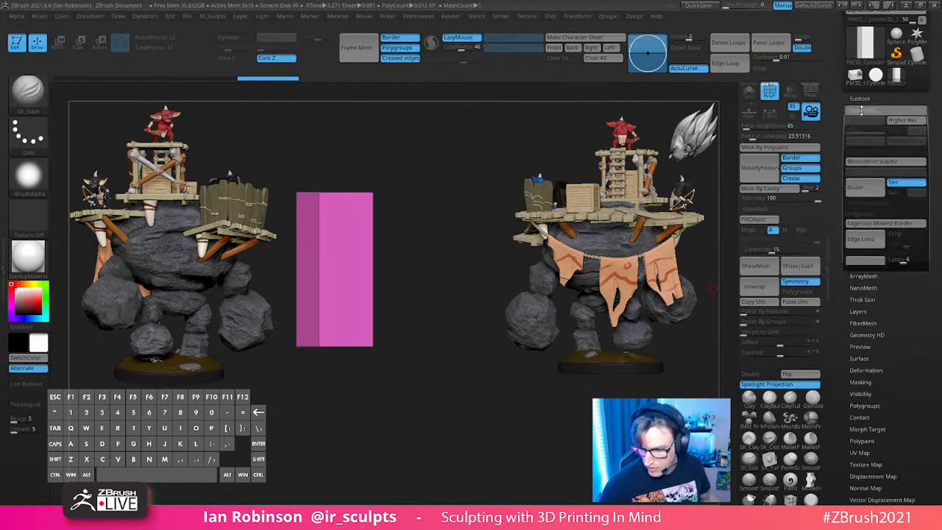
pyautogui.click(865, 471)
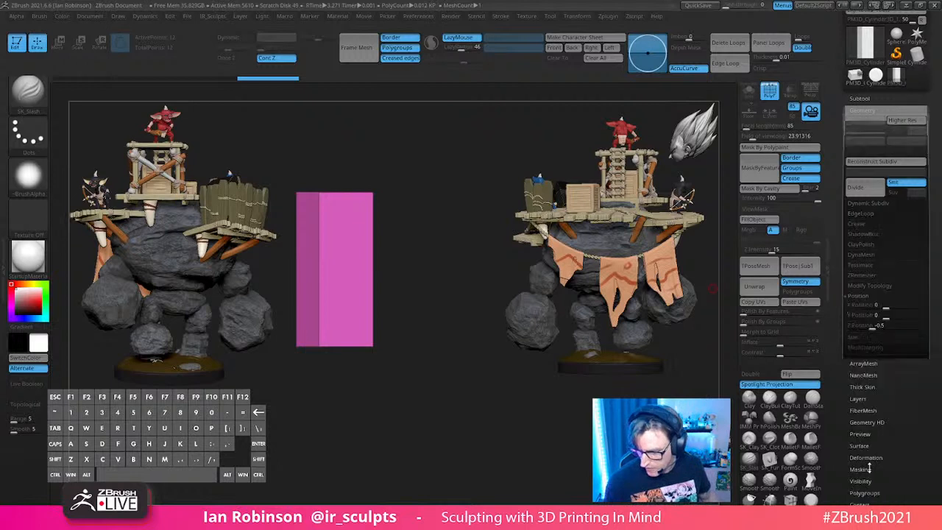
pyautogui.scroll(-3, 888, 237)
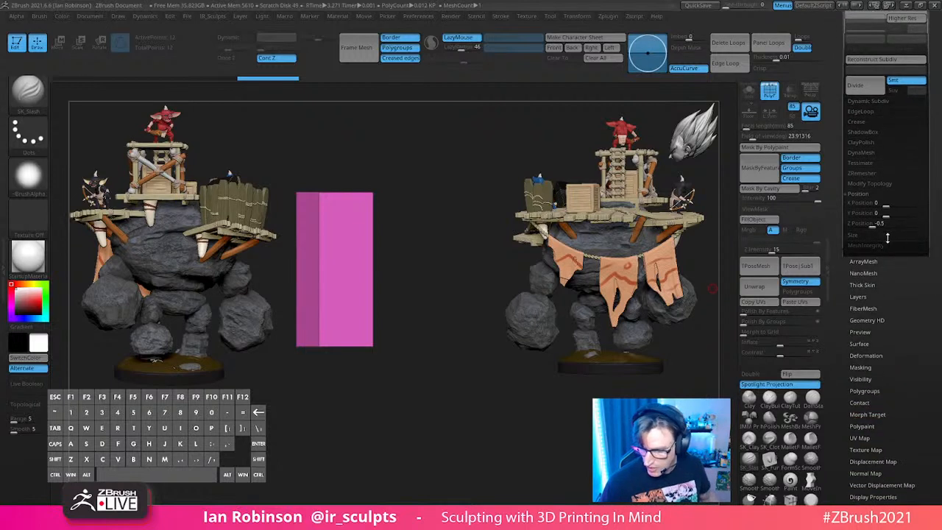
pyautogui.click(870, 183)
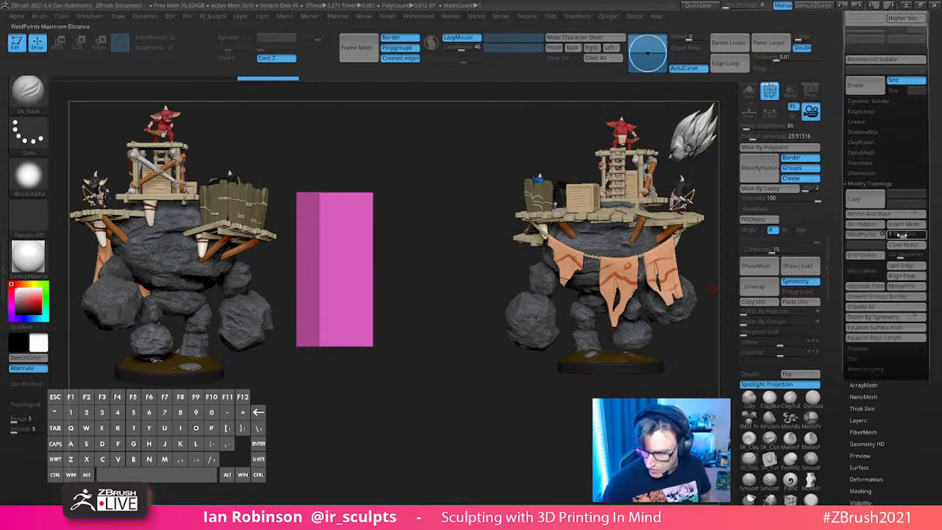
pyautogui.click(870, 224)
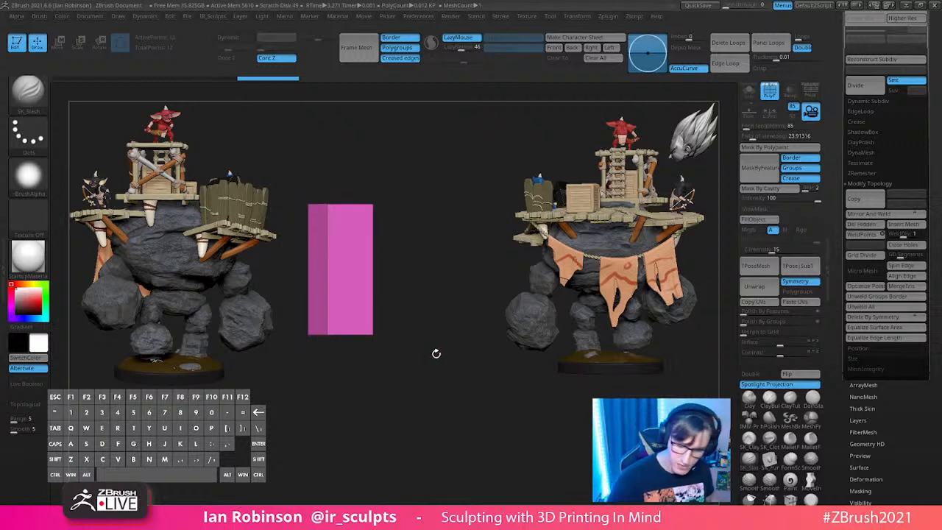
# Step: Copy the half-cylinder subtool and paste it into the statue tool that contains the cube
pyautogui.moveTo(937, 68); pyautogui.dragTo(937, 255)
pyautogui.click(863, 179)
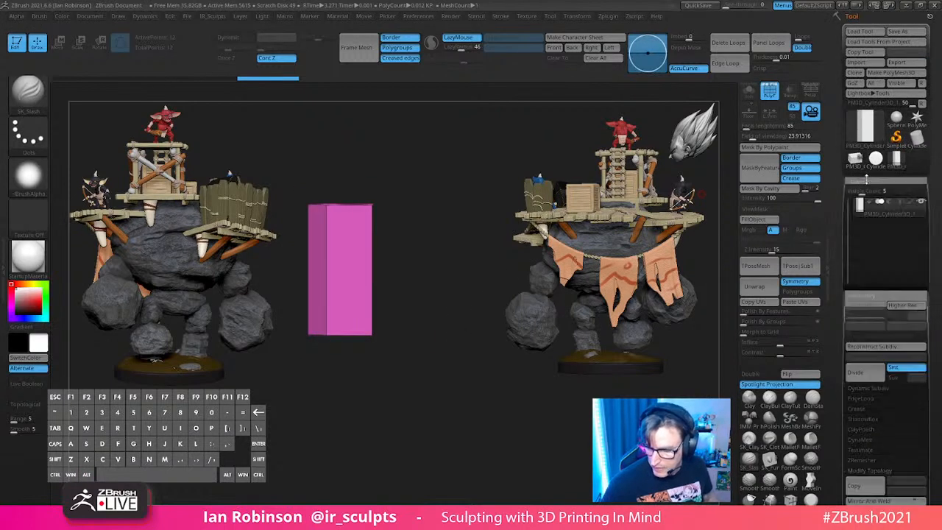
pyautogui.moveTo(933, 394); pyautogui.dragTo(933, 209)
pyautogui.click(865, 171)
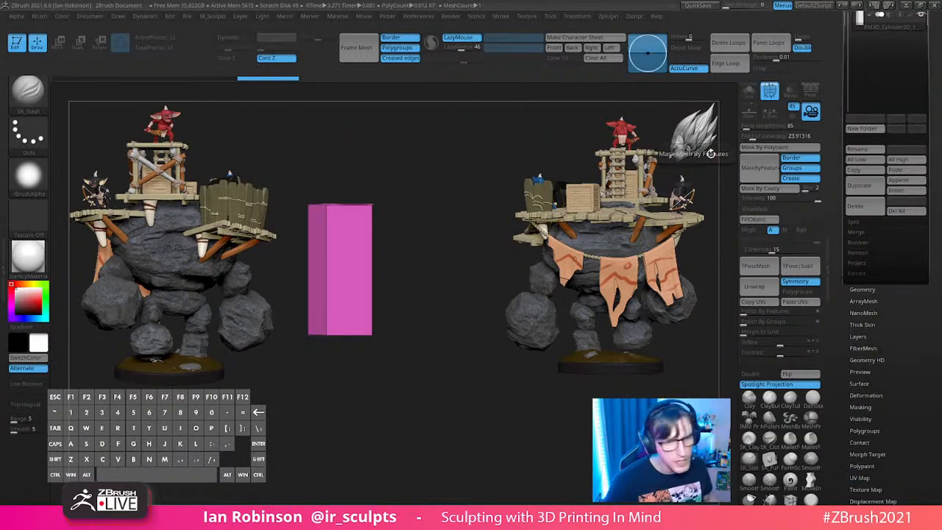
pyautogui.keyDown('alt'); pyautogui.moveTo(475, 310); pyautogui.dragTo(518, 343); pyautogui.keyUp('alt')
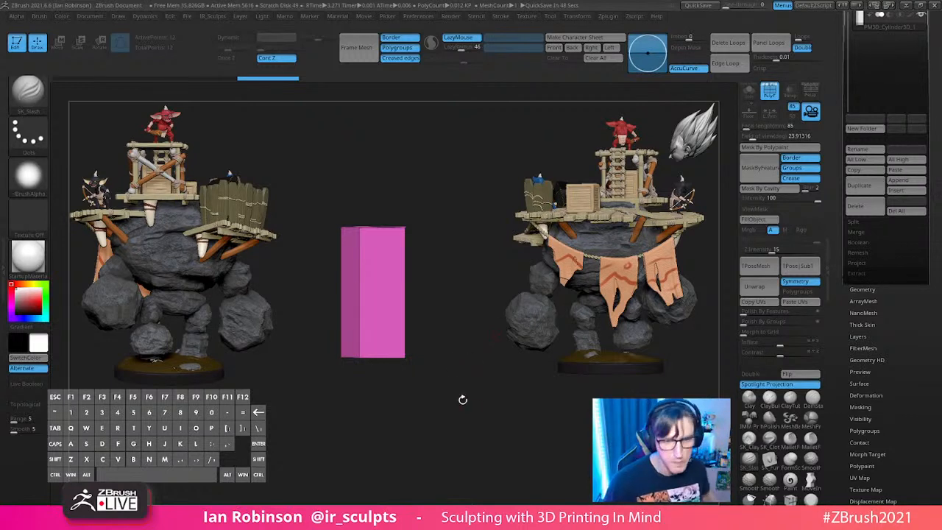
pyautogui.keyDown('alt'); pyautogui.moveTo(488, 414); pyautogui.dragTo(472, 438); pyautogui.keyUp('alt')
pyautogui.moveTo(941, 88); pyautogui.dragTo(937, 276)
pyautogui.click(859, 357)
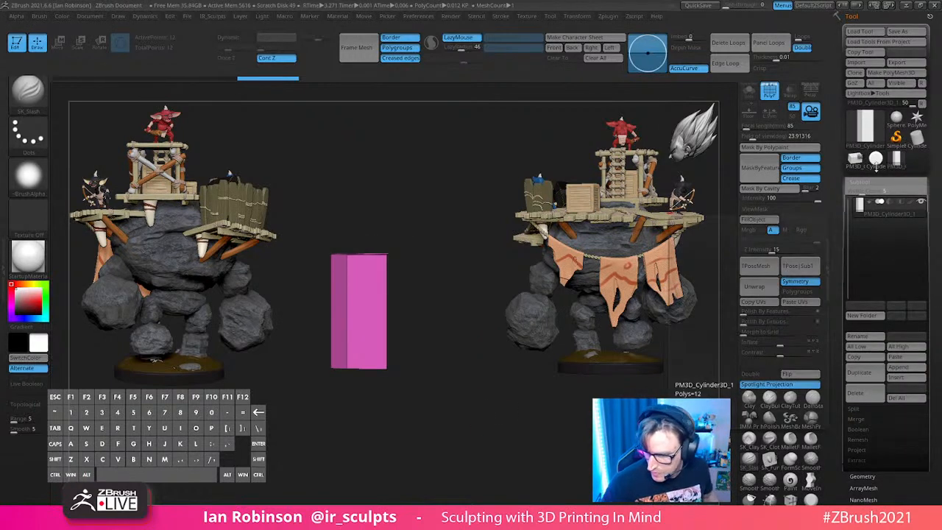
pyautogui.click(876, 167)
pyautogui.keyDown('alt'); pyautogui.moveTo(454, 427); pyautogui.dragTo(487, 510); pyautogui.keyUp('alt')
pyautogui.click(903, 358)
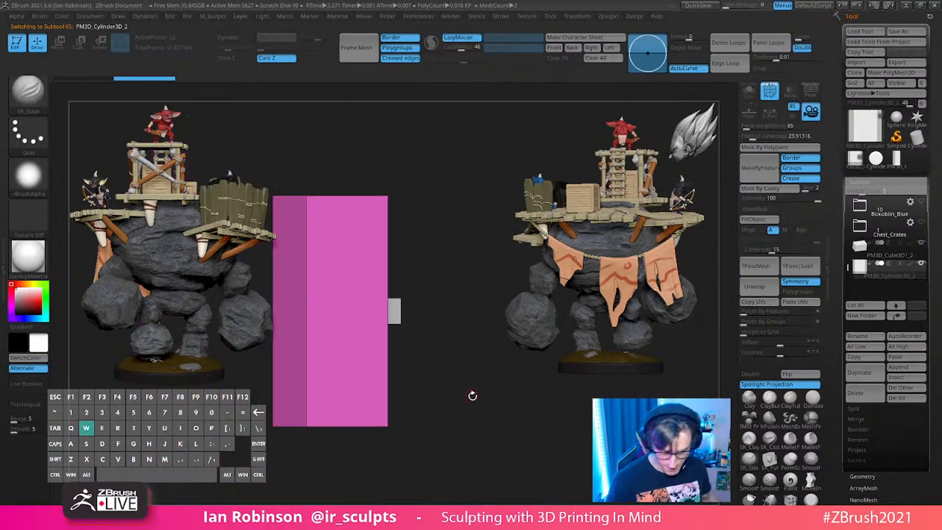
# Step: Apply the Deformation Unify operation to the pasted half-cylinder
pyautogui.press('w')
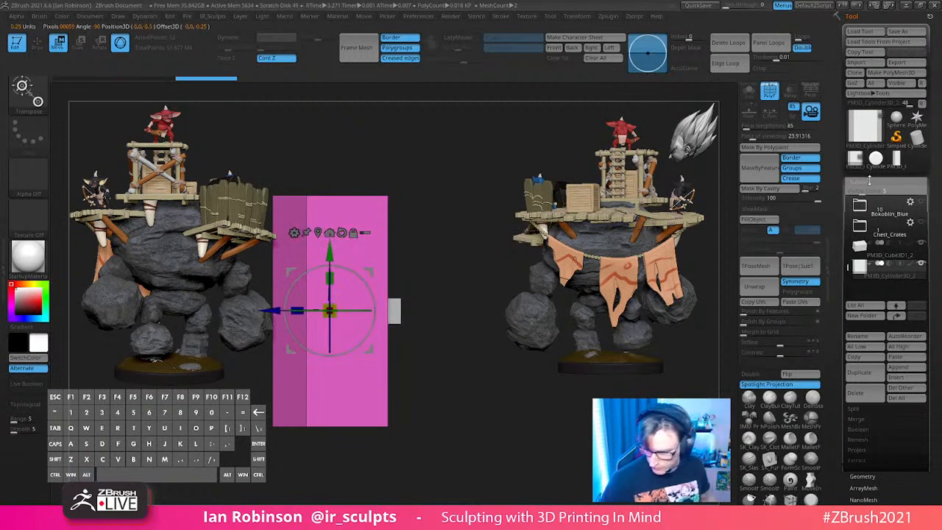
pyautogui.click(867, 181)
pyautogui.click(876, 299)
pyautogui.click(874, 310)
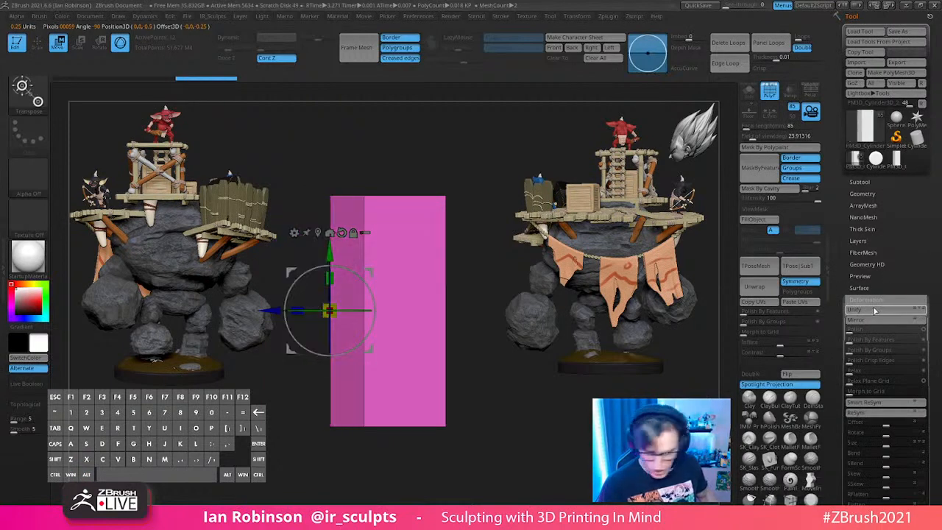
# Step: Scale the half-cylinder down closer to the cube's size
pyautogui.keyDown('alt'); pyautogui.moveTo(509, 371); pyautogui.dragTo(462, 347); pyautogui.keyUp('alt')
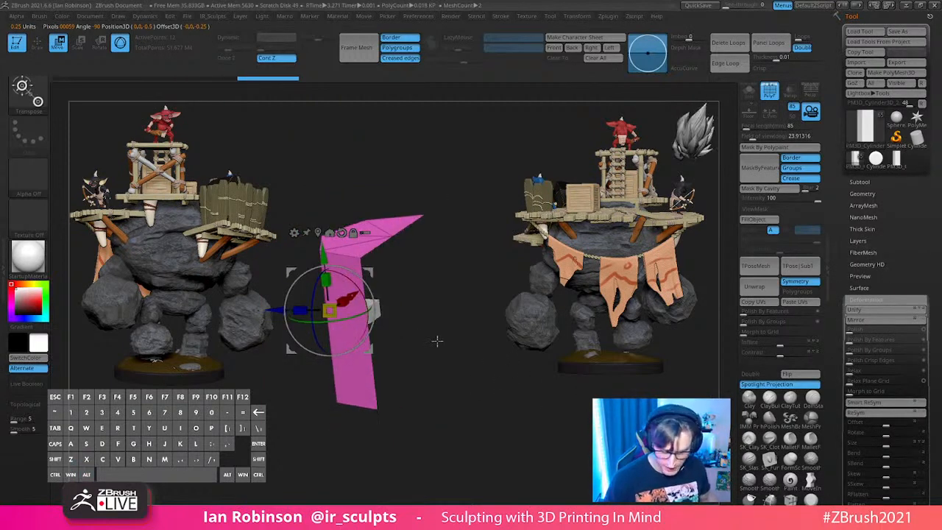
pyautogui.moveTo(329, 309); pyautogui.dragTo(323, 374)
pyautogui.keyDown('shift'); pyautogui.moveTo(383, 370); pyautogui.dragTo(537, 404); pyautogui.keyUp('shift')
pyautogui.keyDown('alt'); pyautogui.keyDown('shift'); pyautogui.moveTo(422, 306); pyautogui.dragTo(443, 360); pyautogui.keyUp('shift'); pyautogui.keyUp('alt')
pyautogui.hotkey('ctrl', 'z')
pyautogui.keyDown('alt'); pyautogui.moveTo(562, 399); pyautogui.dragTo(463, 387); pyautogui.keyUp('alt')
pyautogui.click(315, 264)
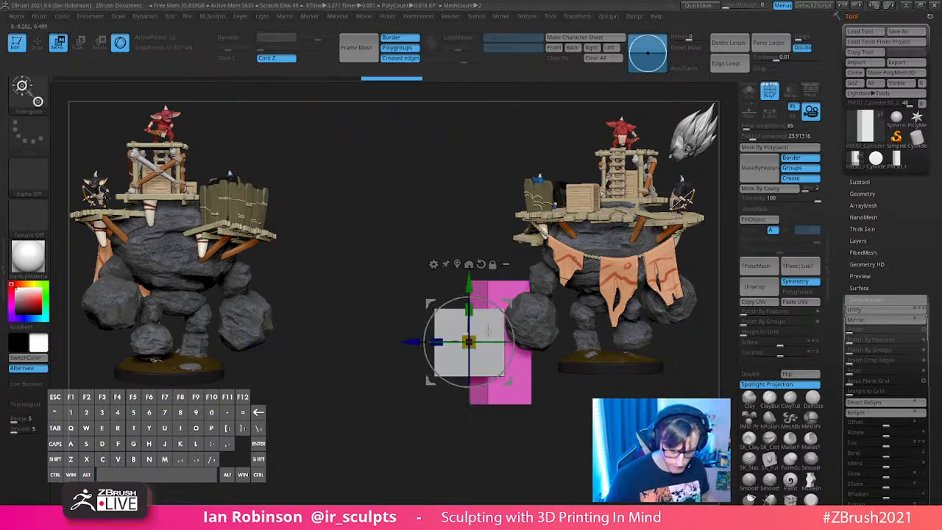
# Step: Centre the transform gizmo on the half-cylinder and rotate the mesh by -90 degrees
pyautogui.keyDown('alt'); pyautogui.moveTo(577, 414); pyautogui.dragTo(468, 421); pyautogui.keyUp('alt')
pyautogui.keyDown('alt'); pyautogui.click(350, 272); pyautogui.keyUp('alt')
pyautogui.click(393, 271)
pyautogui.keyDown('alt'); pyautogui.moveTo(450, 328); pyautogui.dragTo(474, 333); pyautogui.keyUp('alt')
pyautogui.keyDown('shift'); pyautogui.moveTo(410, 318); pyautogui.dragTo(476, 356); pyautogui.keyUp('shift')
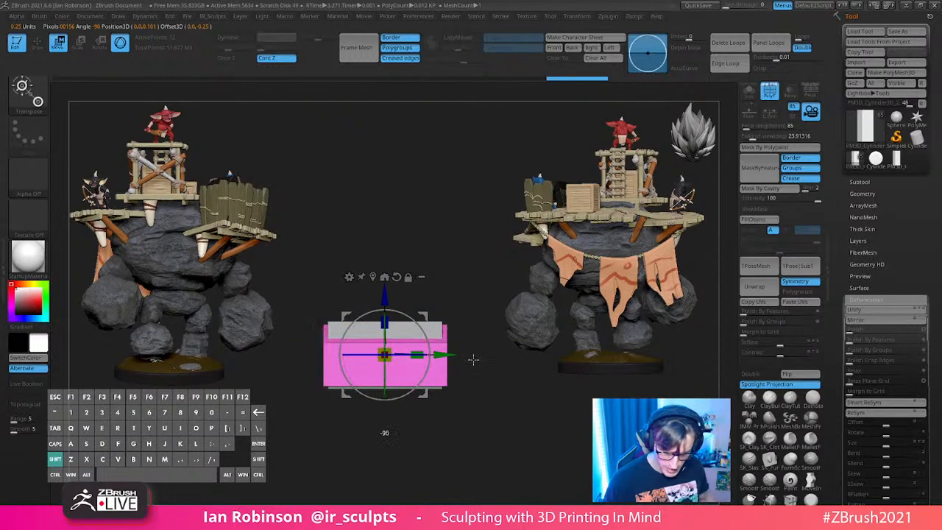
# Step: Move the half-cylinder above the cube and stretch it to match the cube's length
pyautogui.moveTo(386, 293); pyautogui.dragTo(388, 237)
pyautogui.keyDown('alt'); pyautogui.moveTo(473, 288); pyautogui.dragTo(535, 417); pyautogui.keyUp('alt')
pyautogui.moveTo(396, 315); pyautogui.dragTo(398, 321)
pyautogui.moveTo(442, 221); pyautogui.dragTo(349, 284)
pyautogui.moveTo(396, 316); pyautogui.dragTo(385, 350)
pyautogui.keyDown('shift'); pyautogui.moveTo(556, 424); pyautogui.dragTo(520, 420); pyautogui.keyUp('shift')
pyautogui.moveTo(429, 315); pyautogui.dragTo(476, 314)
# Step: Select the cube and fit it flush against the flat underside of the half-cylinder
pyautogui.press('q')
pyautogui.click(446, 363)
pyautogui.press('w')
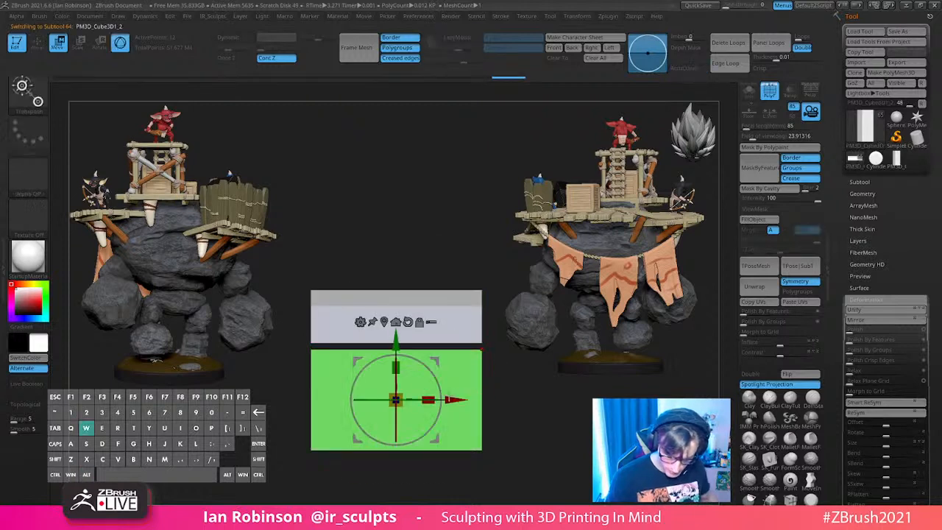
pyautogui.moveTo(403, 387); pyautogui.dragTo(404, 395)
pyautogui.keyDown('alt'); pyautogui.moveTo(545, 404); pyautogui.dragTo(543, 372); pyautogui.keyUp('alt')
pyautogui.keyDown('shift'); pyautogui.moveTo(543, 401); pyautogui.dragTo(563, 409); pyautogui.keyUp('shift')
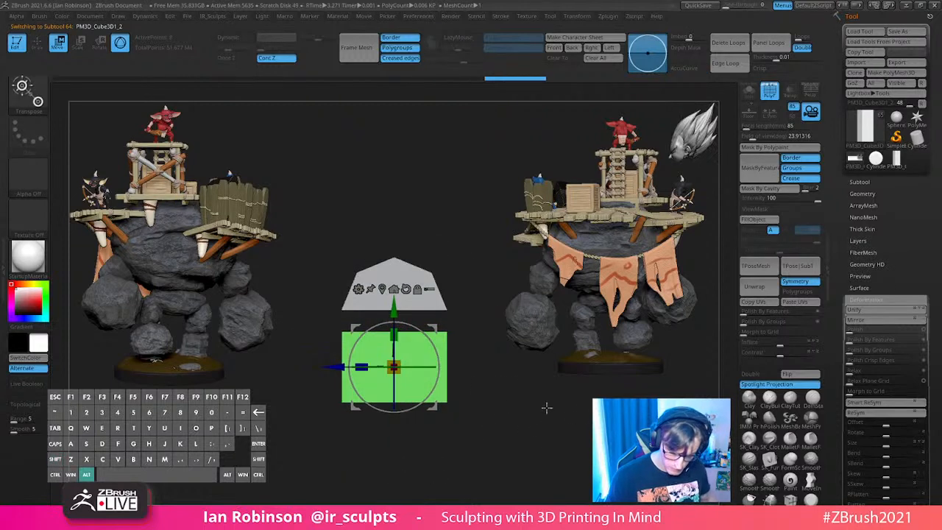
pyautogui.keyDown('alt'); pyautogui.moveTo(449, 259); pyautogui.dragTo(407, 280); pyautogui.keyUp('alt')
pyautogui.keyDown('alt'); pyautogui.moveTo(442, 240); pyautogui.dragTo(513, 319); pyautogui.keyUp('alt')
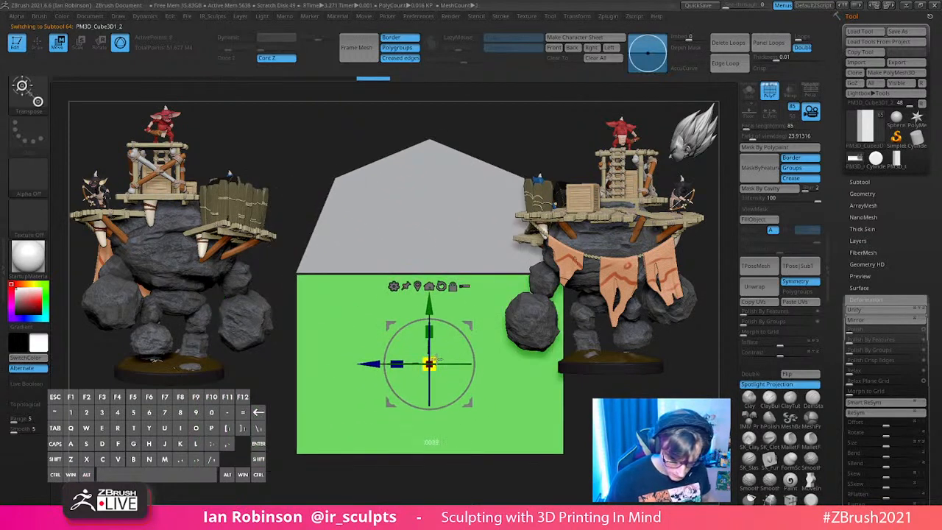
# Step: Examine the assembled box and half-cylinder lid with and without the polyframe
pyautogui.press('q')
pyautogui.moveTo(467, 431)
pyautogui.keyDown('alt'); pyautogui.mouseDown(button='right')
pyautogui.moveTo(591, 479)
pyautogui.moveTo(432, 450)
pyautogui.mouseUp(button='right'); pyautogui.keyUp('alt')
pyautogui.moveTo(433, 451); pyautogui.dragTo(485, 440, button='right')
pyautogui.hotkey('shift', 'f')
pyautogui.hotkey('shift', 'f')
pyautogui.moveTo(521, 386)
pyautogui.keyDown('alt'); pyautogui.mouseDown(button='right')
pyautogui.moveTo(520, 407)
pyautogui.moveTo(538, 420)
pyautogui.moveTo(521, 391)
pyautogui.mouseUp(button='right'); pyautogui.keyUp('alt')
pyautogui.moveTo(521, 391)
pyautogui.keyDown('alt'); pyautogui.mouseDown(button='right')
pyautogui.moveTo(469, 408)
pyautogui.moveTo(538, 439)
pyautogui.moveTo(537, 417)
pyautogui.moveTo(528, 442)
pyautogui.moveTo(538, 385)
pyautogui.mouseUp(button='right'); pyautogui.keyUp('alt')
# Step: Isolate the half-cylinder lid in Solo mode and close the hole on its open underside
pyautogui.keyDown('alt'); pyautogui.click(409, 288); pyautogui.keyUp('alt')
pyautogui.hotkey('shift', 'f')
pyautogui.hotkey('shift', 'f')
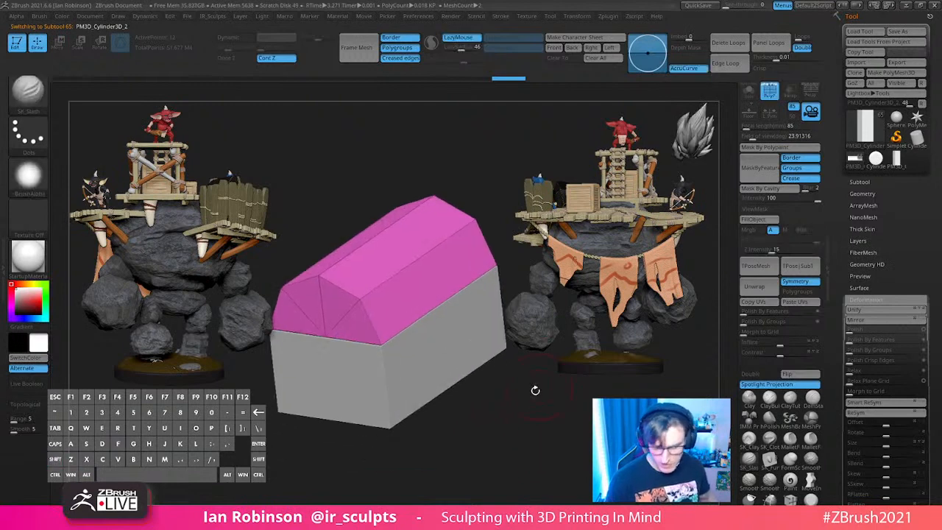
pyautogui.moveTo(536, 427); pyautogui.dragTo(546, 444, button='right')
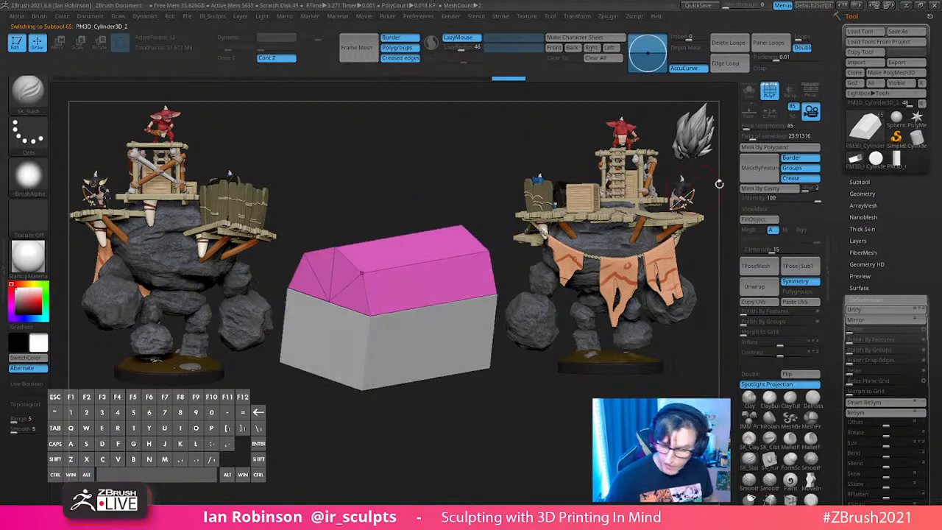
pyautogui.click(750, 97)
pyautogui.moveTo(536, 355); pyautogui.dragTo(510, 387, button='right')
pyautogui.hotkey('alt', 'g')
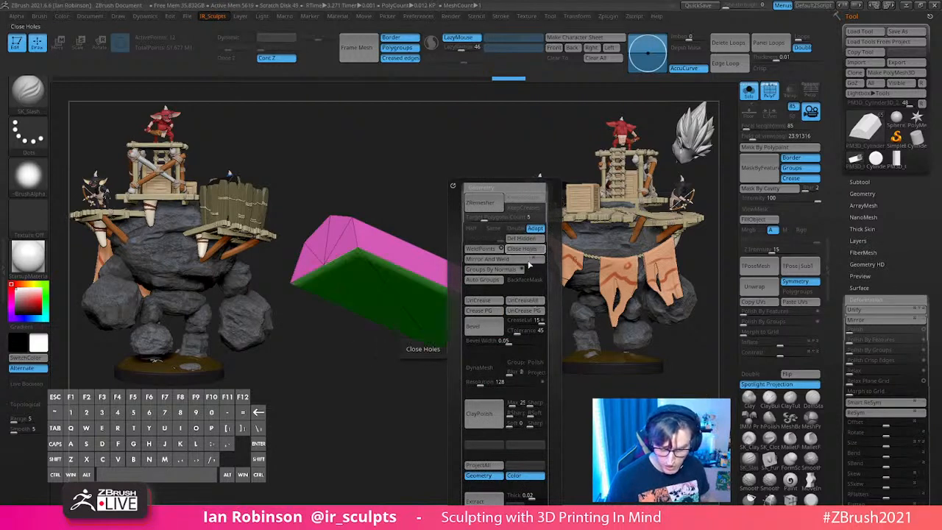
pyautogui.click(531, 253)
# Step: Assign new polygroups to the lid's faces with Groups By Normals
pyautogui.press('2')
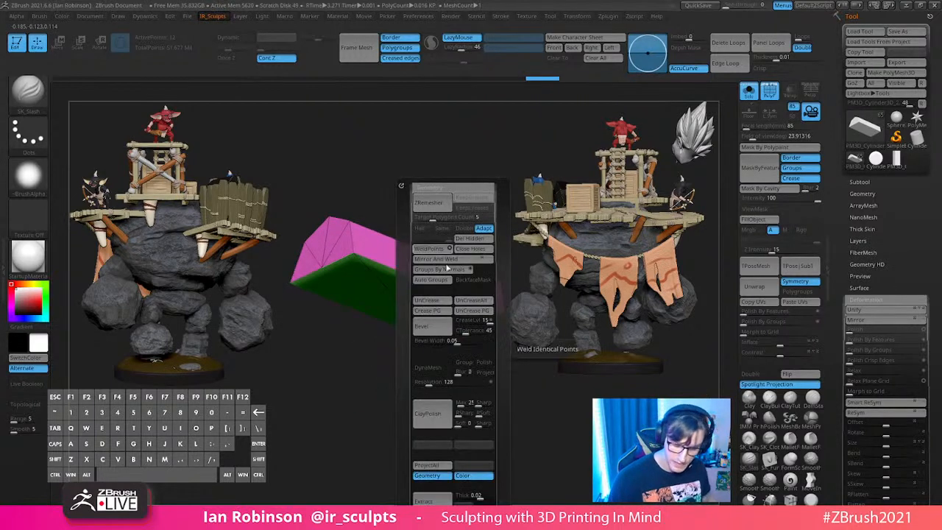
pyautogui.click(451, 274)
pyautogui.moveTo(404, 374); pyautogui.dragTo(444, 406)
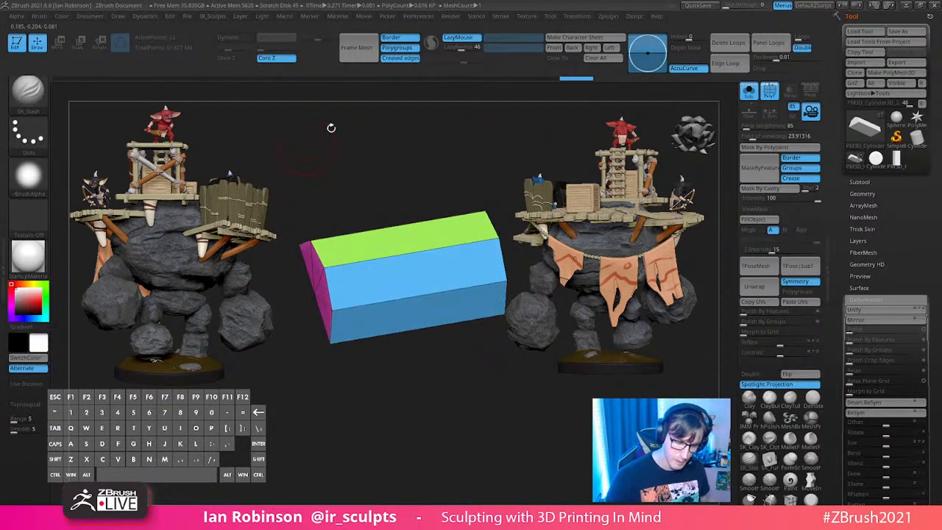
# Step: Crease the polygroup borders of the lid with Crease PG
pyautogui.moveTo(436, 393); pyautogui.dragTo(448, 361)
pyautogui.press('1')
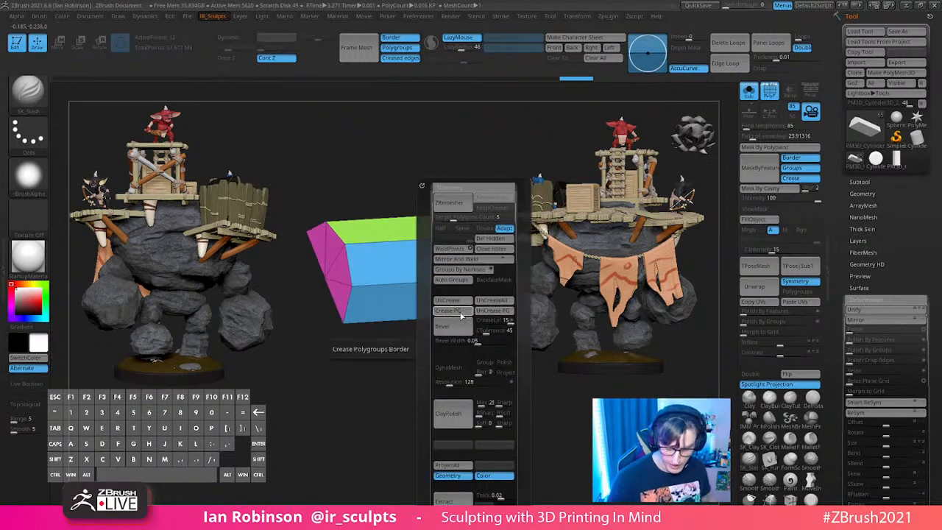
pyautogui.click(462, 313)
pyautogui.moveTo(389, 399); pyautogui.dragTo(416, 278)
# Step: Uncrease the lengthwise edges across the lid's curved top using the ZModeler brush's Crease edge action
pyautogui.press('b')
pyautogui.press('z')
pyautogui.press('m')
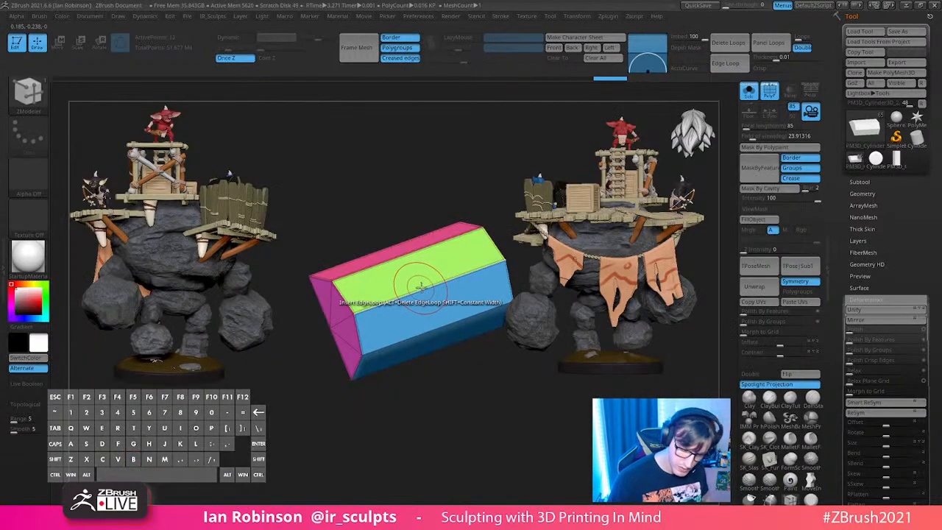
pyautogui.press('space')
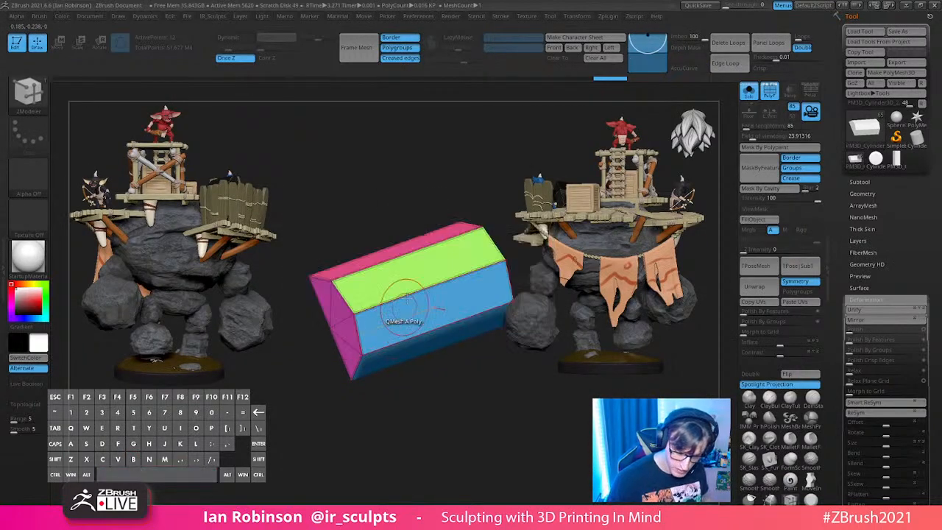
pyautogui.press('space')
pyautogui.click(314, 274)
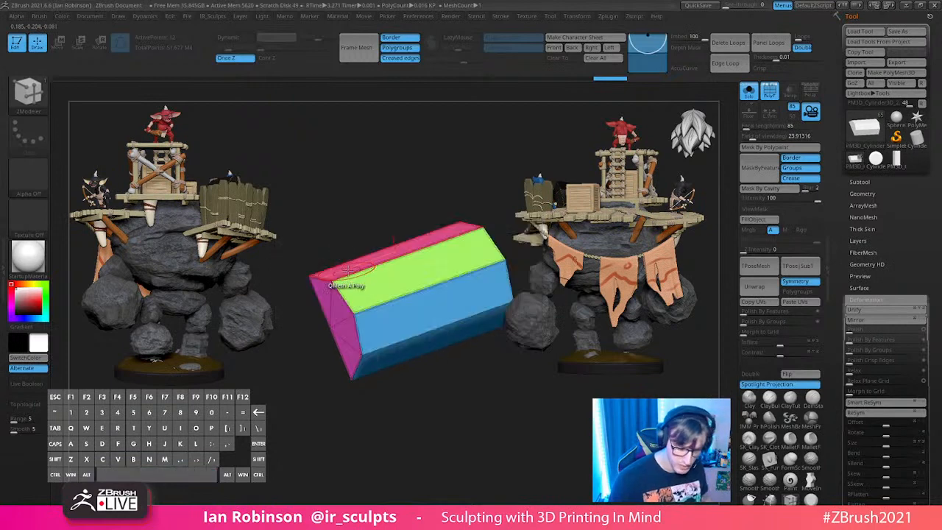
pyautogui.press('b')
pyautogui.press('z')
pyautogui.press('m')
pyautogui.press('space')
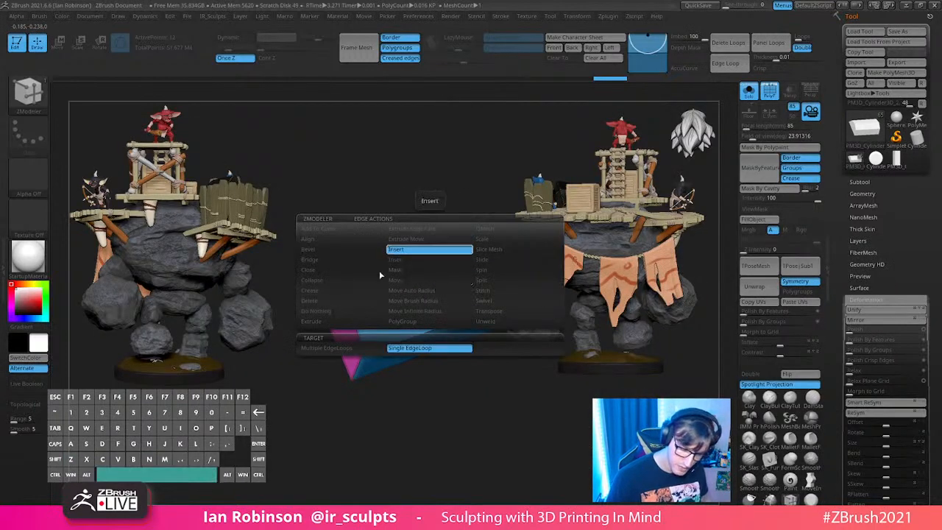
pyautogui.click(332, 292)
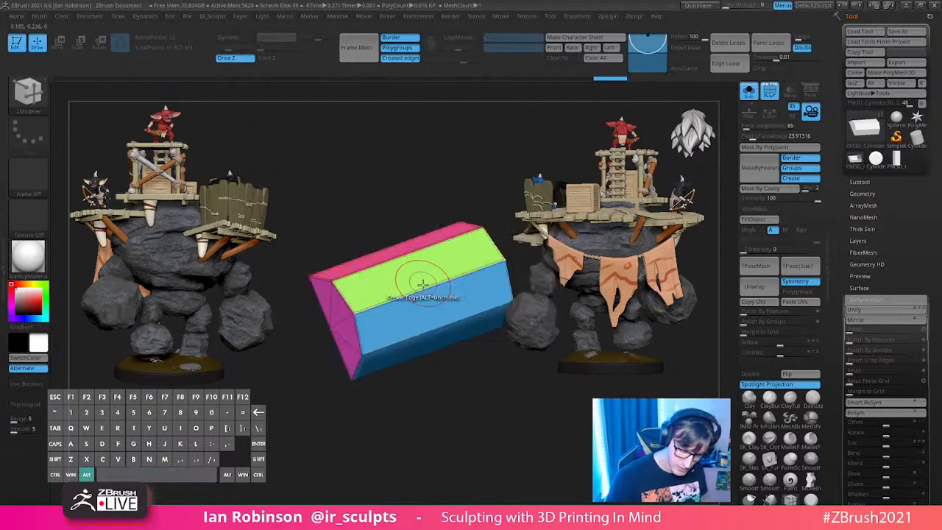
pyautogui.moveTo(416, 191); pyautogui.dragTo(484, 412)
# Step: Turn on Dynamic Subdivision for the lid and inspect its rounded top from several angles
pyautogui.press('d')
pyautogui.click(545, 175)
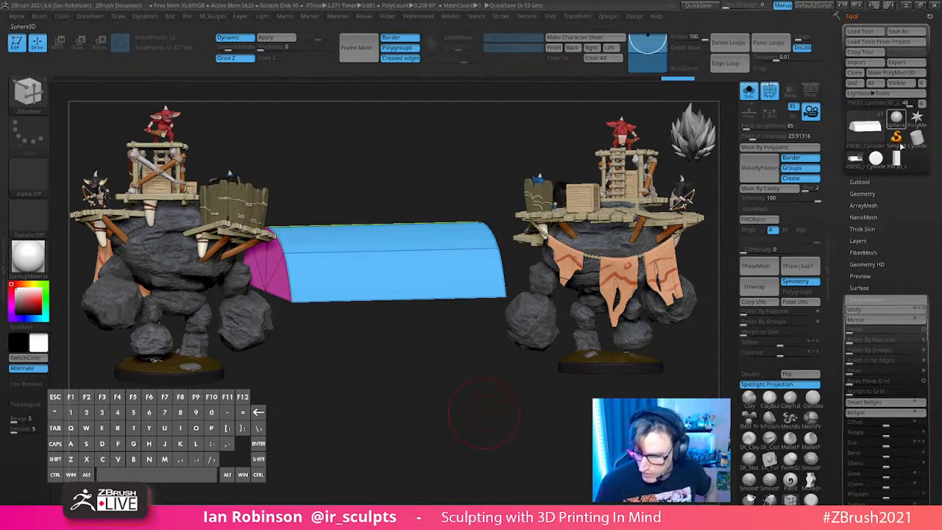
pyautogui.moveTo(476, 398); pyautogui.dragTo(389, 397)
pyautogui.moveTo(504, 408)
pyautogui.mouseDown()
pyautogui.moveTo(508, 352)
pyautogui.moveTo(504, 396)
pyautogui.mouseUp()
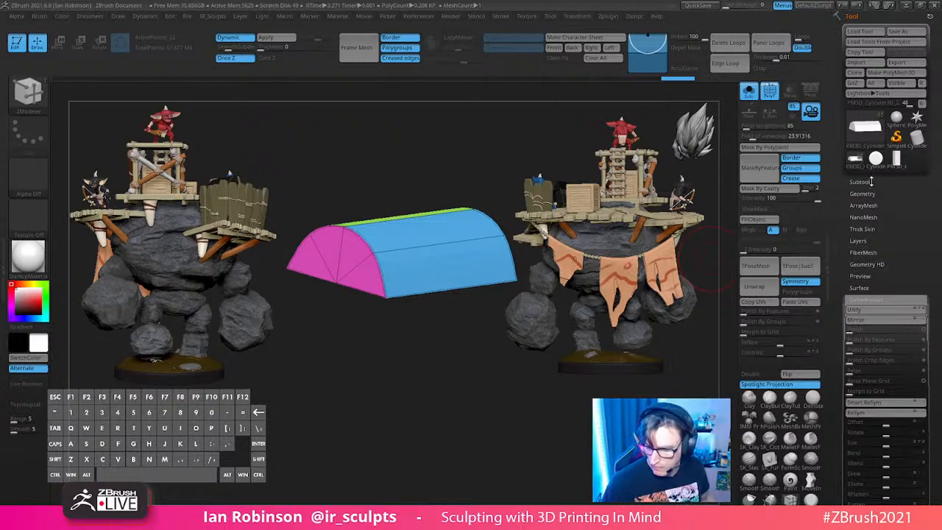
# Step: Save the tool as a new numbered version of the Bokoblin_Talus_Statue PosedBokoblin file
pyautogui.click(867, 182)
pyautogui.click(906, 31)
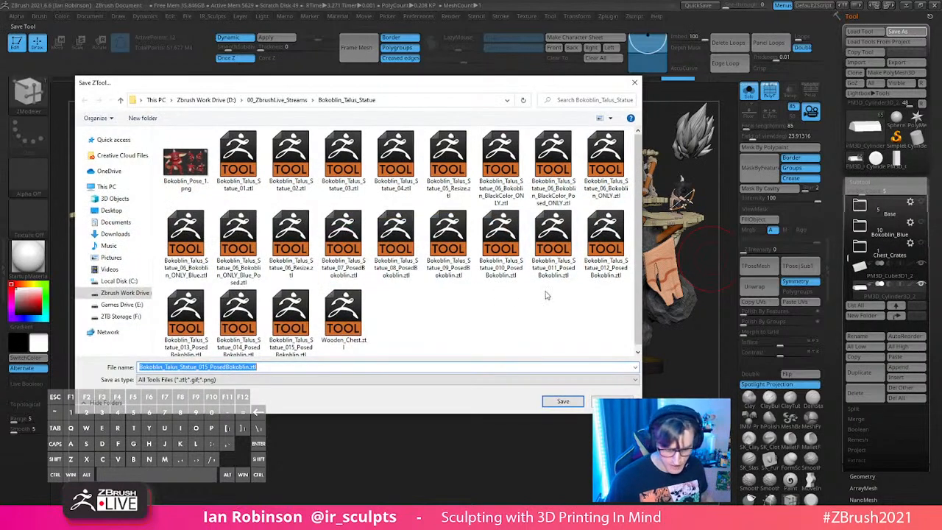
pyautogui.press('Right')
pyautogui.press('Left')
pyautogui.press('Left')
pyautogui.press('Left')
pyautogui.press('Left')
pyautogui.press('Left')
pyautogui.press('Left')
pyautogui.press('Left')
pyautogui.press('Left')
pyautogui.press('Left')
pyautogui.press('Left')
pyautogui.press('Left')
pyautogui.press('Left')
pyautogui.press('Left')
pyautogui.press('Left')
pyautogui.press('Left')
pyautogui.press('BackSpace')
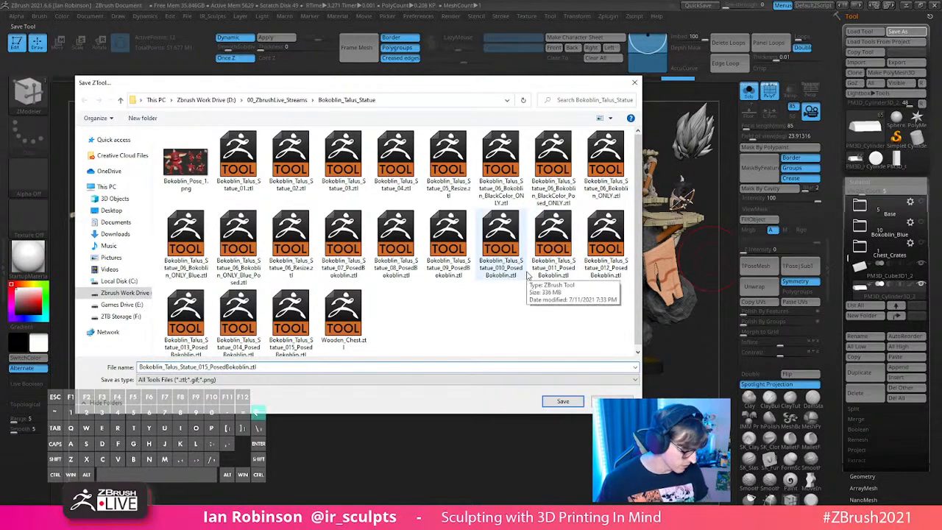
pyautogui.press('Return')
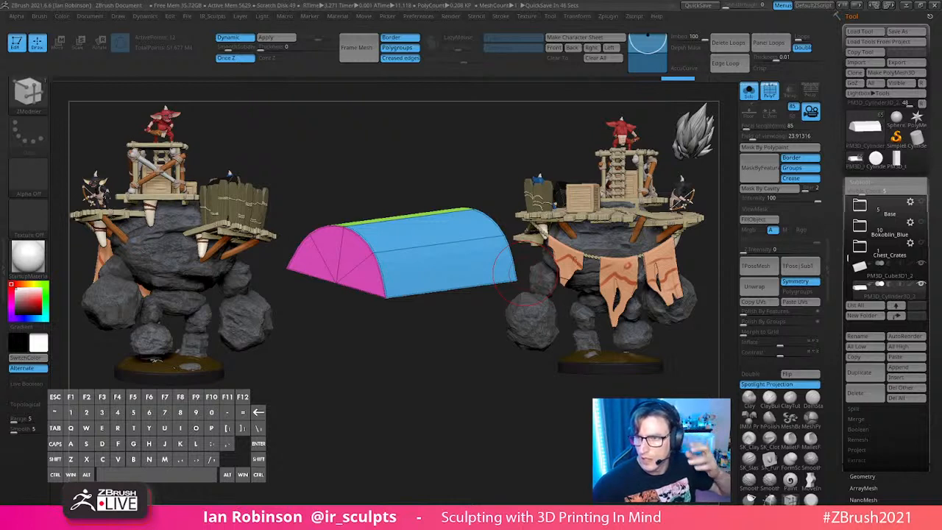
# Step: Leave Solo mode and delete the eight-sided half-cylinder lid subtool above the chest base
pyautogui.moveTo(546, 431); pyautogui.dragTo(511, 426)
pyautogui.click(753, 98)
pyautogui.hotkey('shift', 'f')
pyautogui.hotkey('shift', 'f')
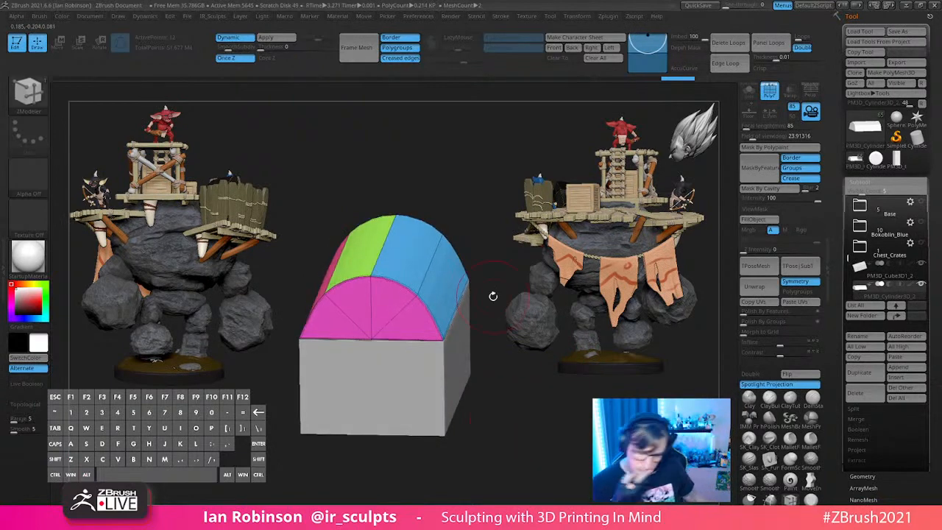
pyautogui.click(868, 182)
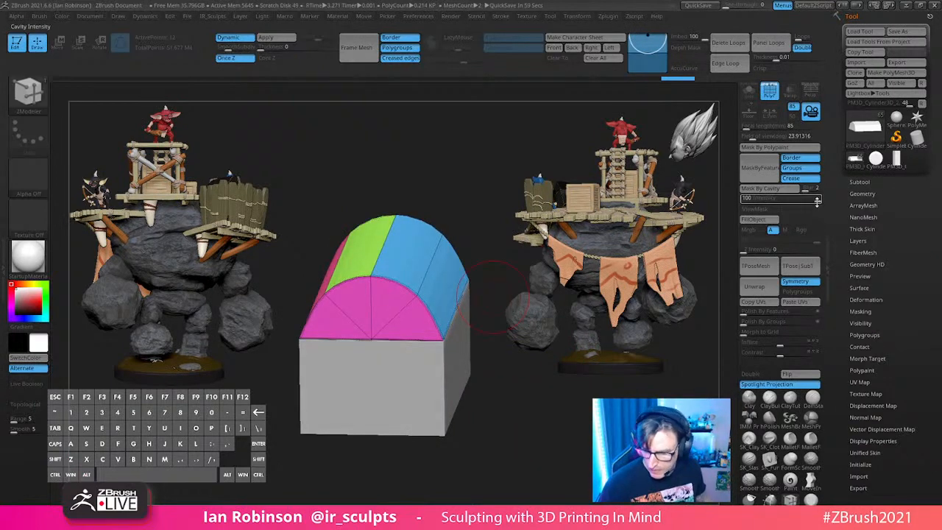
pyautogui.click(865, 193)
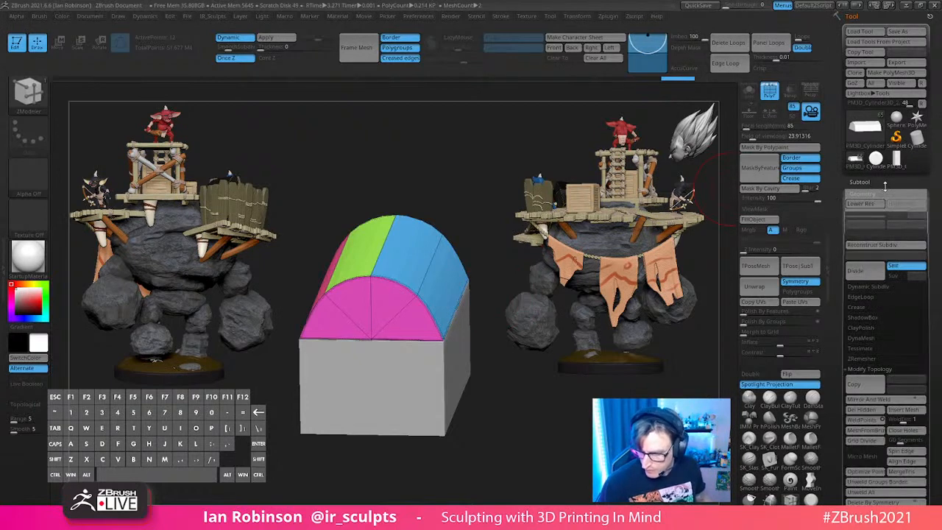
pyautogui.click(865, 182)
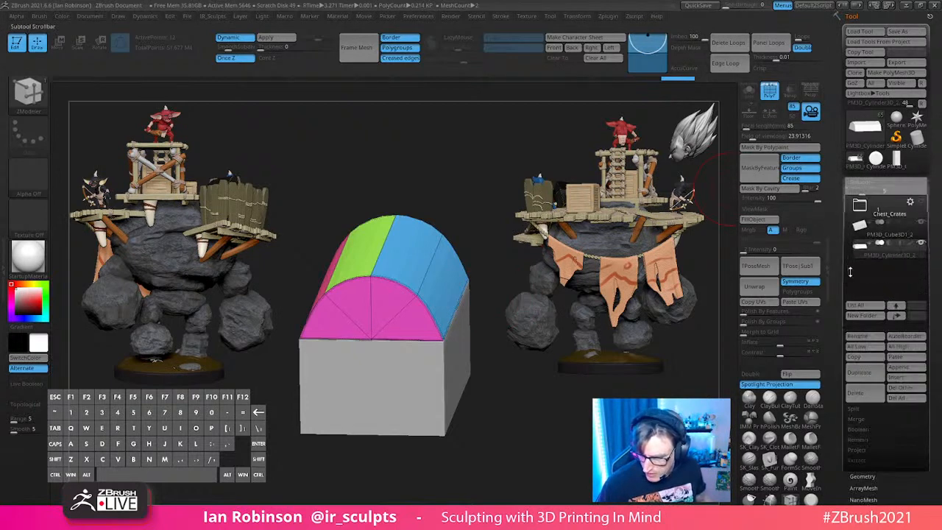
pyautogui.hotkey('shift', 'f')
pyautogui.hotkey('shift', 'f')
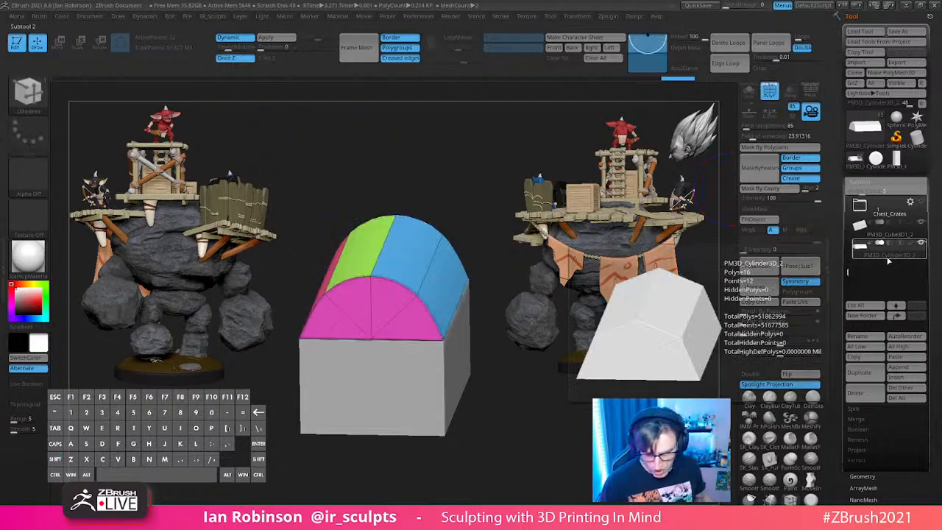
pyautogui.click(867, 395)
pyautogui.click(776, 412)
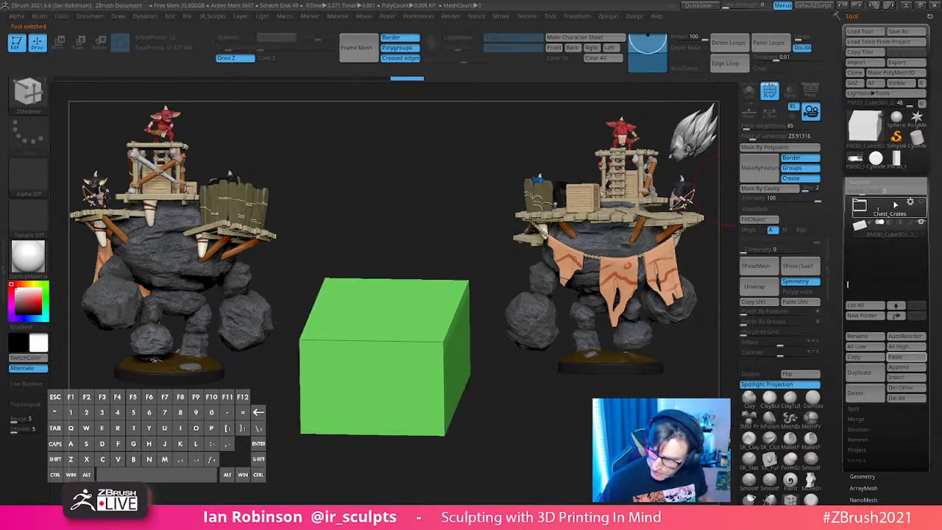
# Step: Set the Cylinder3D primitive's HDivide to 16 and convert it with Make PolyMesh3D
pyautogui.click(876, 167)
pyautogui.moveTo(368, 294)
pyautogui.mouseDown()
pyautogui.moveTo(479, 442)
pyautogui.moveTo(412, 382)
pyautogui.moveTo(412, 398)
pyautogui.mouseUp()
pyautogui.scroll(-10, 886, 224)
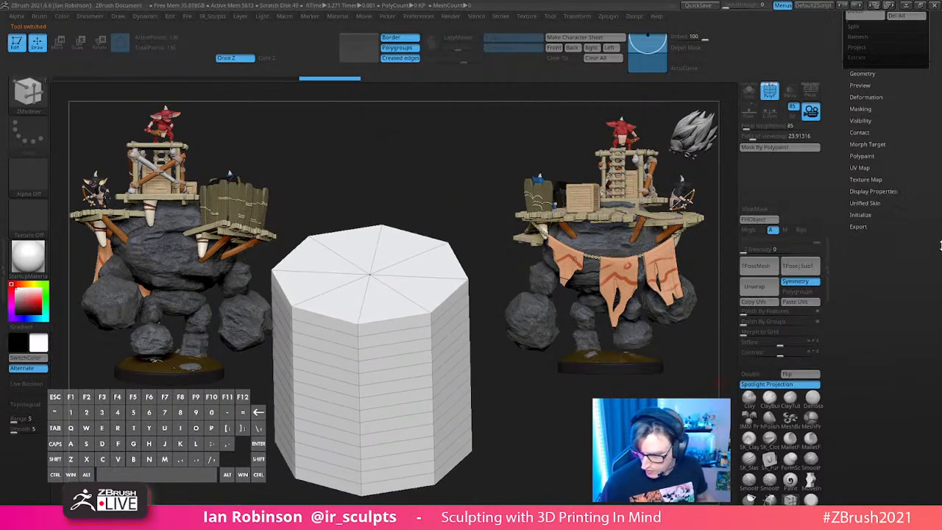
pyautogui.click(861, 215)
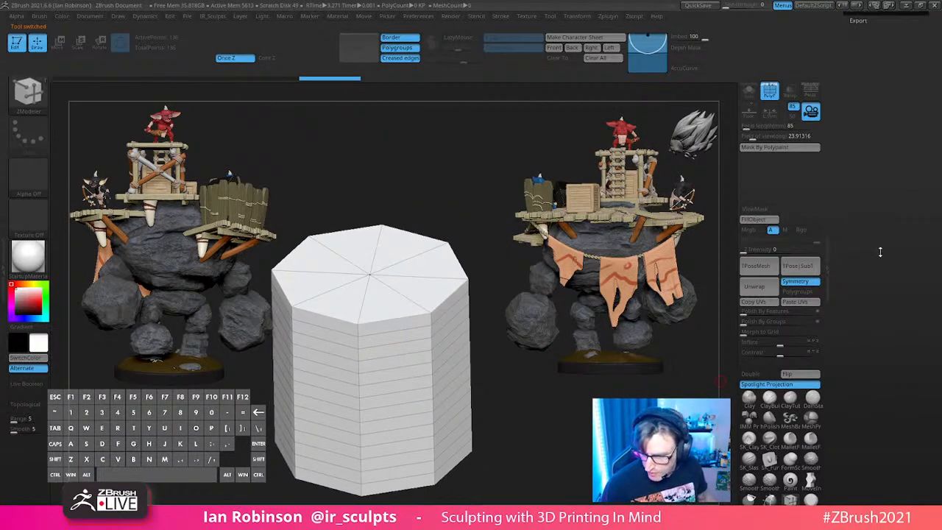
pyautogui.click(876, 347)
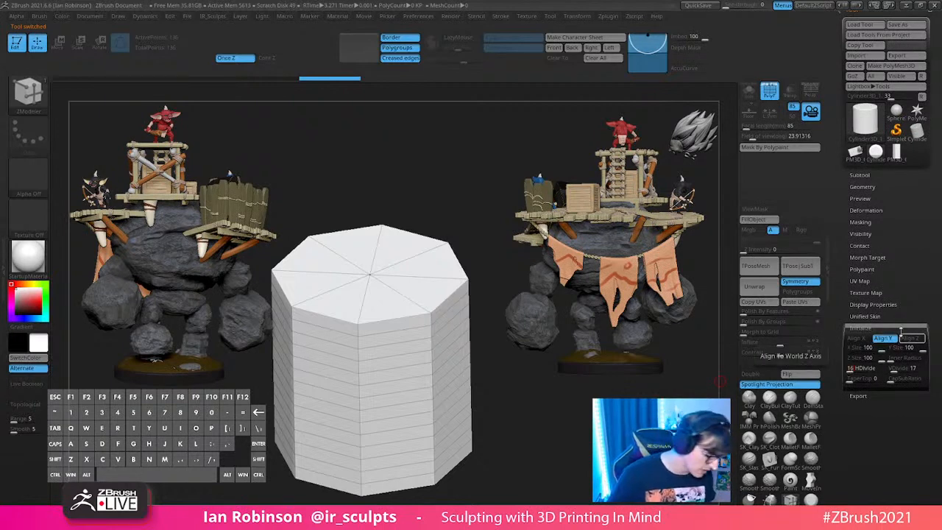
pyautogui.press('Return')
pyautogui.keyDown('shift'); pyautogui.moveTo(549, 412); pyautogui.dragTo(544, 452); pyautogui.keyUp('shift')
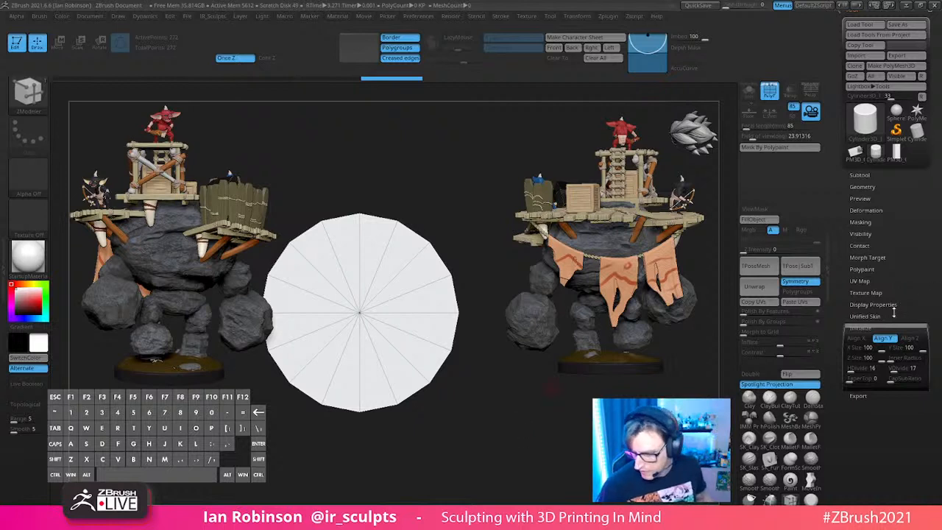
pyautogui.click(908, 68)
# Step: Delete the old halved eight-sided cylinder tool and switch to the new sixteen-sided polymesh cylinder
pyautogui.click(898, 152)
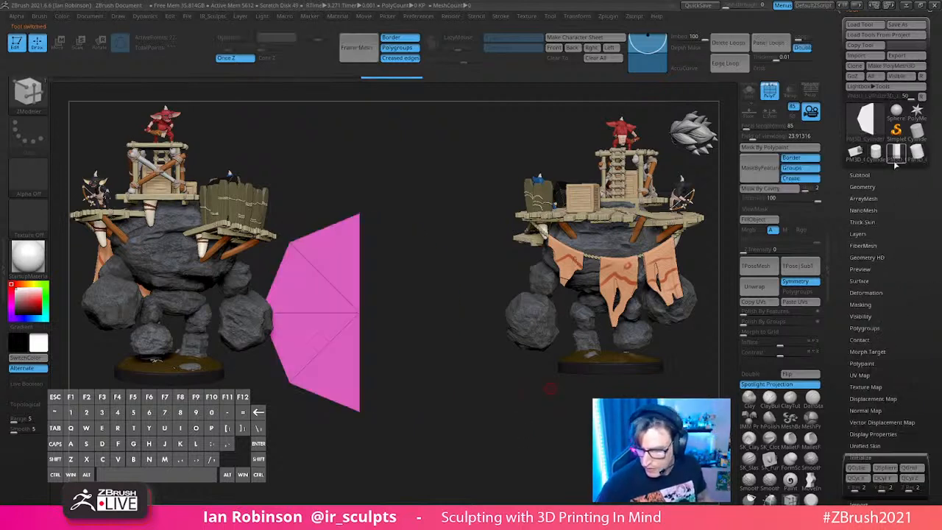
pyautogui.click(866, 175)
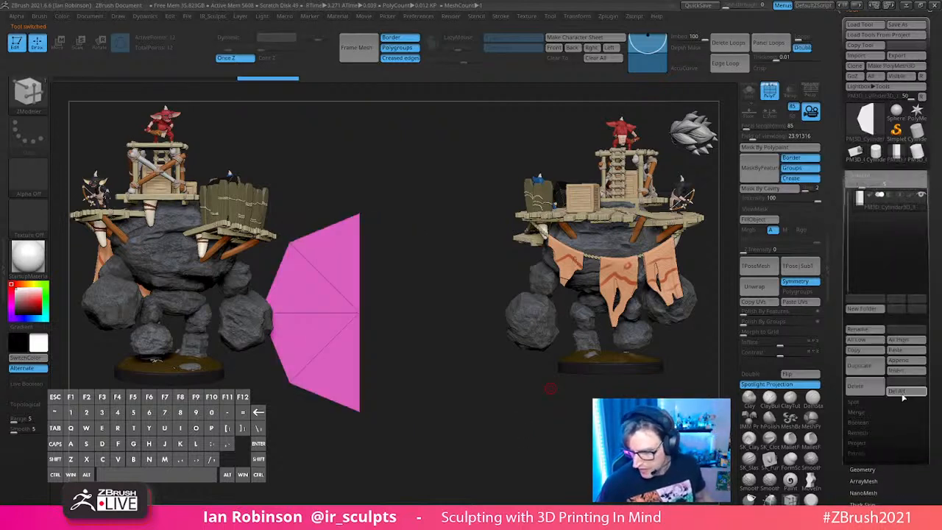
pyautogui.click(897, 153)
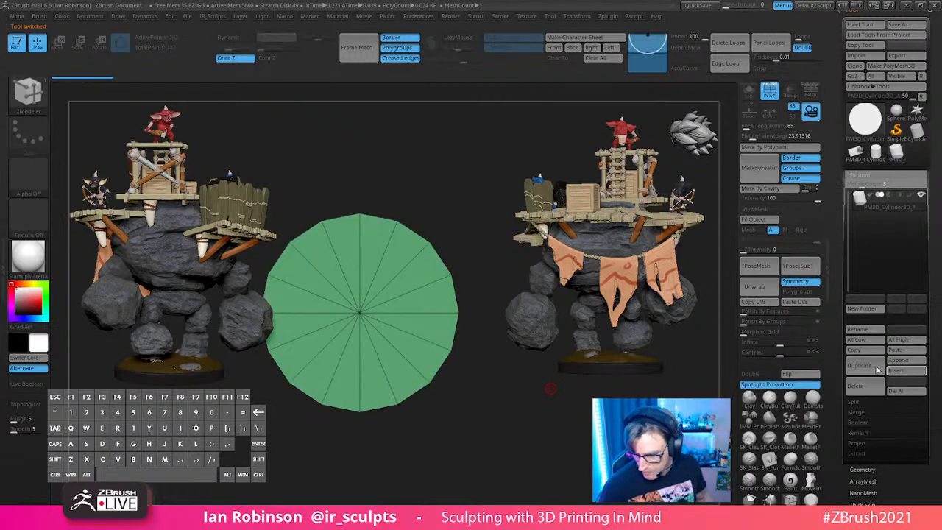
# Step: Hide one half of the sixteen-sided cylinder lengthwise and remove it with Del Hidden
pyautogui.keyDown('ctrl'); pyautogui.keyDown('shift'); pyautogui.moveTo(483, 154); pyautogui.dragTo(368, 467); pyautogui.keyUp('shift'); pyautogui.keyUp('ctrl')
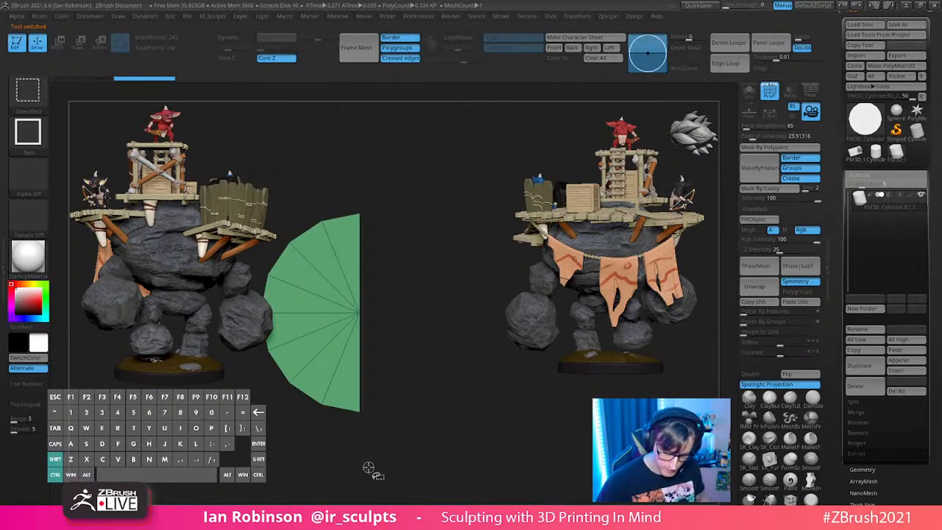
pyautogui.press('`')
pyautogui.click(498, 239)
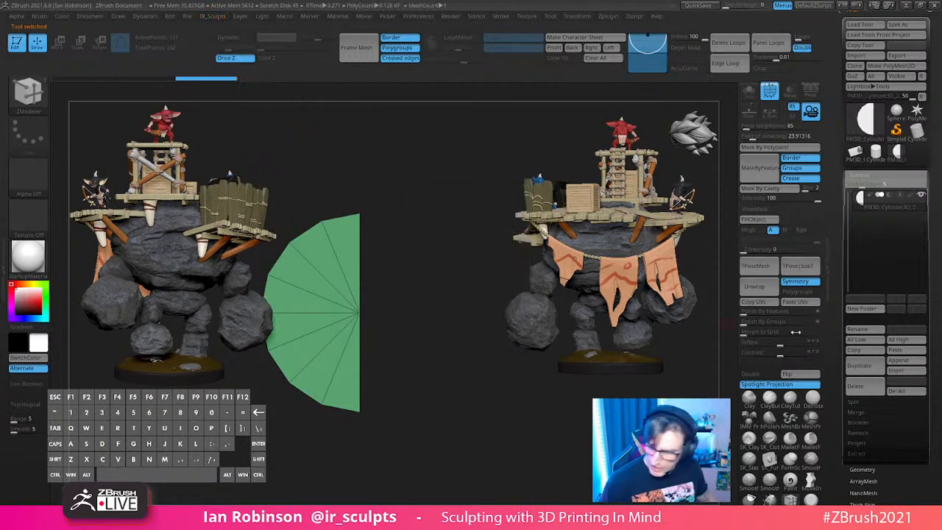
# Step: Copy the halved cylinder into the statue tool as a subtool beneath the chest base cube
pyautogui.click(871, 155)
pyautogui.click(856, 153)
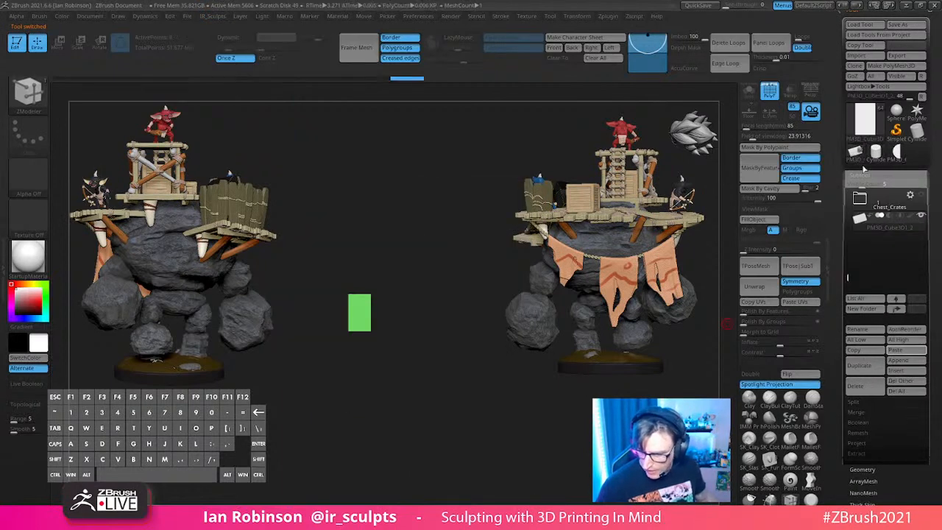
pyautogui.click(902, 351)
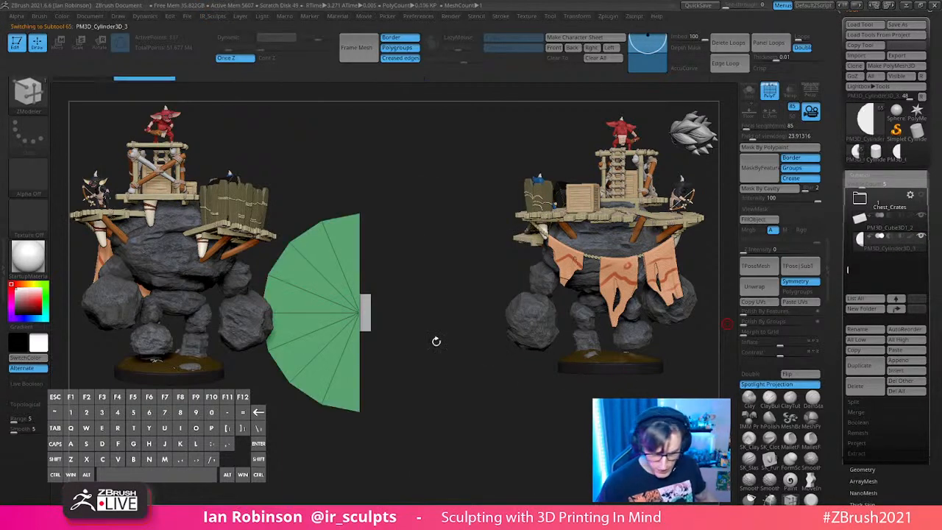
# Step: Scale the half cylinder down close to the chest base's size and seal its open side with Close Holes
pyautogui.press('`')
pyautogui.press('w')
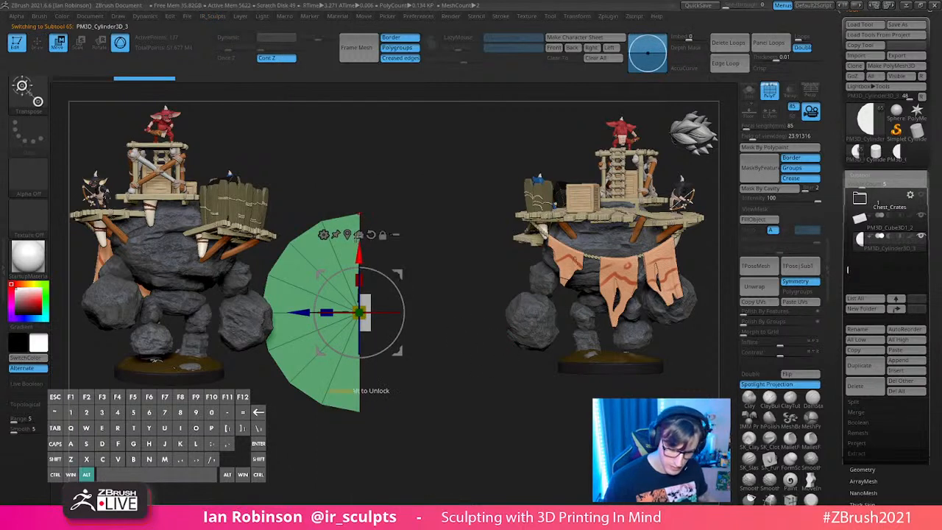
pyautogui.keyDown('alt'); pyautogui.click(347, 235); pyautogui.keyUp('alt')
pyautogui.click(309, 235)
pyautogui.moveTo(360, 313); pyautogui.dragTo(341, 397)
pyautogui.press('q')
pyautogui.moveTo(418, 342); pyautogui.dragTo(501, 343)
pyautogui.press('2')
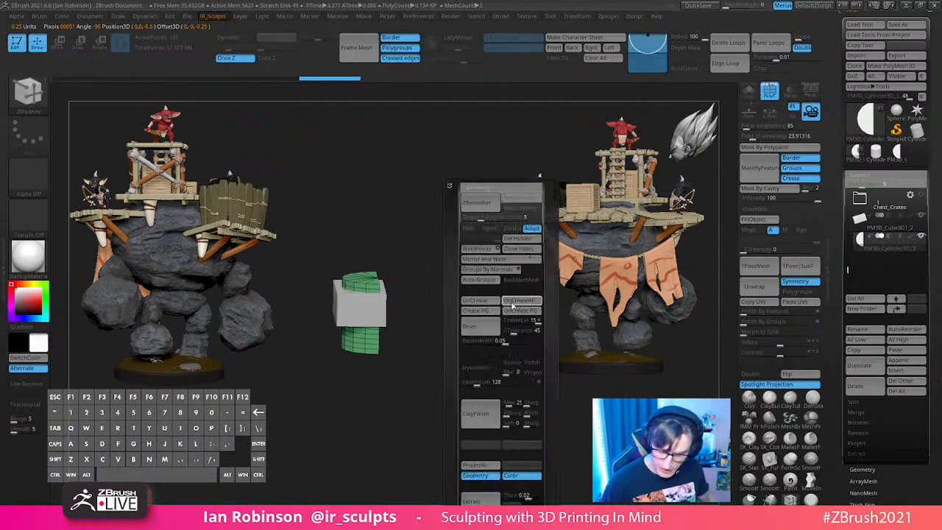
pyautogui.click(522, 248)
# Step: Rotate the half cylinder 90 degrees so that it lies lengthwise along the chest base
pyautogui.moveTo(456, 309); pyautogui.dragTo(442, 343)
pyautogui.press('w')
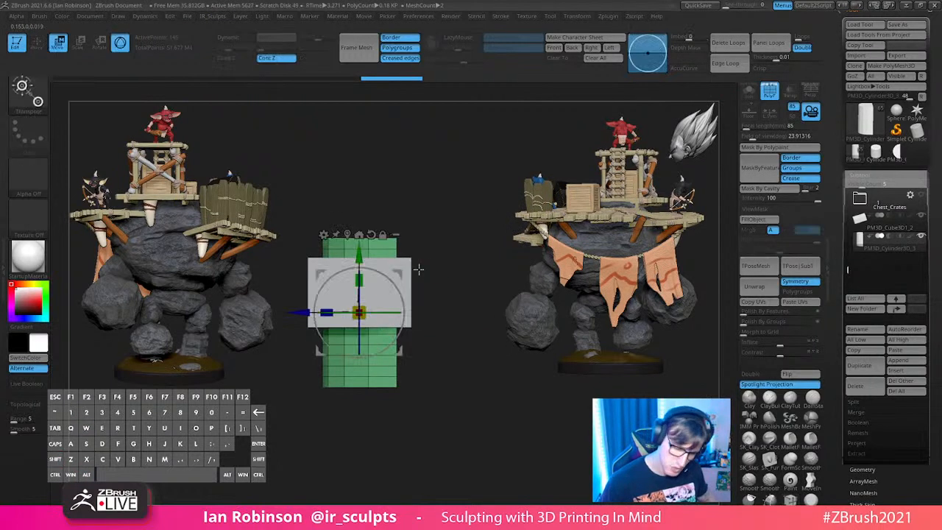
pyautogui.keyDown('shift'); pyautogui.moveTo(399, 278); pyautogui.dragTo(411, 346); pyautogui.keyUp('shift')
pyautogui.keyDown('alt'); pyautogui.moveTo(441, 250); pyautogui.dragTo(458, 269); pyautogui.keyUp('alt')
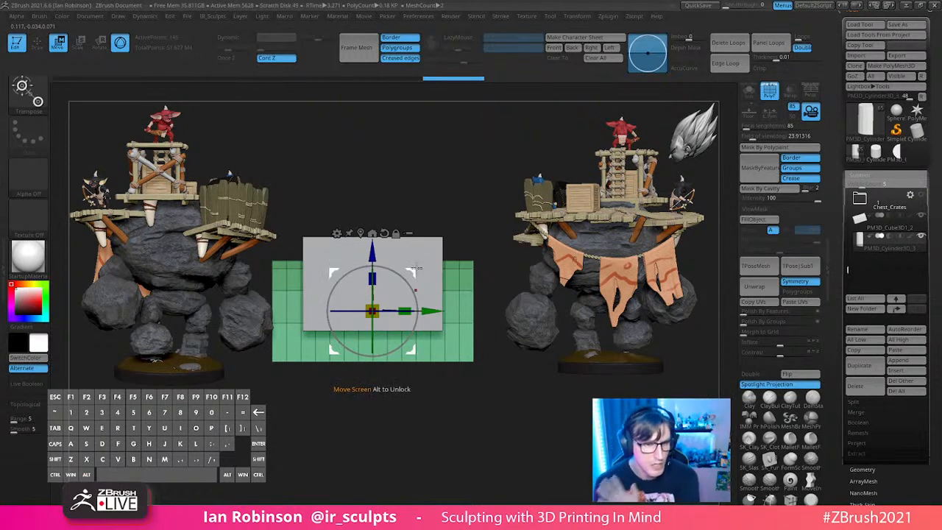
# Step: Move the half cylinder onto the top of the chest base and scale it to fit the base's outline
pyautogui.moveTo(373, 311); pyautogui.dragTo(373, 334)
pyautogui.moveTo(377, 243); pyautogui.dragTo(379, 160)
pyautogui.keyDown('alt'); pyautogui.moveTo(429, 128); pyautogui.dragTo(442, 203); pyautogui.keyUp('alt')
pyautogui.moveTo(440, 205); pyautogui.dragTo(531, 253)
pyautogui.keyDown('alt'); pyautogui.moveTo(462, 189); pyautogui.dragTo(494, 208); pyautogui.keyUp('alt')
pyautogui.keyDown('shift'); pyautogui.moveTo(414, 288); pyautogui.dragTo(342, 327); pyautogui.keyUp('shift')
pyautogui.moveTo(385, 230); pyautogui.dragTo(386, 197)
pyautogui.moveTo(448, 177); pyautogui.dragTo(419, 241)
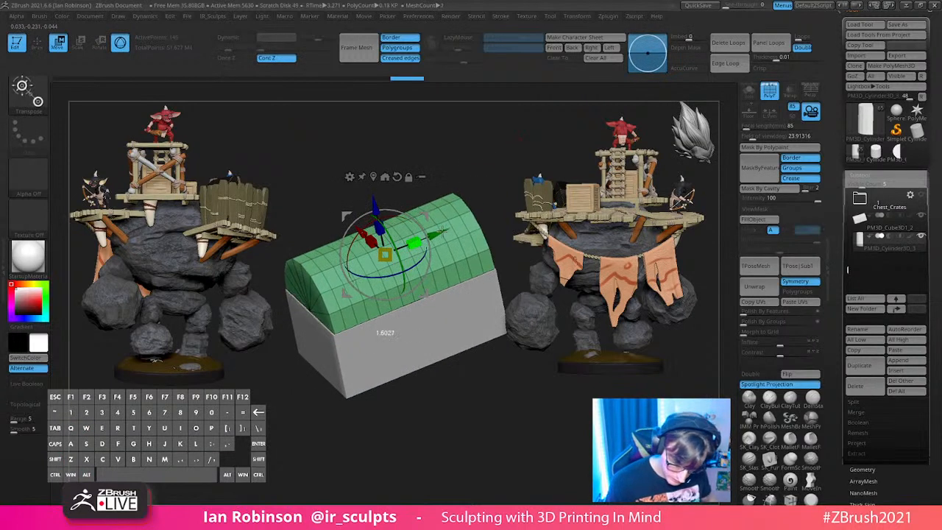
# Step: Assign polygroups to the sixteen-sided lid's faces with Groups By Normals
pyautogui.press('q')
pyautogui.moveTo(471, 385)
pyautogui.mouseDown()
pyautogui.moveTo(505, 415)
pyautogui.moveTo(494, 397)
pyautogui.moveTo(498, 339)
pyautogui.mouseUp()
pyautogui.press('2')
pyautogui.click(496, 270)
# Step: Crease the new lid's polygroup borders with Crease PG and turn on Dynamic Subdivision for it
pyautogui.moveTo(409, 429); pyautogui.dragTo(471, 433)
pyautogui.press('2')
pyautogui.click(474, 312)
pyautogui.press('d')
pyautogui.press('2')
pyautogui.press('w')
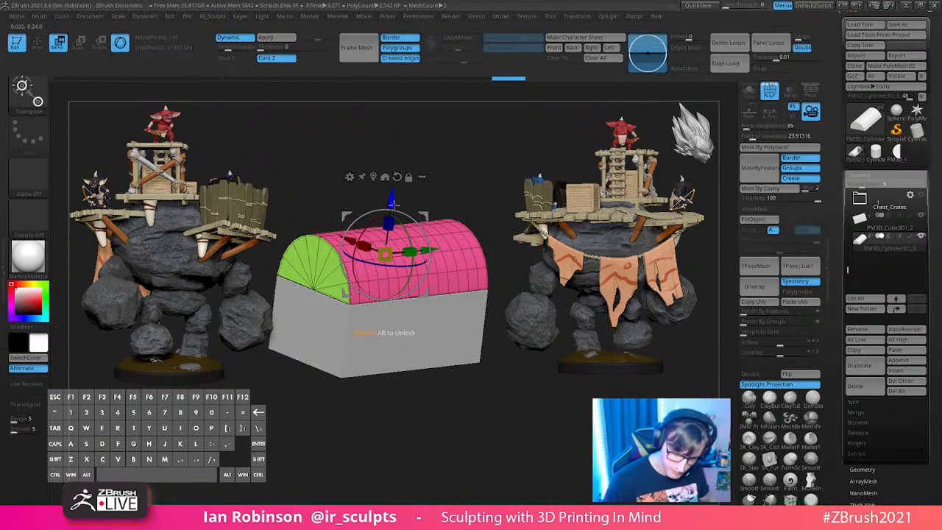
pyautogui.moveTo(478, 401); pyautogui.dragTo(437, 410)
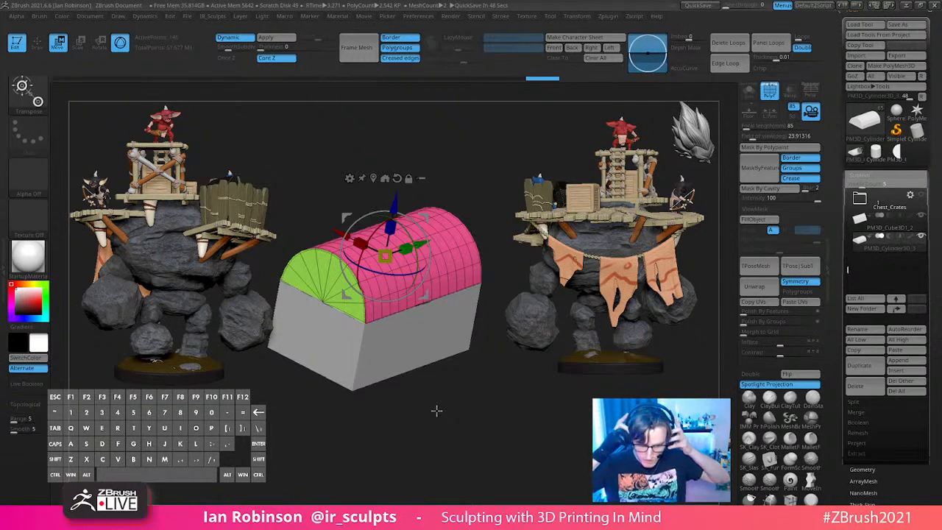
pyautogui.press('alt')
pyautogui.hotkey('alt', 'Tab')
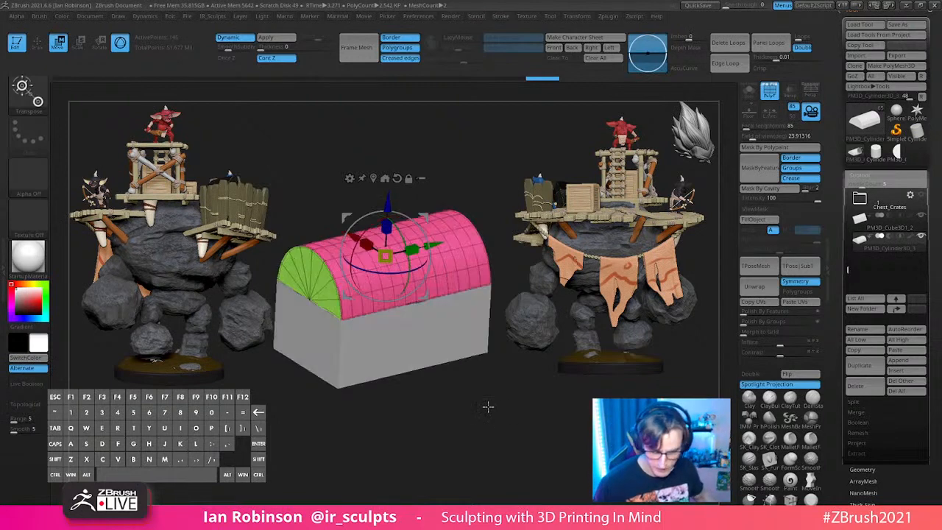
# Step: Make the chest base cube the active subtool and choose the ZModeler brush
pyautogui.press('q')
pyautogui.hotkey('shift', 'f')
pyautogui.hotkey('shift', 'f')
pyautogui.moveTo(487, 412)
pyautogui.mouseDown()
pyautogui.moveTo(496, 429)
pyautogui.moveTo(492, 409)
pyautogui.mouseUp()
pyautogui.keyDown('alt'); pyautogui.click(449, 328); pyautogui.keyUp('alt')
pyautogui.hotkey('shift', 'f')
pyautogui.press('b')
pyautogui.press('z')
pyautogui.press('m')
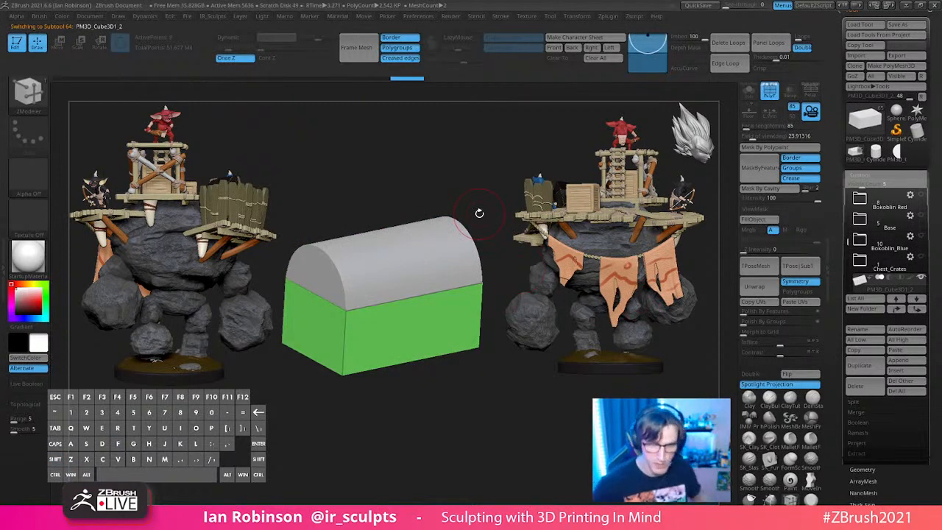
# Step: Isolate the chest base in Solo mode and reduce the brush's draw size
pyautogui.moveTo(498, 379); pyautogui.dragTo(519, 433)
pyautogui.click(753, 91)
pyautogui.moveTo(539, 385)
pyautogui.mouseDown()
pyautogui.moveTo(525, 420)
pyautogui.moveTo(576, 336)
pyautogui.moveTo(614, 314)
pyautogui.mouseUp()
pyautogui.press('s')
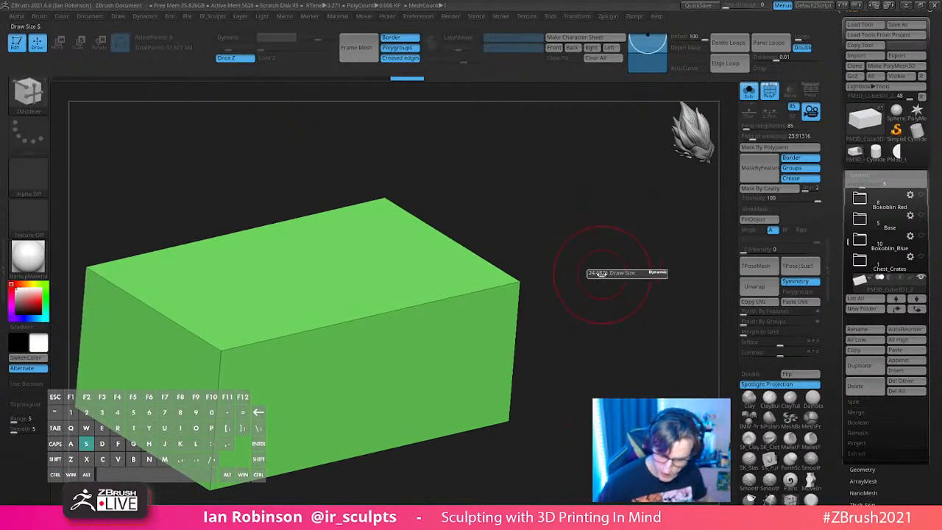
pyautogui.keyDown('alt'); pyautogui.moveTo(603, 276); pyautogui.dragTo(637, 233); pyautogui.keyUp('alt')
pyautogui.hotkey('shift', 'f')
pyautogui.hotkey('shift', 'f')
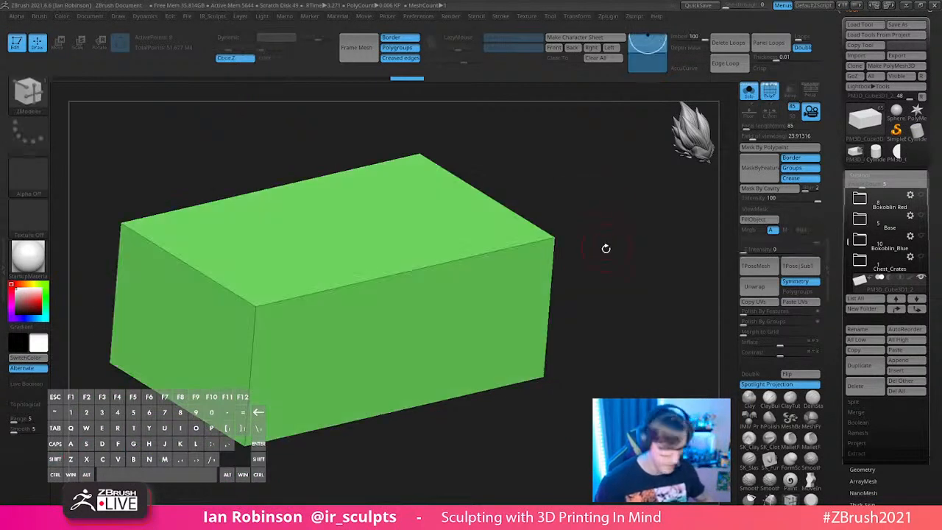
pyautogui.press('space')
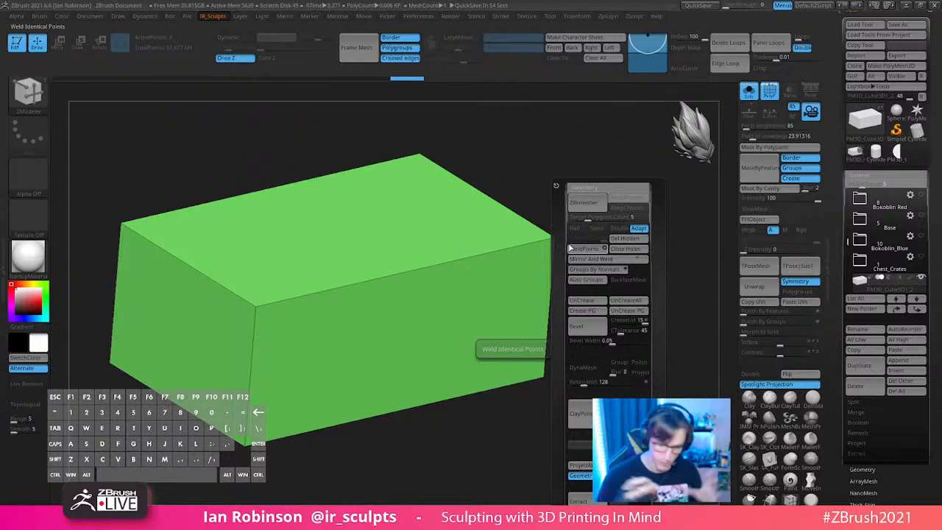
pyautogui.moveTo(682, 272)
pyautogui.mouseDown()
pyautogui.moveTo(606, 292)
pyautogui.moveTo(614, 255)
pyautogui.moveTo(595, 288)
pyautogui.moveTo(608, 250)
pyautogui.moveTo(612, 267)
pyautogui.moveTo(602, 275)
pyautogui.mouseUp()
# Step: Insert four evenly spaced horizontal edge loops around the chest base with ZModeler's Insert action targeting Multiple EdgeLoops
pyautogui.press('b')
pyautogui.press('z')
pyautogui.press('m')
pyautogui.keyDown('shift'); pyautogui.moveTo(578, 224); pyautogui.dragTo(561, 244); pyautogui.keyUp('shift')
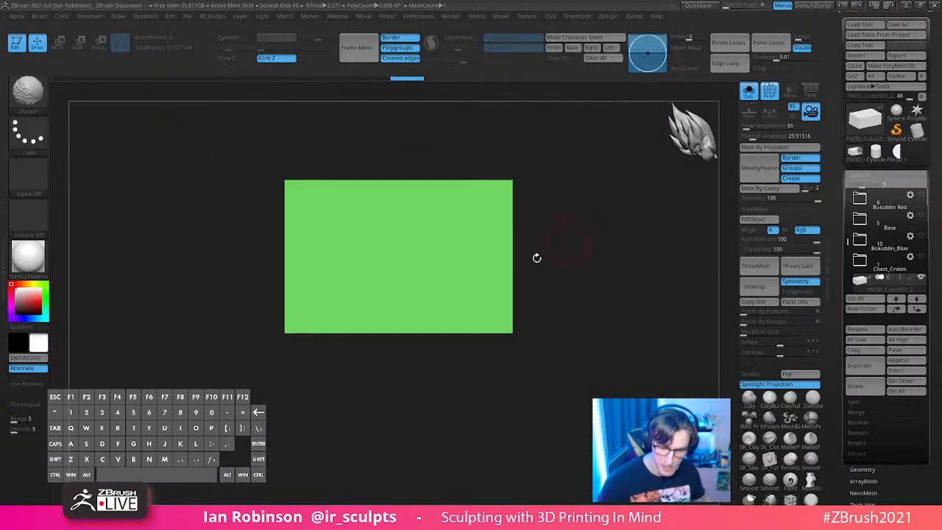
pyautogui.press('space')
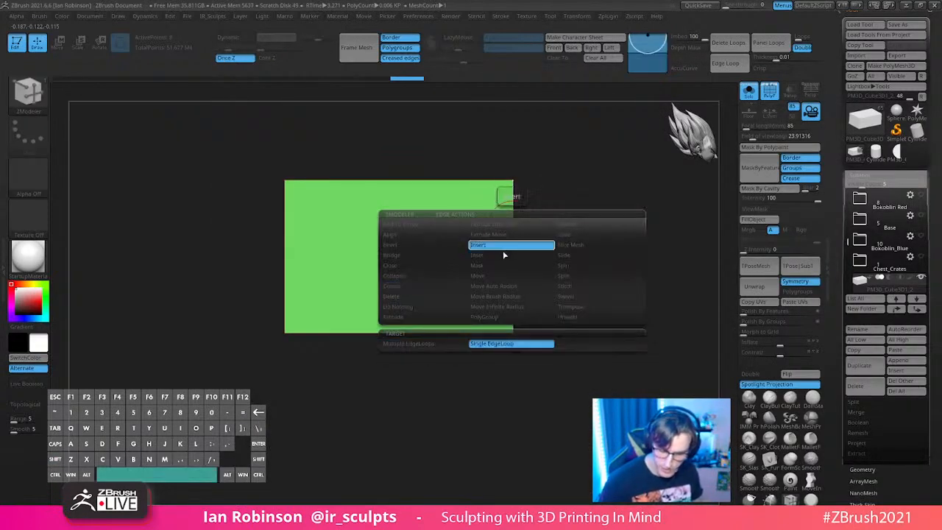
pyautogui.click(440, 344)
pyautogui.moveTo(514, 238); pyautogui.dragTo(513, 208)
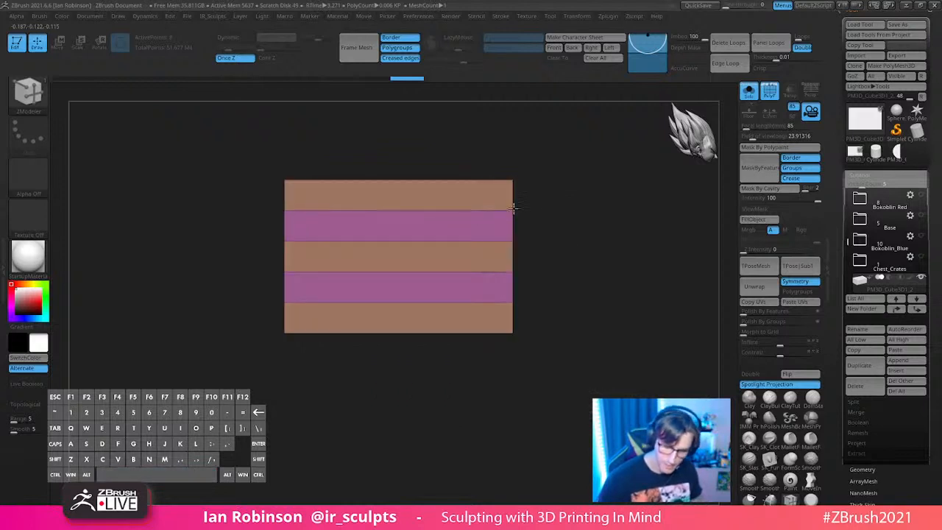
# Step: Insert ten evenly spaced vertical edge loops across the chest base's long sides and group the whole mesh into one polygroup
pyautogui.keyDown('shift'); pyautogui.moveTo(602, 273); pyautogui.dragTo(566, 296); pyautogui.keyUp('shift')
pyautogui.click(570, 209)
pyautogui.keyDown('alt'); pyautogui.moveTo(528, 392); pyautogui.dragTo(313, 430); pyautogui.keyUp('alt')
pyautogui.hotkey('ctrl', 'z')
pyautogui.moveTo(482, 401); pyautogui.dragTo(465, 391)
pyautogui.click(350, 219)
pyautogui.moveTo(350, 219); pyautogui.dragTo(345, 194)
pyautogui.keyDown('shift'); pyautogui.moveTo(489, 410); pyautogui.dragTo(524, 463); pyautogui.keyUp('shift')
pyautogui.hotkey('ctrl', 'w')
pyautogui.moveTo(440, 389); pyautogui.dragTo(477, 392)
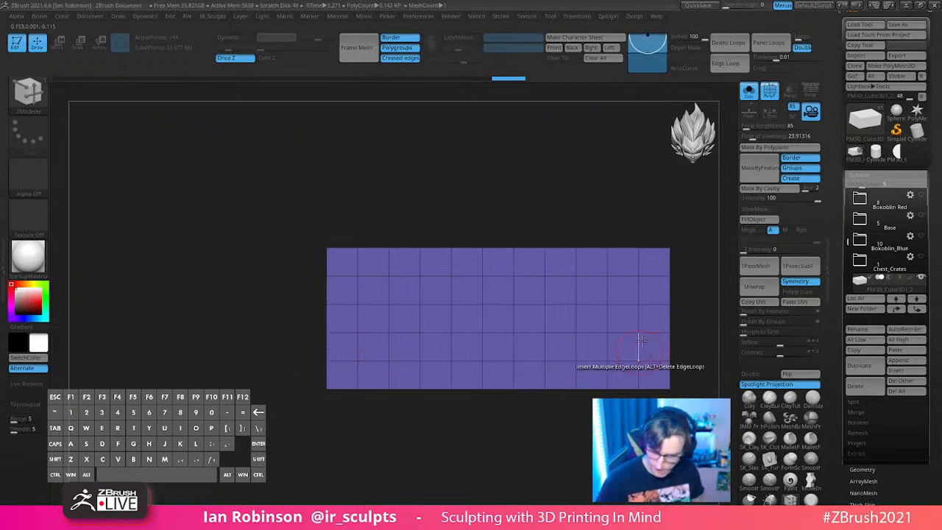
# Step: Insert seven evenly spaced edge loops across the chest base's depth with the Multiple EdgeLoops target
pyautogui.moveTo(552, 417); pyautogui.dragTo(538, 329)
pyautogui.keyDown('alt'); pyautogui.moveTo(539, 330); pyautogui.dragTo(616, 339); pyautogui.keyUp('alt')
pyautogui.moveTo(368, 261); pyautogui.dragTo(363, 284)
pyautogui.moveTo(515, 240)
pyautogui.mouseDown()
pyautogui.moveTo(560, 255)
pyautogui.moveTo(566, 278)
pyautogui.moveTo(592, 281)
pyautogui.moveTo(601, 273)
pyautogui.moveTo(591, 256)
pyautogui.moveTo(599, 206)
pyautogui.moveTo(602, 271)
pyautogui.mouseUp()
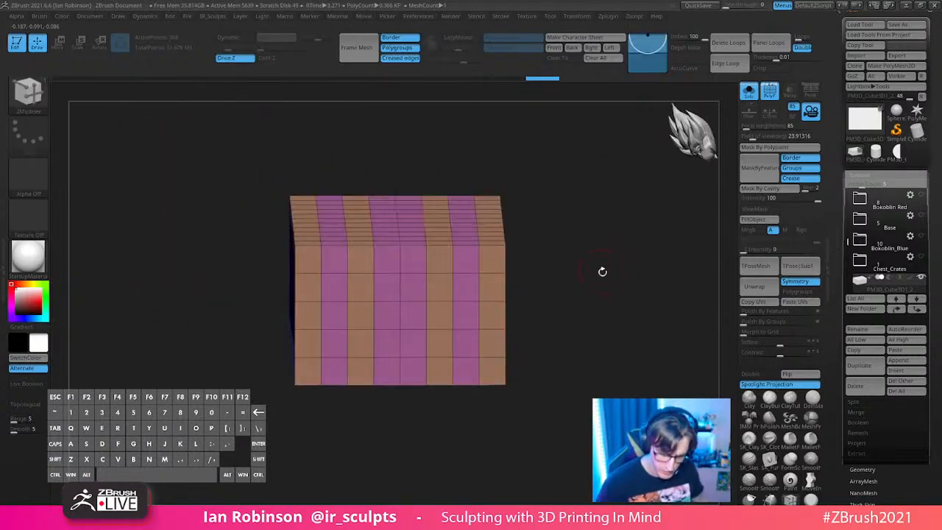
# Step: Switch ZModeler to single edge loops and delete the inner loops across the chest base's depth, keeping the outermost two
pyautogui.press('space')
pyautogui.keyDown('alt'); pyautogui.click(322, 257); pyautogui.keyUp('alt')
pyautogui.hotkey('ctrl', 'z')
pyautogui.keyDown('alt'); pyautogui.click(347, 266); pyautogui.keyUp('alt')
pyautogui.keyDown('alt'); pyautogui.click(399, 266); pyautogui.keyUp('alt')
pyautogui.keyDown('alt'); pyautogui.click(426, 263); pyautogui.keyUp('alt')
pyautogui.moveTo(486, 262); pyautogui.dragTo(517, 311, button='right')
# Step: Delete the inner edge loops along the chest base's length, keeping only the loops nearest its ends
pyautogui.keyDown('alt'); pyautogui.click(503, 331); pyautogui.keyUp('alt')
pyautogui.keyDown('alt'); pyautogui.click(522, 266); pyautogui.keyUp('alt')
pyautogui.keyDown('alt'); pyautogui.click(580, 239); pyautogui.keyUp('alt')
pyautogui.keyDown('alt'); pyautogui.click(548, 245); pyautogui.keyUp('alt')
pyautogui.keyDown('alt'); pyautogui.click(610, 223); pyautogui.keyUp('alt')
pyautogui.keyDown('alt'); pyautogui.click(631, 209); pyautogui.keyUp('alt')
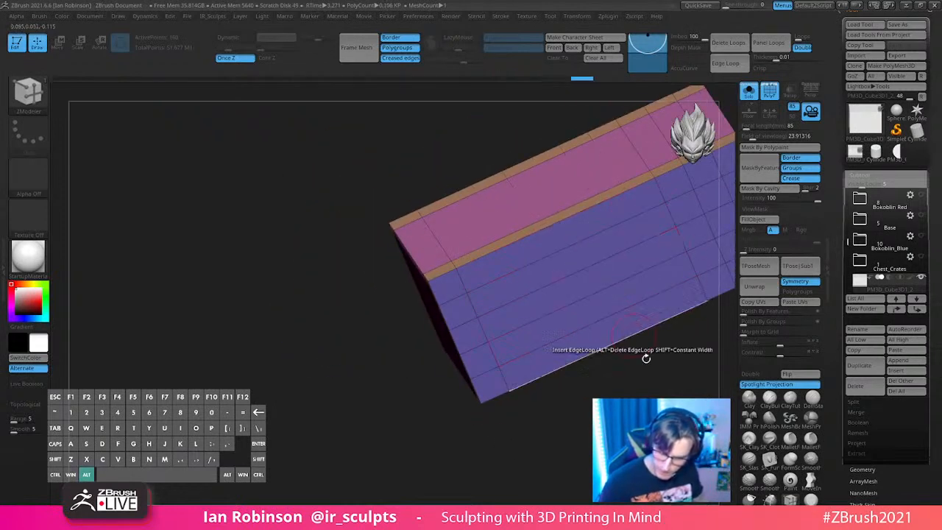
# Step: Delete the remaining inner edge loops on the broad side so only a narrow border of loops frames it
pyautogui.keyDown('alt'); pyautogui.moveTo(634, 328); pyautogui.dragTo(503, 368, button='right'); pyautogui.keyUp('alt')
pyautogui.keyDown('alt'); pyautogui.click(533, 233); pyautogui.keyUp('alt')
pyautogui.keyDown('alt'); pyautogui.click(563, 220); pyautogui.keyUp('alt')
pyautogui.keyDown('alt'); pyautogui.click(545, 266); pyautogui.keyUp('alt')
pyautogui.keyDown('alt'); pyautogui.click(552, 288); pyautogui.keyUp('alt')
pyautogui.moveTo(608, 362); pyautogui.dragTo(557, 385, button='right')
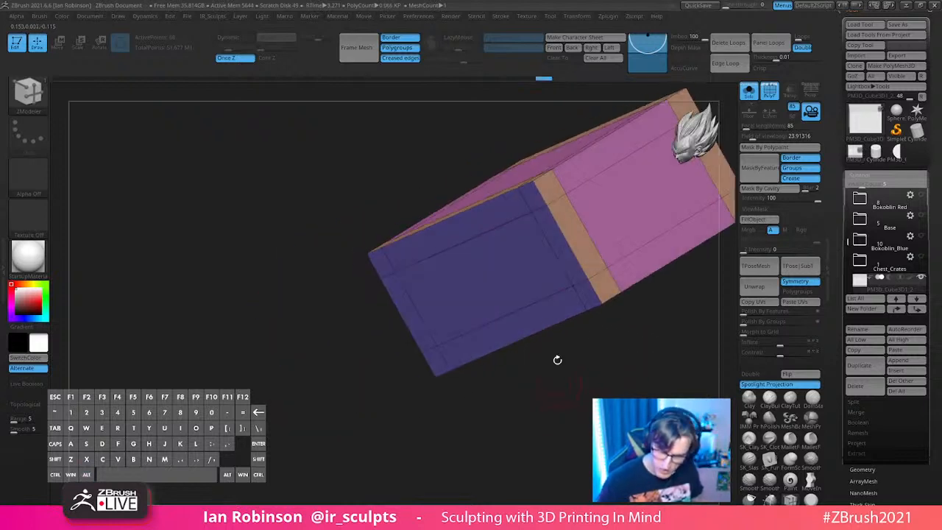
# Step: Paint the border faces of the chest base's broad side as a temporary white polygroup and undo the last strokes
pyautogui.moveTo(557, 273); pyautogui.dragTo(536, 413, button='right')
pyautogui.moveTo(639, 333); pyautogui.dragTo(618, 356)
pyautogui.moveTo(564, 313); pyautogui.dragTo(560, 348)
pyautogui.moveTo(621, 253); pyautogui.dragTo(551, 250)
pyautogui.moveTo(190, 321)
pyautogui.keyDown('alt'); pyautogui.mouseDown()
pyautogui.moveTo(215, 399)
pyautogui.moveTo(337, 382)
pyautogui.mouseUp(); pyautogui.keyUp('alt')
pyautogui.moveTo(500, 321)
pyautogui.keyDown('alt'); pyautogui.mouseDown()
pyautogui.moveTo(471, 218)
pyautogui.moveTo(294, 279)
pyautogui.mouseUp(); pyautogui.keyUp('alt')
pyautogui.moveTo(559, 261)
pyautogui.mouseDown()
pyautogui.moveTo(636, 269)
pyautogui.moveTo(611, 275)
pyautogui.moveTo(618, 238)
pyautogui.moveTo(616, 271)
pyautogui.mouseUp()
pyautogui.moveTo(351, 316)
pyautogui.keyDown('alt'); pyautogui.mouseDown()
pyautogui.moveTo(258, 324)
pyautogui.moveTo(266, 375)
pyautogui.mouseUp(); pyautogui.keyUp('alt')
pyautogui.moveTo(543, 397); pyautogui.dragTo(529, 395)
pyautogui.hotkey('ctrl', 'z')
pyautogui.hotkey('ctrl', 'z')
pyautogui.hotkey('ctrl', 'z')
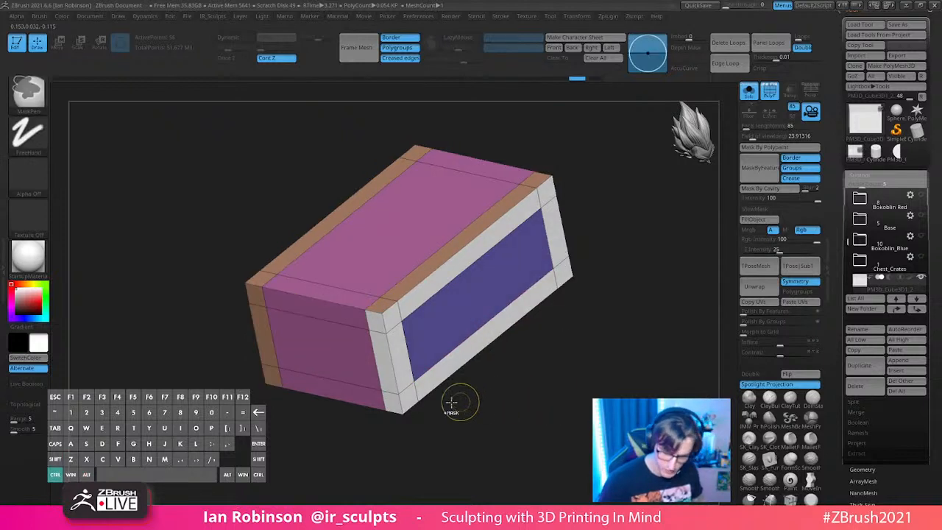
# Step: Limit the temporary white polygroup to the short corner strips and continue it onto the adjoining faces around the chest base
pyautogui.moveTo(376, 329)
pyautogui.keyDown('alt'); pyautogui.mouseDown()
pyautogui.moveTo(391, 389)
pyautogui.moveTo(392, 314)
pyautogui.mouseUp(); pyautogui.keyUp('alt')
pyautogui.moveTo(555, 322)
pyautogui.mouseDown()
pyautogui.moveTo(635, 334)
pyautogui.moveTo(550, 414)
pyautogui.mouseUp()
pyautogui.keyDown('alt'); pyautogui.moveTo(511, 256); pyautogui.dragTo(556, 312); pyautogui.keyUp('alt')
pyautogui.moveTo(626, 328); pyautogui.dragTo(574, 313)
pyautogui.moveTo(515, 238)
pyautogui.keyDown('alt'); pyautogui.mouseDown()
pyautogui.moveTo(577, 278)
pyautogui.moveTo(635, 288)
pyautogui.moveTo(589, 294)
pyautogui.moveTo(596, 277)
pyautogui.moveTo(531, 406)
pyautogui.moveTo(489, 459)
pyautogui.mouseUp(); pyautogui.keyUp('alt')
pyautogui.keyDown('alt'); pyautogui.click(557, 213); pyautogui.keyUp('alt')
pyautogui.moveTo(490, 190)
pyautogui.keyDown('alt'); pyautogui.mouseDown()
pyautogui.moveTo(564, 232)
pyautogui.moveTo(630, 292)
pyautogui.moveTo(616, 322)
pyautogui.mouseUp(); pyautogui.keyUp('alt')
pyautogui.moveTo(586, 226); pyautogui.dragTo(578, 254)
pyautogui.keyDown('alt'); pyautogui.moveTo(571, 178); pyautogui.dragTo(525, 292); pyautogui.keyUp('alt')
pyautogui.keyDown('alt'); pyautogui.moveTo(451, 261); pyautogui.dragTo(497, 210); pyautogui.keyUp('alt')
pyautogui.moveTo(557, 291)
pyautogui.mouseDown()
pyautogui.moveTo(567, 272)
pyautogui.moveTo(584, 271)
pyautogui.moveTo(605, 293)
pyautogui.moveTo(588, 253)
pyautogui.moveTo(578, 284)
pyautogui.mouseUp()
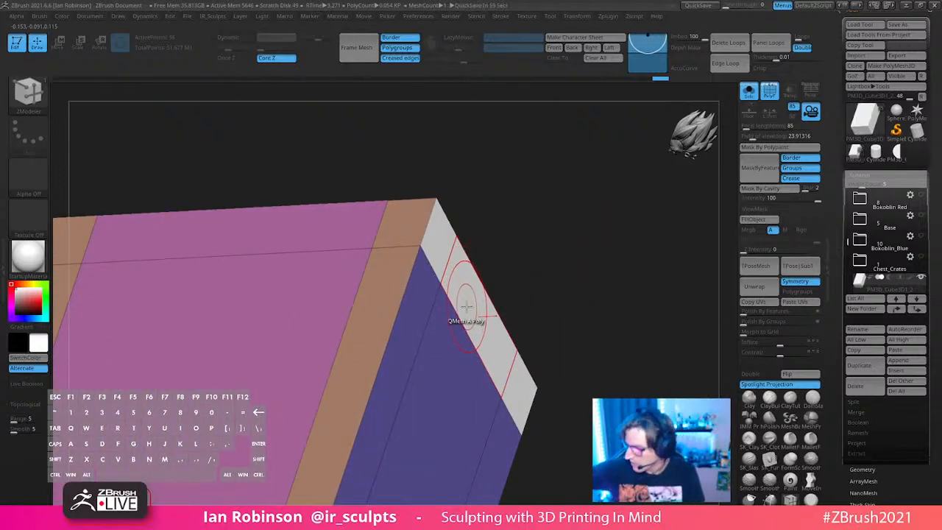
# Step: Try adding the whole broad side to the temporary white polygroup and undo it
pyautogui.moveTo(554, 203); pyautogui.dragTo(410, 309)
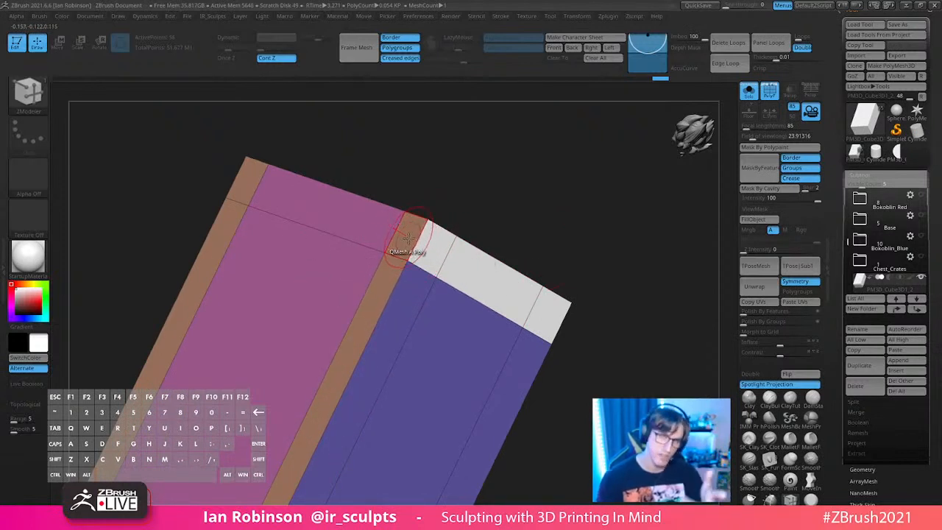
pyautogui.moveTo(578, 206); pyautogui.dragTo(581, 218)
pyautogui.moveTo(540, 189); pyautogui.dragTo(566, 237)
pyautogui.moveTo(637, 261); pyautogui.dragTo(618, 285)
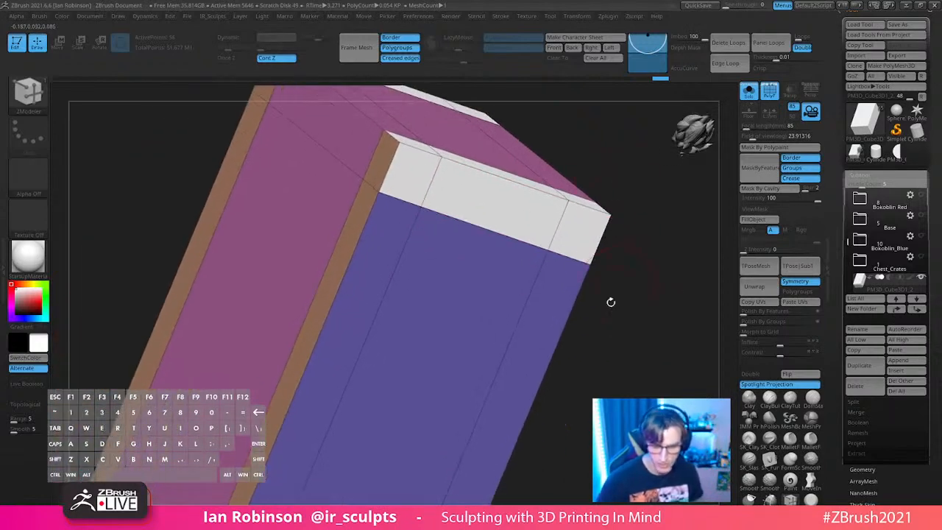
pyautogui.keyDown('alt'); pyautogui.click(545, 318); pyautogui.keyUp('alt')
pyautogui.keyDown('alt'); pyautogui.click(464, 305); pyautogui.keyUp('alt')
pyautogui.keyDown('alt'); pyautogui.click(364, 298); pyautogui.keyUp('alt')
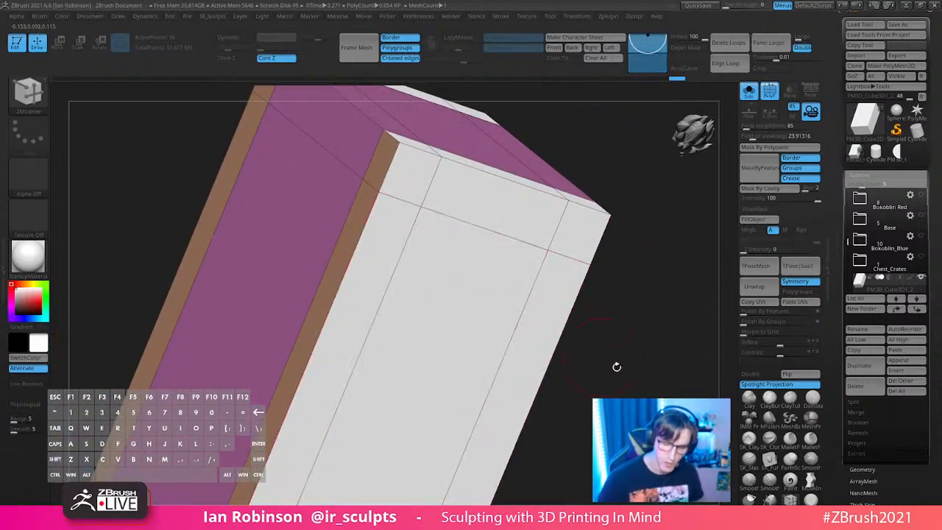
pyautogui.moveTo(605, 358); pyautogui.dragTo(624, 340)
pyautogui.hotkey('ctrl', 'z')
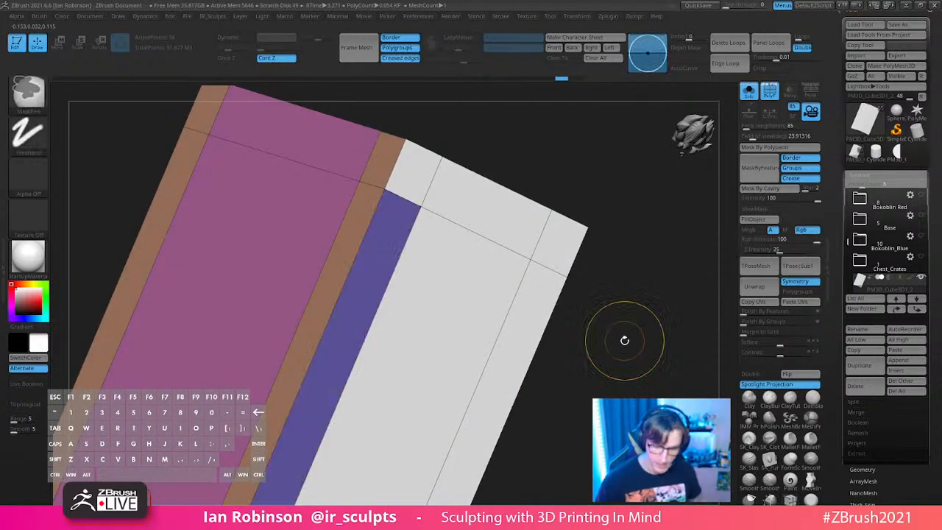
pyautogui.hotkey('ctrl', 'z')
pyautogui.hotkey('ctrl', 'z')
# Step: Set ZModeler's polygon action to Extrude with the Polygroup All target, test it on the white corner strips, and undo the test
pyautogui.moveTo(593, 213)
pyautogui.keyDown('alt'); pyautogui.mouseDown()
pyautogui.moveTo(597, 270)
pyautogui.moveTo(559, 261)
pyautogui.moveTo(579, 268)
pyautogui.moveTo(509, 284)
pyautogui.moveTo(591, 248)
pyautogui.mouseUp(); pyautogui.keyUp('alt')
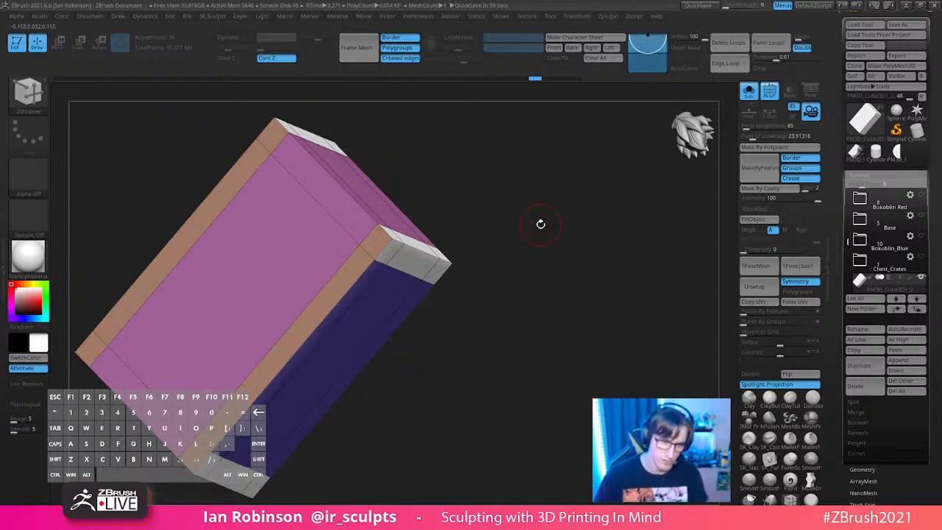
pyautogui.moveTo(543, 226); pyautogui.dragTo(523, 295)
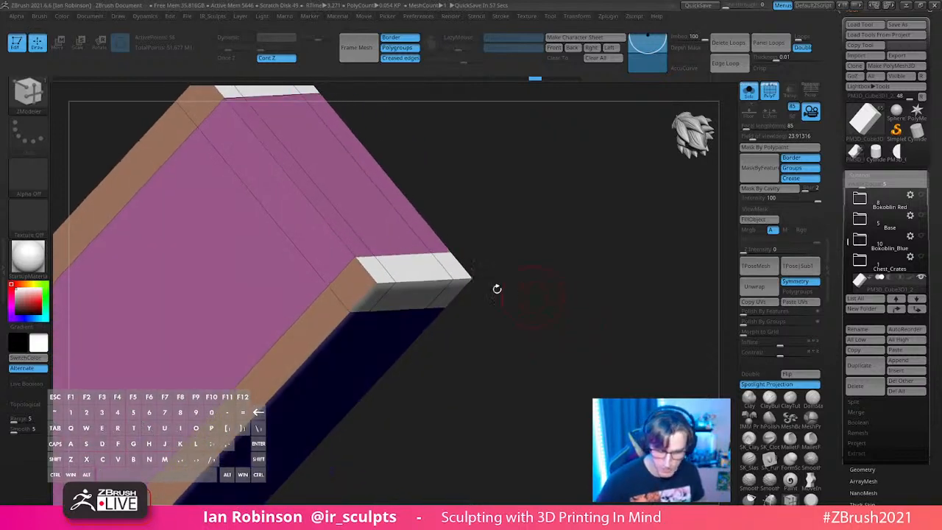
pyautogui.press('space')
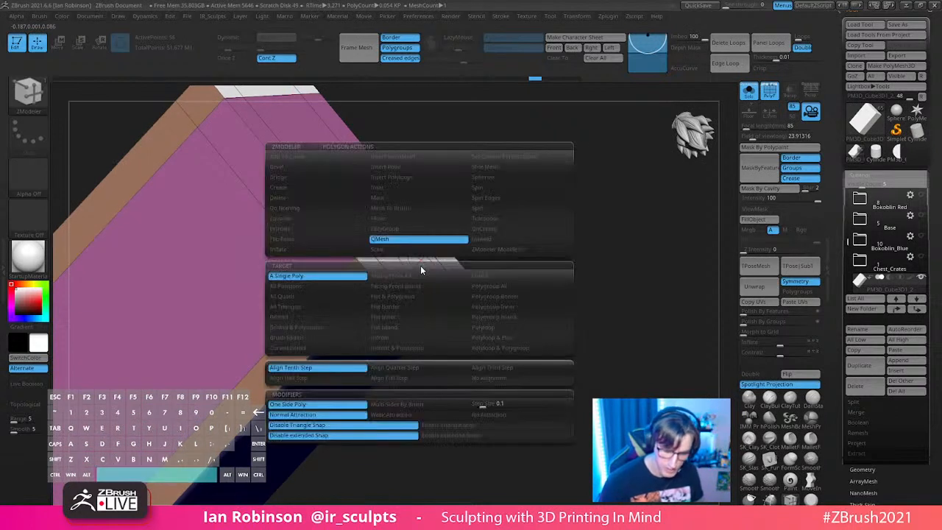
pyautogui.click(346, 228)
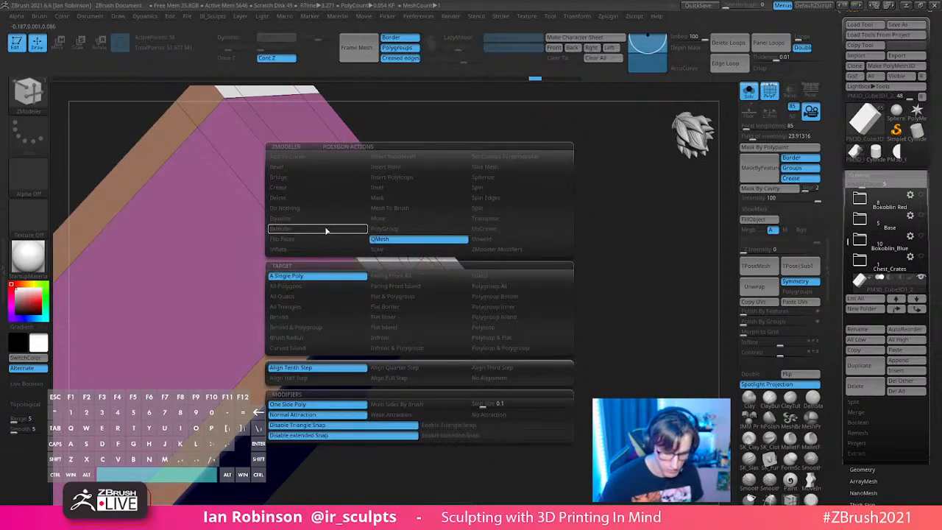
pyautogui.click(505, 289)
pyautogui.moveTo(431, 270); pyautogui.dragTo(525, 205)
pyautogui.moveTo(582, 218); pyautogui.dragTo(513, 245)
pyautogui.hotkey('ctrl', 'z')
# Step: Extrude the white corner strips slightly outward while cycling the polygroup assigned to the new faces
pyautogui.moveTo(414, 276); pyautogui.dragTo(419, 272)
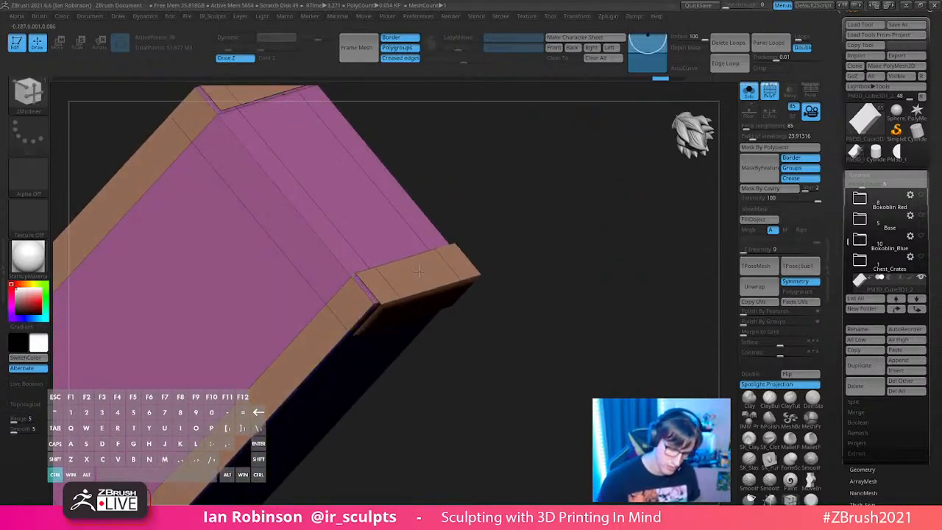
pyautogui.press('ctrl')
pyautogui.press('ctrl')
pyautogui.press('ctrl')
pyautogui.press('ctrl')
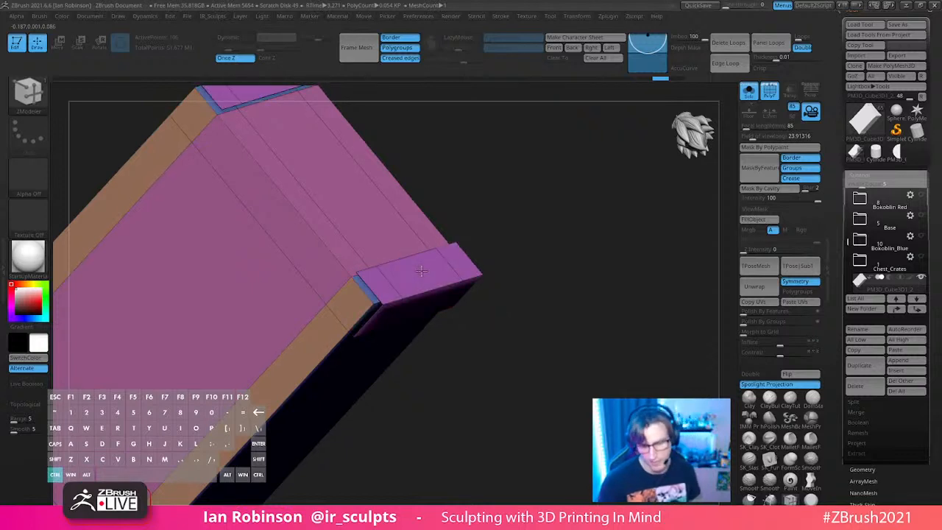
pyautogui.press('alt')
pyautogui.press('alt')
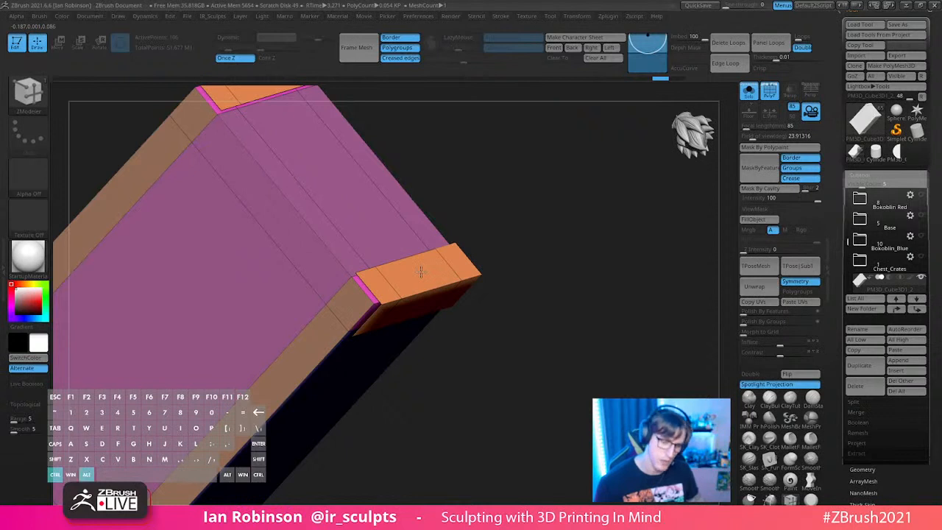
pyautogui.press('alt')
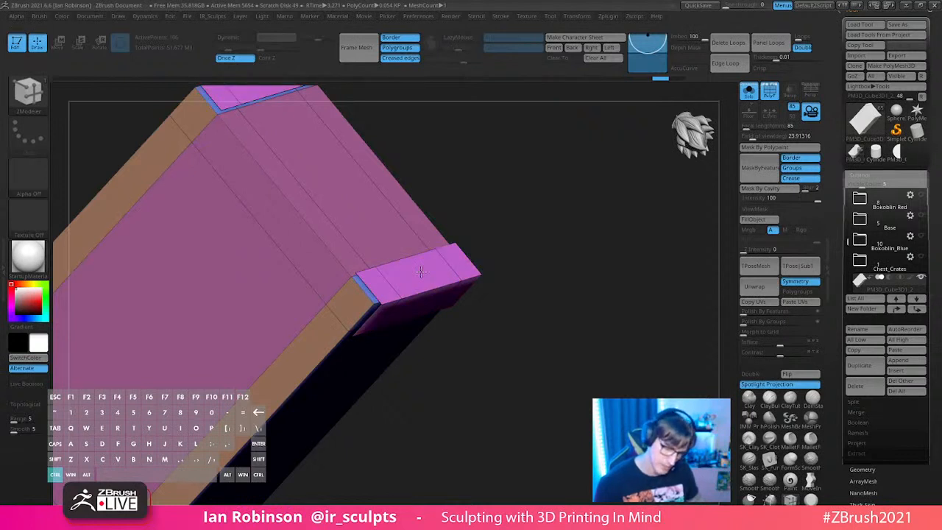
# Step: Isolate the extruded corner strips' polygroup by hiding the rest of the chest base
pyautogui.moveTo(549, 222); pyautogui.dragTo(597, 284)
pyautogui.moveTo(581, 339); pyautogui.dragTo(583, 289)
pyautogui.keyDown('ctrl'); pyautogui.keyDown('shift'); pyautogui.click(480, 359); pyautogui.keyUp('shift'); pyautogui.keyUp('ctrl')
pyautogui.moveTo(583, 288)
pyautogui.mouseDown()
pyautogui.moveTo(586, 279)
pyautogui.moveTo(596, 312)
pyautogui.moveTo(572, 322)
pyautogui.moveTo(580, 303)
pyautogui.mouseUp()
pyautogui.keyDown('ctrl'); pyautogui.keyDown('shift'); pyautogui.moveTo(583, 305); pyautogui.dragTo(598, 361); pyautogui.keyUp('shift'); pyautogui.keyUp('ctrl')
pyautogui.moveTo(574, 325)
pyautogui.mouseDown()
pyautogui.moveTo(535, 321)
pyautogui.moveTo(594, 303)
pyautogui.moveTo(583, 279)
pyautogui.mouseUp()
pyautogui.keyDown('ctrl'); pyautogui.keyDown('shift'); pyautogui.click(477, 329); pyautogui.keyUp('shift'); pyautogui.keyUp('ctrl')
pyautogui.moveTo(622, 374); pyautogui.dragTo(617, 366)
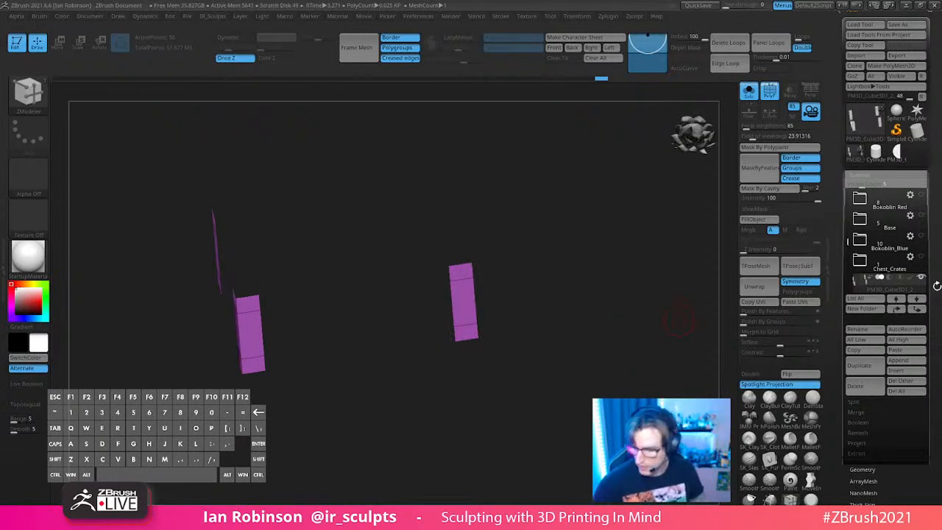
# Step: Turn on double-sided display in Display Properties and check the isolated corner strips for stray faces
pyautogui.scroll(-5, 897, 357)
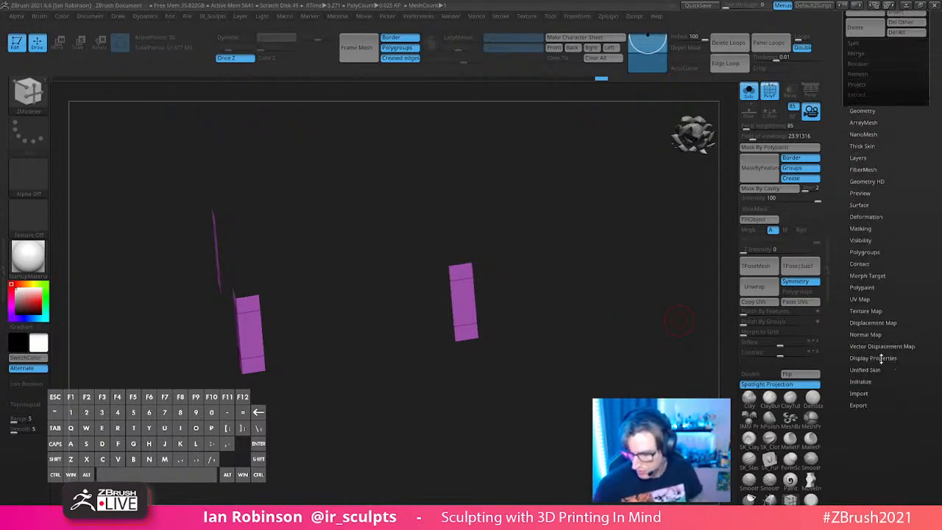
pyautogui.click(876, 358)
pyautogui.click(857, 189)
pyautogui.moveTo(586, 257); pyautogui.dragTo(612, 271)
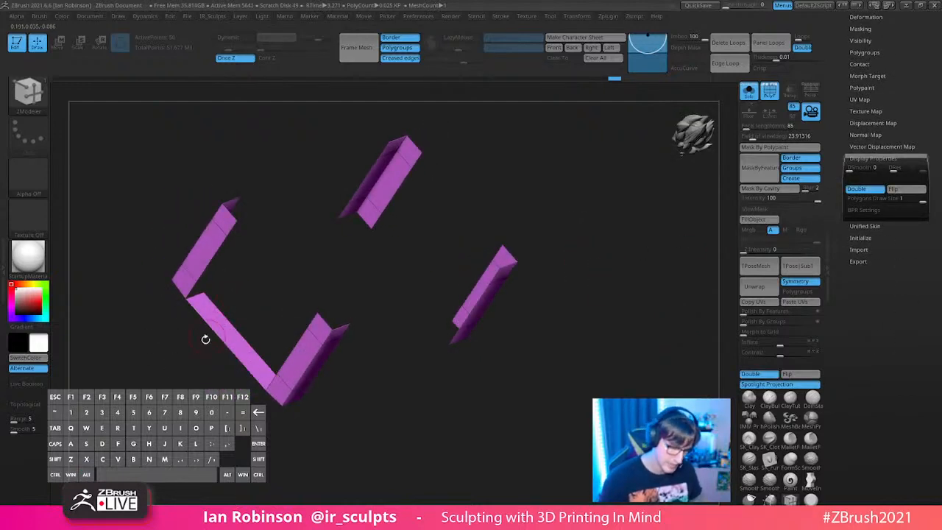
pyautogui.moveTo(309, 431); pyautogui.dragTo(354, 272)
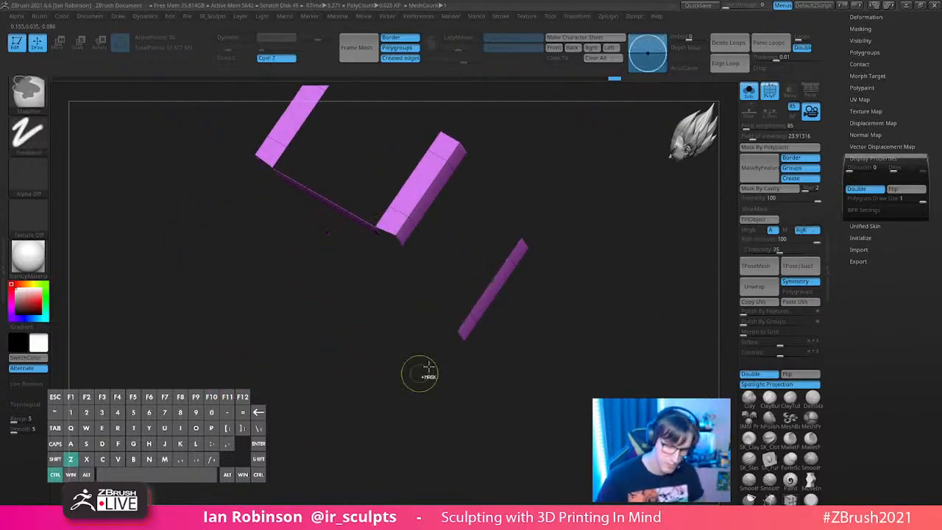
# Step: Undo back to before the corner extrusion and remove the stray strip between two corners from the temporary polygroup
pyautogui.hotkey('ctrl', 'z')
pyautogui.hotkey('ctrl', 'z')
pyautogui.hotkey('ctrl', 'z')
pyautogui.hotkey('ctrl', 'z')
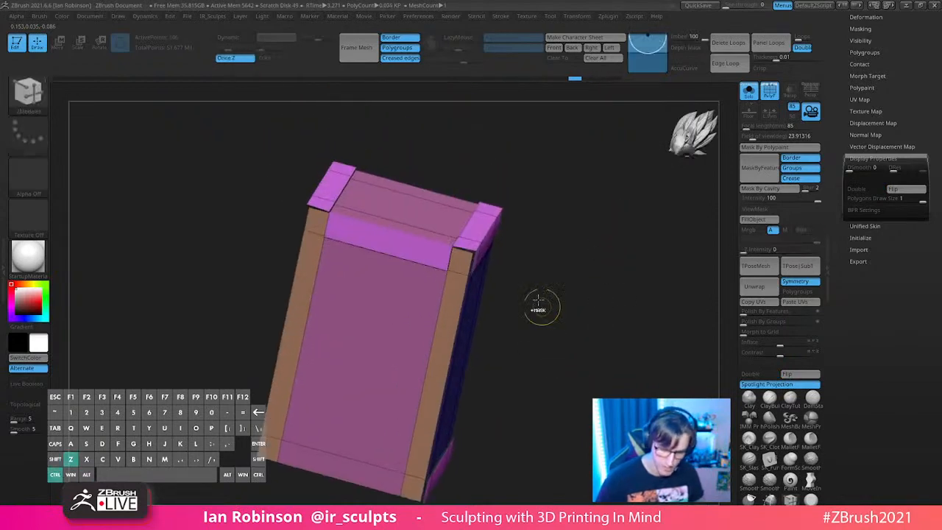
pyautogui.hotkey('ctrl', 'z')
pyautogui.hotkey('ctrl', 'z')
pyautogui.hotkey('ctrl', 'z')
pyautogui.keyDown('alt'); pyautogui.click(414, 250); pyautogui.keyUp('alt')
# Step: Extrude the corner strips again as their own polygroup, isolate them, and turn on double-sided display
pyautogui.moveTo(604, 281); pyautogui.dragTo(574, 195)
pyautogui.moveTo(475, 289); pyautogui.dragTo(483, 295)
pyautogui.moveTo(548, 275); pyautogui.dragTo(578, 279)
pyautogui.keyDown('ctrl'); pyautogui.keyDown('shift'); pyautogui.click(518, 251); pyautogui.keyUp('shift'); pyautogui.keyUp('ctrl')
pyautogui.click(866, 189)
# Step: Split the isolated corner brackets and the hidden chest body into separate subtools
pyautogui.moveTo(934, 84); pyautogui.dragTo(909, 170)
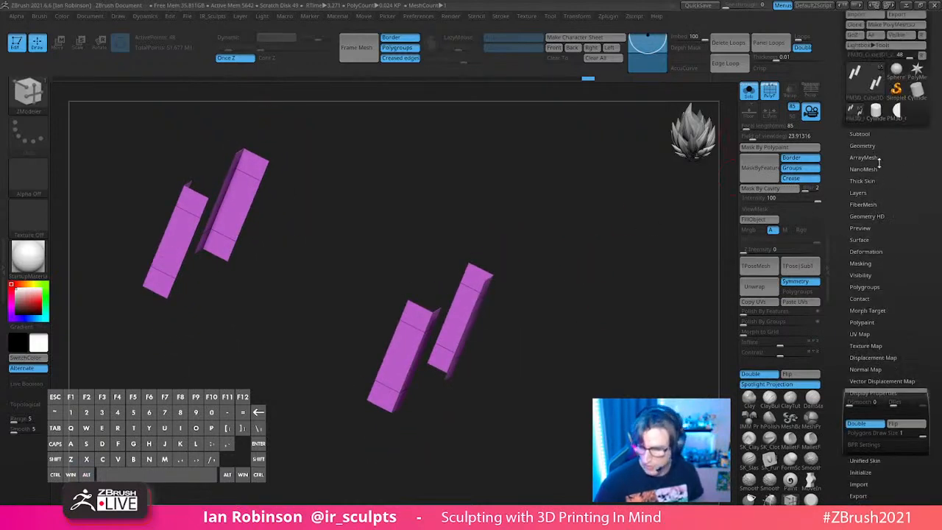
pyautogui.click(862, 133)
pyautogui.click(863, 360)
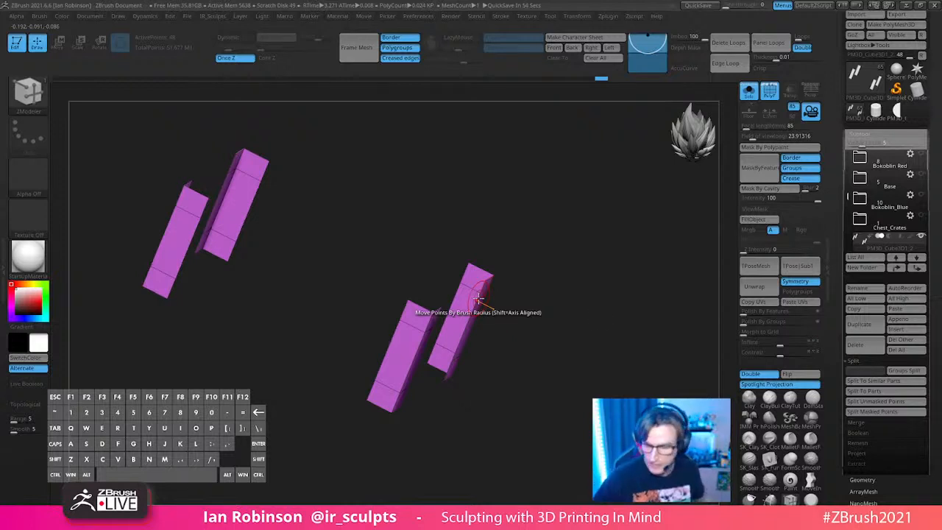
pyautogui.keyDown('alt'); pyautogui.moveTo(613, 313); pyautogui.dragTo(607, 324); pyautogui.keyUp('alt')
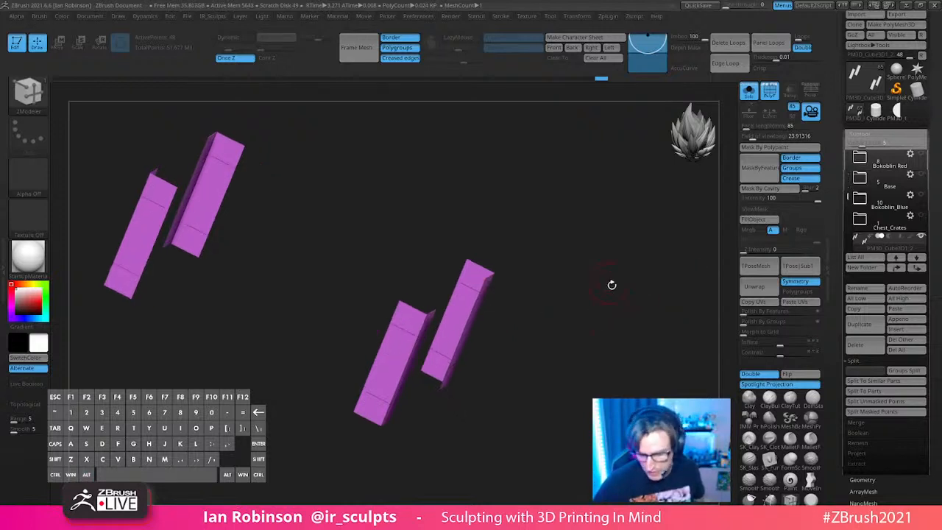
pyautogui.moveTo(610, 281); pyautogui.dragTo(689, 261)
pyautogui.scroll(-2, 853, 199)
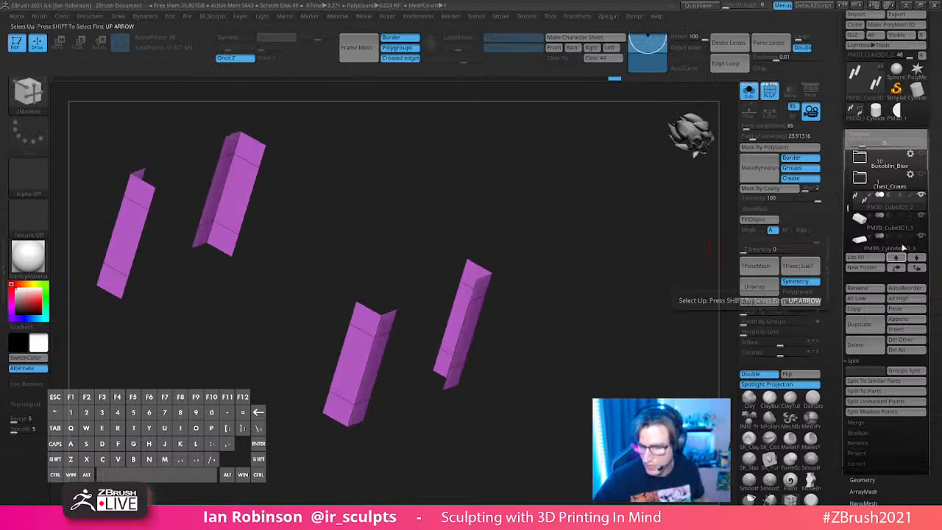
pyautogui.moveTo(909, 221)
# Step: Compare the corner brackets with the full chest by toggling Solo mode and the polyframe display
pyautogui.click(748, 91)
pyautogui.keyDown('alt'); pyautogui.moveTo(650, 318); pyautogui.dragTo(665, 225); pyautogui.keyUp('alt')
pyautogui.hotkey('shift', 'f')
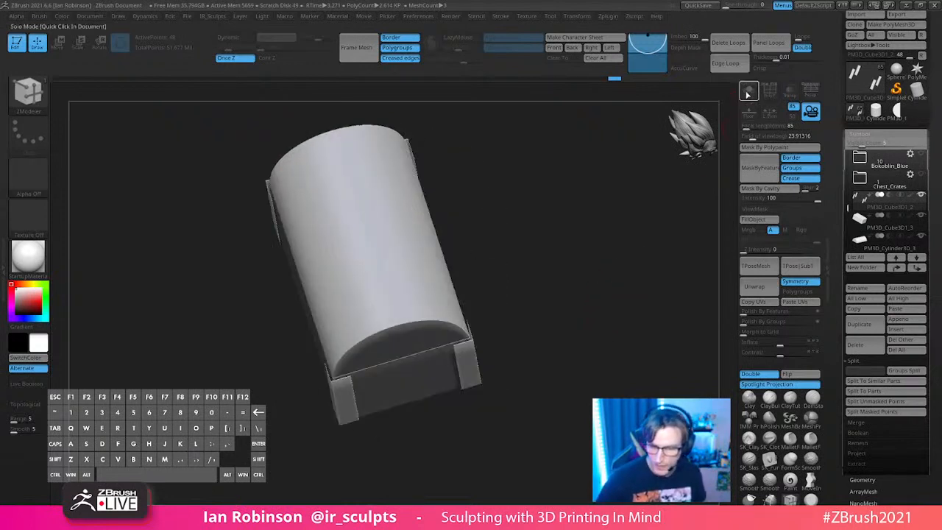
pyautogui.click(747, 94)
pyautogui.moveTo(619, 251); pyautogui.dragTo(518, 253)
pyautogui.hotkey('shift', 'f')
pyautogui.click(749, 91)
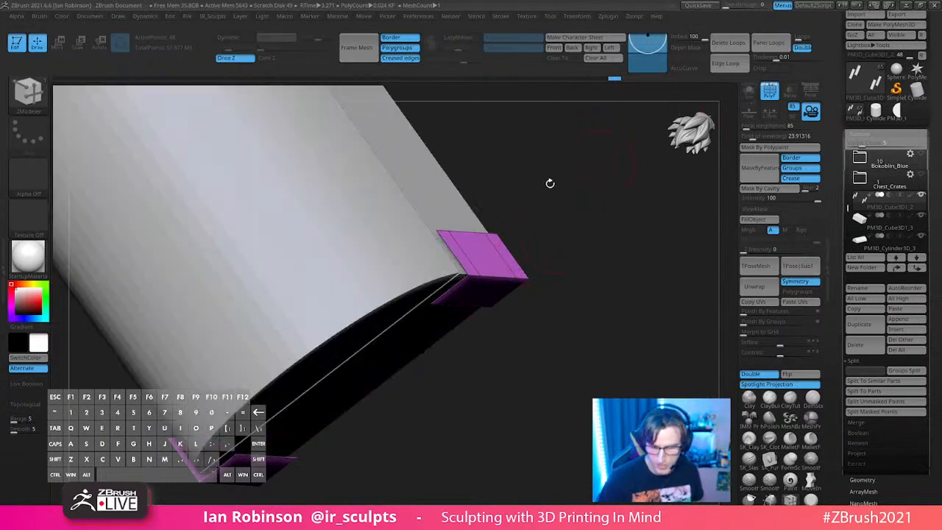
# Step: Scale the corner brackets slightly with the Move gizmo against the full chest and isolate them in Solo mode
pyautogui.press('w')
pyautogui.moveTo(611, 270); pyautogui.dragTo(605, 327)
pyautogui.moveTo(461, 253); pyautogui.dragTo(485, 263)
pyautogui.moveTo(332, 318); pyautogui.dragTo(334, 320)
pyautogui.click(749, 90)
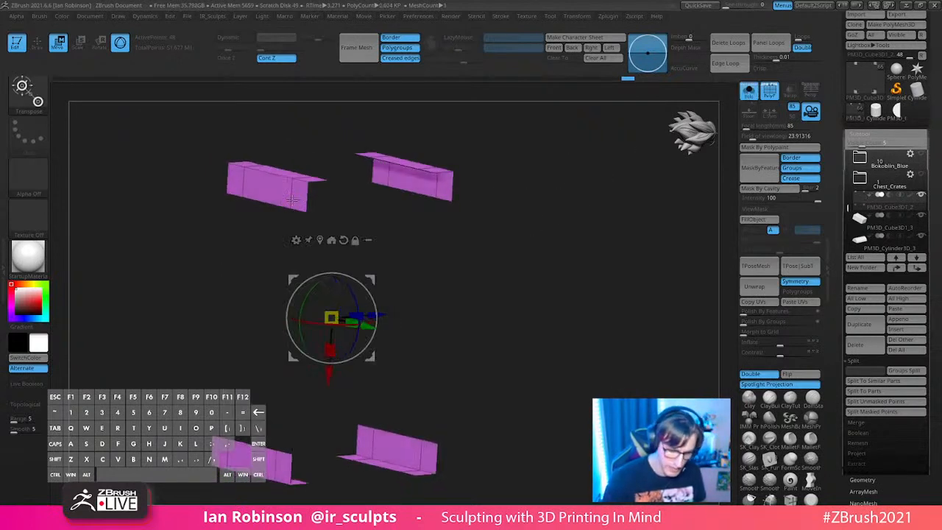
# Step: Try thickening the corner brackets with Extrude Polygroup All and check them against the full chest
pyautogui.press('q')
pyautogui.moveTo(276, 200); pyautogui.dragTo(272, 206)
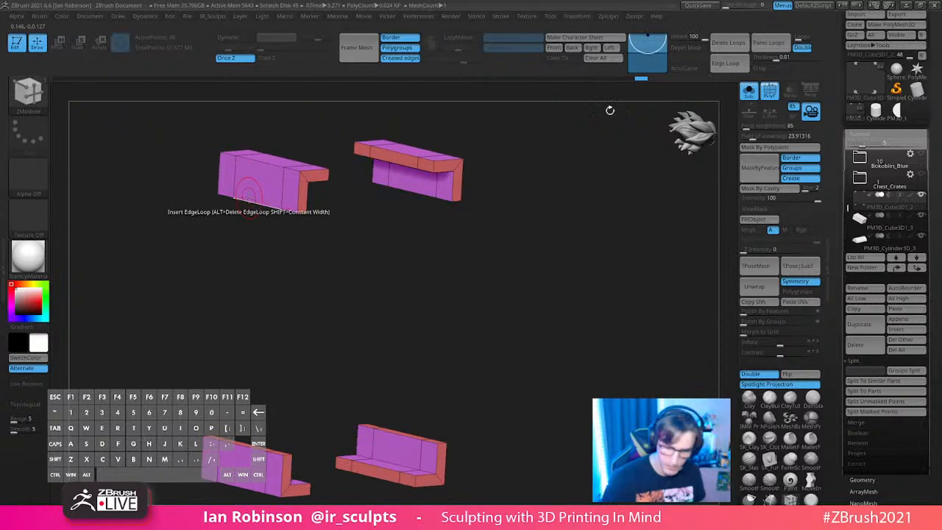
pyautogui.click(749, 90)
pyautogui.moveTo(684, 142); pyautogui.dragTo(587, 209)
pyautogui.moveTo(622, 257); pyautogui.dragTo(589, 263)
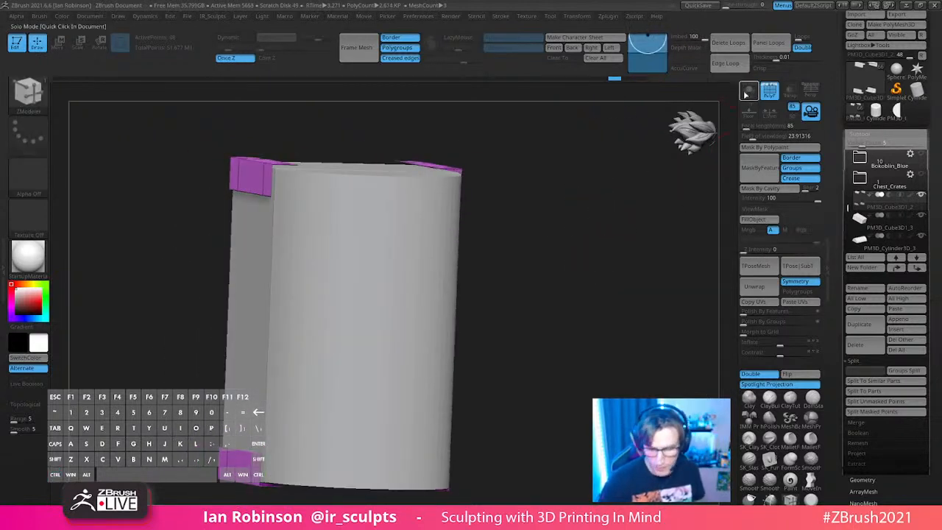
# Step: Compare the corner brackets with the full chest from several angles, switching in and out of Solo mode
pyautogui.click(749, 90)
pyautogui.moveTo(626, 200); pyautogui.dragTo(639, 215)
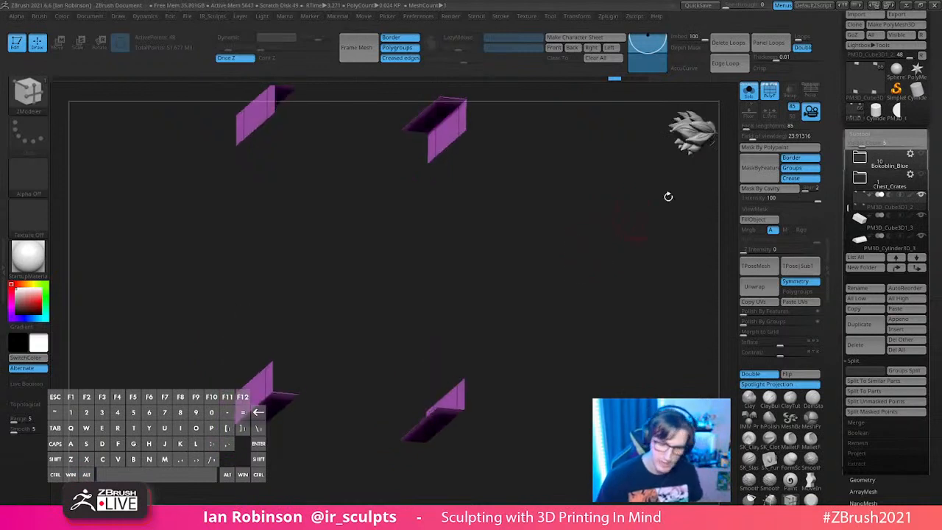
pyautogui.click(747, 92)
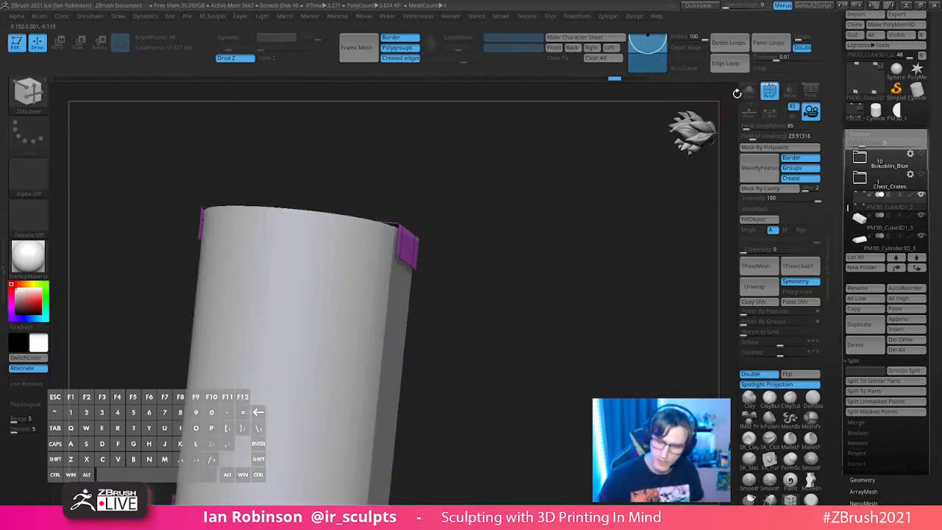
pyautogui.click(749, 90)
pyautogui.moveTo(611, 215); pyautogui.dragTo(572, 290)
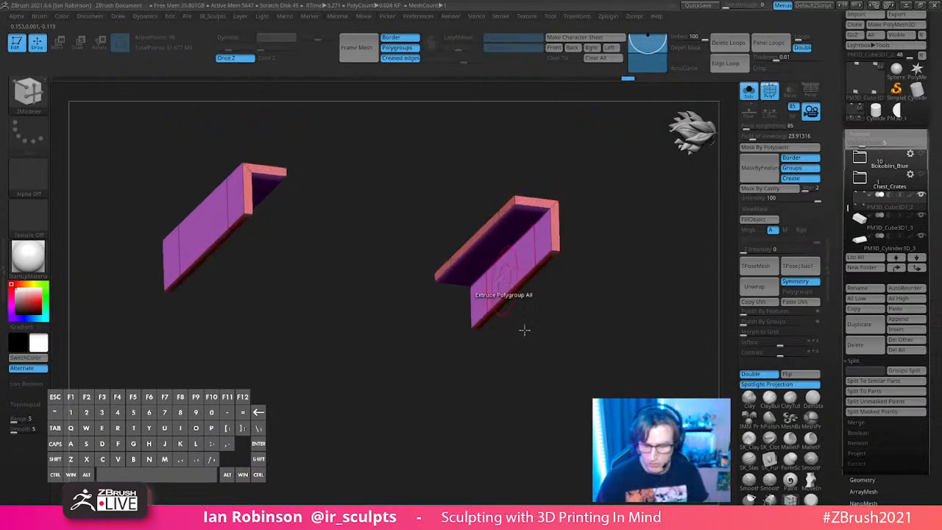
# Step: Thicken the isolated corner brackets with Extrude Polygroup All and turn off double-sided display
pyautogui.click(761, 375)
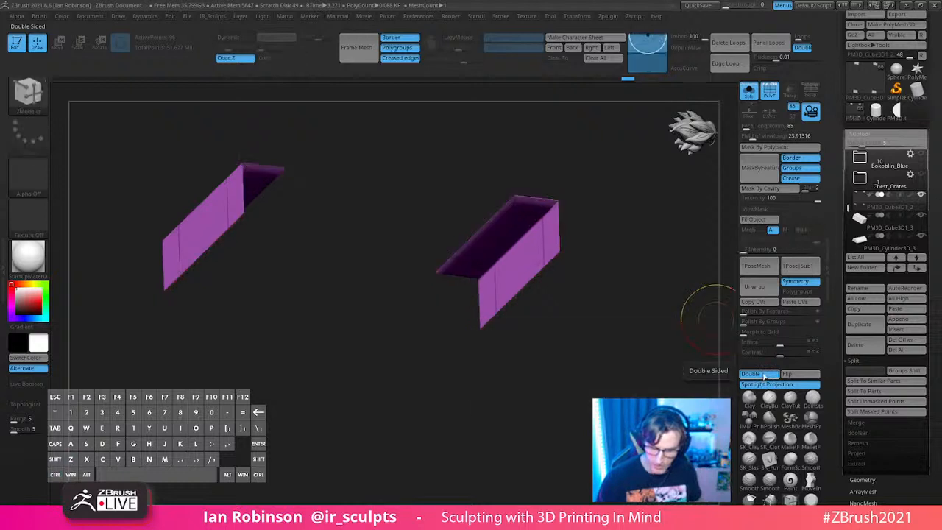
pyautogui.click(751, 374)
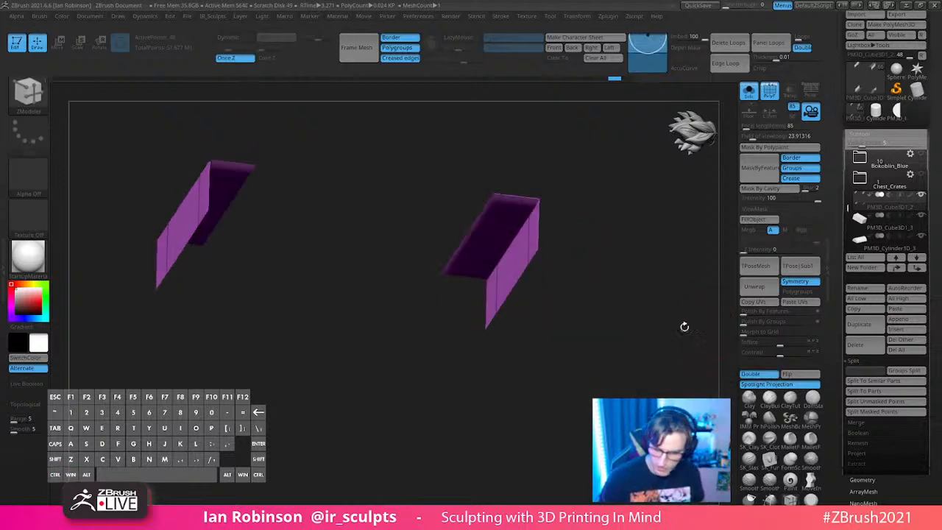
pyautogui.click(751, 374)
pyautogui.moveTo(652, 324); pyautogui.dragTo(592, 287)
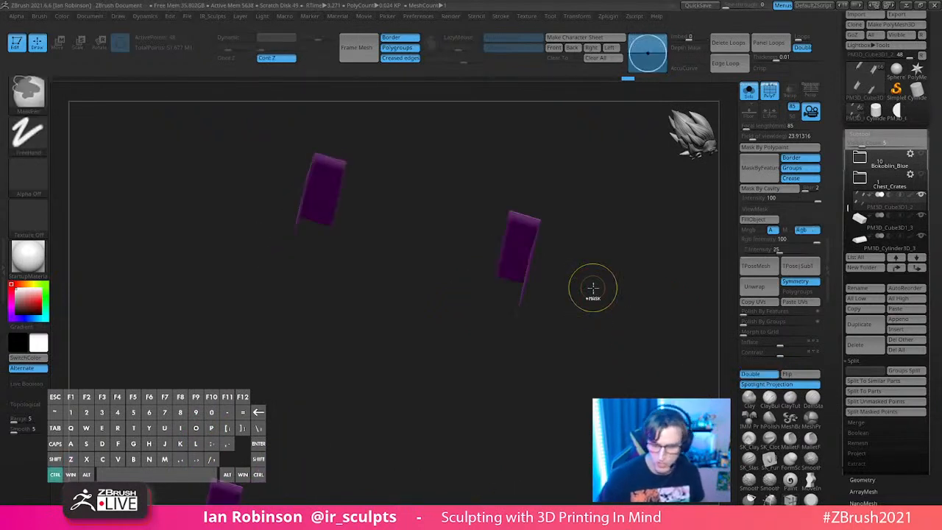
pyautogui.hotkey('ctrl', 'shift', 'd')
pyautogui.click(761, 375)
pyautogui.moveTo(625, 322); pyautogui.dragTo(582, 326)
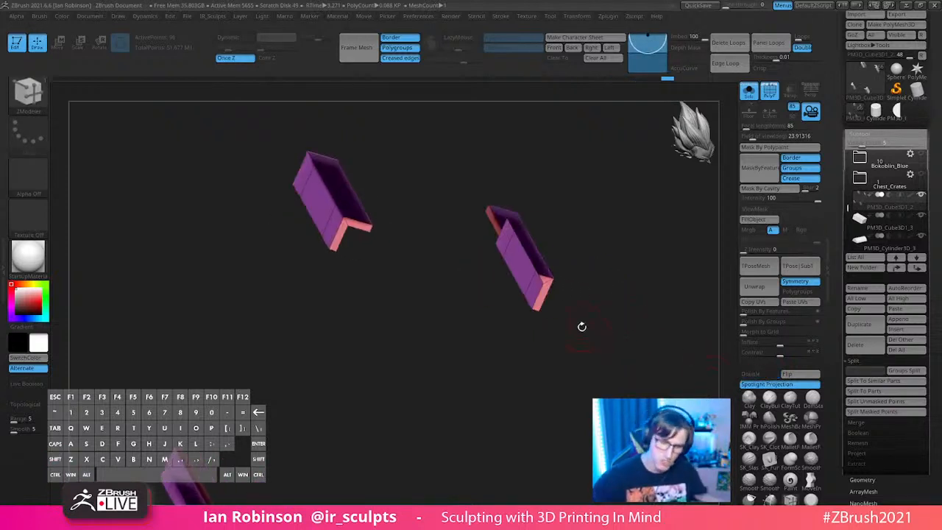
# Step: Flip the surface normals of the thickened corner brackets
pyautogui.moveTo(932, 322); pyautogui.dragTo(935, 229)
pyautogui.moveTo(925, 343); pyautogui.dragTo(913, 300)
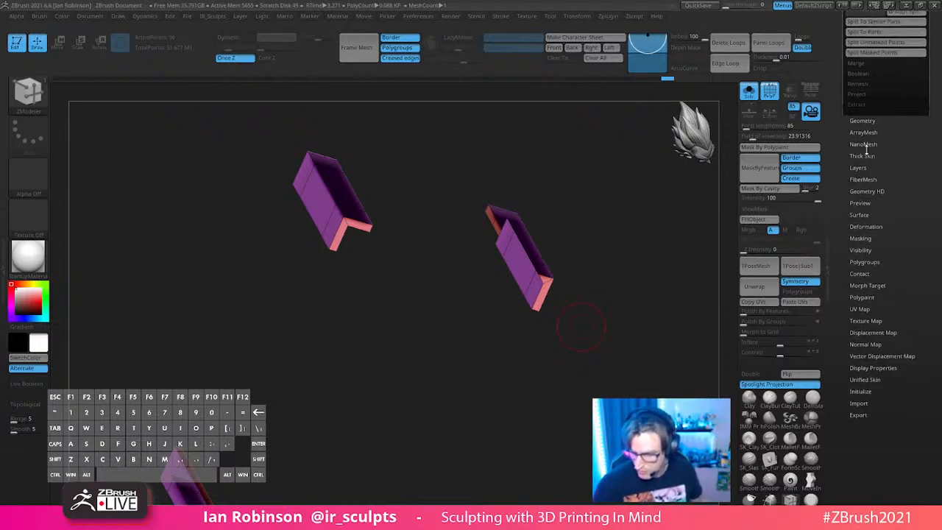
pyautogui.click(868, 133)
pyautogui.moveTo(911, 199); pyautogui.dragTo(910, 361)
pyautogui.click(867, 184)
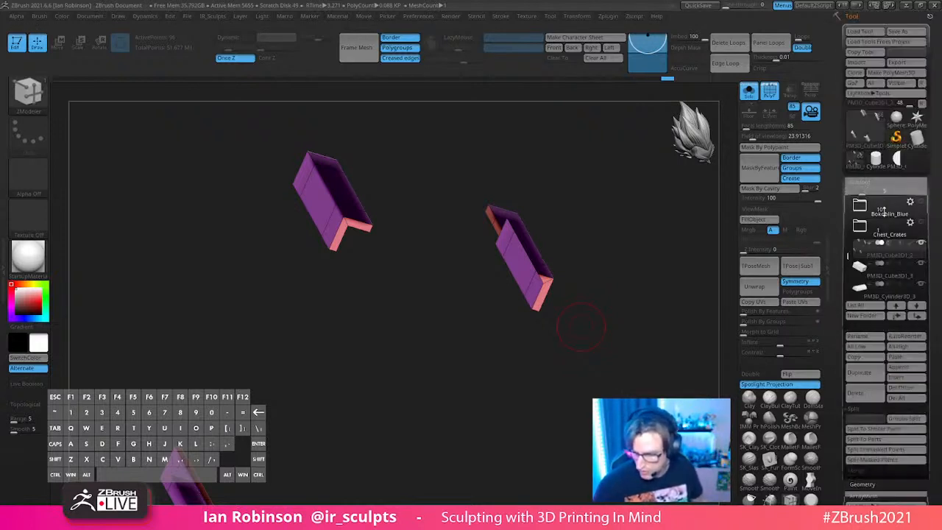
pyautogui.click(869, 183)
pyautogui.click(871, 193)
pyautogui.moveTo(934, 226); pyautogui.dragTo(936, 79)
pyautogui.scroll(-6, 901, 401)
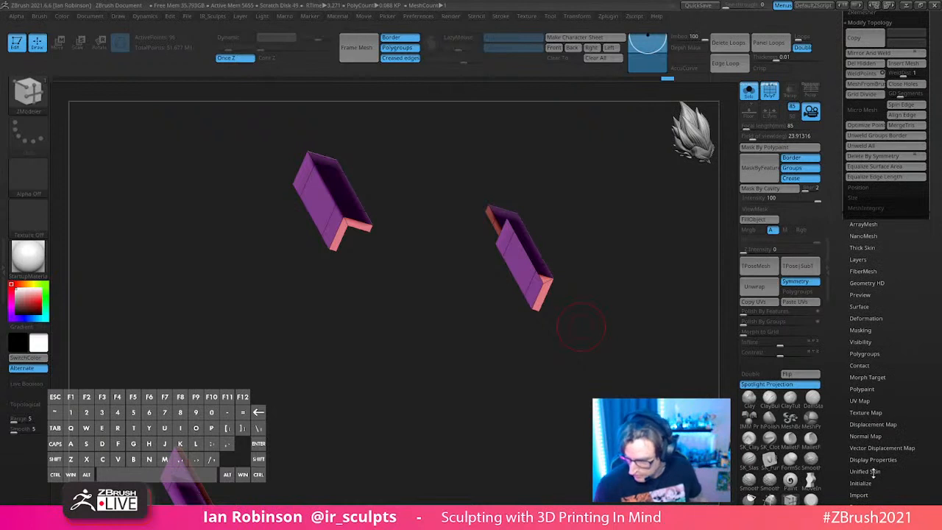
pyautogui.click(877, 461)
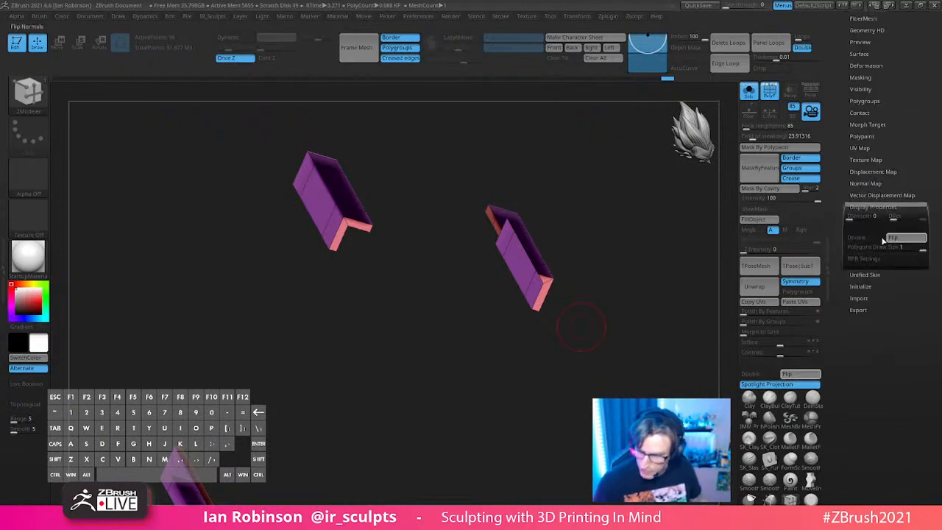
pyautogui.click(903, 240)
pyautogui.moveTo(633, 324)
pyautogui.mouseDown()
pyautogui.moveTo(643, 328)
pyautogui.moveTo(720, 226)
pyautogui.mouseUp()
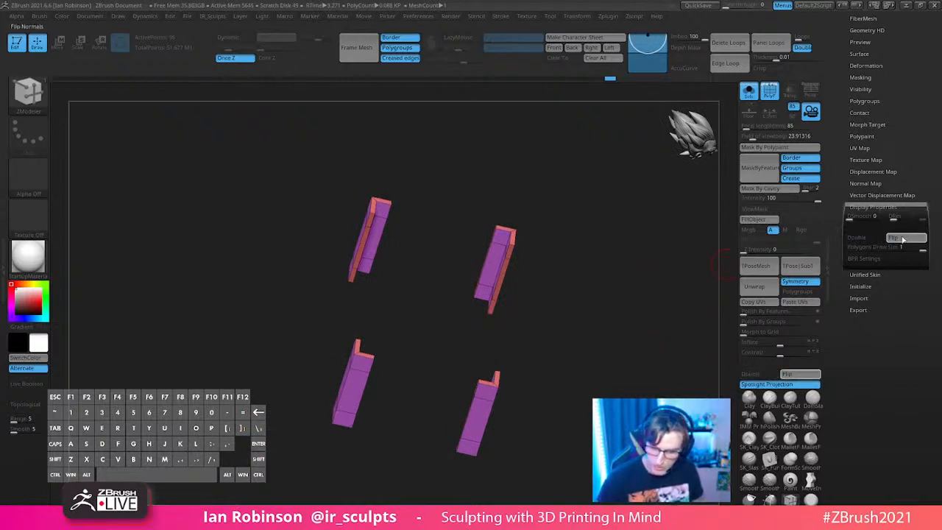
# Step: Inspect the thickened corner brackets on the full chest with Solo mode and the polyframe display turned off
pyautogui.moveTo(692, 287); pyautogui.dragTo(608, 349)
pyautogui.click(749, 91)
pyautogui.hotkey('shift', 'f')
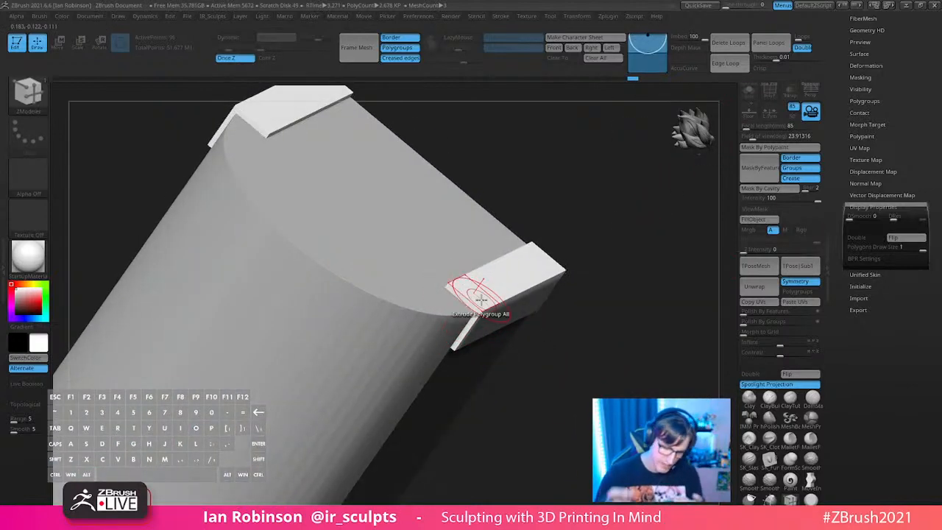
pyautogui.moveTo(569, 336); pyautogui.dragTo(564, 219)
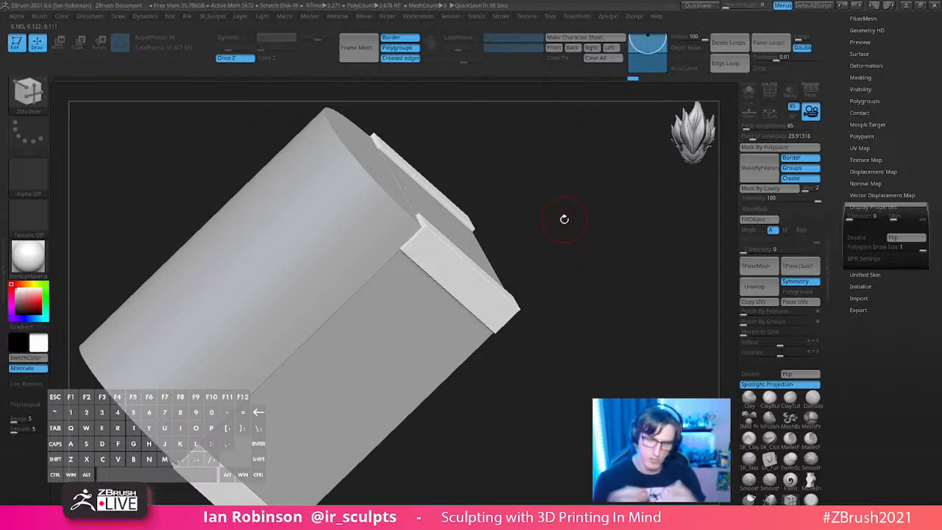
pyautogui.moveTo(564, 219); pyautogui.dragTo(642, 230)
# Step: Select the rounded lid subtool, turn off its dynamic subdivision and delete its crosswise edge loops, keeping the lengthwise ones
pyautogui.keyDown('alt'); pyautogui.click(419, 213); pyautogui.keyUp('alt')
pyautogui.moveTo(576, 221); pyautogui.dragTo(598, 252)
pyautogui.moveTo(597, 252); pyautogui.dragTo(541, 295)
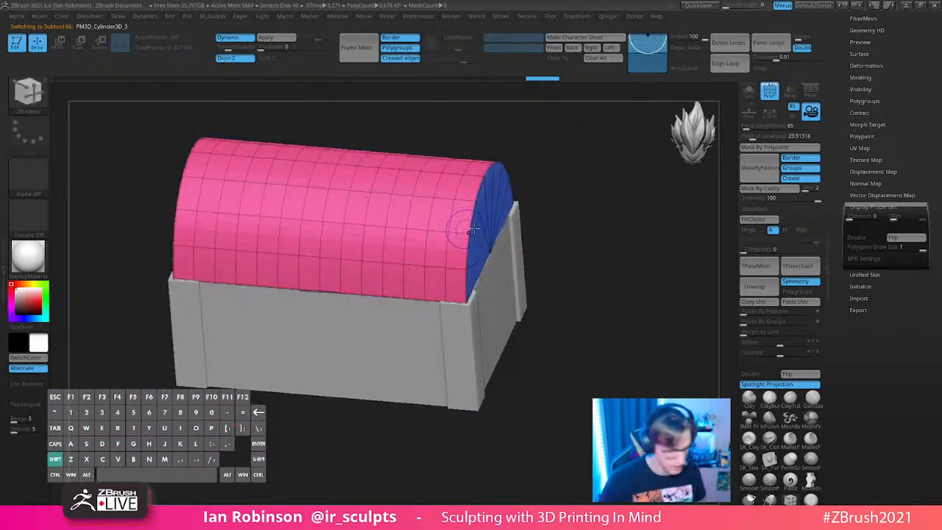
pyautogui.hotkey('shift', 'd')
pyautogui.moveTo(440, 224); pyautogui.dragTo(454, 232, button='right')
pyautogui.keyDown('alt'); pyautogui.moveTo(591, 224); pyautogui.dragTo(569, 225); pyautogui.keyUp('alt')
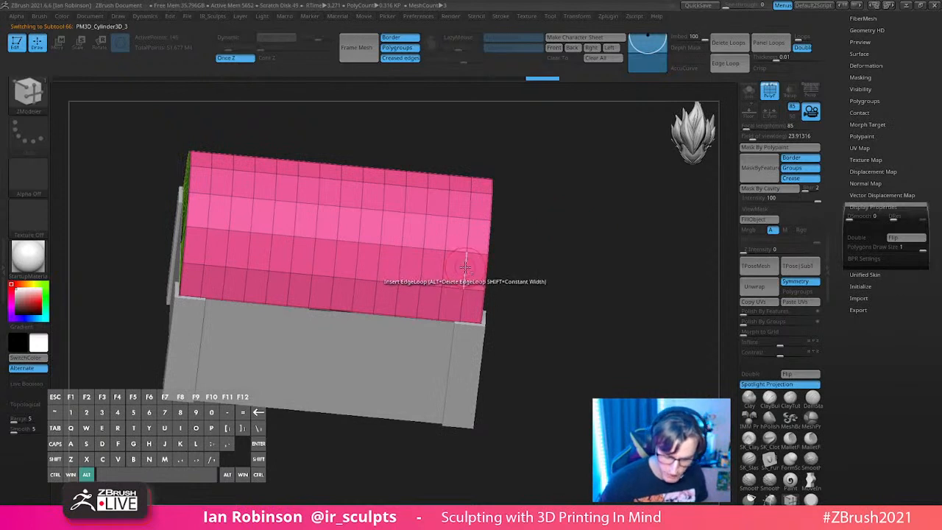
pyautogui.press('d')
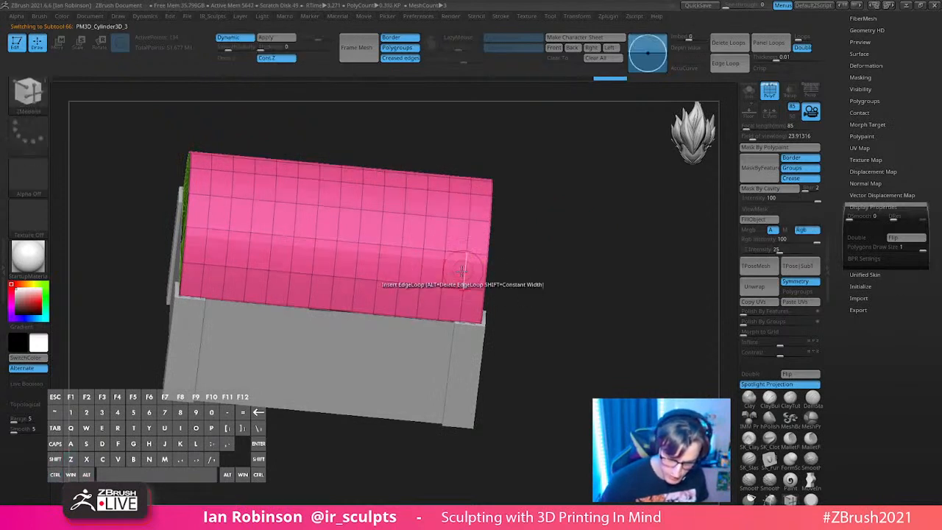
pyautogui.hotkey('shift', 'd')
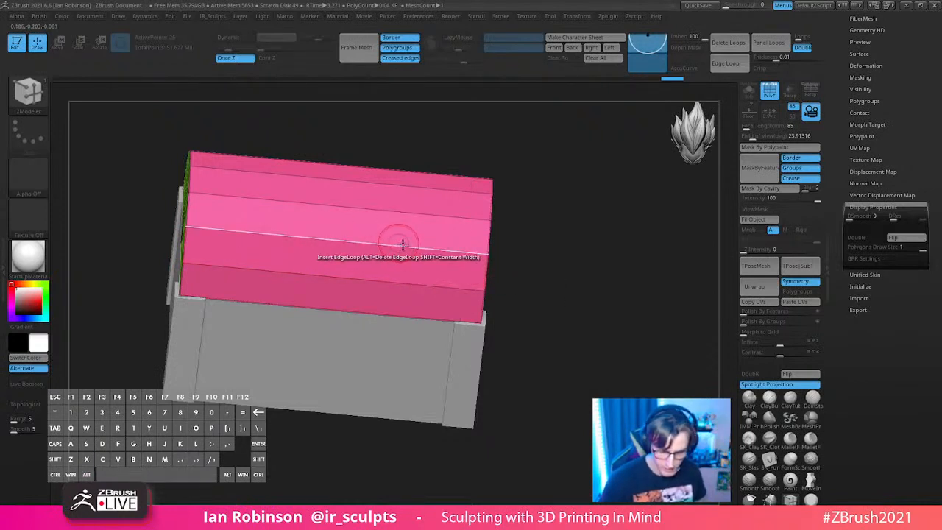
# Step: Add an edge loop across the middle of the lid by applying Mirror And Weld
pyautogui.keyDown('shift'); pyautogui.moveTo(513, 230); pyautogui.dragTo(521, 225); pyautogui.keyUp('shift')
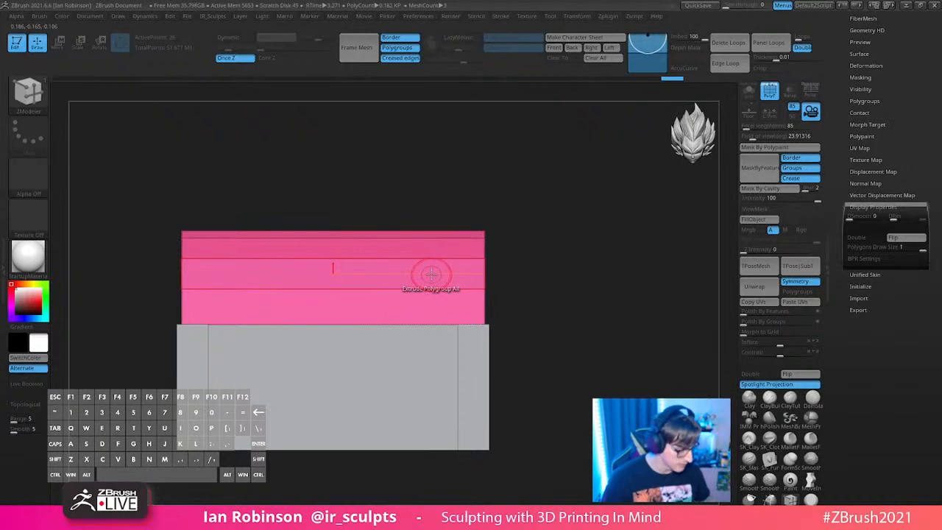
pyautogui.press('`')
pyautogui.click(425, 253)
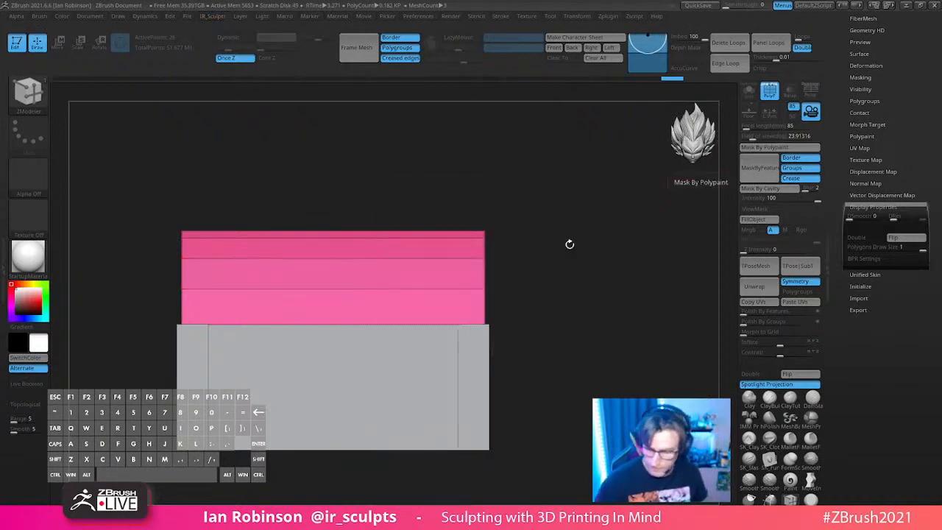
pyautogui.moveTo(904, 100); pyautogui.dragTo(907, 165)
pyautogui.click(862, 194)
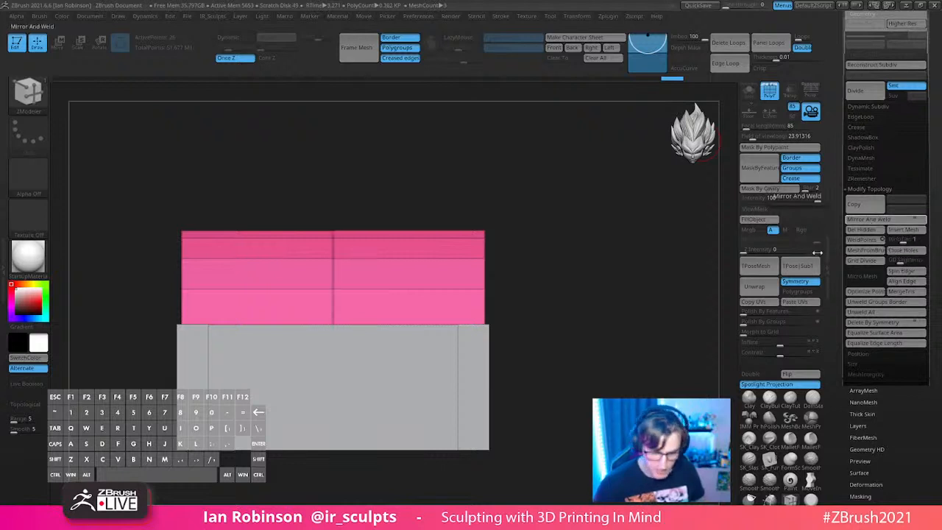
pyautogui.click(872, 221)
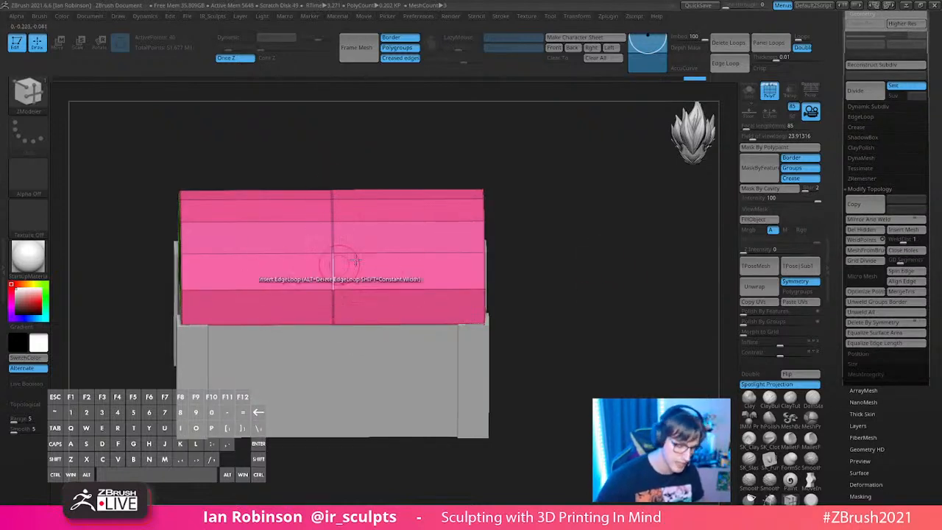
# Step: Uncrease the lid's centre edge loop with the ZModeler Crease edge action, including the edges on the flat underside
pyautogui.moveTo(578, 165); pyautogui.dragTo(628, 184)
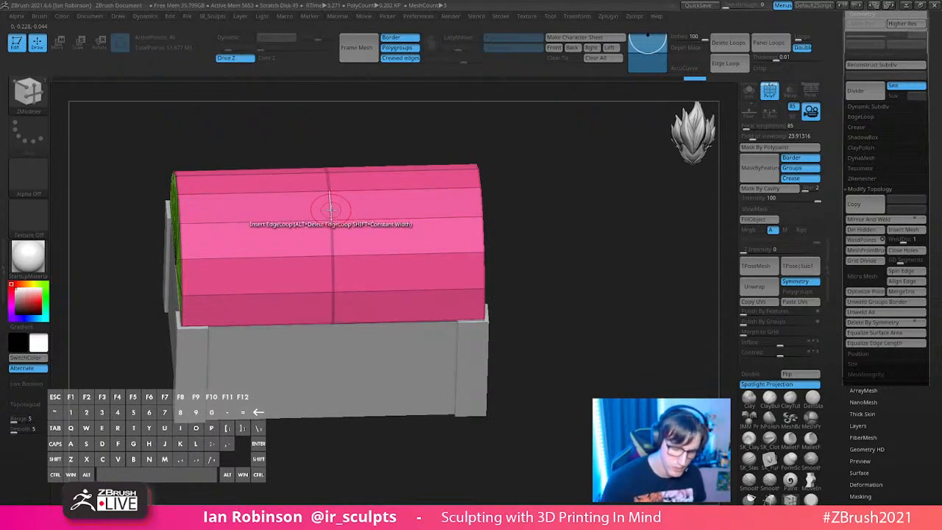
pyautogui.press('space')
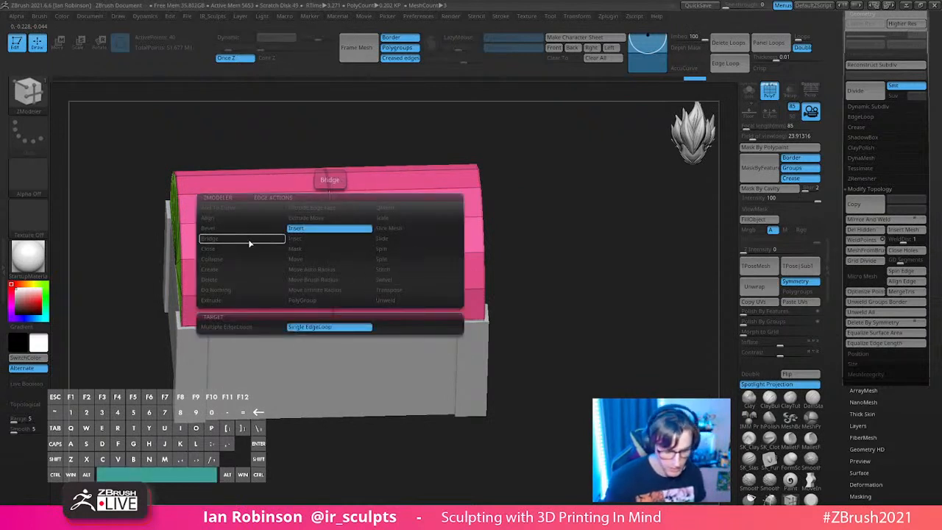
pyautogui.click(234, 269)
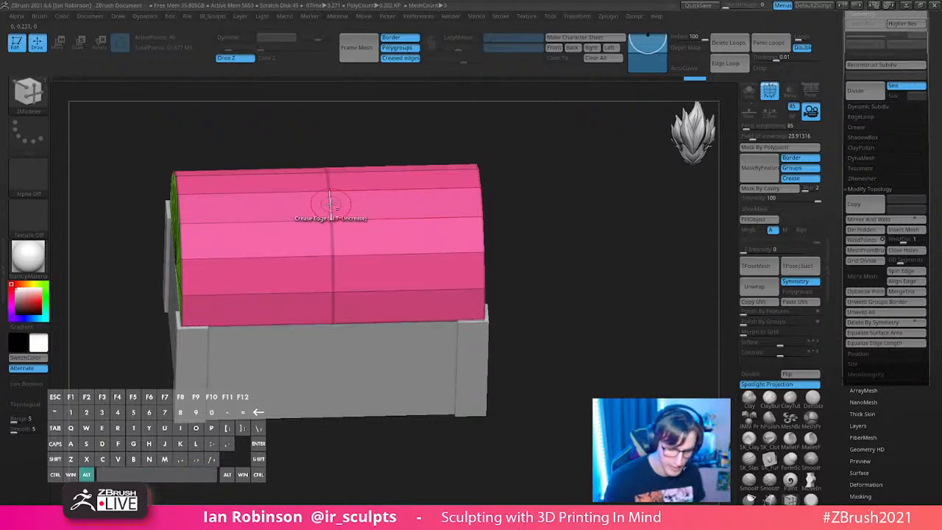
pyautogui.keyDown('alt'); pyautogui.click(332, 267); pyautogui.keyUp('alt')
pyautogui.keyDown('alt'); pyautogui.click(333, 307); pyautogui.keyUp('alt')
pyautogui.moveTo(555, 217); pyautogui.dragTo(565, 318)
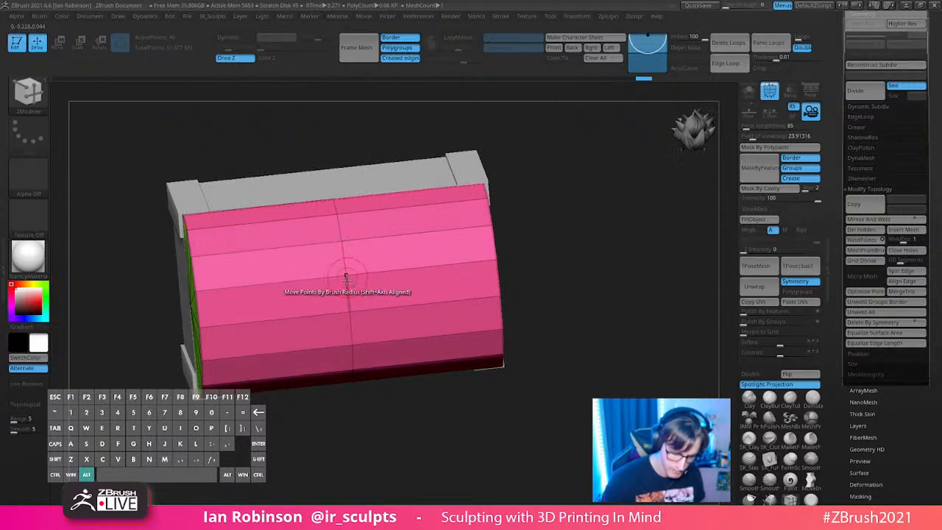
pyautogui.moveTo(602, 193); pyautogui.dragTo(562, 242)
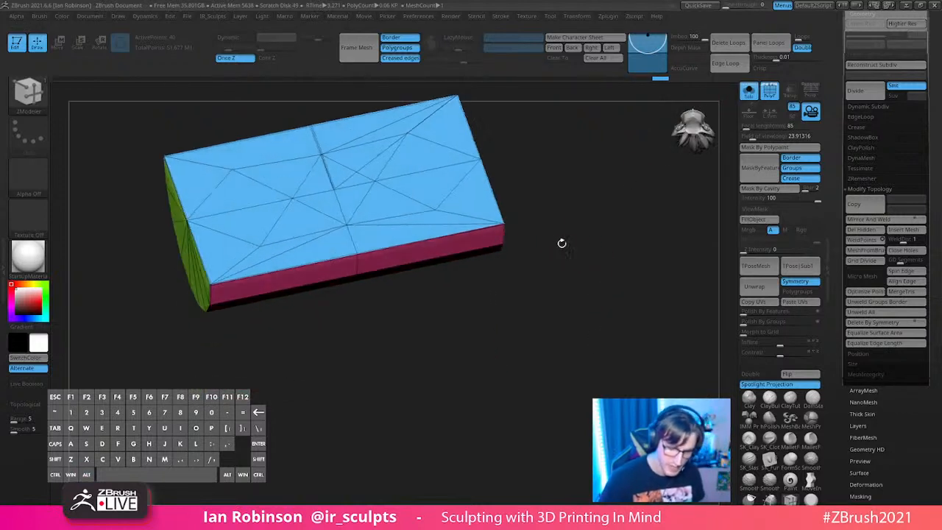
pyautogui.keyDown('alt'); pyautogui.click(349, 228); pyautogui.keyUp('alt')
pyautogui.keyDown('alt'); pyautogui.click(321, 150); pyautogui.keyUp('alt')
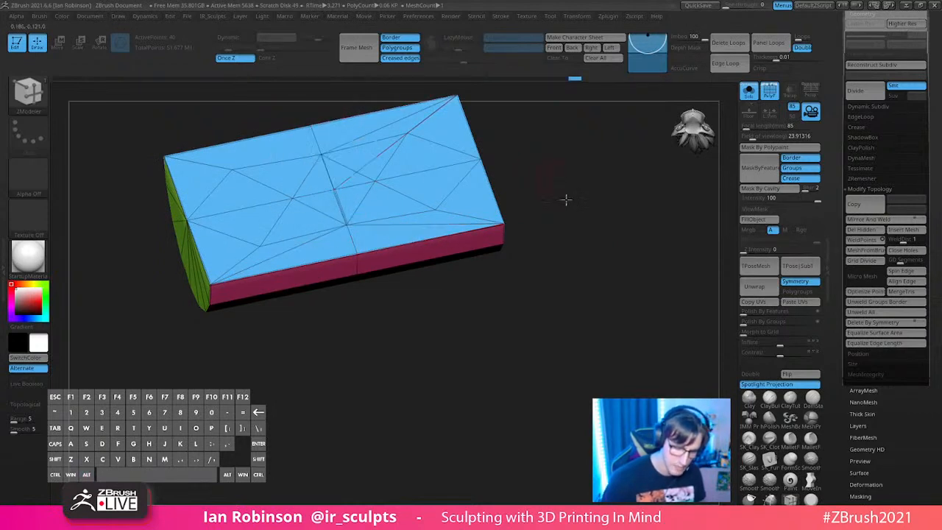
# Step: Preview the lid with dynamic subdivision in Solo mode and check it against the full chest
pyautogui.moveTo(558, 179); pyautogui.dragTo(554, 215)
pyautogui.moveTo(525, 158); pyautogui.dragTo(610, 278)
pyautogui.press('d')
pyautogui.moveTo(609, 237); pyautogui.dragTo(590, 215)
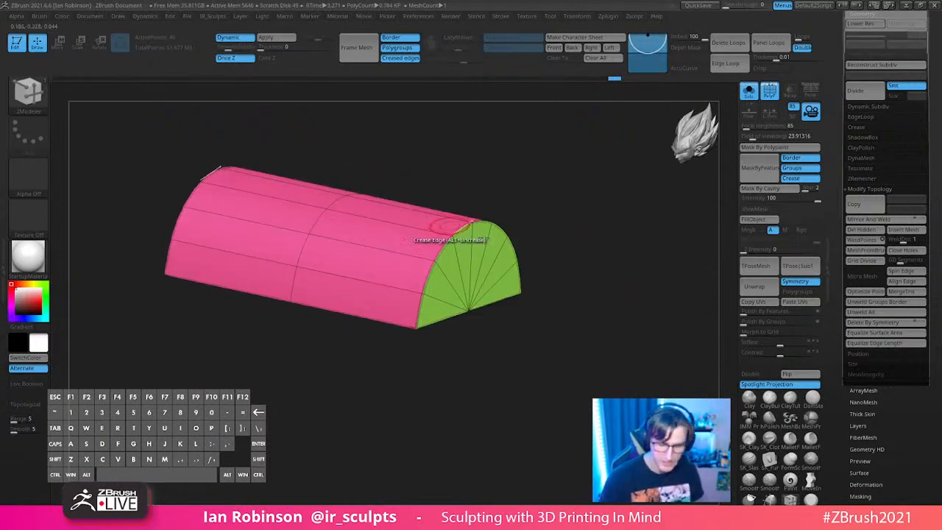
pyautogui.moveTo(536, 250); pyautogui.dragTo(563, 254)
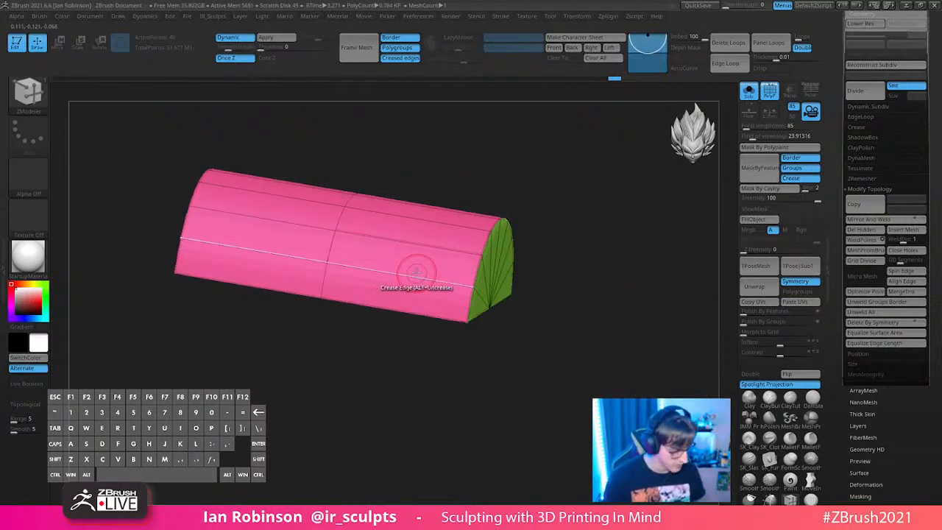
pyautogui.click(750, 95)
pyautogui.keyDown('shift'); pyautogui.moveTo(631, 215); pyautogui.dragTo(644, 277); pyautogui.keyUp('shift')
pyautogui.press('w')
pyautogui.press('q')
pyautogui.moveTo(617, 239); pyautogui.dragTo(598, 248)
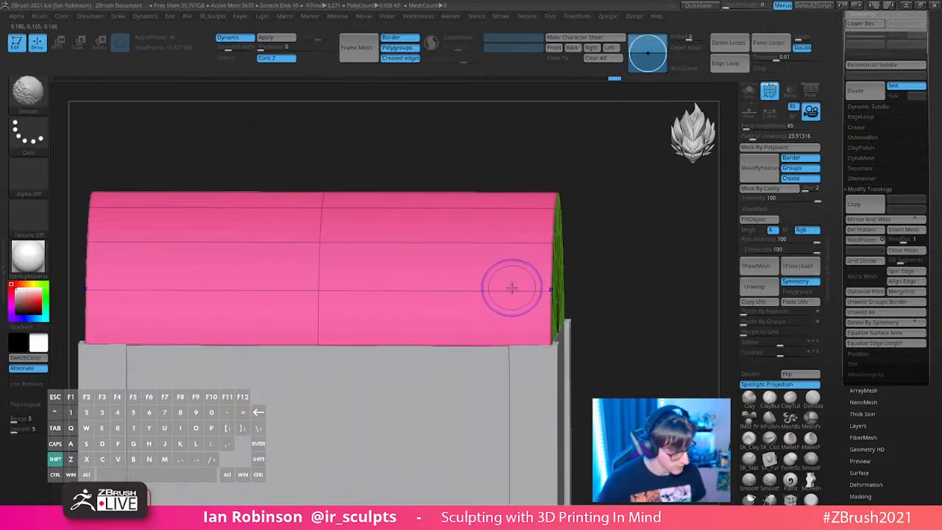
# Step: Insert an edge loop near each end of the unsmoothed lid, aligned with the inner edges of the corner brackets
pyautogui.press('space')
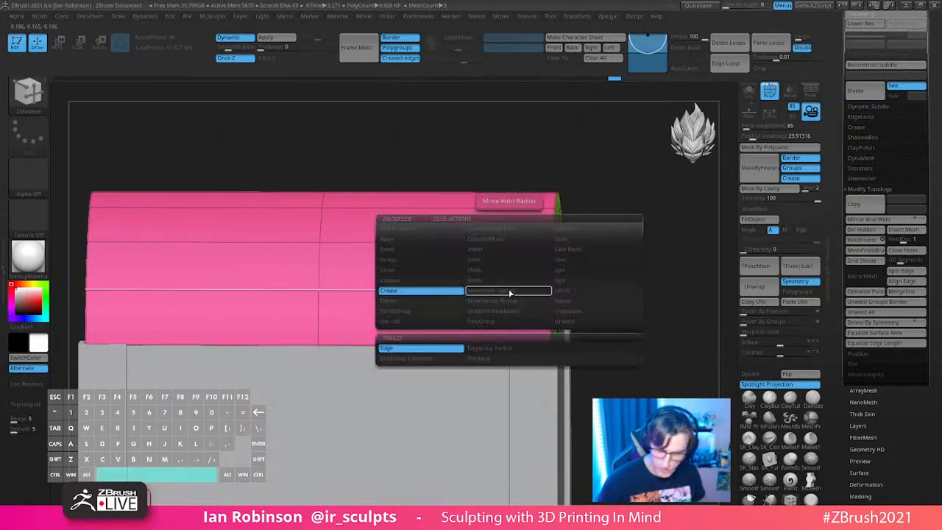
pyautogui.click(492, 251)
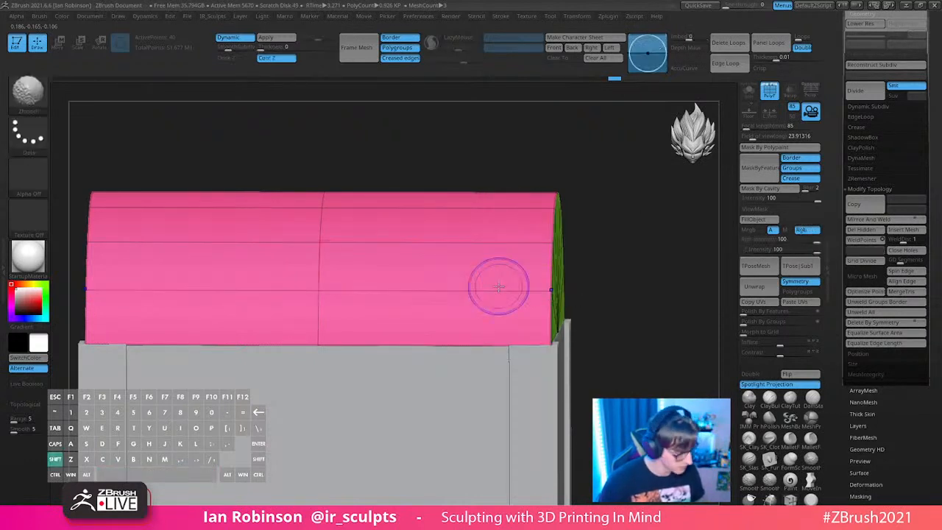
pyautogui.hotkey('shift', 'd')
pyautogui.keyDown('shift'); pyautogui.moveTo(610, 251); pyautogui.dragTo(589, 258); pyautogui.keyUp('shift')
pyautogui.keyDown('shift'); pyautogui.moveTo(530, 277); pyautogui.dragTo(500, 283, button='right'); pyautogui.keyUp('shift')
pyautogui.click(477, 278)
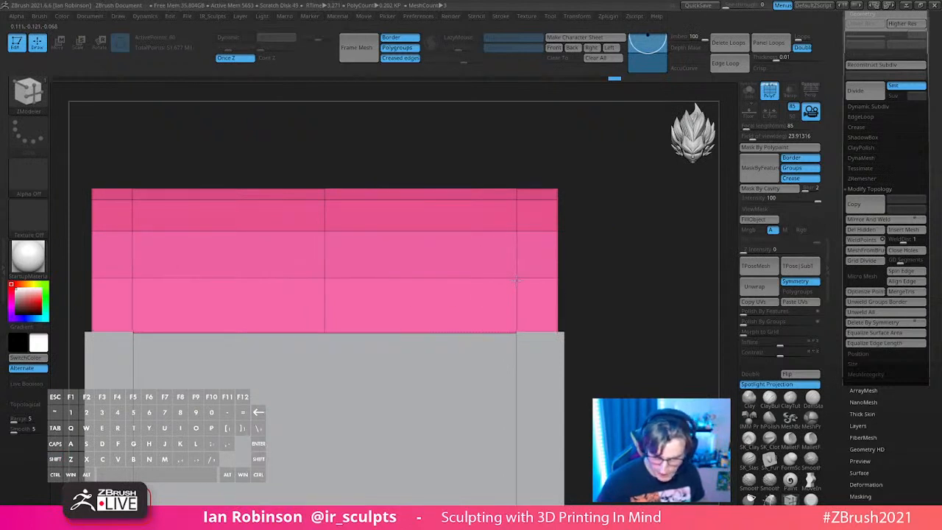
# Step: Check the inner edge loop on the lid's end caps in Solo mode and undo it
pyautogui.moveTo(628, 263)
pyautogui.mouseDown()
pyautogui.moveTo(647, 312)
pyautogui.moveTo(643, 299)
pyautogui.moveTo(563, 347)
pyautogui.moveTo(631, 354)
pyautogui.moveTo(634, 283)
pyautogui.moveTo(814, 276)
pyautogui.moveTo(702, 291)
pyautogui.moveTo(641, 257)
pyautogui.mouseUp()
pyautogui.click(744, 91)
pyautogui.moveTo(626, 293); pyautogui.dragTo(581, 335)
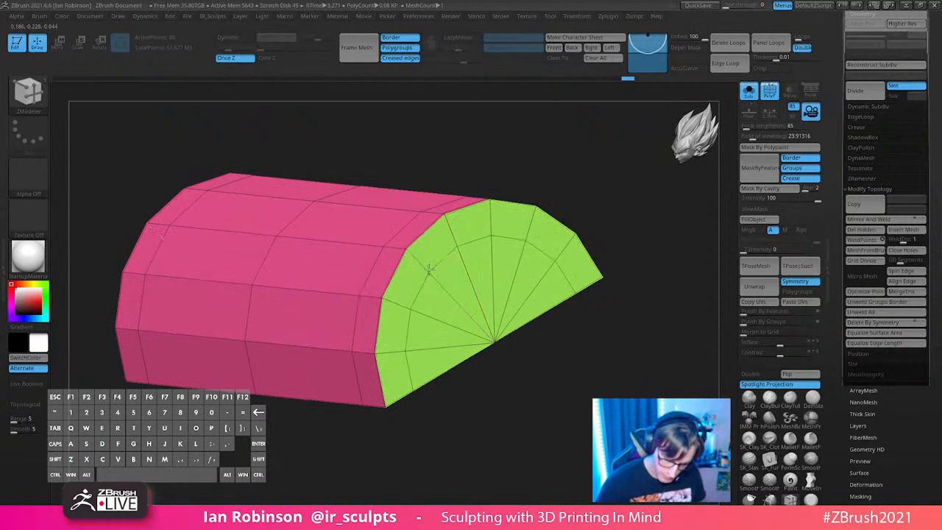
pyautogui.click(748, 92)
pyautogui.moveTo(651, 244); pyautogui.dragTo(630, 245)
pyautogui.hotkey('ctrl', 'z')
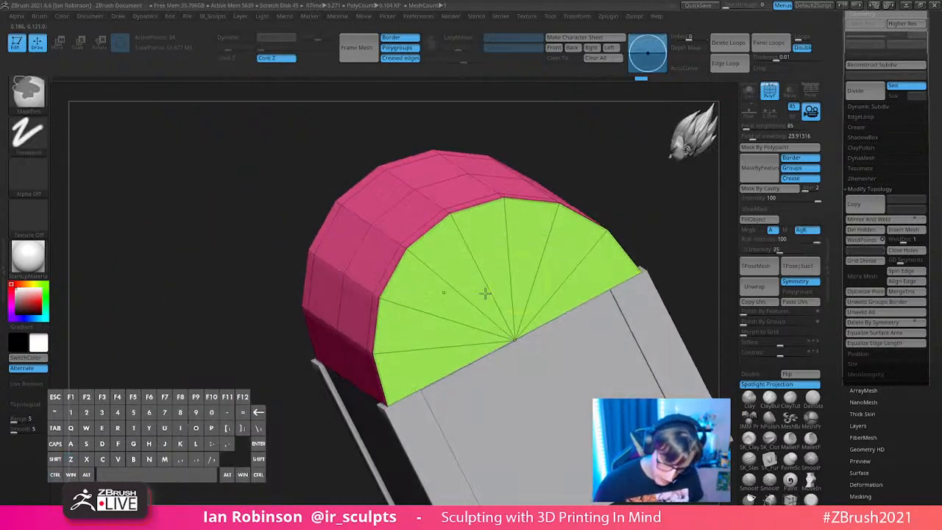
# Step: Insert an inner edge loop on the lid's end cap in line with the brackets' inner edges and preview it with dynamic subdivision
pyautogui.keyDown('shift'); pyautogui.moveTo(577, 185); pyautogui.dragTo(566, 190); pyautogui.keyUp('shift')
pyautogui.moveTo(462, 292); pyautogui.dragTo(465, 273)
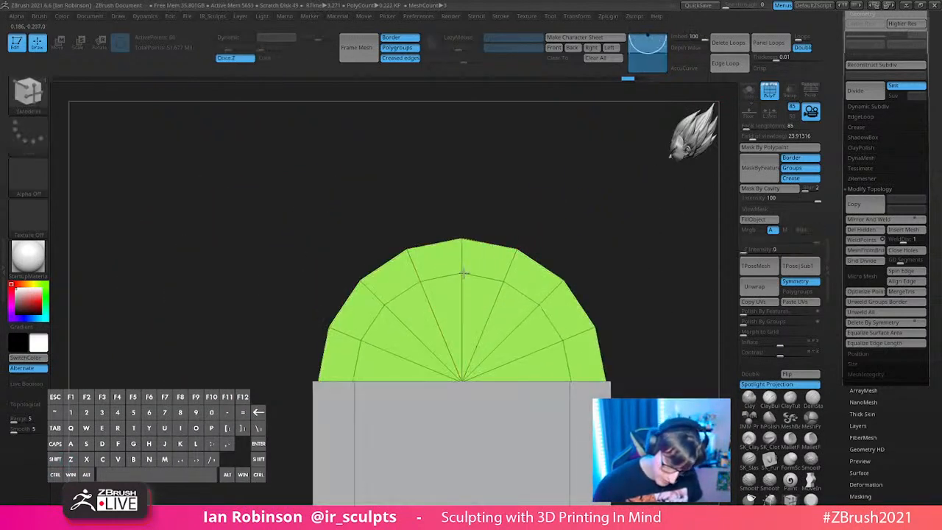
pyautogui.press('d')
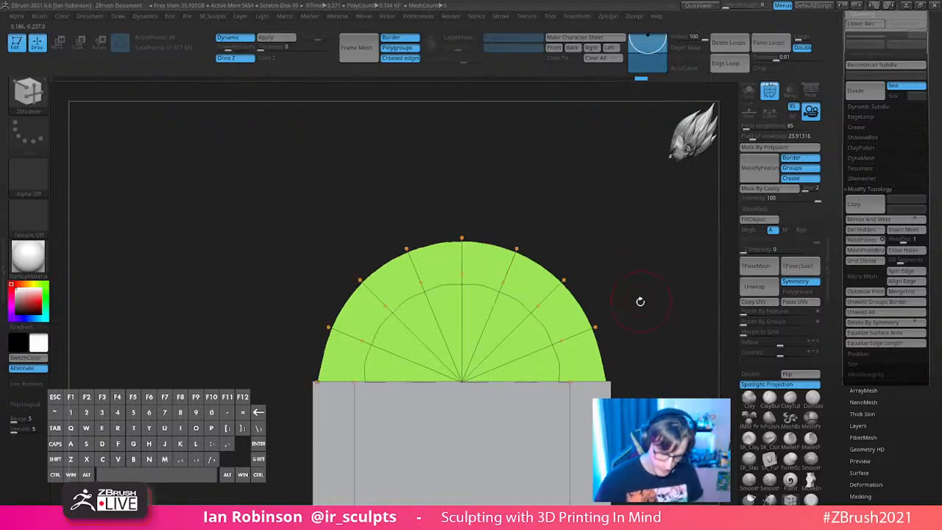
pyautogui.hotkey('shift', 'd')
# Step: Put the outer ring of the end caps and the adjoining strips at both ends of the lid into one polygroup
pyautogui.moveTo(641, 294); pyautogui.dragTo(650, 268)
pyautogui.moveTo(371, 318)
pyautogui.keyDown('alt'); pyautogui.mouseDown()
pyautogui.moveTo(457, 266)
pyautogui.moveTo(532, 289)
pyautogui.moveTo(566, 355)
pyautogui.mouseUp(); pyautogui.keyUp('alt')
pyautogui.moveTo(612, 322)
pyautogui.mouseDown()
pyautogui.moveTo(642, 329)
pyautogui.moveTo(642, 341)
pyautogui.mouseUp()
pyautogui.keyDown('alt'); pyautogui.moveTo(340, 364); pyautogui.dragTo(435, 209); pyautogui.keyUp('alt')
pyautogui.moveTo(617, 221); pyautogui.dragTo(545, 260)
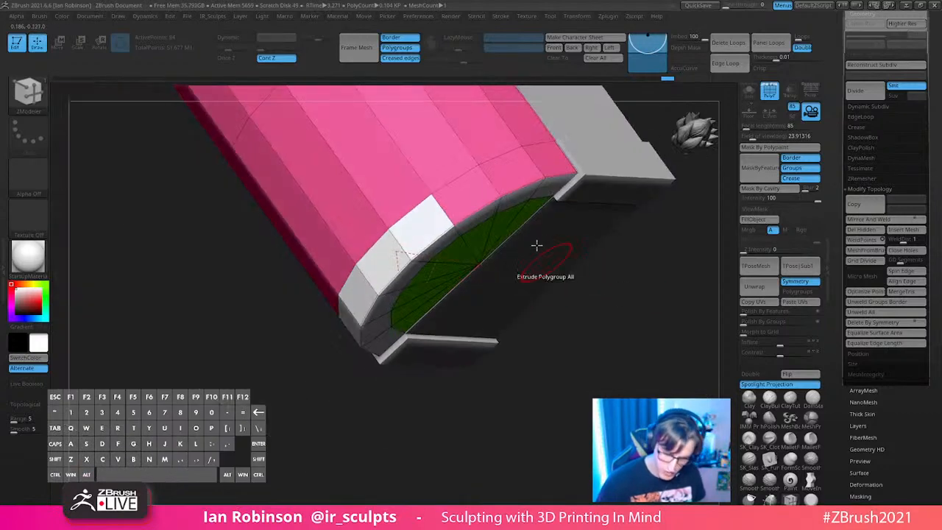
pyautogui.moveTo(568, 320); pyautogui.dragTo(636, 240)
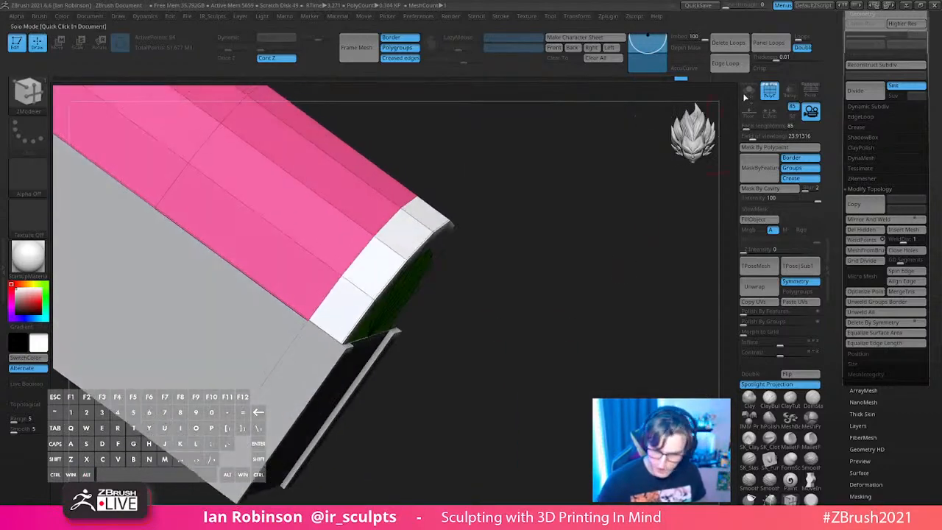
pyautogui.click(746, 94)
pyautogui.moveTo(605, 273); pyautogui.dragTo(486, 309)
pyautogui.click(747, 93)
pyautogui.moveTo(594, 244); pyautogui.dragTo(582, 265)
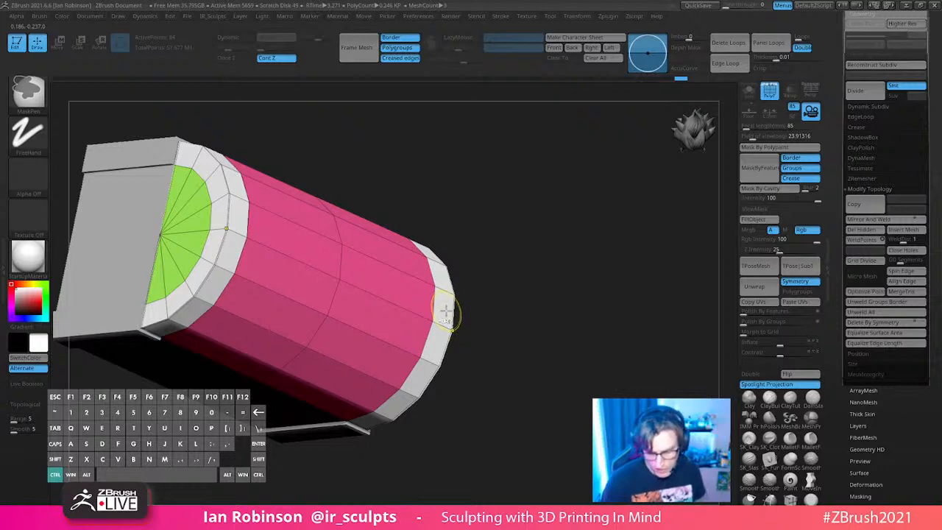
pyautogui.moveTo(447, 310); pyautogui.dragTo(447, 310)
# Step: Isolate the end band polygroup and split it from the lid into its own subtool with Split Hidden
pyautogui.moveTo(606, 300); pyautogui.dragTo(582, 294)
pyautogui.keyDown('ctrl'); pyautogui.keyDown('shift'); pyautogui.click(457, 260); pyautogui.keyUp('shift'); pyautogui.keyUp('ctrl')
pyautogui.hotkey('ctrl', 'w')
pyautogui.hotkey('ctrl', 'z')
pyautogui.keyDown('ctrl'); pyautogui.keyDown('shift'); pyautogui.click(469, 266); pyautogui.keyUp('shift'); pyautogui.keyUp('ctrl')
pyautogui.moveTo(483, 269); pyautogui.dragTo(561, 264)
pyautogui.moveTo(614, 221)
pyautogui.mouseDown()
pyautogui.moveTo(652, 189)
pyautogui.moveTo(602, 227)
pyautogui.mouseUp()
pyautogui.press('1')
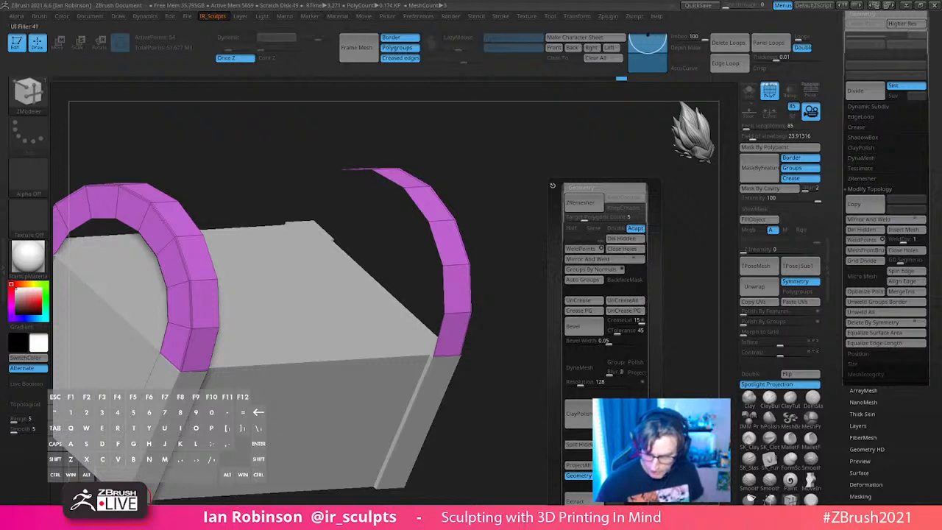
pyautogui.click(584, 444)
pyautogui.moveTo(524, 343); pyautogui.dragTo(552, 317)
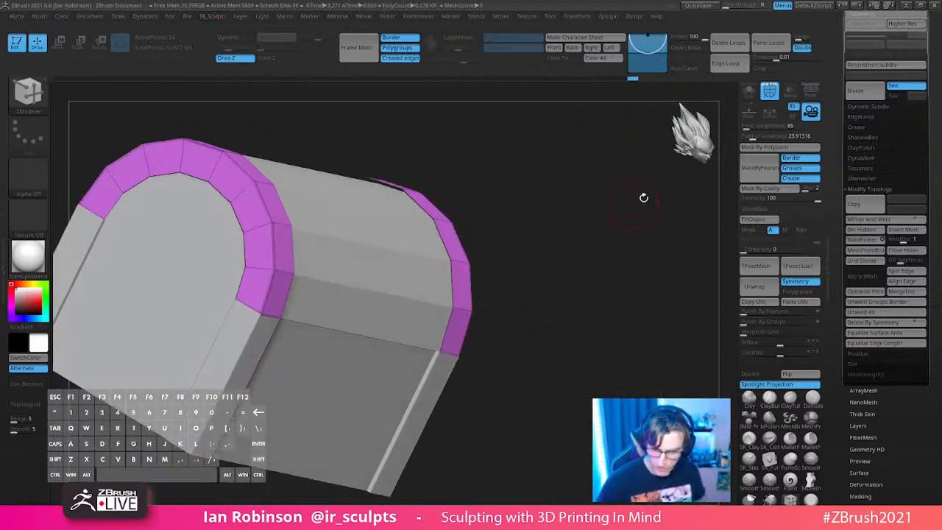
# Step: Extrude the lid's end bands with ZModeler in Solo mode to give them thickness, with Double display turned on
pyautogui.click(749, 91)
pyautogui.moveTo(553, 239); pyautogui.dragTo(737, 228)
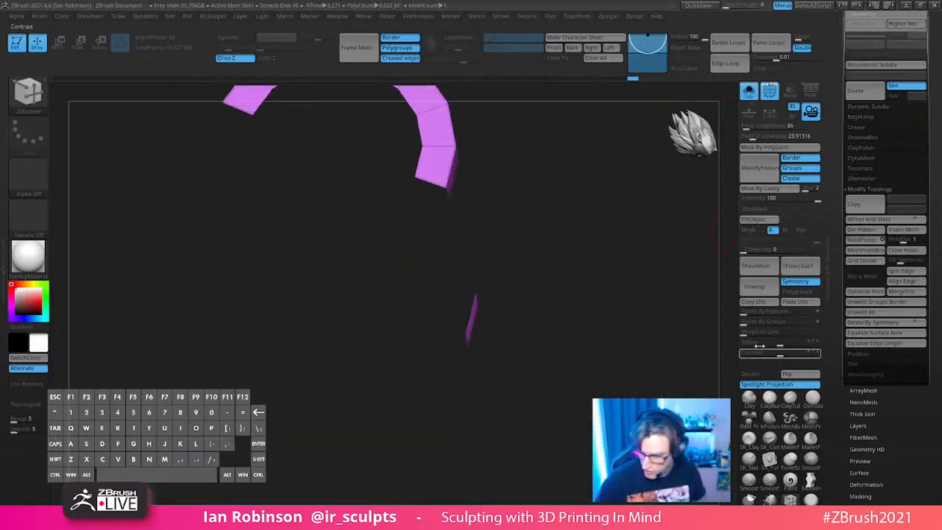
pyautogui.click(756, 378)
pyautogui.moveTo(433, 267); pyautogui.dragTo(477, 252)
pyautogui.hotkey('ctrl', 'z')
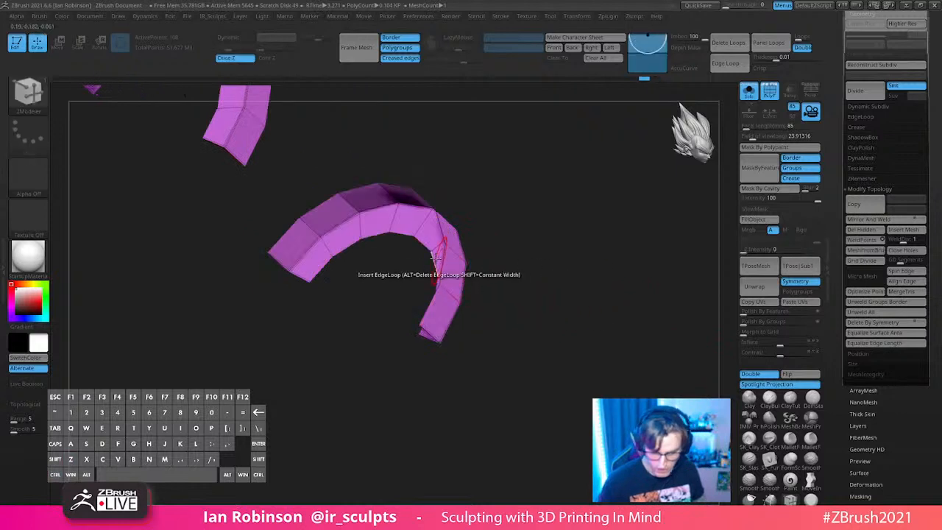
pyautogui.hotkey('ctrl', 'z')
pyautogui.moveTo(437, 248); pyautogui.dragTo(436, 253)
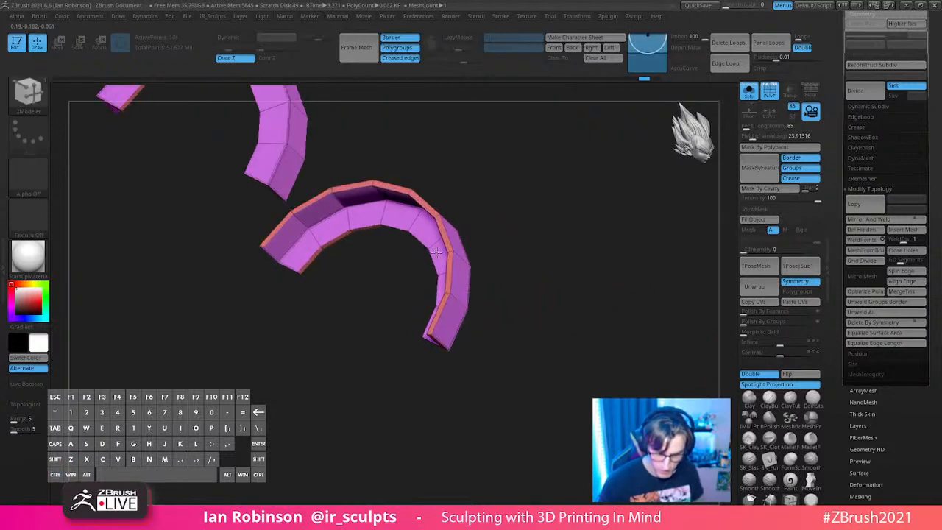
# Step: Flip the extruded bands' normals with Double display off and preview the smoothed bands against the chest
pyautogui.click(760, 374)
pyautogui.click(800, 374)
pyautogui.moveTo(625, 303); pyautogui.dragTo(515, 290)
pyautogui.click(749, 91)
pyautogui.moveTo(649, 267); pyautogui.dragTo(550, 236)
pyautogui.hotkey('shift', 'f')
pyautogui.press('d')
# Step: Isolate the bands in Solo mode and regroup their faces with Groups By Normals
pyautogui.click(748, 91)
pyautogui.moveTo(618, 265)
pyautogui.keyDown('shift'); pyautogui.mouseDown()
pyautogui.moveTo(549, 236)
pyautogui.moveTo(594, 233)
pyautogui.moveTo(616, 250)
pyautogui.moveTo(602, 258)
pyautogui.mouseUp(); pyautogui.keyUp('shift')
pyautogui.hotkey('shift', 'f')
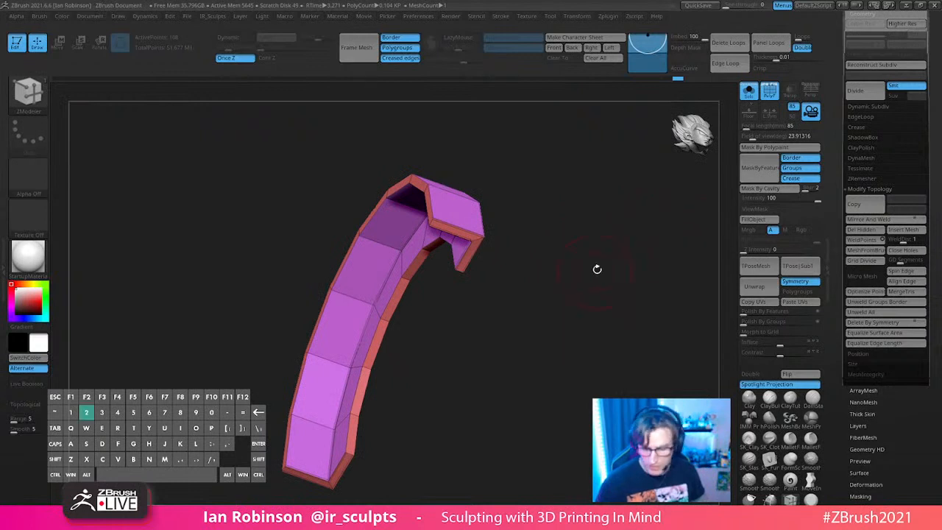
pyautogui.press('`')
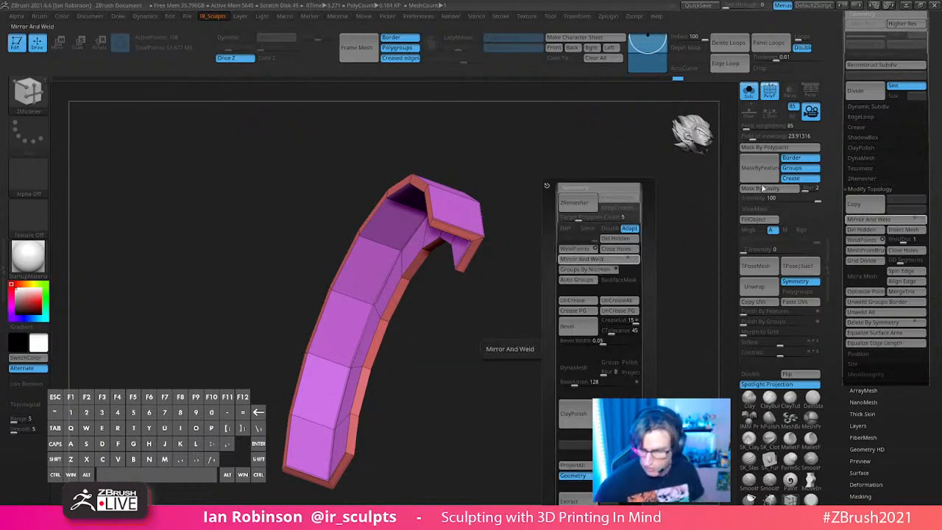
pyautogui.scroll(-5, 879, 315)
pyautogui.click(865, 303)
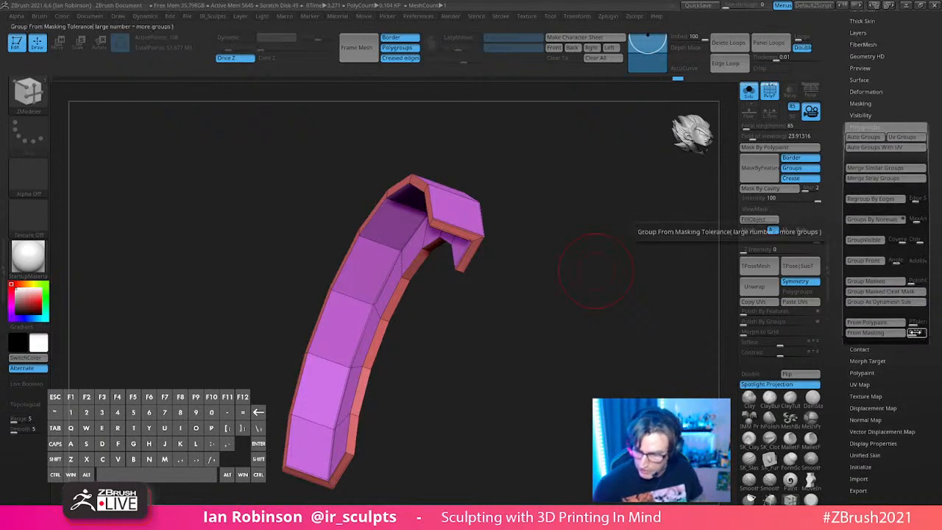
pyautogui.click(868, 221)
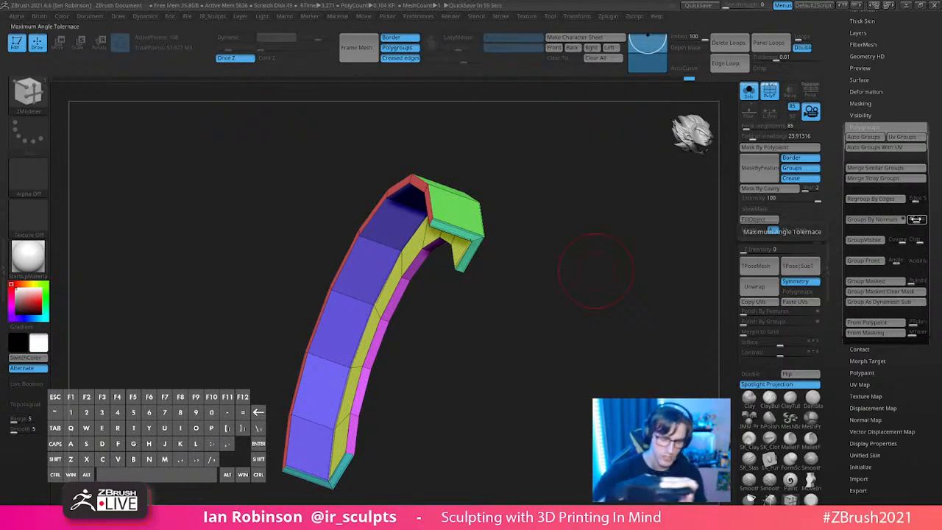
pyautogui.moveTo(597, 265); pyautogui.dragTo(616, 234)
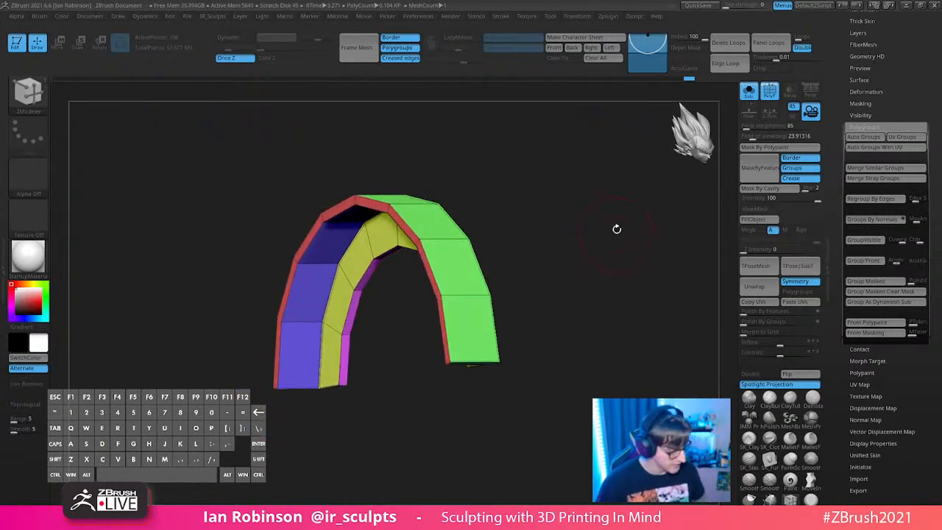
# Step: Crease the bands' edges along the polygroup borders and preview them with dynamic subdivision
pyautogui.press('5')
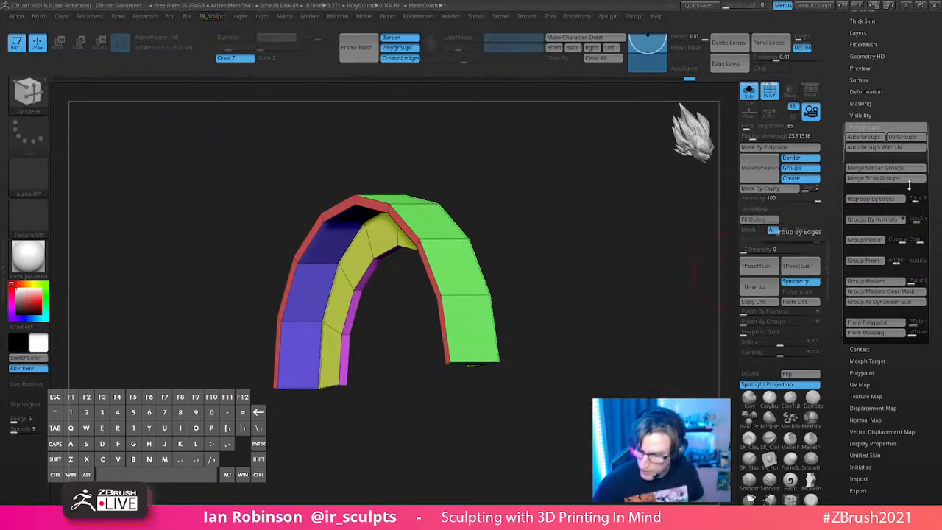
pyautogui.moveTo(890, 106); pyautogui.dragTo(892, 145)
pyautogui.click(863, 135)
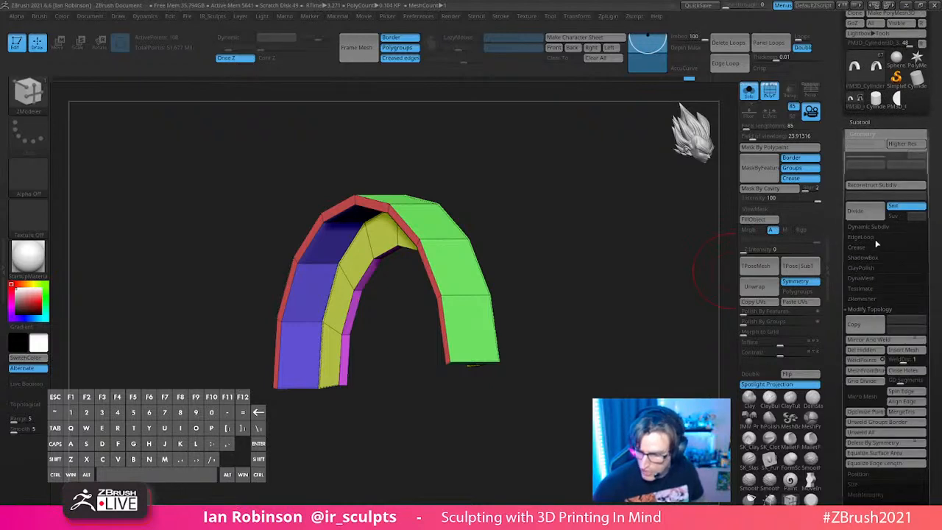
pyautogui.moveTo(626, 269); pyautogui.dragTo(660, 274)
pyautogui.press('d')
pyautogui.keyDown('alt'); pyautogui.moveTo(589, 389); pyautogui.dragTo(557, 396); pyautogui.keyUp('alt')
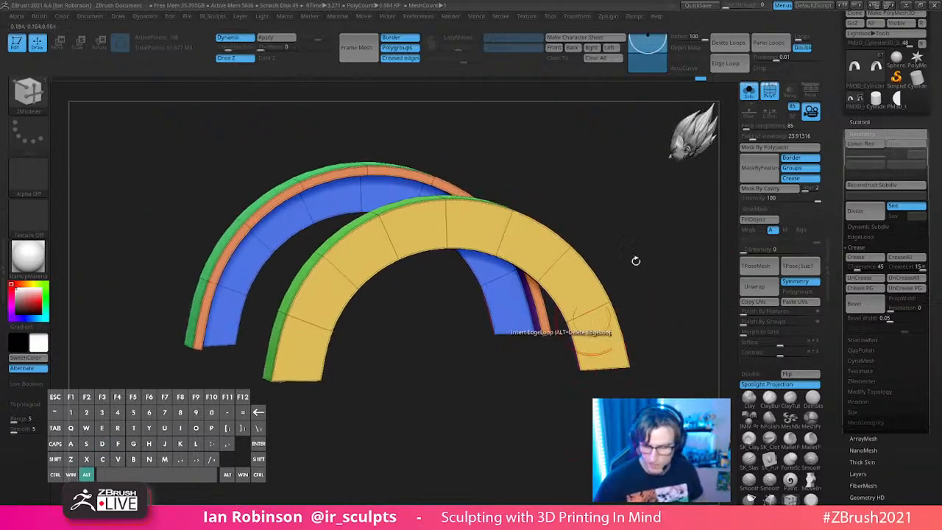
# Step: Examine how the smoothed edge bands fit the lid and corner brackets on the full chest, with and without polyframe
pyautogui.click(750, 91)
pyautogui.keyDown('alt'); pyautogui.moveTo(660, 278); pyautogui.dragTo(505, 326); pyautogui.keyUp('alt')
pyautogui.hotkey('shift', 'f')
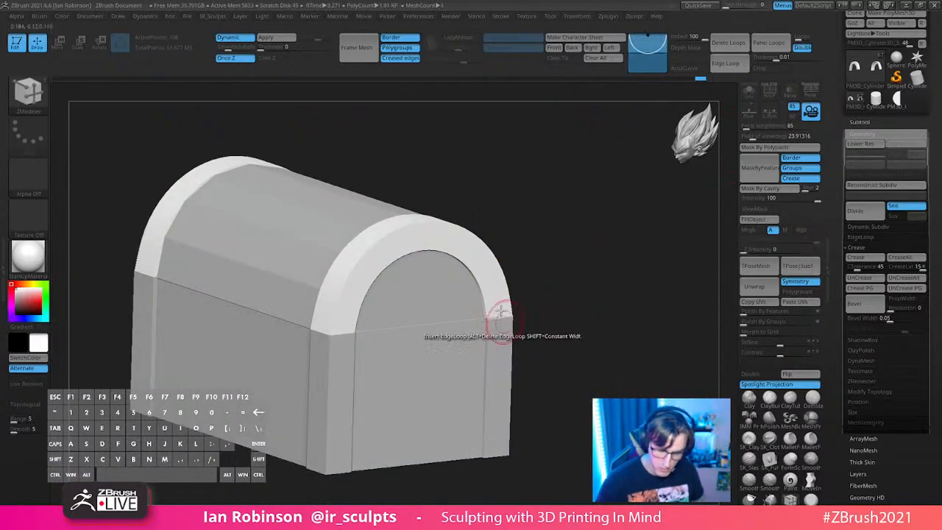
pyautogui.moveTo(589, 273); pyautogui.dragTo(639, 335)
pyautogui.keyDown('alt'); pyautogui.moveTo(639, 335); pyautogui.dragTo(605, 376); pyautogui.keyUp('alt')
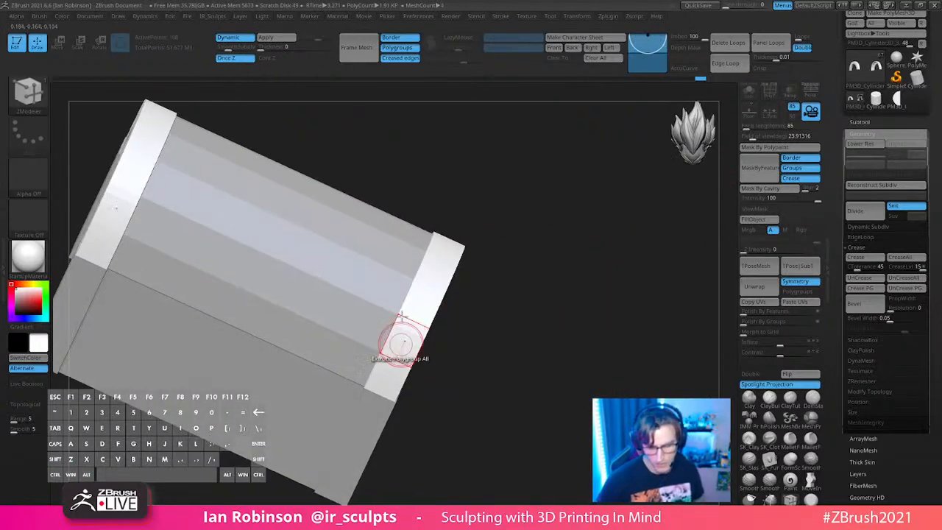
pyautogui.hotkey('shift', 'f')
pyautogui.moveTo(660, 255)
pyautogui.mouseDown()
pyautogui.moveTo(611, 261)
pyautogui.moveTo(641, 267)
pyautogui.moveTo(606, 282)
pyautogui.moveTo(644, 247)
pyautogui.mouseUp()
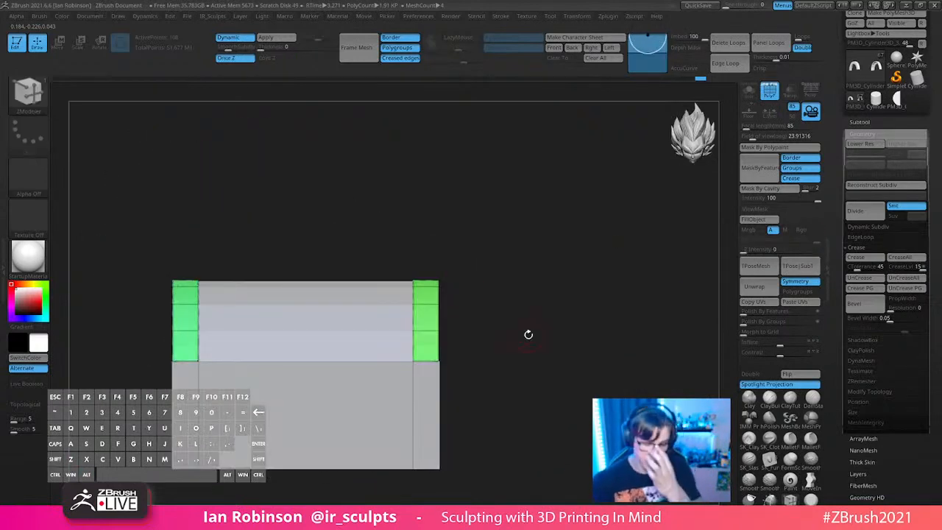
pyautogui.moveTo(584, 248); pyautogui.dragTo(615, 256)
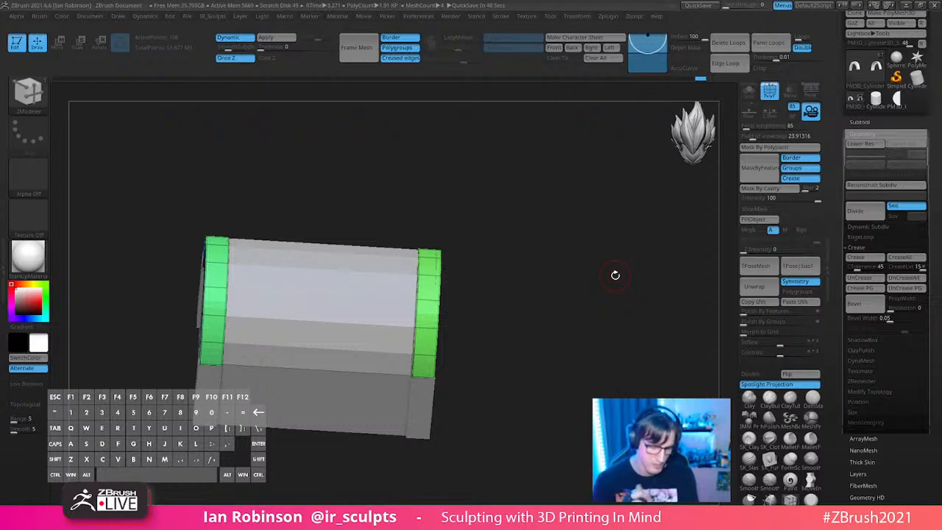
pyautogui.moveTo(615, 275); pyautogui.dragTo(595, 193)
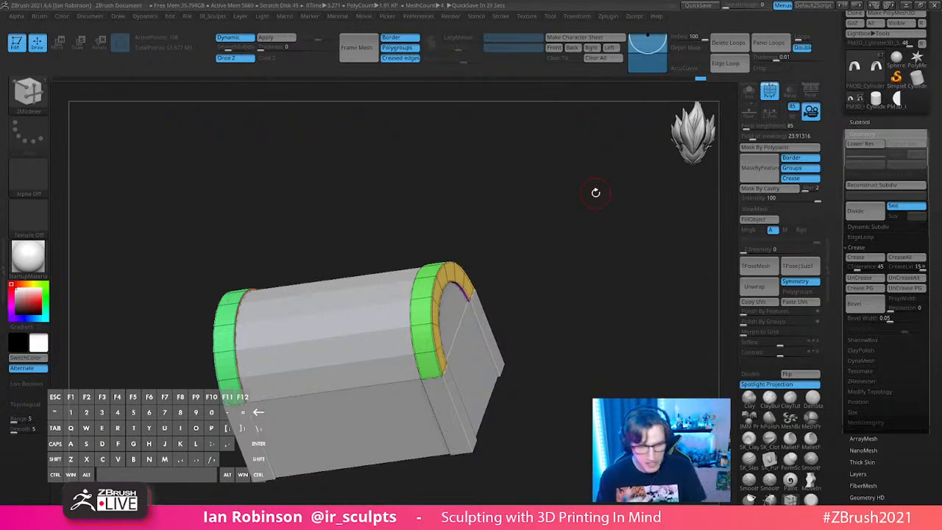
pyautogui.moveTo(596, 192); pyautogui.dragTo(587, 270)
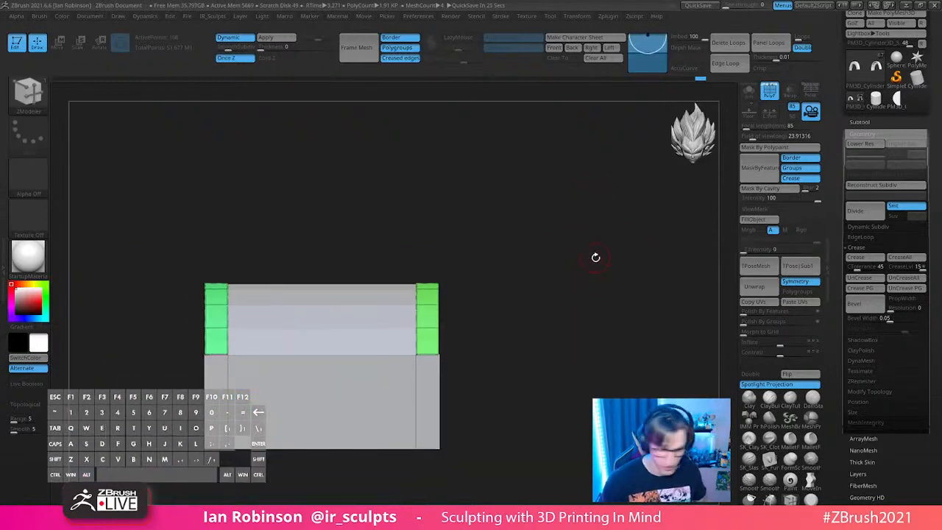
# Step: Apply Mirror And Weld to the edge bands so both ends of the lid match
pyautogui.press('2')
pyautogui.click(579, 257)
pyautogui.moveTo(511, 290); pyautogui.dragTo(560, 303)
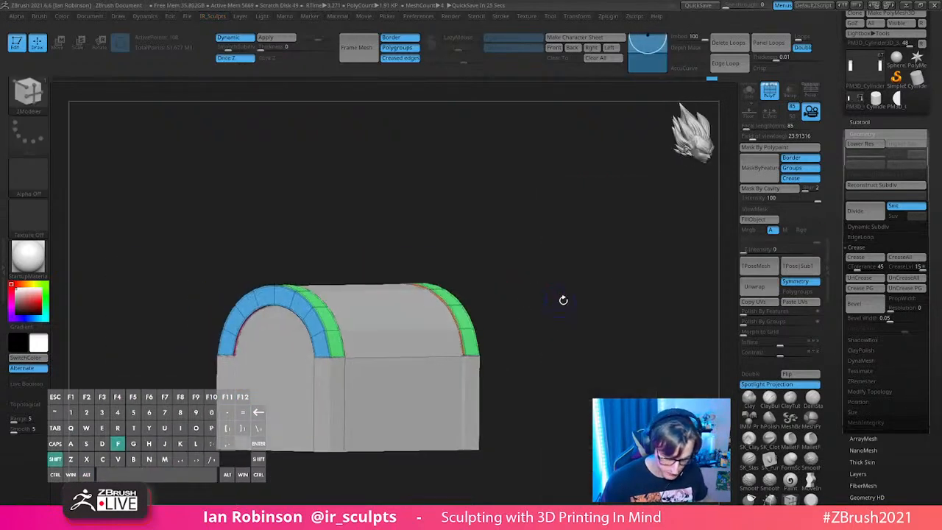
pyautogui.moveTo(587, 263)
pyautogui.mouseDown()
pyautogui.moveTo(566, 272)
pyautogui.moveTo(616, 275)
pyautogui.moveTo(602, 276)
pyautogui.mouseUp()
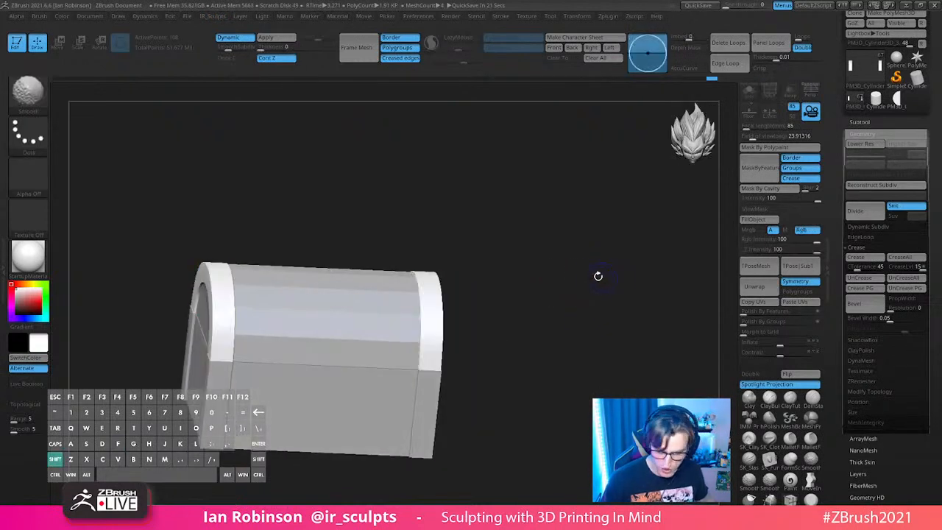
pyautogui.moveTo(564, 242)
pyautogui.keyDown('alt'); pyautogui.mouseDown()
pyautogui.moveTo(586, 309)
pyautogui.moveTo(654, 172)
pyautogui.moveTo(625, 229)
pyautogui.moveTo(634, 241)
pyautogui.moveTo(625, 255)
pyautogui.moveTo(627, 236)
pyautogui.moveTo(628, 263)
pyautogui.moveTo(614, 262)
pyautogui.mouseUp(); pyautogui.keyUp('alt')
pyautogui.keyDown('shift'); pyautogui.moveTo(717, 247); pyautogui.dragTo(607, 239); pyautogui.keyUp('shift')
# Step: Select the lid subtool and examine its ends and polygroups in Solo mode
pyautogui.keyDown('alt'); pyautogui.click(452, 303); pyautogui.keyUp('alt')
pyautogui.hotkey('shift', 'f')
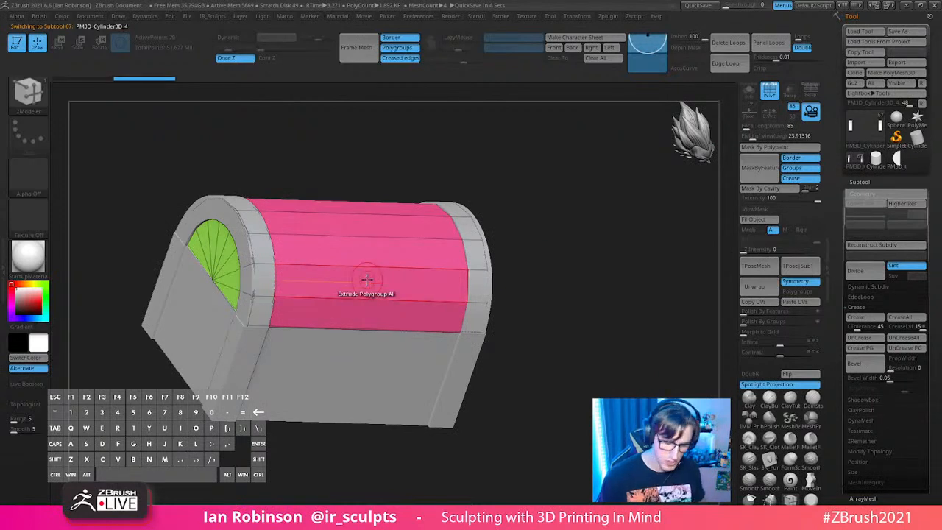
pyautogui.click(749, 91)
pyautogui.moveTo(599, 265); pyautogui.dragTo(591, 302)
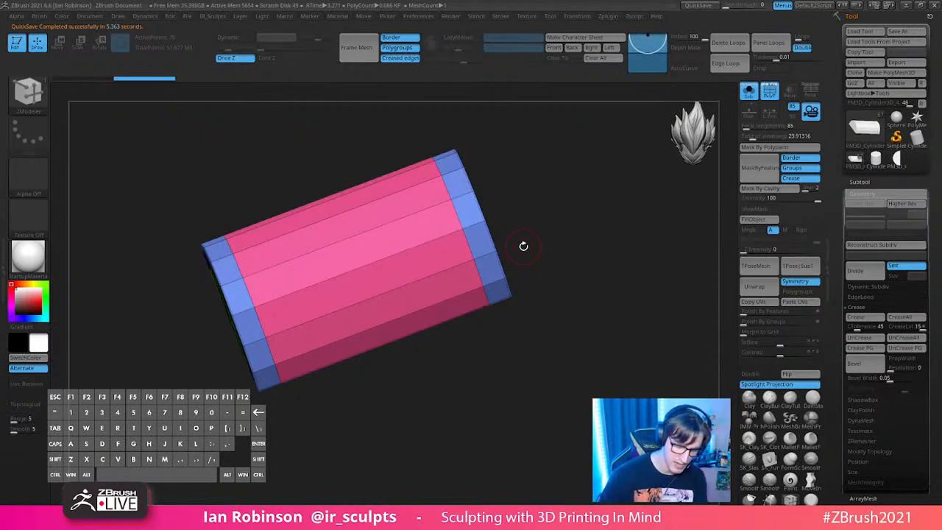
pyautogui.moveTo(524, 246); pyautogui.dragTo(583, 271)
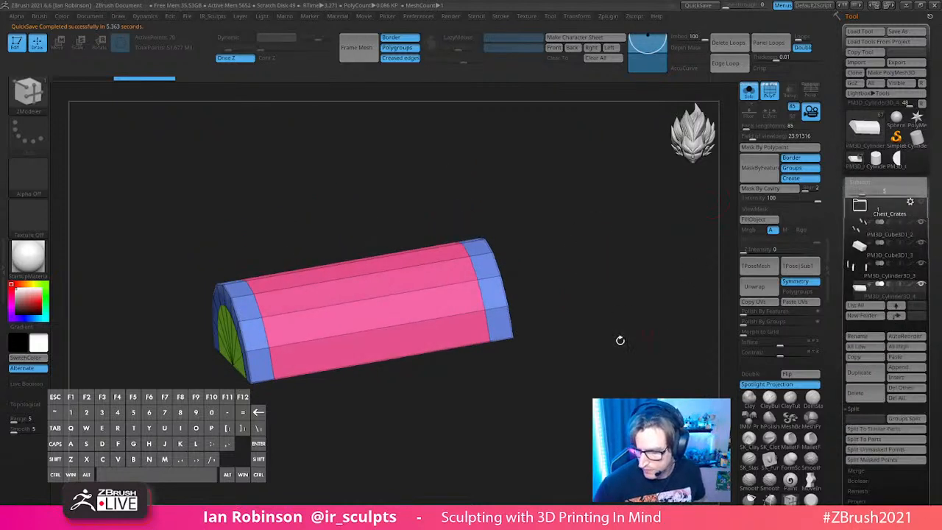
# Step: Duplicate the wooden plank subtool Top_Bridge_3 from the Bridges folder and move the copy to the end of that folder
pyautogui.moveTo(852, 265); pyautogui.dragTo(855, 214)
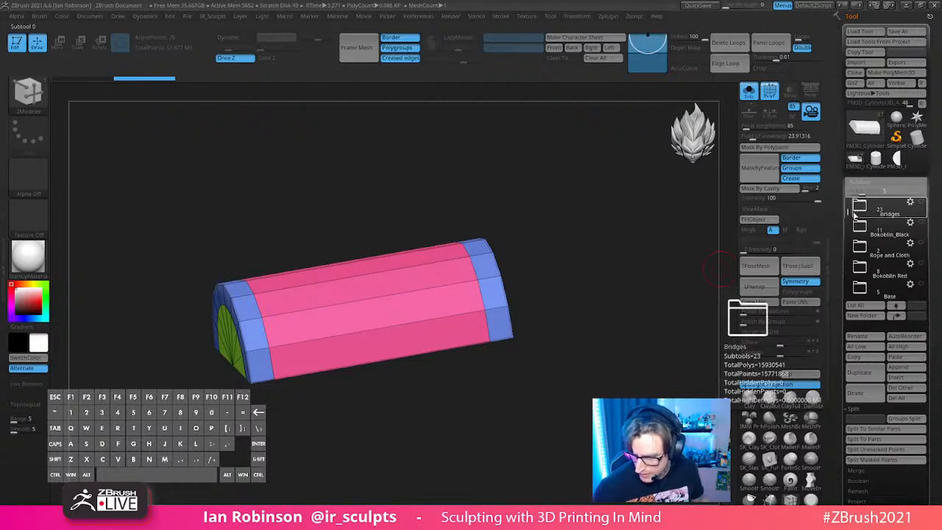
pyautogui.click(870, 208)
pyautogui.click(880, 232)
pyautogui.click(748, 92)
pyautogui.moveTo(629, 302); pyautogui.dragTo(599, 226)
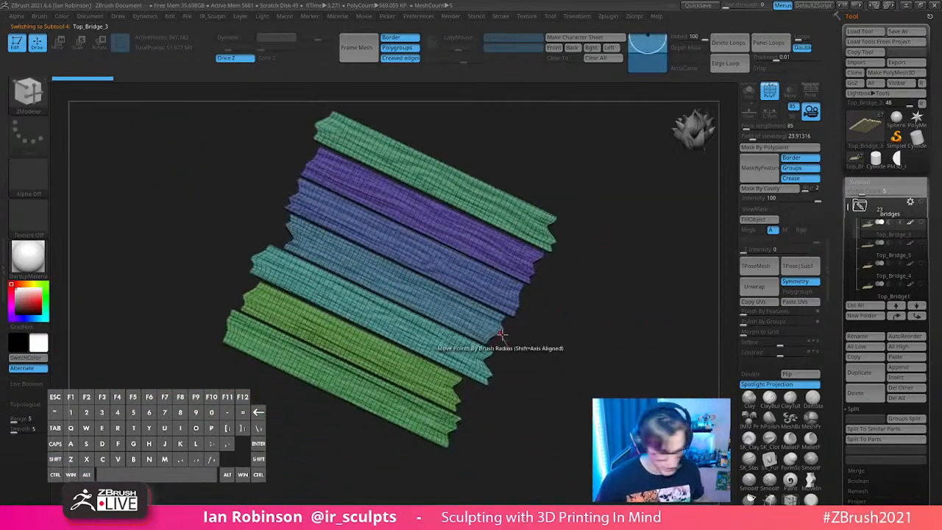
pyautogui.hotkey('ctrl', 'shift')
pyautogui.hotkey('ctrl', 'shift', 'd')
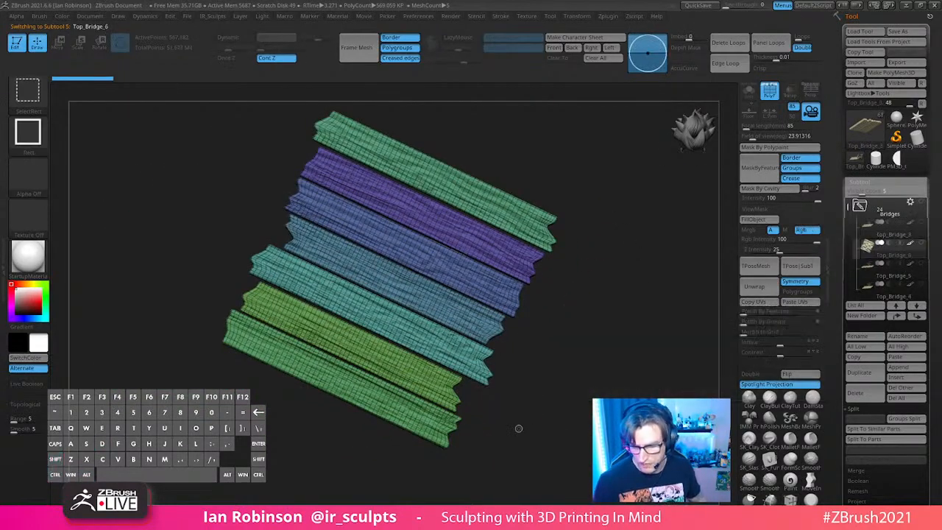
pyautogui.click(917, 317)
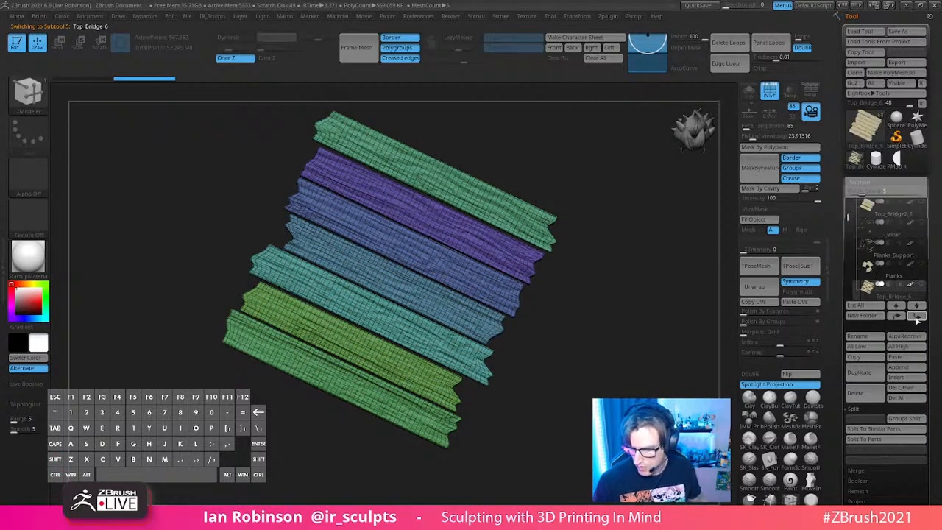
# Step: Move the duplicated plank subtool Top_Bridge_6 down the subtool list to directly below PM3D_Cylinder3D_4
pyautogui.click(917, 317)
pyautogui.click(917, 317)
pyautogui.click(917, 317)
pyautogui.click(917, 317)
pyautogui.click(918, 318)
pyautogui.click(918, 318)
pyautogui.click(917, 318)
pyautogui.click(917, 318)
pyautogui.click(917, 317)
pyautogui.click(917, 317)
pyautogui.click(917, 317)
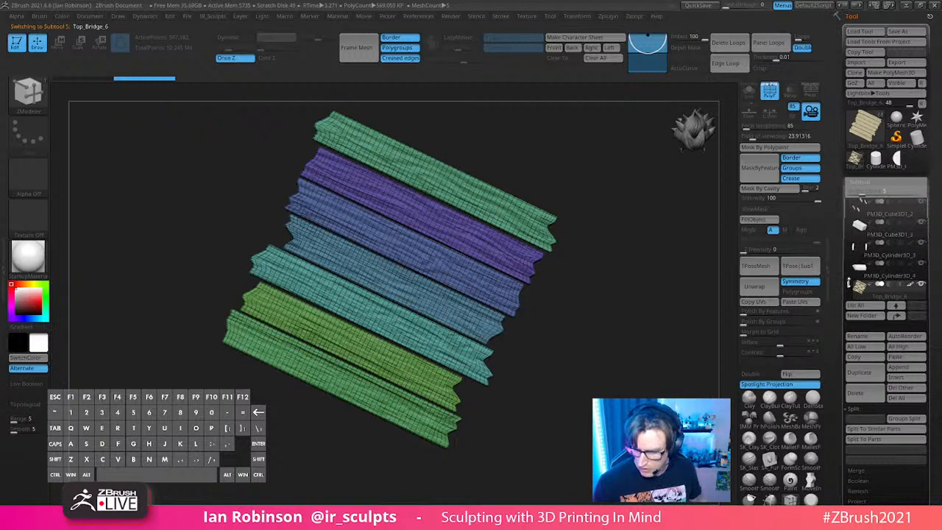
pyautogui.click(917, 317)
pyautogui.click(918, 317)
pyautogui.click(917, 318)
pyautogui.click(917, 317)
pyautogui.click(862, 248)
pyautogui.moveTo(846, 205); pyautogui.dragTo(847, 277)
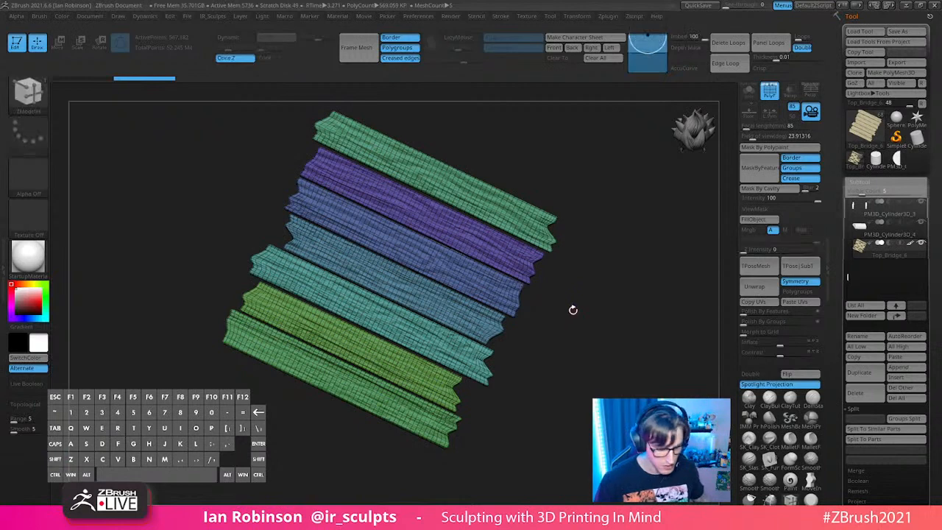
# Step: Lower the duplicated planks to subdivision level 1 and delete all of them except the third plank of the row
pyautogui.click(861, 182)
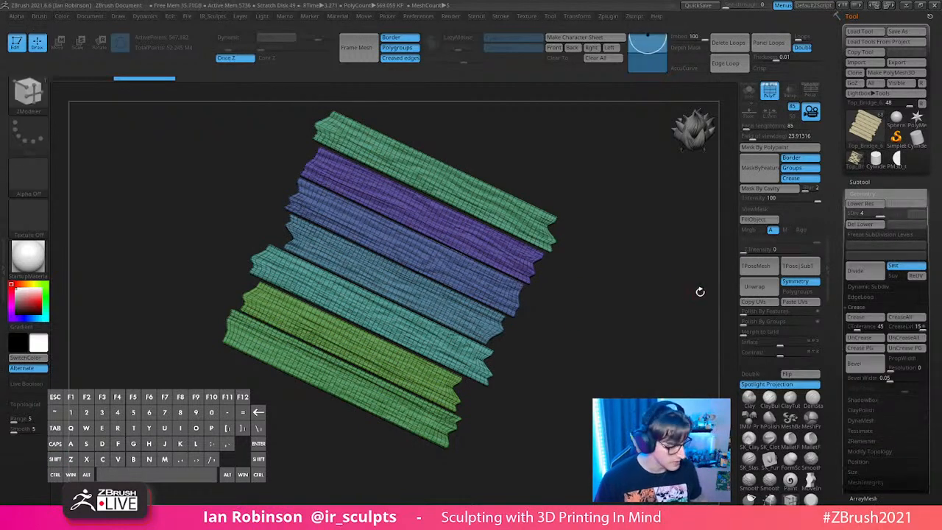
pyautogui.click(856, 214)
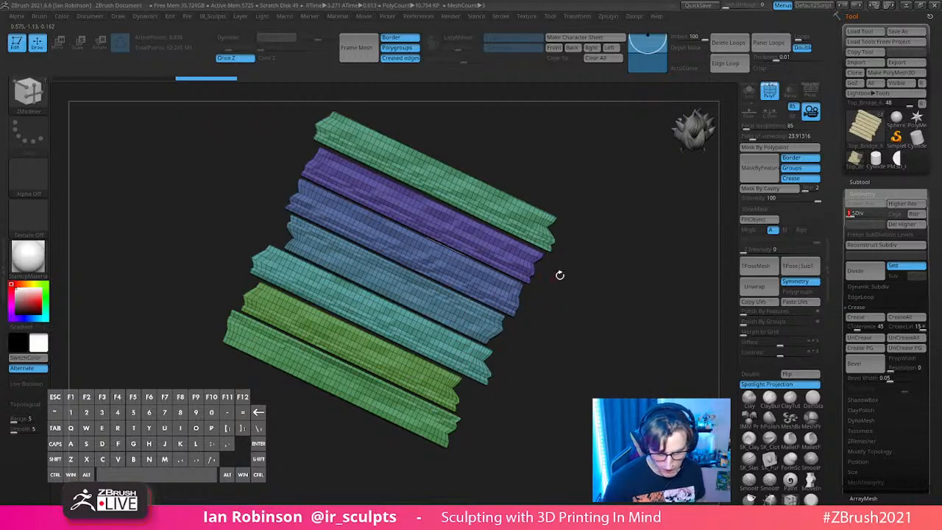
pyautogui.keyDown('ctrl'); pyautogui.keyDown('shift'); pyautogui.click(420, 258); pyautogui.keyUp('shift'); pyautogui.keyUp('ctrl')
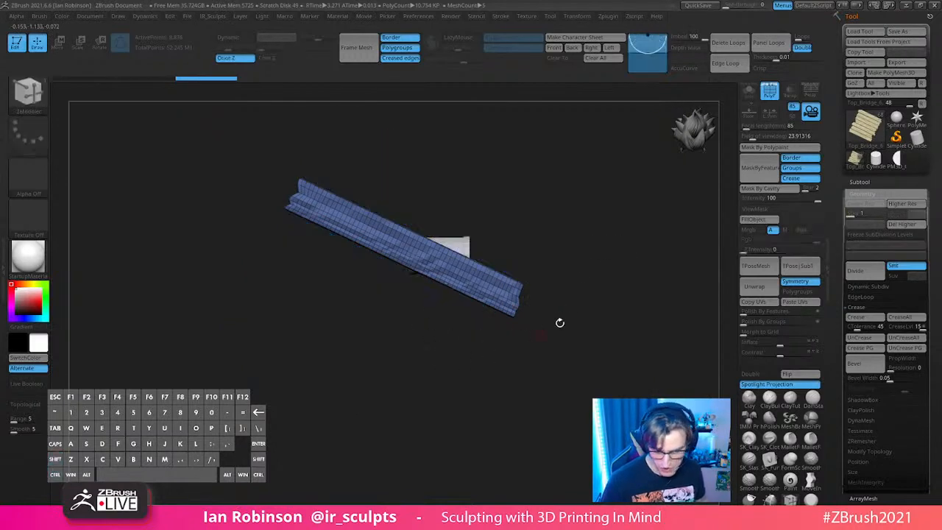
pyautogui.keyDown('shift'); pyautogui.moveTo(566, 279); pyautogui.dragTo(583, 300); pyautogui.keyUp('shift')
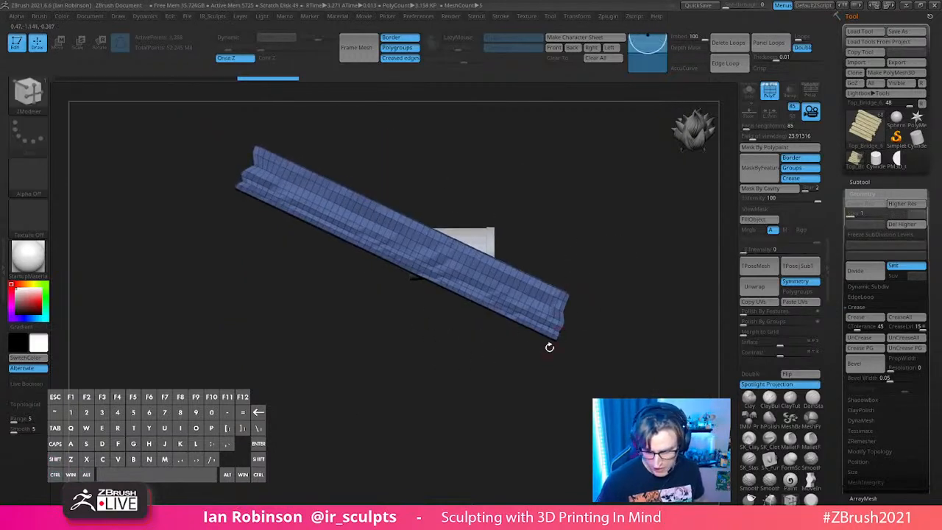
pyautogui.keyDown('ctrl'); pyautogui.keyDown('shift'); pyautogui.click(617, 332); pyautogui.keyUp('shift'); pyautogui.keyUp('ctrl')
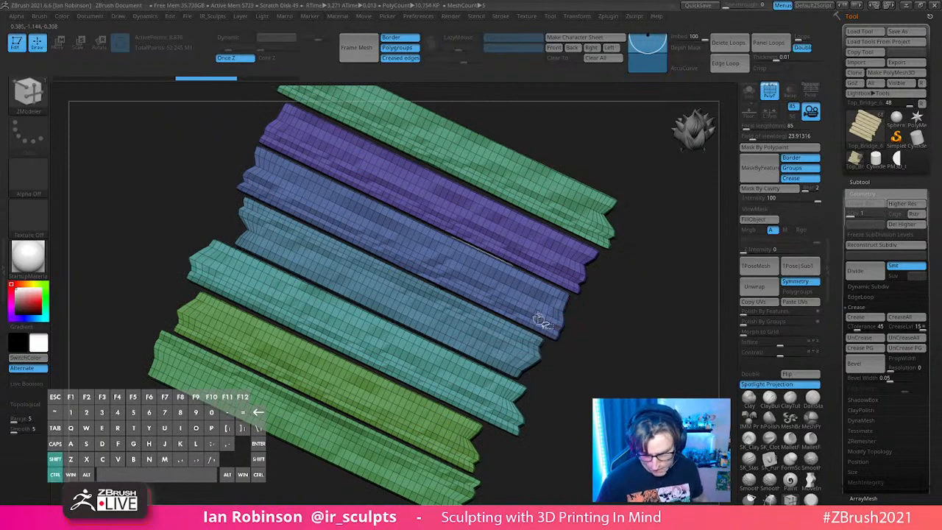
pyautogui.keyDown('ctrl'); pyautogui.keyDown('shift'); pyautogui.click(553, 332); pyautogui.keyUp('shift'); pyautogui.keyUp('ctrl')
pyautogui.press('1')
pyautogui.moveTo(613, 308); pyautogui.dragTo(585, 332)
pyautogui.click(643, 244)
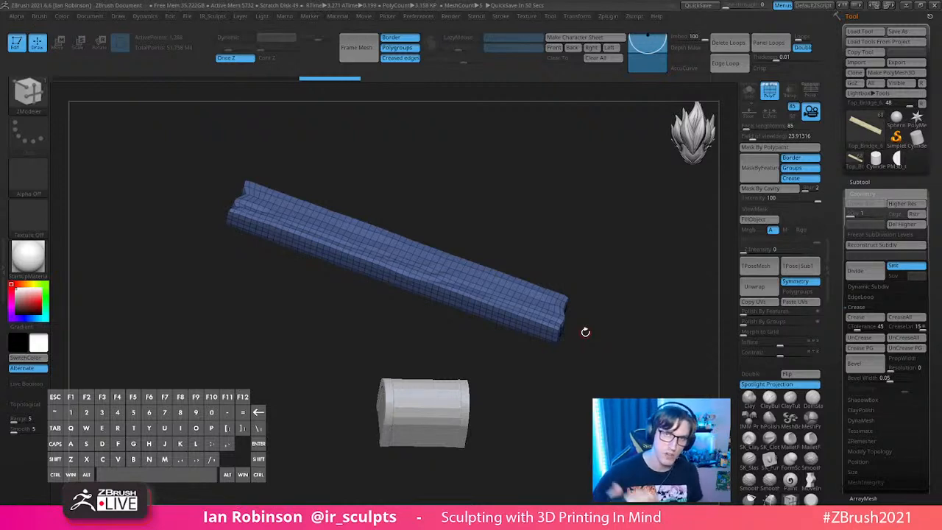
# Step: Raise the remaining plank to subdivision level 4, hide its polyframe, and examine its wood grain from several angles
pyautogui.press('d')
pyautogui.press('d')
pyautogui.press('d')
pyautogui.moveTo(585, 332); pyautogui.dragTo(615, 291)
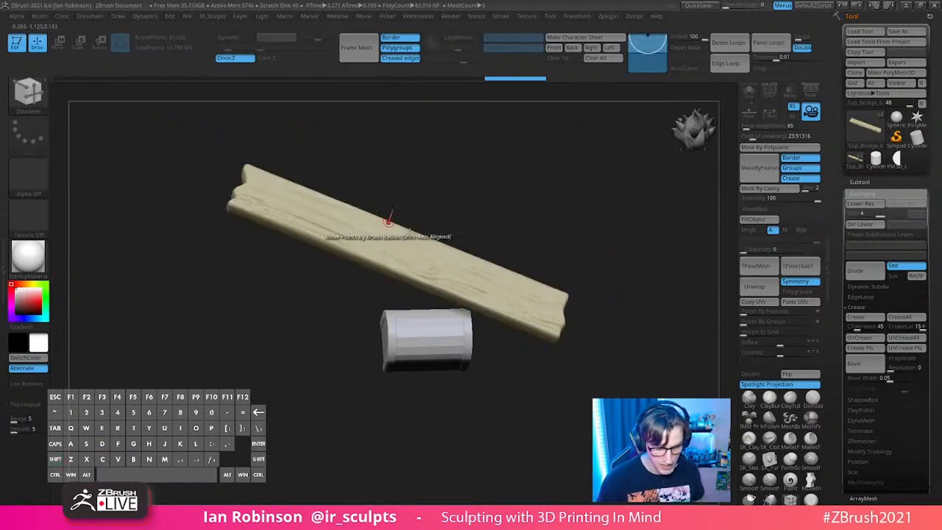
pyautogui.moveTo(473, 223); pyautogui.dragTo(479, 319)
pyautogui.moveTo(547, 265); pyautogui.dragTo(610, 229)
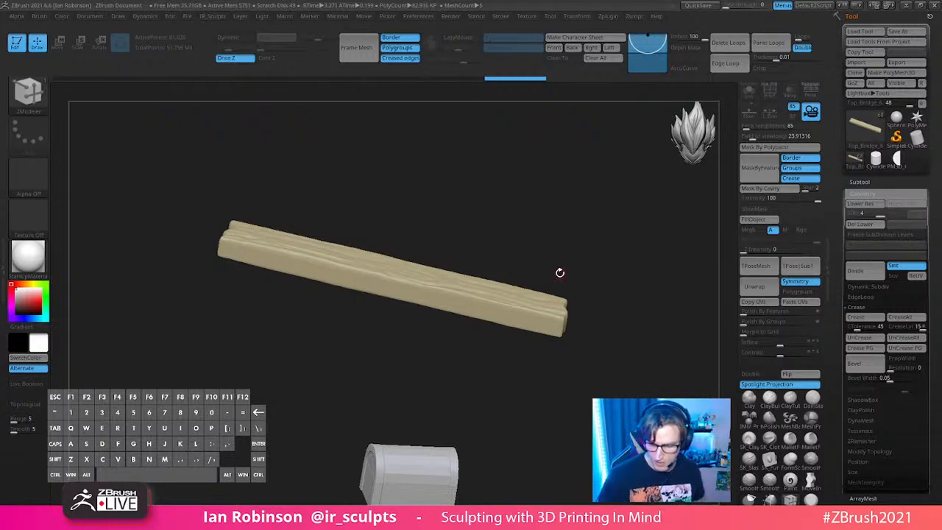
pyautogui.moveTo(646, 296); pyautogui.dragTo(638, 307)
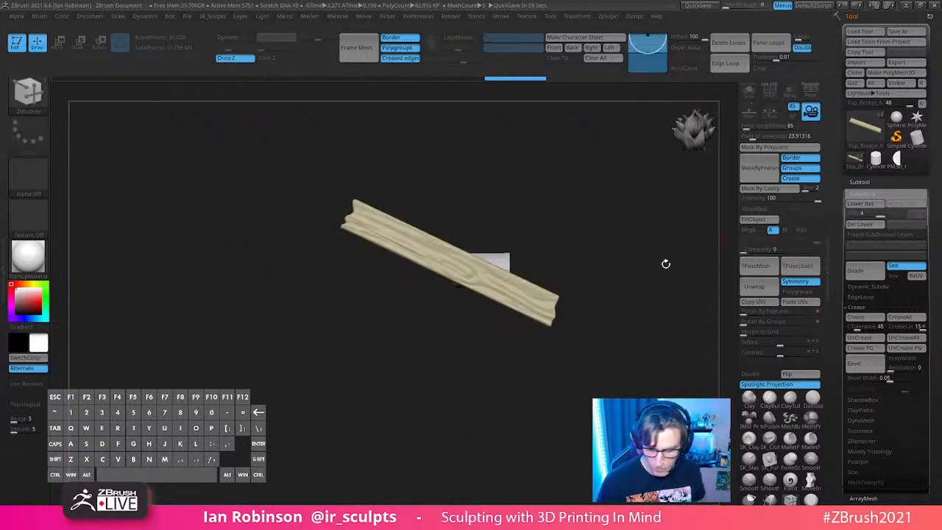
# Step: Center the Move gizmo on the plank and straighten the diagonal plank so it runs parallel to the chest's length
pyautogui.press('w')
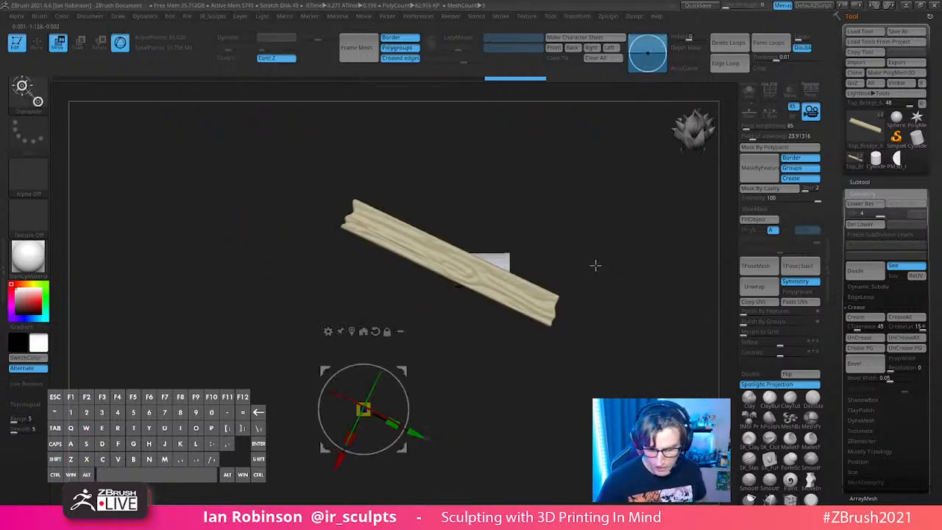
pyautogui.keyDown('alt'); pyautogui.click(367, 329); pyautogui.keyUp('alt')
pyautogui.keyDown('alt'); pyautogui.keyDown('shift'); pyautogui.moveTo(476, 226); pyautogui.dragTo(498, 237); pyautogui.keyUp('shift'); pyautogui.keyUp('alt')
pyautogui.click(462, 185)
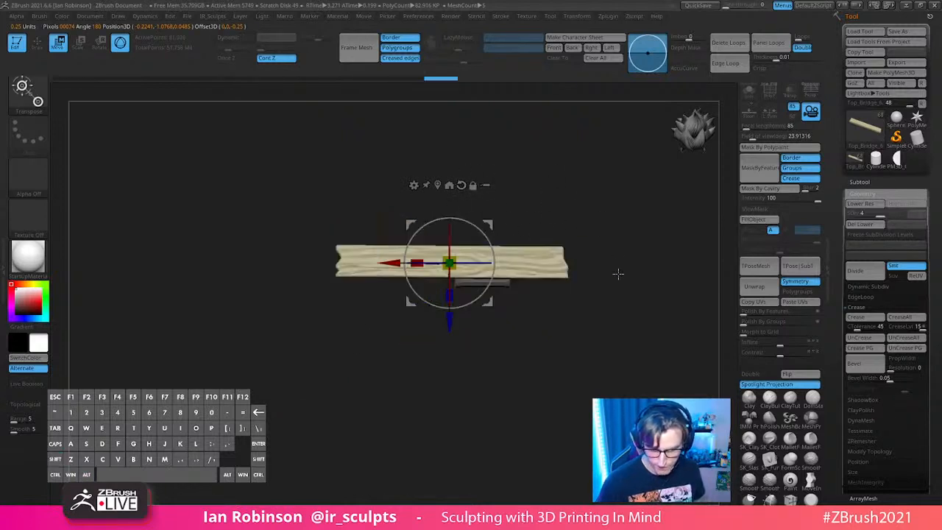
# Step: Move the plank so it sits centered above the chest lid
pyautogui.keyDown('shift'); pyautogui.moveTo(618, 263); pyautogui.dragTo(628, 200); pyautogui.keyUp('shift')
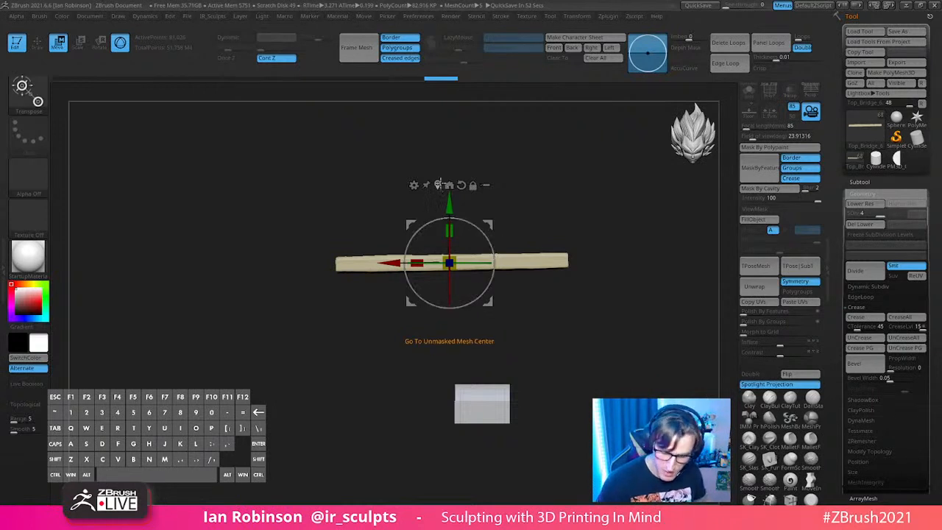
pyautogui.moveTo(417, 300); pyautogui.dragTo(579, 225)
pyautogui.moveTo(586, 335); pyautogui.dragTo(612, 302)
pyautogui.moveTo(461, 231); pyautogui.dragTo(440, 263)
pyautogui.keyDown('shift'); pyautogui.moveTo(589, 272); pyautogui.dragTo(619, 287); pyautogui.keyUp('shift')
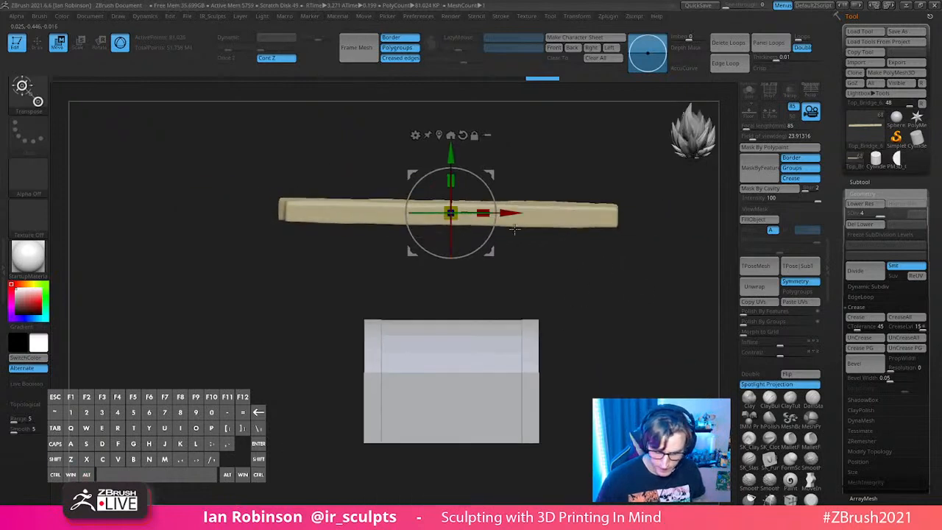
# Step: Level the plank above the chest in the front and side views, undoing the excess rotation and resetting the gizmo orientation
pyautogui.moveTo(482, 181); pyautogui.dragTo(480, 179)
pyautogui.moveTo(495, 220); pyautogui.dragTo(495, 224)
pyautogui.keyDown('shift'); pyautogui.moveTo(549, 274); pyautogui.dragTo(625, 299); pyautogui.keyUp('shift')
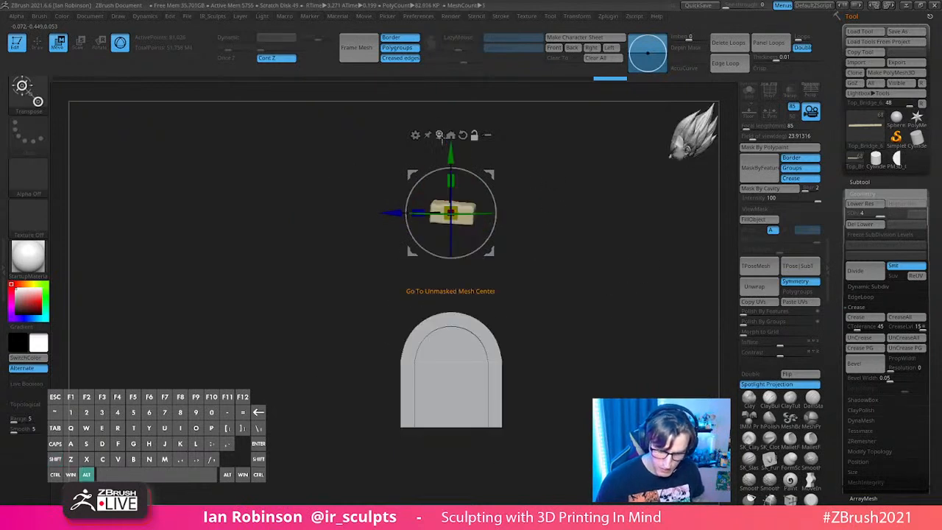
pyautogui.moveTo(479, 183); pyautogui.dragTo(484, 184)
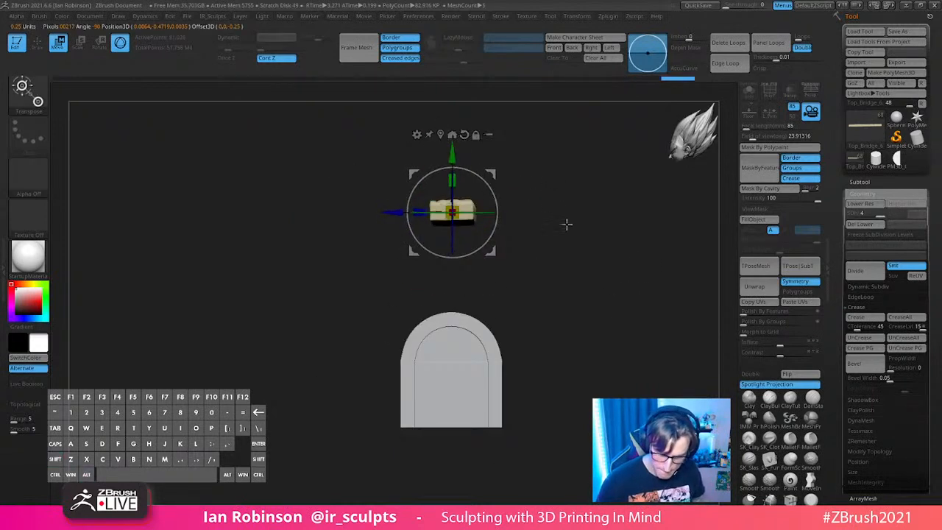
pyautogui.hotkey('ctrl', 'z')
pyautogui.hotkey('ctrl', 'z')
pyautogui.hotkey('ctrl', 'z')
pyautogui.hotkey('ctrl', 'z')
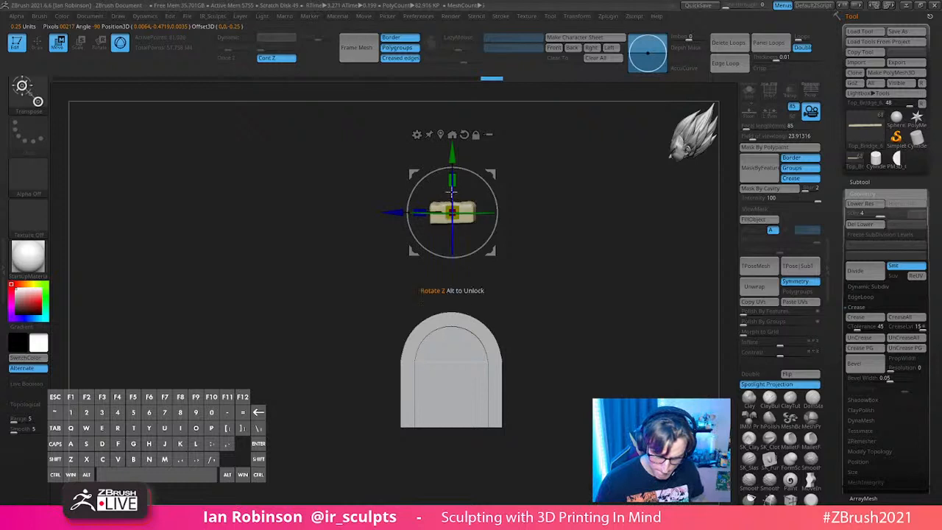
pyautogui.keyDown('alt'); pyautogui.click(463, 138); pyautogui.keyUp('alt')
pyautogui.keyDown('shift'); pyautogui.moveTo(548, 184); pyautogui.dragTo(625, 219); pyautogui.keyUp('shift')
# Step: Set the plank to subdivision level 2 and delete its higher and lower subdivision levels
pyautogui.press('q')
pyautogui.keyDown('alt'); pyautogui.moveTo(581, 250); pyautogui.dragTo(597, 376); pyautogui.keyUp('alt')
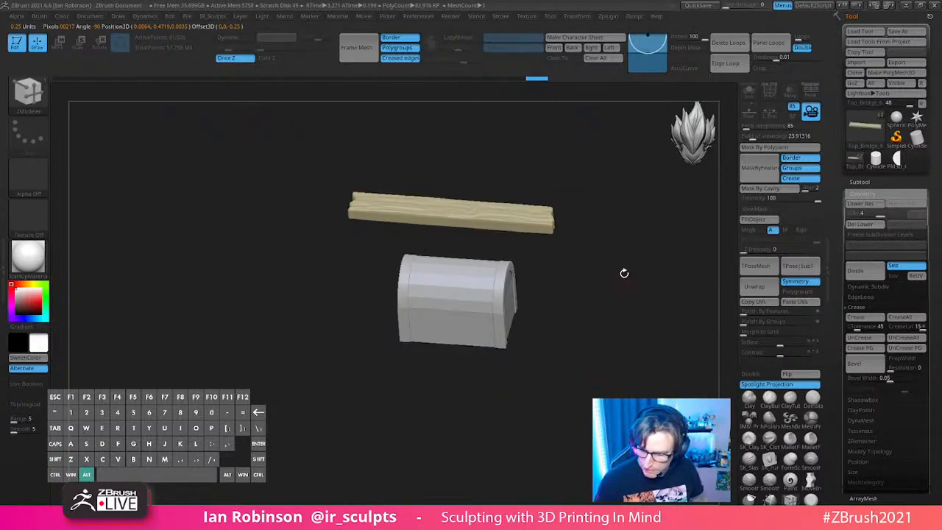
pyautogui.keyDown('alt'); pyautogui.moveTo(624, 283); pyautogui.dragTo(625, 298); pyautogui.keyUp('alt')
pyautogui.click(860, 215)
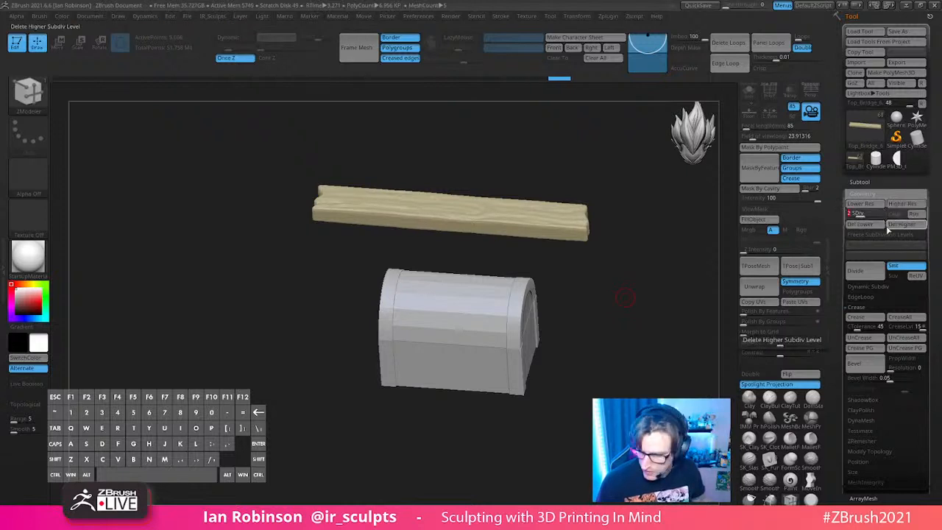
pyautogui.click(905, 224)
pyautogui.keyDown('alt'); pyautogui.moveTo(645, 295); pyautogui.dragTo(654, 288); pyautogui.keyUp('alt')
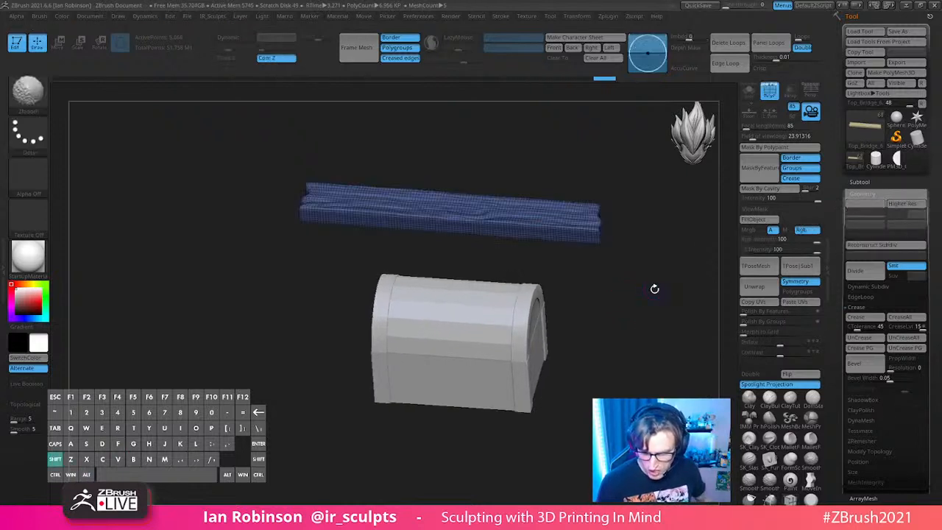
pyautogui.moveTo(621, 341); pyautogui.dragTo(627, 349)
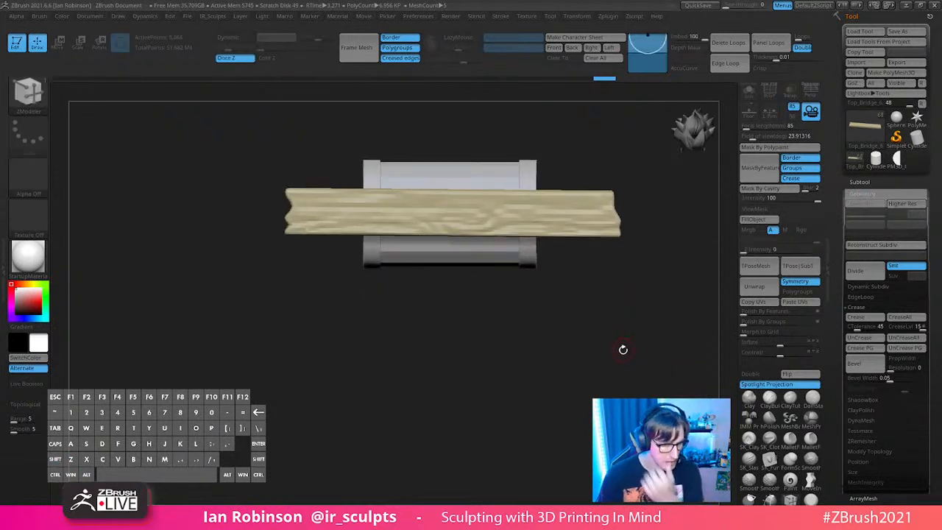
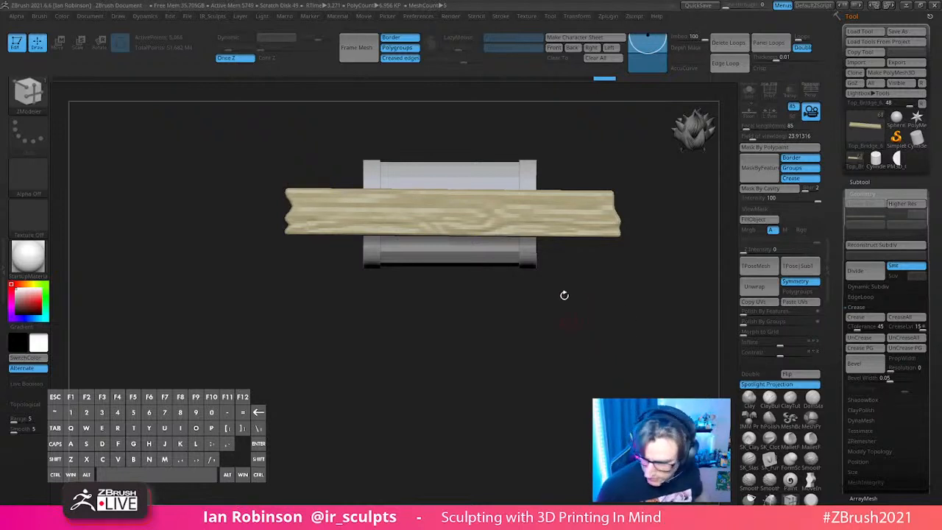
# Step: Dock the Brush palette in the left tray beside the canvas
pyautogui.keyDown('alt'); pyautogui.moveTo(656, 277); pyautogui.dragTo(549, 330); pyautogui.keyUp('alt')
pyautogui.click(861, 182)
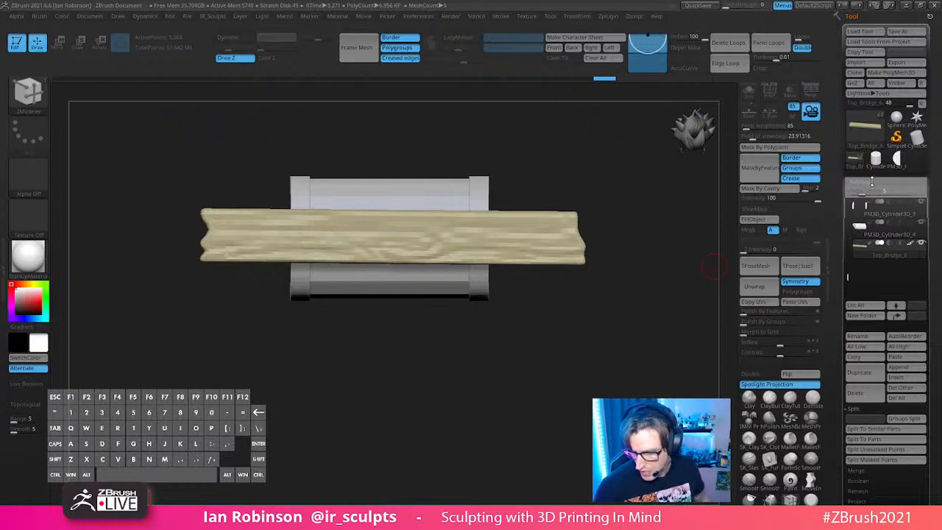
pyautogui.click(873, 182)
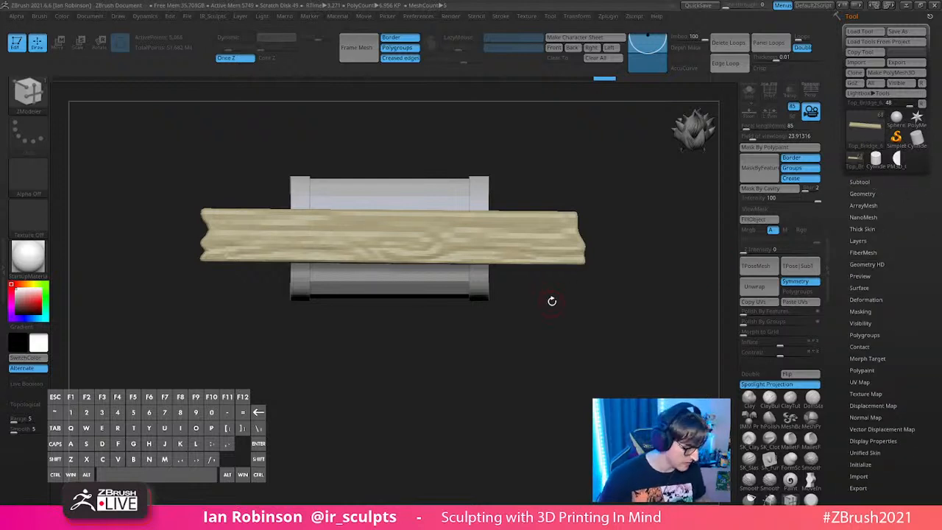
pyautogui.press('b')
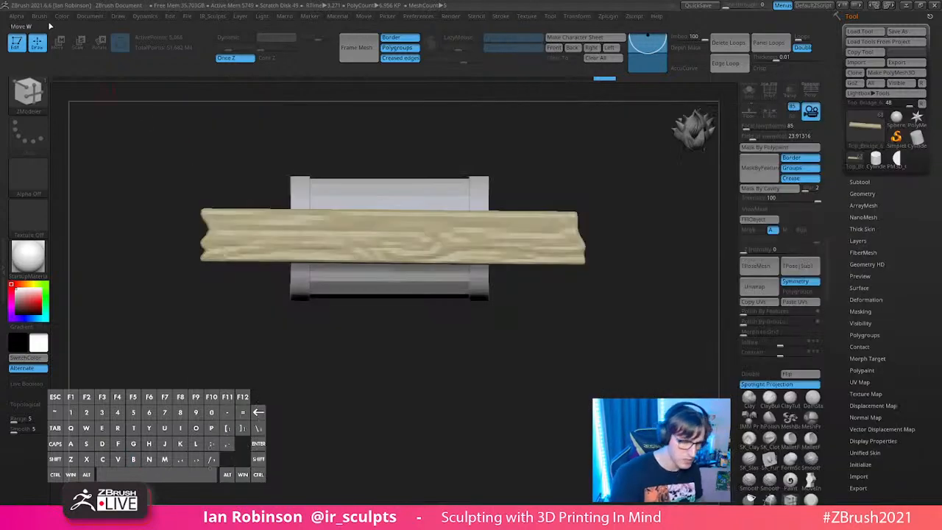
pyautogui.click(39, 15)
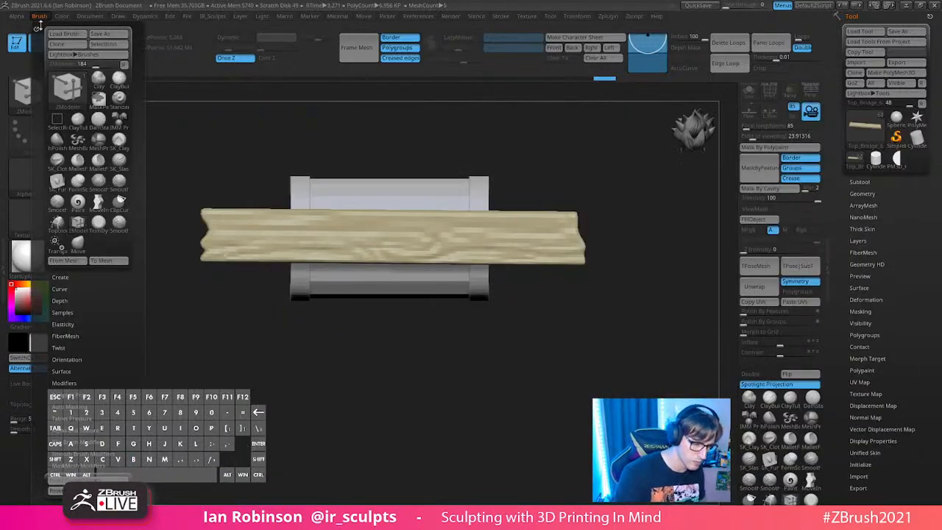
pyautogui.click(4, 266)
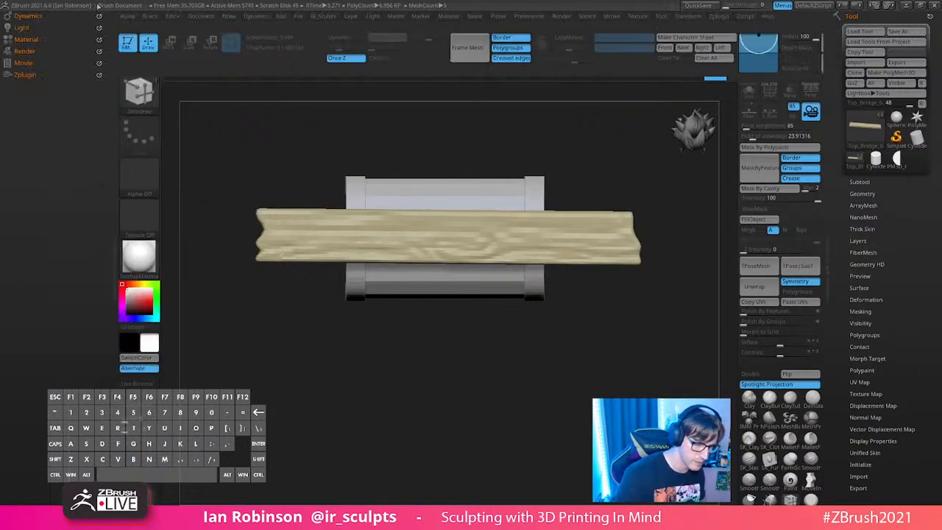
pyautogui.click(148, 17)
pyautogui.moveTo(144, 25); pyautogui.dragTo(70, 384)
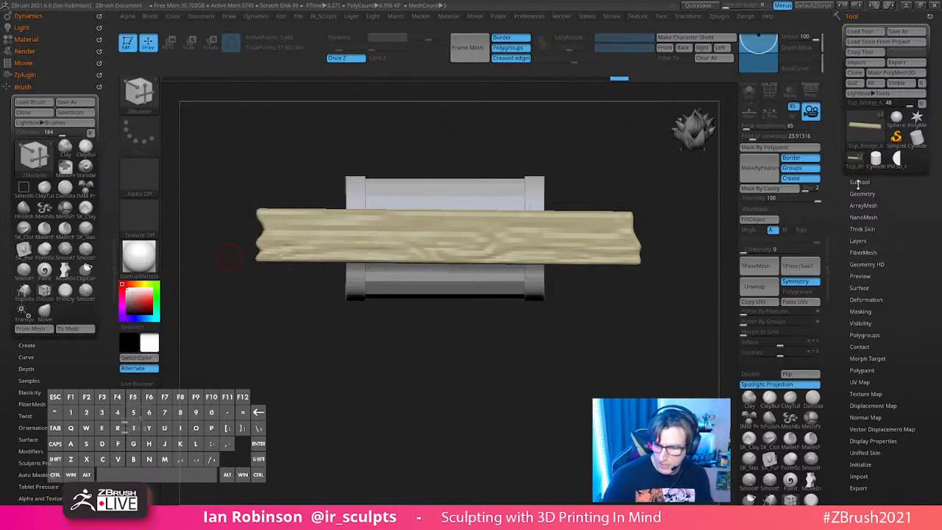
# Step: Paste a copy of the plank into the PM3D_Cylinder3D_2 tool and delete the cylinder subtool so only the plank remains
pyautogui.click(859, 181)
pyautogui.click(896, 162)
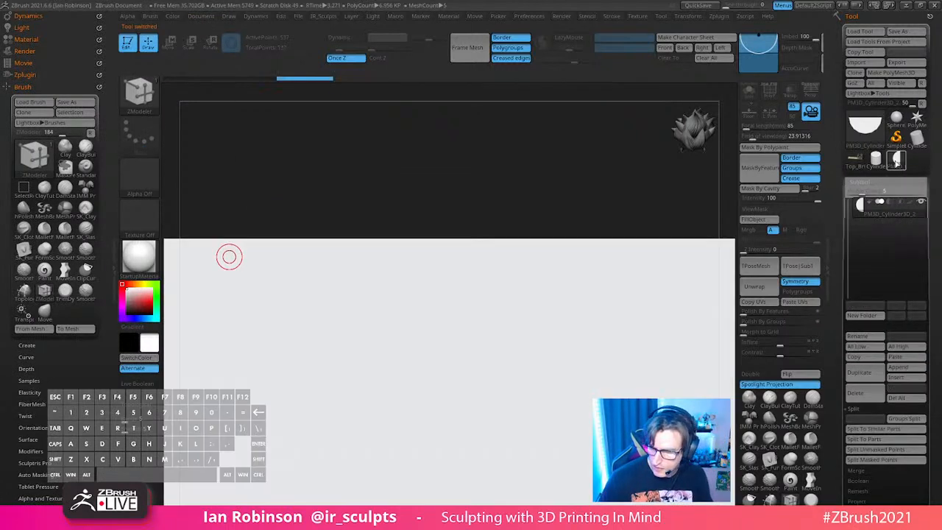
pyautogui.click(903, 359)
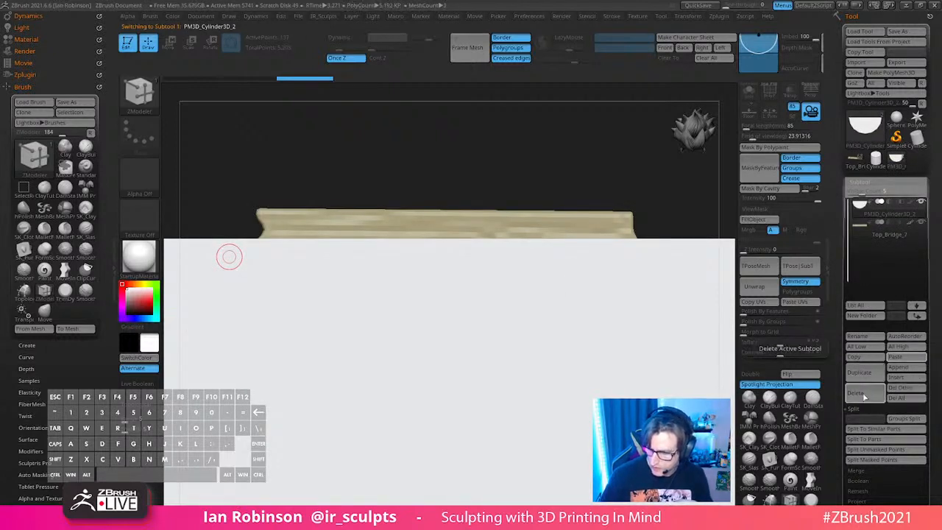
pyautogui.click(899, 389)
pyautogui.click(772, 415)
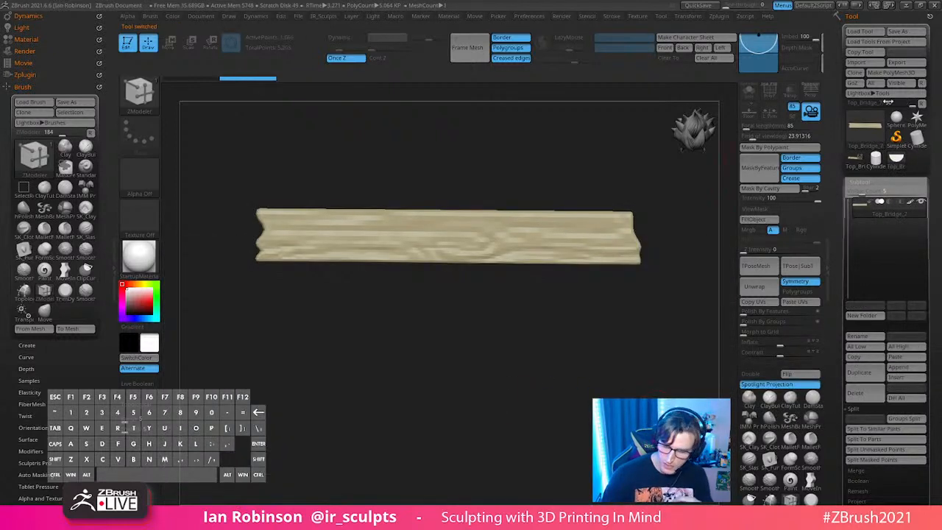
# Step: Create a new InsertMesh brush from the plank instead of appending it to the current brush
pyautogui.click(74, 345)
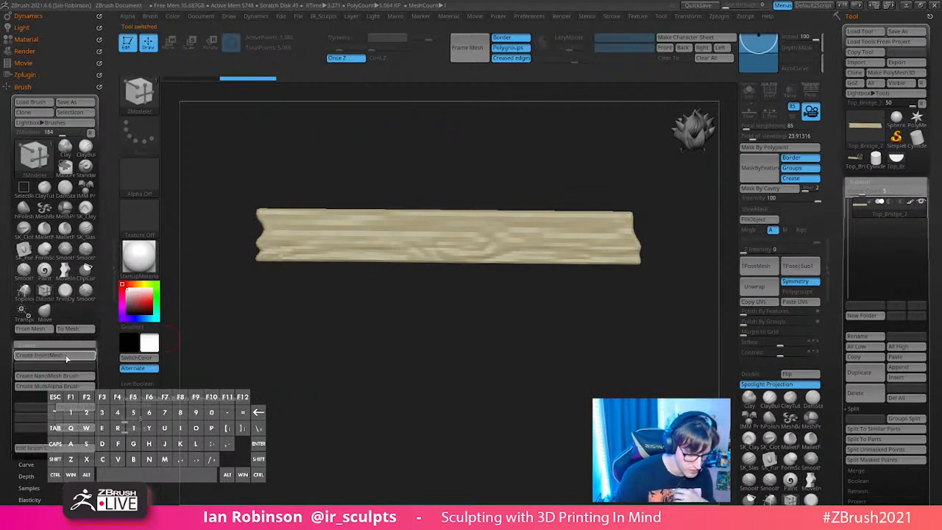
pyautogui.click(66, 356)
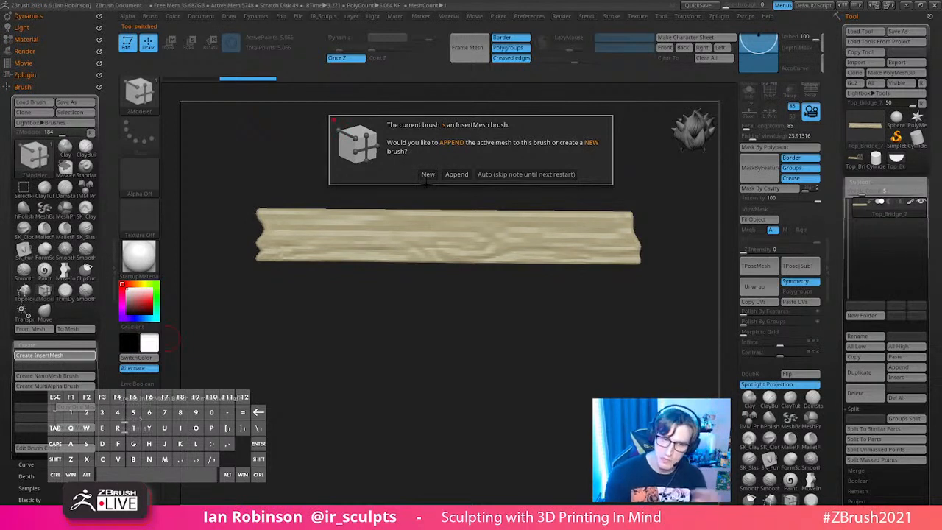
pyautogui.click(427, 174)
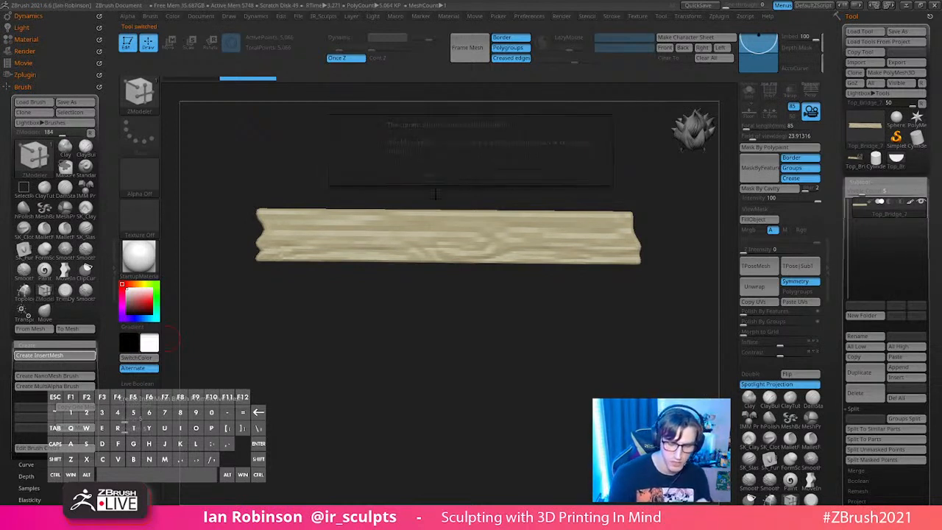
# Step: Create a NanoMesh brush from the plank
pyautogui.moveTo(460, 240)
pyautogui.mouseDown()
pyautogui.moveTo(461, 337)
pyautogui.moveTo(451, 366)
pyautogui.moveTo(505, 366)
pyautogui.moveTo(412, 354)
pyautogui.moveTo(486, 402)
pyautogui.moveTo(443, 469)
pyautogui.mouseUp()
pyautogui.hotkey('ctrl', 'z')
pyautogui.hotkey('ctrl', 'z')
pyautogui.hotkey('ctrl', 'z')
pyautogui.hotkey('ctrl', 'z')
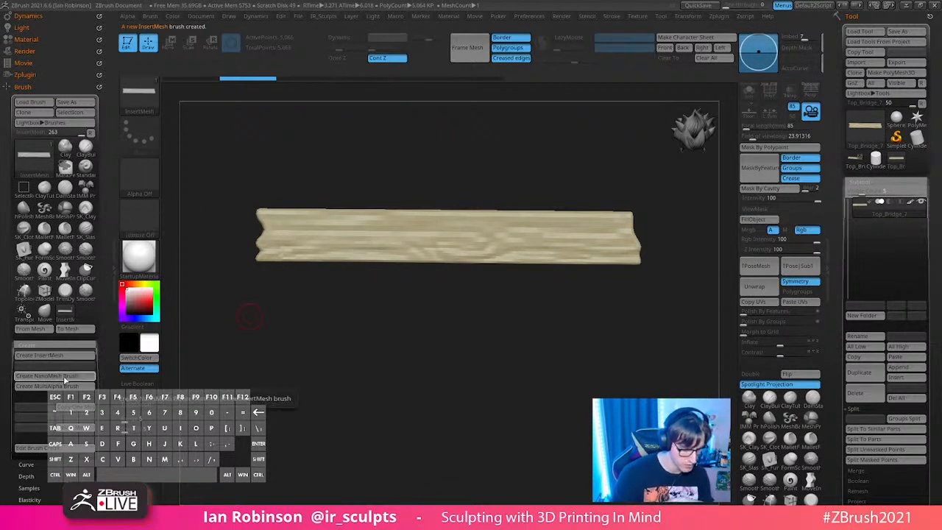
pyautogui.click(65, 376)
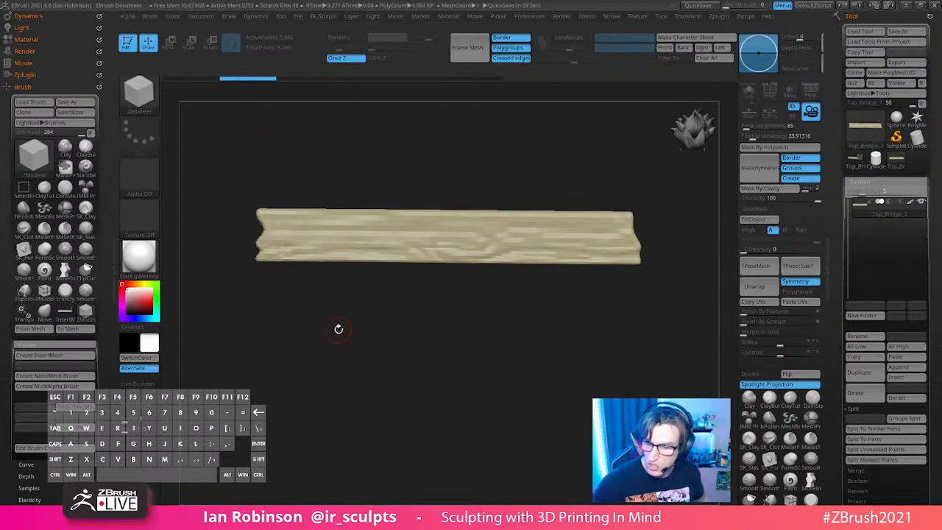
# Step: Return to the chest tool and delete its loose plank subtool
pyautogui.click(857, 162)
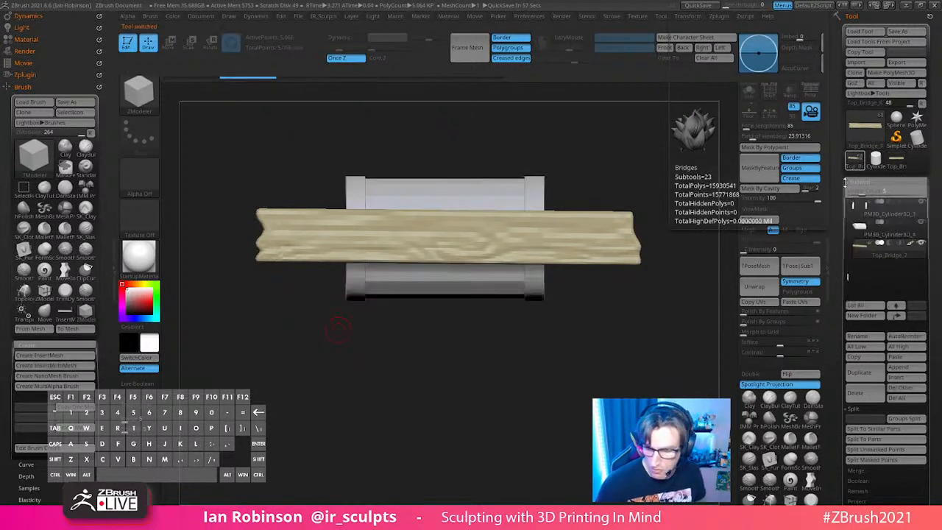
pyautogui.moveTo(564, 330); pyautogui.dragTo(588, 321)
pyautogui.click(870, 401)
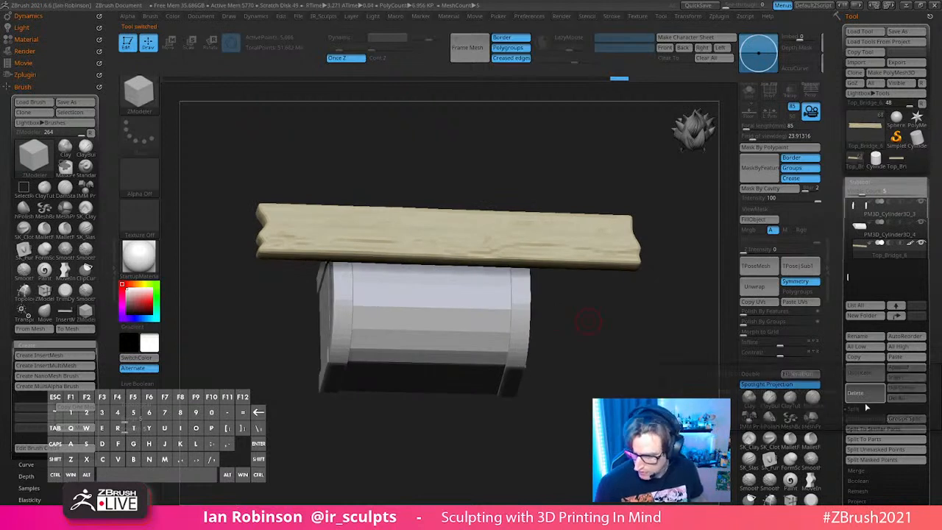
pyautogui.click(707, 418)
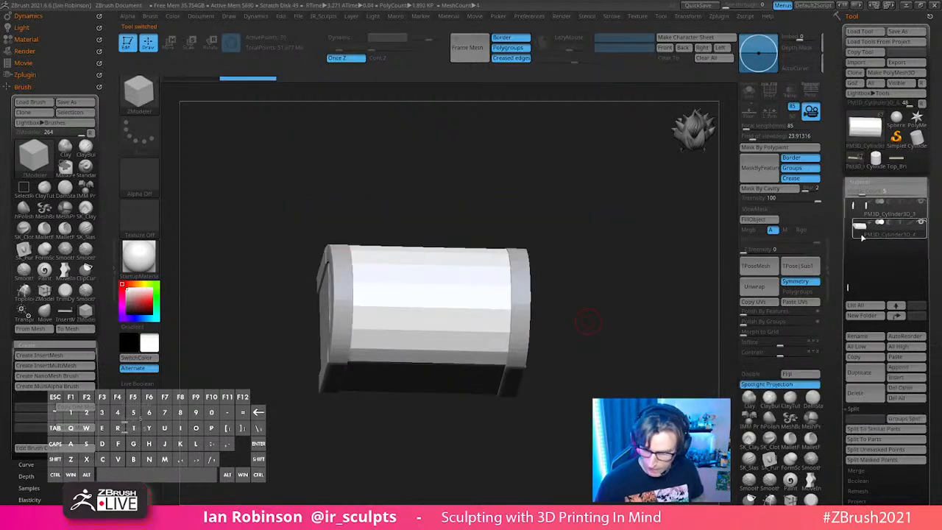
# Step: Isolate the rounded lid in Solo mode and display its polygroups with PolyFrame
pyautogui.click(749, 90)
pyautogui.hotkey('shift', 'f')
pyautogui.hotkey('shift', 'f')
pyautogui.hotkey('shift', 'f')
pyautogui.keyDown('alt'); pyautogui.moveTo(637, 253); pyautogui.dragTo(636, 227); pyautogui.keyUp('alt')
pyautogui.moveTo(636, 228); pyautogui.dragTo(589, 284)
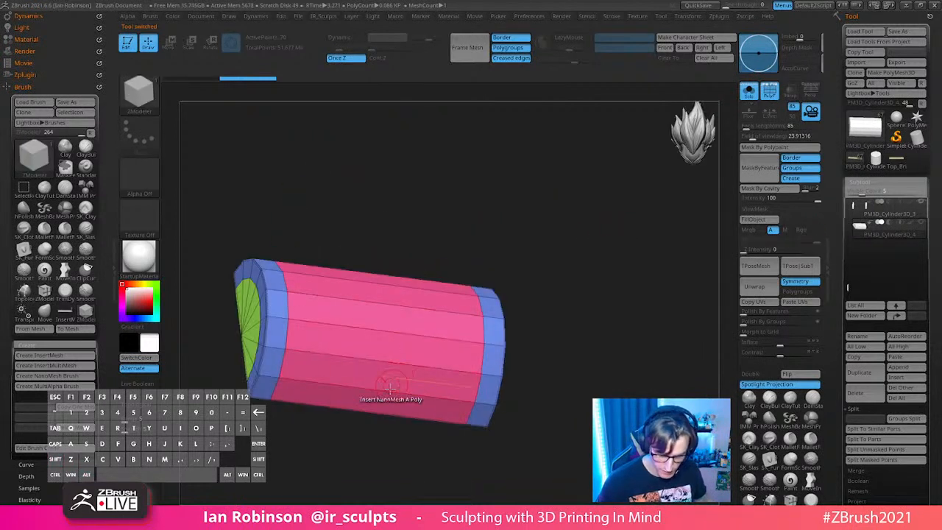
# Step: Try inserting the NanoMesh plank on a single polygon of the lid
pyautogui.press('space')
pyautogui.moveTo(635, 225)
pyautogui.keyDown('alt'); pyautogui.mouseDown()
pyautogui.moveTo(646, 187)
pyautogui.moveTo(646, 225)
pyautogui.mouseUp(); pyautogui.keyUp('alt')
pyautogui.moveTo(445, 423)
pyautogui.mouseDown()
pyautogui.moveTo(423, 443)
pyautogui.moveTo(461, 385)
pyautogui.moveTo(479, 318)
pyautogui.mouseUp()
pyautogui.moveTo(530, 273)
pyautogui.mouseDown()
pyautogui.moveTo(551, 344)
pyautogui.moveTo(621, 275)
pyautogui.moveTo(589, 216)
pyautogui.mouseUp()
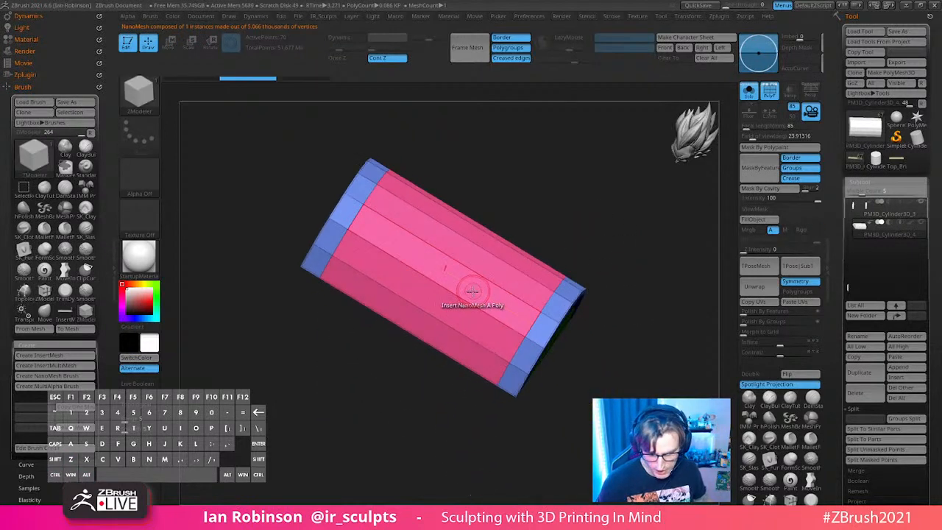
# Step: Insert NanoMesh planks across the lid's middle polygroup with the ZModeler target set to Polygroup All
pyautogui.press('space')
pyautogui.click(578, 286)
pyautogui.keyDown('shift'); pyautogui.moveTo(643, 270); pyautogui.dragTo(654, 279); pyautogui.keyUp('shift')
pyautogui.moveTo(416, 301); pyautogui.dragTo(413, 504)
pyautogui.moveTo(629, 283); pyautogui.dragTo(601, 308)
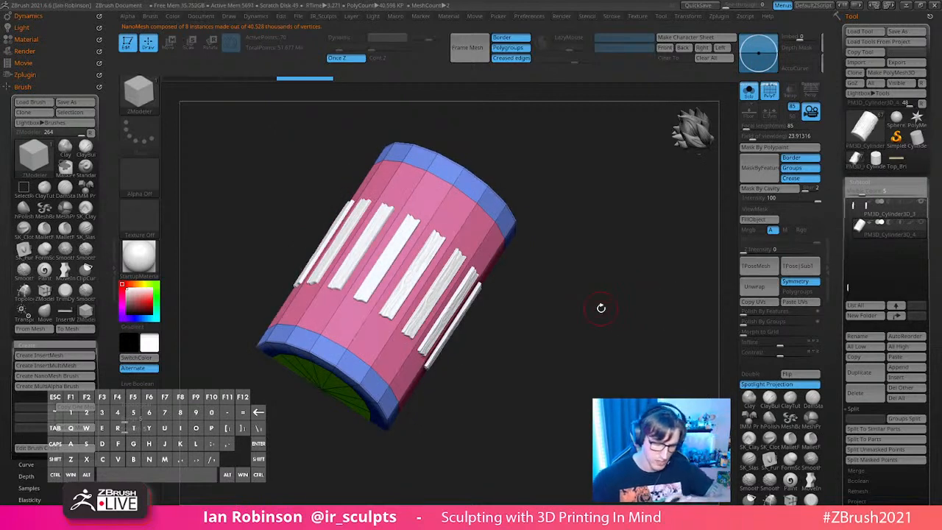
# Step: Open the lid's NanoMesh properties and start Edit Mesh on the source plank
pyautogui.press('w')
pyautogui.moveTo(613, 232); pyautogui.dragTo(539, 268)
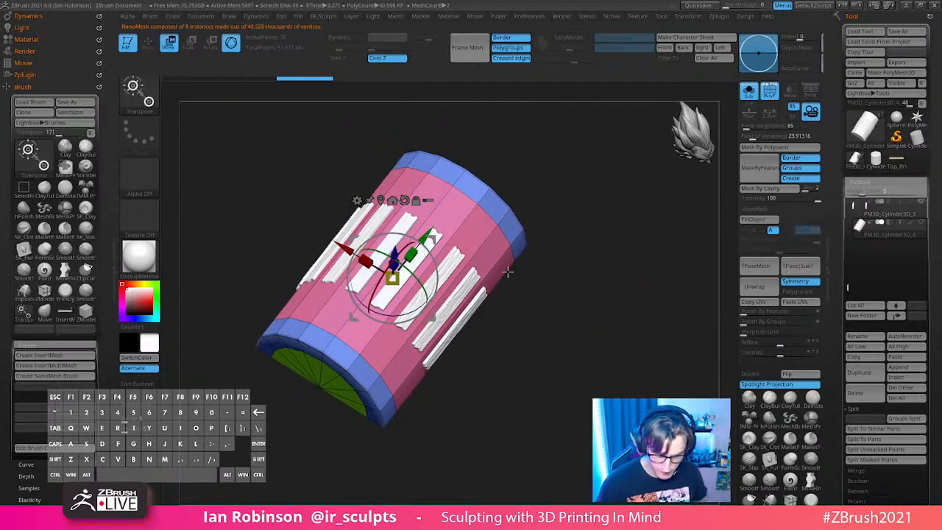
pyautogui.press('q')
pyautogui.moveTo(685, 288); pyautogui.dragTo(665, 286)
pyautogui.click(869, 182)
pyautogui.click(873, 217)
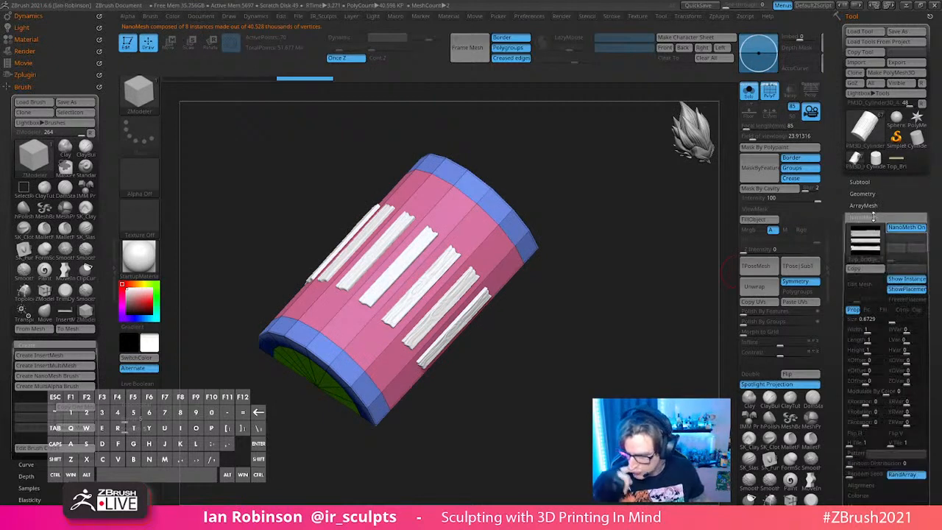
pyautogui.click(861, 288)
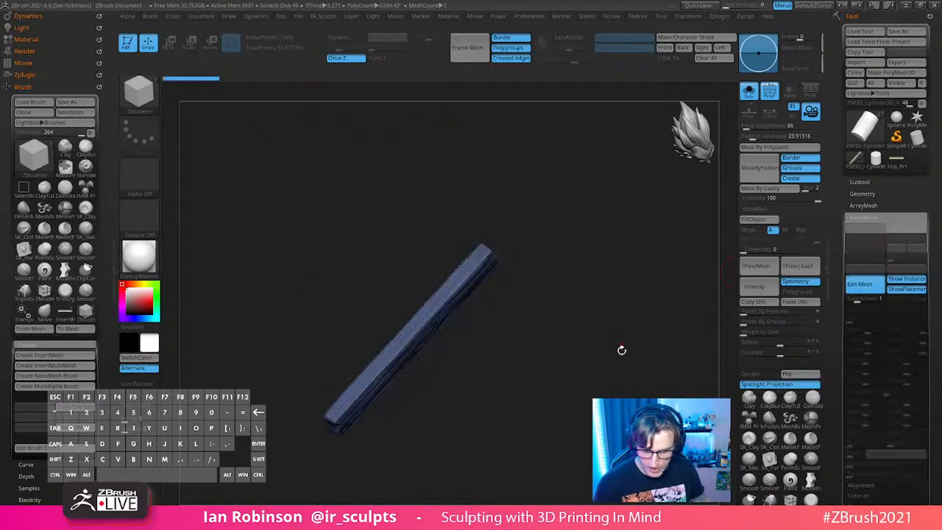
# Step: Hide the left tray, set Split Screen to 2 and turn off Solo to show the plank with the whole chest
pyautogui.moveTo(620, 345); pyautogui.dragTo(591, 313)
pyautogui.moveTo(625, 374)
pyautogui.keyDown('alt'); pyautogui.mouseDown()
pyautogui.moveTo(623, 349)
pyautogui.moveTo(674, 334)
pyautogui.mouseUp(); pyautogui.keyUp('alt')
pyautogui.click(113, 247)
pyautogui.click(867, 301)
pyautogui.keyDown('alt'); pyautogui.moveTo(582, 366); pyautogui.dragTo(627, 270); pyautogui.keyUp('alt')
pyautogui.click(751, 92)
pyautogui.hotkey('shift', 'f')
pyautogui.hotkey('shift', 'f')
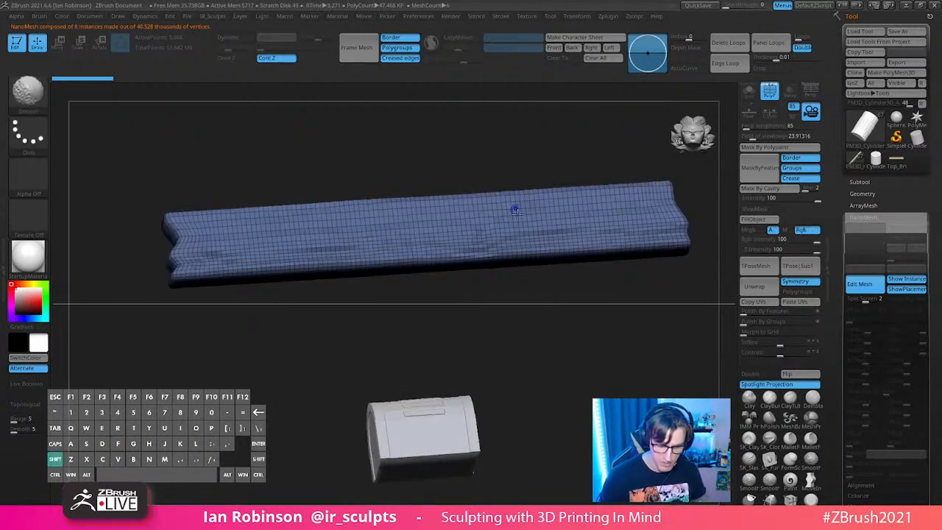
# Step: Try pulling the source plank's upper edge outward with the Move brush
pyautogui.press('s')
pyautogui.moveTo(525, 233); pyautogui.dragTo(535, 233)
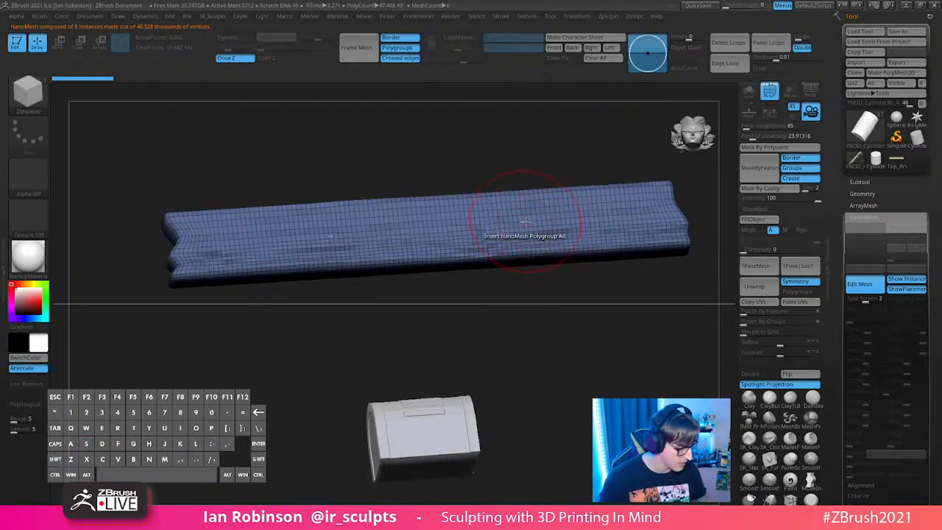
pyautogui.press('b')
pyautogui.press('m')
pyautogui.press('v')
pyautogui.moveTo(567, 204); pyautogui.dragTo(572, 122)
pyautogui.moveTo(533, 371)
pyautogui.keyDown('alt'); pyautogui.mouseDown()
pyautogui.moveTo(537, 403)
pyautogui.moveTo(503, 395)
pyautogui.mouseUp(); pyautogui.keyUp('alt')
pyautogui.hotkey('ctrl', 'z')
# Step: Scale the source plank with the gizmo until its instances cover the lid, and exit Edit Mesh
pyautogui.moveTo(537, 356); pyautogui.dragTo(563, 296)
pyautogui.press('w')
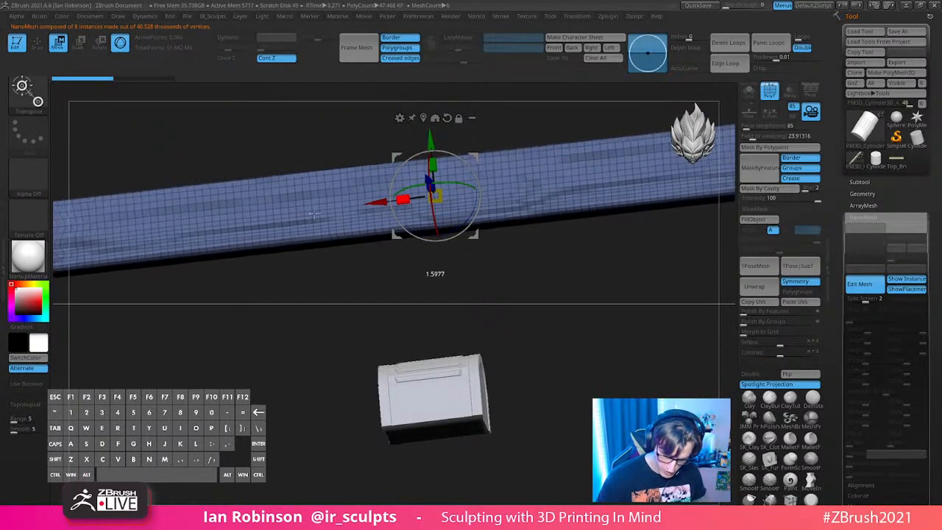
pyautogui.moveTo(272, 222); pyautogui.dragTo(269, 221)
pyautogui.moveTo(491, 279); pyautogui.dragTo(553, 297)
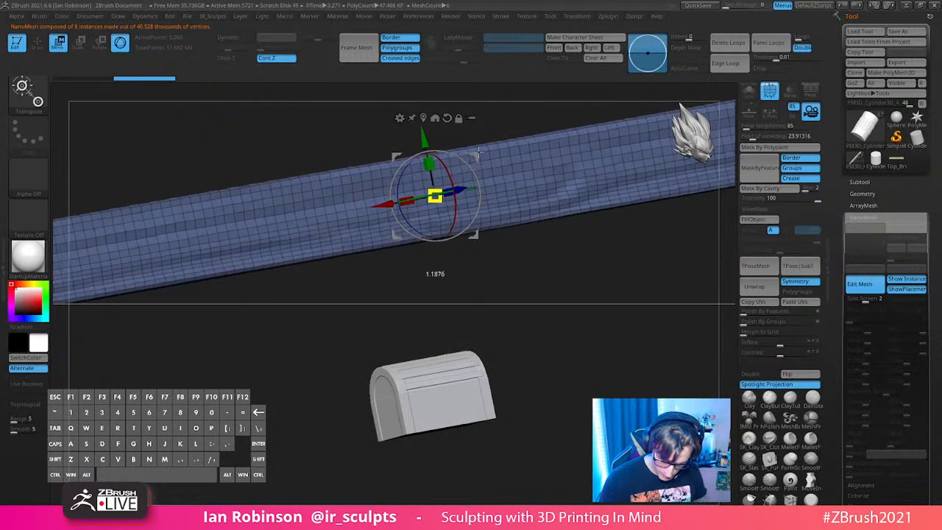
pyautogui.moveTo(490, 142); pyautogui.dragTo(670, 47)
pyautogui.moveTo(407, 200); pyautogui.dragTo(605, 156)
pyautogui.moveTo(556, 284)
pyautogui.mouseDown()
pyautogui.moveTo(568, 317)
pyautogui.moveTo(552, 329)
pyautogui.moveTo(558, 278)
pyautogui.moveTo(562, 296)
pyautogui.mouseUp()
pyautogui.moveTo(435, 195); pyautogui.dragTo(452, 181)
pyautogui.moveTo(590, 275); pyautogui.dragTo(604, 240)
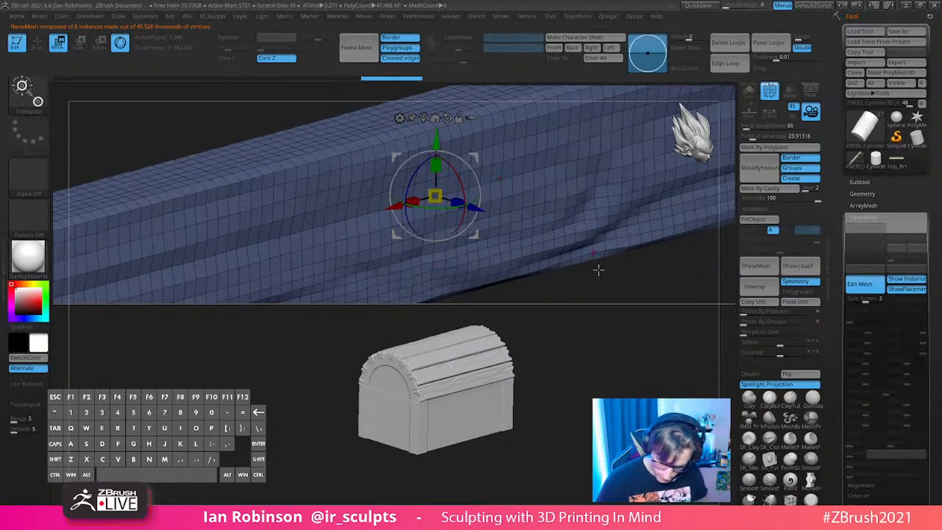
pyautogui.click(867, 285)
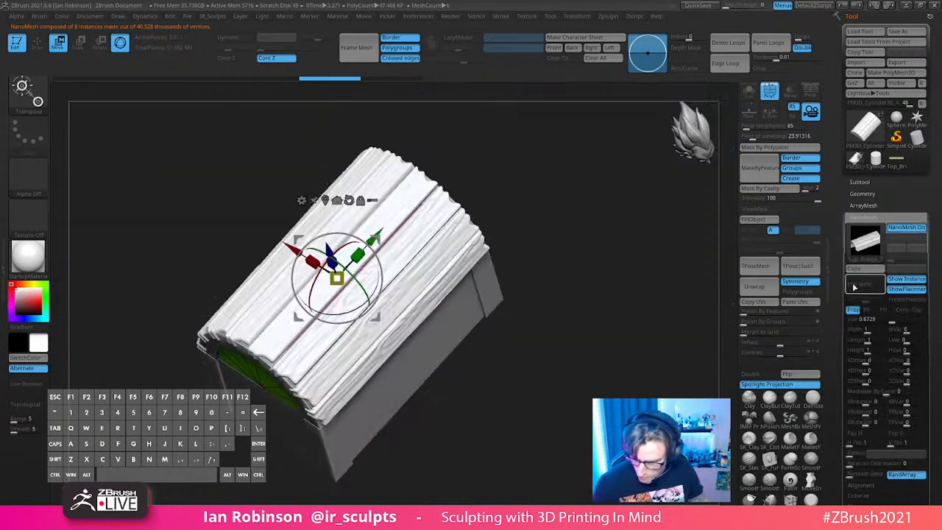
pyautogui.moveTo(610, 358)
pyautogui.mouseDown()
pyautogui.moveTo(605, 350)
pyautogui.moveTo(646, 355)
pyautogui.mouseUp()
pyautogui.press('q')
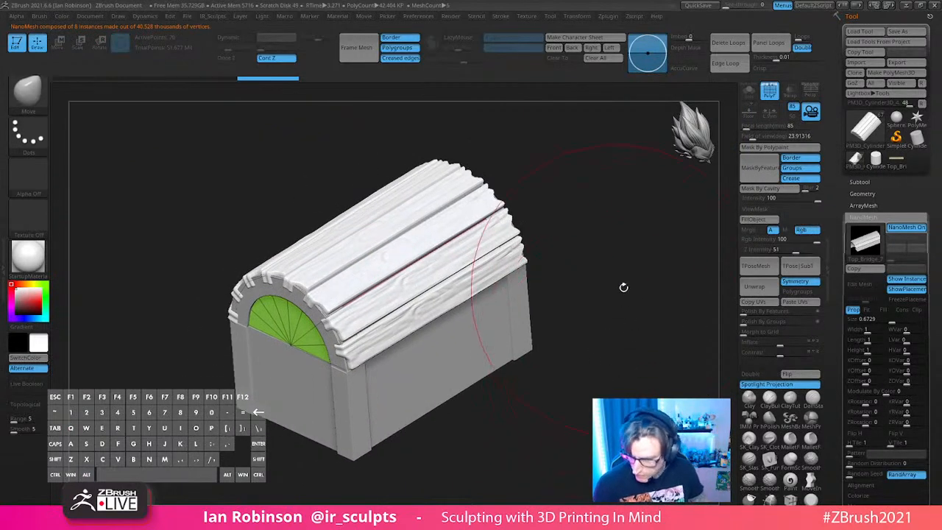
# Step: Set the NanoMesh Height to about 0.09423 and the Width to about 0.8943
pyautogui.press('s')
pyautogui.moveTo(621, 252)
pyautogui.keyDown('alt'); pyautogui.mouseDown()
pyautogui.moveTo(615, 334)
pyautogui.moveTo(483, 305)
pyautogui.mouseUp(); pyautogui.keyUp('alt')
pyautogui.press('s')
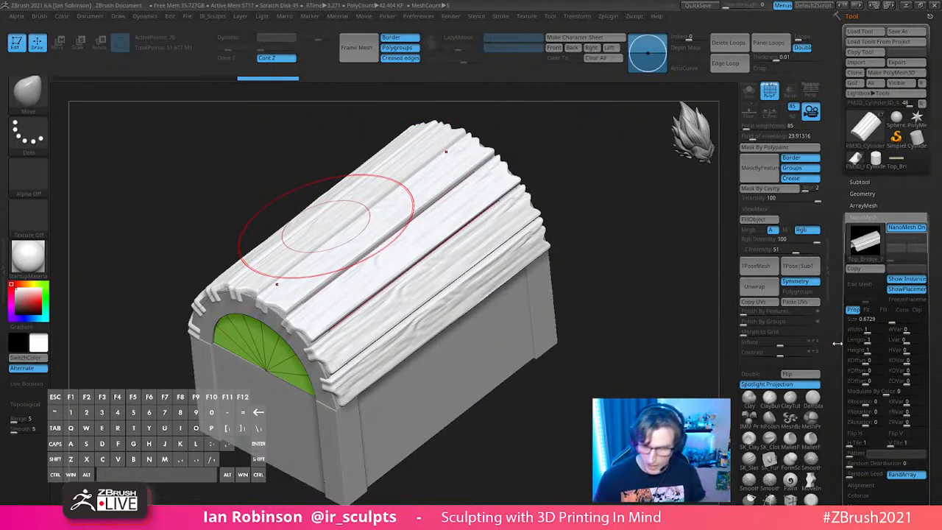
pyautogui.moveTo(652, 368); pyautogui.dragTo(639, 418)
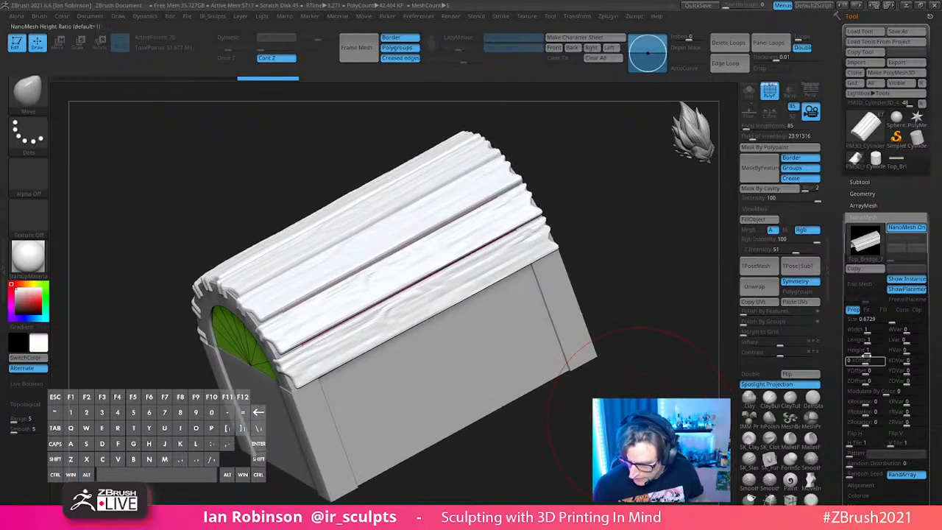
pyautogui.moveTo(868, 355); pyautogui.dragTo(867, 333)
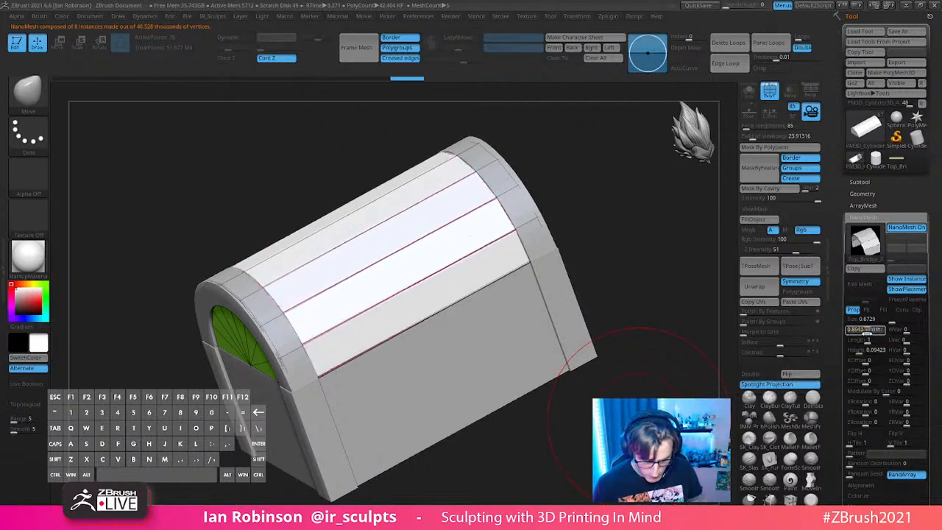
pyautogui.moveTo(641, 420); pyautogui.dragTo(736, 380)
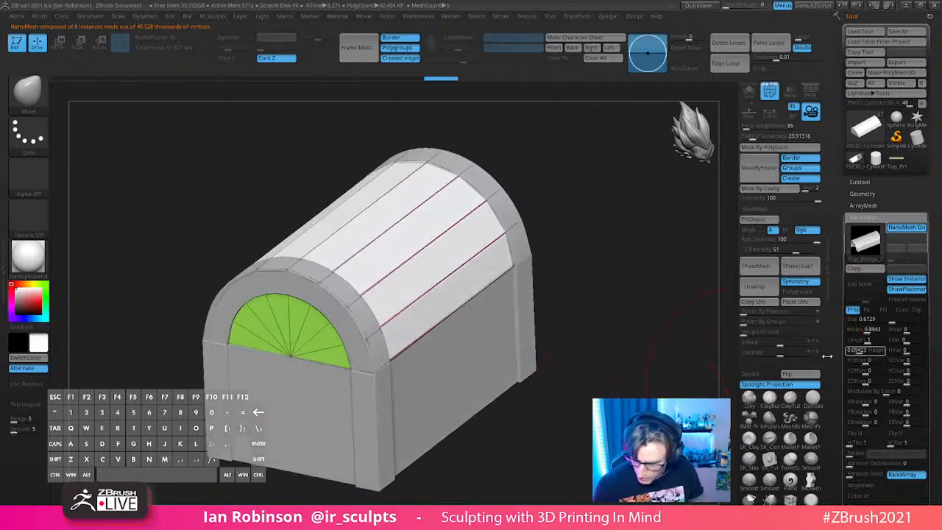
# Step: Turn off PolyFrame, raise the NanoMesh Height to about 0.63437 and set the X Offset to 0
pyautogui.hotkey('shift', 'f')
pyautogui.hotkey('shift', 'f')
pyautogui.moveTo(645, 359)
pyautogui.keyDown('alt'); pyautogui.mouseDown()
pyautogui.moveTo(655, 379)
pyautogui.moveTo(673, 381)
pyautogui.mouseUp(); pyautogui.keyUp('alt')
pyautogui.hotkey('shift', 'f')
pyautogui.press('s')
pyautogui.moveTo(870, 362); pyautogui.dragTo(864, 350)
pyautogui.click(870, 362)
pyautogui.write('0')
pyautogui.press('Return')
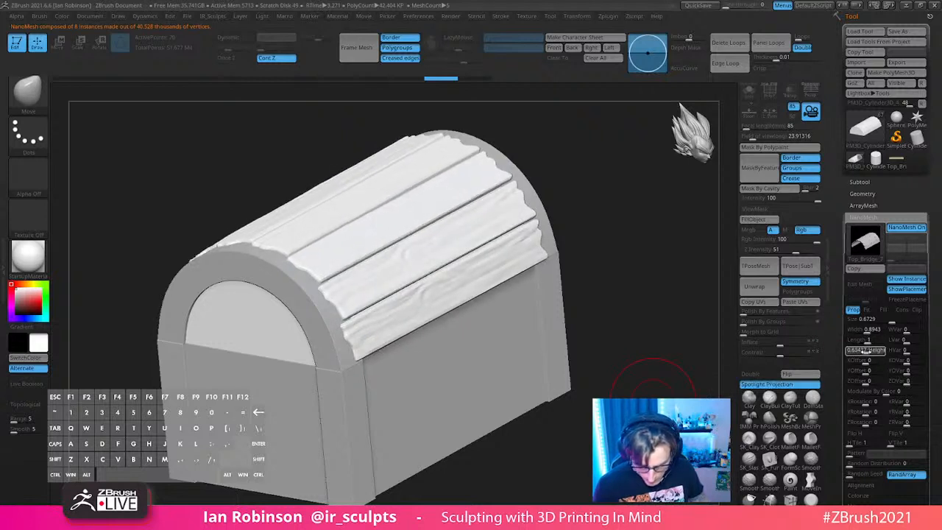
# Step: Try reducing the NanoMesh Size to about 0.48831
pyautogui.moveTo(631, 402)
pyautogui.mouseDown()
pyautogui.moveTo(631, 381)
pyautogui.moveTo(630, 394)
pyautogui.mouseUp()
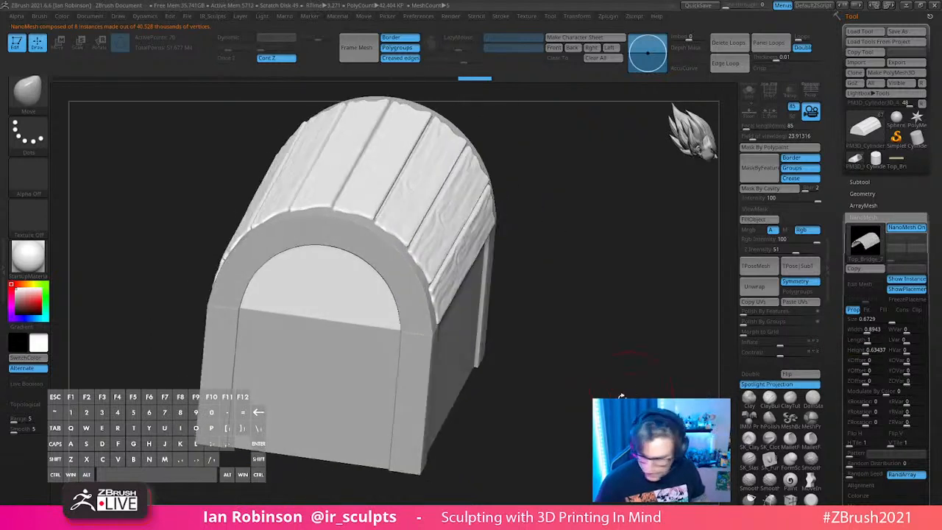
pyautogui.moveTo(894, 319); pyautogui.dragTo(891, 323)
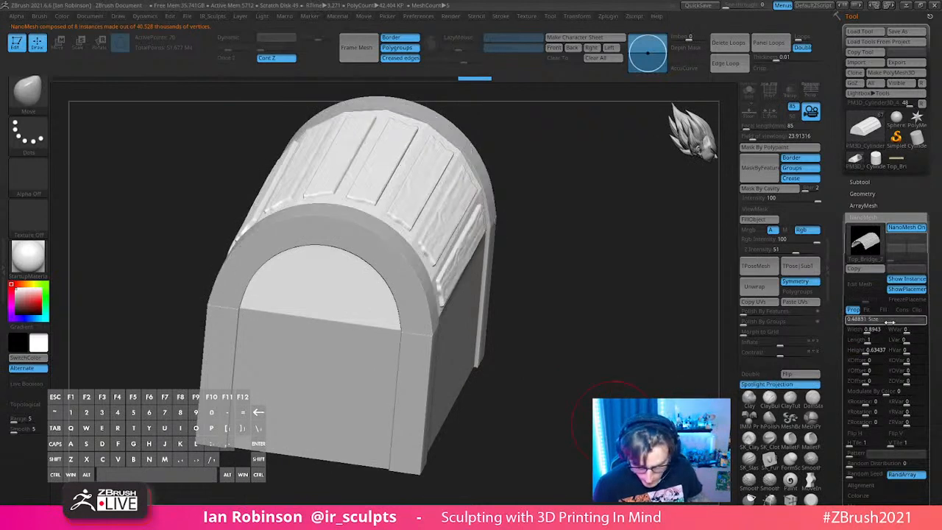
pyautogui.hotkey('ctrl', 'z')
# Step: Convert the NanoMesh planks to real geometry with One To Mesh and show the PM3D_Cylinder3D_5 subtool
pyautogui.moveTo(721, 434); pyautogui.dragTo(722, 419)
pyautogui.moveTo(939, 365); pyautogui.dragTo(933, 332)
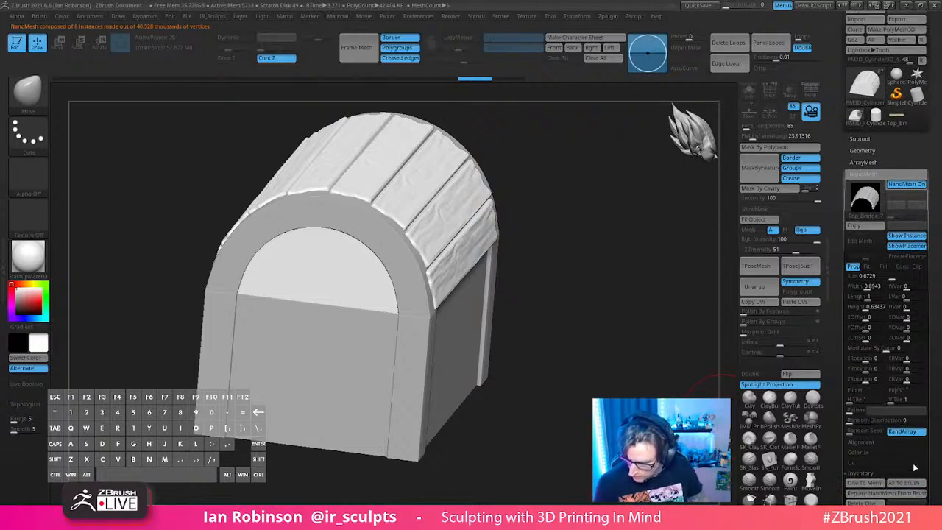
pyautogui.click(867, 483)
pyautogui.hotkey('shift', 'f')
pyautogui.moveTo(604, 303); pyautogui.dragTo(592, 255)
pyautogui.press('space')
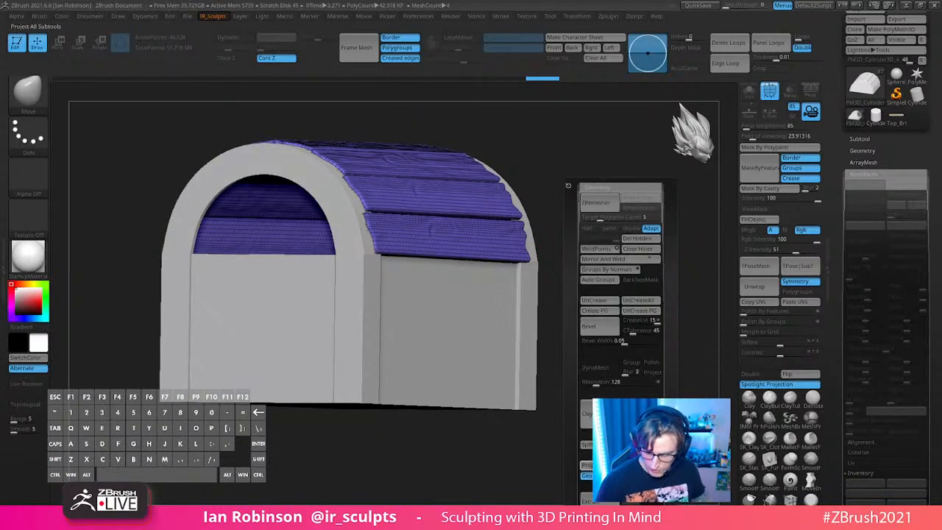
pyautogui.moveTo(574, 190); pyautogui.dragTo(678, 176)
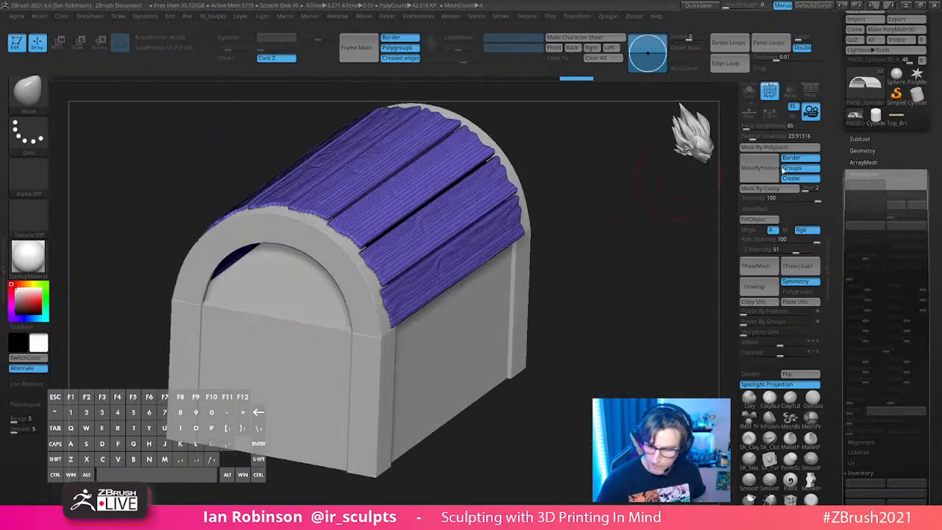
pyautogui.click(864, 139)
pyautogui.click(923, 203)
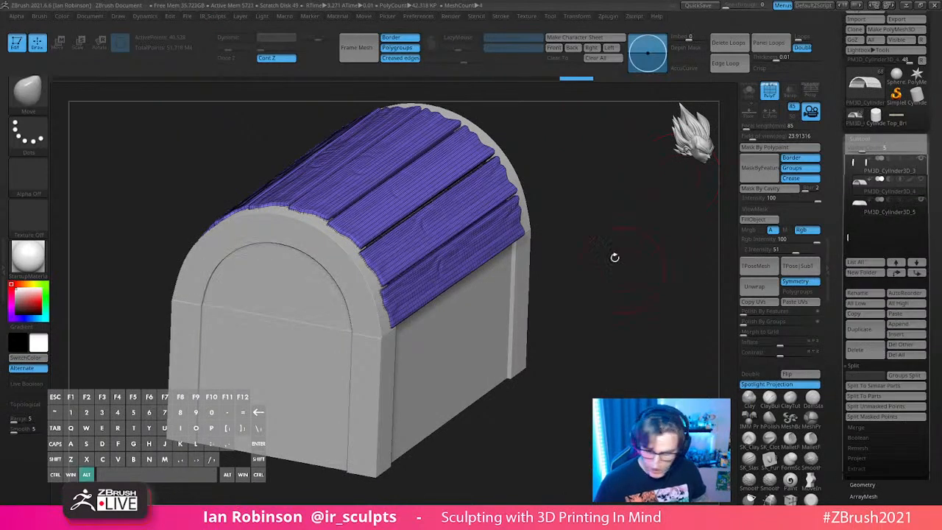
# Step: Scale the planks slightly with the gizmo to fit them around the lid's curved top
pyautogui.keyDown('alt'); pyautogui.moveTo(620, 267); pyautogui.dragTo(613, 287); pyautogui.keyUp('alt')
pyautogui.press('w')
pyautogui.moveTo(345, 233); pyautogui.dragTo(346, 234)
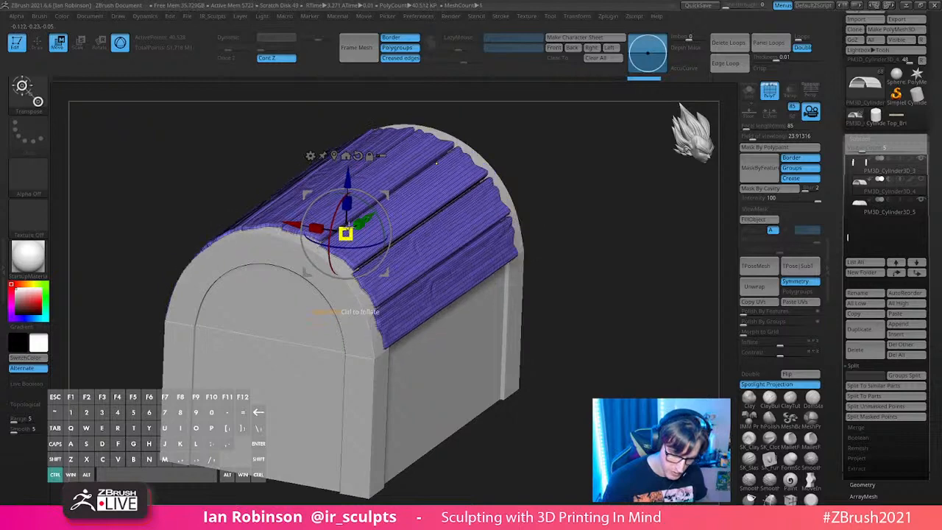
pyautogui.keyDown('shift'); pyautogui.moveTo(547, 154); pyautogui.dragTo(557, 170); pyautogui.keyUp('shift')
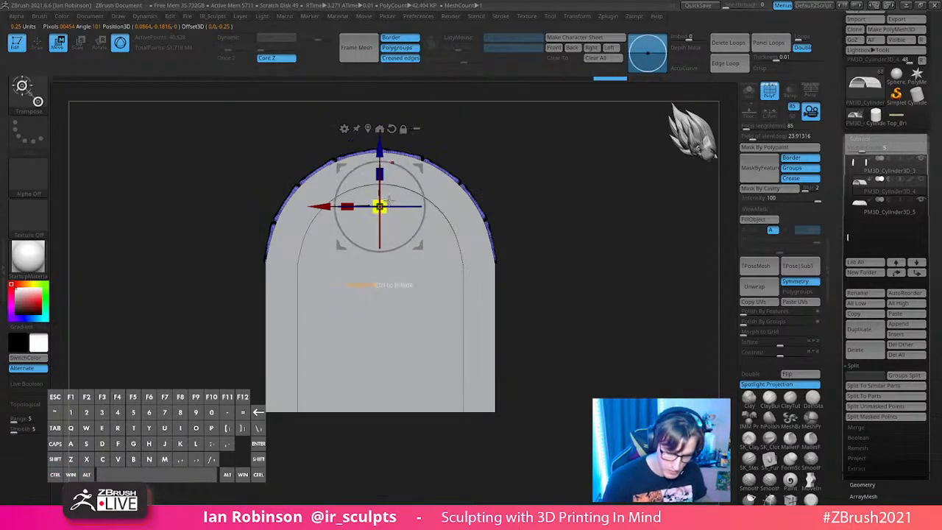
pyautogui.moveTo(433, 174); pyautogui.dragTo(505, 183)
pyautogui.moveTo(349, 216); pyautogui.dragTo(347, 216)
pyautogui.press('q')
pyautogui.moveTo(557, 196); pyautogui.dragTo(607, 222)
pyautogui.hotkey('shift', 'f')
pyautogui.press('w')
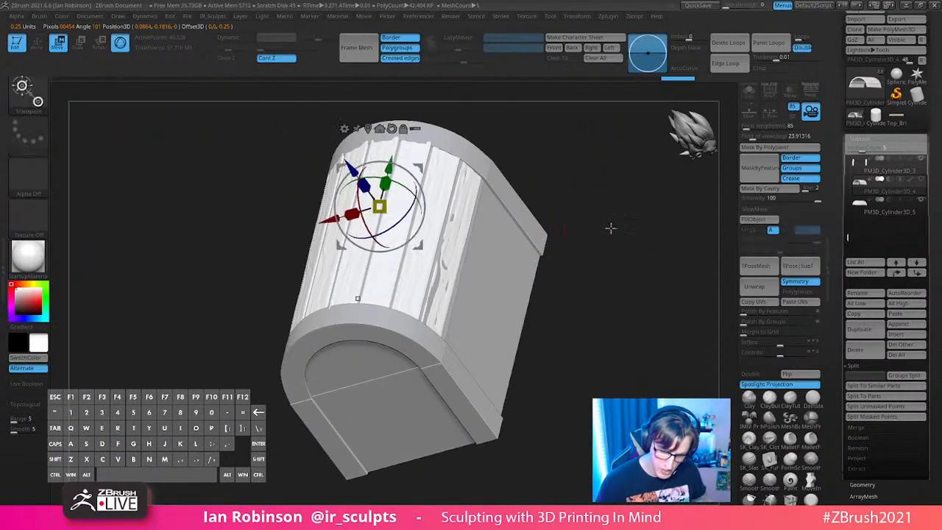
pyautogui.moveTo(388, 200); pyautogui.dragTo(389, 200)
# Step: Move the planks slightly along Z to recess them between the lid's end bands
pyautogui.press('q')
pyautogui.moveTo(605, 282); pyautogui.dragTo(545, 277)
pyautogui.press('w')
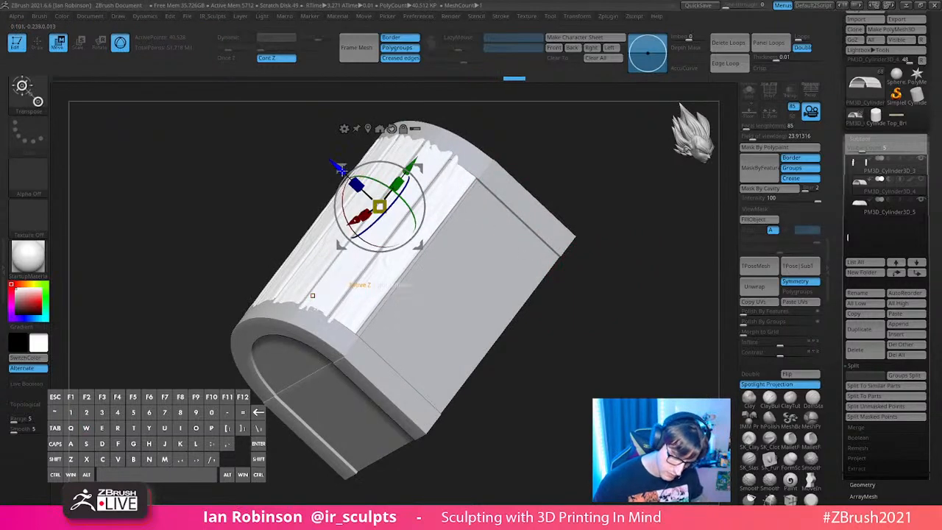
pyautogui.moveTo(343, 171); pyautogui.dragTo(341, 170)
pyautogui.press('q')
pyautogui.moveTo(593, 323); pyautogui.dragTo(591, 345)
pyautogui.press('w')
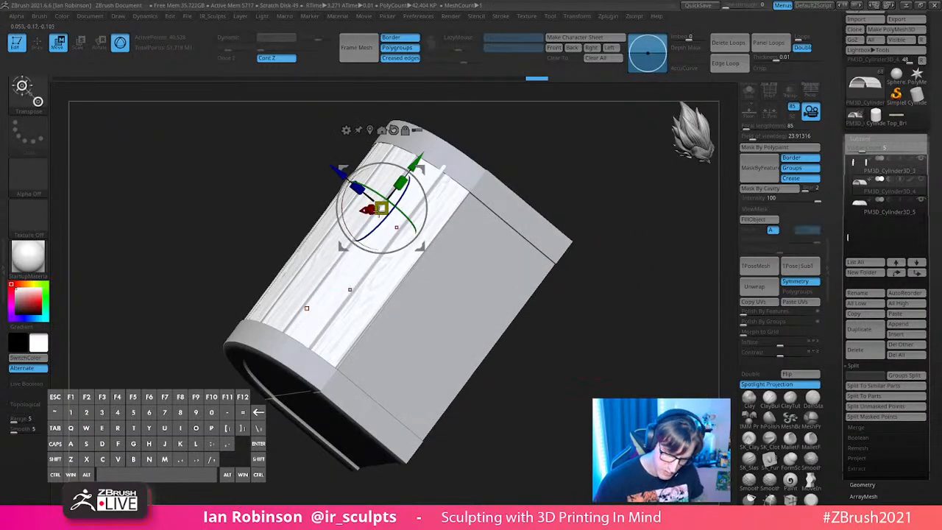
pyautogui.moveTo(343, 173); pyautogui.dragTo(341, 171)
pyautogui.moveTo(603, 295)
pyautogui.mouseDown()
pyautogui.moveTo(635, 303)
pyautogui.moveTo(610, 282)
pyautogui.moveTo(617, 239)
pyautogui.moveTo(608, 252)
pyautogui.moveTo(579, 244)
pyautogui.moveTo(597, 248)
pyautogui.moveTo(610, 309)
pyautogui.moveTo(669, 343)
pyautogui.moveTo(639, 332)
pyautogui.mouseUp()
pyautogui.press('q')
pyautogui.hotkey('shift', 'f')
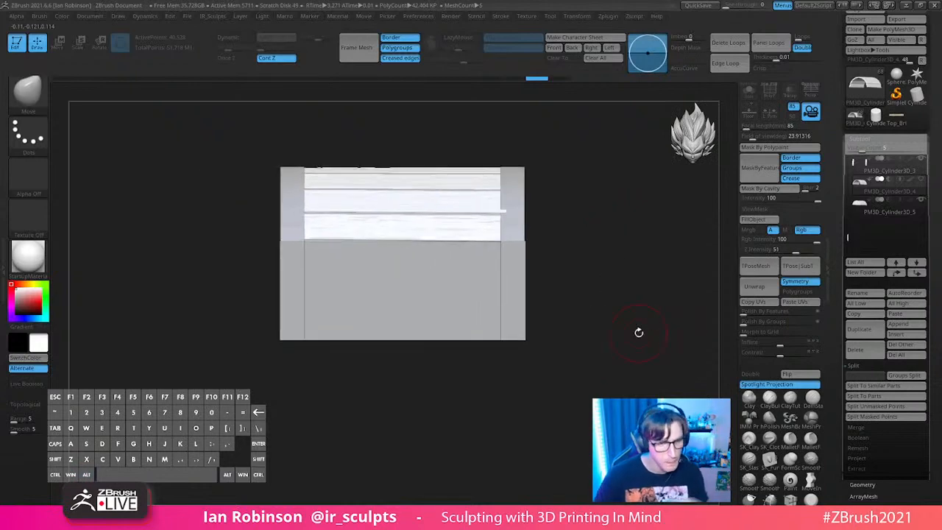
# Step: Unhide the lid planks and scale the PM3D_Cylinder3D_5 lid core uniformly to about 0.968
pyautogui.moveTo(603, 256); pyautogui.dragTo(593, 237)
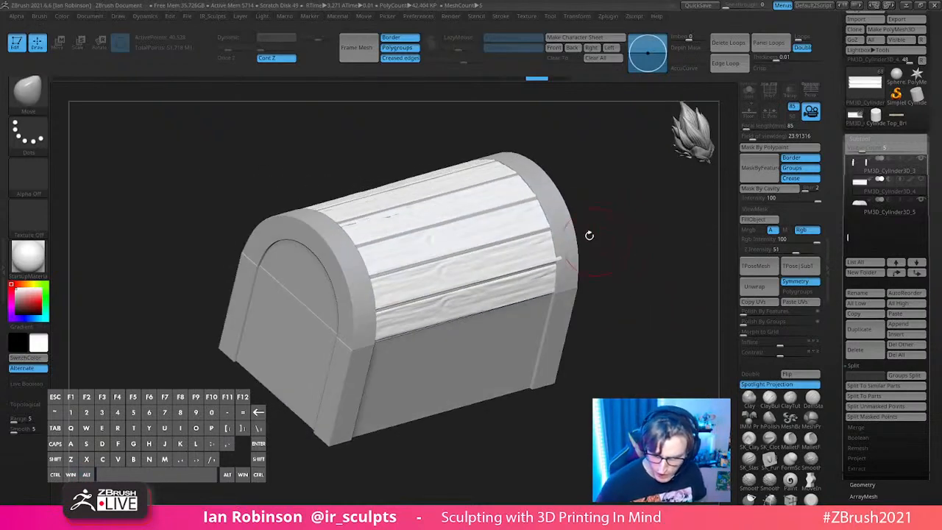
pyautogui.keyDown('alt'); pyautogui.click(567, 223); pyautogui.keyUp('alt')
pyautogui.press('w')
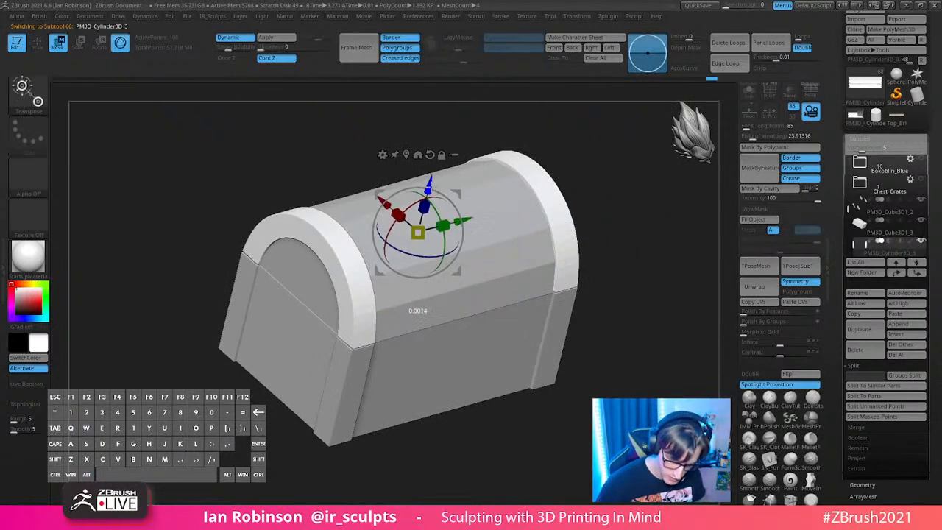
pyautogui.moveTo(845, 203); pyautogui.dragTo(847, 215)
pyautogui.click(922, 221)
pyautogui.moveTo(670, 288); pyautogui.dragTo(640, 269)
pyautogui.click(878, 256)
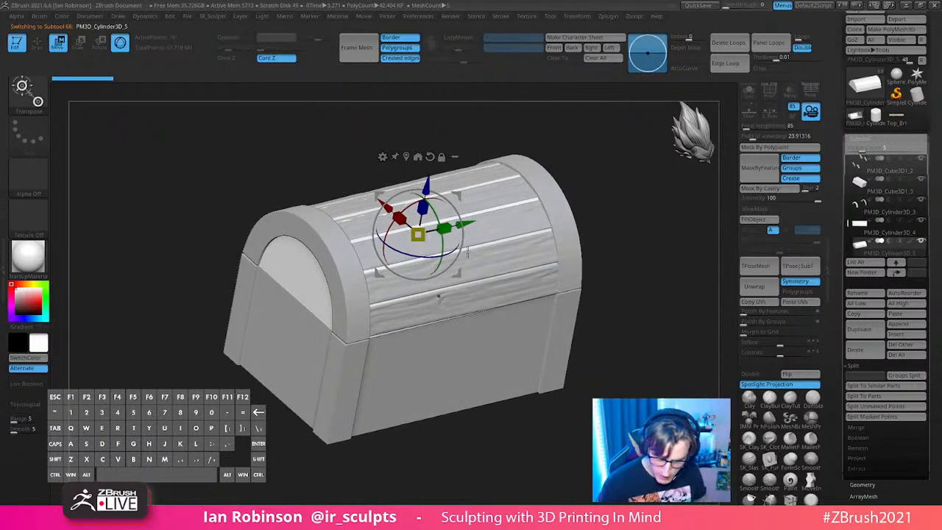
pyautogui.moveTo(417, 234); pyautogui.dragTo(417, 235)
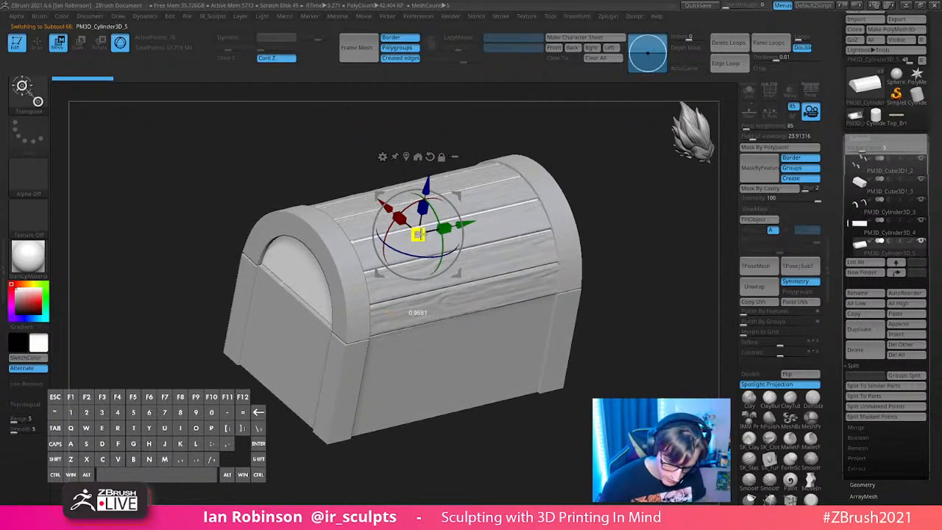
# Step: Try masking part of the lid core and scaling the rest with the gizmo
pyautogui.moveTo(603, 188); pyautogui.dragTo(611, 211)
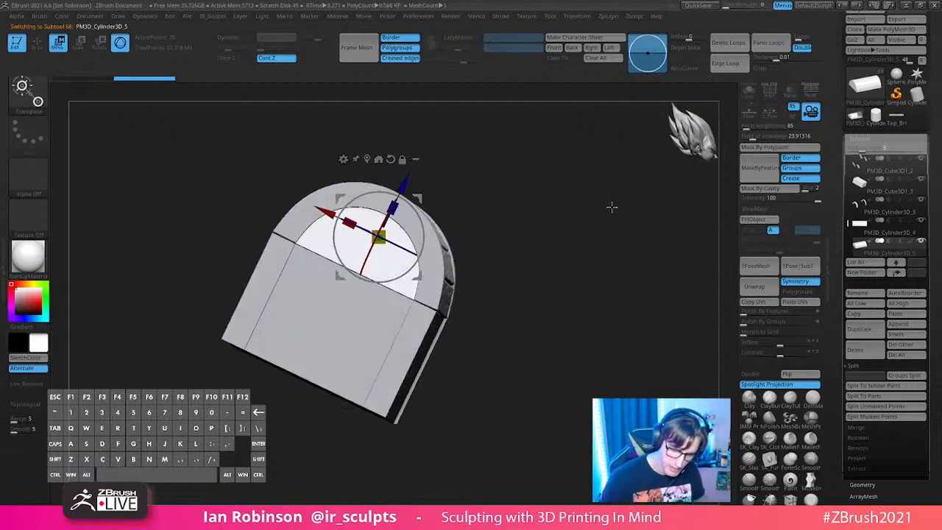
pyautogui.keyDown('shift'); pyautogui.moveTo(519, 176); pyautogui.dragTo(495, 187); pyautogui.keyUp('shift')
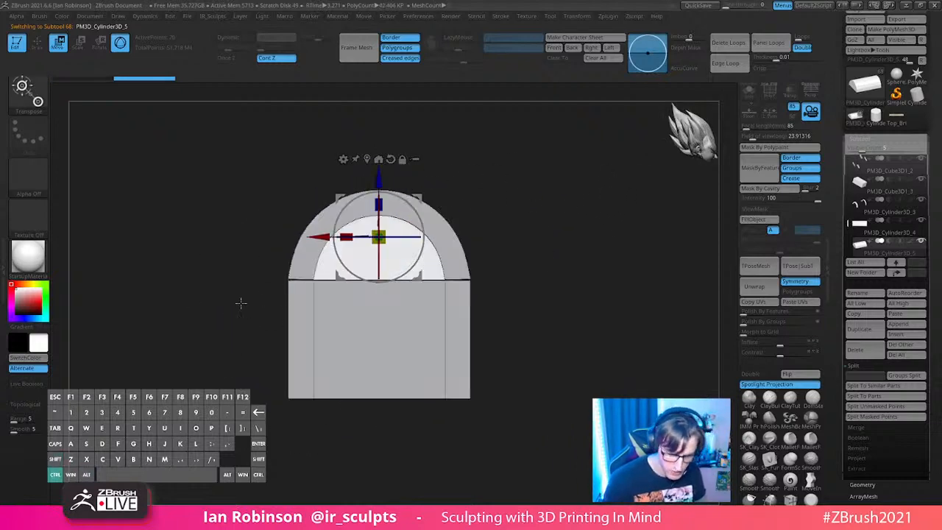
pyautogui.keyDown('ctrl'); pyautogui.moveTo(226, 275); pyautogui.dragTo(570, 440); pyautogui.keyUp('ctrl')
pyautogui.moveTo(379, 187); pyautogui.dragTo(379, 190)
pyautogui.hotkey('ctrl', 'z')
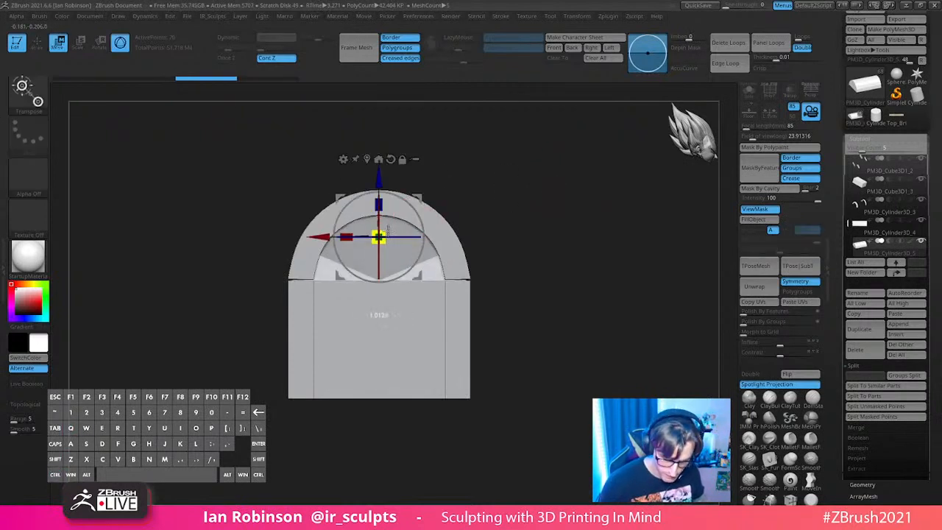
pyautogui.moveTo(389, 230)
pyautogui.mouseDown()
pyautogui.moveTo(515, 195)
pyautogui.moveTo(476, 190)
pyautogui.mouseUp()
pyautogui.press('q')
pyautogui.moveTo(576, 190); pyautogui.dragTo(541, 232)
pyautogui.moveTo(548, 236)
pyautogui.keyDown('ctrl'); pyautogui.mouseDown()
pyautogui.moveTo(579, 252)
pyautogui.moveTo(599, 247)
pyautogui.mouseUp(); pyautogui.keyUp('ctrl')
pyautogui.hotkey('shift', 'f')
pyautogui.hotkey('shift', 'f')
pyautogui.hotkey('ctrl', 'z')
pyautogui.hotkey('ctrl', 'z')
pyautogui.hotkey('ctrl', 'z')
pyautogui.hotkey('ctrl', 'z')
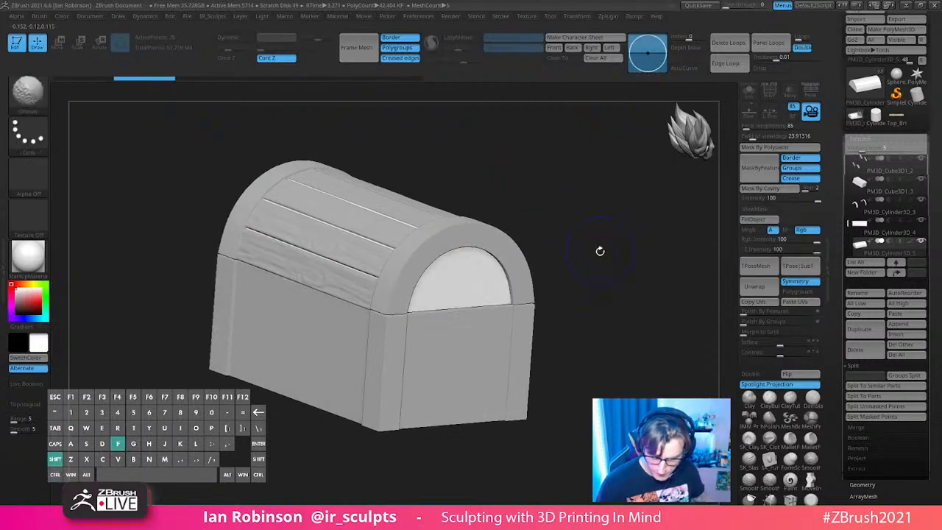
# Step: Turn on the polyframe, isolate the lid core and view its semicircular end face
pyautogui.hotkey('shift', 'f')
pyautogui.press('w')
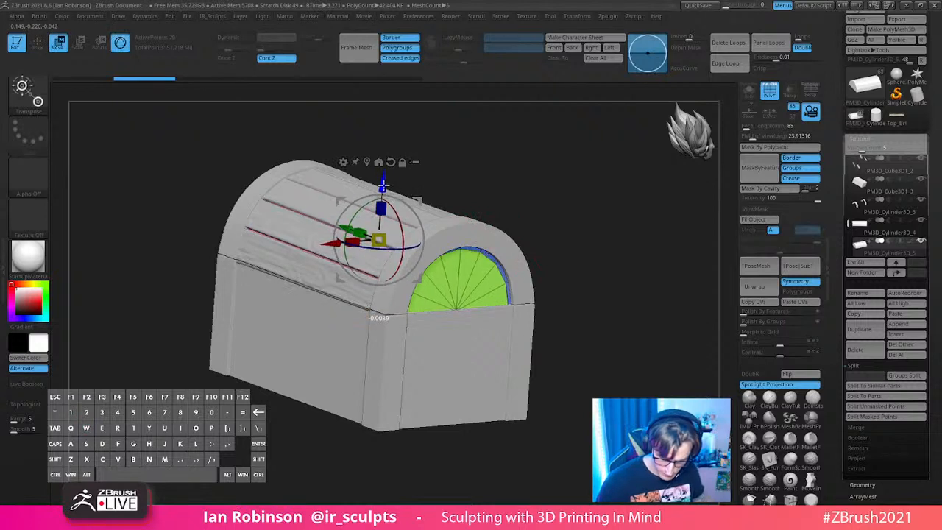
pyautogui.press('q')
pyautogui.moveTo(600, 210)
pyautogui.mouseDown()
pyautogui.moveTo(582, 210)
pyautogui.moveTo(587, 237)
pyautogui.moveTo(625, 227)
pyautogui.moveTo(628, 207)
pyautogui.moveTo(619, 236)
pyautogui.moveTo(598, 213)
pyautogui.mouseUp()
pyautogui.click(749, 92)
pyautogui.press('s')
pyautogui.moveTo(598, 200)
pyautogui.mouseDown()
pyautogui.moveTo(595, 221)
pyautogui.moveTo(620, 257)
pyautogui.moveTo(615, 275)
pyautogui.mouseUp()
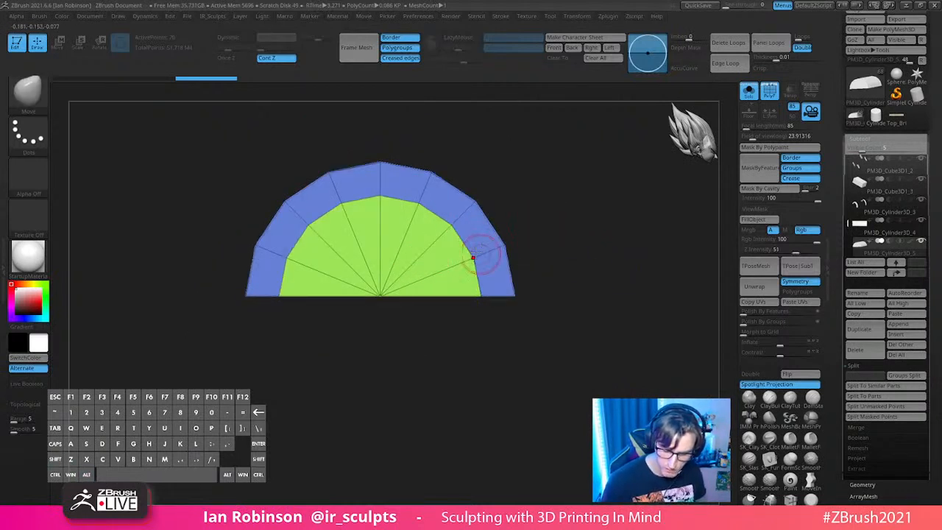
# Step: With the ZModeler brush, mark the corner wedge polygons on the core's end and set the polygon action to PolyGroup
pyautogui.moveTo(583, 211)
pyautogui.mouseDown()
pyautogui.moveTo(603, 196)
pyautogui.moveTo(484, 257)
pyautogui.mouseUp()
pyautogui.press('b')
pyautogui.press('z')
pyautogui.press('m')
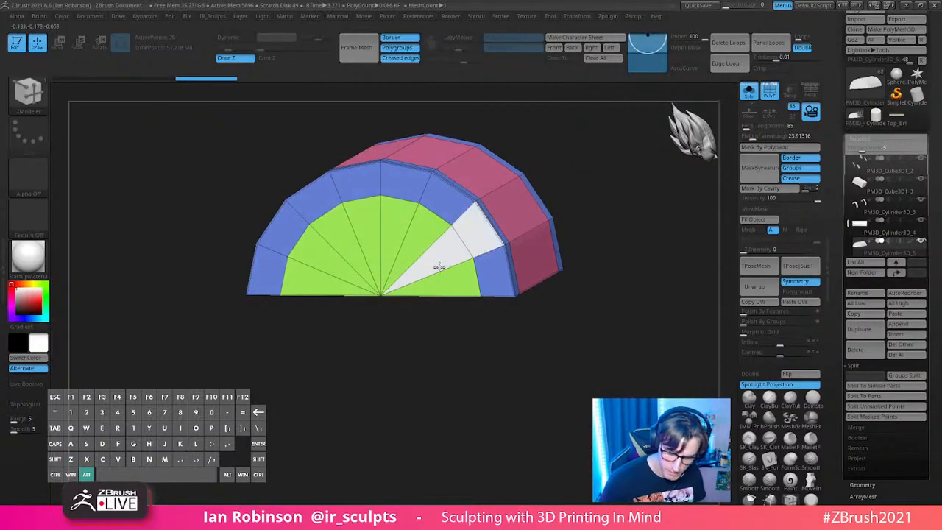
pyautogui.press('space')
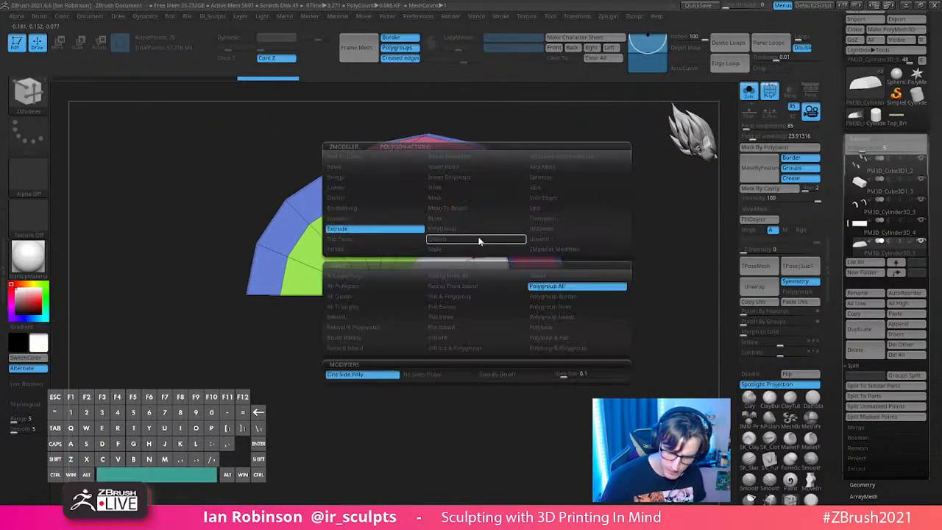
pyautogui.click(460, 230)
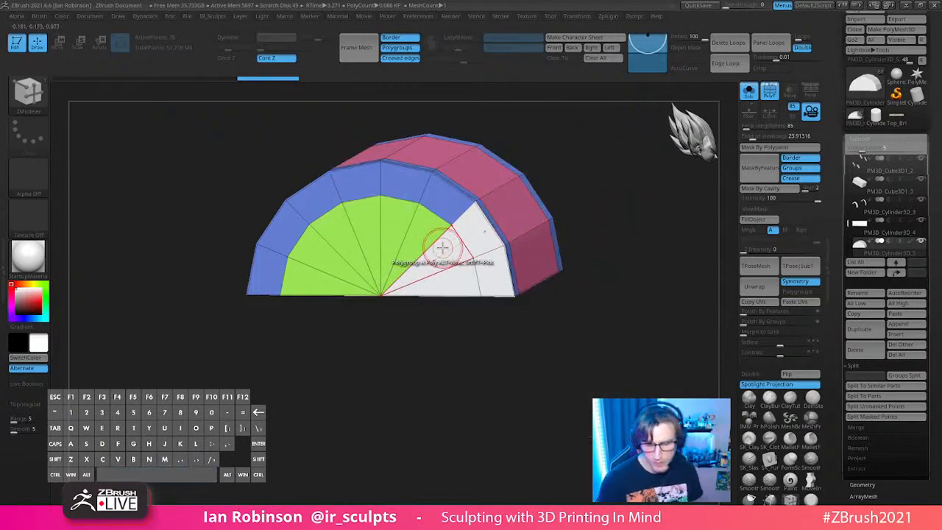
# Step: Assign the wedge polygons on the lid core's end face to their own polygroup with A Single Poly as target
pyautogui.moveTo(625, 316); pyautogui.dragTo(589, 317)
pyautogui.click(749, 91)
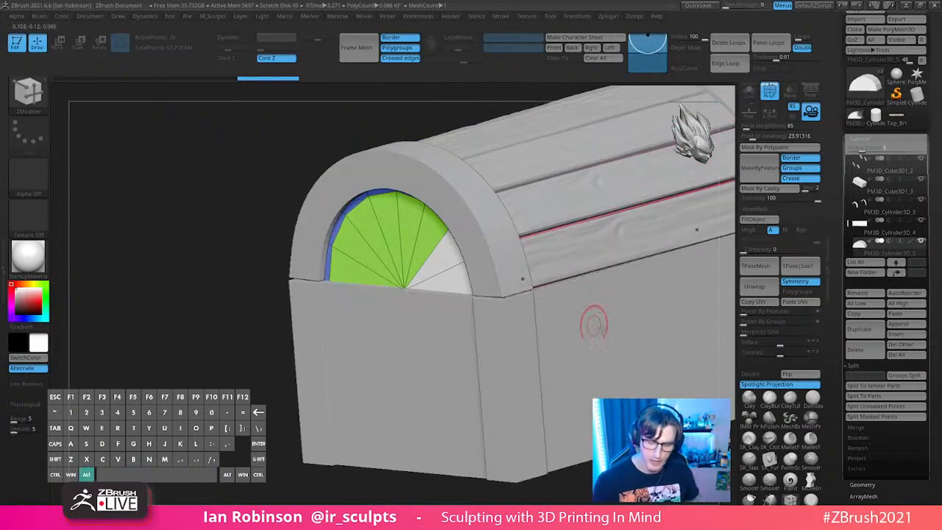
pyautogui.moveTo(240, 380); pyautogui.dragTo(214, 382)
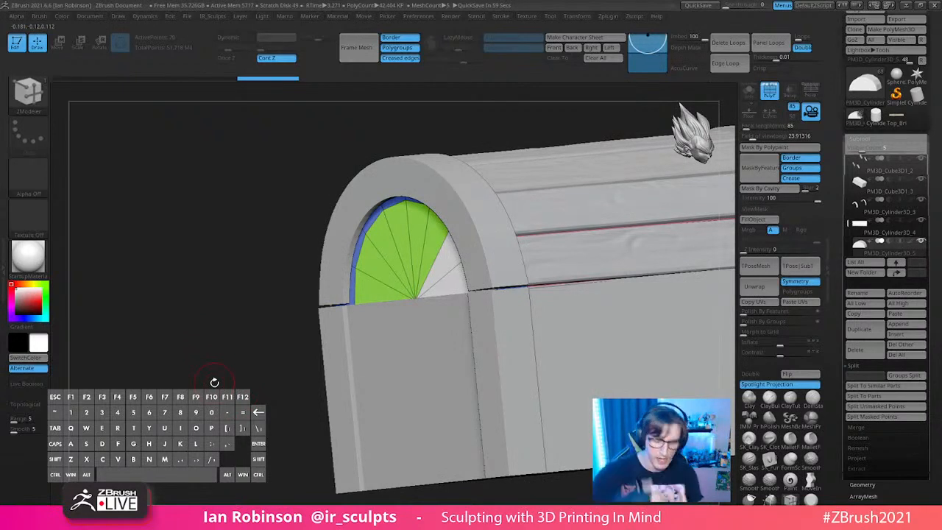
pyautogui.moveTo(215, 382); pyautogui.dragTo(593, 257)
pyautogui.click(749, 90)
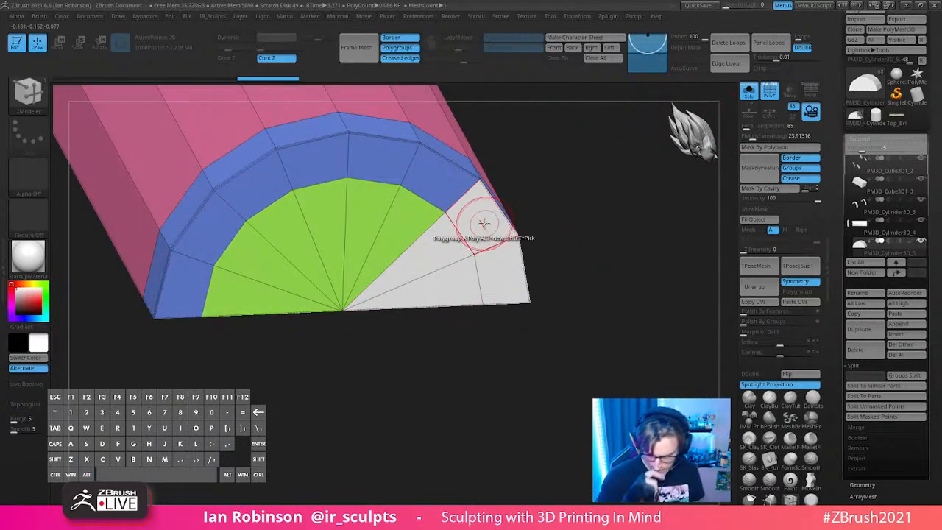
pyautogui.press('space')
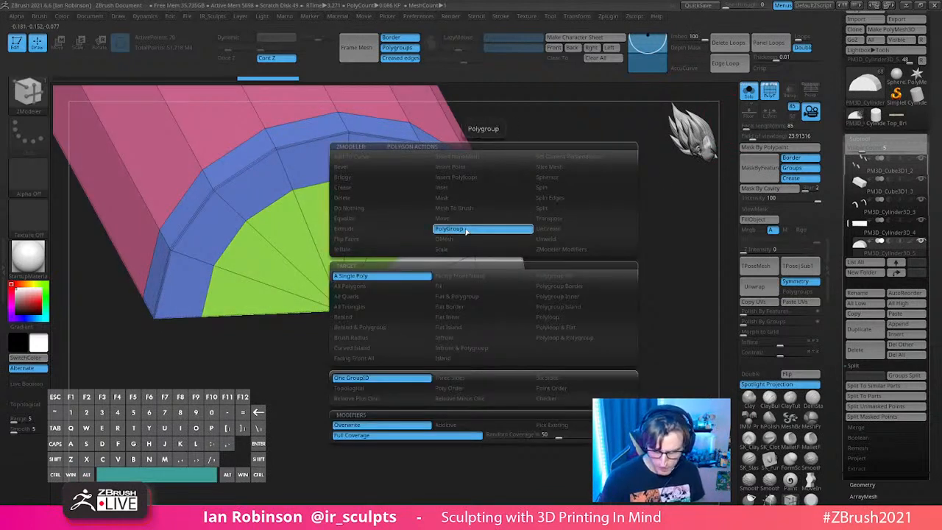
pyautogui.click(466, 230)
pyautogui.click(484, 224)
pyautogui.hotkey('ctrl', 'z')
pyautogui.click(485, 227)
pyautogui.click(484, 227)
pyautogui.press('alt')
pyautogui.press('alt')
# Step: Switch the ZModeler polygon action to Extrude and extrude the wedge polygroup outward from the core's end
pyautogui.moveTo(614, 253)
pyautogui.mouseDown()
pyautogui.moveTo(564, 290)
pyautogui.moveTo(560, 330)
pyautogui.moveTo(492, 404)
pyautogui.moveTo(593, 275)
pyautogui.moveTo(564, 271)
pyautogui.moveTo(587, 302)
pyautogui.moveTo(496, 267)
pyautogui.mouseUp()
pyautogui.moveTo(524, 224); pyautogui.dragTo(487, 242)
pyautogui.press('space')
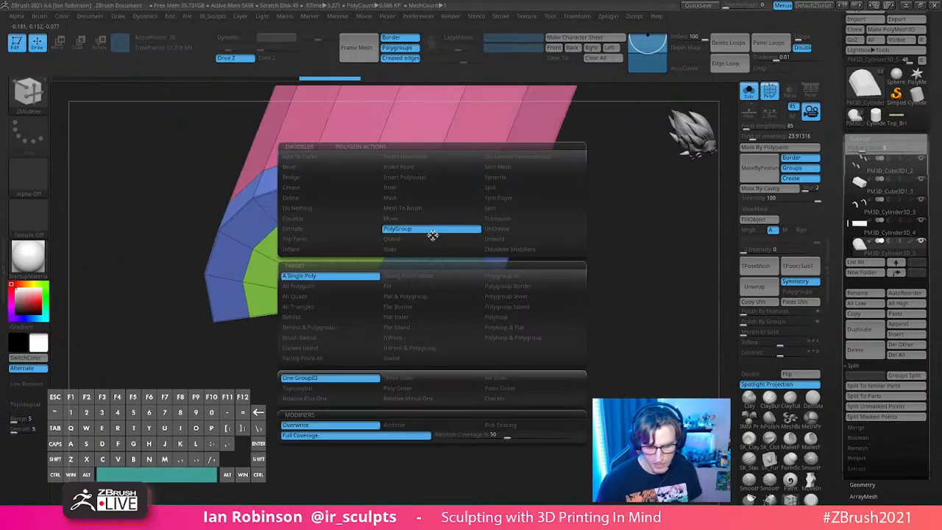
pyautogui.press('space')
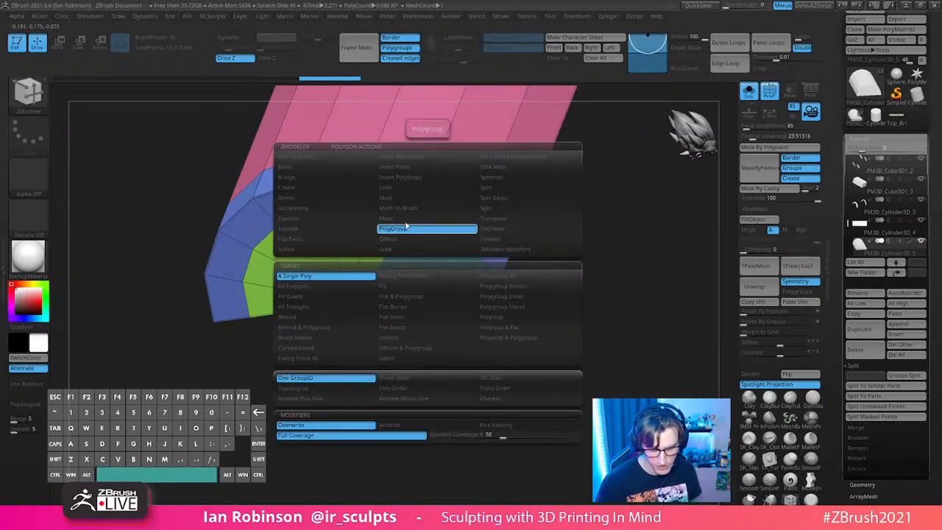
pyautogui.click(317, 229)
pyautogui.moveTo(593, 268); pyautogui.dragTo(663, 247)
pyautogui.moveTo(460, 261)
pyautogui.mouseDown()
pyautogui.moveTo(438, 297)
pyautogui.moveTo(591, 348)
pyautogui.moveTo(553, 288)
pyautogui.moveTo(601, 290)
pyautogui.moveTo(467, 273)
pyautogui.mouseUp()
# Step: Isolate the extruded wedge as a separate visible piece and show the rest of the chest around it
pyautogui.keyDown('ctrl'); pyautogui.keyDown('shift'); pyautogui.click(466, 273); pyautogui.keyUp('shift'); pyautogui.keyUp('ctrl')
pyautogui.moveTo(568, 275); pyautogui.dragTo(589, 272)
pyautogui.press('space')
pyautogui.click(597, 444)
pyautogui.moveTo(541, 373); pyautogui.dragTo(606, 275)
pyautogui.click(742, 90)
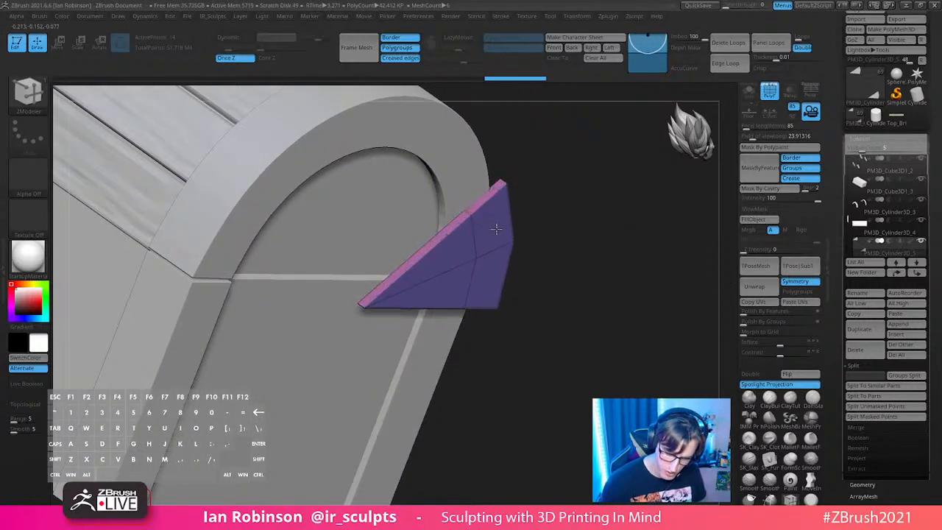
# Step: Try inserting a single edge loop through the wedge's side
pyautogui.moveTo(560, 243); pyautogui.dragTo(635, 240)
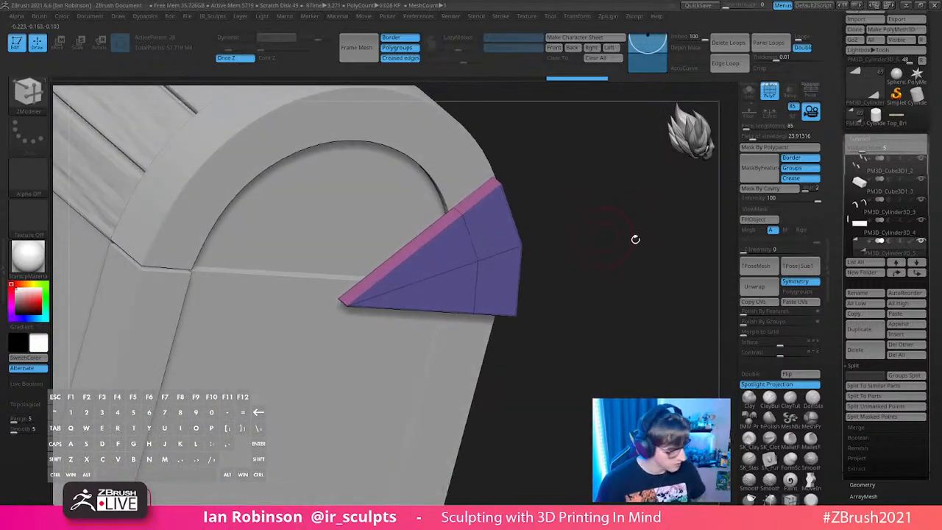
pyautogui.press('1')
pyautogui.click(616, 315)
pyautogui.moveTo(565, 296); pyautogui.dragTo(623, 320)
pyautogui.moveTo(620, 255); pyautogui.dragTo(633, 223)
pyautogui.moveTo(630, 212); pyautogui.dragTo(627, 256)
pyautogui.click(399, 197)
pyautogui.hotkey('ctrl', 'z')
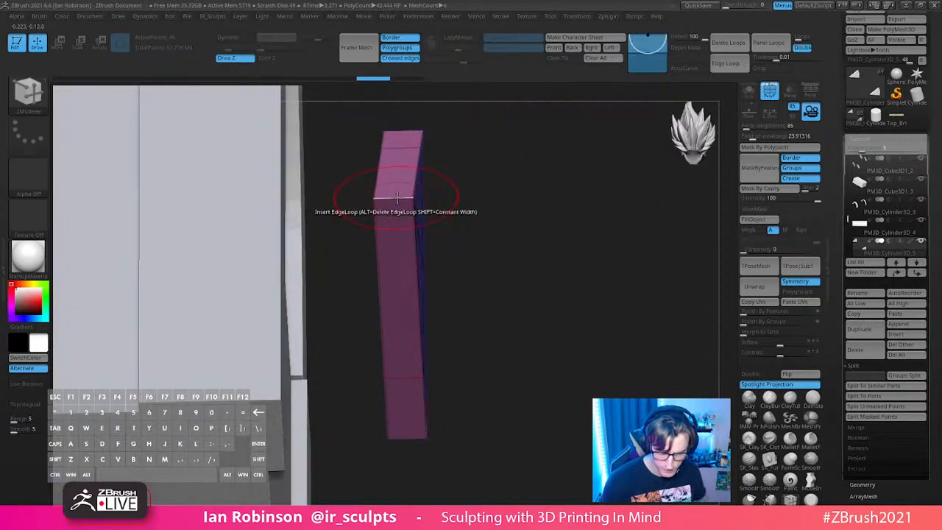
# Step: Set the ZModeler edge action to Crease and crease the corner edges of the wedge
pyautogui.press('space')
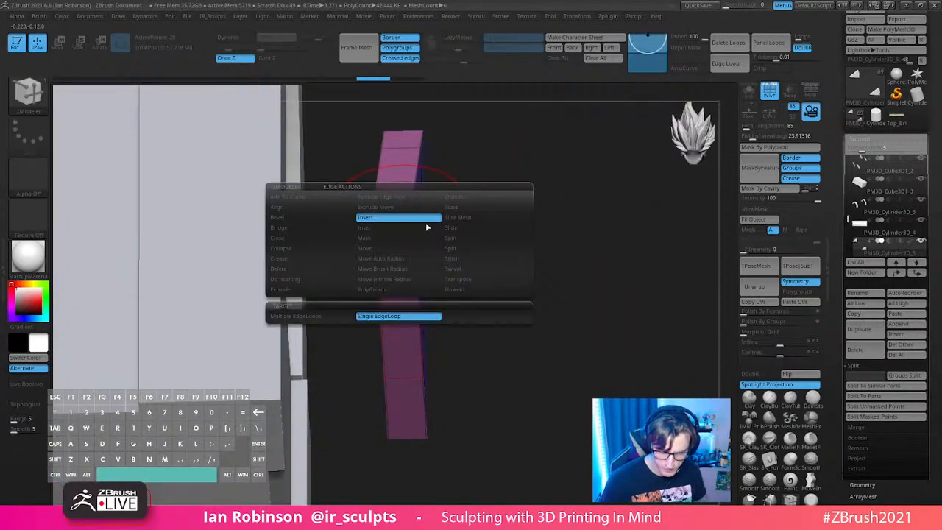
pyautogui.click(303, 257)
pyautogui.keyDown('alt'); pyautogui.moveTo(550, 283); pyautogui.dragTo(596, 271); pyautogui.keyUp('alt')
pyautogui.press('d')
pyautogui.hotkey('shift', 'd')
pyautogui.moveTo(700, 184); pyautogui.dragTo(648, 198)
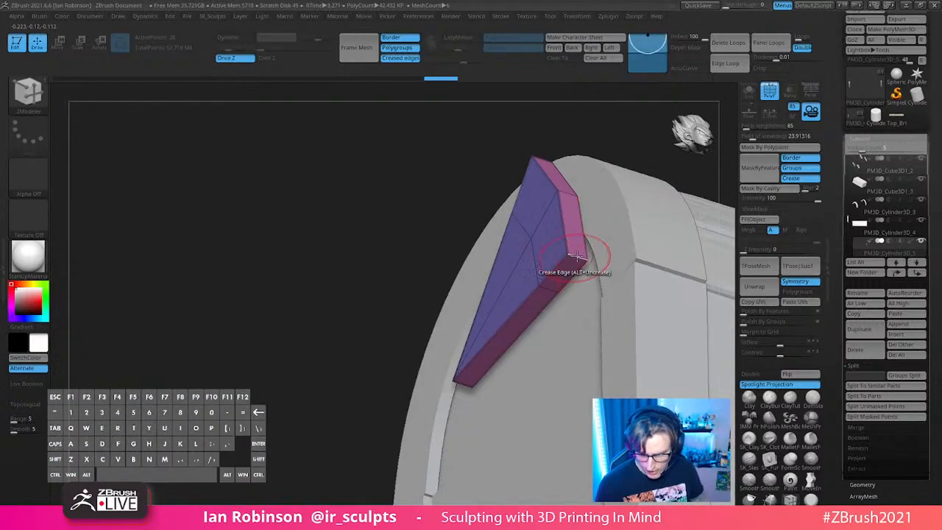
pyautogui.moveTo(417, 328); pyautogui.dragTo(585, 282)
# Step: Preview the creased wedge with Dynamic Subdivision and check its curved outer edge against the lid band
pyautogui.press('d')
pyautogui.keyDown('alt'); pyautogui.moveTo(670, 151); pyautogui.dragTo(590, 222); pyautogui.keyUp('alt')
pyautogui.moveTo(324, 401); pyautogui.dragTo(652, 344)
pyautogui.press('w')
pyautogui.press('q')
pyautogui.moveTo(572, 226)
pyautogui.keyDown('alt'); pyautogui.mouseDown()
pyautogui.moveTo(599, 231)
pyautogui.moveTo(636, 260)
pyautogui.moveTo(604, 229)
pyautogui.moveTo(611, 239)
pyautogui.mouseUp(); pyautogui.keyUp('alt')
pyautogui.moveTo(611, 239)
pyautogui.mouseDown()
pyautogui.moveTo(560, 150)
pyautogui.moveTo(564, 250)
pyautogui.mouseUp()
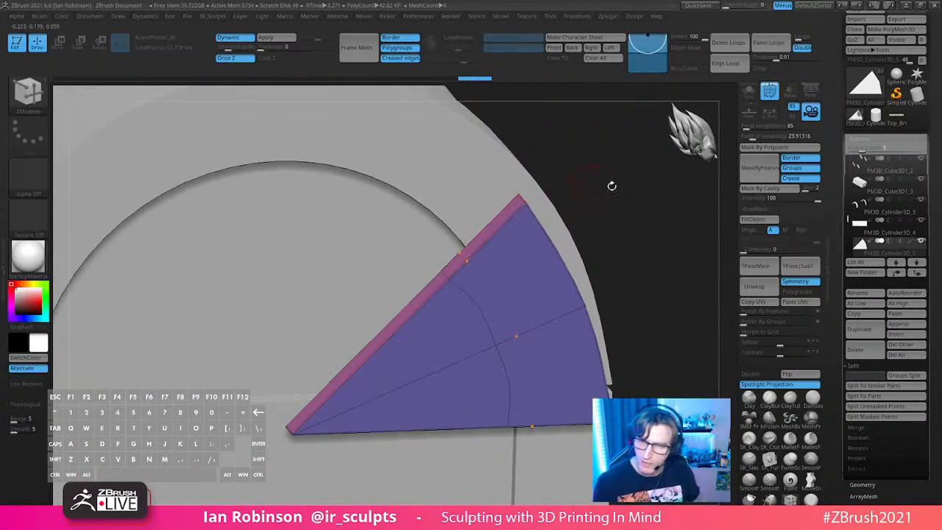
pyautogui.moveTo(657, 195); pyautogui.dragTo(507, 239)
pyautogui.keyDown('alt'); pyautogui.moveTo(475, 278); pyautogui.dragTo(275, 255); pyautogui.keyUp('alt')
# Step: Isolate the wedge, turn off its Dynamic Subdivision and insert supporting edge loops along its bottom edge and thin side
pyautogui.click(751, 91)
pyautogui.keyDown('alt'); pyautogui.moveTo(602, 180); pyautogui.dragTo(199, 318); pyautogui.keyUp('alt')
pyautogui.keyDown('alt'); pyautogui.moveTo(589, 270); pyautogui.dragTo(132, 228); pyautogui.keyUp('alt')
pyautogui.keyDown('alt'); pyautogui.moveTo(600, 325); pyautogui.dragTo(467, 261); pyautogui.keyUp('alt')
pyautogui.hotkey('shift', 'd')
pyautogui.keyDown('alt'); pyautogui.moveTo(591, 201); pyautogui.dragTo(581, 253); pyautogui.keyUp('alt')
pyautogui.click(530, 250)
pyautogui.press('space')
pyautogui.click(449, 225)
pyautogui.moveTo(459, 200); pyautogui.dragTo(454, 198)
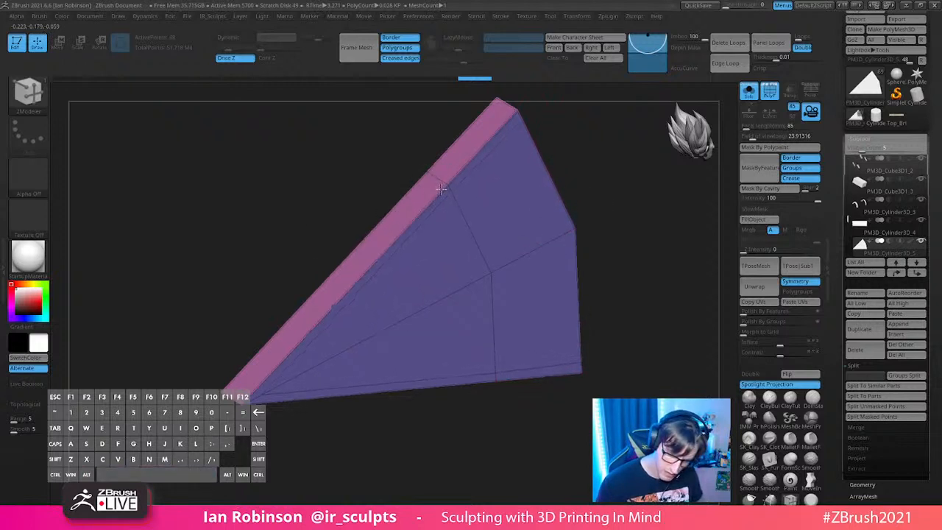
pyautogui.moveTo(589, 164); pyautogui.dragTo(428, 172)
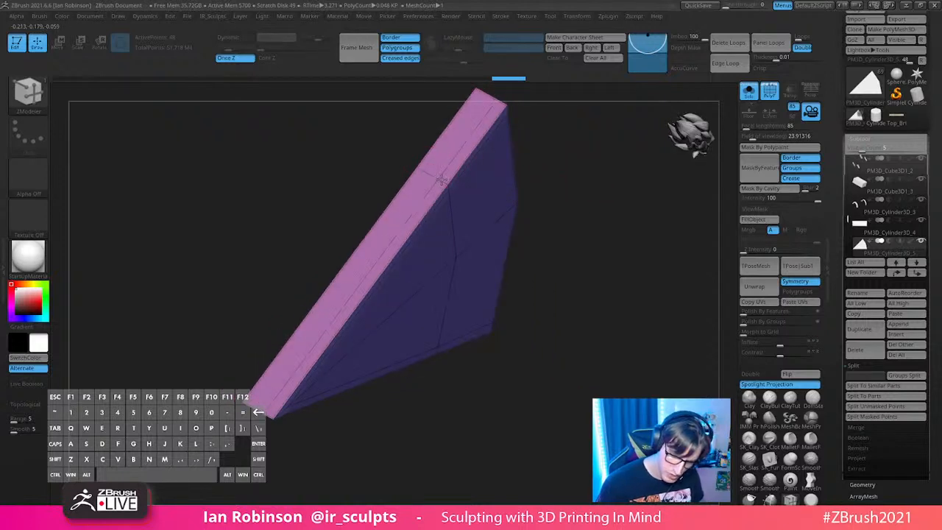
pyautogui.moveTo(584, 187); pyautogui.dragTo(452, 160)
# Step: Insert further edge loops close to the wedge's outer rim and slanted side
pyautogui.moveTo(584, 216); pyautogui.dragTo(576, 248)
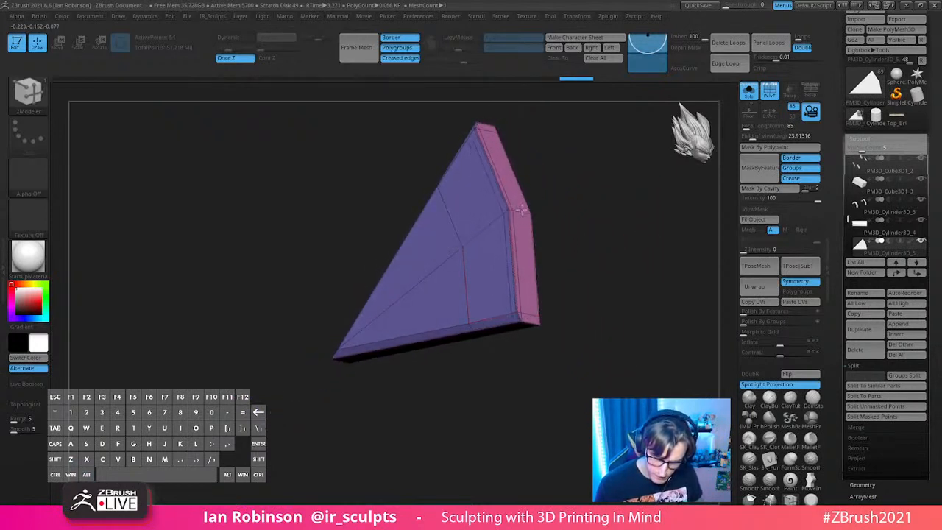
pyautogui.moveTo(602, 210); pyautogui.dragTo(579, 344)
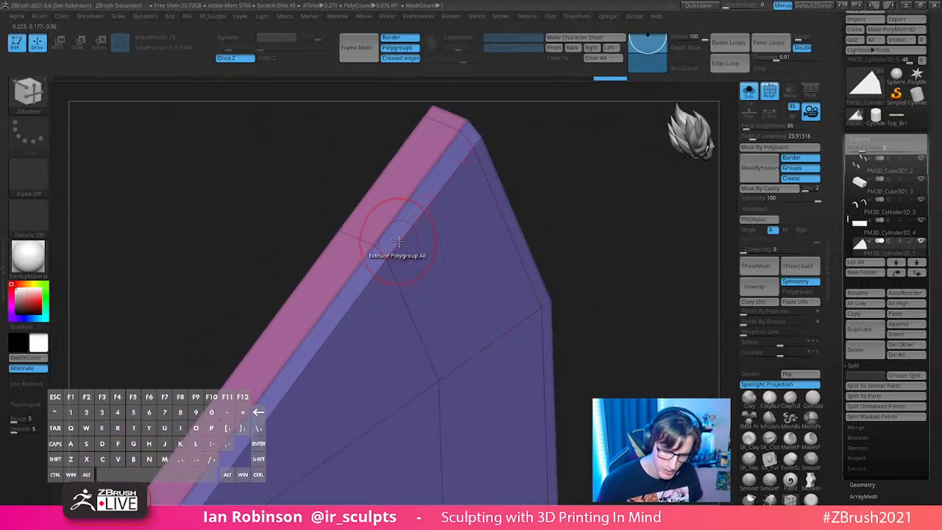
pyautogui.click(388, 263)
pyautogui.click(386, 257)
pyautogui.click(385, 257)
# Step: Set the ZModeler edge action to Crease and crease the edge at the wedge's pointed inner corner
pyautogui.keyDown('alt'); pyautogui.click(628, 240); pyautogui.keyUp('alt')
pyautogui.moveTo(629, 240); pyautogui.dragTo(769, 124)
pyautogui.press('d')
pyautogui.hotkey('shift', 'd')
pyautogui.hotkey('ctrl', 'z')
pyautogui.press('space')
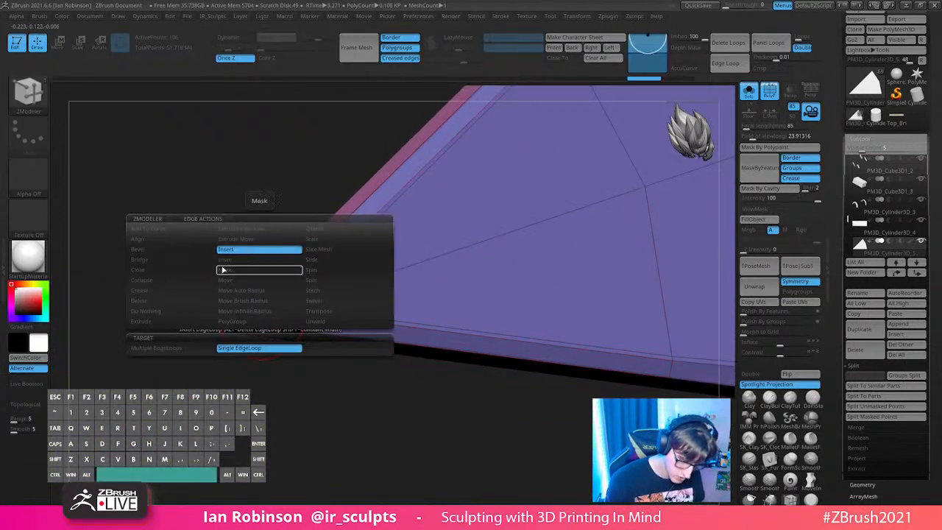
pyautogui.click(166, 291)
pyautogui.moveTo(257, 387); pyautogui.dragTo(293, 361)
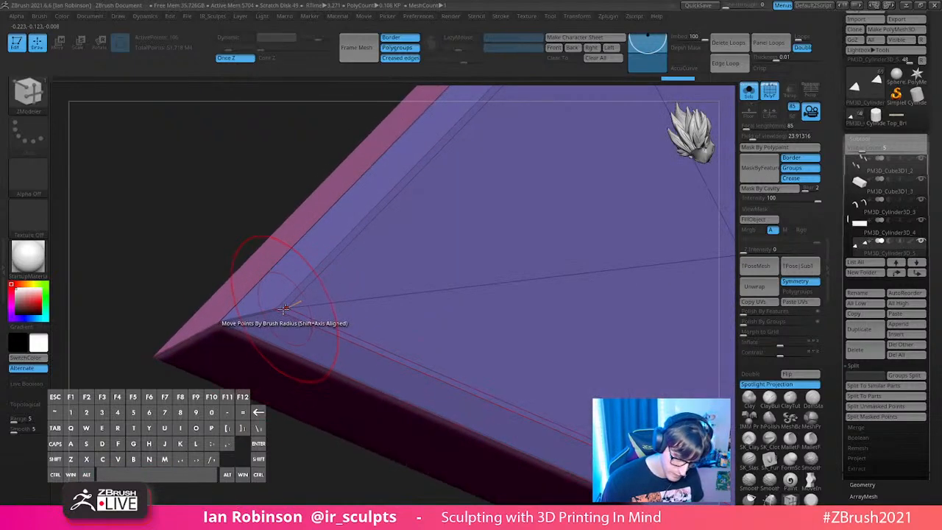
# Step: Turn on Dynamic Subdivision for the wedge, hide the polyframe and switch the material to BasicMaterial
pyautogui.press('d')
pyautogui.keyDown('alt'); pyautogui.moveTo(344, 414); pyautogui.dragTo(486, 277, button='right'); pyautogui.keyUp('alt')
pyautogui.hotkey('shift', 'f')
pyautogui.moveTo(521, 271); pyautogui.dragTo(656, 286)
pyautogui.click(29, 259)
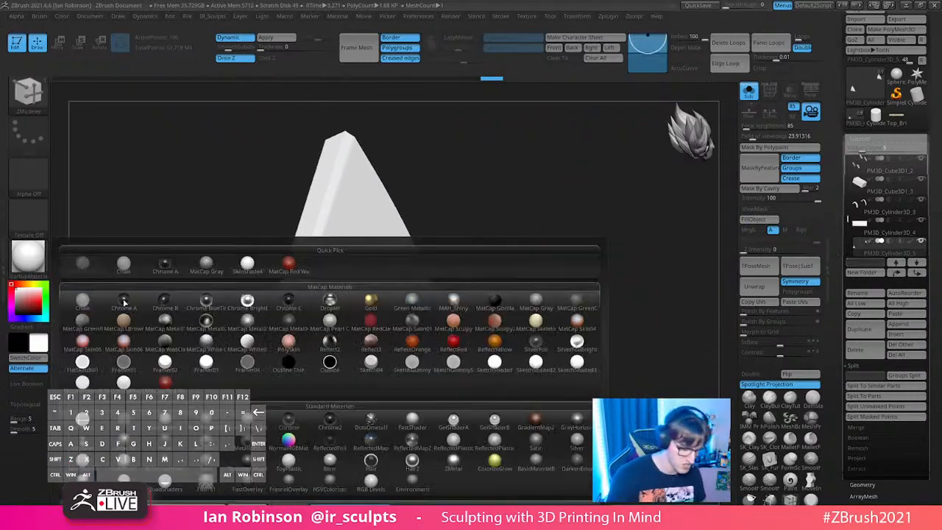
pyautogui.click(83, 264)
pyautogui.moveTo(558, 240); pyautogui.dragTo(583, 288)
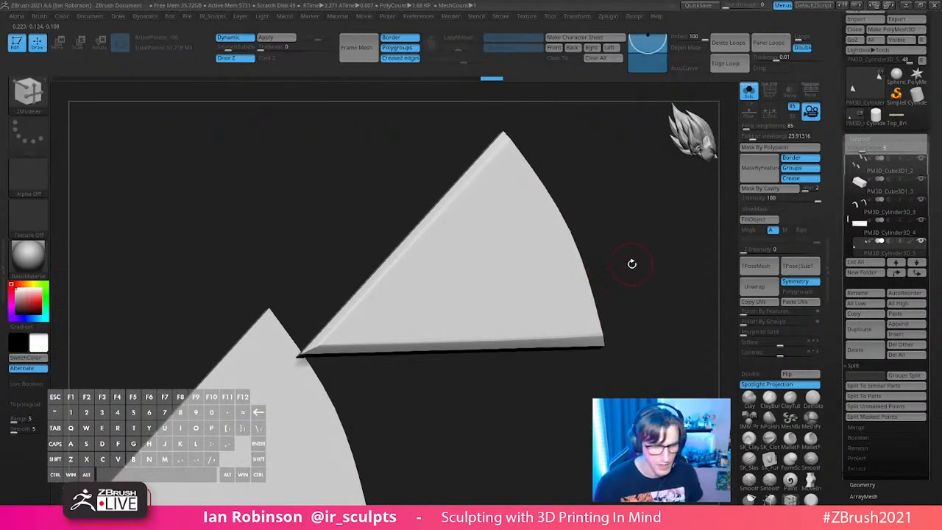
pyautogui.moveTo(661, 234); pyautogui.dragTo(593, 291)
# Step: Show the whole chest again and move the wedge plank into the recess at the lid's end
pyautogui.click(749, 91)
pyautogui.press('w')
pyautogui.keyDown('alt'); pyautogui.click(153, 149); pyautogui.keyUp('alt')
pyautogui.keyDown('alt'); pyautogui.click(506, 320); pyautogui.keyUp('alt')
pyautogui.moveTo(521, 316); pyautogui.dragTo(461, 302)
pyautogui.moveTo(611, 285)
pyautogui.mouseDown()
pyautogui.moveTo(533, 269)
pyautogui.moveTo(628, 248)
pyautogui.moveTo(619, 277)
pyautogui.moveTo(620, 262)
pyautogui.mouseUp()
pyautogui.press('q')
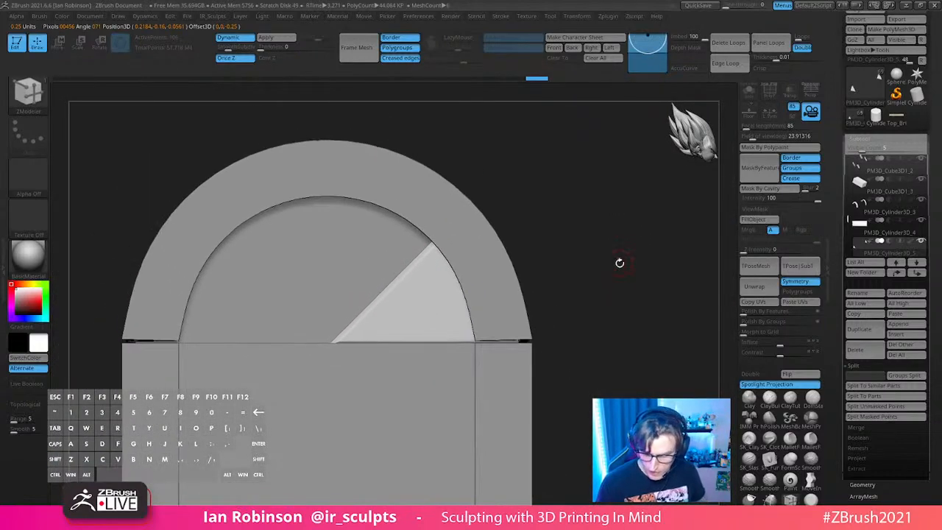
pyautogui.press('w')
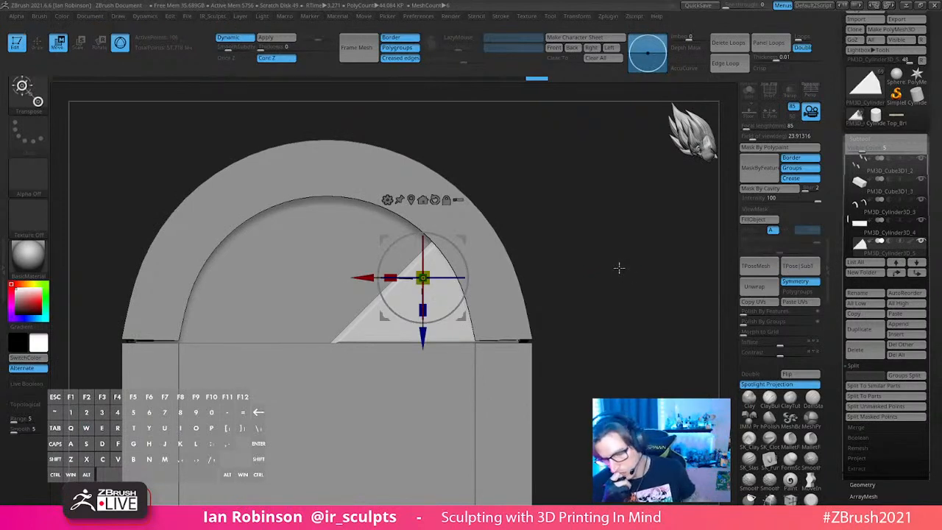
# Step: Reset the wedge's gizmo orientation and turn on ArrayMesh for the wedge plank with its Transpose option enabled
pyautogui.keyDown('alt'); pyautogui.click(435, 200); pyautogui.keyUp('alt')
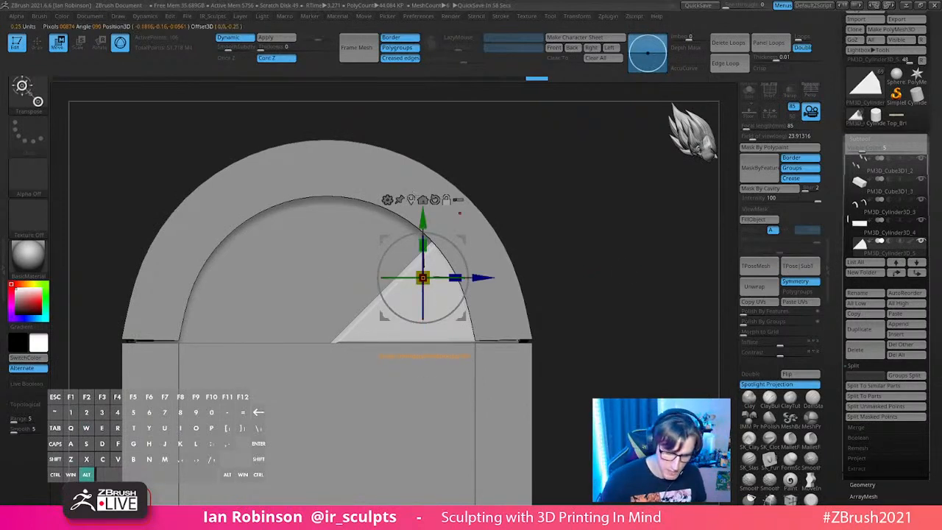
pyautogui.click(870, 139)
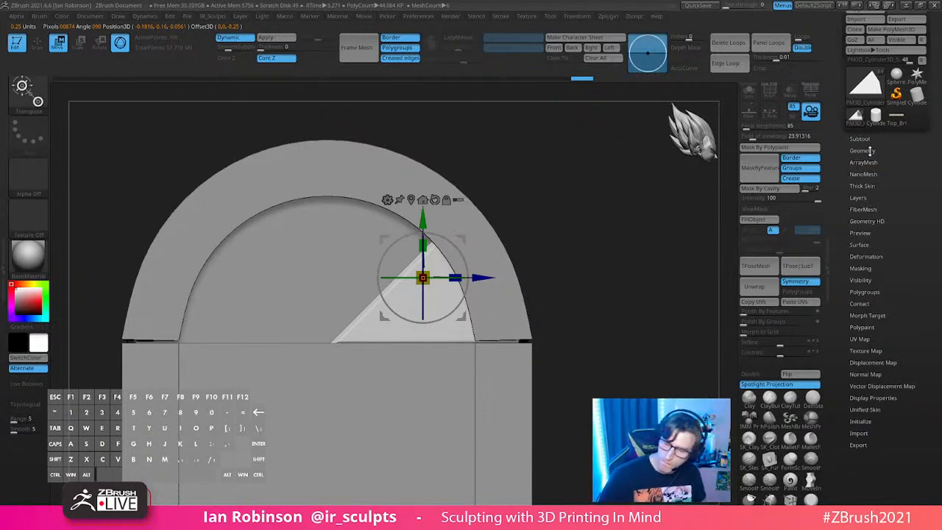
pyautogui.click(865, 162)
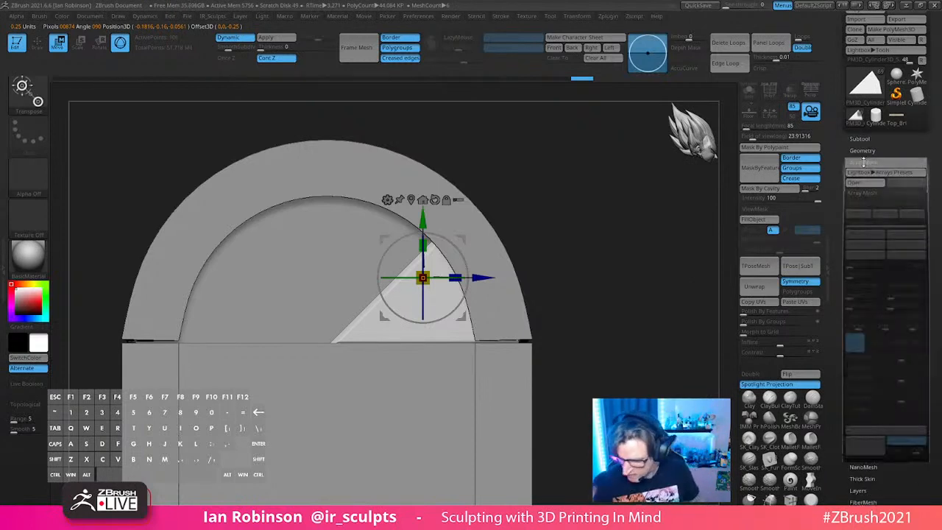
pyautogui.click(864, 193)
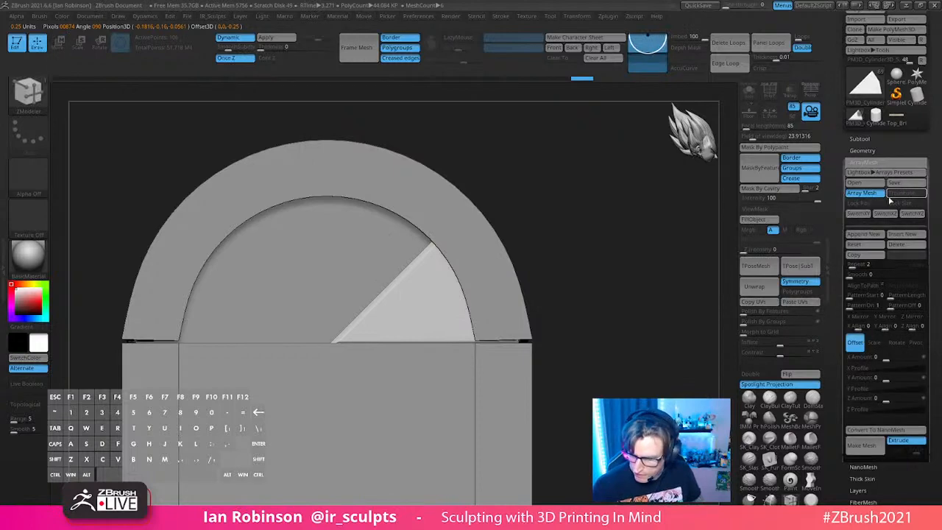
pyautogui.click(896, 197)
pyautogui.keyDown('alt'); pyautogui.moveTo(619, 292); pyautogui.dragTo(634, 273); pyautogui.keyUp('alt')
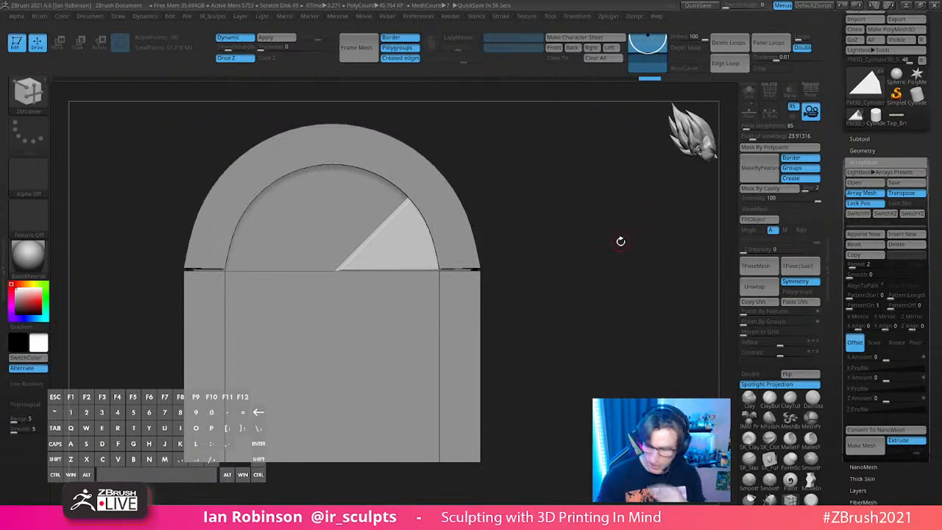
pyautogui.keyDown('alt'); pyautogui.moveTo(678, 359); pyautogui.dragTo(704, 354); pyautogui.keyUp('alt')
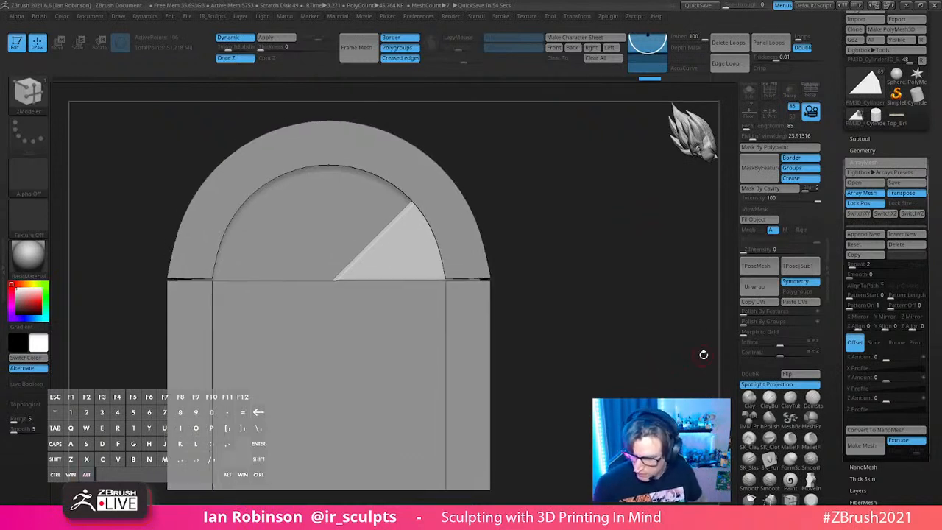
# Step: Set the array's rotation X Amount to 270
pyautogui.click(897, 343)
pyautogui.moveTo(887, 377); pyautogui.dragTo(909, 356)
pyautogui.click(909, 360)
pyautogui.write('0')
pyautogui.press('Return')
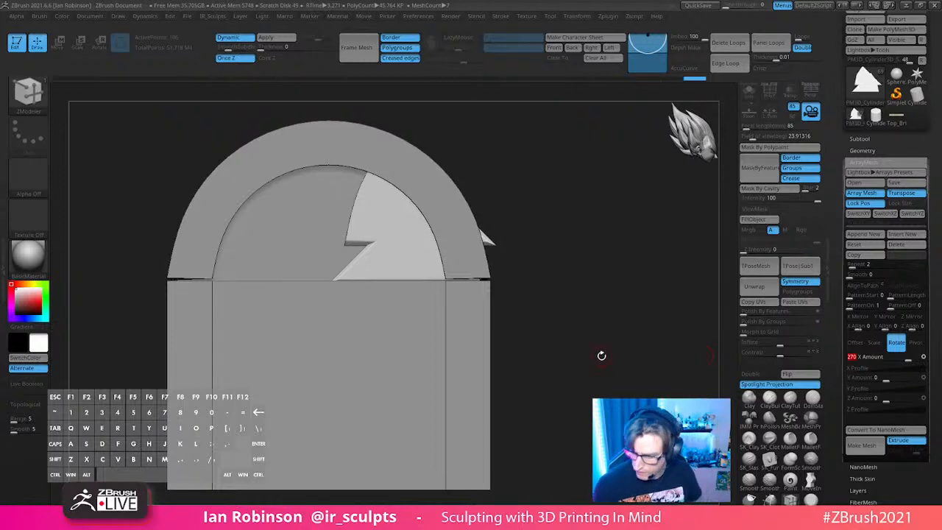
pyautogui.moveTo(601, 357); pyautogui.dragTo(644, 387)
pyautogui.keyDown('shift'); pyautogui.moveTo(627, 343); pyautogui.dragTo(679, 308); pyautogui.keyUp('shift')
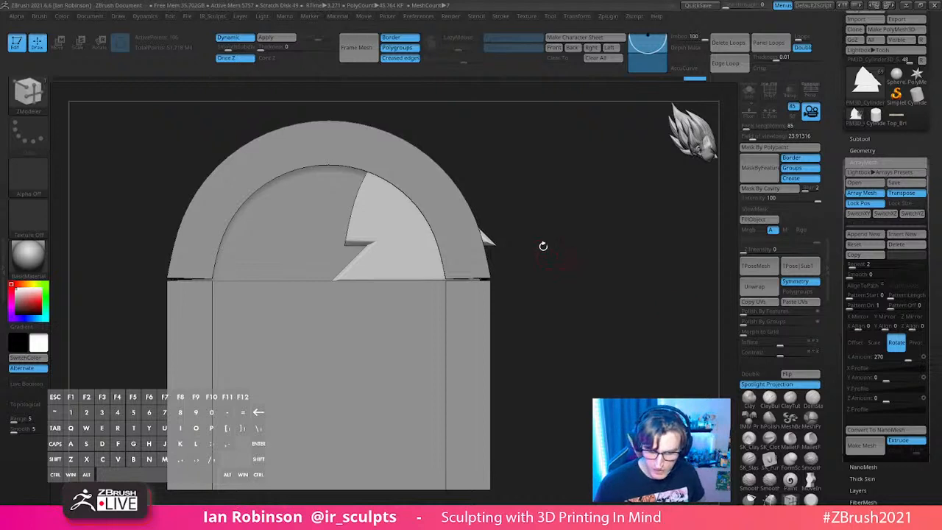
# Step: Isolate the wedge array, set its Repeat to 4 and try repositioning the copies with the gizmo
pyautogui.click(749, 92)
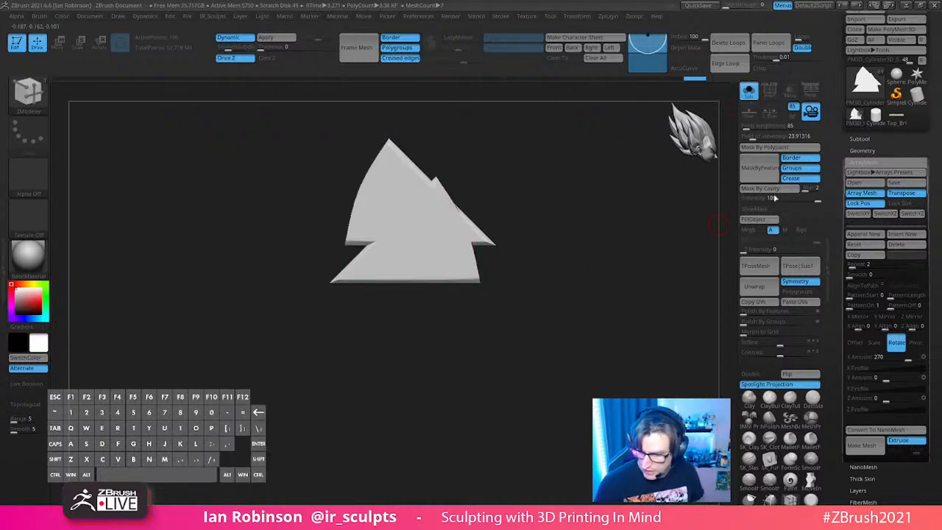
pyautogui.moveTo(853, 266); pyautogui.dragTo(854, 266)
pyautogui.keyDown('alt'); pyautogui.moveTo(571, 295); pyautogui.dragTo(491, 294); pyautogui.keyUp('alt')
pyautogui.press('w')
pyautogui.moveTo(387, 228); pyautogui.dragTo(444, 239)
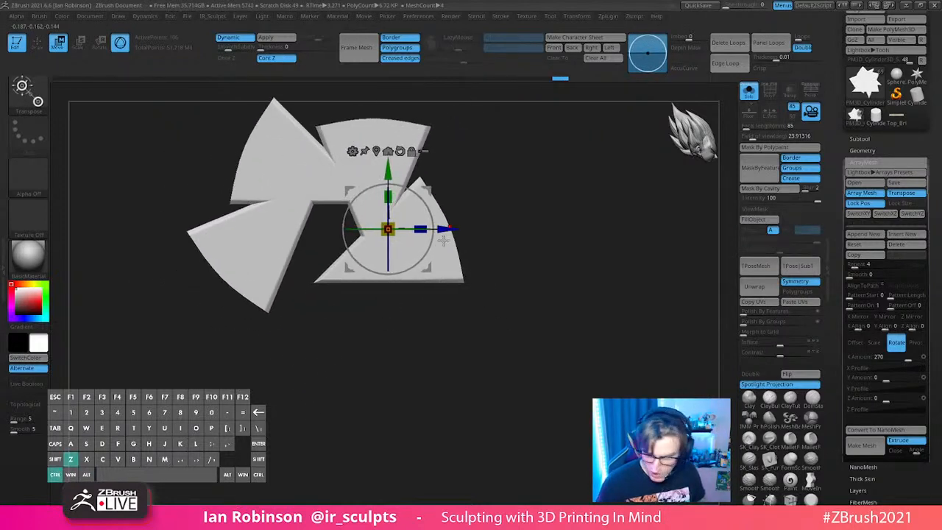
pyautogui.hotkey('ctrl', 'z')
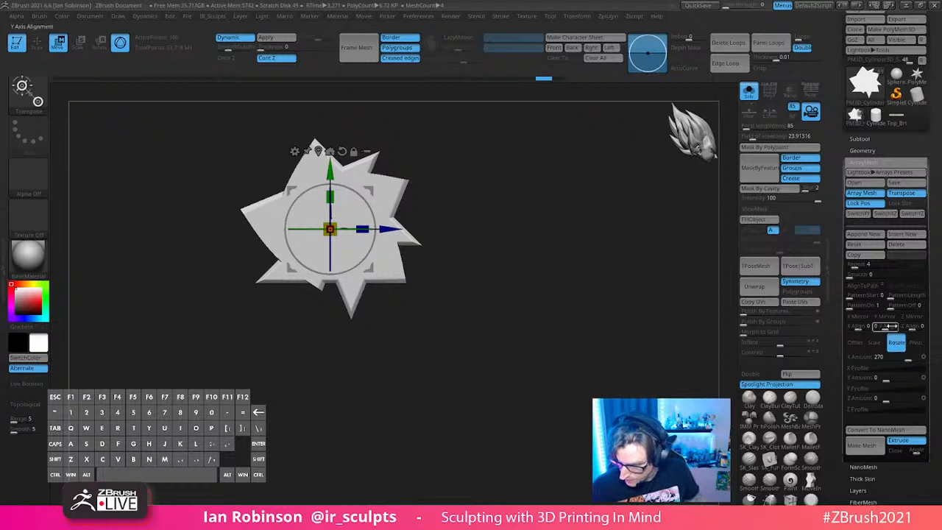
# Step: Try offsetting the array copies along the Y and Z axes, and undo the offset, repeat, rotation and Transpose settings
pyautogui.moveTo(886, 358); pyautogui.dragTo(885, 358)
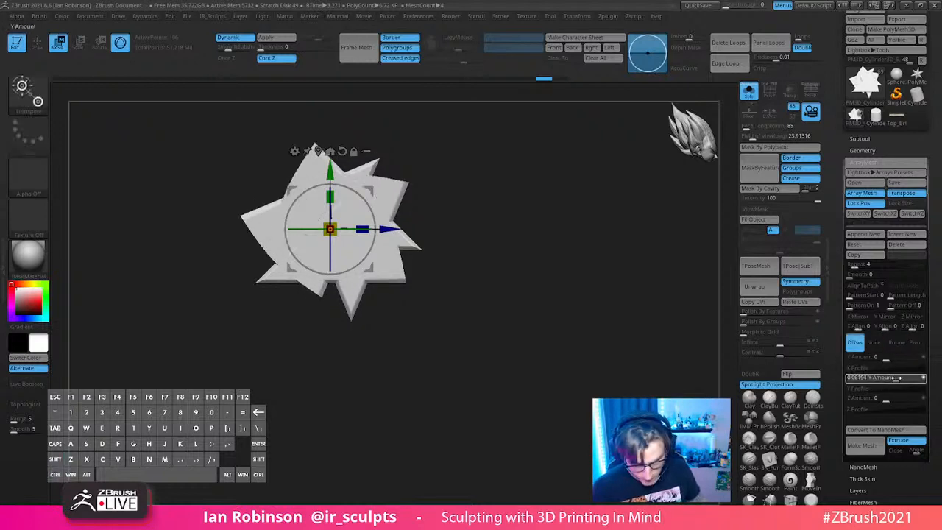
pyautogui.moveTo(887, 401); pyautogui.dragTo(905, 399)
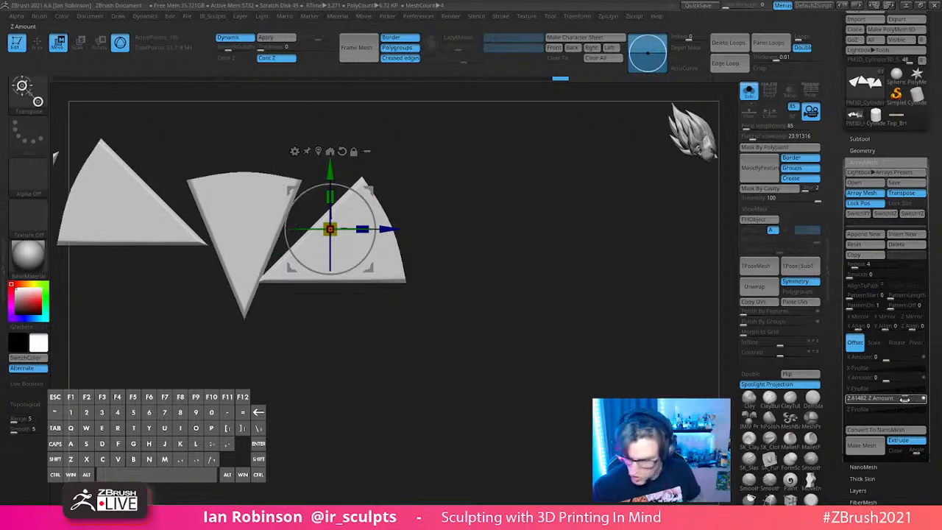
pyautogui.hotkey('ctrl', 'z')
pyautogui.hotkey('ctrl', 'z')
pyautogui.hotkey('ctrl', 'z')
pyautogui.hotkey('ctrl', 'z')
pyautogui.hotkey('ctrl', 'z')
pyautogui.hotkey('ctrl', 'z')
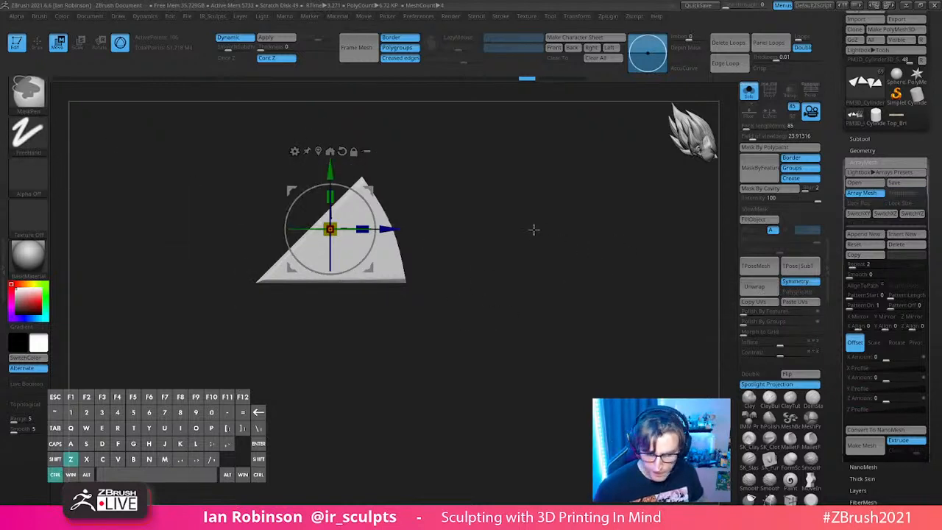
# Step: Show the whole chest and duplicate the wedge, rotating and moving the copy against the first wedge up to the lid's vertical centre line
pyautogui.click(867, 139)
pyautogui.keyDown('alt'); pyautogui.moveTo(597, 237); pyautogui.dragTo(597, 251); pyautogui.keyUp('alt')
pyautogui.click(748, 90)
pyautogui.keyDown('alt'); pyautogui.moveTo(560, 194); pyautogui.dragTo(602, 221); pyautogui.keyUp('alt')
pyautogui.keyDown('ctrl'); pyautogui.moveTo(421, 283); pyautogui.dragTo(378, 182); pyautogui.keyUp('ctrl')
pyautogui.moveTo(374, 225); pyautogui.dragTo(347, 230)
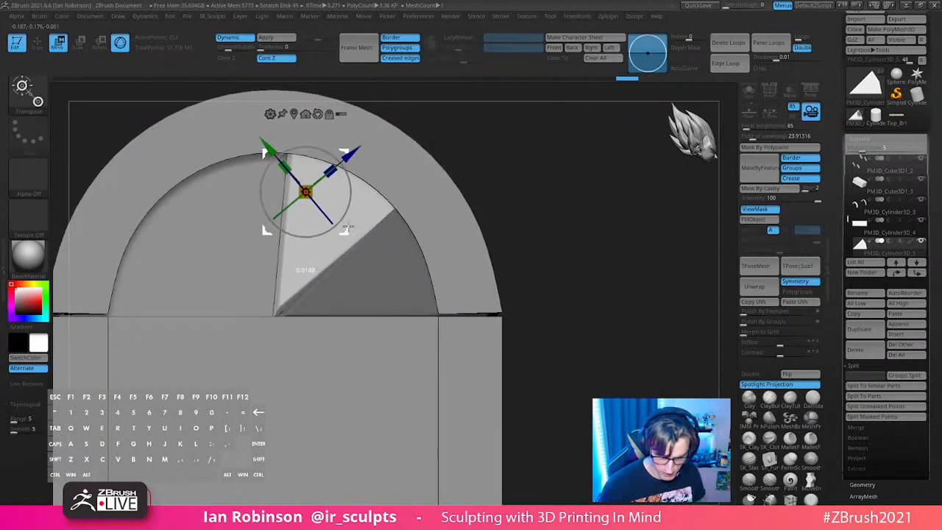
pyautogui.keyDown('shift'); pyautogui.moveTo(350, 197); pyautogui.dragTo(351, 193); pyautogui.keyUp('shift')
pyautogui.moveTo(343, 231); pyautogui.dragTo(336, 231)
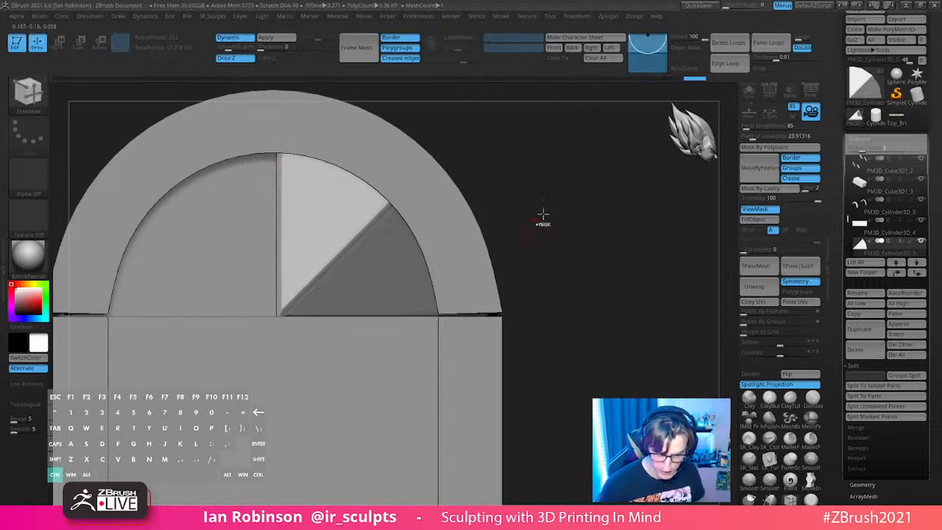
# Step: Clear the mask and duplicate the pair of wedges, rotating and moving the copy into the empty half of the lid's semicircular end
pyautogui.keyDown('ctrl'); pyautogui.moveTo(536, 225); pyautogui.dragTo(558, 244); pyautogui.keyUp('ctrl')
pyautogui.keyDown('alt'); pyautogui.click(285, 114); pyautogui.keyUp('alt')
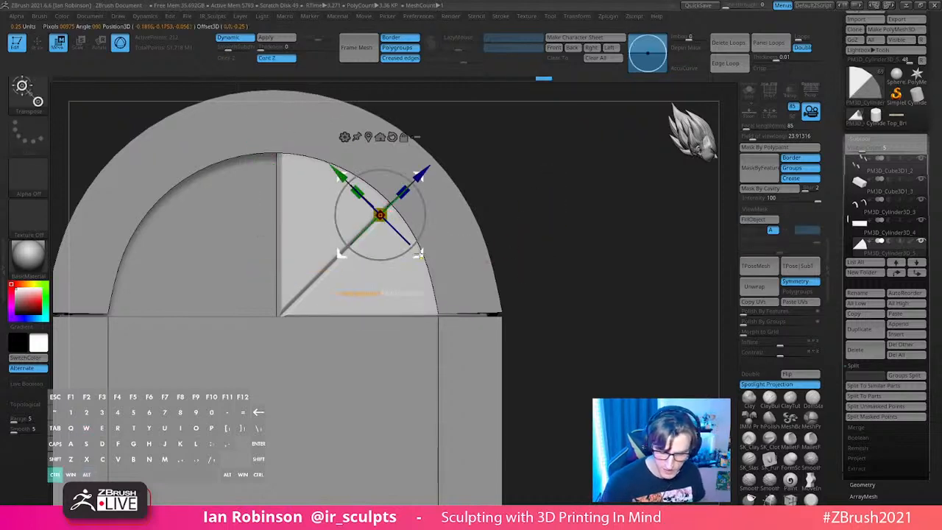
pyautogui.moveTo(399, 221); pyautogui.dragTo(380, 169)
pyautogui.moveTo(404, 240); pyautogui.dragTo(210, 255)
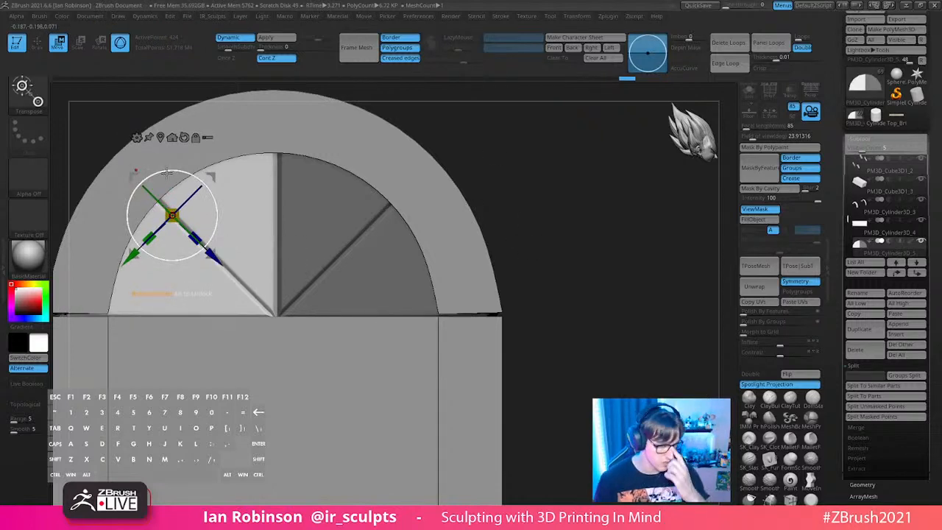
# Step: Mirror and weld the four wedge planks so that they also fill the recess at the lid's opposite end
pyautogui.press('q')
pyautogui.moveTo(560, 241)
pyautogui.keyDown('alt'); pyautogui.mouseDown()
pyautogui.moveTo(589, 213)
pyautogui.moveTo(600, 258)
pyautogui.moveTo(567, 287)
pyautogui.mouseUp(); pyautogui.keyUp('alt')
pyautogui.hotkey('shift', 'f')
pyautogui.press('f')
pyautogui.keyDown('alt'); pyautogui.moveTo(663, 200); pyautogui.dragTo(625, 228); pyautogui.keyUp('alt')
pyautogui.hotkey('shift', 'f')
pyautogui.press('1')
pyautogui.press('1')
pyautogui.hotkey('shift', 'f')
pyautogui.press('2')
pyautogui.click(564, 280)
pyautogui.moveTo(571, 294); pyautogui.dragTo(616, 244)
pyautogui.press('1')
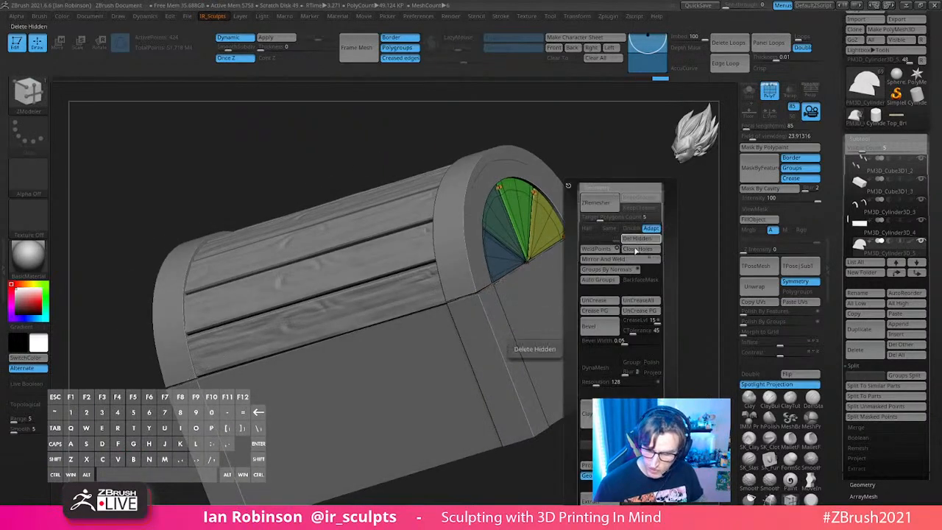
pyautogui.moveTo(631, 217)
pyautogui.mouseDown()
pyautogui.moveTo(664, 236)
pyautogui.moveTo(643, 254)
pyautogui.moveTo(570, 269)
pyautogui.moveTo(611, 220)
pyautogui.moveTo(603, 256)
pyautogui.moveTo(612, 242)
pyautogui.moveTo(688, 213)
pyautogui.mouseUp()
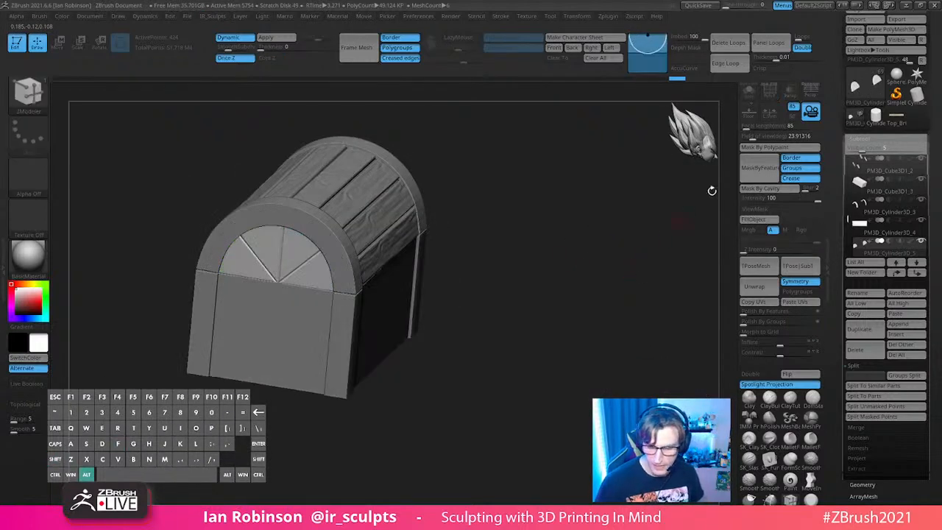
# Step: Save the tool as Bokoblin_Talus_Statue_016_PosedBokoblin.ztl
pyautogui.scroll(2, 883, 51)
pyautogui.click(913, 30)
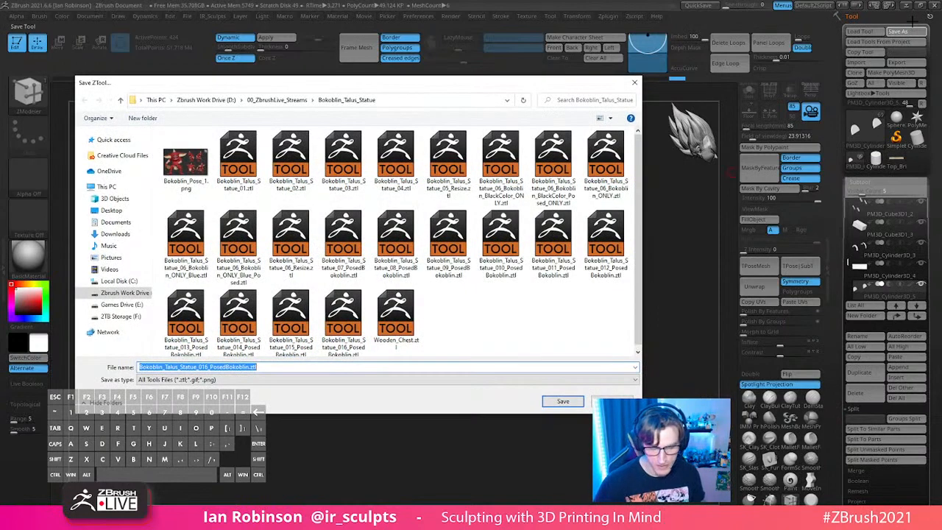
pyautogui.press('Return')
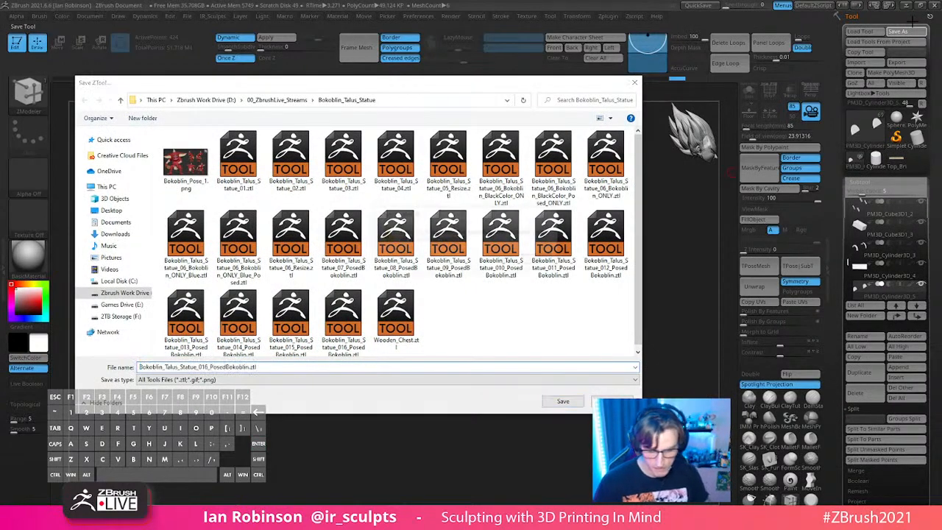
pyautogui.press('Return')
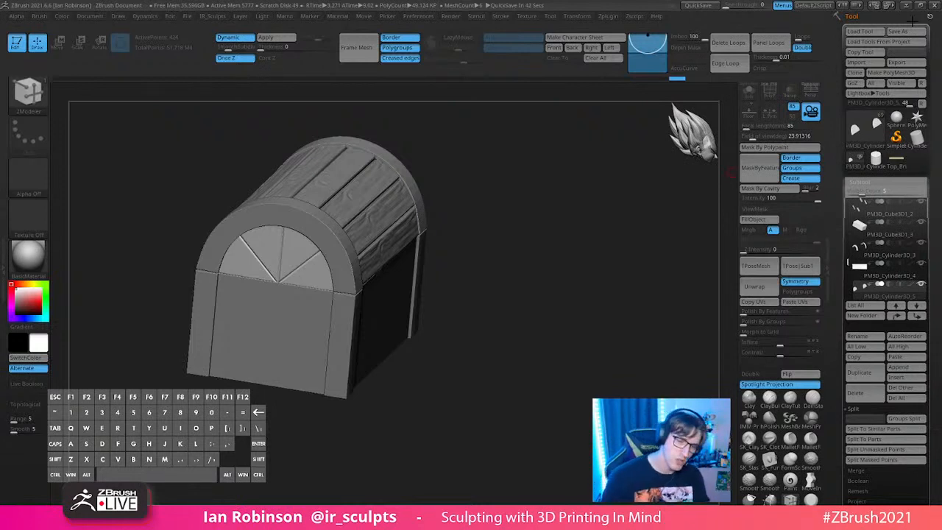
# Step: Select the chest's inner body box, scale it down slightly, mask its upper part and shift the unmasked lower part vertically
pyautogui.moveTo(485, 244); pyautogui.dragTo(563, 238)
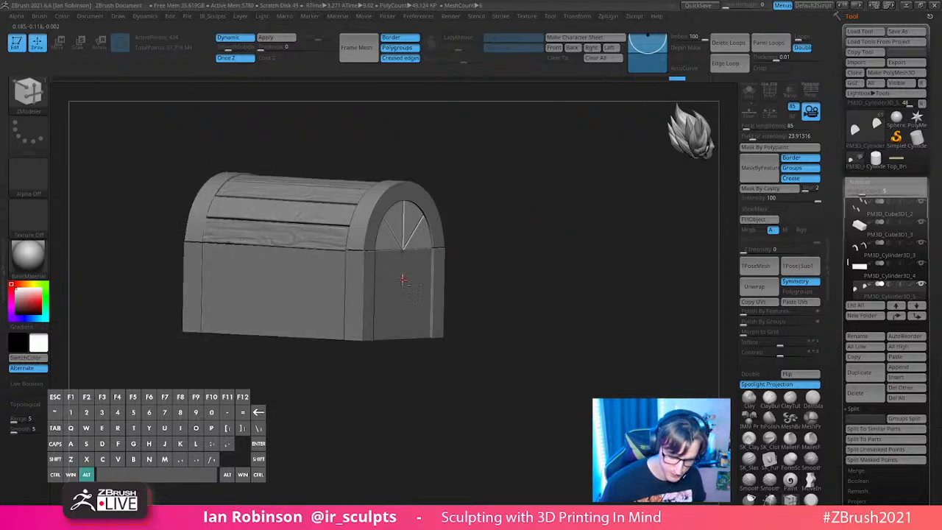
pyautogui.keyDown('alt'); pyautogui.click(406, 277); pyautogui.keyUp('alt')
pyautogui.press('w')
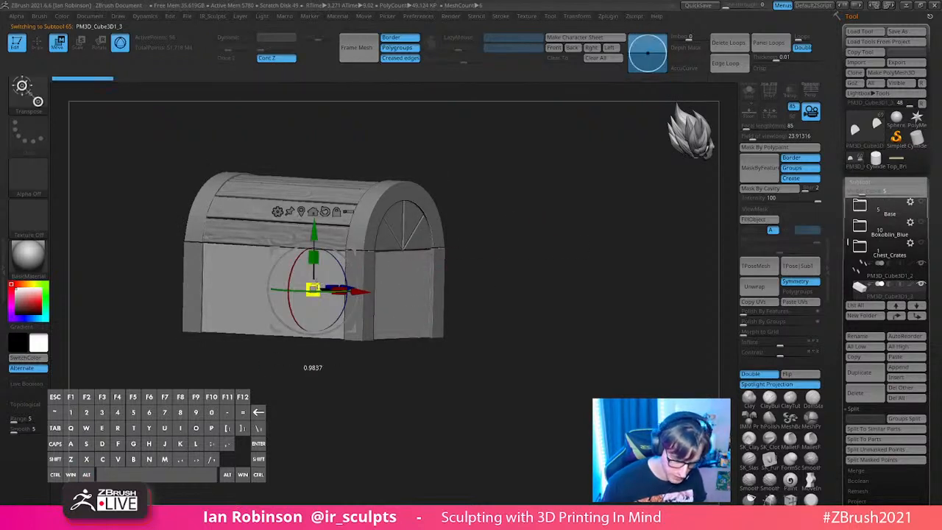
pyautogui.keyDown('shift'); pyautogui.moveTo(522, 172); pyautogui.dragTo(520, 252); pyautogui.keyUp('shift')
pyautogui.press('q')
pyautogui.moveTo(171, 140)
pyautogui.keyDown('ctrl'); pyautogui.mouseDown()
pyautogui.moveTo(522, 299)
pyautogui.moveTo(571, 298)
pyautogui.mouseUp(); pyautogui.keyUp('ctrl')
pyautogui.press('w')
pyautogui.moveTo(365, 249); pyautogui.dragTo(365, 245)
pyautogui.press('q')
pyautogui.moveTo(554, 264)
pyautogui.mouseDown()
pyautogui.moveTo(611, 262)
pyautogui.moveTo(595, 252)
pyautogui.moveTo(596, 294)
pyautogui.moveTo(627, 294)
pyautogui.moveTo(607, 317)
pyautogui.mouseUp()
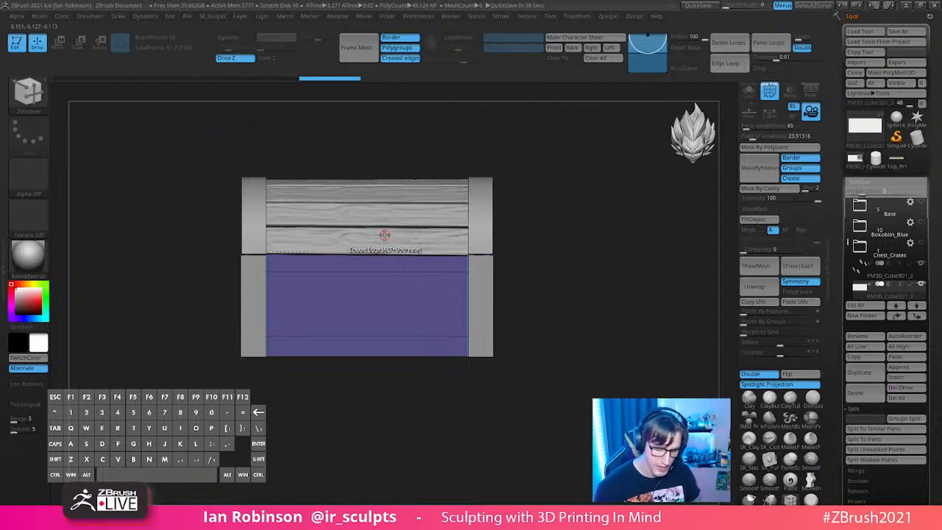
# Step: Isolate the body box, set the ZModeler edge action to Insert and delete the two horizontal edge loops around its sides
pyautogui.click(750, 91)
pyautogui.keyDown('alt'); pyautogui.moveTo(601, 226); pyautogui.dragTo(612, 248); pyautogui.keyUp('alt')
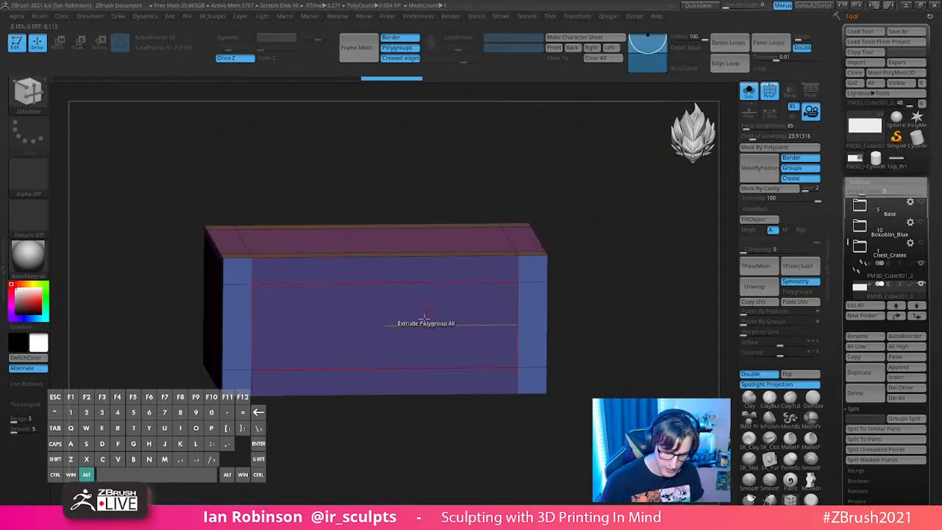
pyautogui.press('space')
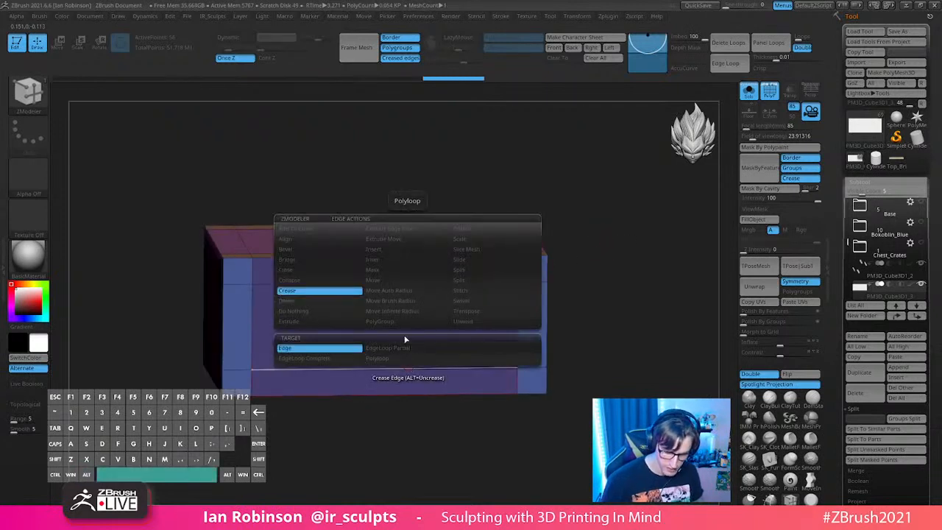
pyautogui.click(383, 251)
pyautogui.moveTo(513, 243); pyautogui.dragTo(532, 240)
pyautogui.keyDown('alt'); pyautogui.click(424, 284); pyautogui.keyUp('alt')
pyautogui.keyDown('alt'); pyautogui.click(398, 369); pyautogui.keyUp('alt')
# Step: Switch the Insert target to Multiple EdgeLoops and add six evenly spaced horizontal loops, dividing the box's height into seven bands
pyautogui.keyDown('shift'); pyautogui.moveTo(603, 303); pyautogui.dragTo(619, 305); pyautogui.keyUp('shift')
pyautogui.press('space')
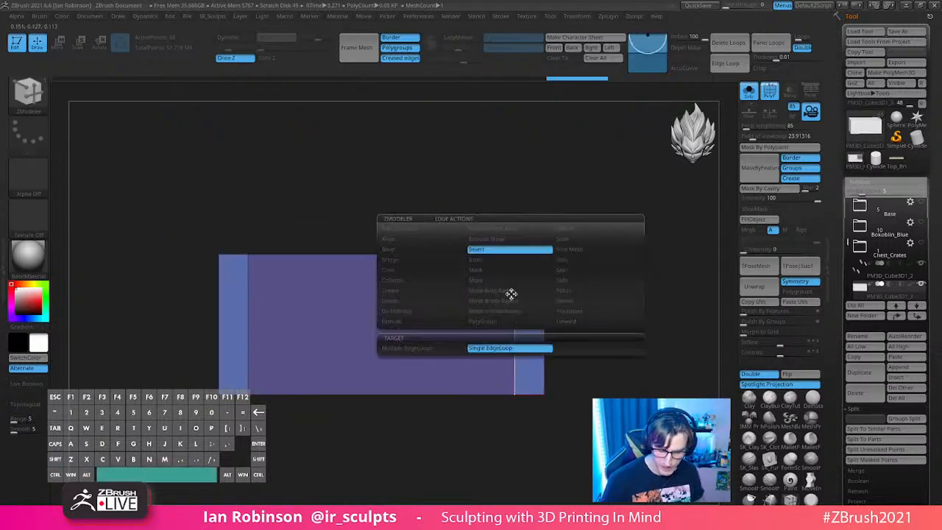
pyautogui.click(431, 347)
pyautogui.moveTo(511, 309); pyautogui.dragTo(514, 324)
pyautogui.moveTo(587, 276); pyautogui.dragTo(589, 256)
pyautogui.click(748, 93)
pyautogui.click(748, 94)
pyautogui.keyDown('shift'); pyautogui.moveTo(631, 218); pyautogui.dragTo(591, 229); pyautogui.keyUp('shift')
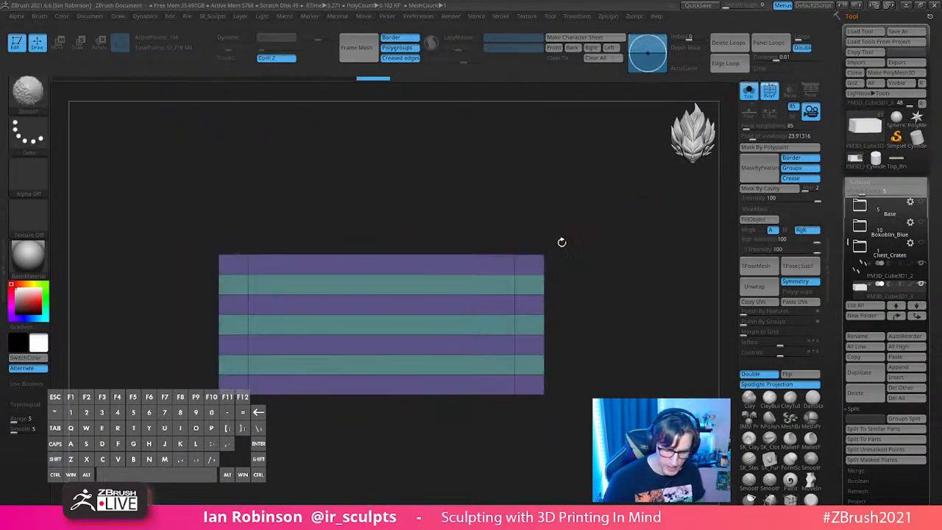
# Step: Put the whole box into a single polygroup and mark the faces of its two long sides as a temporary polygroup
pyautogui.hotkey('ctrl', 'w')
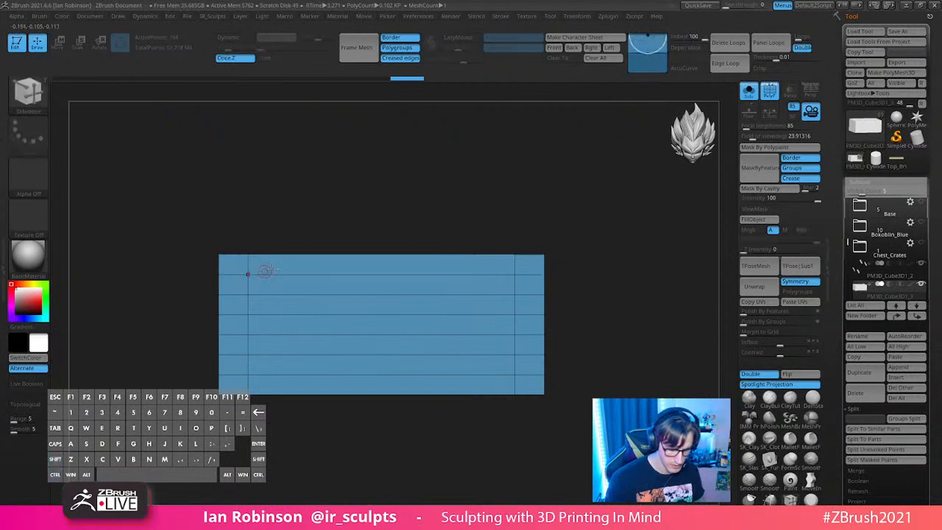
pyautogui.moveTo(410, 174); pyautogui.dragTo(479, 199)
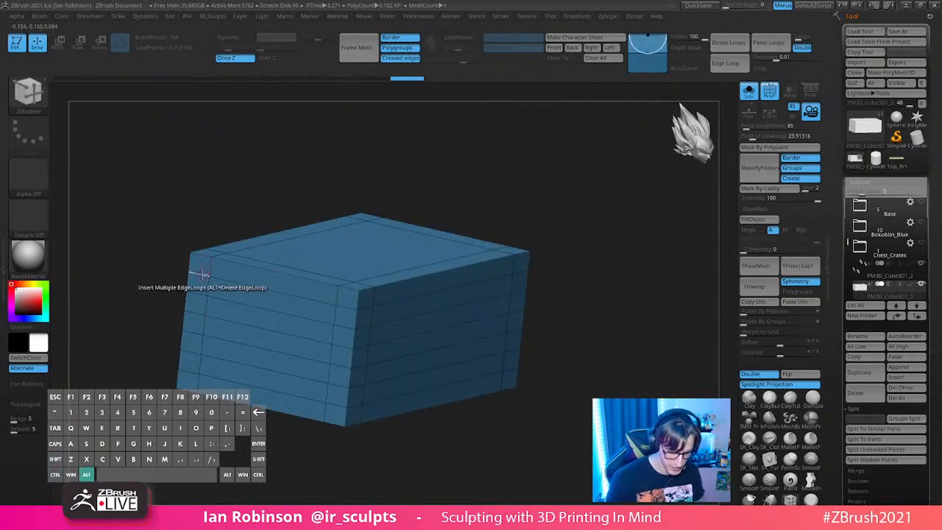
pyautogui.moveTo(414, 312)
pyautogui.keyDown('alt'); pyautogui.mouseDown()
pyautogui.moveTo(403, 389)
pyautogui.moveTo(367, 297)
pyautogui.mouseUp(); pyautogui.keyUp('alt')
pyautogui.moveTo(522, 267)
pyautogui.keyDown('alt'); pyautogui.mouseDown()
pyautogui.moveTo(515, 322)
pyautogui.moveTo(475, 389)
pyautogui.moveTo(365, 401)
pyautogui.moveTo(356, 410)
pyautogui.mouseUp(); pyautogui.keyUp('alt')
pyautogui.moveTo(566, 312); pyautogui.dragTo(650, 234)
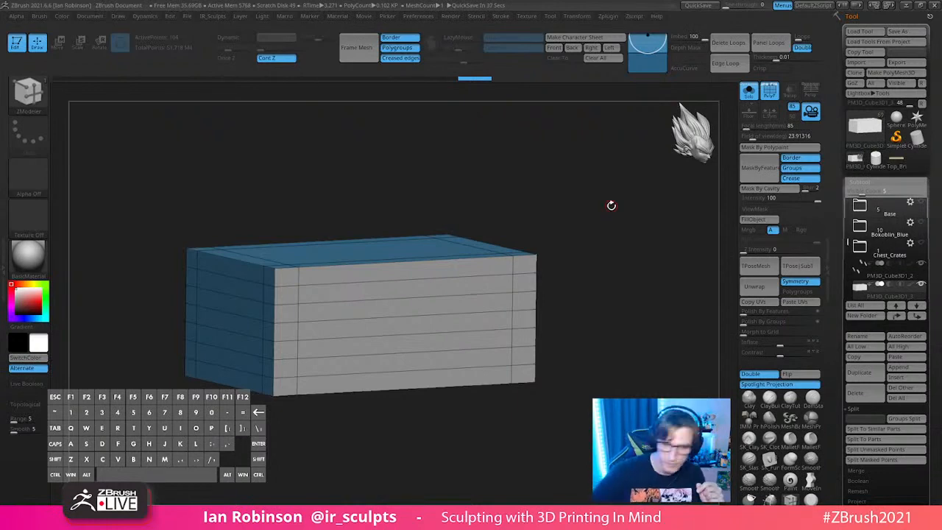
pyautogui.moveTo(534, 172); pyautogui.dragTo(446, 238)
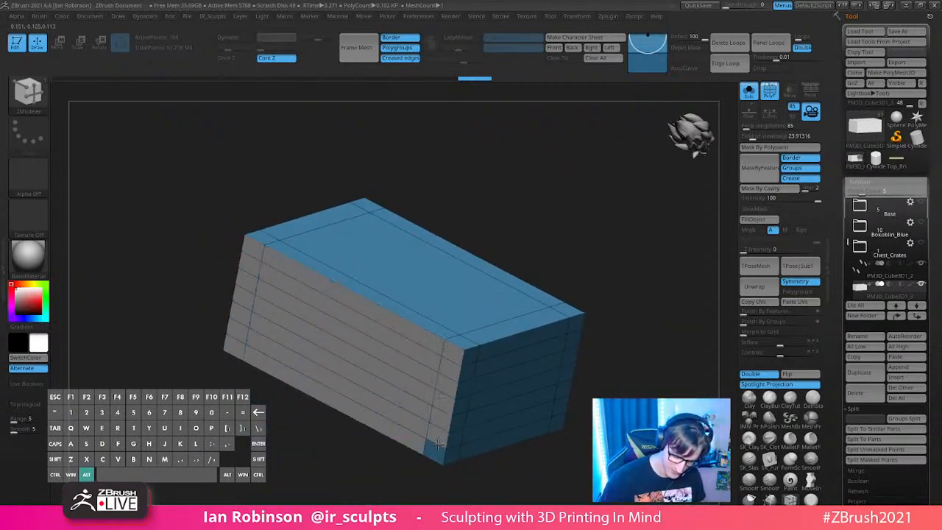
pyautogui.moveTo(623, 324); pyautogui.dragTo(589, 332)
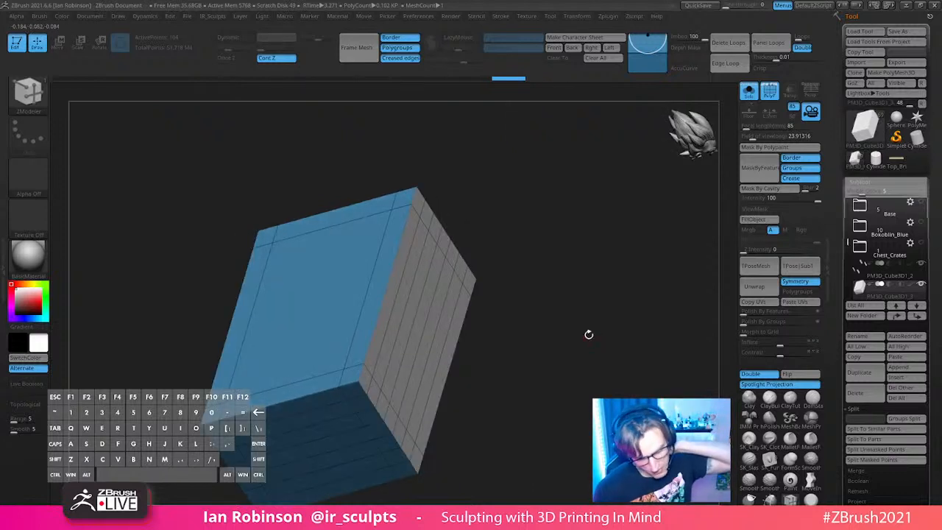
# Step: Try to delete the two crosswise edge loops near the ends of the box's long sides, and undo the deletion
pyautogui.moveTo(572, 223); pyautogui.dragTo(543, 256)
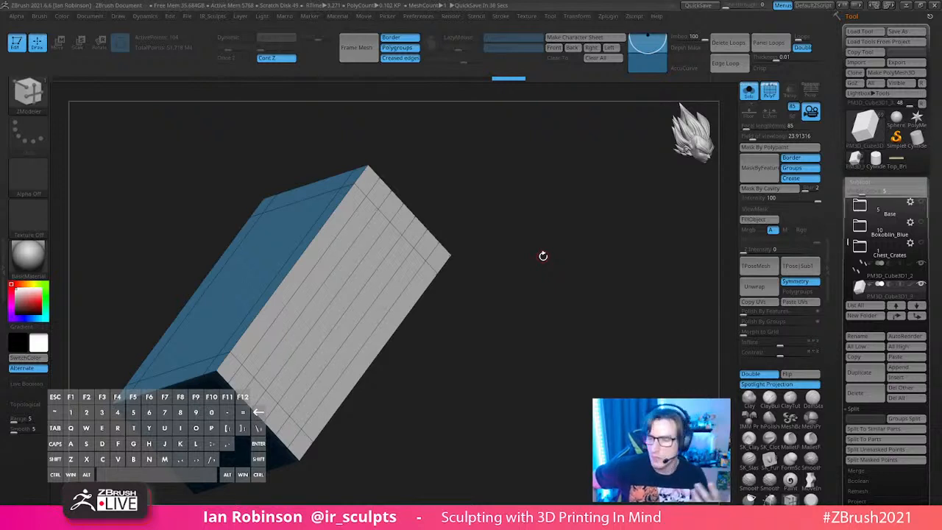
pyautogui.keyDown('shift'); pyautogui.moveTo(543, 255); pyautogui.dragTo(389, 248); pyautogui.keyUp('shift')
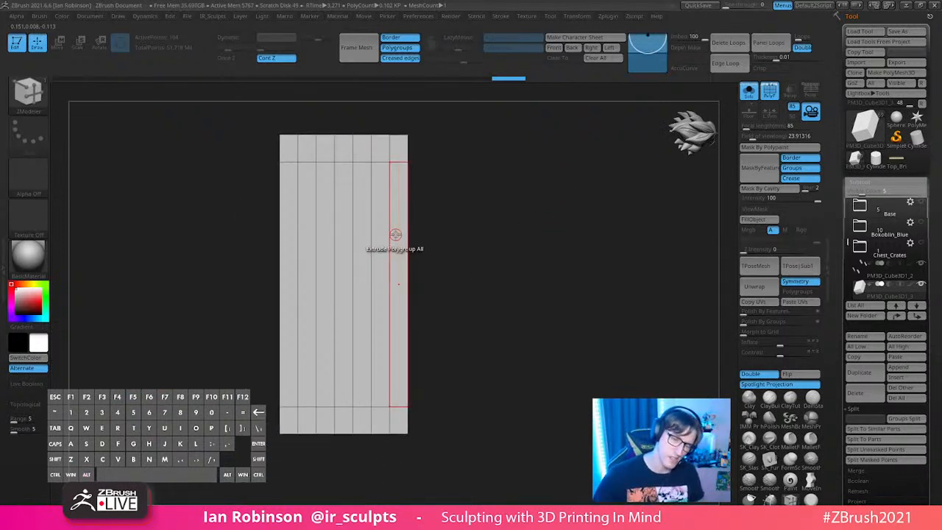
pyautogui.press('space')
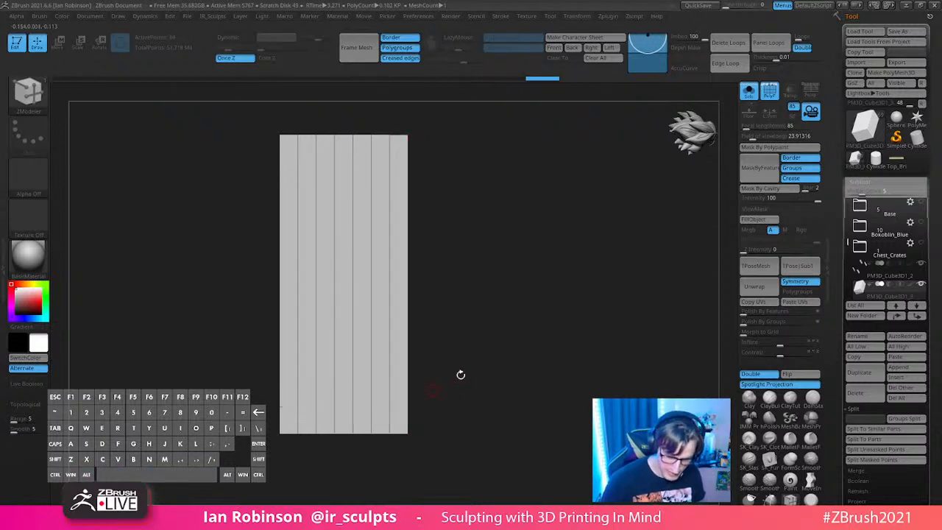
pyautogui.moveTo(481, 329); pyautogui.dragTo(490, 303)
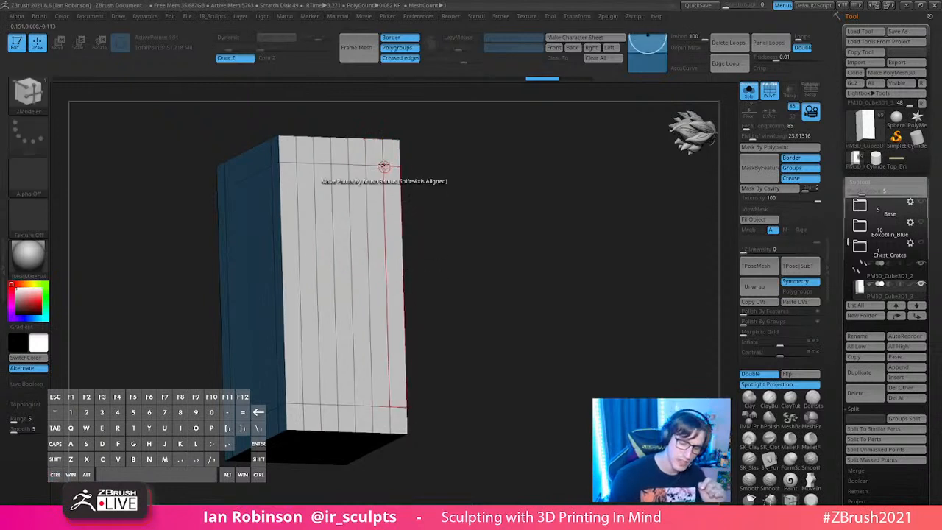
pyautogui.hotkey('ctrl', 'shift', 'z')
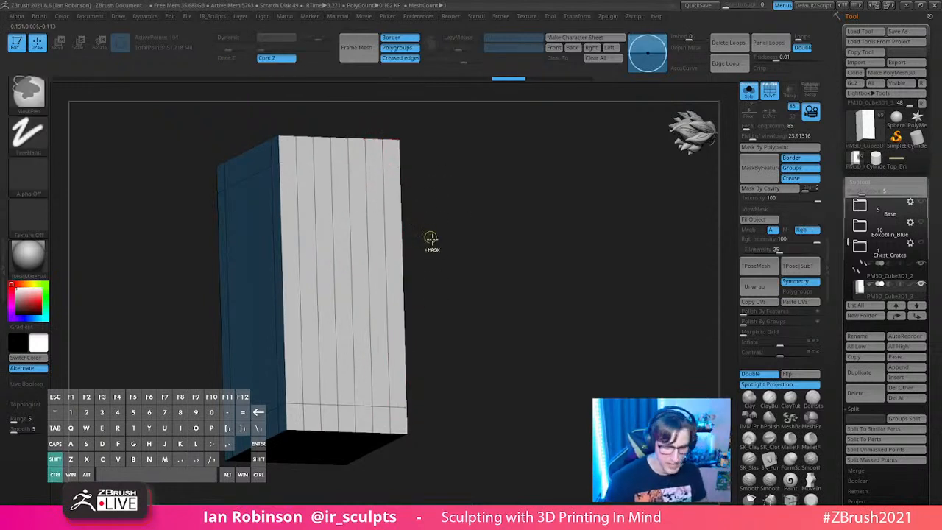
pyautogui.hotkey('ctrl', 'shift', 'z')
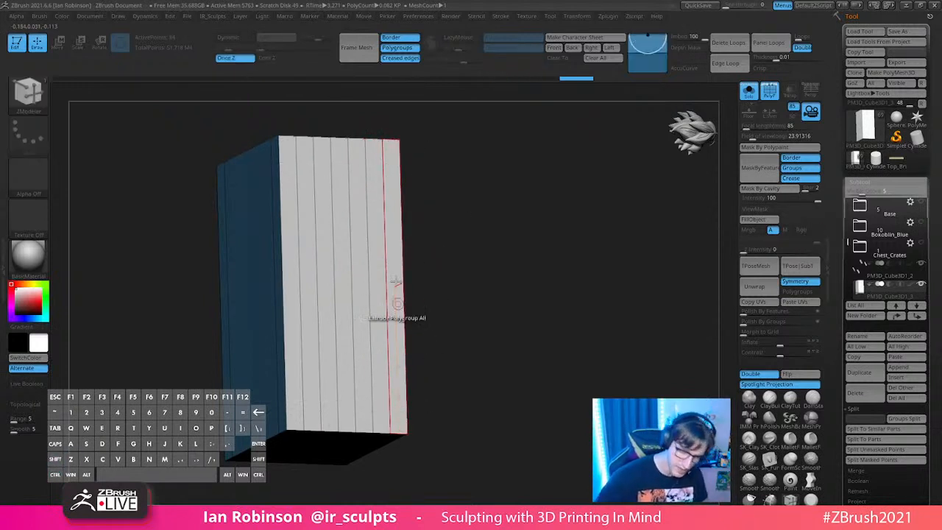
pyautogui.hotkey('ctrl', 'z')
pyautogui.hotkey('ctrl', 'z')
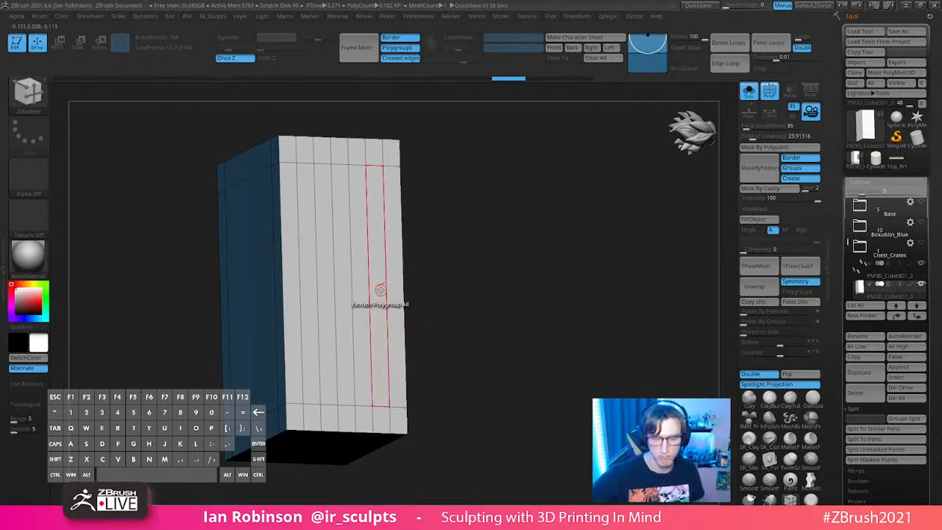
# Step: Set the ZModeler polygon action to Insert NanoMesh on Polygroup All, try a wood plank on the box's long sides and undo the insertion
pyautogui.moveTo(555, 189)
pyautogui.keyDown('alt'); pyautogui.mouseDown()
pyautogui.moveTo(572, 223)
pyautogui.moveTo(562, 244)
pyautogui.moveTo(563, 175)
pyautogui.mouseUp(); pyautogui.keyUp('alt')
pyautogui.keyDown('alt'); pyautogui.moveTo(471, 205); pyautogui.dragTo(471, 172); pyautogui.keyUp('alt')
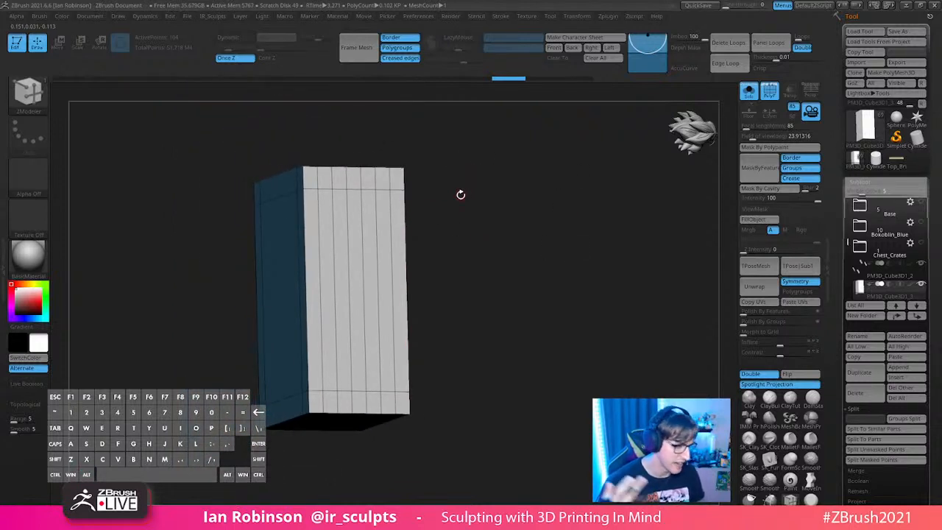
pyautogui.moveTo(478, 191); pyautogui.dragTo(404, 248)
pyautogui.press('space')
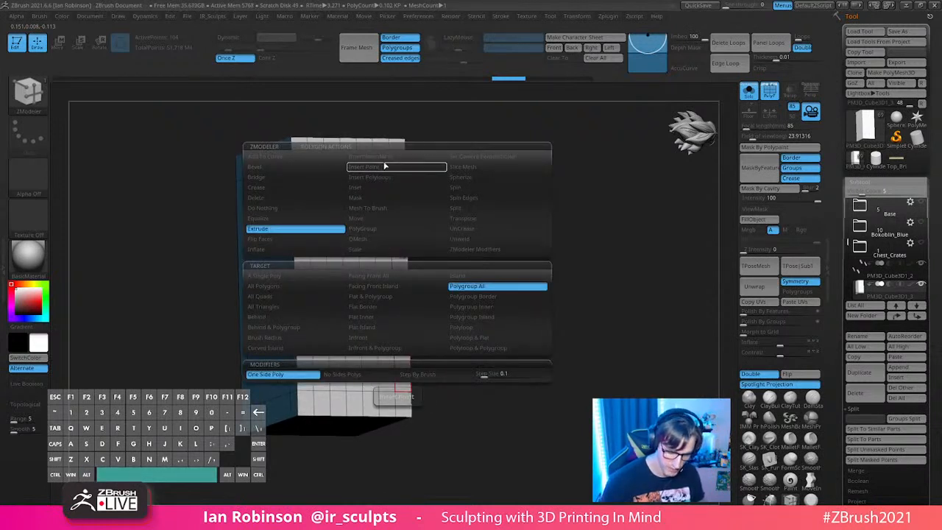
pyautogui.press('space')
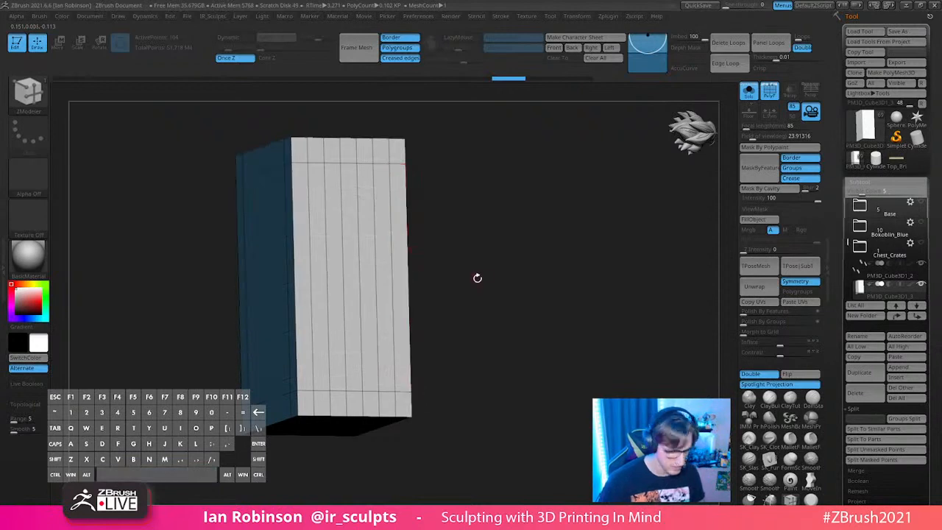
pyautogui.press('b')
pyautogui.click(633, 450)
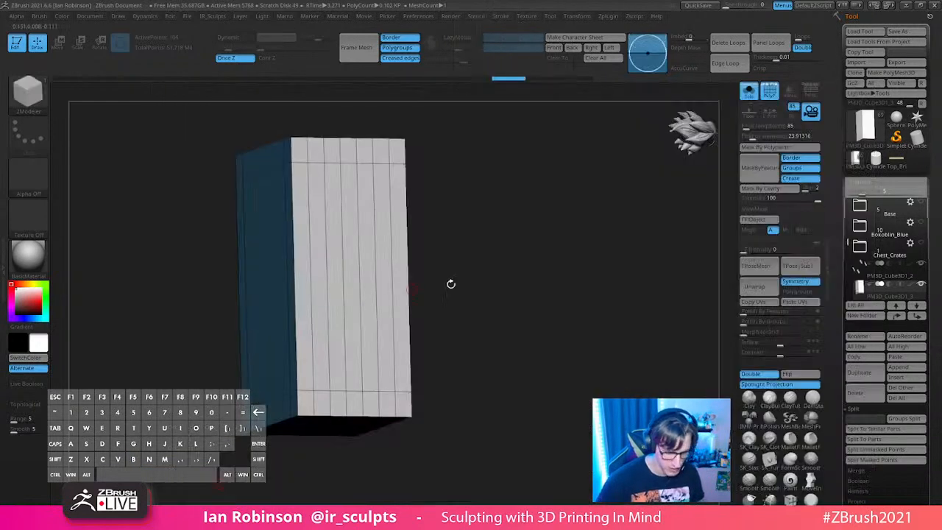
pyautogui.moveTo(391, 208); pyautogui.dragTo(419, 517)
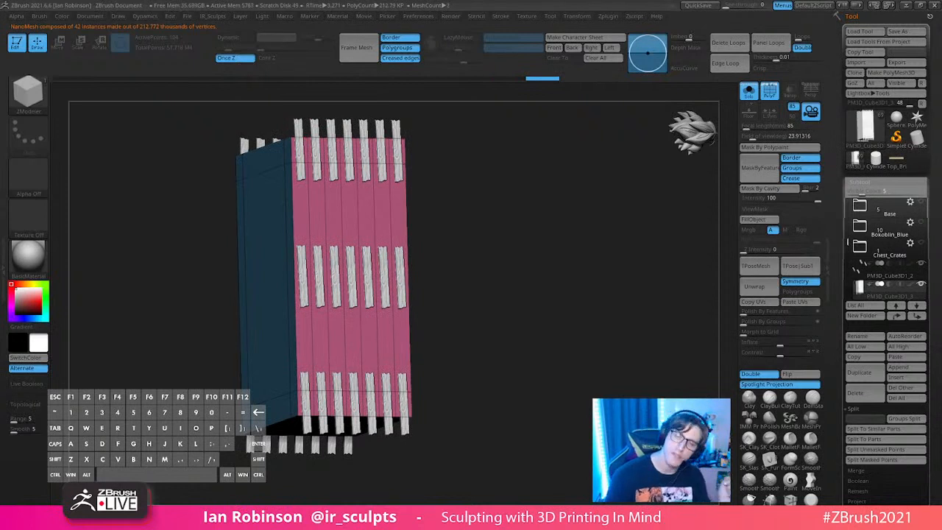
pyautogui.hotkey('ctrl', 'z')
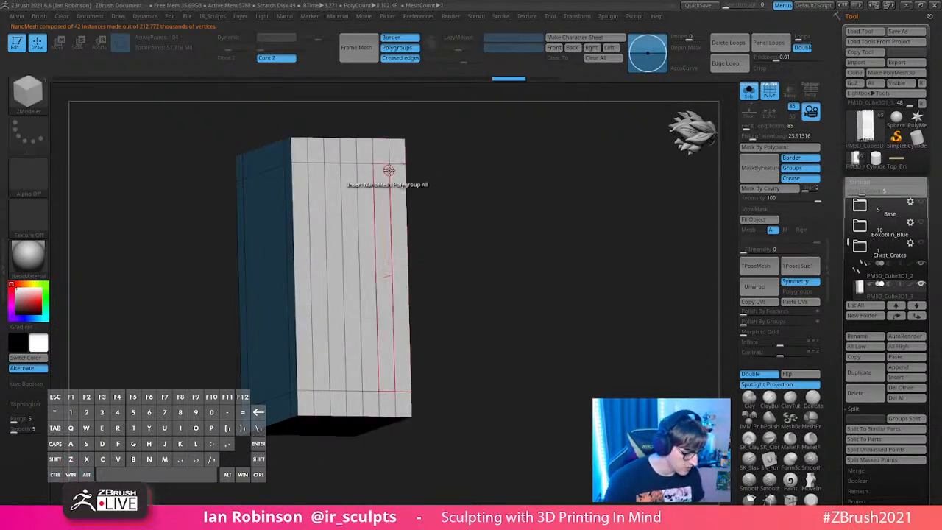
# Step: Return to the ZModeler brush and delete the two crosswise edge loops near the ends of the box's long sides
pyautogui.keyDown('alt'); pyautogui.click(382, 159); pyautogui.keyUp('alt')
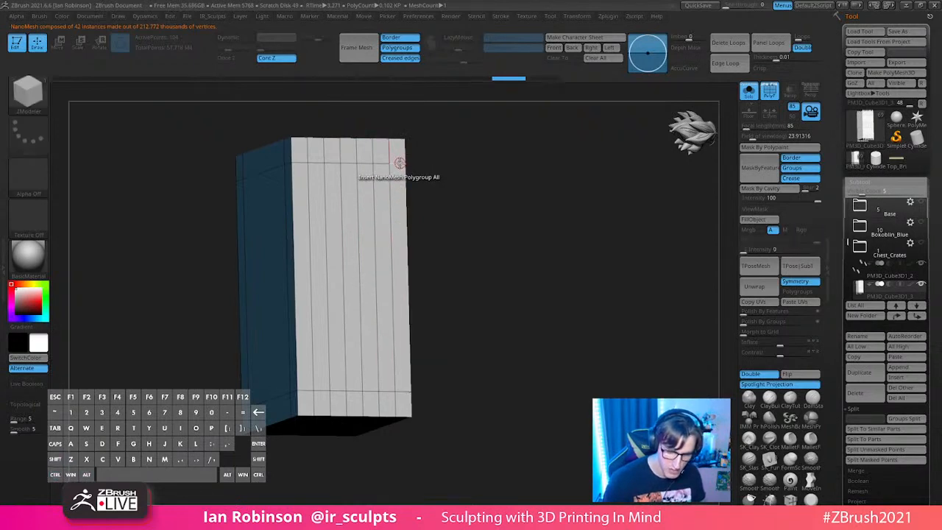
pyautogui.press('b')
pyautogui.press('z')
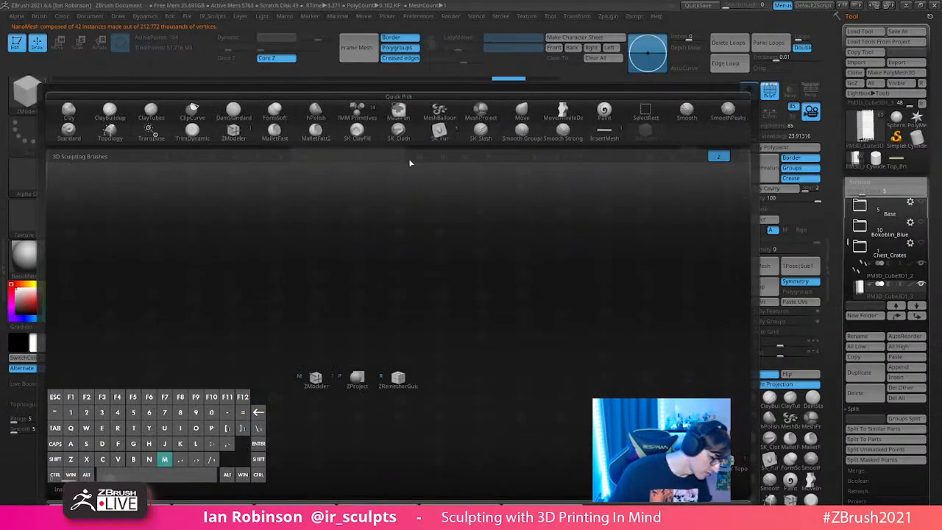
pyautogui.press('m')
pyautogui.press('space')
pyautogui.press('m')
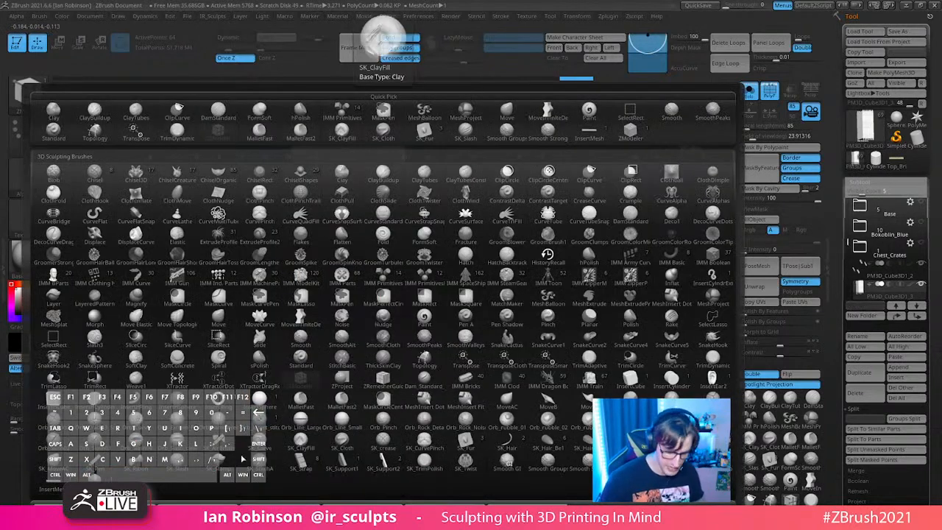
# Step: Insert the wood plank as a NanoMesh on every band of the box's two long sides
pyautogui.click(383, 306)
pyautogui.click(398, 276)
pyautogui.moveTo(398, 276); pyautogui.dragTo(398, 505)
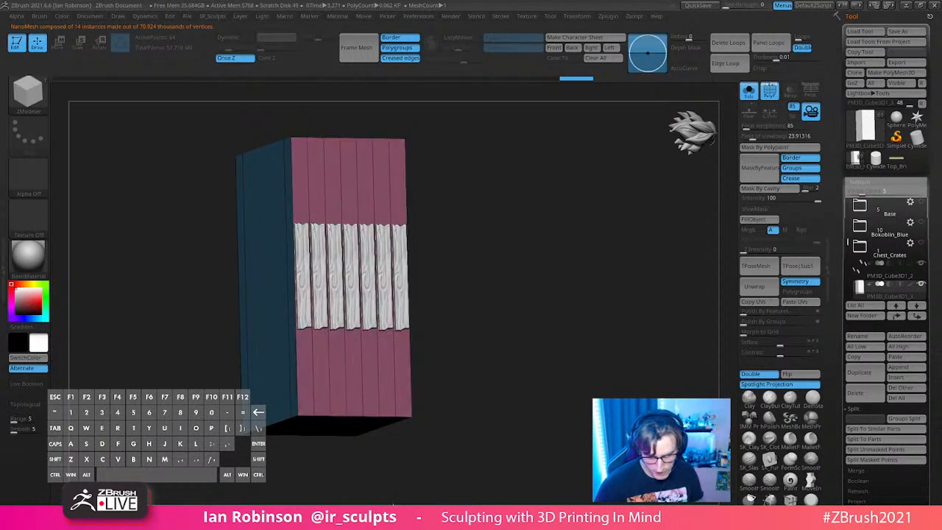
pyautogui.moveTo(393, 507); pyautogui.dragTo(563, 358)
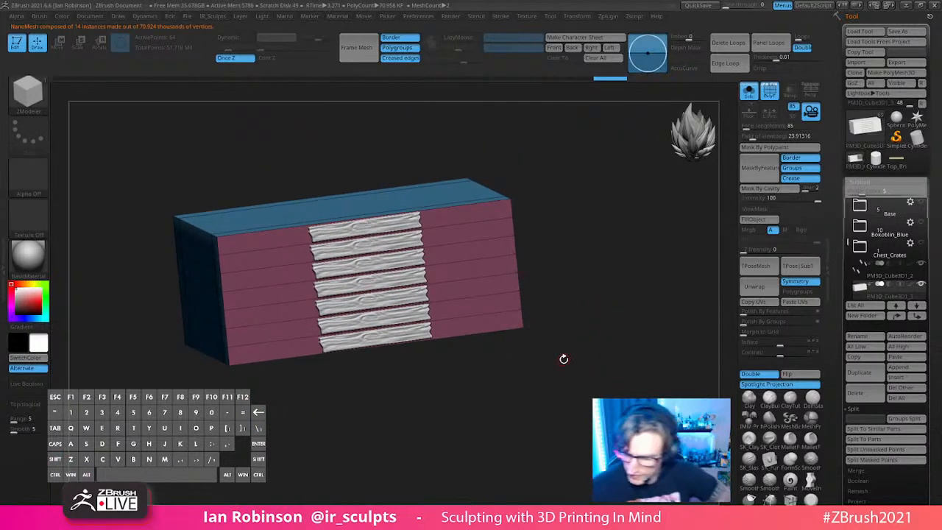
# Step: Set the NanoMesh planks' Width to 2.5791 and turn off Solo to show the whole chest
pyautogui.click(868, 183)
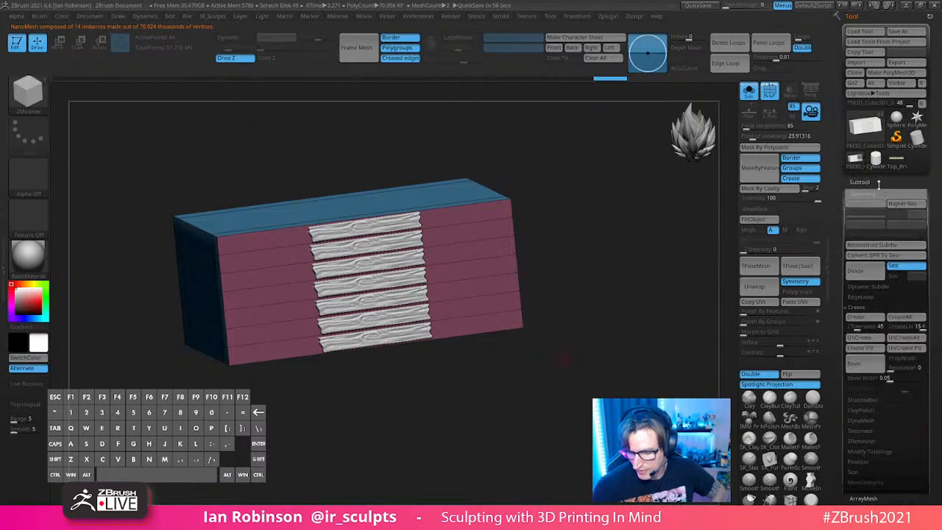
pyautogui.click(861, 194)
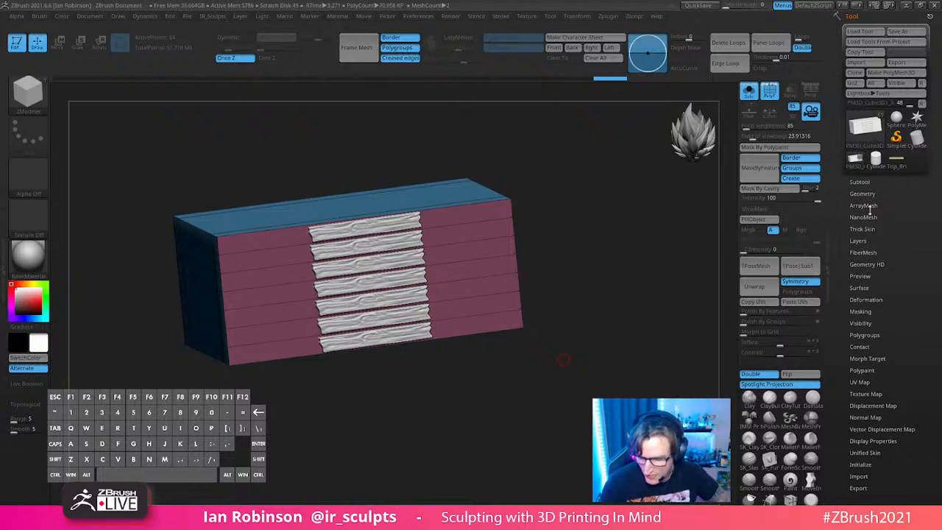
pyautogui.click(864, 206)
pyautogui.moveTo(932, 318); pyautogui.dragTo(931, 255)
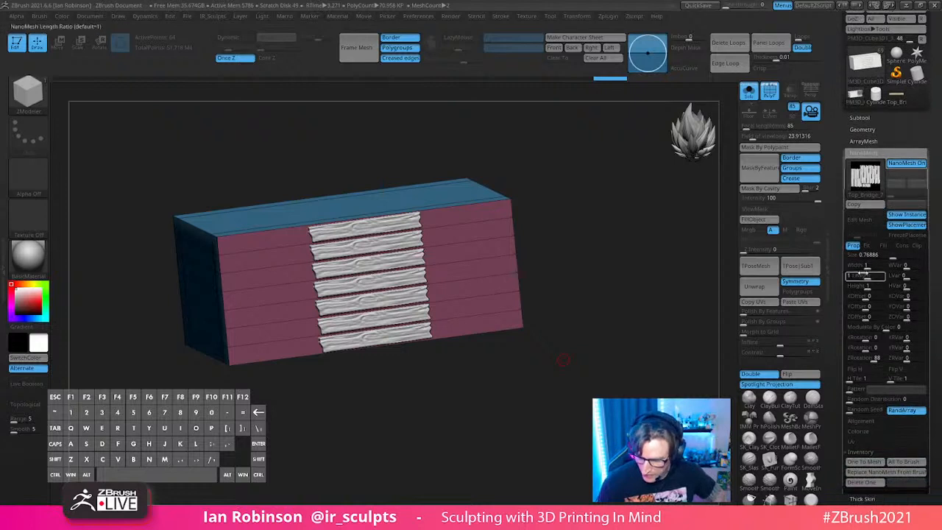
pyautogui.moveTo(867, 266); pyautogui.dragTo(874, 265)
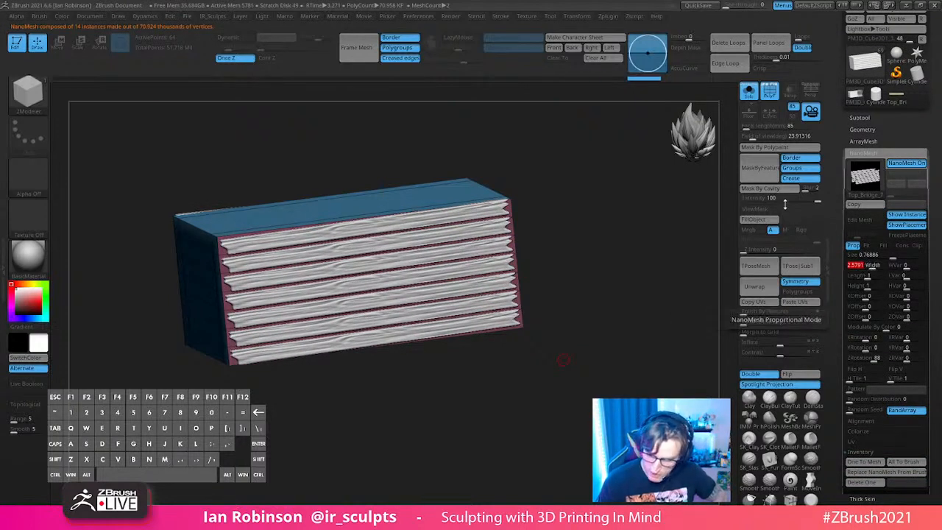
pyautogui.click(749, 89)
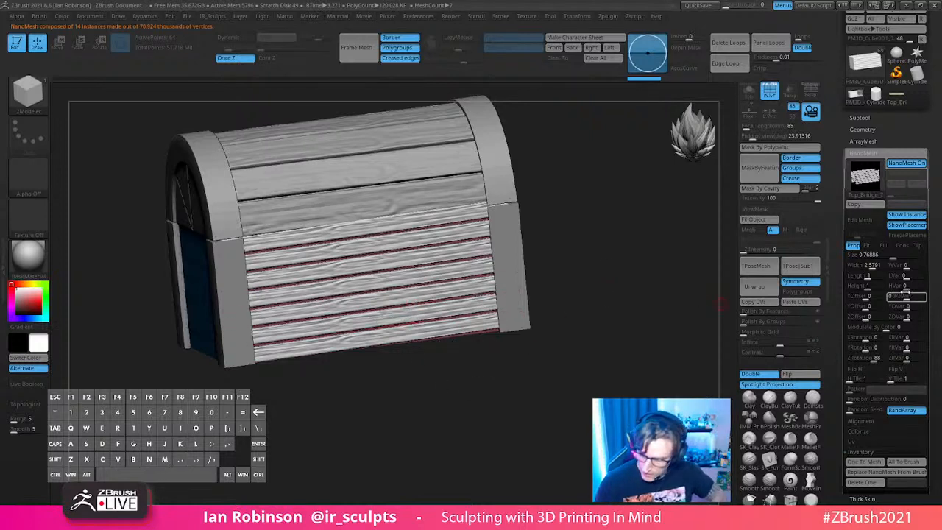
# Step: Try a NanoMesh Height of 1.98333 and a different X Offset for the planks, undoing both changes
pyautogui.moveTo(870, 287); pyautogui.dragTo(873, 286)
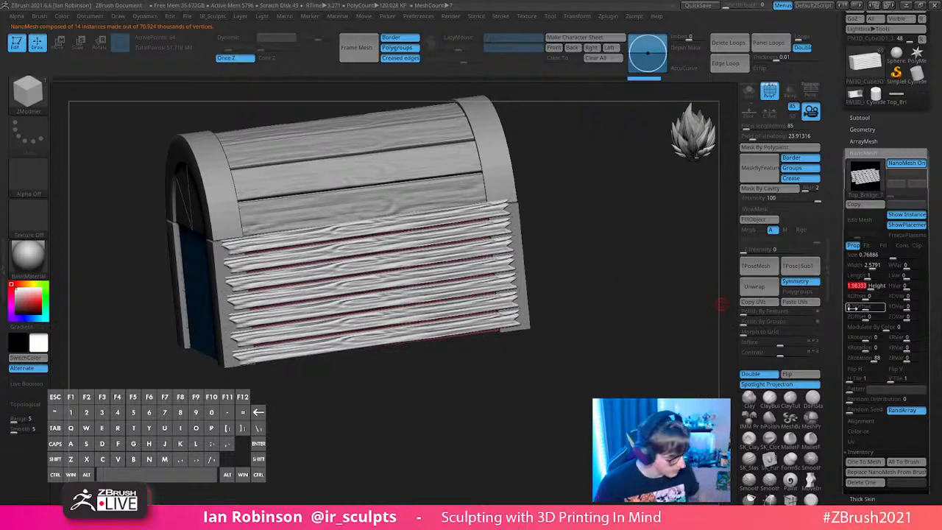
pyautogui.hotkey('ctrl', 'z')
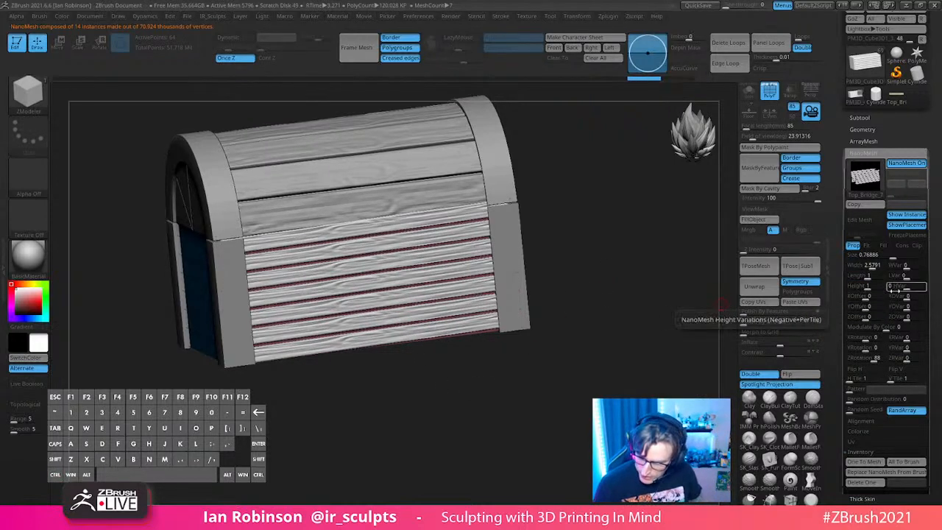
pyautogui.moveTo(863, 296); pyautogui.dragTo(870, 296)
pyautogui.hotkey('ctrl', 'z')
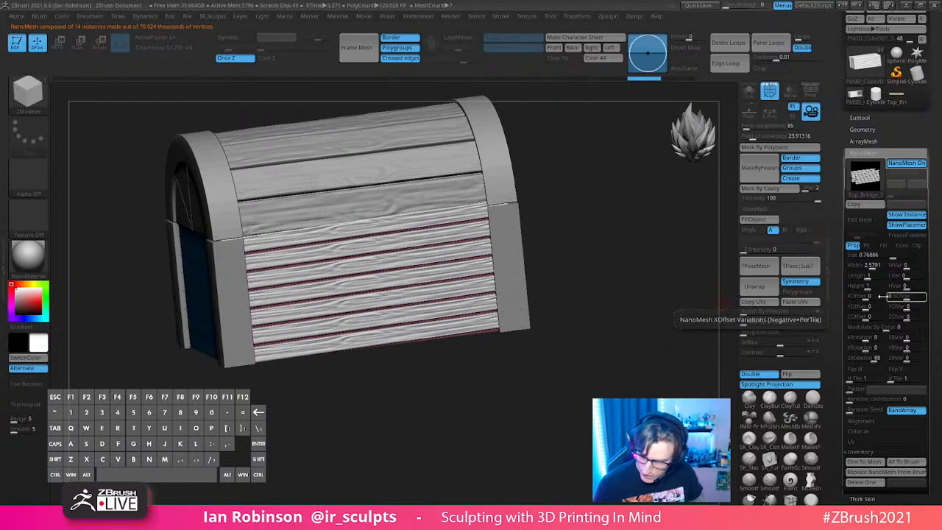
# Step: Adjust the NanoMesh planks to a Size of 0.82186 and a Width of 3.0451
pyautogui.moveTo(891, 259); pyautogui.dragTo(870, 269)
pyautogui.hotkey('ctrl', 'z')
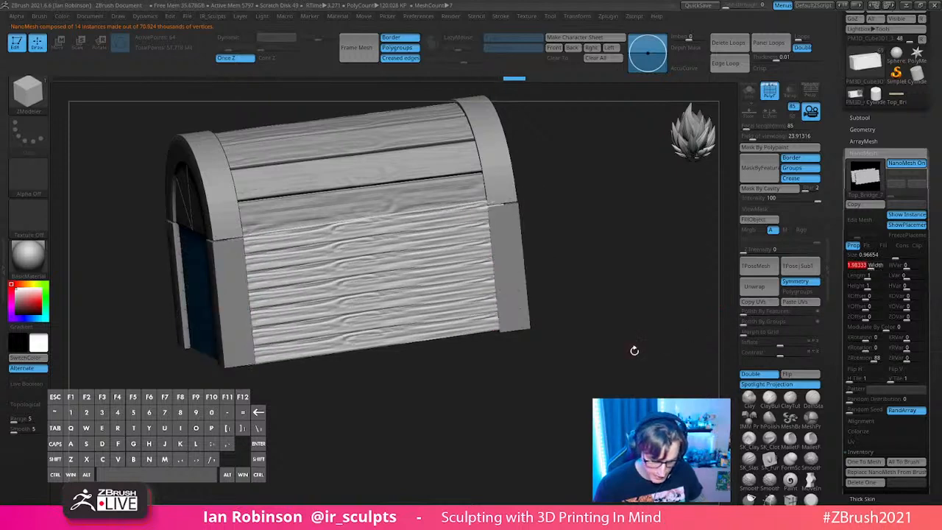
pyautogui.moveTo(631, 349); pyautogui.dragTo(651, 332)
pyautogui.click(887, 255)
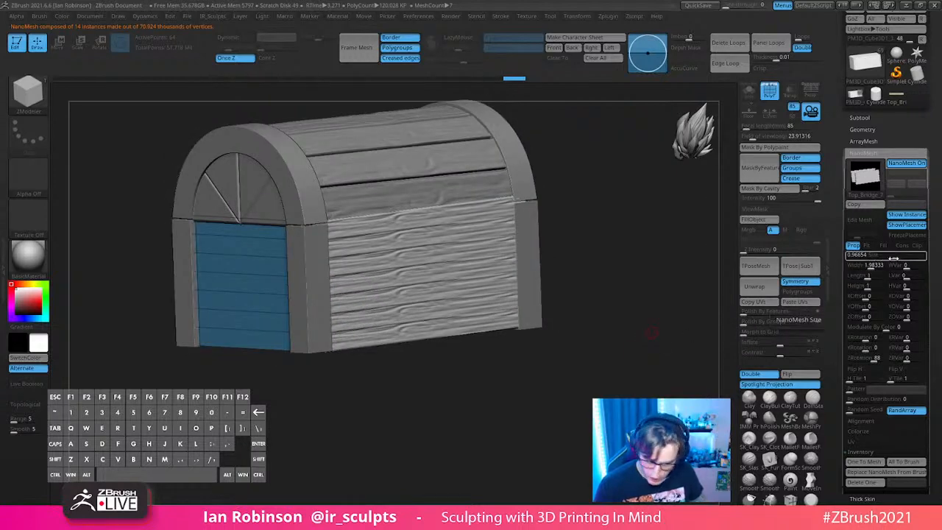
pyautogui.moveTo(894, 258); pyautogui.dragTo(893, 258)
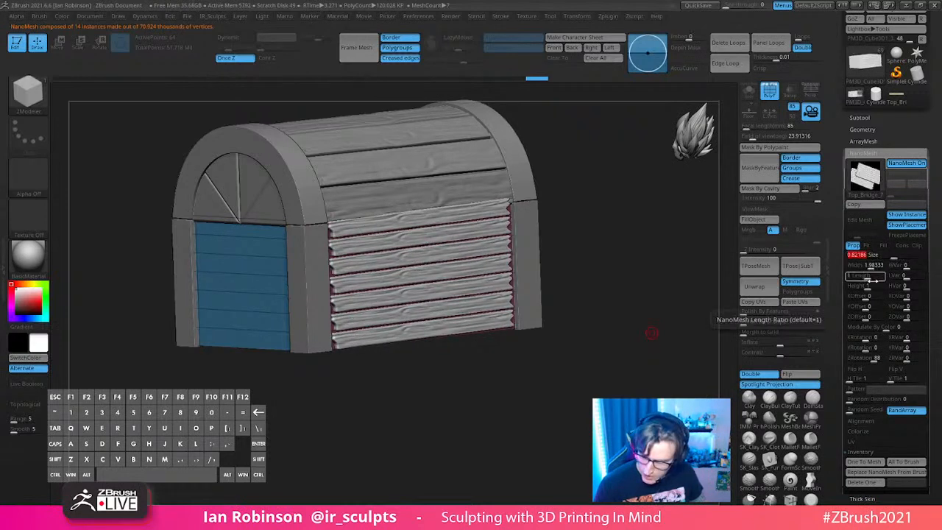
pyautogui.moveTo(867, 267); pyautogui.dragTo(877, 267)
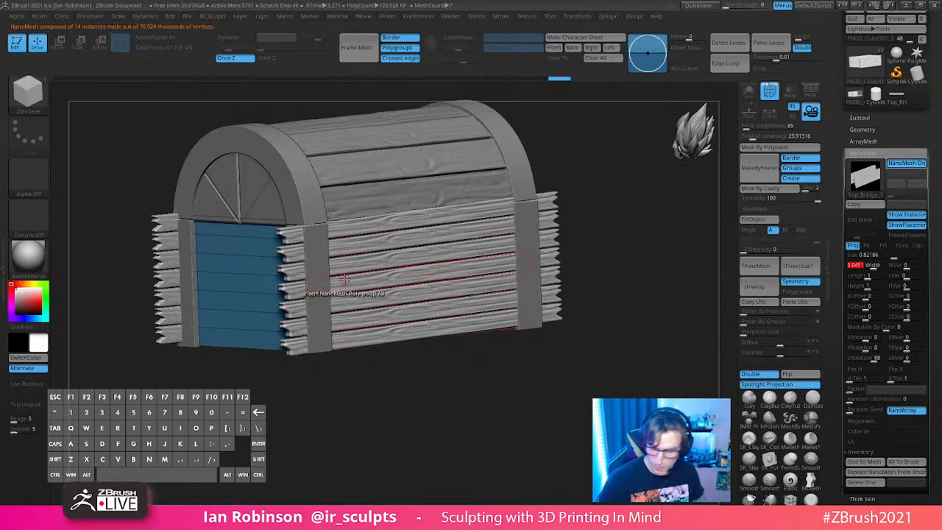
# Step: Open the NanoMesh source plank for editing and hide the jagged section at one of its ends
pyautogui.click(862, 225)
pyautogui.moveTo(669, 317); pyautogui.dragTo(614, 358)
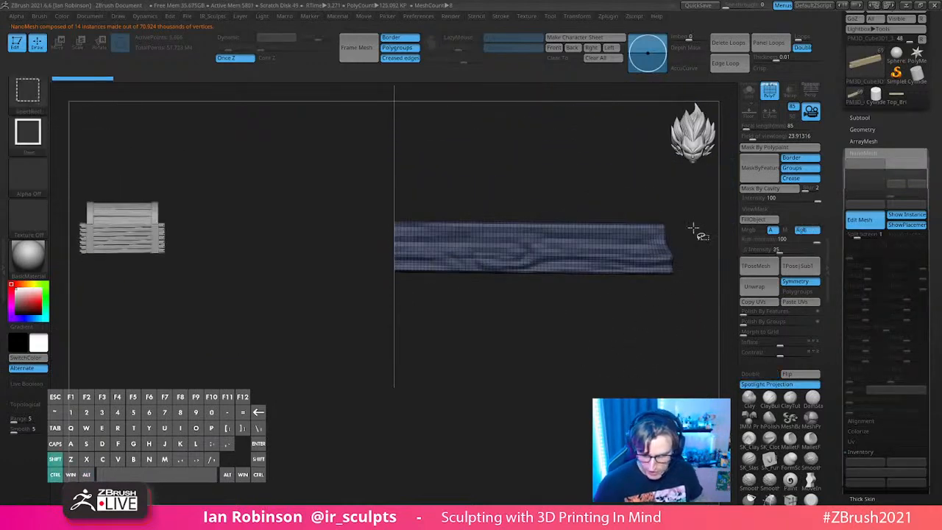
pyautogui.moveTo(694, 195)
pyautogui.keyDown('ctrl'); pyautogui.keyDown('shift'); pyautogui.mouseDown()
pyautogui.moveTo(664, 332)
pyautogui.moveTo(646, 342)
pyautogui.mouseUp(); pyautogui.keyUp('shift'); pyautogui.keyUp('ctrl')
pyautogui.hotkey('ctrl', 'z')
pyautogui.keyDown('alt'); pyautogui.moveTo(672, 224); pyautogui.dragTo(503, 315); pyautogui.keyUp('alt')
pyautogui.keyDown('ctrl'); pyautogui.keyDown('shift'); pyautogui.moveTo(659, 162); pyautogui.dragTo(581, 384); pyautogui.keyUp('shift'); pyautogui.keyUp('ctrl')
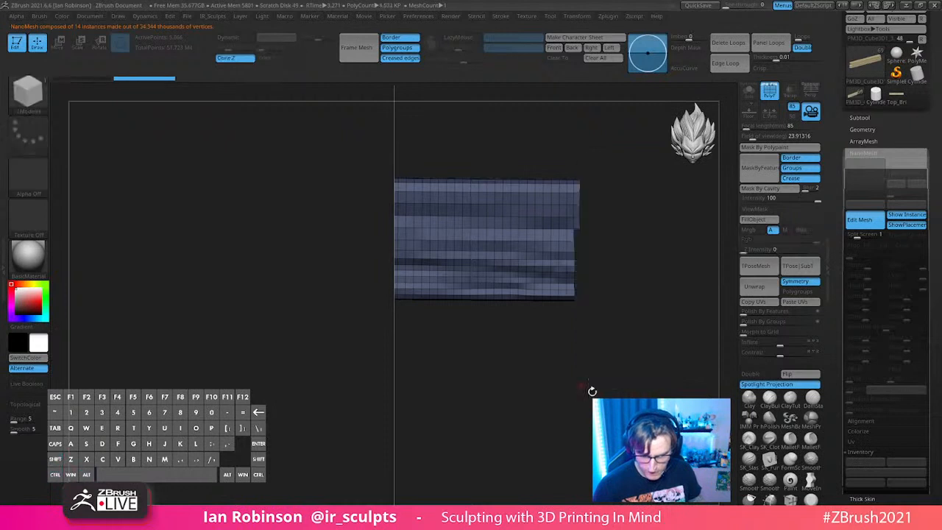
pyautogui.keyDown('ctrl'); pyautogui.keyDown('alt'); pyautogui.keyDown('shift'); pyautogui.moveTo(603, 142); pyautogui.dragTo(579, 255); pyautogui.keyUp('shift'); pyautogui.keyUp('alt'); pyautogui.keyUp('ctrl')
pyautogui.keyDown('alt'); pyautogui.moveTo(585, 340); pyautogui.dragTo(587, 275); pyautogui.keyUp('alt')
pyautogui.keyDown('alt'); pyautogui.moveTo(456, 372); pyautogui.dragTo(683, 353); pyautogui.keyUp('alt')
pyautogui.keyDown('alt'); pyautogui.moveTo(392, 364); pyautogui.dragTo(587, 389); pyautogui.keyUp('alt')
pyautogui.keyDown('alt'); pyautogui.moveTo(514, 192); pyautogui.dragTo(523, 276); pyautogui.keyUp('alt')
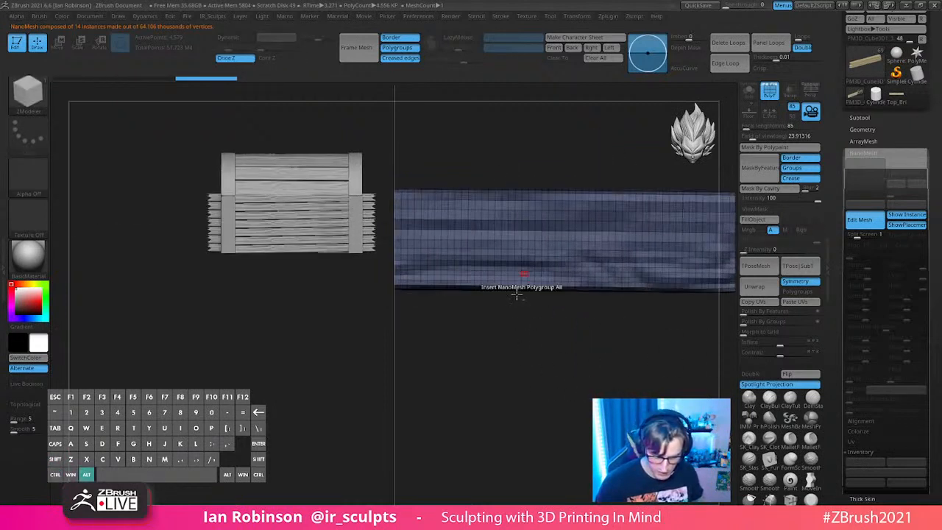
# Step: Hide the plank's opposite jagged end, delete the hidden geometry and leave NanoMesh editing
pyautogui.keyDown('alt'); pyautogui.moveTo(435, 316); pyautogui.dragTo(587, 331); pyautogui.keyUp('alt')
pyautogui.keyDown('ctrl'); pyautogui.keyDown('shift'); pyautogui.moveTo(432, 175); pyautogui.dragTo(493, 364); pyautogui.keyUp('shift'); pyautogui.keyUp('ctrl')
pyautogui.keyDown('ctrl'); pyautogui.keyDown('alt'); pyautogui.keyDown('shift'); pyautogui.moveTo(480, 309); pyautogui.dragTo(492, 327); pyautogui.keyUp('shift'); pyautogui.keyUp('alt'); pyautogui.keyUp('ctrl')
pyautogui.press('1')
pyautogui.click(576, 238)
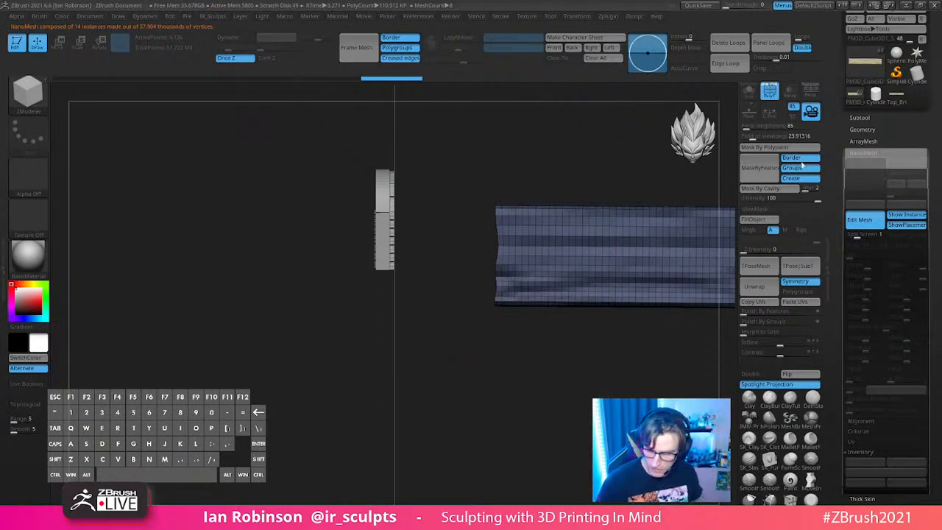
pyautogui.click(860, 220)
pyautogui.moveTo(589, 321); pyautogui.dragTo(544, 309)
pyautogui.moveTo(605, 254); pyautogui.dragTo(634, 224)
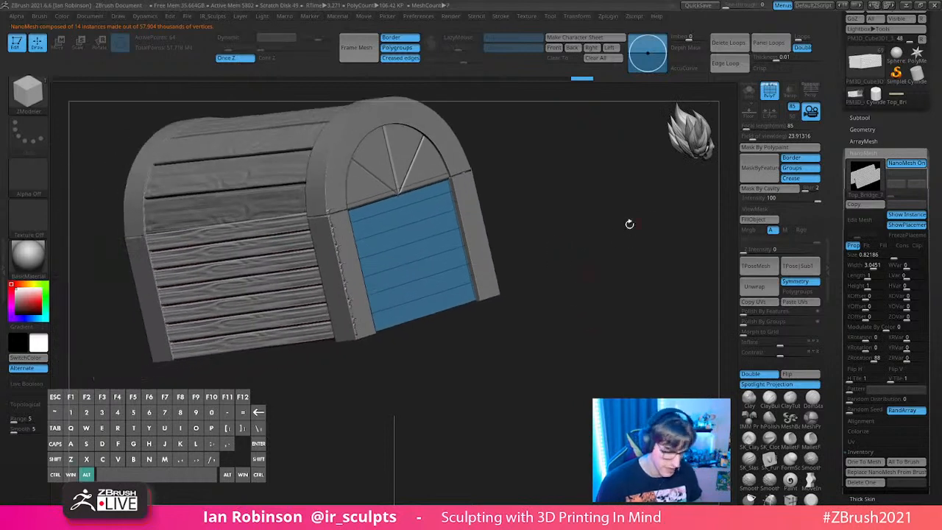
# Step: Reopen the source plank for editing, cap its open ends with Close Holes and leave NanoMesh editing
pyautogui.click(864, 221)
pyautogui.keyDown('alt'); pyautogui.moveTo(568, 366); pyautogui.dragTo(584, 343); pyautogui.keyUp('alt')
pyautogui.press('1')
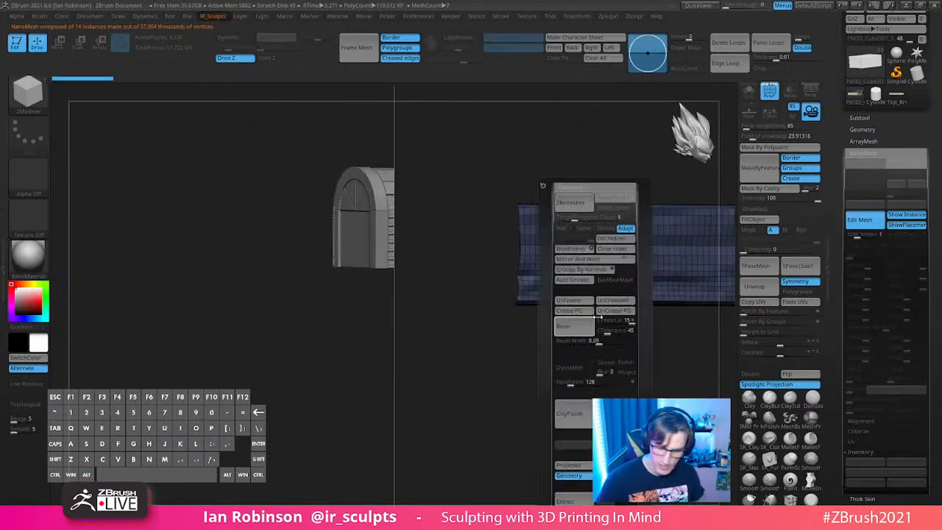
pyautogui.click(613, 252)
pyautogui.moveTo(472, 368); pyautogui.dragTo(541, 331)
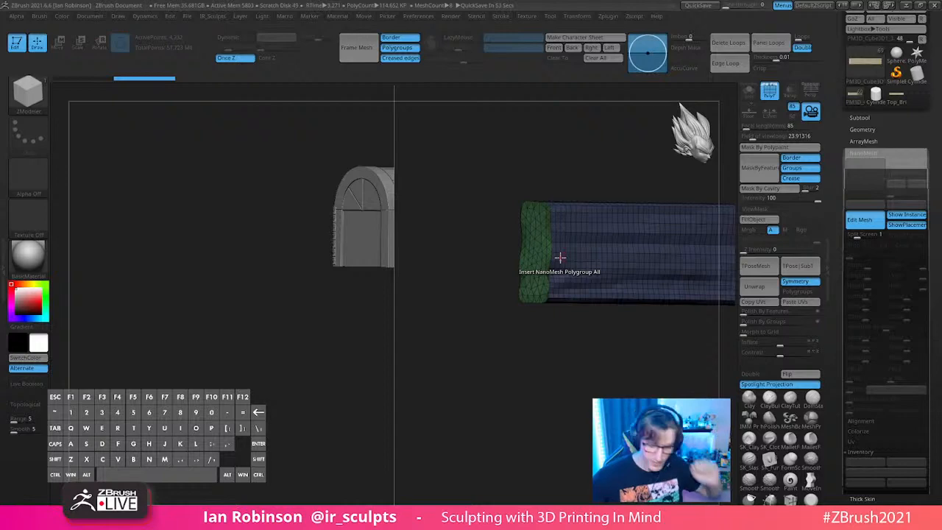
pyautogui.moveTo(574, 357); pyautogui.dragTo(572, 318)
pyautogui.click(860, 221)
# Step: Fine-tune the NanoMesh planks' Width and convert them into real geometry with One To Mesh
pyautogui.moveTo(598, 372); pyautogui.dragTo(596, 345)
pyautogui.moveTo(874, 266); pyautogui.dragTo(873, 266)
pyautogui.moveTo(596, 345); pyautogui.dragTo(610, 392)
pyautogui.click(873, 463)
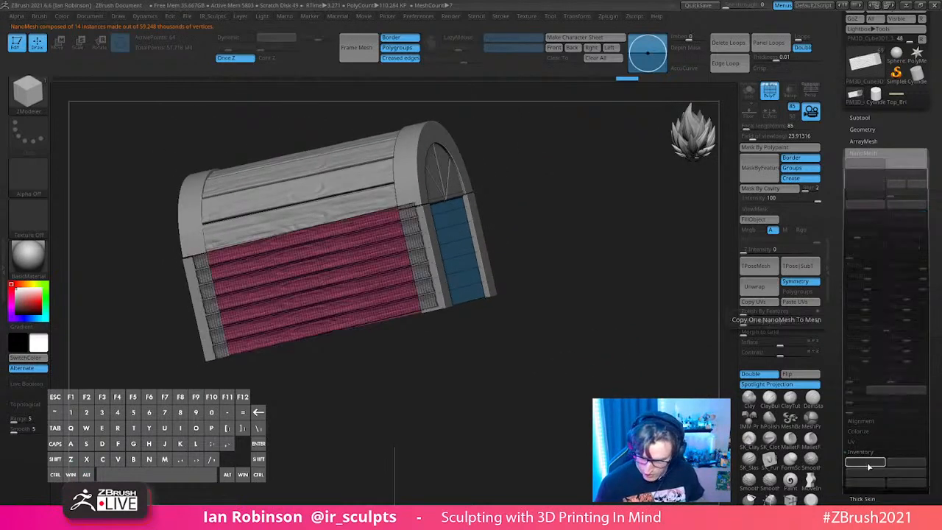
# Step: Try scaling the converted side planks with the gizmo, and undo back to the live NanoMesh
pyautogui.moveTo(555, 329); pyautogui.dragTo(547, 225)
pyautogui.press('w')
pyautogui.keyDown('shift'); pyautogui.moveTo(548, 162); pyautogui.dragTo(565, 268); pyautogui.keyUp('shift')
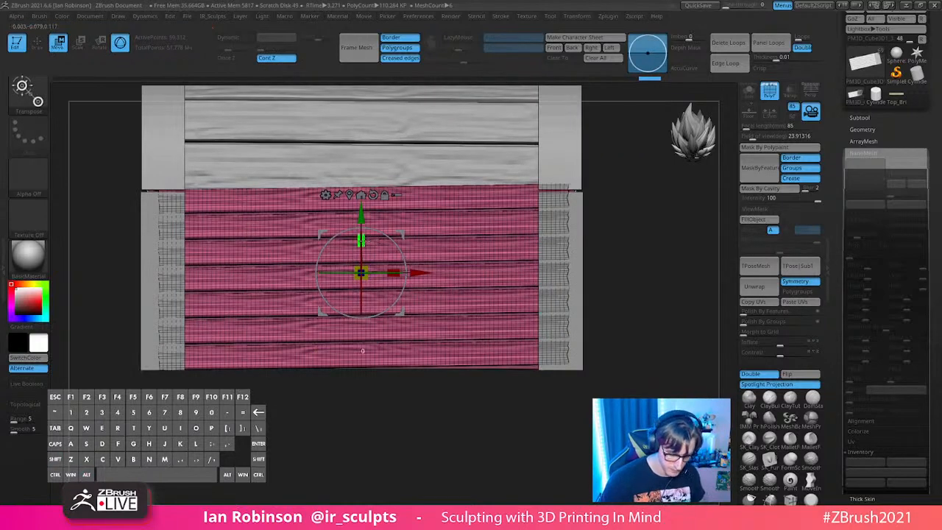
pyautogui.hotkey('shift', 'f')
pyautogui.moveTo(366, 234); pyautogui.dragTo(365, 223)
pyautogui.hotkey('ctrl', 'z')
pyautogui.hotkey('ctrl', 'z')
pyautogui.hotkey('ctrl', 'z')
pyautogui.hotkey('ctrl', 'z')
pyautogui.hotkey('ctrl', 'z')
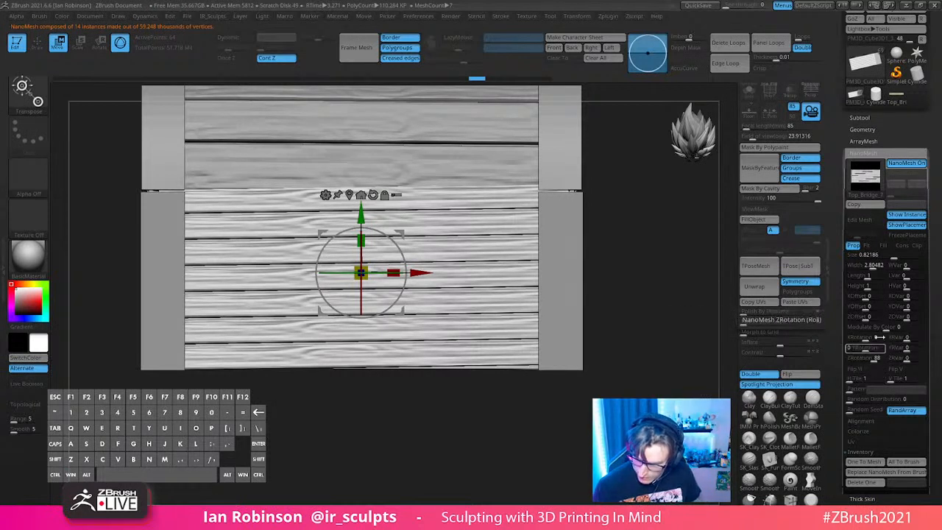
# Step: Try a length variance of -50 and a height of 0.49622 on the side planks' NanoMesh
pyautogui.moveTo(906, 278); pyautogui.dragTo(899, 279)
pyautogui.click(899, 278)
pyautogui.moveTo(645, 359); pyautogui.dragTo(685, 353)
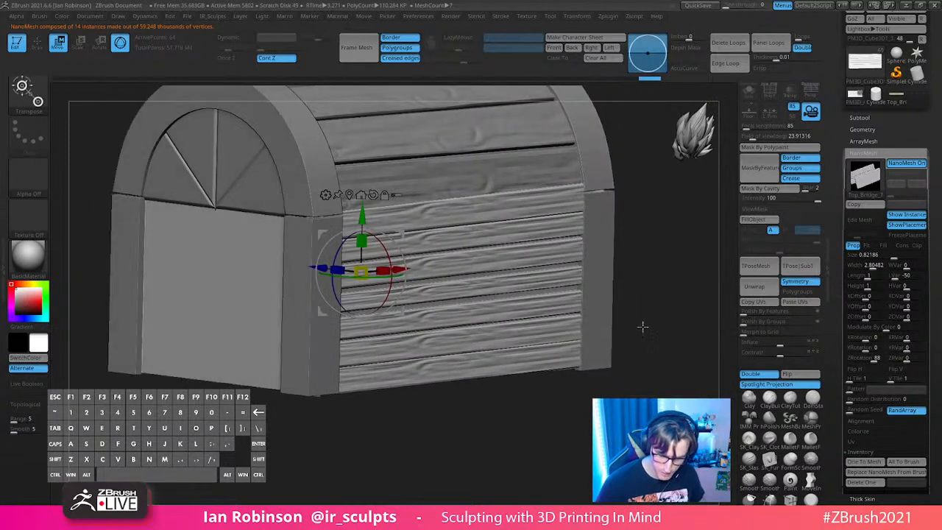
pyautogui.moveTo(362, 216); pyautogui.dragTo(362, 221)
pyautogui.moveTo(869, 285); pyautogui.dragTo(866, 285)
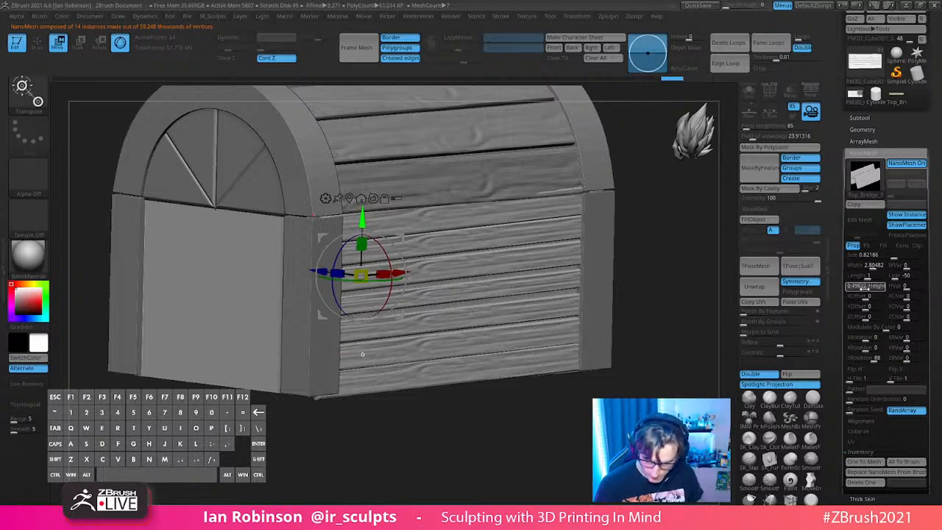
pyautogui.keyDown('shift'); pyautogui.moveTo(706, 356); pyautogui.dragTo(589, 427); pyautogui.keyUp('shift')
pyautogui.hotkey('shift', 'f')
pyautogui.moveTo(588, 427)
pyautogui.mouseDown()
pyautogui.moveTo(626, 414)
pyautogui.moveTo(586, 419)
pyautogui.moveTo(585, 430)
pyautogui.moveTo(627, 441)
pyautogui.moveTo(610, 444)
pyautogui.mouseUp()
pyautogui.hotkey('shift', 'f')
pyautogui.press('q')
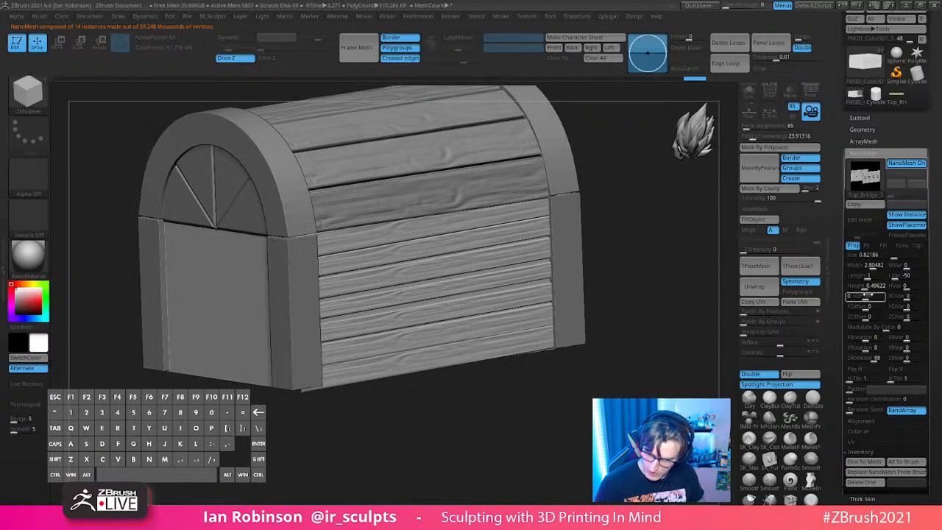
# Step: Undo the length variance and height changes on the side planks' NanoMesh
pyautogui.hotkey('ctrl', 'z')
pyautogui.hotkey('ctrl', 'z')
pyautogui.hotkey('ctrl', 'z')
pyautogui.hotkey('ctrl', 'z')
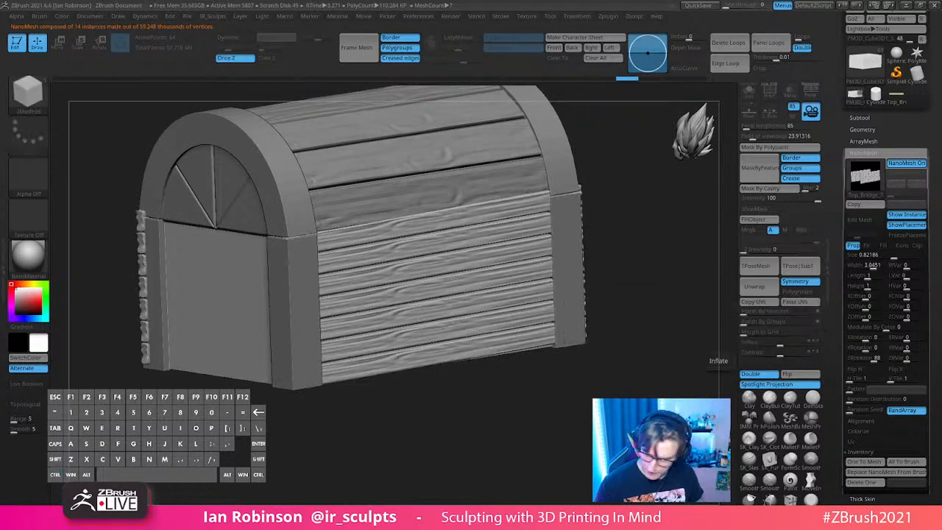
pyautogui.hotkey('ctrl', 'z')
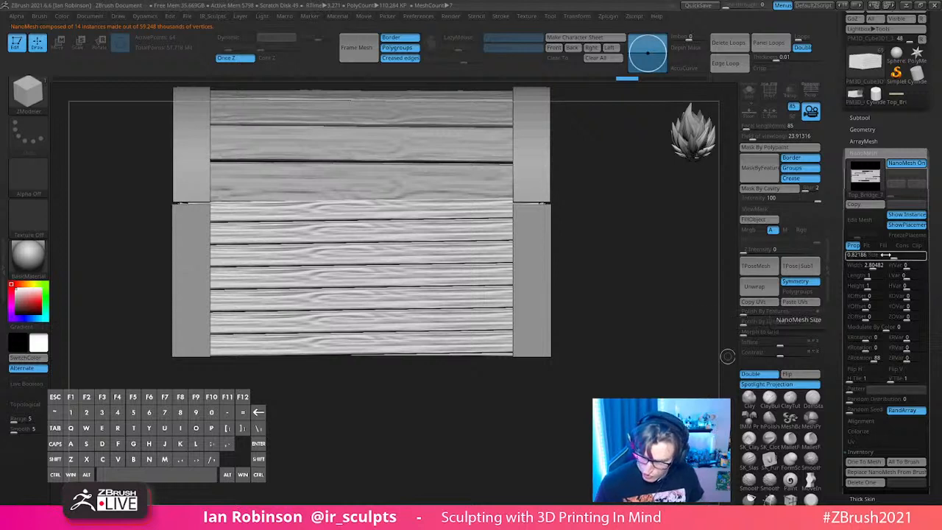
# Step: Try the Fit and Prop placement modes and the H Tile setting on the side planks' NanoMesh
pyautogui.click(870, 247)
pyautogui.click(853, 246)
pyautogui.click(869, 246)
pyautogui.click(853, 245)
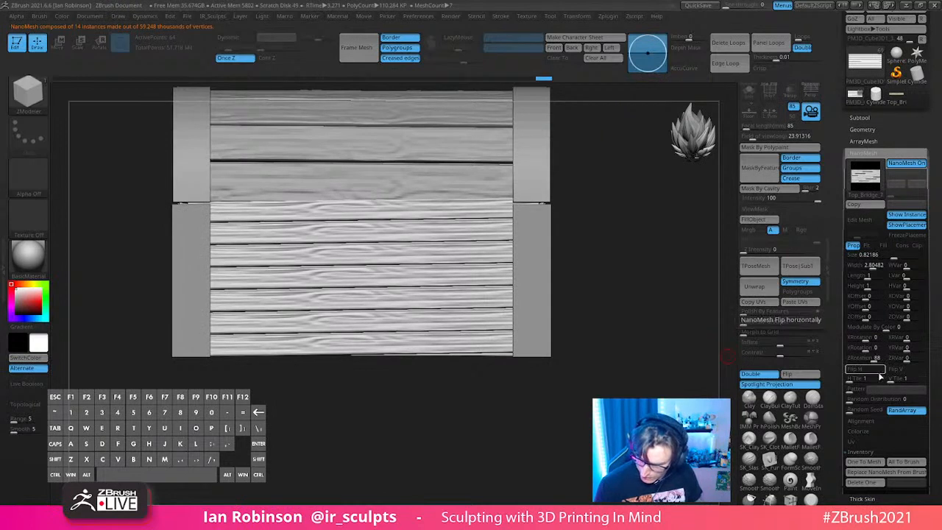
pyautogui.moveTo(853, 380)
pyautogui.mouseDown()
pyautogui.moveTo(866, 381)
pyautogui.moveTo(850, 381)
pyautogui.mouseUp()
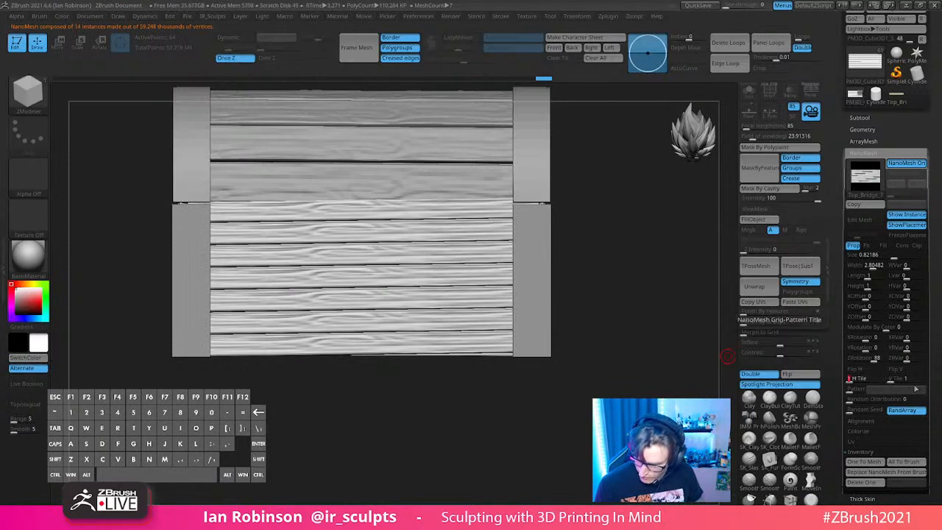
# Step: Undo the latest NanoMesh width changes and redo them up to the width of 2.80482
pyautogui.hotkey('ctrl', 'z')
pyautogui.hotkey('ctrl', 'z')
pyautogui.hotkey('ctrl', 'z')
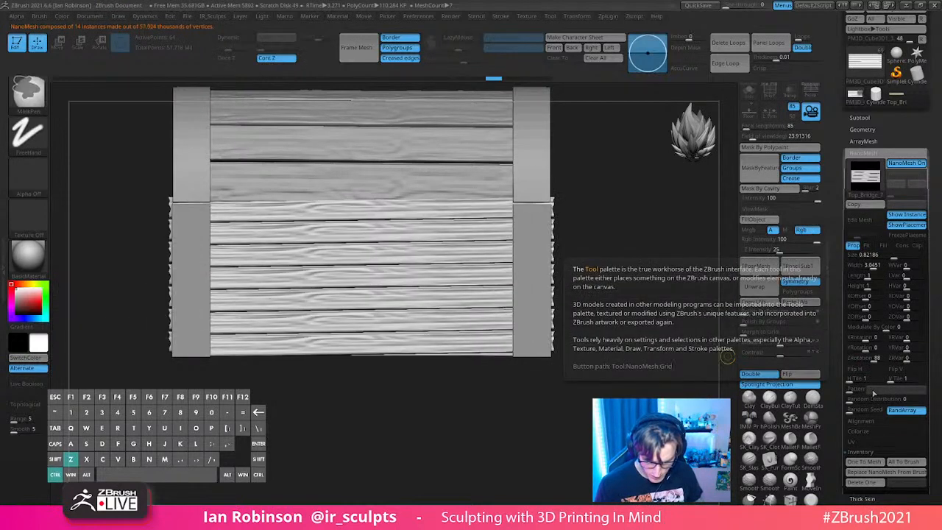
pyautogui.hotkey('ctrl', 'z')
pyautogui.hotkey('ctrl', 'z')
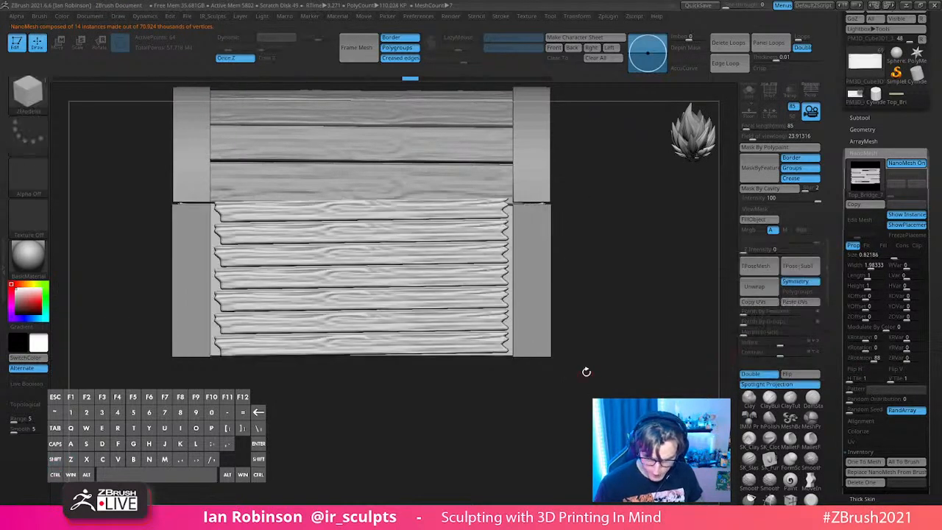
pyautogui.hotkey('ctrl', 'shift', 'z')
pyautogui.hotkey('ctrl', 'shift', 'z')
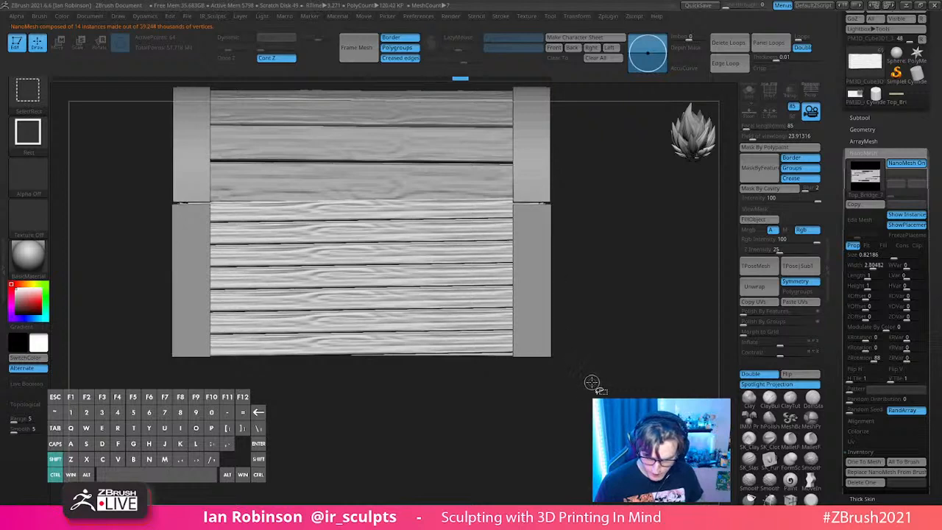
pyautogui.hotkey('ctrl', 'shift', 'z')
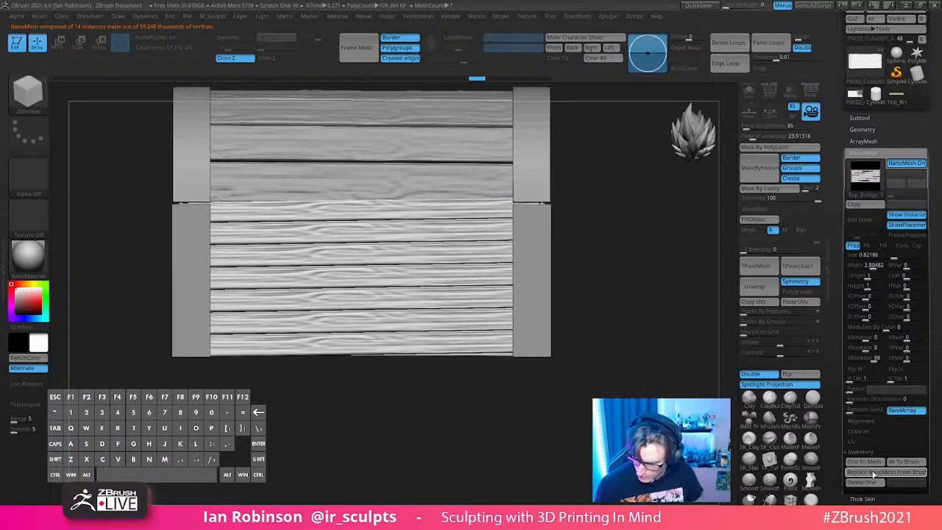
# Step: Convert the side planks' NanoMesh into mesh geometry
pyautogui.click(866, 462)
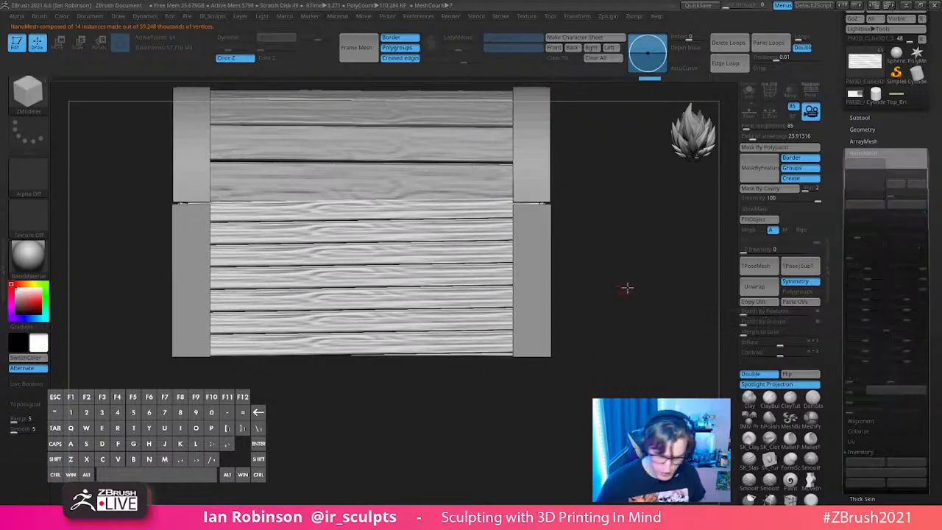
pyautogui.press('w')
pyautogui.moveTo(363, 271); pyautogui.dragTo(393, 273)
pyautogui.hotkey('ctrl', 'z')
pyautogui.press('q')
# Step: Try isolating and masking the side planks to adjust them with the gizmo, and clear the mask
pyautogui.keyDown('ctrl'); pyautogui.keyDown('shift'); pyautogui.click(515, 240); pyautogui.keyUp('shift'); pyautogui.keyUp('ctrl')
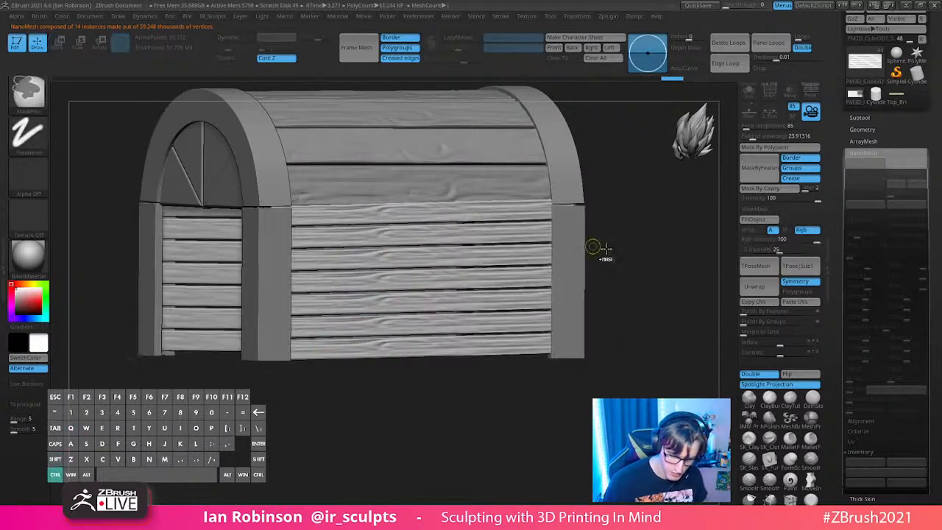
pyautogui.keyDown('ctrl'); pyautogui.click(646, 252); pyautogui.keyUp('ctrl')
pyautogui.keyDown('ctrl'); pyautogui.keyDown('shift'); pyautogui.click(647, 254); pyautogui.keyUp('shift'); pyautogui.keyUp('ctrl')
pyautogui.keyDown('ctrl'); pyautogui.click(642, 255); pyautogui.keyUp('ctrl')
pyautogui.press('w')
pyautogui.moveTo(360, 273); pyautogui.dragTo(380, 254)
pyautogui.hotkey('ctrl', 'z')
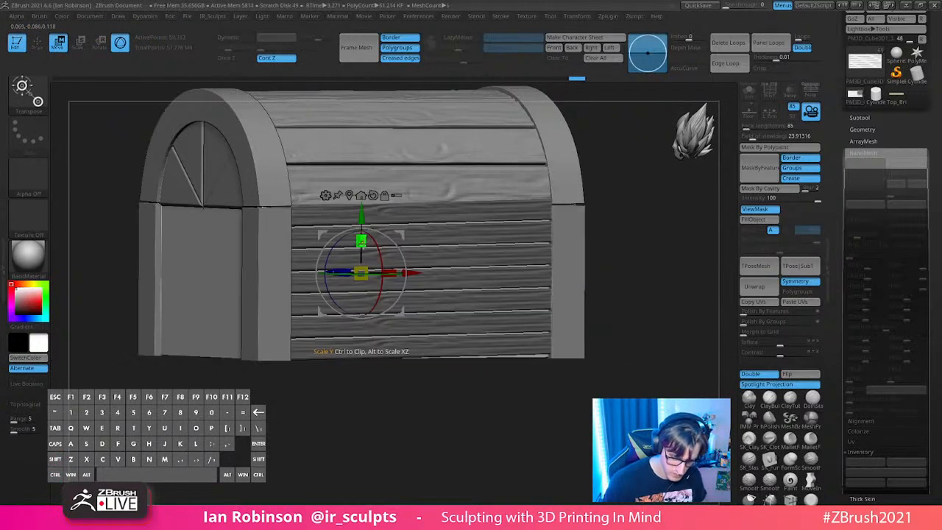
pyautogui.keyDown('ctrl'); pyautogui.moveTo(658, 278); pyautogui.dragTo(667, 283); pyautogui.keyUp('ctrl')
pyautogui.press('2')
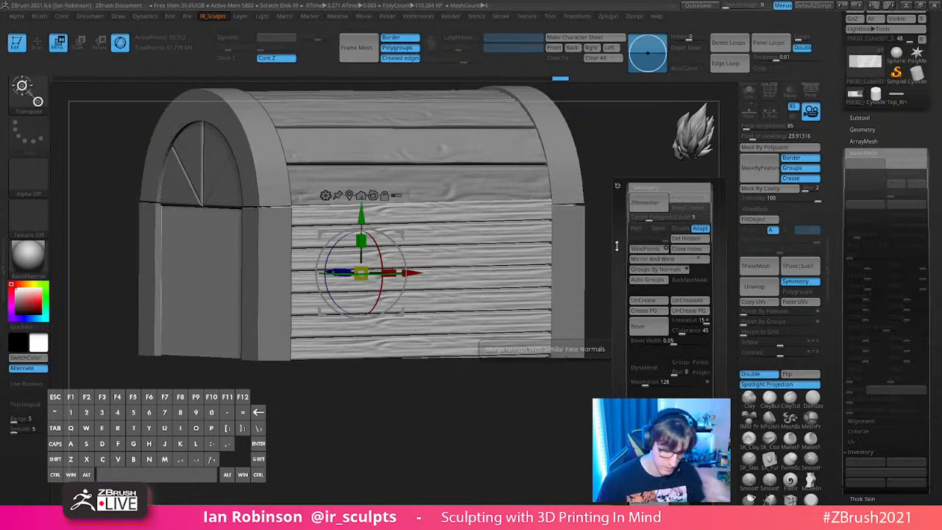
pyautogui.moveTo(636, 154)
pyautogui.mouseDown()
pyautogui.moveTo(641, 217)
pyautogui.moveTo(624, 243)
pyautogui.moveTo(629, 212)
pyautogui.moveTo(616, 194)
pyautogui.moveTo(638, 186)
pyautogui.moveTo(642, 273)
pyautogui.mouseUp()
pyautogui.press('q')
pyautogui.press('w')
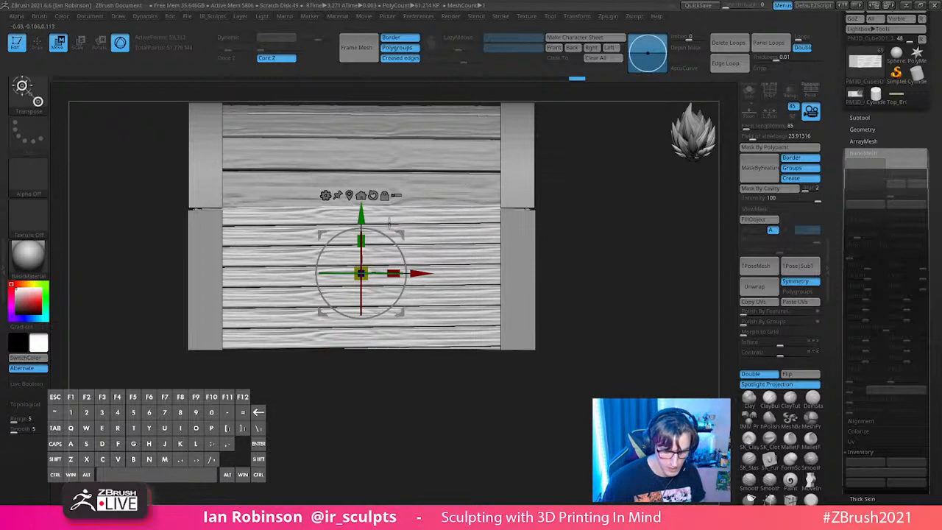
pyautogui.press('q')
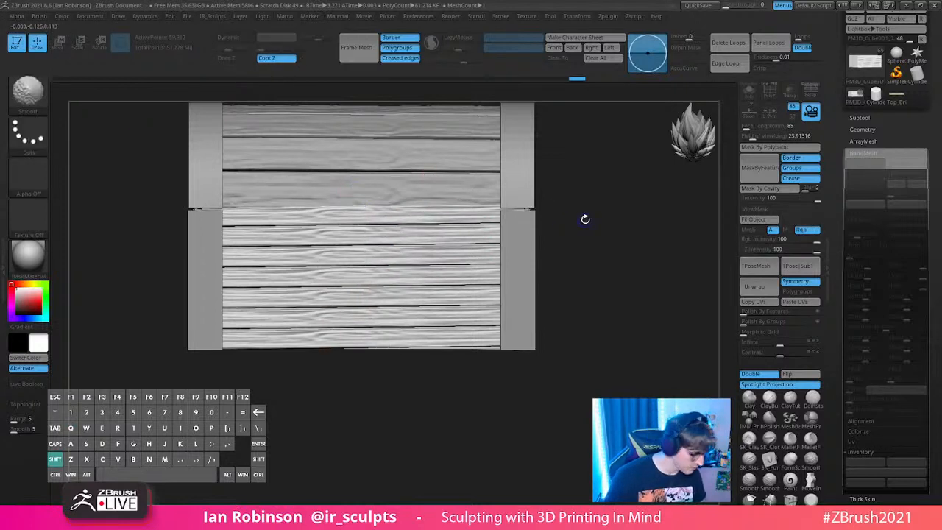
# Step: Draw a transpose line along the full length of the side planks with their polygroups displayed
pyautogui.hotkey('shift', 'f')
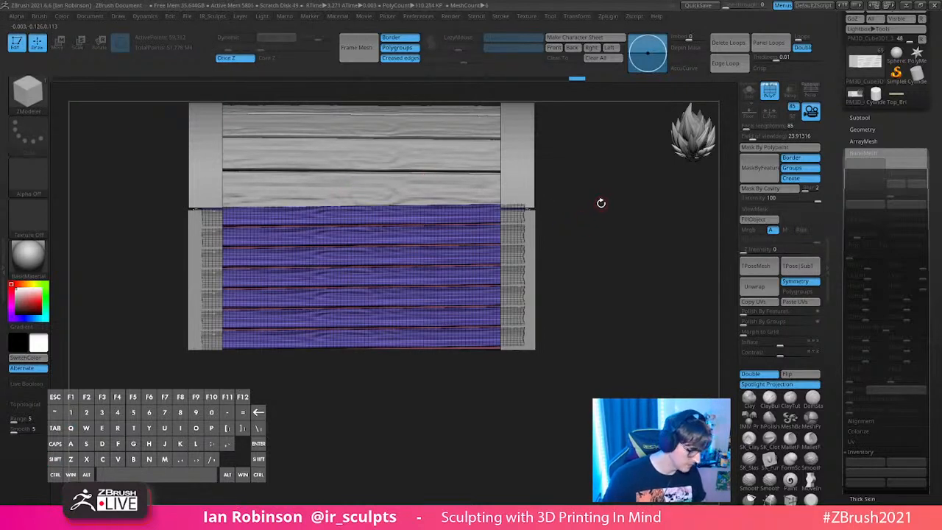
pyautogui.press('w')
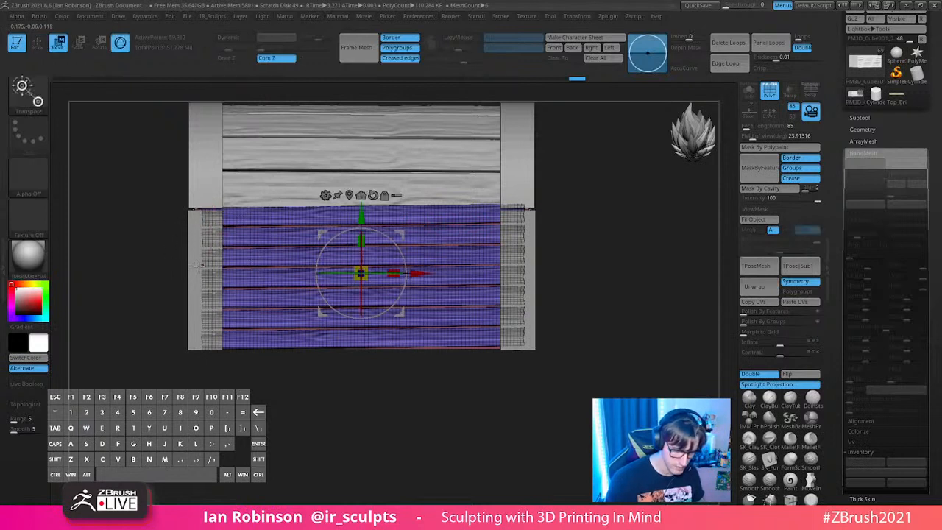
pyautogui.press('y')
pyautogui.moveTo(163, 271); pyautogui.dragTo(524, 262)
pyautogui.press('y')
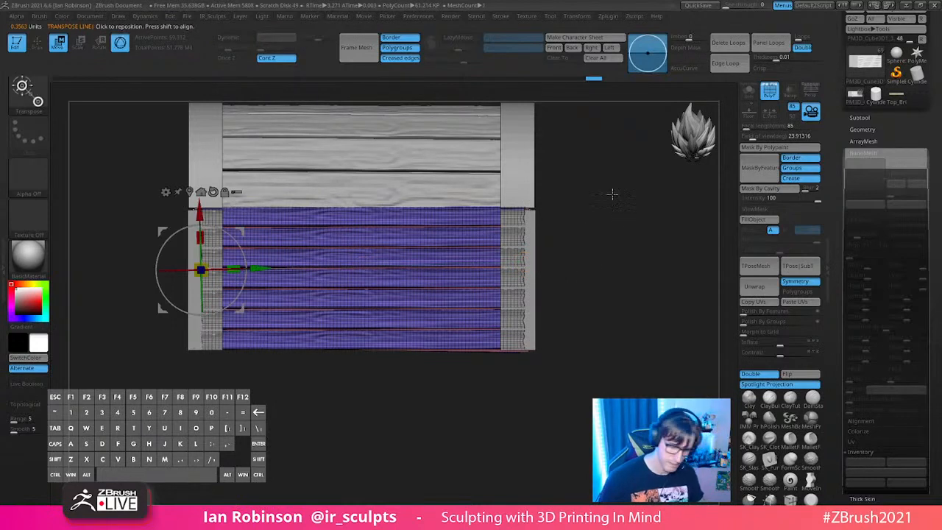
# Step: Hide the chest's plain end-panel polygroup and split the hidden part from the planks into its own subtool
pyautogui.press('q')
pyautogui.moveTo(603, 276)
pyautogui.mouseDown()
pyautogui.moveTo(584, 270)
pyautogui.moveTo(638, 252)
pyautogui.moveTo(598, 258)
pyautogui.moveTo(582, 278)
pyautogui.moveTo(606, 271)
pyautogui.mouseUp()
pyautogui.hotkey('shift', 'f')
pyautogui.press('w')
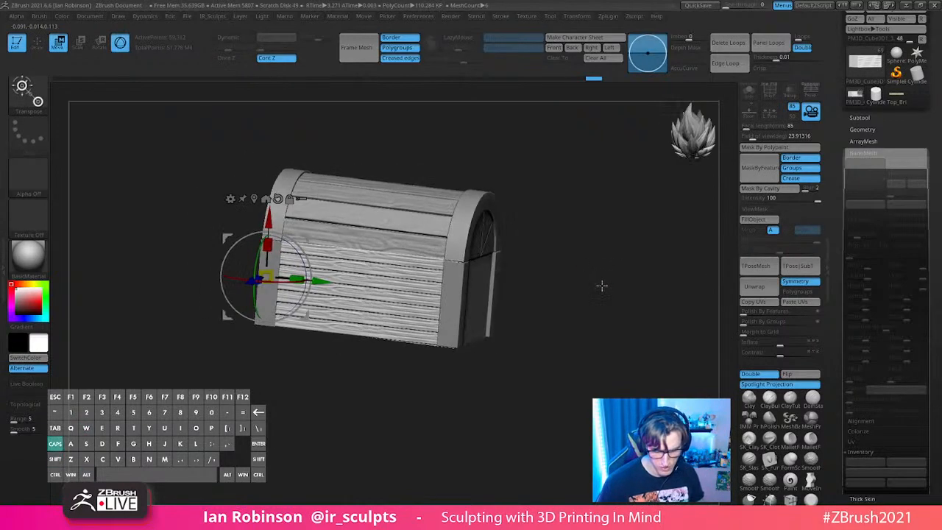
pyautogui.hotkey('shift', 'f')
pyautogui.hotkey('shift', 'f')
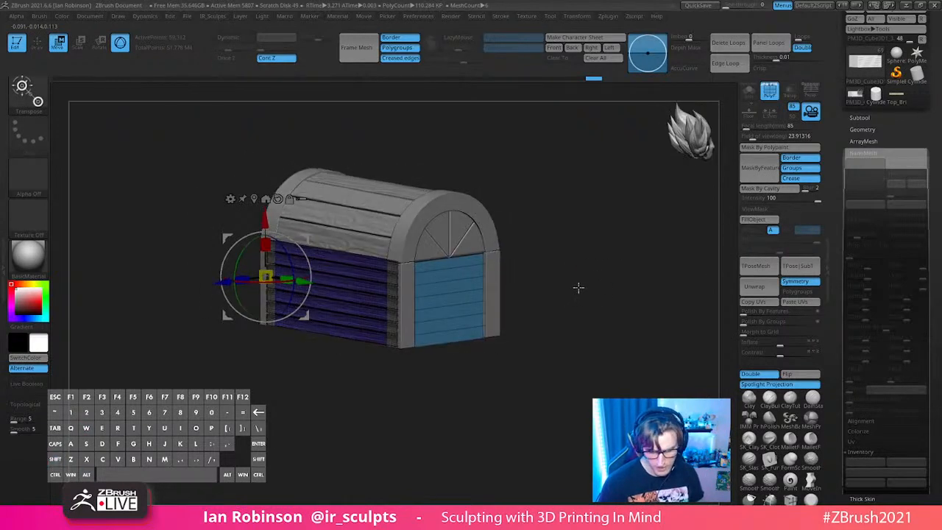
pyautogui.press('q')
pyautogui.moveTo(559, 295)
pyautogui.keyDown('shift'); pyautogui.mouseDown()
pyautogui.moveTo(444, 286)
pyautogui.moveTo(535, 262)
pyautogui.moveTo(558, 275)
pyautogui.moveTo(557, 260)
pyautogui.mouseUp(); pyautogui.keyUp('shift')
pyautogui.keyDown('ctrl'); pyautogui.keyDown('shift'); pyautogui.click(432, 271); pyautogui.keyUp('shift'); pyautogui.keyUp('ctrl')
pyautogui.press('2')
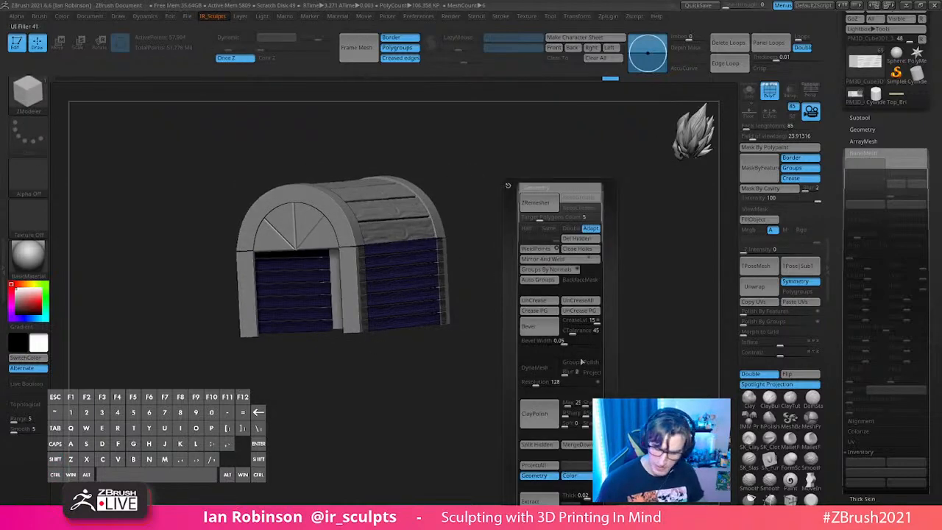
pyautogui.click(547, 444)
# Step: Duplicate the side planks subtool, center the gizmo on it, and rotate the isolated copy a quarter turn about the vertical axis
pyautogui.keyDown('shift'); pyautogui.moveTo(449, 351); pyautogui.dragTo(463, 343); pyautogui.keyUp('shift')
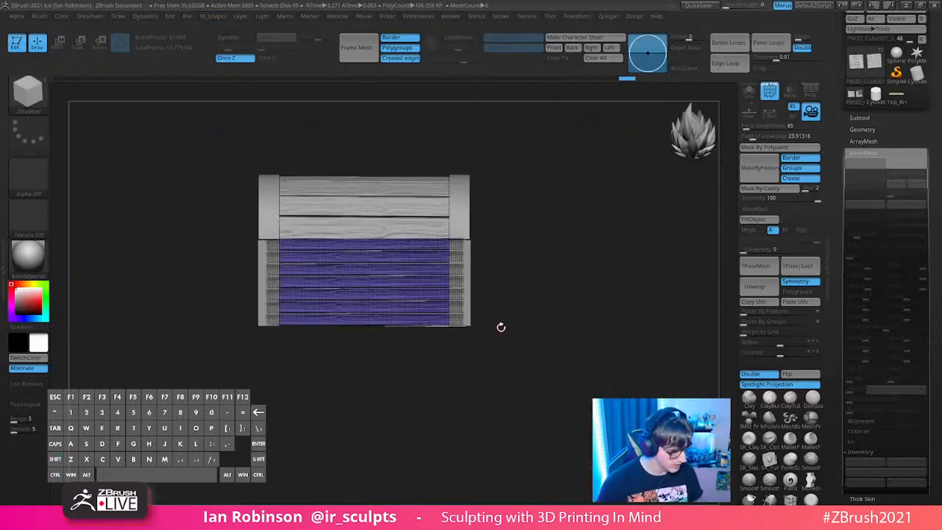
pyautogui.hotkey('ctrl', 'shift')
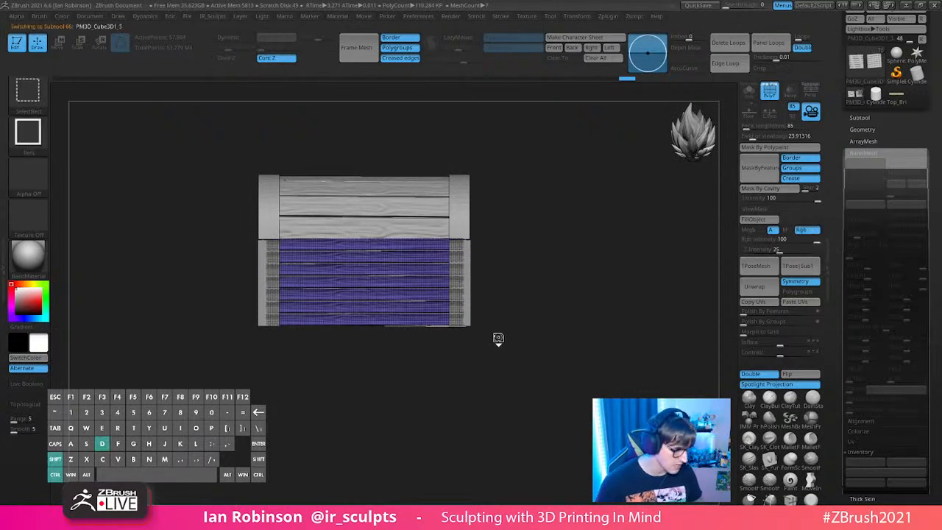
pyautogui.hotkey('ctrl', 'shift', 'd')
pyautogui.press('w')
pyautogui.keyDown('alt'); pyautogui.click(278, 199); pyautogui.keyUp('alt')
pyautogui.keyDown('alt'); pyautogui.click(254, 199); pyautogui.keyUp('alt')
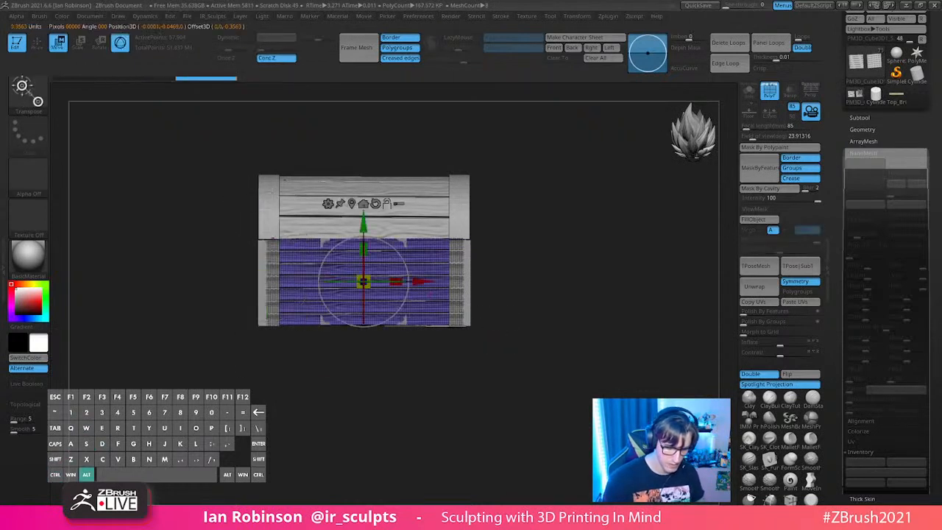
pyautogui.click(749, 91)
pyautogui.moveTo(376, 280); pyautogui.dragTo(453, 280)
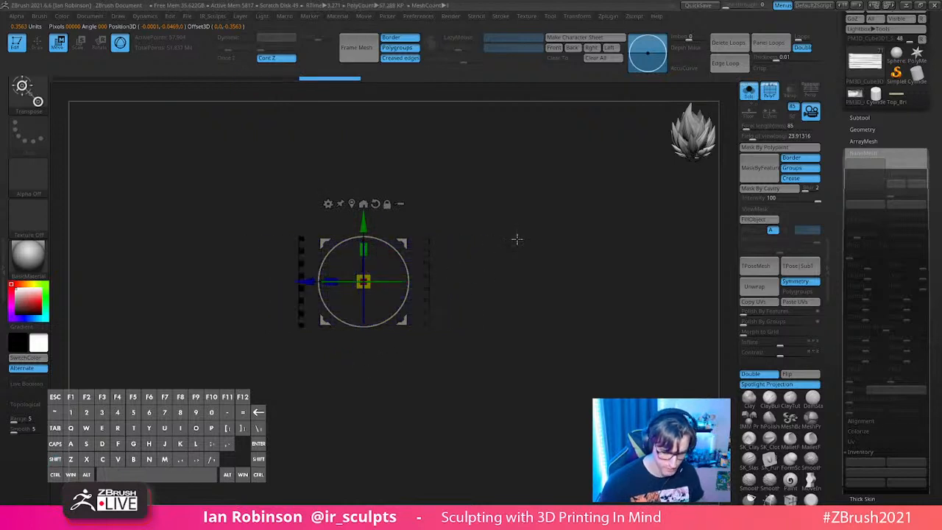
# Step: Close the holes in the duplicated planks and center the gizmo on one of the two plank walls
pyautogui.press('2')
pyautogui.click(538, 246)
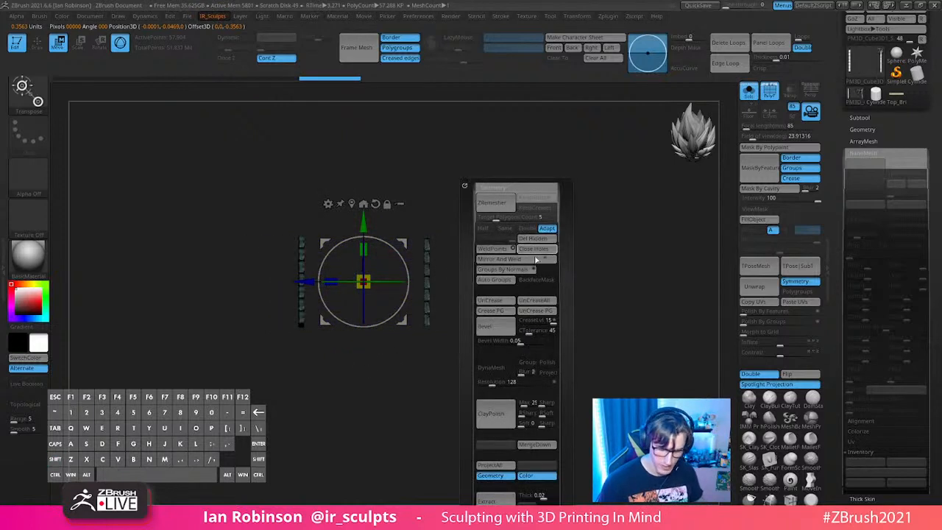
pyautogui.keyDown('alt'); pyautogui.click(353, 204); pyautogui.keyUp('alt')
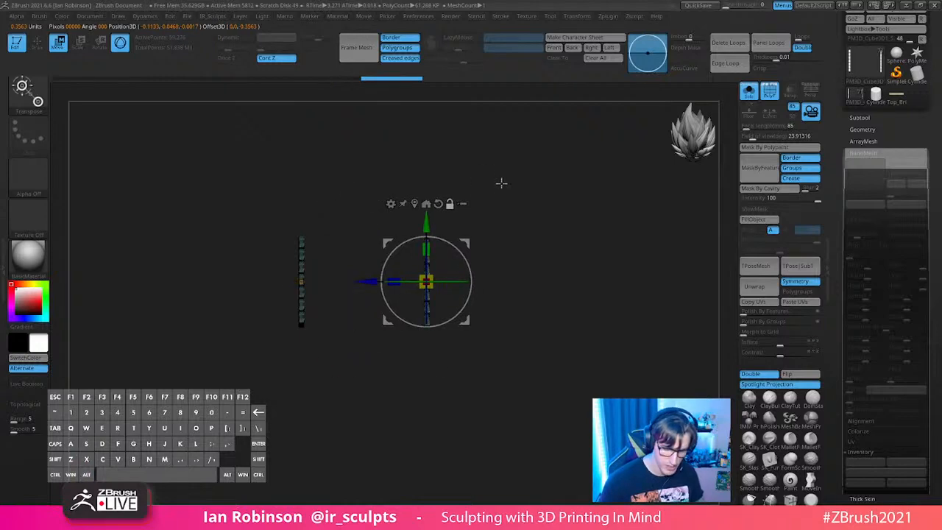
# Step: Move the plank wall outward to the chest's end and fine-tune its position inside the end frame
pyautogui.click(749, 96)
pyautogui.moveTo(372, 280); pyautogui.dragTo(410, 281)
pyautogui.moveTo(655, 237); pyautogui.dragTo(601, 266)
pyautogui.keyDown('alt'); pyautogui.moveTo(601, 267); pyautogui.dragTo(626, 271); pyautogui.keyUp('alt')
pyautogui.moveTo(494, 270); pyautogui.dragTo(483, 274)
pyautogui.moveTo(642, 266); pyautogui.dragTo(627, 215)
pyautogui.press('q')
pyautogui.hotkey('shift', 'f')
pyautogui.moveTo(636, 279); pyautogui.dragTo(619, 262)
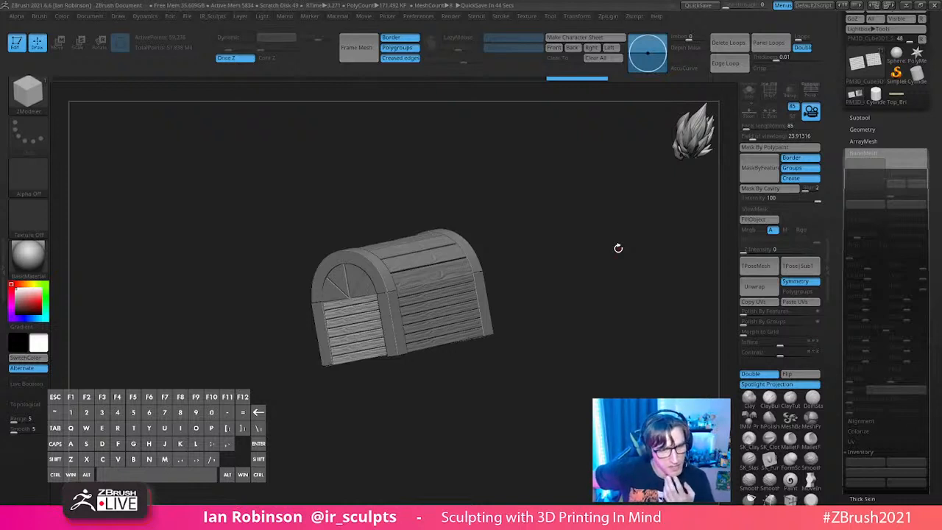
pyautogui.moveTo(618, 248); pyautogui.dragTo(596, 208)
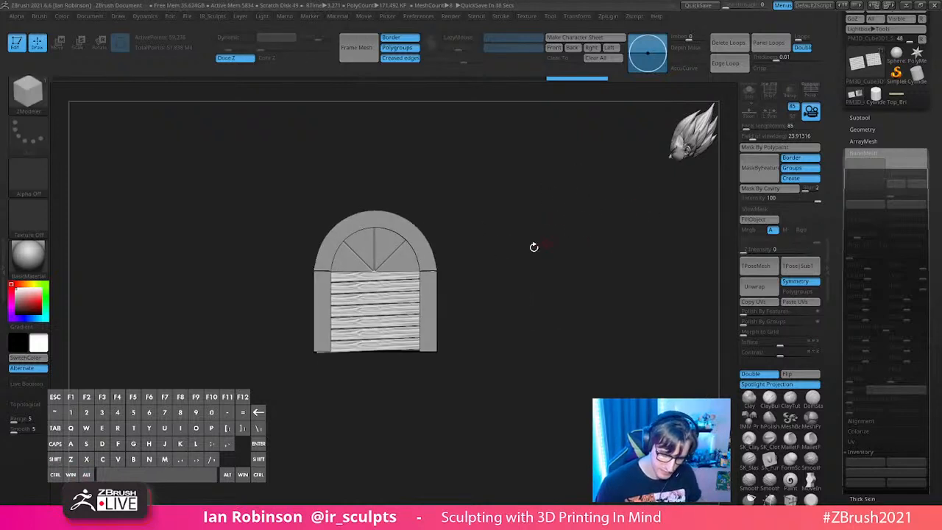
pyautogui.press('w')
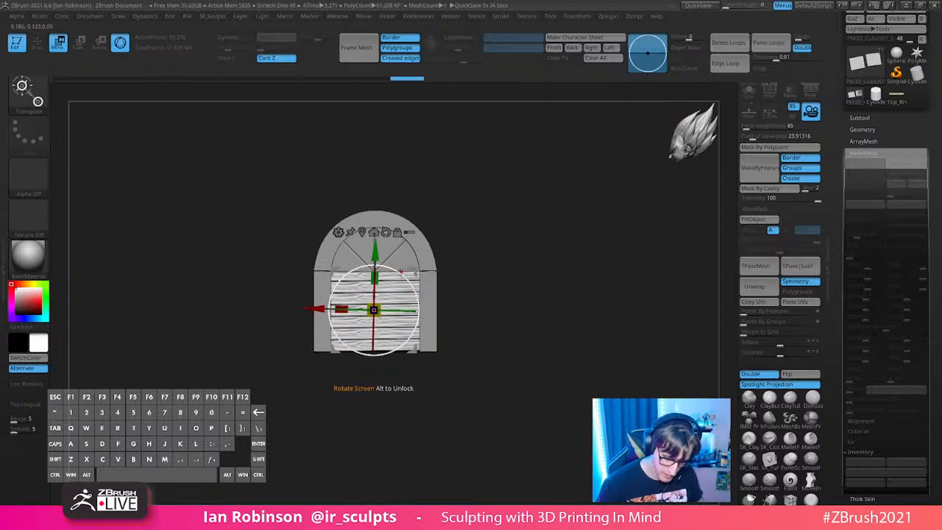
pyautogui.press('q')
pyautogui.moveTo(509, 243)
pyautogui.mouseDown()
pyautogui.moveTo(554, 223)
pyautogui.moveTo(586, 257)
pyautogui.moveTo(602, 240)
pyautogui.moveTo(614, 248)
pyautogui.moveTo(576, 273)
pyautogui.moveTo(582, 254)
pyautogui.mouseUp()
pyautogui.press('s')
pyautogui.moveTo(470, 202)
pyautogui.keyDown('shift'); pyautogui.mouseDown()
pyautogui.moveTo(389, 216)
pyautogui.moveTo(496, 258)
pyautogui.moveTo(390, 310)
pyautogui.mouseUp(); pyautogui.keyUp('shift')
pyautogui.hotkey('ctrl', 'z')
# Step: Give each end plank its own polygroup with Auto Groups and mask all of them except the second from the top
pyautogui.moveTo(595, 261)
pyautogui.keyDown('shift'); pyautogui.mouseDown()
pyautogui.moveTo(601, 250)
pyautogui.moveTo(624, 252)
pyautogui.mouseUp(); pyautogui.keyUp('shift')
pyautogui.press('2')
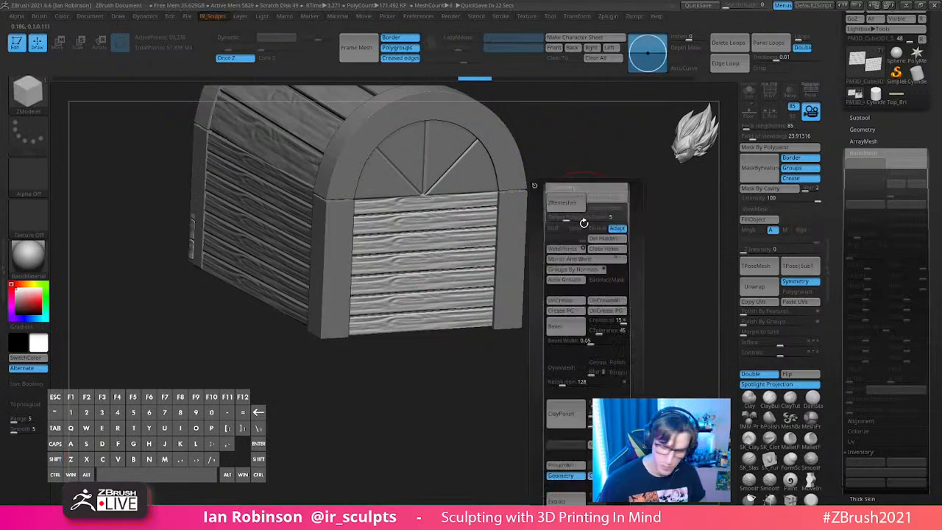
pyautogui.click(568, 283)
pyautogui.keyDown('ctrl'); pyautogui.keyDown('shift'); pyautogui.click(455, 223); pyautogui.keyUp('shift'); pyautogui.keyUp('ctrl')
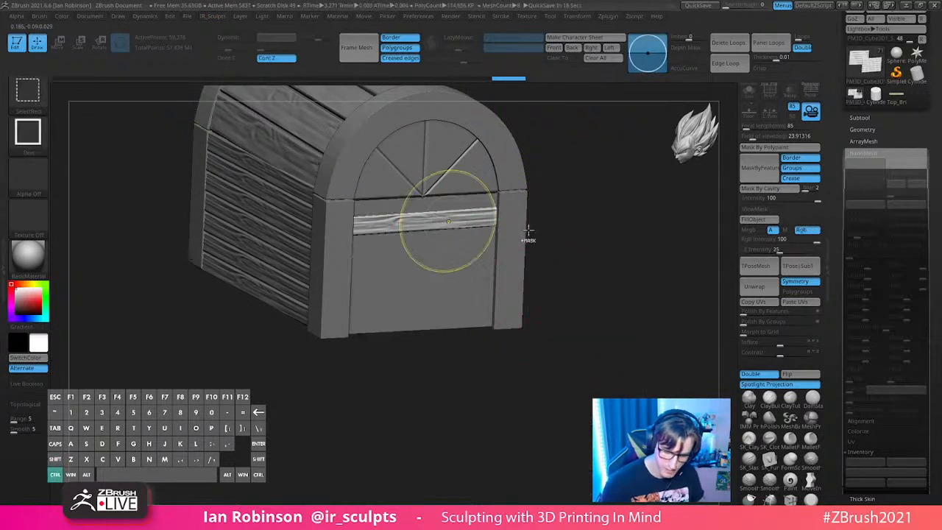
pyautogui.keyDown('ctrl'); pyautogui.click(587, 235); pyautogui.keyUp('ctrl')
pyautogui.keyDown('ctrl'); pyautogui.keyDown('shift'); pyautogui.click(587, 236); pyautogui.keyUp('shift'); pyautogui.keyUp('ctrl')
pyautogui.keyDown('ctrl'); pyautogui.click(589, 240); pyautogui.keyUp('ctrl')
# Step: Center the gizmo on the unmasked second plank and rotate it half a turn within the end wall
pyautogui.press('2')
pyautogui.click(570, 196)
pyautogui.press('w')
pyautogui.keyDown('shift'); pyautogui.moveTo(597, 170); pyautogui.dragTo(579, 196); pyautogui.keyUp('shift')
pyautogui.keyDown('alt'); pyautogui.moveTo(433, 240); pyautogui.dragTo(432, 222); pyautogui.keyUp('alt')
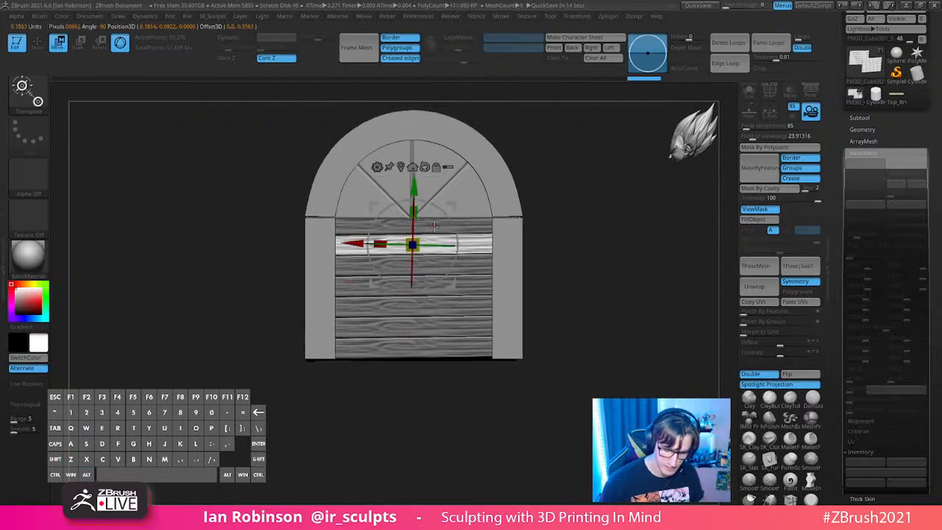
pyautogui.press('q')
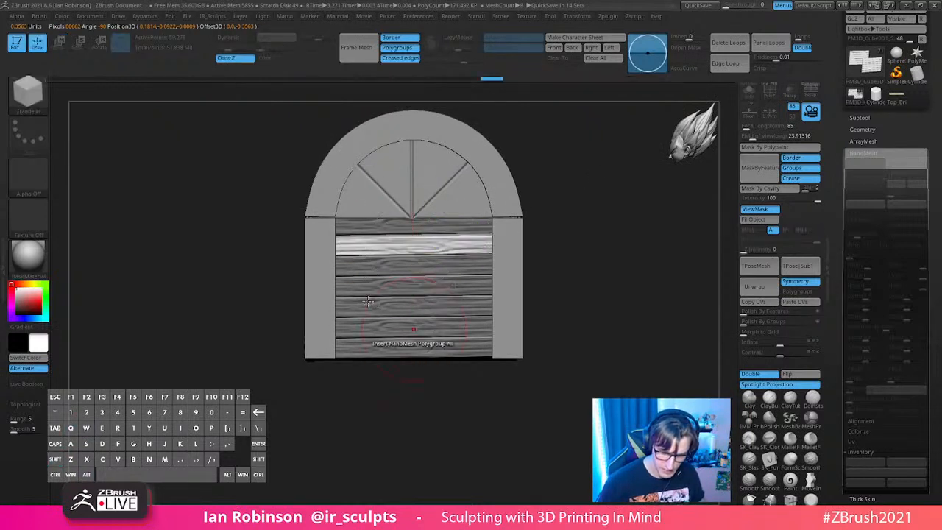
# Step: Clear the mask, leave only the fourth end plank unmasked, center the gizmo on it and rotate it half a turn
pyautogui.keyDown('ctrl'); pyautogui.moveTo(434, 382); pyautogui.dragTo(458, 396); pyautogui.keyUp('ctrl')
pyautogui.keyDown('ctrl'); pyautogui.keyDown('shift'); pyautogui.click(460, 290); pyautogui.keyUp('shift'); pyautogui.keyUp('ctrl')
pyautogui.keyDown('ctrl'); pyautogui.click(567, 269); pyautogui.keyUp('ctrl')
pyautogui.keyDown('ctrl'); pyautogui.keyDown('shift'); pyautogui.click(574, 271); pyautogui.keyUp('shift'); pyautogui.keyUp('ctrl')
pyautogui.keyDown('ctrl'); pyautogui.click(574, 272); pyautogui.keyUp('ctrl')
pyautogui.press('w')
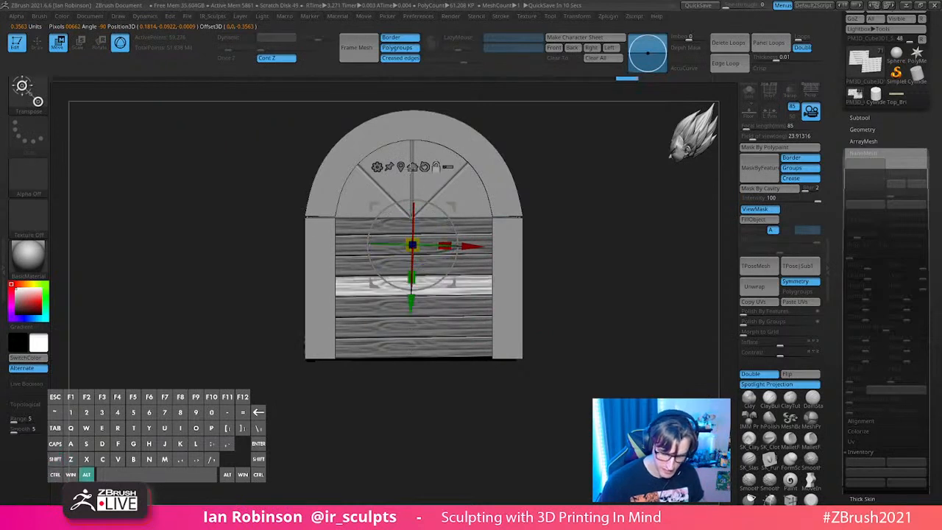
pyautogui.keyDown('alt'); pyautogui.click(424, 167); pyautogui.keyUp('alt')
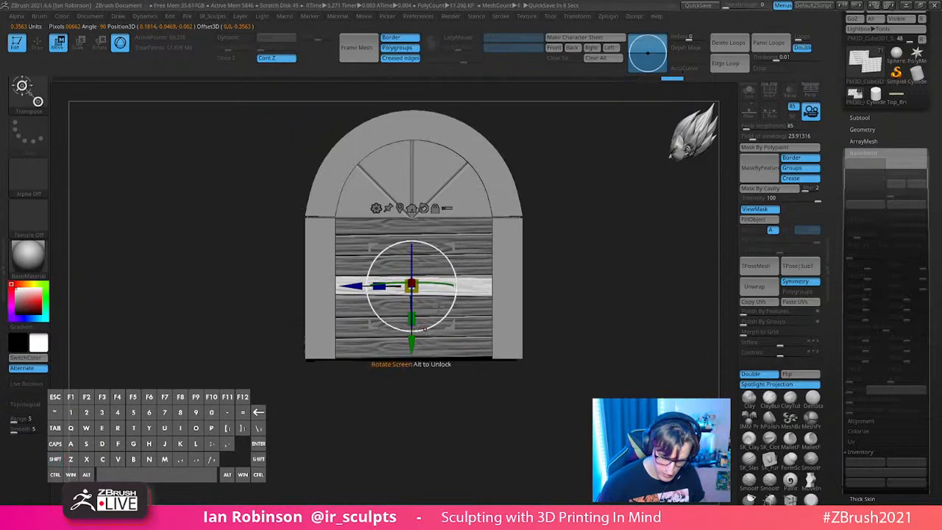
pyautogui.moveTo(566, 247); pyautogui.dragTo(425, 340)
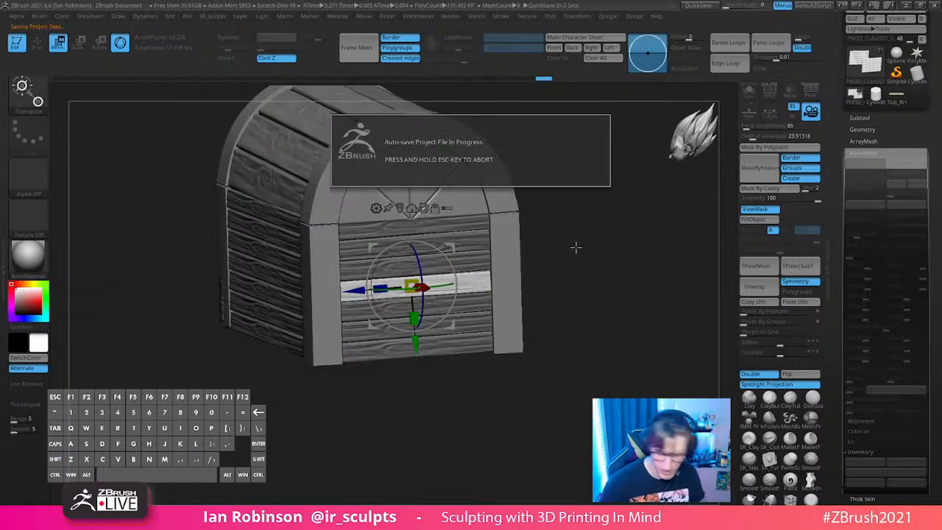
# Step: Cancel the auto-save and mask every end plank except the sixth from the top
pyautogui.press('Escape')
pyautogui.press('q')
pyautogui.keyDown('ctrl'); pyautogui.keyDown('shift'); pyautogui.click(452, 329); pyautogui.keyUp('shift'); pyautogui.keyUp('ctrl')
pyautogui.keyDown('ctrl'); pyautogui.moveTo(574, 288); pyautogui.dragTo(582, 298); pyautogui.keyUp('ctrl')
pyautogui.keyDown('ctrl'); pyautogui.keyDown('shift'); pyautogui.click(575, 291); pyautogui.keyUp('shift'); pyautogui.keyUp('ctrl')
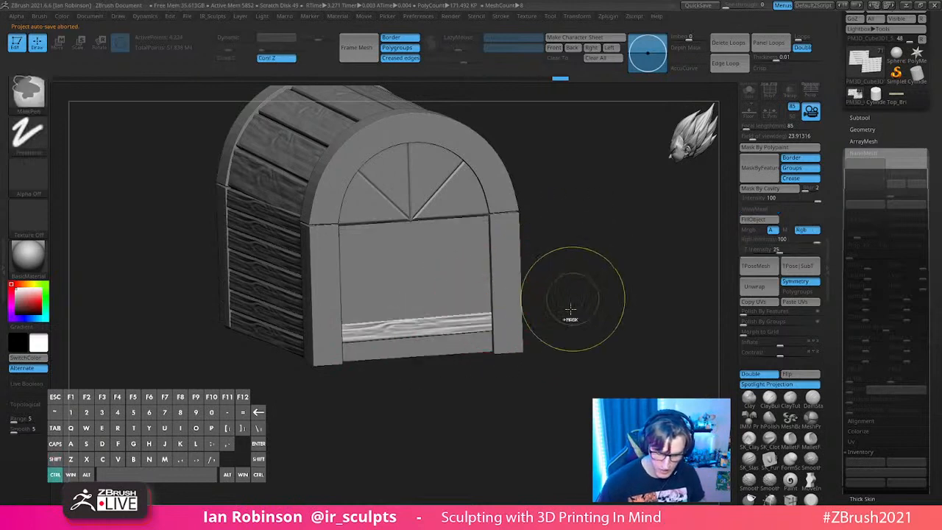
pyautogui.keyDown('ctrl'); pyautogui.keyDown('shift'); pyautogui.click(484, 322); pyautogui.keyUp('shift'); pyautogui.keyUp('ctrl')
pyautogui.keyDown('ctrl'); pyautogui.click(580, 282); pyautogui.keyUp('ctrl')
pyautogui.keyDown('ctrl'); pyautogui.keyDown('shift'); pyautogui.click(583, 282); pyautogui.keyUp('shift'); pyautogui.keyUp('ctrl')
pyautogui.keyDown('ctrl'); pyautogui.click(587, 284); pyautogui.keyUp('ctrl')
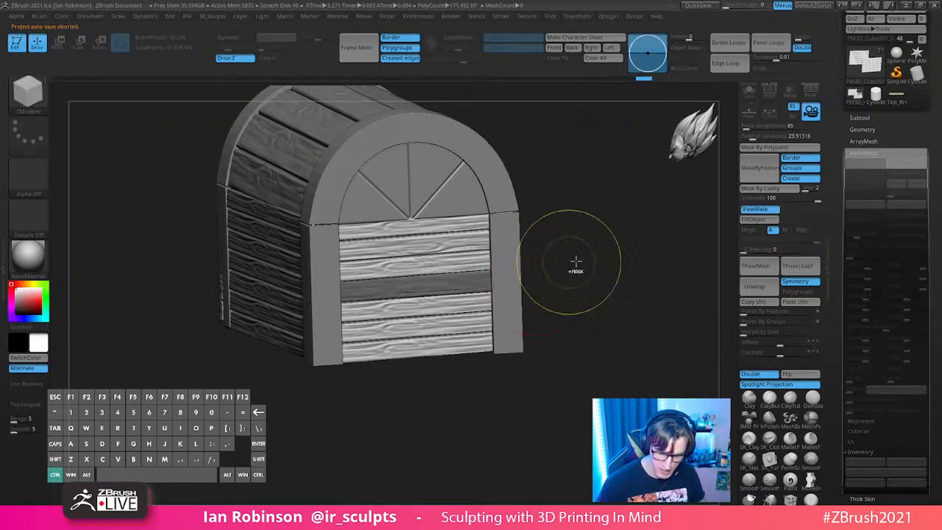
pyautogui.keyDown('ctrl'); pyautogui.keyDown('shift'); pyautogui.click(456, 328); pyautogui.keyUp('shift'); pyautogui.keyUp('ctrl')
pyautogui.keyDown('ctrl'); pyautogui.click(573, 290); pyautogui.keyUp('ctrl')
pyautogui.keyDown('ctrl'); pyautogui.keyDown('shift'); pyautogui.click(573, 290); pyautogui.keyUp('shift'); pyautogui.keyUp('ctrl')
# Step: Center the gizmo on the unmasked sixth plank and rotate it 180 degrees in the plane of the end wall
pyautogui.press('w')
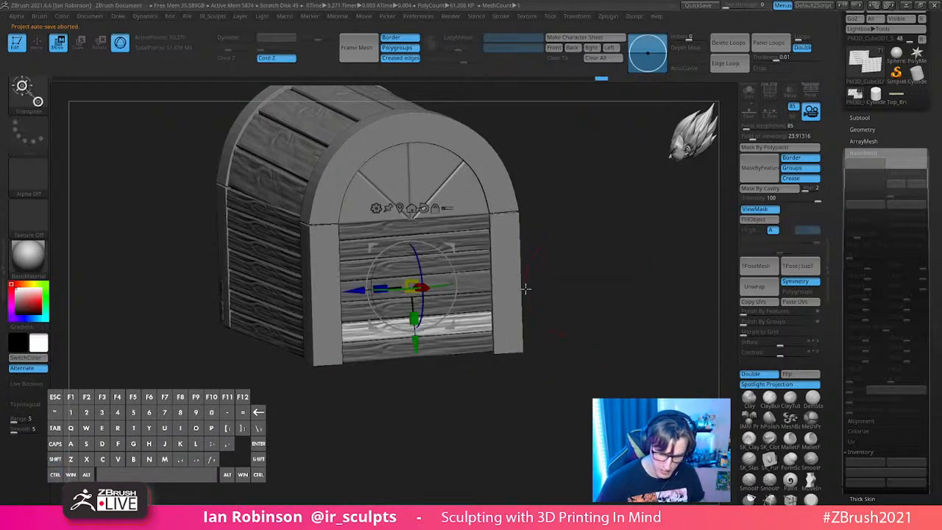
pyautogui.keyDown('alt'); pyautogui.click(401, 208); pyautogui.keyUp('alt')
pyautogui.keyDown('shift'); pyautogui.moveTo(380, 298); pyautogui.dragTo(477, 388); pyautogui.keyUp('shift')
pyautogui.moveTo(598, 337); pyautogui.dragTo(540, 297)
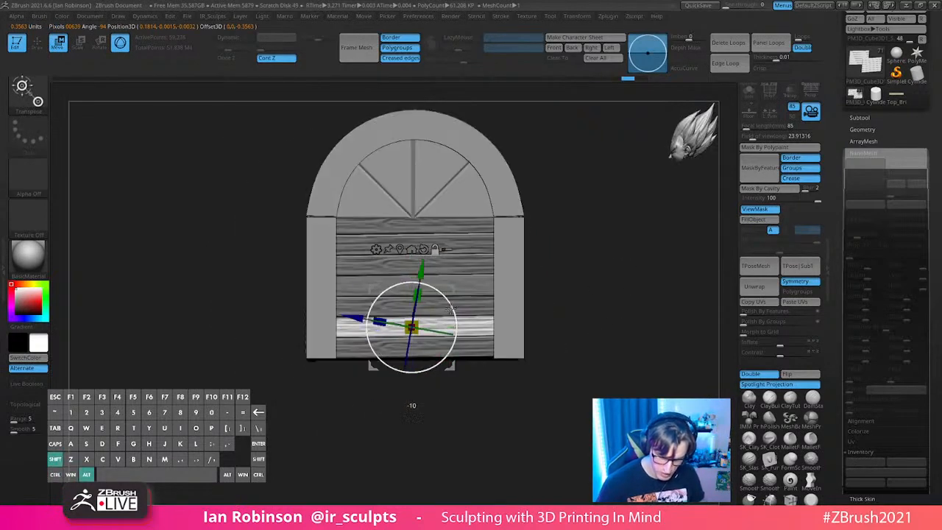
pyautogui.hotkey('ctrl', 'z')
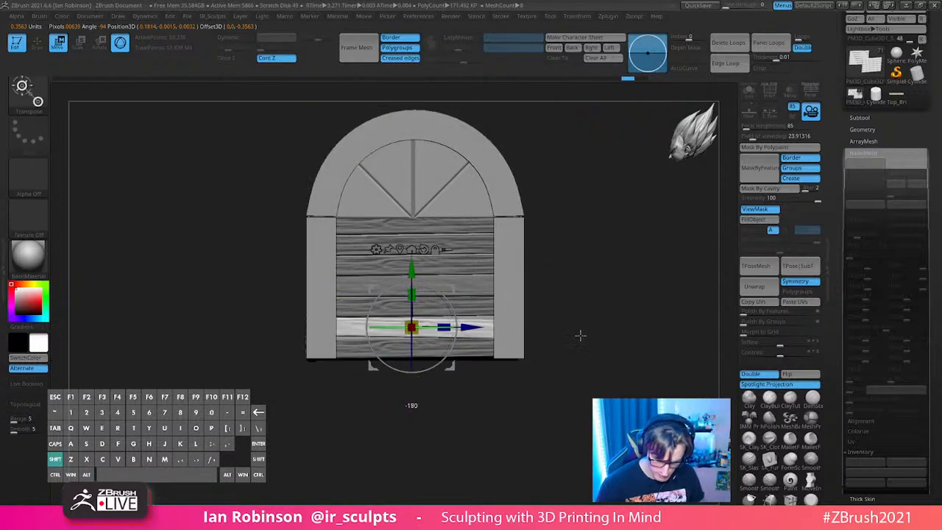
pyautogui.keyDown('shift'); pyautogui.moveTo(580, 337); pyautogui.dragTo(580, 337); pyautogui.keyUp('shift')
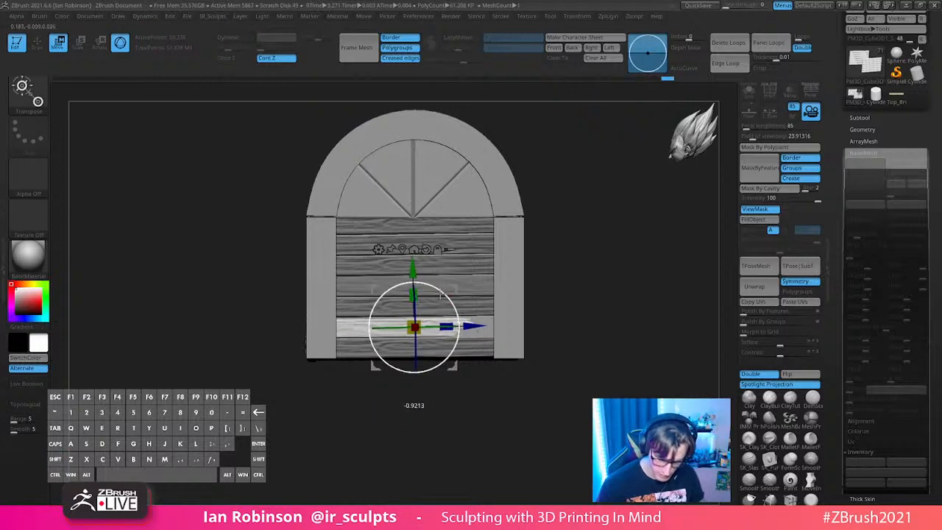
pyautogui.press('q')
# Step: Select the chest's side planks subtool and draw a straight transpose line across the chest's full width
pyautogui.moveTo(589, 272); pyautogui.dragTo(639, 237)
pyautogui.press('w')
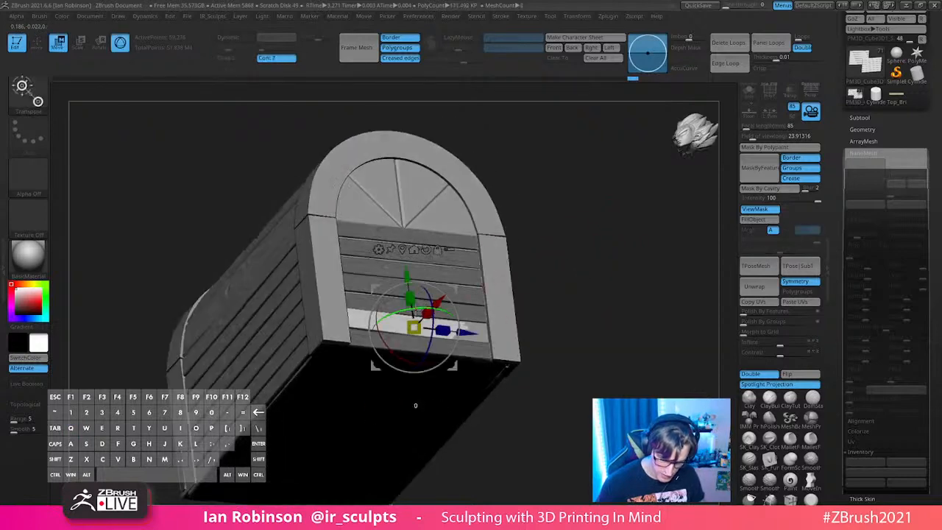
pyautogui.press('q')
pyautogui.moveTo(552, 257)
pyautogui.mouseDown()
pyautogui.moveTo(595, 296)
pyautogui.moveTo(593, 306)
pyautogui.moveTo(572, 265)
pyautogui.moveTo(524, 273)
pyautogui.moveTo(577, 267)
pyautogui.mouseUp()
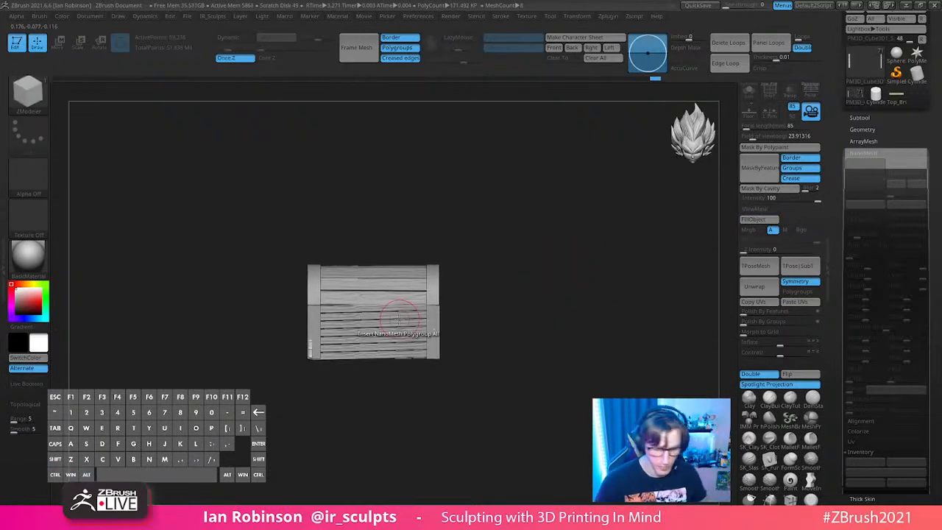
pyautogui.keyDown('alt'); pyautogui.click(439, 324); pyautogui.keyUp('alt')
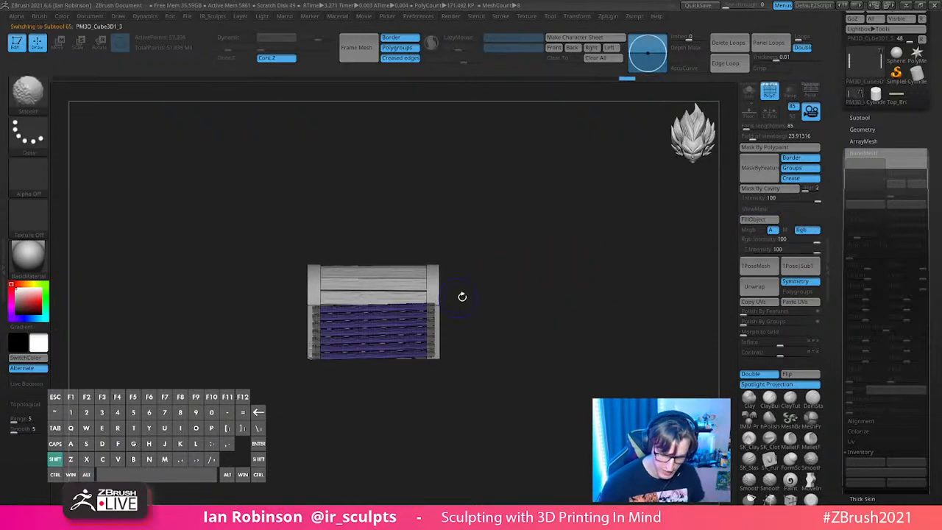
pyautogui.keyDown('alt'); pyautogui.moveTo(514, 281); pyautogui.dragTo(513, 329); pyautogui.keyUp('alt')
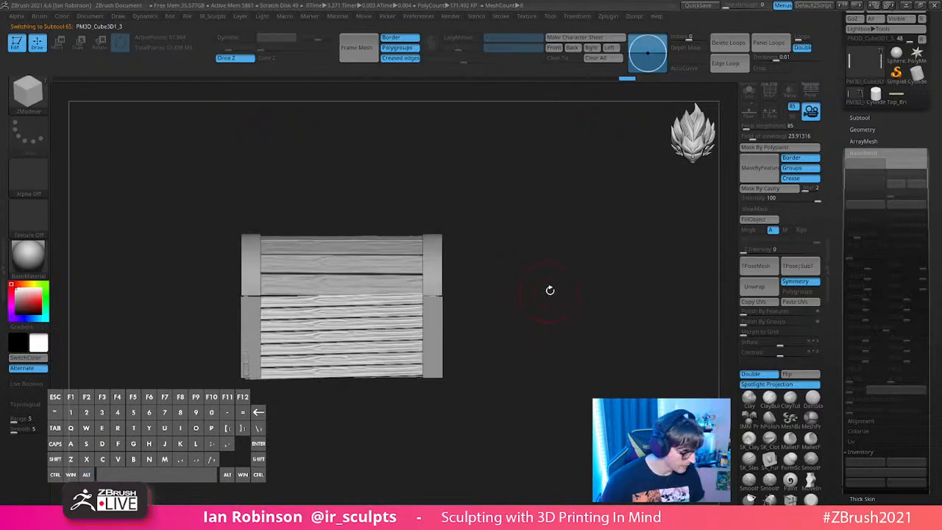
pyautogui.press('w')
pyautogui.press('y')
pyautogui.keyDown('shift'); pyautogui.moveTo(255, 330); pyautogui.dragTo(450, 329); pyautogui.keyUp('shift')
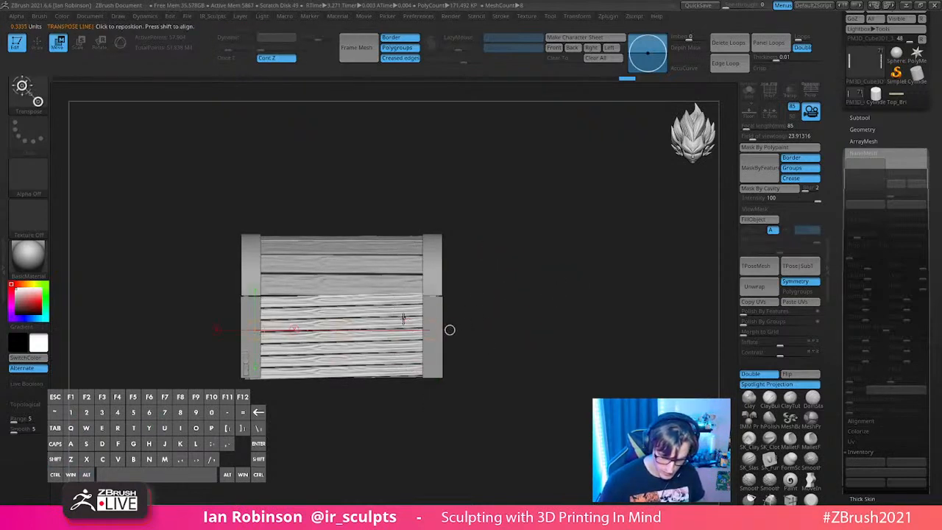
# Step: Clear the mask, return to the gizmo on the side planks and slightly adjust their vertical position
pyautogui.press('q')
pyautogui.moveTo(511, 290); pyautogui.dragTo(550, 299)
pyautogui.keyDown('alt'); pyautogui.moveTo(491, 303); pyautogui.dragTo(624, 274); pyautogui.keyUp('alt')
pyautogui.keyDown('ctrl'); pyautogui.moveTo(494, 180); pyautogui.dragTo(585, 249); pyautogui.keyUp('ctrl')
pyautogui.press('w')
pyautogui.keyDown('alt'); pyautogui.moveTo(494, 317); pyautogui.dragTo(498, 319); pyautogui.keyUp('alt')
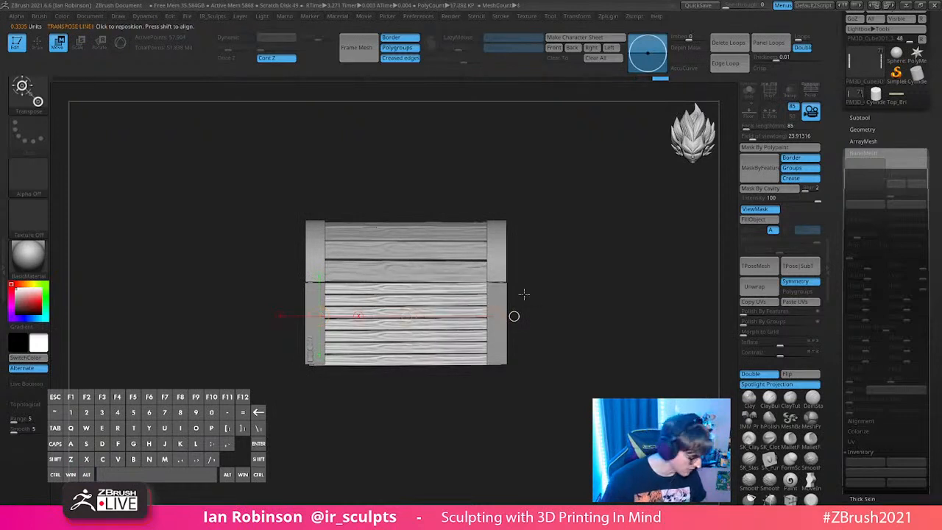
pyautogui.press('y')
pyautogui.keyDown('alt'); pyautogui.click(310, 238); pyautogui.keyUp('alt')
pyautogui.moveTo(409, 387); pyautogui.dragTo(408, 384)
pyautogui.press('q')
# Step: Examine the planked chest from the side, end and underneath to check how the planks fit the frame
pyautogui.keyDown('alt'); pyautogui.moveTo(561, 298); pyautogui.dragTo(617, 310); pyautogui.keyUp('alt')
pyautogui.moveTo(598, 304); pyautogui.dragTo(518, 344)
pyautogui.hotkey('shift', 'f')
pyautogui.hotkey('shift', 'f')
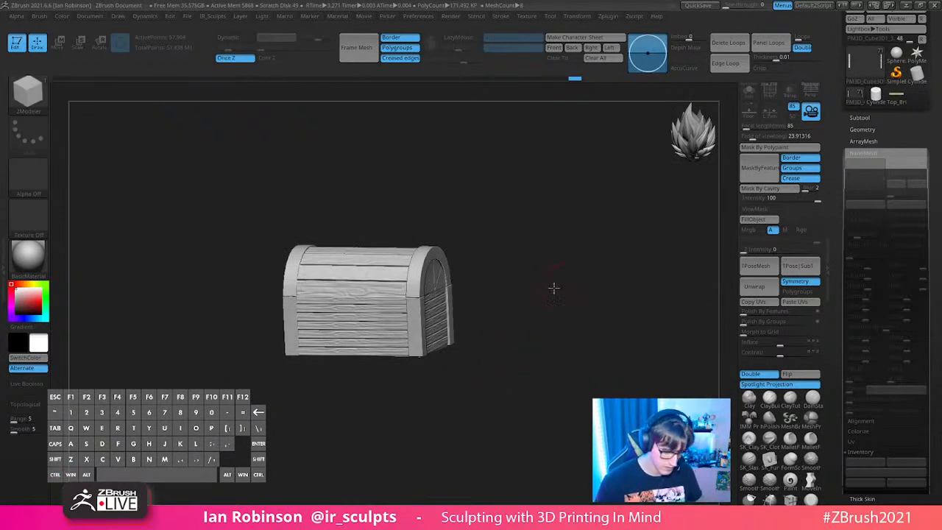
pyautogui.moveTo(558, 281); pyautogui.dragTo(551, 313)
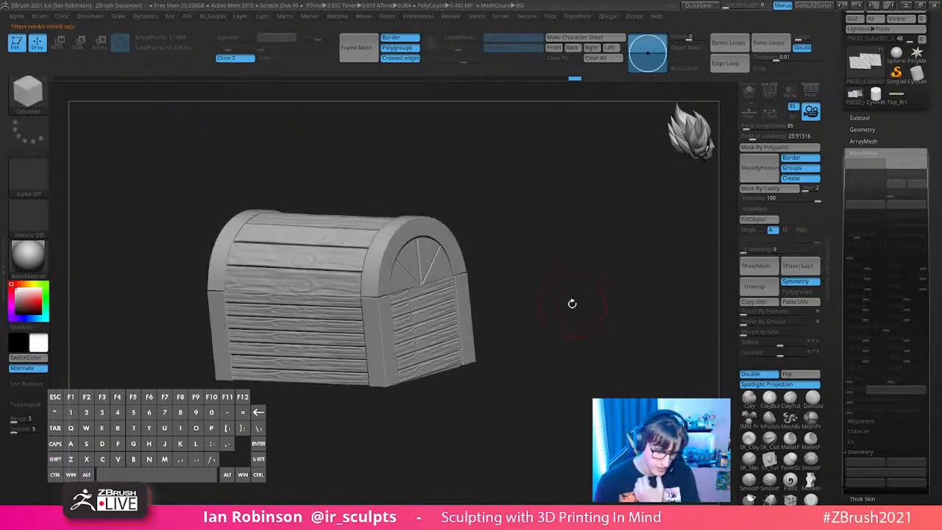
pyautogui.moveTo(563, 314); pyautogui.dragTo(490, 332)
pyautogui.keyDown('alt'); pyautogui.moveTo(551, 273); pyautogui.dragTo(597, 366); pyautogui.keyUp('alt')
pyautogui.press('s')
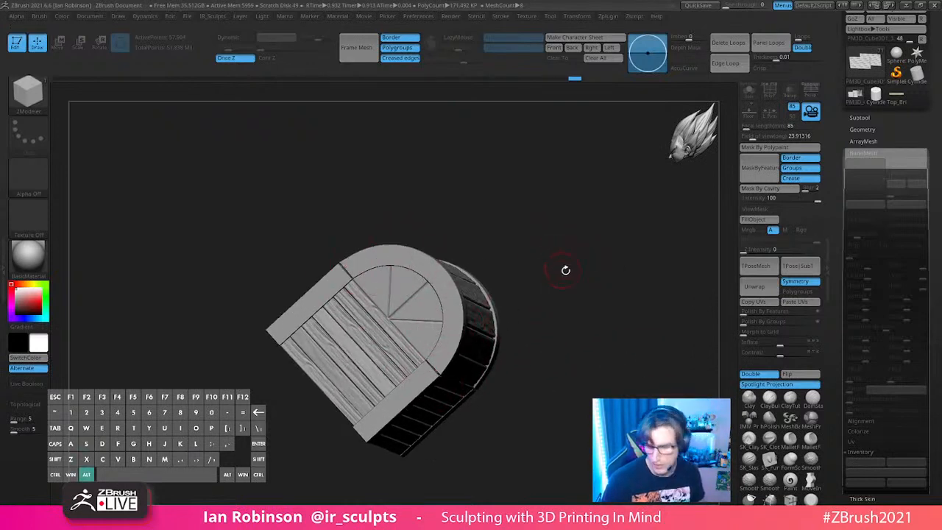
pyautogui.moveTo(561, 267); pyautogui.dragTo(552, 294)
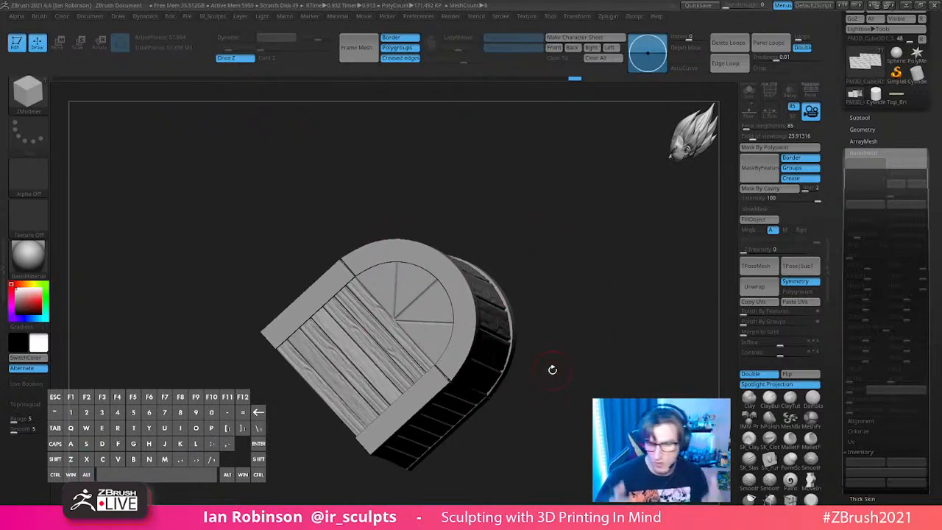
pyautogui.moveTo(553, 369); pyautogui.dragTo(579, 224)
# Step: Turn on the polyframe display, try marking spaced outer faces on the lid's arched frame, and undo the last three changes
pyautogui.hotkey('shift', 'f')
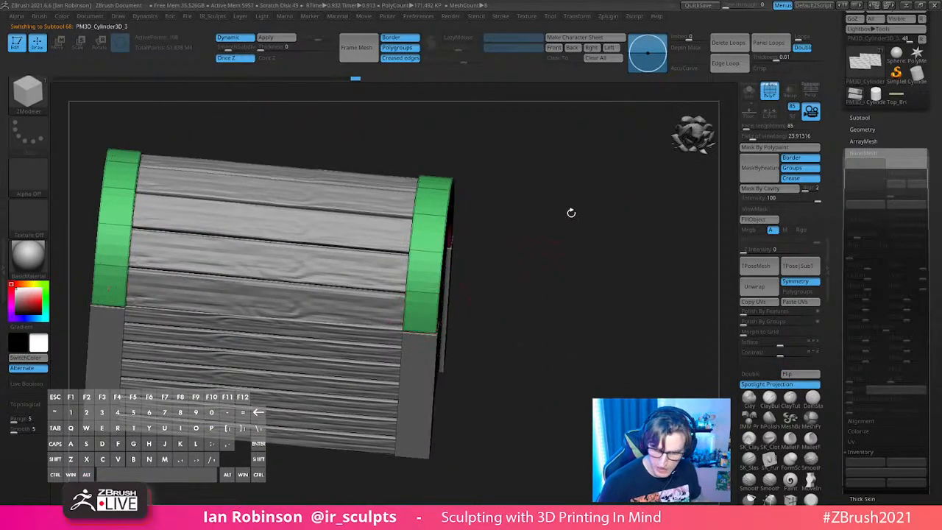
pyautogui.keyDown('alt'); pyautogui.click(418, 316); pyautogui.keyUp('alt')
pyautogui.keyDown('alt'); pyautogui.moveTo(534, 249); pyautogui.dragTo(513, 315); pyautogui.keyUp('alt')
pyautogui.keyDown('alt'); pyautogui.click(428, 297); pyautogui.keyUp('alt')
pyautogui.keyDown('alt'); pyautogui.moveTo(572, 245); pyautogui.dragTo(536, 333); pyautogui.keyUp('alt')
pyautogui.keyDown('alt'); pyautogui.click(451, 296); pyautogui.keyUp('alt')
pyautogui.keyDown('alt'); pyautogui.moveTo(663, 316); pyautogui.dragTo(658, 347); pyautogui.keyUp('alt')
pyautogui.moveTo(658, 348); pyautogui.dragTo(617, 355)
pyautogui.keyDown('alt'); pyautogui.click(491, 271); pyautogui.keyUp('alt')
pyautogui.keyDown('alt'); pyautogui.moveTo(642, 254); pyautogui.dragTo(655, 316); pyautogui.keyUp('alt')
pyautogui.moveTo(655, 317)
pyautogui.mouseDown()
pyautogui.moveTo(661, 295)
pyautogui.moveTo(671, 315)
pyautogui.moveTo(622, 339)
pyautogui.moveTo(647, 309)
pyautogui.mouseUp()
pyautogui.hotkey('ctrl', 'z')
pyautogui.hotkey('ctrl', 'z')
pyautogui.hotkey('ctrl', 'z')
# Step: Try marking further outer faces around the lid's arched frame with ZModeler and undo the last two changes
pyautogui.keyDown('alt'); pyautogui.click(390, 389); pyautogui.keyUp('alt')
pyautogui.keyDown('alt'); pyautogui.click(420, 312); pyautogui.keyUp('alt')
pyautogui.moveTo(559, 254); pyautogui.dragTo(525, 309)
pyautogui.keyDown('alt'); pyautogui.click(484, 254); pyautogui.keyUp('alt')
pyautogui.moveTo(639, 313); pyautogui.dragTo(520, 384)
pyautogui.moveTo(643, 238); pyautogui.dragTo(636, 261)
pyautogui.hotkey('ctrl', 'z')
pyautogui.hotkey('ctrl', 'z')
pyautogui.moveTo(597, 305); pyautogui.dragTo(587, 282)
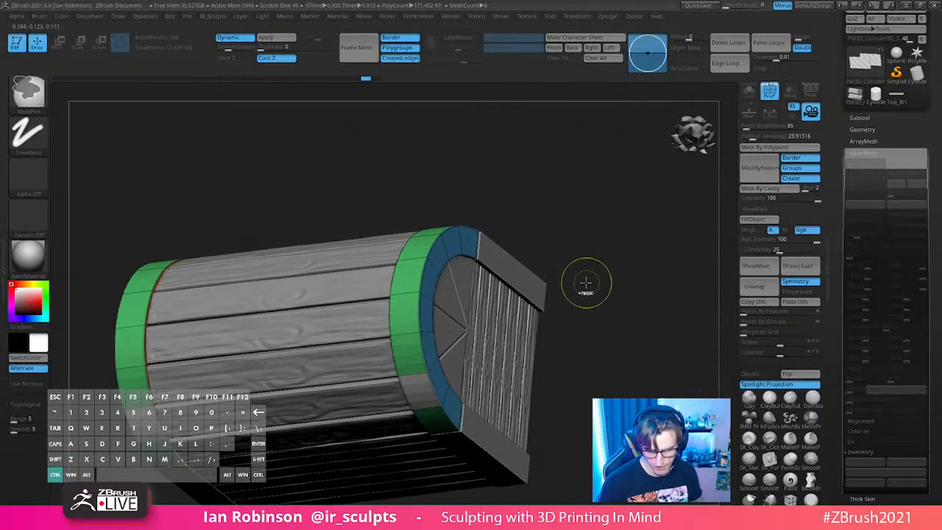
# Step: Mark alternating groups of outer faces around the lid's arched bands as a temporary polygroup
pyautogui.moveTo(610, 320)
pyautogui.mouseDown()
pyautogui.moveTo(625, 258)
pyautogui.moveTo(645, 274)
pyautogui.moveTo(651, 262)
pyautogui.mouseUp()
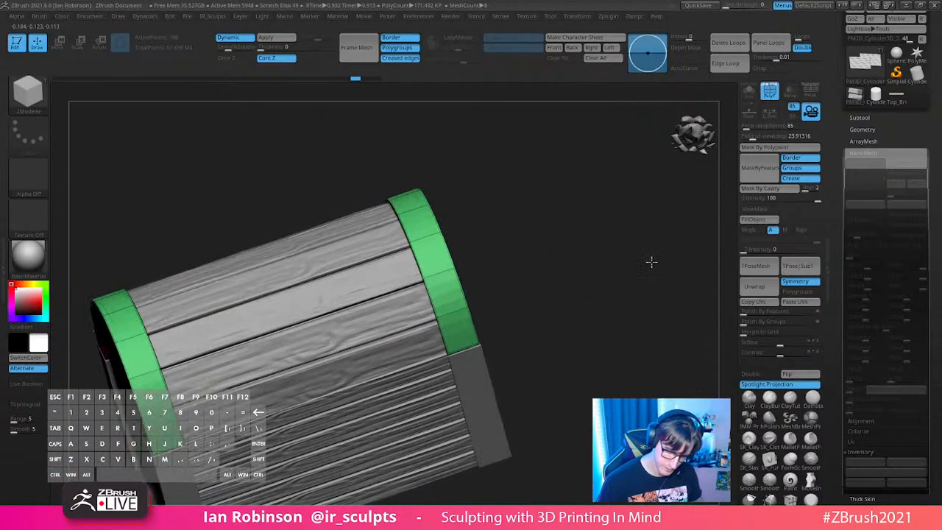
pyautogui.keyDown('shift'); pyautogui.moveTo(597, 288); pyautogui.dragTo(591, 468); pyautogui.keyUp('shift')
pyautogui.keyDown('alt'); pyautogui.click(454, 204); pyautogui.keyUp('alt')
pyautogui.moveTo(548, 291); pyautogui.dragTo(627, 220)
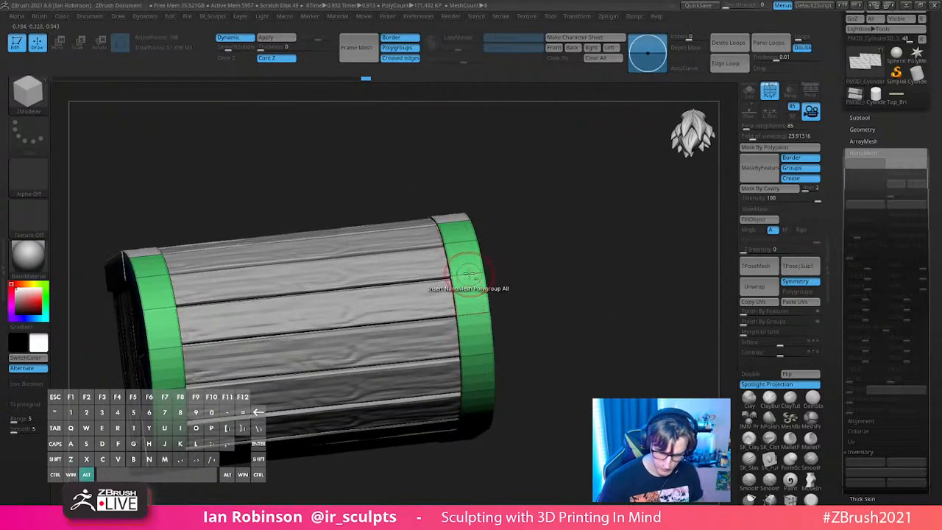
pyautogui.keyDown('alt'); pyautogui.click(467, 264); pyautogui.keyUp('alt')
pyautogui.moveTo(521, 320); pyautogui.dragTo(527, 274)
pyautogui.keyDown('alt'); pyautogui.click(485, 370); pyautogui.keyUp('alt')
pyautogui.moveTo(629, 339); pyautogui.dragTo(632, 294)
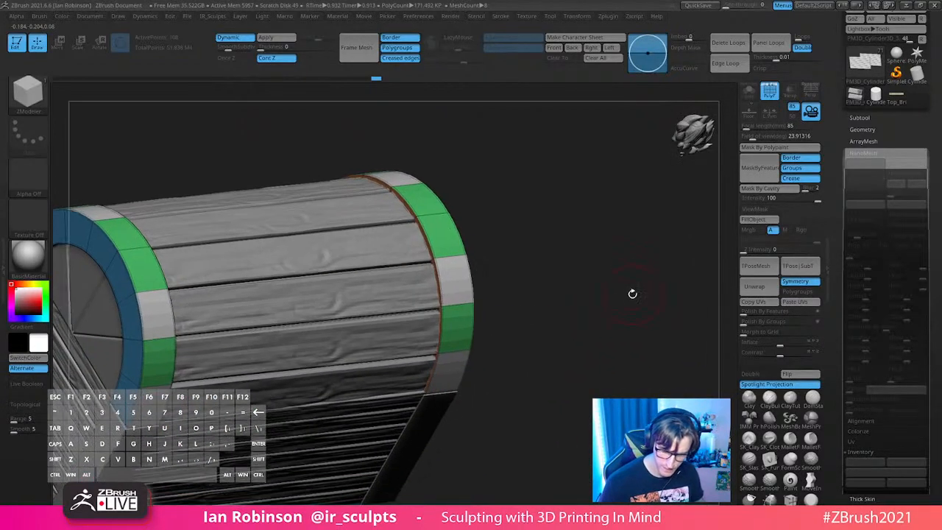
# Step: Show the subtool list and switch from the lid bands to the single wooden plank tool
pyautogui.press('b')
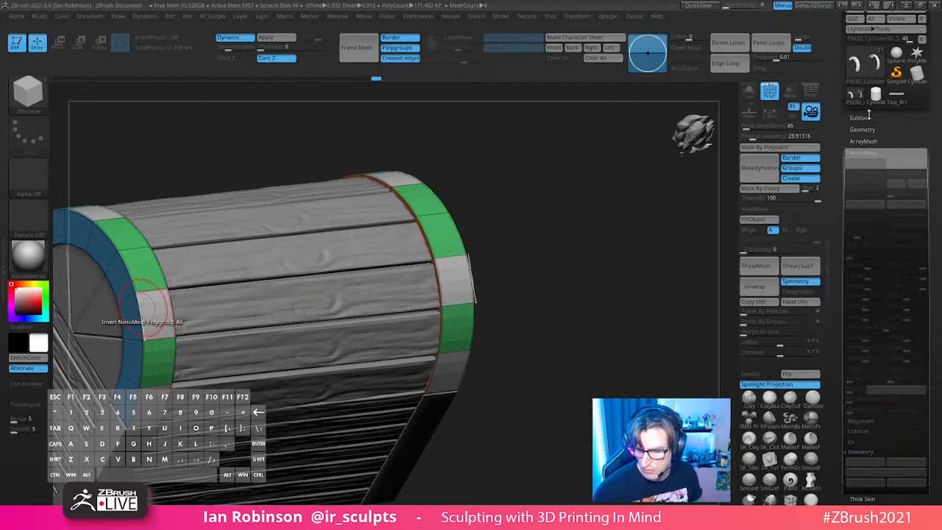
pyautogui.click(865, 118)
pyautogui.moveTo(577, 274); pyautogui.dragTo(592, 281)
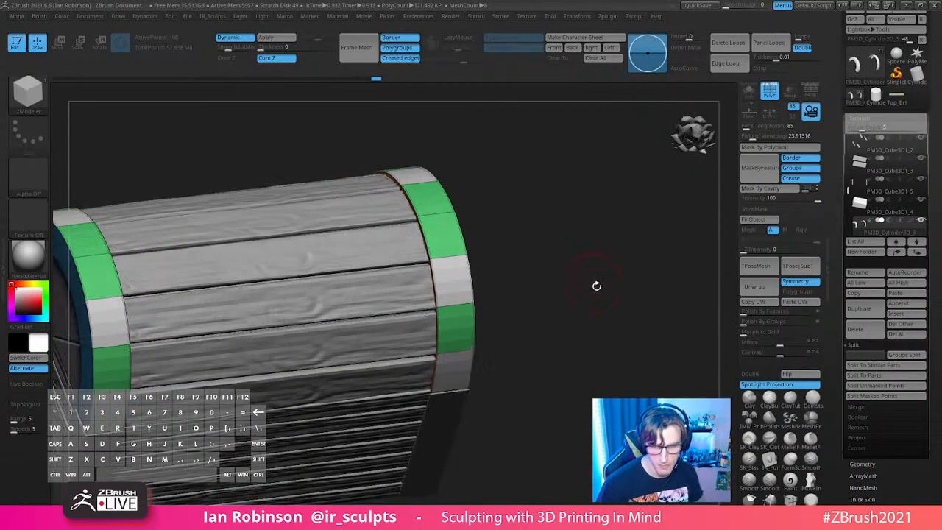
pyautogui.click(898, 100)
pyautogui.moveTo(699, 158)
pyautogui.keyDown('alt'); pyautogui.mouseDown()
pyautogui.moveTo(579, 255)
pyautogui.moveTo(566, 347)
pyautogui.moveTo(540, 358)
pyautogui.mouseUp(); pyautogui.keyUp('alt')
pyautogui.keyDown('alt'); pyautogui.moveTo(540, 358); pyautogui.dragTo(622, 199); pyautogui.keyUp('alt')
pyautogui.keyDown('alt'); pyautogui.moveTo(525, 408); pyautogui.dragTo(561, 366); pyautogui.keyUp('alt')
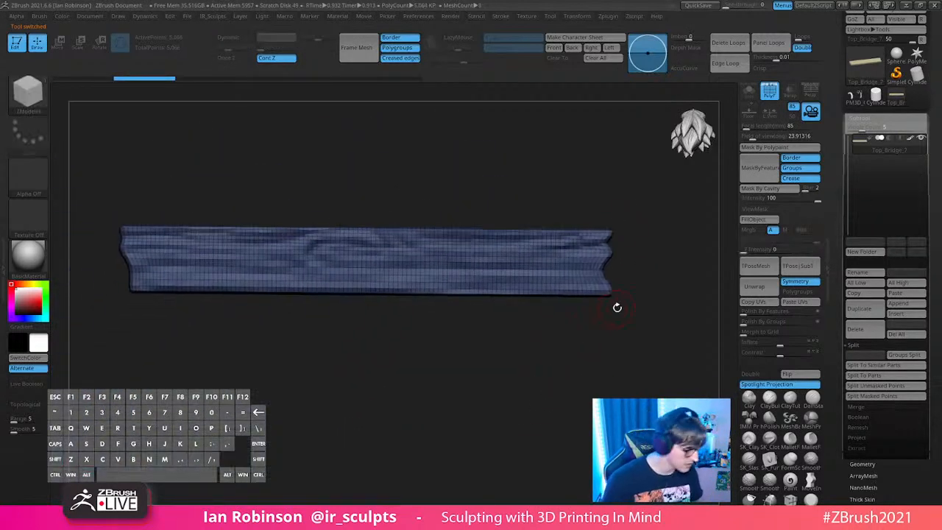
# Step: Load the IMM Ind. Parts insert brush and look through its bolt and screw meshes for a stud shape
pyautogui.press('b')
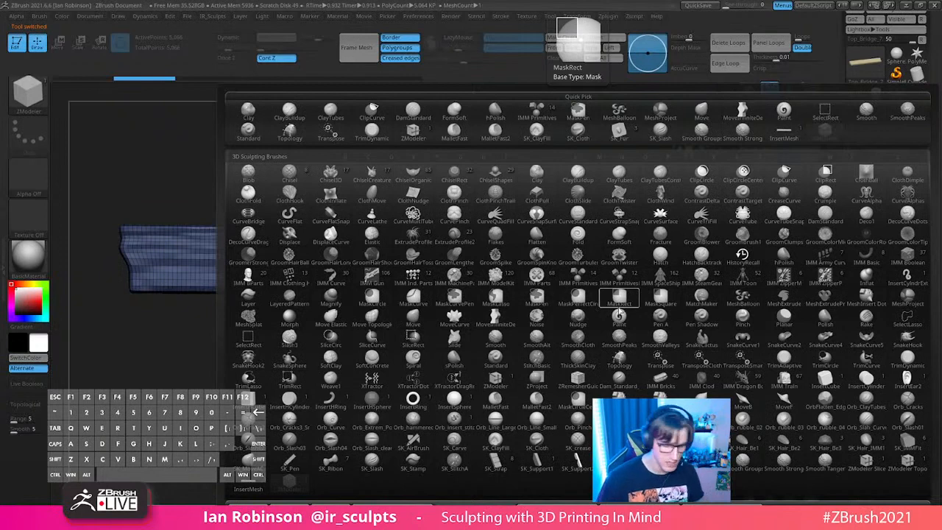
pyautogui.press('i')
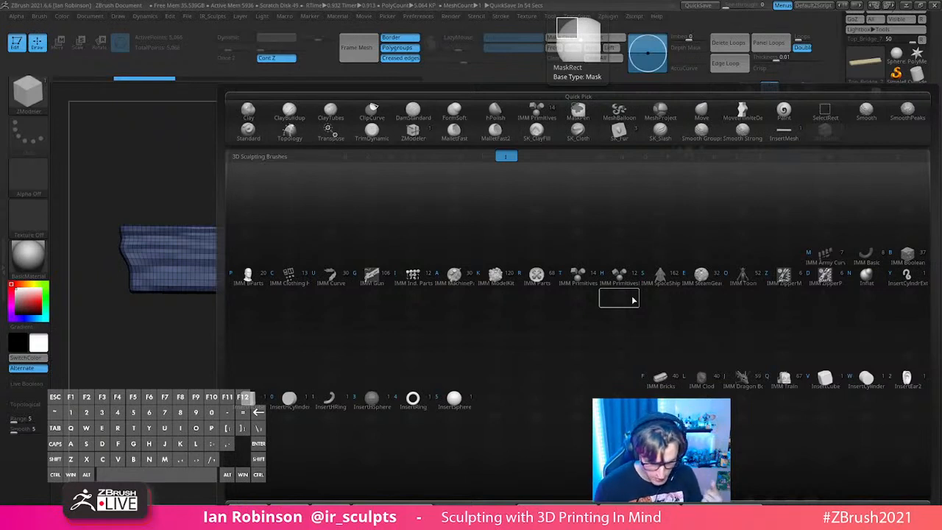
pyautogui.click(418, 276)
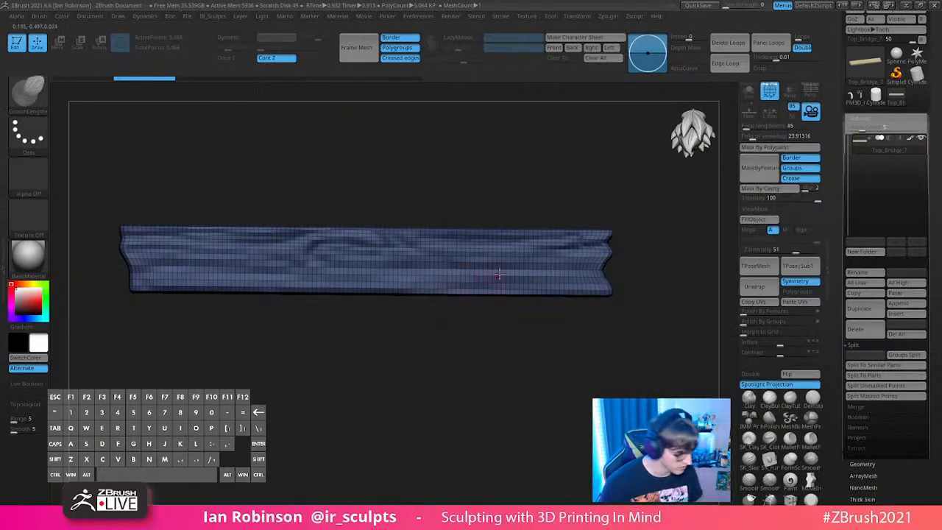
pyautogui.press('b')
pyautogui.press('i')
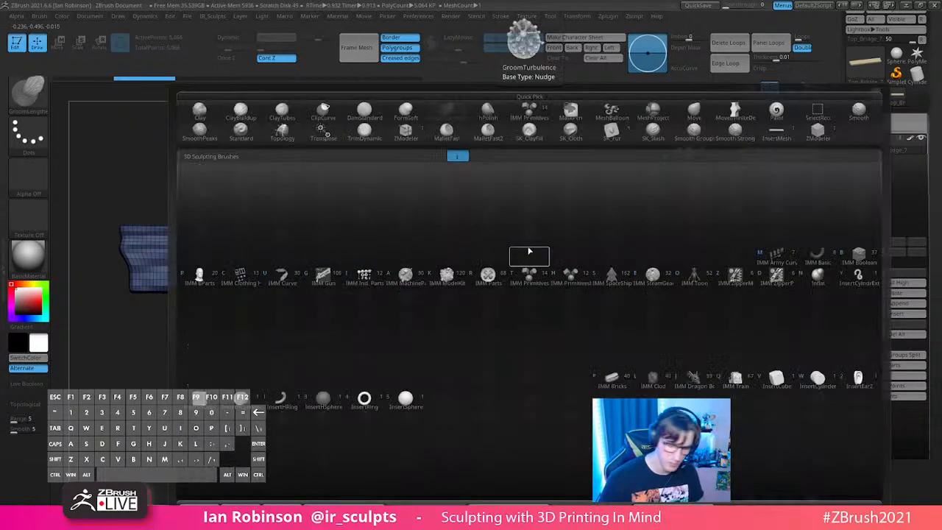
pyautogui.click(376, 271)
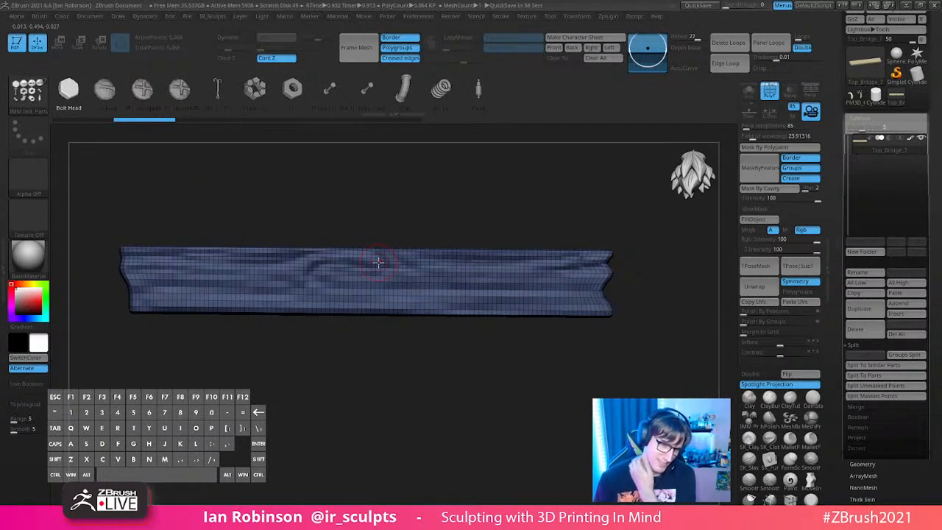
pyautogui.moveTo(245, 92); pyautogui.dragTo(307, 93)
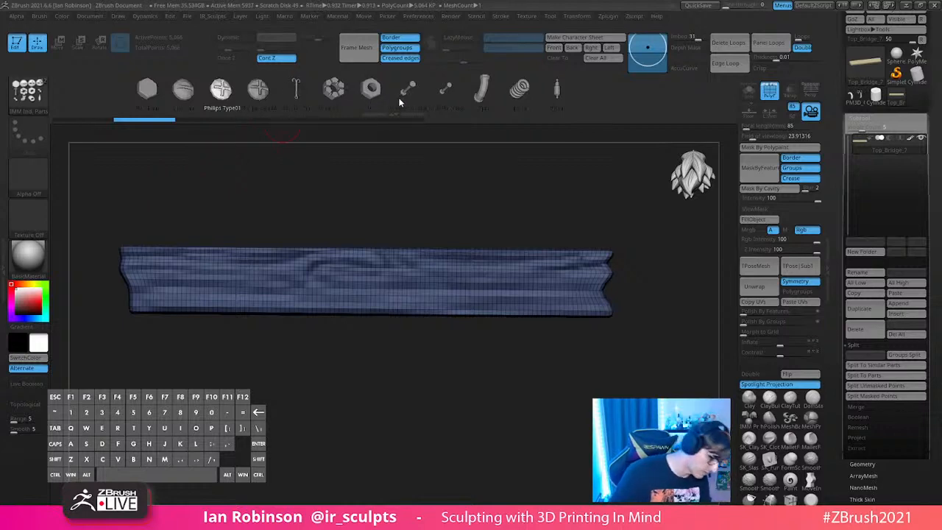
pyautogui.press(',')
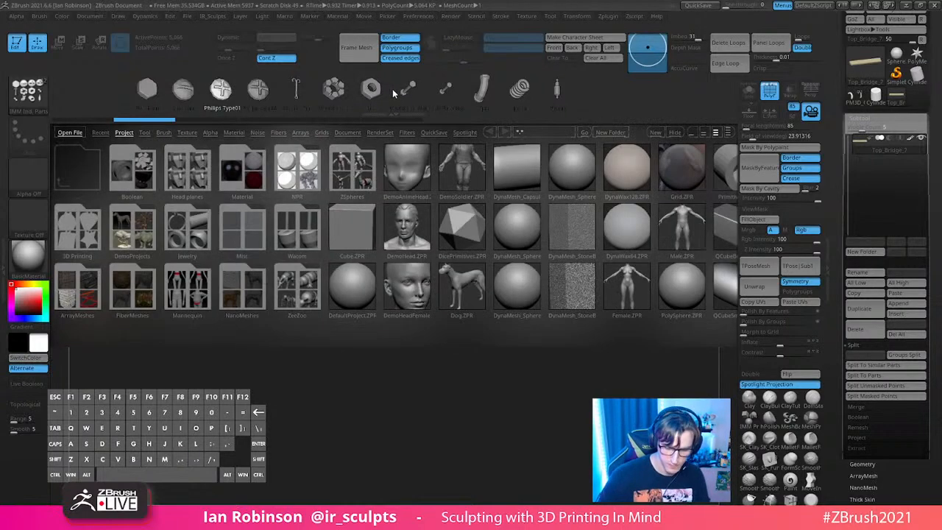
pyautogui.press(',')
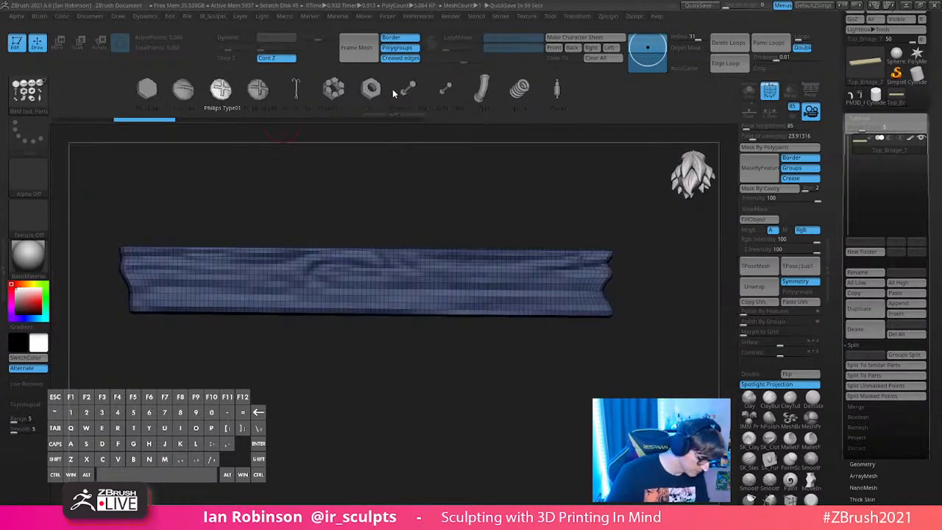
# Step: Choose the Circular_11 mesh from the IMM ModelKit insert brush
pyautogui.press('b')
pyautogui.click(314, 273)
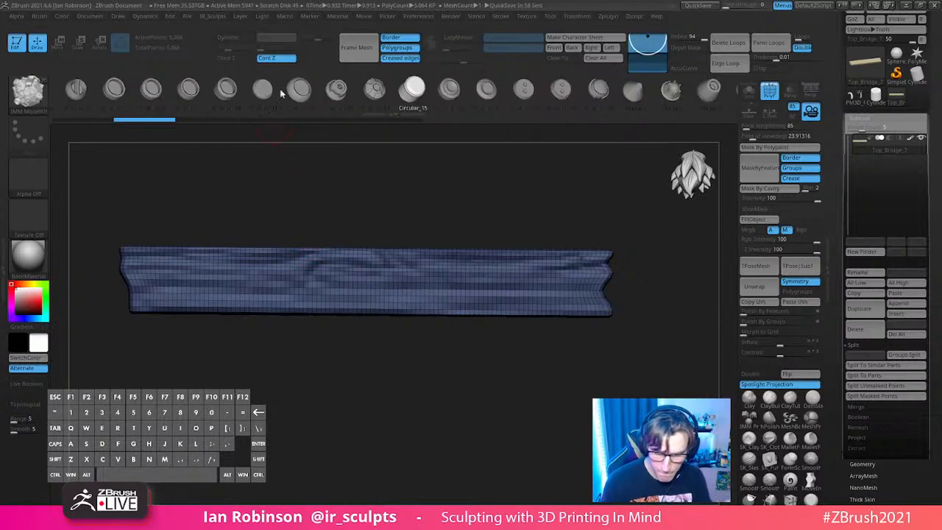
pyautogui.moveTo(248, 96); pyautogui.dragTo(339, 114)
pyautogui.click(354, 89)
# Step: Try inserting a Circular_11 disc on the plank's face and undo the last change
pyautogui.moveTo(374, 282); pyautogui.dragTo(376, 352)
pyautogui.moveTo(452, 404)
pyautogui.mouseDown()
pyautogui.moveTo(453, 336)
pyautogui.moveTo(414, 396)
pyautogui.moveTo(431, 420)
pyautogui.moveTo(474, 421)
pyautogui.mouseUp()
pyautogui.press('q')
pyautogui.hotkey('ctrl', 'z')
# Step: Initialize the tool as a QCube, insert a Circular_11 disc on one face and isolate the disc
pyautogui.moveTo(936, 354); pyautogui.dragTo(941, 204)
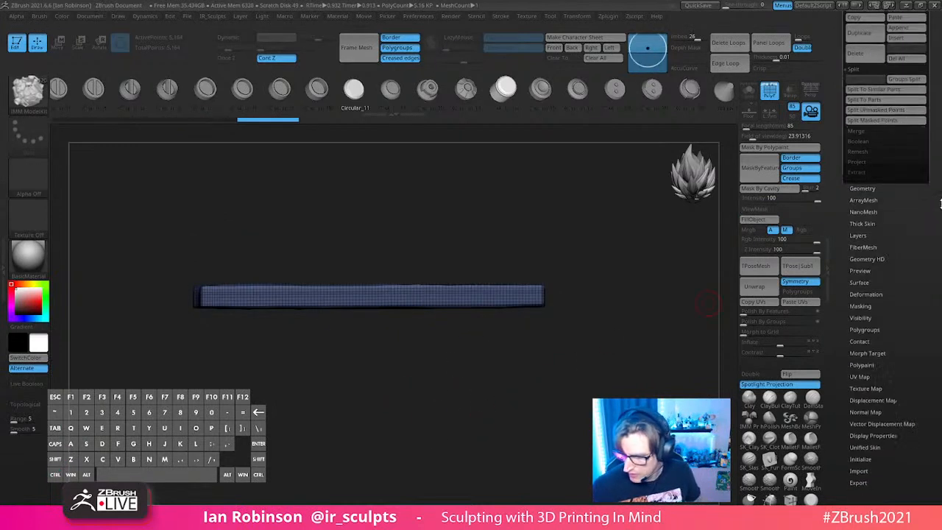
pyautogui.click(860, 459)
pyautogui.click(857, 182)
pyautogui.moveTo(588, 323); pyautogui.dragTo(564, 247)
pyautogui.moveTo(559, 357)
pyautogui.keyDown('alt'); pyautogui.mouseDown()
pyautogui.moveTo(570, 204)
pyautogui.moveTo(605, 316)
pyautogui.moveTo(553, 301)
pyautogui.moveTo(557, 343)
pyautogui.mouseUp(); pyautogui.keyUp('alt')
pyautogui.keyDown('alt'); pyautogui.moveTo(557, 343); pyautogui.dragTo(589, 325); pyautogui.keyUp('alt')
pyautogui.moveTo(413, 344); pyautogui.dragTo(415, 379)
pyautogui.keyDown('ctrl'); pyautogui.keyDown('shift'); pyautogui.click(420, 344); pyautogui.keyUp('shift'); pyautogui.keyUp('ctrl')
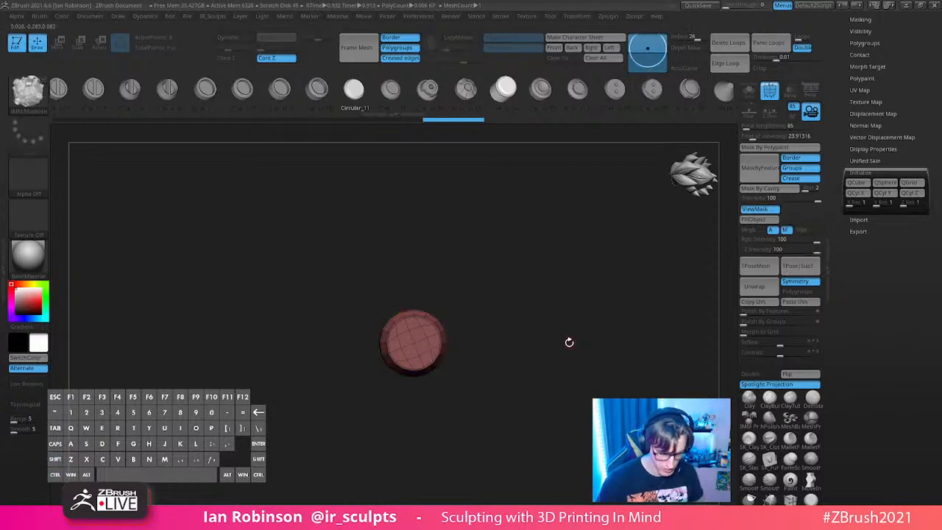
# Step: Centre the transform gizmo on the unmasked disc
pyautogui.press('w')
pyautogui.keyDown('alt'); pyautogui.click(423, 267); pyautogui.keyUp('alt')
pyautogui.click(401, 266)
pyautogui.keyDown('alt'); pyautogui.click(424, 269); pyautogui.keyUp('alt')
pyautogui.click(413, 267)
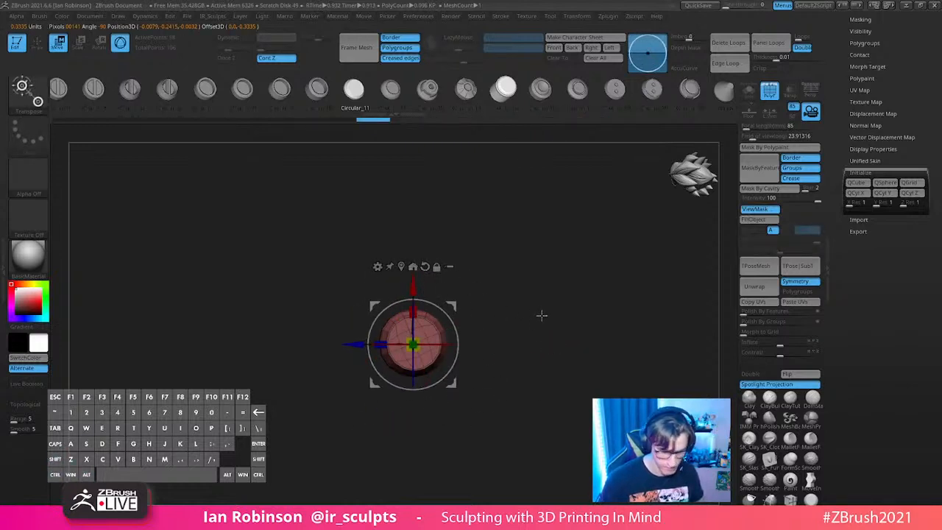
pyautogui.press('space')
pyautogui.click(562, 248)
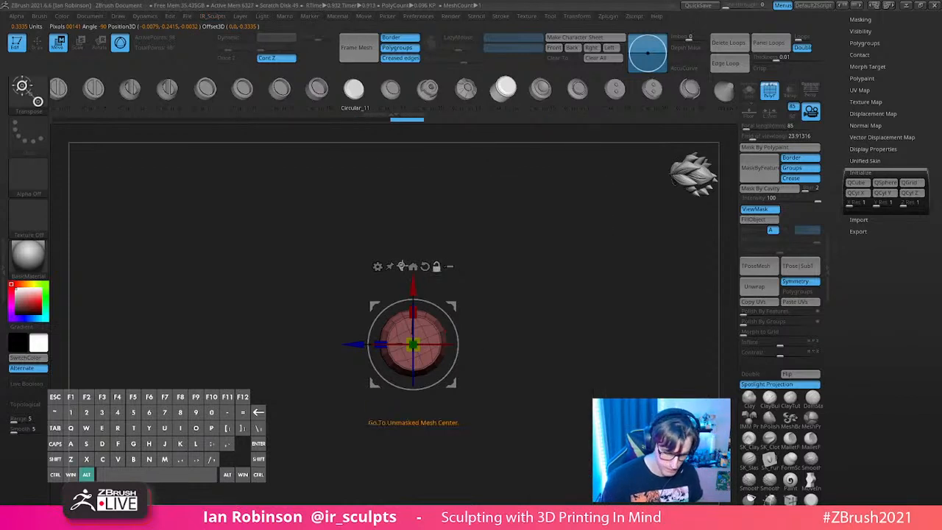
# Step: Reset the gizmo's orientation on the disc and return to Draw mode
pyautogui.moveTo(577, 329)
pyautogui.mouseDown()
pyautogui.moveTo(586, 253)
pyautogui.moveTo(580, 272)
pyautogui.mouseUp()
pyautogui.press('q')
pyautogui.press('w')
pyautogui.keyDown('alt'); pyautogui.keyDown('shift'); pyautogui.moveTo(445, 316); pyautogui.dragTo(447, 319); pyautogui.keyUp('shift'); pyautogui.keyUp('alt')
pyautogui.click(425, 266)
pyautogui.moveTo(525, 284)
pyautogui.mouseDown()
pyautogui.moveTo(539, 367)
pyautogui.moveTo(561, 272)
pyautogui.mouseUp()
pyautogui.press('q')
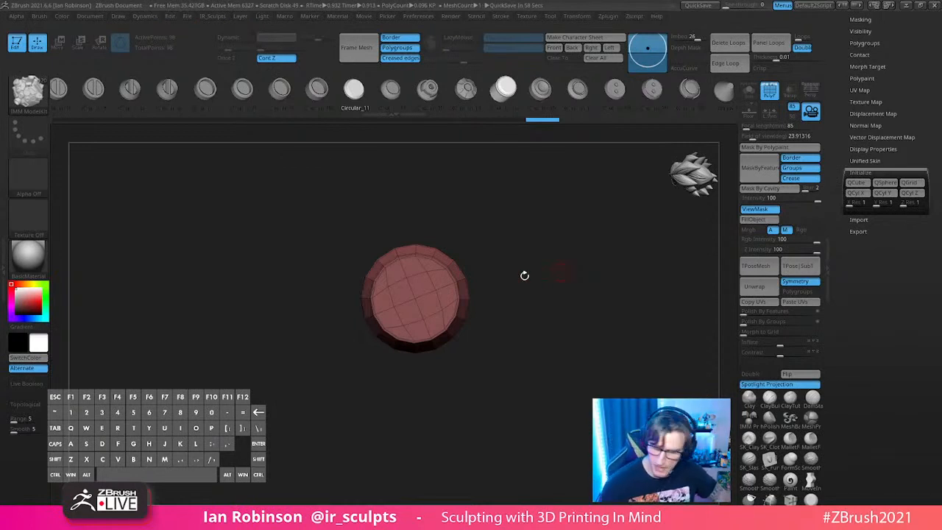
pyautogui.scroll(5, 900, 120)
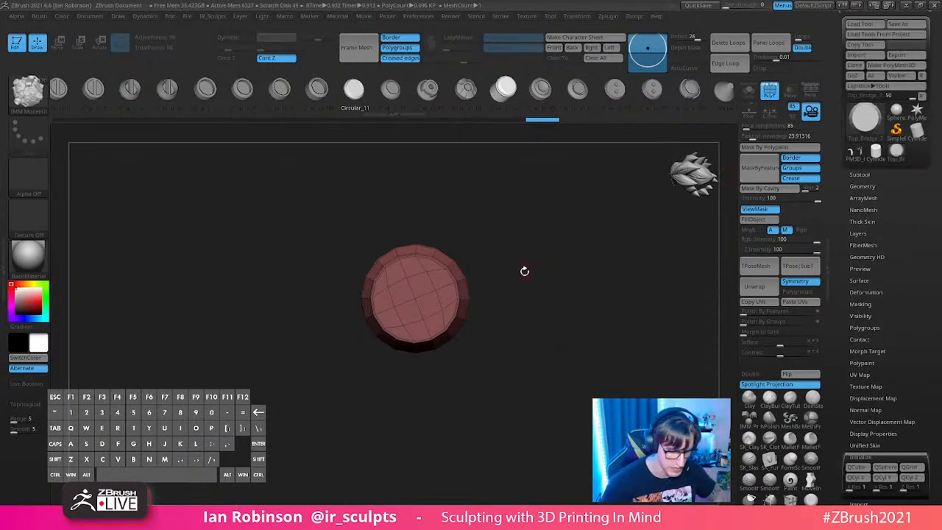
# Step: Turn on dynamic subdivision and check the disc's smoothed shape with the polyframe hidden and shown
pyautogui.moveTo(534, 294); pyautogui.dragTo(582, 242)
pyautogui.press('b')
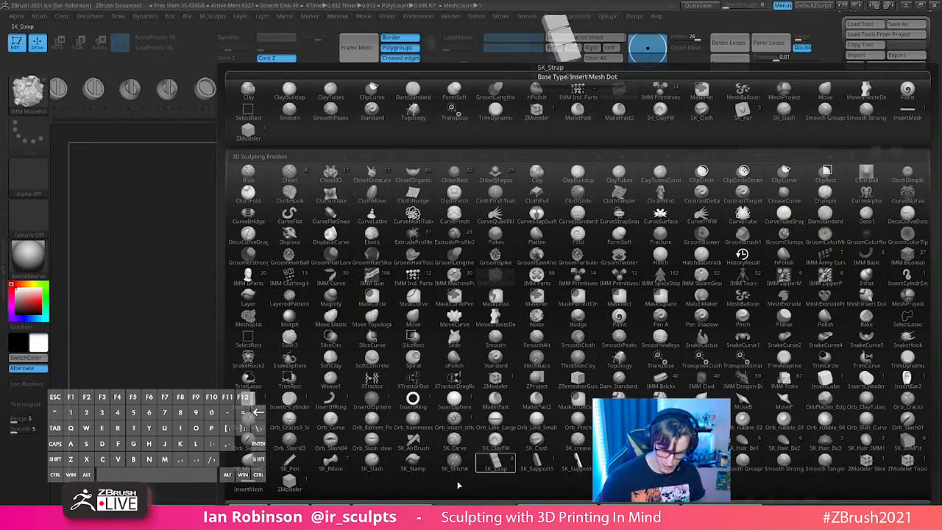
pyautogui.press('Escape')
pyautogui.moveTo(532, 242)
pyautogui.mouseDown()
pyautogui.moveTo(600, 336)
pyautogui.moveTo(591, 269)
pyautogui.moveTo(589, 279)
pyautogui.mouseUp()
pyautogui.hotkey('shift', 'f')
pyautogui.hotkey('shift', 'f')
pyautogui.press('d')
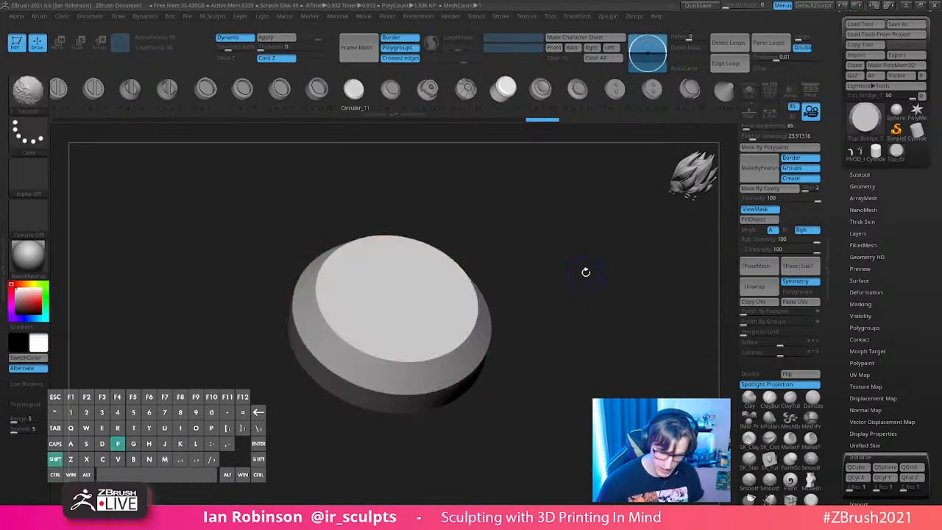
pyautogui.moveTo(576, 286); pyautogui.dragTo(457, 363)
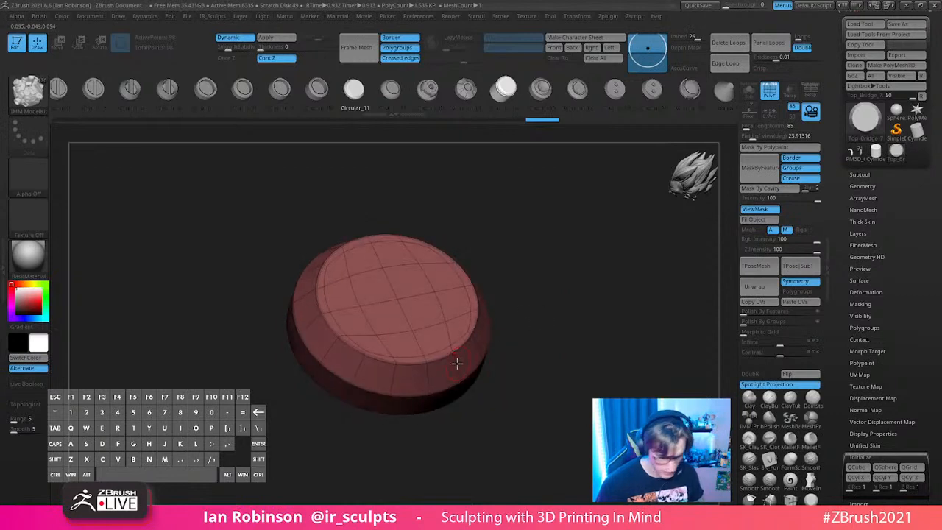
# Step: Switch to the ZModeler brush and set its polygon action to Crease
pyautogui.press('b')
pyautogui.press('z')
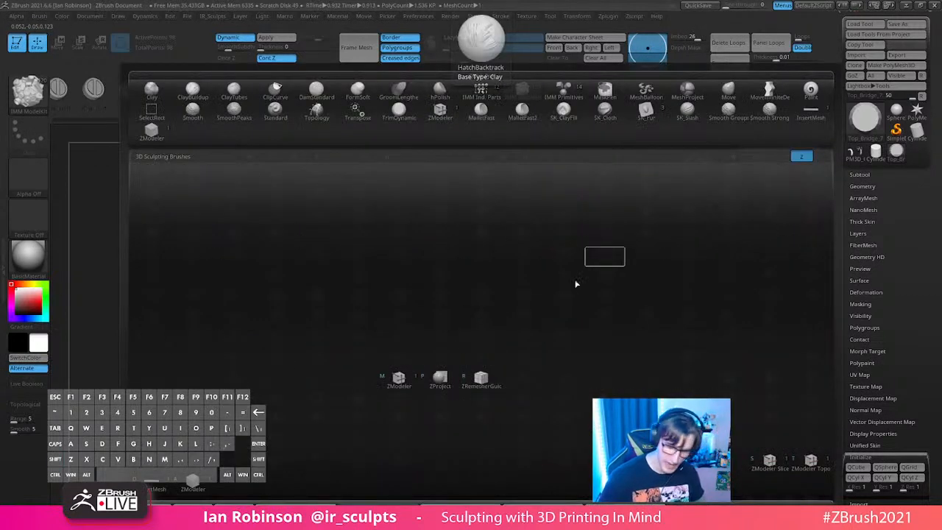
pyautogui.press('m')
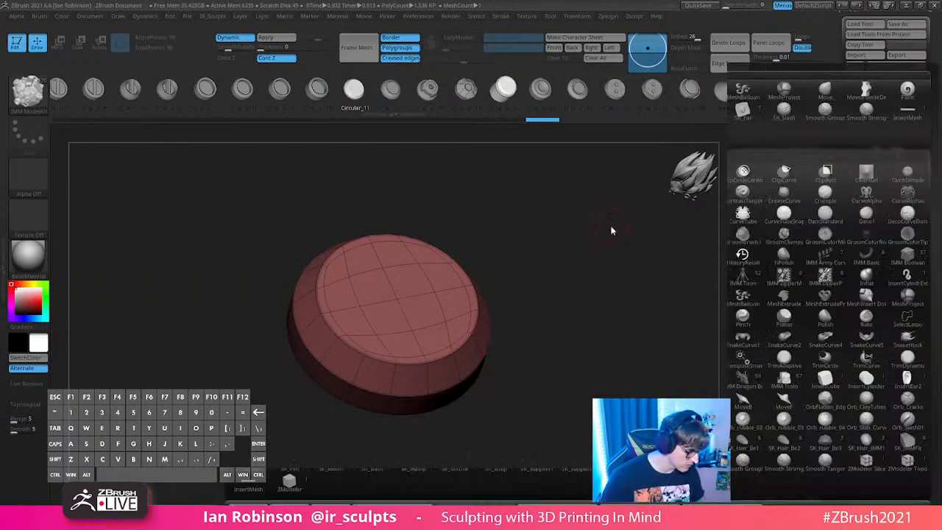
pyautogui.press('b')
pyautogui.press('z')
pyautogui.press('m')
pyautogui.keyDown('alt'); pyautogui.moveTo(561, 271); pyautogui.dragTo(591, 336); pyautogui.keyUp('alt')
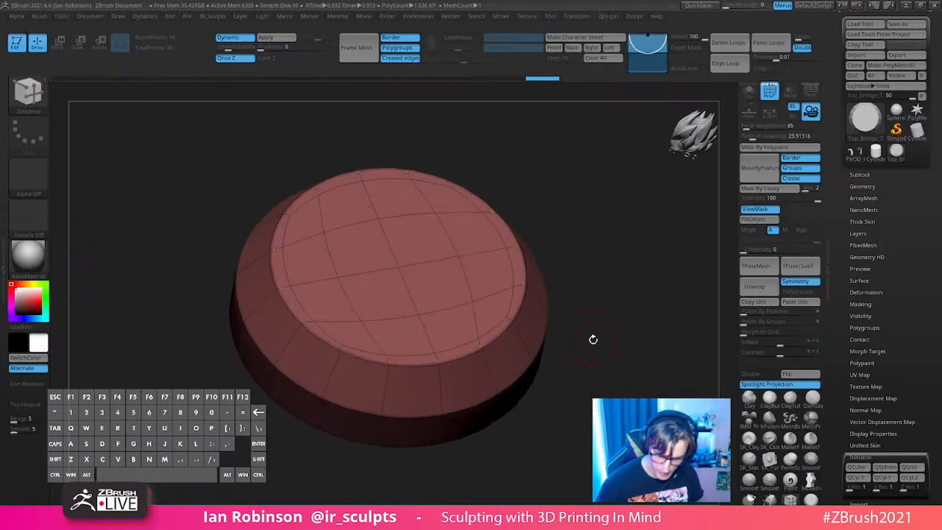
pyautogui.press('space')
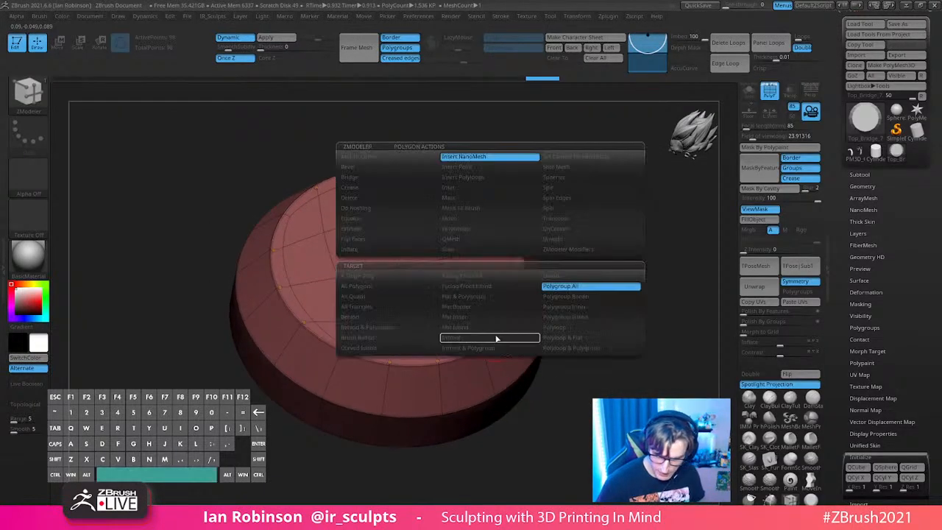
pyautogui.click(375, 188)
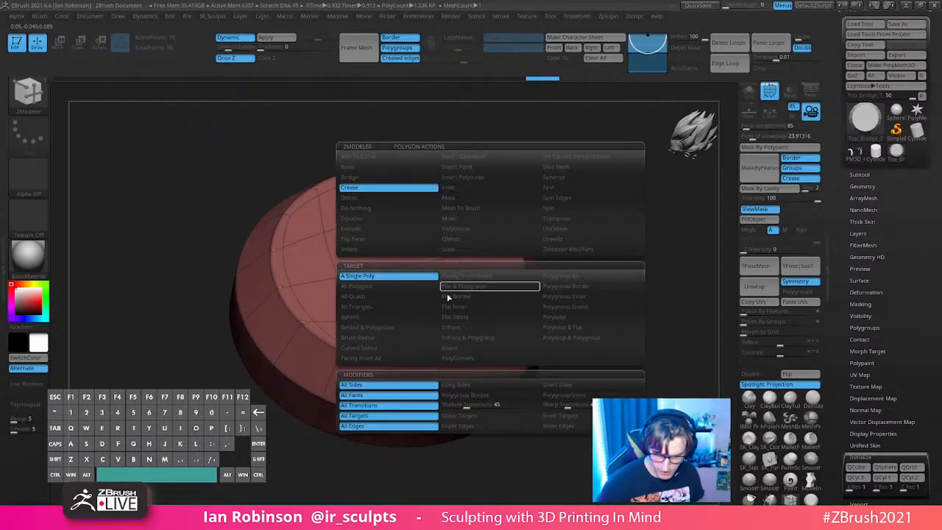
pyautogui.click(587, 287)
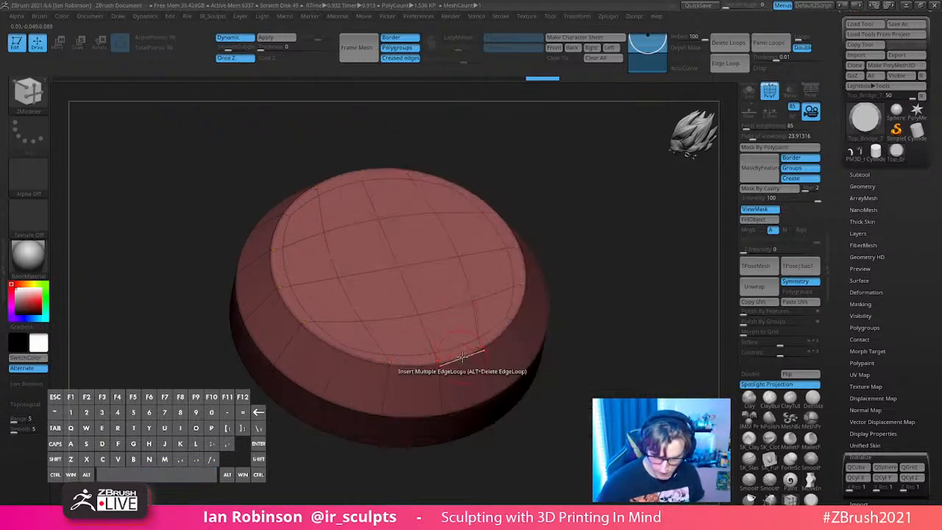
# Step: Turn off dynamic subdivision and set the ZModeler edge action to Crease with the EdgeLoop Complete target
pyautogui.press('shift')
pyautogui.press('space')
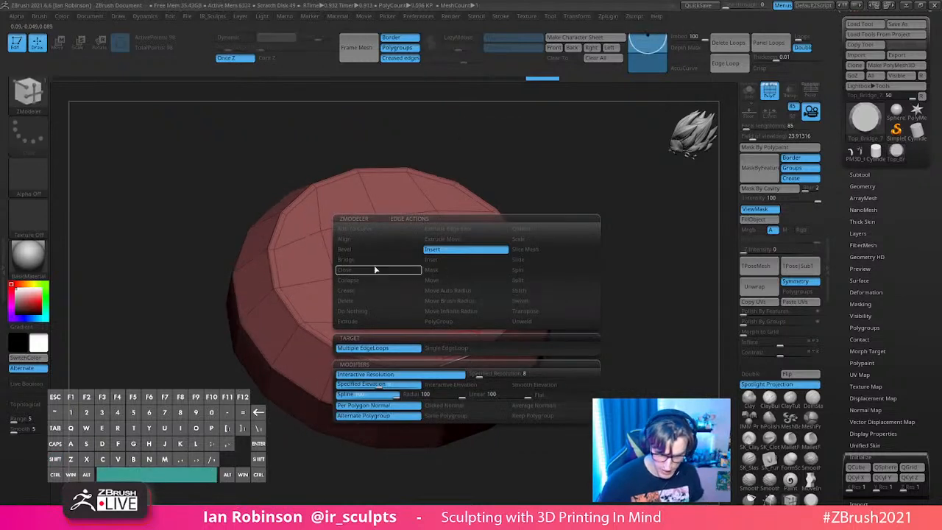
pyautogui.click(346, 290)
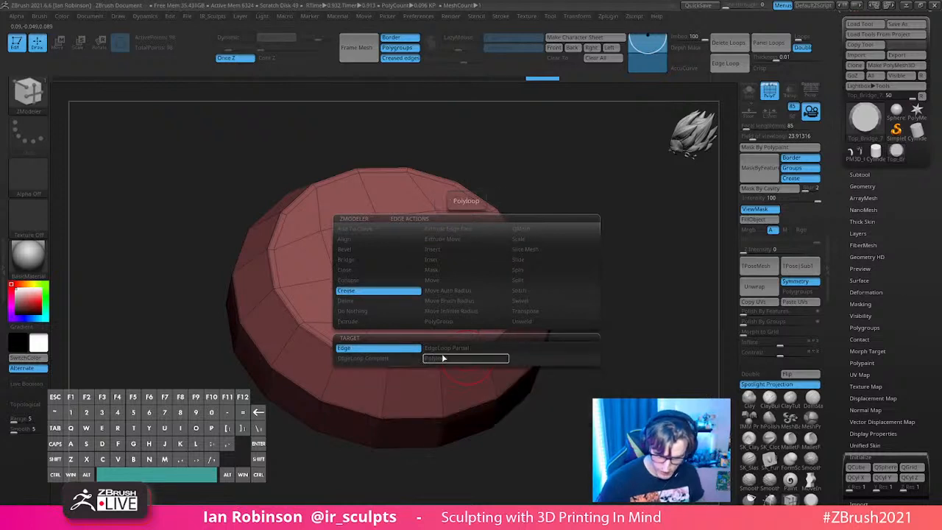
pyautogui.click(471, 356)
pyautogui.press('space')
pyautogui.click(409, 361)
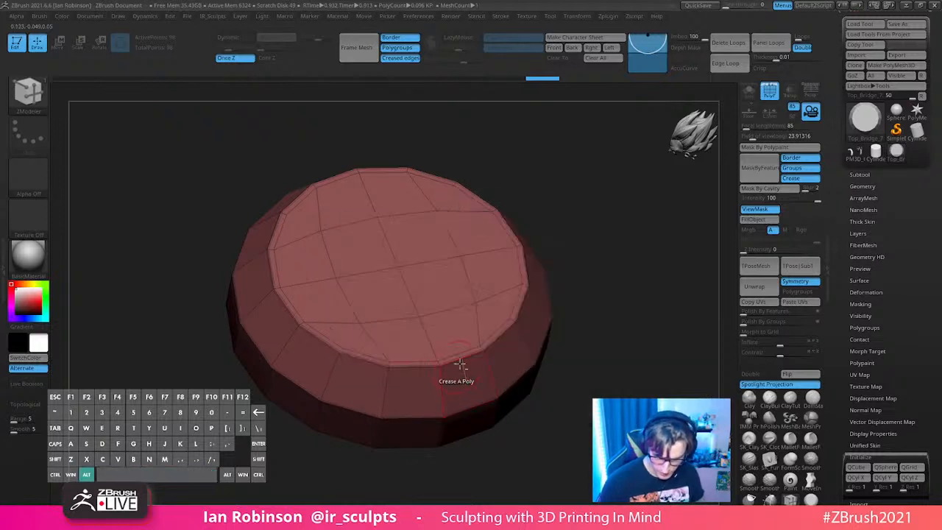
pyautogui.moveTo(545, 403); pyautogui.dragTo(518, 395)
# Step: Change the ZModeler edge action to Insert and add edge loops around the disc's side
pyautogui.press('space')
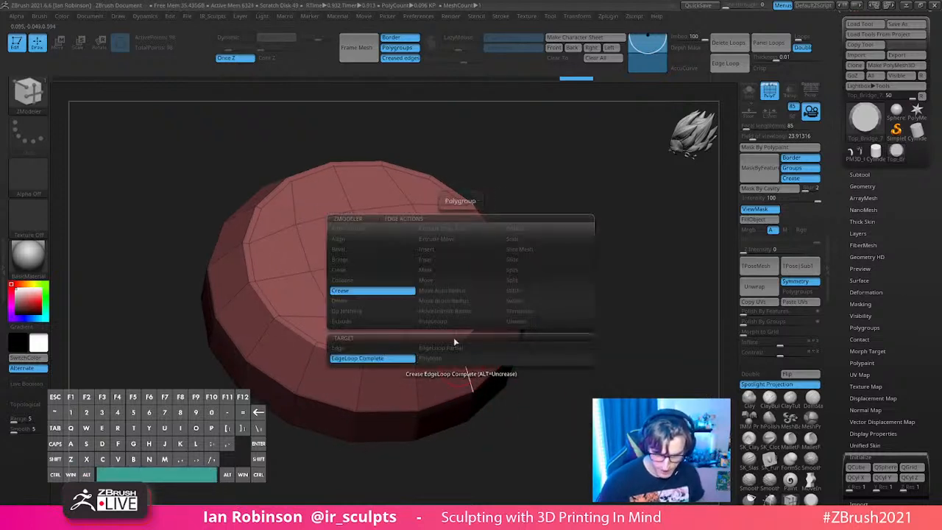
pyautogui.click(440, 250)
pyautogui.click(440, 351)
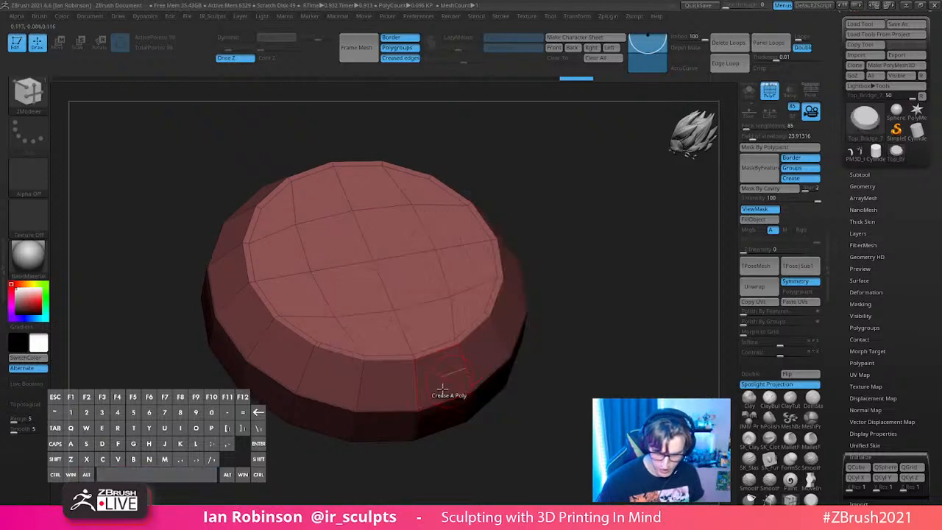
pyautogui.moveTo(469, 381)
pyautogui.mouseDown()
pyautogui.moveTo(468, 370)
pyautogui.moveTo(471, 383)
pyautogui.mouseUp()
pyautogui.moveTo(578, 381); pyautogui.dragTo(580, 332)
# Step: Mask the disc around the bevel's edge loop, scale the loop outward to round the profile, and clear the mask
pyautogui.keyDown('ctrl'); pyautogui.moveTo(185, 316); pyautogui.dragTo(561, 336); pyautogui.keyUp('ctrl')
pyautogui.press('w')
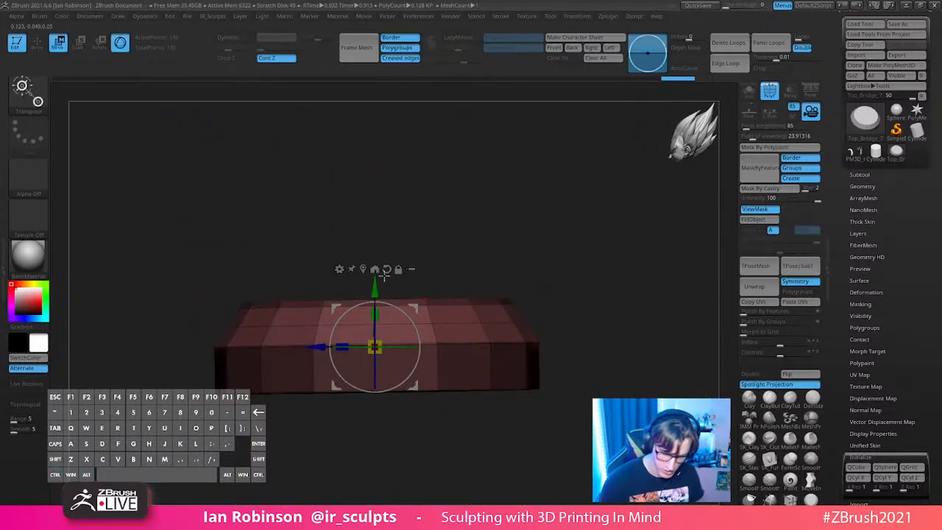
pyautogui.click(379, 321)
pyautogui.moveTo(387, 317); pyautogui.dragTo(400, 311)
pyautogui.press('q')
pyautogui.moveTo(557, 250)
pyautogui.keyDown('ctrl'); pyautogui.mouseDown()
pyautogui.moveTo(598, 297)
pyautogui.moveTo(600, 326)
pyautogui.moveTo(599, 316)
pyautogui.moveTo(568, 311)
pyautogui.moveTo(568, 292)
pyautogui.mouseUp(); pyautogui.keyUp('ctrl')
# Step: Mask the disc around the upper bevel's edge loop, scale the loop to about 1.05, and preview it with dynamic subdivision
pyautogui.press('d')
pyautogui.hotkey('shift', 'd')
pyautogui.moveTo(213, 302)
pyautogui.keyDown('ctrl'); pyautogui.mouseDown()
pyautogui.moveTo(365, 316)
pyautogui.moveTo(509, 315)
pyautogui.mouseUp(); pyautogui.keyUp('ctrl')
pyautogui.press('w')
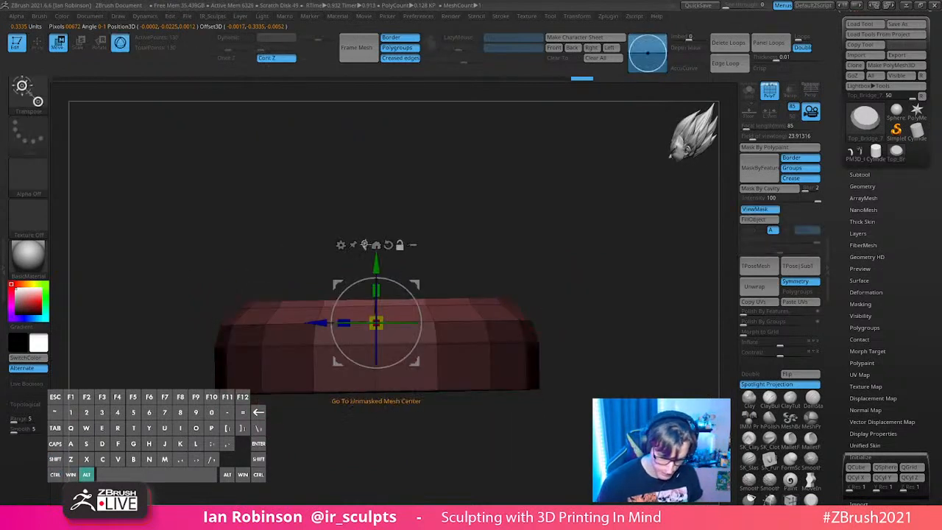
pyautogui.click(363, 246)
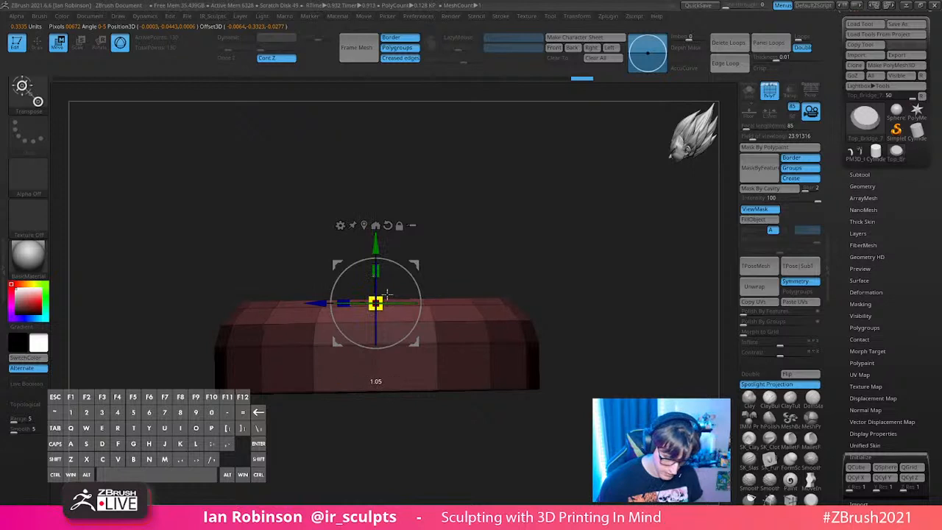
pyautogui.press('q')
pyautogui.moveTo(544, 243)
pyautogui.mouseDown()
pyautogui.moveTo(584, 240)
pyautogui.moveTo(586, 269)
pyautogui.moveTo(578, 258)
pyautogui.mouseUp()
pyautogui.press('d')
pyautogui.hotkey('shift', 'f')
pyautogui.moveTo(578, 258); pyautogui.dragTo(569, 251)
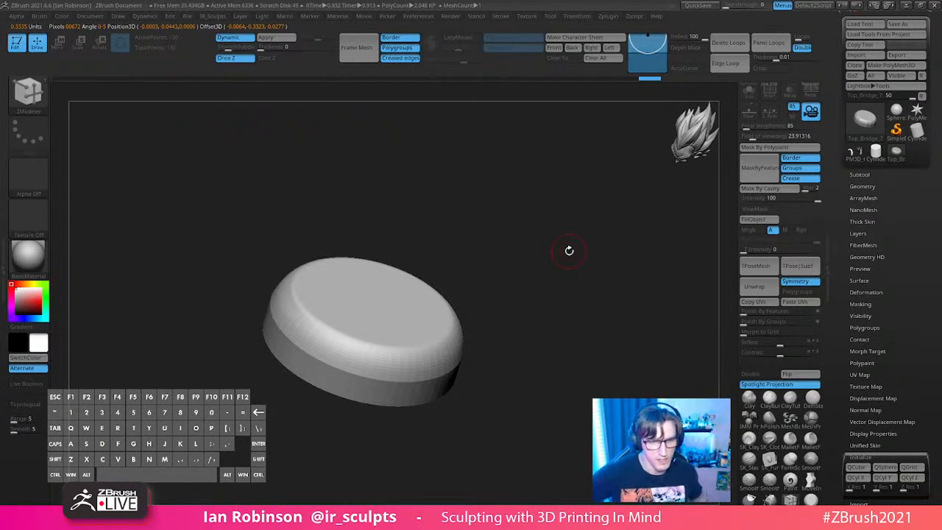
# Step: Examine the stud's rounded profile and edge loops from several angles, with and without dynamic subdivision
pyautogui.moveTo(569, 250)
pyautogui.mouseDown()
pyautogui.moveTo(555, 252)
pyautogui.moveTo(587, 265)
pyautogui.moveTo(578, 256)
pyautogui.mouseUp()
pyautogui.hotkey('shift', 'f')
pyautogui.moveTo(578, 256); pyautogui.dragTo(589, 245)
pyautogui.keyDown('alt'); pyautogui.click(420, 364); pyautogui.keyUp('alt')
pyautogui.moveTo(547, 331); pyautogui.dragTo(585, 324)
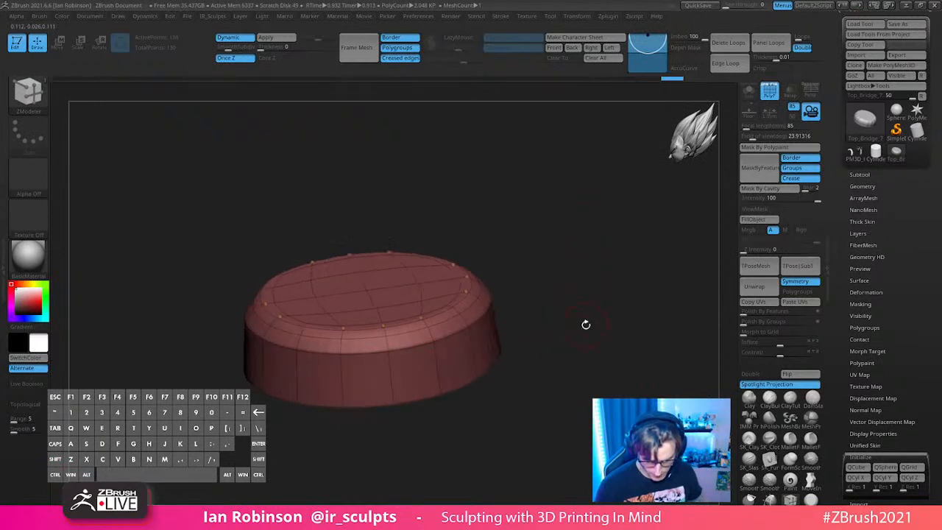
pyautogui.press('space')
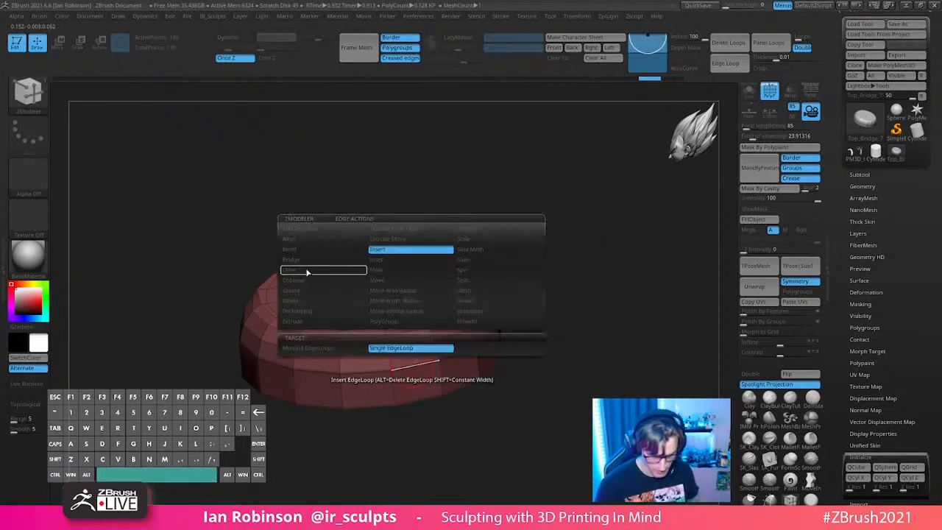
pyautogui.moveTo(599, 319)
pyautogui.mouseDown()
pyautogui.moveTo(637, 338)
pyautogui.moveTo(632, 302)
pyautogui.moveTo(629, 328)
pyautogui.moveTo(608, 327)
pyautogui.mouseUp()
pyautogui.moveTo(477, 314); pyautogui.dragTo(539, 304)
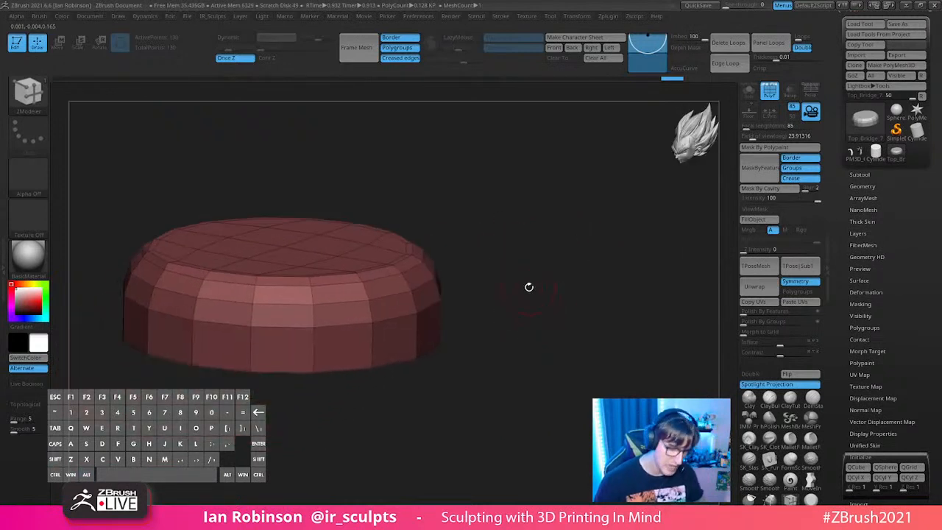
pyautogui.press('d')
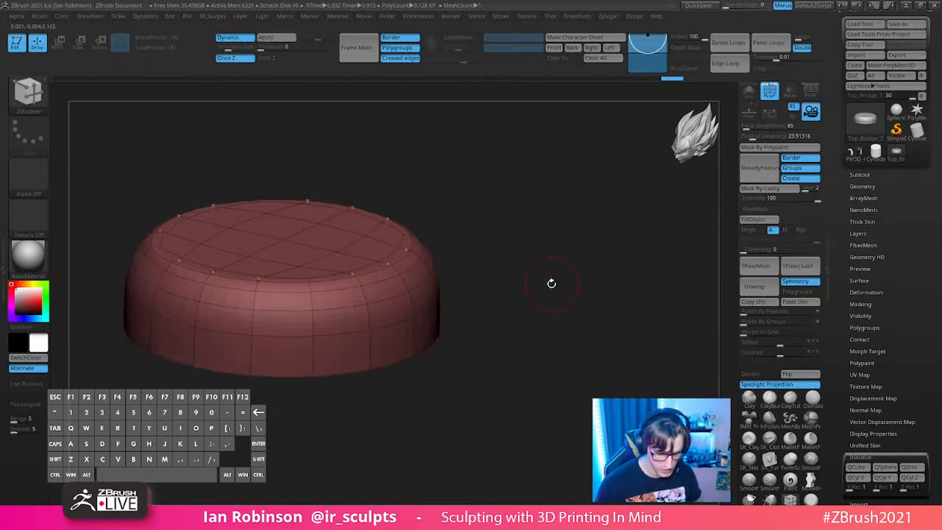
pyautogui.hotkey('shift', 'f')
# Step: Create a new InsertMesh brush from the stud with its flat top facing the camera
pyautogui.keyDown('alt'); pyautogui.moveTo(547, 275); pyautogui.dragTo(499, 290); pyautogui.keyUp('alt')
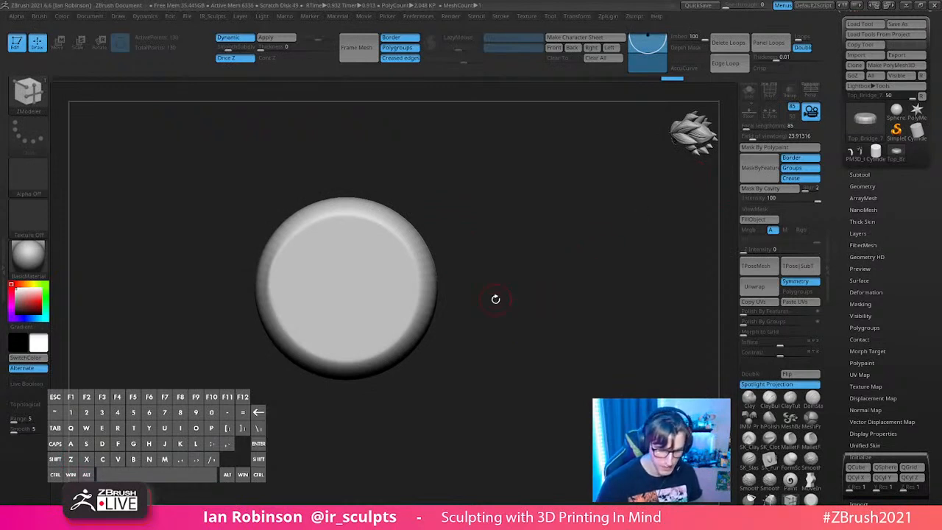
pyautogui.moveTo(474, 293); pyautogui.dragTo(498, 272)
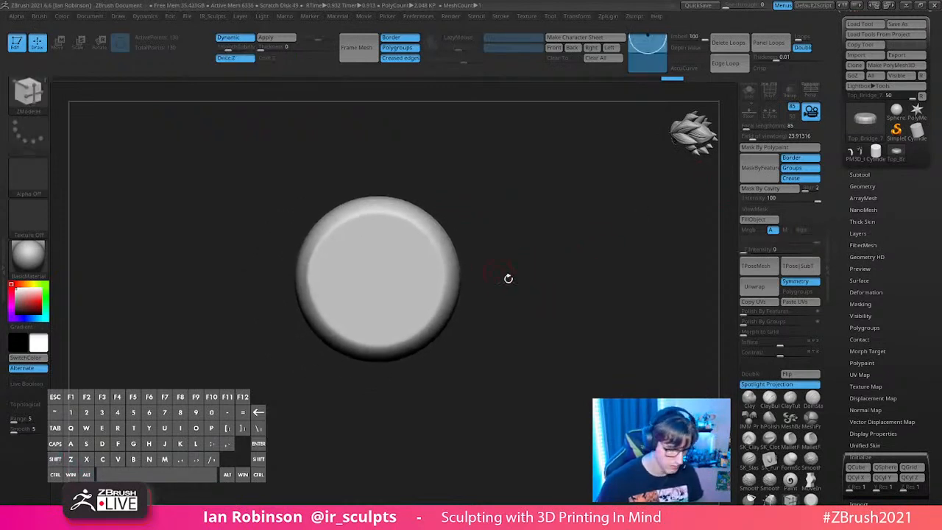
pyautogui.press('space')
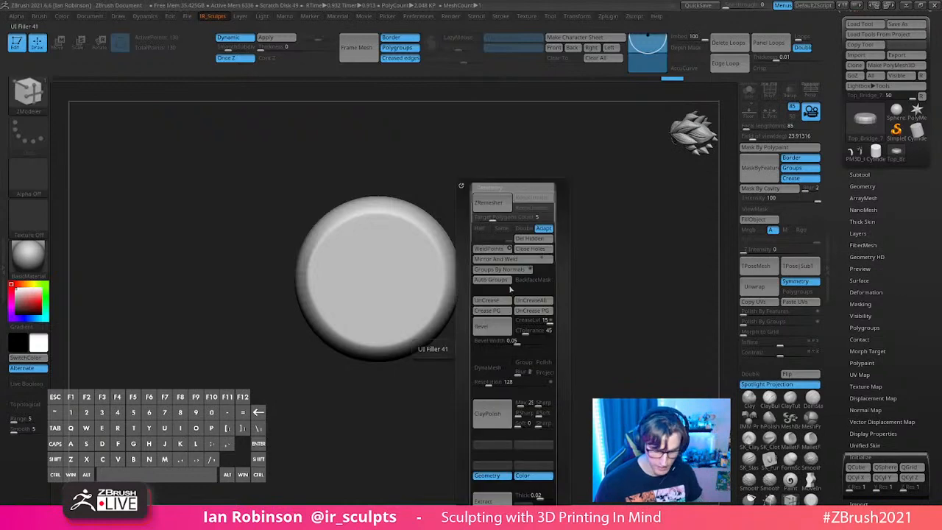
pyautogui.press('b')
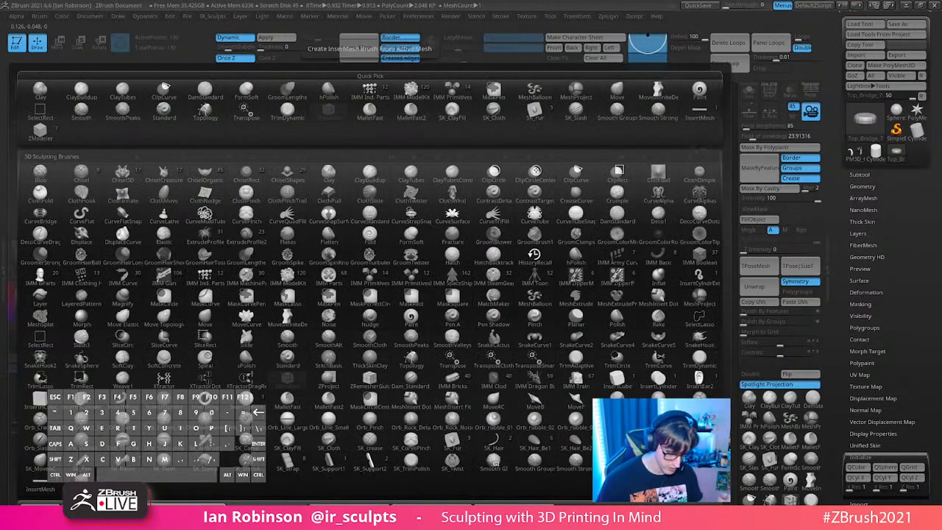
pyautogui.click(359, 46)
pyautogui.click(428, 174)
# Step: Select the ZModeler brush and create a NanoMesh brush from the stud's insert mesh
pyautogui.press('b')
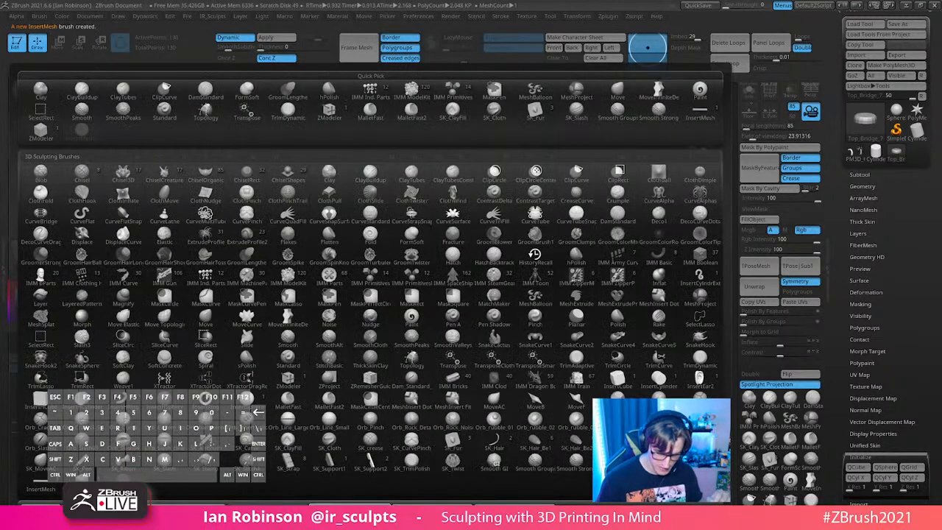
pyautogui.press('z')
pyautogui.press('m')
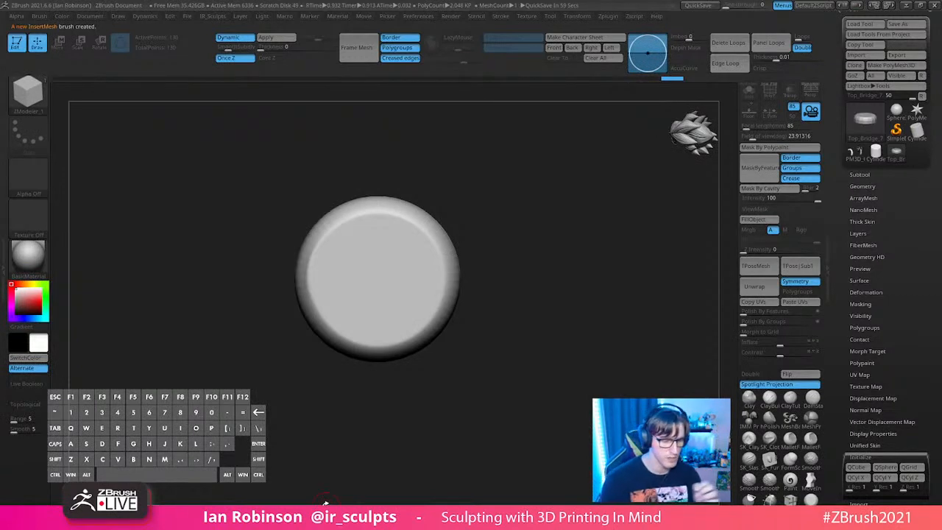
pyautogui.click(40, 17)
pyautogui.scroll(-3, 133, 282)
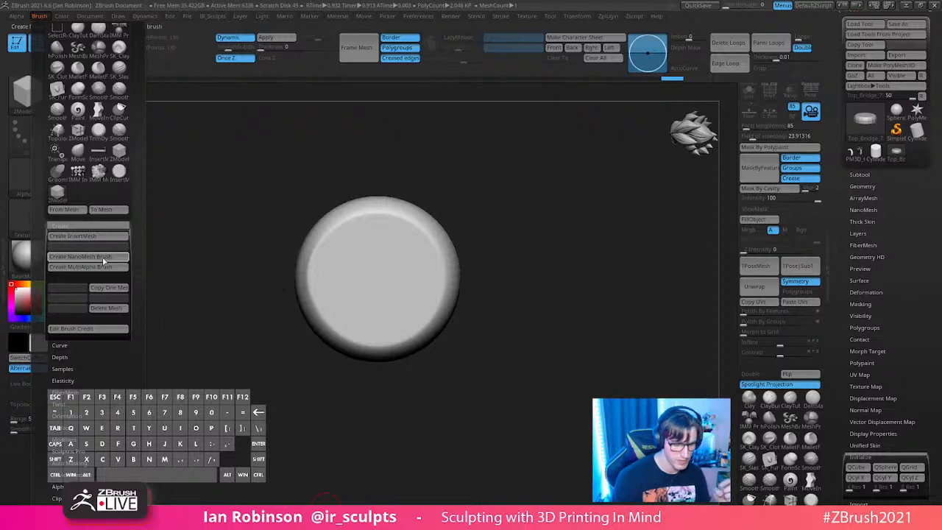
pyautogui.click(28, 92)
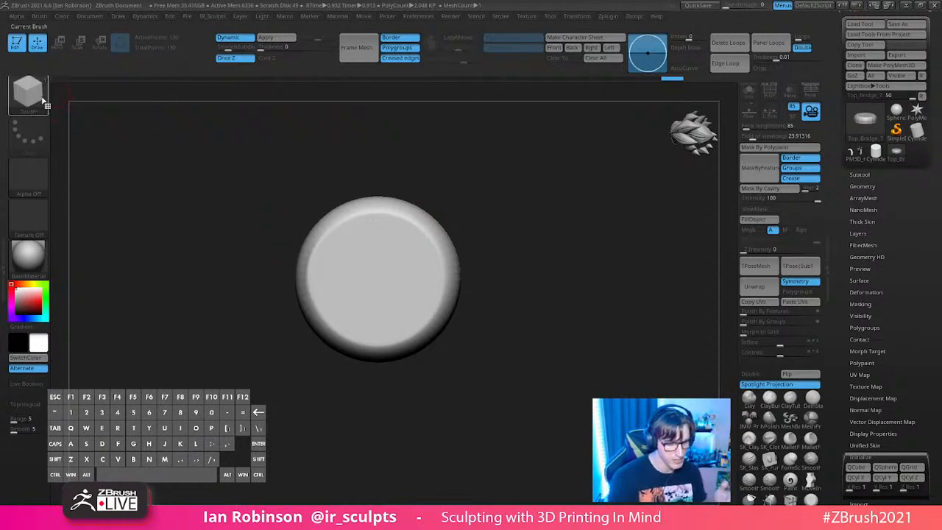
# Step: Frame the stud at an angle and set it as the new NanoMesh brush's icon
pyautogui.press('f')
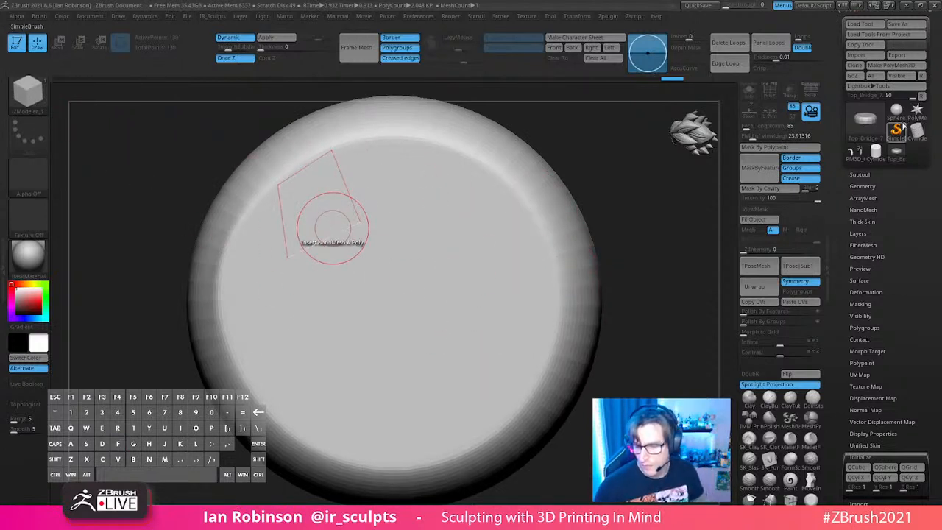
pyautogui.moveTo(631, 214); pyautogui.dragTo(613, 193)
pyautogui.press('f')
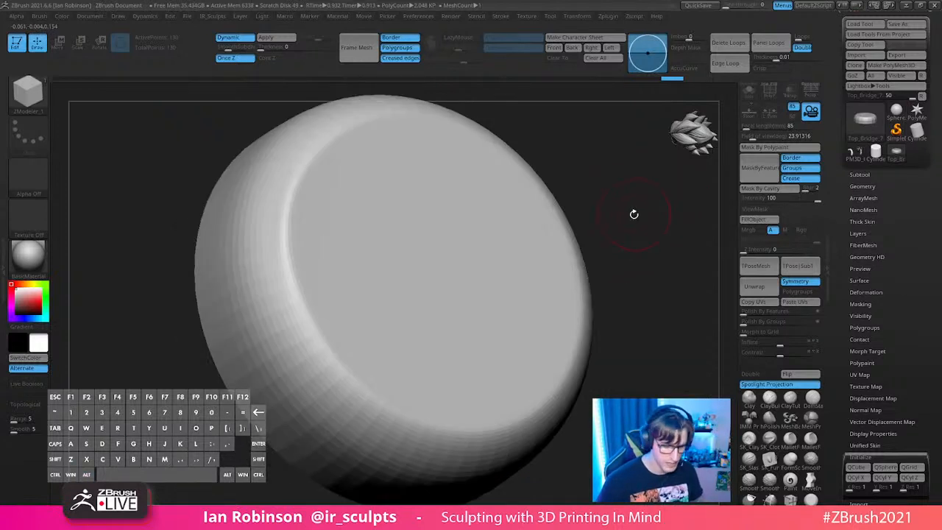
pyautogui.click(42, 17)
pyautogui.click(112, 45)
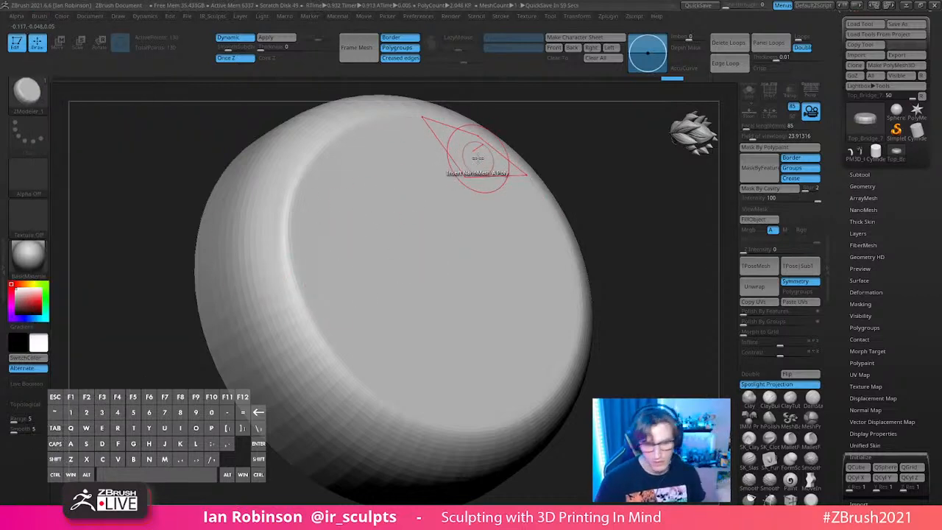
pyautogui.click(37, 97)
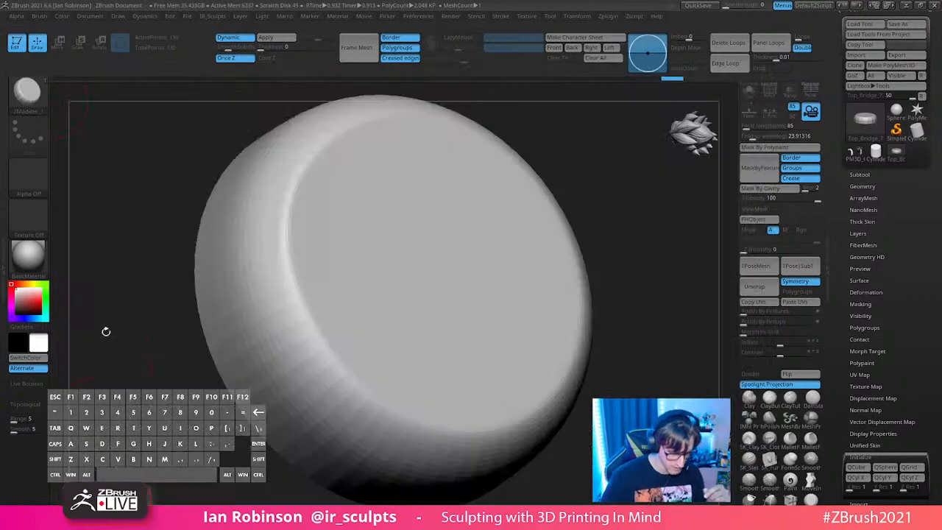
pyautogui.click(30, 90)
# Step: Save the brush preset as NanoMesh_Button in the Bokoblin_Talus_Statue folder
pyautogui.click(42, 17)
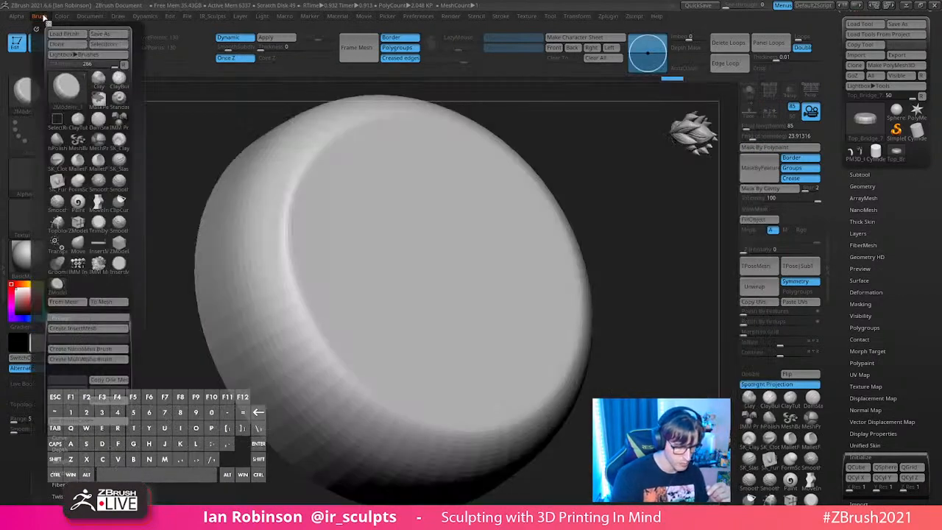
pyautogui.click(99, 33)
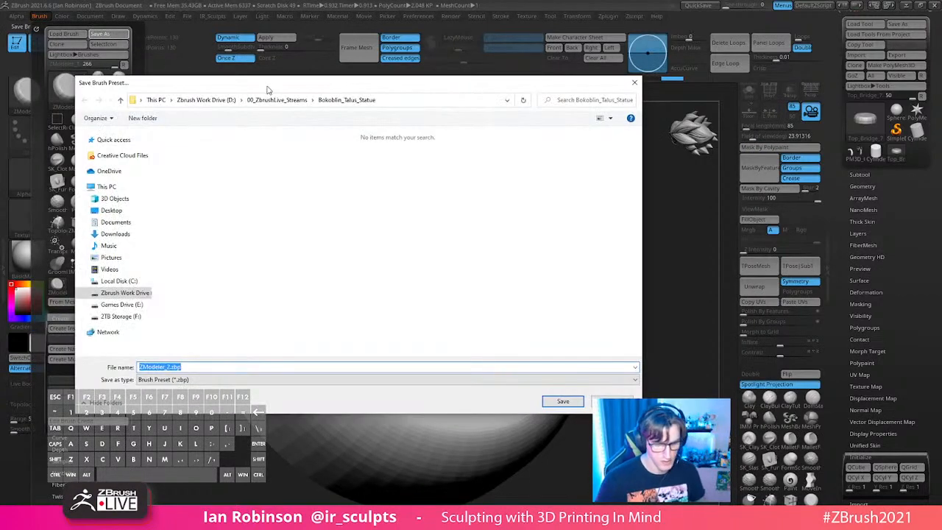
pyautogui.write('No')
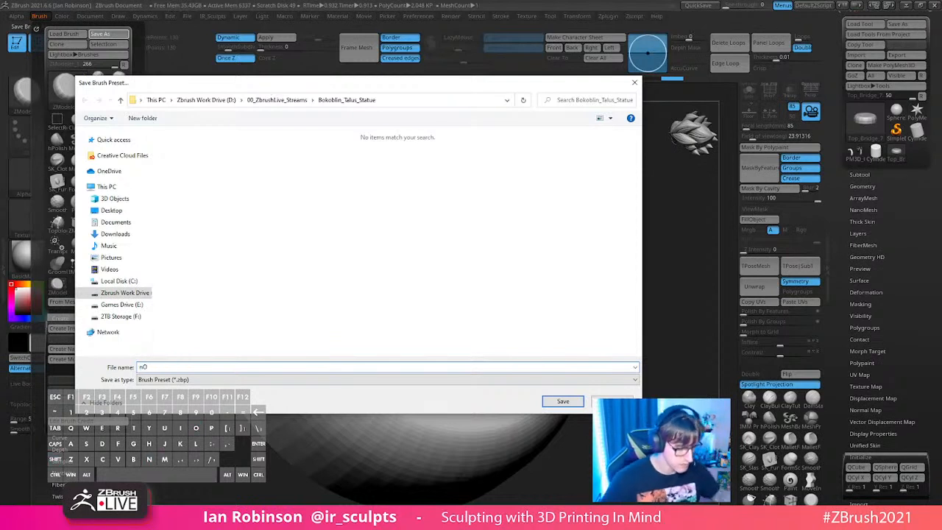
pyautogui.write('NO')
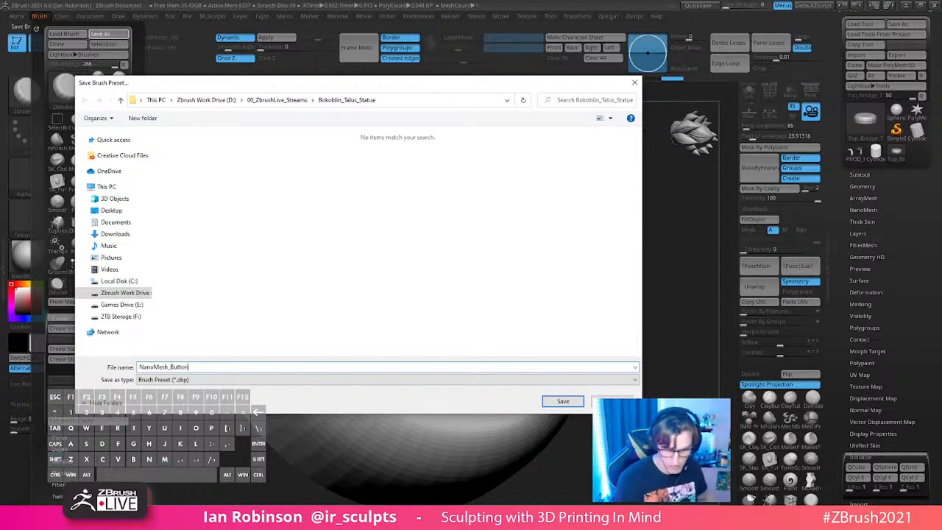
pyautogui.press('Return')
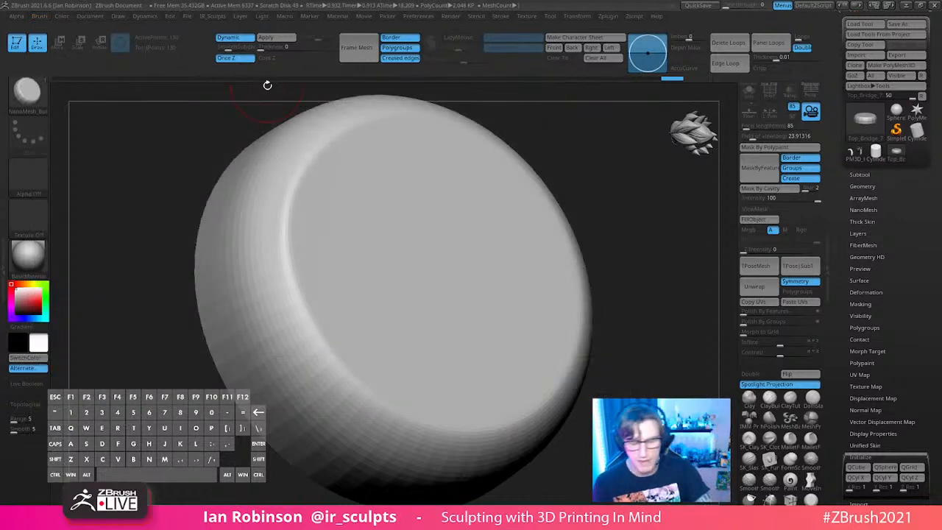
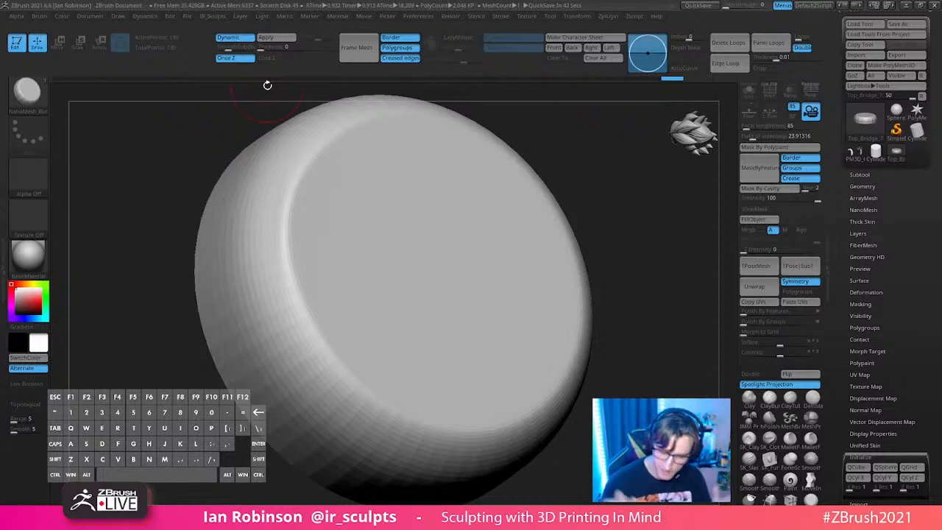
# Step: Switch back to the chest model, show its polygroups, and set the Insert NanoMesh target to Polygroup All
pyautogui.click(858, 156)
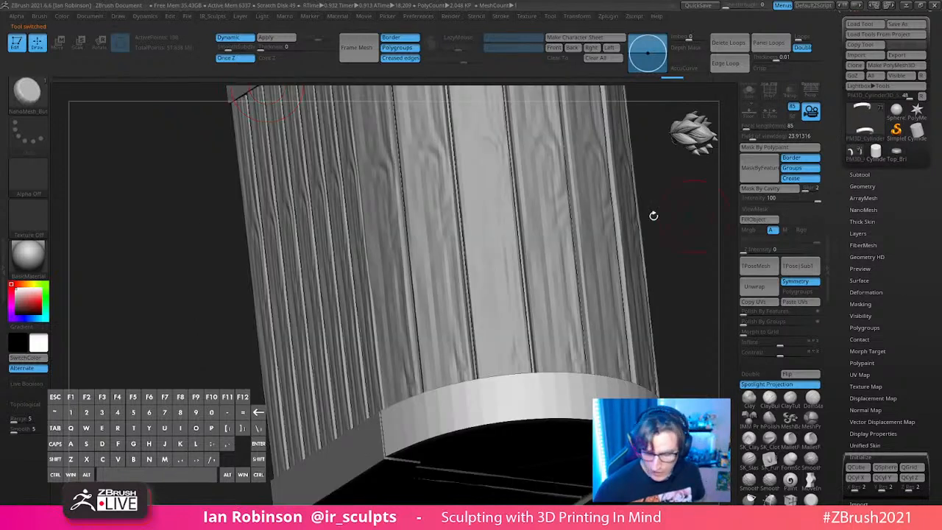
pyautogui.keyDown('alt'); pyautogui.moveTo(694, 215); pyautogui.dragTo(619, 199); pyautogui.keyUp('alt')
pyautogui.keyDown('alt'); pyautogui.moveTo(663, 274); pyautogui.dragTo(480, 418); pyautogui.keyUp('alt')
pyautogui.moveTo(634, 310); pyautogui.dragTo(501, 353)
pyautogui.hotkey('shift', 'f')
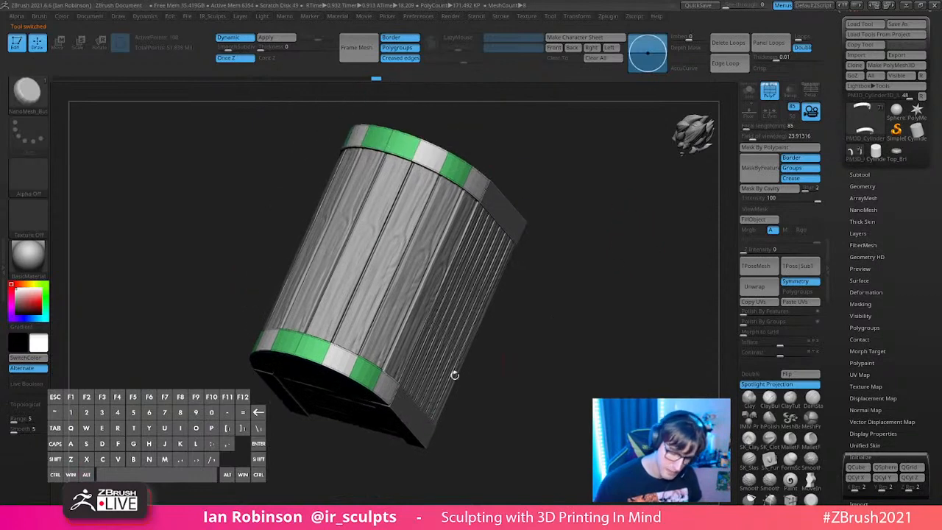
pyautogui.keyDown('alt'); pyautogui.moveTo(559, 301); pyautogui.dragTo(599, 287); pyautogui.keyUp('alt')
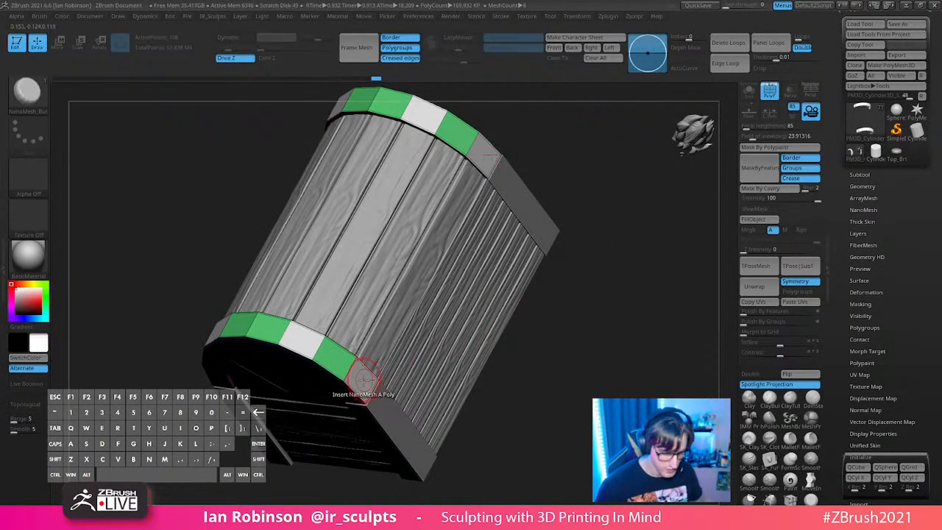
pyautogui.press('space')
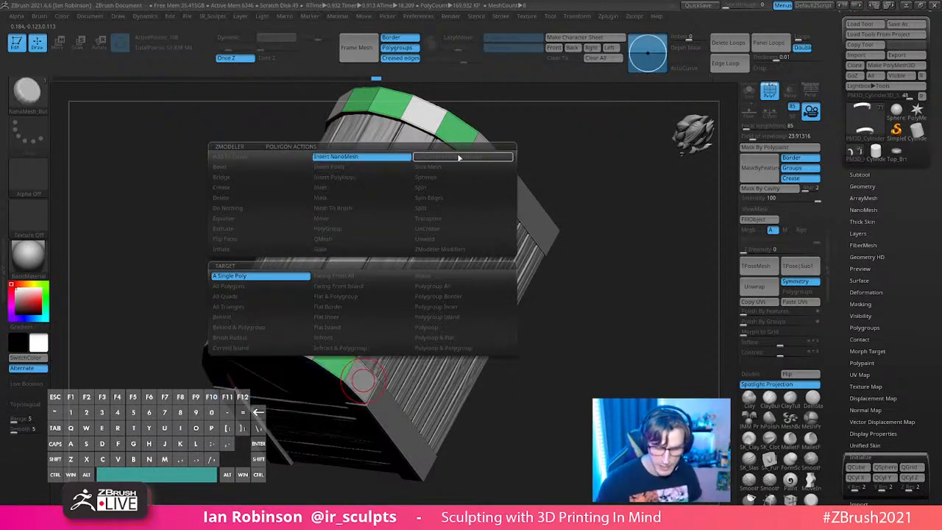
pyautogui.press('space')
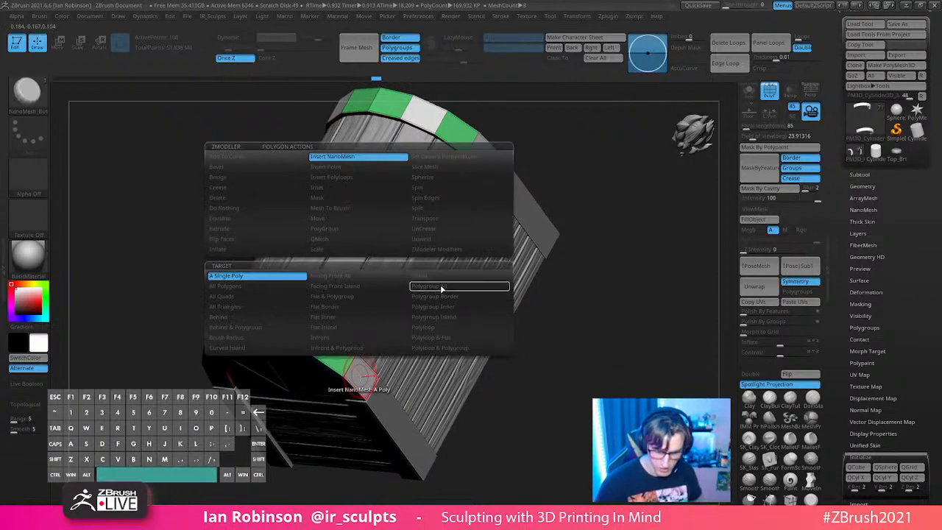
pyautogui.click(442, 288)
# Step: Insert the stud NanoMesh on all faces of the polygroup alternating with green on the lid's arched bands
pyautogui.keyDown('alt'); pyautogui.moveTo(608, 286); pyautogui.dragTo(633, 273); pyautogui.keyUp('alt')
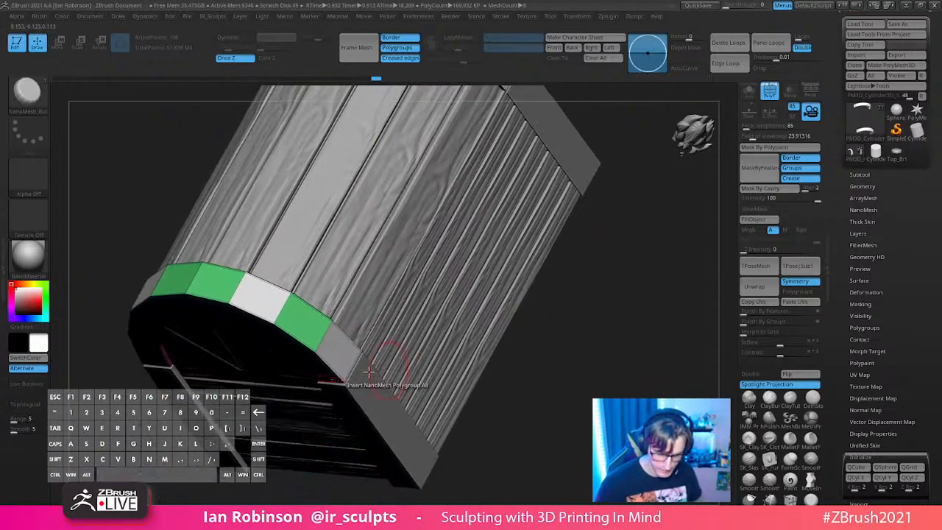
pyautogui.click(340, 351)
pyautogui.moveTo(340, 351); pyautogui.dragTo(567, 334)
pyautogui.moveTo(608, 277)
pyautogui.mouseDown()
pyautogui.moveTo(570, 302)
pyautogui.moveTo(548, 274)
pyautogui.moveTo(590, 264)
pyautogui.moveTo(568, 256)
pyautogui.mouseUp()
pyautogui.hotkey('ctrl', 'z')
pyautogui.moveTo(508, 285)
pyautogui.keyDown('alt'); pyautogui.mouseDown()
pyautogui.moveTo(500, 302)
pyautogui.moveTo(437, 317)
pyautogui.moveTo(500, 419)
pyautogui.moveTo(519, 394)
pyautogui.moveTo(543, 270)
pyautogui.moveTo(584, 259)
pyautogui.moveTo(623, 276)
pyautogui.moveTo(612, 329)
pyautogui.moveTo(610, 292)
pyautogui.moveTo(644, 273)
pyautogui.moveTo(533, 356)
pyautogui.moveTo(583, 360)
pyautogui.moveTo(581, 372)
pyautogui.moveTo(601, 339)
pyautogui.moveTo(612, 369)
pyautogui.mouseUp(); pyautogui.keyUp('alt')
pyautogui.hotkey('shift', 'f')
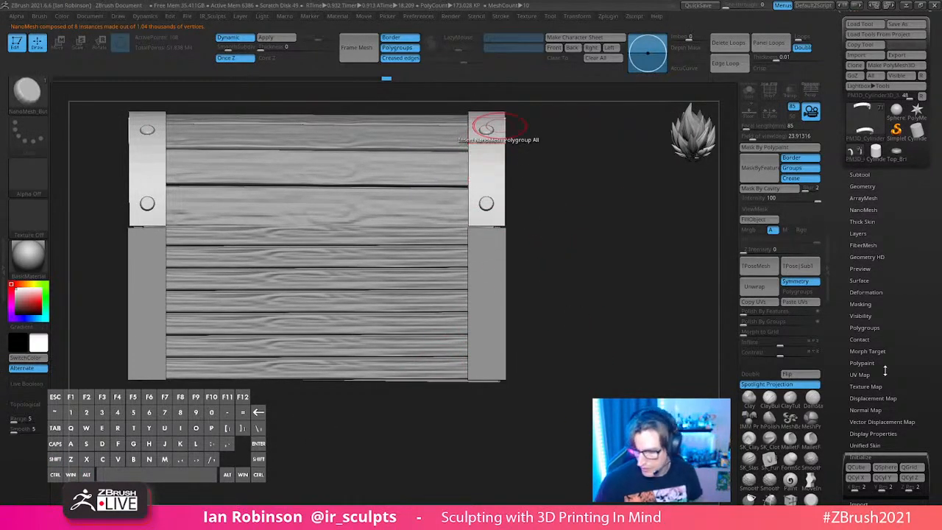
# Step: Open the NanoMesh settings and check the studs' placement on the arched bands with polygroups shown
pyautogui.click(863, 210)
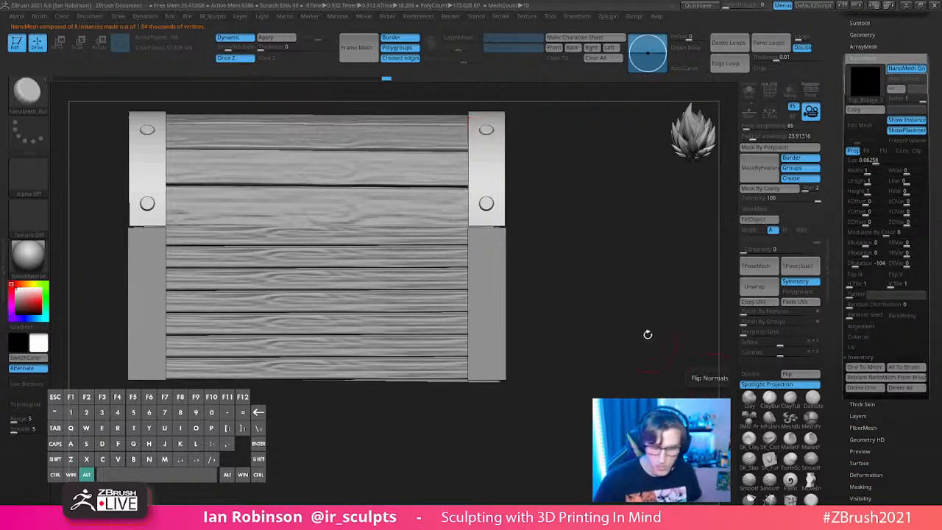
pyautogui.moveTo(647, 349); pyautogui.dragTo(664, 332)
pyautogui.hotkey('shift', 'f')
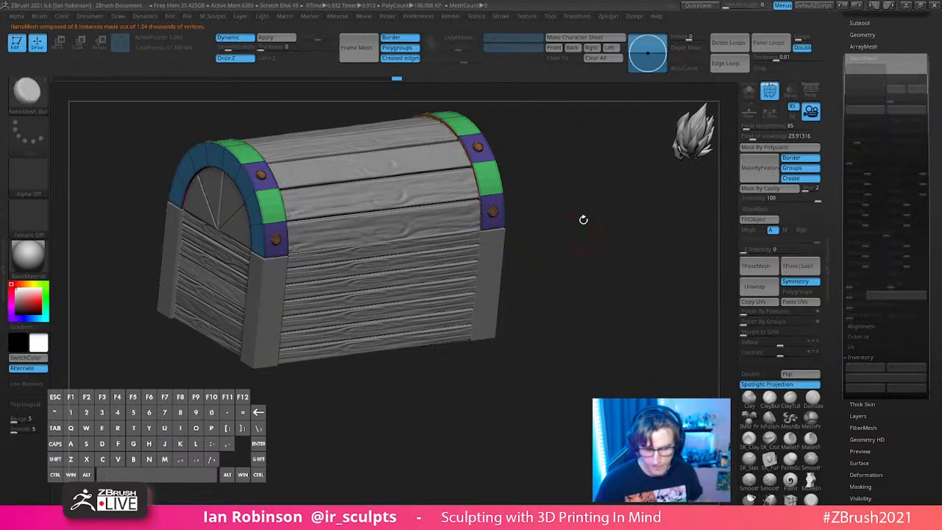
pyautogui.moveTo(582, 235); pyautogui.dragTo(599, 246)
pyautogui.keyDown('ctrl'); pyautogui.moveTo(487, 199); pyautogui.dragTo(488, 289, button='right'); pyautogui.keyUp('ctrl')
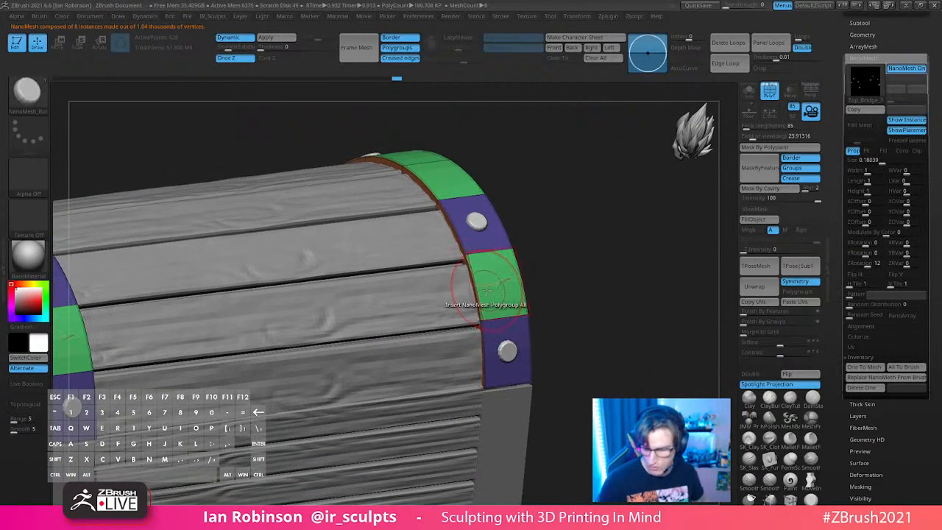
# Step: Toggle the NanoMesh studs on the lid's arched bands off and on to compare the bands with and without them
pyautogui.click(906, 70)
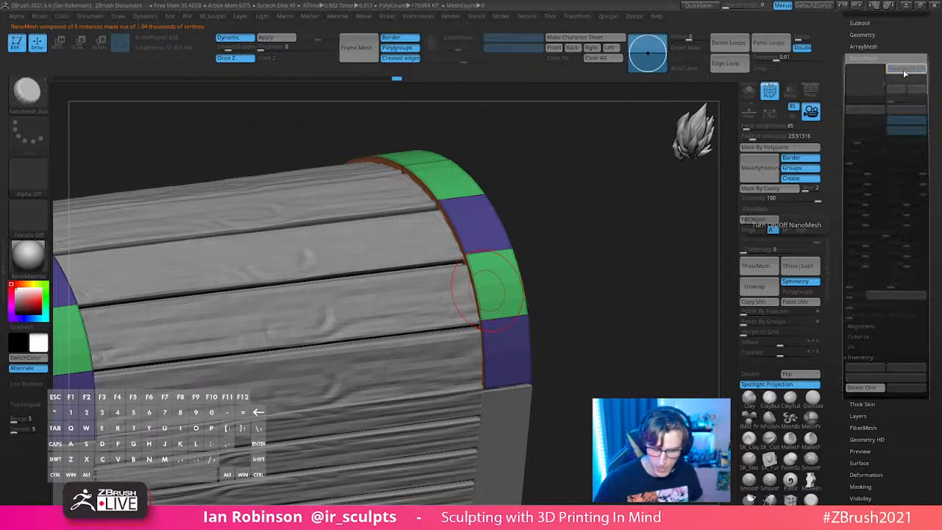
pyautogui.click(905, 70)
pyautogui.click(906, 69)
pyautogui.click(905, 69)
pyautogui.click(904, 70)
pyautogui.click(904, 69)
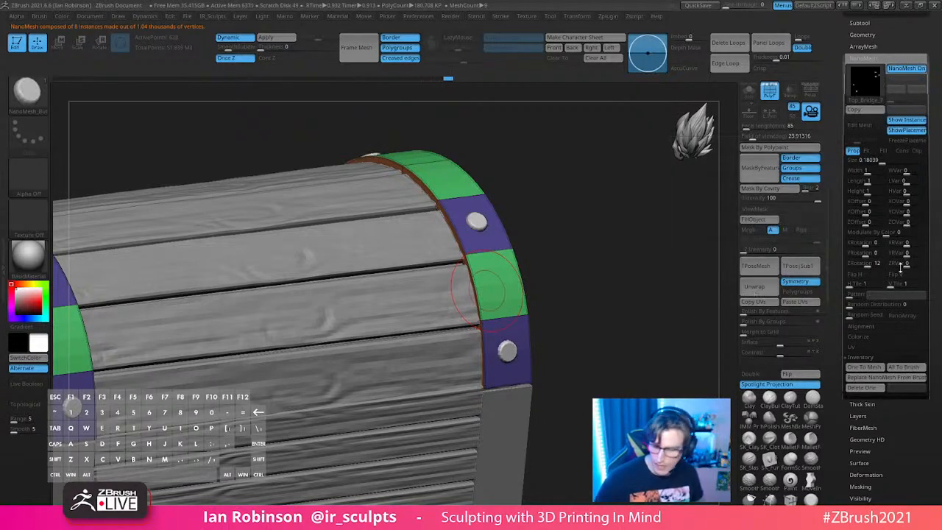
# Step: Convert the lid's NanoMesh studs to real geometry, hide the polyframe, and switch to the corner brackets' subtool
pyautogui.click(865, 368)
pyautogui.keyDown('alt'); pyautogui.moveTo(636, 342); pyautogui.dragTo(604, 291, button='right'); pyautogui.keyUp('alt')
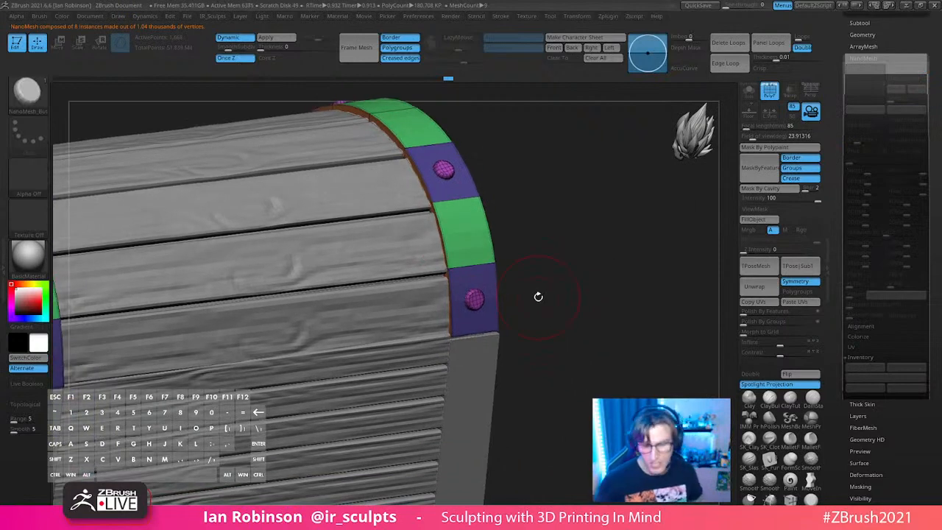
pyautogui.hotkey('shift', 'f')
pyautogui.keyDown('ctrl'); pyautogui.moveTo(576, 274); pyautogui.dragTo(574, 235, button='right'); pyautogui.keyUp('ctrl')
pyautogui.keyDown('alt'); pyautogui.moveTo(574, 235); pyautogui.dragTo(572, 281, button='right'); pyautogui.keyUp('alt')
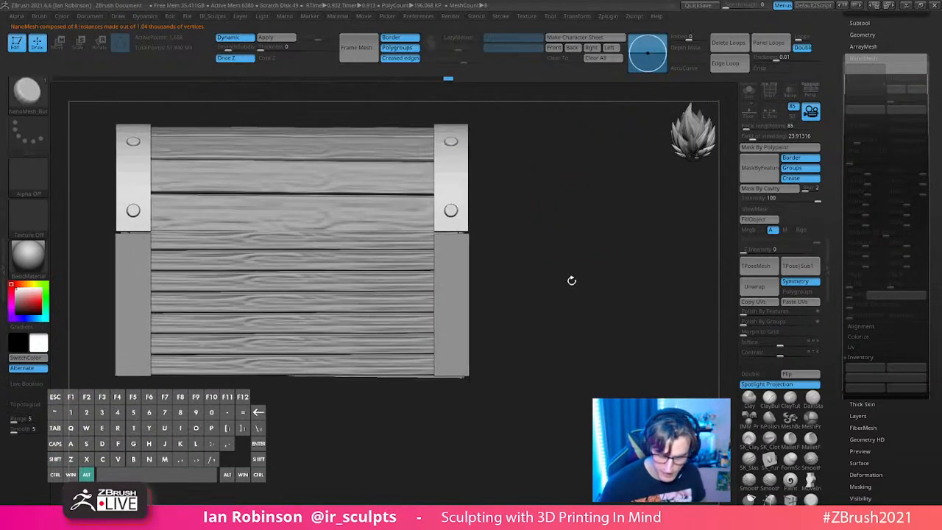
pyautogui.keyDown('alt'); pyautogui.click(455, 265); pyautogui.keyUp('alt')
# Step: Try to mark the upper and lower end faces of the corner brackets as a temporary polygroup, and undo the marking
pyautogui.keyDown('alt'); pyautogui.click(457, 250); pyautogui.keyUp('alt')
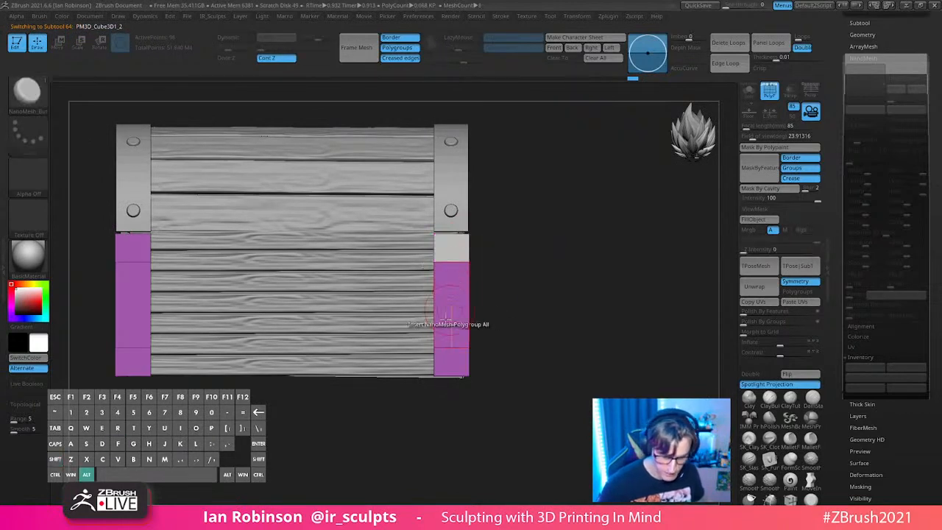
pyautogui.hotkey('ctrl', 'z')
pyautogui.press('x')
pyautogui.keyDown('alt'); pyautogui.click(456, 252); pyautogui.keyUp('alt')
pyautogui.keyDown('alt'); pyautogui.click(454, 358); pyautogui.keyUp('alt')
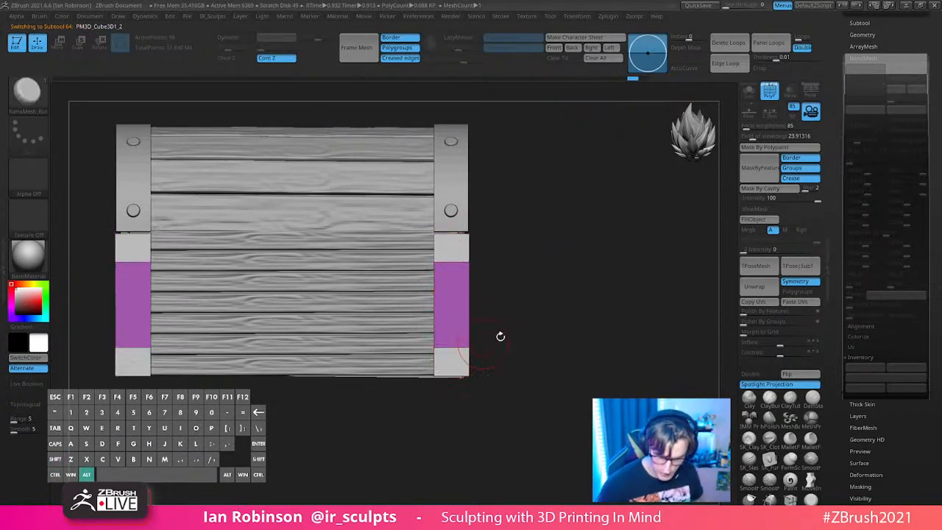
pyautogui.moveTo(581, 274); pyautogui.dragTo(508, 290, button='right')
pyautogui.keyDown('alt'); pyautogui.click(467, 250); pyautogui.keyUp('alt')
pyautogui.keyDown('alt'); pyautogui.click(473, 359); pyautogui.keyUp('alt')
pyautogui.keyDown('alt'); pyautogui.moveTo(525, 440); pyautogui.dragTo(374, 447); pyautogui.keyUp('alt')
pyautogui.keyDown('alt'); pyautogui.click(477, 236); pyautogui.keyUp('alt')
pyautogui.keyDown('alt'); pyautogui.click(483, 342); pyautogui.keyUp('alt')
pyautogui.hotkey('ctrl', 'z')
pyautogui.hotkey('ctrl', 'z')
pyautogui.hotkey('ctrl', 'z')
pyautogui.hotkey('ctrl', 'z')
pyautogui.hotkey('ctrl', 'z')
pyautogui.hotkey('ctrl', 'z')
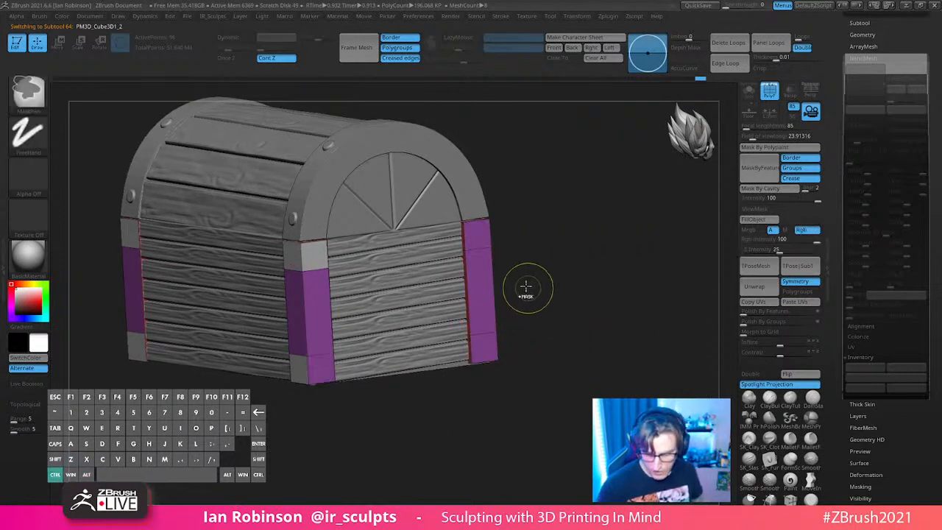
# Step: Mask the corner brackets, choose the SliceCurve brush, and isolate the brackets in solo mode
pyautogui.moveTo(582, 273)
pyautogui.keyDown('shift'); pyautogui.mouseDown(button='right')
pyautogui.moveTo(575, 261)
pyautogui.moveTo(563, 271)
pyautogui.mouseUp(button='right'); pyautogui.keyUp('shift')
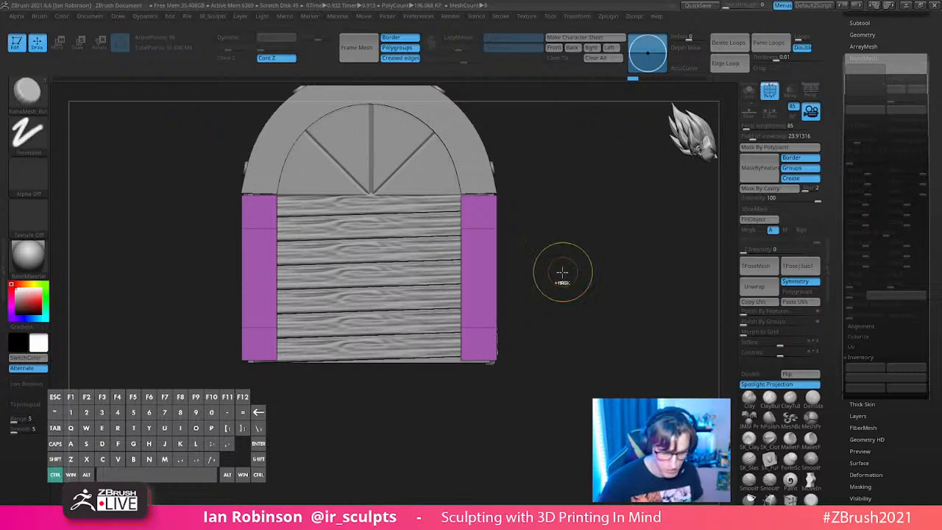
pyautogui.hotkey('ctrl', 'h')
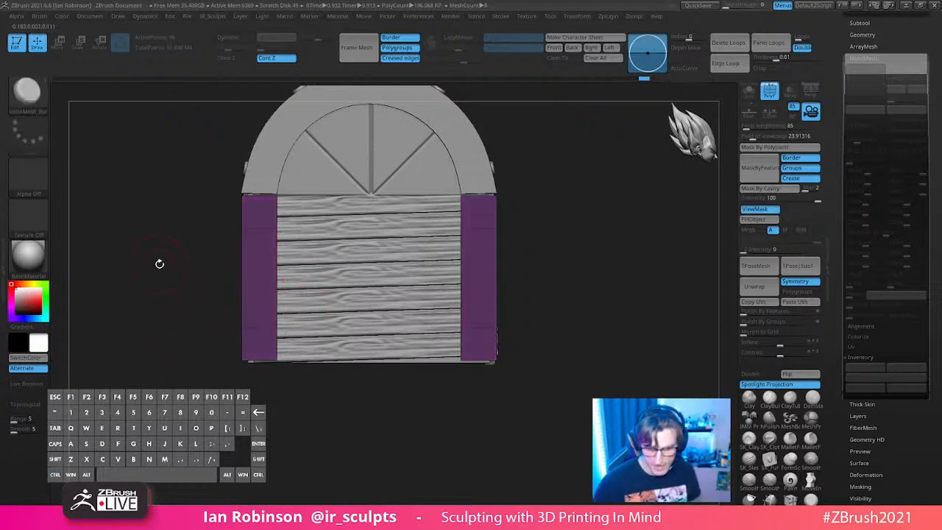
pyautogui.hotkey('ctrl', 'shift')
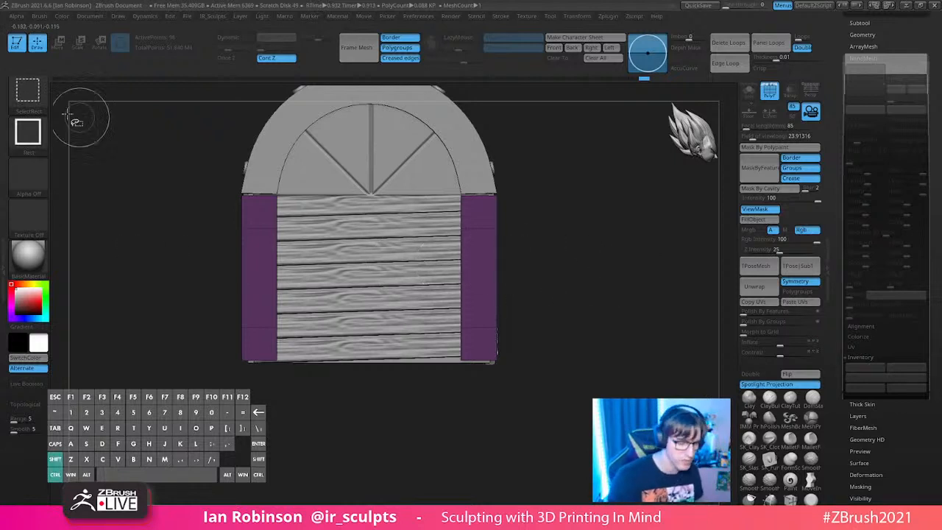
pyautogui.keyDown('ctrl'); pyautogui.keyDown('shift'); pyautogui.click(27, 90); pyautogui.keyUp('shift'); pyautogui.keyUp('ctrl')
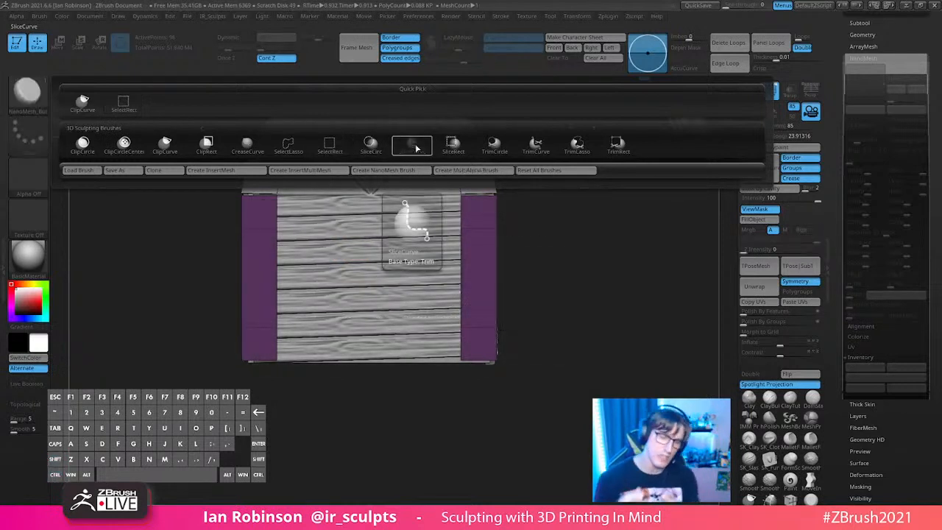
pyautogui.click(416, 149)
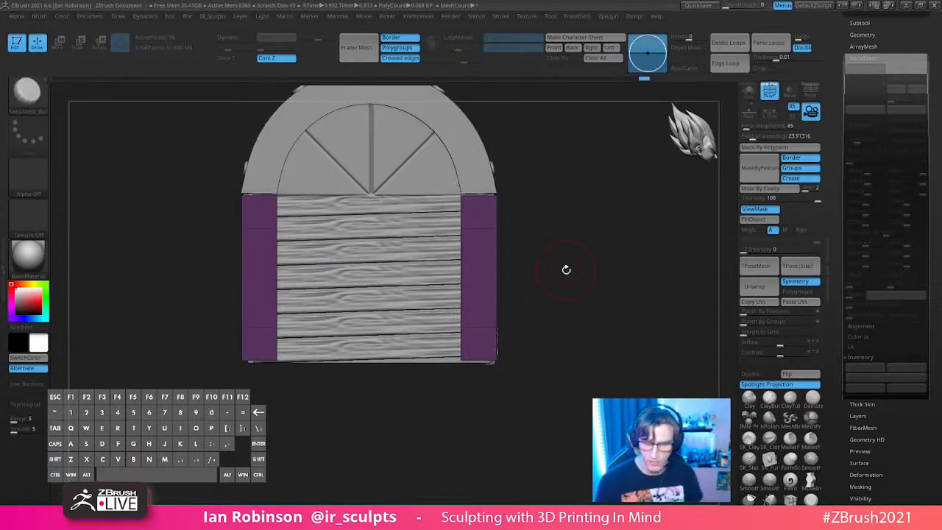
pyautogui.click(749, 91)
# Step: Clear the mask and try slicing the unmasked corner brackets horizontally across their middle with SliceCurve
pyautogui.moveTo(605, 259)
pyautogui.keyDown('alt'); pyautogui.mouseDown()
pyautogui.moveTo(593, 233)
pyautogui.moveTo(611, 275)
pyautogui.moveTo(595, 270)
pyautogui.mouseUp(); pyautogui.keyUp('alt')
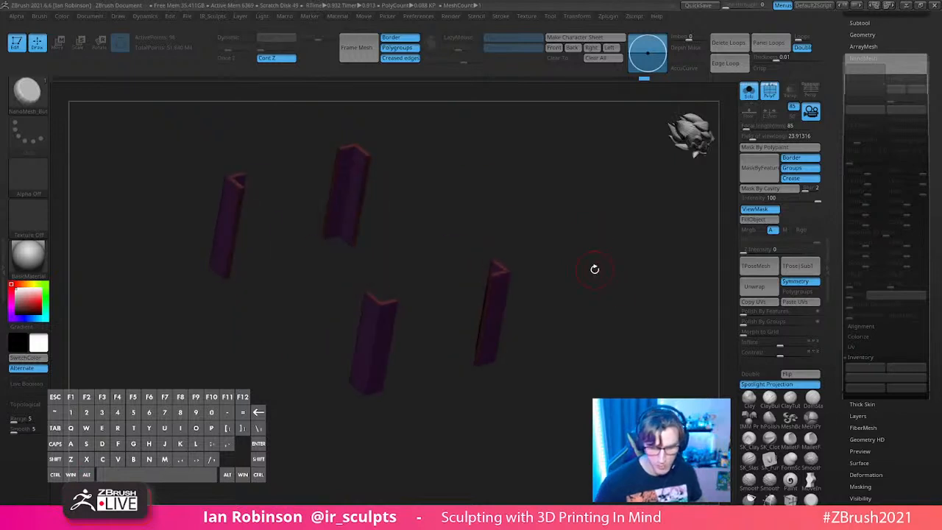
pyautogui.keyDown('ctrl'); pyautogui.moveTo(615, 231); pyautogui.dragTo(620, 298); pyautogui.keyUp('ctrl')
pyautogui.keyDown('shift'); pyautogui.moveTo(594, 251); pyautogui.dragTo(607, 219); pyautogui.keyUp('shift')
pyautogui.keyDown('ctrl'); pyautogui.keyDown('shift'); pyautogui.moveTo(238, 305); pyautogui.dragTo(649, 304); pyautogui.keyUp('shift'); pyautogui.keyUp('ctrl')
pyautogui.moveTo(567, 239); pyautogui.dragTo(591, 265)
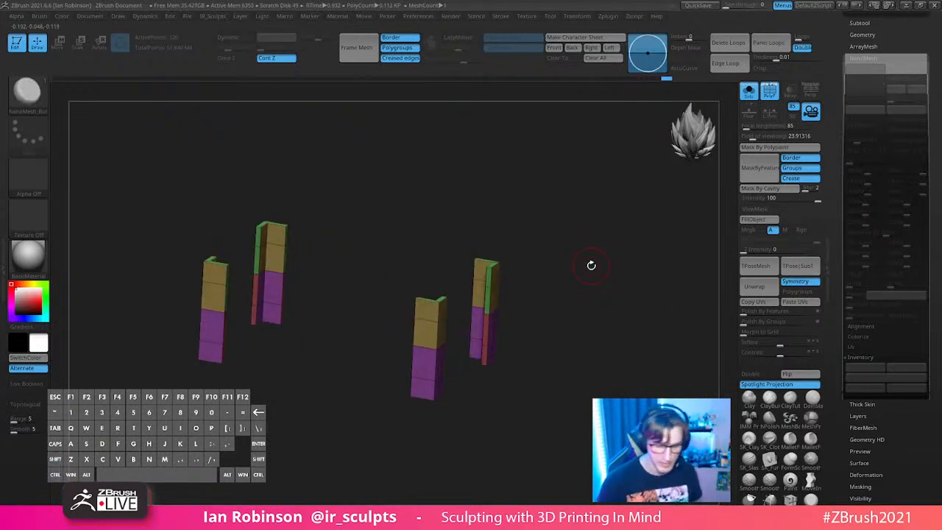
pyautogui.moveTo(591, 265); pyautogui.dragTo(550, 266)
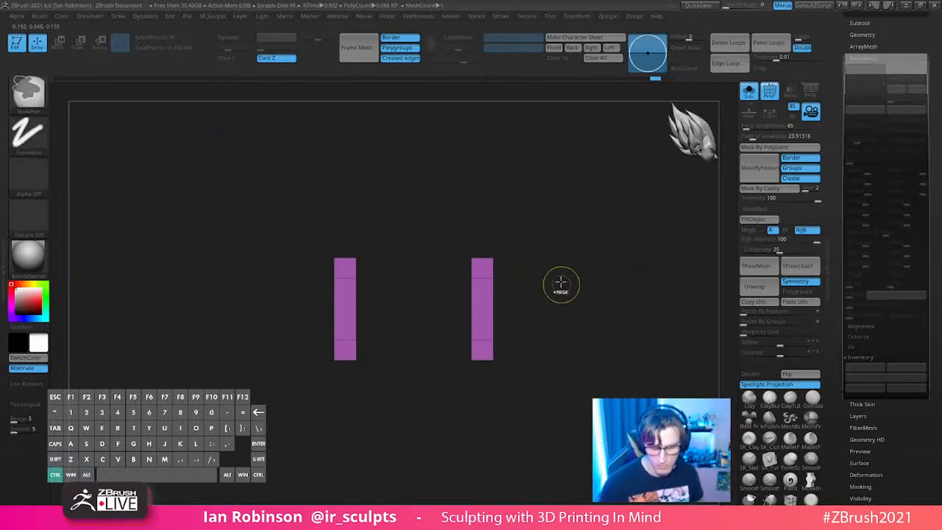
# Step: Mask all corner brackets, slice them horizontally at mid-height with SliceCurve to add an edge loop, and clear the mask
pyautogui.keyDown('ctrl'); pyautogui.click(560, 281); pyautogui.keyUp('ctrl')
pyautogui.hotkey('ctrl', 'shift')
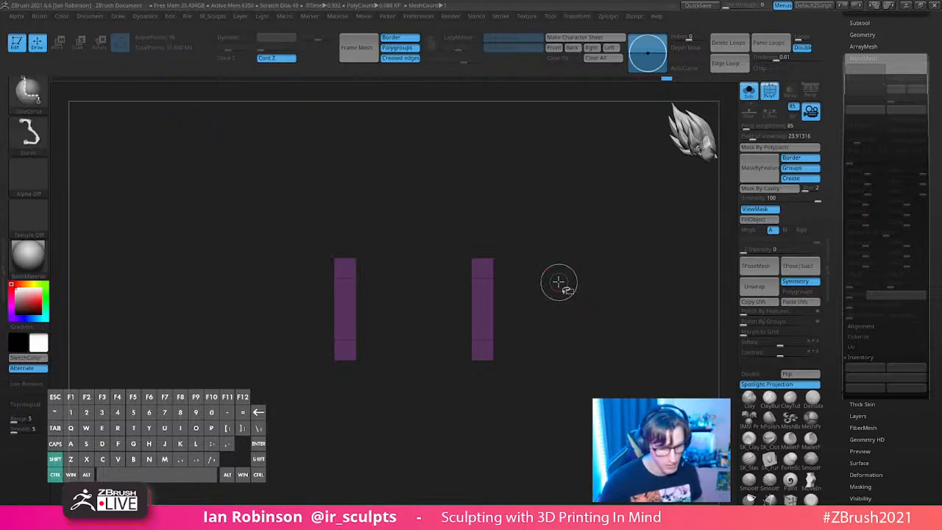
pyautogui.keyDown('ctrl'); pyautogui.keyDown('shift'); pyautogui.moveTo(267, 309); pyautogui.dragTo(507, 315); pyautogui.keyUp('shift'); pyautogui.keyUp('ctrl')
pyautogui.press('space')
pyautogui.keyDown('ctrl'); pyautogui.keyDown('shift'); pyautogui.moveTo(598, 313); pyautogui.dragTo(602, 311); pyautogui.keyUp('shift'); pyautogui.keyUp('ctrl')
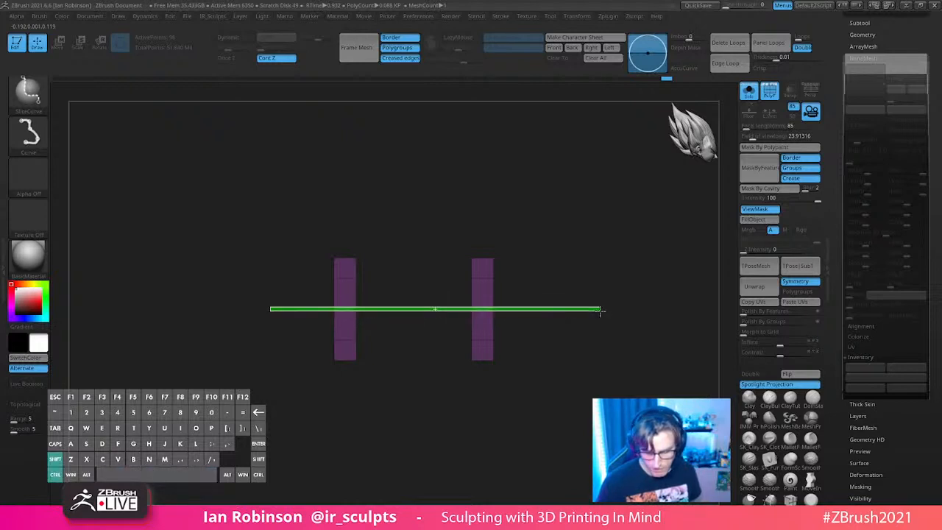
pyautogui.keyDown('ctrl'); pyautogui.keyDown('shift'); pyautogui.moveTo(266, 313); pyautogui.dragTo(615, 315); pyautogui.keyUp('shift'); pyautogui.keyUp('ctrl')
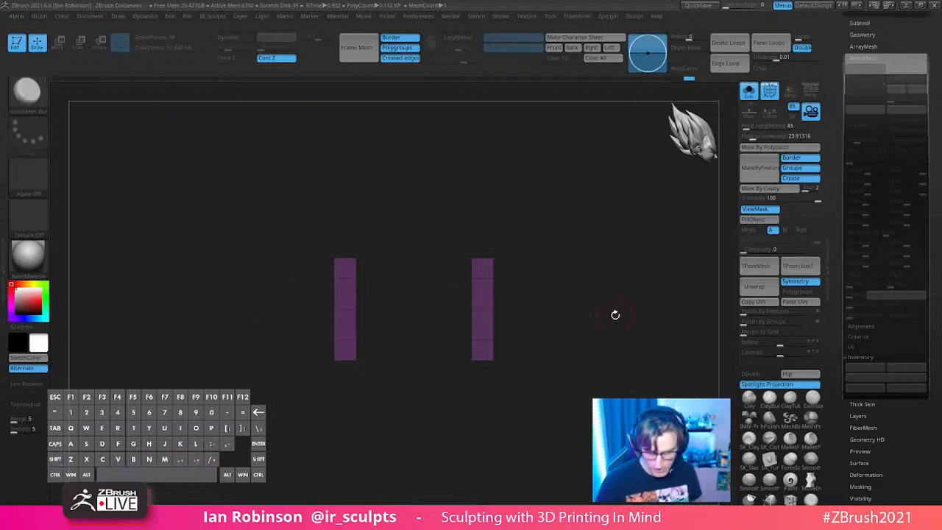
pyautogui.moveTo(565, 293); pyautogui.dragTo(592, 304)
pyautogui.moveTo(591, 267); pyautogui.dragTo(524, 271)
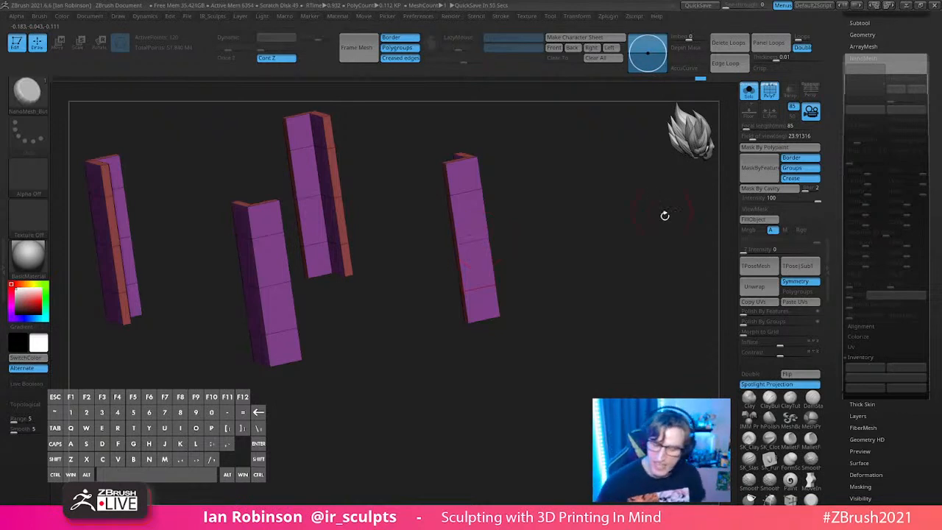
# Step: Try inserting the stud NanoMesh on the brackets' whole purple polygroup, and undo it
pyautogui.moveTo(475, 241); pyautogui.dragTo(636, 230)
pyautogui.moveTo(683, 269)
pyautogui.mouseDown()
pyautogui.moveTo(690, 189)
pyautogui.moveTo(633, 218)
pyautogui.moveTo(406, 273)
pyautogui.moveTo(428, 322)
pyautogui.moveTo(420, 370)
pyautogui.moveTo(490, 376)
pyautogui.moveTo(469, 301)
pyautogui.mouseUp()
pyautogui.click(464, 272)
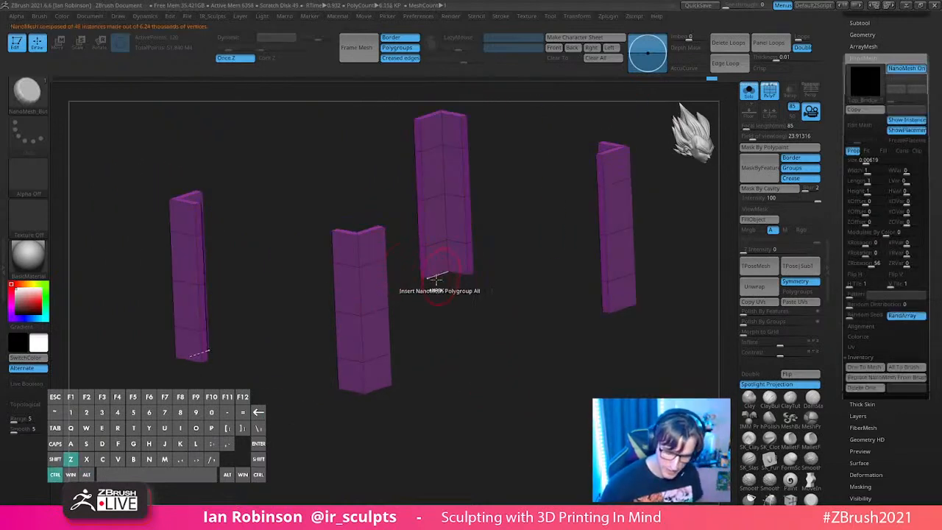
pyautogui.hotkey('ctrl', 'z')
# Step: Mark all outer faces of the four corner brackets as a temporary polygroup
pyautogui.moveTo(373, 251)
pyautogui.keyDown('alt'); pyautogui.mouseDown()
pyautogui.moveTo(366, 381)
pyautogui.moveTo(348, 246)
pyautogui.mouseUp(); pyautogui.keyUp('alt')
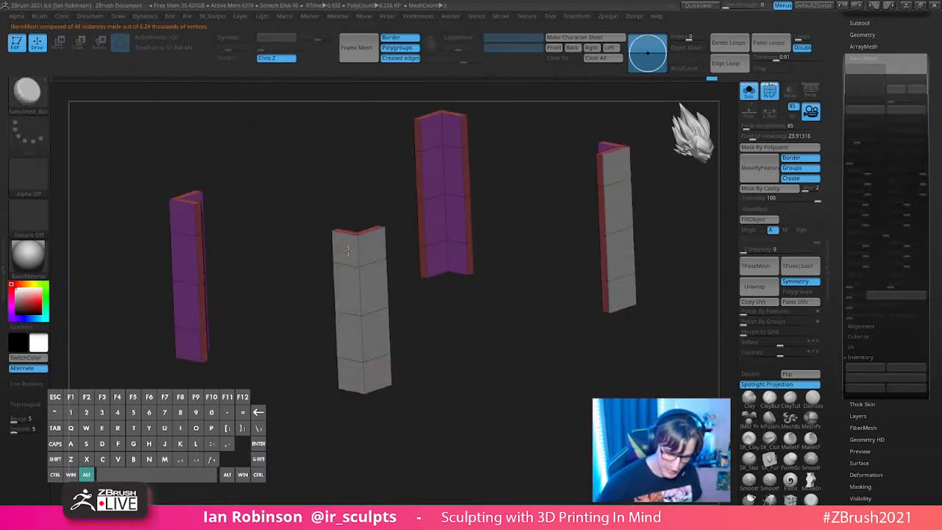
pyautogui.moveTo(467, 380); pyautogui.dragTo(614, 346)
pyautogui.moveTo(351, 234)
pyautogui.keyDown('alt'); pyautogui.mouseDown()
pyautogui.moveTo(313, 365)
pyautogui.moveTo(332, 218)
pyautogui.mouseUp(); pyautogui.keyUp('alt')
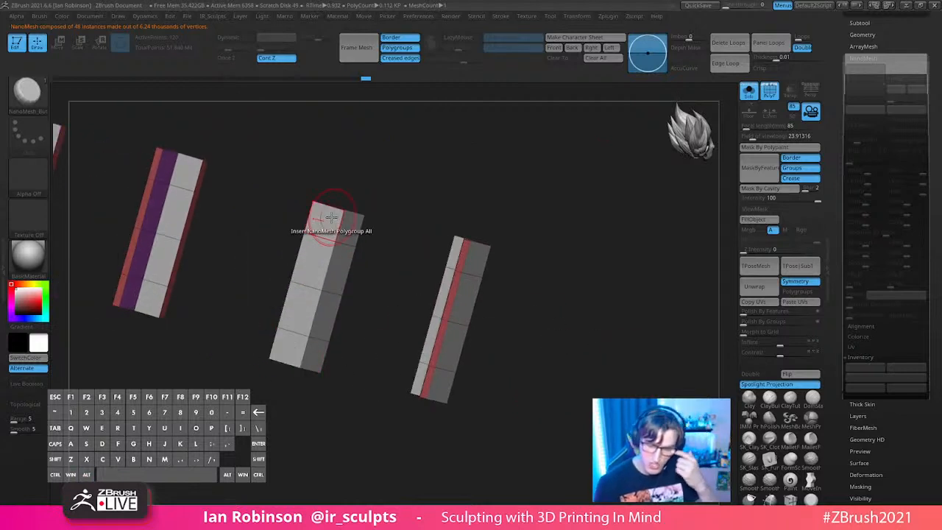
pyautogui.keyDown('alt'); pyautogui.moveTo(532, 234); pyautogui.dragTo(596, 312); pyautogui.keyUp('alt')
pyautogui.keyDown('alt'); pyautogui.click(275, 266); pyautogui.keyUp('alt')
pyautogui.moveTo(517, 204); pyautogui.dragTo(541, 261)
pyautogui.moveTo(244, 287); pyautogui.dragTo(596, 274)
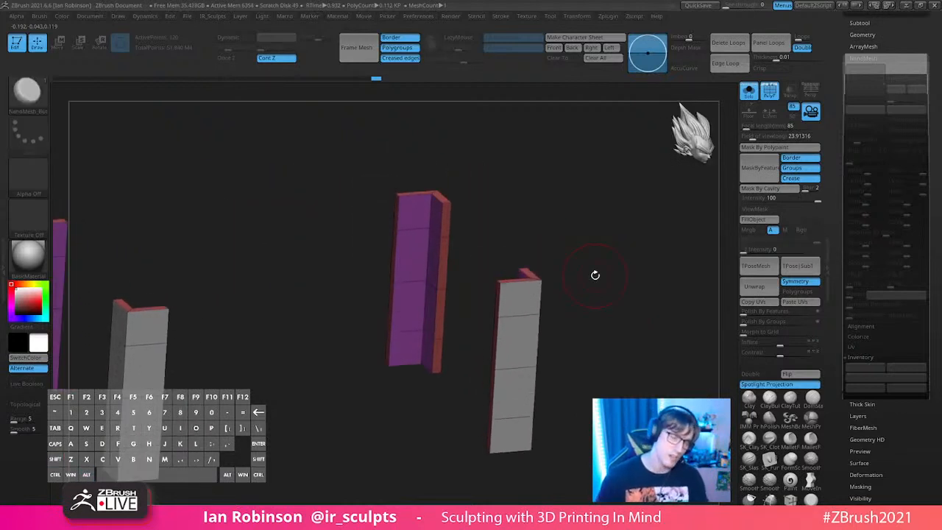
# Step: Insert the stud NanoMesh on all marked outer bracket faces at a size of about 0.22
pyautogui.moveTo(596, 276)
pyautogui.mouseDown()
pyautogui.moveTo(600, 243)
pyautogui.moveTo(569, 250)
pyautogui.moveTo(571, 266)
pyautogui.moveTo(605, 259)
pyautogui.mouseUp()
pyautogui.press('s')
pyautogui.moveTo(576, 217); pyautogui.dragTo(572, 360)
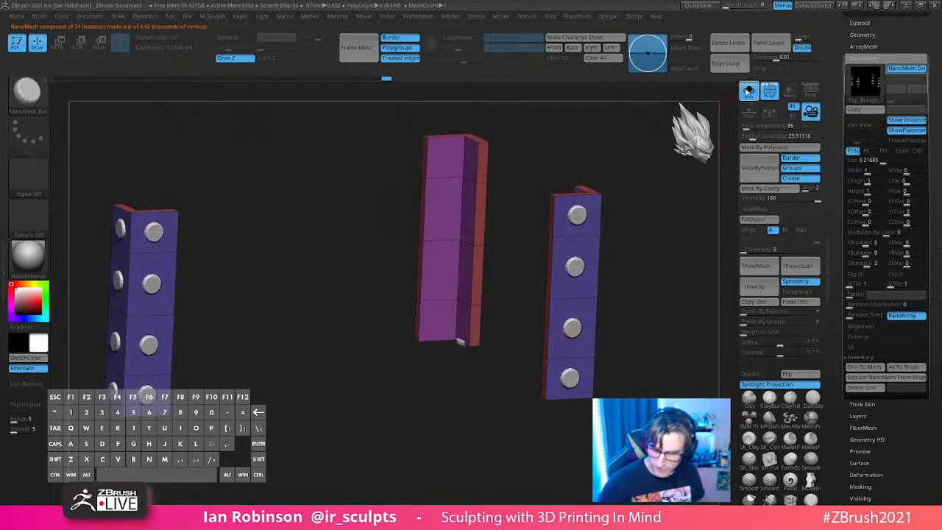
# Step: Exit solo mode to show the whole chest and preview the brackets with Dynamic Subdivision
pyautogui.click(747, 90)
pyautogui.moveTo(663, 269)
pyautogui.keyDown('shift'); pyautogui.mouseDown()
pyautogui.moveTo(669, 261)
pyautogui.moveTo(644, 273)
pyautogui.moveTo(667, 273)
pyautogui.mouseUp(); pyautogui.keyUp('shift')
pyautogui.press('d')
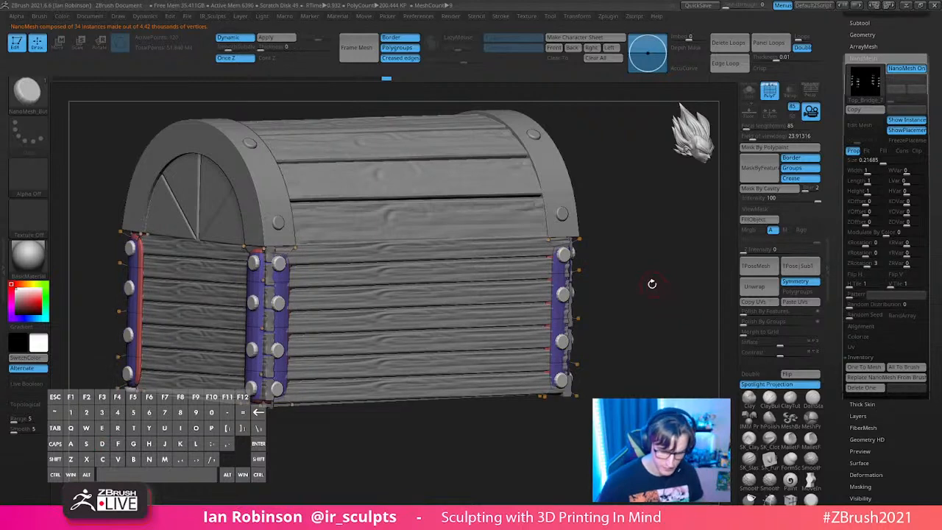
# Step: Undo the stud insertion and the marking of the corner brackets' outer faces
pyautogui.hotkey('ctrl', 'z')
pyautogui.keyDown('alt'); pyautogui.moveTo(656, 290); pyautogui.dragTo(620, 293); pyautogui.keyUp('alt')
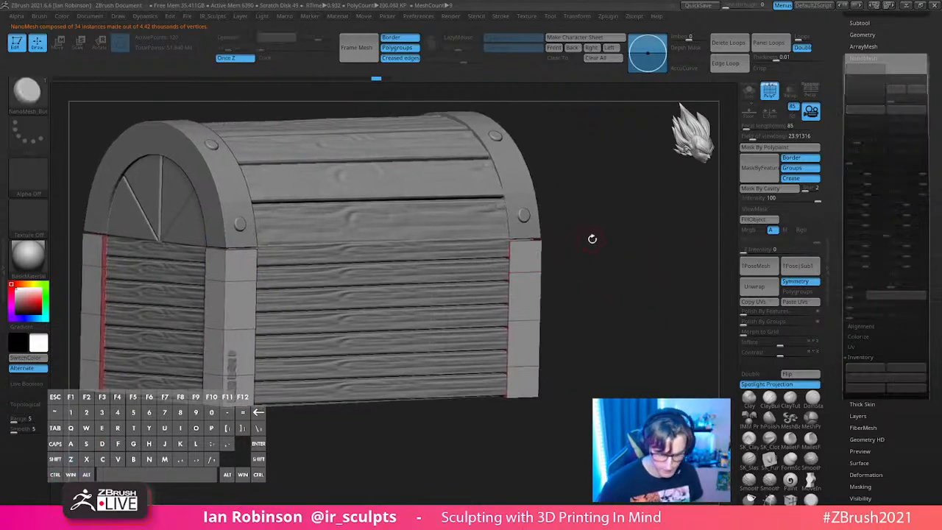
pyautogui.hotkey('ctrl', 'shift', 'z')
pyautogui.moveTo(604, 252); pyautogui.dragTo(584, 292)
pyautogui.hotkey('ctrl', 'z')
# Step: Mark only the top and bottom outer faces of every corner bracket around the chest as a temporary polygroup
pyautogui.hotkey('shift', 'f')
pyautogui.keyDown('alt'); pyautogui.click(506, 297); pyautogui.keyUp('alt')
pyautogui.keyDown('alt'); pyautogui.click(504, 342); pyautogui.keyUp('alt')
pyautogui.moveTo(604, 331); pyautogui.dragTo(541, 353)
pyautogui.keyDown('alt'); pyautogui.click(523, 298); pyautogui.keyUp('alt')
pyautogui.keyDown('alt'); pyautogui.click(527, 343); pyautogui.keyUp('alt')
pyautogui.keyDown('alt'); pyautogui.moveTo(548, 420); pyautogui.dragTo(435, 453); pyautogui.keyUp('alt')
pyautogui.keyDown('alt'); pyautogui.click(586, 298); pyautogui.keyUp('alt')
pyautogui.keyDown('alt'); pyautogui.click(588, 322); pyautogui.keyUp('alt')
pyautogui.moveTo(641, 324); pyautogui.dragTo(534, 332)
pyautogui.keyDown('alt'); pyautogui.click(609, 314); pyautogui.keyUp('alt')
pyautogui.keyDown('alt'); pyautogui.click(597, 296); pyautogui.keyUp('alt')
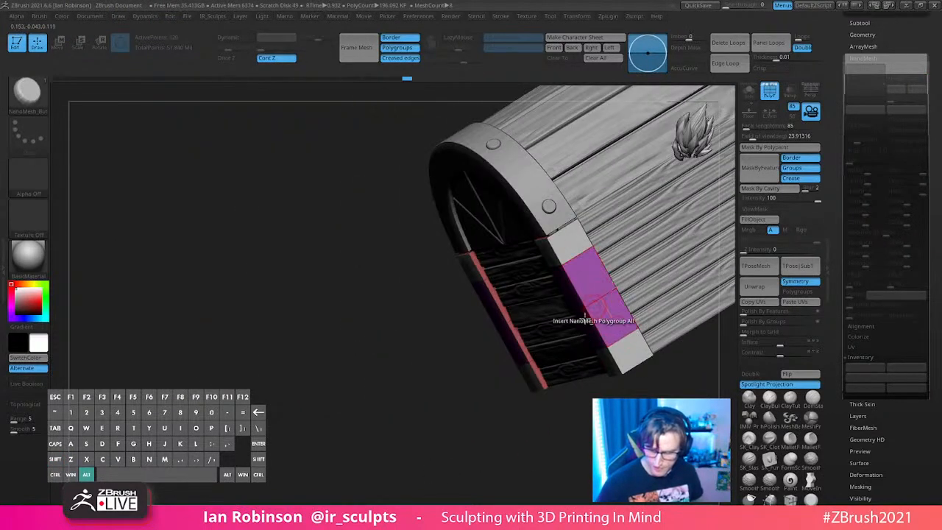
pyautogui.moveTo(597, 417); pyautogui.dragTo(456, 464)
pyautogui.keyDown('alt'); pyautogui.moveTo(680, 276); pyautogui.dragTo(559, 307); pyautogui.keyUp('alt')
# Step: Insert the stud NanoMesh on the marked bracket end faces at a size of about 0.25 and hide the polyframe
pyautogui.moveTo(494, 291); pyautogui.dragTo(515, 413)
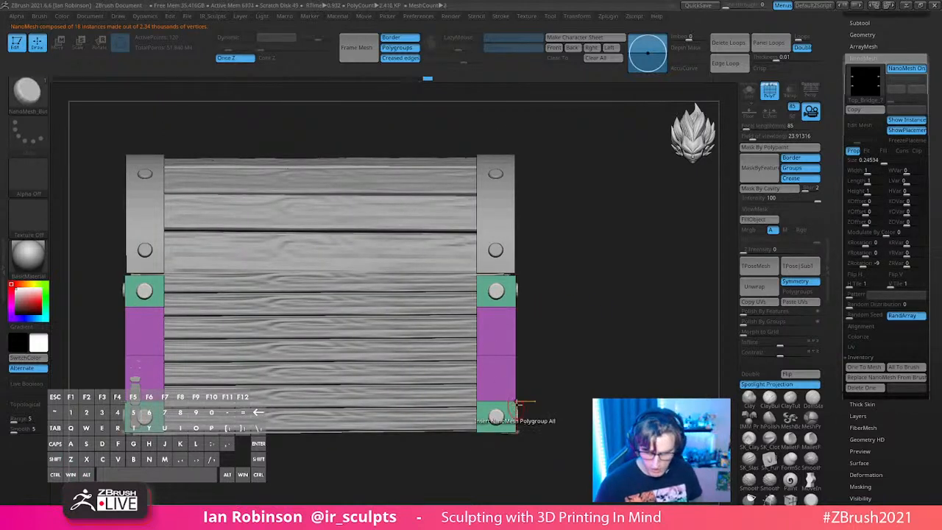
pyautogui.keyDown('alt'); pyautogui.moveTo(592, 408); pyautogui.dragTo(610, 336); pyautogui.keyUp('alt')
pyautogui.moveTo(589, 302); pyautogui.dragTo(552, 289)
pyautogui.hotkey('shift', 'f')
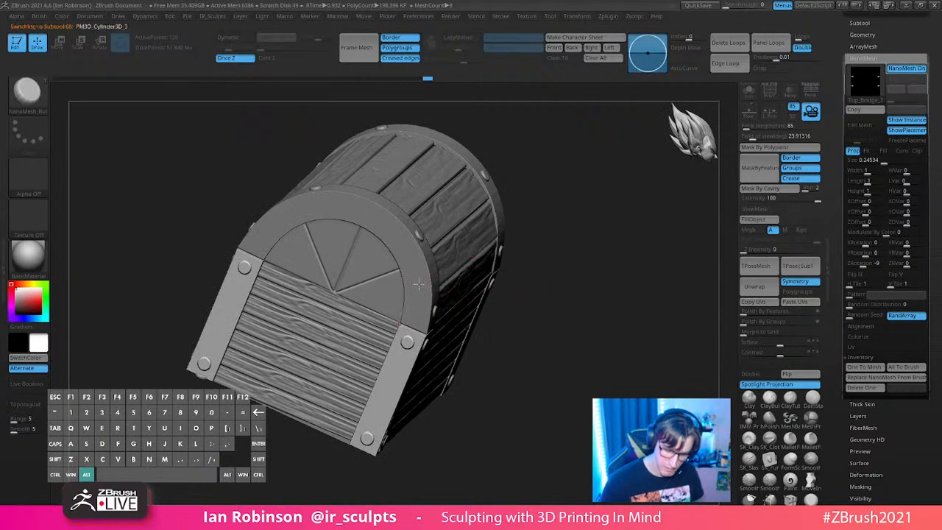
# Step: Switch to the lid bands, mark alternating faces of the arch's blue end polygroup, and insert the stud NanoMesh on them
pyautogui.keyDown('alt'); pyautogui.click(412, 284); pyautogui.keyUp('alt')
pyautogui.keyDown('alt'); pyautogui.click(409, 249); pyautogui.keyUp('alt')
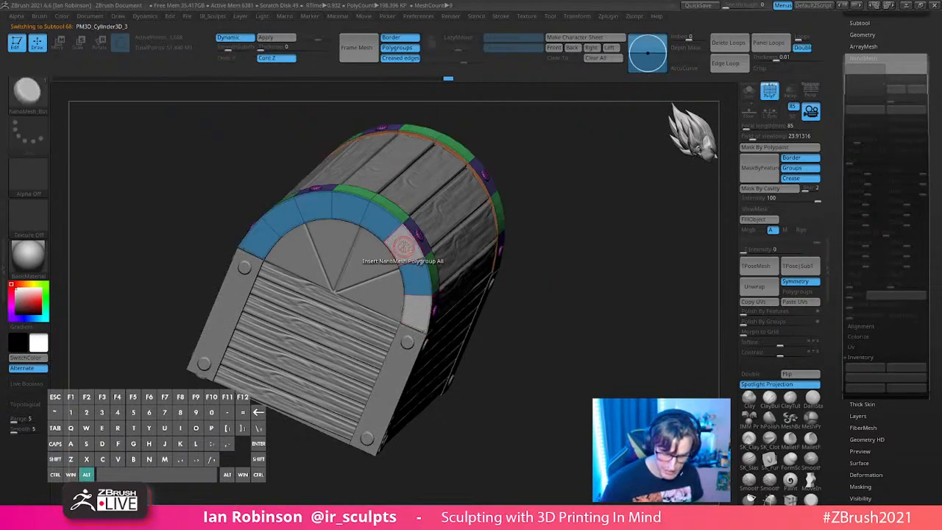
pyautogui.keyDown('alt'); pyautogui.click(319, 205); pyautogui.keyUp('alt')
pyautogui.keyDown('alt'); pyautogui.click(270, 234); pyautogui.keyUp('alt')
pyautogui.click(316, 208)
# Step: Convert the new studs on the lid arch to real geometry and switch back to the corner brackets
pyautogui.moveTo(576, 224); pyautogui.dragTo(597, 313)
pyautogui.moveTo(568, 436); pyautogui.dragTo(586, 431)
pyautogui.keyDown('alt'); pyautogui.moveTo(680, 383); pyautogui.dragTo(599, 284); pyautogui.keyUp('alt')
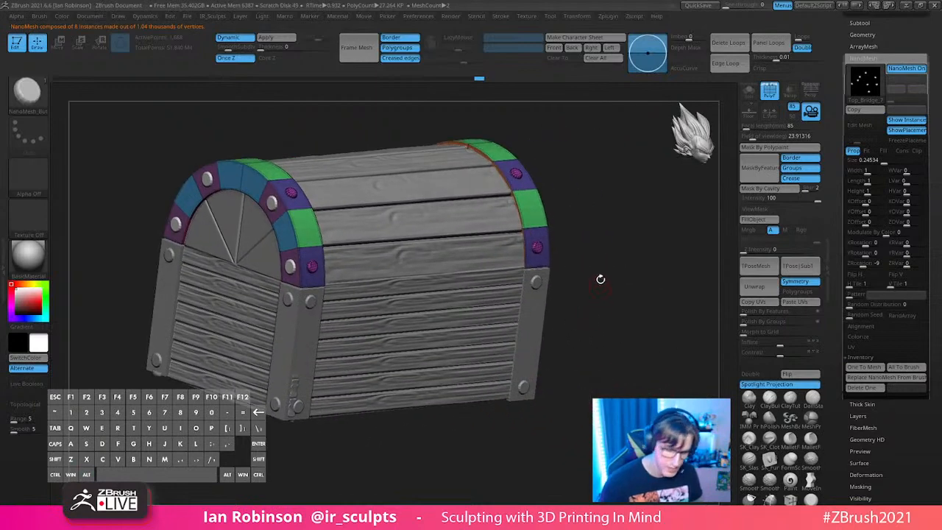
pyautogui.click(865, 366)
pyautogui.keyDown('alt'); pyautogui.click(536, 283); pyautogui.keyUp('alt')
# Step: Convert the corner brackets' NanoMesh studs to real geometry and check the whole chest without the polyframe
pyautogui.click(864, 370)
pyautogui.moveTo(606, 331)
pyautogui.keyDown('alt'); pyautogui.mouseDown()
pyautogui.moveTo(599, 315)
pyautogui.moveTo(623, 282)
pyautogui.moveTo(594, 291)
pyautogui.moveTo(623, 316)
pyautogui.moveTo(669, 332)
pyautogui.moveTo(603, 335)
pyautogui.moveTo(647, 332)
pyautogui.moveTo(616, 292)
pyautogui.moveTo(633, 279)
pyautogui.moveTo(564, 257)
pyautogui.moveTo(614, 248)
pyautogui.mouseUp(); pyautogui.keyUp('alt')
pyautogui.hotkey('shift', 'f')
pyautogui.moveTo(359, 261)
pyautogui.keyDown('ctrl'); pyautogui.keyDown('shift'); pyautogui.mouseDown()
pyautogui.moveTo(637, 356)
pyautogui.moveTo(629, 317)
pyautogui.moveTo(610, 332)
pyautogui.moveTo(616, 263)
pyautogui.moveTo(637, 290)
pyautogui.moveTo(543, 262)
pyautogui.mouseUp(); pyautogui.keyUp('shift'); pyautogui.keyUp('ctrl')
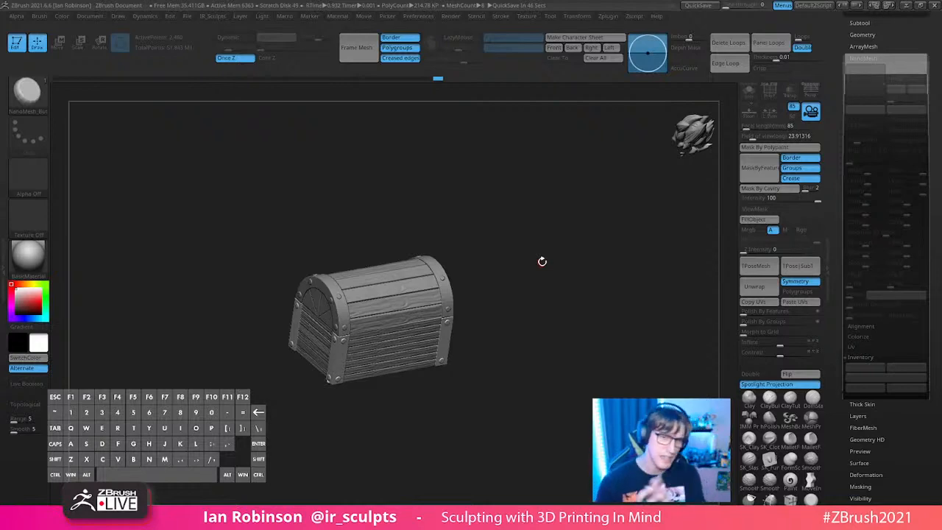
pyautogui.moveTo(543, 261); pyautogui.dragTo(620, 287)
pyautogui.keyDown('shift'); pyautogui.moveTo(620, 287); pyautogui.dragTo(582, 309); pyautogui.keyUp('shift')
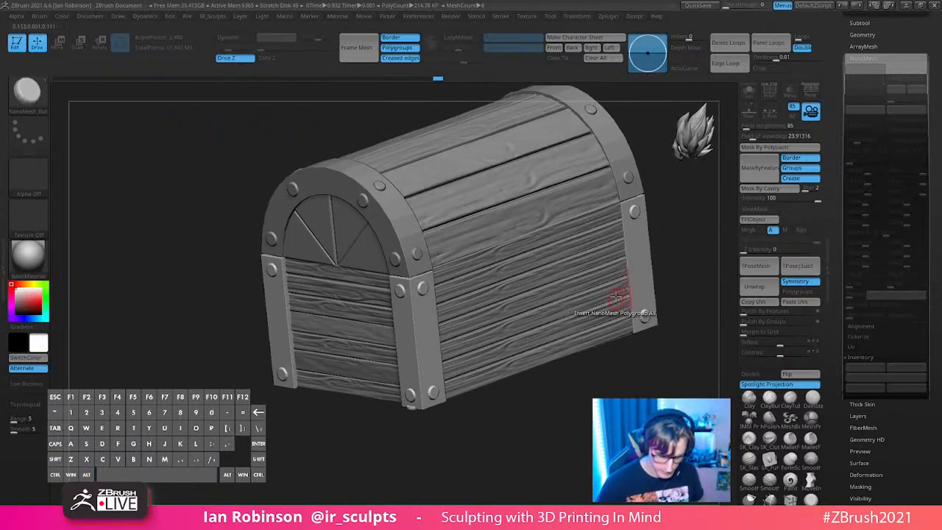
# Step: Check the chest's underside and undo the stud geometry and stud insertion on the corner brackets
pyautogui.keyDown('alt'); pyautogui.moveTo(671, 235); pyautogui.dragTo(638, 214); pyautogui.keyUp('alt')
pyautogui.click(388, 225)
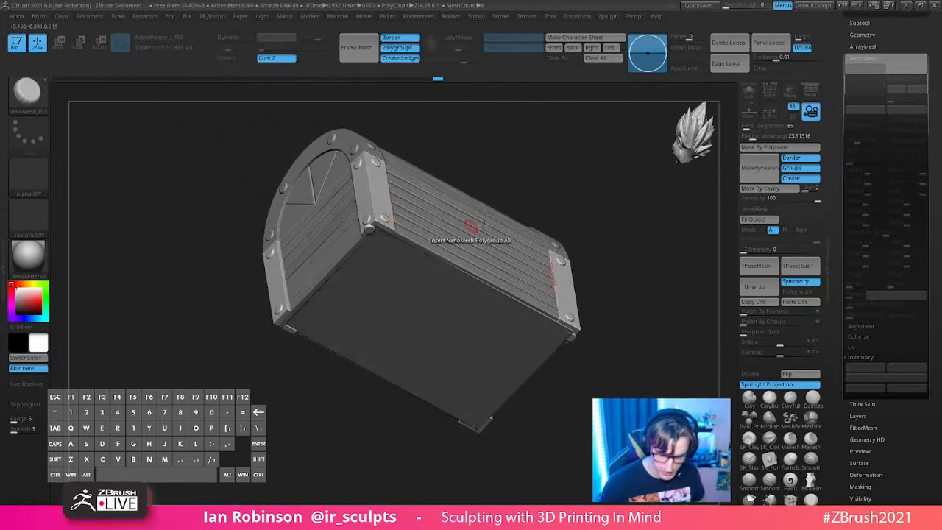
pyautogui.hotkey('ctrl', 'z')
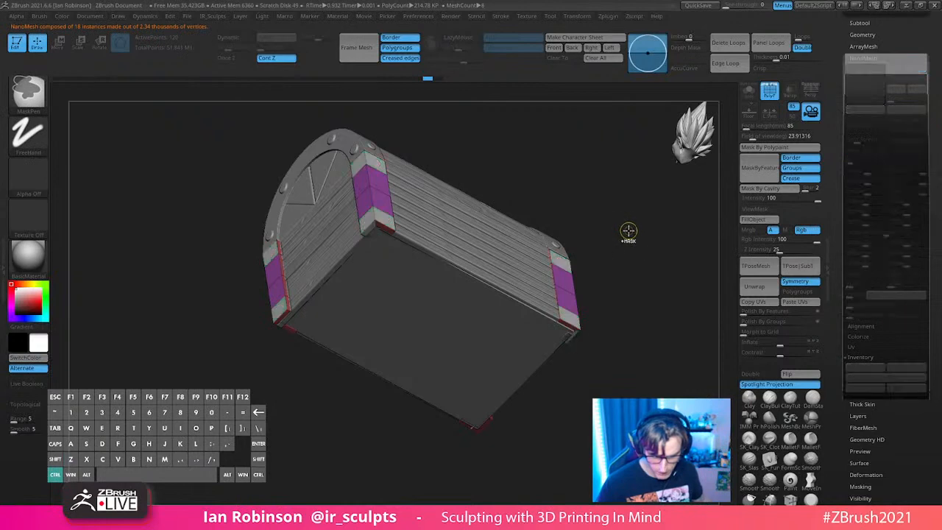
# Step: Reinsert the stud NanoMesh on the grey end polygroup of the corner brackets and convert the studs to real geometry
pyautogui.moveTo(641, 233); pyautogui.dragTo(641, 277)
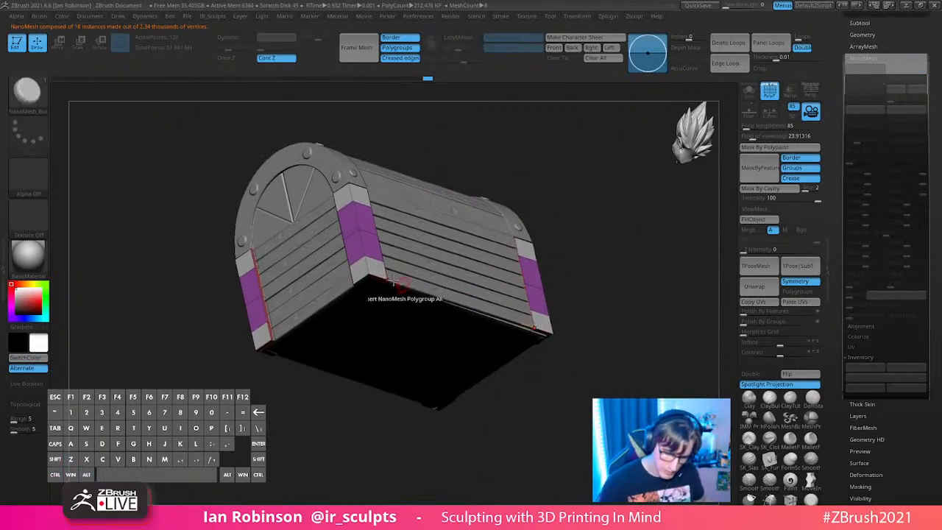
pyautogui.click(360, 268)
pyautogui.moveTo(630, 230); pyautogui.dragTo(615, 289)
pyautogui.hotkey('shift', 'f')
pyautogui.click(864, 368)
pyautogui.moveTo(615, 289); pyautogui.dragTo(662, 235)
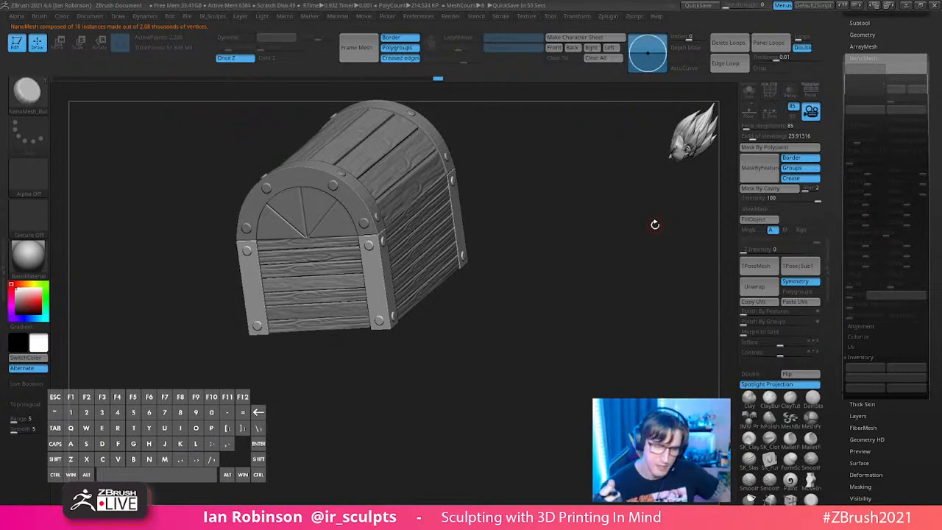
# Step: Select the fan-shaped panel in the chest's arched end, isolate it, and show its polyframe face-on at its lowest subdivision
pyautogui.moveTo(551, 288); pyautogui.dragTo(574, 238)
pyautogui.keyDown('alt'); pyautogui.moveTo(574, 238); pyautogui.dragTo(688, 350); pyautogui.keyUp('alt')
pyautogui.moveTo(589, 258); pyautogui.dragTo(647, 301)
pyautogui.keyDown('alt'); pyautogui.click(484, 291); pyautogui.keyUp('alt')
pyautogui.hotkey('shift', 'f')
pyautogui.hotkey('shift', 'f')
pyautogui.click(749, 91)
pyautogui.keyDown('shift'); pyautogui.moveTo(640, 179); pyautogui.dragTo(610, 274); pyautogui.keyUp('shift')
pyautogui.hotkey('shift', 'f')
pyautogui.hotkey('shift', 'd')
# Step: Equip the ZModeler brush and set its edge action to Insert with the Multiple EdgeLoops target
pyautogui.press('b')
pyautogui.press('z')
pyautogui.press('m')
pyautogui.keyDown('alt'); pyautogui.moveTo(608, 237); pyautogui.dragTo(621, 245); pyautogui.keyUp('alt')
pyautogui.press('b')
pyautogui.press('z')
pyautogui.press('m')
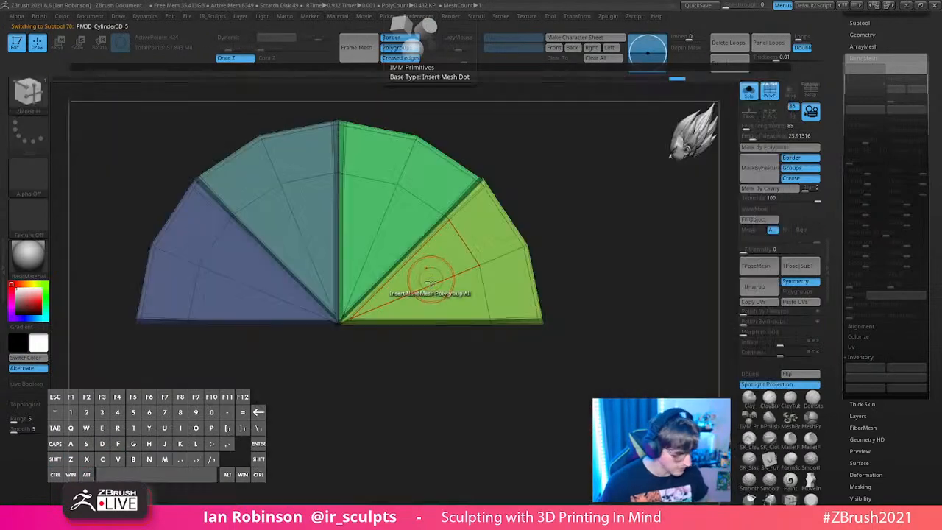
pyautogui.press('space')
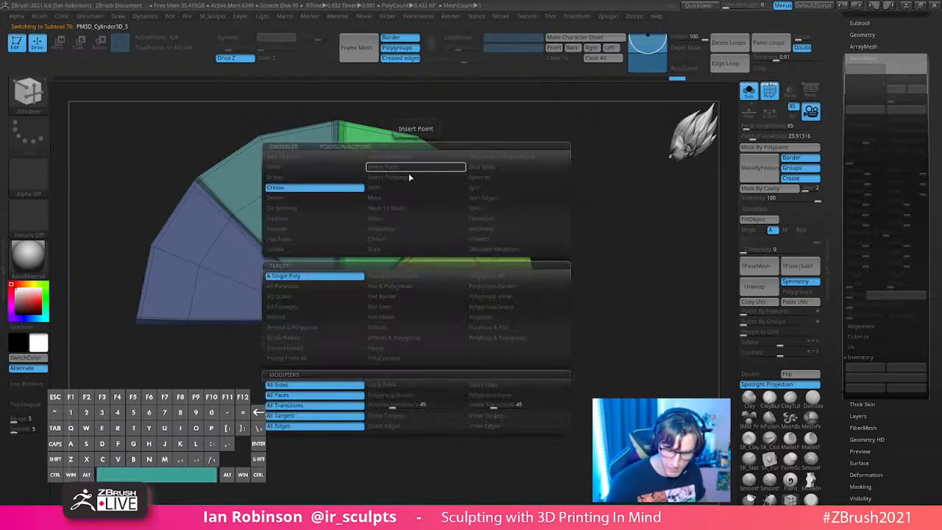
pyautogui.press('space')
pyautogui.click(417, 248)
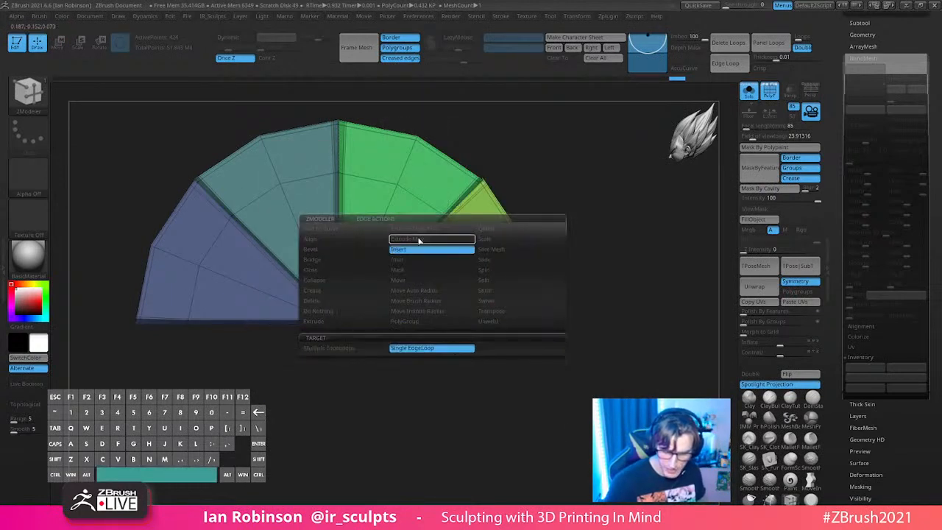
pyautogui.click(358, 348)
# Step: Insert multiple evenly spaced edge loops across the inner and outer sections of all four fan wedges
pyautogui.moveTo(425, 285); pyautogui.dragTo(507, 262)
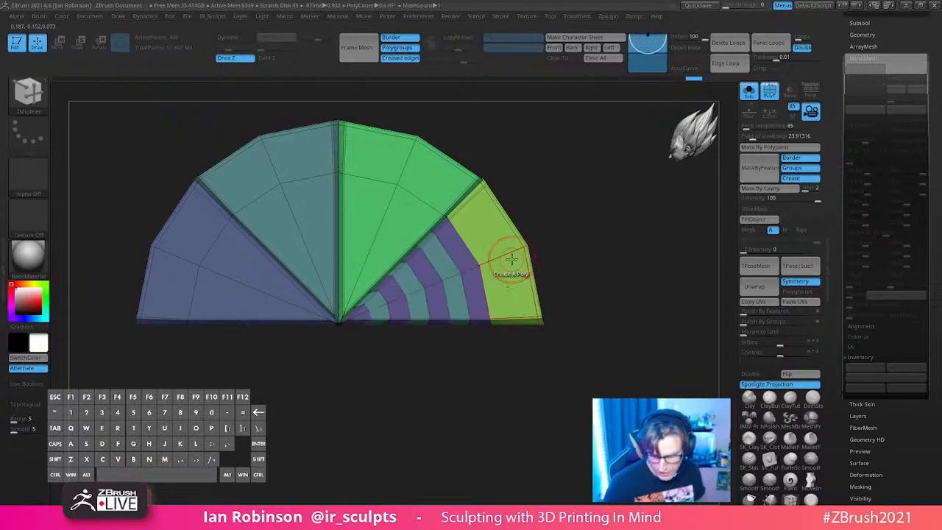
pyautogui.click(377, 231)
pyautogui.click(299, 227)
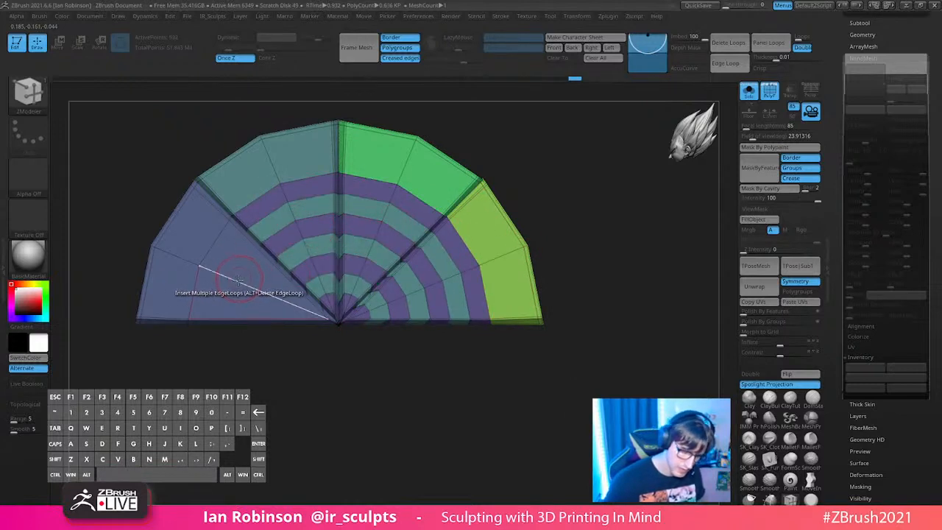
pyautogui.click(244, 281)
pyautogui.click(272, 159)
pyautogui.moveTo(285, 184); pyautogui.dragTo(281, 172)
pyautogui.click(405, 161)
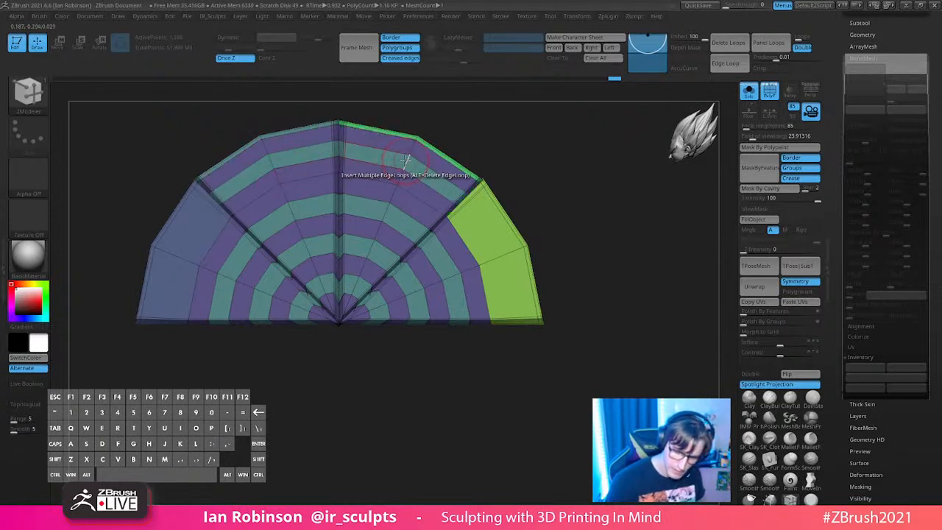
pyautogui.click(482, 254)
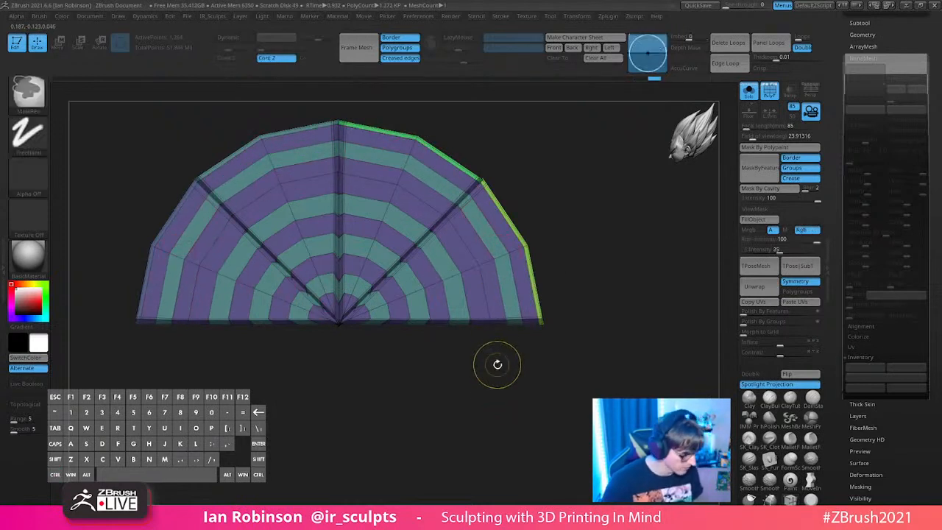
# Step: Insert multiple edge loops along the thickness of the fan panel's curved outer rim, covering every wedge
pyautogui.click(501, 363)
pyautogui.hotkey('shift', 'f')
pyautogui.moveTo(498, 362)
pyautogui.mouseDown()
pyautogui.moveTo(526, 381)
pyautogui.moveTo(537, 360)
pyautogui.moveTo(542, 389)
pyautogui.moveTo(534, 273)
pyautogui.moveTo(570, 291)
pyautogui.moveTo(499, 354)
pyautogui.mouseUp()
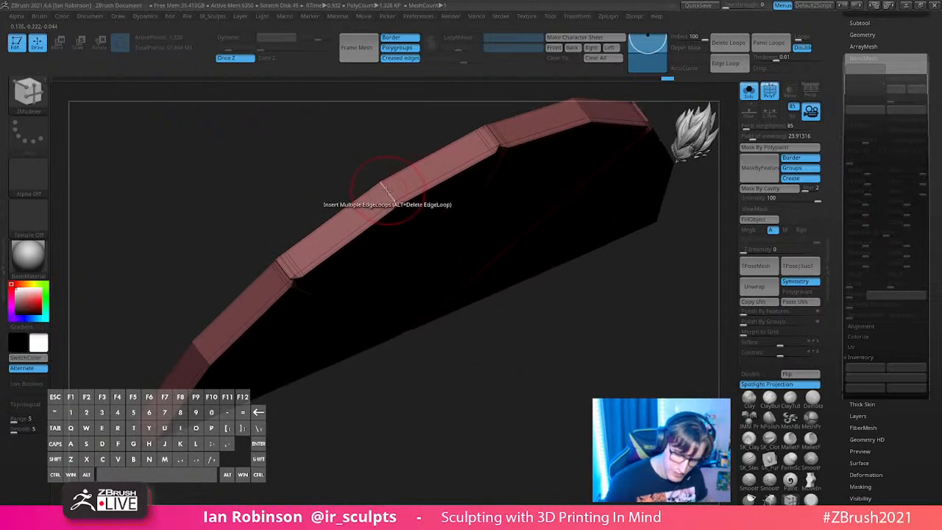
pyautogui.moveTo(397, 208); pyautogui.dragTo(394, 210)
pyautogui.click(198, 351)
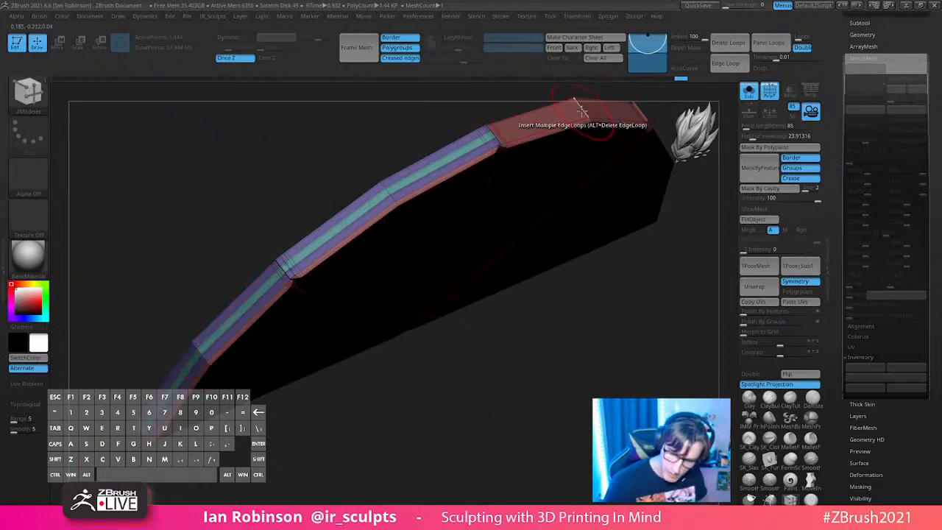
pyautogui.keyDown('alt'); pyautogui.moveTo(641, 267); pyautogui.dragTo(478, 418); pyautogui.keyUp('alt')
pyautogui.moveTo(479, 418); pyautogui.dragTo(484, 427)
pyautogui.click(422, 223)
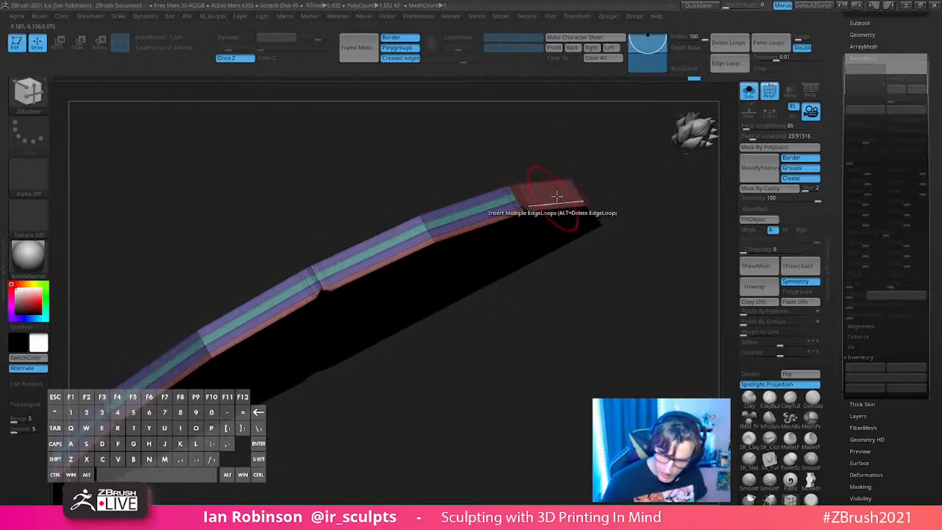
pyautogui.moveTo(603, 339); pyautogui.dragTo(515, 349)
pyautogui.keyDown('alt'); pyautogui.moveTo(516, 350); pyautogui.dragTo(328, 366); pyautogui.keyUp('alt')
pyautogui.moveTo(328, 367); pyautogui.dragTo(543, 343)
# Step: Regroup the fan panel with Auto Groups so each wedge is its own polygroup
pyautogui.press('space')
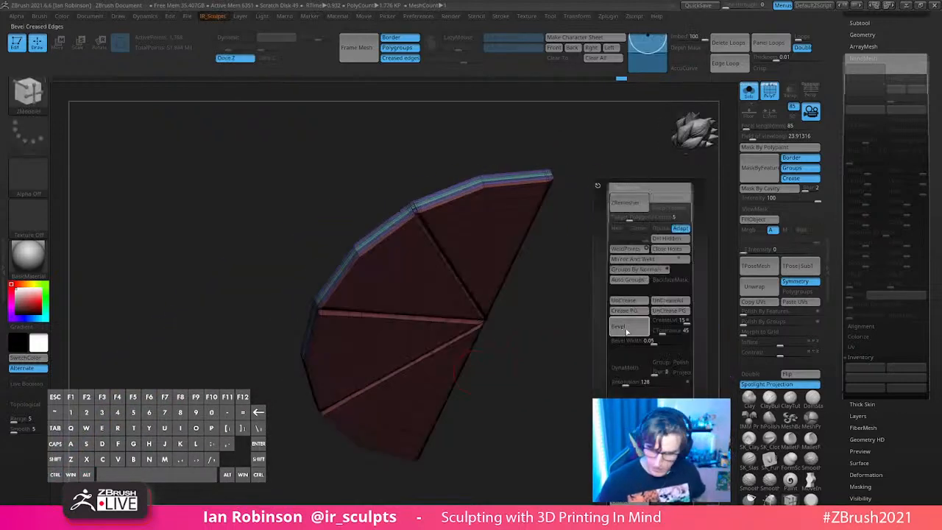
pyautogui.click(622, 329)
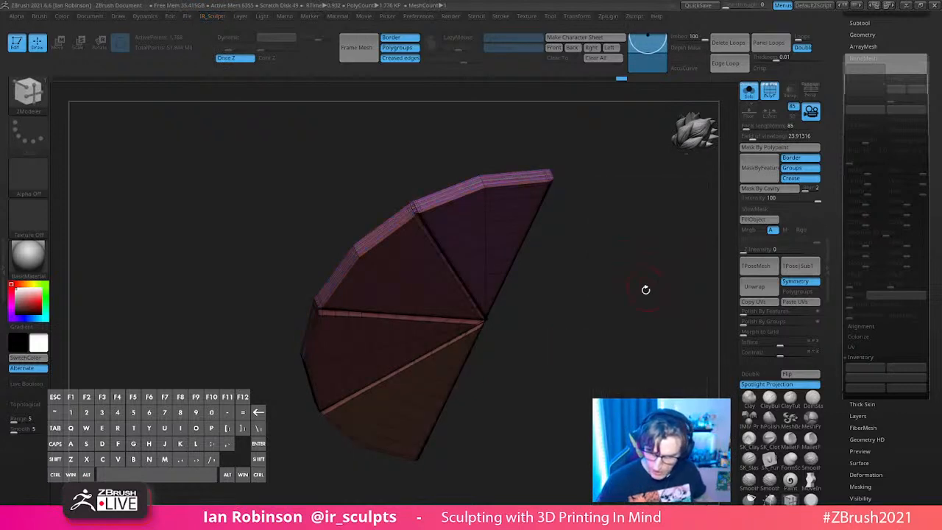
pyautogui.press('space')
pyautogui.click(658, 249)
# Step: Subdivide the fan panel several times and check its surface with the polyframe hidden
pyautogui.keyDown('alt'); pyautogui.moveTo(583, 339); pyautogui.dragTo(578, 298); pyautogui.keyUp('alt')
pyautogui.hotkey('shift', 'f')
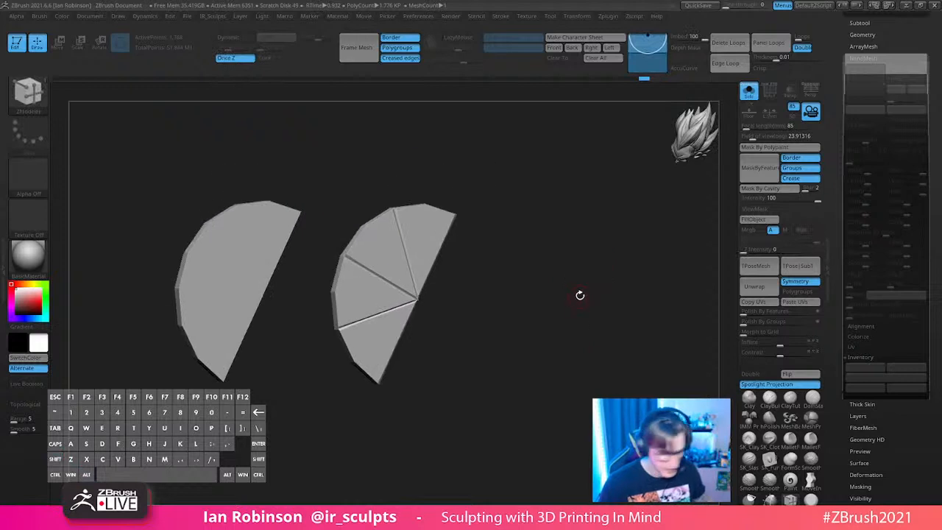
pyautogui.hotkey('ctrl', 'd')
pyautogui.hotkey('ctrl', 'd')
pyautogui.hotkey('ctrl', 'd')
pyautogui.hotkey('shift', 'f')
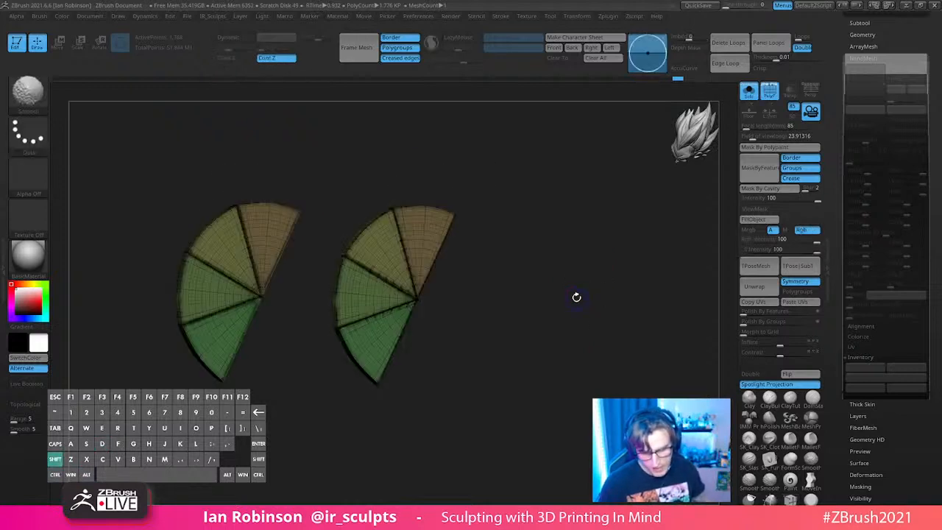
pyautogui.moveTo(528, 298); pyautogui.dragTo(540, 325)
pyautogui.hotkey('shift', 'f')
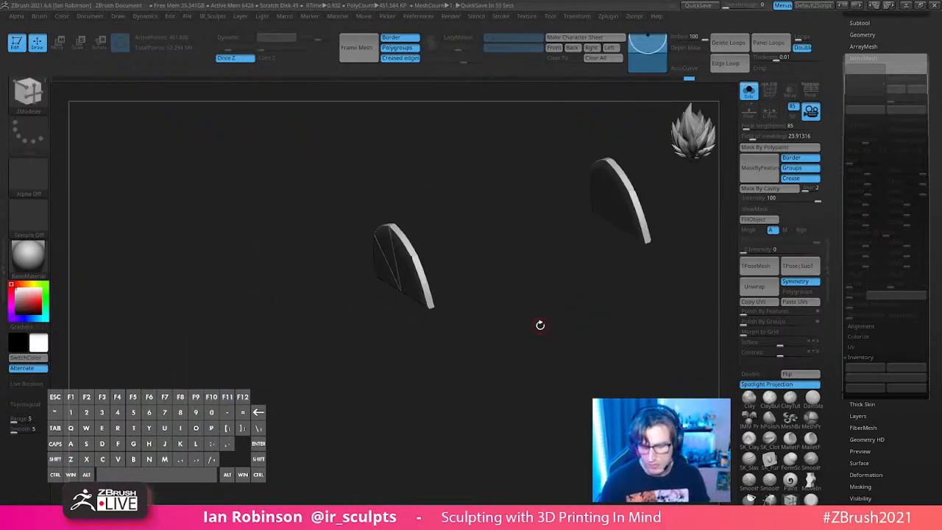
pyautogui.moveTo(541, 325); pyautogui.dragTo(601, 328)
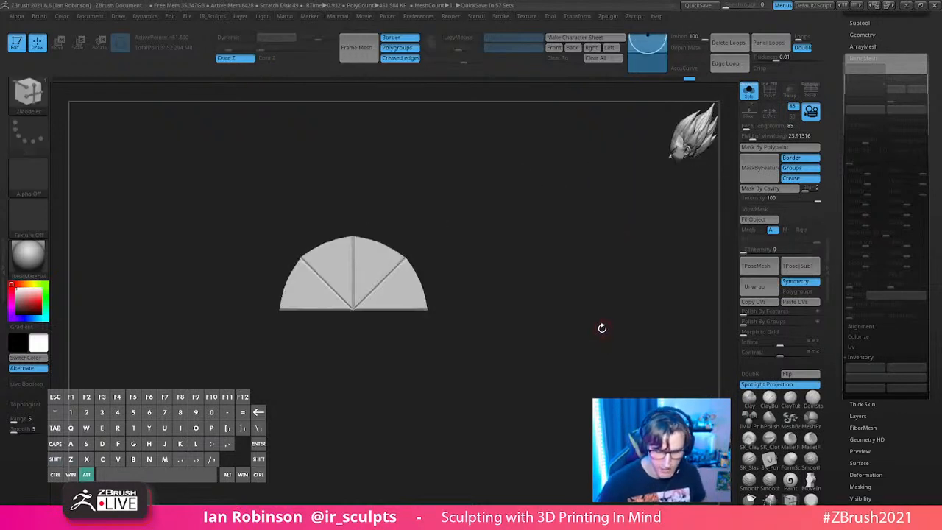
# Step: Show the whole chest again and save the tool over its existing file
pyautogui.click(749, 91)
pyautogui.moveTo(608, 214)
pyautogui.mouseDown()
pyautogui.moveTo(641, 275)
pyautogui.moveTo(593, 208)
pyautogui.mouseUp()
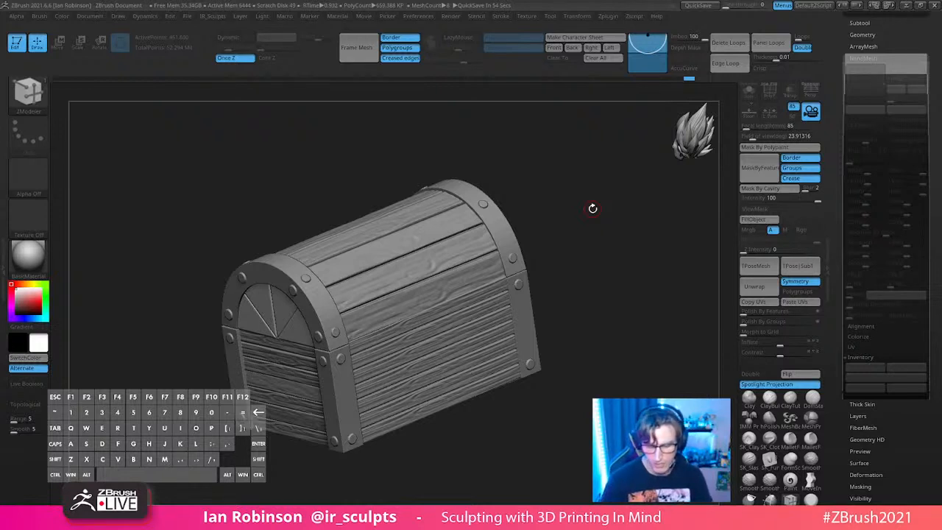
pyautogui.moveTo(933, 33); pyautogui.dragTo(934, 190)
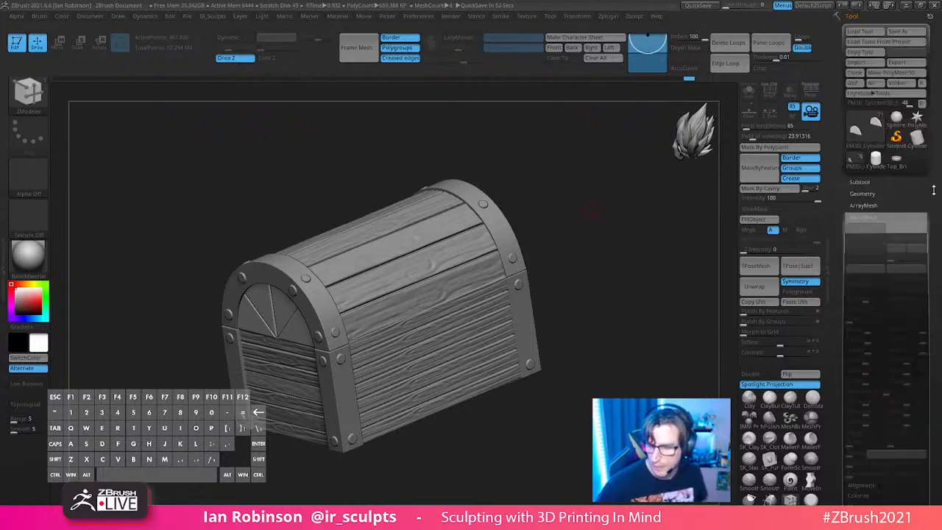
pyautogui.click(905, 34)
pyautogui.press('Return')
pyautogui.press('Return')
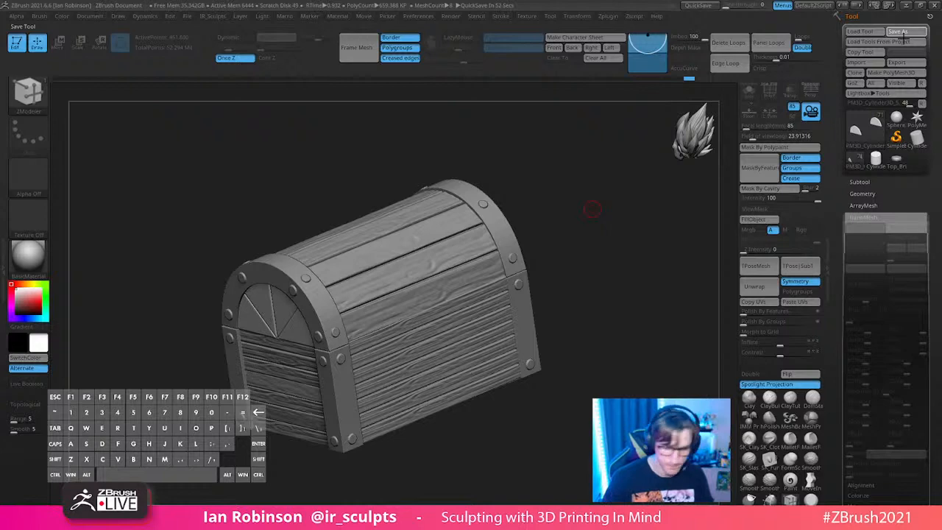
# Step: Face the chest's long side and load the wood2.jpg texture from the LightBox texture library
pyautogui.moveTo(567, 250); pyautogui.dragTo(572, 192)
pyautogui.keyDown('shift'); pyautogui.moveTo(587, 236); pyautogui.dragTo(558, 194); pyautogui.keyUp('shift')
pyautogui.press(',')
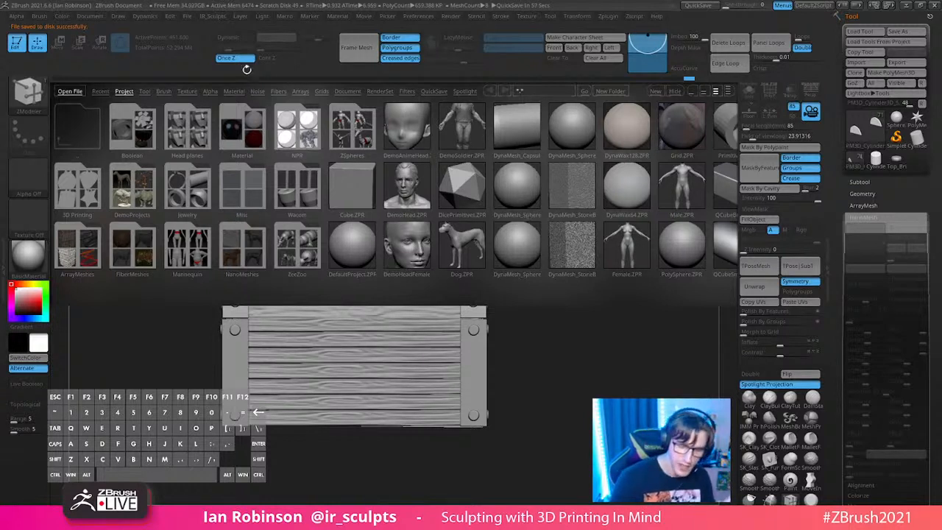
pyautogui.click(187, 91)
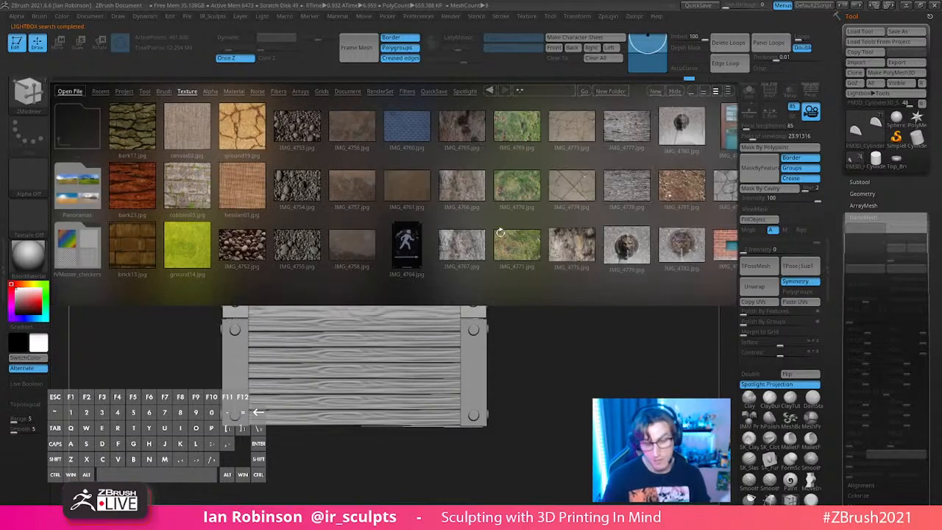
pyautogui.moveTo(501, 235); pyautogui.dragTo(250, 244)
pyautogui.moveTo(659, 214); pyautogui.dragTo(343, 212)
pyautogui.moveTo(611, 202); pyautogui.dragTo(326, 220)
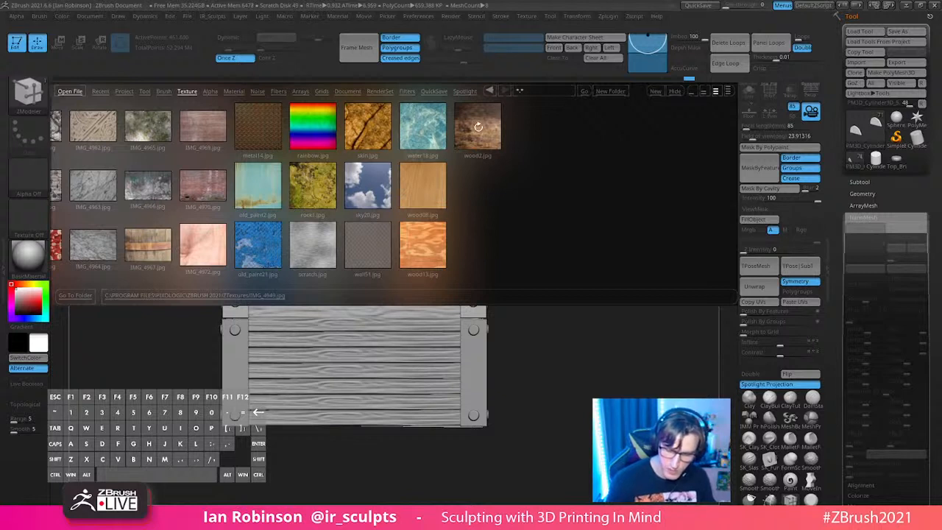
pyautogui.doubleClick(478, 123)
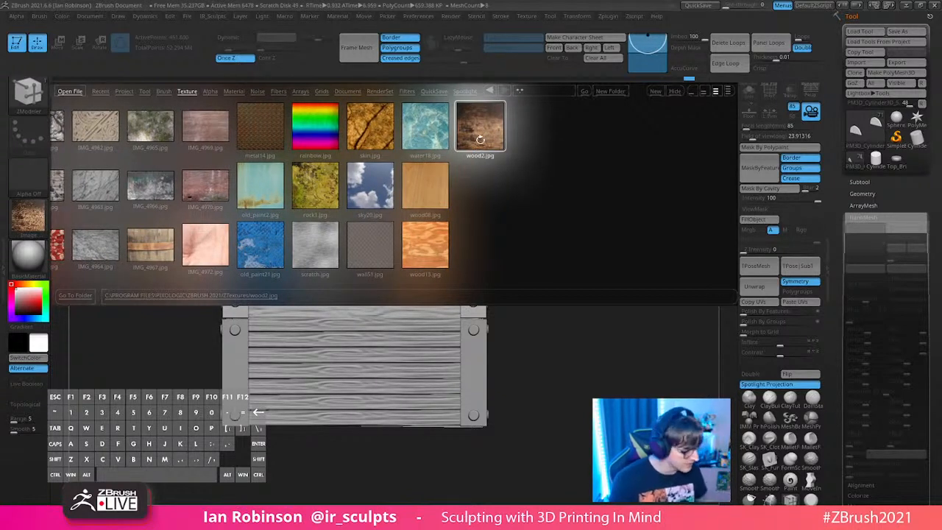
# Step: Make an alpha from the wood2 texture and set the current texture to Texture Off
pyautogui.click(30, 219)
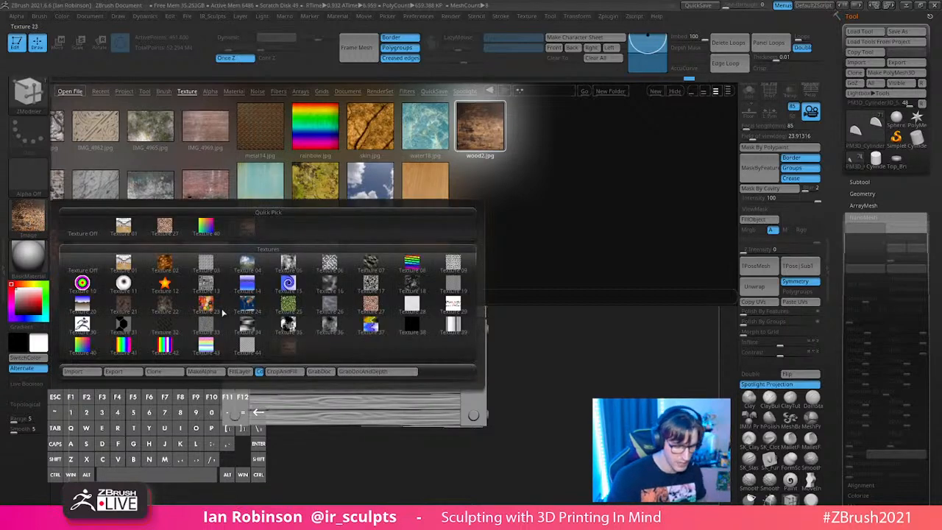
pyautogui.click(30, 219)
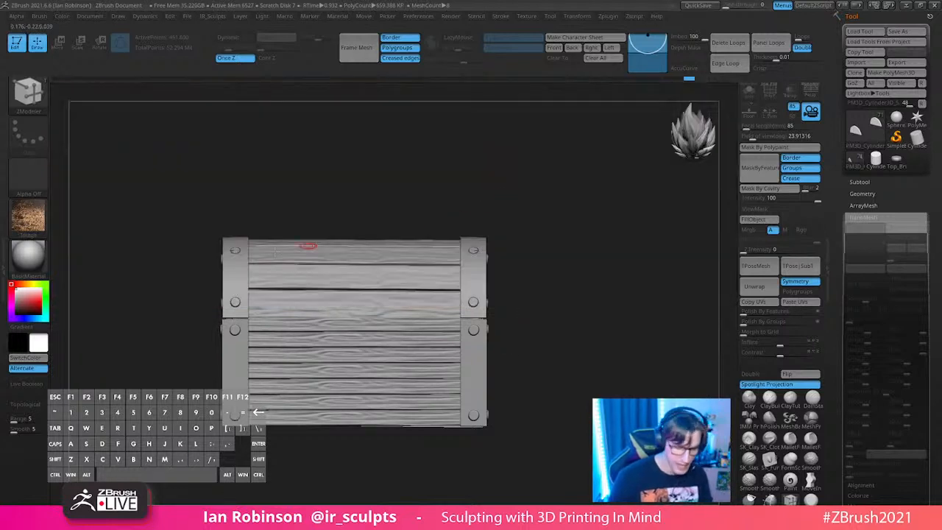
pyautogui.click(29, 220)
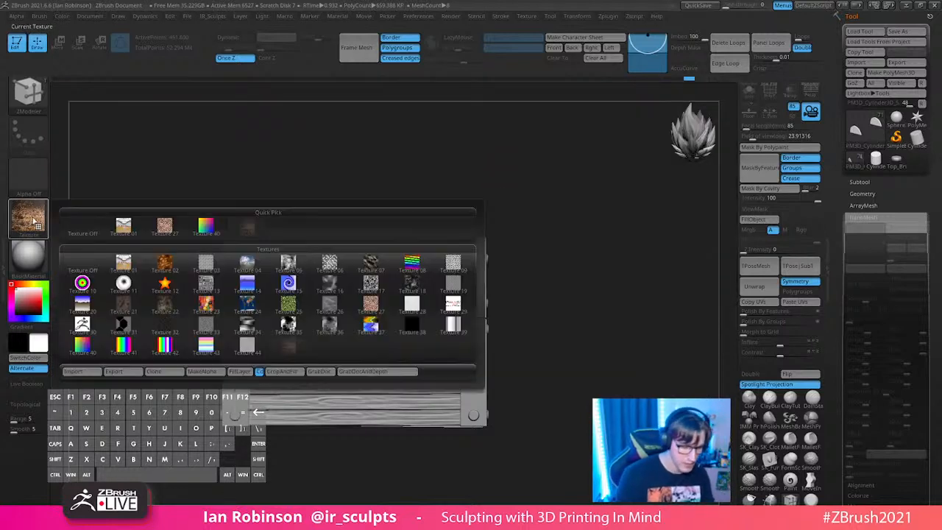
pyautogui.click(210, 373)
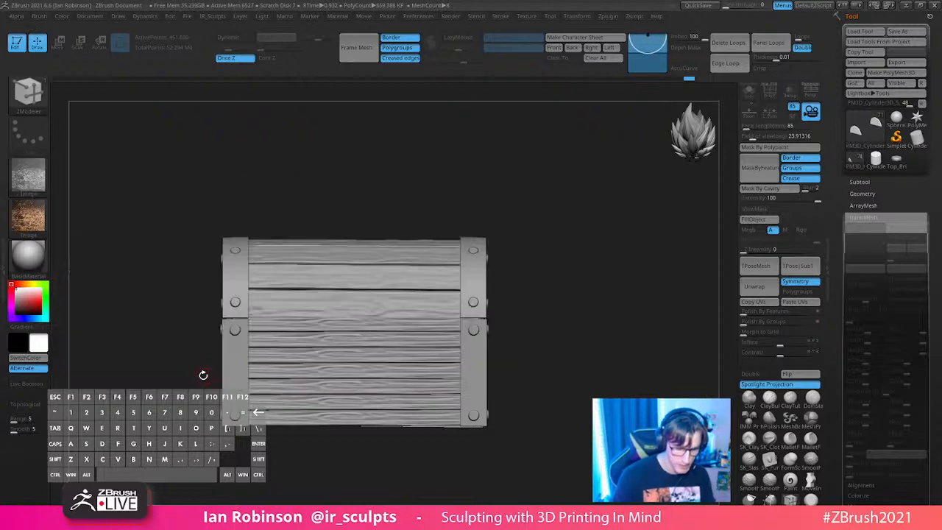
pyautogui.click(28, 177)
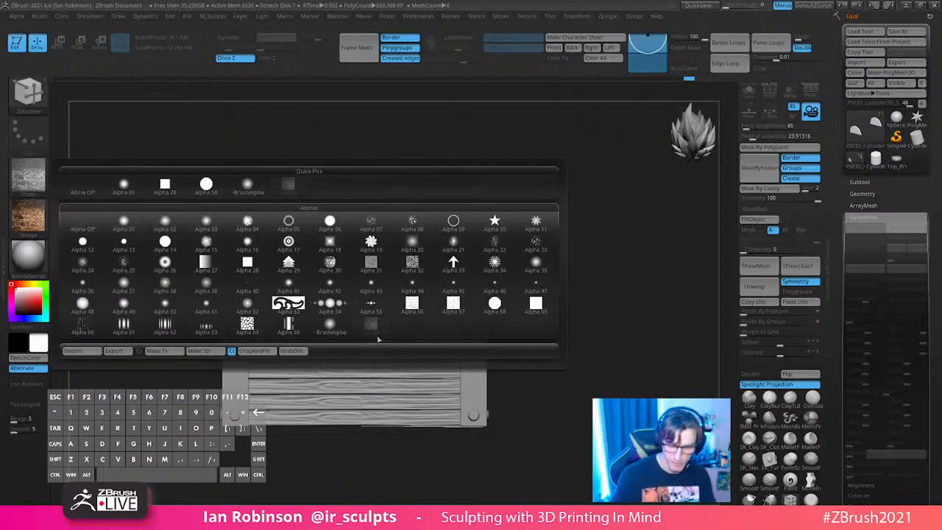
pyautogui.click(362, 307)
pyautogui.click(28, 213)
pyautogui.click(80, 226)
pyautogui.keyDown('alt'); pyautogui.moveTo(410, 193); pyautogui.dragTo(482, 190); pyautogui.keyUp('alt')
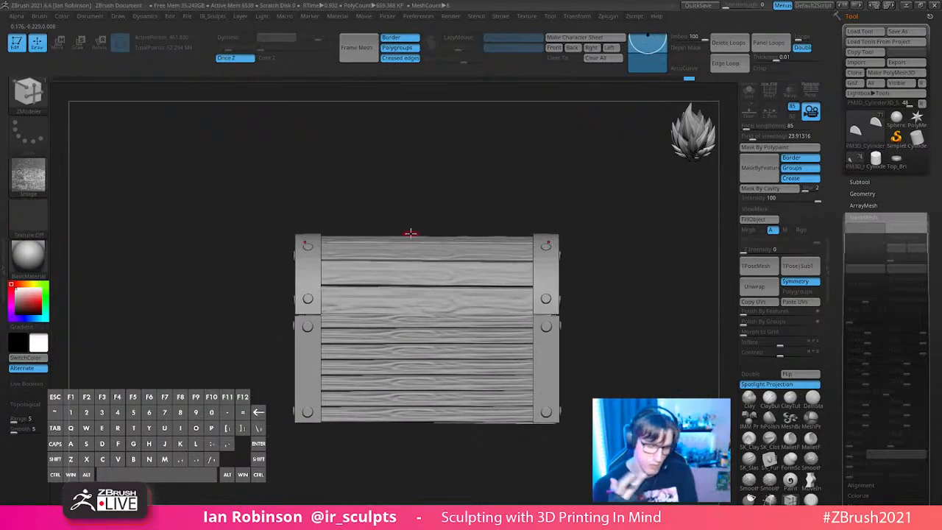
# Step: Isolate one wedge polygroup of the fan panel in the chest's arched end and bring the hidden wedges back
pyautogui.moveTo(410, 233)
pyautogui.mouseDown()
pyautogui.moveTo(582, 204)
pyautogui.moveTo(564, 181)
pyautogui.moveTo(558, 204)
pyautogui.moveTo(563, 196)
pyautogui.moveTo(549, 201)
pyautogui.moveTo(545, 185)
pyautogui.moveTo(579, 218)
pyautogui.moveTo(498, 223)
pyautogui.moveTo(575, 201)
pyautogui.moveTo(563, 211)
pyautogui.mouseUp()
pyautogui.hotkey('shift', 'f')
pyautogui.hotkey('shift', 'f')
pyautogui.press('s')
pyautogui.keyDown('ctrl'); pyautogui.keyDown('shift'); pyautogui.click(372, 288); pyautogui.keyUp('shift'); pyautogui.keyUp('ctrl')
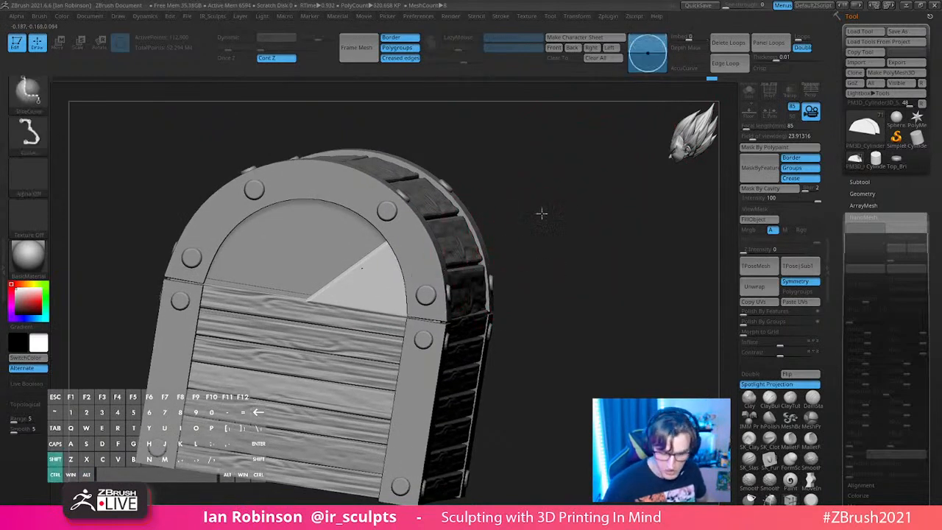
pyautogui.keyDown('ctrl'); pyautogui.keyDown('shift'); pyautogui.click(542, 213); pyautogui.keyUp('shift'); pyautogui.keyUp('ctrl')
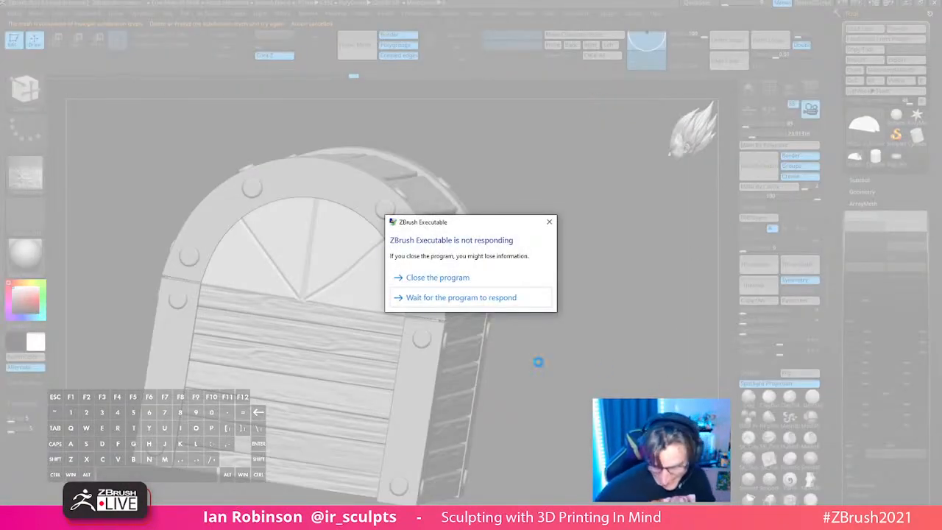
# Step: Close the unresponsive program and dismiss the abnormal termination note after it restarts
pyautogui.click(472, 277)
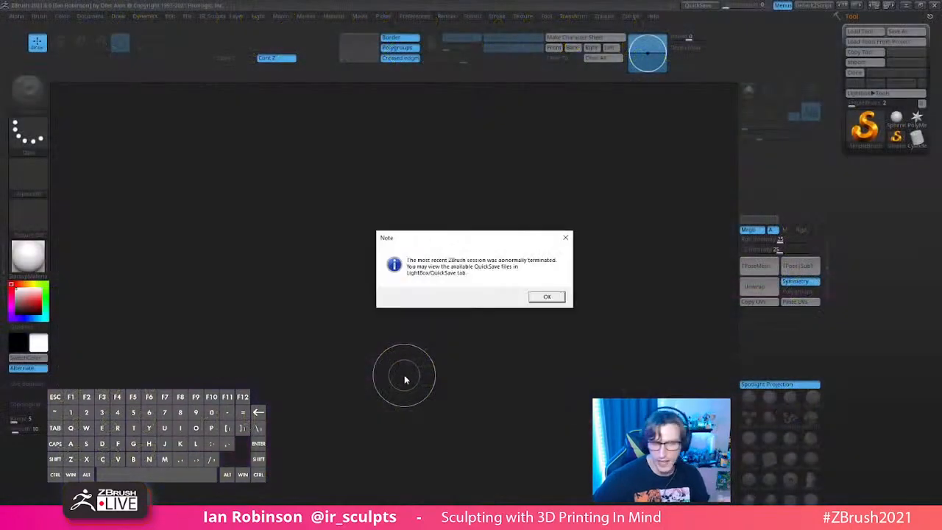
pyautogui.click(561, 301)
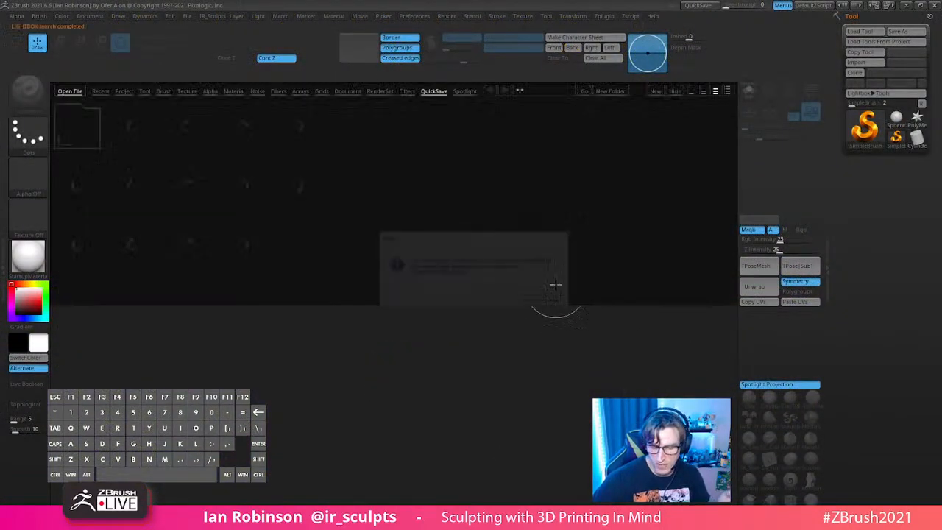
# Step: Close LightBox, load the Bokoblin_Talus_Statue_016 tool from the Bokoblin_Talus_Statue folder on the work drive, and place it on the canvas
pyautogui.press(',')
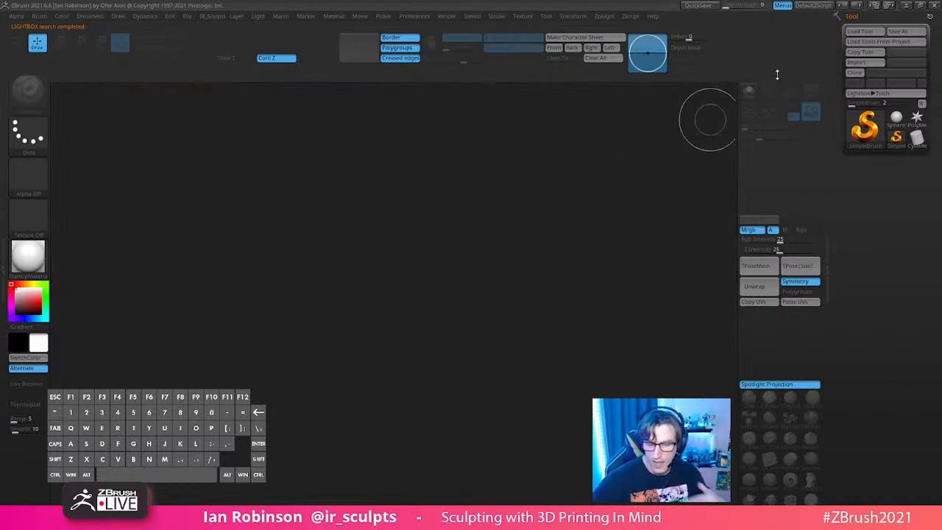
pyautogui.click(861, 32)
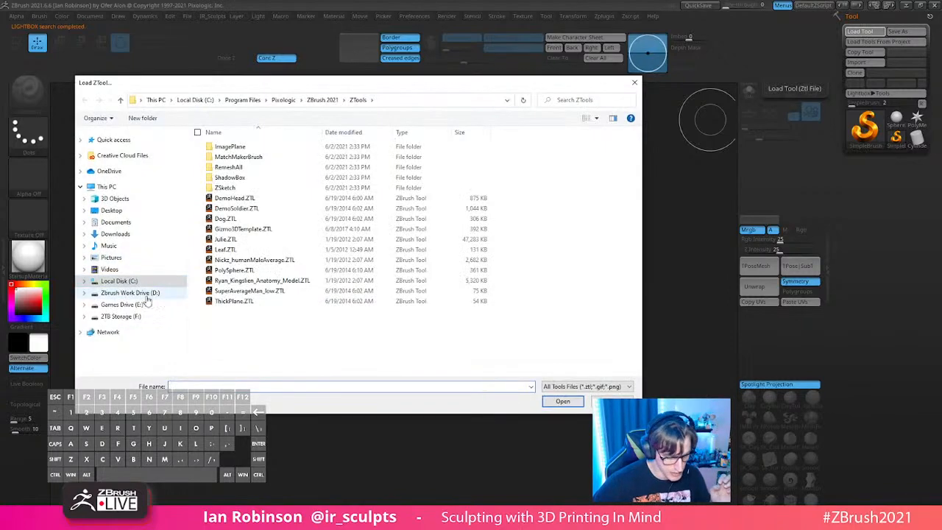
pyautogui.click(146, 293)
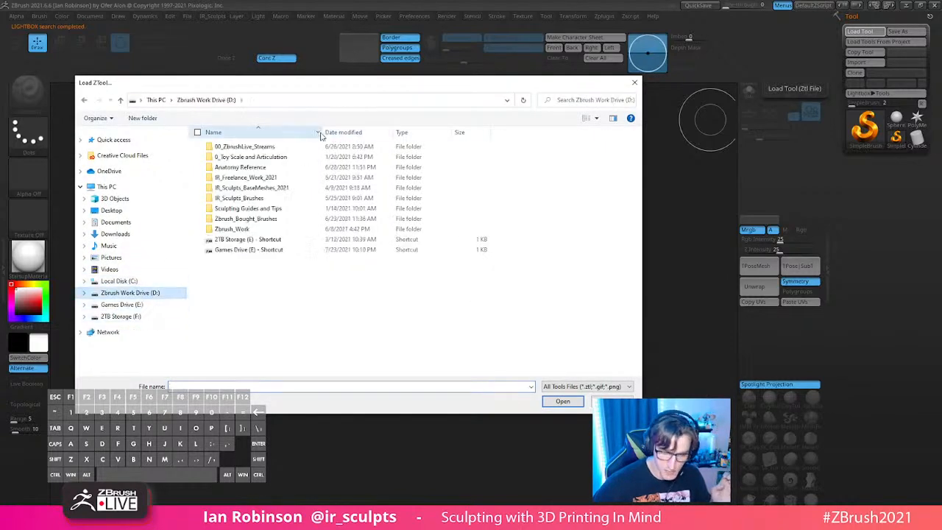
pyautogui.doubleClick(243, 146)
pyautogui.doubleClick(250, 147)
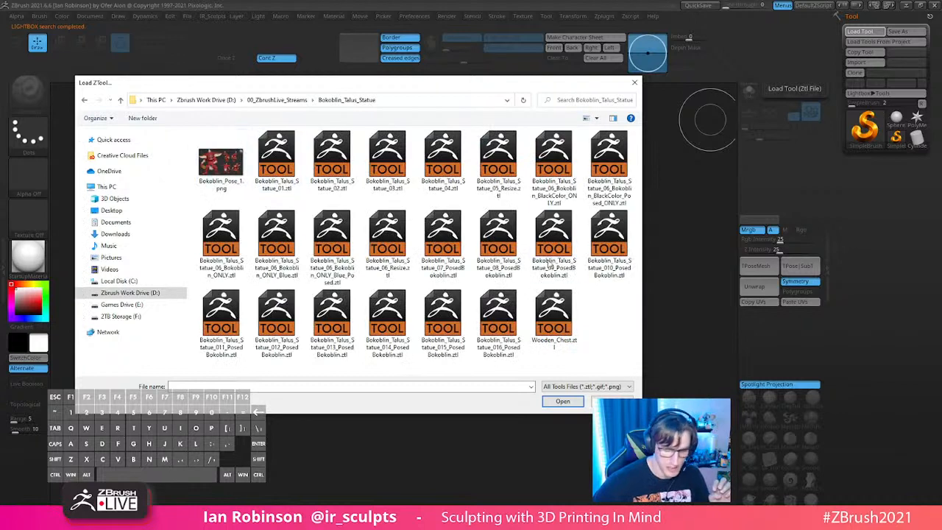
pyautogui.doubleClick(491, 318)
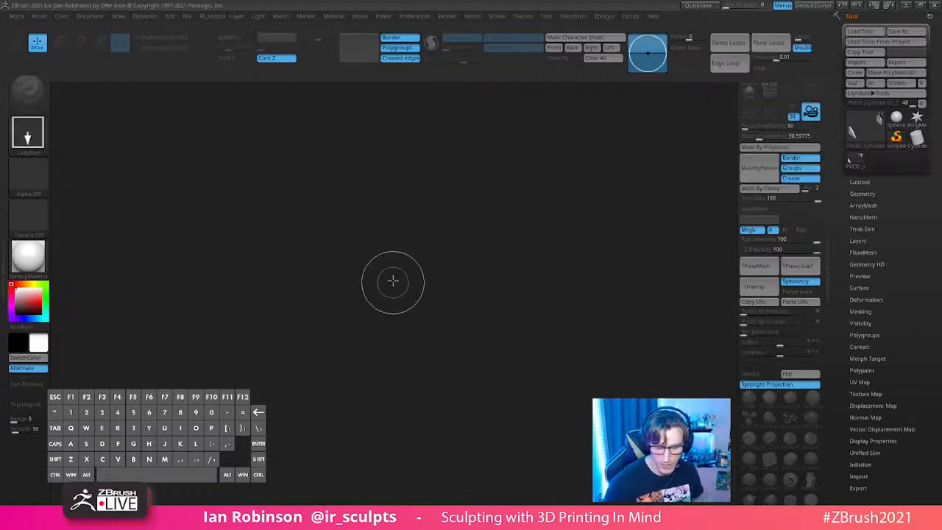
pyautogui.keyDown('alt'); pyautogui.moveTo(507, 424); pyautogui.dragTo(583, 328); pyautogui.keyUp('alt')
pyautogui.press('s')
pyautogui.moveTo(603, 273); pyautogui.dragTo(598, 273)
# Step: Switch to the Sphere3D primitive, convert it to a PolyMesh3D and display its polyframe
pyautogui.click(897, 119)
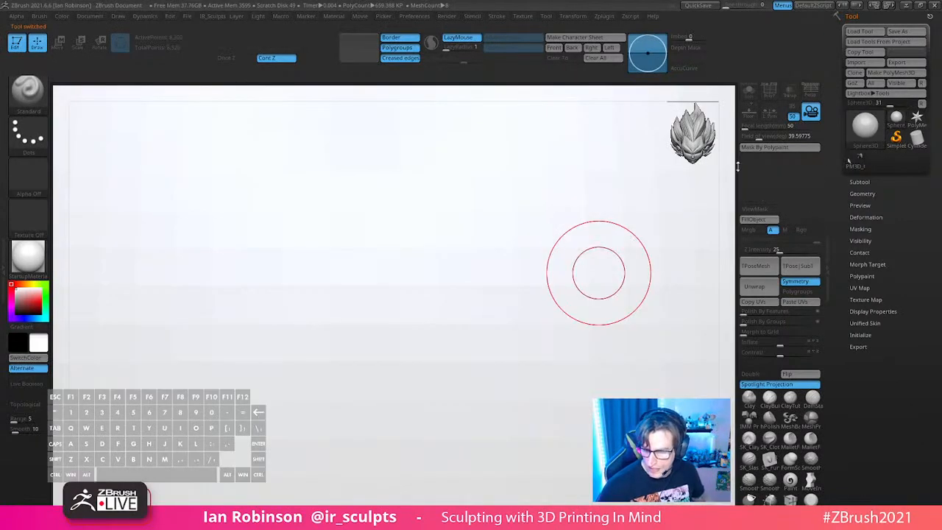
pyautogui.keyDown('alt'); pyautogui.moveTo(534, 278); pyautogui.dragTo(443, 256, button='right'); pyautogui.keyUp('alt')
pyautogui.hotkey('shift', 'f')
pyautogui.click(891, 73)
pyautogui.keyDown('alt'); pyautogui.moveTo(666, 165); pyautogui.dragTo(581, 202); pyautogui.keyUp('alt')
pyautogui.moveTo(582, 210); pyautogui.dragTo(586, 251)
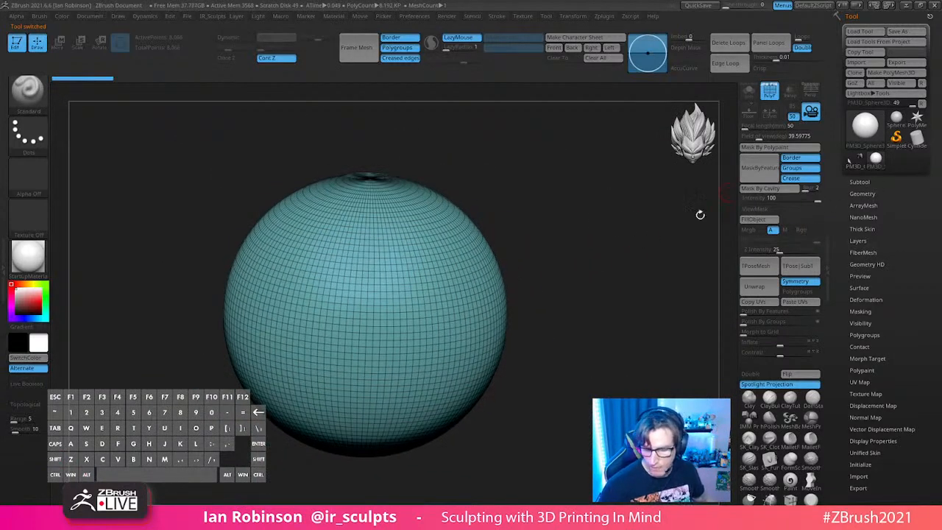
# Step: DynaMesh the sphere at resolution 128 and divide it once
pyautogui.press('1')
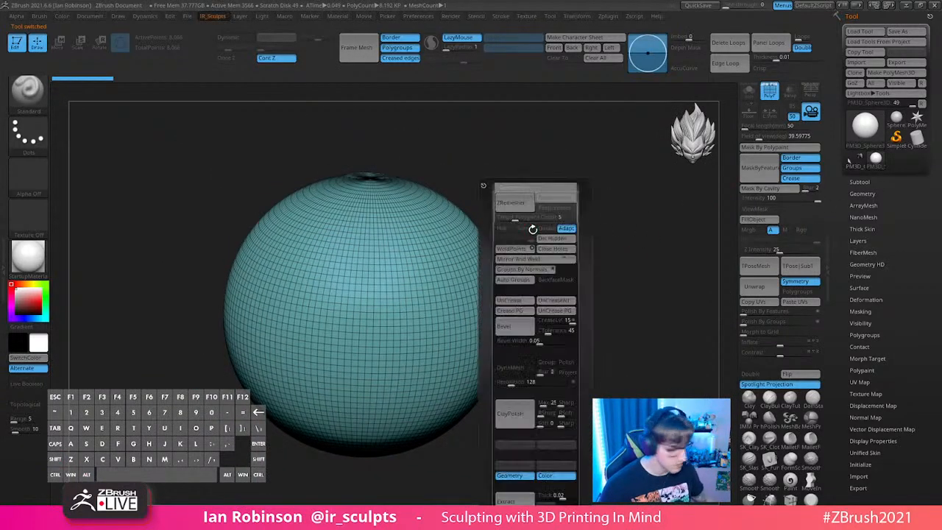
pyautogui.click(517, 411)
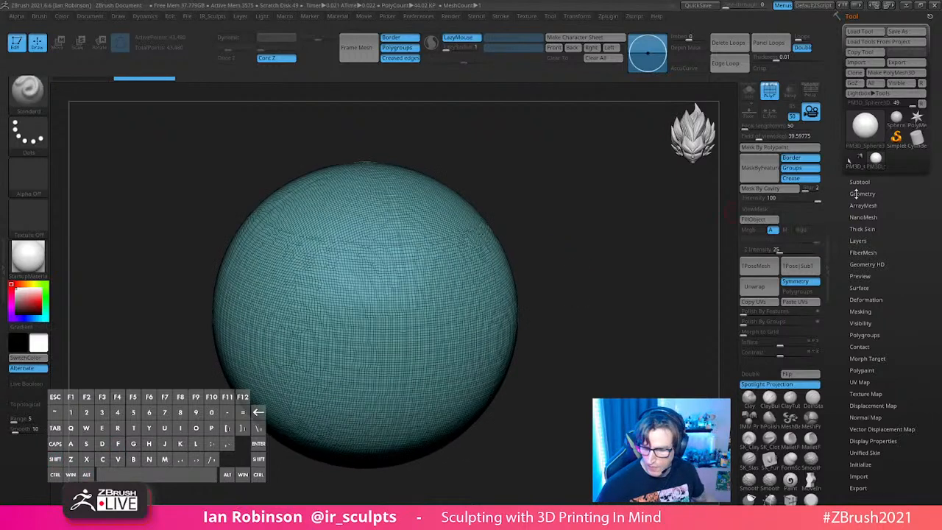
pyautogui.click(860, 193)
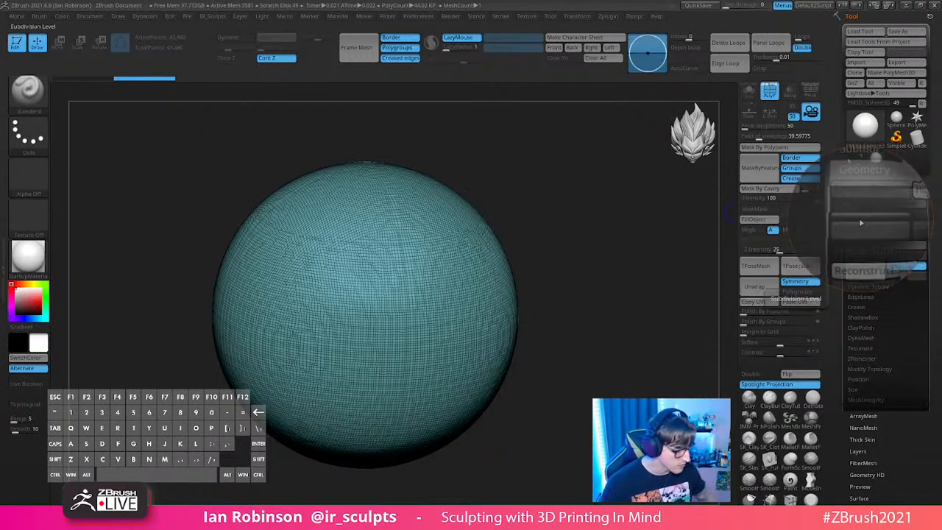
pyautogui.hotkey('ctrl', 'd')
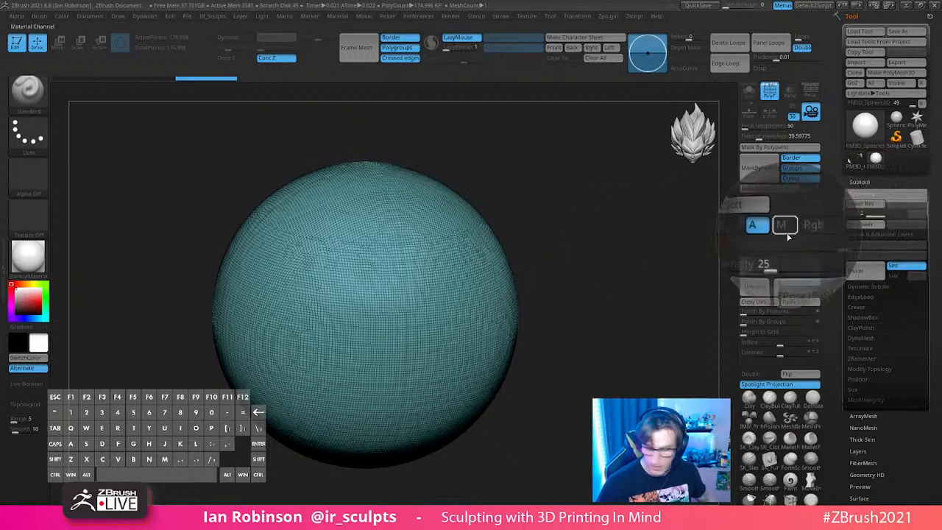
# Step: Reveal the sphere's DynaMesh settings and step it down to subdivision level 1
pyautogui.click(862, 339)
pyautogui.keyDown('alt'); pyautogui.click(587, 264); pyautogui.keyUp('alt')
pyautogui.keyDown('alt'); pyautogui.moveTo(583, 297); pyautogui.dragTo(620, 316); pyautogui.keyUp('alt')
pyautogui.keyDown('alt'); pyautogui.click(606, 290); pyautogui.keyUp('alt')
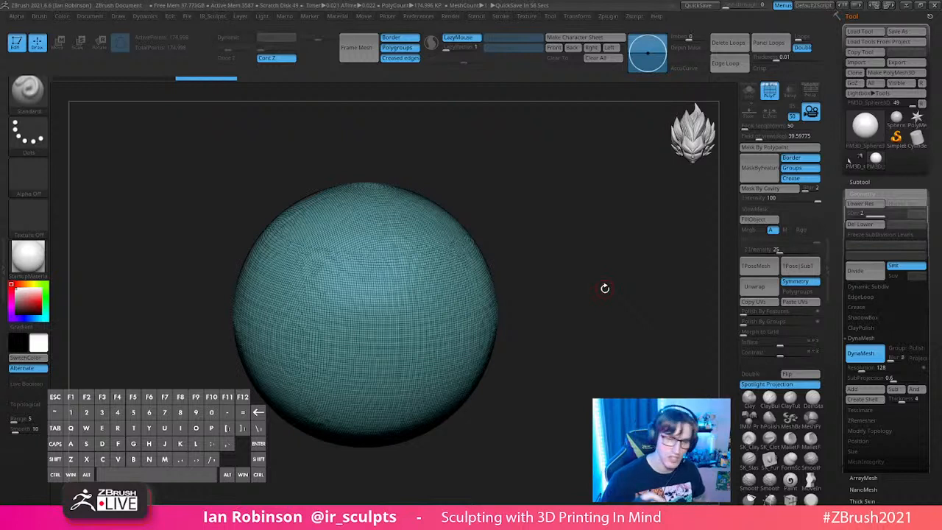
pyautogui.hotkey('shift', 'd')
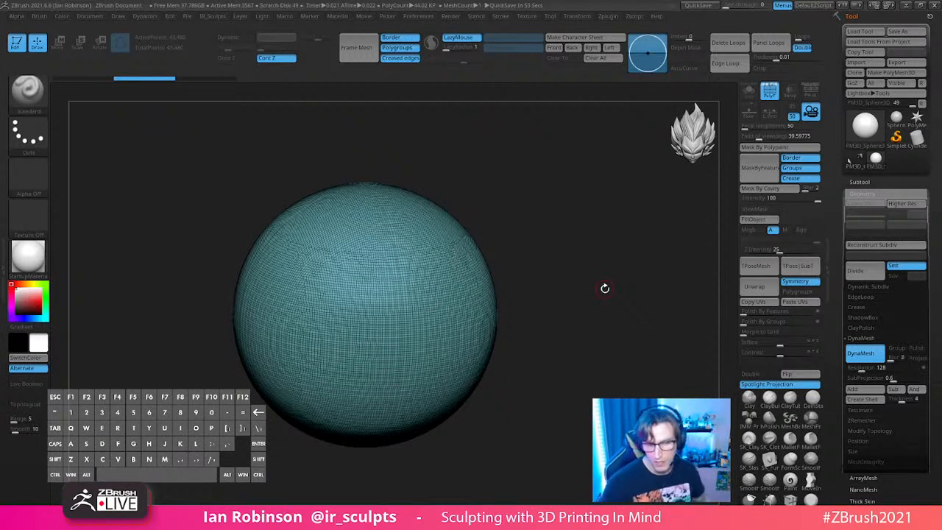
pyautogui.keyDown('ctrl'); pyautogui.moveTo(579, 297); pyautogui.dragTo(604, 273, button='right'); pyautogui.keyUp('ctrl')
pyautogui.keyDown('alt'); pyautogui.moveTo(604, 273); pyautogui.dragTo(599, 261); pyautogui.keyUp('alt')
pyautogui.hotkey('shift', 'f')
pyautogui.hotkey('shift', 'f')
# Step: Pull the sphere into a lump with several tapered protrusions and a pushed-in hollow using the Move brush
pyautogui.press('b')
pyautogui.press('m')
pyautogui.press('v')
pyautogui.press('s')
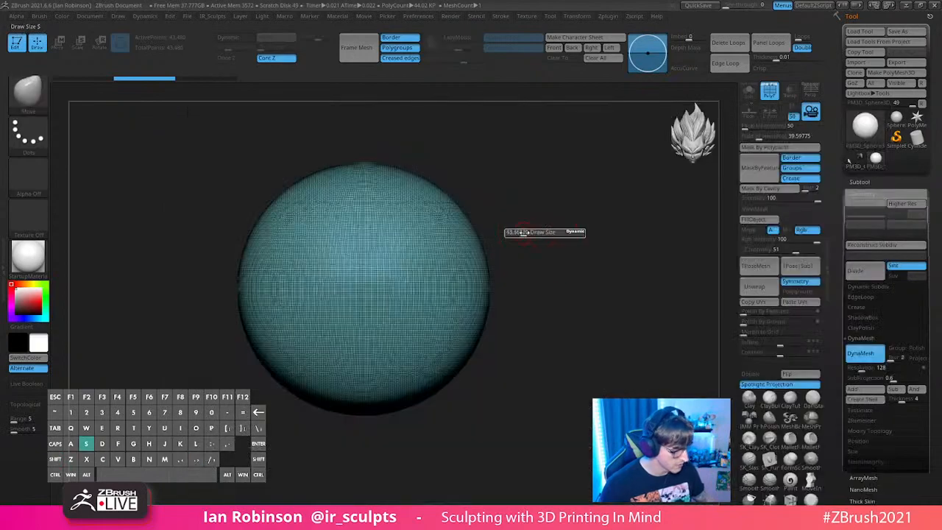
pyautogui.moveTo(471, 252); pyautogui.dragTo(617, 224)
pyautogui.moveTo(615, 317); pyautogui.dragTo(587, 257)
pyautogui.moveTo(509, 250); pyautogui.dragTo(593, 285)
pyautogui.moveTo(558, 348)
pyautogui.mouseDown()
pyautogui.moveTo(535, 395)
pyautogui.moveTo(521, 398)
pyautogui.mouseUp()
pyautogui.moveTo(421, 300); pyautogui.dragTo(471, 359)
pyautogui.moveTo(520, 417); pyautogui.dragTo(471, 390)
pyautogui.moveTo(368, 271); pyautogui.dragTo(296, 332)
pyautogui.moveTo(571, 301)
pyautogui.mouseDown()
pyautogui.moveTo(582, 346)
pyautogui.moveTo(620, 340)
pyautogui.moveTo(616, 372)
pyautogui.moveTo(538, 435)
pyautogui.moveTo(516, 420)
pyautogui.mouseUp()
pyautogui.moveTo(377, 220); pyautogui.dragTo(419, 205)
pyautogui.moveTo(589, 272)
pyautogui.mouseDown()
pyautogui.moveTo(641, 299)
pyautogui.moveTo(602, 324)
pyautogui.moveTo(600, 220)
pyautogui.moveTo(597, 362)
pyautogui.mouseUp()
pyautogui.moveTo(624, 297)
pyautogui.mouseDown()
pyautogui.moveTo(597, 363)
pyautogui.moveTo(603, 313)
pyautogui.moveTo(626, 317)
pyautogui.moveTo(622, 353)
pyautogui.moveTo(684, 341)
pyautogui.mouseUp()
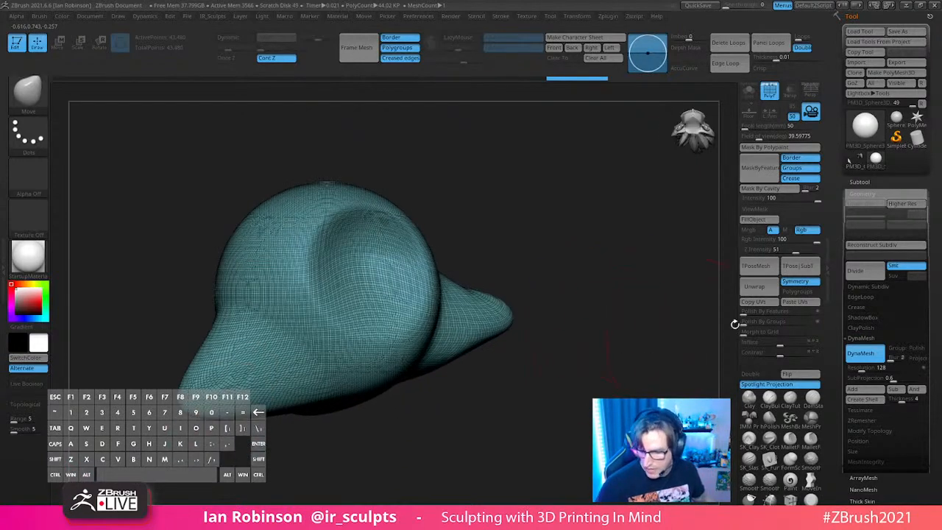
# Step: Retopologize the lump with ZRemesher at a target polygon count of 5
pyautogui.click(873, 422)
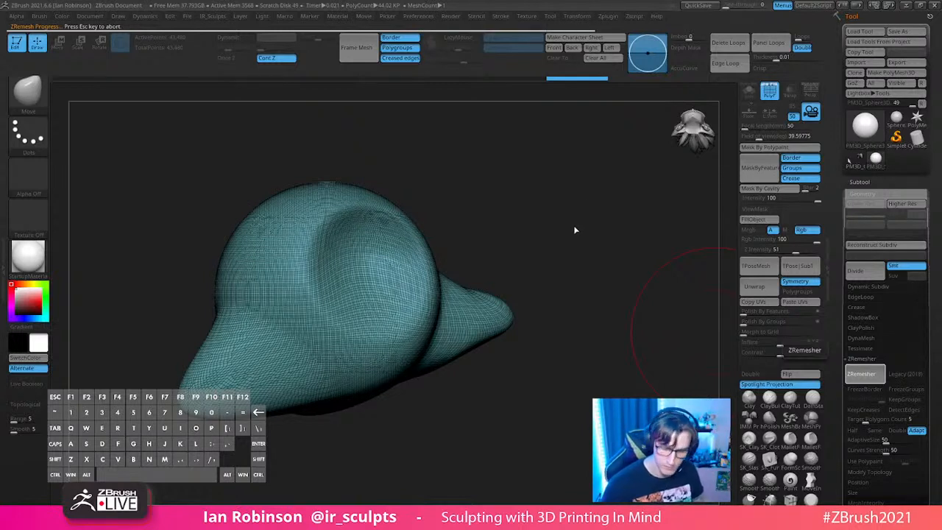
pyautogui.press('s')
pyautogui.moveTo(554, 234)
pyautogui.mouseDown()
pyautogui.moveTo(562, 232)
pyautogui.moveTo(549, 240)
pyautogui.mouseUp()
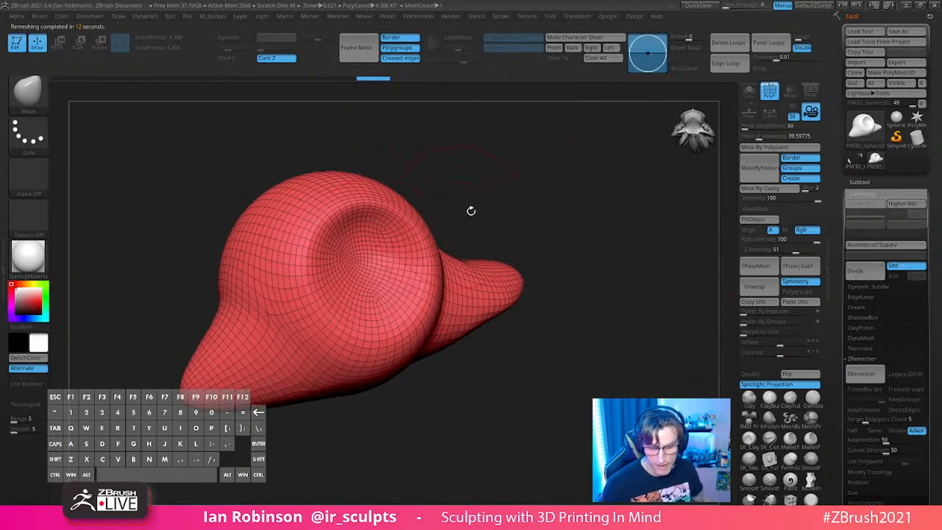
pyautogui.moveTo(453, 217); pyautogui.dragTo(408, 228)
# Step: Divide the remeshed lump three times up to subdivision level 4
pyautogui.click(863, 273)
pyautogui.click(863, 273)
pyautogui.click(862, 275)
pyautogui.hotkey('shift', 'f')
pyautogui.hotkey('shift', 'f')
pyautogui.press('s')
pyautogui.moveTo(509, 205)
pyautogui.keyDown('alt'); pyautogui.mouseDown()
pyautogui.moveTo(514, 216)
pyautogui.moveTo(504, 220)
pyautogui.moveTo(503, 209)
pyautogui.moveTo(551, 181)
pyautogui.moveTo(551, 222)
pyautogui.mouseUp(); pyautogui.keyUp('alt')
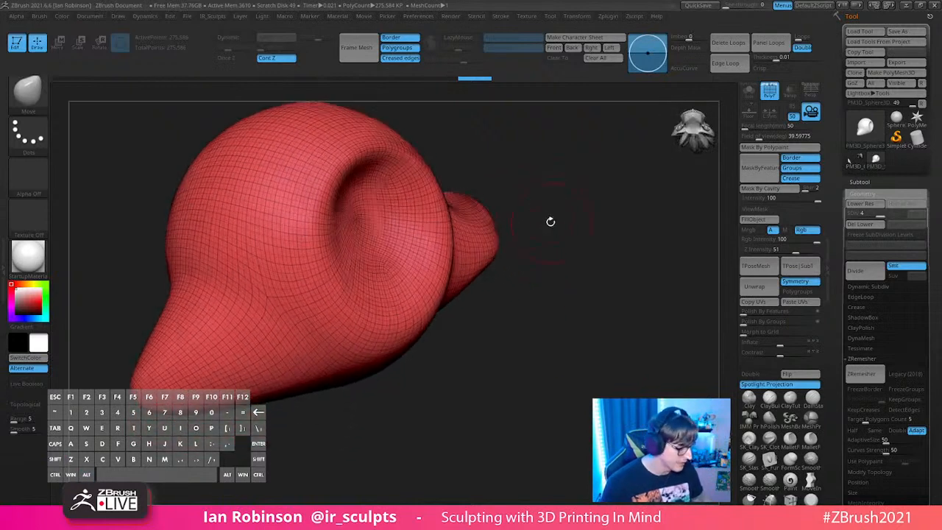
# Step: Hide the polyframe and carve several sharp crease strokes across the lump's surface at subdivision level 4
pyautogui.press('b')
pyautogui.press('s')
pyautogui.hotkey('shift', 'f')
pyautogui.moveTo(540, 248)
pyautogui.mouseDown()
pyautogui.moveTo(301, 184)
pyautogui.moveTo(256, 346)
pyautogui.mouseUp()
pyautogui.moveTo(292, 184)
pyautogui.mouseDown()
pyautogui.moveTo(278, 266)
pyautogui.moveTo(349, 321)
pyautogui.mouseUp()
pyautogui.press('s')
pyautogui.moveTo(519, 196)
pyautogui.keyDown('alt'); pyautogui.mouseDown()
pyautogui.moveTo(564, 245)
pyautogui.moveTo(553, 239)
pyautogui.mouseUp(); pyautogui.keyUp('alt')
pyautogui.moveTo(629, 221)
pyautogui.keyDown('alt'); pyautogui.mouseDown()
pyautogui.moveTo(517, 172)
pyautogui.moveTo(626, 179)
pyautogui.mouseUp(); pyautogui.keyUp('alt')
pyautogui.moveTo(238, 157); pyautogui.dragTo(211, 280)
pyautogui.moveTo(430, 240)
pyautogui.keyDown('alt'); pyautogui.mouseDown()
pyautogui.moveTo(540, 288)
pyautogui.moveTo(518, 266)
pyautogui.mouseUp(); pyautogui.keyUp('alt')
pyautogui.moveTo(380, 217); pyautogui.dragTo(276, 295)
pyautogui.keyDown('alt'); pyautogui.moveTo(568, 200); pyautogui.dragTo(556, 250); pyautogui.keyUp('alt')
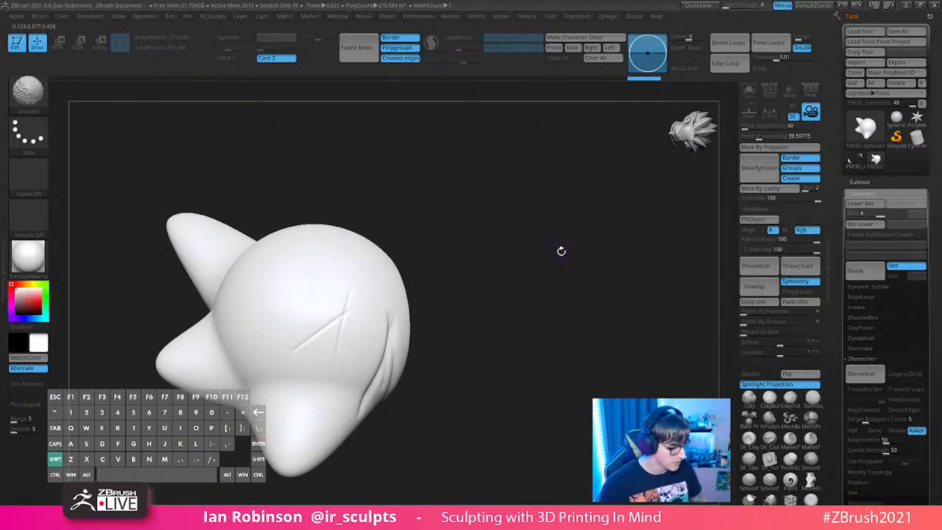
# Step: Drop the lump to subdivision level 1 and pull its creased side outward with the Move brush
pyautogui.hotkey('shift', 'd')
pyautogui.hotkey('shift', 'd')
pyautogui.hotkey('shift', 'd')
pyautogui.press('s')
pyautogui.moveTo(489, 253); pyautogui.dragTo(524, 248)
pyautogui.press('b')
pyautogui.press('m')
pyautogui.press('v')
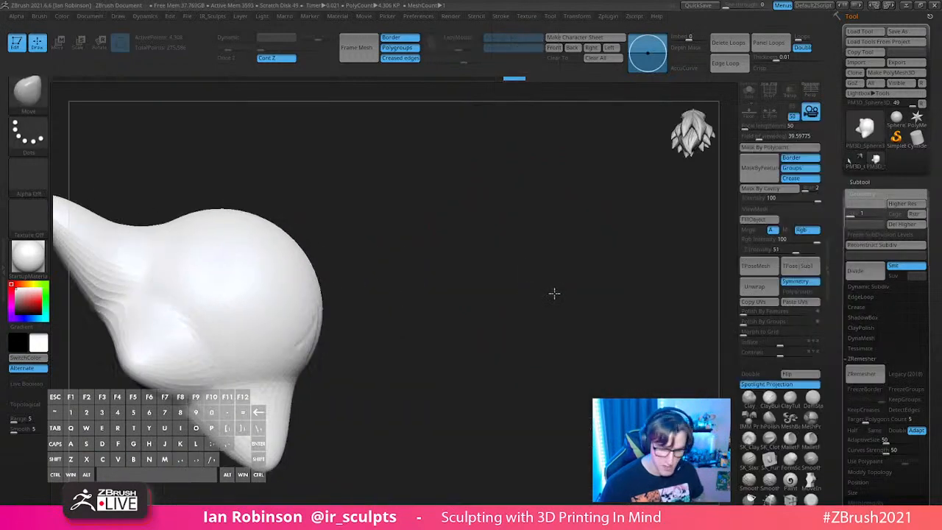
pyautogui.moveTo(315, 318)
pyautogui.mouseDown()
pyautogui.moveTo(359, 329)
pyautogui.moveTo(456, 272)
pyautogui.mouseUp()
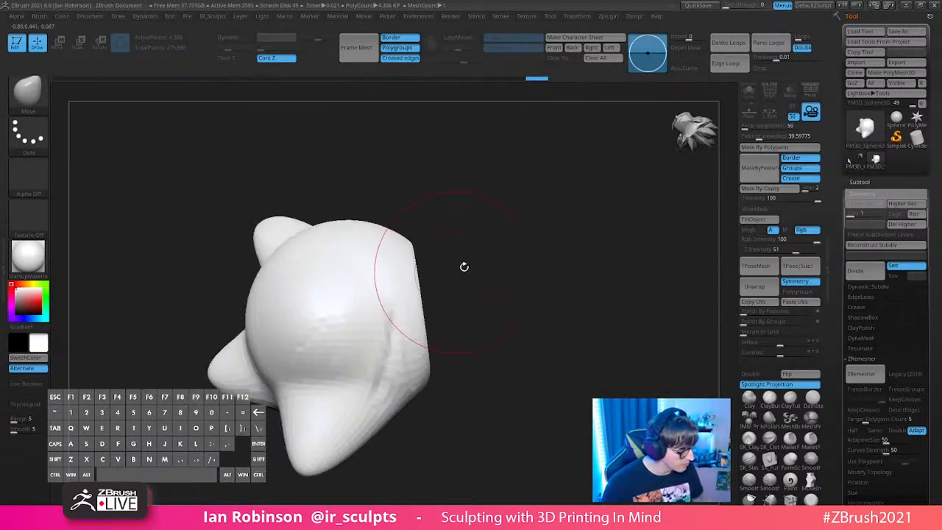
# Step: Raise the reshaped lump back to subdivision level 4 and check the carved creases
pyautogui.press('d')
pyautogui.moveTo(538, 263)
pyautogui.mouseDown()
pyautogui.moveTo(555, 293)
pyautogui.moveTo(542, 301)
pyautogui.moveTo(415, 316)
pyautogui.mouseUp()
pyautogui.press('d')
pyautogui.press('s')
pyautogui.moveTo(331, 324); pyautogui.dragTo(314, 326)
pyautogui.moveTo(498, 271); pyautogui.dragTo(562, 239)
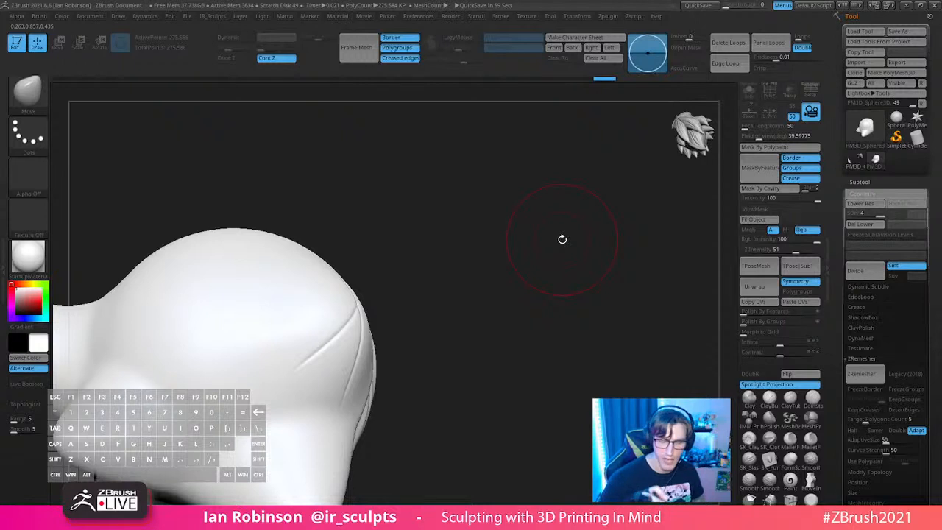
# Step: Return the lump to subdivision level 1 and show its polyframe to inspect the low-resolution mesh
pyautogui.moveTo(533, 307)
pyautogui.keyDown('alt'); pyautogui.mouseDown()
pyautogui.moveTo(586, 292)
pyautogui.moveTo(548, 292)
pyautogui.moveTo(543, 238)
pyautogui.mouseUp(); pyautogui.keyUp('alt')
pyautogui.hotkey('shift', 'd')
pyautogui.hotkey('shift', 'f')
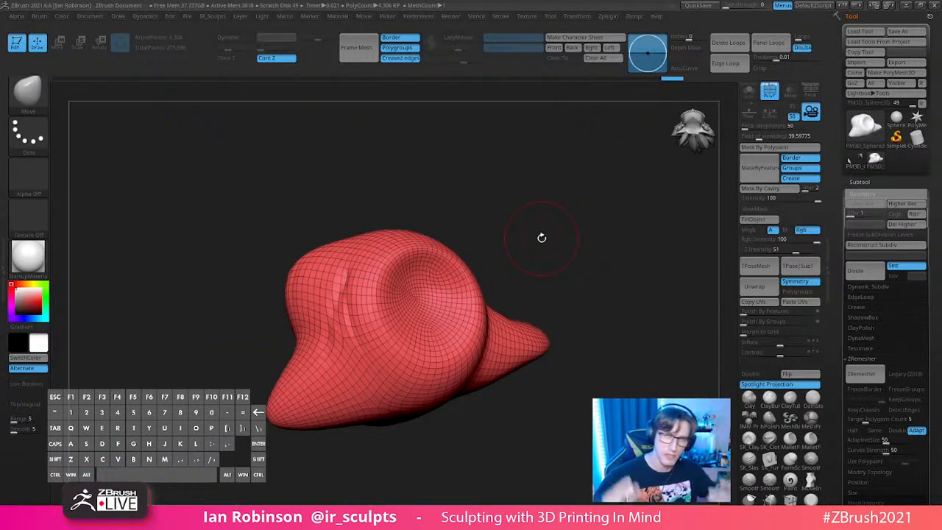
pyautogui.moveTo(570, 204); pyautogui.dragTo(574, 204)
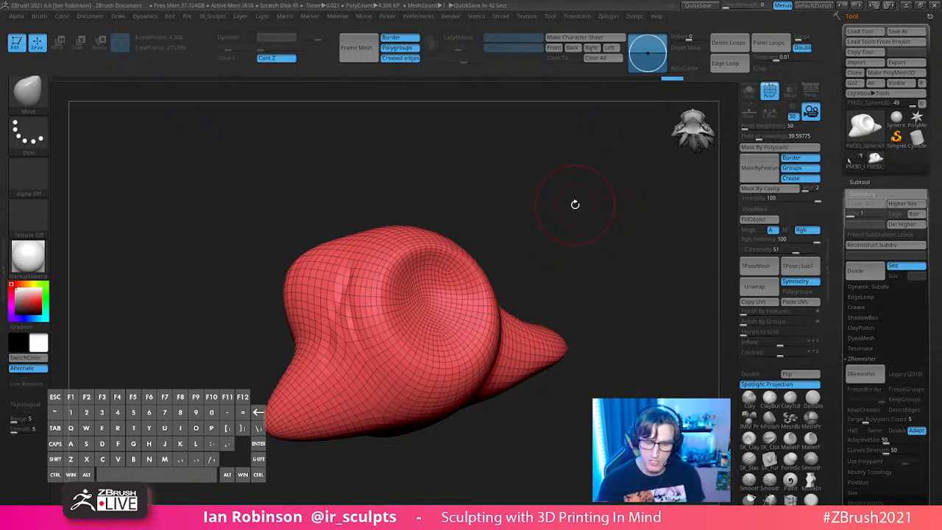
pyautogui.moveTo(575, 204)
pyautogui.mouseDown()
pyautogui.moveTo(692, 125)
pyautogui.moveTo(695, 142)
pyautogui.mouseUp()
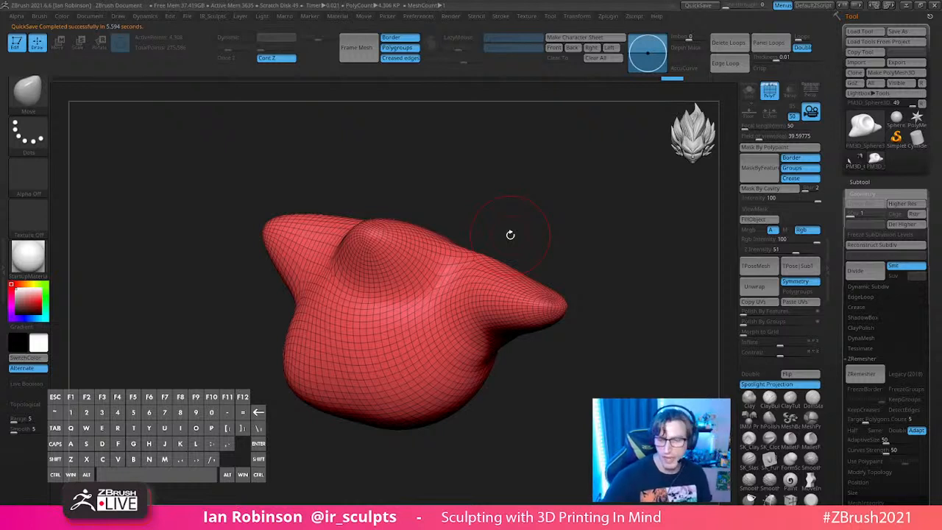
# Step: Switch the active tool back to the loaded statue file and bring the treasure chest into close view
pyautogui.click(855, 162)
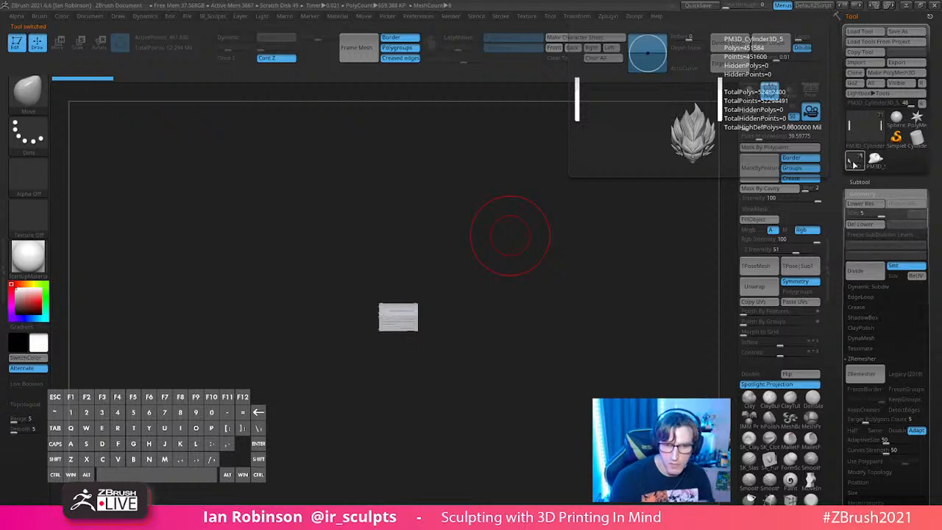
pyautogui.keyDown('alt'); pyautogui.moveTo(514, 319); pyautogui.dragTo(569, 448); pyautogui.keyUp('alt')
pyautogui.moveTo(587, 298)
pyautogui.keyDown('alt'); pyautogui.mouseDown()
pyautogui.moveTo(597, 351)
pyautogui.moveTo(587, 369)
pyautogui.mouseUp(); pyautogui.keyUp('alt')
pyautogui.press('s')
pyautogui.moveTo(602, 288)
pyautogui.mouseDown()
pyautogui.moveTo(578, 288)
pyautogui.moveTo(604, 265)
pyautogui.mouseUp()
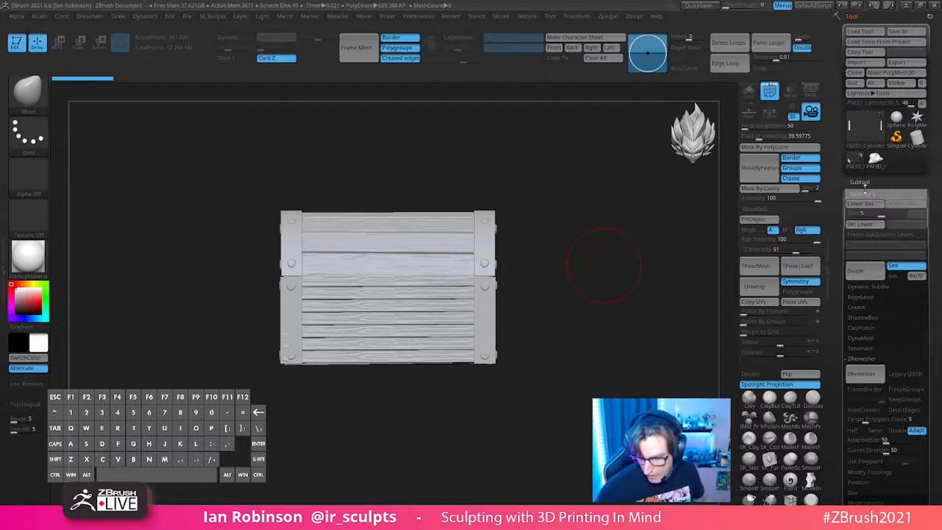
# Step: Show all the statue's subtool folders and examine the complete statue from several angles
pyautogui.click(862, 182)
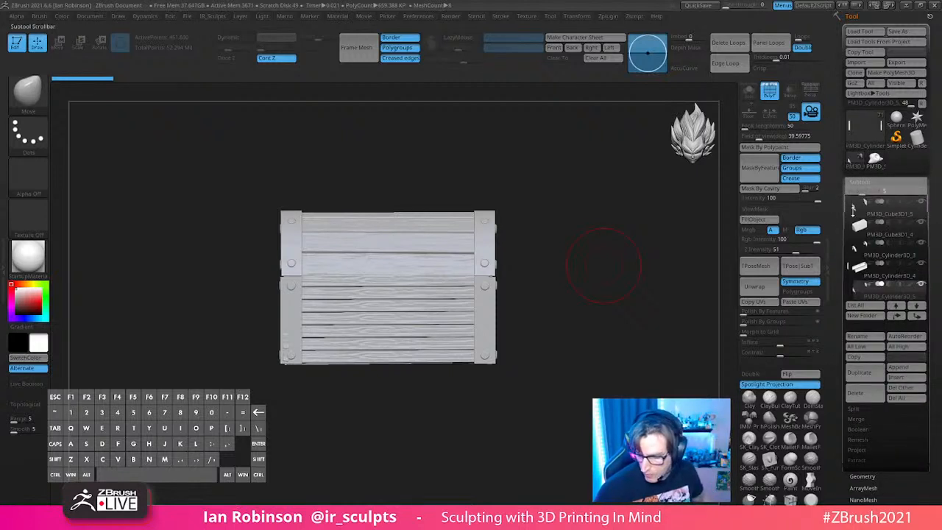
pyautogui.moveTo(850, 202); pyautogui.dragTo(849, 193)
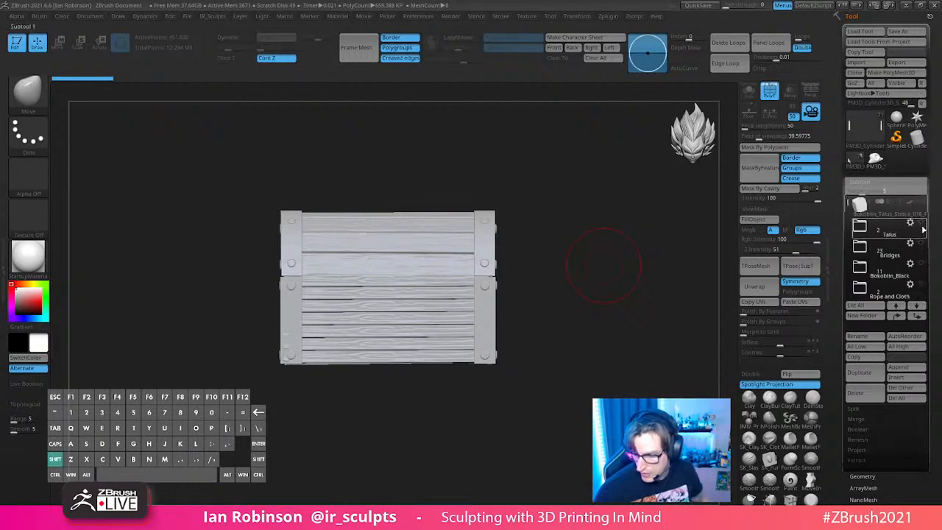
pyautogui.keyDown('shift'); pyautogui.click(922, 225); pyautogui.keyUp('shift')
pyautogui.press('f')
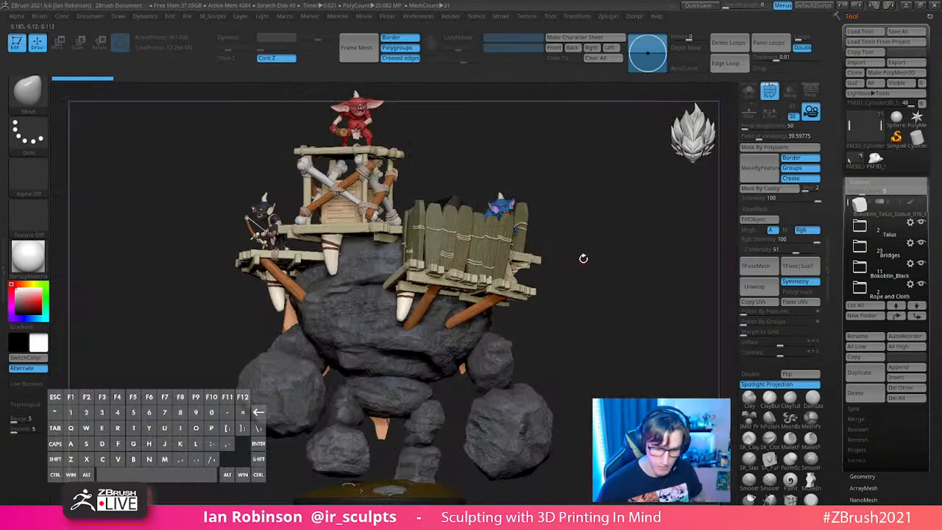
pyautogui.keyDown('alt'); pyautogui.moveTo(613, 292); pyautogui.dragTo(539, 294); pyautogui.keyUp('alt')
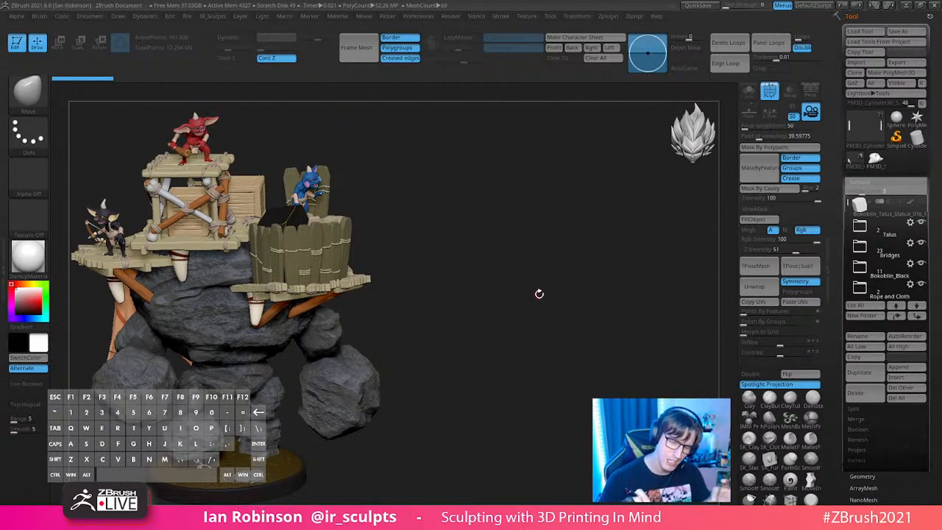
pyautogui.moveTo(506, 243); pyautogui.dragTo(273, 144)
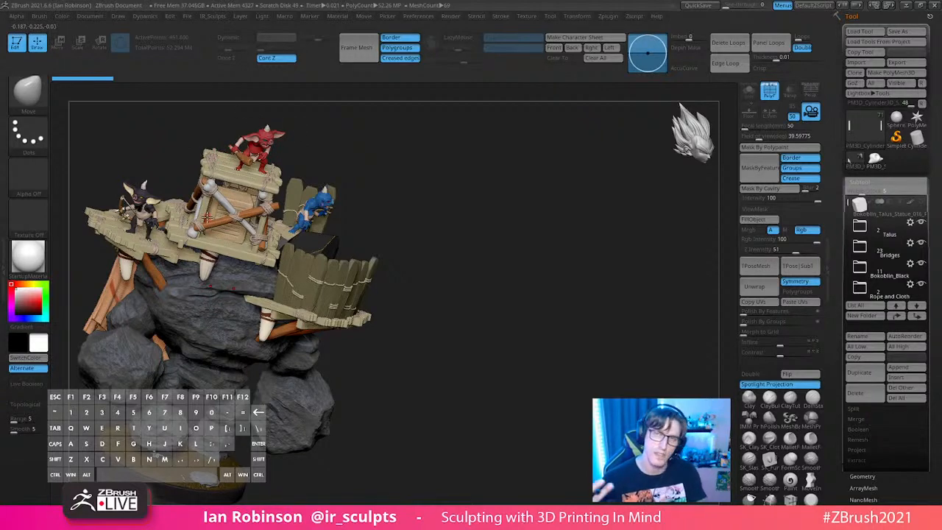
pyautogui.moveTo(466, 242)
pyautogui.mouseDown()
pyautogui.moveTo(402, 201)
pyautogui.moveTo(455, 195)
pyautogui.moveTo(471, 244)
pyautogui.moveTo(463, 240)
pyautogui.mouseUp()
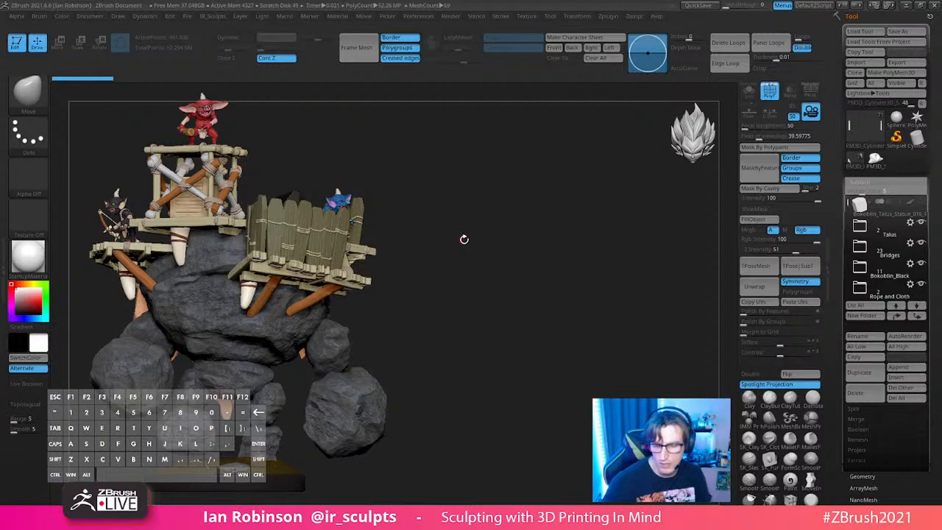
# Step: Hide the statue's subtool folders so only the chest is displayed, and go to the chest's subtools in the list
pyautogui.keyDown('shift'); pyautogui.click(920, 223); pyautogui.keyUp('shift')
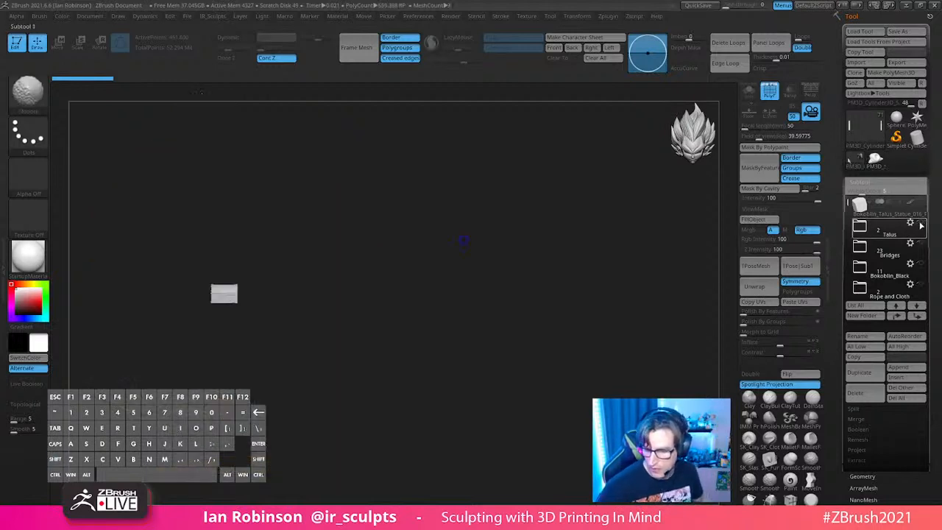
pyautogui.scroll(-10, 919, 240)
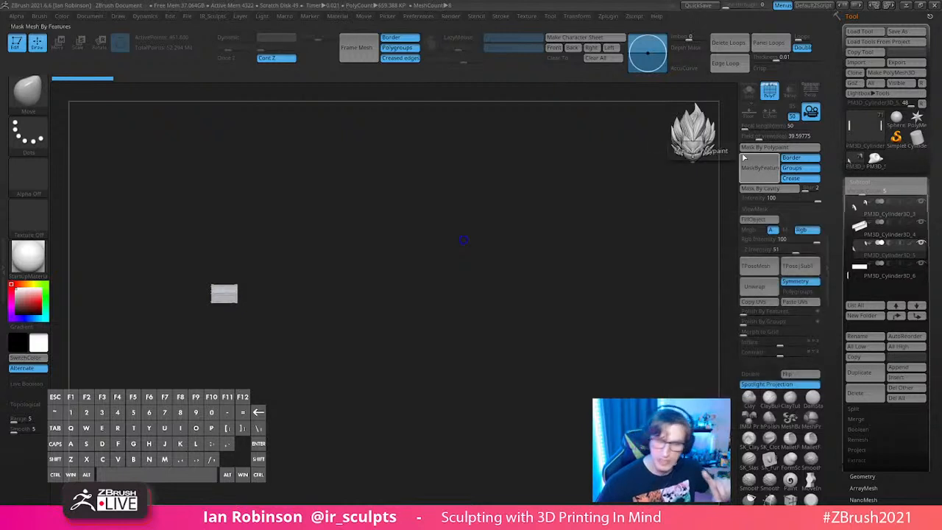
# Step: Bring the chest's arched end panel into front view and select the Standard brush
pyautogui.click(740, 167)
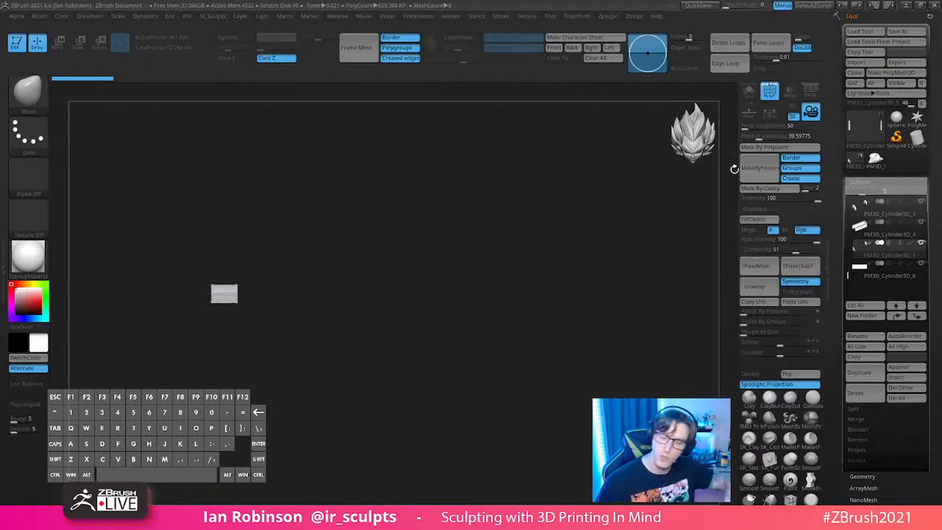
pyautogui.scroll(5, 848, 254)
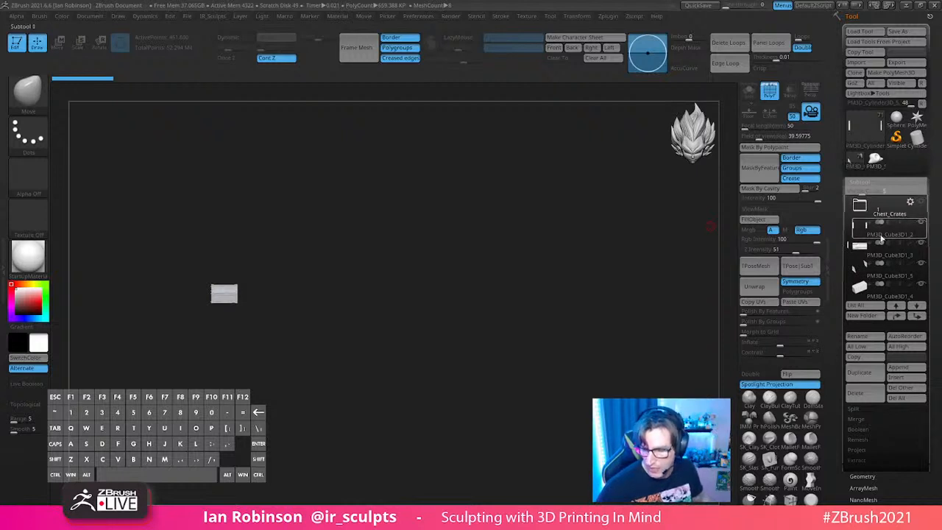
pyautogui.keyDown('alt'); pyautogui.moveTo(488, 271); pyautogui.dragTo(614, 391); pyautogui.keyUp('alt')
pyautogui.moveTo(549, 268)
pyautogui.mouseDown()
pyautogui.moveTo(554, 317)
pyautogui.moveTo(561, 274)
pyautogui.moveTo(566, 285)
pyautogui.moveTo(642, 274)
pyautogui.moveTo(605, 269)
pyautogui.moveTo(599, 225)
pyautogui.moveTo(626, 346)
pyautogui.moveTo(623, 340)
pyautogui.mouseUp()
pyautogui.press('s')
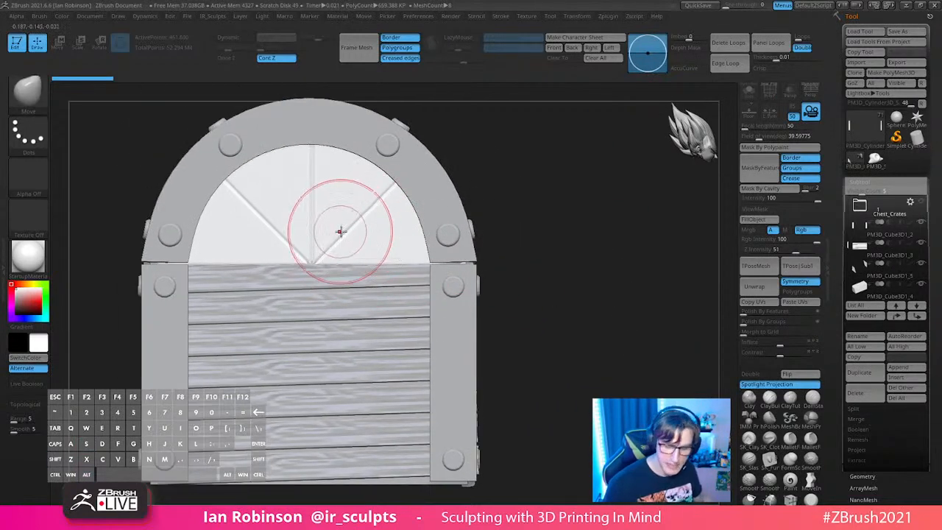
pyautogui.press('b')
pyautogui.press('s')
pyautogui.press('t')
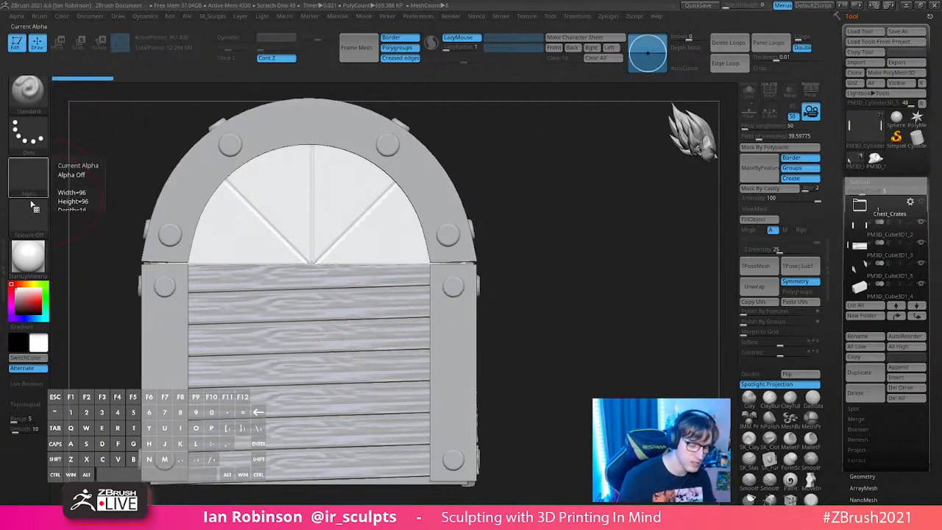
# Step: Browse the Lightbox textures and load wood2.jpg as the current texture
pyautogui.click(34, 224)
pyautogui.press(',')
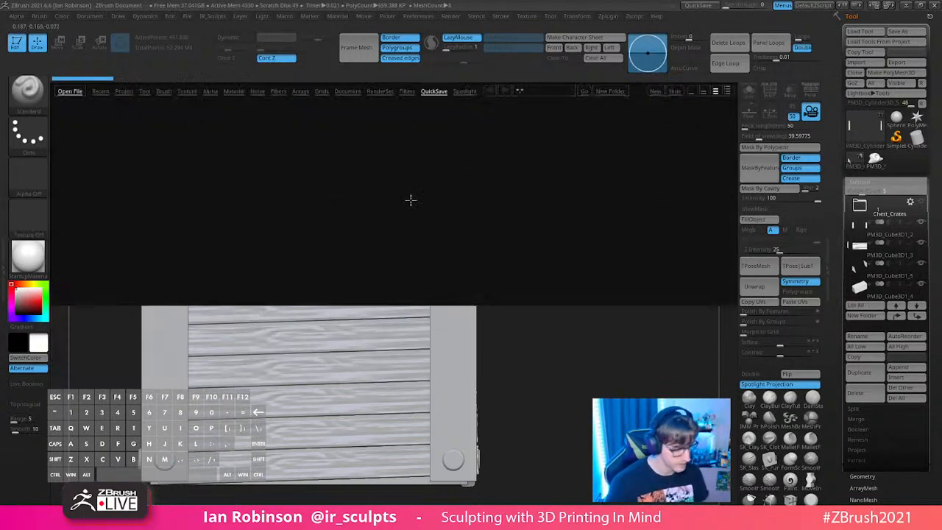
pyautogui.click(187, 92)
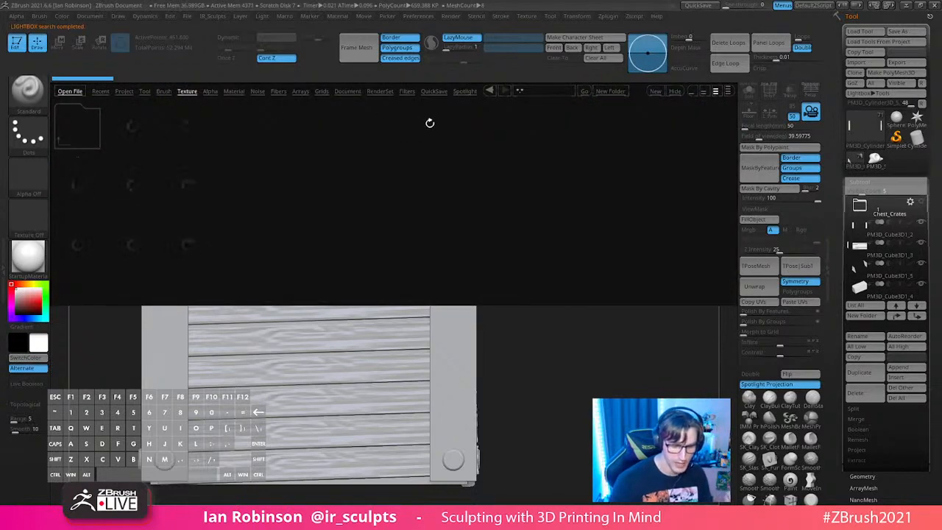
pyautogui.moveTo(608, 157); pyautogui.dragTo(334, 182)
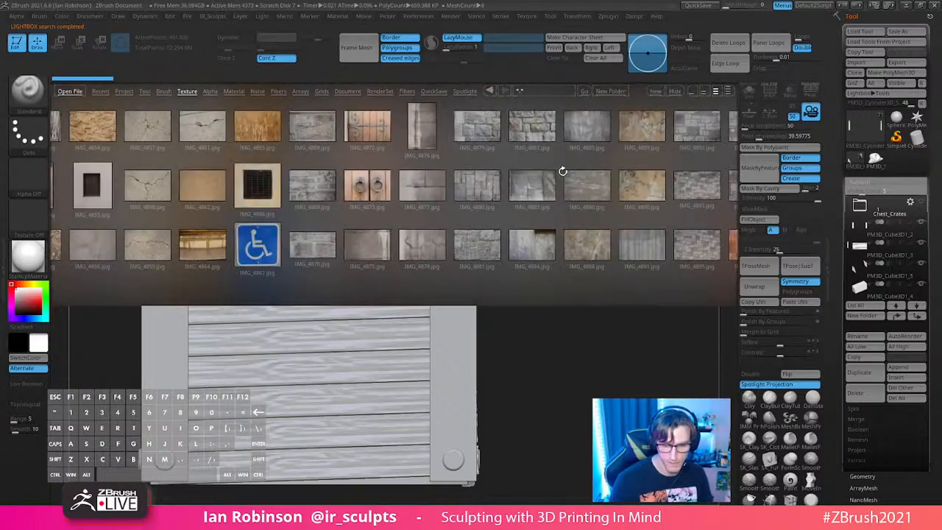
pyautogui.moveTo(563, 171); pyautogui.dragTo(366, 195)
pyautogui.moveTo(562, 169); pyautogui.dragTo(398, 185)
pyautogui.moveTo(558, 167); pyautogui.dragTo(419, 195)
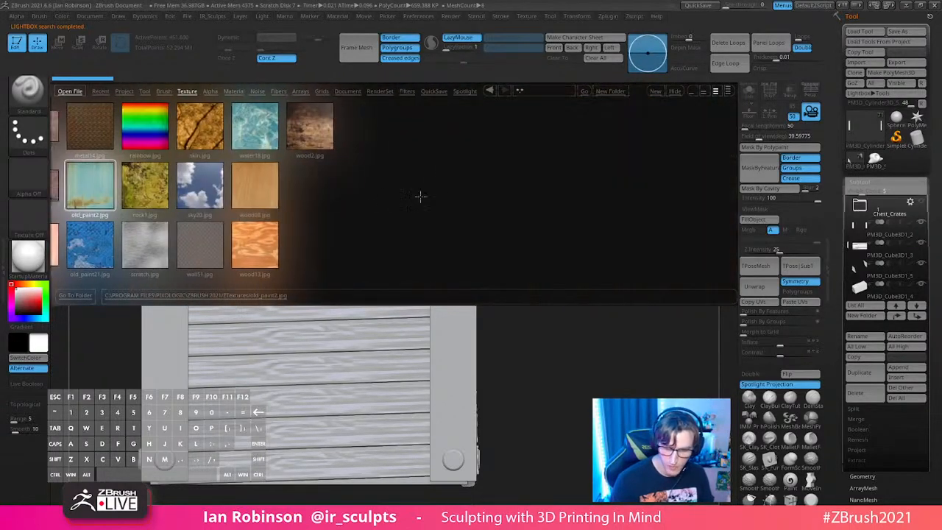
pyautogui.click(315, 124)
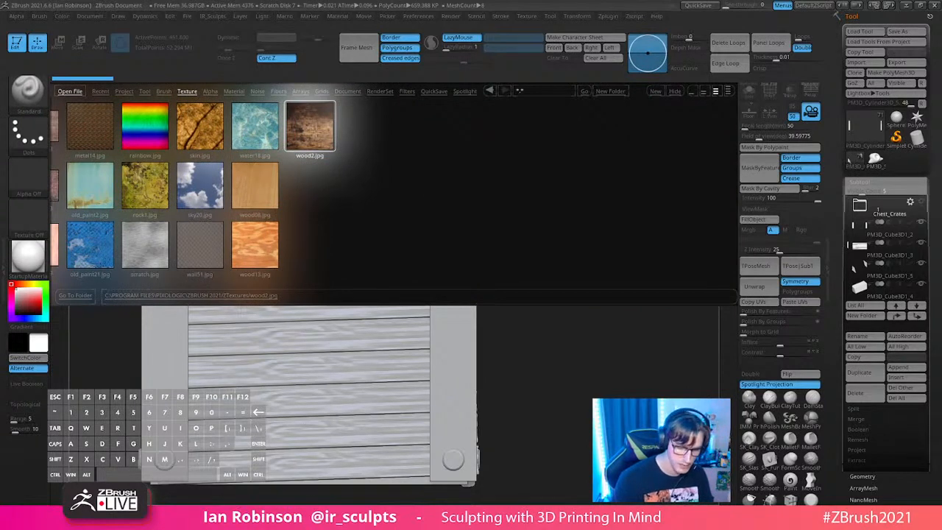
pyautogui.doubleClick(318, 131)
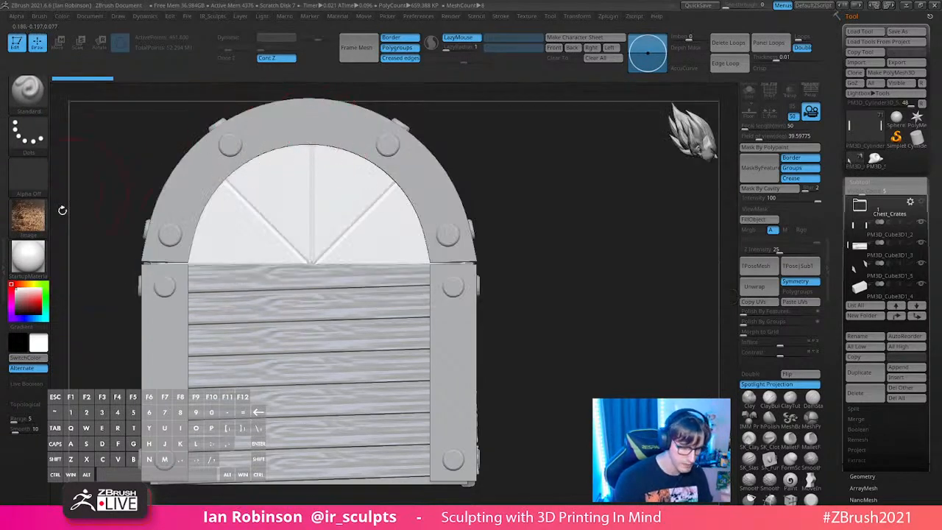
# Step: Make a brush alpha from the loaded wood texture and turn the texture itself off
pyautogui.click(33, 224)
pyautogui.click(36, 224)
pyautogui.click(37, 223)
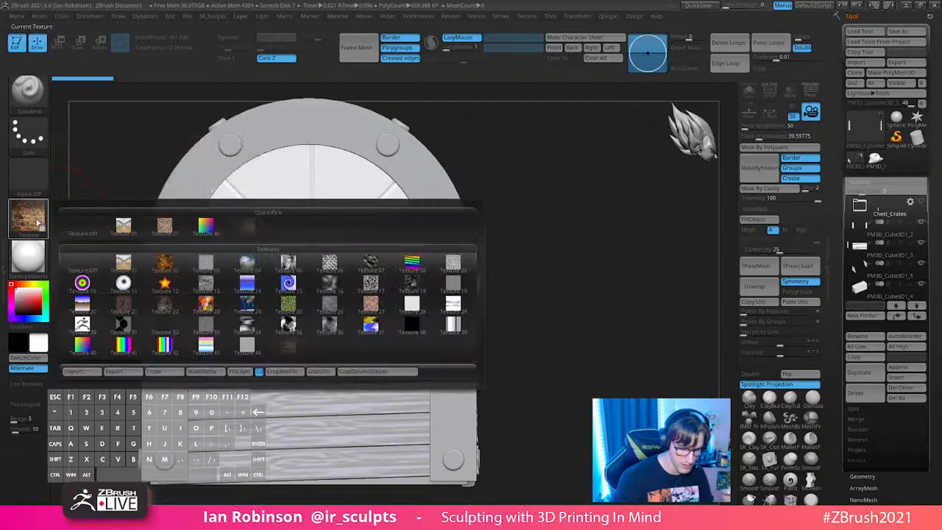
pyautogui.click(202, 371)
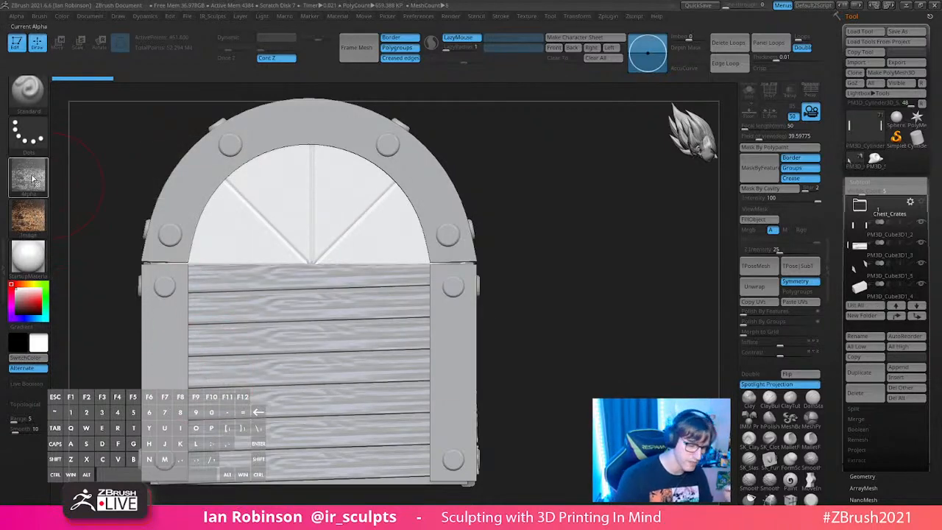
pyautogui.click(28, 217)
pyautogui.click(65, 216)
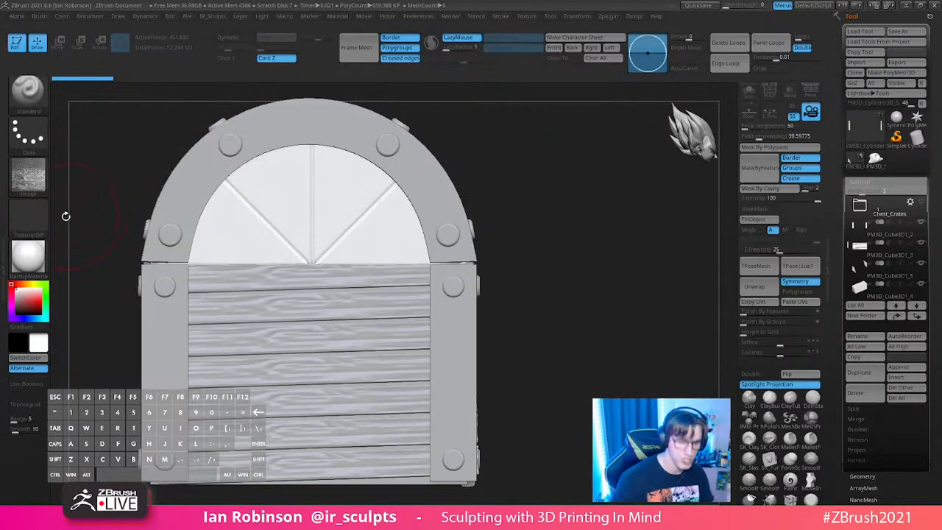
# Step: Isolate the right-hand wedge plank of the arched end panel and set the brush stroke to DragRect
pyautogui.moveTo(560, 195)
pyautogui.keyDown('alt'); pyautogui.mouseDown()
pyautogui.moveTo(604, 263)
pyautogui.moveTo(614, 233)
pyautogui.moveTo(566, 203)
pyautogui.mouseUp(); pyautogui.keyUp('alt')
pyautogui.hotkey('shift', 'f')
pyautogui.moveTo(566, 202); pyautogui.dragTo(609, 191)
pyautogui.hotkey('shift', 'f')
pyautogui.keyDown('ctrl'); pyautogui.keyDown('shift'); pyautogui.click(471, 264); pyautogui.keyUp('shift'); pyautogui.keyUp('ctrl')
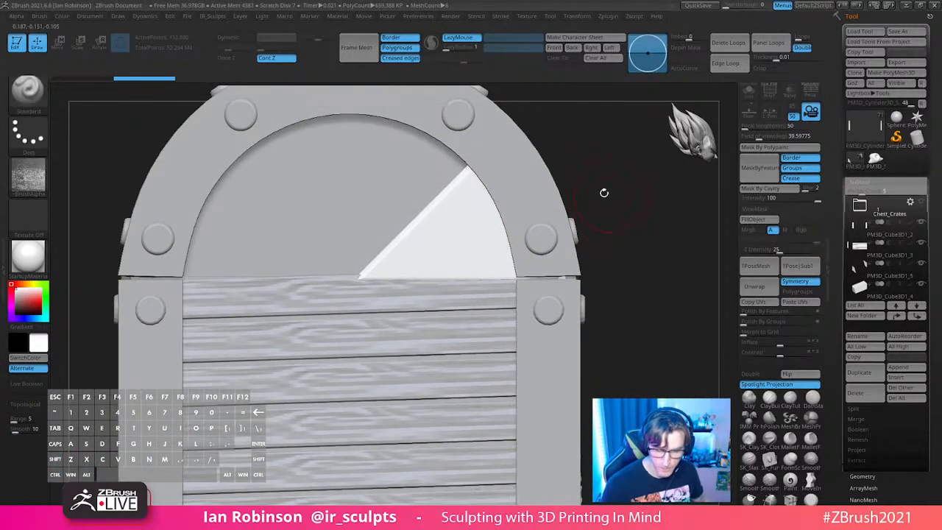
pyautogui.moveTo(34, 181)
pyautogui.click(36, 142)
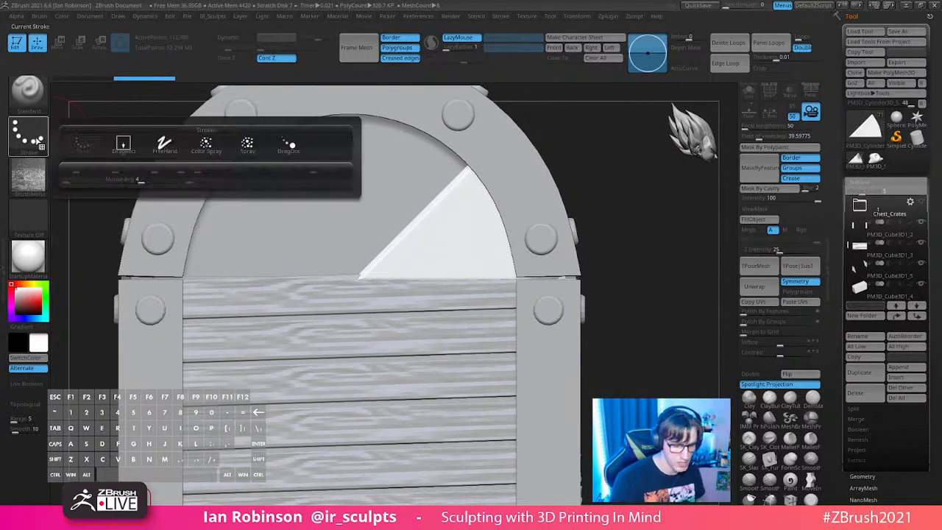
pyautogui.click(124, 145)
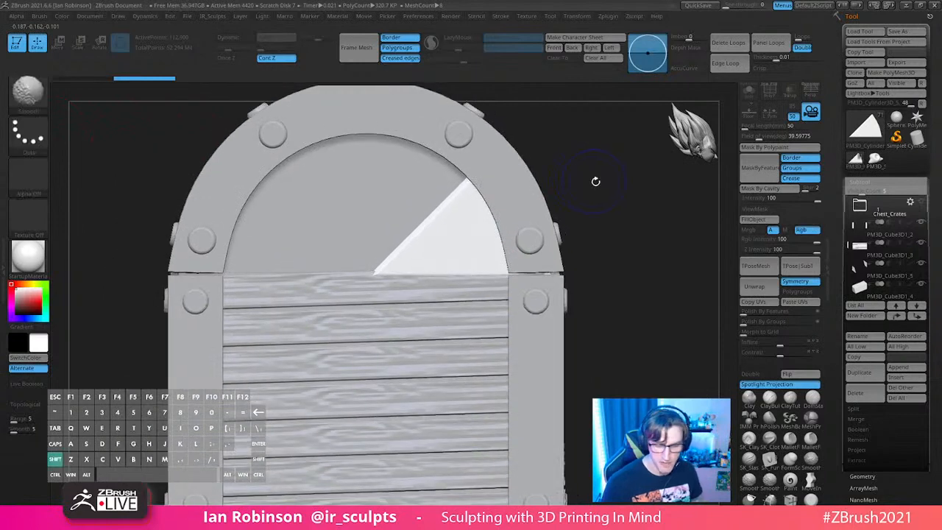
# Step: Try stamping the wood alpha on the isolated wedge plank, check it at an angle and undo it
pyautogui.hotkey('shift', 'f')
pyautogui.moveTo(593, 198)
pyautogui.mouseDown()
pyautogui.moveTo(604, 211)
pyautogui.moveTo(591, 197)
pyautogui.mouseUp()
pyautogui.hotkey('shift', 'f')
pyautogui.press('s')
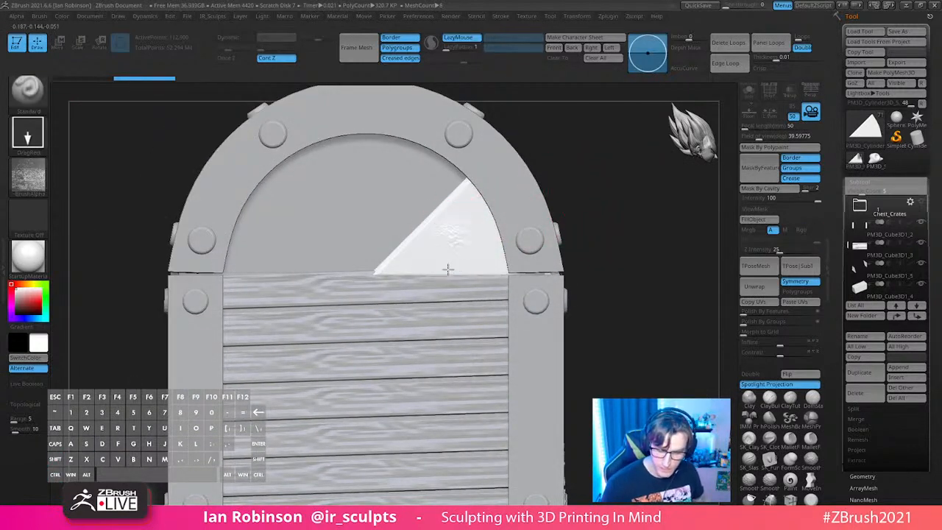
pyautogui.moveTo(447, 292); pyautogui.dragTo(436, 400)
pyautogui.moveTo(580, 293); pyautogui.dragTo(601, 291)
pyautogui.hotkey('ctrl', 'z')
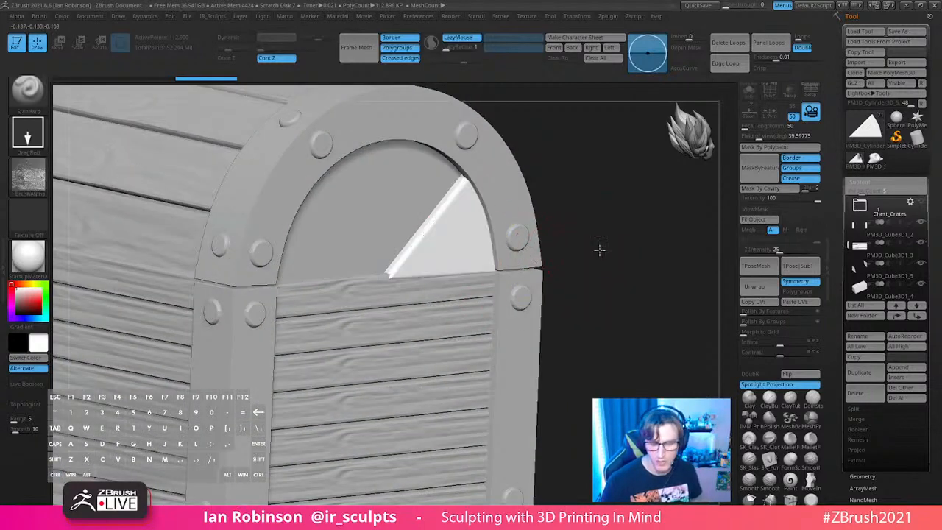
# Step: Check the wedge plank's polyframe, subdivide the arched panel mesh once and show all its planks again
pyautogui.keyDown('alt'); pyautogui.moveTo(602, 253); pyautogui.dragTo(563, 246); pyautogui.keyUp('alt')
pyautogui.hotkey('shift', 'f')
pyautogui.keyDown('alt'); pyautogui.moveTo(597, 204); pyautogui.dragTo(601, 265); pyautogui.keyUp('alt')
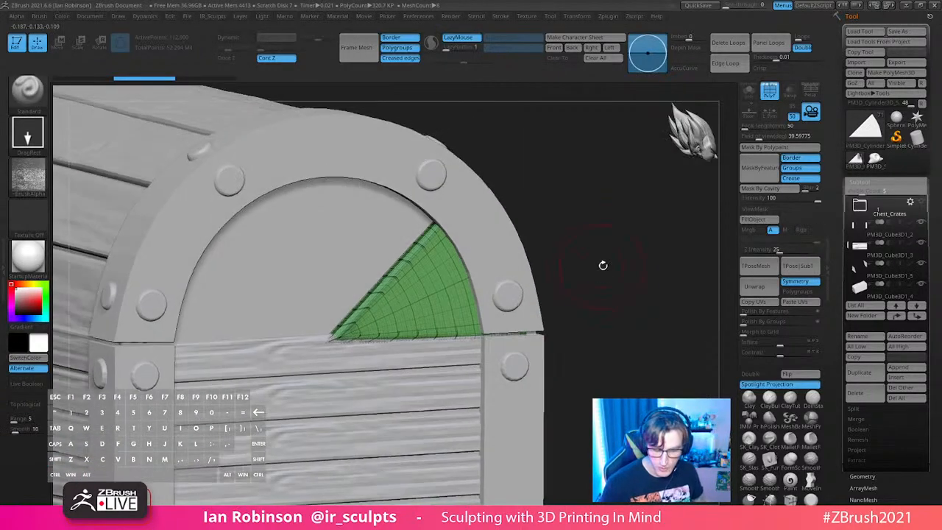
pyautogui.hotkey('shift', 'f')
pyautogui.hotkey('ctrl', 'd')
pyautogui.click(572, 276)
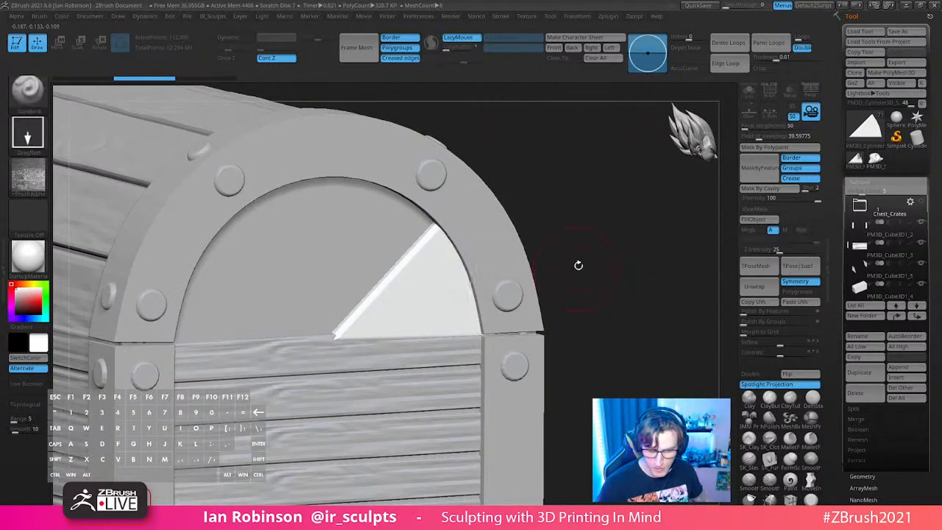
pyautogui.keyDown('ctrl'); pyautogui.keyDown('shift'); pyautogui.click(586, 257); pyautogui.keyUp('shift'); pyautogui.keyUp('ctrl')
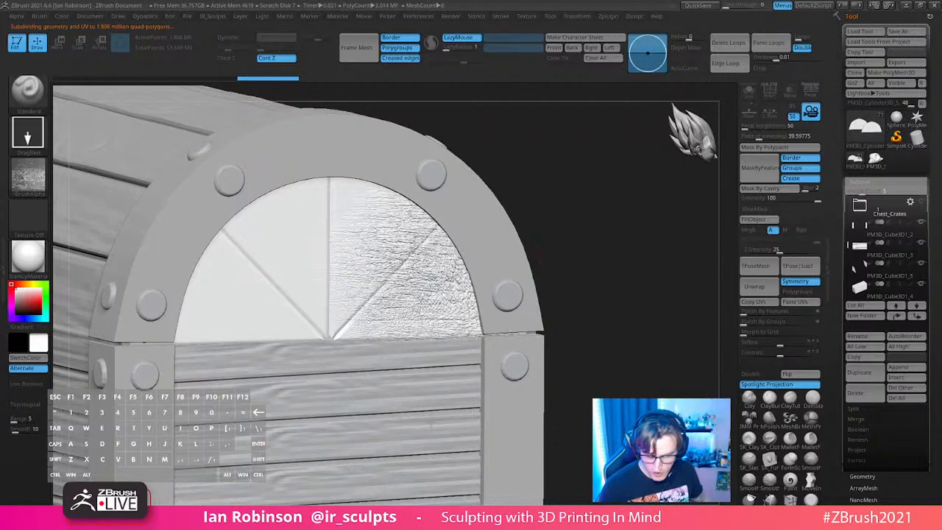
# Step: Set the Standard brush's Z Intensity to 12
pyautogui.press('s')
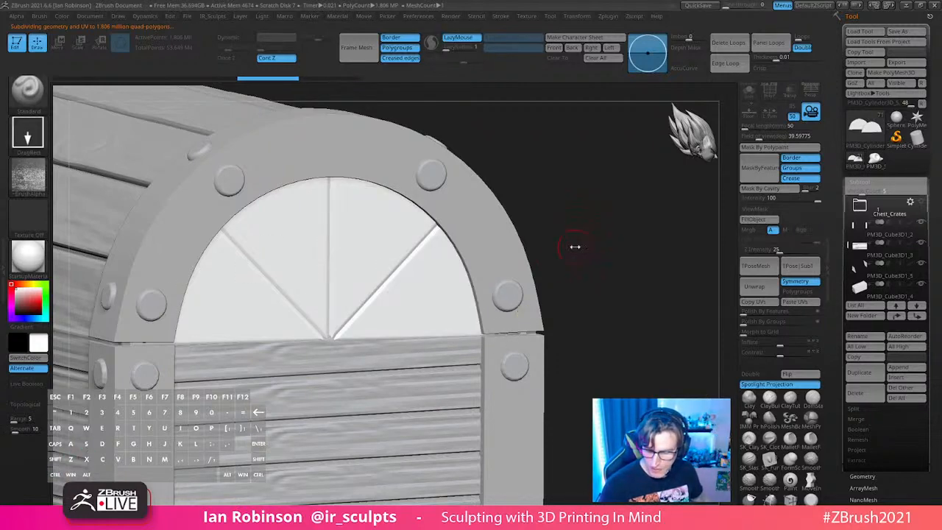
pyautogui.press('space')
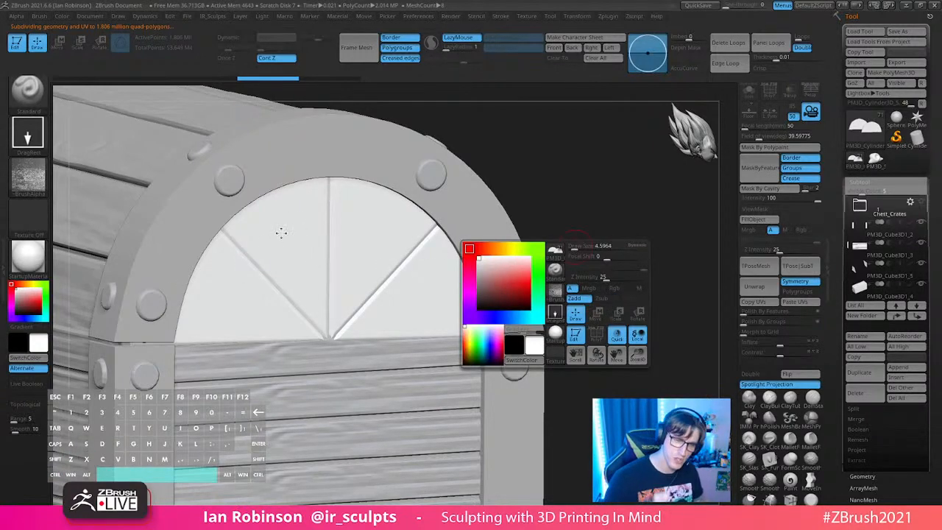
pyautogui.moveTo(605, 274); pyautogui.dragTo(595, 277)
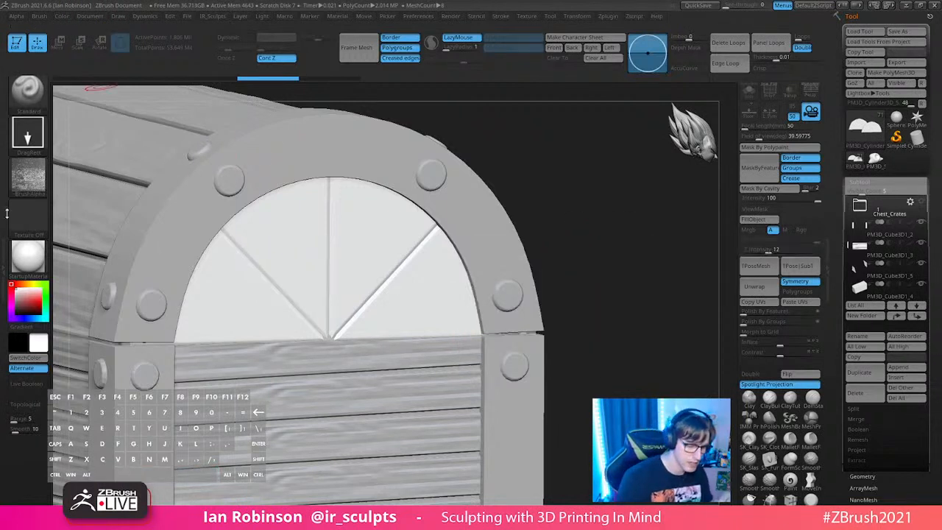
# Step: Dock the Brush and Alpha palettes in the side trays and expand the alpha's Modify settings
pyautogui.doubleClick(4, 250)
pyautogui.click(150, 16)
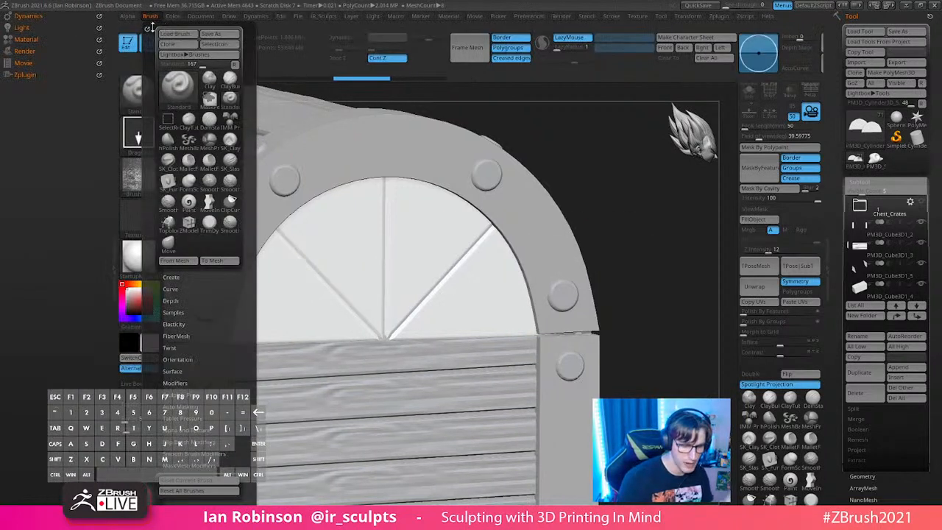
pyautogui.click(145, 24)
pyautogui.moveTo(73, 349); pyautogui.dragTo(76, 309)
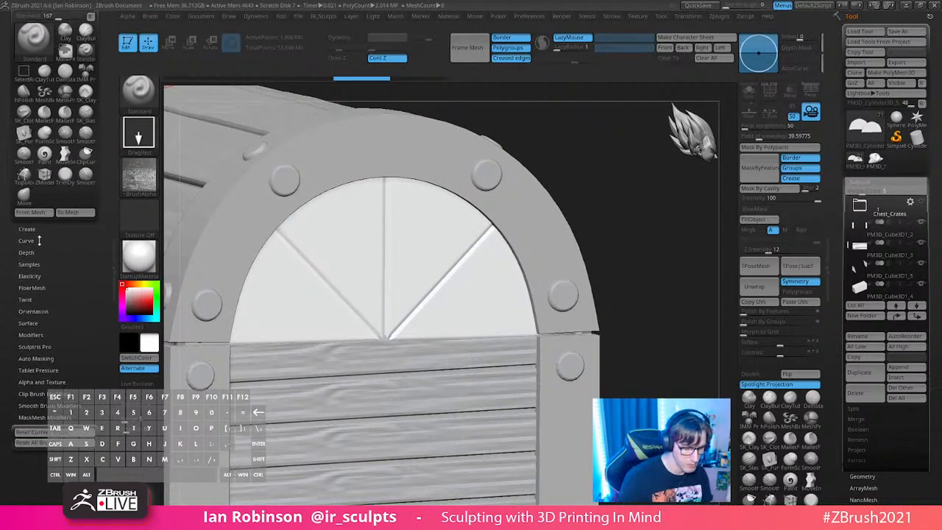
pyautogui.click(129, 18)
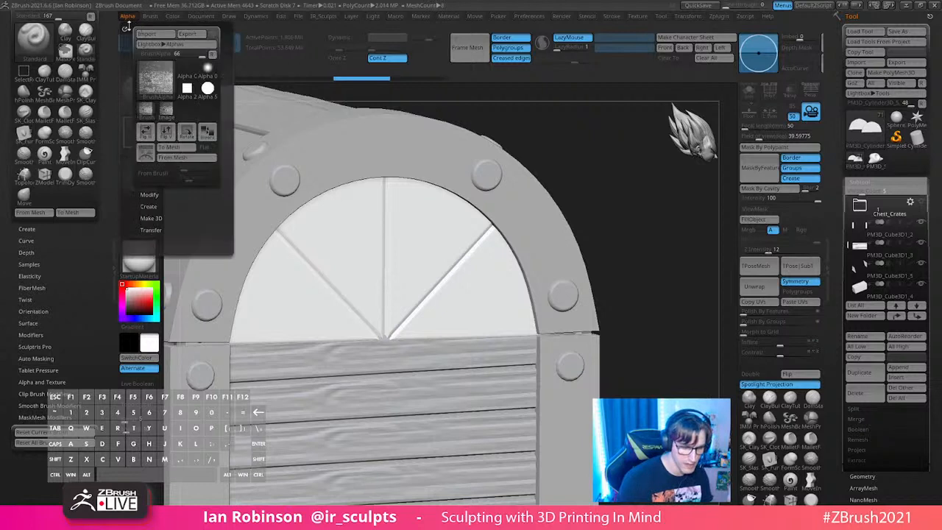
pyautogui.click(125, 28)
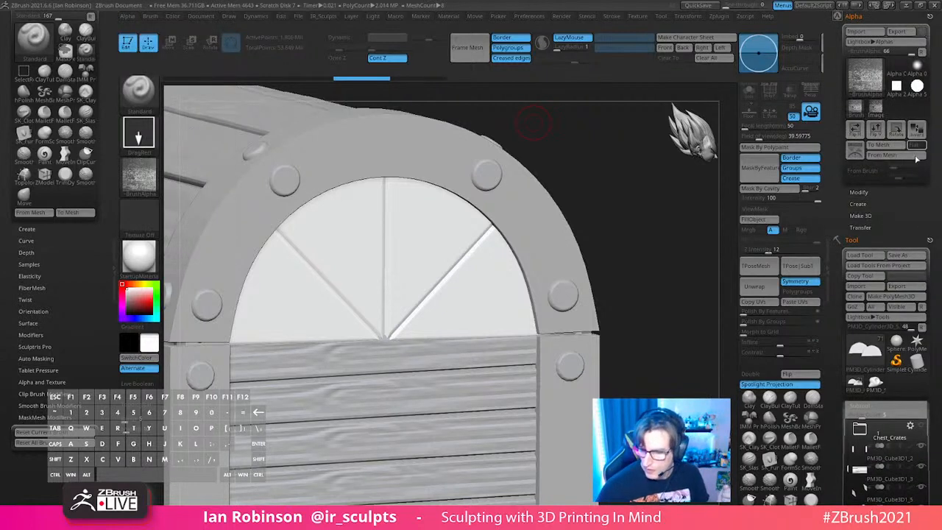
pyautogui.click(875, 194)
pyautogui.scroll(-2, 932, 192)
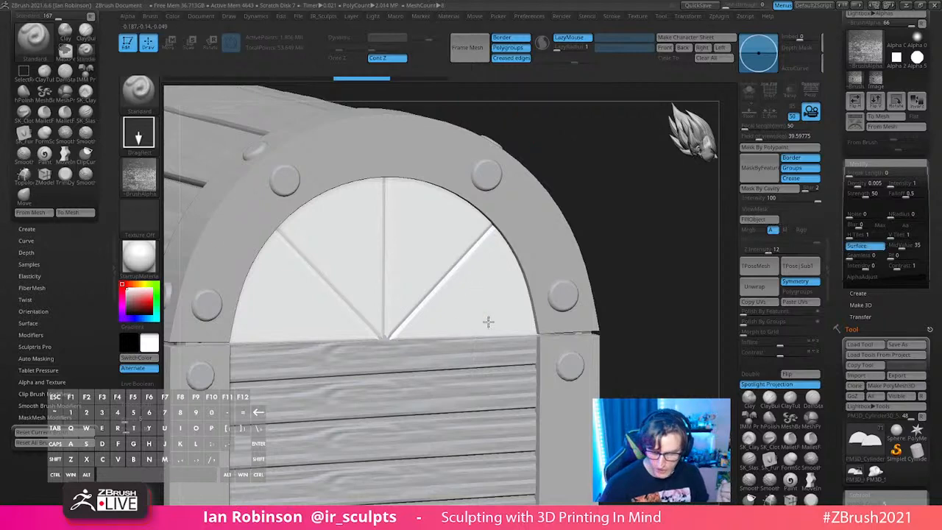
# Step: Test the wood alpha across the arched end panel, set Z Intensity to 18 and undo the test stamps
pyautogui.moveTo(591, 333); pyautogui.dragTo(458, 476)
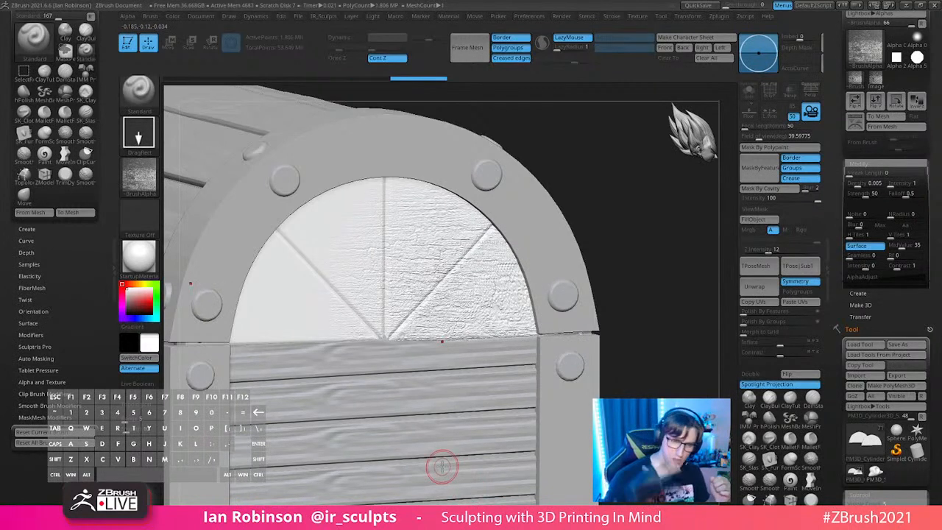
pyautogui.hotkey('ctrl', 'z')
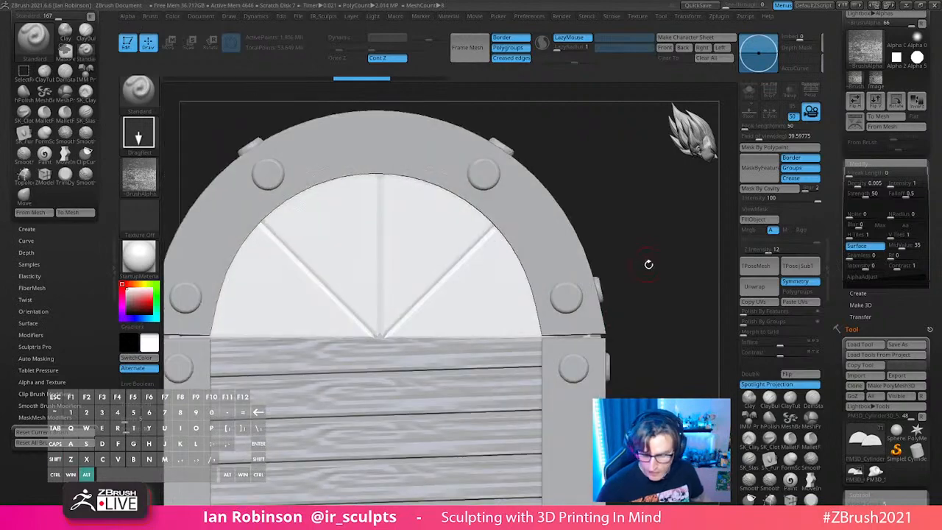
pyautogui.moveTo(652, 267); pyautogui.dragTo(633, 277)
pyautogui.press('space')
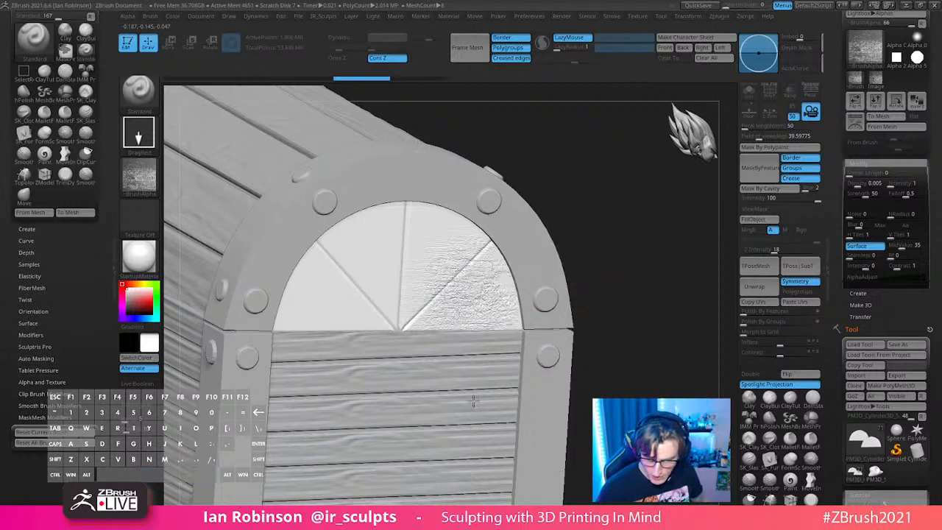
pyautogui.hotkey('ctrl', 'z')
pyautogui.moveTo(469, 309)
pyautogui.keyDown('alt'); pyautogui.mouseDown()
pyautogui.moveTo(474, 388)
pyautogui.moveTo(499, 300)
pyautogui.mouseUp(); pyautogui.keyUp('alt')
pyautogui.hotkey('ctrl', 'z')
# Step: Try one more large wood-grain stamp from the middle of the arched panel and undo it
pyautogui.press('s')
pyautogui.press('space')
pyautogui.moveTo(403, 293)
pyautogui.mouseDown()
pyautogui.moveTo(385, 390)
pyautogui.moveTo(407, 485)
pyautogui.mouseUp()
pyautogui.hotkey('ctrl', 'z')
pyautogui.press('s')
pyautogui.moveTo(658, 282); pyautogui.dragTo(655, 283)
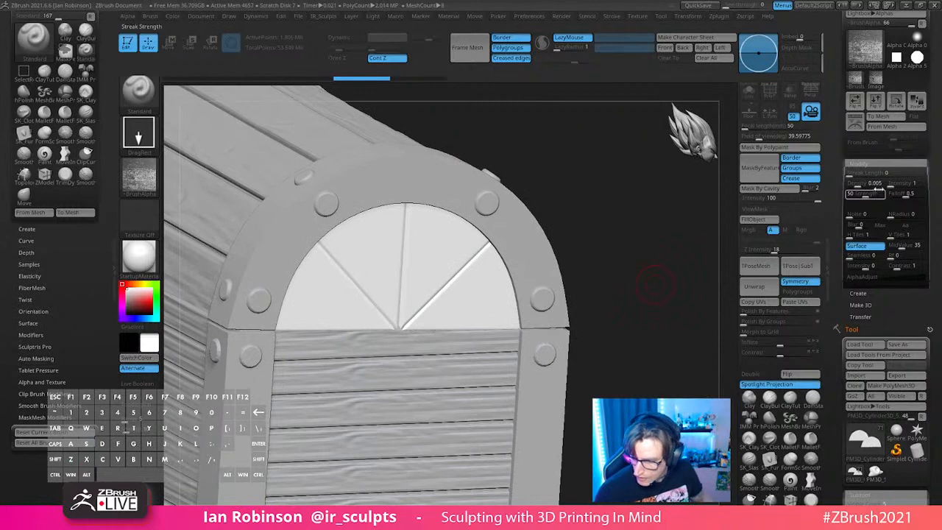
# Step: Try the wood alpha with a Streak Length of 12, undo the stamp and reduce the Streak Length again
pyautogui.moveTo(851, 174); pyautogui.dragTo(858, 174)
pyautogui.moveTo(460, 303); pyautogui.dragTo(458, 436)
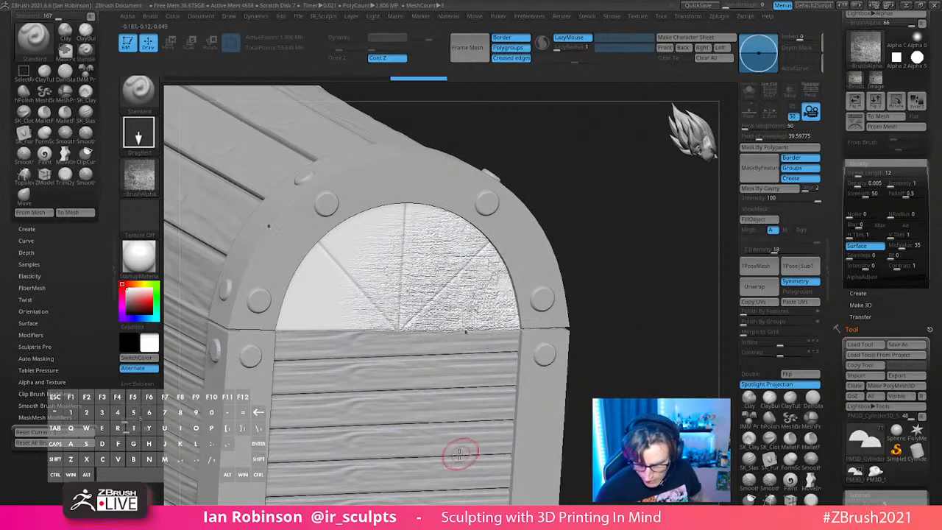
pyautogui.hotkey('ctrl', 'z')
pyautogui.moveTo(858, 175); pyautogui.dragTo(846, 175)
pyautogui.moveTo(616, 206); pyautogui.dragTo(622, 185)
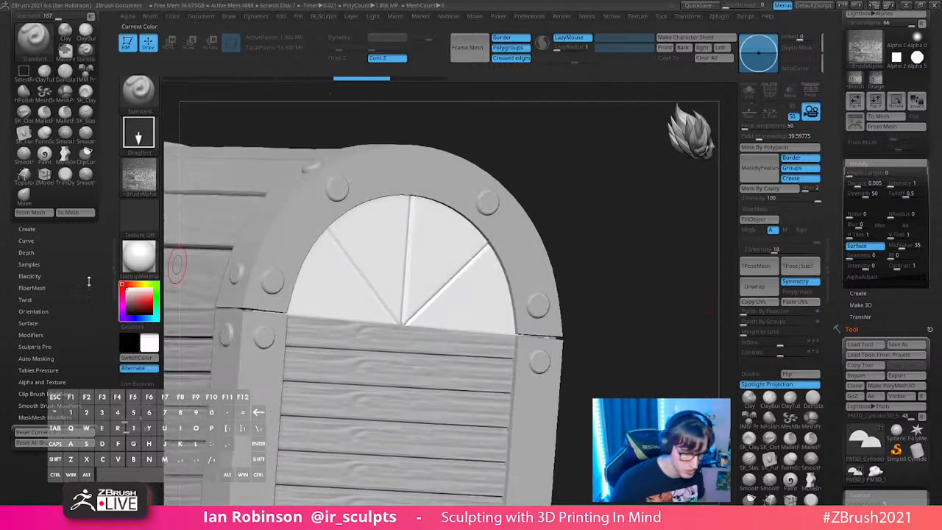
# Step: Expand the Orientation settings of the current brush
pyautogui.click(33, 311)
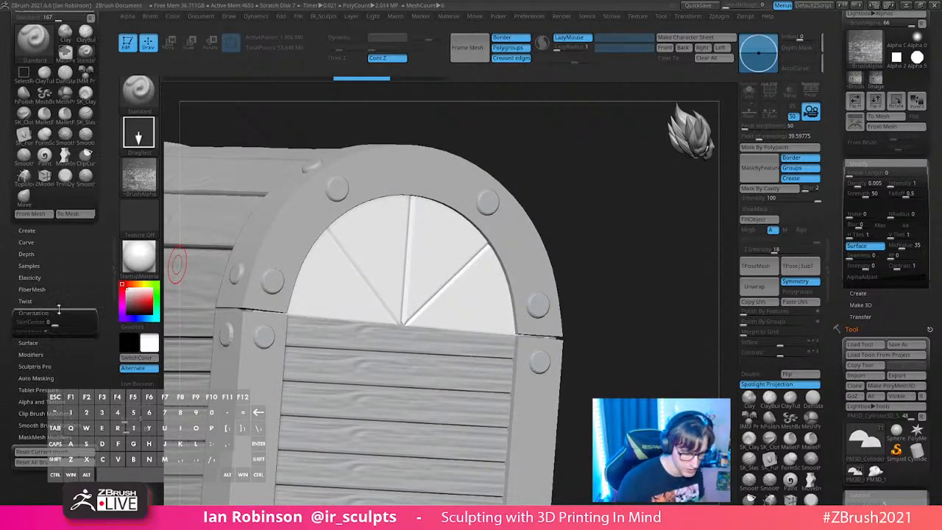
pyautogui.click(31, 276)
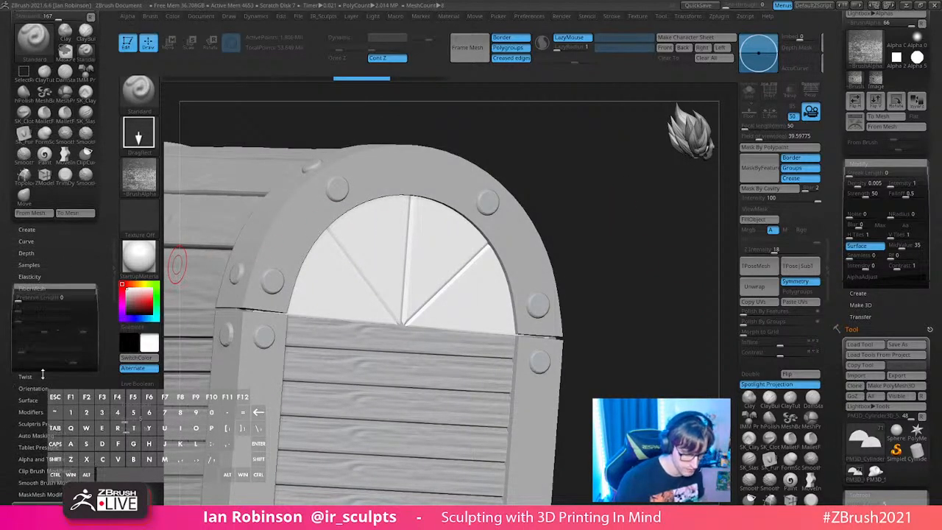
pyautogui.click(31, 276)
pyautogui.click(33, 311)
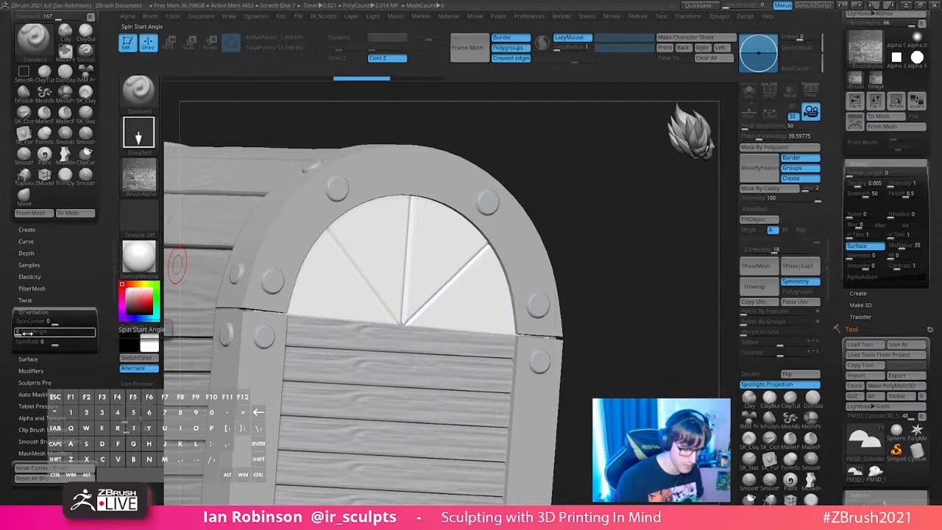
# Step: Try the wood alpha on the arched end panel with a Spin Angle of 0.25333 and undo the test stamps
pyautogui.moveTo(377, 306); pyautogui.dragTo(367, 430)
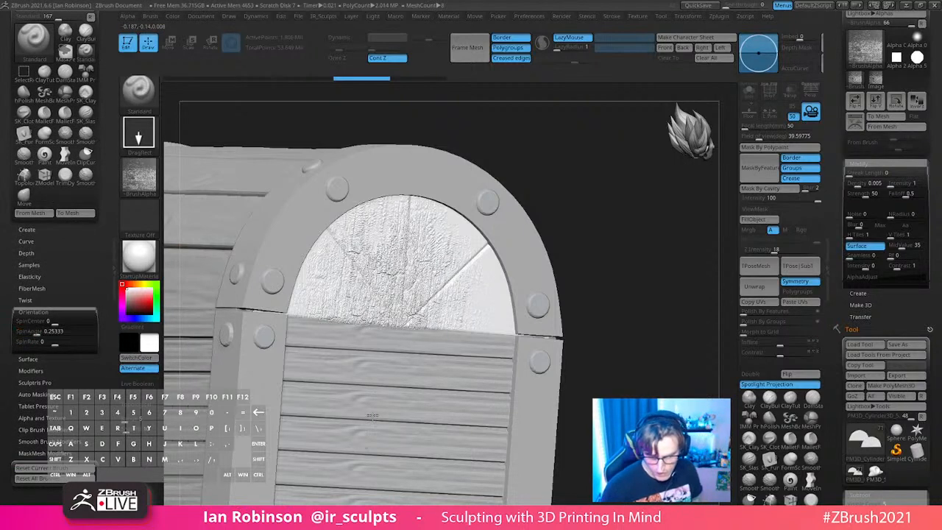
pyautogui.hotkey('ctrl', 'z')
pyautogui.keyDown('shift'); pyautogui.moveTo(599, 255); pyautogui.dragTo(580, 258); pyautogui.keyUp('shift')
pyautogui.moveTo(429, 270)
pyautogui.mouseDown()
pyautogui.moveTo(613, 275)
pyautogui.moveTo(662, 264)
pyautogui.mouseUp()
pyautogui.hotkey('ctrl', 'z')
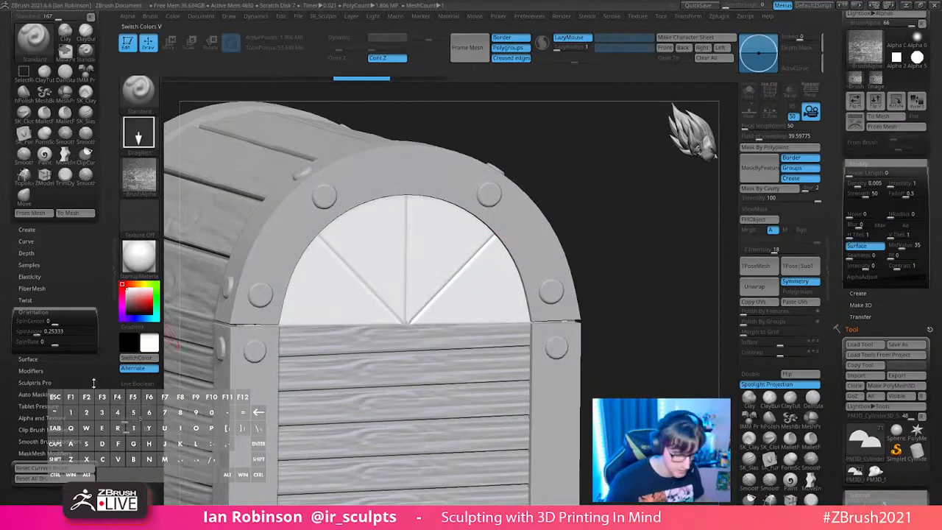
# Step: Set the brush's Spin Rate to about -1.3 and stamp wood grain across the whole arched end panel
pyautogui.click(49, 343)
pyautogui.moveTo(437, 274)
pyautogui.mouseDown()
pyautogui.moveTo(611, 280)
pyautogui.moveTo(623, 275)
pyautogui.moveTo(619, 238)
pyautogui.mouseUp()
pyautogui.keyDown('ctrl'); pyautogui.click(631, 237); pyautogui.keyUp('ctrl')
pyautogui.keyDown('ctrl'); pyautogui.moveTo(536, 207); pyautogui.dragTo(568, 215); pyautogui.keyUp('ctrl')
pyautogui.moveTo(431, 281); pyautogui.dragTo(458, 329)
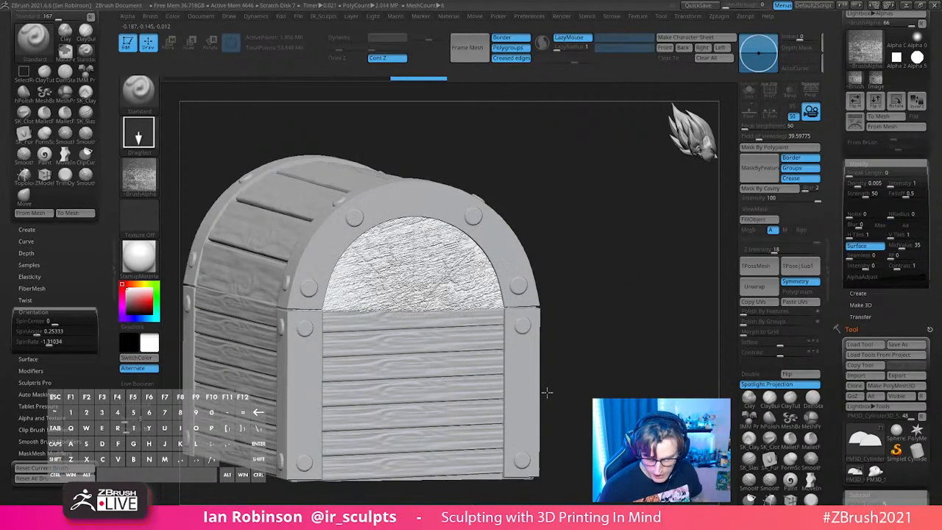
pyautogui.moveTo(547, 392); pyautogui.dragTo(547, 393)
pyautogui.moveTo(608, 331); pyautogui.dragTo(518, 339)
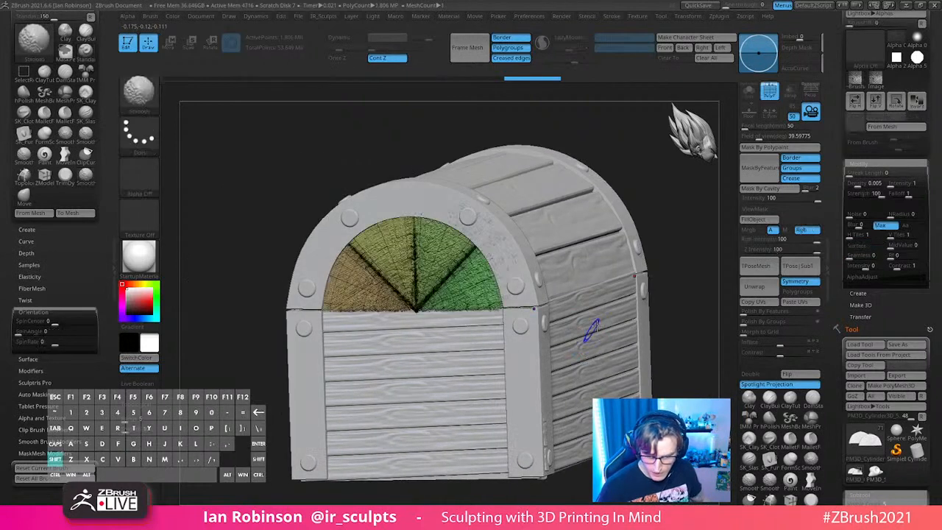
# Step: Set Spin Angle to 0 and Spin Rate to -10, and subdivide the straight planks below the arched end panel
pyautogui.moveTo(673, 287)
pyautogui.keyDown('alt'); pyautogui.mouseDown()
pyautogui.moveTo(633, 230)
pyautogui.moveTo(612, 273)
pyautogui.moveTo(578, 285)
pyautogui.moveTo(629, 230)
pyautogui.mouseUp(); pyautogui.keyUp('alt')
pyautogui.moveTo(27, 341); pyautogui.dragTo(17, 332)
pyautogui.keyDown('alt'); pyautogui.moveTo(582, 247); pyautogui.dragTo(673, 203); pyautogui.keyUp('alt')
pyautogui.keyDown('alt'); pyautogui.click(415, 297); pyautogui.keyUp('alt')
pyautogui.keyDown('alt'); pyautogui.moveTo(416, 297); pyautogui.dragTo(436, 261); pyautogui.keyUp('alt')
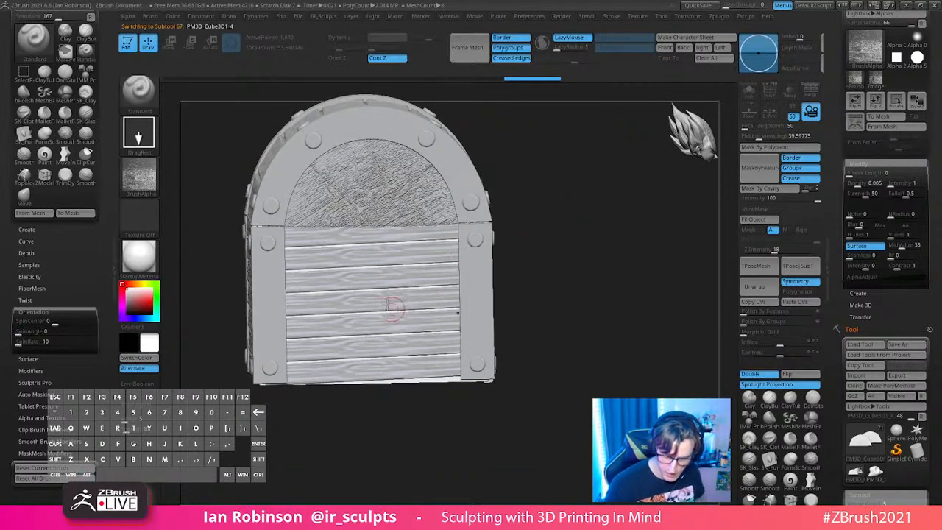
pyautogui.keyDown('alt'); pyautogui.click(424, 313); pyautogui.keyUp('alt')
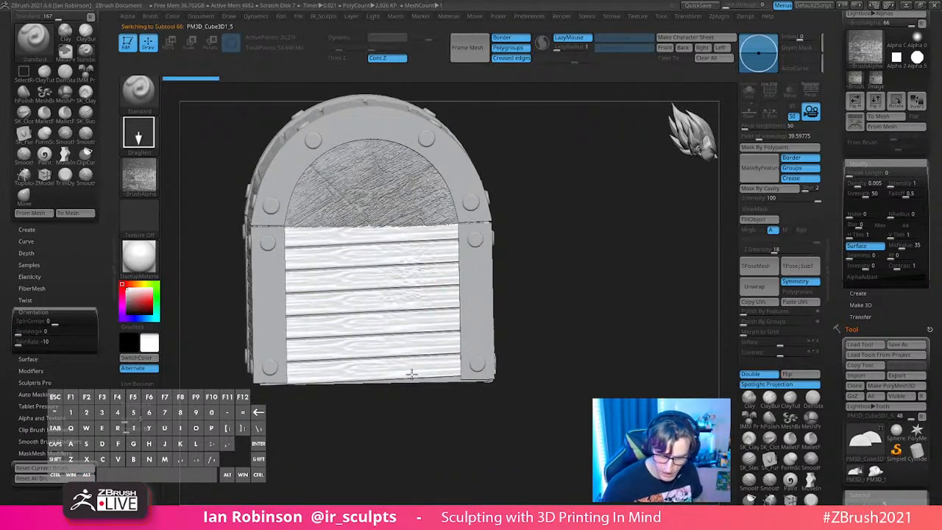
pyautogui.press('ctrl')
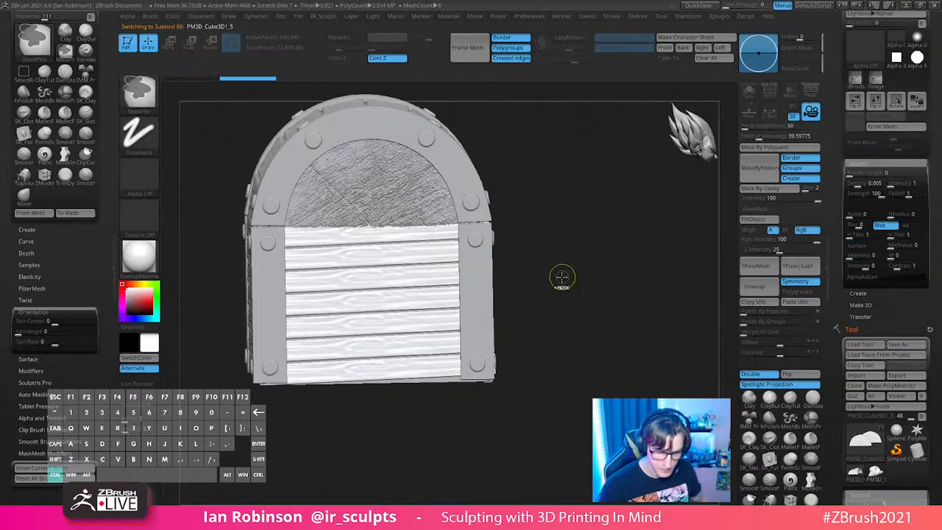
pyautogui.hotkey('ctrl', 'd')
# Step: Undo a test stamp on the lower end planks, set Spin Rate to 0 and stamp wood grain across them
pyautogui.moveTo(369, 292); pyautogui.dragTo(395, 402)
pyautogui.hotkey('ctrl', 'z')
pyautogui.click(20, 343)
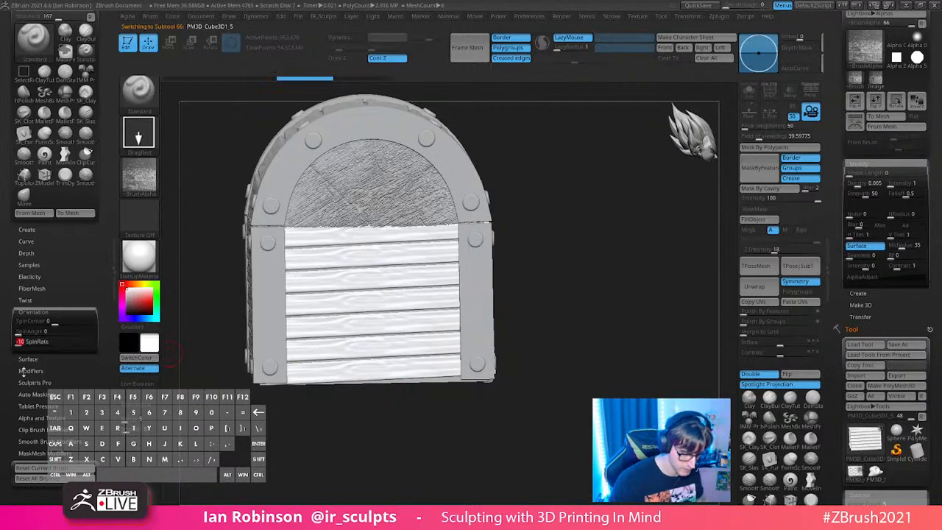
pyautogui.write('0')
pyautogui.moveTo(366, 322)
pyautogui.mouseDown()
pyautogui.moveTo(382, 450)
pyautogui.moveTo(375, 484)
pyautogui.mouseUp()
# Step: Subdivide the lower planks on the chest's long side and stamp wood grain over their full length
pyautogui.moveTo(619, 368); pyautogui.dragTo(374, 443)
pyautogui.keyDown('alt'); pyautogui.click(460, 278); pyautogui.keyUp('alt')
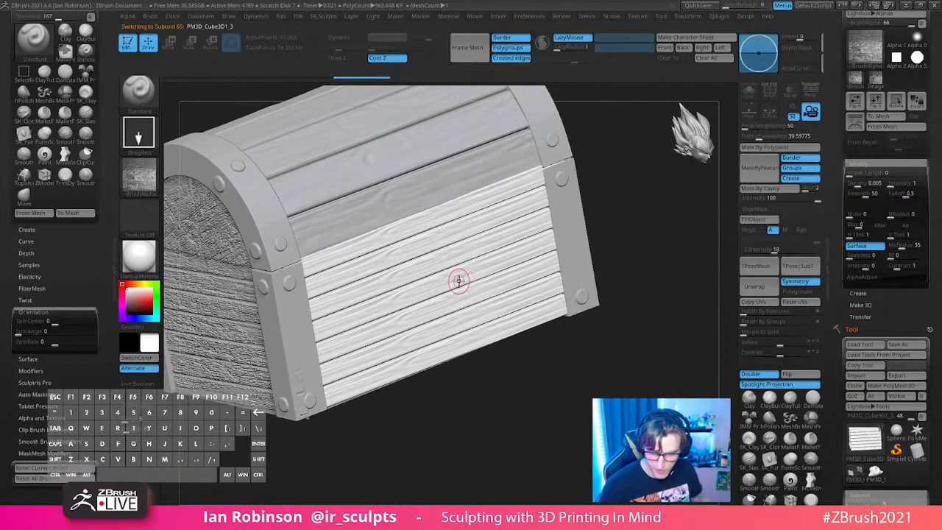
pyautogui.press('ctrl')
pyautogui.moveTo(458, 276)
pyautogui.mouseDown()
pyautogui.moveTo(507, 446)
pyautogui.moveTo(524, 468)
pyautogui.mouseUp()
pyautogui.hotkey('ctrl', 'z')
pyautogui.keyDown('alt'); pyautogui.moveTo(341, 326); pyautogui.dragTo(402, 472); pyautogui.keyUp('alt')
pyautogui.keyDown('alt'); pyautogui.moveTo(500, 257); pyautogui.dragTo(557, 433); pyautogui.keyUp('alt')
pyautogui.keyDown('alt'); pyautogui.moveTo(626, 344); pyautogui.dragTo(523, 306); pyautogui.keyUp('alt')
pyautogui.moveTo(476, 229); pyautogui.dragTo(574, 360)
pyautogui.moveTo(595, 350)
pyautogui.mouseDown()
pyautogui.moveTo(629, 291)
pyautogui.moveTo(635, 246)
pyautogui.moveTo(650, 326)
pyautogui.moveTo(482, 321)
pyautogui.mouseUp()
pyautogui.moveTo(631, 313); pyautogui.dragTo(595, 306)
pyautogui.moveTo(635, 294); pyautogui.dragTo(614, 292)
# Step: Subdivide the curved lid planks and cover them with large wood-grain stamps
pyautogui.keyDown('alt'); pyautogui.click(463, 331); pyautogui.keyUp('alt')
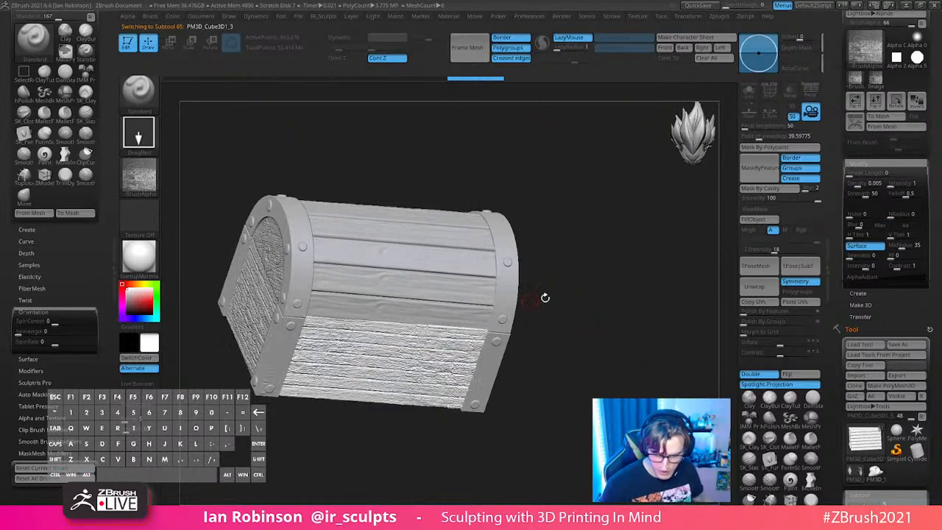
pyautogui.keyDown('alt'); pyautogui.click(478, 291); pyautogui.keyUp('alt')
pyautogui.moveTo(562, 257); pyautogui.dragTo(568, 301)
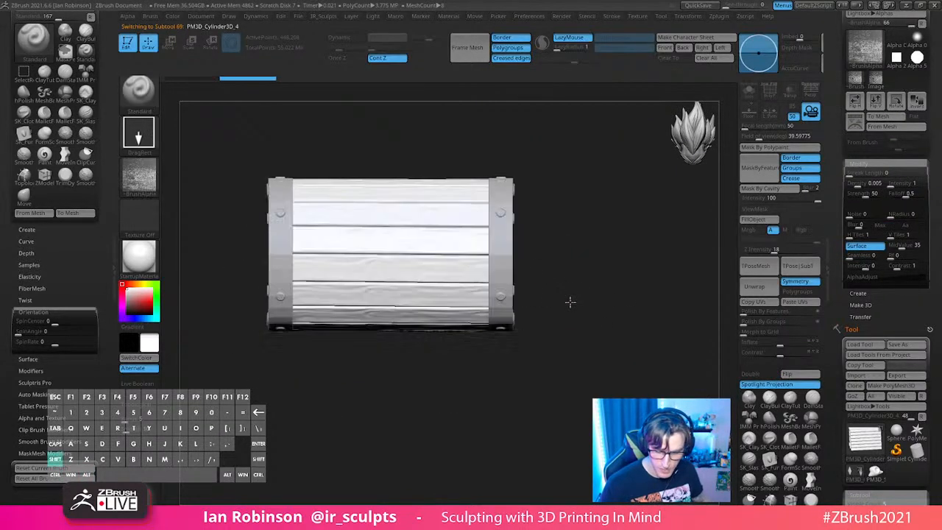
pyautogui.moveTo(582, 255); pyautogui.dragTo(584, 246)
pyautogui.hotkey('ctrl', 'z')
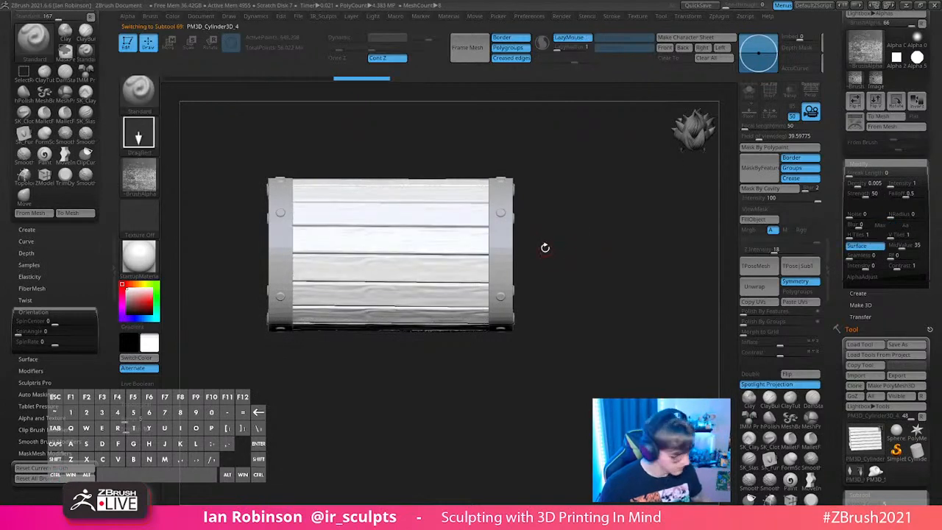
pyautogui.moveTo(403, 245)
pyautogui.mouseDown()
pyautogui.moveTo(409, 370)
pyautogui.moveTo(393, 387)
pyautogui.moveTo(547, 232)
pyautogui.mouseUp()
pyautogui.moveTo(330, 333); pyautogui.dragTo(338, 275)
pyautogui.moveTo(452, 345)
pyautogui.mouseDown()
pyautogui.moveTo(449, 289)
pyautogui.moveTo(572, 273)
pyautogui.moveTo(527, 329)
pyautogui.mouseUp()
pyautogui.moveTo(456, 316); pyautogui.dragTo(349, 356, button='right')
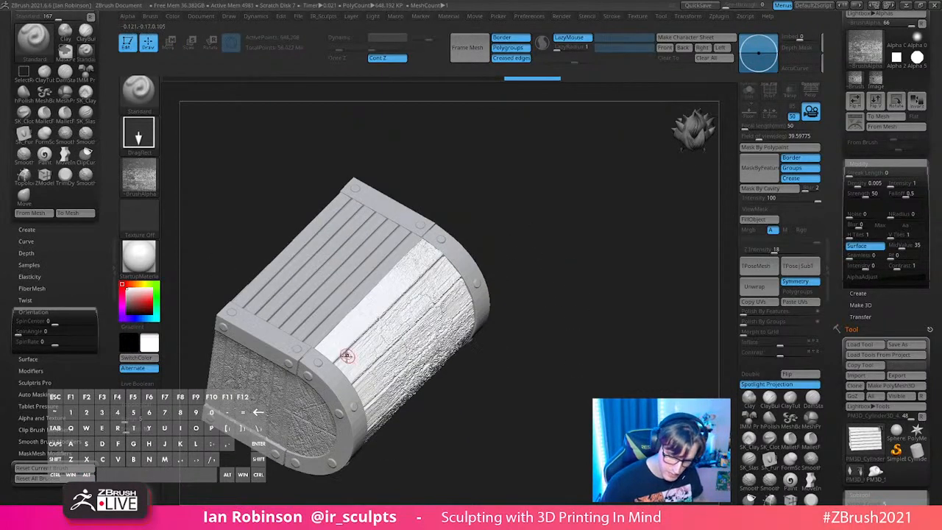
pyautogui.moveTo(559, 318); pyautogui.dragTo(546, 255)
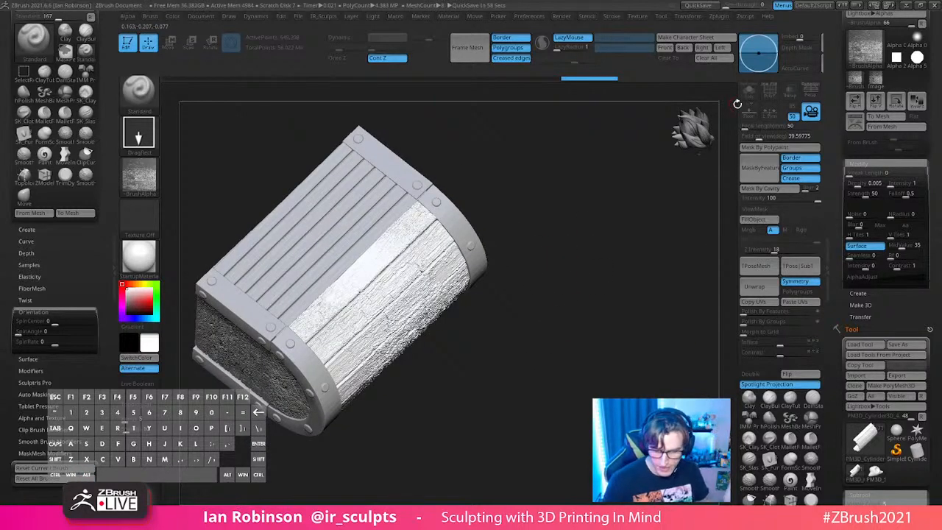
pyautogui.moveTo(737, 104); pyautogui.dragTo(606, 322)
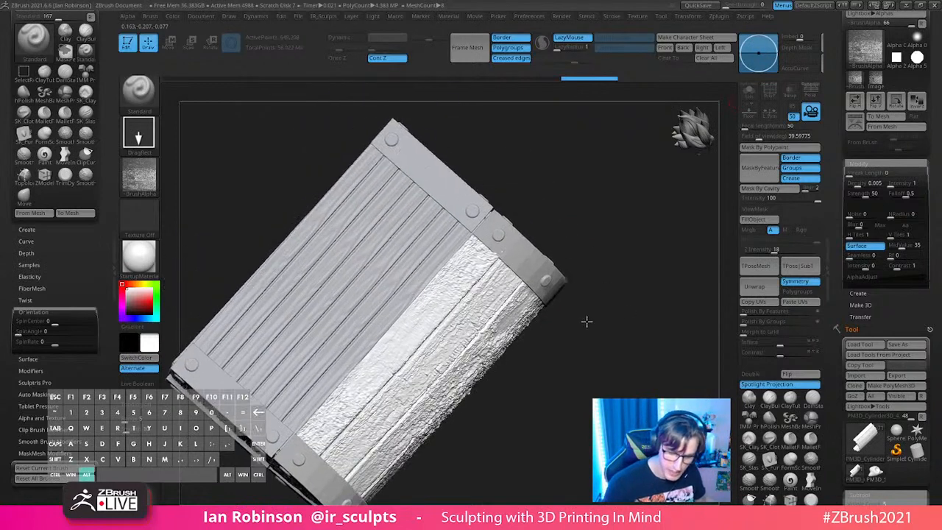
# Step: Stamp wood grain over the lower planks on the opposite long side of the chest
pyautogui.keyDown('alt'); pyautogui.click(395, 255); pyautogui.keyUp('alt')
pyautogui.keyDown('alt'); pyautogui.click(384, 209); pyautogui.keyUp('alt')
pyautogui.moveTo(363, 192); pyautogui.dragTo(439, 259)
pyautogui.moveTo(273, 353); pyautogui.dragTo(351, 407)
pyautogui.moveTo(378, 312); pyautogui.dragTo(452, 281)
pyautogui.keyDown('alt'); pyautogui.moveTo(593, 266); pyautogui.dragTo(589, 181); pyautogui.keyUp('alt')
pyautogui.moveTo(561, 344); pyautogui.dragTo(647, 207)
# Step: Make the lid planks active and change the material to BasicMaterial
pyautogui.keyDown('alt'); pyautogui.click(403, 256); pyautogui.keyUp('alt')
pyautogui.click(139, 258)
pyautogui.click(144, 259)
pyautogui.click(275, 418)
pyautogui.moveTo(522, 190)
pyautogui.mouseDown()
pyautogui.moveTo(618, 226)
pyautogui.moveTo(593, 205)
pyautogui.moveTo(646, 250)
pyautogui.mouseUp()
# Step: Choose SmoothPeaks as the smoothing brush, with RGB off and Z Intensity 59
pyautogui.press('s')
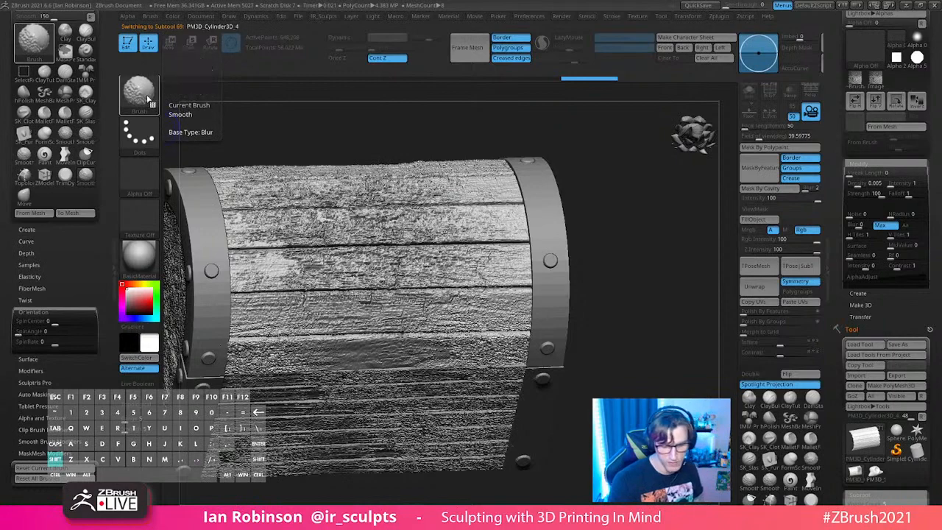
pyautogui.click(146, 97)
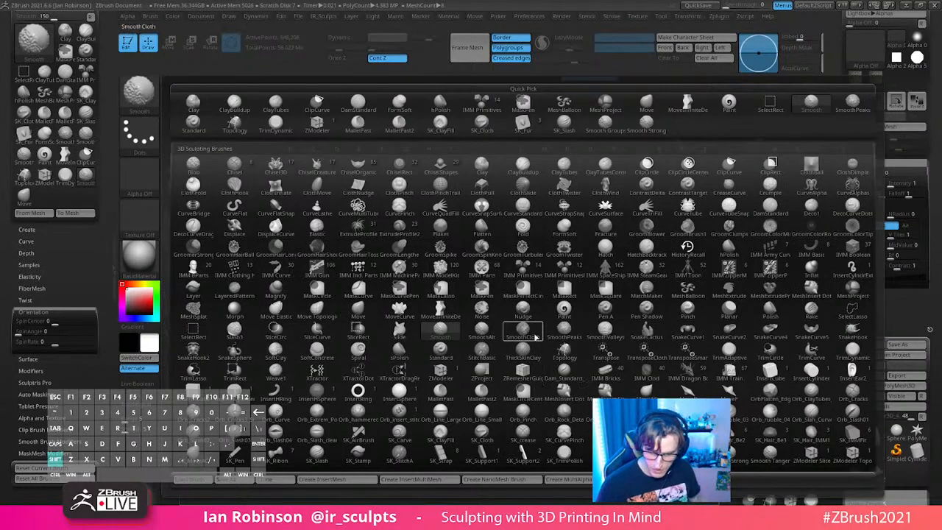
pyautogui.keyDown('shift'); pyautogui.click(577, 335); pyautogui.keyUp('shift')
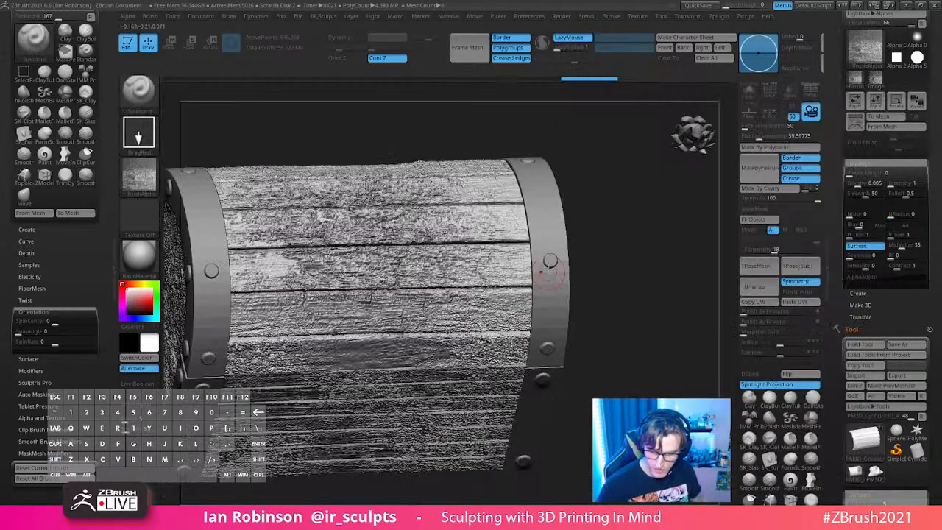
pyautogui.press('space')
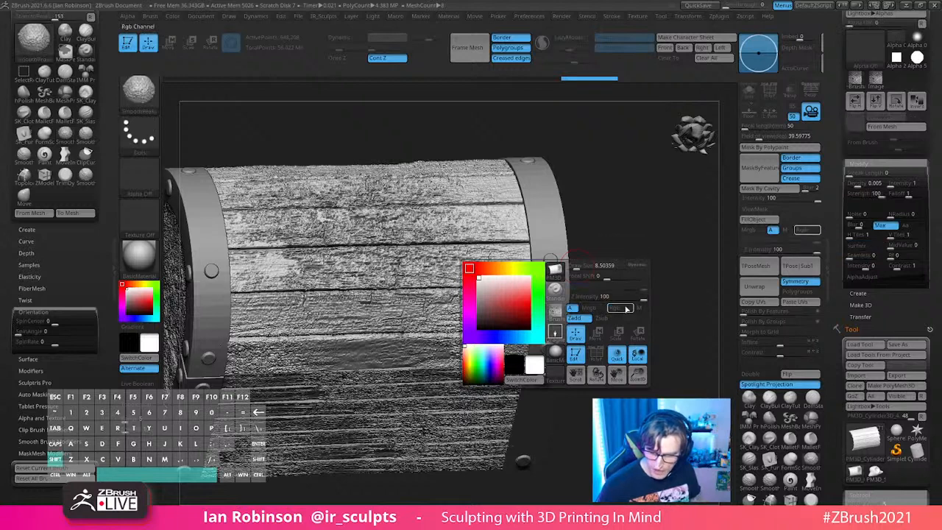
pyautogui.press('space')
pyautogui.press('shift')
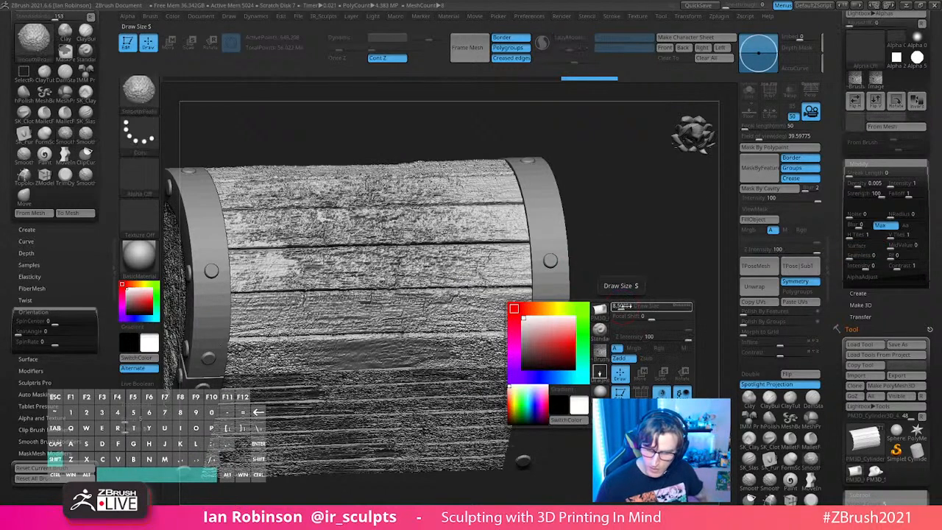
pyautogui.moveTo(683, 338); pyautogui.dragTo(672, 340)
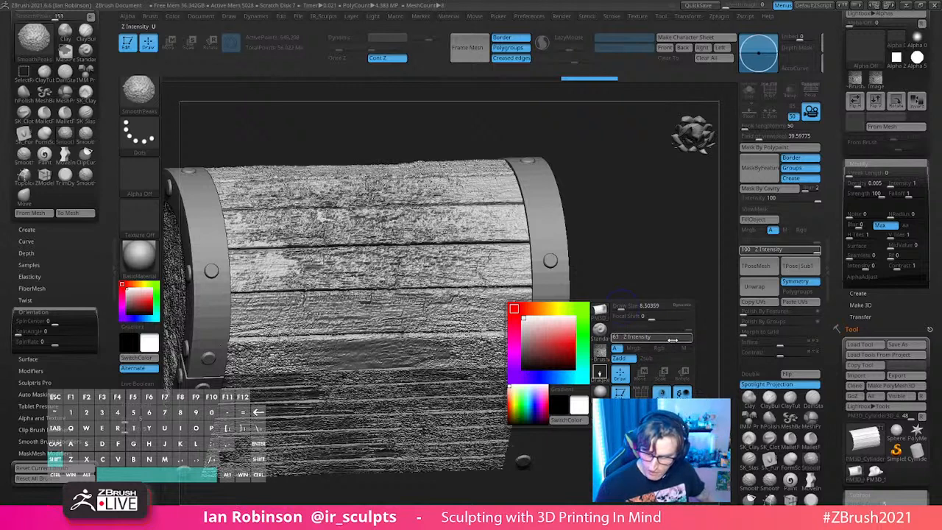
# Step: Enlarge the brush and smooth the peaks of the wood grain across the lid planks
pyautogui.moveTo(231, 20)
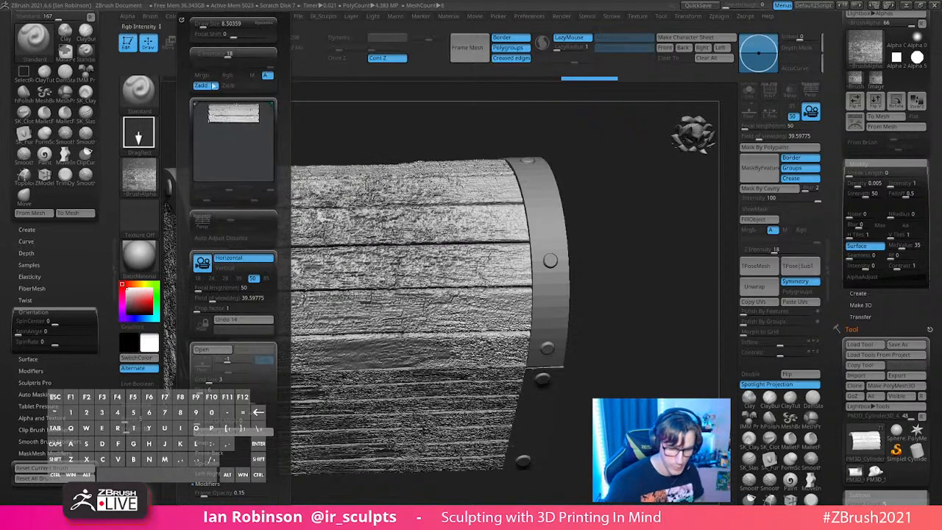
pyautogui.moveTo(601, 198); pyautogui.dragTo(599, 244)
pyautogui.press('s')
pyautogui.moveTo(513, 251); pyautogui.dragTo(522, 252)
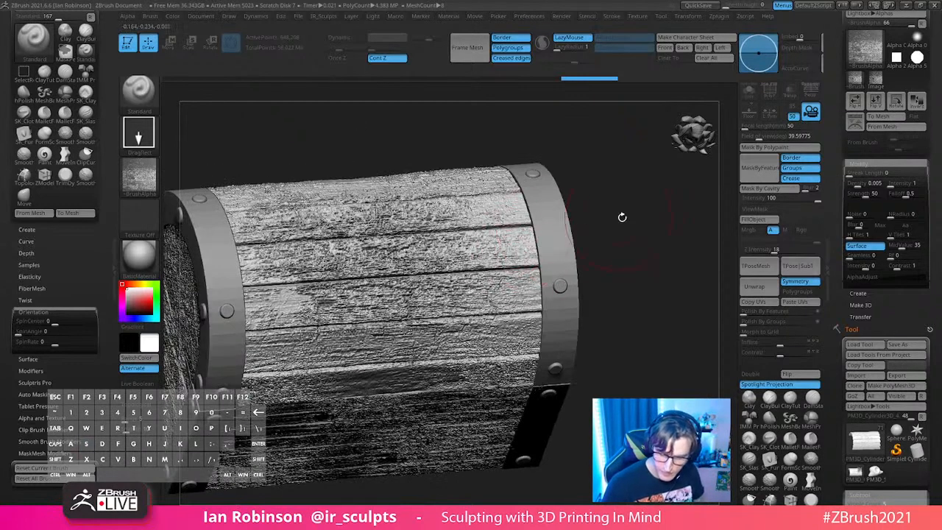
pyautogui.moveTo(616, 216); pyautogui.dragTo(616, 260)
pyautogui.moveTo(410, 287)
pyautogui.keyDown('shift'); pyautogui.mouseDown()
pyautogui.moveTo(357, 313)
pyautogui.moveTo(463, 295)
pyautogui.mouseUp(); pyautogui.keyUp('shift')
pyautogui.moveTo(324, 276)
pyautogui.keyDown('shift'); pyautogui.mouseDown()
pyautogui.moveTo(383, 284)
pyautogui.moveTo(434, 213)
pyautogui.mouseUp(); pyautogui.keyUp('shift')
pyautogui.keyDown('alt'); pyautogui.moveTo(595, 181); pyautogui.dragTo(611, 112); pyautogui.keyUp('alt')
pyautogui.moveTo(412, 243)
pyautogui.keyDown('shift'); pyautogui.mouseDown()
pyautogui.moveTo(316, 269)
pyautogui.moveTo(335, 258)
pyautogui.moveTo(457, 288)
pyautogui.mouseUp(); pyautogui.keyUp('shift')
pyautogui.moveTo(605, 261); pyautogui.dragTo(637, 303)
pyautogui.keyDown('alt'); pyautogui.moveTo(653, 255); pyautogui.dragTo(645, 196); pyautogui.keyUp('alt')
pyautogui.keyDown('shift'); pyautogui.moveTo(479, 291); pyautogui.dragTo(559, 284); pyautogui.keyUp('shift')
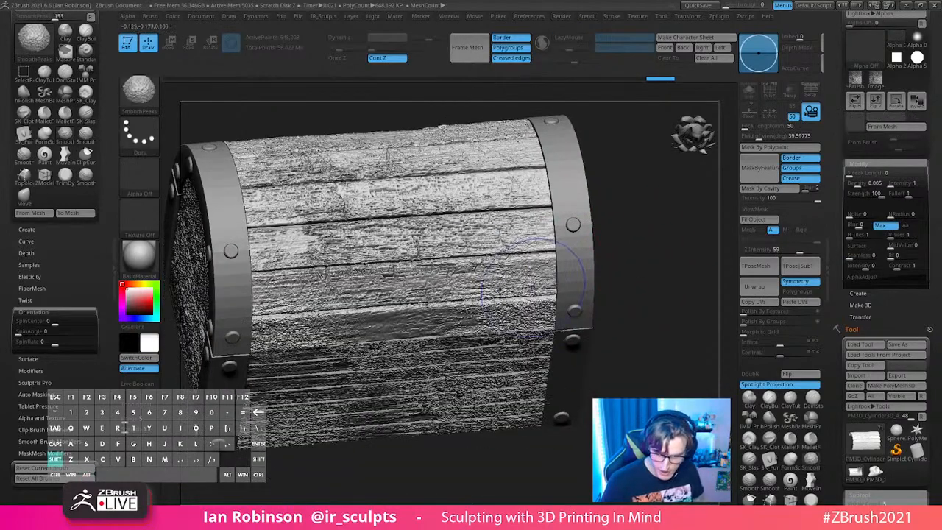
# Step: Soften further patches of grain near both ends of the lid planks, undoing one of the strokes
pyautogui.moveTo(628, 303)
pyautogui.keyDown('alt'); pyautogui.mouseDown()
pyautogui.moveTo(627, 258)
pyautogui.moveTo(639, 302)
pyautogui.mouseUp(); pyautogui.keyUp('alt')
pyautogui.keyDown('shift'); pyautogui.moveTo(493, 309); pyautogui.dragTo(536, 310); pyautogui.keyUp('shift')
pyautogui.keyDown('alt'); pyautogui.moveTo(640, 297); pyautogui.dragTo(646, 246); pyautogui.keyUp('alt')
pyautogui.hotkey('ctrl', 'z')
pyautogui.keyDown('shift'); pyautogui.moveTo(324, 276); pyautogui.dragTo(362, 270); pyautogui.keyUp('shift')
pyautogui.keyDown('alt'); pyautogui.moveTo(610, 273); pyautogui.dragTo(622, 259); pyautogui.keyUp('alt')
pyautogui.moveTo(605, 258); pyautogui.dragTo(642, 278)
pyautogui.keyDown('alt'); pyautogui.moveTo(642, 278); pyautogui.dragTo(675, 292); pyautogui.keyUp('alt')
# Step: Smooth the grain peaks on the arched end panel and on the straight end planks below it
pyautogui.moveTo(552, 293); pyautogui.dragTo(579, 284)
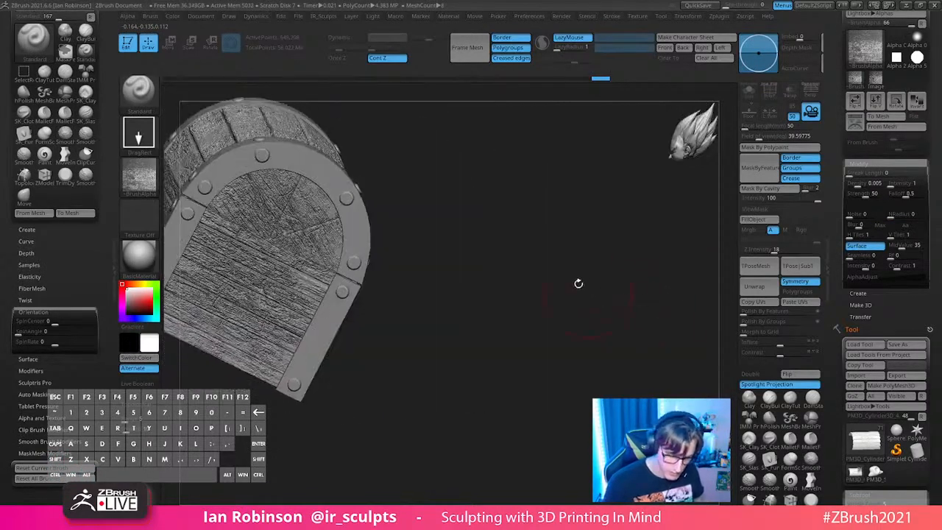
pyautogui.keyDown('alt'); pyautogui.click(300, 222); pyautogui.keyUp('alt')
pyautogui.keyDown('shift'); pyautogui.moveTo(268, 208); pyautogui.dragTo(324, 221); pyautogui.keyUp('shift')
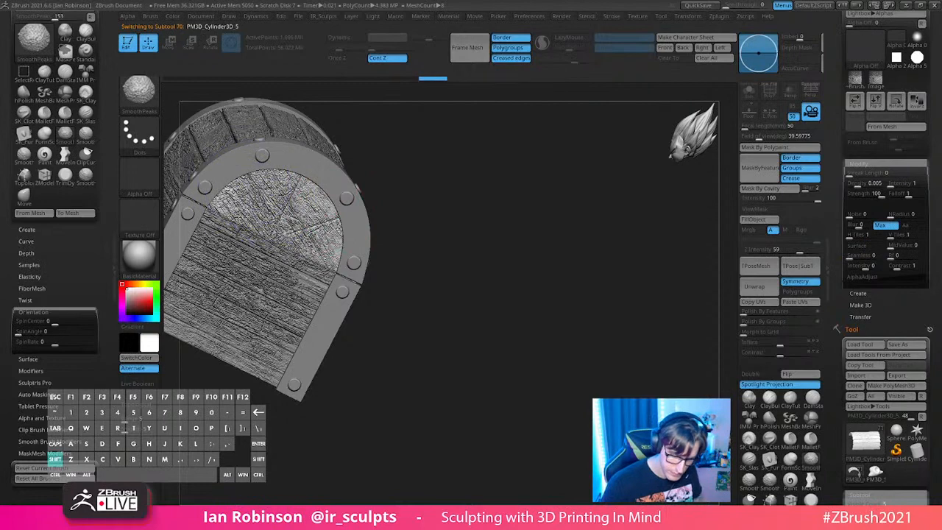
pyautogui.keyDown('alt'); pyautogui.moveTo(386, 223); pyautogui.dragTo(480, 234); pyautogui.keyUp('alt')
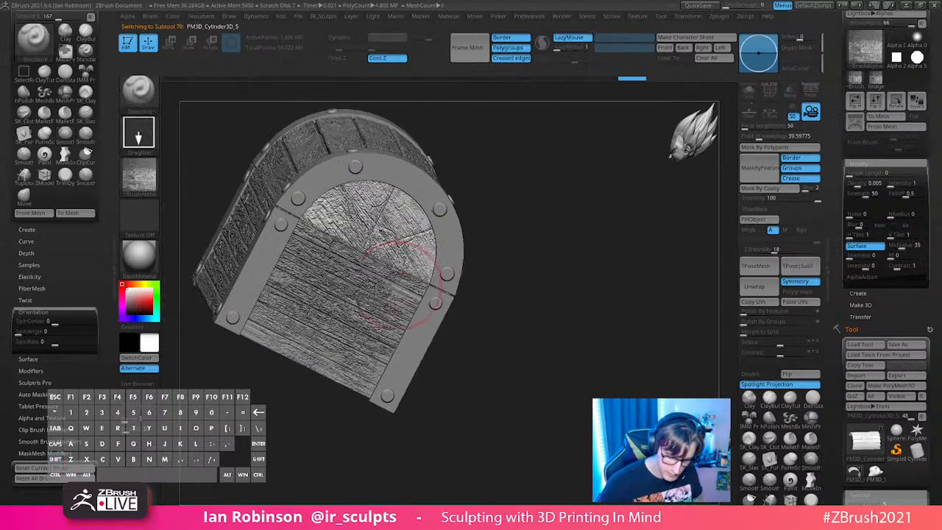
pyautogui.keyDown('alt'); pyautogui.click(349, 258); pyautogui.keyUp('alt')
pyautogui.keyDown('shift'); pyautogui.moveTo(328, 240); pyautogui.dragTo(360, 252); pyautogui.keyUp('shift')
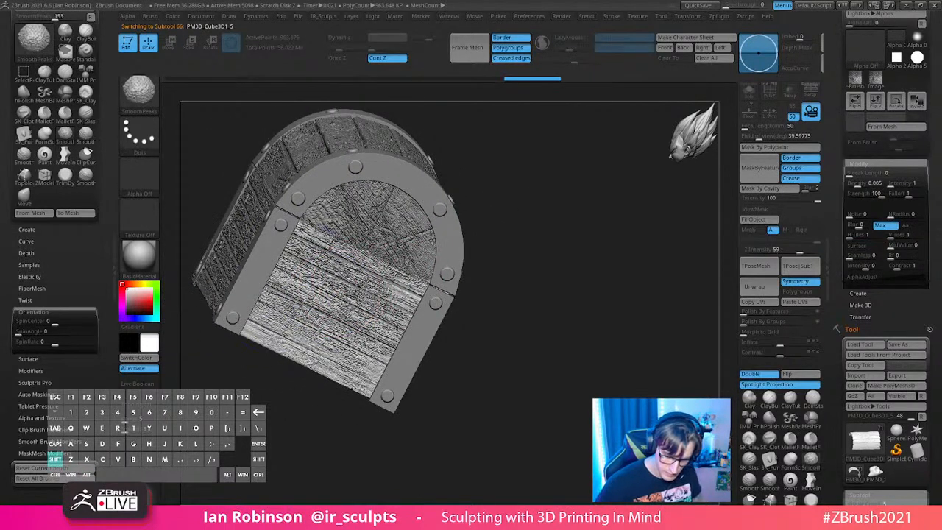
# Step: Smooth the grain peaks along the lower planks on the chest's long side
pyautogui.moveTo(524, 263)
pyautogui.mouseDown()
pyautogui.moveTo(569, 309)
pyautogui.moveTo(608, 324)
pyautogui.moveTo(655, 381)
pyautogui.mouseUp()
pyautogui.keyDown('alt'); pyautogui.click(337, 285); pyautogui.keyUp('alt')
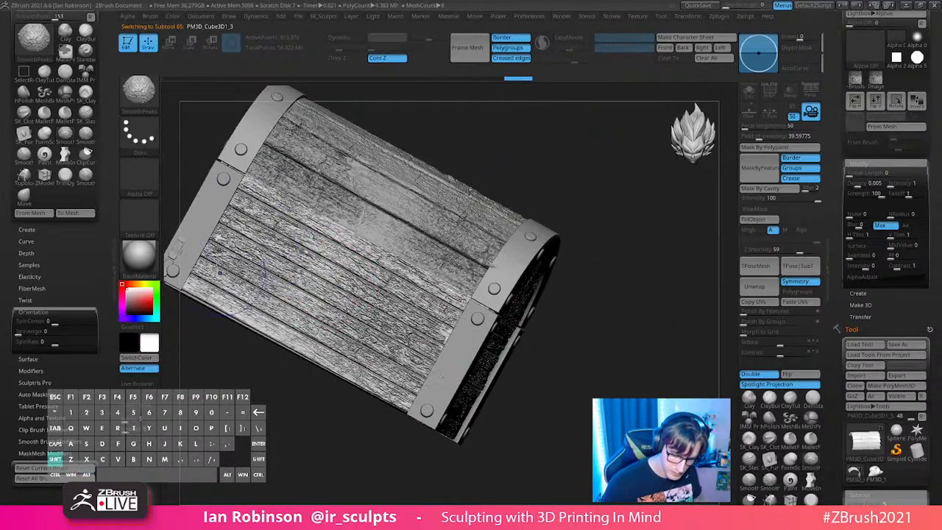
pyautogui.moveTo(391, 359)
pyautogui.keyDown('shift'); pyautogui.mouseDown()
pyautogui.moveTo(437, 341)
pyautogui.moveTo(444, 318)
pyautogui.mouseUp(); pyautogui.keyUp('shift')
pyautogui.keyDown('alt'); pyautogui.moveTo(567, 130); pyautogui.dragTo(598, 254); pyautogui.keyUp('alt')
# Step: Smooth more grain peaks on the lid and end planks, and make the lid planks active
pyautogui.keyDown('alt'); pyautogui.click(354, 257); pyautogui.keyUp('alt')
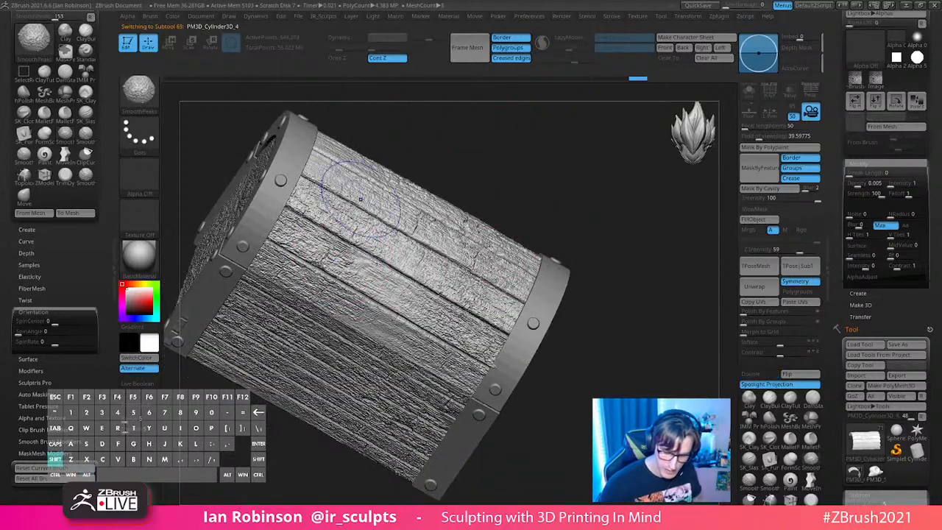
pyautogui.keyDown('shift'); pyautogui.moveTo(481, 332); pyautogui.dragTo(457, 315); pyautogui.keyUp('shift')
pyautogui.moveTo(666, 273)
pyautogui.mouseDown()
pyautogui.moveTo(646, 294)
pyautogui.moveTo(612, 373)
pyautogui.mouseUp()
pyautogui.moveTo(324, 223)
pyautogui.keyDown('shift'); pyautogui.mouseDown()
pyautogui.moveTo(361, 216)
pyautogui.moveTo(383, 229)
pyautogui.mouseUp(); pyautogui.keyUp('shift')
pyautogui.moveTo(533, 143)
pyautogui.mouseDown()
pyautogui.moveTo(645, 234)
pyautogui.moveTo(549, 242)
pyautogui.moveTo(549, 202)
pyautogui.moveTo(305, 243)
pyautogui.moveTo(243, 236)
pyautogui.mouseUp()
pyautogui.keyDown('shift'); pyautogui.moveTo(222, 312); pyautogui.dragTo(278, 230); pyautogui.keyUp('shift')
pyautogui.keyDown('alt'); pyautogui.moveTo(478, 192); pyautogui.dragTo(515, 264); pyautogui.keyUp('alt')
pyautogui.moveTo(559, 221)
pyautogui.mouseDown()
pyautogui.moveTo(540, 284)
pyautogui.moveTo(567, 273)
pyautogui.moveTo(482, 231)
pyautogui.mouseUp()
pyautogui.moveTo(511, 374)
pyautogui.mouseDown()
pyautogui.moveTo(589, 306)
pyautogui.moveTo(562, 266)
pyautogui.mouseUp()
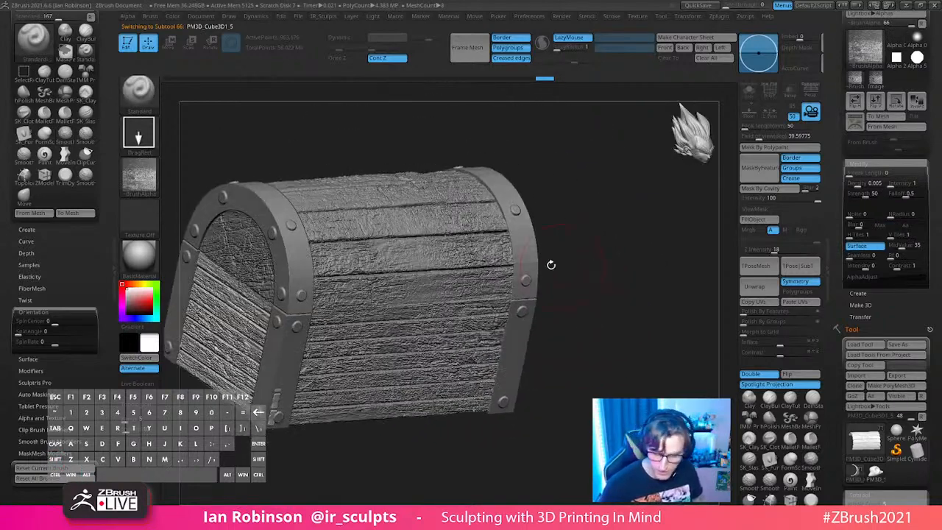
pyautogui.keyDown('alt'); pyautogui.click(525, 250); pyautogui.keyUp('alt')
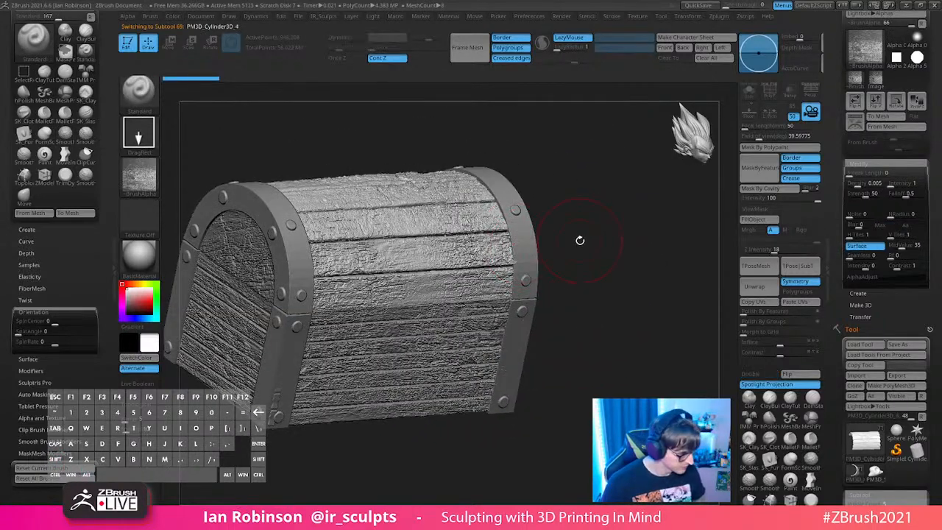
# Step: Adjust the shape of the lid planks with the Move brush, working from more than one side of the chest
pyautogui.press('b')
pyautogui.press('m')
pyautogui.press('v')
pyautogui.moveTo(572, 245); pyautogui.dragTo(593, 244)
pyautogui.moveTo(366, 219); pyautogui.dragTo(507, 215)
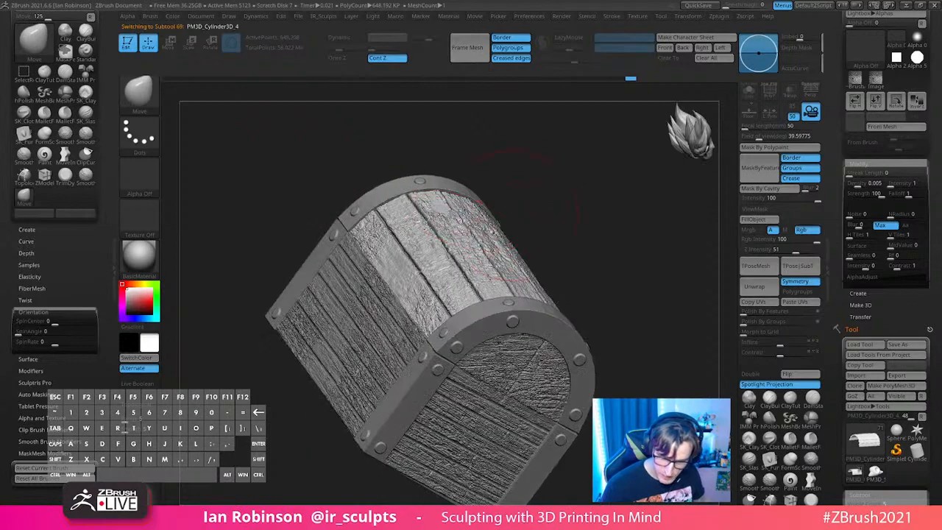
pyautogui.moveTo(532, 244); pyautogui.dragTo(474, 246)
pyautogui.moveTo(521, 224)
pyautogui.mouseDown()
pyautogui.moveTo(528, 239)
pyautogui.moveTo(454, 252)
pyautogui.moveTo(555, 242)
pyautogui.moveTo(551, 192)
pyautogui.moveTo(288, 205)
pyautogui.mouseUp()
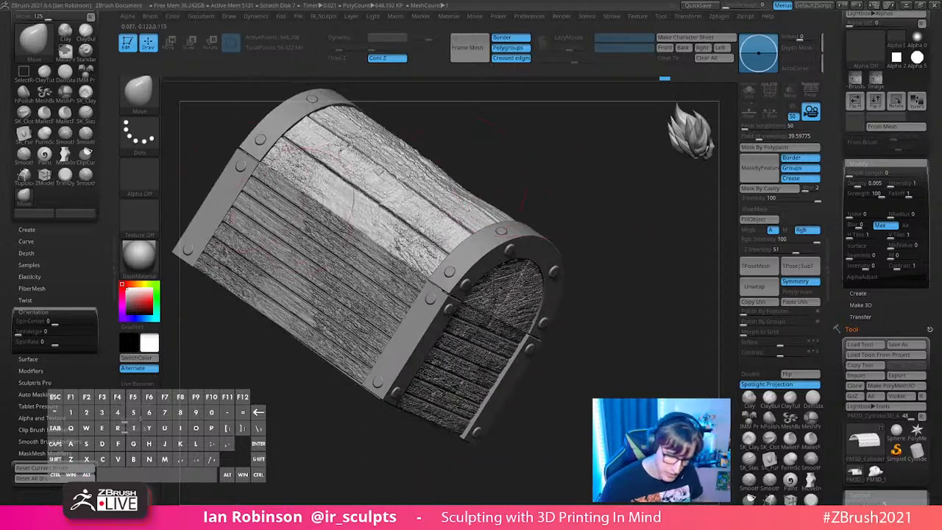
# Step: Make the planks on the chest's long side active and adjust their form with the Move brush
pyautogui.keyDown('alt'); pyautogui.click(252, 187); pyautogui.keyUp('alt')
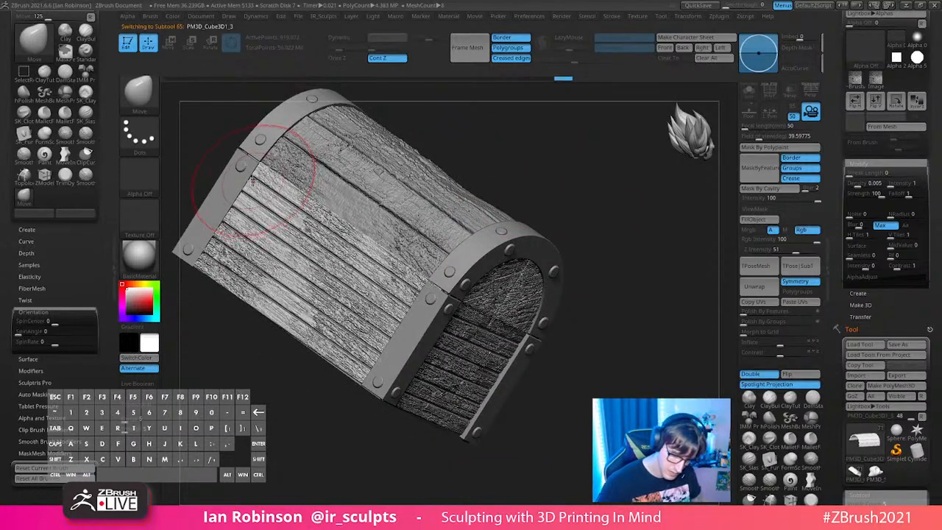
pyautogui.moveTo(252, 366)
pyautogui.mouseDown()
pyautogui.moveTo(379, 391)
pyautogui.moveTo(412, 410)
pyautogui.moveTo(427, 437)
pyautogui.moveTo(610, 284)
pyautogui.moveTo(553, 358)
pyautogui.mouseUp()
pyautogui.moveTo(503, 294)
pyautogui.mouseDown()
pyautogui.moveTo(545, 219)
pyautogui.moveTo(620, 252)
pyautogui.mouseUp()
pyautogui.moveTo(545, 257); pyautogui.dragTo(472, 232)
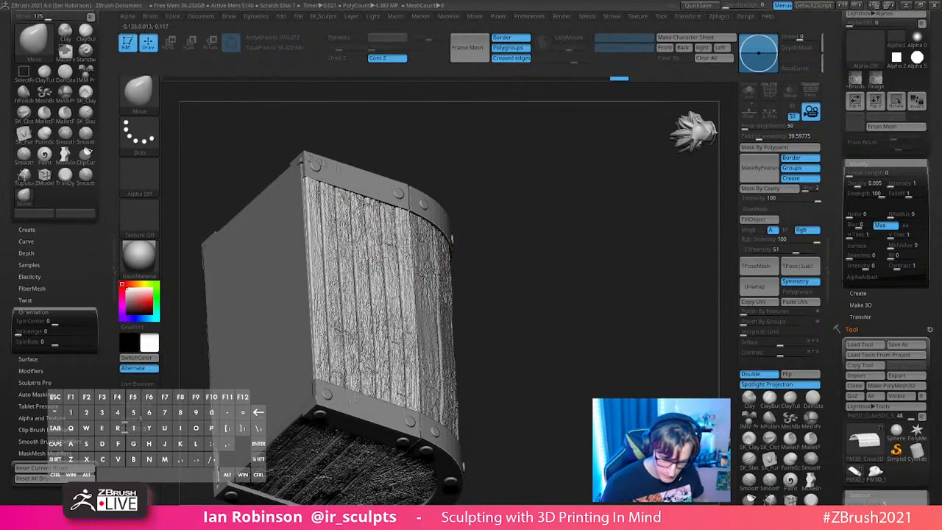
pyautogui.moveTo(471, 233)
pyautogui.mouseDown()
pyautogui.moveTo(532, 221)
pyautogui.moveTo(543, 294)
pyautogui.moveTo(432, 326)
pyautogui.moveTo(515, 383)
pyautogui.moveTo(508, 346)
pyautogui.moveTo(457, 276)
pyautogui.mouseUp()
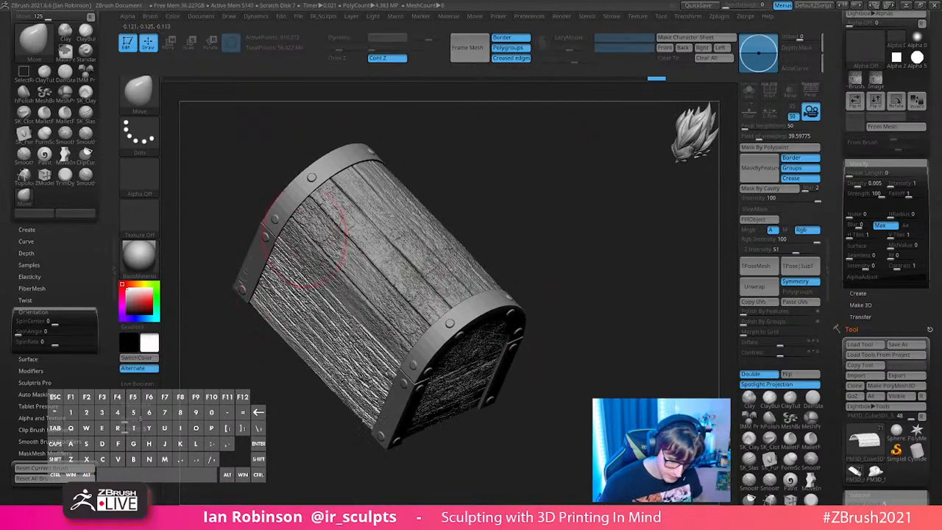
# Step: Make the straight end planks active and adjust their fit against the chest frame with the transform gizmo
pyautogui.moveTo(459, 169); pyautogui.dragTo(390, 228)
pyautogui.keyDown('alt'); pyautogui.click(263, 266); pyautogui.keyUp('alt')
pyautogui.moveTo(446, 181); pyautogui.dragTo(368, 221)
pyautogui.keyDown('alt'); pyautogui.click(253, 273); pyautogui.keyUp('alt')
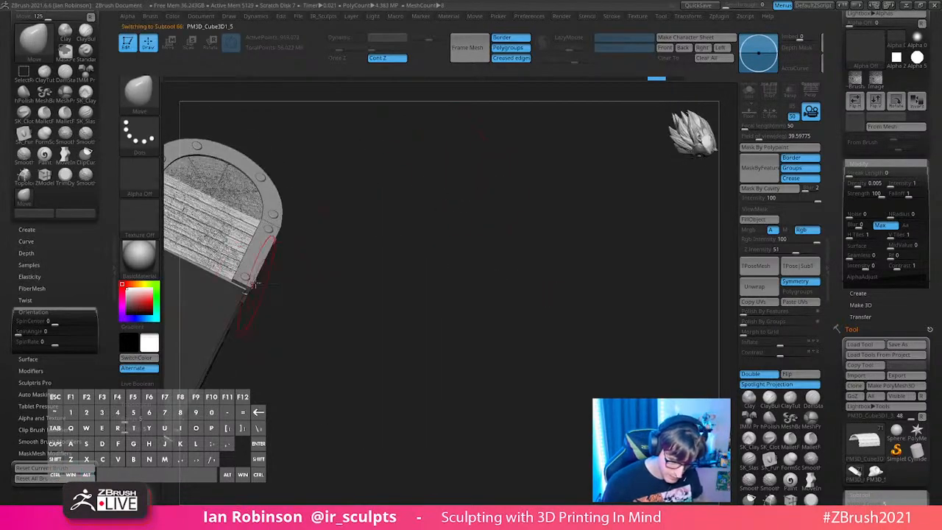
pyautogui.moveTo(319, 266); pyautogui.dragTo(296, 265)
pyautogui.press('w')
pyautogui.keyDown('alt'); pyautogui.moveTo(442, 263); pyautogui.dragTo(552, 252); pyautogui.keyUp('alt')
pyautogui.keyDown('alt'); pyautogui.click(278, 346); pyautogui.keyUp('alt')
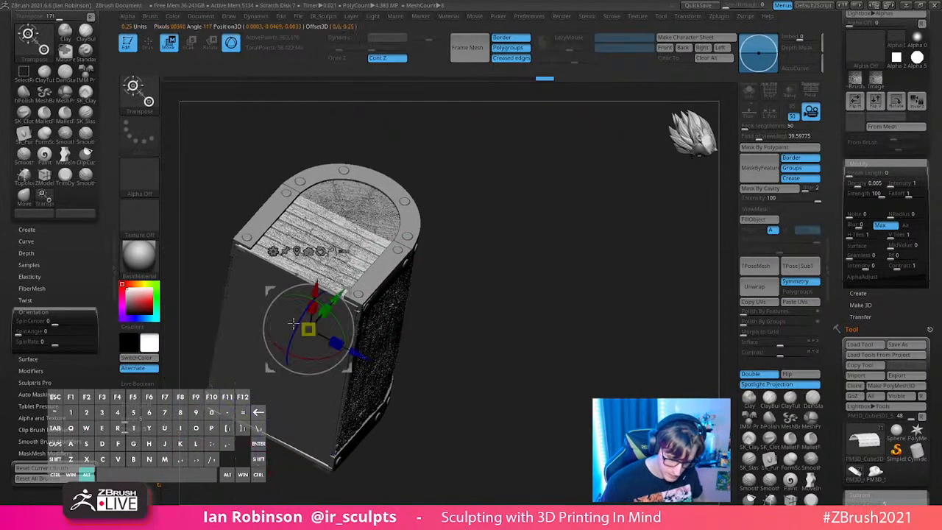
pyautogui.keyDown('shift'); pyautogui.moveTo(458, 278); pyautogui.dragTo(384, 269); pyautogui.keyUp('shift')
pyautogui.moveTo(340, 329); pyautogui.dragTo(354, 330)
pyautogui.press('q')
# Step: Collapse the alpha's Modify settings, bring up the subtool list and hide the brush tray to widen the canvas
pyautogui.moveTo(513, 273)
pyautogui.mouseDown()
pyautogui.moveTo(476, 297)
pyautogui.moveTo(542, 286)
pyautogui.moveTo(564, 246)
pyautogui.moveTo(557, 277)
pyautogui.moveTo(566, 272)
pyautogui.moveTo(585, 319)
pyautogui.moveTo(623, 321)
pyautogui.moveTo(656, 302)
pyautogui.mouseUp()
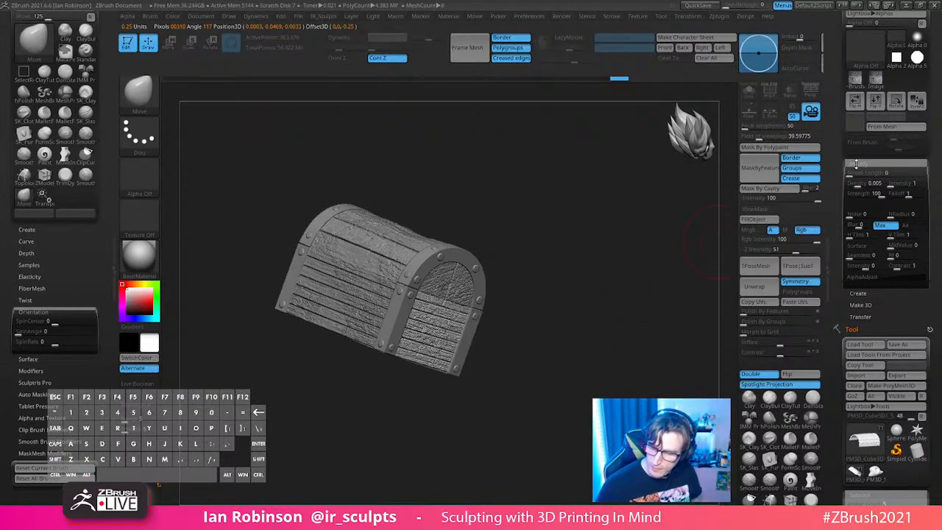
pyautogui.click(857, 165)
pyautogui.scroll(2, 937, 110)
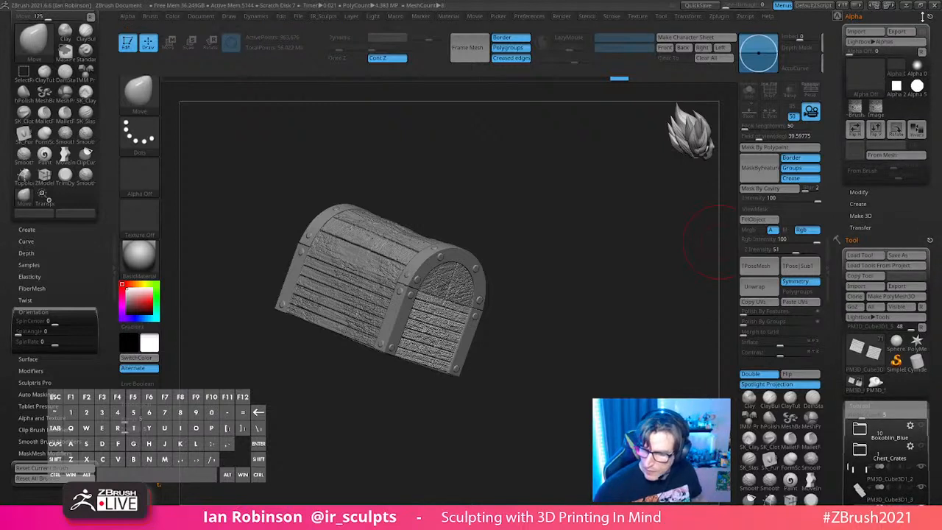
pyautogui.scroll(-10, 921, 29)
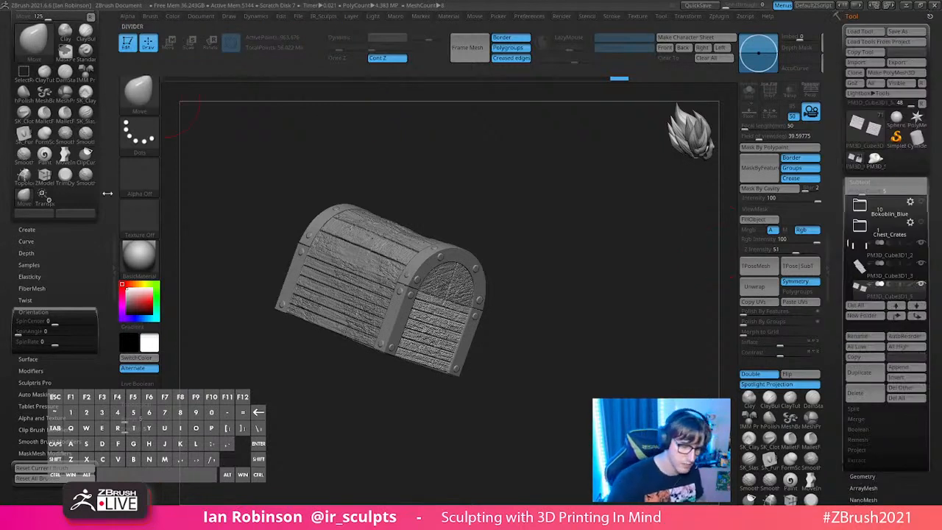
pyautogui.click(111, 251)
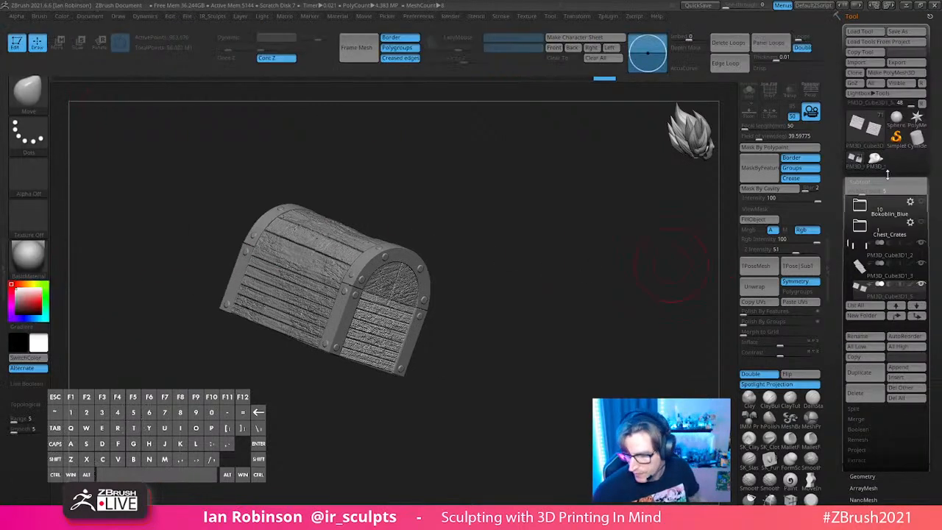
# Step: Make the straight corner straps active, group their polygons by normals and crease the polygroup borders
pyautogui.click(875, 250)
pyautogui.hotkey('shift', 'f')
pyautogui.hotkey('shift', 'f')
pyautogui.moveTo(614, 322); pyautogui.dragTo(580, 267)
pyautogui.hotkey('shift', 'f')
pyautogui.moveTo(580, 266); pyautogui.dragTo(606, 256)
pyautogui.press('space')
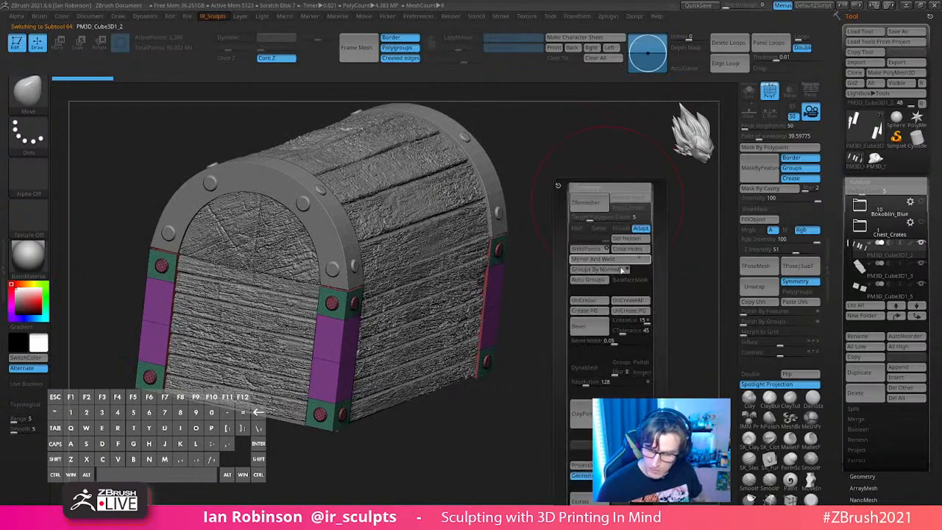
pyautogui.click(608, 270)
pyautogui.click(595, 312)
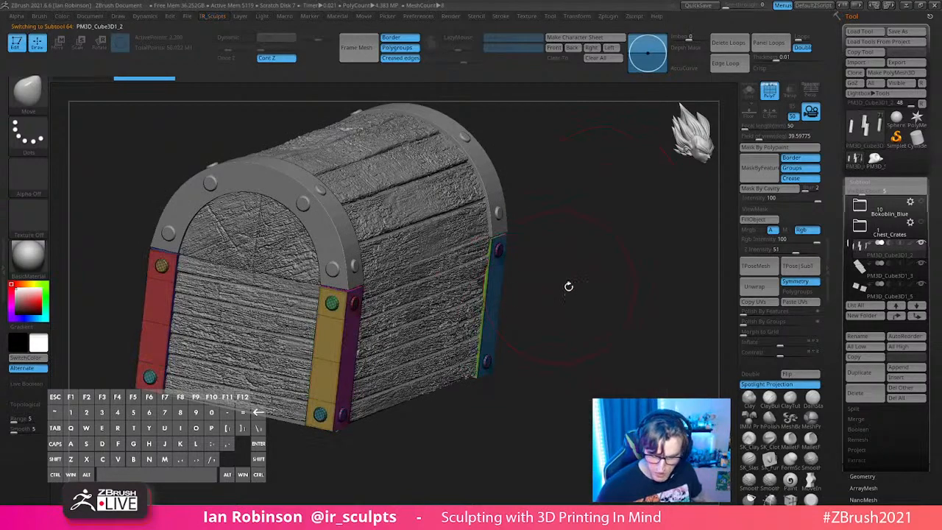
pyautogui.moveTo(591, 301); pyautogui.dragTo(603, 362)
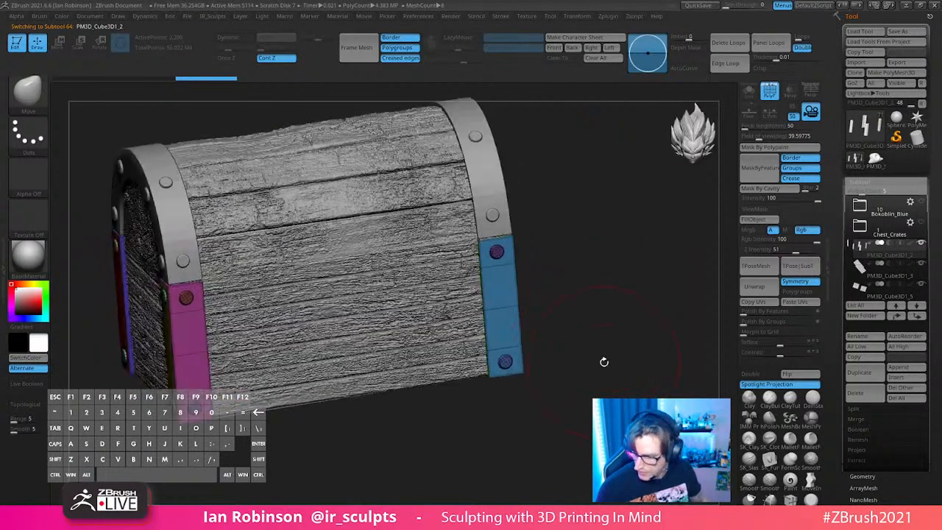
# Step: Activate Dynamic Subdiv on the corner straps, choosing Always YES, and check them in isolation
pyautogui.hotkey('ctrl', 'd')
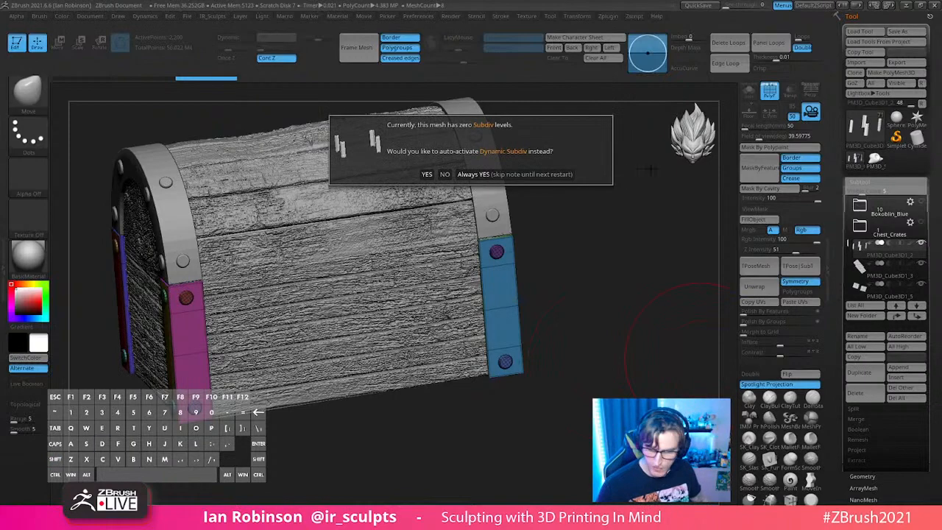
pyautogui.click(507, 174)
pyautogui.moveTo(608, 247); pyautogui.dragTo(642, 259)
pyautogui.click(749, 91)
pyautogui.moveTo(626, 206); pyautogui.dragTo(582, 236)
pyautogui.click(747, 93)
pyautogui.moveTo(636, 253); pyautogui.dragTo(622, 252)
# Step: Switch to the arched straps and back, and apply Dynamic Subdiv to the straight corner straps
pyautogui.keyDown('alt'); pyautogui.click(410, 226); pyautogui.keyUp('alt')
pyautogui.press('b')
pyautogui.press('m')
pyautogui.press('v')
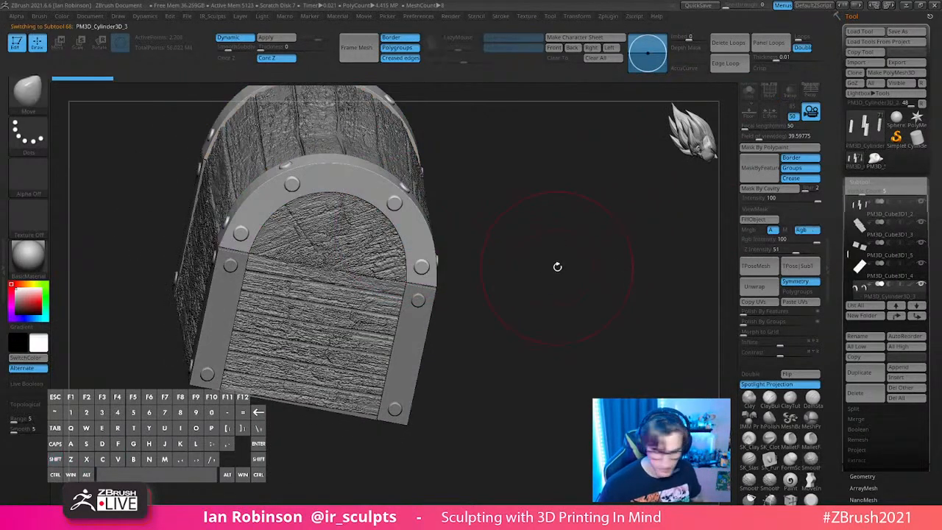
pyautogui.keyDown('alt'); pyautogui.click(399, 347); pyautogui.keyUp('alt')
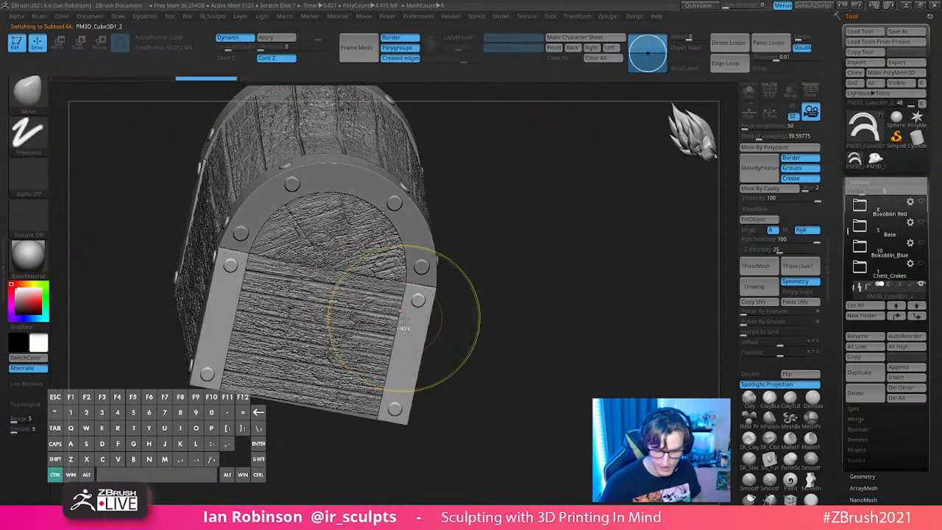
pyautogui.click(277, 38)
# Step: Make the chest's inner box active and examine it in isolation from several angles
pyautogui.keyDown('alt'); pyautogui.click(375, 305); pyautogui.keyUp('alt')
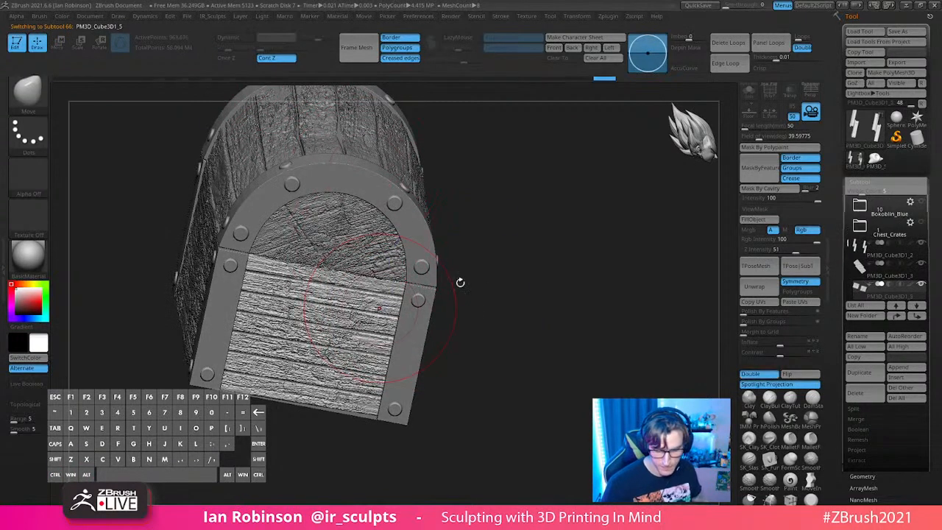
pyautogui.keyDown('shift'); pyautogui.moveTo(553, 288); pyautogui.dragTo(498, 324); pyautogui.keyUp('shift')
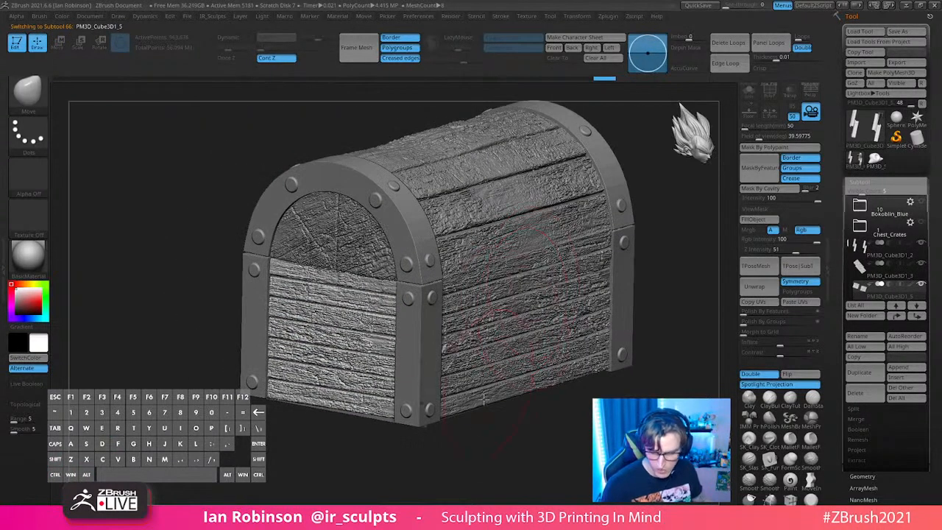
pyautogui.click(869, 184)
pyautogui.keyDown('alt'); pyautogui.moveTo(641, 409); pyautogui.dragTo(561, 403); pyautogui.keyUp('alt')
pyautogui.moveTo(556, 403); pyautogui.dragTo(579, 359)
pyautogui.keyDown('alt'); pyautogui.click(467, 303); pyautogui.keyUp('alt')
pyautogui.moveTo(578, 271); pyautogui.dragTo(573, 184)
pyautogui.keyDown('alt'); pyautogui.click(420, 309); pyautogui.keyUp('alt')
pyautogui.keyDown('alt'); pyautogui.moveTo(547, 228); pyautogui.dragTo(519, 290); pyautogui.keyUp('alt')
pyautogui.click(750, 99)
pyautogui.moveTo(637, 273); pyautogui.dragTo(586, 307)
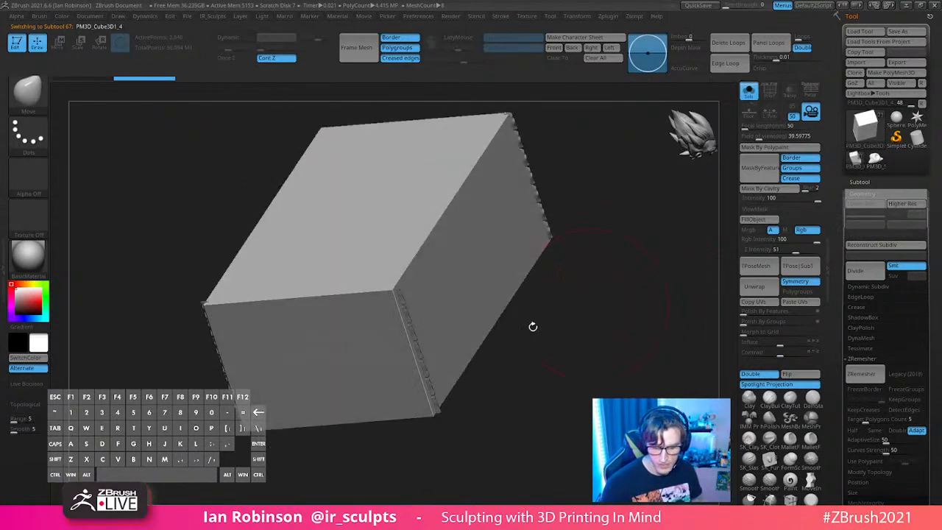
pyautogui.click(749, 92)
# Step: Scale the inner box with the gizmo, stretching it along the chest's height by a factor of about 1.02
pyautogui.moveTo(623, 240); pyautogui.dragTo(598, 259)
pyautogui.press('w')
pyautogui.keyDown('alt'); pyautogui.click(265, 326); pyautogui.keyUp('alt')
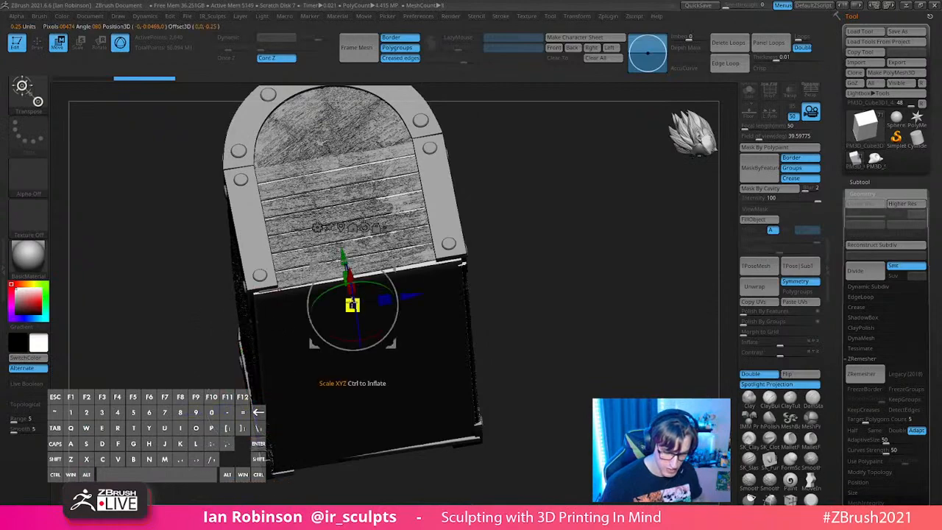
pyautogui.moveTo(354, 305); pyautogui.dragTo(356, 302)
pyautogui.moveTo(466, 273); pyautogui.dragTo(391, 344)
pyautogui.moveTo(518, 270); pyautogui.dragTo(550, 312)
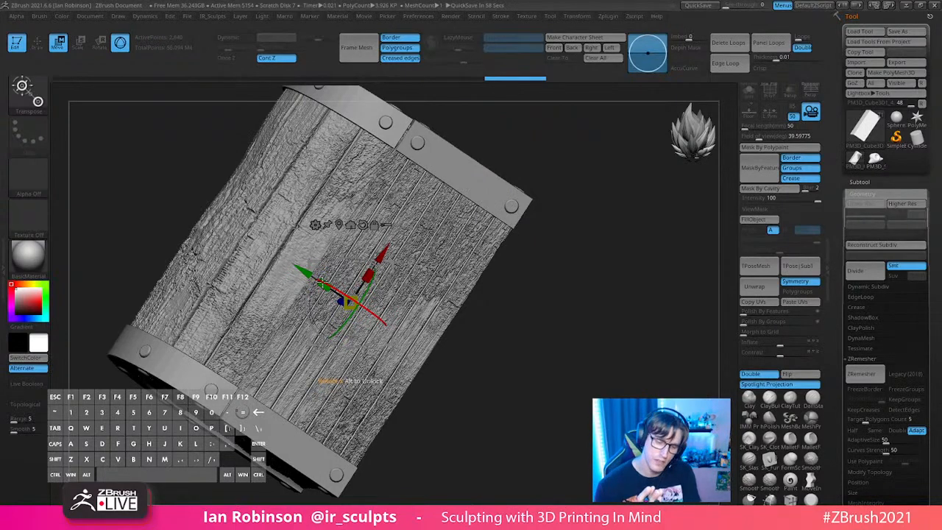
pyautogui.moveTo(566, 293); pyautogui.dragTo(532, 229)
pyautogui.moveTo(351, 360); pyautogui.dragTo(350, 358)
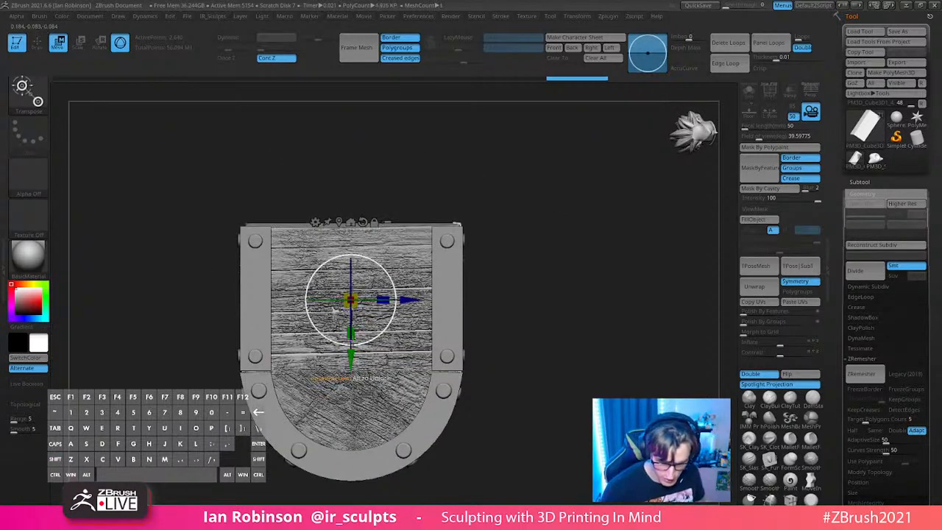
pyautogui.keyDown('ctrl'); pyautogui.moveTo(492, 246); pyautogui.dragTo(506, 259); pyautogui.keyUp('ctrl')
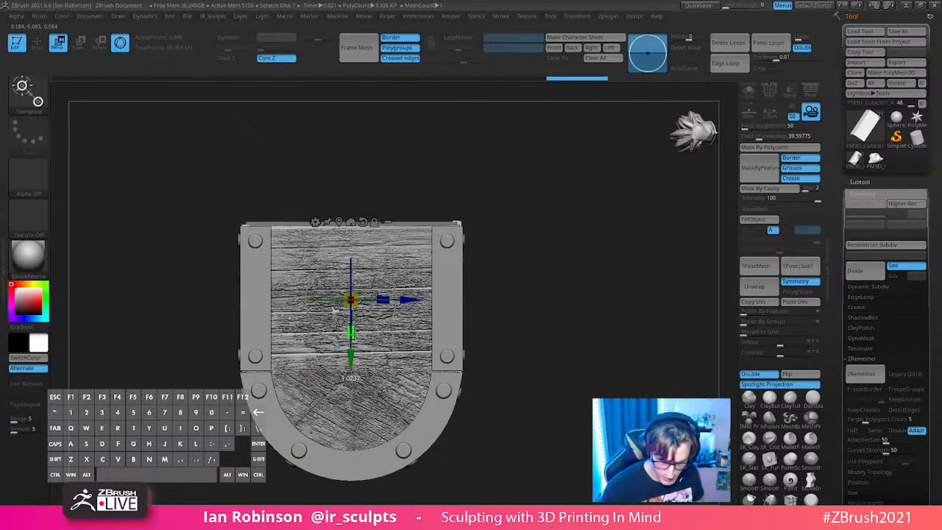
pyautogui.press('q')
# Step: Auto-group the inner box mesh, isolate the main block from the thin side pieces and delete the hidden geometry
pyautogui.moveTo(336, 311); pyautogui.dragTo(591, 223)
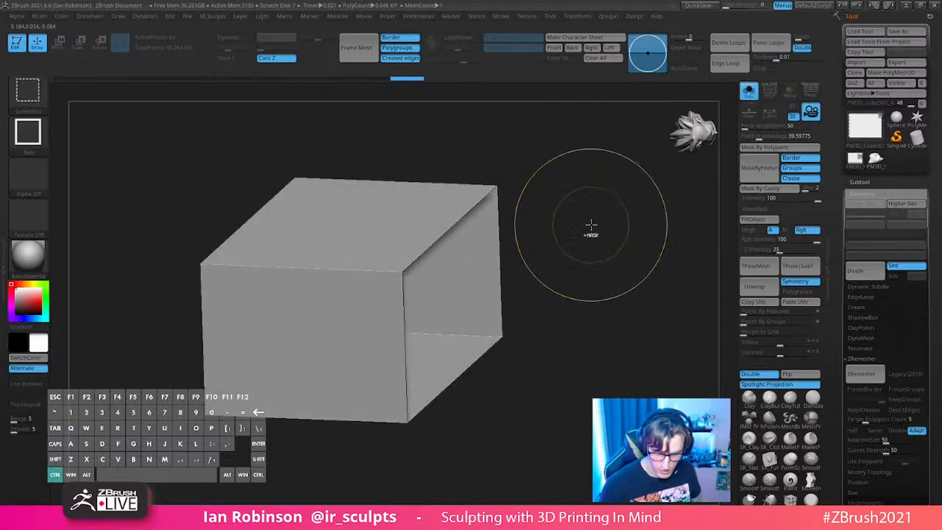
pyautogui.hotkey('shift', 'f')
pyautogui.keyDown('ctrl'); pyautogui.keyDown('shift'); pyautogui.click(598, 233); pyautogui.keyUp('shift'); pyautogui.keyUp('ctrl')
pyautogui.press('2')
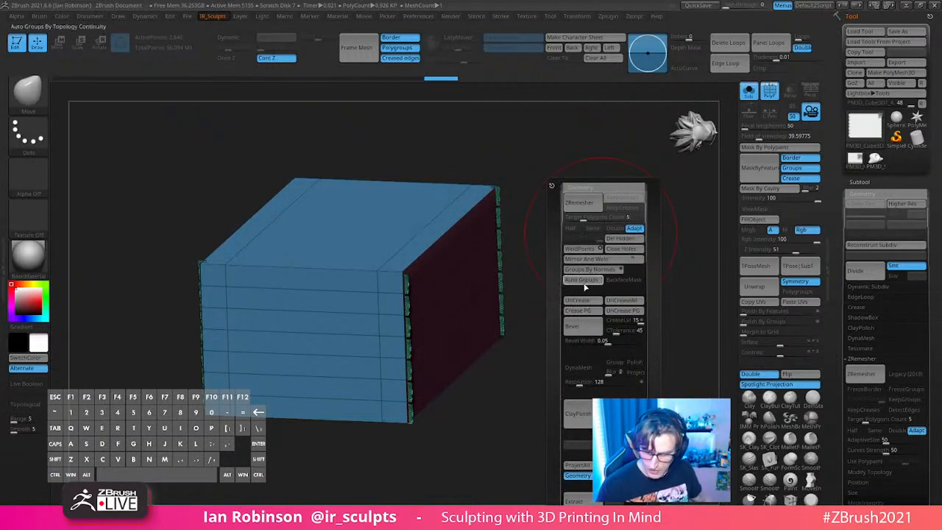
pyautogui.click(586, 286)
pyautogui.press('2')
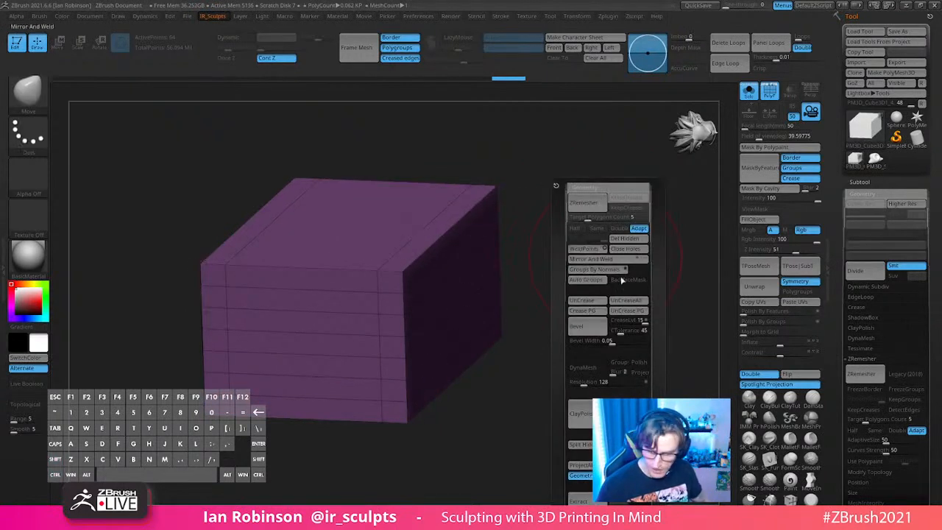
pyautogui.click(624, 238)
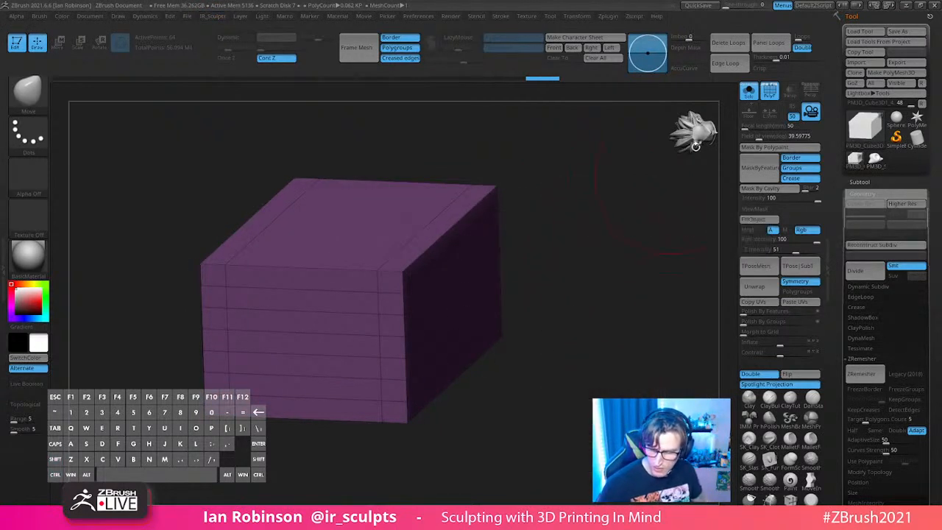
# Step: Mask the inner box around its base and nudge the base slightly along the chest's height with the gizmo
pyautogui.click(749, 91)
pyautogui.keyDown('shift'); pyautogui.moveTo(618, 250); pyautogui.dragTo(542, 251); pyautogui.keyUp('shift')
pyautogui.moveTo(171, 203)
pyautogui.keyDown('ctrl'); pyautogui.mouseDown()
pyautogui.moveTo(361, 225)
pyautogui.moveTo(527, 262)
pyautogui.mouseUp(); pyautogui.keyUp('ctrl')
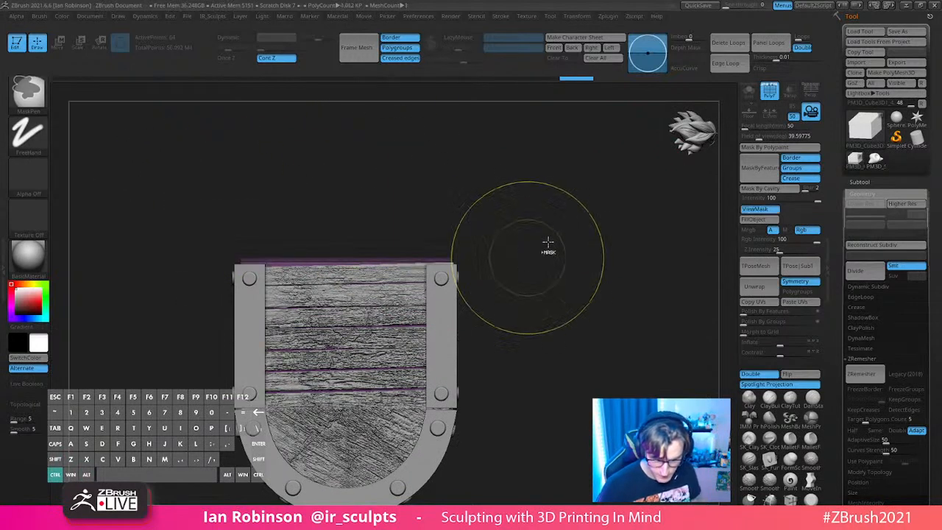
pyautogui.press('w')
pyautogui.keyDown('alt'); pyautogui.click(333, 259); pyautogui.keyUp('alt')
pyautogui.moveTo(345, 319); pyautogui.dragTo(344, 323)
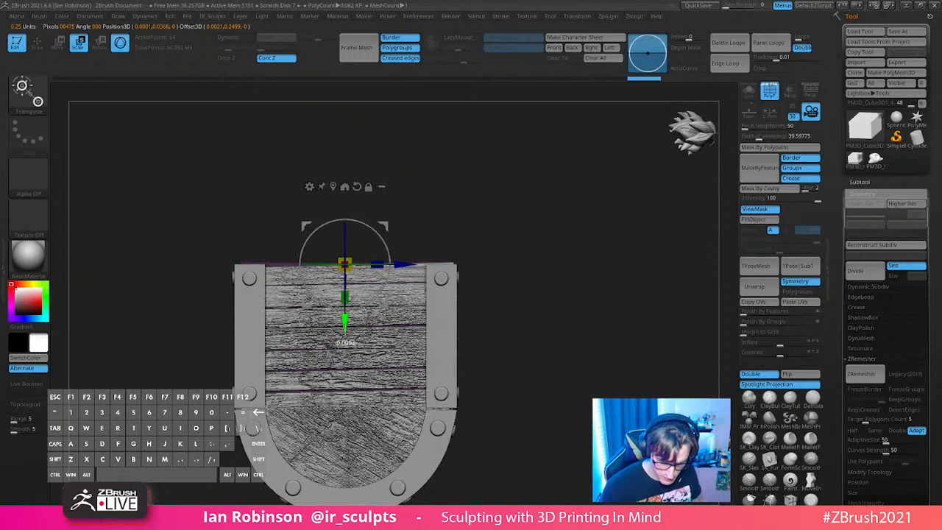
pyautogui.press('q')
# Step: Hide the polyframe and open the Geometry settings for the inner box
pyautogui.moveTo(467, 249); pyautogui.dragTo(560, 304)
pyautogui.hotkey('shift', 'f')
pyautogui.moveTo(572, 273)
pyautogui.mouseDown()
pyautogui.moveTo(565, 315)
pyautogui.moveTo(593, 290)
pyautogui.moveTo(611, 309)
pyautogui.moveTo(563, 318)
pyautogui.moveTo(551, 279)
pyautogui.mouseUp()
pyautogui.click(872, 184)
pyautogui.click(871, 184)
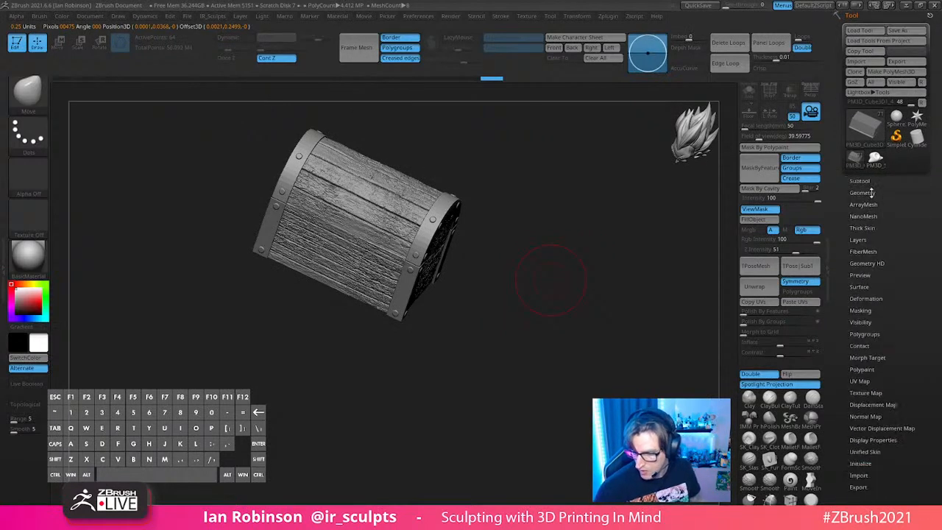
pyautogui.click(870, 192)
# Step: Increase the inner box's mesh resolution and check its wireframe from below the chest
pyautogui.press('1')
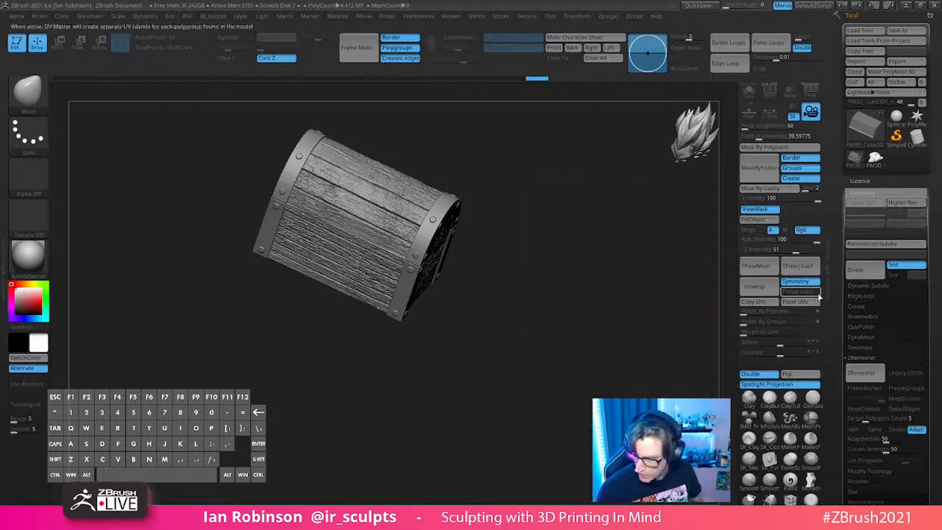
pyautogui.press('ctrl')
pyautogui.hotkey('shift', 'f')
pyautogui.hotkey('shift', 'f')
pyautogui.moveTo(618, 343)
pyautogui.mouseDown()
pyautogui.moveTo(586, 269)
pyautogui.moveTo(587, 299)
pyautogui.mouseUp()
pyautogui.hotkey('shift', 'f')
pyautogui.hotkey('shift', 'f')
pyautogui.press('ctrl')
pyautogui.hotkey('ctrl', 'shift', 'z')
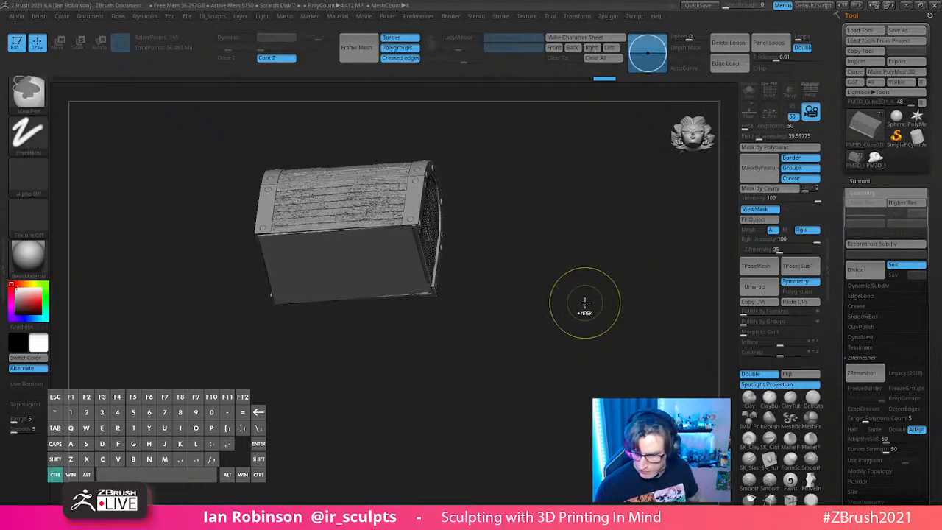
# Step: Look over the subtool list and reopen the Geometry settings for the inner box
pyautogui.moveTo(587, 231); pyautogui.dragTo(639, 259)
pyautogui.click(861, 182)
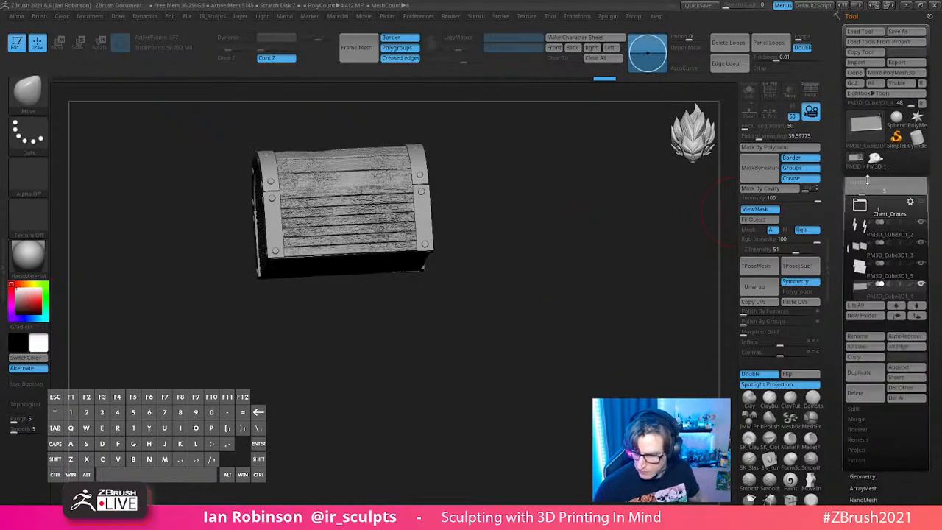
pyautogui.click(867, 182)
pyautogui.click(867, 193)
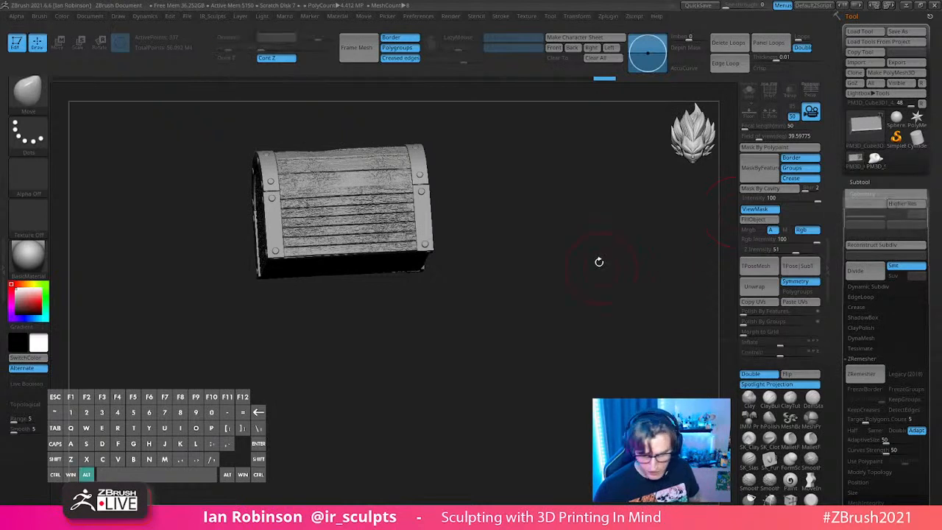
# Step: Raise the inner box to subdivision level 3 and check its wireframe against the chest
pyautogui.click(886, 204)
pyautogui.moveTo(620, 275)
pyautogui.mouseDown()
pyautogui.moveTo(618, 254)
pyautogui.moveTo(595, 288)
pyautogui.mouseUp()
pyautogui.hotkey('shift', 'f')
pyautogui.hotkey('shift', 'f')
pyautogui.press('w')
pyautogui.press('q')
pyautogui.moveTo(549, 254)
pyautogui.mouseDown()
pyautogui.moveTo(572, 176)
pyautogui.moveTo(567, 265)
pyautogui.moveTo(593, 274)
pyautogui.mouseUp()
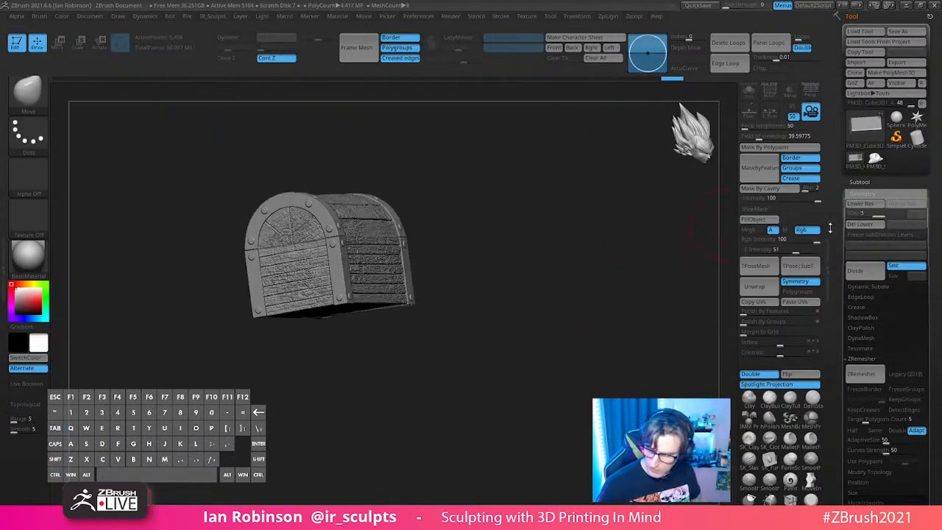
# Step: Select the topmost chest subtool and merge the chest pieces below it down into a single subtool
pyautogui.click(862, 183)
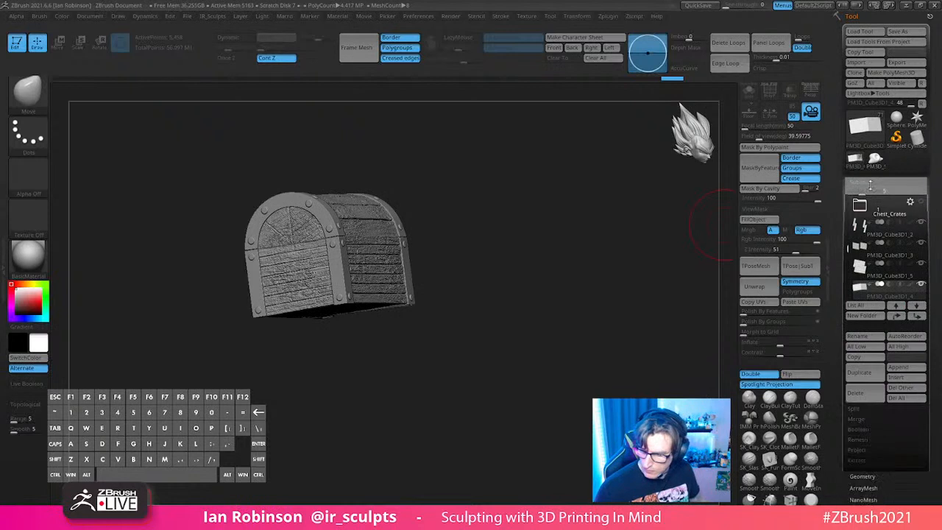
pyautogui.click(888, 231)
pyautogui.click(867, 388)
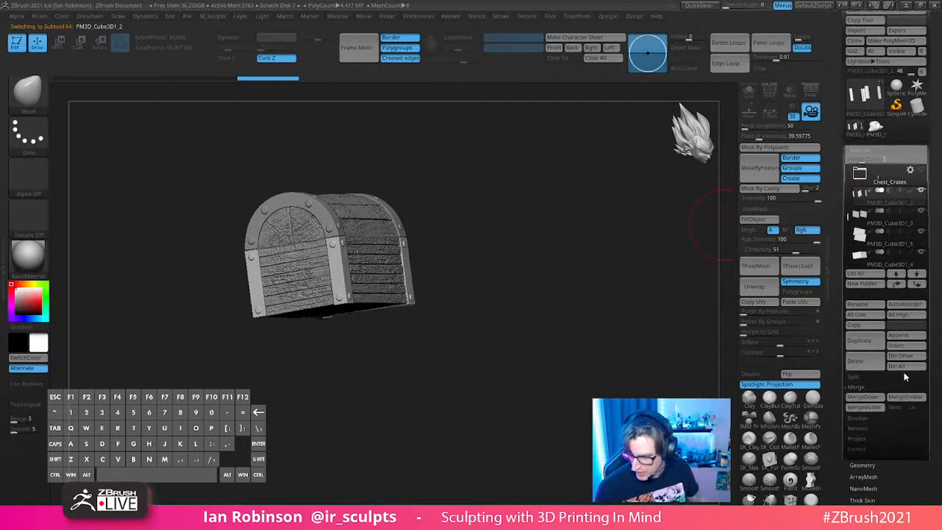
pyautogui.press('shift')
pyautogui.click(863, 315)
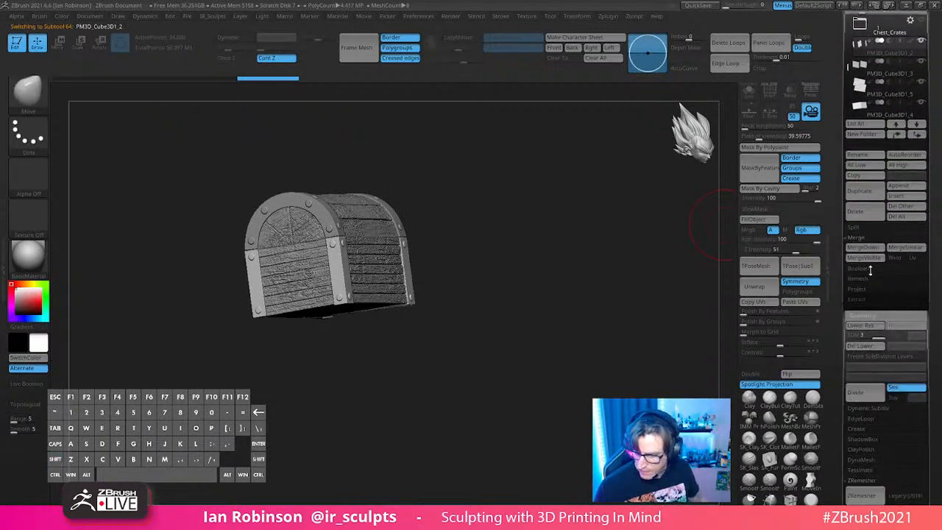
pyautogui.click(863, 248)
pyautogui.press('Return')
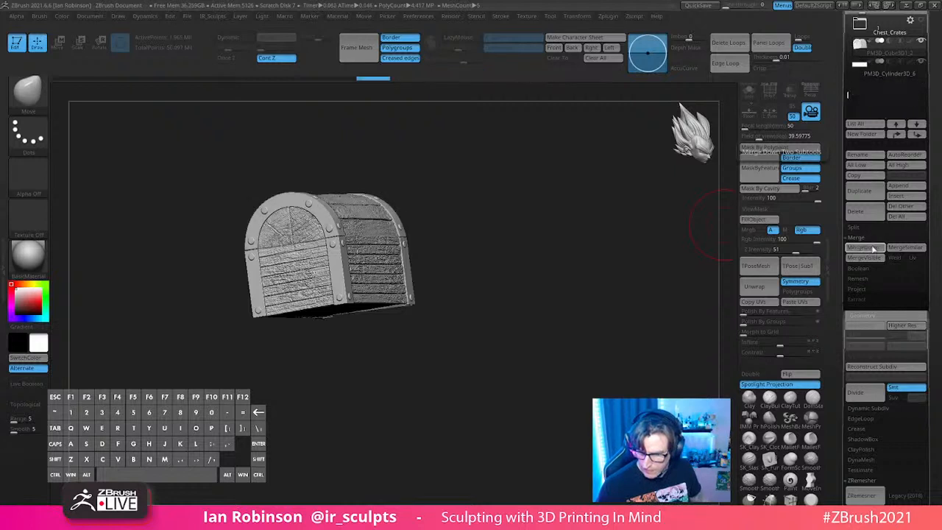
pyautogui.moveTo(904, 85)
pyautogui.click(859, 250)
pyautogui.moveTo(569, 307)
pyautogui.mouseDown()
pyautogui.moveTo(584, 248)
pyautogui.moveTo(593, 248)
pyautogui.moveTo(527, 307)
pyautogui.moveTo(547, 324)
pyautogui.moveTo(576, 271)
pyautogui.mouseUp()
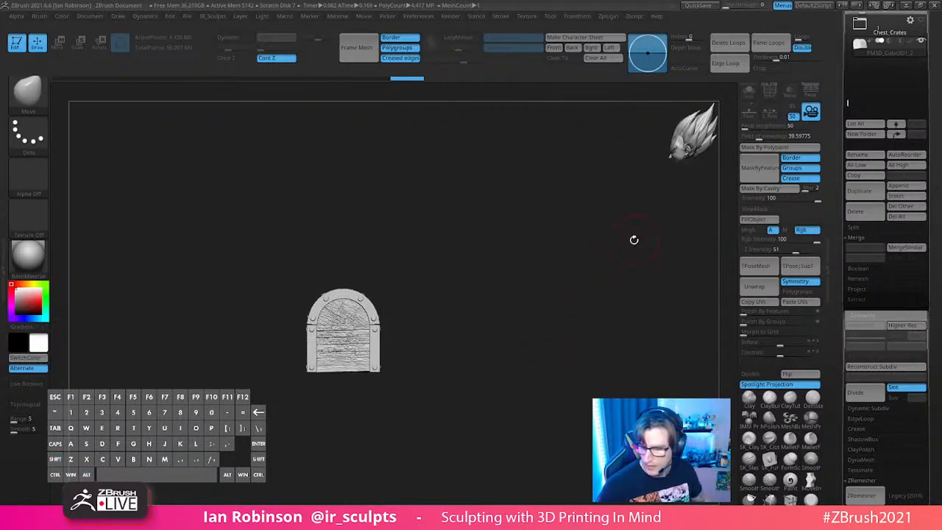
# Step: Save the tool as Bokoblin_Talus_Statue_016_PosedBokoblin.ztl and look over the merged chest
pyautogui.hotkey('ctrl', 's')
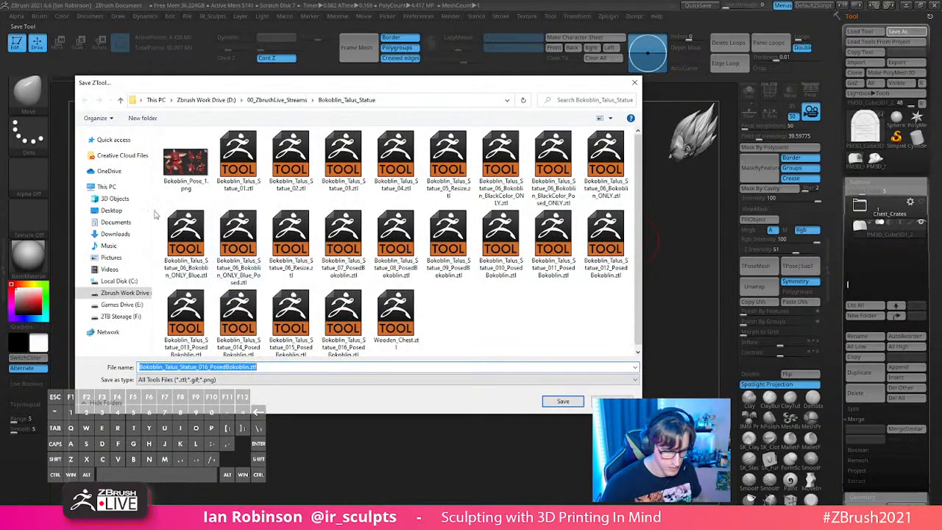
pyautogui.click(562, 402)
pyautogui.press('Return')
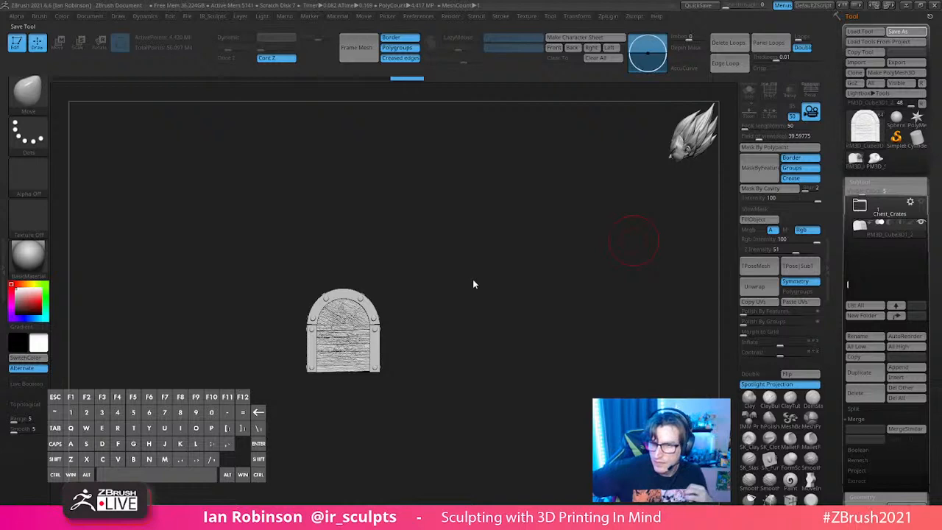
pyautogui.moveTo(473, 284); pyautogui.dragTo(558, 296)
pyautogui.press('s')
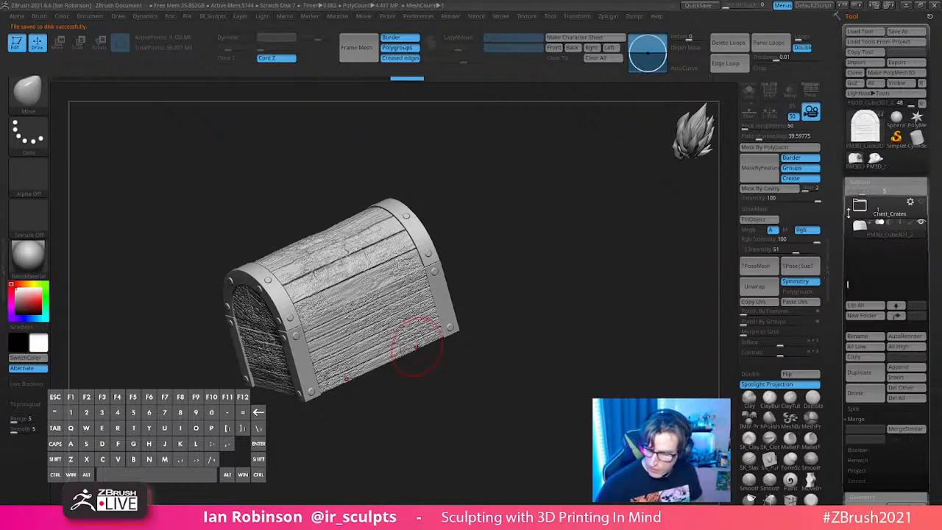
# Step: Show all the statue's subtools and move the chest vertically to just above the round base with the gizmo
pyautogui.moveTo(849, 277)
pyautogui.mouseDown()
pyautogui.moveTo(849, 208)
pyautogui.moveTo(849, 275)
pyautogui.mouseUp()
pyautogui.keyDown('shift'); pyautogui.click(921, 221); pyautogui.keyUp('shift')
pyautogui.keyDown('alt'); pyautogui.moveTo(631, 313); pyautogui.dragTo(642, 215, button='right'); pyautogui.keyUp('alt')
pyautogui.press('w')
pyautogui.moveTo(597, 336)
pyautogui.keyDown('alt'); pyautogui.mouseDown(button='right')
pyautogui.moveTo(626, 227)
pyautogui.moveTo(561, 203)
pyautogui.mouseUp(button='right'); pyautogui.keyUp('alt')
pyautogui.moveTo(398, 181); pyautogui.dragTo(408, 324)
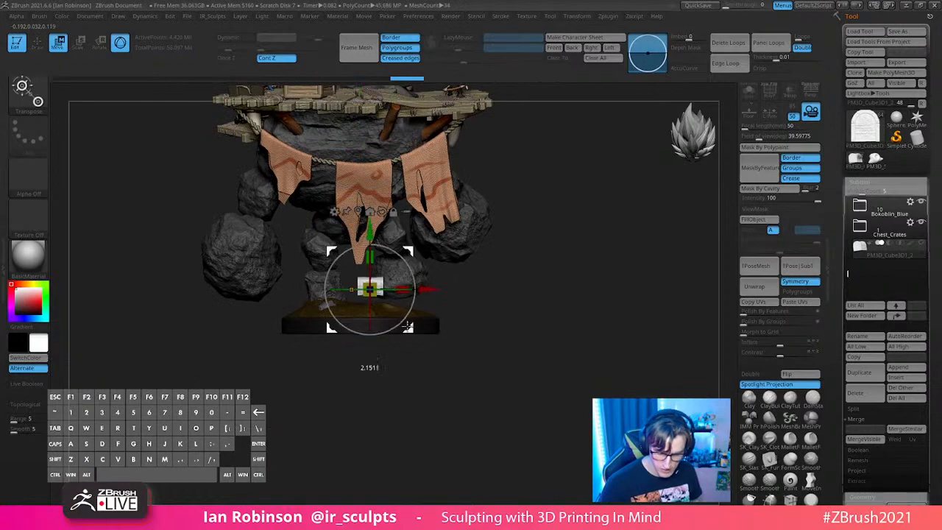
# Step: Move the chest across the base to the open ground near its rim and tilt it with the gizmo
pyautogui.moveTo(600, 288); pyautogui.dragTo(524, 298, button='right')
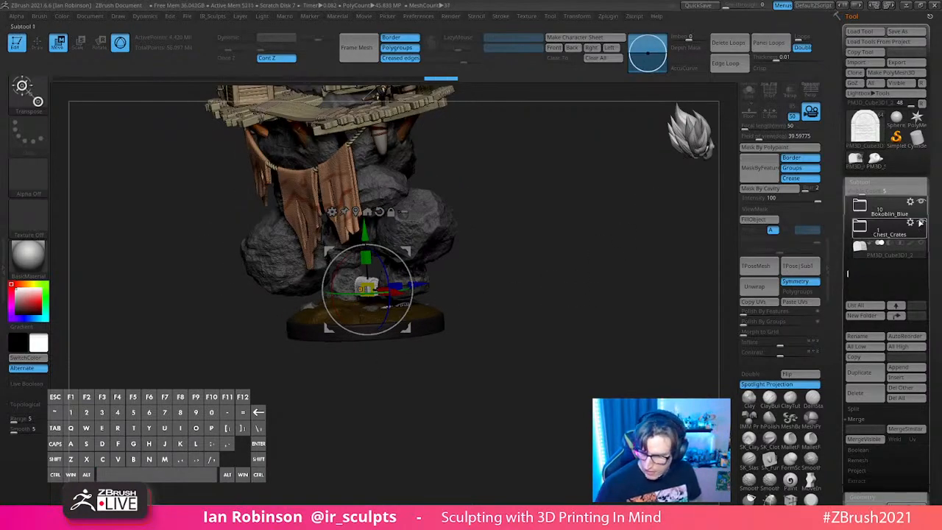
pyautogui.keyDown('alt'); pyautogui.moveTo(610, 257); pyautogui.dragTo(585, 342, button='right'); pyautogui.keyUp('alt')
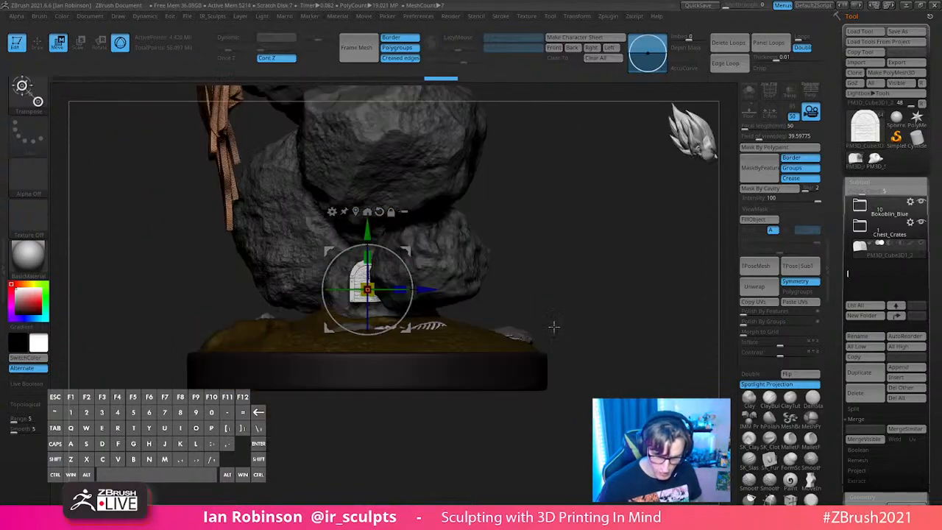
pyautogui.keyDown('alt'); pyautogui.moveTo(582, 255); pyautogui.dragTo(620, 277, button='right'); pyautogui.keyUp('alt')
pyautogui.moveTo(620, 276); pyautogui.dragTo(713, 304, button='right')
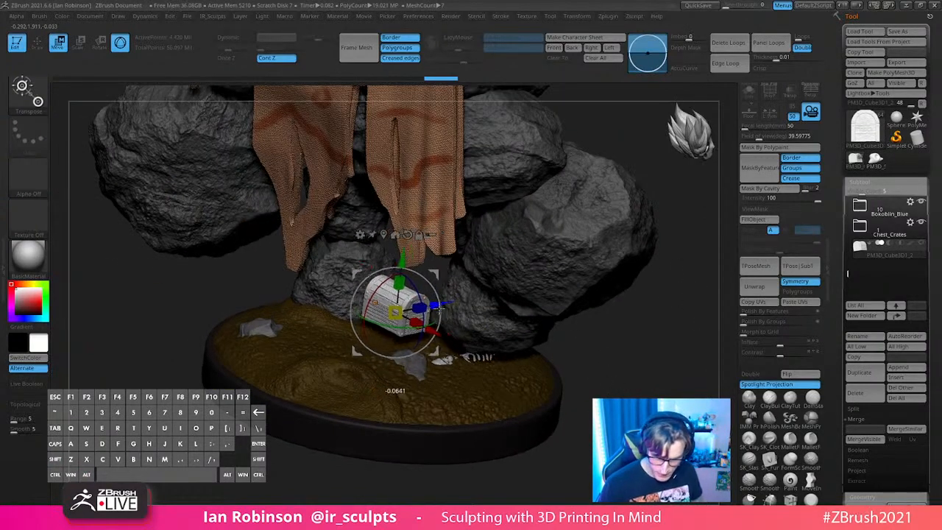
pyautogui.keyDown('shift'); pyautogui.moveTo(390, 471); pyautogui.dragTo(574, 375, button='right'); pyautogui.keyUp('shift')
pyautogui.moveTo(396, 355); pyautogui.dragTo(416, 376)
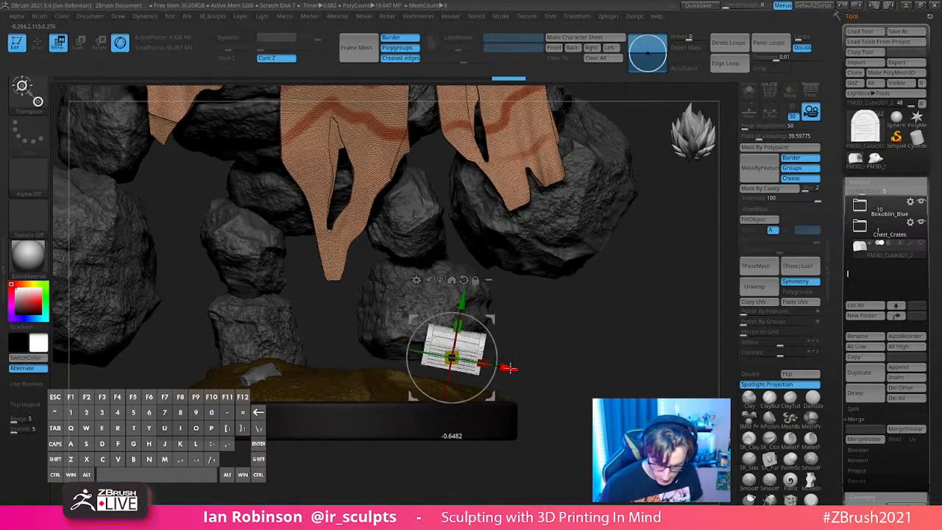
pyautogui.moveTo(505, 364); pyautogui.dragTo(530, 368)
pyautogui.moveTo(546, 321); pyautogui.dragTo(503, 495, button='right')
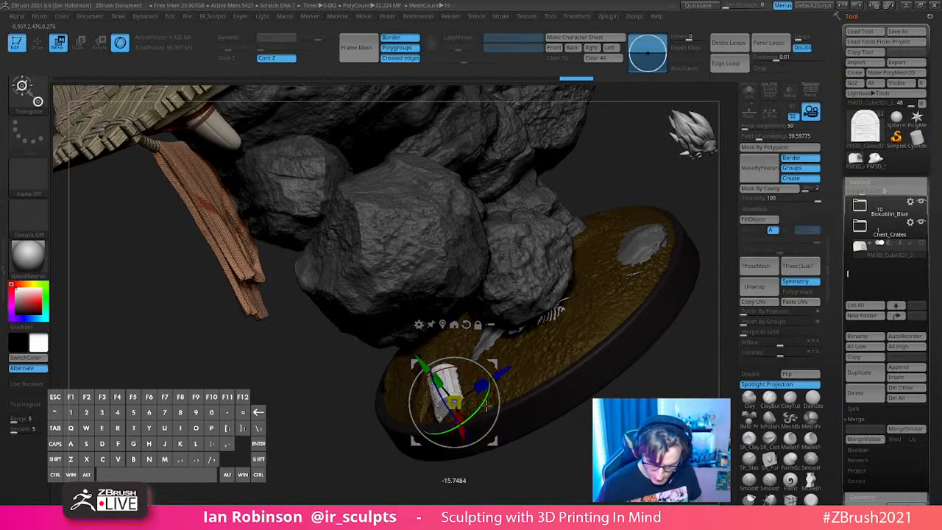
# Step: Rotate the chest further and sink it partly into the base's ground, checking the fit from several sides
pyautogui.moveTo(324, 412)
pyautogui.mouseDown(button='right')
pyautogui.moveTo(493, 419)
pyautogui.moveTo(469, 401)
pyautogui.moveTo(363, 219)
pyautogui.mouseUp(button='right')
pyautogui.press('q')
pyautogui.moveTo(487, 401); pyautogui.dragTo(524, 385, button='right')
pyautogui.press('w')
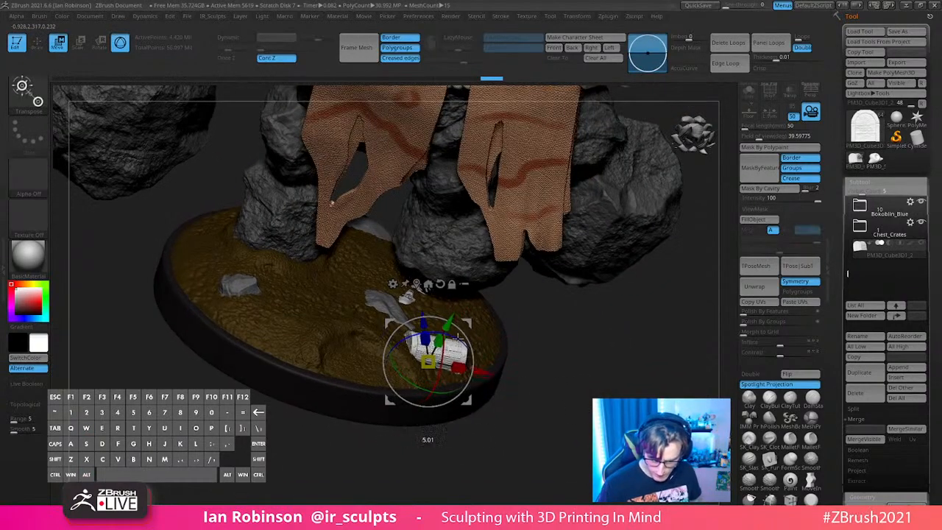
pyautogui.moveTo(588, 338); pyautogui.dragTo(494, 413, button='right')
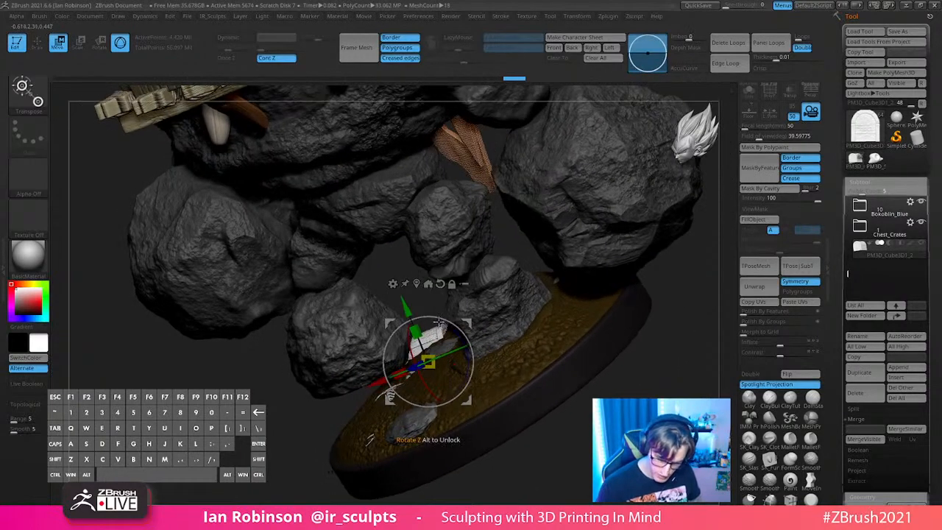
pyautogui.press('q')
pyautogui.moveTo(521, 466); pyautogui.dragTo(578, 461)
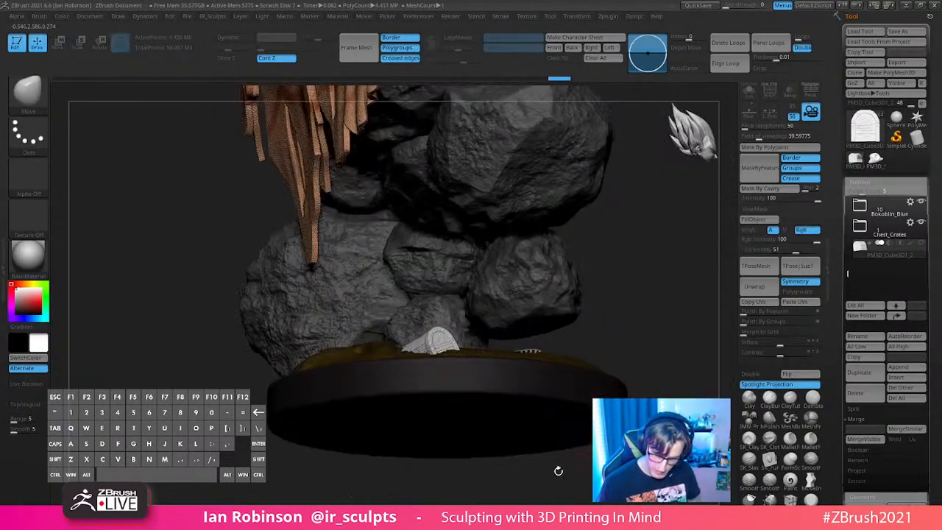
# Step: Look over the whole statue with the chest in place, with the subtool colours shown and hidden
pyautogui.keyDown('alt'); pyautogui.moveTo(479, 483); pyautogui.dragTo(639, 395); pyautogui.keyUp('alt')
pyautogui.hotkey('shift', 'f')
pyautogui.moveTo(559, 250); pyautogui.dragTo(640, 262)
pyautogui.hotkey('shift', 'f')
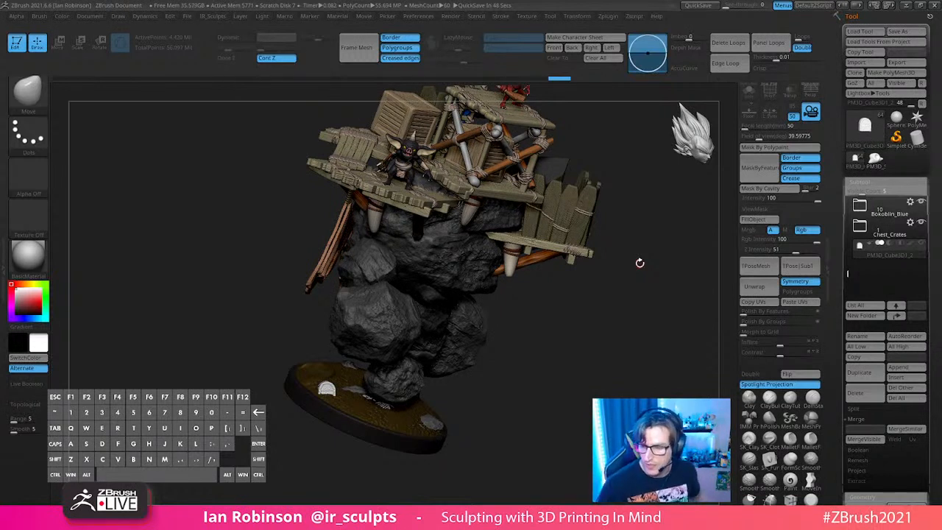
pyautogui.click(876, 214)
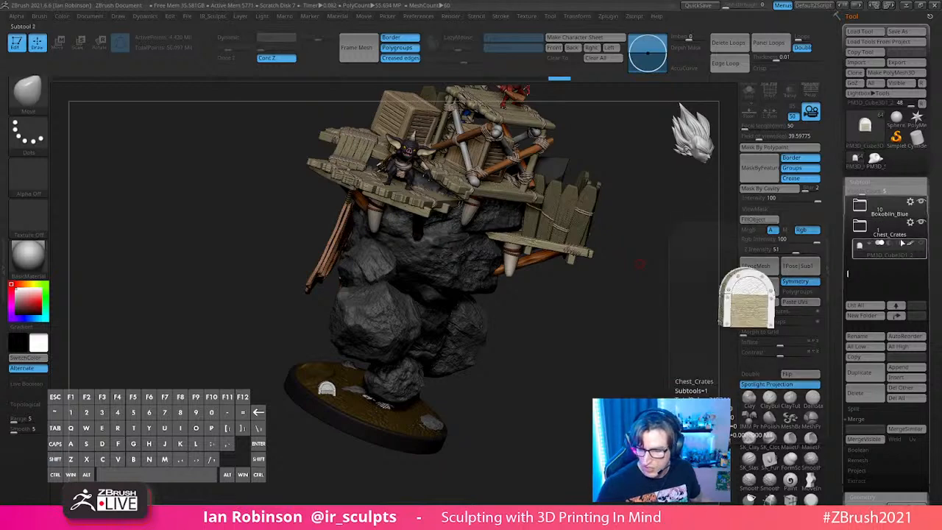
pyautogui.moveTo(707, 302); pyautogui.dragTo(552, 296)
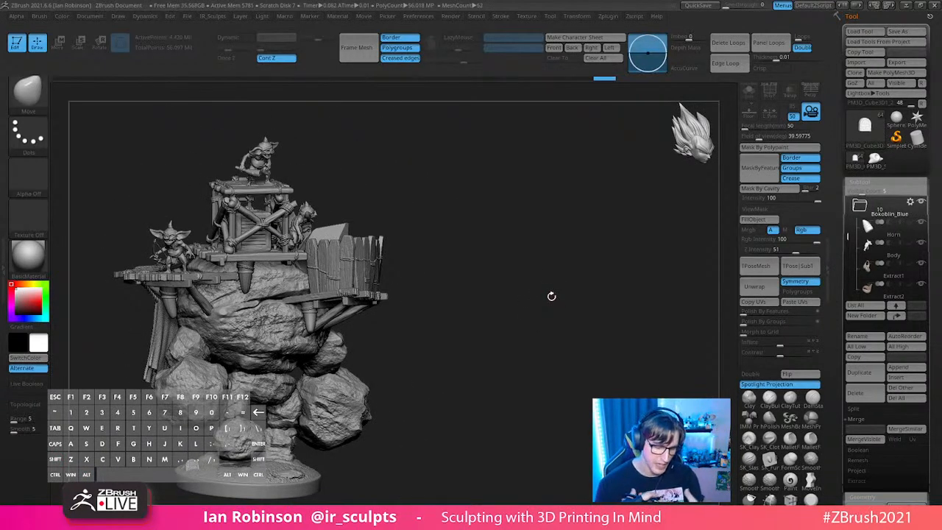
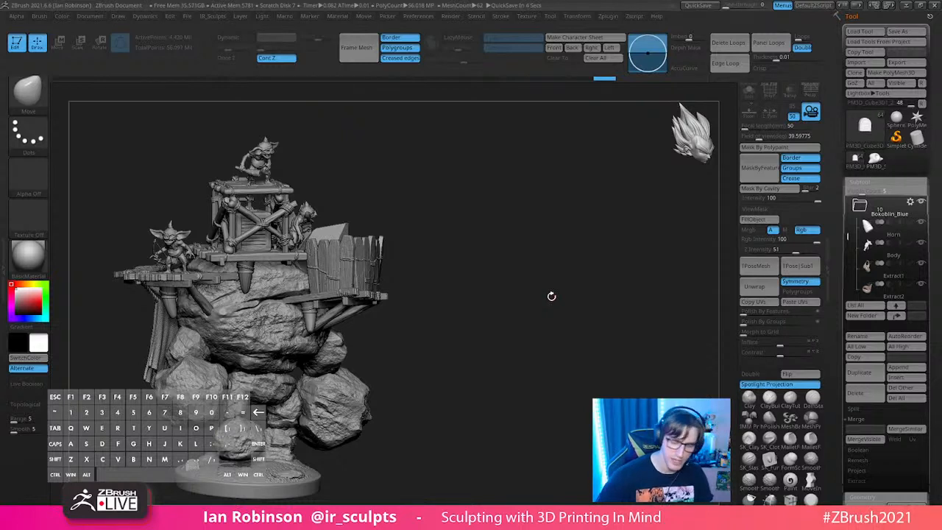
# Step: Turn the colours back on for all subtools, then select the chest and isolate it in Solo mode
pyautogui.keyDown('shift'); pyautogui.click(912, 223); pyautogui.keyUp('shift')
pyautogui.moveTo(510, 262)
pyautogui.mouseDown()
pyautogui.moveTo(530, 265)
pyautogui.moveTo(536, 282)
pyautogui.moveTo(526, 375)
pyautogui.mouseUp()
pyautogui.keyDown('alt'); pyautogui.click(282, 395); pyautogui.keyUp('alt')
pyautogui.hotkey('shift', 'f')
pyautogui.hotkey('shift', 'f')
pyautogui.click(750, 93)
pyautogui.keyDown('alt'); pyautogui.moveTo(486, 269); pyautogui.dragTo(502, 246); pyautogui.keyUp('alt')
pyautogui.hotkey('shift', 'f')
pyautogui.hotkey('shift', 'f')
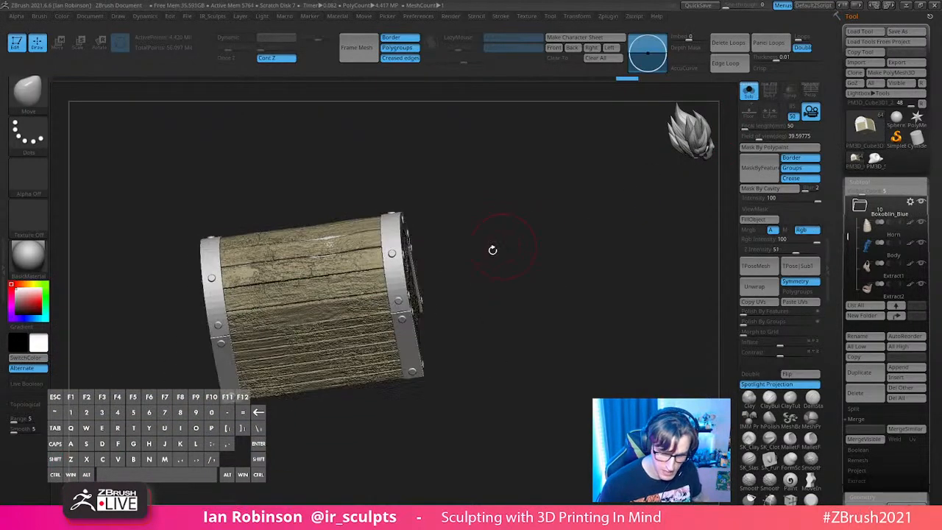
# Step: Apply Auto Groups to the chest and hide the outer metal strap pieces by polygroup
pyautogui.hotkey('shift', 'f')
pyautogui.press('1')
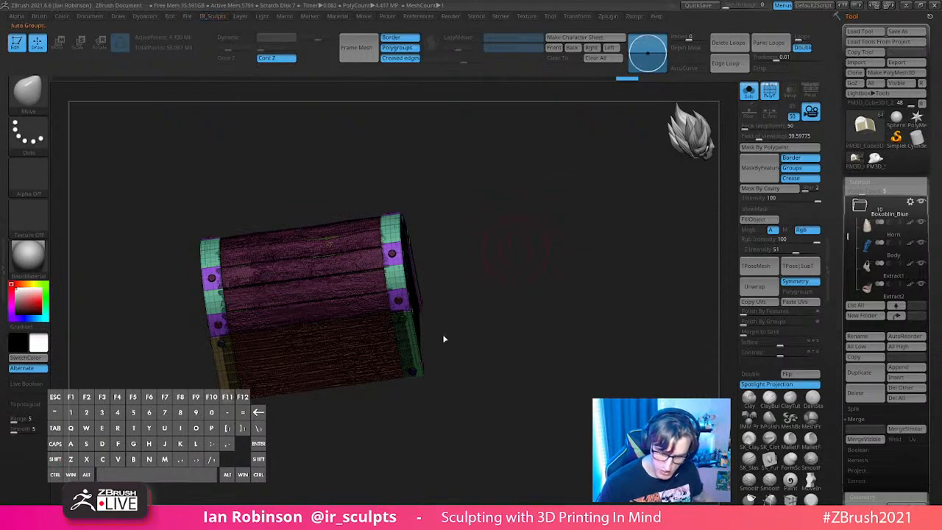
pyautogui.moveTo(499, 242); pyautogui.dragTo(536, 318)
pyautogui.keyDown('ctrl'); pyautogui.keyDown('shift'); pyautogui.click(401, 266); pyautogui.keyUp('shift'); pyautogui.keyUp('ctrl')
pyautogui.moveTo(446, 231); pyautogui.dragTo(260, 276)
pyautogui.keyDown('ctrl'); pyautogui.keyDown('shift'); pyautogui.click(219, 302); pyautogui.keyUp('shift'); pyautogui.keyUp('ctrl')
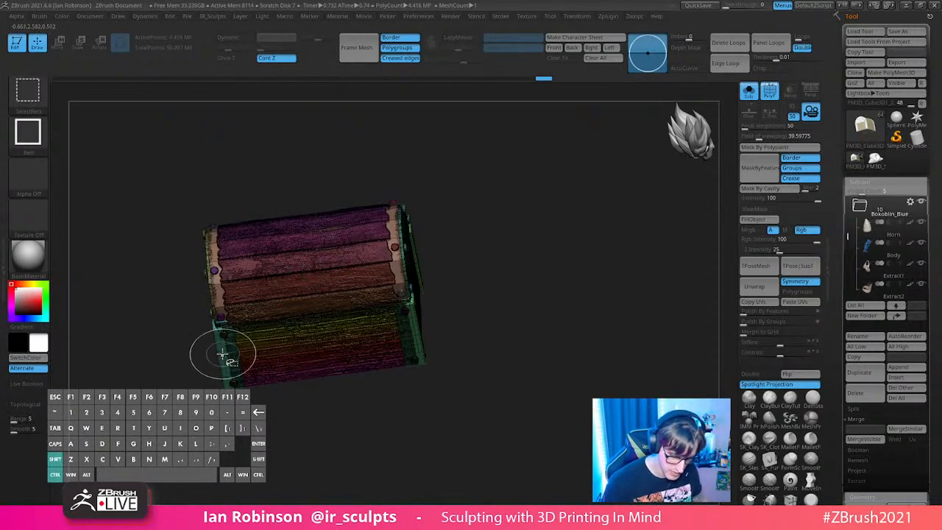
pyautogui.keyDown('ctrl'); pyautogui.keyDown('shift'); pyautogui.click(415, 322); pyautogui.keyUp('shift'); pyautogui.keyUp('ctrl')
pyautogui.hotkey('shift', 'f')
# Step: Hide the rivets along the strap at the far end of the chest's lid by polygroup
pyautogui.moveTo(553, 289); pyautogui.dragTo(536, 369)
pyautogui.keyDown('ctrl'); pyautogui.keyDown('shift'); pyautogui.click(436, 312); pyautogui.keyUp('shift'); pyautogui.keyUp('ctrl')
pyautogui.keyDown('ctrl'); pyautogui.keyDown('shift'); pyautogui.click(491, 267); pyautogui.keyUp('shift'); pyautogui.keyUp('ctrl')
pyautogui.moveTo(568, 258)
pyautogui.mouseDown()
pyautogui.moveTo(568, 290)
pyautogui.moveTo(577, 278)
pyautogui.mouseUp()
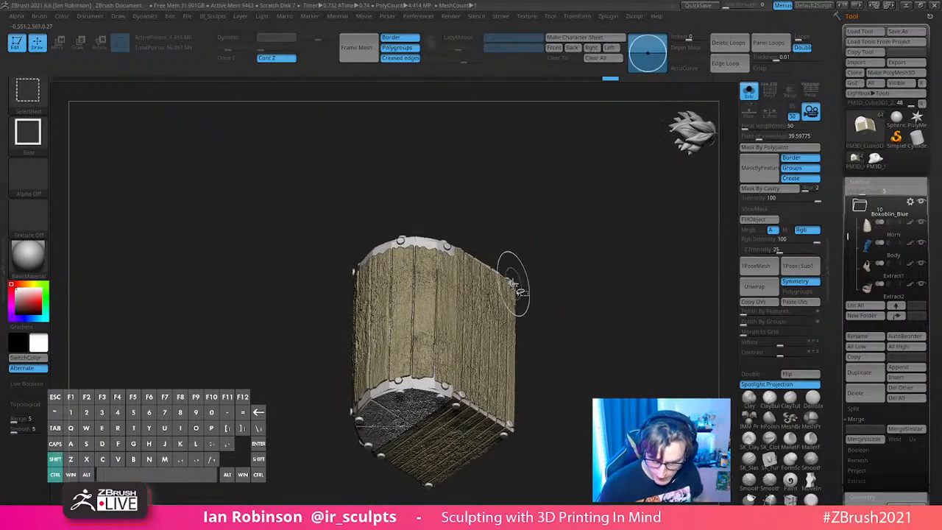
pyautogui.keyDown('ctrl'); pyautogui.keyDown('shift'); pyautogui.click(512, 283); pyautogui.keyUp('shift'); pyautogui.keyUp('ctrl')
pyautogui.keyDown('ctrl'); pyautogui.keyDown('shift'); pyautogui.click(447, 246); pyautogui.keyUp('shift'); pyautogui.keyUp('ctrl')
pyautogui.keyDown('ctrl'); pyautogui.keyDown('shift'); pyautogui.click(403, 239); pyautogui.keyUp('shift'); pyautogui.keyUp('ctrl')
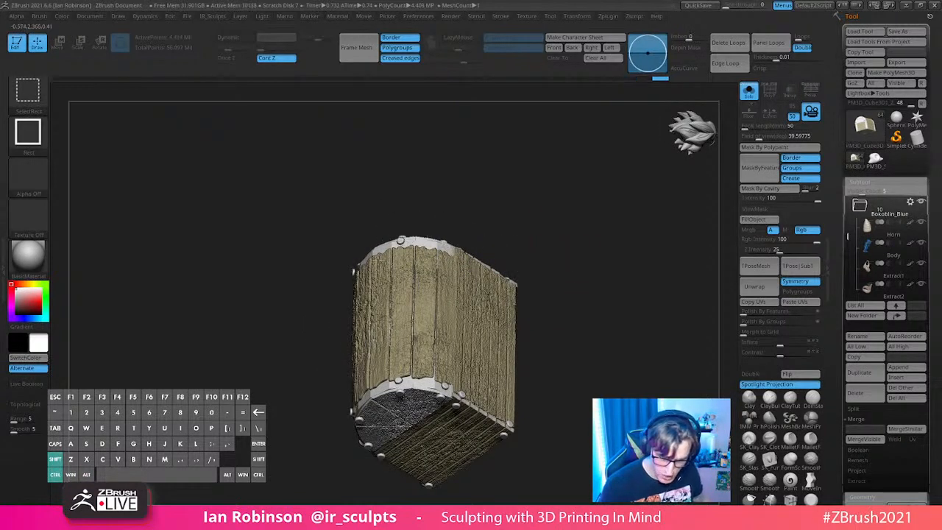
pyautogui.keyDown('ctrl'); pyautogui.keyDown('shift'); pyautogui.click(357, 273); pyautogui.keyUp('shift'); pyautogui.keyUp('ctrl')
# Step: Hide the rivets at the corner where the near lid strap meets the chest's side
pyautogui.keyDown('alt'); pyautogui.moveTo(583, 294); pyautogui.dragTo(550, 250); pyautogui.keyUp('alt')
pyautogui.moveTo(556, 299)
pyautogui.keyDown('alt'); pyautogui.mouseDown()
pyautogui.moveTo(664, 354)
pyautogui.moveTo(582, 242)
pyautogui.mouseUp(); pyautogui.keyUp('alt')
pyautogui.keyDown('ctrl'); pyautogui.keyDown('shift'); pyautogui.click(396, 313); pyautogui.keyUp('shift'); pyautogui.keyUp('ctrl')
pyautogui.keyDown('ctrl'); pyautogui.keyDown('shift'); pyautogui.click(393, 334); pyautogui.keyUp('shift'); pyautogui.keyUp('ctrl')
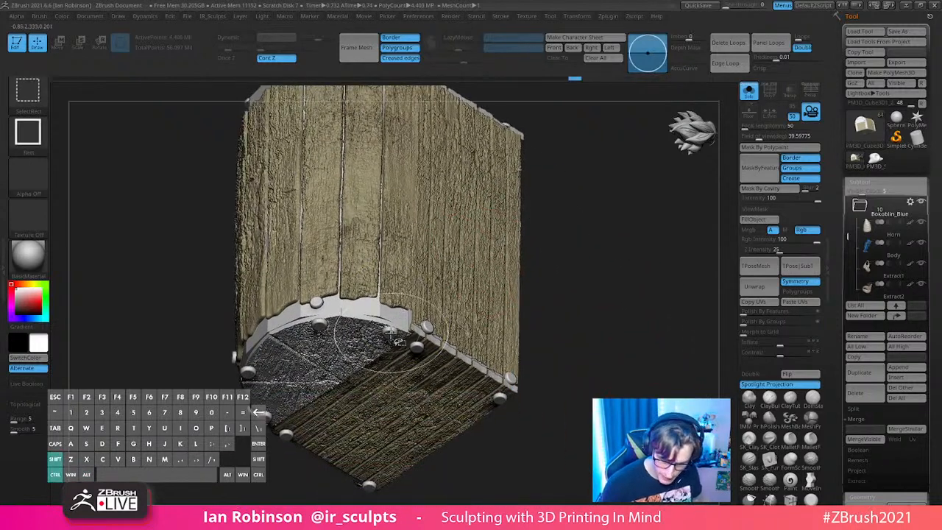
pyautogui.keyDown('ctrl'); pyautogui.keyDown('shift'); pyautogui.click(418, 348); pyautogui.keyUp('shift'); pyautogui.keyUp('ctrl')
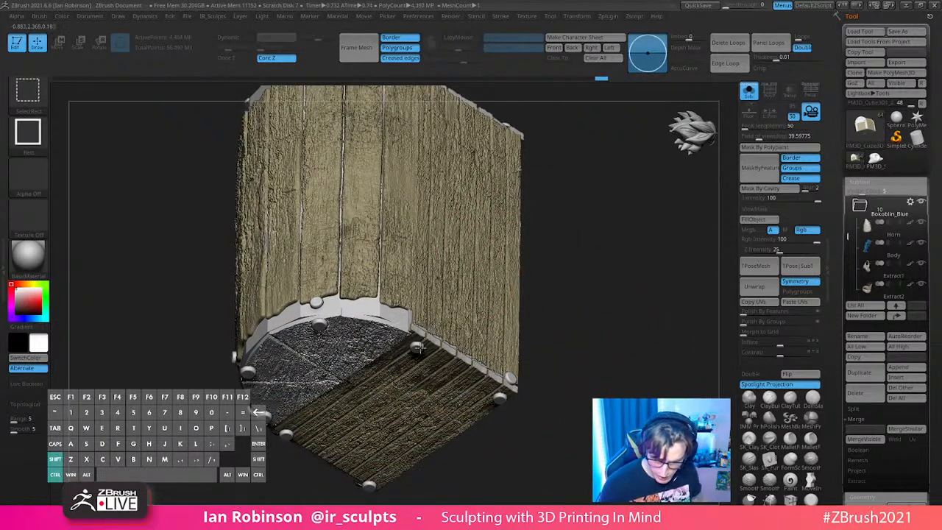
pyautogui.keyDown('ctrl'); pyautogui.keyDown('shift'); pyautogui.click(510, 378); pyautogui.keyUp('shift'); pyautogui.keyUp('ctrl')
# Step: Hide the rivets around the arched end panel and down the adjoining corner of the chest
pyautogui.moveTo(564, 375); pyautogui.dragTo(558, 327)
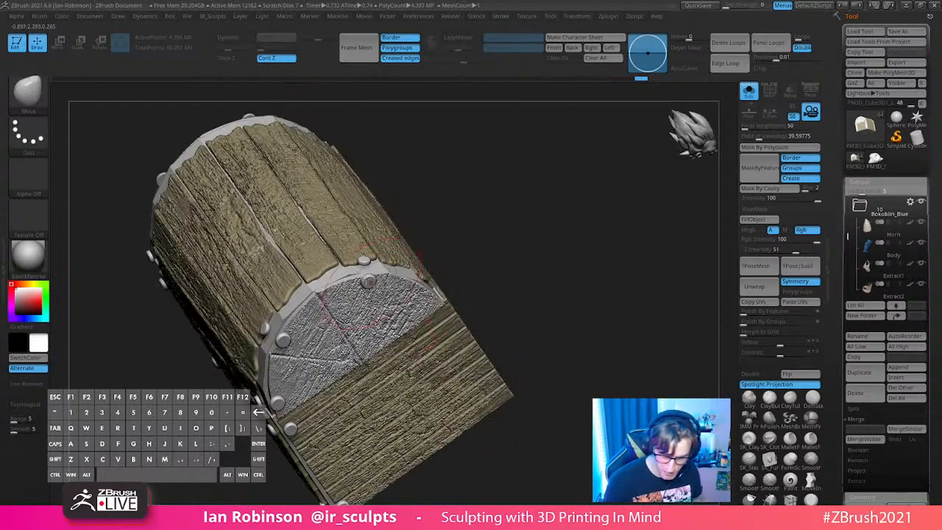
pyautogui.keyDown('ctrl'); pyautogui.keyDown('shift'); pyautogui.click(282, 339); pyautogui.keyUp('shift'); pyautogui.keyUp('ctrl')
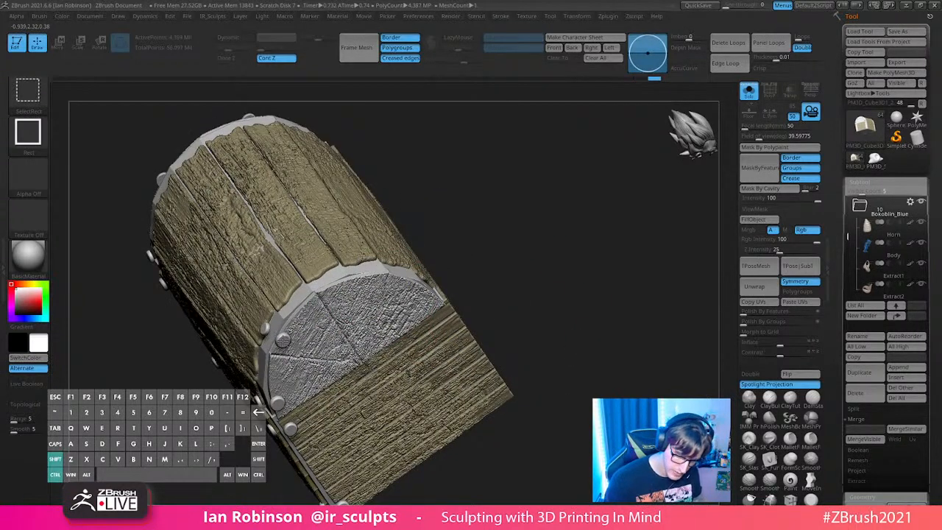
pyautogui.keyDown('ctrl'); pyautogui.keyDown('shift'); pyautogui.click(259, 405); pyautogui.keyUp('shift'); pyautogui.keyUp('ctrl')
pyautogui.keyDown('ctrl'); pyautogui.keyDown('shift'); pyautogui.click(279, 404); pyautogui.keyUp('shift'); pyautogui.keyUp('ctrl')
pyautogui.moveTo(494, 315)
pyautogui.mouseDown()
pyautogui.moveTo(553, 286)
pyautogui.moveTo(449, 308)
pyautogui.mouseUp()
pyautogui.keyDown('ctrl'); pyautogui.keyDown('shift'); pyautogui.click(304, 357); pyautogui.keyUp('shift'); pyautogui.keyUp('ctrl')
pyautogui.keyDown('ctrl'); pyautogui.keyDown('shift'); pyautogui.click(325, 355); pyautogui.keyUp('shift'); pyautogui.keyUp('ctrl')
pyautogui.keyDown('ctrl'); pyautogui.keyDown('shift'); pyautogui.click(333, 466); pyautogui.keyUp('shift'); pyautogui.keyUp('ctrl')
# Step: Hide the remaining rivets on the opposite side and end panel of the chest
pyautogui.moveTo(549, 297)
pyautogui.mouseDown()
pyautogui.moveTo(544, 277)
pyautogui.moveTo(574, 268)
pyautogui.moveTo(610, 276)
pyautogui.moveTo(534, 270)
pyautogui.moveTo(309, 287)
pyautogui.mouseUp()
pyautogui.keyDown('ctrl'); pyautogui.keyDown('shift'); pyautogui.click(245, 300); pyautogui.keyUp('shift'); pyautogui.keyUp('ctrl')
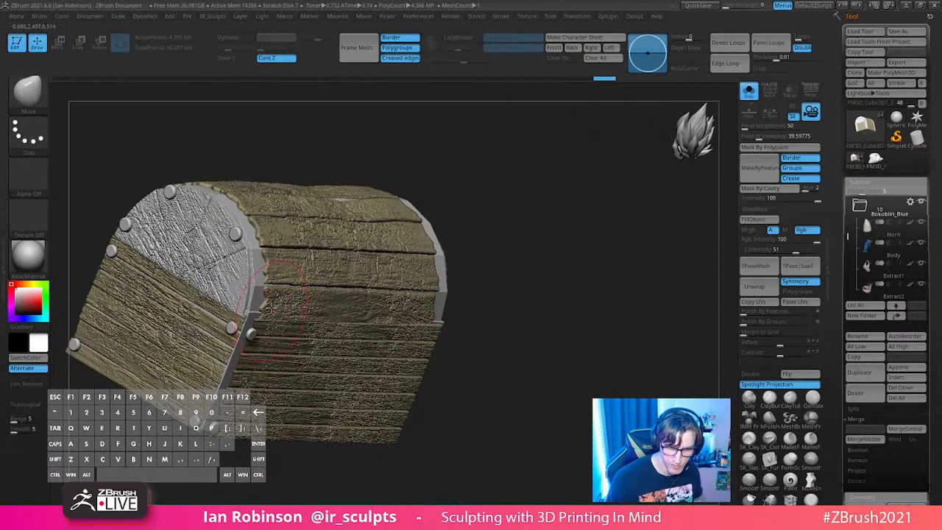
pyautogui.keyDown('ctrl'); pyautogui.keyDown('shift'); pyautogui.click(254, 336); pyautogui.keyUp('shift'); pyautogui.keyUp('ctrl')
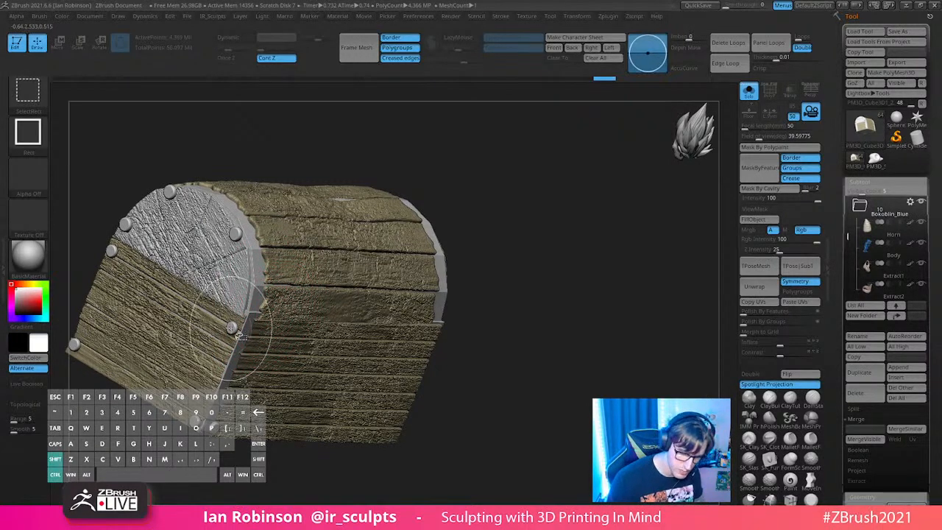
pyautogui.keyDown('ctrl'); pyautogui.keyDown('shift'); pyautogui.click(231, 330); pyautogui.keyUp('shift'); pyautogui.keyUp('ctrl')
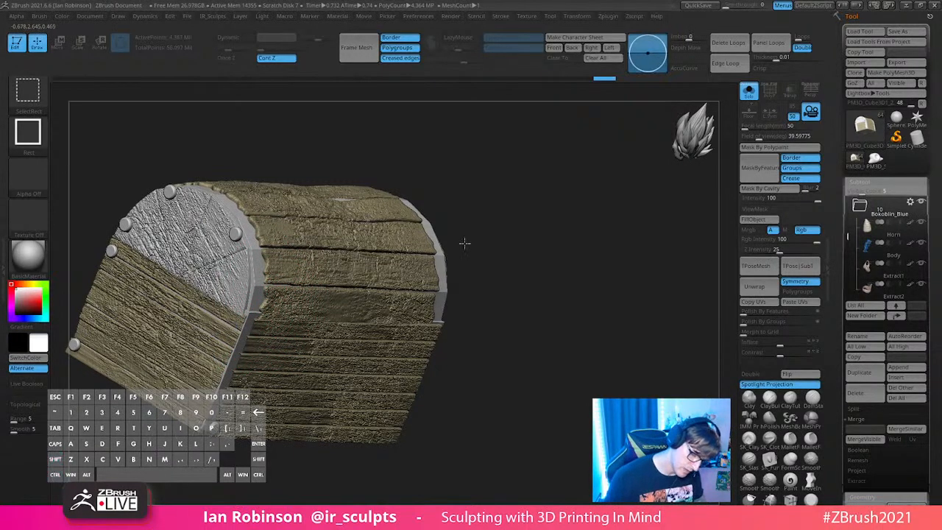
pyautogui.moveTo(519, 218); pyautogui.dragTo(570, 300)
pyautogui.keyDown('ctrl'); pyautogui.keyDown('shift'); pyautogui.click(296, 303); pyautogui.keyUp('shift'); pyautogui.keyUp('ctrl')
pyautogui.keyDown('ctrl'); pyautogui.keyDown('shift'); pyautogui.click(216, 251); pyautogui.keyUp('shift'); pyautogui.keyUp('ctrl')
pyautogui.keyDown('ctrl'); pyautogui.keyDown('shift'); pyautogui.click(142, 296); pyautogui.keyUp('shift'); pyautogui.keyUp('ctrl')
pyautogui.keyDown('ctrl'); pyautogui.keyDown('shift'); pyautogui.click(92, 378); pyautogui.keyUp('shift'); pyautogui.keyUp('ctrl')
pyautogui.moveTo(487, 269); pyautogui.dragTo(508, 310)
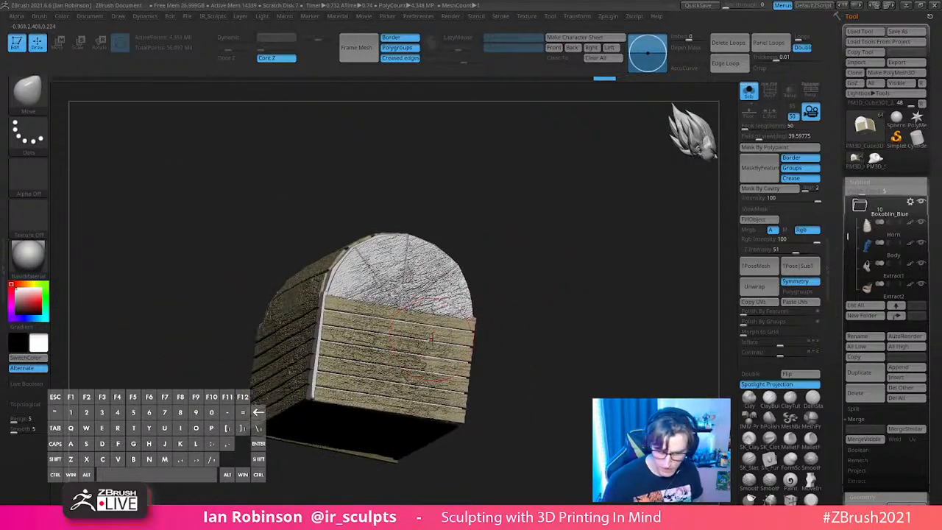
# Step: Fill the visible wooden parts with the tan sampled from the planks and invert visibility to isolate the metal straps and rivets
pyautogui.press('c')
pyautogui.moveTo(692, 236); pyautogui.dragTo(538, 223)
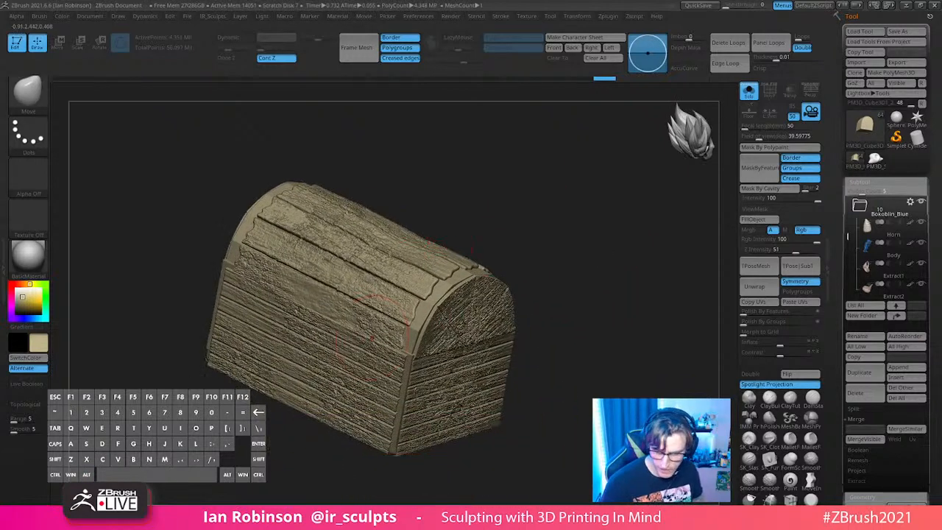
pyautogui.moveTo(635, 264); pyautogui.dragTo(599, 234)
pyautogui.keyDown('ctrl'); pyautogui.keyDown('shift'); pyautogui.moveTo(543, 217); pyautogui.dragTo(595, 317); pyautogui.keyUp('shift'); pyautogui.keyUp('ctrl')
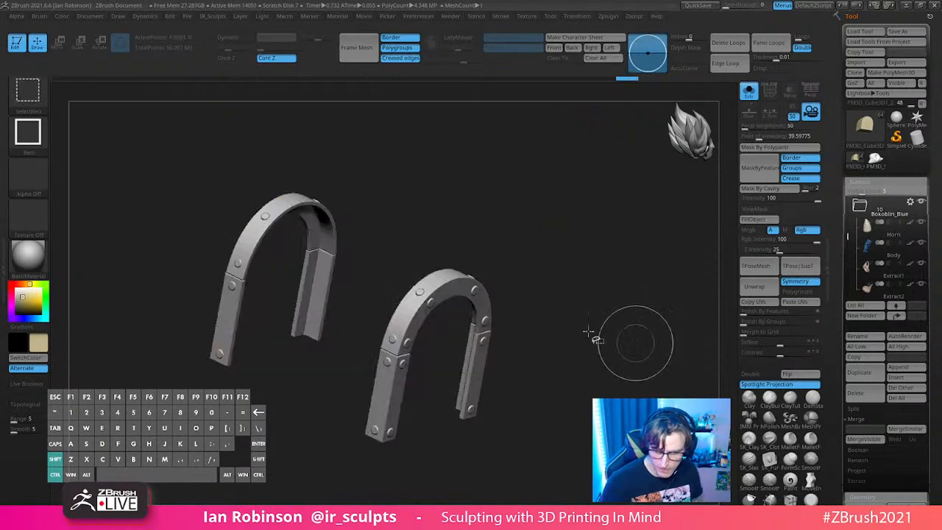
# Step: Try a MatCap Metal material on the isolated straps and rivets
pyautogui.click(47, 257)
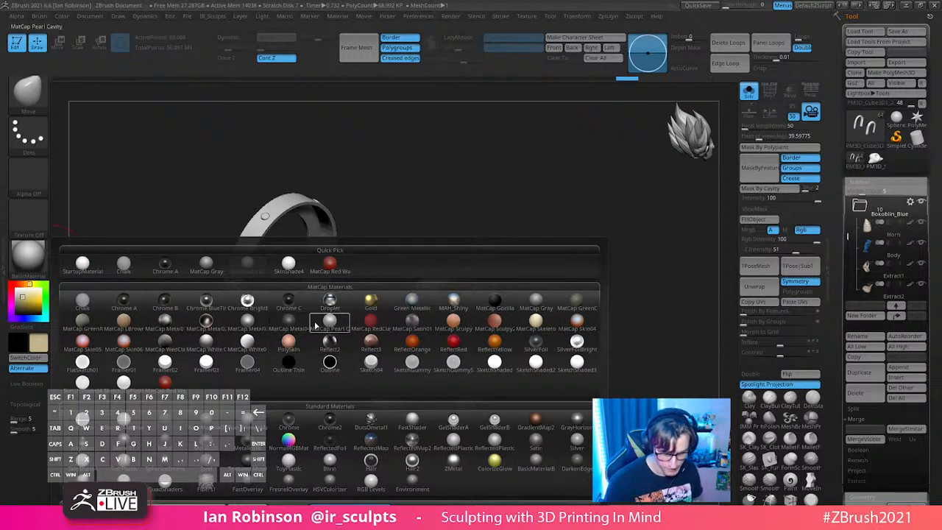
pyautogui.moveTo(525, 322)
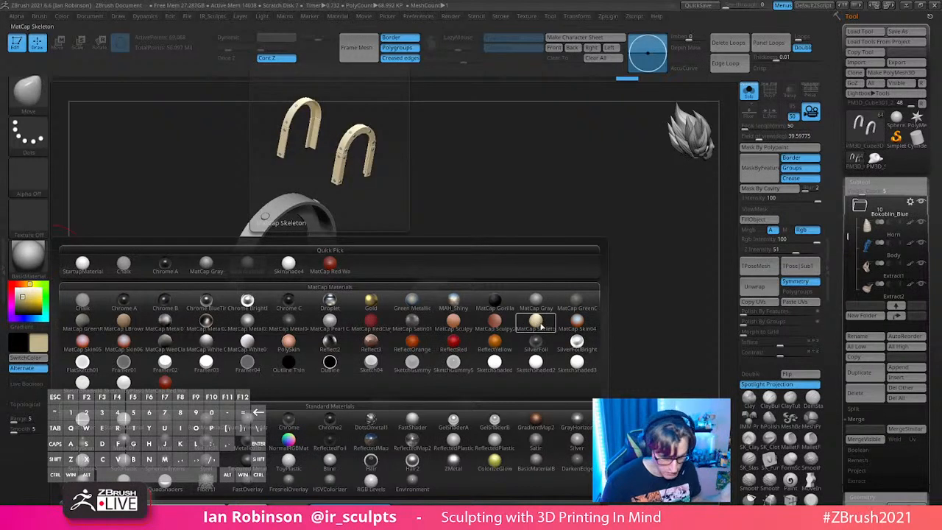
pyautogui.click(257, 325)
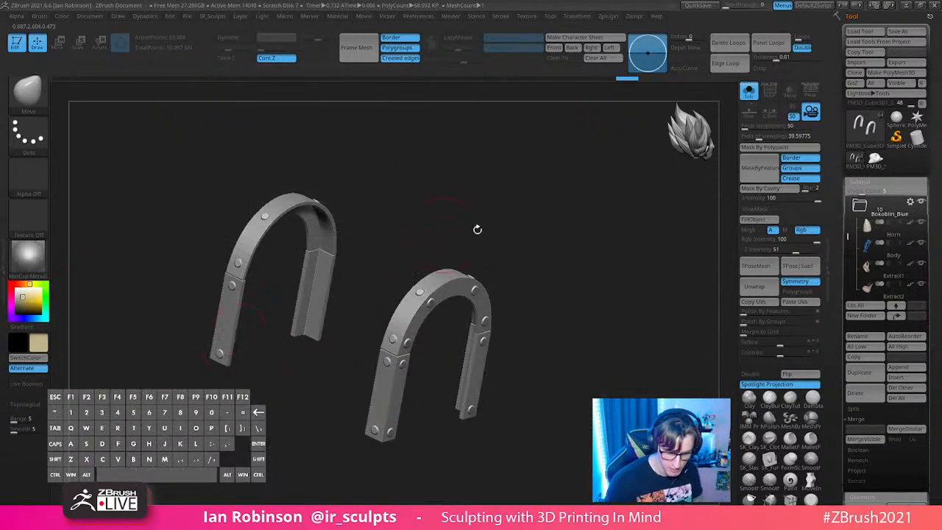
# Step: Switch the material for the isolated straps and rivets to Metal 01
pyautogui.click(28, 254)
pyautogui.click(123, 427)
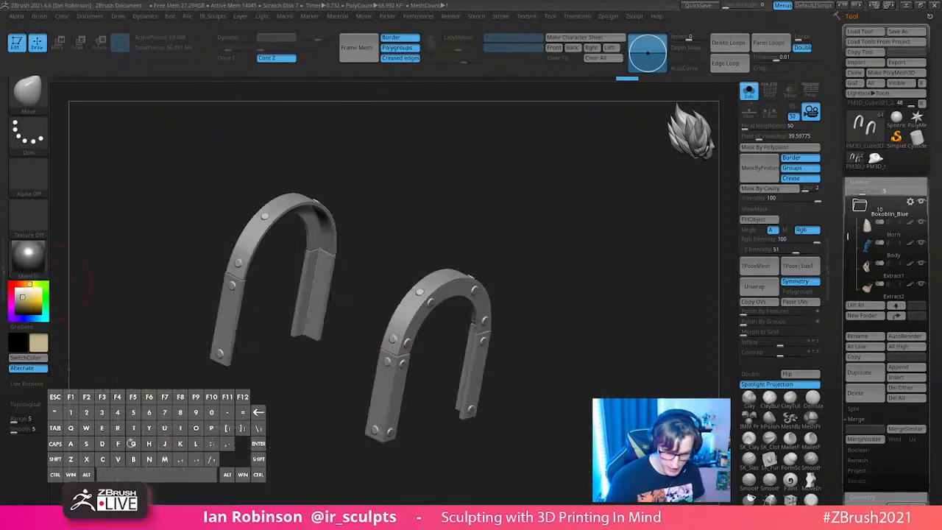
pyautogui.moveTo(486, 221); pyautogui.dragTo(515, 185)
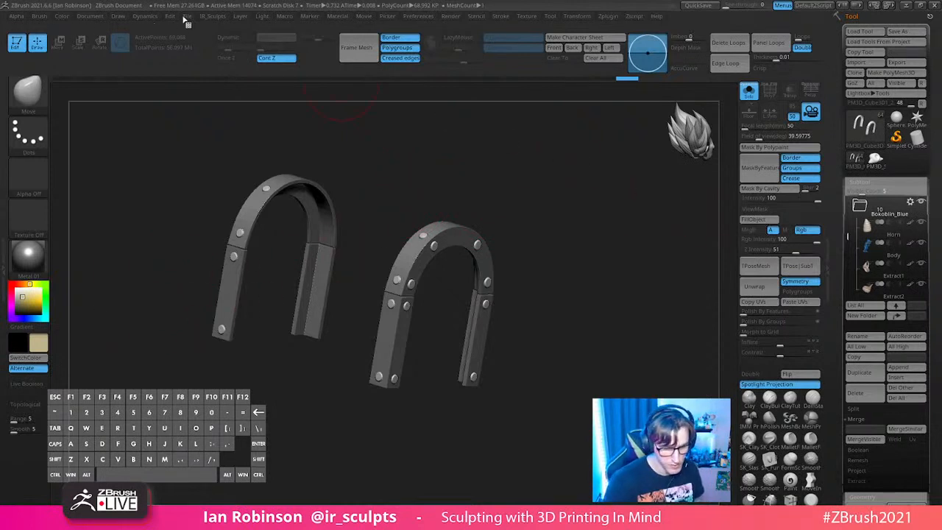
# Step: Fill the isolated metal trim with the Metal 01 material, applying the material channel only
pyautogui.click(65, 16)
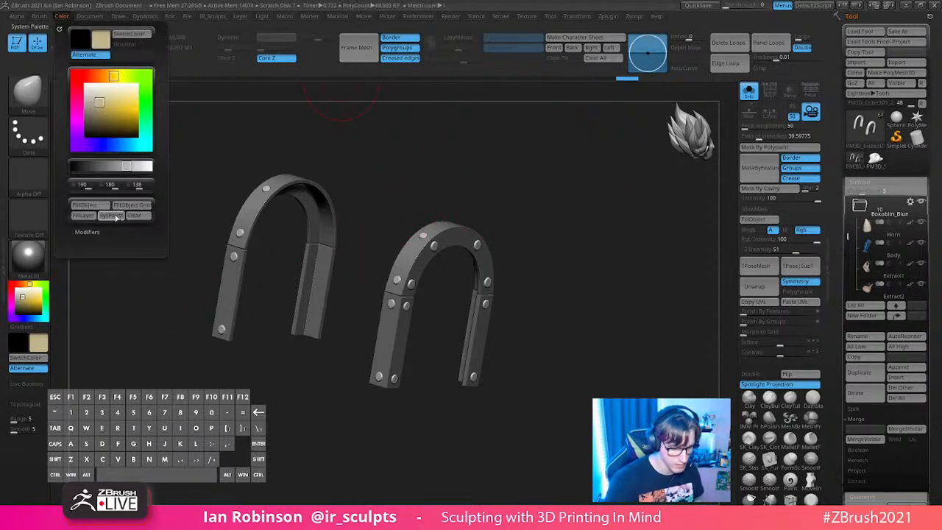
pyautogui.press('space')
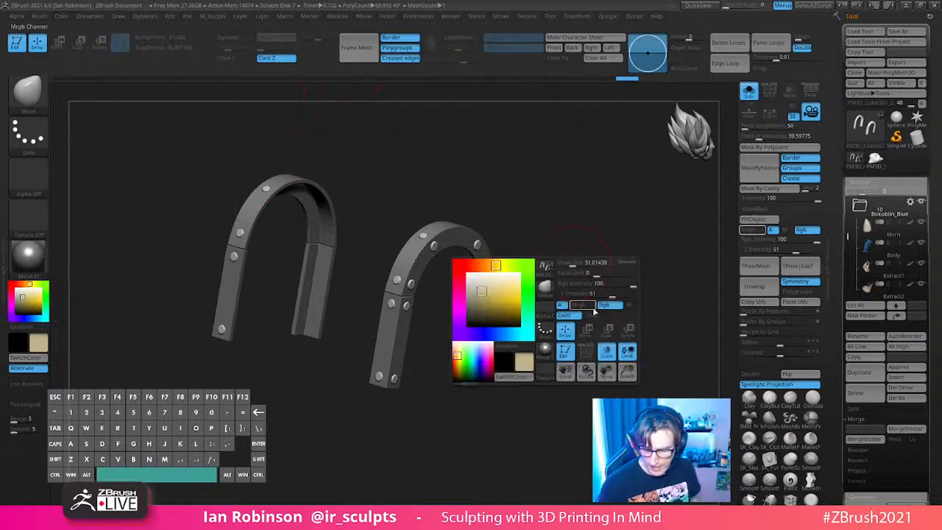
pyautogui.click(610, 308)
pyautogui.click(63, 17)
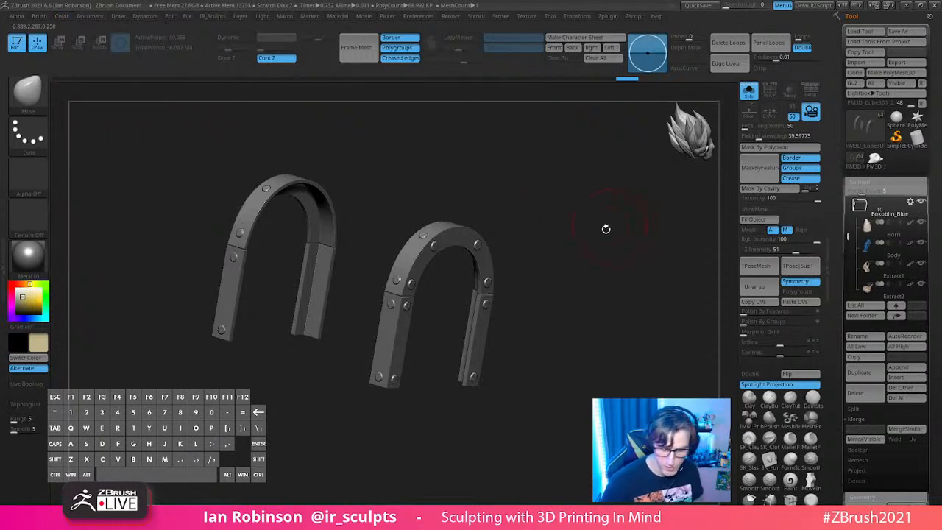
# Step: Unhide the wooden parts of the chest and set the material to BasicMaterial
pyautogui.moveTo(531, 203); pyautogui.dragTo(546, 229)
pyautogui.click(33, 260)
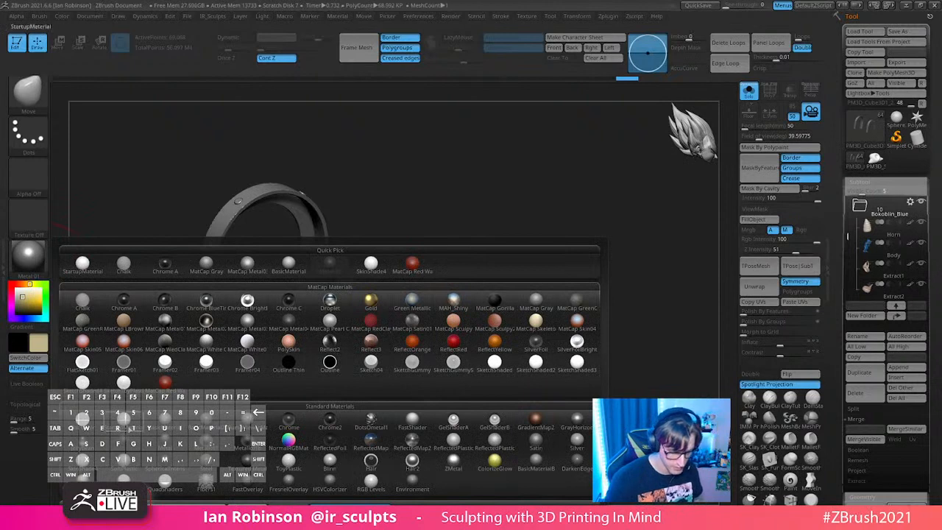
pyautogui.click(84, 363)
pyautogui.keyDown('ctrl'); pyautogui.keyDown('shift'); pyautogui.click(517, 241); pyautogui.keyUp('shift'); pyautogui.keyUp('ctrl')
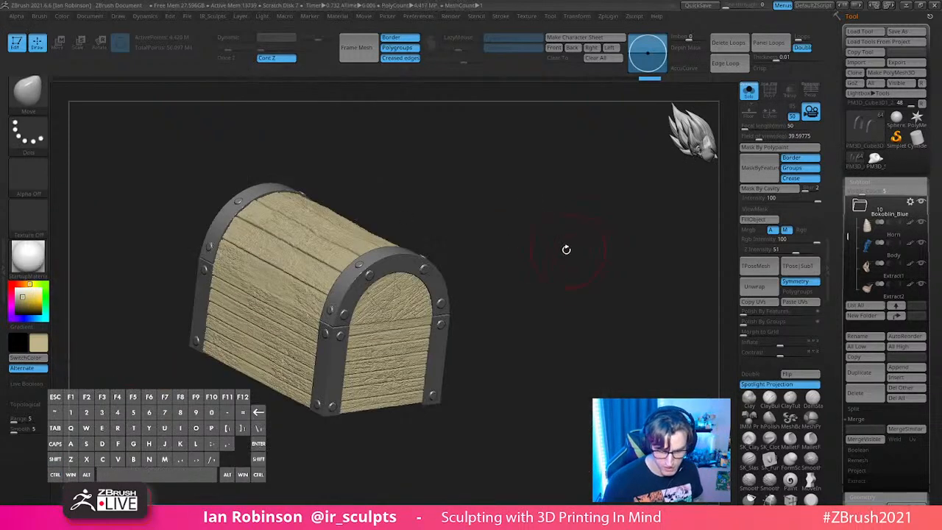
pyautogui.click(27, 255)
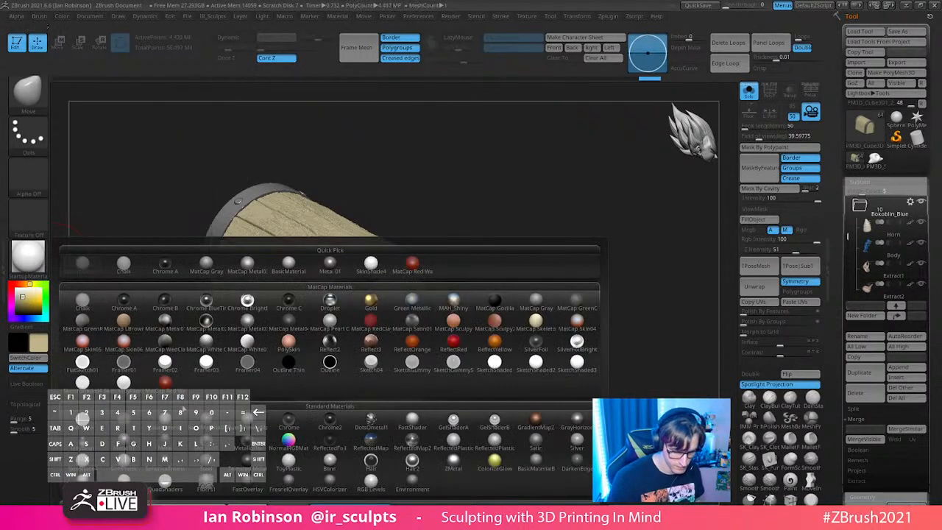
pyautogui.click(269, 335)
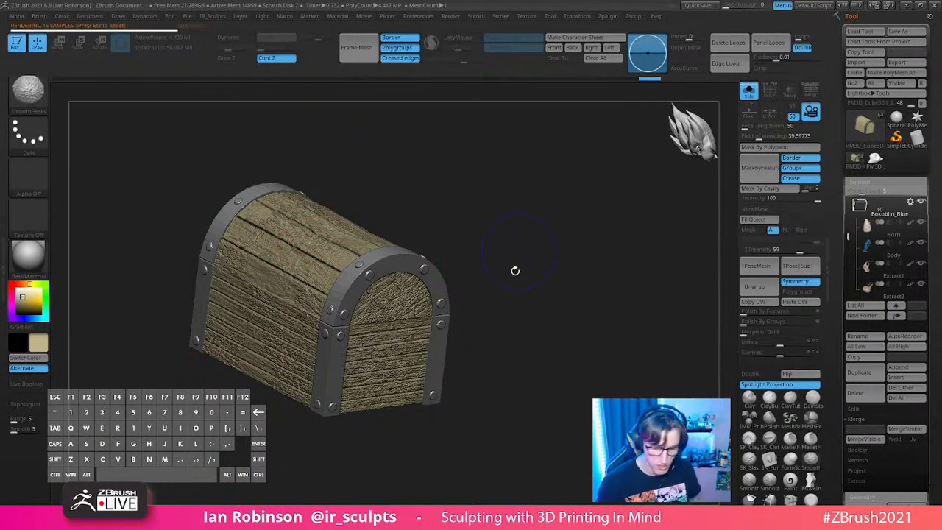
pyautogui.moveTo(503, 262); pyautogui.dragTo(666, 183)
# Step: Turn off solo mode and examine how the chest sits on the base of the full statue
pyautogui.click(749, 92)
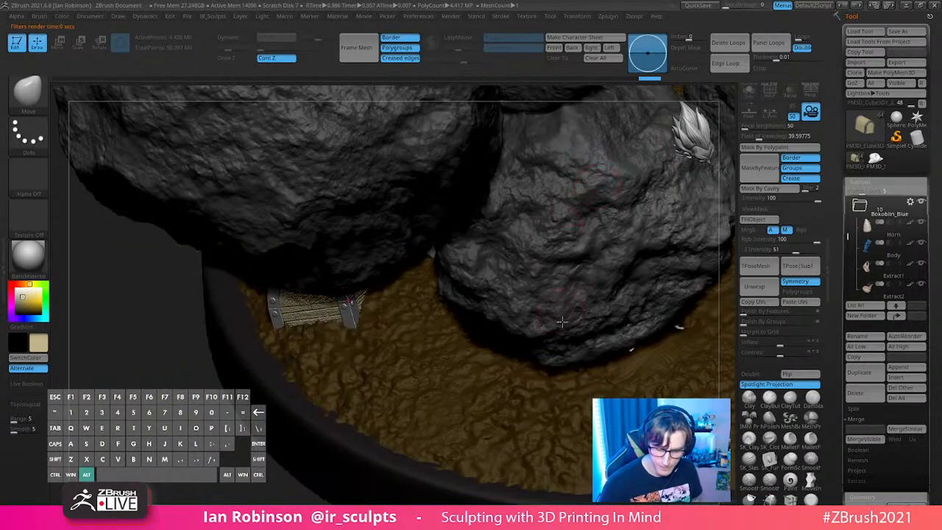
pyautogui.moveTo(240, 464); pyautogui.dragTo(613, 356)
pyautogui.moveTo(651, 272); pyautogui.dragTo(549, 243)
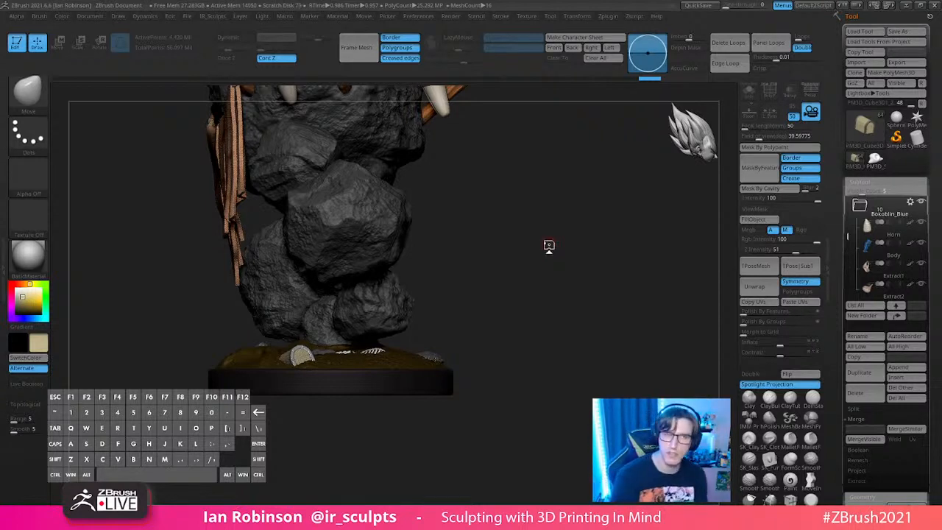
pyautogui.moveTo(548, 245); pyautogui.dragTo(508, 237)
pyautogui.keyDown('alt'); pyautogui.moveTo(619, 244); pyautogui.dragTo(635, 287); pyautogui.keyUp('alt')
pyautogui.keyDown('alt'); pyautogui.moveTo(580, 365); pyautogui.dragTo(604, 376); pyautogui.keyUp('alt')
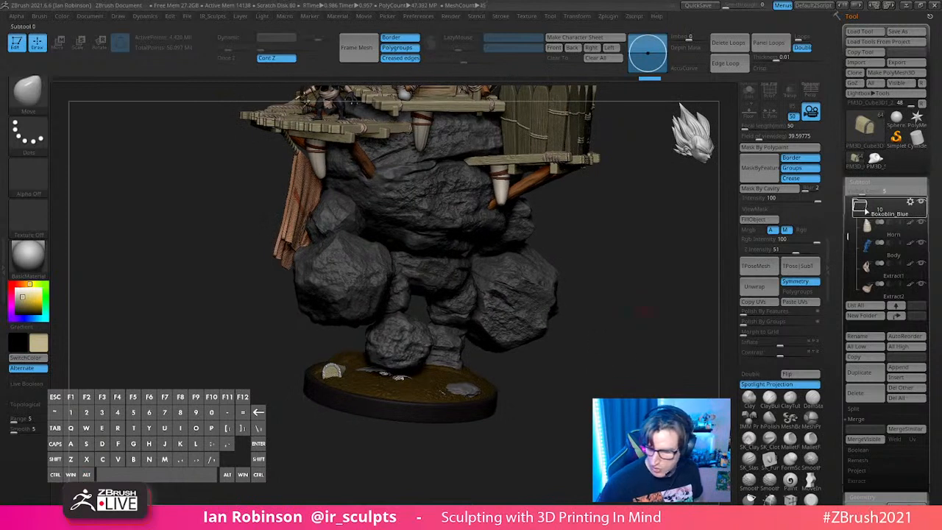
# Step: Collapse the Bokoblin_Blue folder and bring the Chest_Crates folder into view in the subtool list
pyautogui.click(864, 209)
pyautogui.moveTo(848, 261); pyautogui.dragTo(847, 240)
pyautogui.keyDown('alt'); pyautogui.moveTo(583, 303); pyautogui.dragTo(543, 319); pyautogui.keyUp('alt')
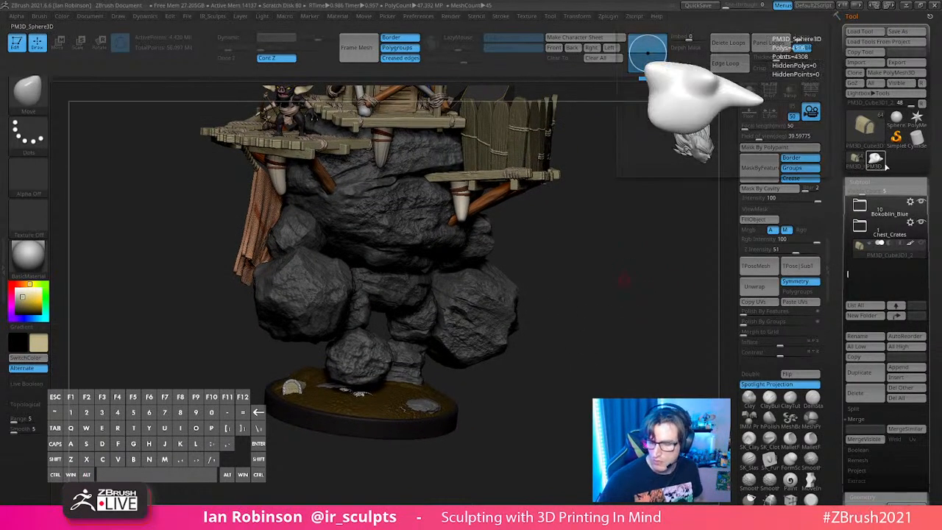
# Step: Save the tool over the existing Bokoblin_Talus_Statue_016_PosedBokoblin.ztl file
pyautogui.moveTo(589, 301)
pyautogui.mouseDown()
pyautogui.moveTo(581, 233)
pyautogui.moveTo(591, 298)
pyautogui.moveTo(626, 252)
pyautogui.moveTo(602, 263)
pyautogui.moveTo(611, 257)
pyautogui.mouseUp()
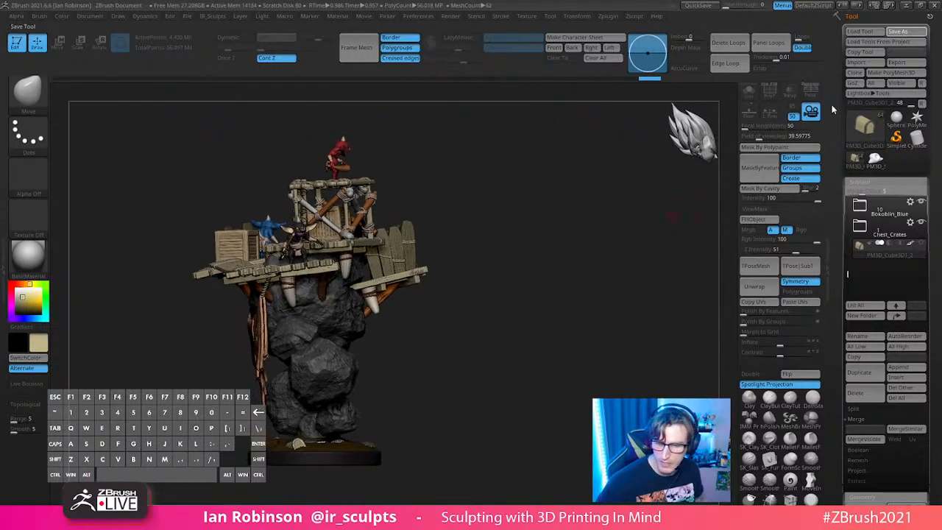
pyautogui.hotkey('ctrl', 's')
pyautogui.press('Return')
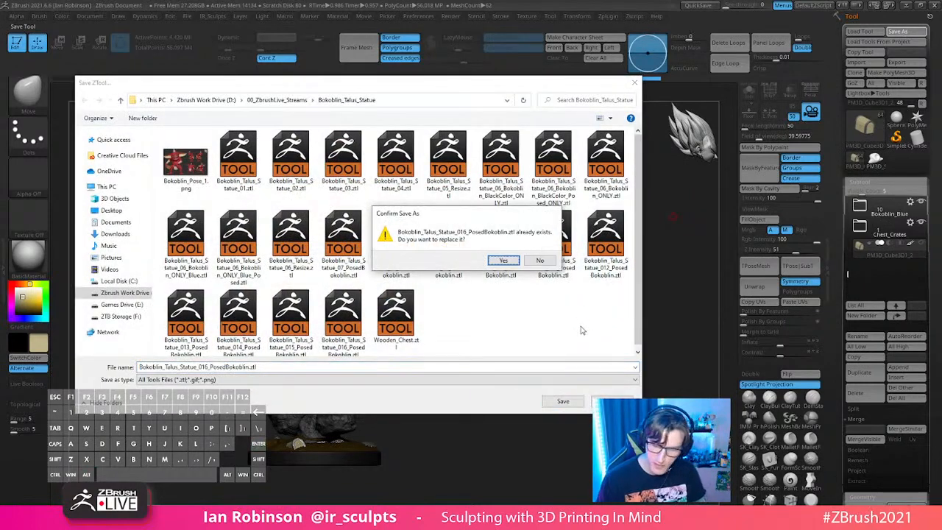
pyautogui.press('y')
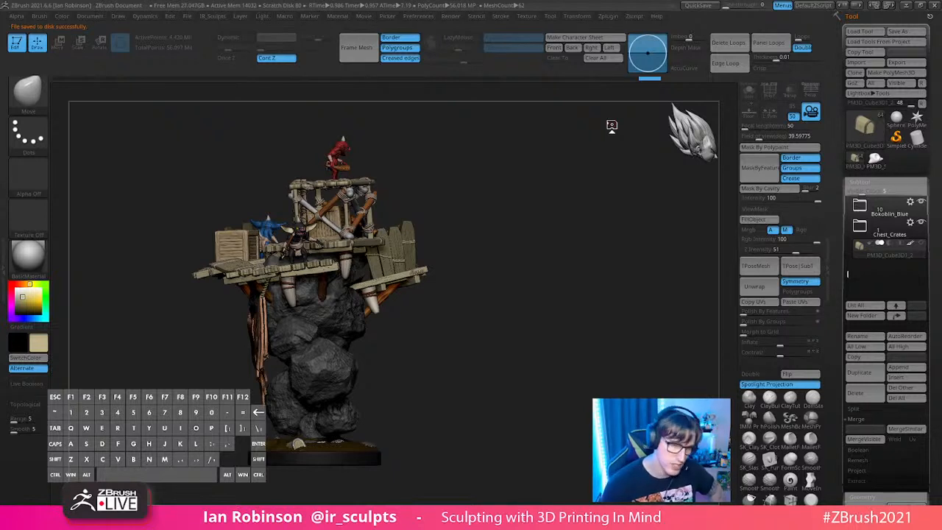
# Step: Load the tool file Bokoblin_Talus_Statue_06_Bokoblin_BlackColor_ONLY.ztl
pyautogui.moveTo(502, 279); pyautogui.dragTo(471, 360)
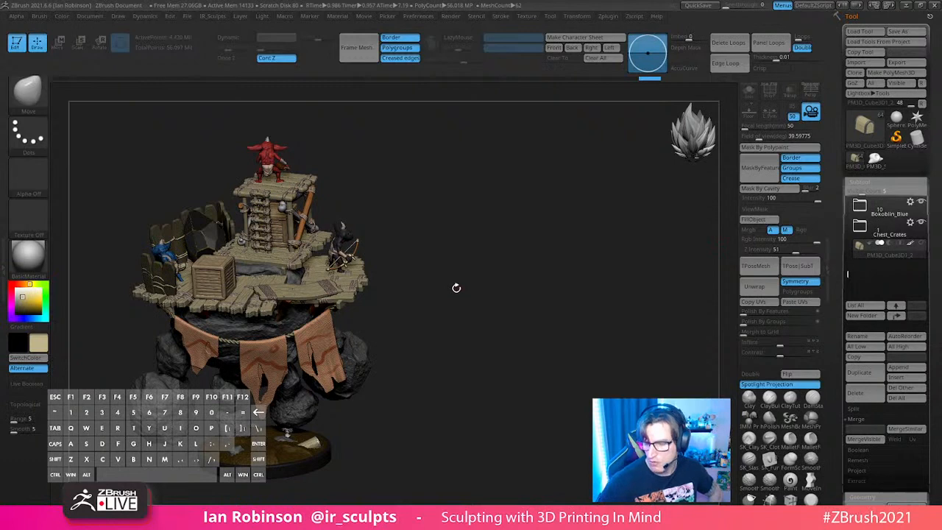
pyautogui.click(864, 31)
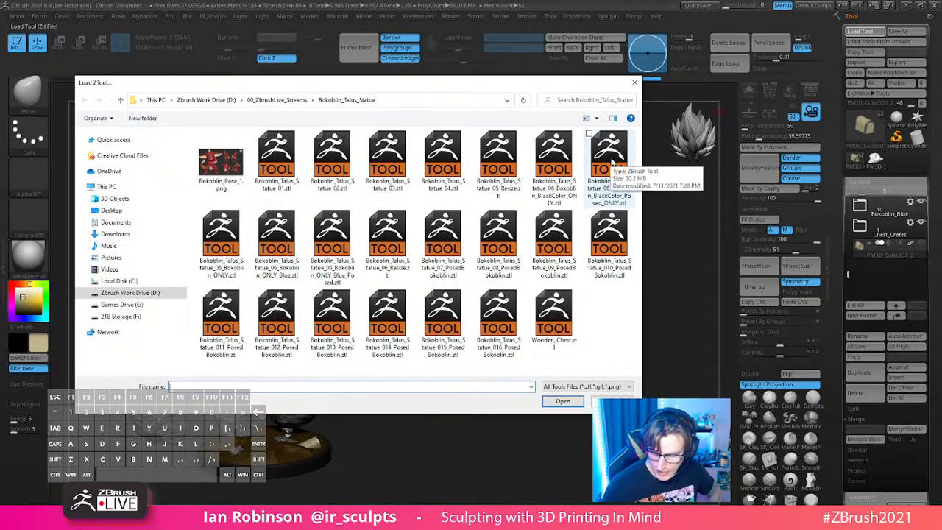
pyautogui.click(560, 169)
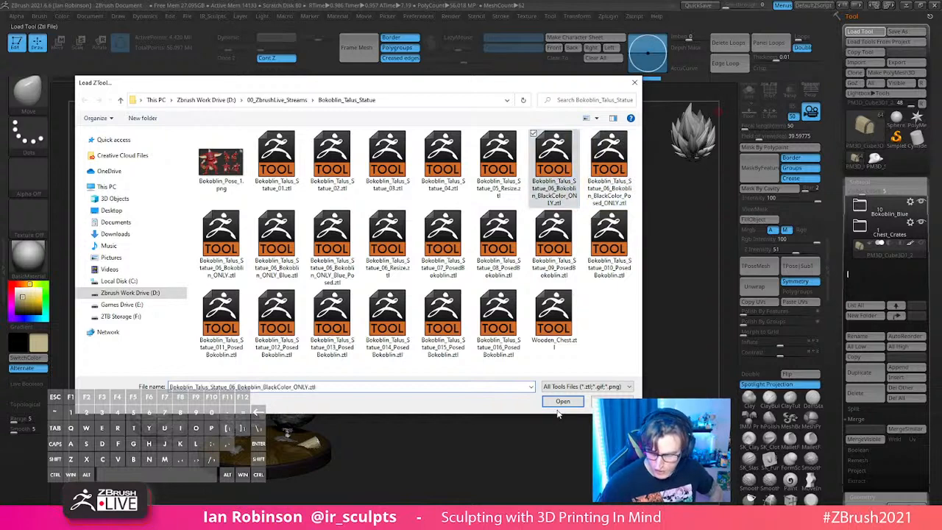
pyautogui.click(559, 403)
pyautogui.moveTo(542, 241); pyautogui.dragTo(652, 306)
# Step: Show the subtools of the Bokoblin character and hide the cube subtool covering its head
pyautogui.keyDown('shift'); pyautogui.click(920, 243); pyautogui.keyUp('shift')
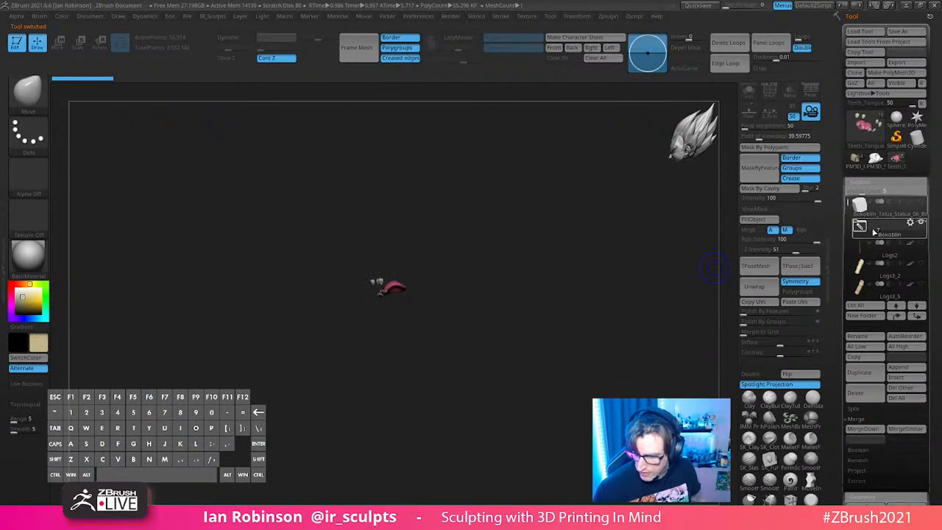
pyautogui.keyDown('shift'); pyautogui.click(921, 244); pyautogui.keyUp('shift')
pyautogui.click(921, 244)
pyautogui.click(921, 264)
pyautogui.click(921, 285)
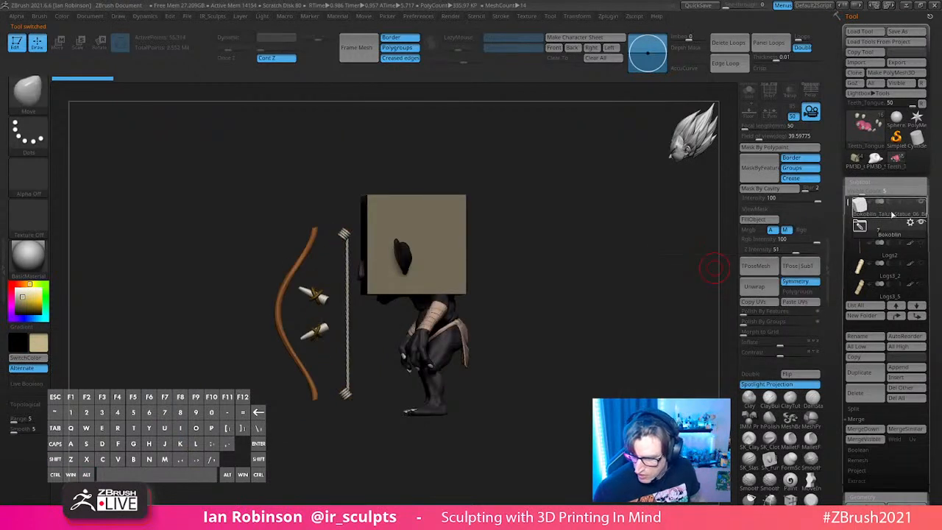
pyautogui.click(920, 202)
# Step: Hide the Logs subtools that make up the bow beside the Bokoblin
pyautogui.moveTo(849, 202); pyautogui.dragTo(849, 258)
pyautogui.click(922, 264)
pyautogui.click(922, 284)
pyautogui.click(921, 285)
pyautogui.click(921, 263)
pyautogui.moveTo(567, 284)
pyautogui.keyDown('alt'); pyautogui.mouseDown()
pyautogui.moveTo(553, 318)
pyautogui.moveTo(608, 294)
pyautogui.moveTo(626, 329)
pyautogui.moveTo(568, 264)
pyautogui.mouseUp(); pyautogui.keyUp('alt')
# Step: Select the Bokoblin's Body subtool, display its polyframe and isolate it in solo mode
pyautogui.keyDown('alt'); pyautogui.click(452, 326); pyautogui.keyUp('alt')
pyautogui.hotkey('shift', 'f')
pyautogui.press('b')
pyautogui.press('m')
pyautogui.press('v')
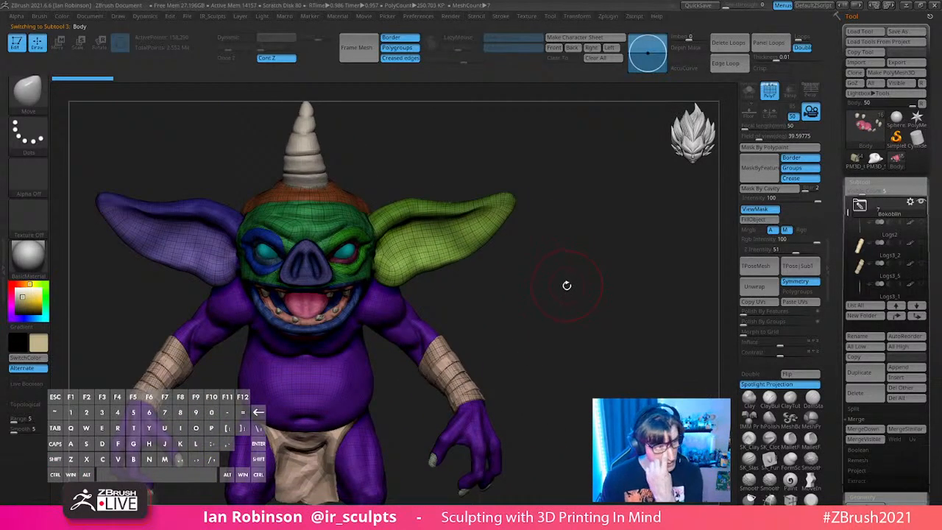
pyautogui.click(748, 92)
pyautogui.moveTo(586, 223)
pyautogui.keyDown('alt'); pyautogui.mouseDown()
pyautogui.moveTo(593, 275)
pyautogui.moveTo(606, 265)
pyautogui.moveTo(593, 272)
pyautogui.mouseUp(); pyautogui.keyUp('alt')
pyautogui.press('s')
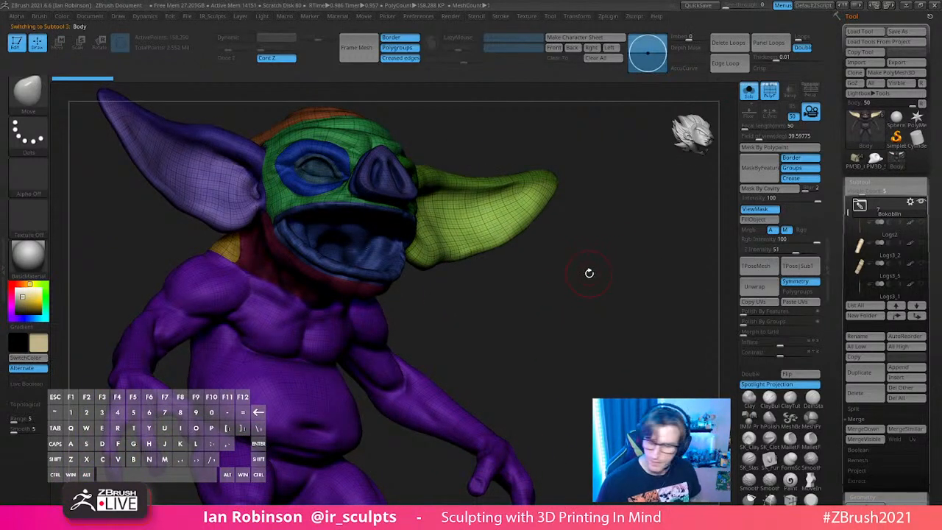
# Step: Subdivide the body mesh further in the Geometry settings and delete its lower subdivision levels
pyautogui.click(858, 182)
pyautogui.click(868, 194)
pyautogui.click(871, 194)
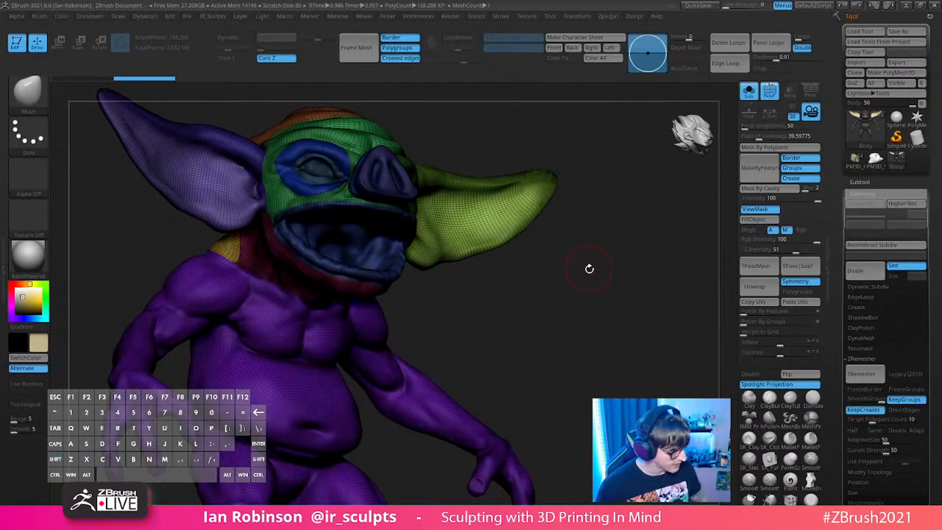
pyautogui.hotkey('shift', 'f')
pyautogui.hotkey('ctrl', 'd')
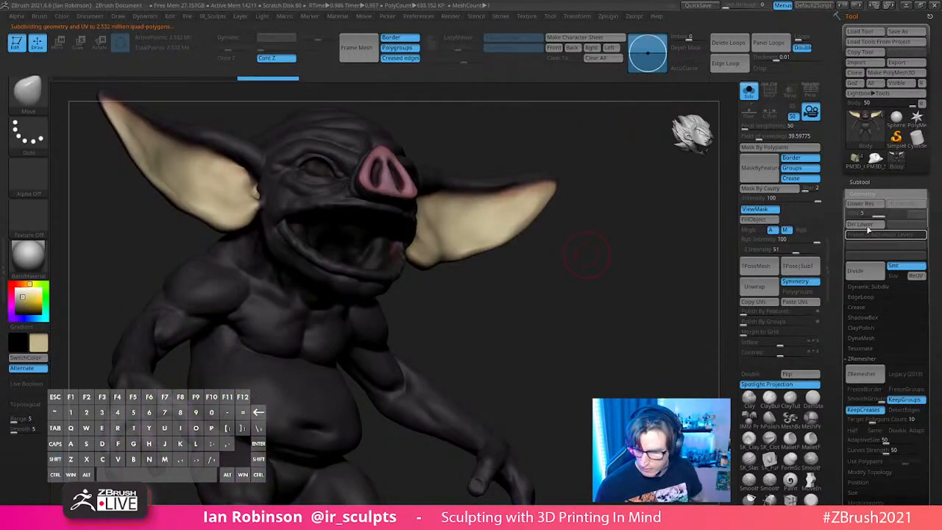
pyautogui.click(864, 225)
# Step: DynaMesh the body at a resolution of 1976
pyautogui.press('1')
pyautogui.click(581, 383)
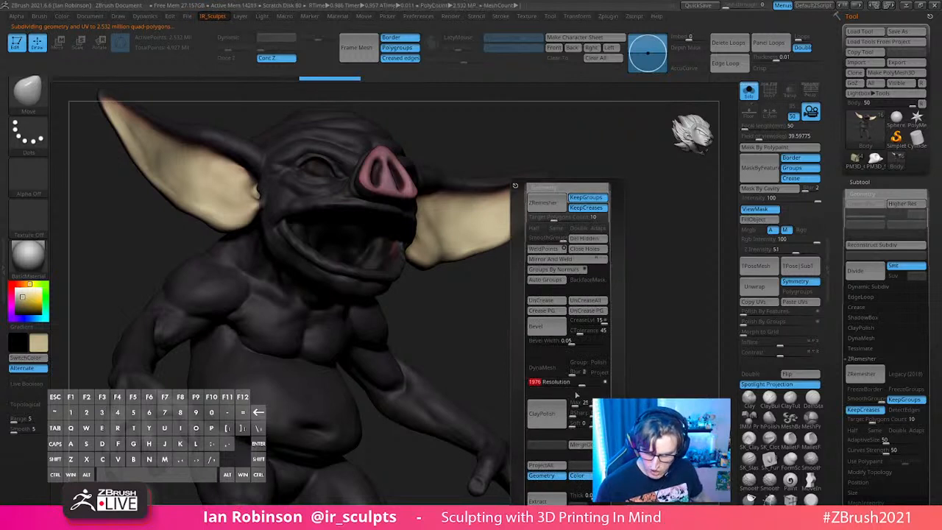
pyautogui.click(547, 368)
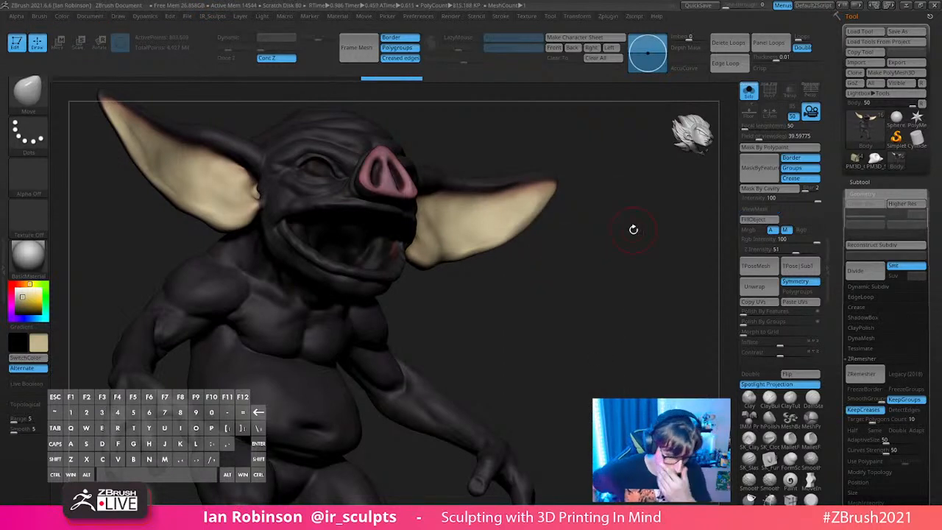
# Step: Examine the DynaMeshed body's topology from the front with the polyframe displayed
pyautogui.moveTo(570, 273)
pyautogui.mouseDown()
pyautogui.moveTo(572, 282)
pyautogui.moveTo(616, 272)
pyautogui.moveTo(608, 266)
pyautogui.moveTo(581, 284)
pyautogui.mouseUp()
pyautogui.hotkey('shift', 'f')
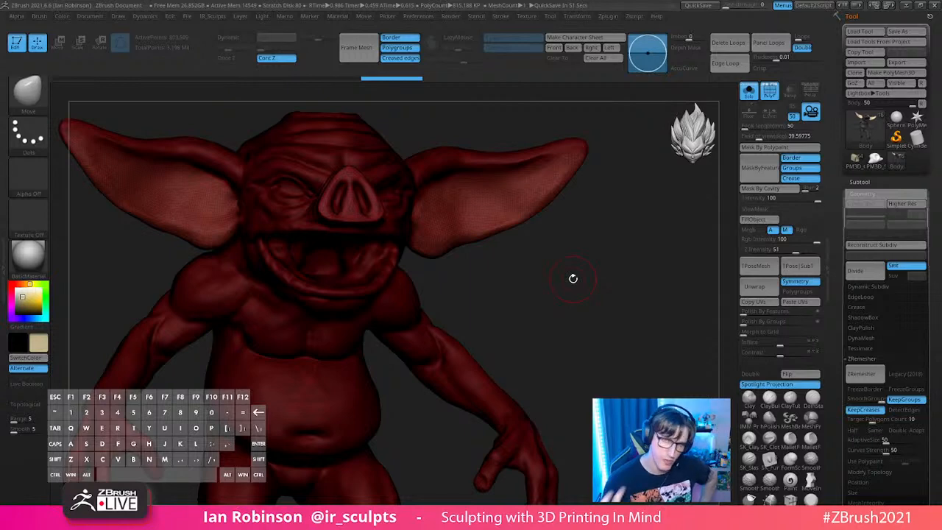
pyautogui.moveTo(600, 304); pyautogui.dragTo(579, 312)
pyautogui.hotkey('shift', 'f')
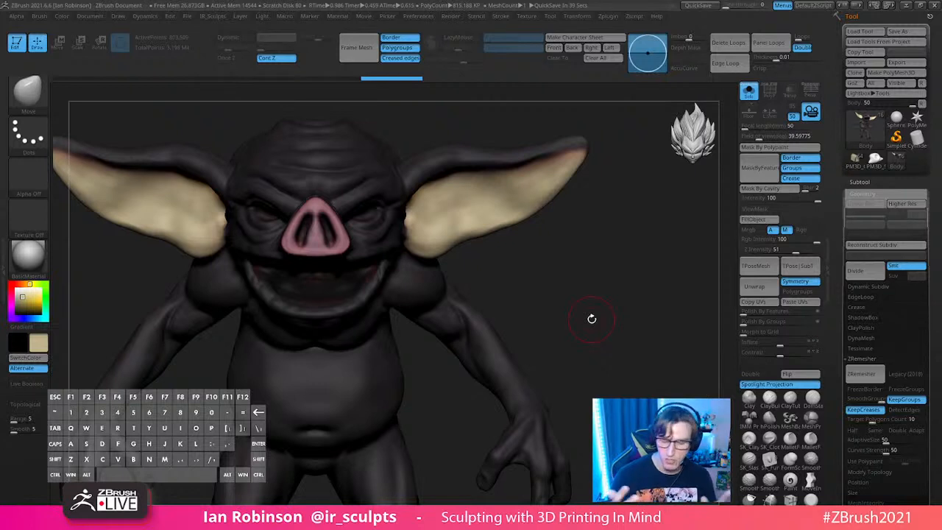
# Step: Scrub the body's undo history back to its first state and return to the latest one to compare them
pyautogui.click(866, 183)
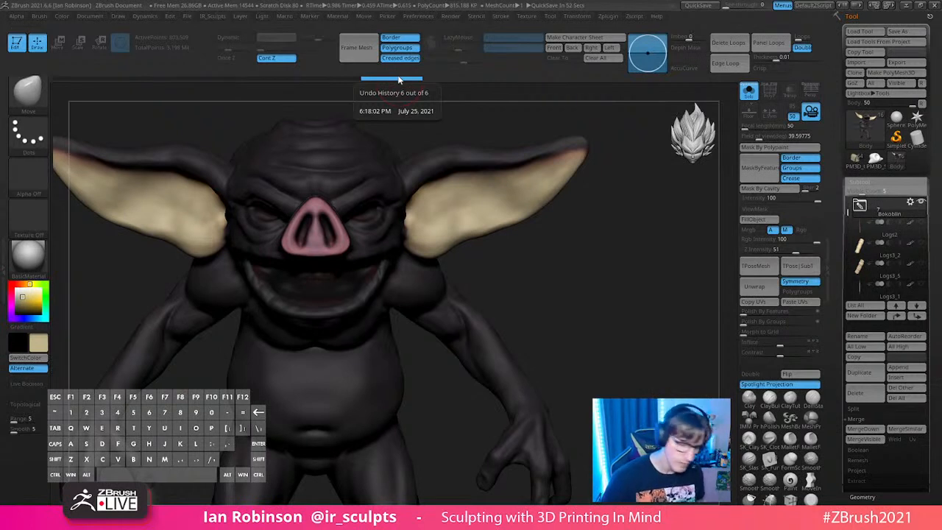
pyautogui.press('ctrl')
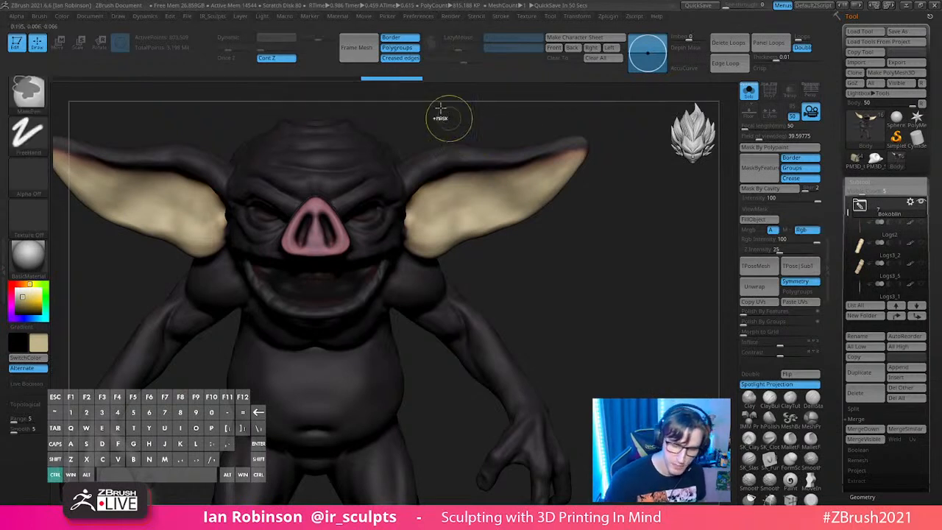
pyautogui.moveTo(381, 79); pyautogui.dragTo(52, 113)
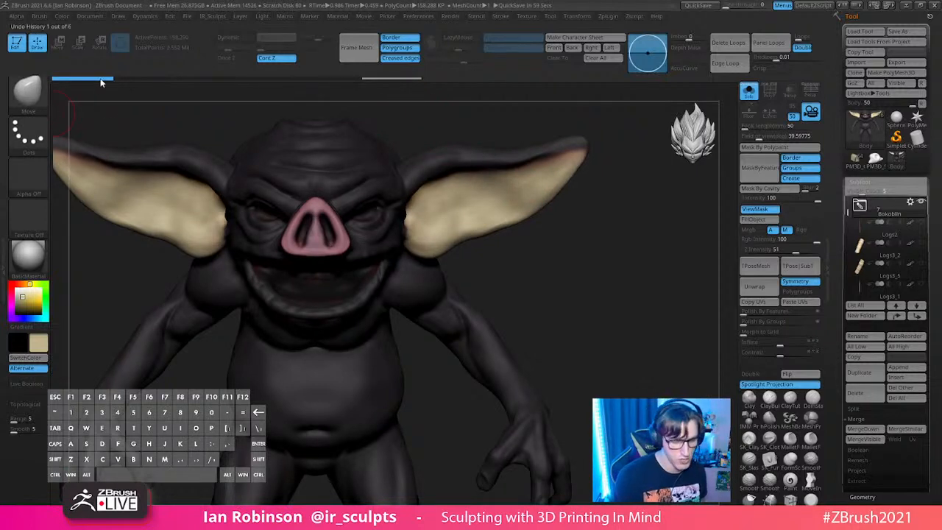
pyautogui.moveTo(130, 79); pyautogui.dragTo(397, 80)
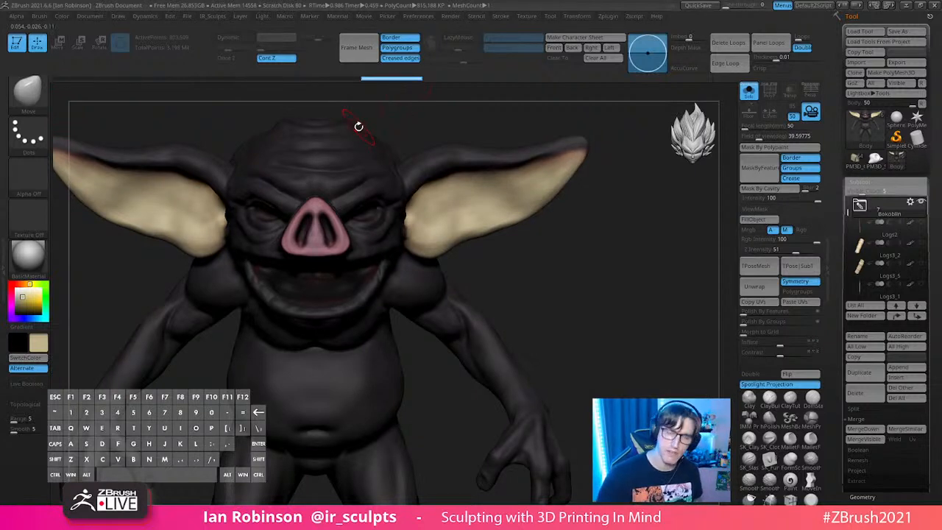
# Step: Check the mesh density of the whole body and ears with the polyframe on, and turn it off again
pyautogui.moveTo(566, 258)
pyautogui.keyDown('alt'); pyautogui.mouseDown()
pyautogui.moveTo(560, 250)
pyautogui.moveTo(594, 254)
pyautogui.moveTo(484, 253)
pyautogui.moveTo(515, 229)
pyautogui.moveTo(562, 287)
pyautogui.moveTo(597, 258)
pyautogui.moveTo(594, 196)
pyautogui.moveTo(597, 269)
pyautogui.mouseUp(); pyautogui.keyUp('alt')
pyautogui.hotkey('shift', 'f')
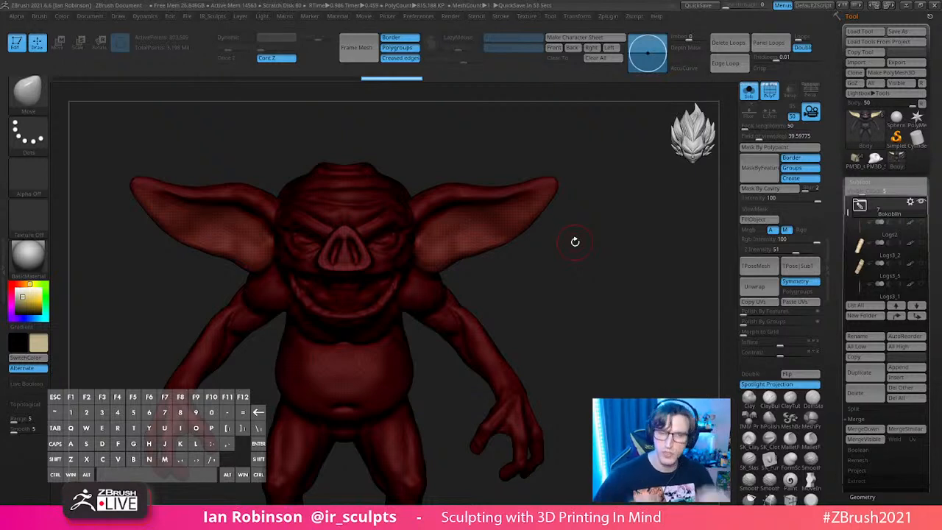
pyautogui.moveTo(558, 284); pyautogui.dragTo(583, 295)
pyautogui.hotkey('shift', 'f')
# Step: Fill the whole body with white, using the RGB channel only
pyautogui.moveTo(24, 295); pyautogui.dragTo(9, 284)
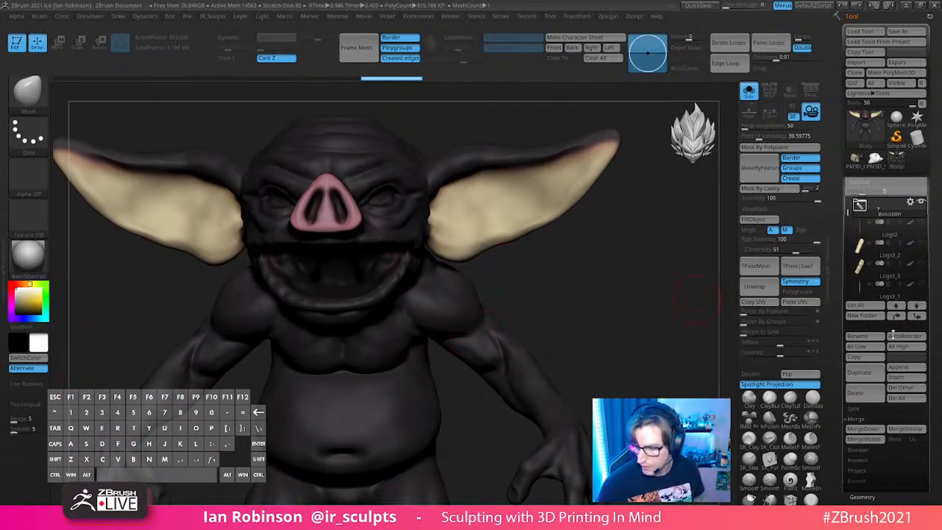
pyautogui.click(808, 229)
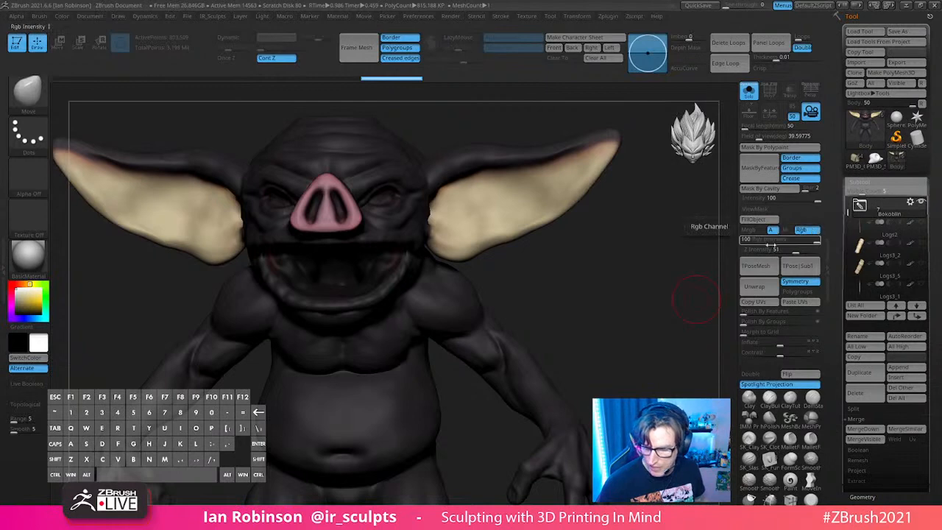
pyautogui.click(758, 219)
pyautogui.moveTo(581, 274)
pyautogui.keyDown('alt'); pyautogui.mouseDown()
pyautogui.moveTo(572, 253)
pyautogui.moveTo(595, 251)
pyautogui.mouseUp(); pyautogui.keyUp('alt')
pyautogui.press('s')
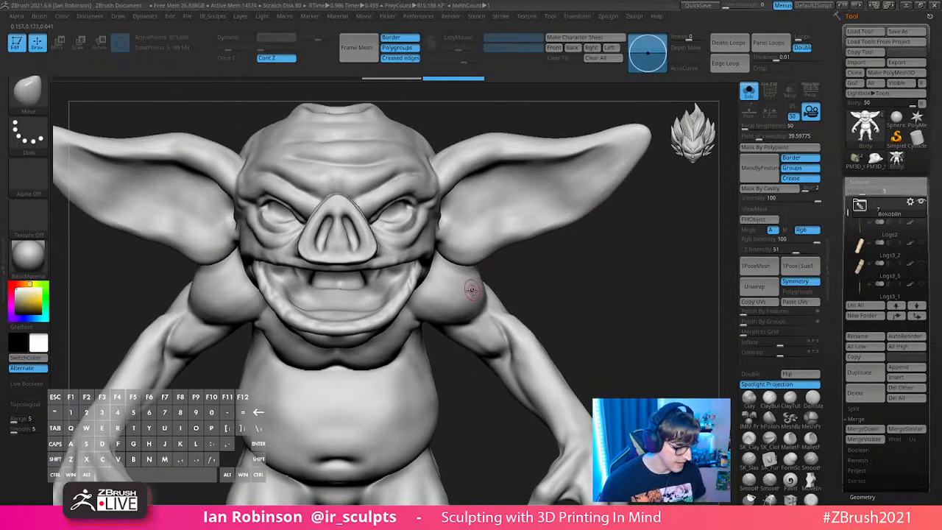
# Step: Swap the active colour to black and choose the Paint brush for working on the body
pyautogui.press('v')
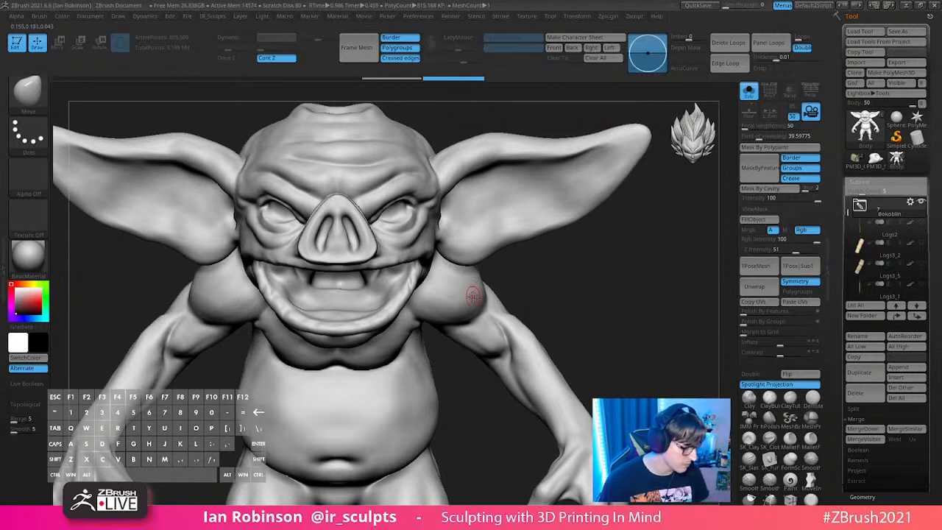
pyautogui.press('b')
pyautogui.press('p')
pyautogui.press('a')
pyautogui.press('s')
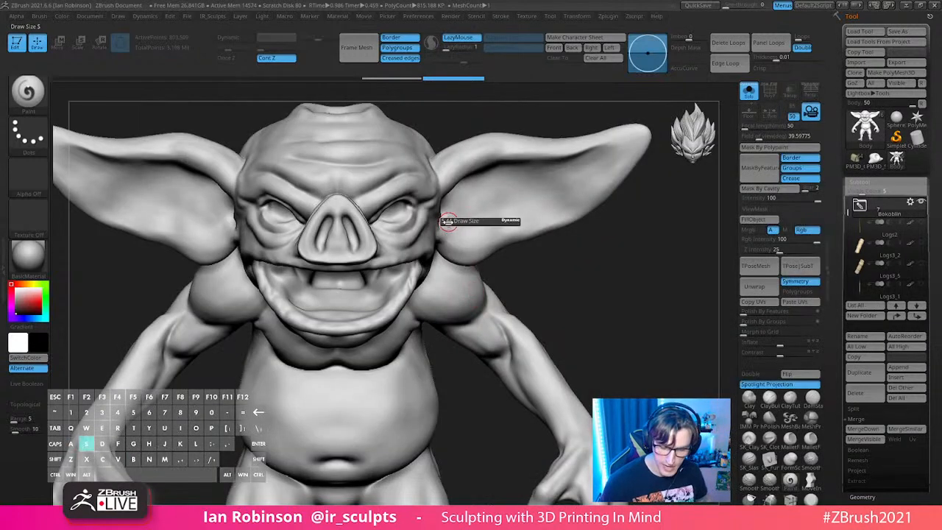
pyautogui.moveTo(603, 269)
pyautogui.keyDown('alt'); pyautogui.mouseDown()
pyautogui.moveTo(591, 330)
pyautogui.moveTo(563, 310)
pyautogui.mouseUp(); pyautogui.keyUp('alt')
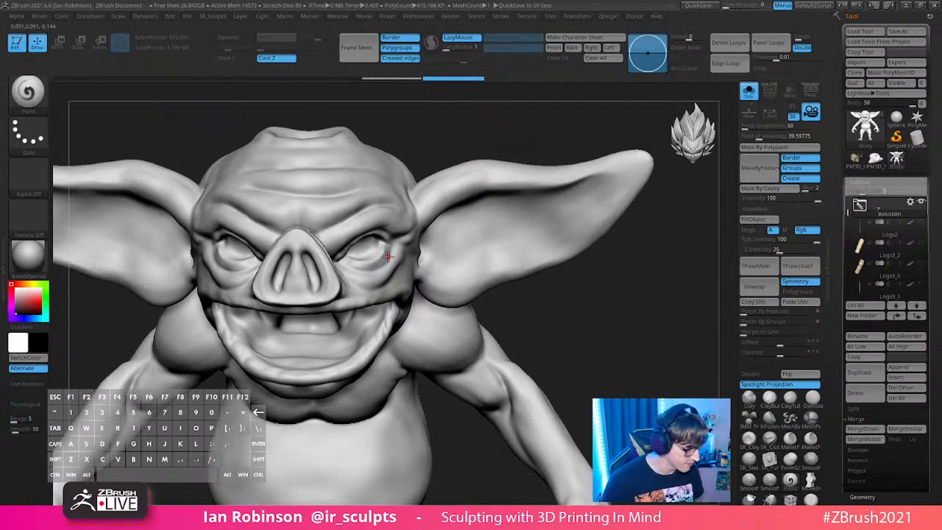
pyautogui.keyDown('shift'); pyautogui.moveTo(471, 271); pyautogui.dragTo(490, 273, button='right'); pyautogui.keyUp('shift')
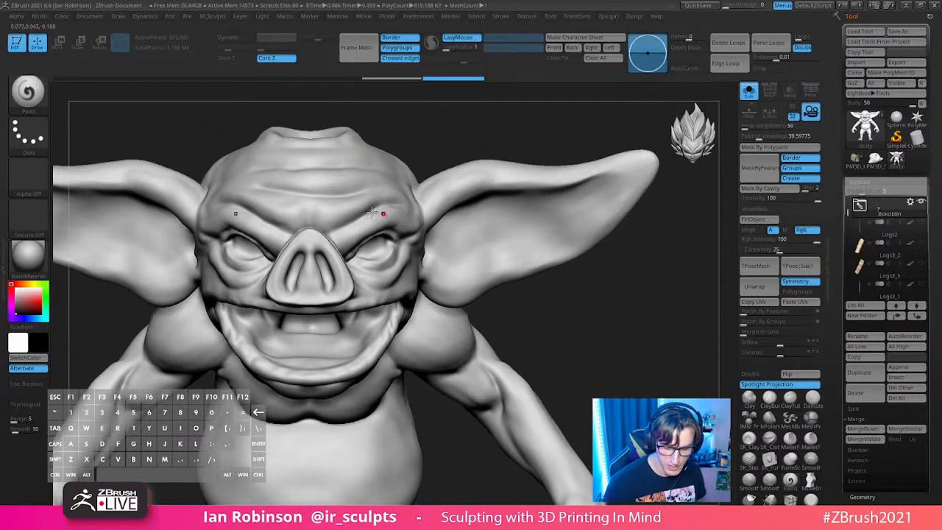
pyautogui.moveTo(569, 313)
pyautogui.keyDown('alt'); pyautogui.mouseDown(button='right')
pyautogui.moveTo(560, 297)
pyautogui.moveTo(600, 316)
pyautogui.mouseUp(button='right'); pyautogui.keyUp('alt')
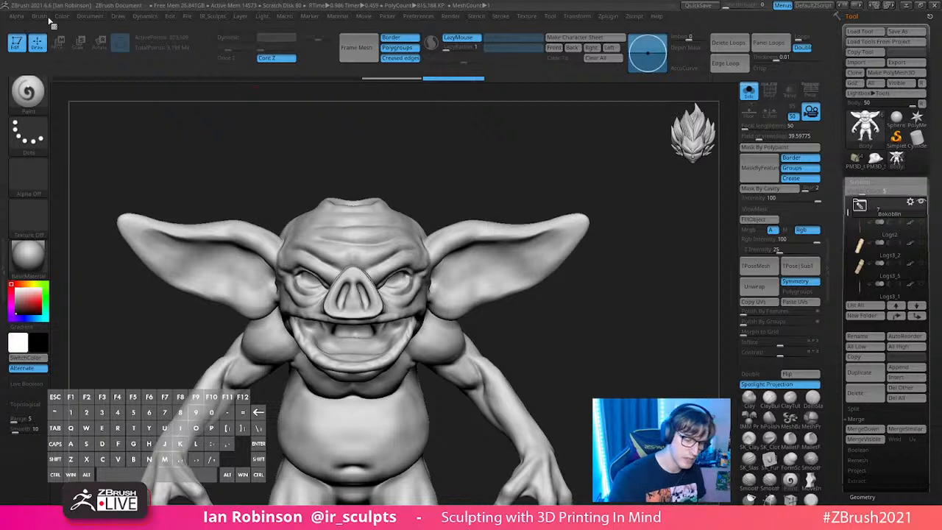
# Step: Try out the Paint brush's Pen Curve with test strokes across the forehead, and undo them
pyautogui.click(46, 17)
pyautogui.moveTo(97, 316)
pyautogui.mouseDown()
pyautogui.moveTo(104, 263)
pyautogui.moveTo(102, 281)
pyautogui.moveTo(94, 260)
pyautogui.mouseUp()
pyautogui.click(69, 294)
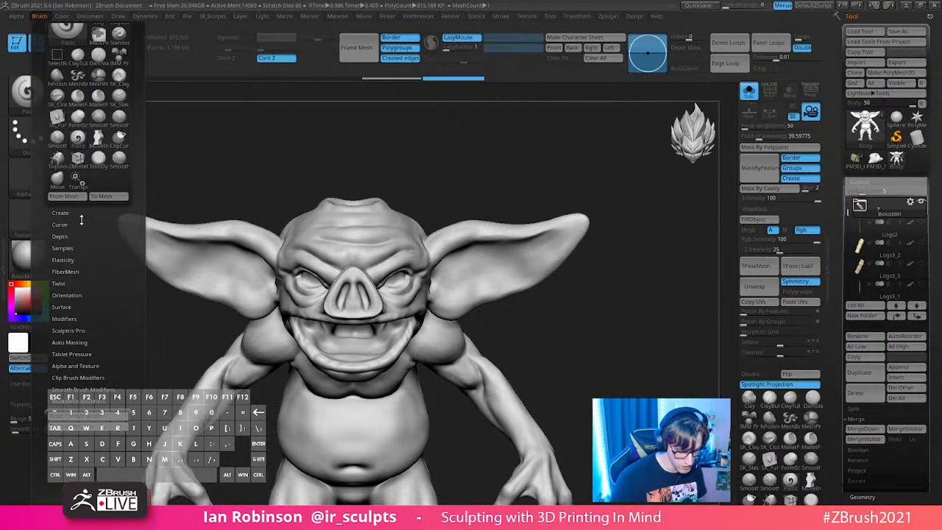
pyautogui.click(75, 319)
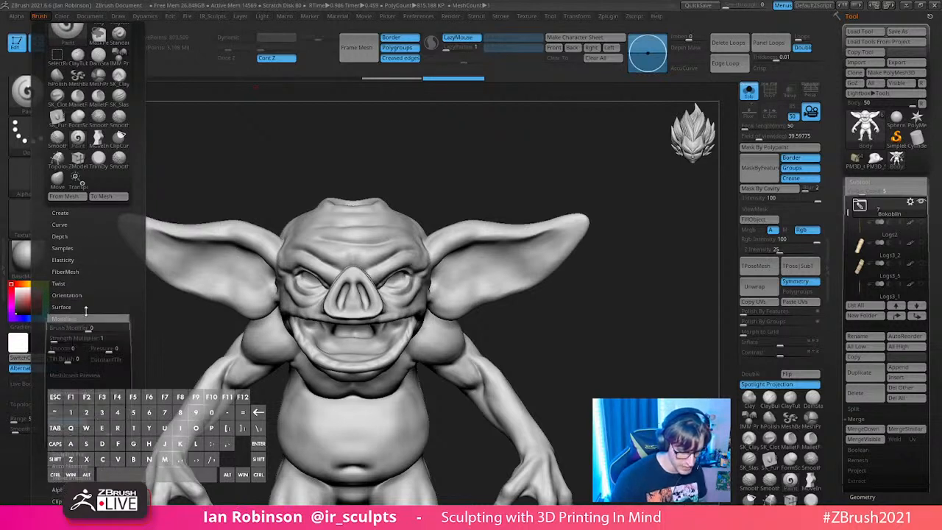
pyautogui.moveTo(100, 283); pyautogui.dragTo(98, 257)
pyautogui.click(67, 198)
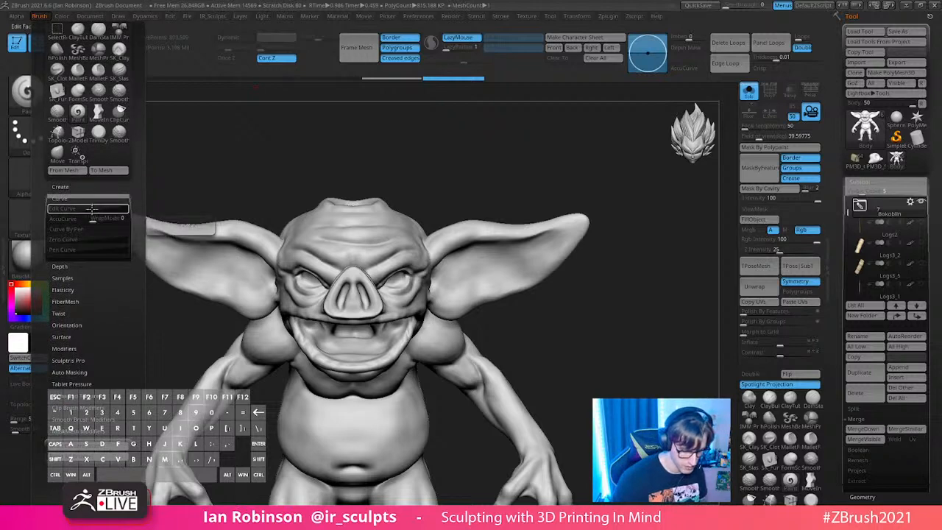
pyautogui.click(87, 211)
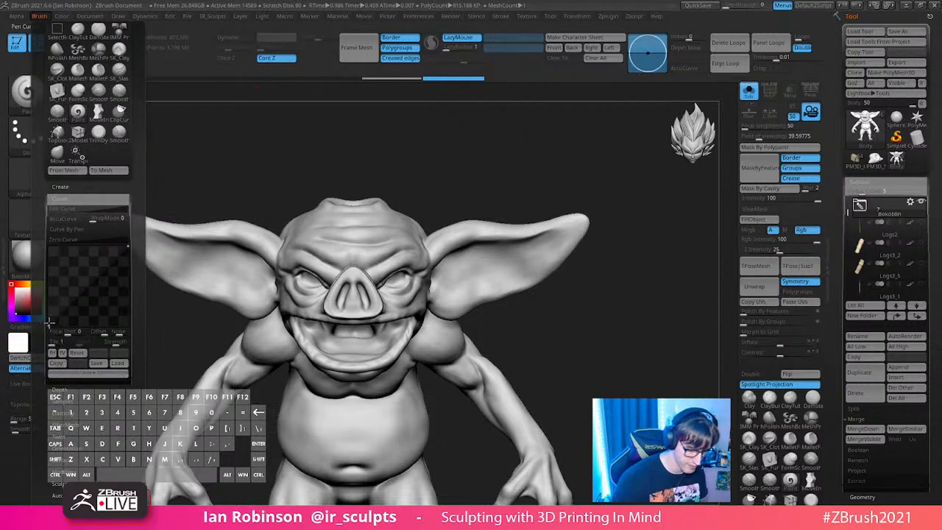
pyautogui.moveTo(467, 120); pyautogui.dragTo(460, 199)
pyautogui.moveTo(324, 233)
pyautogui.mouseDown()
pyautogui.moveTo(383, 205)
pyautogui.moveTo(456, 195)
pyautogui.mouseUp()
pyautogui.moveTo(456, 196)
pyautogui.mouseDown()
pyautogui.moveTo(331, 234)
pyautogui.moveTo(451, 191)
pyautogui.mouseUp()
pyautogui.hotkey('ctrl', 'z')
# Step: Recheck the Paint brush's curve settings, paint further test strokes across the forehead, and undo them
pyautogui.click(39, 15)
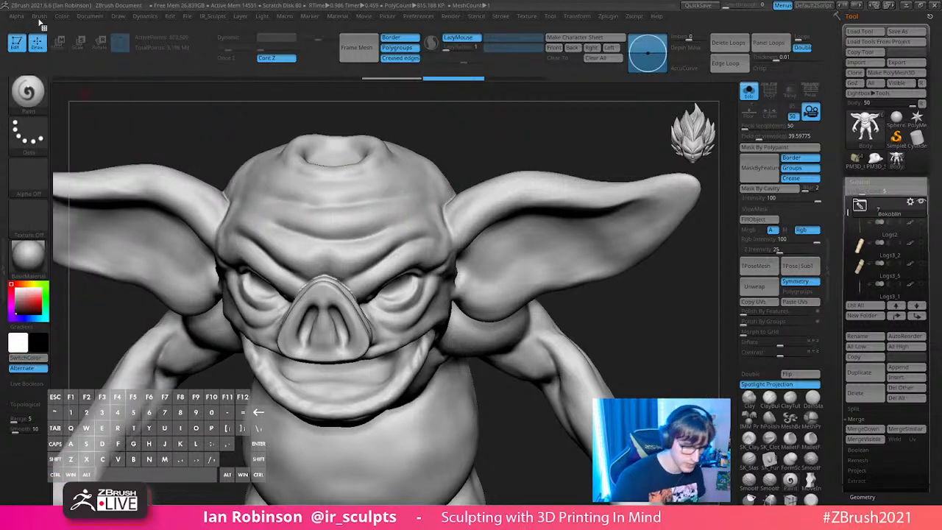
pyautogui.click(39, 16)
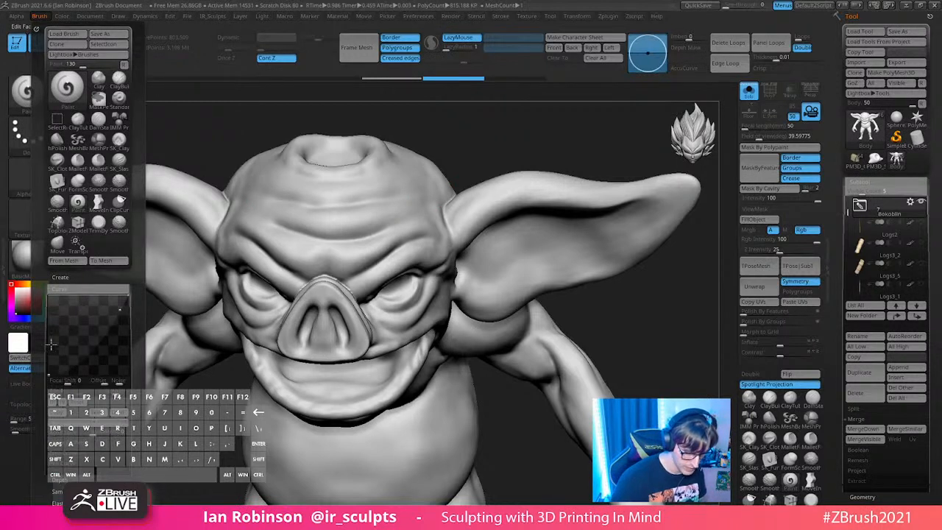
pyautogui.click(112, 263)
pyautogui.moveTo(306, 241)
pyautogui.mouseDown()
pyautogui.moveTo(453, 225)
pyautogui.moveTo(370, 237)
pyautogui.moveTo(452, 236)
pyautogui.mouseUp()
pyautogui.moveTo(331, 251); pyautogui.dragTo(458, 246)
pyautogui.hotkey('ctrl', 'z')
pyautogui.hotkey('ctrl', 'z')
pyautogui.hotkey('ctrl', 'z')
pyautogui.hotkey('ctrl', 'z')
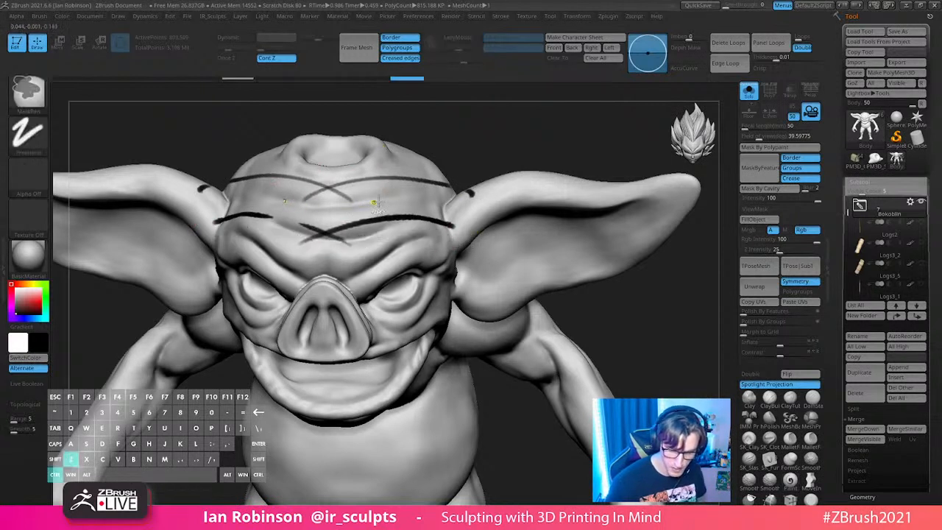
pyautogui.moveTo(331, 225); pyautogui.dragTo(479, 214)
pyautogui.hotkey('ctrl', 'z')
pyautogui.moveTo(330, 253); pyautogui.dragTo(477, 199)
pyautogui.hotkey('ctrl', 'z')
# Step: Enable Curve By Pen in the Paint brush's curve settings
pyautogui.click(38, 16)
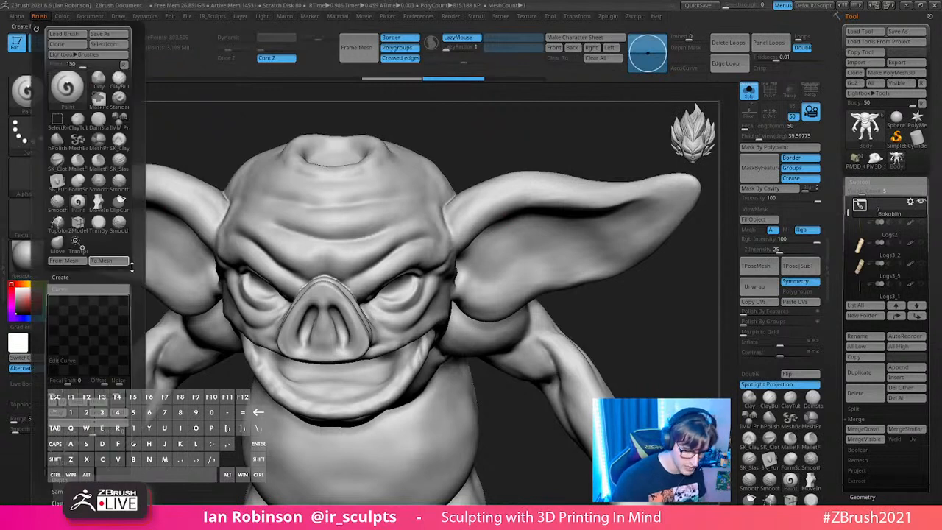
pyautogui.scroll(-2, 133, 258)
pyautogui.scroll(-1, 133, 228)
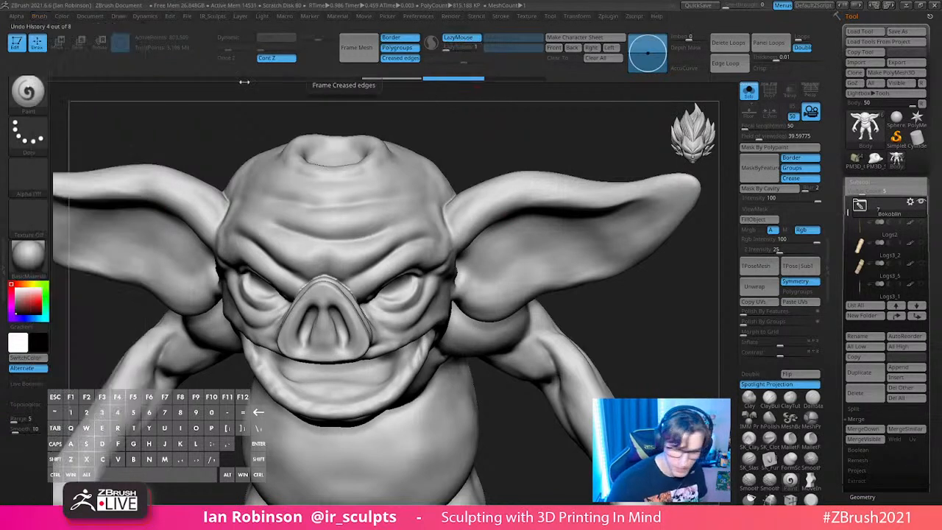
pyautogui.click(38, 16)
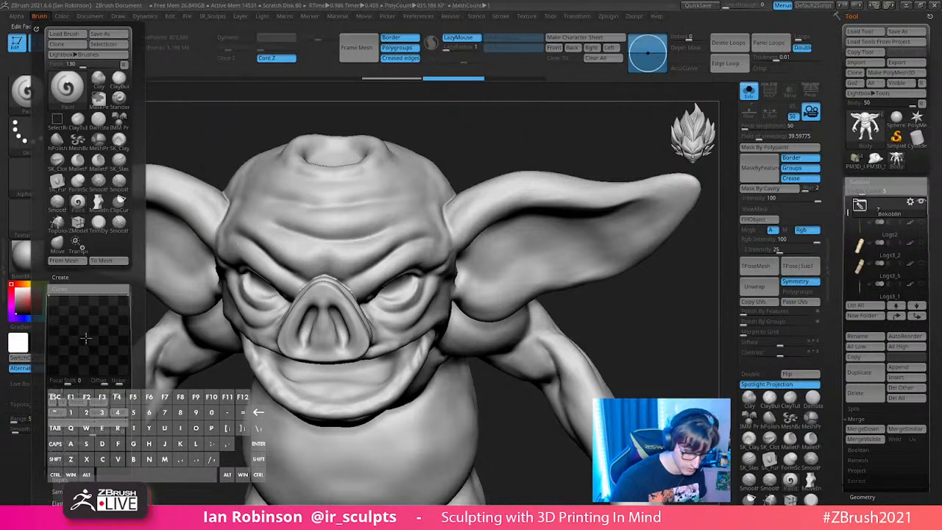
pyautogui.scroll(-4, 122, 209)
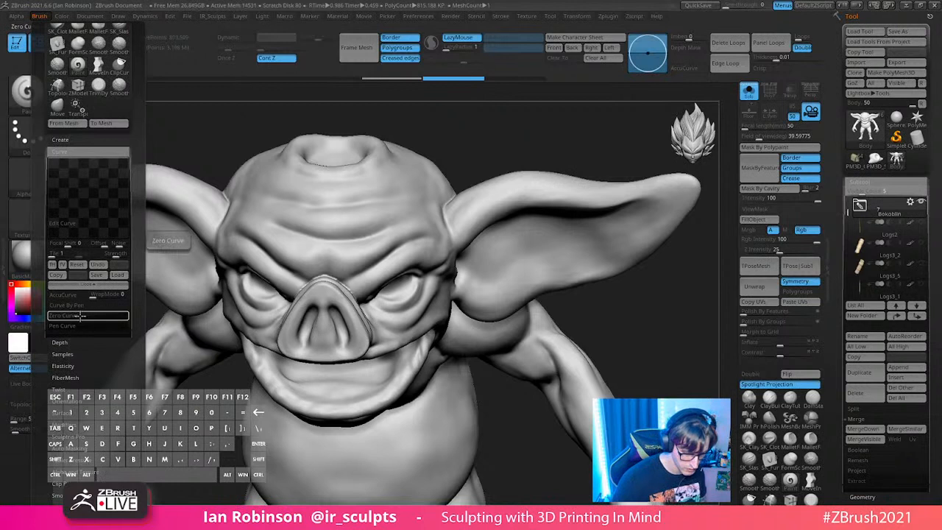
pyautogui.click(79, 324)
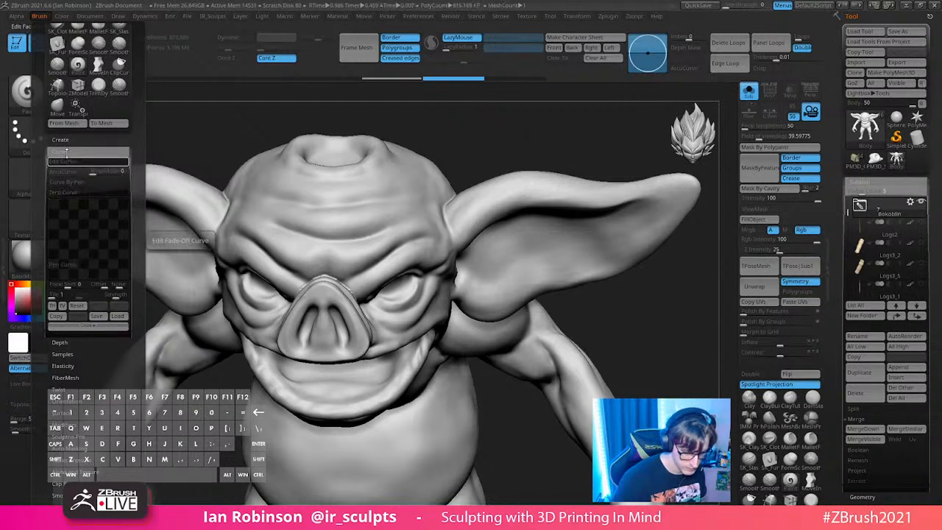
pyautogui.click(75, 183)
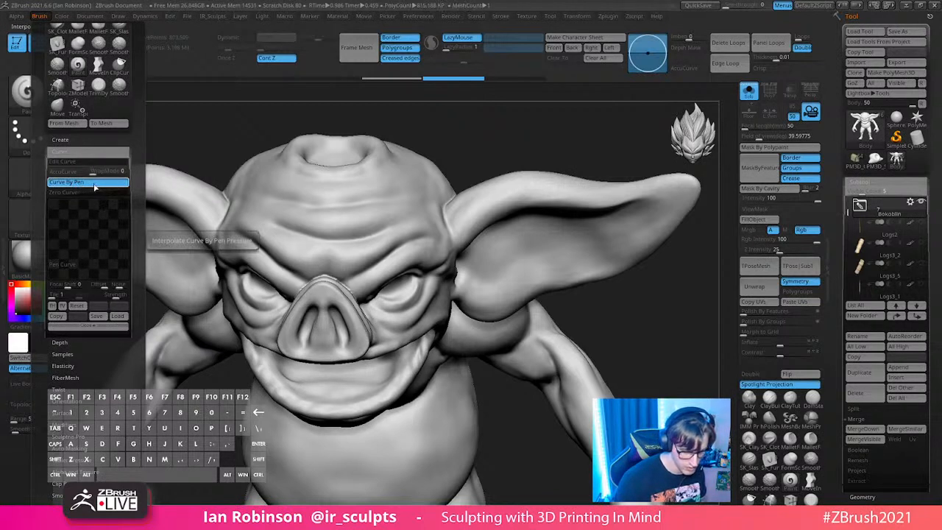
# Step: Test the brush's pen response with strokes across the forehead and ears, and undo them all
pyautogui.moveTo(279, 224); pyautogui.dragTo(501, 200)
pyautogui.moveTo(342, 243)
pyautogui.mouseDown()
pyautogui.moveTo(474, 210)
pyautogui.moveTo(529, 219)
pyautogui.moveTo(417, 202)
pyautogui.moveTo(480, 222)
pyautogui.moveTo(482, 243)
pyautogui.moveTo(511, 249)
pyautogui.mouseUp()
pyautogui.hotkey('ctrl', 'z')
pyautogui.moveTo(516, 189)
pyautogui.mouseDown()
pyautogui.moveTo(522, 263)
pyautogui.moveTo(547, 260)
pyautogui.mouseUp()
pyautogui.moveTo(557, 197); pyautogui.dragTo(564, 265)
pyautogui.moveTo(572, 198); pyautogui.dragTo(579, 268)
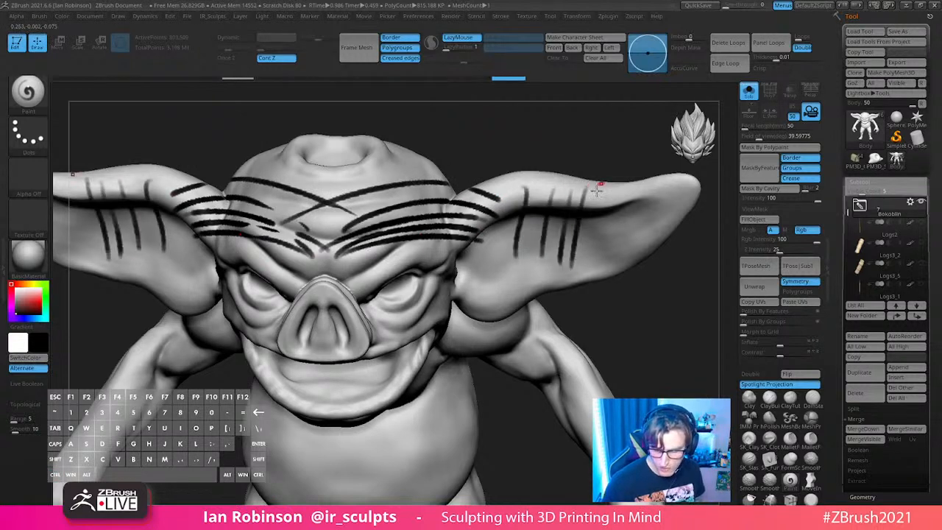
pyautogui.hotkey('ctrl', 'z')
pyautogui.hotkey('ctrl', 'z')
pyautogui.hotkey('ctrl', 'z')
pyautogui.hotkey('ctrl', 'z')
pyautogui.hotkey('ctrl', 'z')
pyautogui.hotkey('ctrl', 'z')
pyautogui.hotkey('ctrl', 'z')
pyautogui.hotkey('ctrl', 'z')
pyautogui.hotkey('ctrl', 'z')
pyautogui.hotkey('ctrl', 'z')
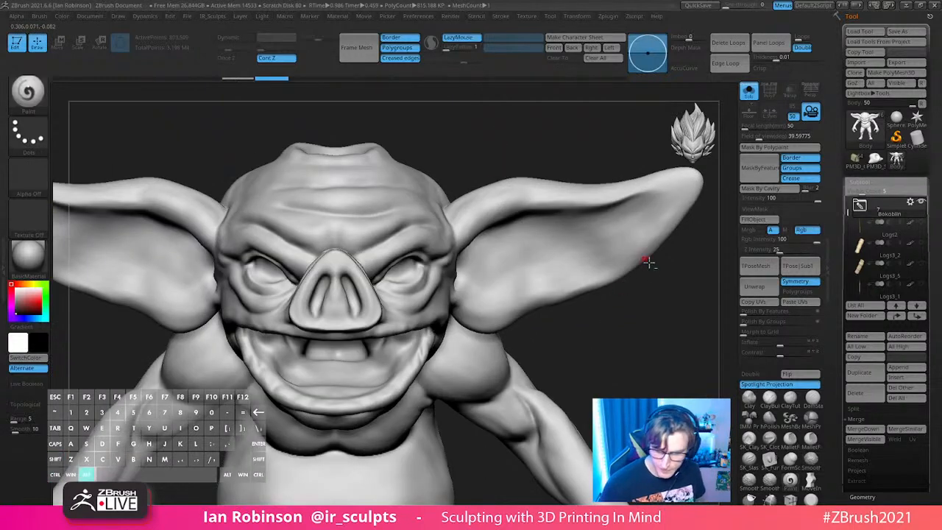
# Step: Set the LazyMouse radius to 48 and paint a black outline around the base of the ears
pyautogui.moveTo(648, 262); pyautogui.dragTo(379, 234)
pyautogui.moveTo(413, 152); pyautogui.dragTo(461, 152)
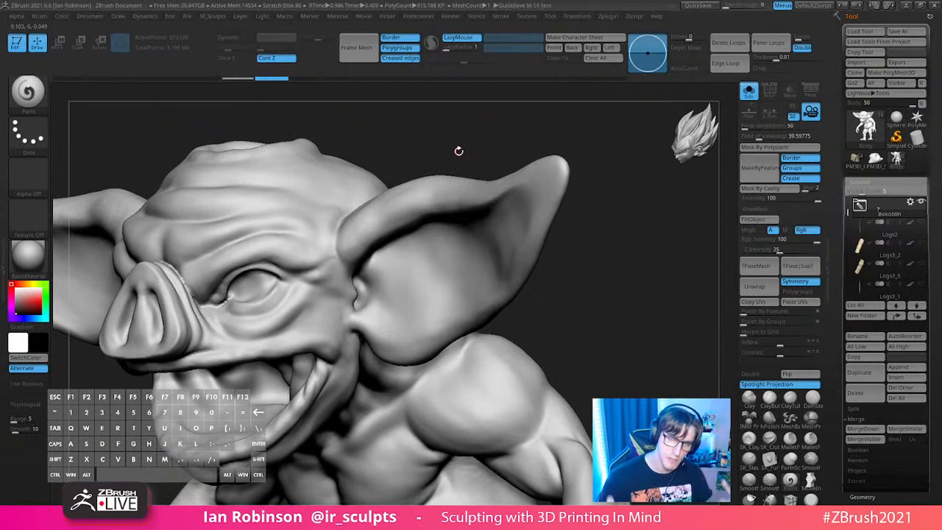
pyautogui.moveTo(542, 193); pyautogui.dragTo(528, 120)
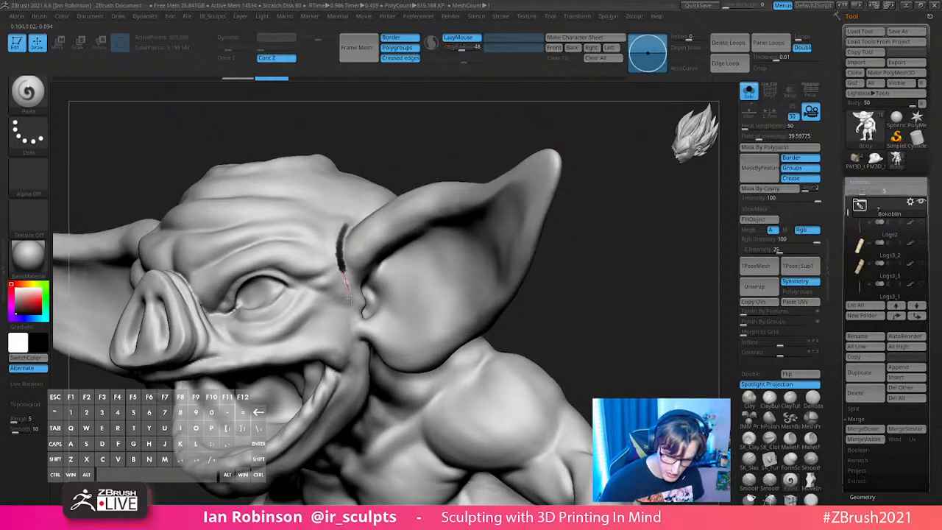
pyautogui.moveTo(591, 277); pyautogui.dragTo(480, 274)
pyautogui.moveTo(558, 258); pyautogui.dragTo(585, 217)
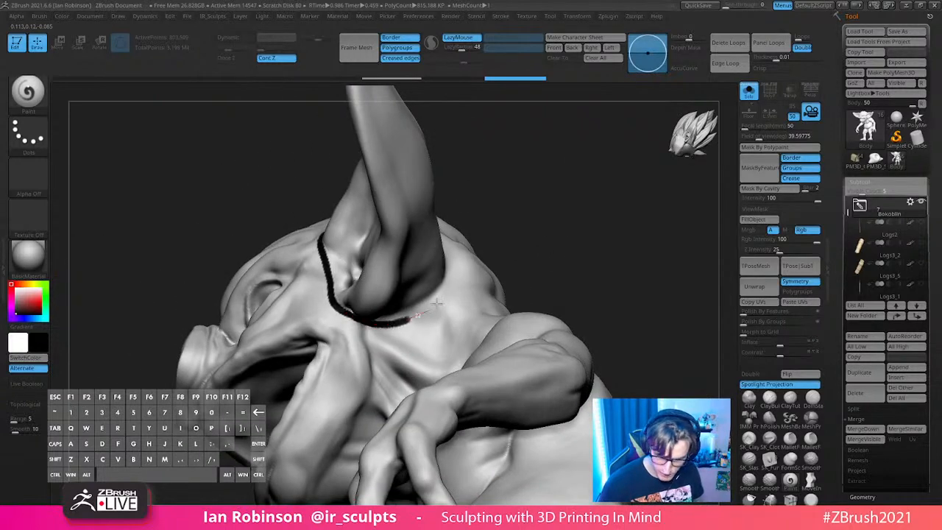
pyautogui.moveTo(462, 259); pyautogui.dragTo(466, 254)
pyautogui.moveTo(596, 273)
pyautogui.mouseDown()
pyautogui.moveTo(518, 290)
pyautogui.moveTo(446, 232)
pyautogui.mouseUp()
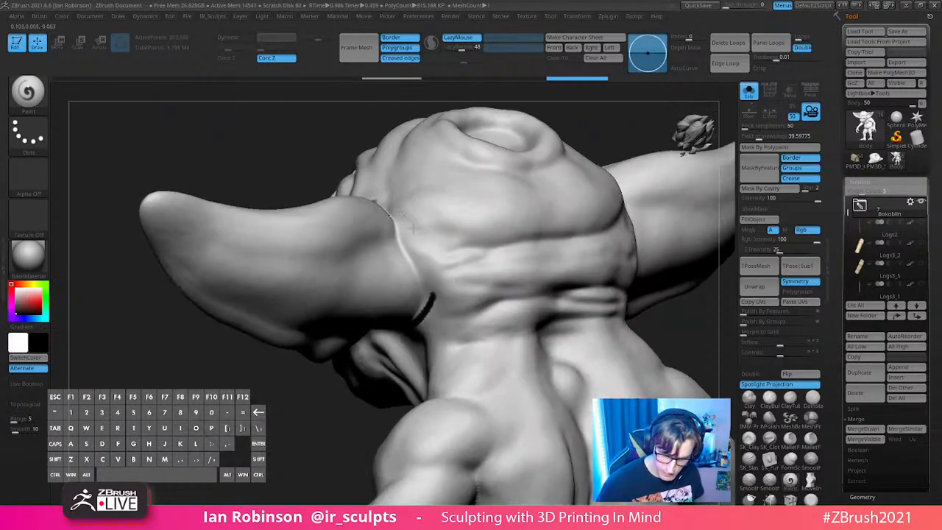
pyautogui.moveTo(433, 309); pyautogui.dragTo(414, 325)
pyautogui.moveTo(324, 394); pyautogui.dragTo(449, 419)
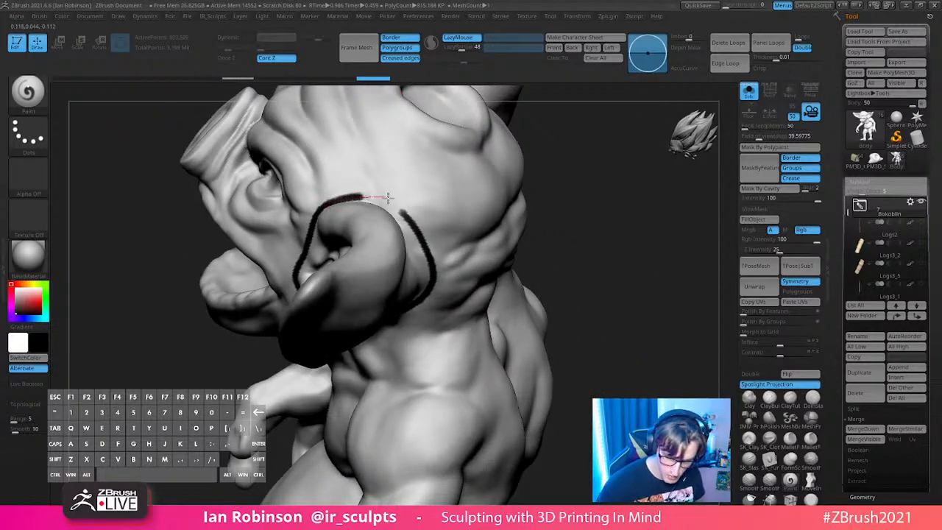
pyautogui.moveTo(418, 227); pyautogui.dragTo(422, 234)
# Step: Paint a closed black outline around the eye sockets
pyautogui.moveTo(631, 256)
pyautogui.mouseDown()
pyautogui.moveTo(596, 219)
pyautogui.moveTo(562, 261)
pyautogui.moveTo(550, 254)
pyautogui.moveTo(505, 212)
pyautogui.moveTo(540, 216)
pyautogui.moveTo(532, 196)
pyautogui.moveTo(385, 282)
pyautogui.mouseUp()
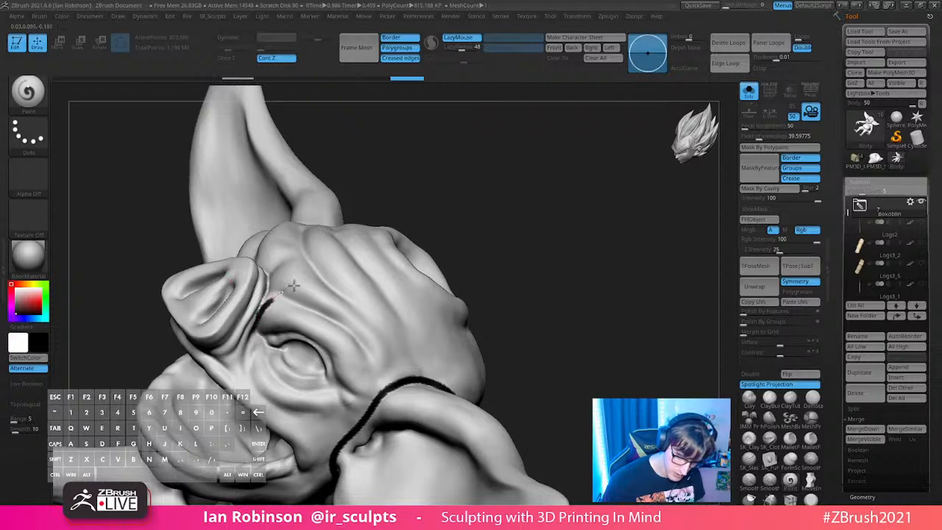
pyautogui.moveTo(319, 296); pyautogui.dragTo(345, 295)
pyautogui.hotkey('ctrl', 'z')
pyautogui.moveTo(524, 272); pyautogui.dragTo(540, 220)
pyautogui.moveTo(454, 181); pyautogui.dragTo(505, 263)
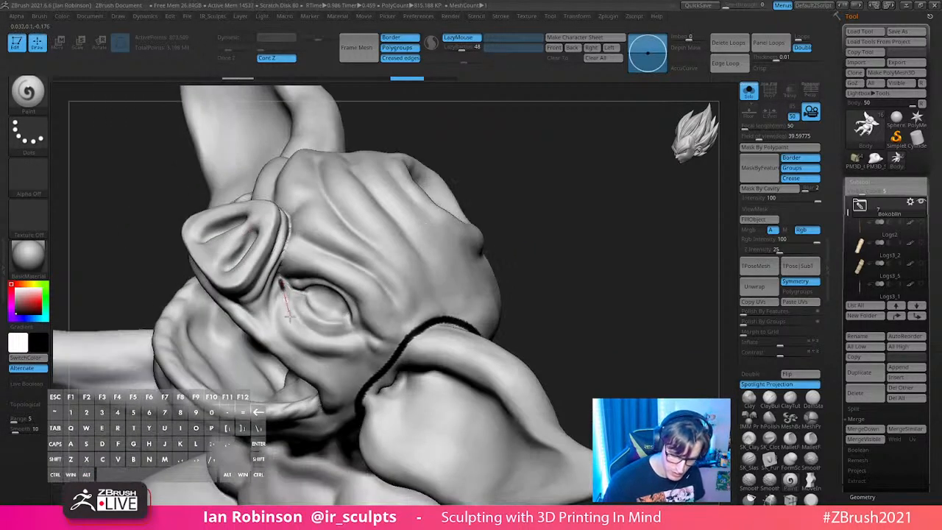
pyautogui.moveTo(378, 337)
pyautogui.mouseDown()
pyautogui.moveTo(391, 331)
pyautogui.moveTo(347, 272)
pyautogui.mouseUp()
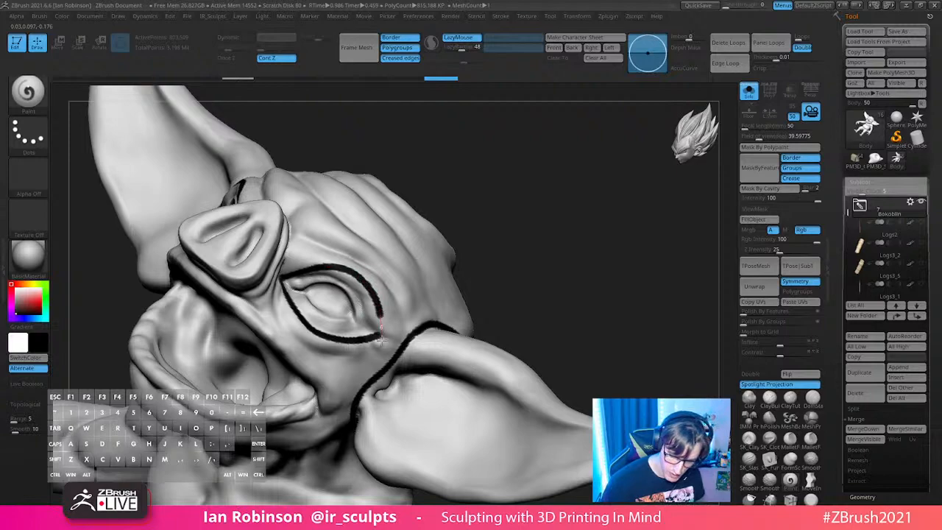
# Step: Paint a black line around the back edge of the snout, joining it to the inner eye corners
pyautogui.moveTo(535, 213); pyautogui.dragTo(334, 241)
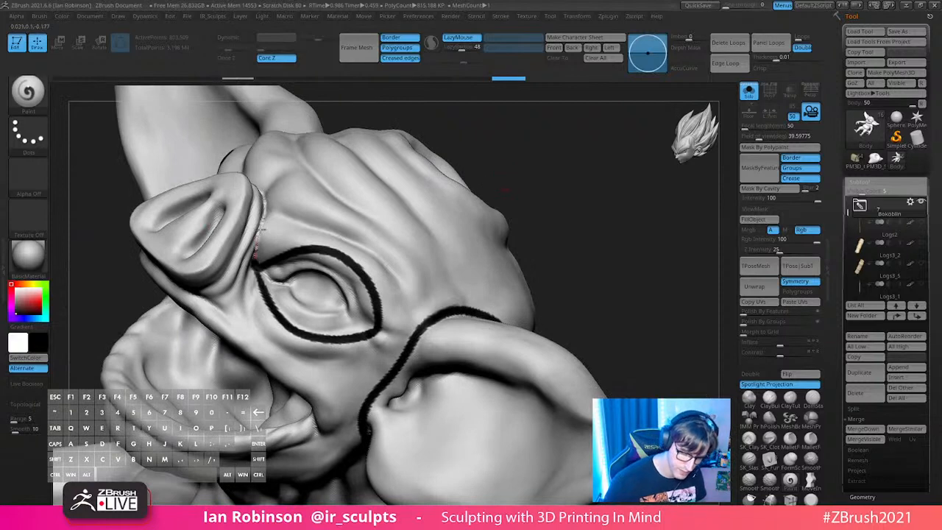
pyautogui.moveTo(255, 173); pyautogui.dragTo(254, 164)
pyautogui.moveTo(544, 213); pyautogui.dragTo(556, 148)
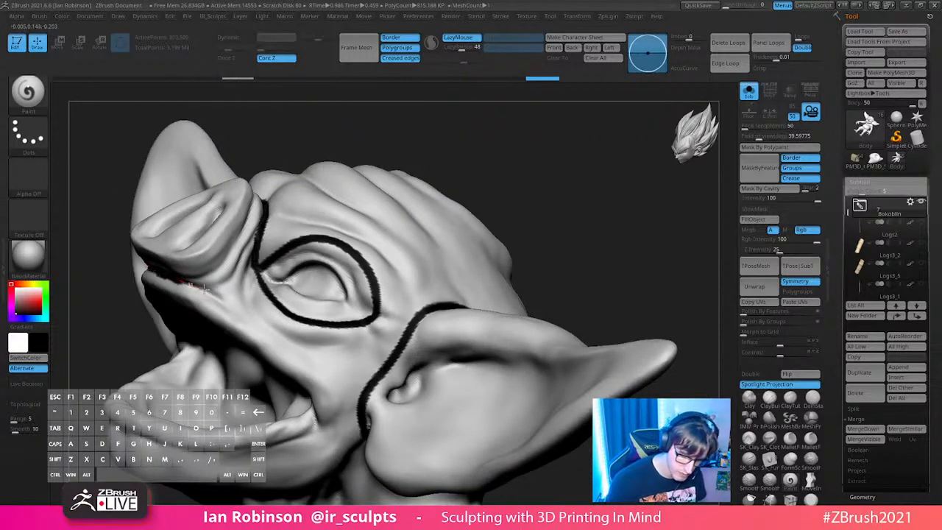
pyautogui.moveTo(260, 258); pyautogui.dragTo(263, 228)
# Step: Connect the eye outlines to the ear outlines and paint a black outline around the lips
pyautogui.moveTo(435, 157)
pyautogui.mouseDown()
pyautogui.moveTo(585, 164)
pyautogui.moveTo(587, 194)
pyautogui.moveTo(526, 204)
pyautogui.moveTo(522, 257)
pyautogui.moveTo(561, 278)
pyautogui.moveTo(567, 236)
pyautogui.moveTo(622, 198)
pyautogui.moveTo(572, 191)
pyautogui.mouseUp()
pyautogui.moveTo(572, 191); pyautogui.dragTo(405, 215, button='right')
pyautogui.moveTo(318, 214); pyautogui.dragTo(353, 236, button='right')
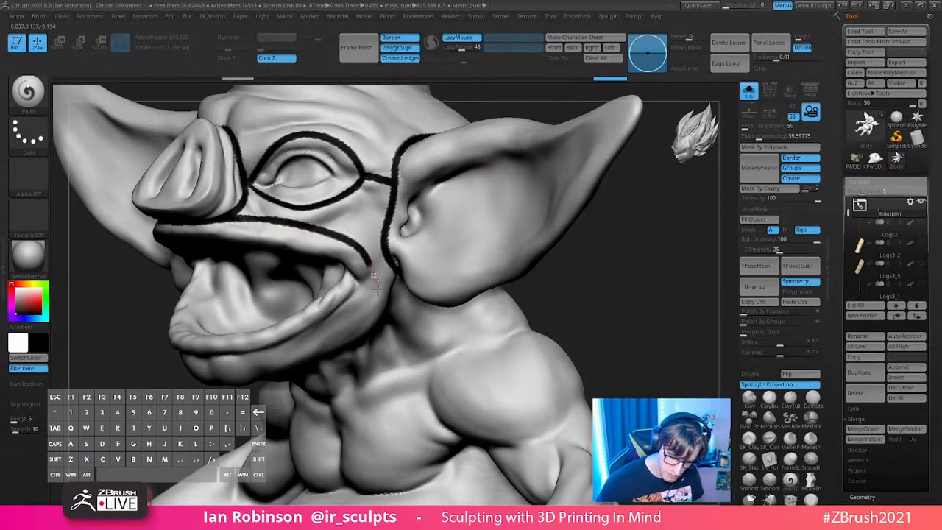
pyautogui.moveTo(175, 358); pyautogui.dragTo(171, 359)
# Step: Paint a black line around the base of the neck, undoing the strokes that miss the intended path
pyautogui.moveTo(548, 318)
pyautogui.mouseDown()
pyautogui.moveTo(574, 326)
pyautogui.moveTo(555, 349)
pyautogui.moveTo(545, 255)
pyautogui.moveTo(527, 290)
pyautogui.moveTo(505, 296)
pyautogui.moveTo(630, 264)
pyautogui.moveTo(538, 226)
pyautogui.mouseUp()
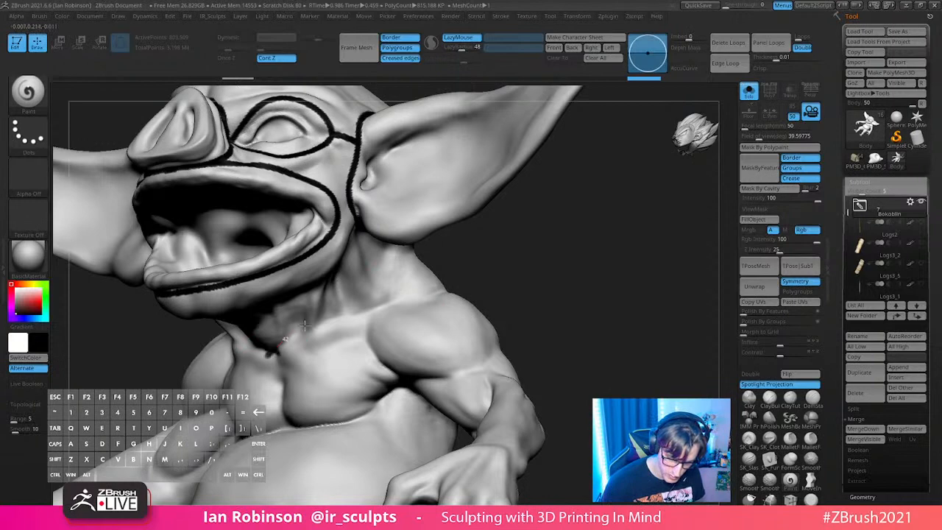
pyautogui.moveTo(366, 304); pyautogui.dragTo(371, 301)
pyautogui.hotkey('ctrl', 'z')
pyautogui.moveTo(278, 355)
pyautogui.mouseDown()
pyautogui.moveTo(353, 315)
pyautogui.moveTo(408, 256)
pyautogui.mouseUp()
pyautogui.hotkey('ctrl', 'z')
pyautogui.moveTo(517, 257); pyautogui.dragTo(563, 261)
pyautogui.moveTo(282, 355); pyautogui.dragTo(444, 263)
pyautogui.hotkey('ctrl', 'z')
pyautogui.moveTo(515, 250)
pyautogui.mouseDown()
pyautogui.moveTo(423, 287)
pyautogui.moveTo(376, 338)
pyautogui.mouseUp()
pyautogui.moveTo(243, 376)
pyautogui.mouseDown()
pyautogui.moveTo(315, 352)
pyautogui.moveTo(403, 267)
pyautogui.mouseUp()
# Step: Paint two black rings at the opening on top of the head, one inside it and one around its rim
pyautogui.moveTo(563, 220)
pyautogui.mouseDown()
pyautogui.moveTo(540, 233)
pyautogui.moveTo(432, 236)
pyautogui.mouseUp()
pyautogui.moveTo(264, 324)
pyautogui.mouseDown()
pyautogui.moveTo(387, 261)
pyautogui.moveTo(581, 275)
pyautogui.moveTo(356, 259)
pyautogui.moveTo(452, 312)
pyautogui.moveTo(283, 300)
pyautogui.moveTo(315, 313)
pyautogui.moveTo(301, 291)
pyautogui.mouseUp()
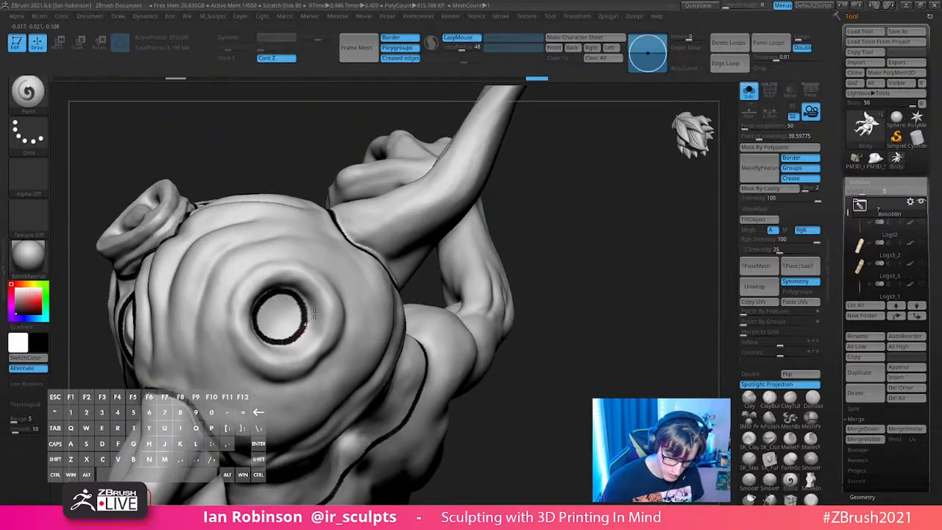
pyautogui.moveTo(229, 290); pyautogui.dragTo(245, 370)
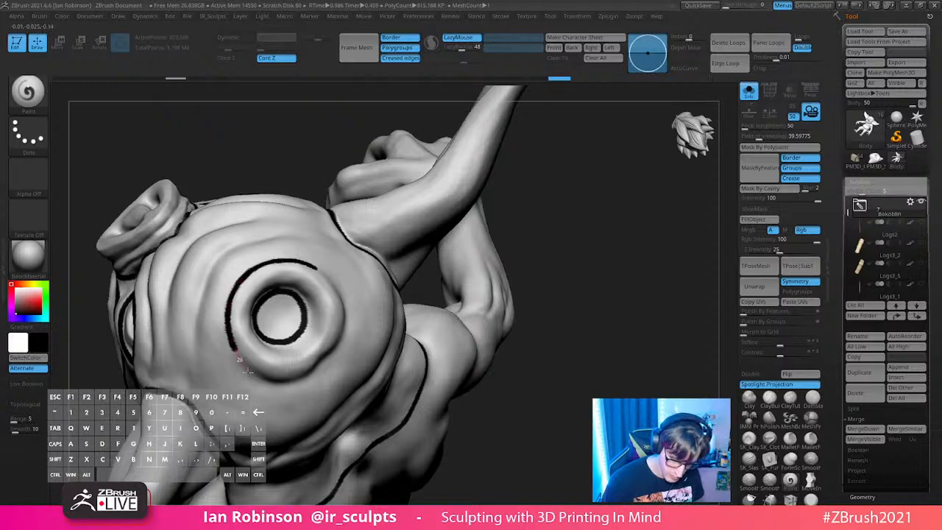
pyautogui.moveTo(321, 372); pyautogui.dragTo(340, 347)
# Step: Paint a black outline around the inner hollow of the ears, from the base to near the tip
pyautogui.moveTo(559, 265)
pyautogui.mouseDown()
pyautogui.moveTo(374, 261)
pyautogui.moveTo(402, 267)
pyautogui.moveTo(352, 302)
pyautogui.moveTo(382, 243)
pyautogui.moveTo(409, 229)
pyautogui.mouseUp()
pyautogui.moveTo(407, 229)
pyautogui.mouseDown(button='right')
pyautogui.moveTo(507, 273)
pyautogui.moveTo(387, 339)
pyautogui.moveTo(445, 303)
pyautogui.moveTo(435, 297)
pyautogui.moveTo(452, 340)
pyautogui.moveTo(414, 338)
pyautogui.mouseUp(button='right')
pyautogui.moveTo(299, 231)
pyautogui.mouseDown()
pyautogui.moveTo(372, 183)
pyautogui.moveTo(443, 166)
pyautogui.mouseUp()
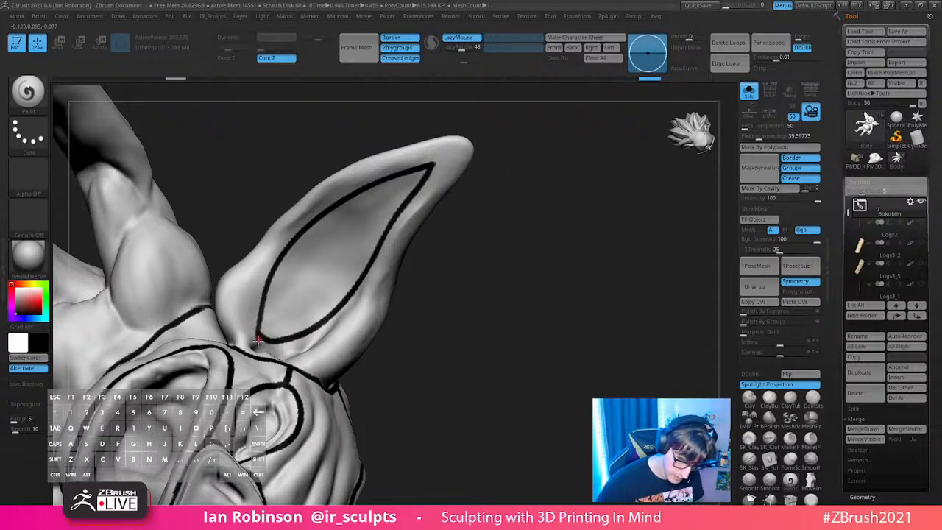
# Step: Paint a black line around each shoulder, separating the arms from the torso across the back and under the armpits
pyautogui.keyDown('alt'); pyautogui.moveTo(477, 321); pyautogui.dragTo(483, 353); pyautogui.keyUp('alt')
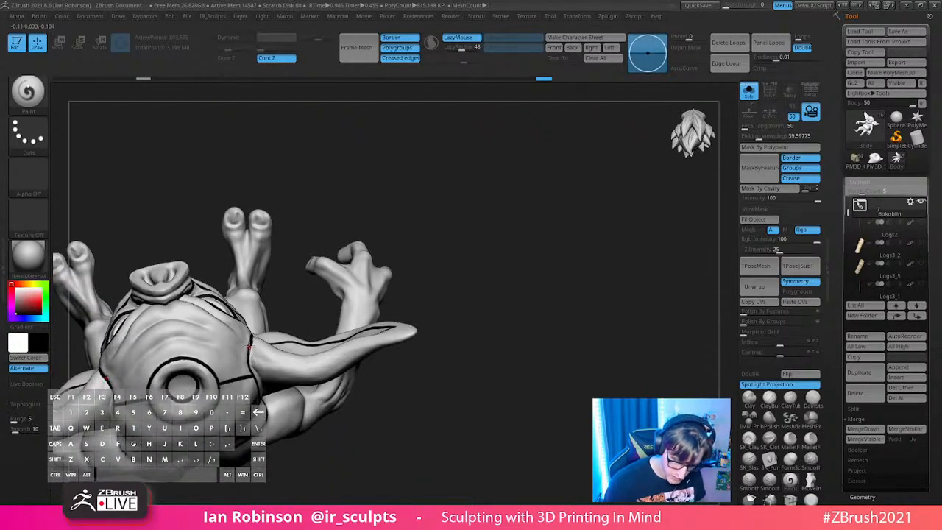
pyautogui.moveTo(518, 292); pyautogui.dragTo(394, 268)
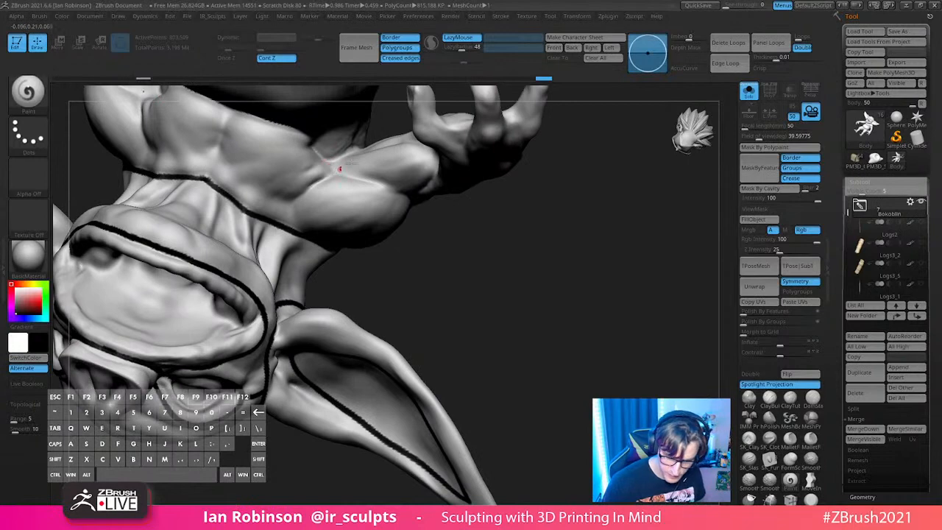
pyautogui.moveTo(315, 184); pyautogui.dragTo(286, 218)
pyautogui.moveTo(301, 249); pyautogui.dragTo(299, 228)
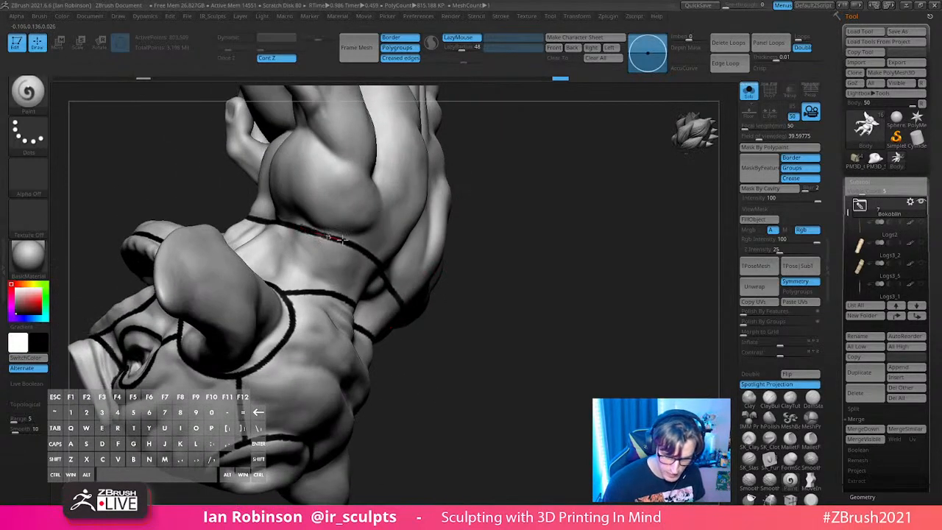
pyautogui.moveTo(386, 222); pyautogui.dragTo(348, 239)
pyautogui.moveTo(471, 220); pyautogui.dragTo(482, 295)
pyautogui.moveTo(342, 339); pyautogui.dragTo(338, 345)
pyautogui.moveTo(651, 368)
pyautogui.mouseDown()
pyautogui.moveTo(585, 381)
pyautogui.moveTo(558, 359)
pyautogui.mouseUp()
pyautogui.moveTo(398, 290); pyautogui.dragTo(313, 251)
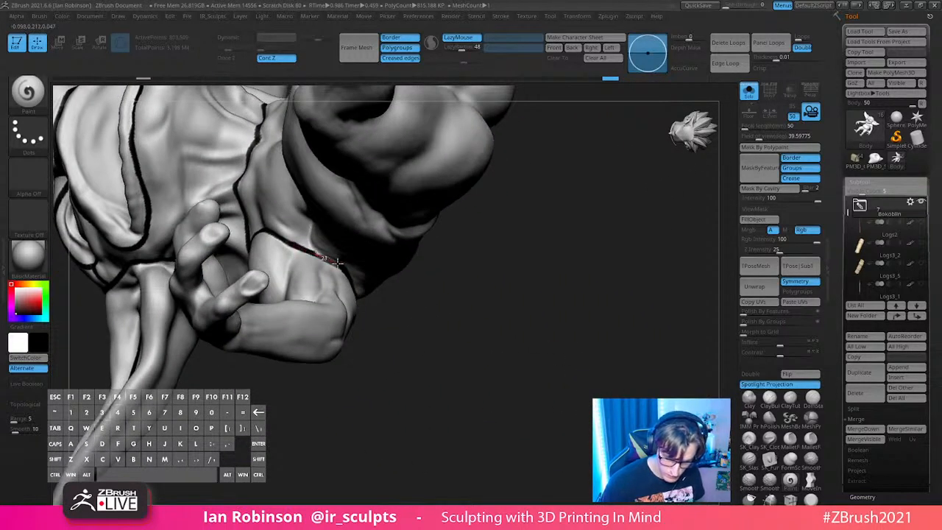
pyautogui.moveTo(407, 354)
pyautogui.mouseDown()
pyautogui.moveTo(498, 353)
pyautogui.moveTo(574, 326)
pyautogui.moveTo(581, 347)
pyautogui.moveTo(610, 354)
pyautogui.moveTo(421, 292)
pyautogui.mouseUp()
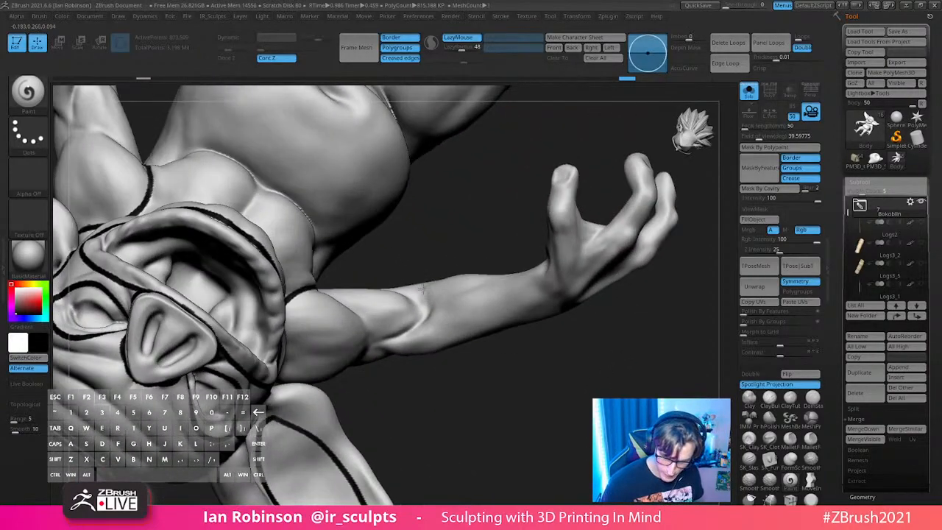
# Step: Paint a black line all the way around each arm at the elbow
pyautogui.moveTo(437, 368)
pyautogui.mouseDown()
pyautogui.moveTo(485, 322)
pyautogui.moveTo(403, 271)
pyautogui.mouseUp()
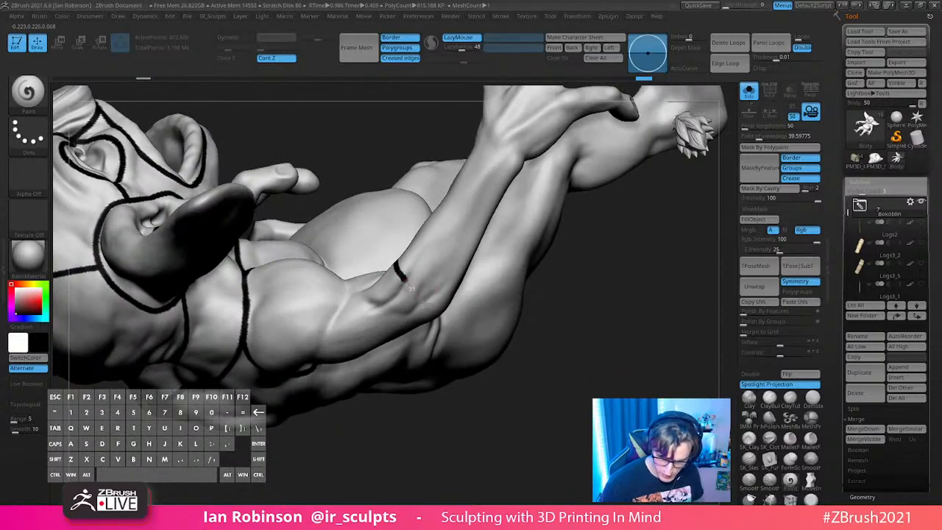
pyautogui.moveTo(591, 346); pyautogui.dragTo(419, 302)
pyautogui.moveTo(525, 259); pyautogui.dragTo(397, 318)
pyautogui.moveTo(497, 201)
pyautogui.keyDown('alt'); pyautogui.mouseDown()
pyautogui.moveTo(540, 157)
pyautogui.moveTo(635, 260)
pyautogui.mouseUp(); pyautogui.keyUp('alt')
# Step: Paint a black line on each side of the skull, connecting the ear outline to the outer ring on top of the head
pyautogui.keyDown('alt'); pyautogui.moveTo(646, 316); pyautogui.dragTo(542, 223); pyautogui.keyUp('alt')
pyautogui.moveTo(583, 254)
pyautogui.mouseDown()
pyautogui.moveTo(595, 305)
pyautogui.moveTo(599, 290)
pyautogui.moveTo(535, 174)
pyautogui.moveTo(619, 246)
pyautogui.moveTo(565, 224)
pyautogui.mouseUp()
pyautogui.moveTo(494, 223)
pyautogui.mouseDown()
pyautogui.moveTo(610, 248)
pyautogui.moveTo(446, 280)
pyautogui.mouseUp()
pyautogui.moveTo(446, 280)
pyautogui.keyDown('alt'); pyautogui.mouseDown(button='right')
pyautogui.moveTo(414, 316)
pyautogui.moveTo(499, 276)
pyautogui.moveTo(427, 312)
pyautogui.moveTo(468, 223)
pyautogui.moveTo(431, 270)
pyautogui.moveTo(333, 257)
pyautogui.mouseUp(button='right'); pyautogui.keyUp('alt')
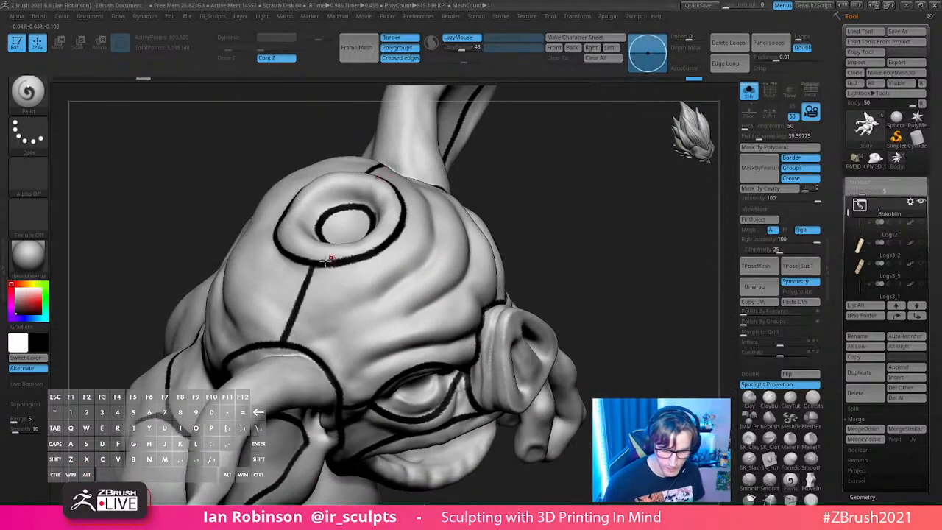
pyautogui.moveTo(478, 252)
pyautogui.mouseDown(button='right')
pyautogui.moveTo(553, 211)
pyautogui.moveTo(511, 185)
pyautogui.moveTo(479, 137)
pyautogui.mouseUp(button='right')
pyautogui.keyDown('alt'); pyautogui.moveTo(477, 179); pyautogui.dragTo(505, 205, button='right'); pyautogui.keyUp('alt')
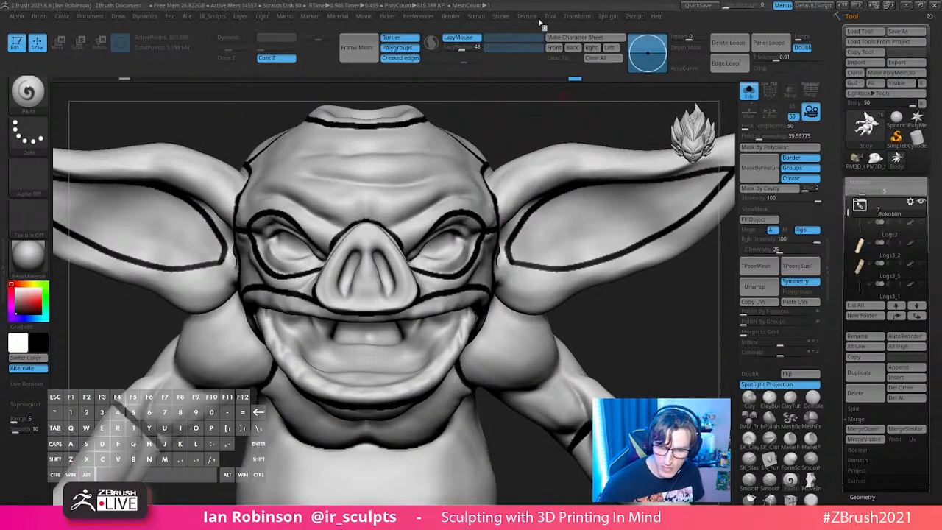
pyautogui.click(500, 16)
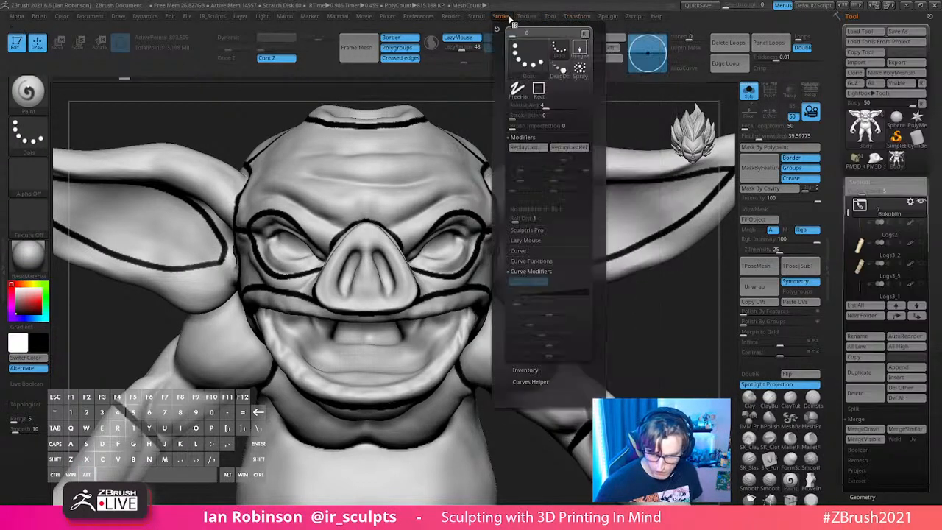
pyautogui.click(531, 271)
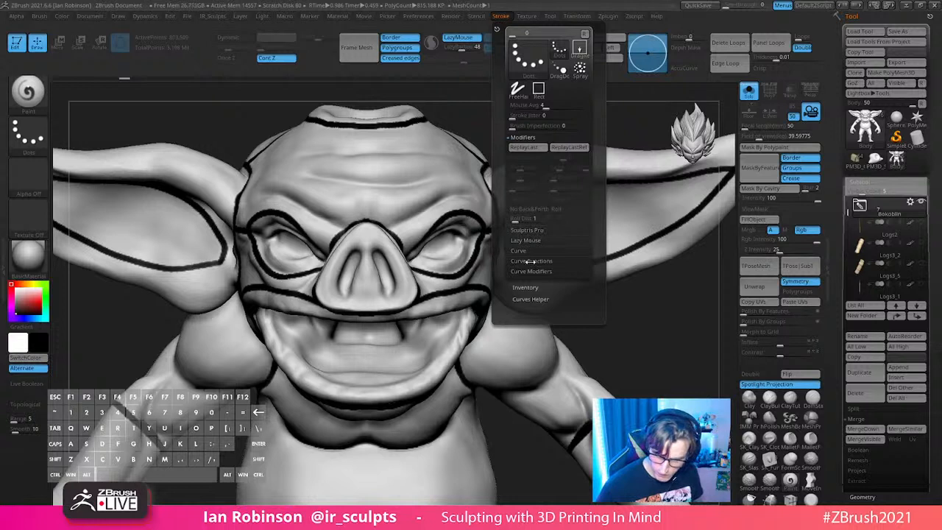
pyautogui.click(528, 260)
pyautogui.click(534, 269)
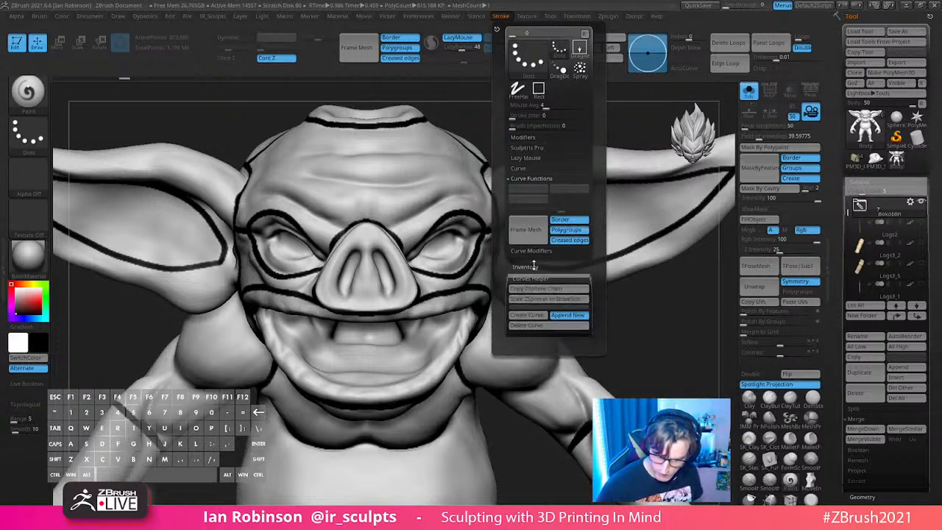
# Step: Create polygroups from the painted lines with the PolyGroupIt plugin's from Paint option and display them on the body
pyautogui.click(609, 16)
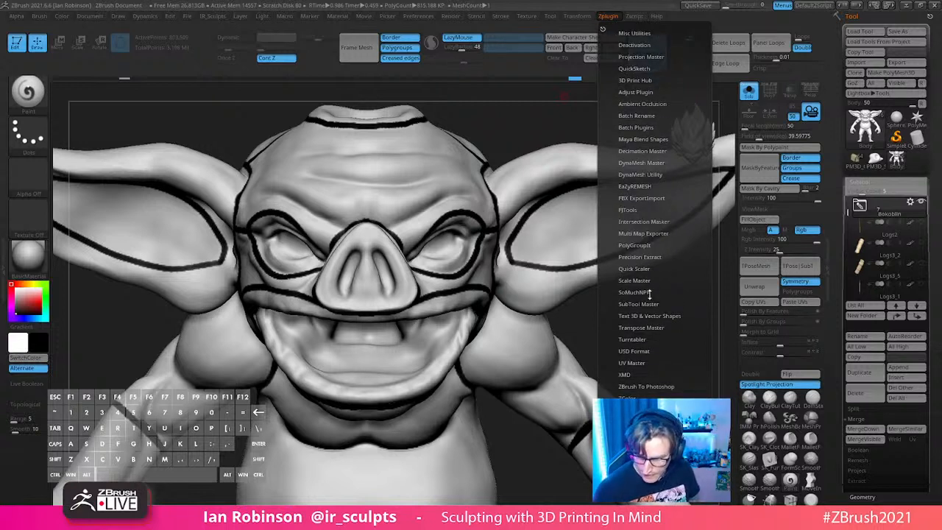
pyautogui.click(645, 245)
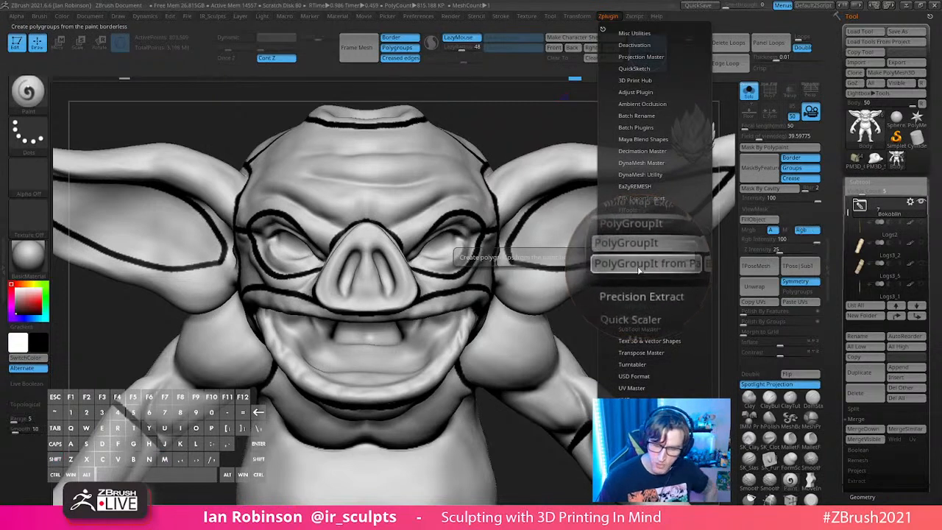
pyautogui.click(642, 266)
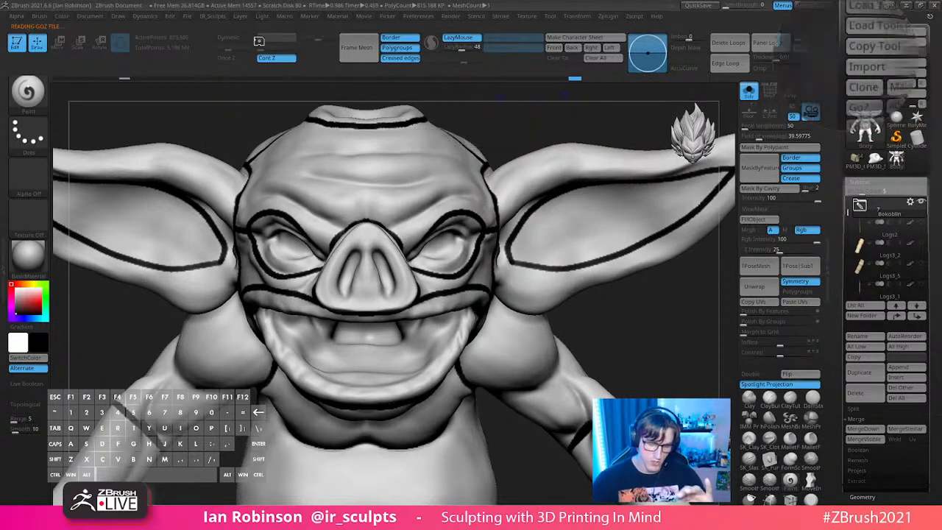
pyautogui.press('shift')
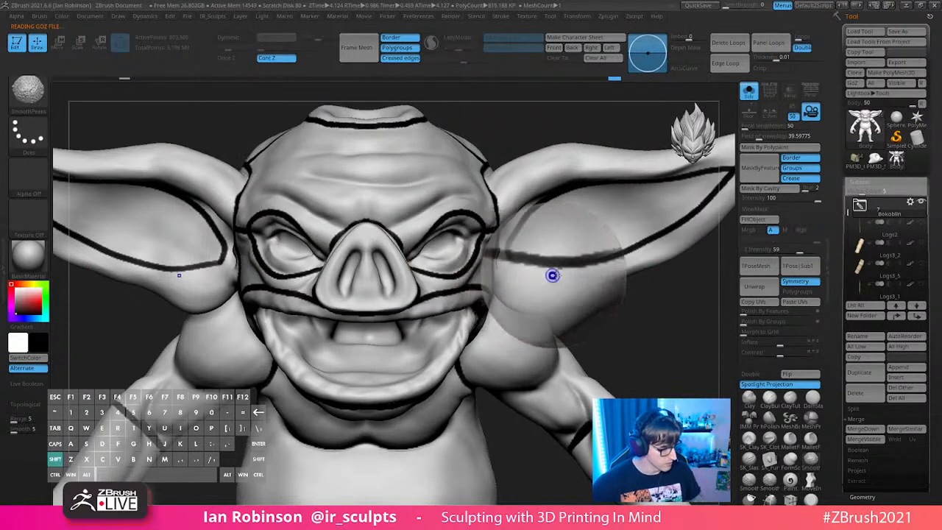
pyautogui.hotkey('shift', 'f')
pyautogui.moveTo(701, 349)
pyautogui.mouseDown()
pyautogui.moveTo(652, 321)
pyautogui.moveTo(570, 338)
pyautogui.moveTo(549, 322)
pyautogui.moveTo(607, 323)
pyautogui.moveTo(581, 378)
pyautogui.moveTo(552, 316)
pyautogui.moveTo(564, 301)
pyautogui.moveTo(566, 380)
pyautogui.moveTo(573, 376)
pyautogui.mouseUp()
pyautogui.hotkey('shift', 'f')
pyautogui.hotkey('shift', 'f')
# Step: Isolate the forearm and hand, assign them a polygroup distinct from the upper arm, and show the whole body again
pyautogui.keyDown('ctrl'); pyautogui.keyDown('shift'); pyautogui.click(466, 381); pyautogui.keyUp('shift'); pyautogui.keyUp('ctrl')
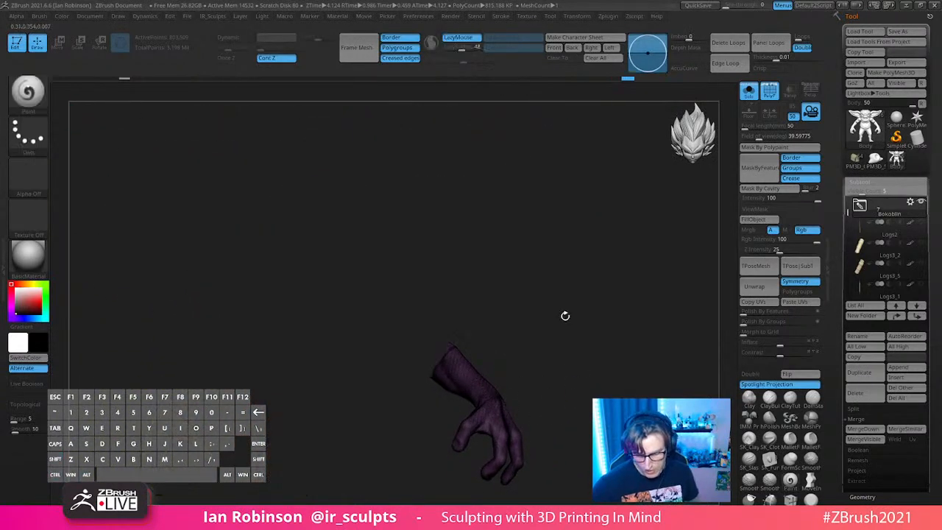
pyautogui.hotkey('ctrl', 'w')
pyautogui.keyDown('ctrl'); pyautogui.keyDown('shift'); pyautogui.click(560, 322); pyautogui.keyUp('shift'); pyautogui.keyUp('ctrl')
pyautogui.moveTo(561, 324); pyautogui.dragTo(581, 331)
pyautogui.moveTo(582, 332); pyautogui.dragTo(436, 265)
pyautogui.keyDown('ctrl'); pyautogui.keyDown('shift'); pyautogui.click(587, 375); pyautogui.keyUp('shift'); pyautogui.keyUp('ctrl')
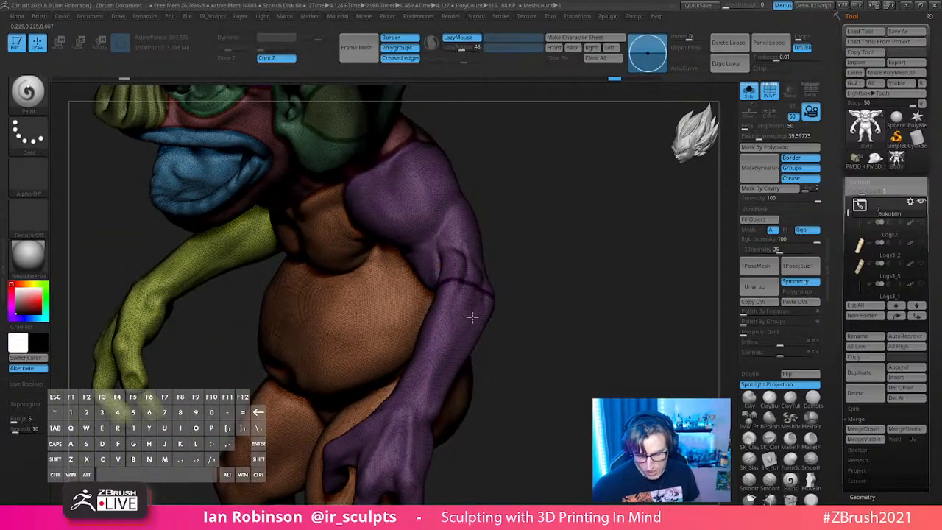
pyautogui.keyDown('alt'); pyautogui.moveTo(548, 291); pyautogui.dragTo(619, 220); pyautogui.keyUp('alt')
pyautogui.keyDown('ctrl'); pyautogui.keyDown('shift'); pyautogui.click(435, 262); pyautogui.keyUp('shift'); pyautogui.keyUp('ctrl')
pyautogui.hotkey('ctrl', 'w')
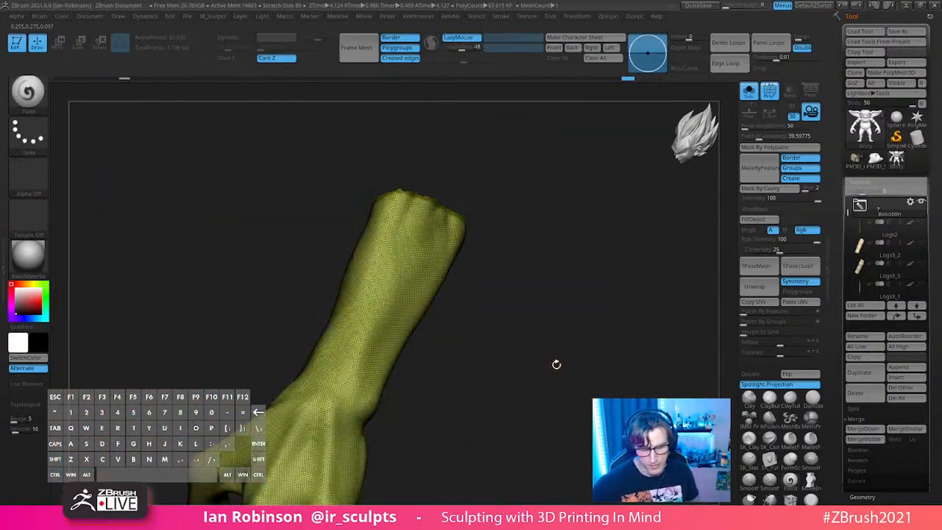
pyautogui.keyDown('ctrl'); pyautogui.keyDown('shift'); pyautogui.click(531, 343); pyautogui.keyUp('shift'); pyautogui.keyUp('ctrl')
# Step: Examine the polygroups on the front of the body, comparing them with the painted lines
pyautogui.moveTo(530, 340); pyautogui.dragTo(564, 324)
pyautogui.moveTo(608, 303)
pyautogui.keyDown('shift'); pyautogui.mouseDown()
pyautogui.moveTo(564, 311)
pyautogui.moveTo(575, 321)
pyautogui.moveTo(568, 310)
pyautogui.moveTo(594, 305)
pyautogui.moveTo(548, 315)
pyautogui.moveTo(555, 307)
pyautogui.moveTo(562, 324)
pyautogui.moveTo(548, 307)
pyautogui.moveTo(630, 280)
pyautogui.mouseUp(); pyautogui.keyUp('shift')
pyautogui.hotkey('shift', 'f')
pyautogui.hotkey('shift', 'f')
pyautogui.hotkey('shift', 'f')
pyautogui.hotkey('shift', 'f')
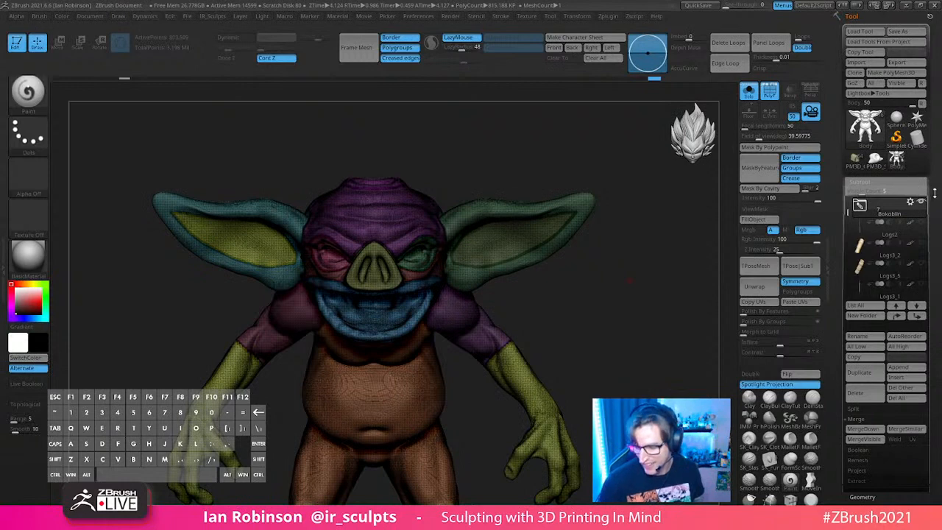
pyautogui.scroll(-5, 897, 174)
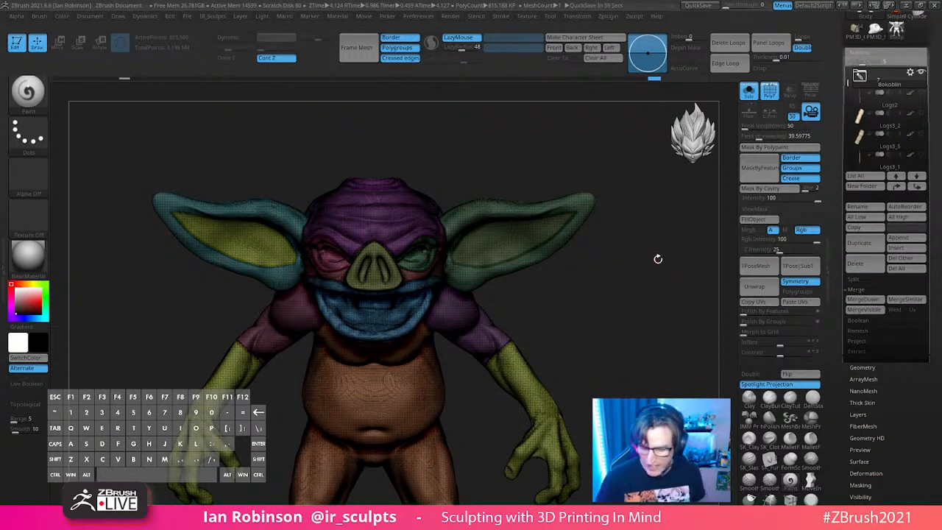
pyautogui.moveTo(600, 284)
pyautogui.keyDown('alt'); pyautogui.mouseDown()
pyautogui.moveTo(606, 313)
pyautogui.moveTo(603, 296)
pyautogui.mouseUp(); pyautogui.keyUp('alt')
pyautogui.keyDown('alt'); pyautogui.moveTo(526, 274); pyautogui.dragTo(492, 292); pyautogui.keyUp('alt')
pyautogui.keyDown('alt'); pyautogui.moveTo(553, 271); pyautogui.dragTo(581, 198); pyautogui.keyUp('alt')
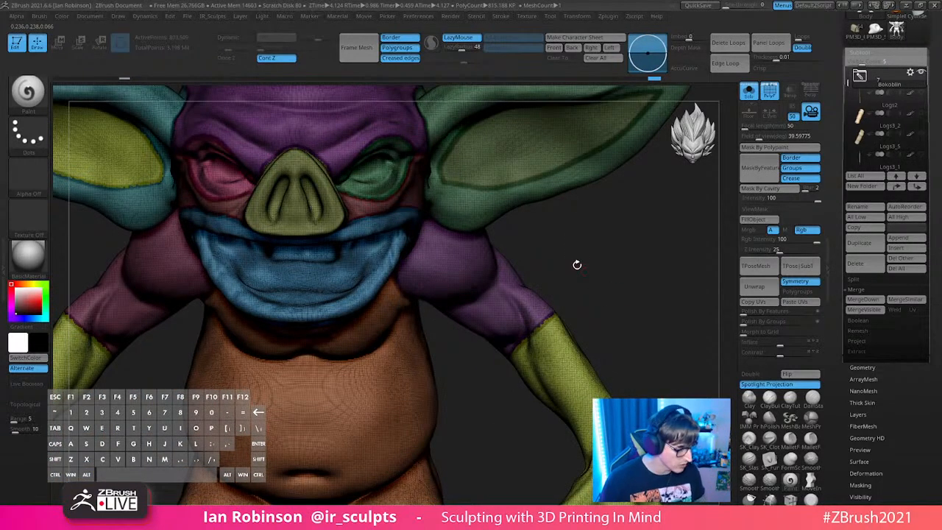
# Step: Apply the Polish By Groups deformation to the body to even out the jagged polygroup borders
pyautogui.scroll(-5, 898, 323)
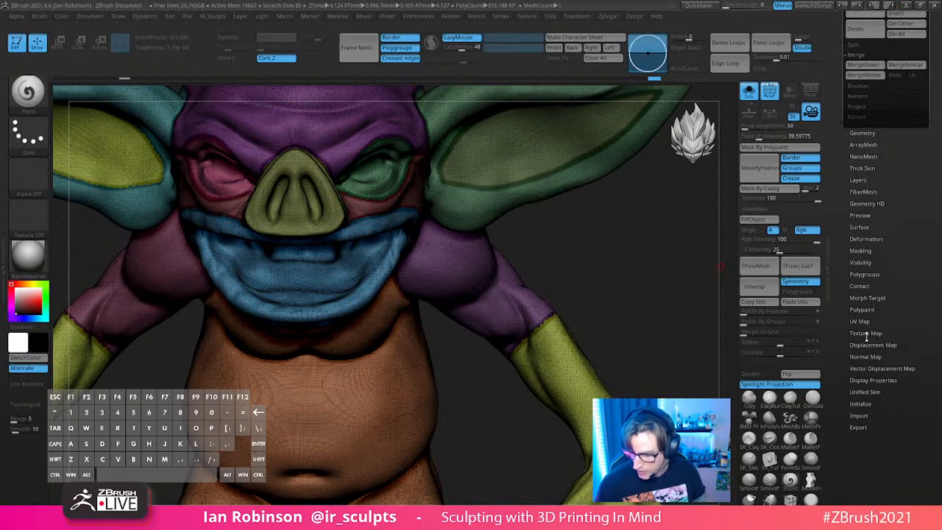
pyautogui.click(865, 239)
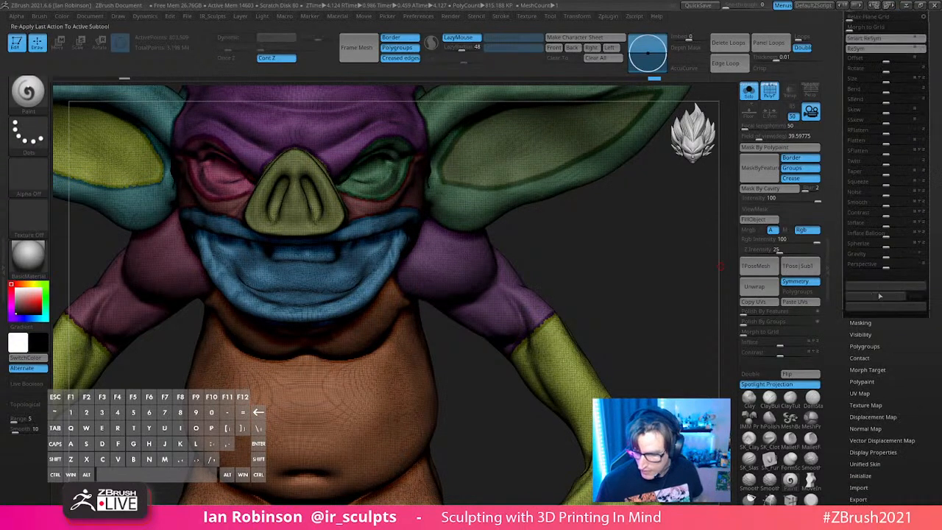
pyautogui.scroll(5, 912, 177)
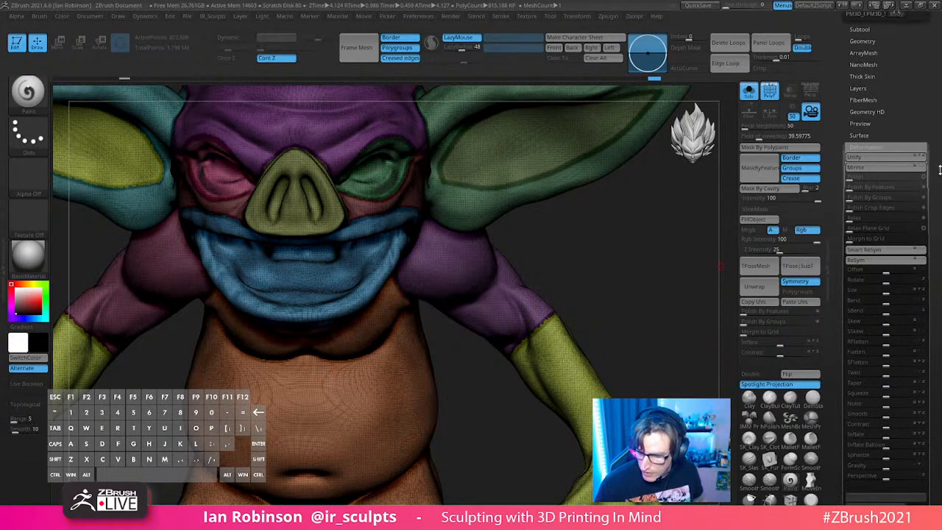
pyautogui.keyDown('alt'); pyautogui.moveTo(690, 256); pyautogui.dragTo(598, 442); pyautogui.keyUp('alt')
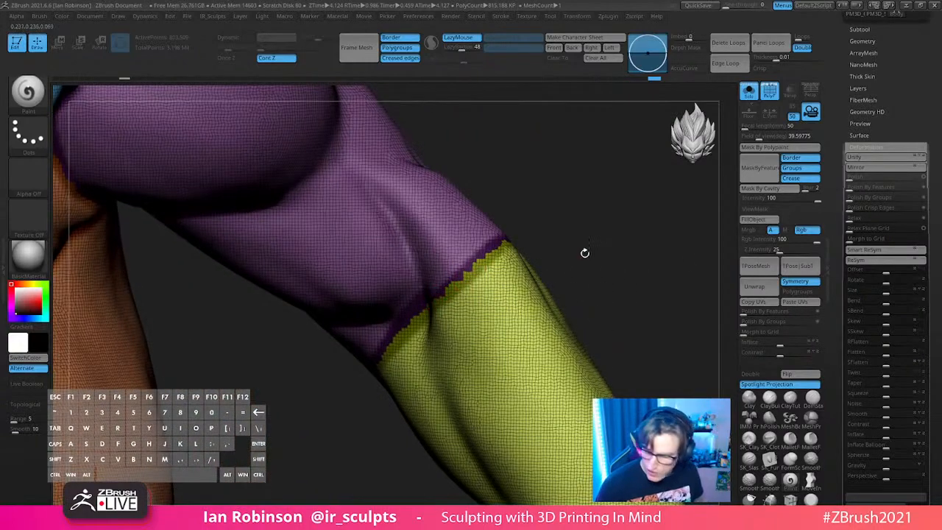
pyautogui.click(938, 198)
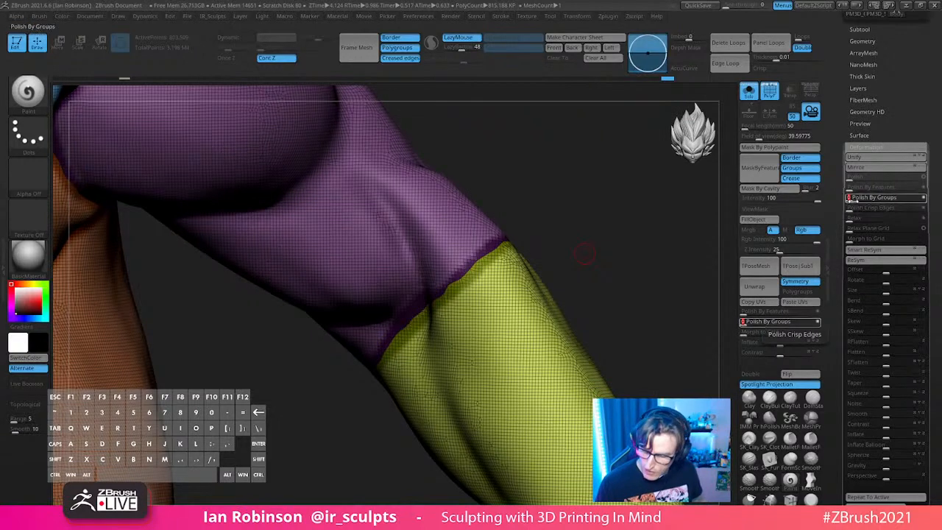
pyautogui.keyDown('alt'); pyautogui.moveTo(535, 239); pyautogui.dragTo(582, 250); pyautogui.keyUp('alt')
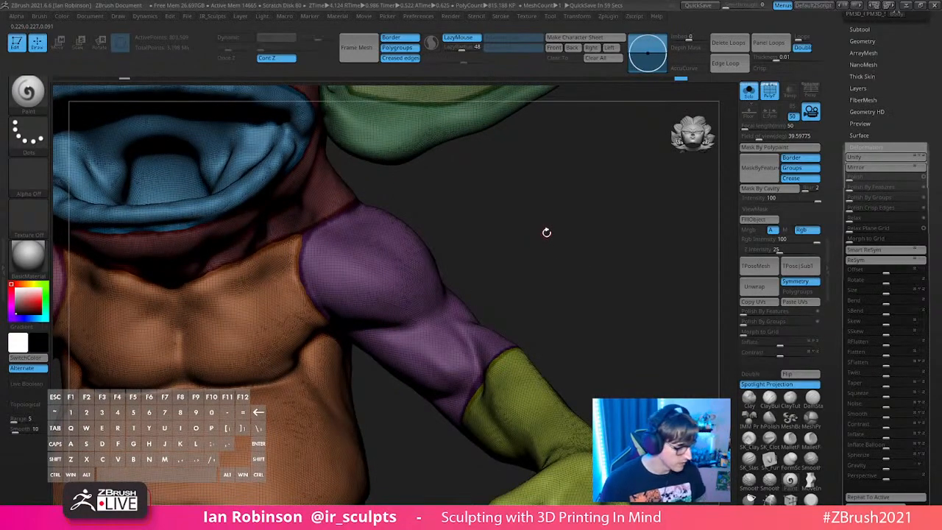
# Step: Load the Smooth Groups brush from the Smooth brush folder in LightBox as the smoothing brush
pyautogui.press('b')
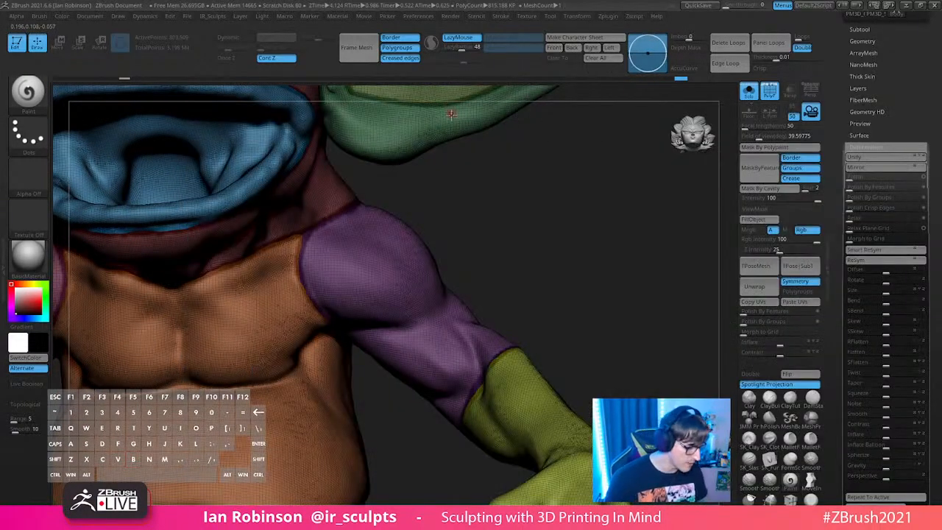
pyautogui.press(',')
pyautogui.click(163, 91)
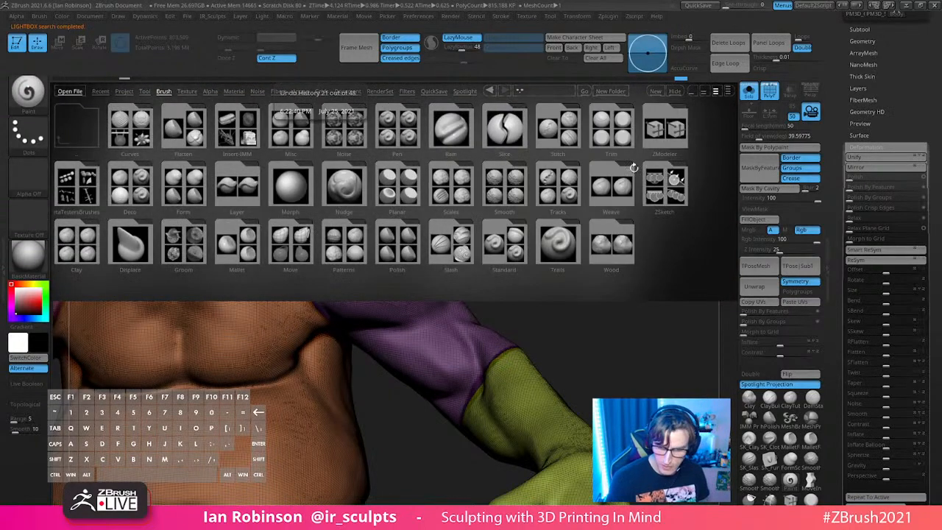
pyautogui.press(',')
pyautogui.press(',')
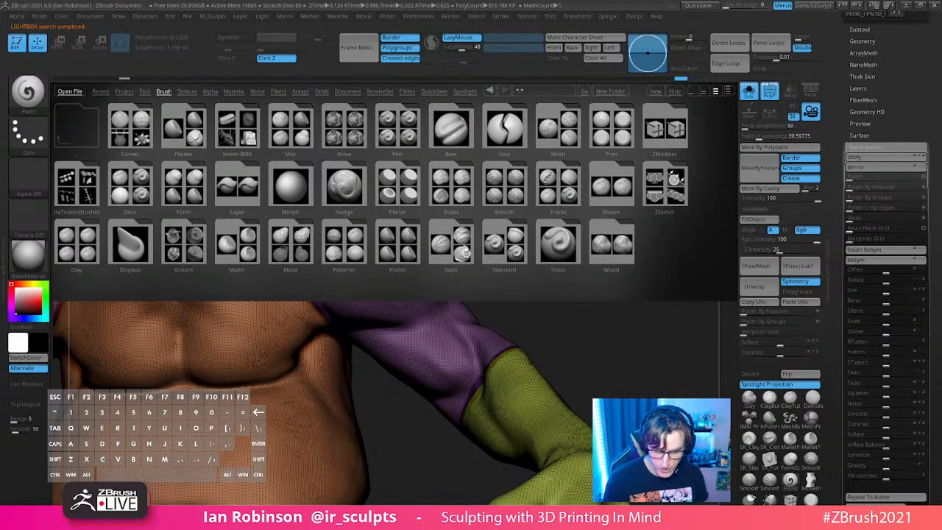
pyautogui.click(505, 192)
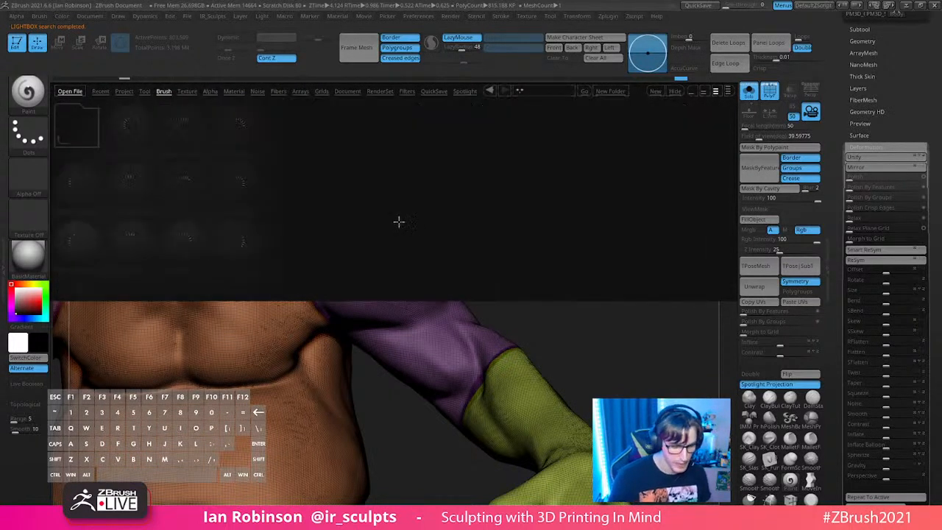
pyautogui.doubleClick(81, 245)
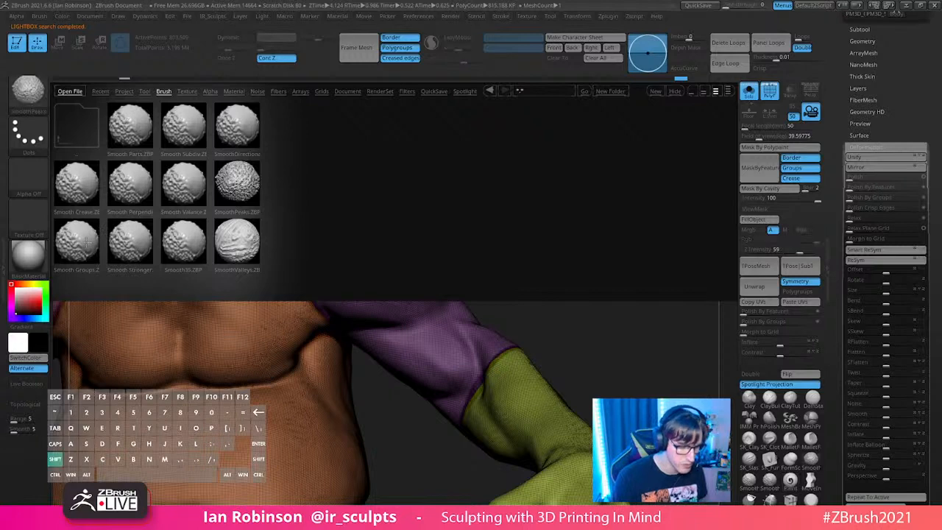
# Step: Adjust the brush size and smooth the polygroup border between the upper arm and the torso
pyautogui.moveTo(538, 268)
pyautogui.keyDown('alt'); pyautogui.mouseDown()
pyautogui.moveTo(597, 301)
pyautogui.moveTo(575, 321)
pyautogui.mouseUp(); pyautogui.keyUp('alt')
pyautogui.press('s')
pyautogui.moveTo(465, 291)
pyautogui.mouseDown()
pyautogui.moveTo(481, 299)
pyautogui.moveTo(370, 330)
pyautogui.moveTo(310, 424)
pyautogui.mouseUp()
pyautogui.moveTo(508, 284)
pyautogui.mouseDown()
pyautogui.moveTo(416, 288)
pyautogui.moveTo(574, 275)
pyautogui.moveTo(591, 283)
pyautogui.moveTo(508, 298)
pyautogui.moveTo(563, 305)
pyautogui.moveTo(546, 304)
pyautogui.mouseUp()
pyautogui.moveTo(378, 314); pyautogui.dragTo(492, 272)
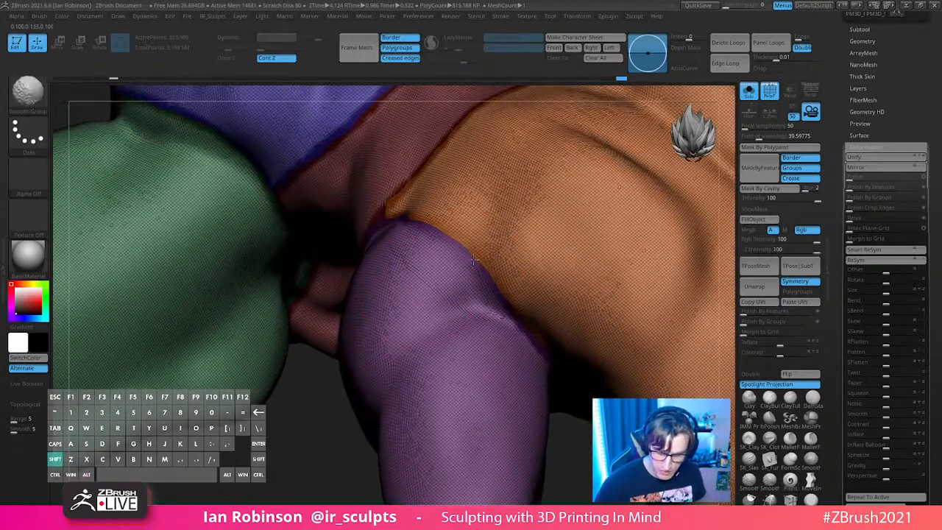
pyautogui.hotkey('shift', 'f')
pyautogui.hotkey('shift', 'f')
pyautogui.moveTo(480, 269); pyautogui.dragTo(498, 368, button='right')
# Step: Smooth the polygroup border between the neck and the torso, working around the shoulder
pyautogui.moveTo(435, 282)
pyautogui.keyDown('shift'); pyautogui.mouseDown()
pyautogui.moveTo(416, 257)
pyautogui.moveTo(505, 151)
pyautogui.mouseUp(); pyautogui.keyUp('shift')
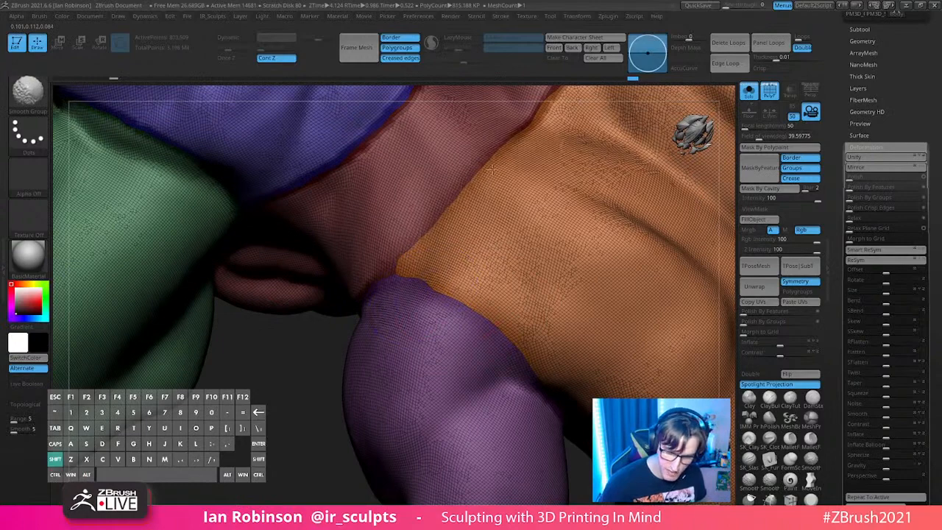
pyautogui.keyDown('alt'); pyautogui.moveTo(508, 149); pyautogui.dragTo(440, 289, button='right'); pyautogui.keyUp('alt')
pyautogui.moveTo(455, 271)
pyautogui.keyDown('shift'); pyautogui.mouseDown()
pyautogui.moveTo(516, 194)
pyautogui.moveTo(458, 269)
pyautogui.mouseUp(); pyautogui.keyUp('shift')
pyautogui.keyDown('alt'); pyautogui.moveTo(513, 283); pyautogui.dragTo(591, 265, button='right'); pyautogui.keyUp('alt')
pyautogui.keyDown('shift'); pyautogui.moveTo(331, 307); pyautogui.dragTo(424, 210); pyautogui.keyUp('shift')
pyautogui.keyDown('alt'); pyautogui.moveTo(433, 201); pyautogui.dragTo(390, 337, button='right'); pyautogui.keyUp('alt')
pyautogui.keyDown('shift'); pyautogui.moveTo(397, 324); pyautogui.dragTo(508, 173); pyautogui.keyUp('shift')
# Step: Smooth the remaining uneven polygroup borders on the upper body with short strokes
pyautogui.moveTo(410, 343)
pyautogui.mouseDown(button='right')
pyautogui.moveTo(382, 280)
pyautogui.moveTo(446, 211)
pyautogui.mouseUp(button='right')
pyautogui.moveTo(382, 251)
pyautogui.keyDown('shift'); pyautogui.mouseDown()
pyautogui.moveTo(358, 264)
pyautogui.moveTo(308, 193)
pyautogui.moveTo(235, 167)
pyautogui.moveTo(165, 164)
pyautogui.mouseUp(); pyautogui.keyUp('shift')
pyautogui.moveTo(372, 289); pyautogui.dragTo(459, 164, button='right')
pyautogui.moveTo(273, 298)
pyautogui.keyDown('shift'); pyautogui.mouseDown()
pyautogui.moveTo(195, 283)
pyautogui.moveTo(268, 326)
pyautogui.mouseUp(); pyautogui.keyUp('shift')
pyautogui.keyDown('alt'); pyautogui.moveTo(256, 389); pyautogui.dragTo(315, 320, button='right'); pyautogui.keyUp('alt')
pyautogui.moveTo(280, 273)
pyautogui.keyDown('shift'); pyautogui.mouseDown()
pyautogui.moveTo(333, 402)
pyautogui.moveTo(322, 438)
pyautogui.mouseUp(); pyautogui.keyUp('shift')
pyautogui.keyDown('alt'); pyautogui.moveTo(322, 437); pyautogui.dragTo(361, 351, button='right'); pyautogui.keyUp('alt')
pyautogui.keyDown('shift'); pyautogui.moveTo(368, 359); pyautogui.dragTo(355, 424); pyautogui.keyUp('shift')
pyautogui.keyDown('alt'); pyautogui.moveTo(355, 424); pyautogui.dragTo(377, 341, button='right'); pyautogui.keyUp('alt')
pyautogui.moveTo(374, 348)
pyautogui.keyDown('shift'); pyautogui.mouseDown()
pyautogui.moveTo(359, 482)
pyautogui.moveTo(359, 442)
pyautogui.mouseUp(); pyautogui.keyUp('shift')
pyautogui.keyDown('alt'); pyautogui.moveTo(379, 389); pyautogui.dragTo(418, 242, button='right'); pyautogui.keyUp('alt')
pyautogui.keyDown('alt'); pyautogui.moveTo(427, 301); pyautogui.dragTo(343, 292, button='right'); pyautogui.keyUp('alt')
# Step: Smooth the uneven polygroup borders around the neck, the back of the head and the base of the ear
pyautogui.moveTo(228, 249)
pyautogui.keyDown('shift'); pyautogui.mouseDown()
pyautogui.moveTo(223, 193)
pyautogui.moveTo(247, 118)
pyautogui.mouseUp(); pyautogui.keyUp('shift')
pyautogui.keyDown('alt'); pyautogui.moveTo(280, 158); pyautogui.dragTo(332, 232, button='right'); pyautogui.keyUp('alt')
pyautogui.moveTo(300, 302)
pyautogui.keyDown('shift'); pyautogui.mouseDown()
pyautogui.moveTo(236, 162)
pyautogui.moveTo(252, 383)
pyautogui.mouseUp(); pyautogui.keyUp('shift')
pyautogui.moveTo(184, 320)
pyautogui.keyDown('shift'); pyautogui.mouseDown()
pyautogui.moveTo(224, 169)
pyautogui.moveTo(221, 221)
pyautogui.mouseUp(); pyautogui.keyUp('shift')
pyautogui.keyDown('alt'); pyautogui.moveTo(228, 280); pyautogui.dragTo(264, 317, button='right'); pyautogui.keyUp('alt')
pyautogui.keyDown('shift'); pyautogui.moveTo(264, 316); pyautogui.dragTo(231, 330); pyautogui.keyUp('shift')
pyautogui.moveTo(242, 324)
pyautogui.mouseDown(button='right')
pyautogui.moveTo(294, 258)
pyautogui.moveTo(396, 243)
pyautogui.moveTo(317, 309)
pyautogui.moveTo(269, 327)
pyautogui.moveTo(278, 341)
pyautogui.moveTo(242, 303)
pyautogui.mouseUp(button='right')
pyautogui.keyDown('shift'); pyautogui.moveTo(241, 304); pyautogui.dragTo(251, 191); pyautogui.keyUp('shift')
pyautogui.moveTo(258, 259)
pyautogui.mouseDown(button='right')
pyautogui.moveTo(302, 278)
pyautogui.moveTo(295, 274)
pyautogui.mouseUp(button='right')
pyautogui.keyDown('shift'); pyautogui.moveTo(266, 309); pyautogui.dragTo(254, 324); pyautogui.keyUp('shift')
pyautogui.keyDown('alt'); pyautogui.moveTo(356, 259); pyautogui.dragTo(388, 134, button='right'); pyautogui.keyUp('alt')
pyautogui.keyDown('shift'); pyautogui.moveTo(242, 324); pyautogui.dragTo(266, 325); pyautogui.keyUp('shift')
# Step: Smooth the polygroup border around the inner ear, along both its lower and upper edges
pyautogui.moveTo(329, 354)
pyautogui.keyDown('alt'); pyautogui.mouseDown(button='right')
pyautogui.moveTo(410, 309)
pyautogui.moveTo(518, 272)
pyautogui.mouseUp(button='right'); pyautogui.keyUp('alt')
pyautogui.moveTo(440, 315)
pyautogui.keyDown('shift'); pyautogui.mouseDown()
pyautogui.moveTo(346, 358)
pyautogui.moveTo(237, 365)
pyautogui.mouseUp(); pyautogui.keyUp('shift')
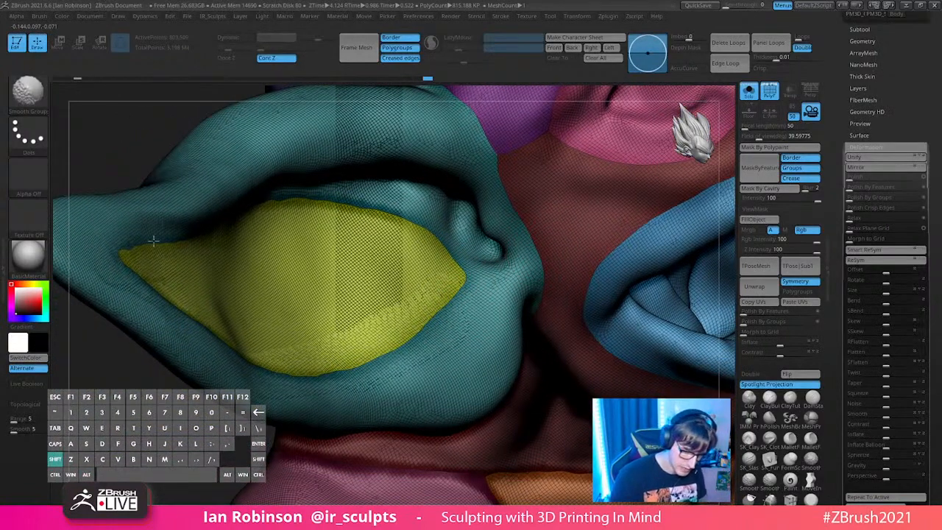
pyautogui.keyDown('shift'); pyautogui.moveTo(169, 242); pyautogui.dragTo(343, 218); pyautogui.keyUp('shift')
pyautogui.moveTo(349, 235)
pyautogui.keyDown('alt'); pyautogui.mouseDown(button='right')
pyautogui.moveTo(314, 250)
pyautogui.moveTo(634, 292)
pyautogui.moveTo(511, 309)
pyautogui.mouseUp(button='right'); pyautogui.keyUp('alt')
pyautogui.press('g')
pyautogui.press('Escape')
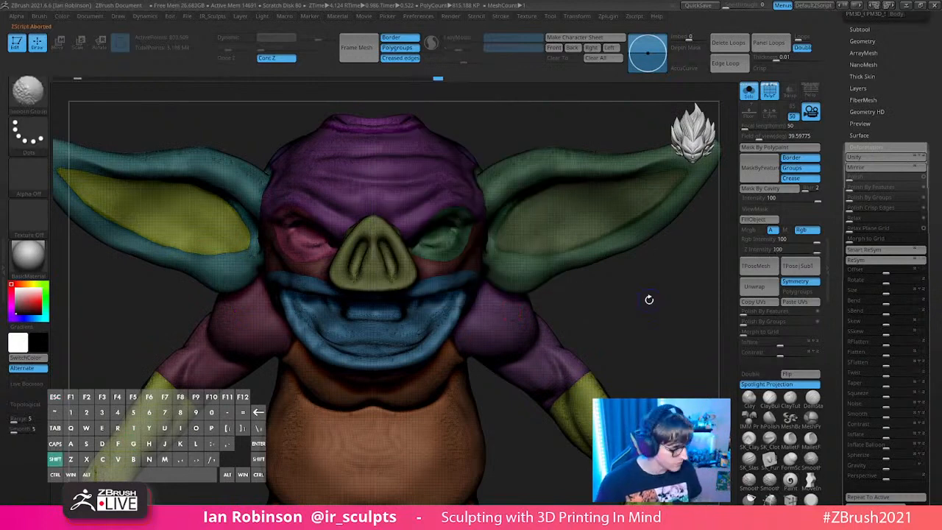
# Step: Examine the geometry's crease options, including Crease PG, and the polygroup borders around the face and ear
pyautogui.hotkey('shift', 'f')
pyautogui.keyDown('alt'); pyautogui.moveTo(649, 294); pyautogui.dragTo(612, 312, button='right'); pyautogui.keyUp('alt')
pyautogui.hotkey('shift', 'f')
pyautogui.click(850, 168)
pyautogui.click(877, 40)
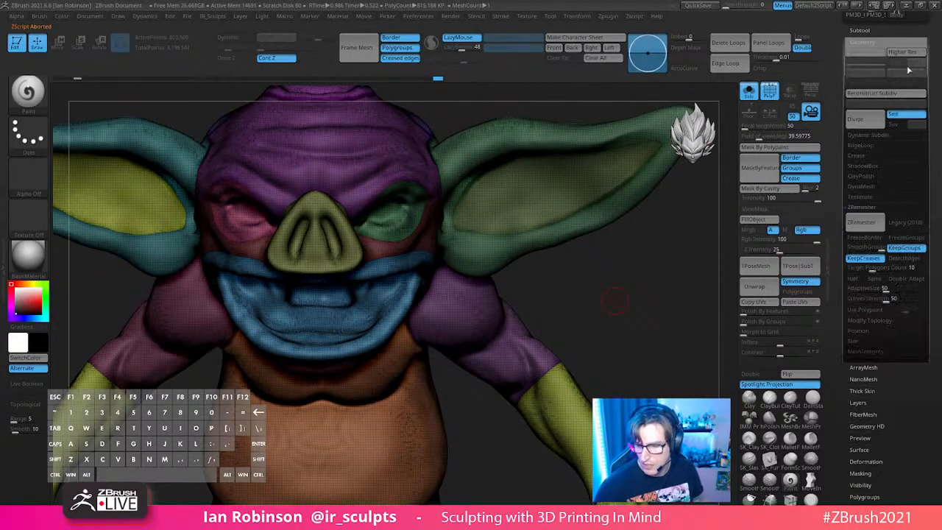
pyautogui.click(863, 154)
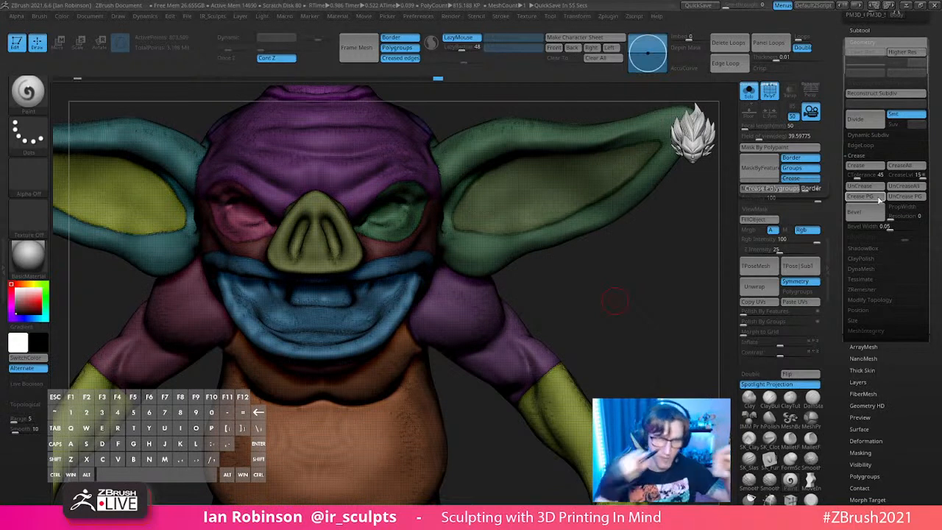
pyautogui.keyDown('alt'); pyautogui.moveTo(614, 288); pyautogui.dragTo(486, 361); pyautogui.keyUp('alt')
pyautogui.keyDown('alt'); pyautogui.moveTo(554, 378); pyautogui.dragTo(395, 368); pyautogui.keyUp('alt')
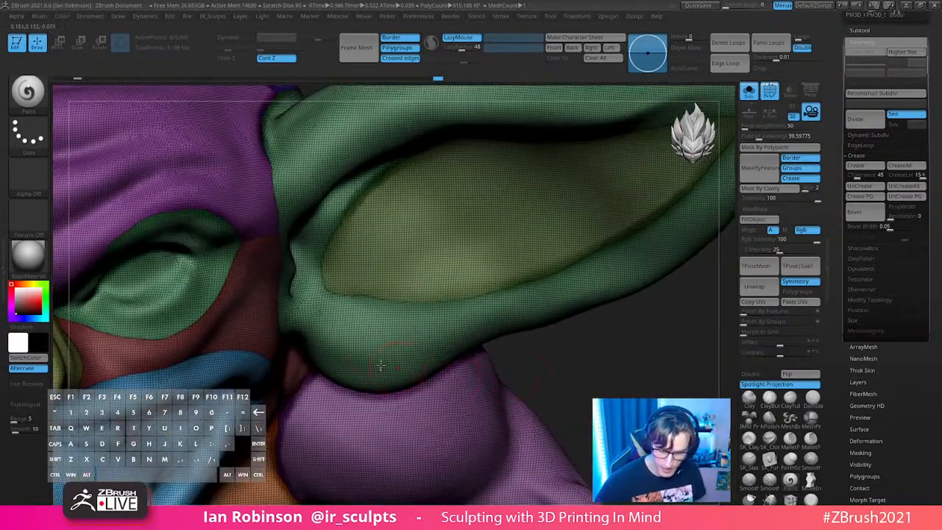
pyautogui.keyDown('alt'); pyautogui.moveTo(595, 368); pyautogui.dragTo(580, 272); pyautogui.keyUp('alt')
# Step: Try to ZRemesh the body with a target polygons count of 20, keeping groups and creases, and check the shape without polyframe
pyautogui.click(873, 290)
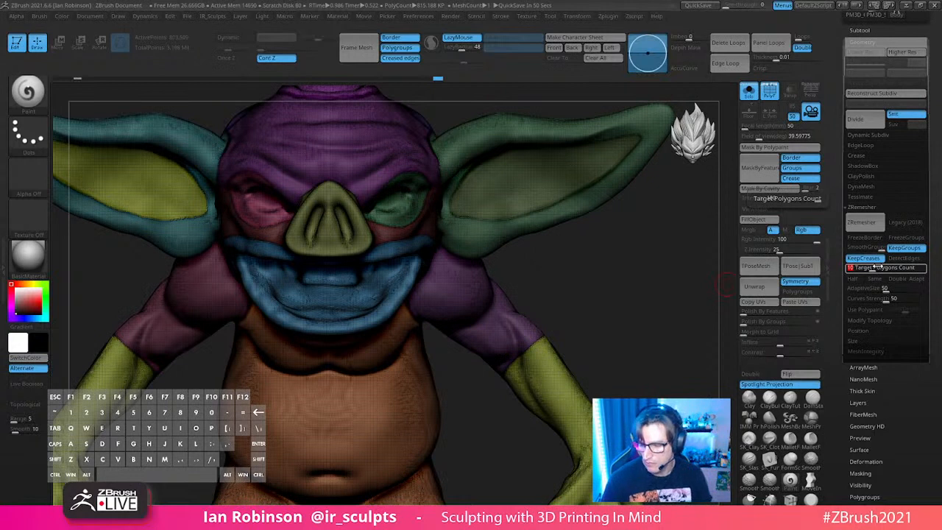
pyautogui.write('20')
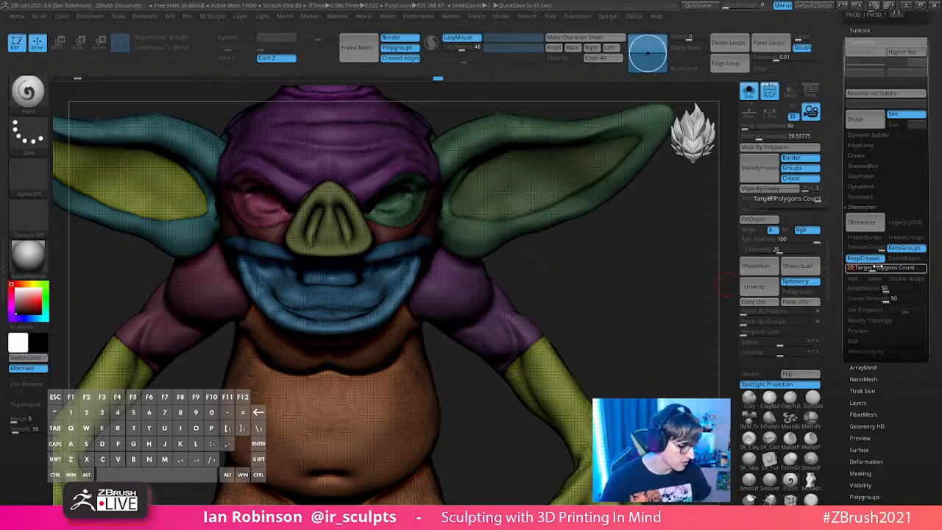
pyautogui.click(867, 223)
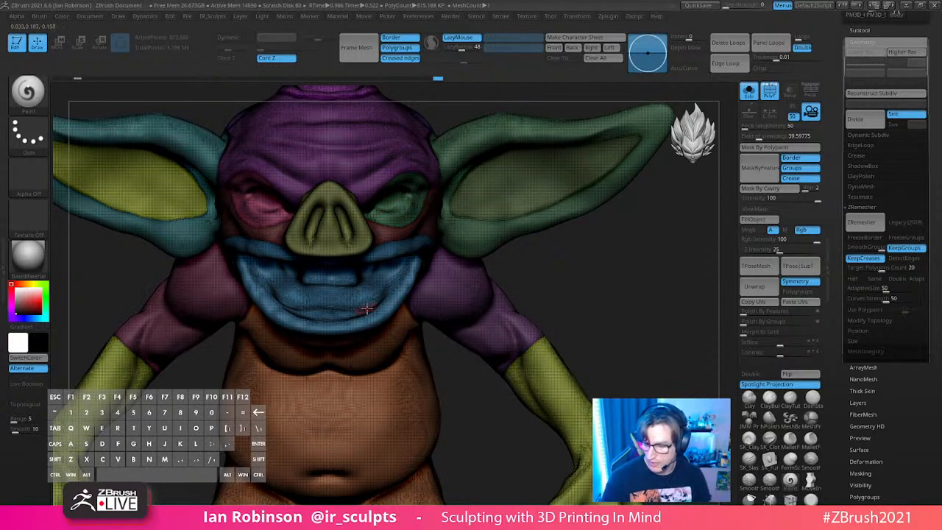
pyautogui.click(863, 221)
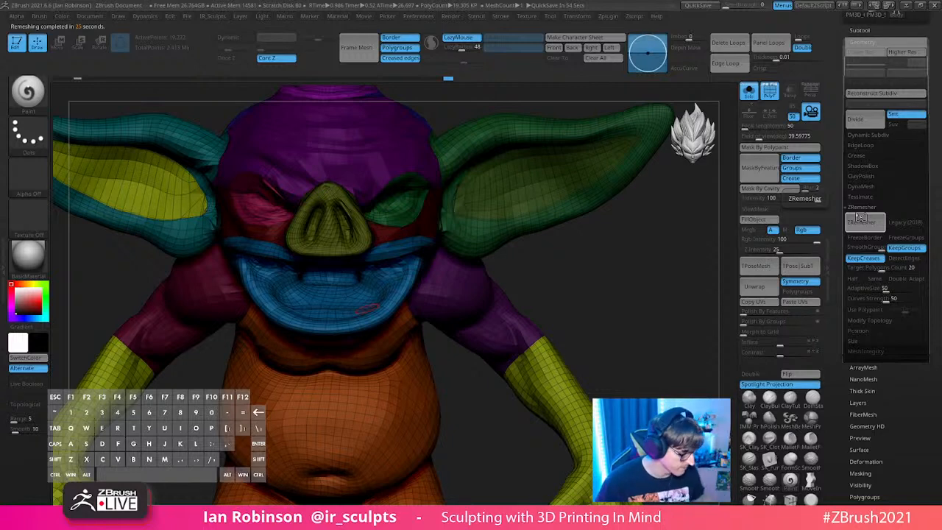
pyautogui.hotkey('shift', 'f')
pyautogui.press('v')
pyautogui.keyDown('alt'); pyautogui.moveTo(593, 284); pyautogui.dragTo(587, 265); pyautogui.keyUp('alt')
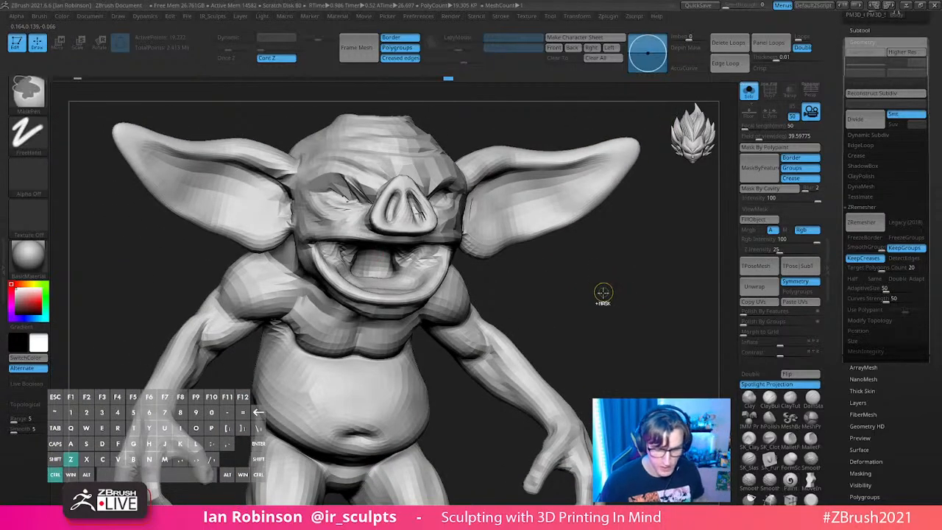
# Step: Undo the last remesh and run ZRemesher on the body with a target polygons count of 30
pyautogui.press('d')
pyautogui.press('space')
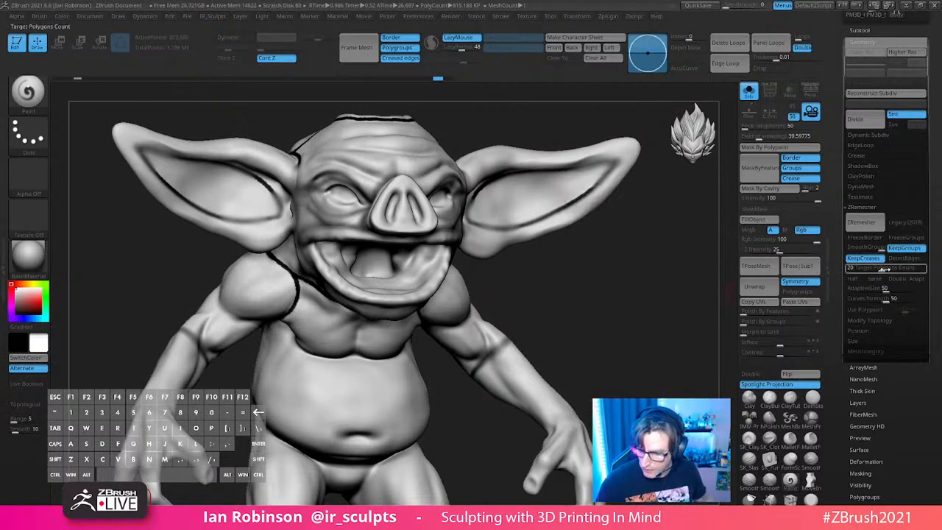
pyautogui.write('30')
pyautogui.press('Return')
pyautogui.click(867, 221)
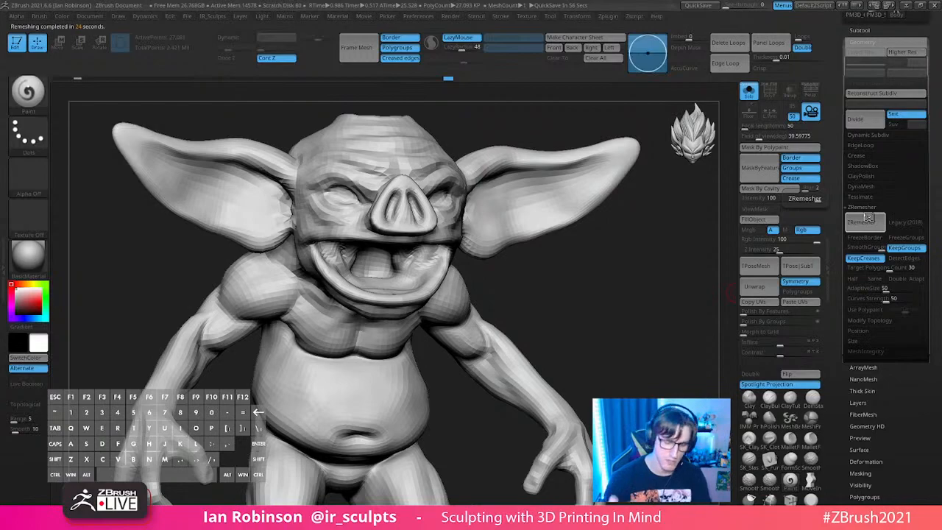
# Step: Inspect the remeshed body's topology and silhouette with and without the polyframe
pyautogui.hotkey('shift', 'f')
pyautogui.moveTo(614, 293)
pyautogui.mouseDown()
pyautogui.moveTo(624, 284)
pyautogui.moveTo(623, 299)
pyautogui.moveTo(612, 278)
pyautogui.moveTo(631, 280)
pyautogui.moveTo(622, 270)
pyautogui.moveTo(572, 284)
pyautogui.moveTo(646, 280)
pyautogui.moveTo(627, 294)
pyautogui.mouseUp()
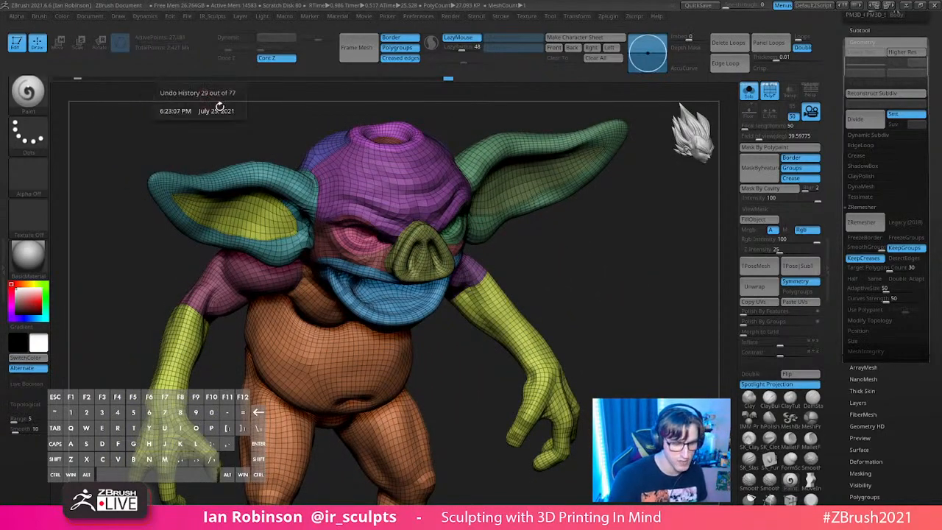
pyautogui.moveTo(636, 262); pyautogui.dragTo(631, 310)
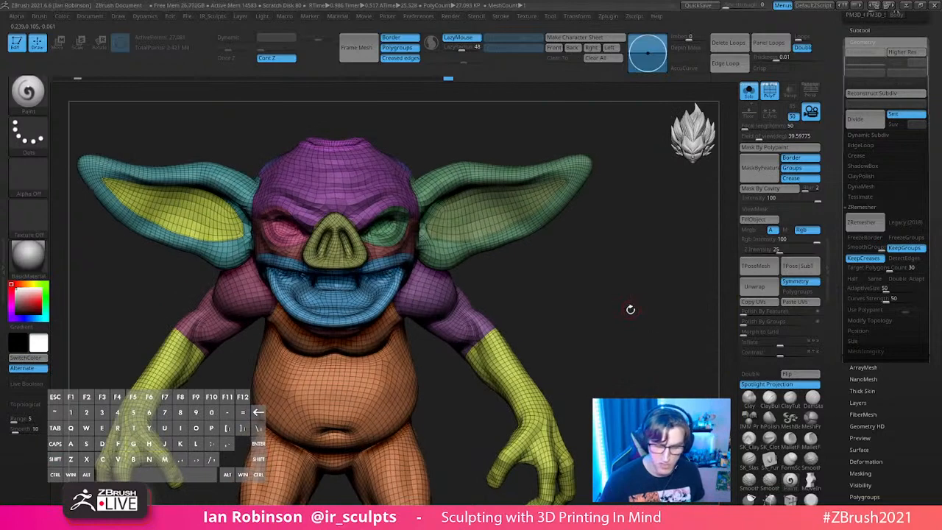
pyautogui.hotkey('shift', 'f')
pyautogui.moveTo(612, 269)
pyautogui.mouseDown()
pyautogui.moveTo(650, 278)
pyautogui.moveTo(624, 273)
pyautogui.mouseUp()
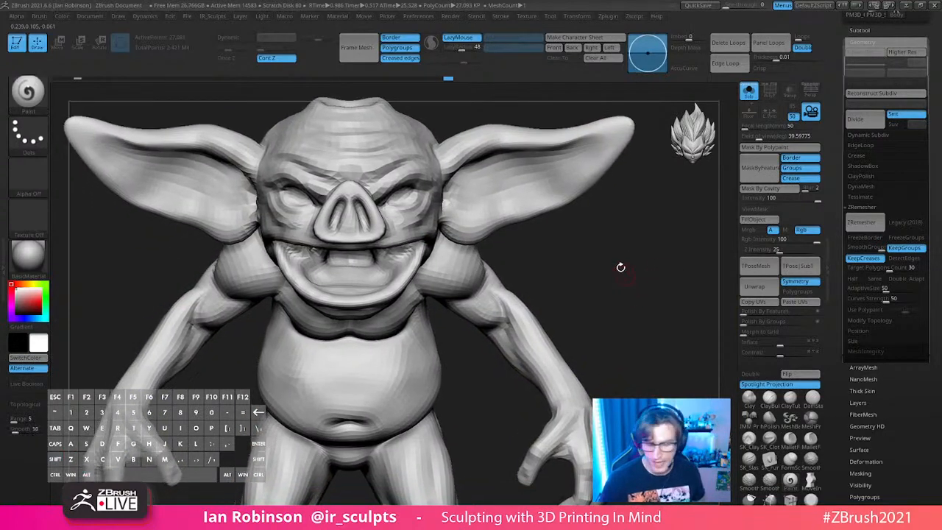
pyautogui.press('f')
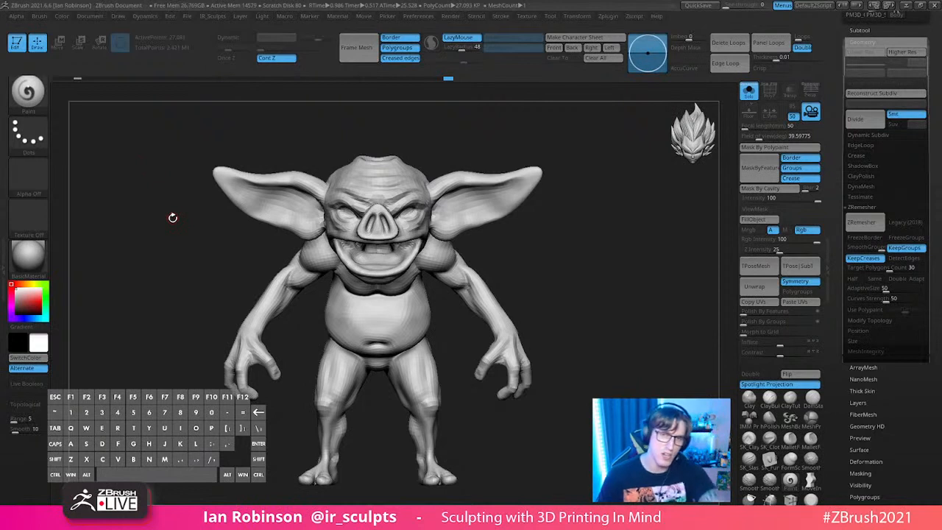
pyautogui.keyDown('alt'); pyautogui.moveTo(592, 228); pyautogui.dragTo(604, 257); pyautogui.keyUp('alt')
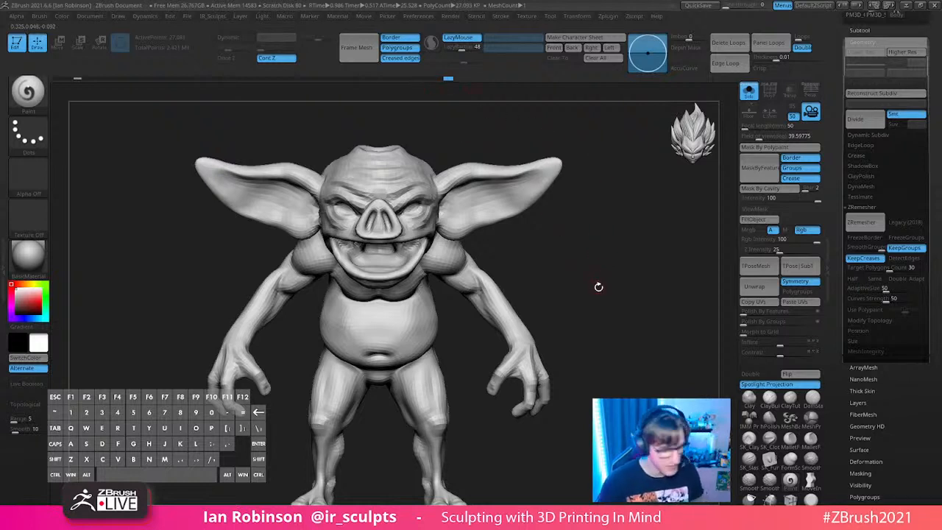
# Step: Divide the remeshed body three times, up to subdivision level 4
pyautogui.hotkey('ctrl', 'd')
pyautogui.hotkey('ctrl', 'd')
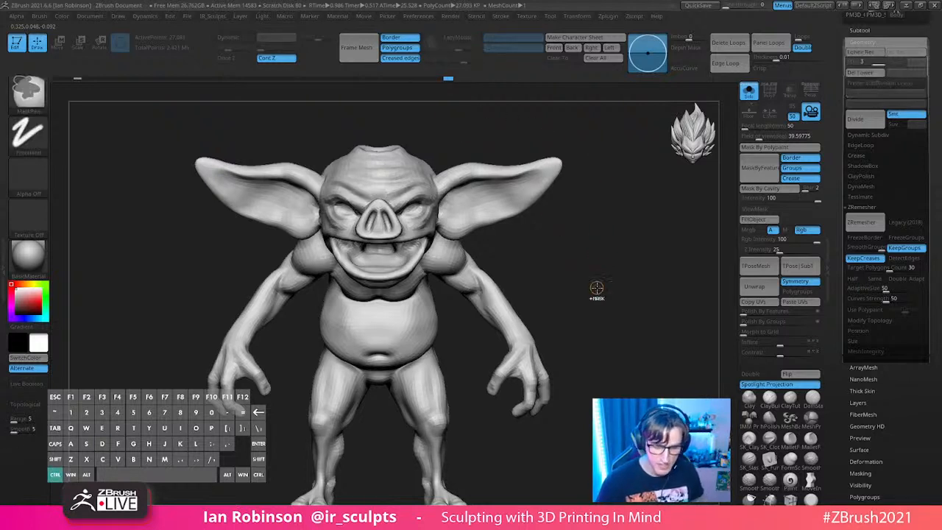
pyautogui.hotkey('ctrl', 'd')
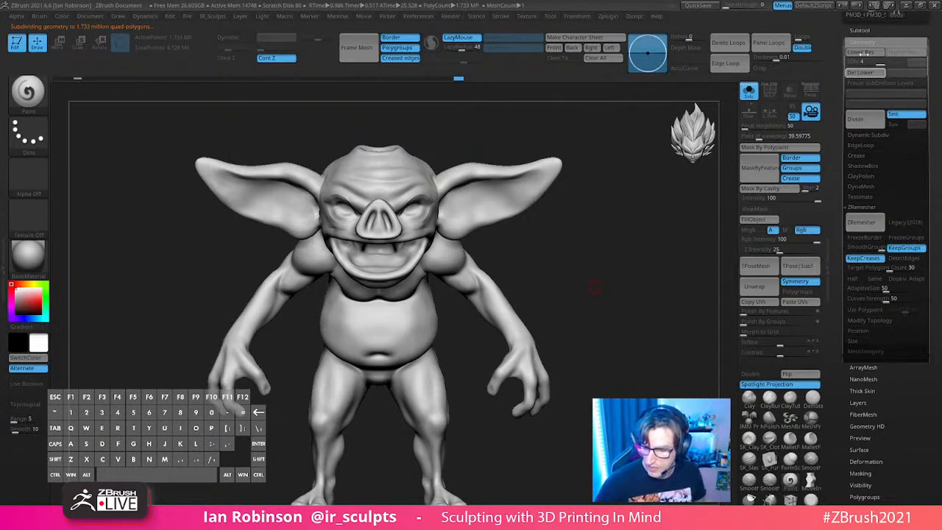
# Step: Project the undo history's detail onto the subdivided body with Project History, always including the polypaint
pyautogui.click(861, 30)
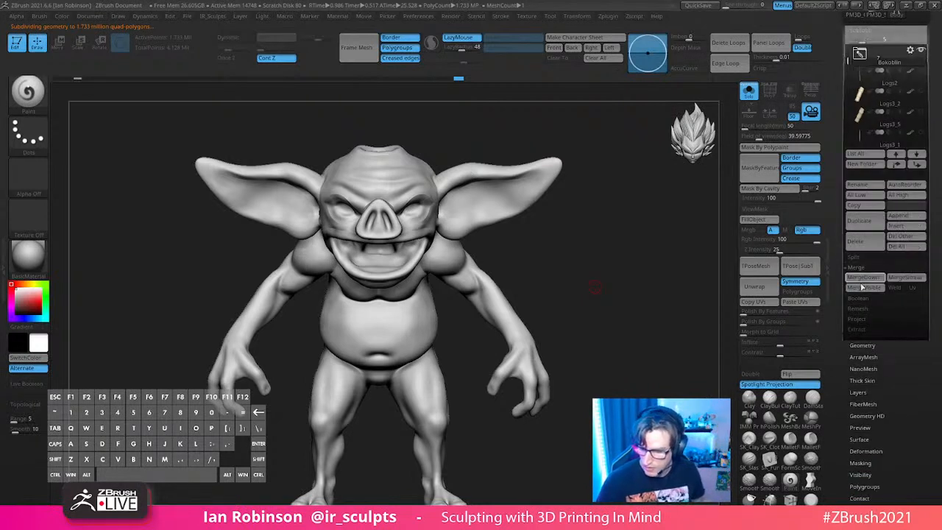
pyautogui.click(863, 324)
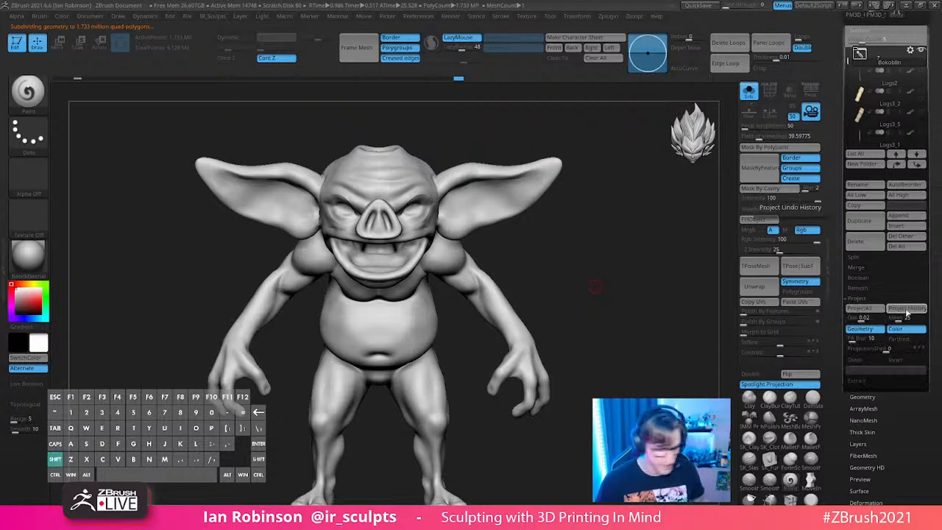
pyautogui.hotkey('shift', 'm')
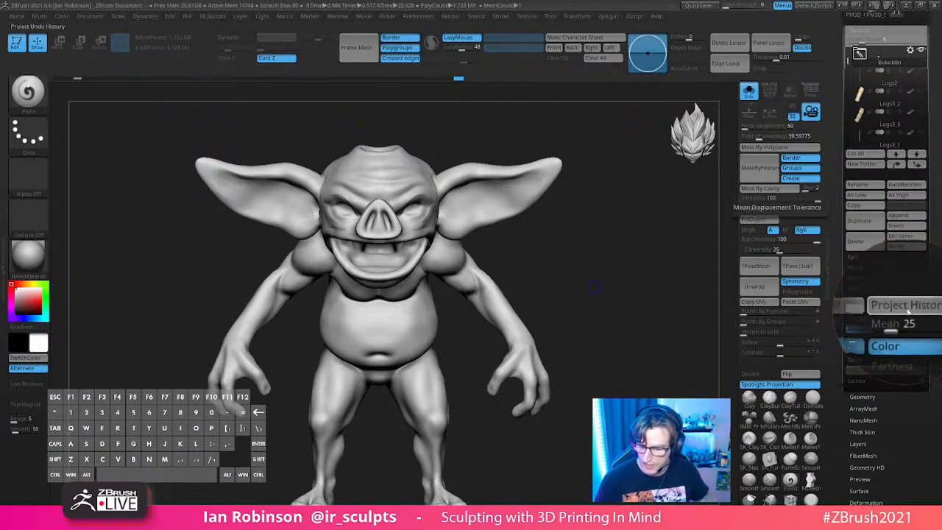
pyautogui.click(906, 313)
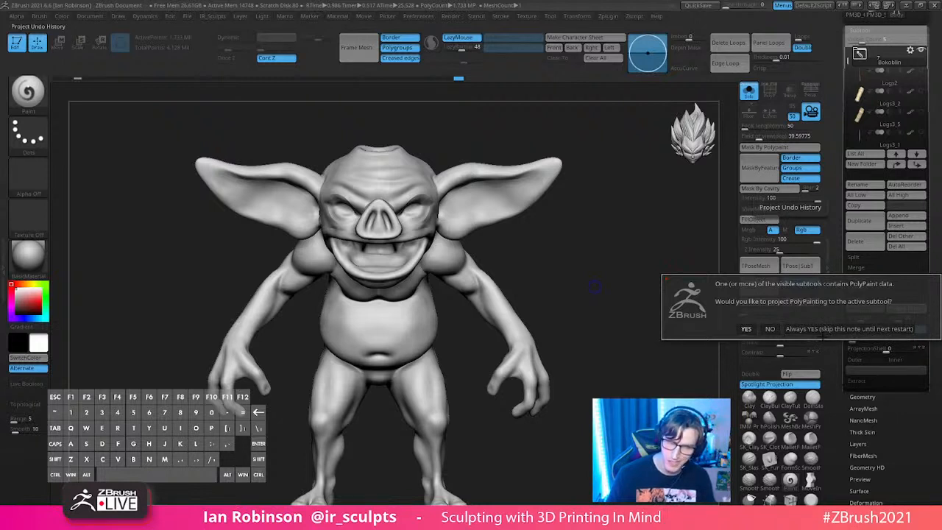
pyautogui.click(818, 329)
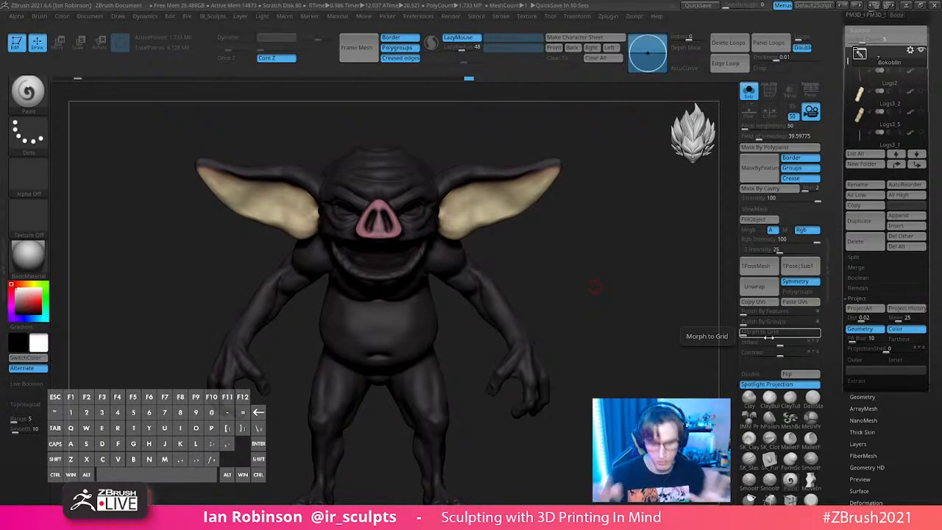
# Step: Show the polyframe and step the body down to its lowest subdivision level
pyautogui.moveTo(621, 263); pyautogui.dragTo(630, 327)
pyautogui.hotkey('shift', 'f')
pyautogui.hotkey('shift', 'f')
pyautogui.hotkey('shift', 'f')
pyautogui.hotkey('shift', 'd')
pyautogui.hotkey('shift', 'd')
pyautogui.hotkey('shift', 'd')
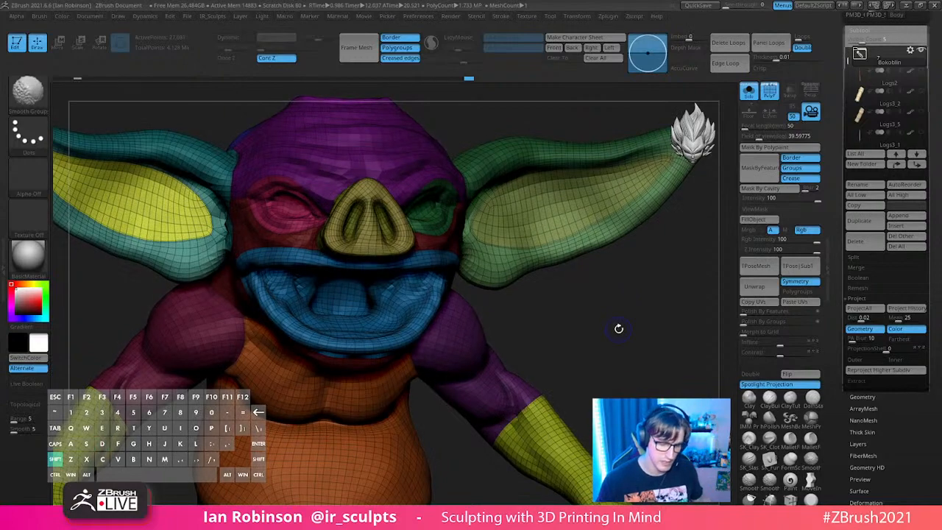
pyautogui.moveTo(583, 341); pyautogui.dragTo(576, 301)
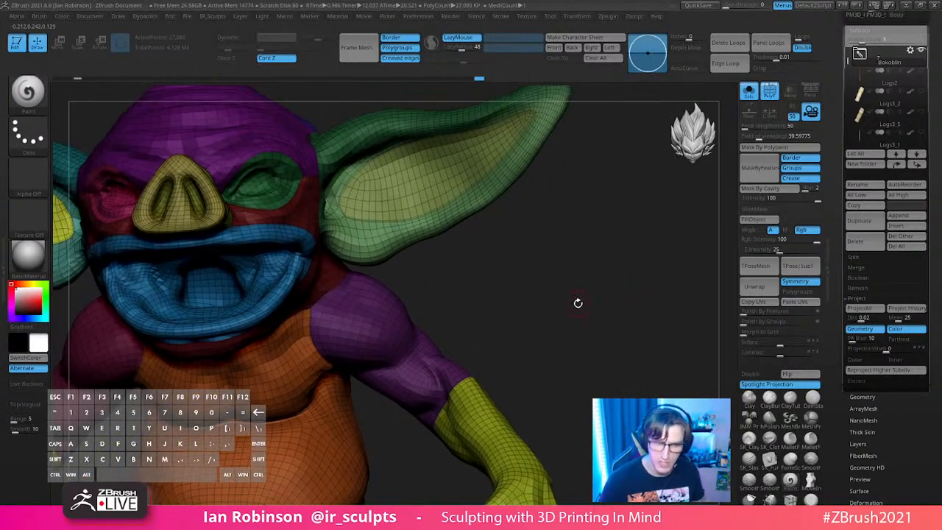
pyautogui.moveTo(610, 232)
pyautogui.mouseDown()
pyautogui.moveTo(584, 291)
pyautogui.moveTo(594, 177)
pyautogui.mouseUp()
pyautogui.hotkey('shift', 'd')
# Step: Choose the MaskLasso brush for masking and isolate the forearm and hand polygroup on the creature's left arm
pyautogui.keyDown('ctrl'); pyautogui.click(31, 98); pyautogui.keyUp('ctrl')
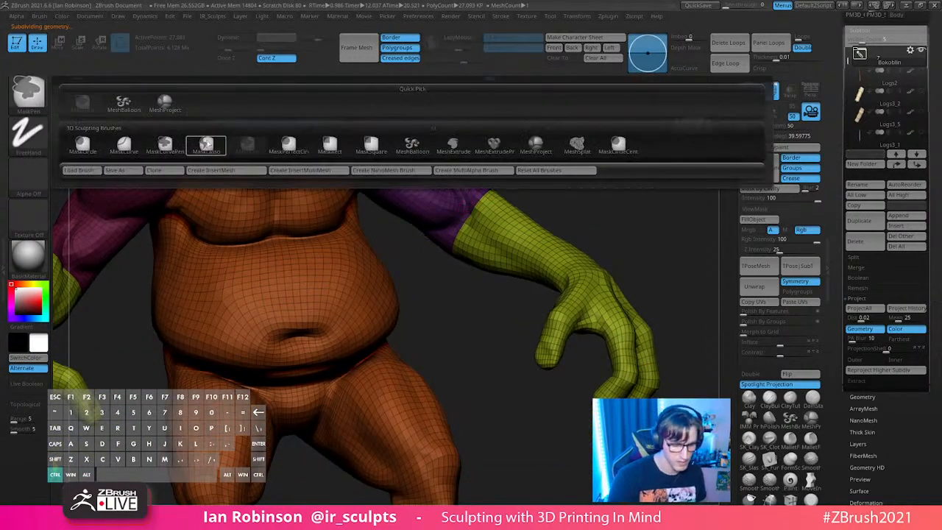
pyautogui.keyDown('ctrl'); pyautogui.click(206, 145); pyautogui.keyUp('ctrl')
pyautogui.moveTo(442, 258)
pyautogui.keyDown('ctrl'); pyautogui.mouseDown()
pyautogui.moveTo(683, 317)
pyautogui.moveTo(549, 158)
pyautogui.moveTo(498, 148)
pyautogui.moveTo(541, 200)
pyautogui.moveTo(572, 174)
pyautogui.mouseUp(); pyautogui.keyUp('ctrl')
pyautogui.keyDown('ctrl'); pyautogui.keyDown('shift'); pyautogui.click(511, 205); pyautogui.keyUp('shift'); pyautogui.keyUp('ctrl')
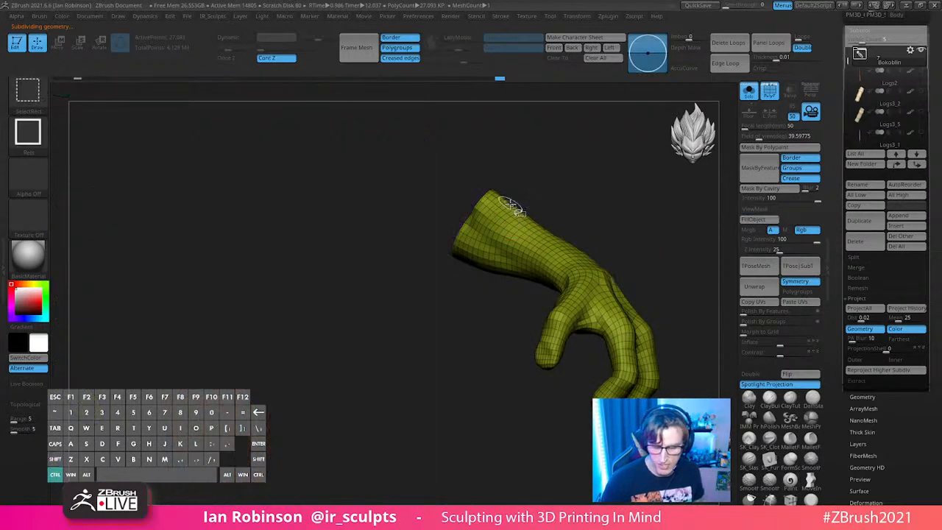
# Step: Mask the isolated forearm and hand, show the whole body and invert the mask so only that part is editable
pyautogui.keyDown('ctrl'); pyautogui.click(580, 203); pyautogui.keyUp('ctrl')
pyautogui.keyDown('ctrl'); pyautogui.click(572, 199); pyautogui.keyUp('ctrl')
pyautogui.keyDown('ctrl'); pyautogui.keyDown('shift'); pyautogui.click(572, 200); pyautogui.keyUp('shift'); pyautogui.keyUp('ctrl')
pyautogui.hotkey('ctrl', 'z')
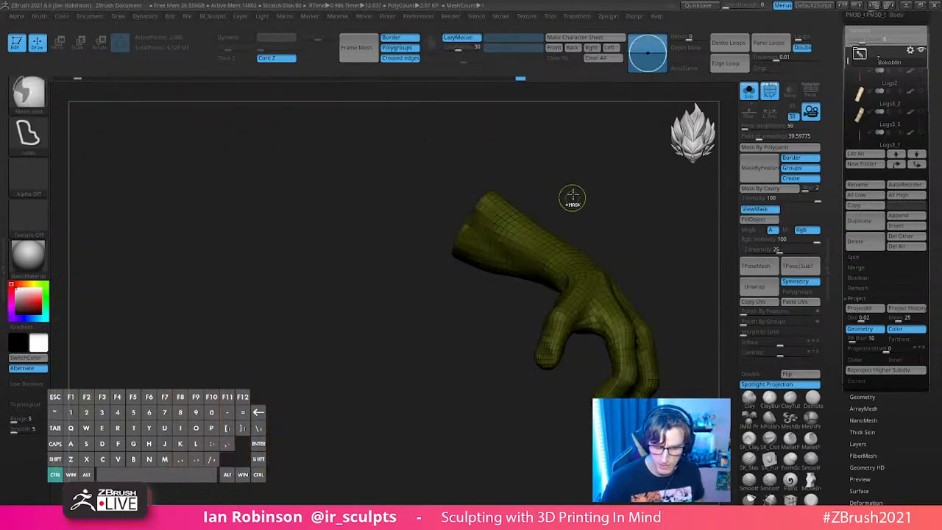
pyautogui.keyDown('ctrl'); pyautogui.keyDown('shift'); pyautogui.click(578, 193); pyautogui.keyUp('shift'); pyautogui.keyUp('ctrl')
pyautogui.press('w')
pyautogui.keyDown('ctrl'); pyautogui.click(559, 189); pyautogui.keyUp('ctrl')
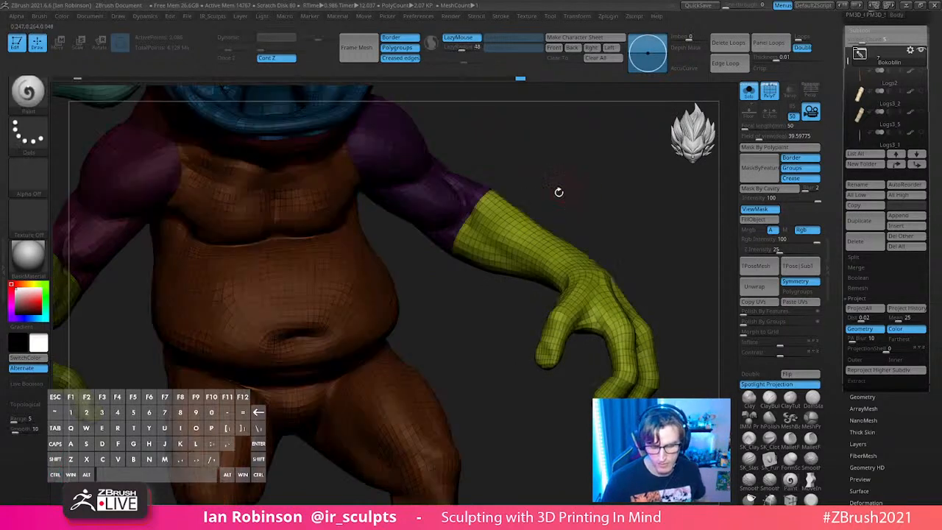
# Step: Place the transform gizmo at the elbow and rotate the unmasked forearm and hand to bend the arm
pyautogui.keyDown('alt'); pyautogui.click(470, 215); pyautogui.keyUp('alt')
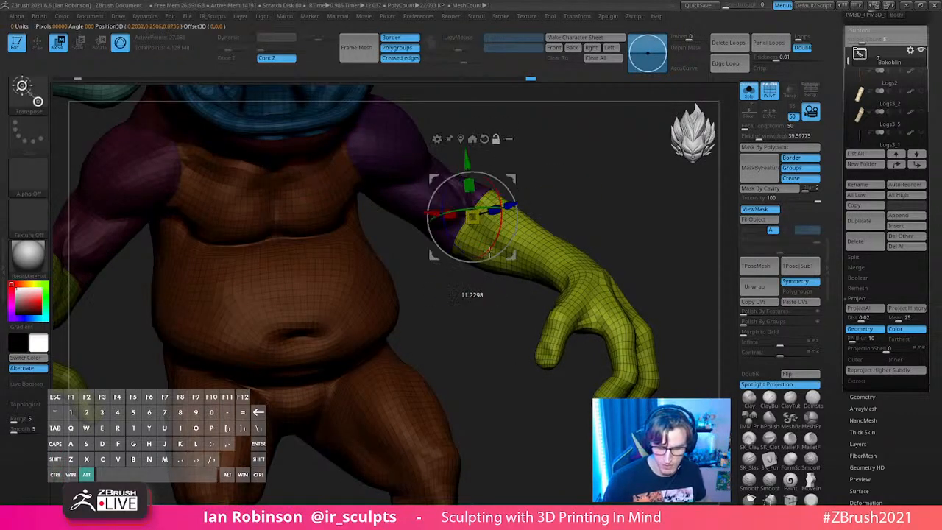
pyautogui.moveTo(461, 220); pyautogui.dragTo(482, 150)
pyautogui.moveTo(566, 193); pyautogui.dragTo(571, 272)
pyautogui.moveTo(496, 305)
pyautogui.mouseDown()
pyautogui.moveTo(505, 322)
pyautogui.moveTo(503, 310)
pyautogui.mouseUp()
pyautogui.hotkey('ctrl', 'z')
pyautogui.hotkey('ctrl', 'z')
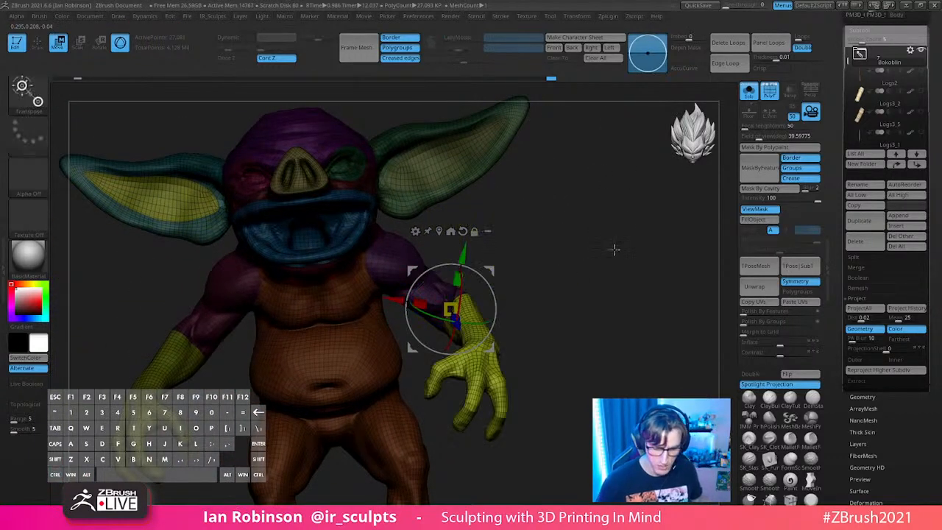
# Step: Return to Draw mode, hide the polyframe and raise the posed body's subdivision level
pyautogui.press('q')
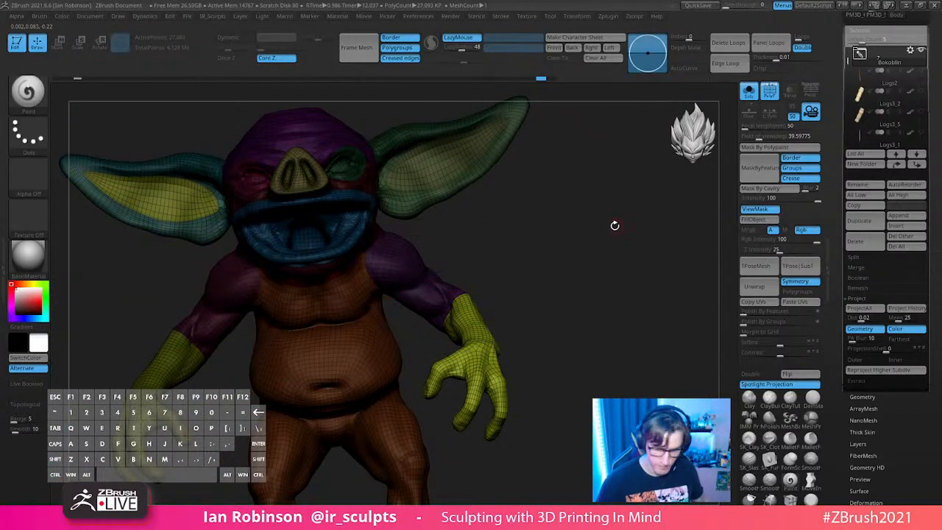
pyautogui.hotkey('shift', 'f')
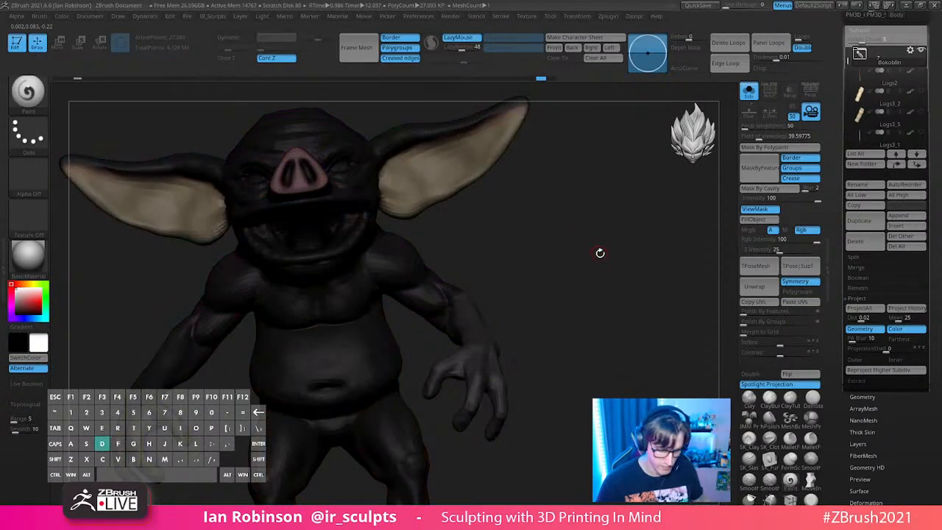
pyautogui.press('d')
pyautogui.keyDown('alt'); pyautogui.moveTo(550, 286); pyautogui.dragTo(559, 252); pyautogui.keyUp('alt')
pyautogui.moveTo(559, 252); pyautogui.dragTo(574, 288)
# Step: Change the model's display material to StartupMaterial
pyautogui.click(29, 258)
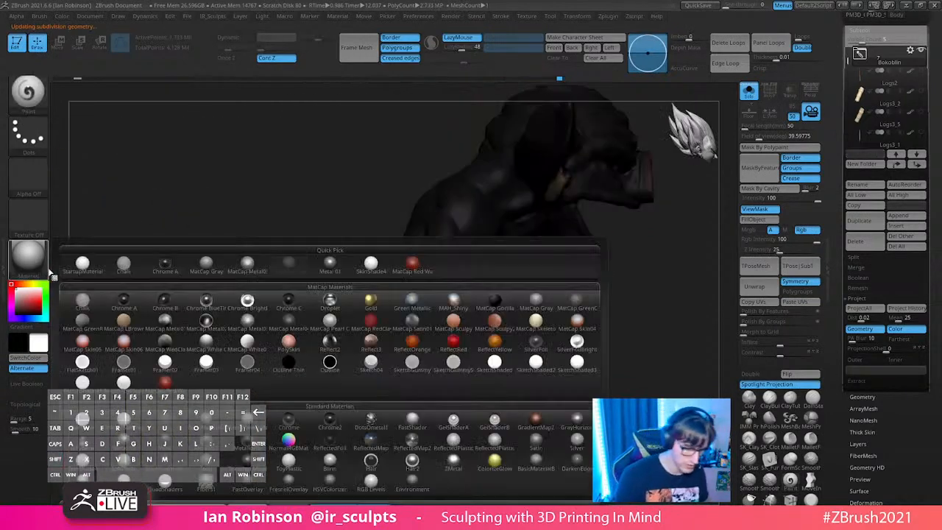
pyautogui.click(83, 264)
pyautogui.moveTo(659, 308); pyautogui.dragTo(585, 224)
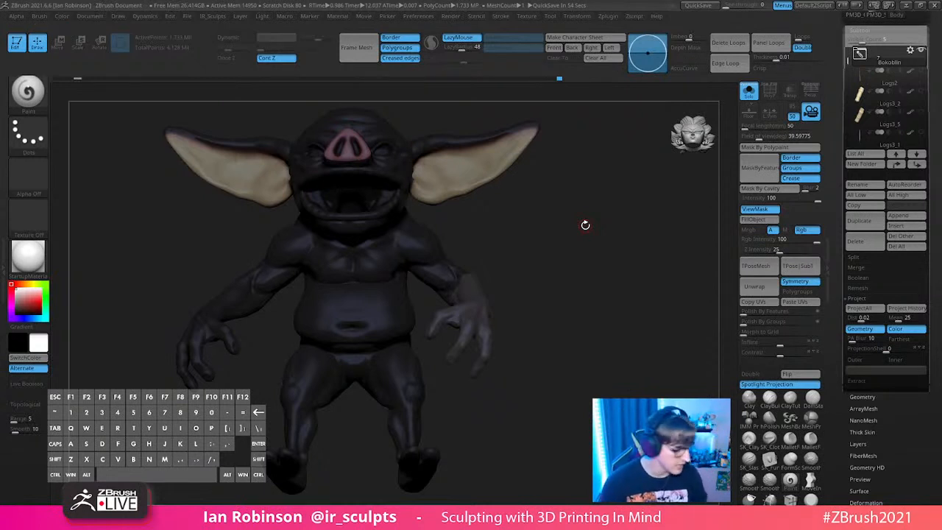
# Step: Examine the bent elbow and the body's polygroups from several angles, with and without the polyframe
pyautogui.hotkey('shift', 'f')
pyautogui.moveTo(578, 257); pyautogui.dragTo(550, 338)
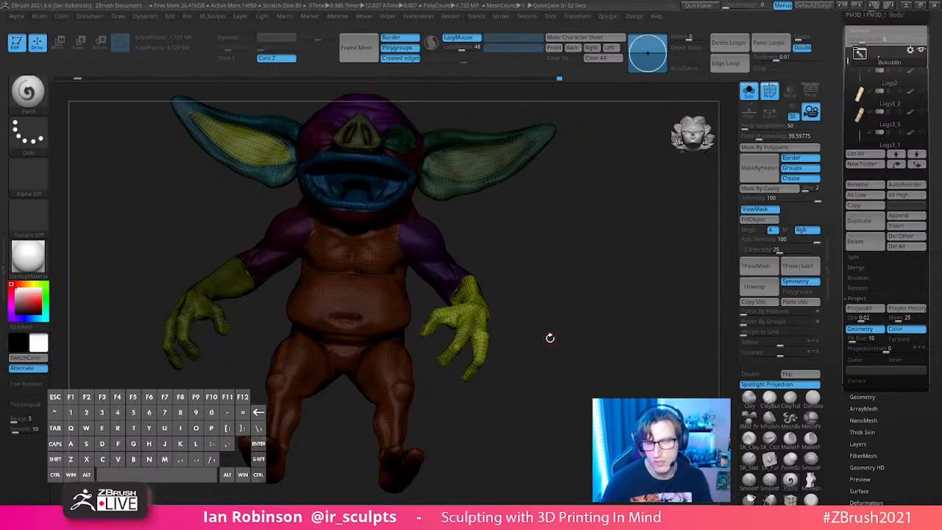
pyautogui.moveTo(550, 338)
pyautogui.mouseDown()
pyautogui.moveTo(606, 258)
pyautogui.moveTo(631, 270)
pyautogui.moveTo(614, 273)
pyautogui.moveTo(614, 224)
pyautogui.mouseUp()
pyautogui.moveTo(617, 284)
pyautogui.keyDown('alt'); pyautogui.mouseDown()
pyautogui.moveTo(624, 305)
pyautogui.moveTo(645, 263)
pyautogui.moveTo(582, 274)
pyautogui.mouseUp(); pyautogui.keyUp('alt')
pyautogui.moveTo(484, 290)
pyautogui.keyDown('shift'); pyautogui.mouseDown()
pyautogui.moveTo(561, 262)
pyautogui.moveTo(540, 288)
pyautogui.moveTo(550, 288)
pyautogui.mouseUp(); pyautogui.keyUp('shift')
pyautogui.press('s')
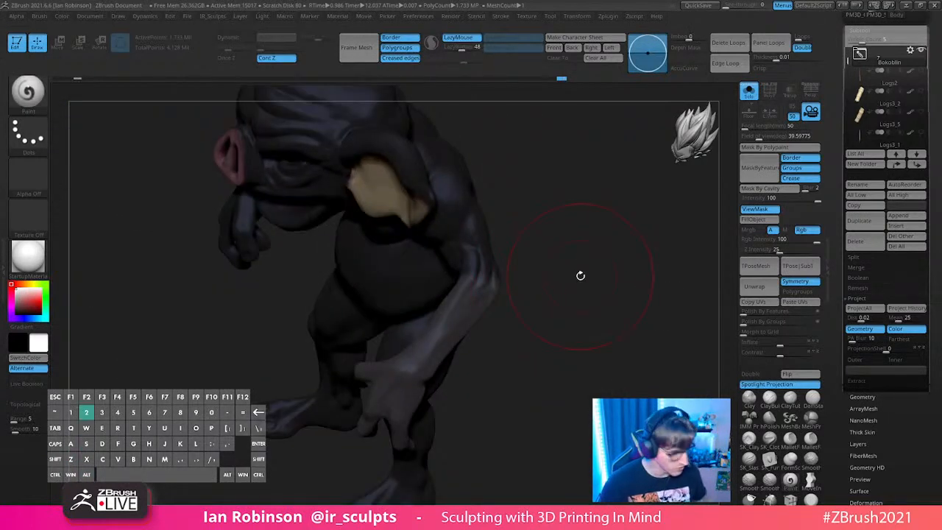
pyautogui.hotkey('shift', 'f')
pyautogui.moveTo(543, 341); pyautogui.dragTo(532, 324)
pyautogui.hotkey('shift', 'f')
pyautogui.keyDown('shift'); pyautogui.moveTo(495, 291); pyautogui.dragTo(493, 297); pyautogui.keyUp('shift')
pyautogui.moveTo(597, 278)
pyautogui.mouseDown()
pyautogui.moveTo(611, 263)
pyautogui.moveTo(589, 266)
pyautogui.moveTo(594, 291)
pyautogui.moveTo(591, 284)
pyautogui.mouseUp()
pyautogui.press('s')
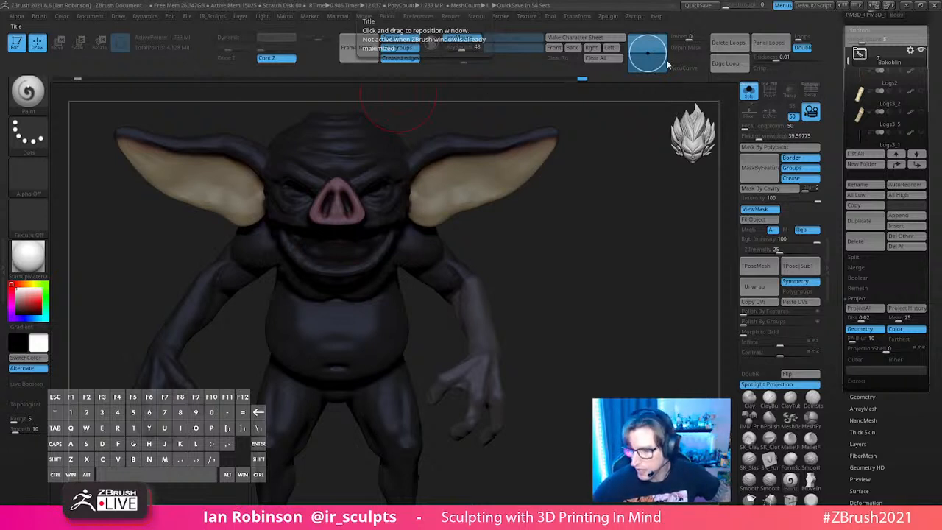
# Step: Step the body down through its subdivision levels and examine the forearm's topology and surface
pyautogui.moveTo(938, 23); pyautogui.dragTo(940, 175)
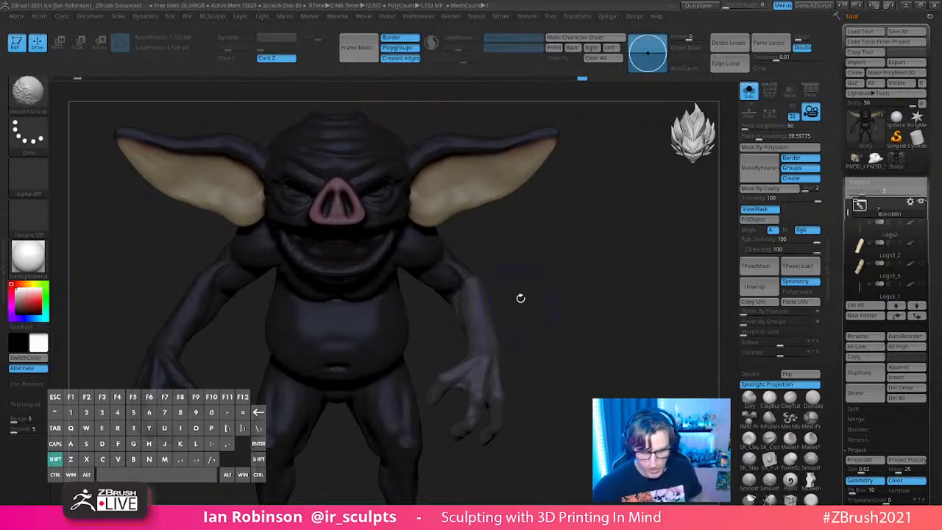
pyautogui.hotkey('shift', 'f')
pyautogui.hotkey('shift', 'd')
pyautogui.moveTo(582, 294)
pyautogui.keyDown('alt'); pyautogui.mouseDown()
pyautogui.moveTo(584, 316)
pyautogui.moveTo(573, 301)
pyautogui.moveTo(541, 334)
pyautogui.mouseUp(); pyautogui.keyUp('alt')
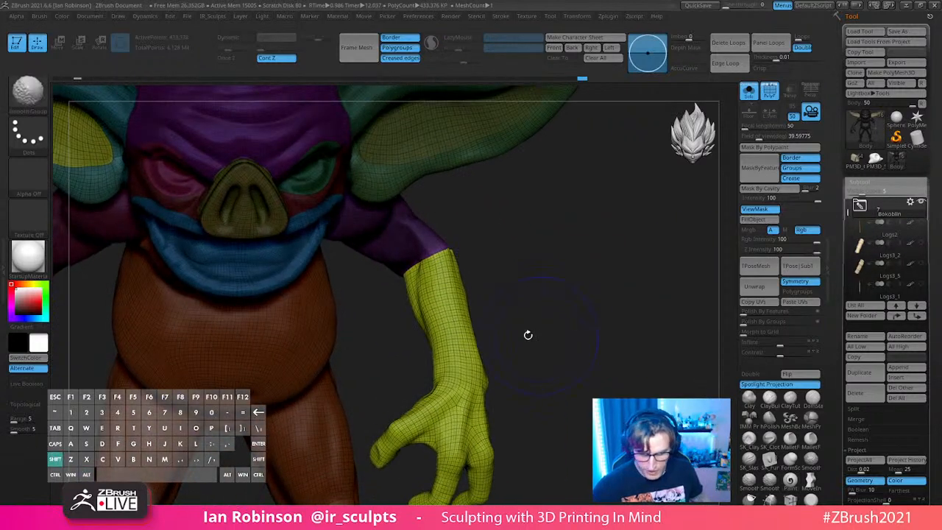
pyautogui.hotkey('shift', 'f')
pyautogui.moveTo(477, 291); pyautogui.dragTo(563, 262)
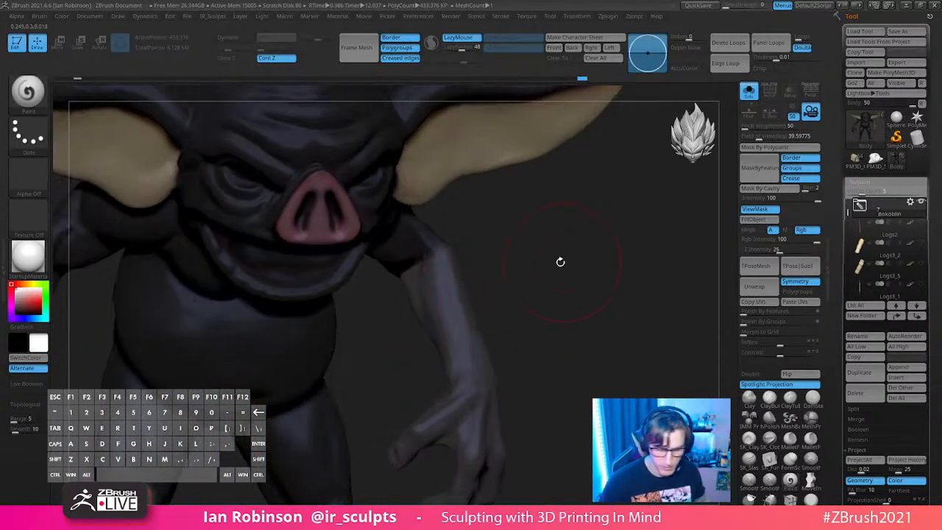
pyautogui.press('shift')
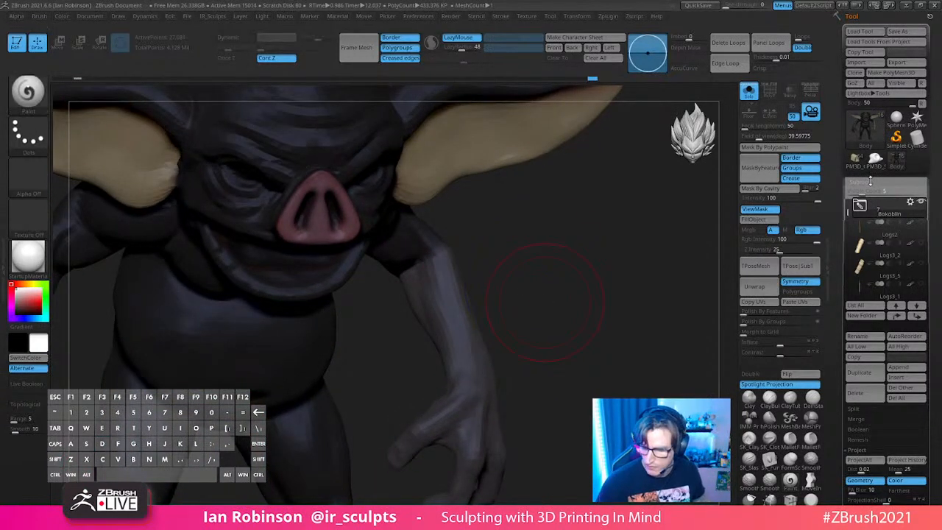
# Step: Raise the body to subdivision level 4 and delete its lower subdivision levels
pyautogui.click(862, 184)
pyautogui.press('d')
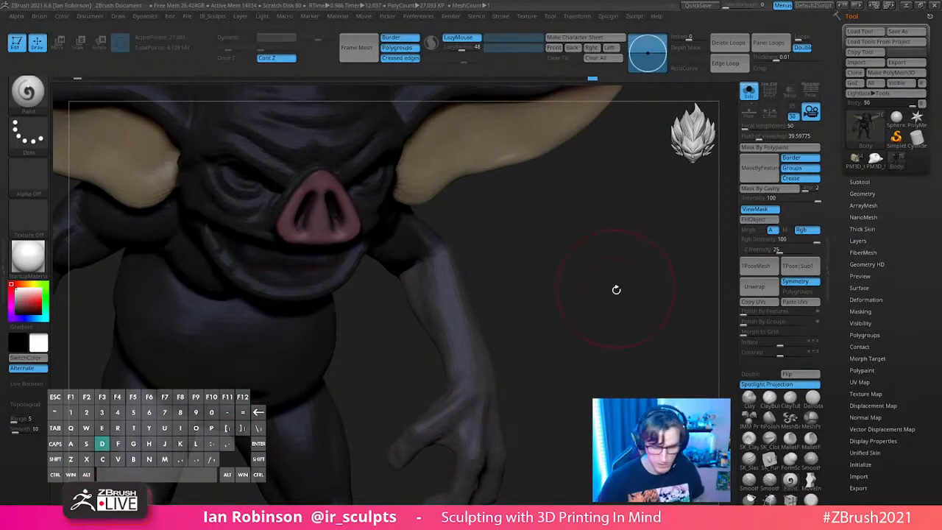
pyautogui.click(862, 193)
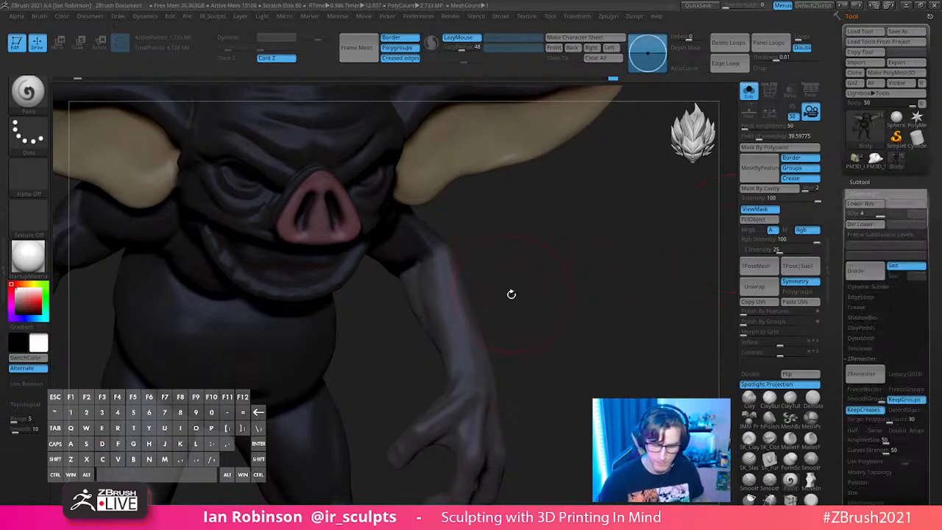
pyautogui.moveTo(513, 290)
pyautogui.mouseDown()
pyautogui.moveTo(587, 287)
pyautogui.moveTo(594, 276)
pyautogui.moveTo(582, 293)
pyautogui.mouseUp()
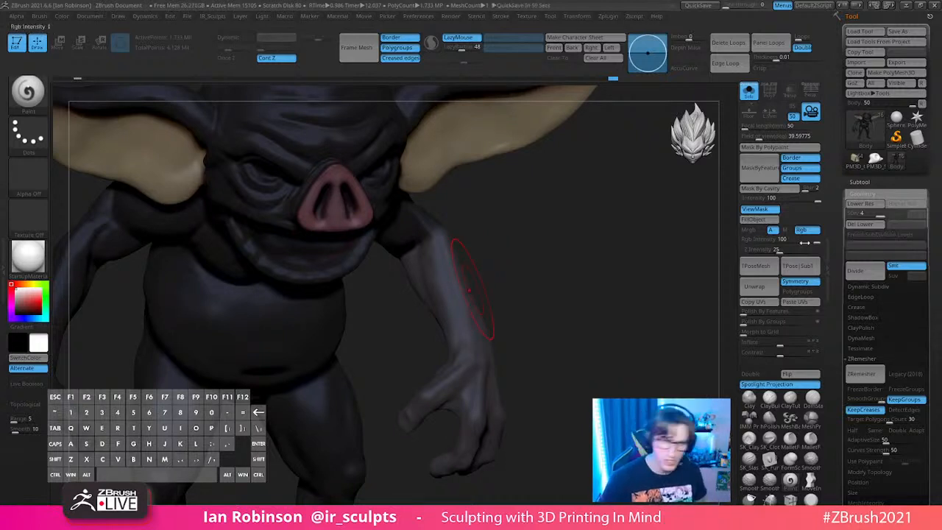
pyautogui.moveTo(524, 300); pyautogui.dragTo(524, 301)
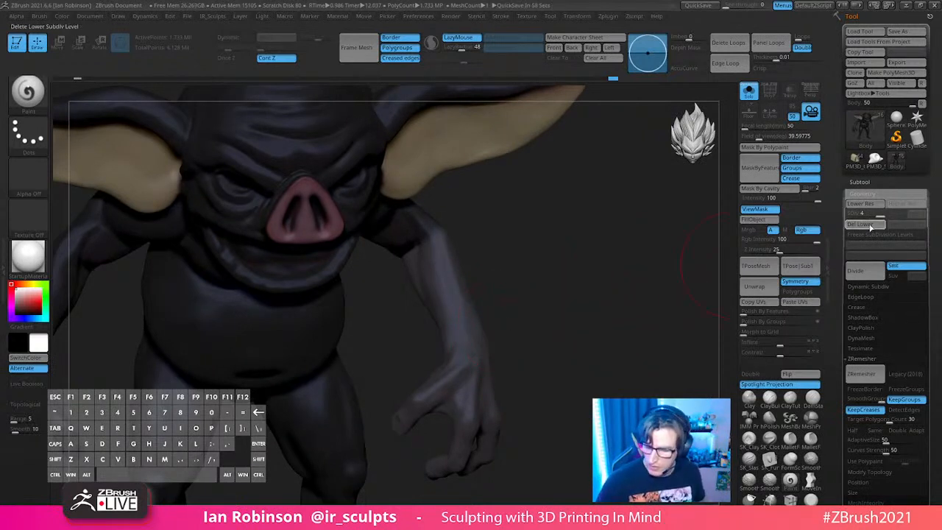
pyautogui.click(870, 225)
# Step: Choose the IMM Primitives brush and insert a cylinder on the forearm of the creature's bent left arm
pyautogui.hotkey('shift', 'f')
pyautogui.hotkey('shift', 'f')
pyautogui.press('b')
pyautogui.press('i')
pyautogui.press('t')
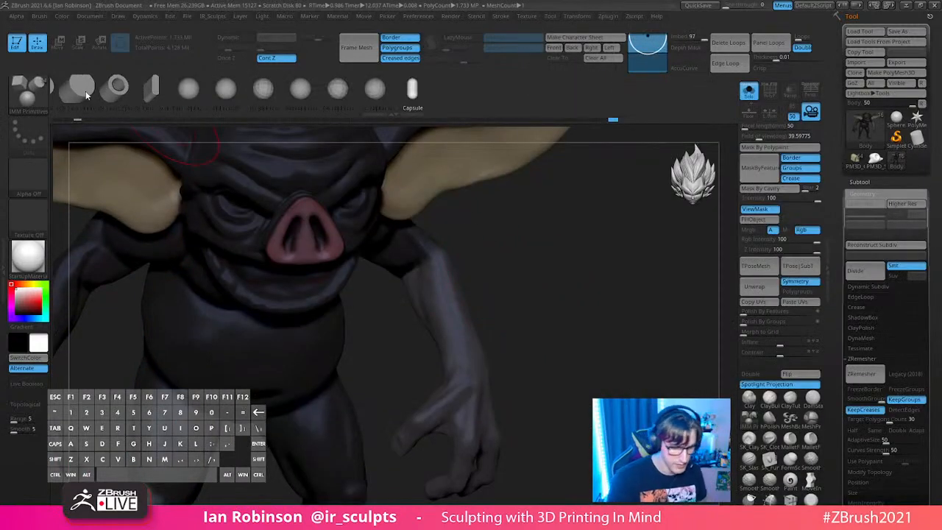
pyautogui.click(91, 94)
pyautogui.moveTo(450, 305); pyautogui.dragTo(487, 356)
# Step: Move, rotate and scale the inserted cylinder with the transform gizmo so it wraps around the forearm like a cuff
pyautogui.press('w')
pyautogui.moveTo(521, 324); pyautogui.dragTo(578, 313)
pyautogui.moveTo(493, 310); pyautogui.dragTo(421, 435)
pyautogui.moveTo(644, 310)
pyautogui.mouseDown()
pyautogui.moveTo(594, 301)
pyautogui.moveTo(632, 302)
pyautogui.mouseUp()
pyautogui.moveTo(477, 270); pyautogui.dragTo(465, 291)
pyautogui.moveTo(472, 370); pyautogui.dragTo(441, 333)
pyautogui.moveTo(410, 296); pyautogui.dragTo(403, 302)
pyautogui.moveTo(531, 288); pyautogui.dragTo(571, 288)
pyautogui.moveTo(439, 324); pyautogui.dragTo(453, 338)
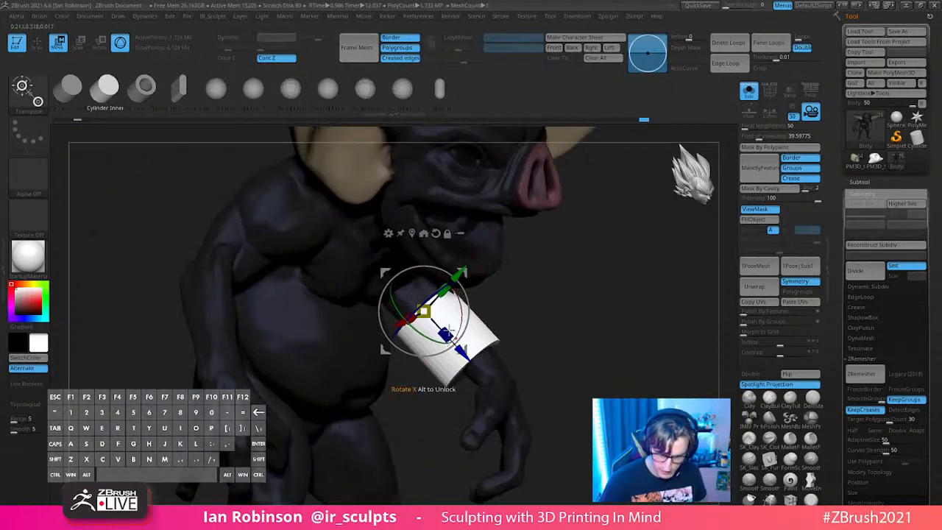
# Step: Show the polygroups and scale the cylinder down to fit more tightly around the forearm
pyautogui.press('q')
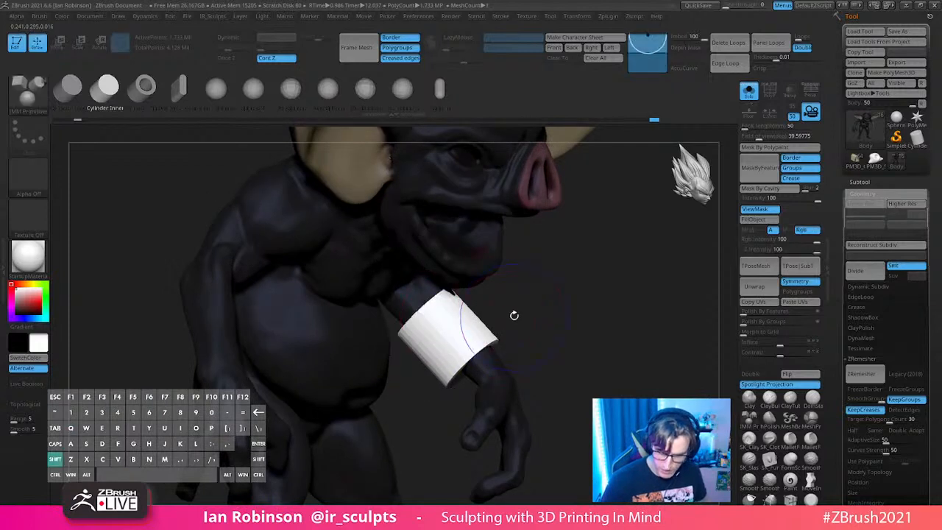
pyautogui.hotkey('shift', 'f')
pyautogui.press('w')
pyautogui.moveTo(425, 312); pyautogui.dragTo(454, 343)
pyautogui.moveTo(476, 375); pyautogui.dragTo(462, 352)
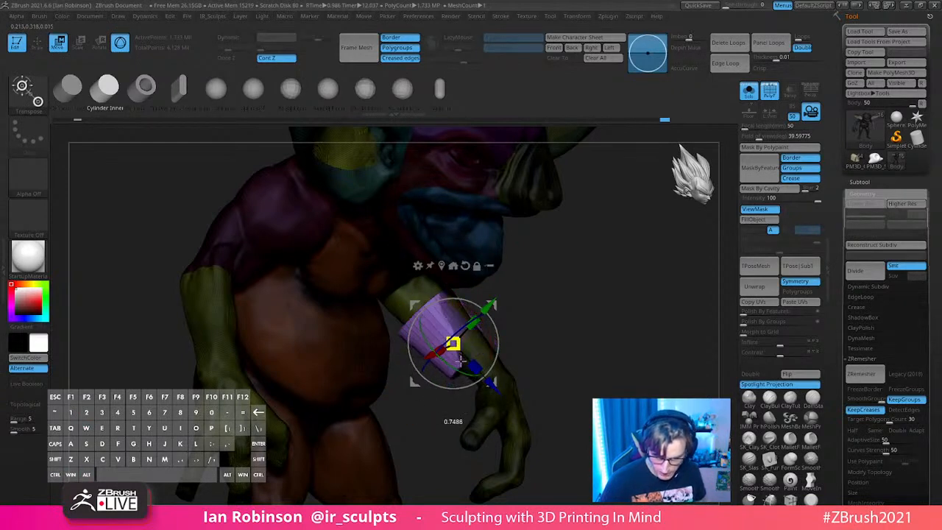
# Step: Return to Draw mode, hide the polyframe and choose the Move brush
pyautogui.press('q')
pyautogui.moveTo(538, 346)
pyautogui.mouseDown()
pyautogui.moveTo(561, 317)
pyautogui.moveTo(601, 358)
pyautogui.moveTo(590, 328)
pyautogui.moveTo(613, 335)
pyautogui.mouseUp()
pyautogui.keyDown('alt'); pyautogui.moveTo(574, 306); pyautogui.dragTo(474, 296); pyautogui.keyUp('alt')
pyautogui.hotkey('shift', 'f')
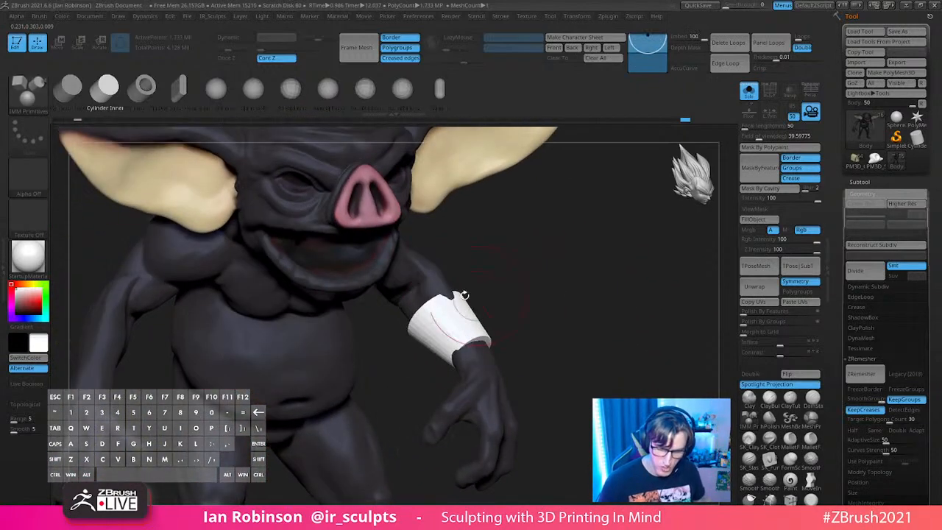
pyautogui.press('b')
pyautogui.press('m')
pyautogui.press('v')
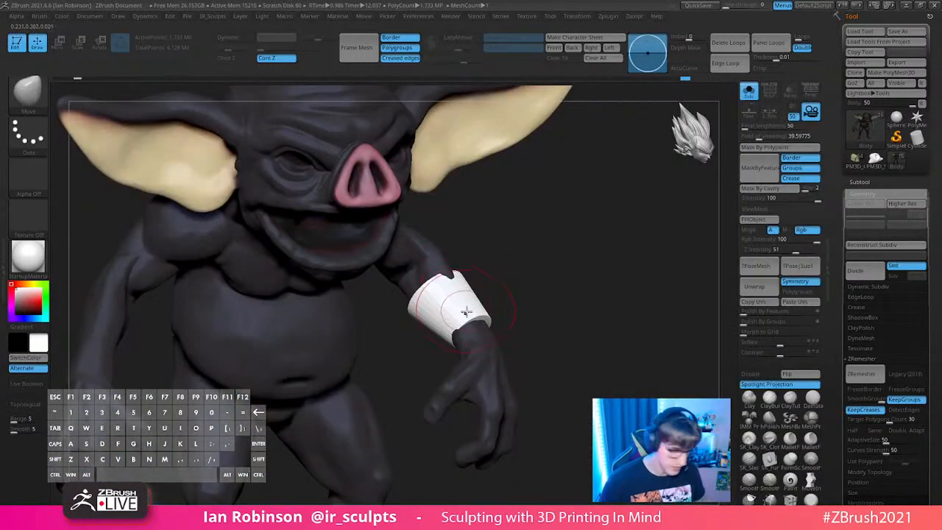
pyautogui.keyDown('ctrl'); pyautogui.keyDown('shift'); pyautogui.click(471, 323); pyautogui.keyUp('shift'); pyautogui.keyUp('ctrl')
pyautogui.keyDown('ctrl'); pyautogui.click(498, 294); pyautogui.keyUp('ctrl')
pyautogui.keyDown('ctrl'); pyautogui.click(507, 291); pyautogui.keyUp('ctrl')
pyautogui.keyDown('ctrl'); pyautogui.click(495, 303); pyautogui.keyUp('ctrl')
pyautogui.keyDown('ctrl'); pyautogui.click(508, 298); pyautogui.keyUp('ctrl')
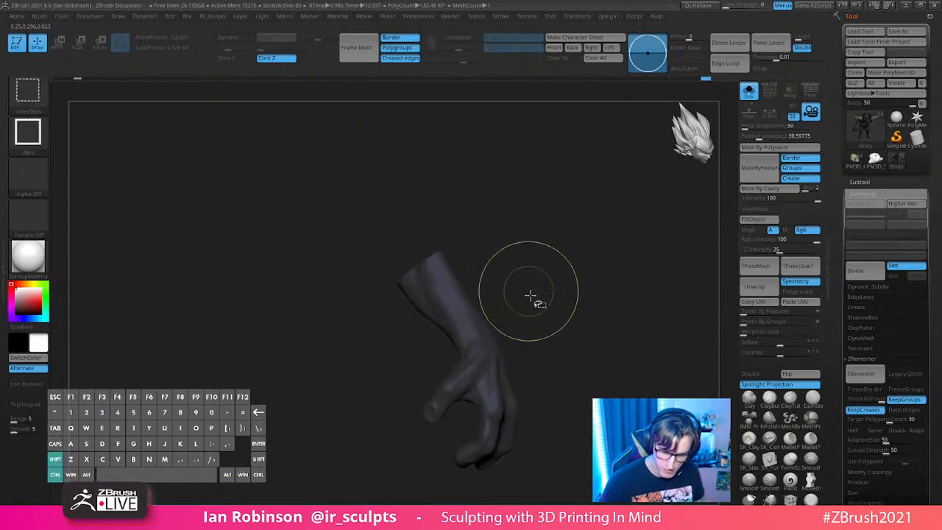
pyautogui.keyDown('ctrl'); pyautogui.keyDown('shift'); pyautogui.click(527, 293); pyautogui.keyUp('shift'); pyautogui.keyUp('ctrl')
pyautogui.moveTo(479, 286); pyautogui.dragTo(486, 310)
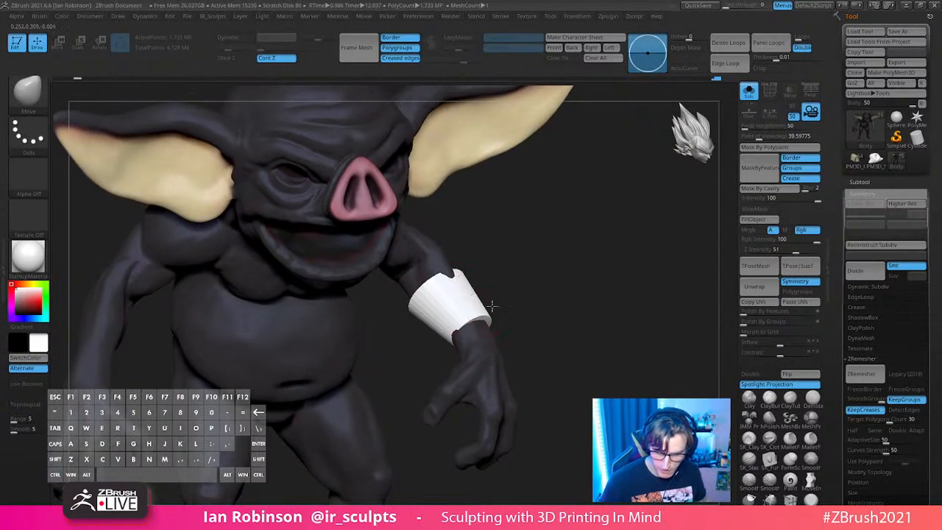
pyautogui.hotkey('ctrl', 'z')
pyautogui.keyDown('ctrl'); pyautogui.keyDown('shift'); pyautogui.click(482, 324); pyautogui.keyUp('shift'); pyautogui.keyUp('ctrl')
pyautogui.keyDown('ctrl'); pyautogui.click(515, 303); pyautogui.keyUp('ctrl')
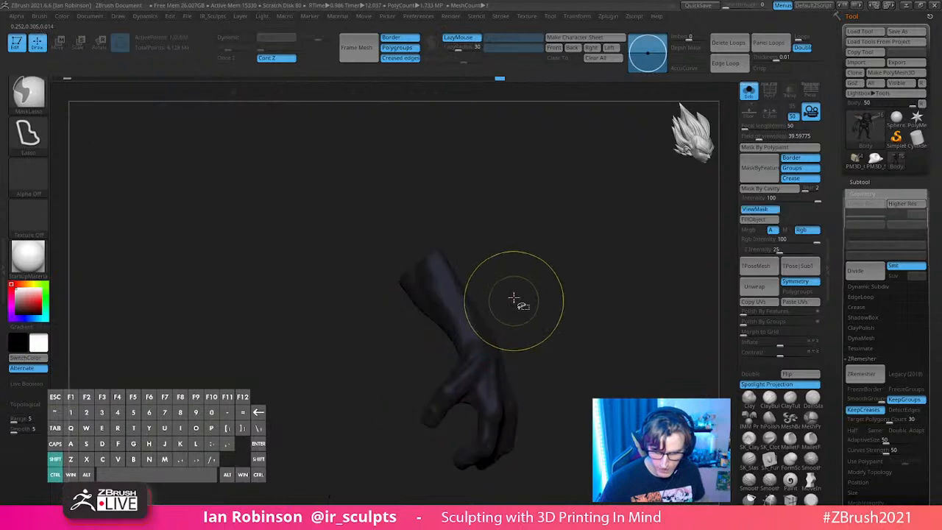
pyautogui.keyDown('ctrl'); pyautogui.keyDown('shift'); pyautogui.click(515, 298); pyautogui.keyUp('shift'); pyautogui.keyUp('ctrl')
# Step: Show the polygroups, isolate and mask the cylinder, show the whole body and invert the mask so only the cylinder is editable
pyautogui.hotkey('shift', 'f')
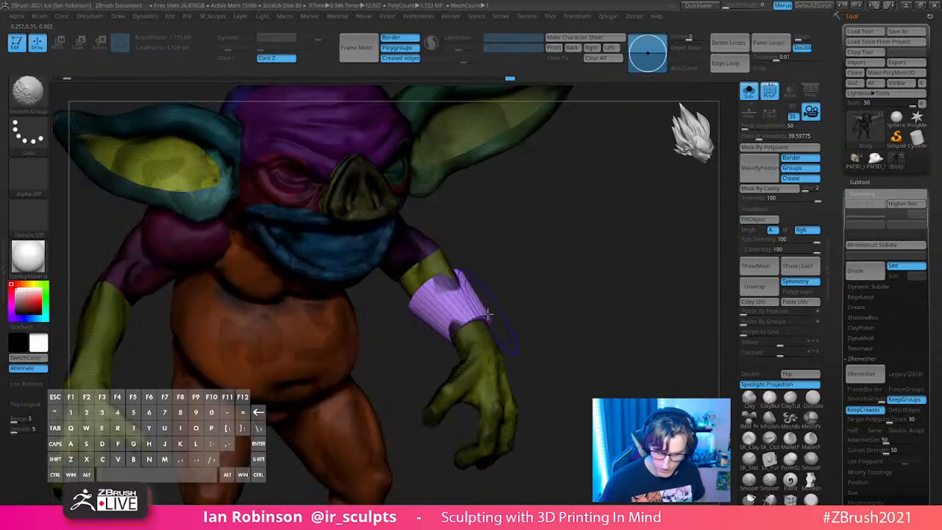
pyautogui.keyDown('ctrl'); pyautogui.keyDown('shift'); pyautogui.click(491, 316); pyautogui.keyUp('shift'); pyautogui.keyUp('ctrl')
pyautogui.keyDown('ctrl'); pyautogui.click(523, 307); pyautogui.keyUp('ctrl')
pyautogui.keyDown('ctrl'); pyautogui.keyDown('shift'); pyautogui.click(548, 305); pyautogui.keyUp('shift'); pyautogui.keyUp('ctrl')
pyautogui.keyDown('ctrl'); pyautogui.click(549, 305); pyautogui.keyUp('ctrl')
# Step: Raise the unmasked cylinder slightly so it clears the top of the forearm, return to Draw mode and clear the mask
pyautogui.press('w')
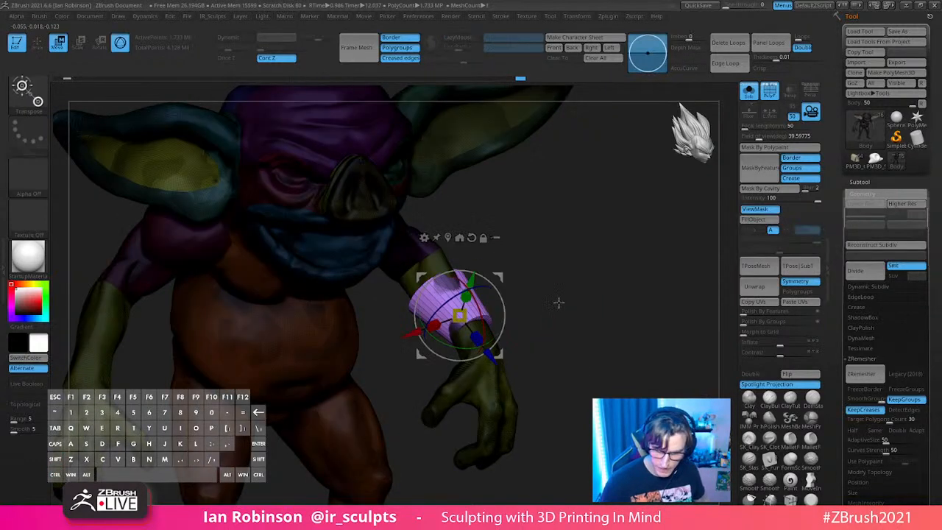
pyautogui.moveTo(471, 279); pyautogui.dragTo(473, 274)
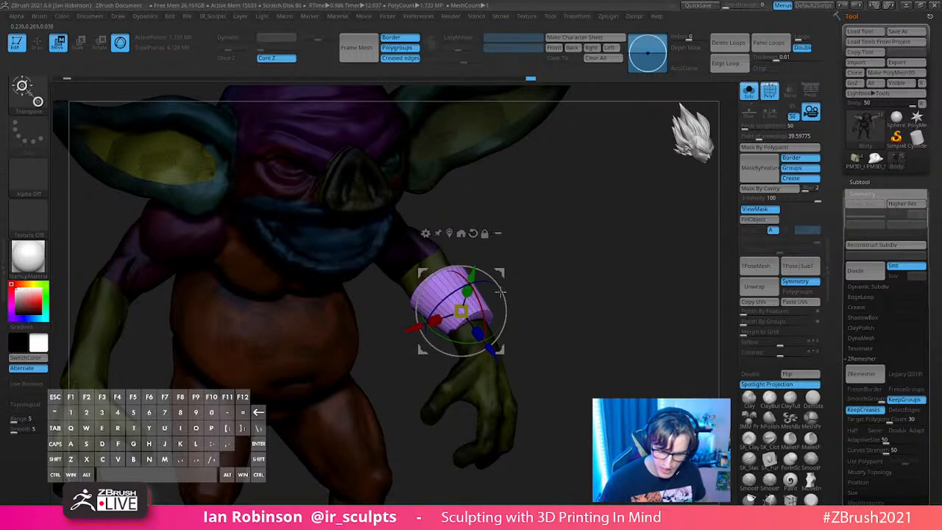
pyautogui.press('q')
pyautogui.keyDown('ctrl'); pyautogui.click(524, 111); pyautogui.keyUp('ctrl')
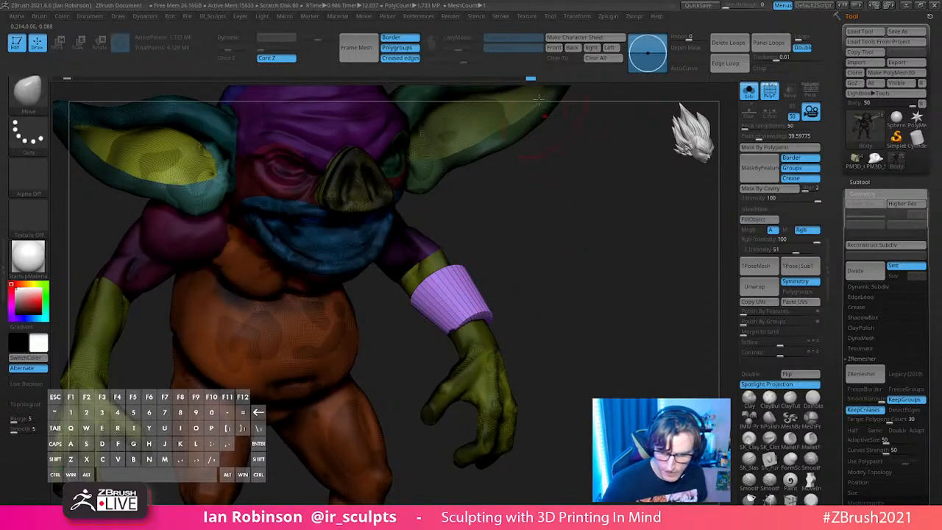
# Step: Subdivide the body together with the forearm cuff and hide the polyframe
pyautogui.press('d')
pyautogui.moveTo(572, 243)
pyautogui.keyDown('alt'); pyautogui.mouseDown()
pyautogui.moveTo(574, 275)
pyautogui.moveTo(563, 278)
pyautogui.moveTo(564, 243)
pyautogui.mouseUp(); pyautogui.keyUp('alt')
pyautogui.hotkey('shift', 'f')
pyautogui.press('s')
# Step: Choose the Standard brush and set its stroke type to Dots
pyautogui.press('b')
pyautogui.press('s')
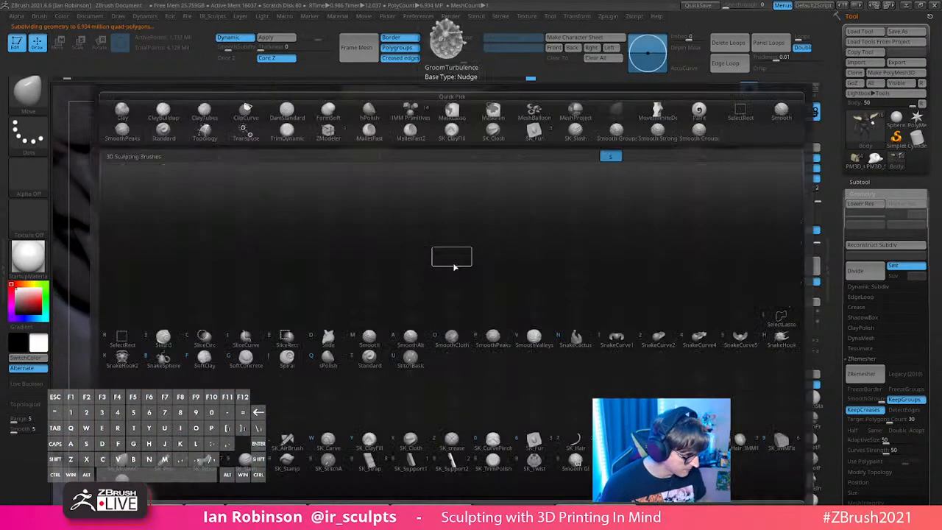
pyautogui.press('t')
pyautogui.press('s')
pyautogui.moveTo(458, 284); pyautogui.dragTo(455, 284)
pyautogui.moveTo(509, 222)
pyautogui.keyDown('alt'); pyautogui.mouseDown()
pyautogui.moveTo(583, 240)
pyautogui.moveTo(573, 253)
pyautogui.moveTo(538, 107)
pyautogui.mouseUp(); pyautogui.keyUp('alt')
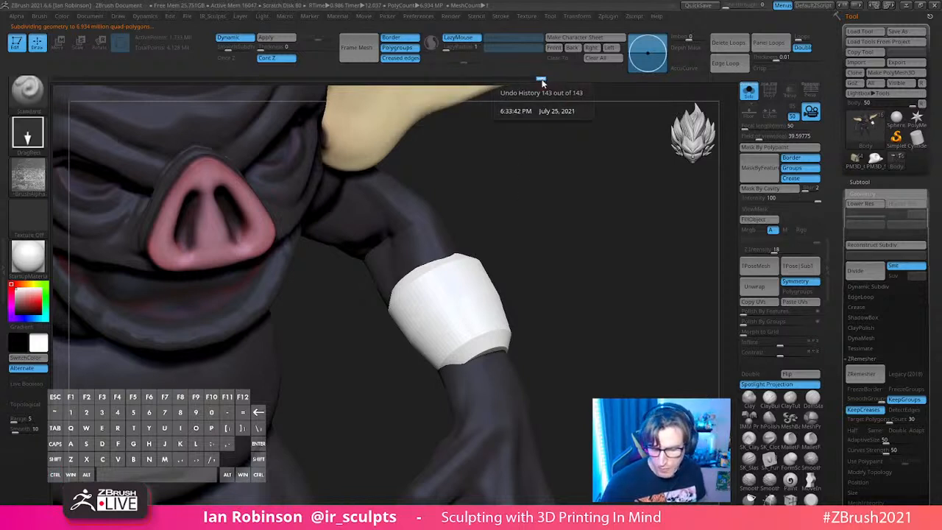
pyautogui.moveTo(553, 173); pyautogui.dragTo(460, 289)
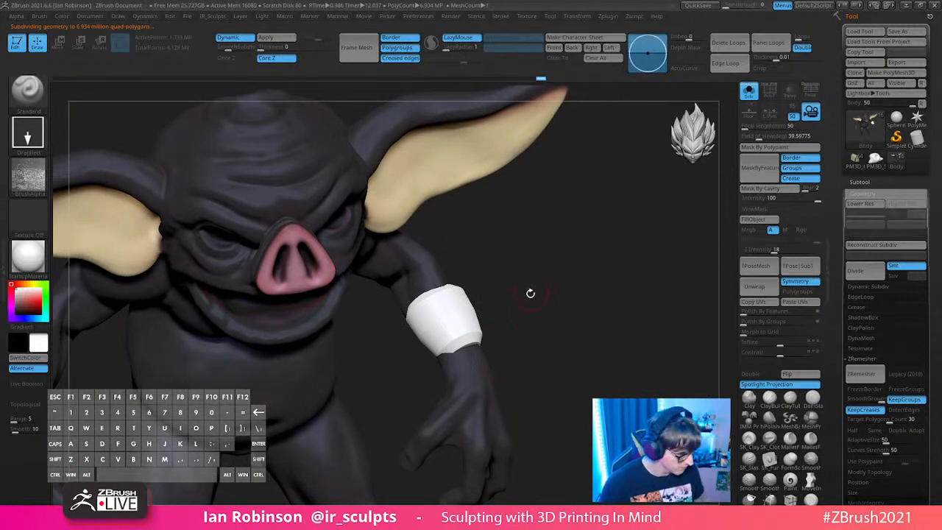
pyautogui.click(28, 134)
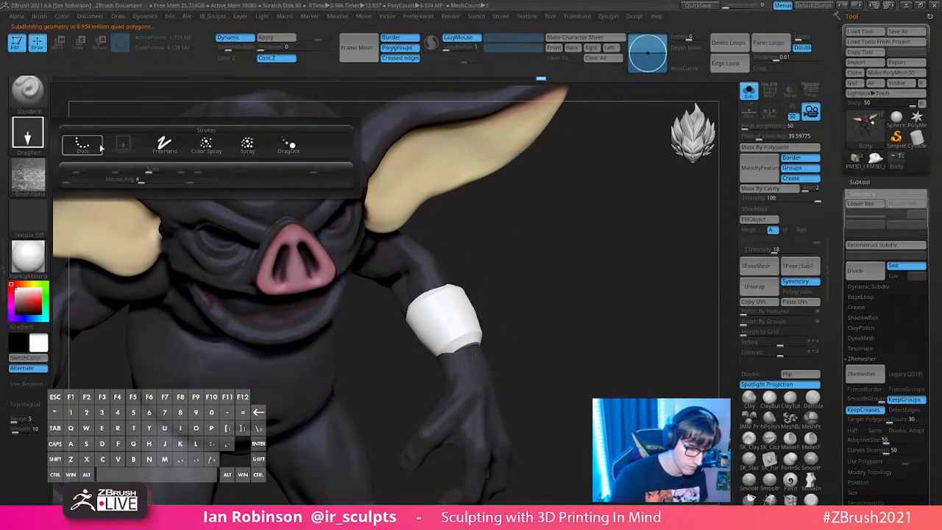
pyautogui.click(97, 147)
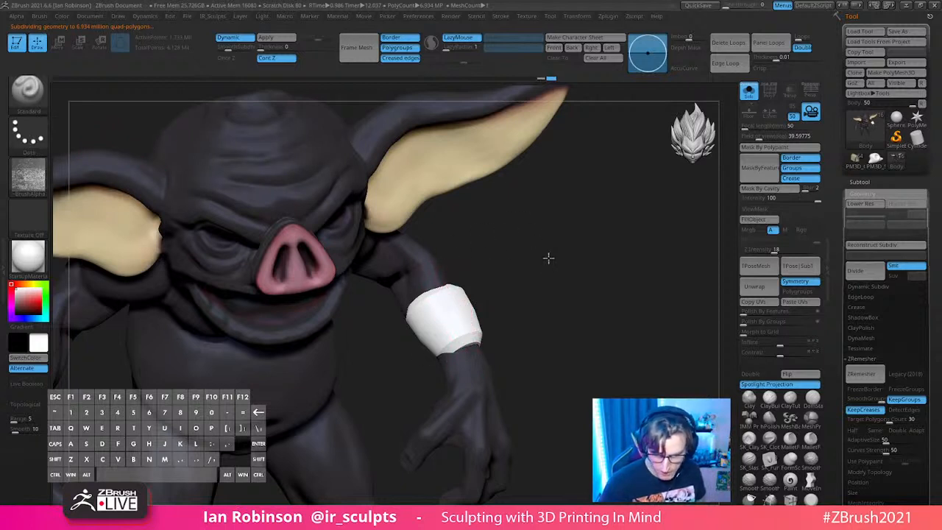
# Step: Run ProjectAll on the subdivided body and forearm cuff
pyautogui.moveTo(562, 267); pyautogui.dragTo(491, 249)
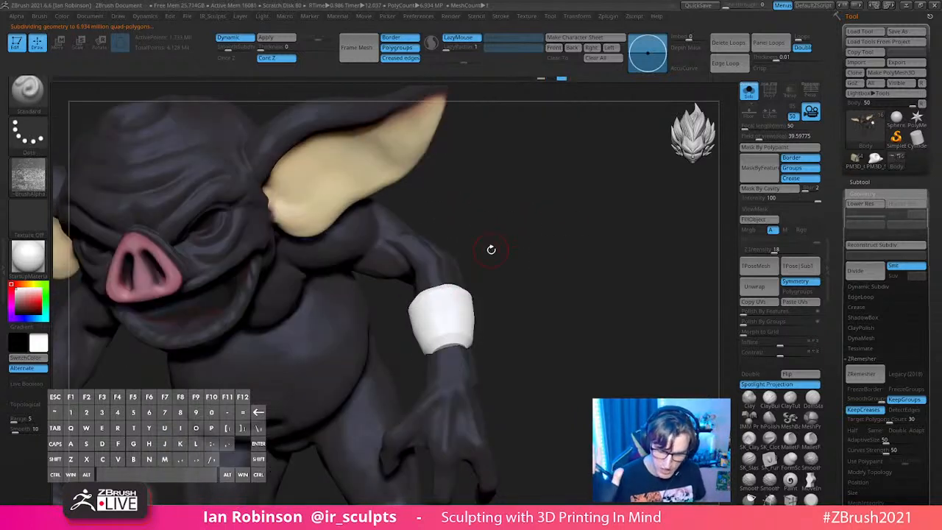
pyautogui.moveTo(531, 281); pyautogui.dragTo(547, 275)
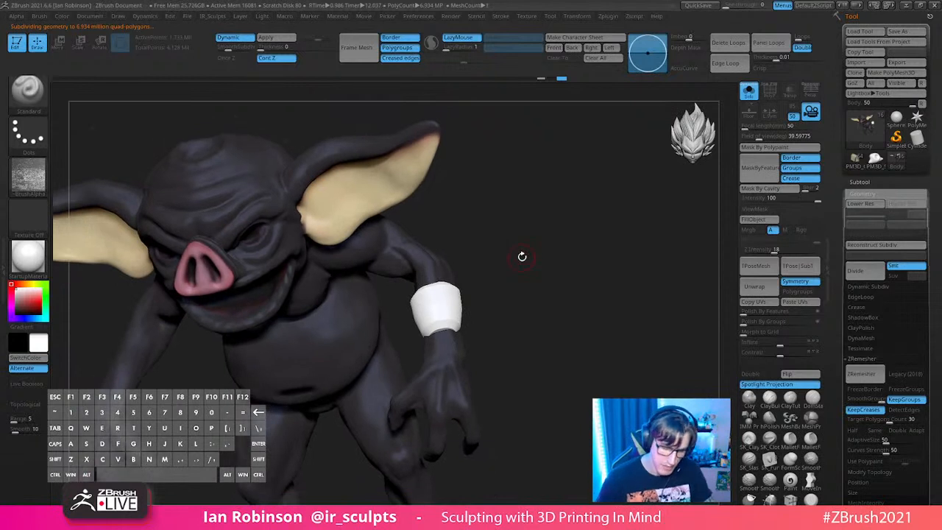
pyautogui.press('2')
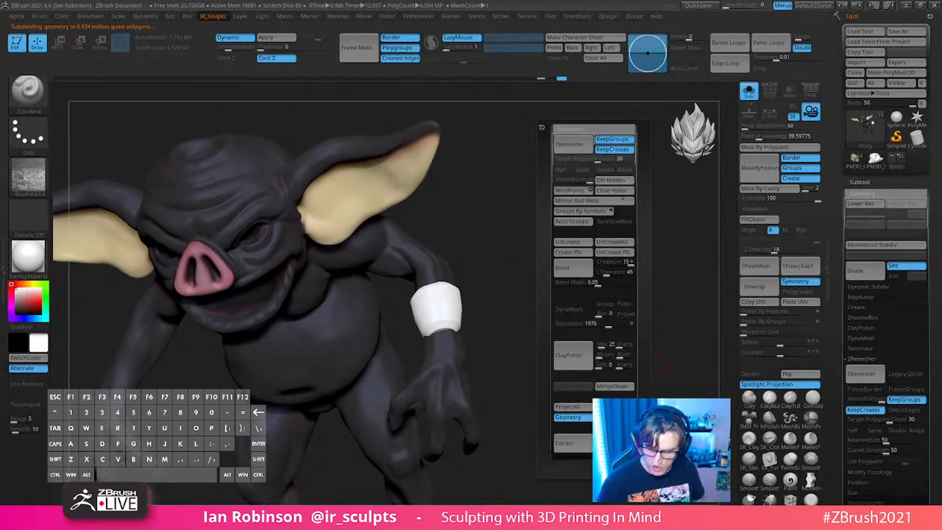
pyautogui.click(571, 406)
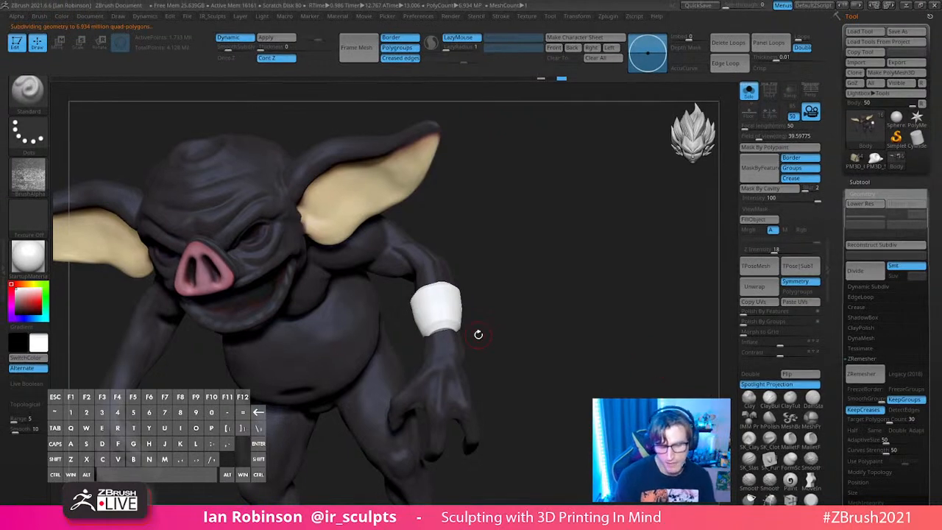
# Step: Examine the forearm cuff on the body, isolating the forearm polygroup below it and restoring full visibility
pyautogui.moveTo(538, 263); pyautogui.dragTo(608, 275)
pyautogui.moveTo(570, 300); pyautogui.dragTo(551, 306)
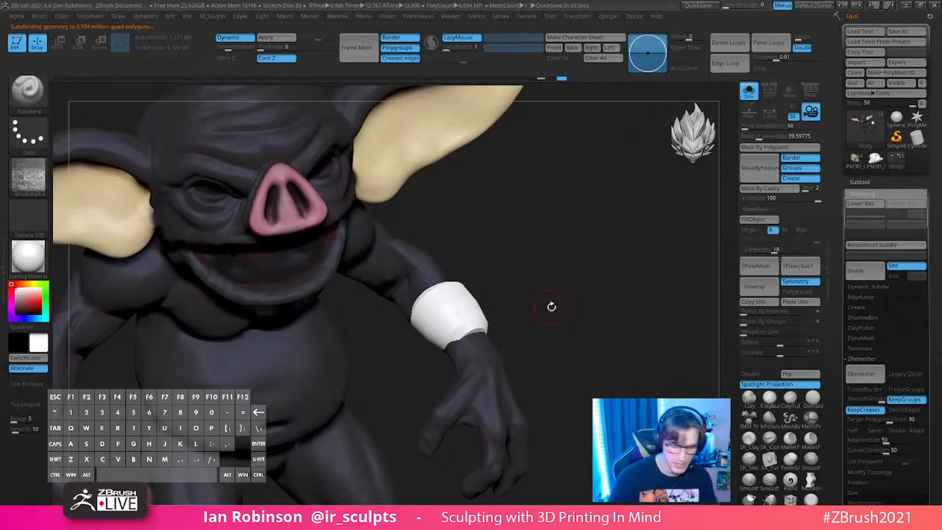
pyautogui.keyDown('ctrl'); pyautogui.keyDown('shift'); pyautogui.click(496, 294); pyautogui.keyUp('shift'); pyautogui.keyUp('ctrl')
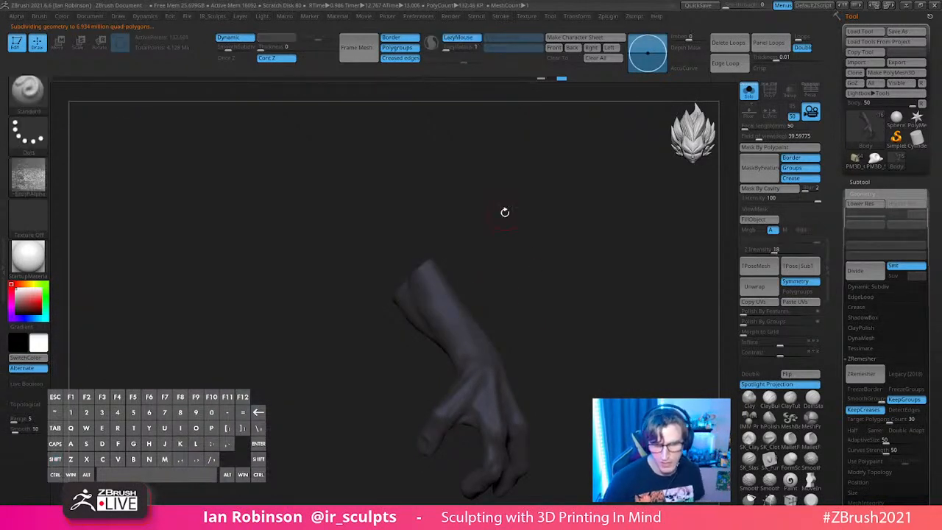
pyautogui.keyDown('ctrl'); pyautogui.keyDown('shift'); pyautogui.click(506, 221); pyautogui.keyUp('shift'); pyautogui.keyUp('ctrl')
pyautogui.keyDown('shift'); pyautogui.moveTo(587, 236); pyautogui.dragTo(588, 282); pyautogui.keyUp('shift')
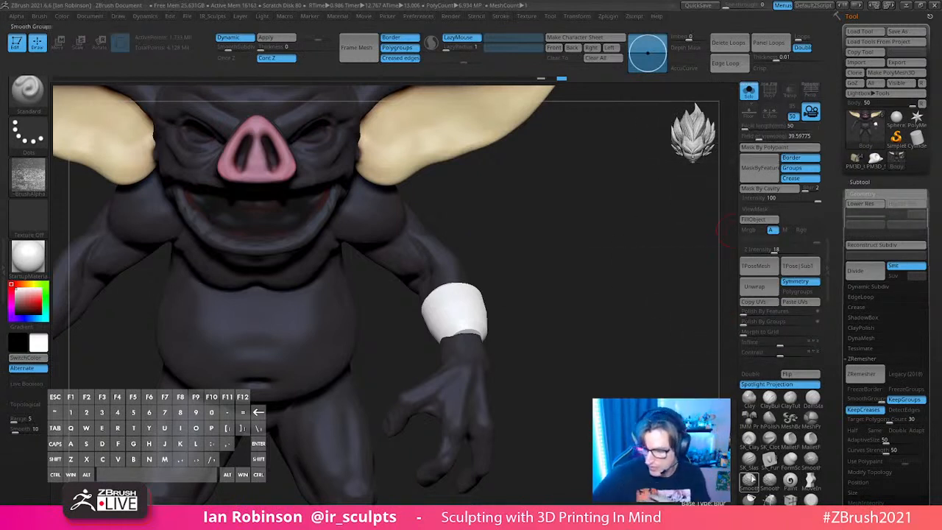
pyautogui.click(828, 270)
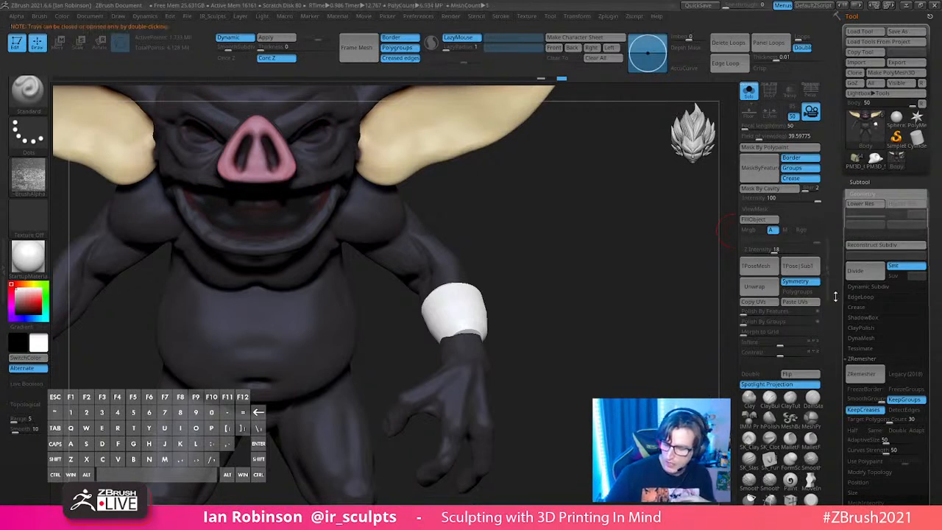
pyautogui.moveTo(834, 295); pyautogui.dragTo(835, 141)
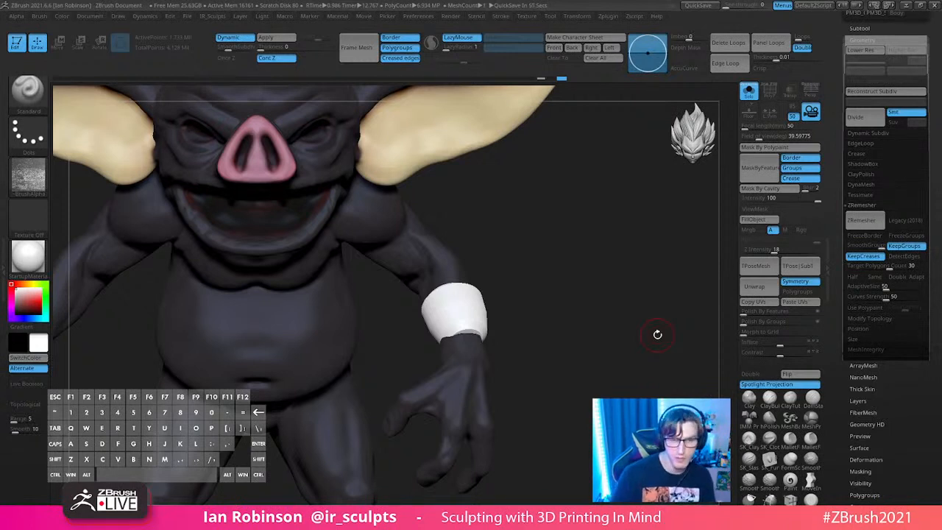
pyautogui.moveTo(566, 313)
pyautogui.keyDown('alt'); pyautogui.mouseDown()
pyautogui.moveTo(570, 273)
pyautogui.moveTo(578, 303)
pyautogui.moveTo(563, 309)
pyautogui.mouseUp(); pyautogui.keyUp('alt')
pyautogui.hotkey('shift', 'f')
pyautogui.hotkey('shift', 'f')
pyautogui.hotkey('shift', 'f')
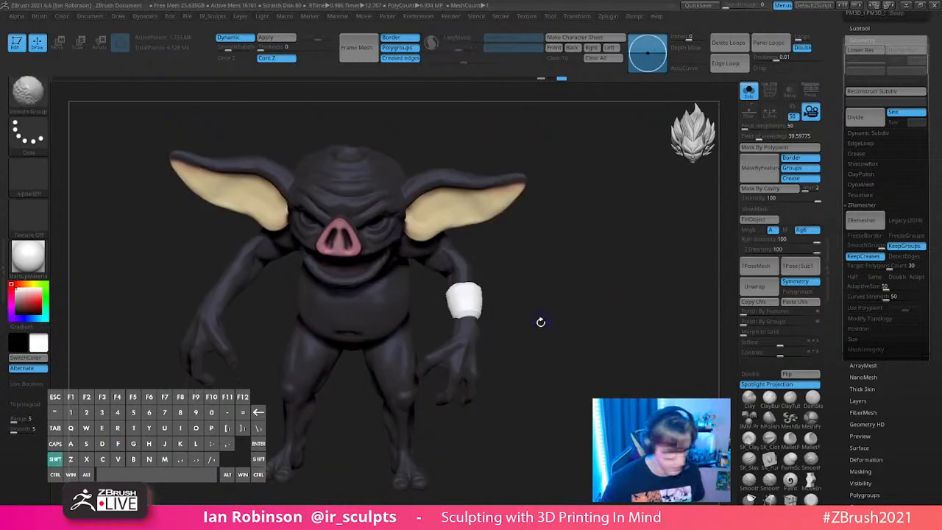
# Step: Isolate the body from the forearm cuff, delete the cuff geometry and show the polyframe
pyautogui.keyDown('ctrl'); pyautogui.keyDown('shift'); pyautogui.click(473, 283); pyautogui.keyUp('shift'); pyautogui.keyUp('ctrl')
pyautogui.moveTo(538, 288)
pyautogui.keyDown('ctrl'); pyautogui.keyDown('shift'); pyautogui.mouseDown()
pyautogui.moveTo(541, 307)
pyautogui.moveTo(503, 362)
pyautogui.mouseUp(); pyautogui.keyUp('shift'); pyautogui.keyUp('ctrl')
pyautogui.keyDown('ctrl'); pyautogui.keyDown('shift'); pyautogui.click(475, 311); pyautogui.keyUp('shift'); pyautogui.keyUp('ctrl')
pyautogui.keyDown('ctrl'); pyautogui.keyDown('shift'); pyautogui.click(463, 359); pyautogui.keyUp('shift'); pyautogui.keyUp('ctrl')
pyautogui.keyDown('ctrl'); pyautogui.keyDown('shift'); pyautogui.moveTo(580, 328); pyautogui.dragTo(602, 373); pyautogui.keyUp('shift'); pyautogui.keyUp('ctrl')
pyautogui.press('2')
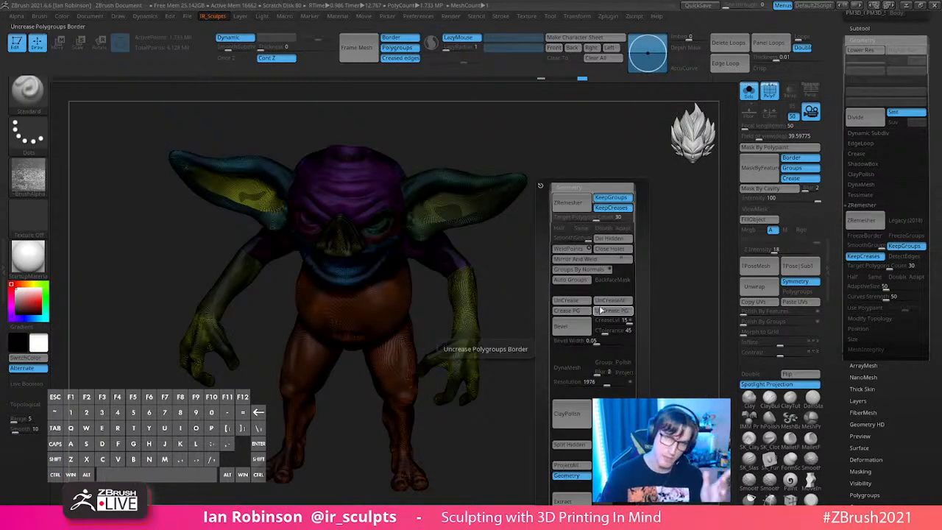
pyautogui.hotkey('ctrl', 'd')
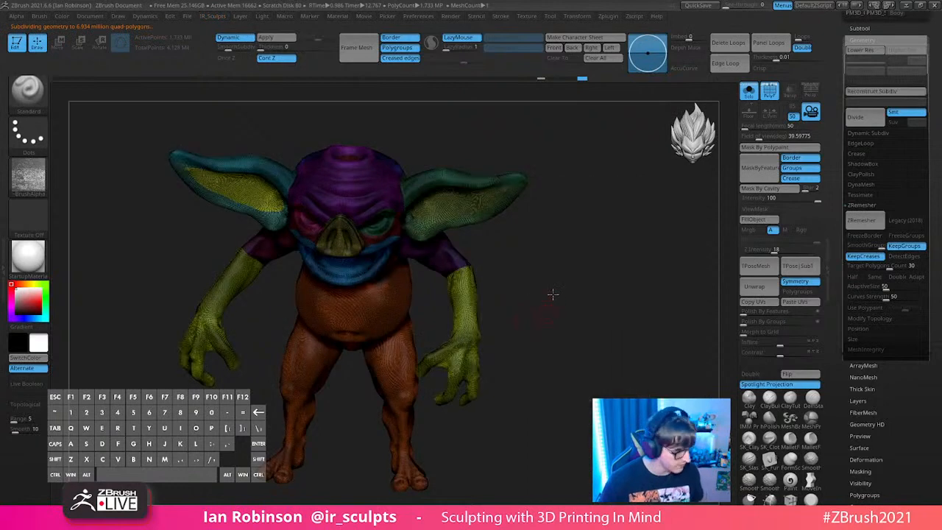
# Step: Reconstruct the body's lower subdivision levels from the dense mesh down to the coarsest level available
pyautogui.hotkey('shift', 'f')
pyautogui.hotkey('shift', 'f')
pyautogui.keyDown('alt'); pyautogui.moveTo(574, 293); pyautogui.dragTo(548, 309); pyautogui.keyUp('alt')
pyautogui.keyDown('alt'); pyautogui.moveTo(515, 272); pyautogui.dragTo(527, 330); pyautogui.keyUp('alt')
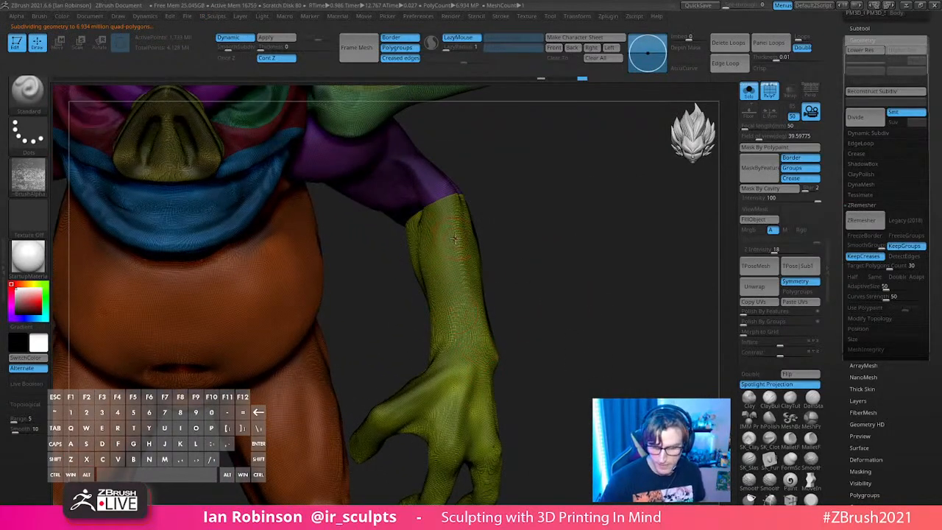
pyautogui.keyDown('alt'); pyautogui.moveTo(590, 169); pyautogui.dragTo(599, 226); pyautogui.keyUp('alt')
pyautogui.click(877, 91)
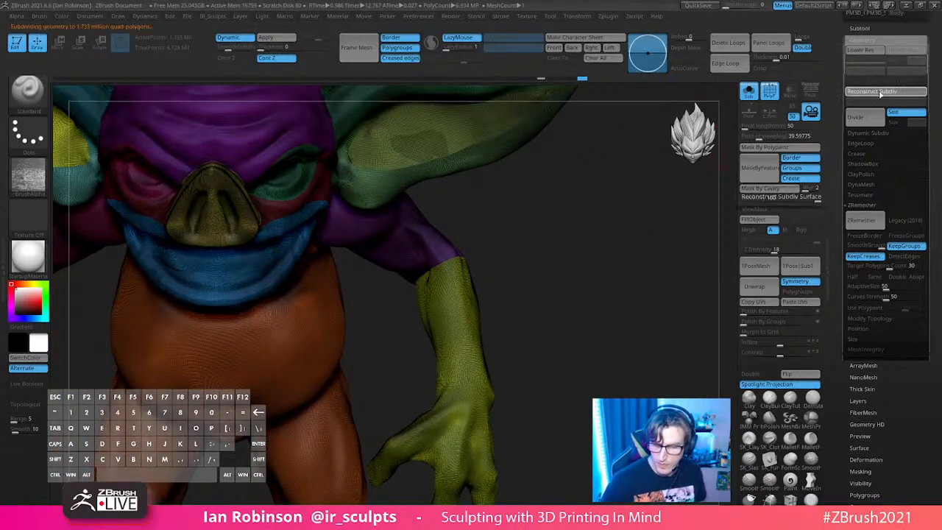
pyautogui.click(874, 92)
pyautogui.click(873, 92)
pyautogui.keyDown('ctrl'); pyautogui.moveTo(615, 313); pyautogui.dragTo(588, 254, button='right'); pyautogui.keyUp('ctrl')
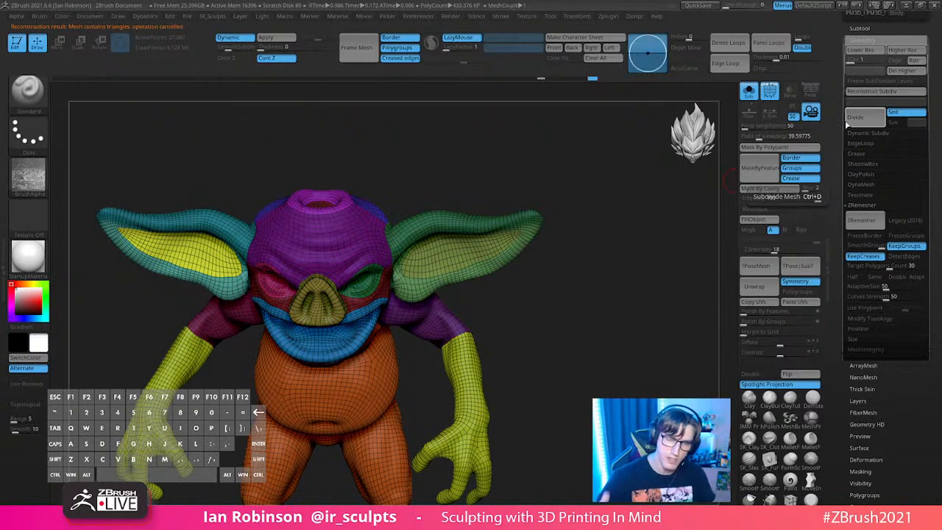
# Step: Undo the subdivision reconstruction and examine the dense mesh around the forearm
pyautogui.hotkey('ctrl', 'd')
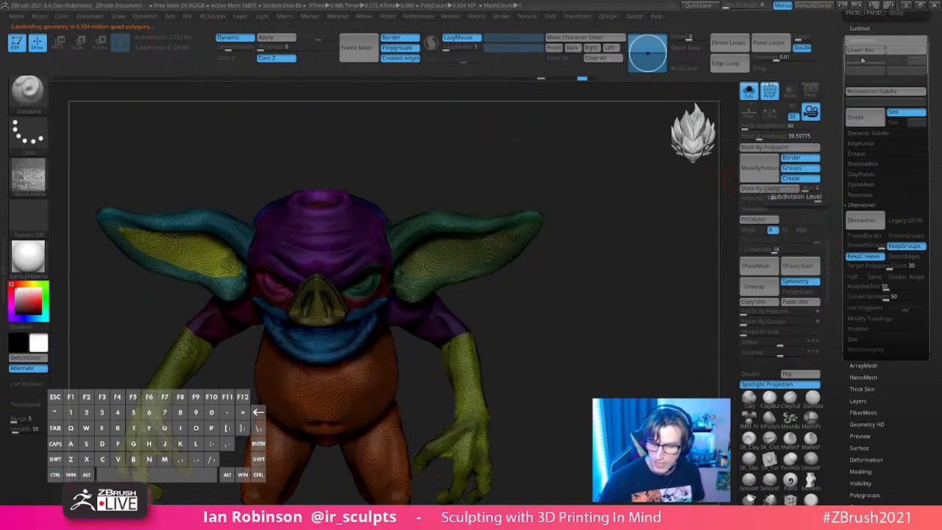
pyautogui.moveTo(673, 189); pyautogui.dragTo(575, 351)
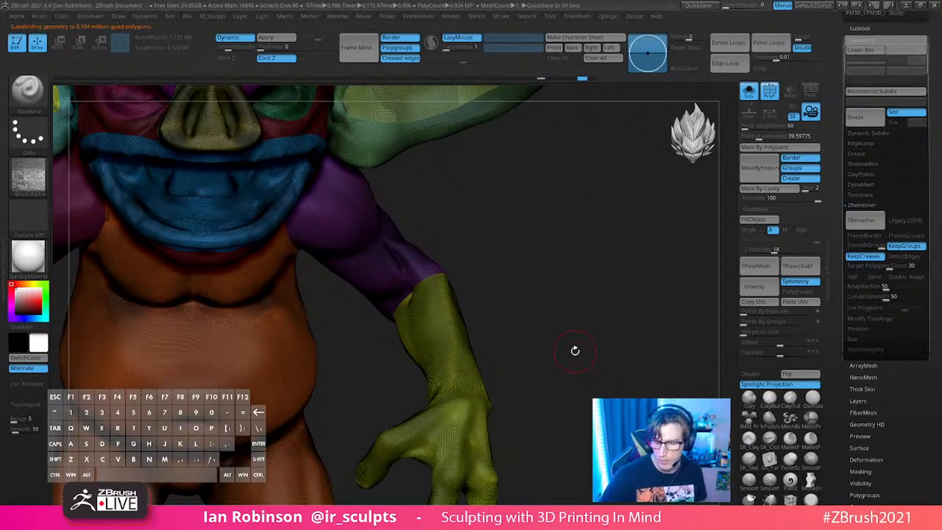
pyautogui.keyDown('alt'); pyautogui.moveTo(572, 280); pyautogui.dragTo(559, 342); pyautogui.keyUp('alt')
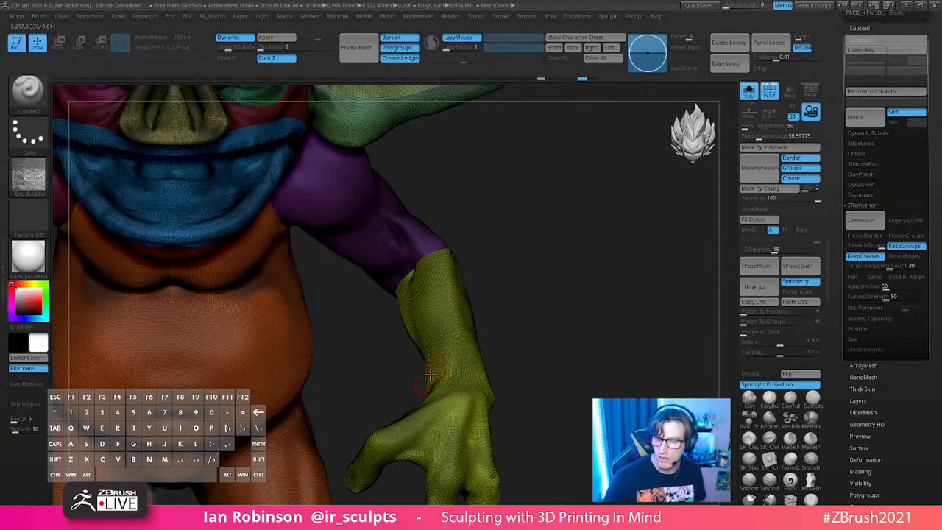
pyautogui.press('f')
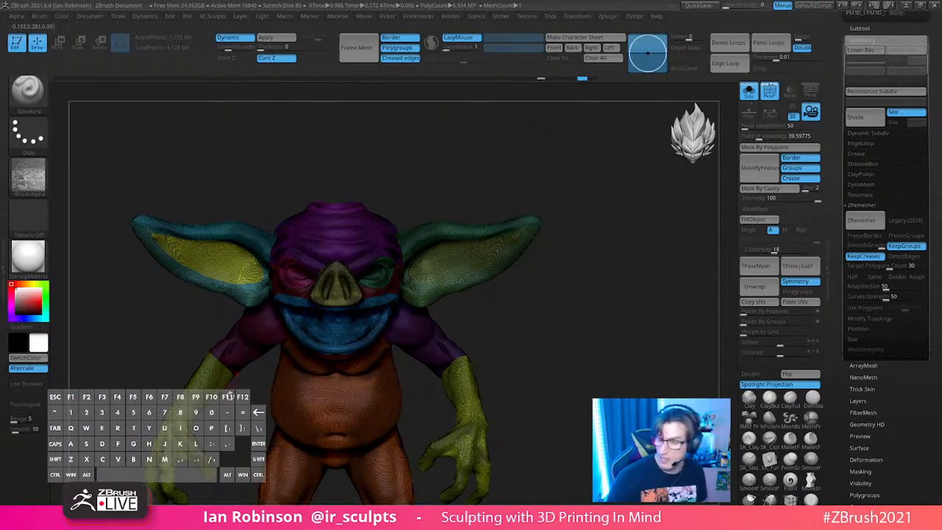
# Step: Run Reconstruct Subdiv on the body again until the coarsest level is recovered
pyautogui.click(866, 91)
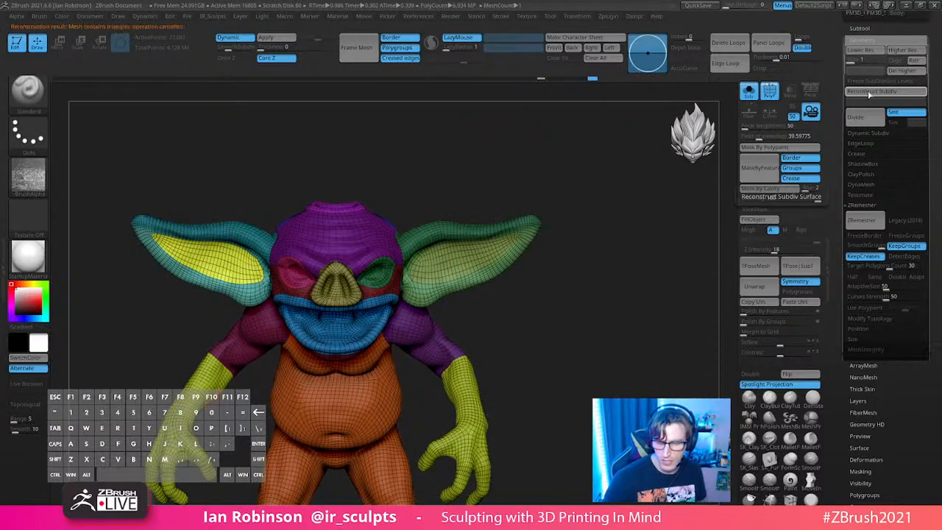
pyautogui.keyDown('alt'); pyautogui.moveTo(647, 241); pyautogui.dragTo(471, 247); pyautogui.keyUp('alt')
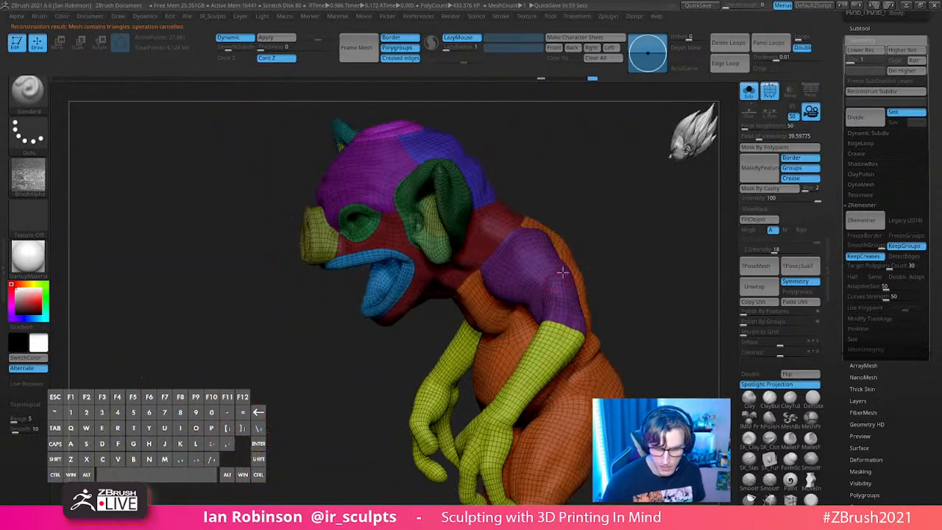
pyautogui.hotkey('shift', 'f')
pyautogui.moveTo(624, 267); pyautogui.dragTo(558, 282)
pyautogui.hotkey('shift', 'f')
# Step: Subdivide the reconstructed body again and step down through its levels to the lowest one
pyautogui.hotkey('shift', 'd')
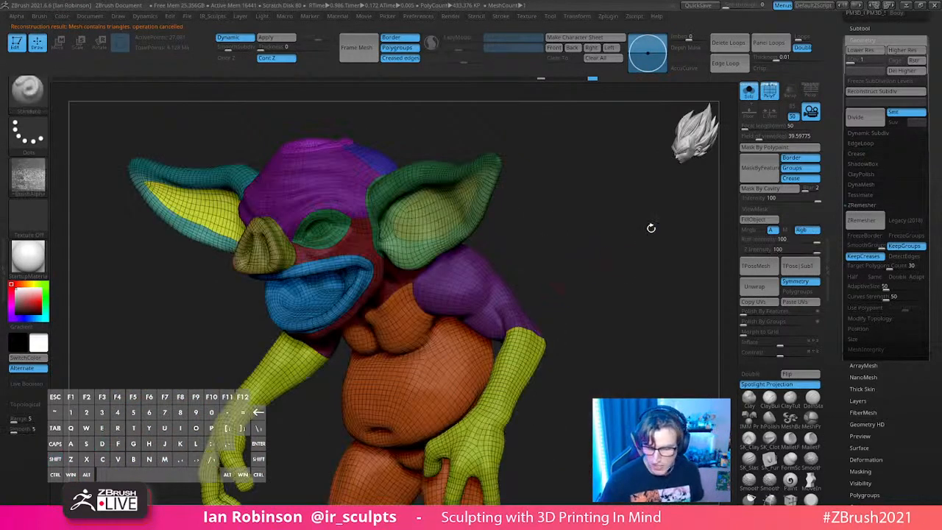
pyautogui.hotkey('ctrl', 'd')
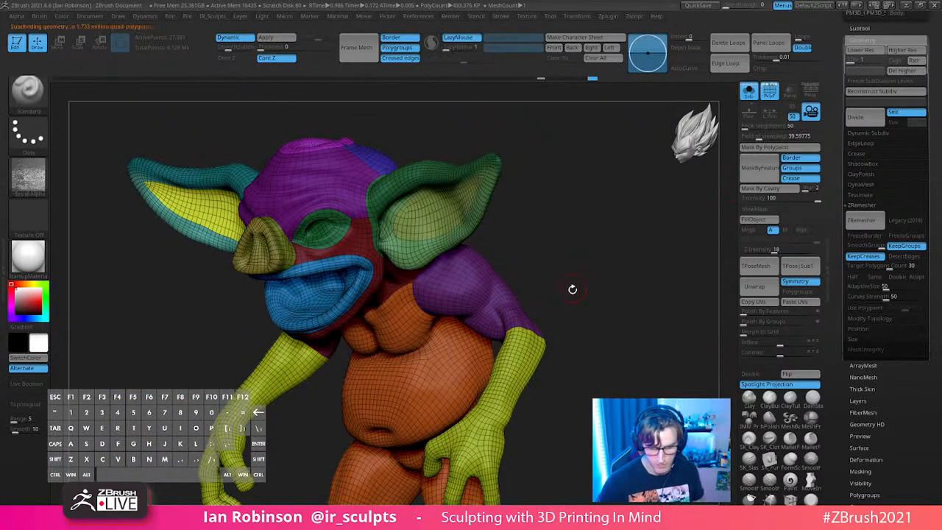
pyautogui.press('d')
pyautogui.hotkey('shift', 'd')
pyautogui.hotkey('shift', 'd')
pyautogui.hotkey('shift', 'd')
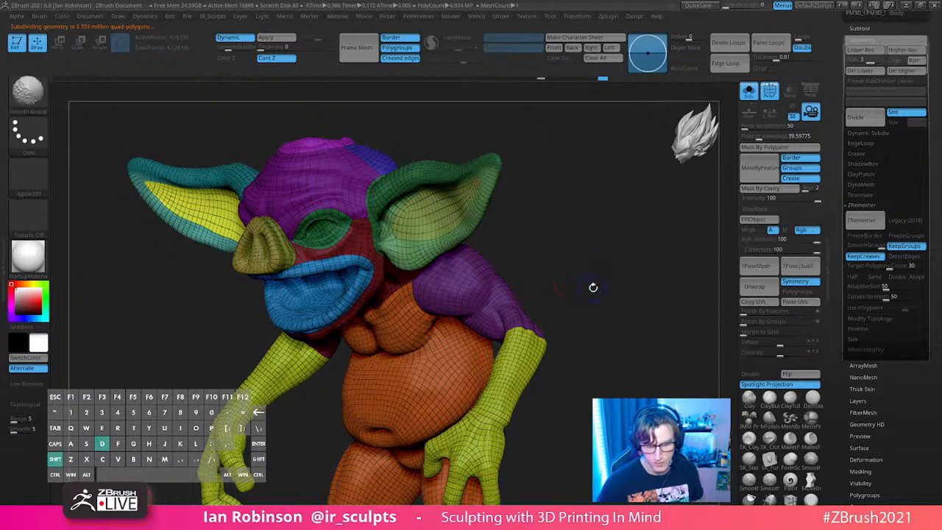
# Step: Hide the polyframe and delete the Body and PM3D_Sphere3D tools, returning to the chest tool
pyautogui.hotkey('shift', 'f')
pyautogui.keyDown('alt'); pyautogui.moveTo(596, 315); pyautogui.dragTo(555, 271); pyautogui.keyUp('alt')
pyautogui.moveTo(929, 69); pyautogui.dragTo(932, 206)
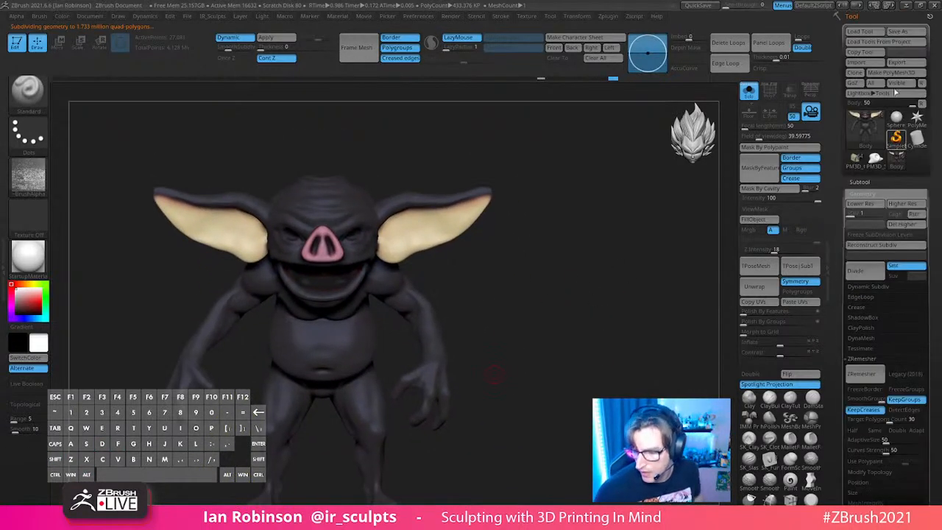
pyautogui.click(867, 181)
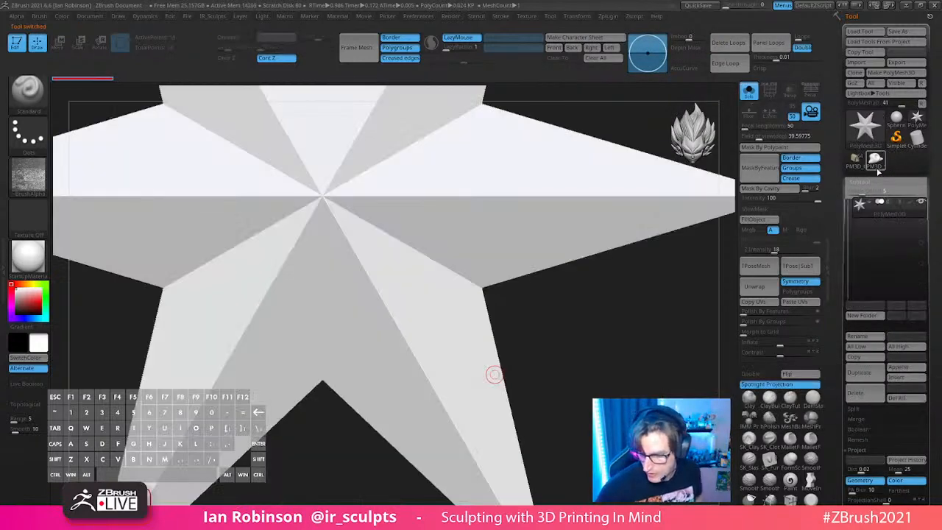
pyautogui.click(876, 160)
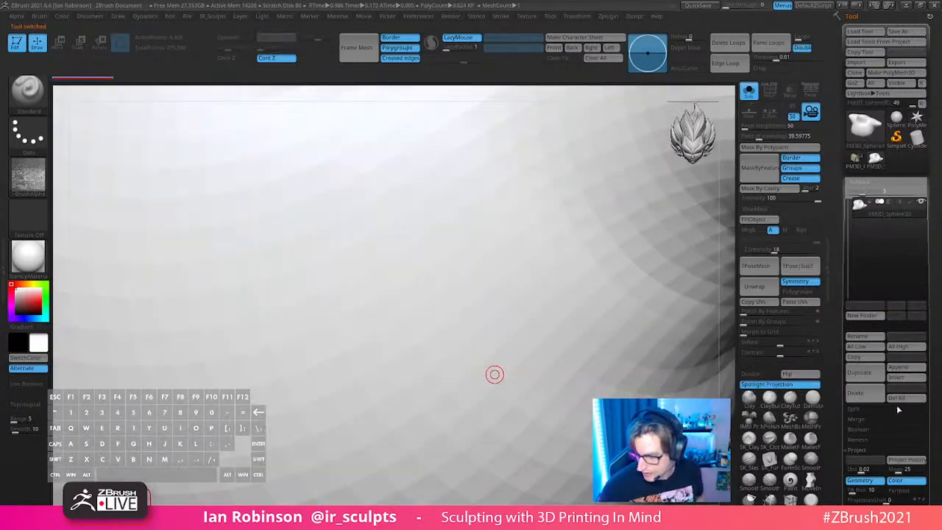
pyautogui.click(906, 399)
pyautogui.click(775, 424)
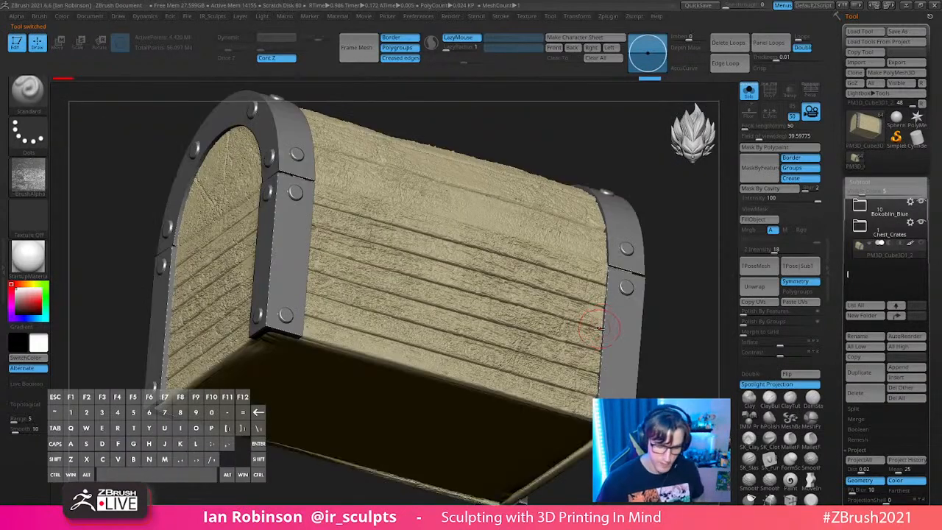
# Step: View the wooden chest within the whole scene, then isolate it again with Solo
pyautogui.keyDown('alt'); pyautogui.click(667, 312); pyautogui.keyUp('alt')
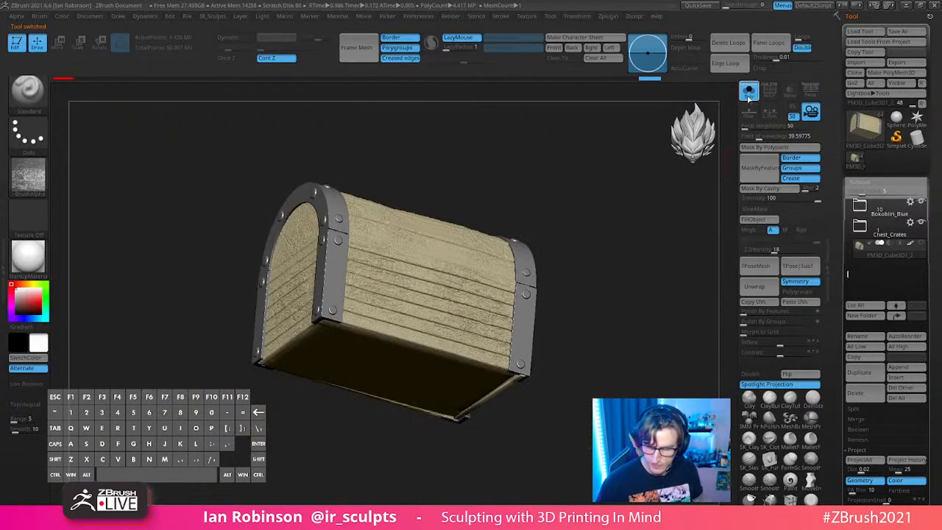
pyautogui.click(749, 91)
pyautogui.keyDown('alt'); pyautogui.moveTo(463, 294); pyautogui.dragTo(640, 289); pyautogui.keyUp('alt')
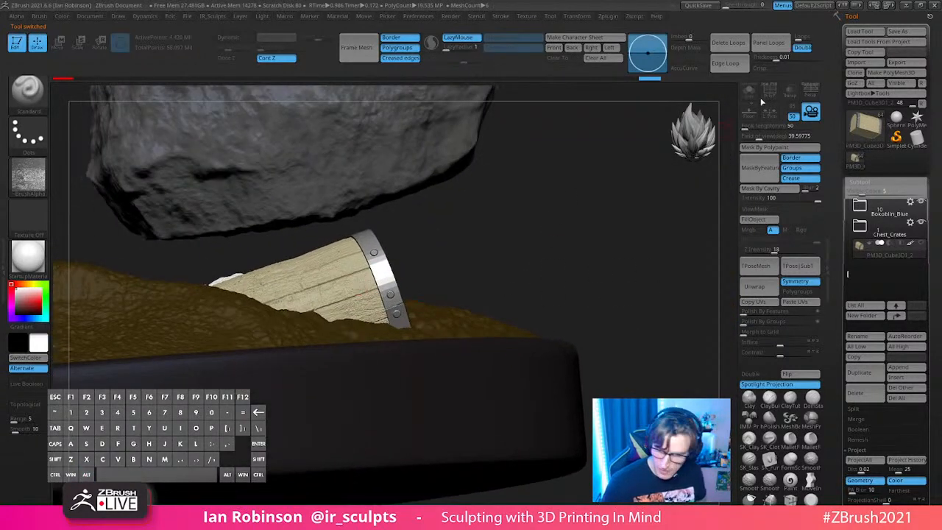
pyautogui.click(750, 93)
pyautogui.keyDown('alt'); pyautogui.moveTo(558, 209); pyautogui.dragTo(617, 218); pyautogui.keyUp('alt')
pyautogui.hotkey('shift', 'f')
pyautogui.hotkey('shift', 'f')
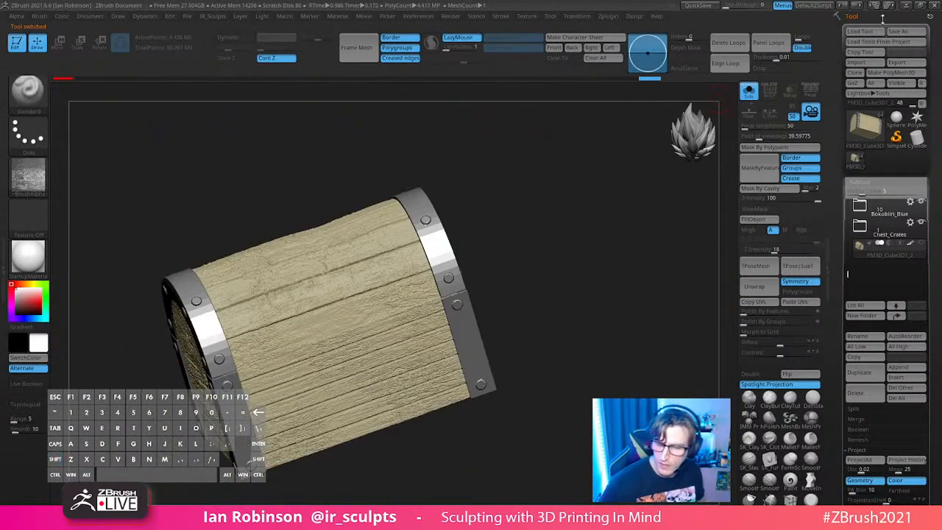
# Step: Compute an ambient occlusion mask on the wooden chest
pyautogui.click(613, 17)
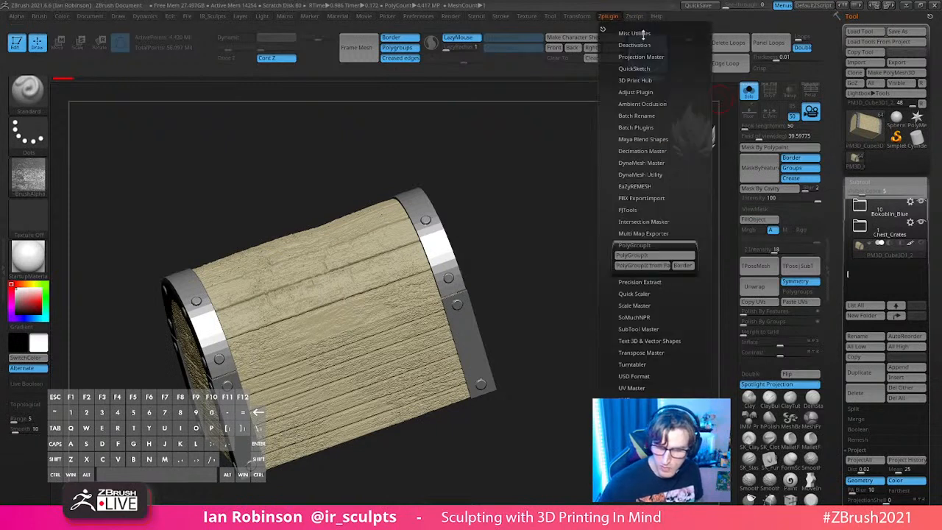
pyautogui.click(641, 103)
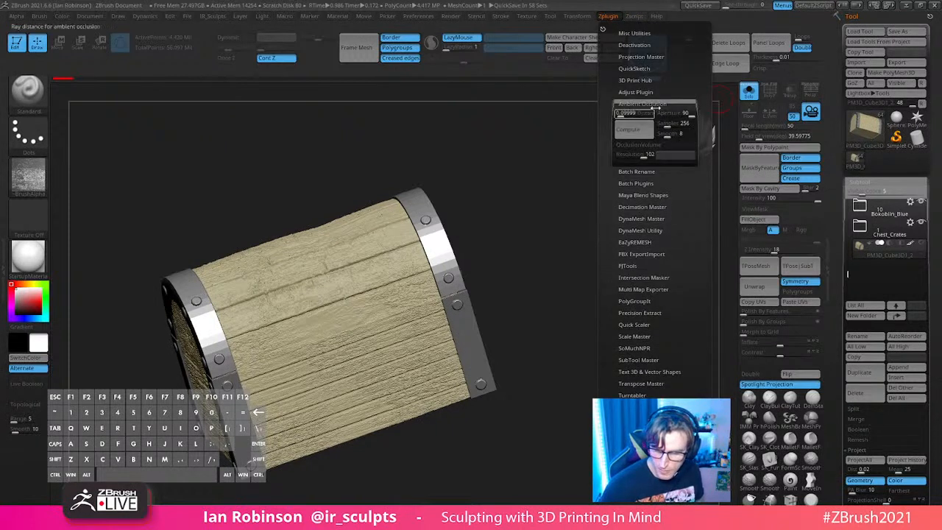
pyautogui.click(636, 132)
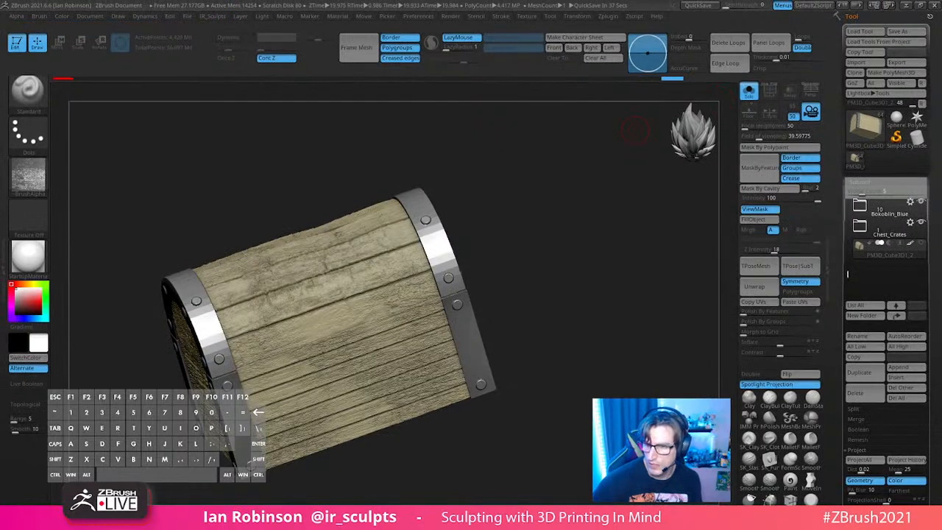
pyautogui.moveTo(634, 130); pyautogui.dragTo(565, 284)
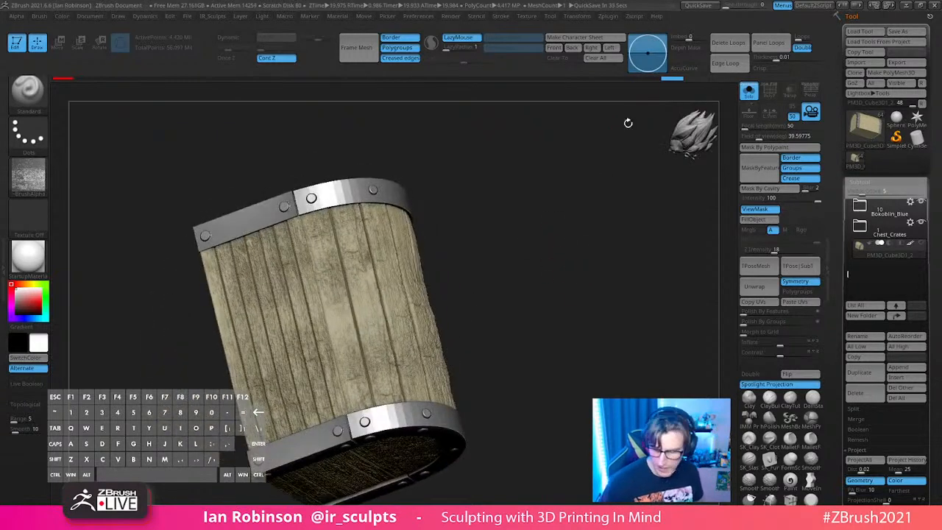
pyautogui.press('ctrl')
pyautogui.press('ctrl')
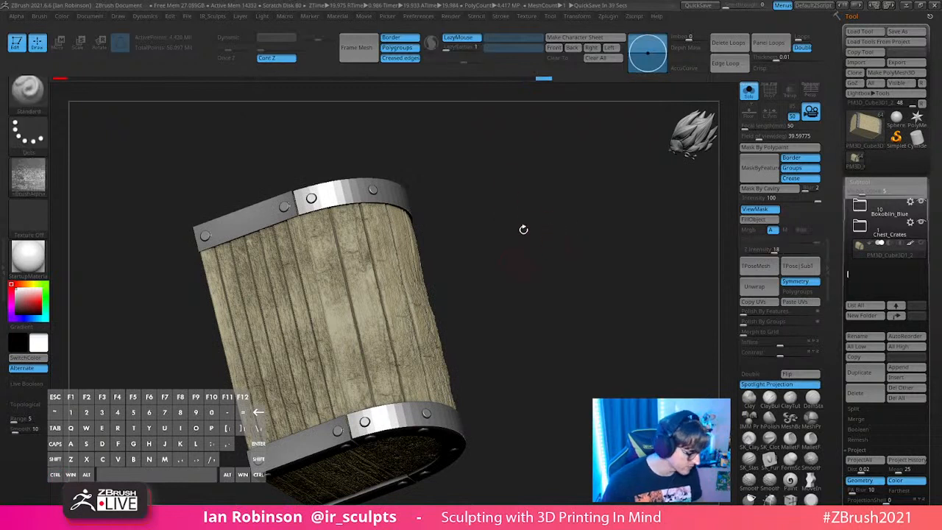
# Step: Sample the chest's beige wood as the secondary colour, choose a dark brown main colour and invert the ambient occlusion mask
pyautogui.press('c')
pyautogui.press('v')
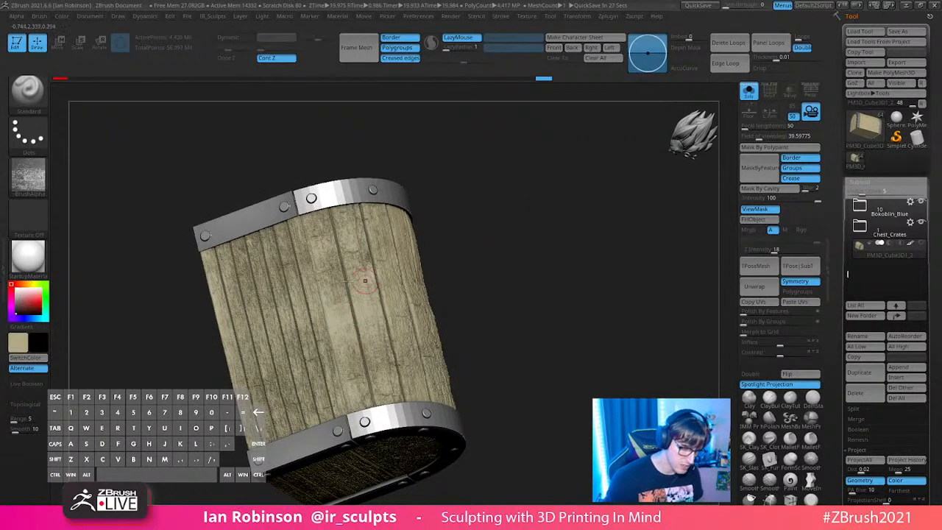
pyautogui.press('c')
pyautogui.moveTo(28, 302); pyautogui.dragTo(27, 306)
pyautogui.keyDown('ctrl'); pyautogui.click(555, 218); pyautogui.keyUp('ctrl')
pyautogui.keyDown('alt'); pyautogui.moveTo(558, 219); pyautogui.dragTo(524, 216); pyautogui.keyUp('alt')
pyautogui.moveTo(27, 309); pyautogui.dragTo(27, 310)
pyautogui.click(25, 283)
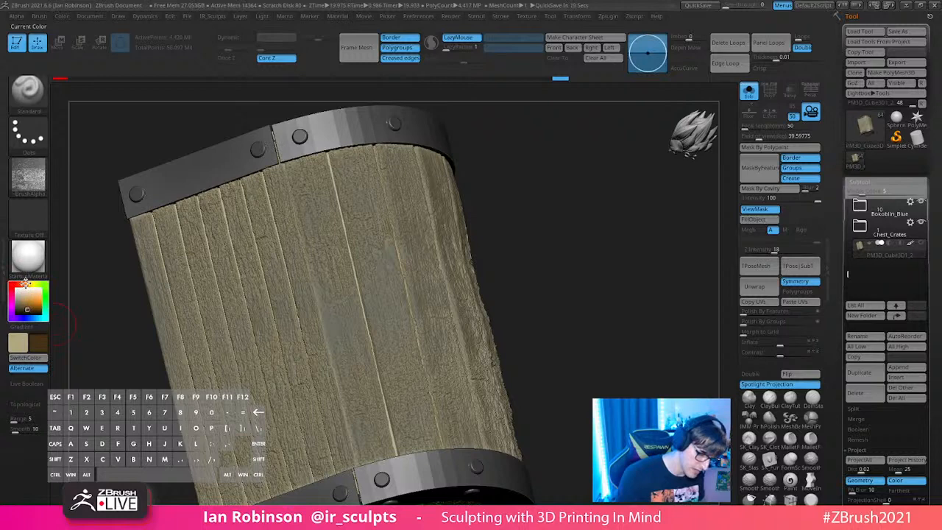
pyautogui.moveTo(631, 284); pyautogui.dragTo(614, 267)
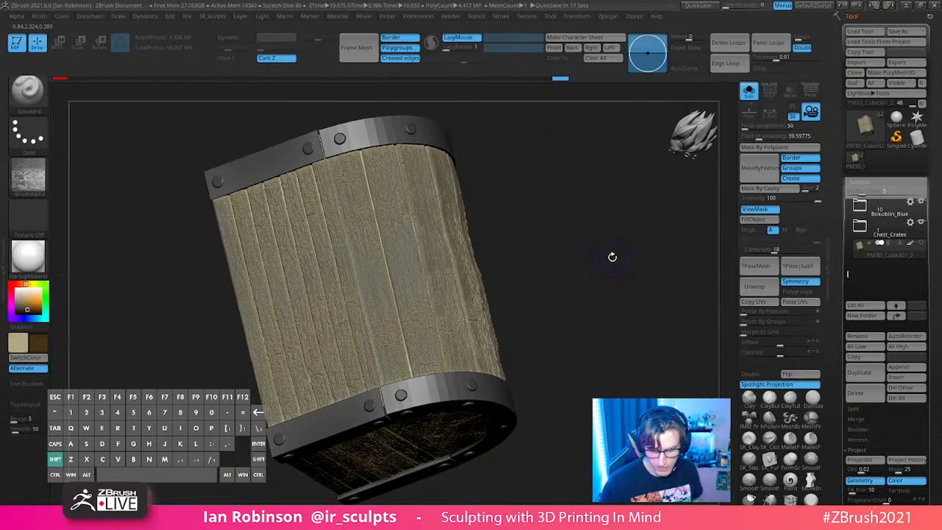
# Step: Enable RGB colouring and fill the wooden chest's unmasked areas with dark brown
pyautogui.moveTo(599, 200); pyautogui.dragTo(610, 249)
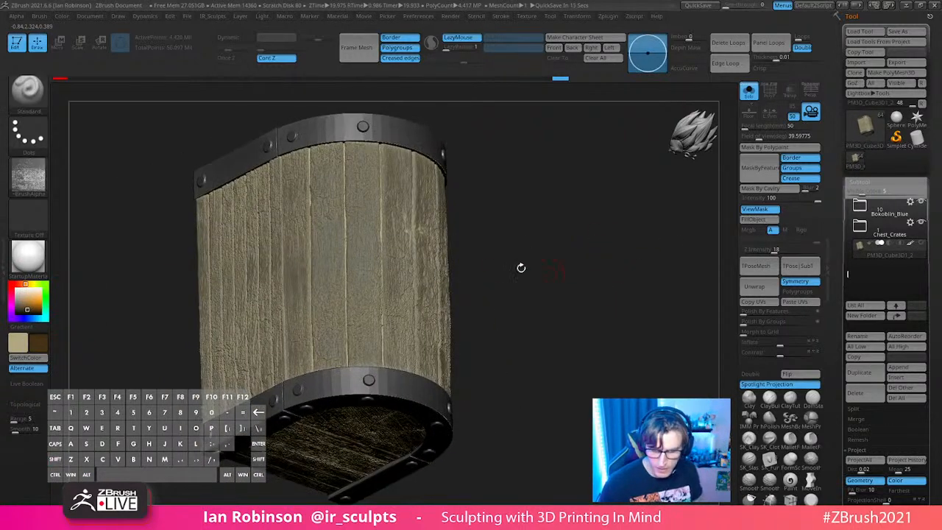
pyautogui.keyDown('ctrl'); pyautogui.click(567, 254); pyautogui.keyUp('ctrl')
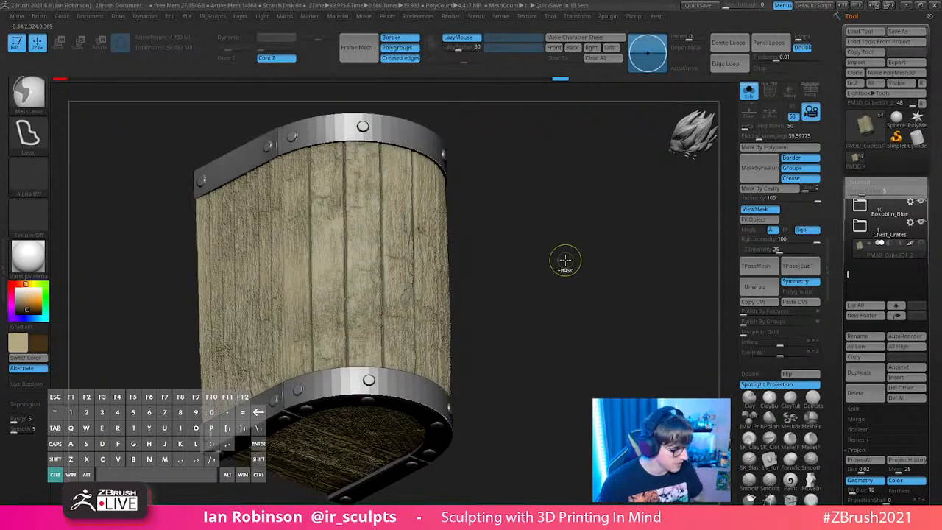
pyautogui.keyDown('ctrl'); pyautogui.click(568, 257); pyautogui.keyUp('ctrl')
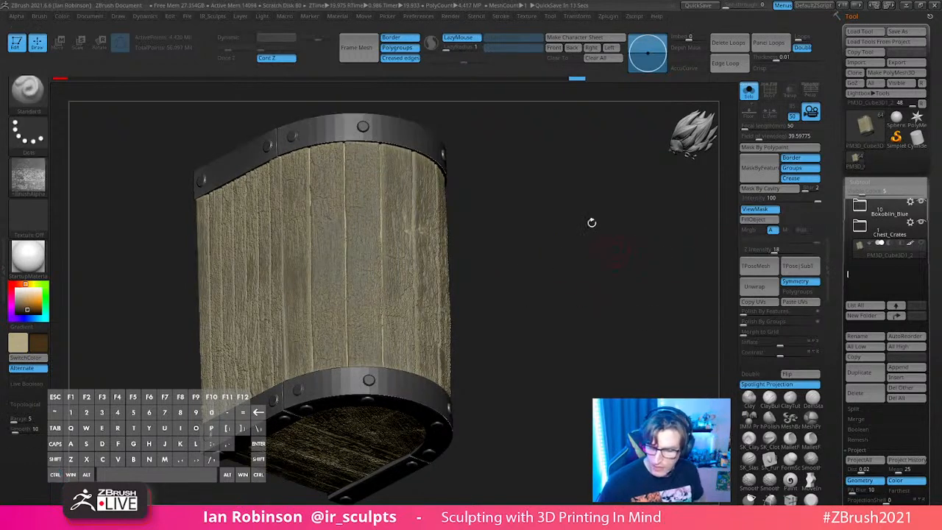
pyautogui.click(118, 16)
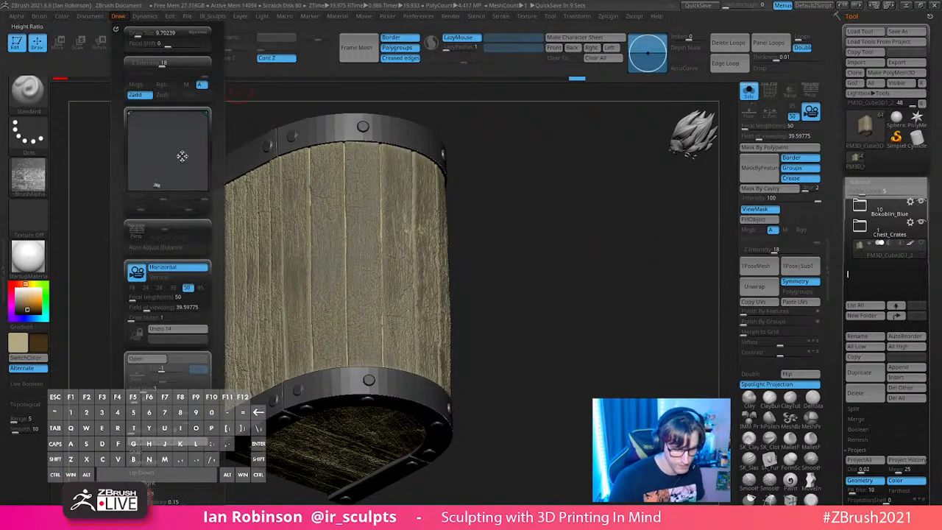
pyautogui.click(103, 16)
pyautogui.click(61, 16)
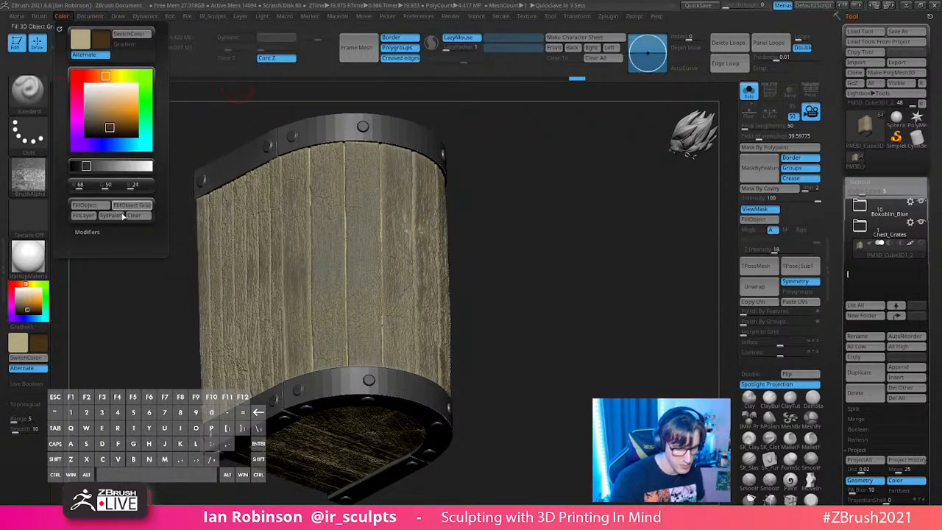
pyautogui.click(145, 16)
pyautogui.click(119, 17)
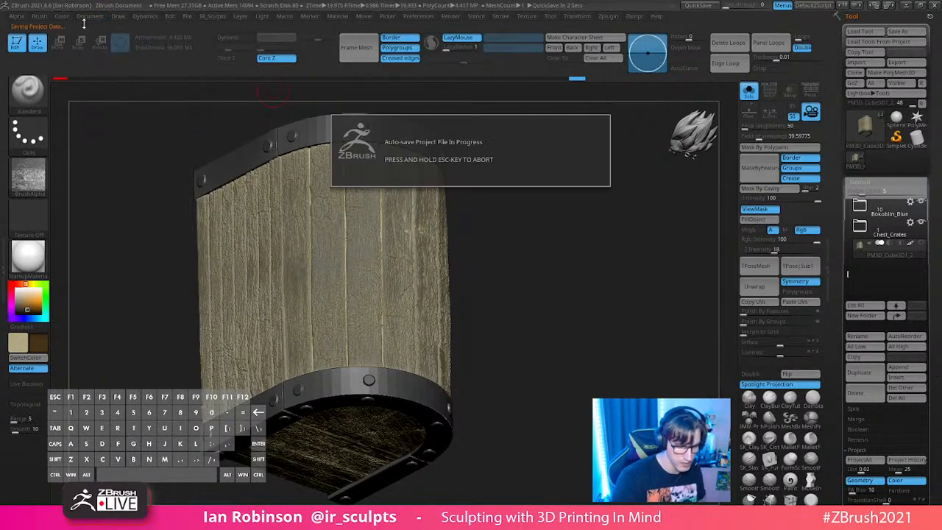
pyautogui.moveTo(63, 16)
pyautogui.click(100, 208)
# Step: Undo the brown fill over the chest's metal bands, refill only the masked wood's recesses in dark brown and clear the mask
pyautogui.moveTo(541, 267)
pyautogui.mouseDown()
pyautogui.moveTo(566, 254)
pyautogui.moveTo(590, 264)
pyautogui.moveTo(585, 257)
pyautogui.moveTo(590, 304)
pyautogui.mouseUp()
pyautogui.moveTo(597, 278); pyautogui.dragTo(443, 276)
pyautogui.moveTo(621, 290)
pyautogui.mouseDown()
pyautogui.moveTo(629, 269)
pyautogui.moveTo(614, 273)
pyautogui.moveTo(614, 260)
pyautogui.moveTo(602, 272)
pyautogui.moveTo(578, 269)
pyautogui.moveTo(505, 169)
pyautogui.moveTo(528, 189)
pyautogui.moveTo(493, 202)
pyautogui.moveTo(530, 181)
pyautogui.moveTo(426, 165)
pyautogui.mouseUp()
pyautogui.press('s')
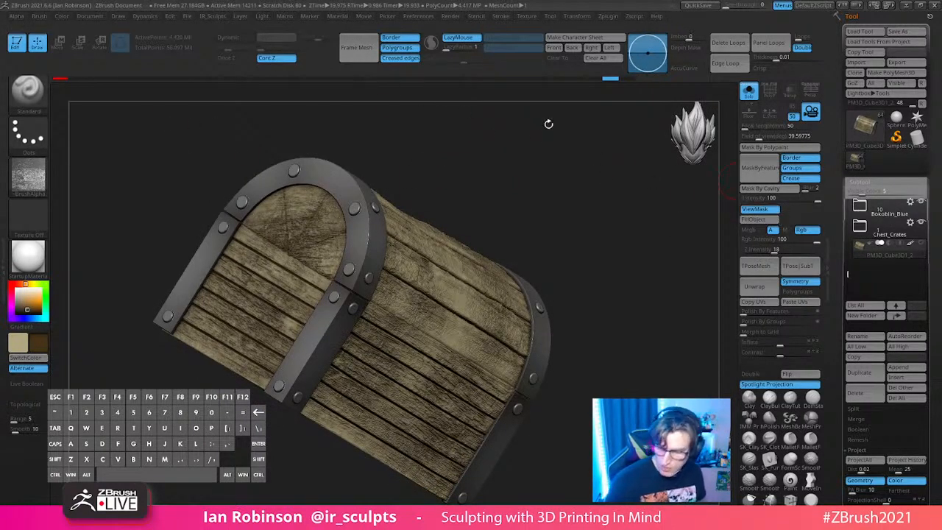
pyautogui.click(753, 219)
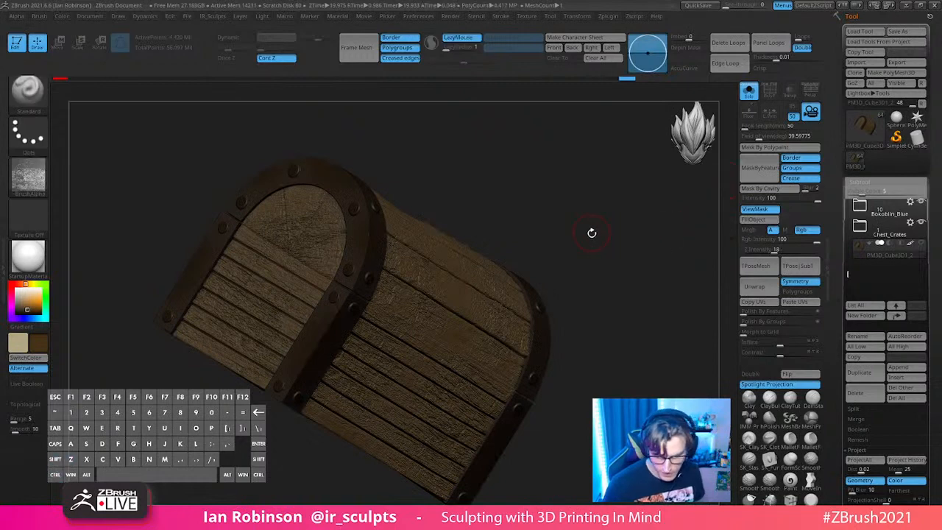
pyautogui.hotkey('ctrl', 'z')
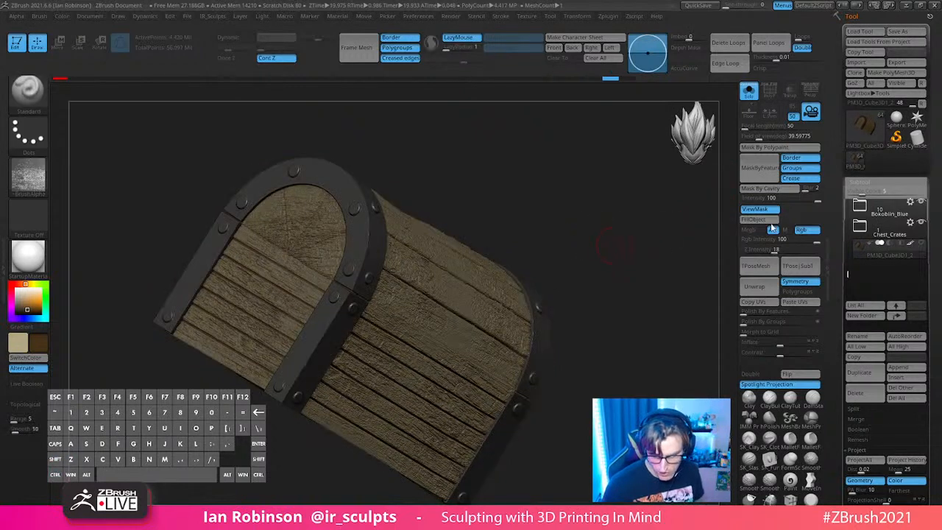
pyautogui.click(766, 221)
pyautogui.keyDown('ctrl'); pyautogui.moveTo(653, 265); pyautogui.dragTo(631, 277); pyautogui.keyUp('ctrl')
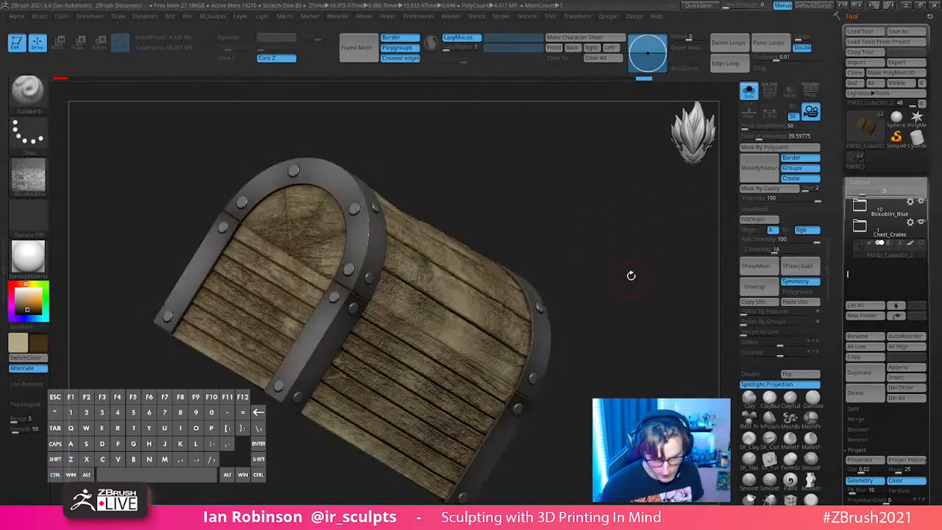
# Step: Leave Solo mode, select the Dirt subtool beneath the chest and isolate it
pyautogui.moveTo(626, 241); pyautogui.dragTo(646, 272)
pyautogui.click(749, 91)
pyautogui.moveTo(456, 352); pyautogui.dragTo(375, 321)
pyautogui.keyDown('alt'); pyautogui.moveTo(363, 158); pyautogui.dragTo(365, 246); pyautogui.keyUp('alt')
pyautogui.keyDown('alt'); pyautogui.click(458, 275); pyautogui.keyUp('alt')
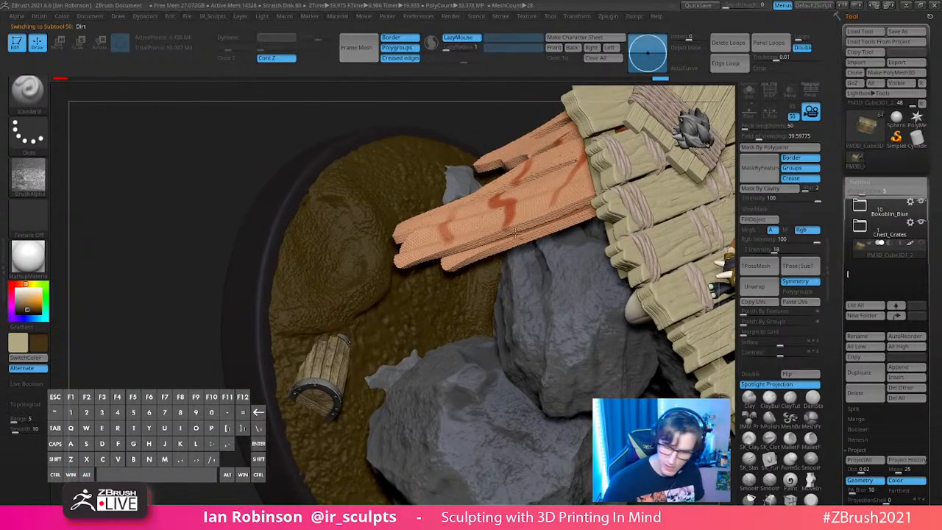
pyautogui.scroll(-8, 908, 265)
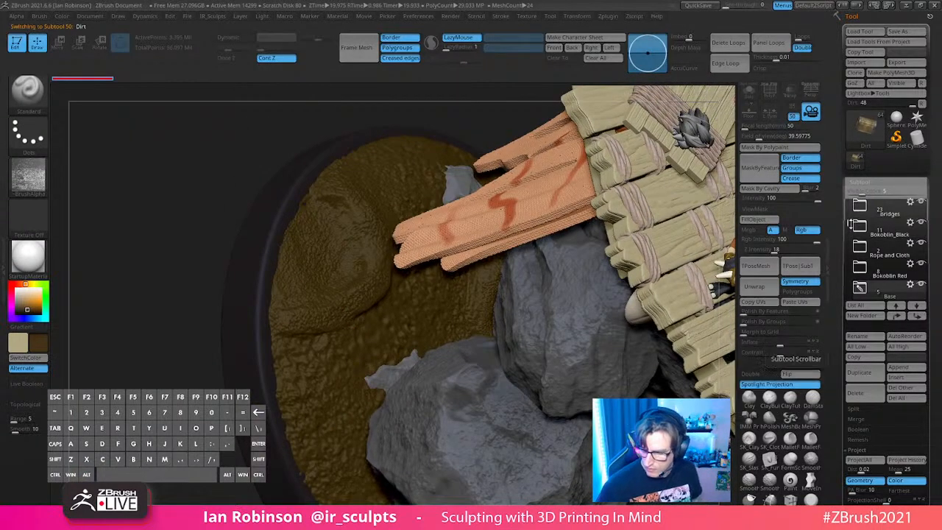
pyautogui.click(920, 204)
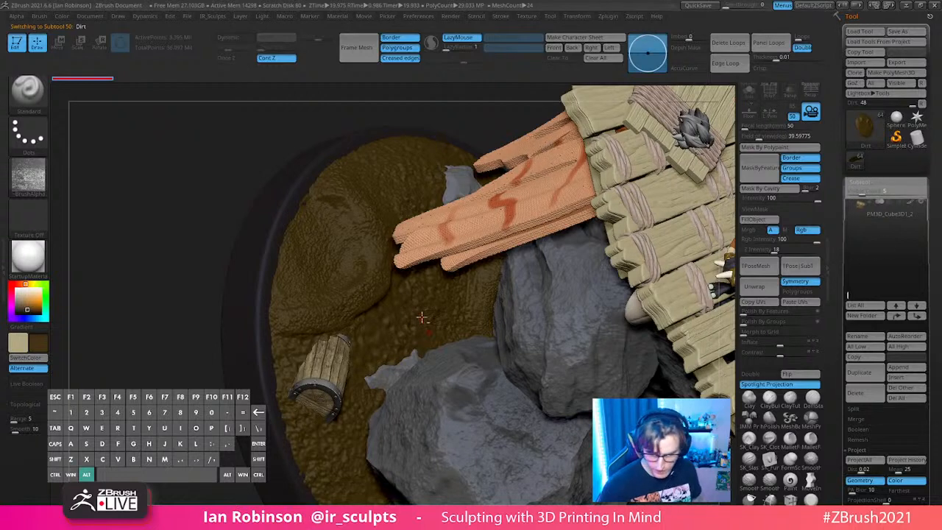
pyautogui.hotkey('shift', 'f')
pyautogui.hotkey('shift', 'f')
pyautogui.click(749, 91)
pyautogui.moveTo(620, 238)
pyautogui.mouseDown()
pyautogui.moveTo(563, 212)
pyautogui.moveTo(627, 196)
pyautogui.moveTo(568, 233)
pyautogui.mouseUp()
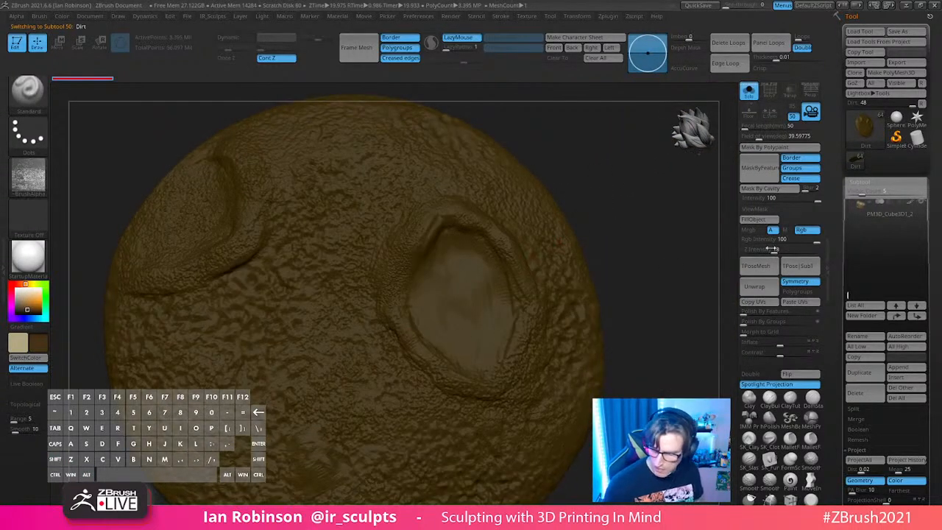
# Step: Turn Solo off for the Dirt subtool so the whole scene is included, and frame the full model
pyautogui.click(613, 17)
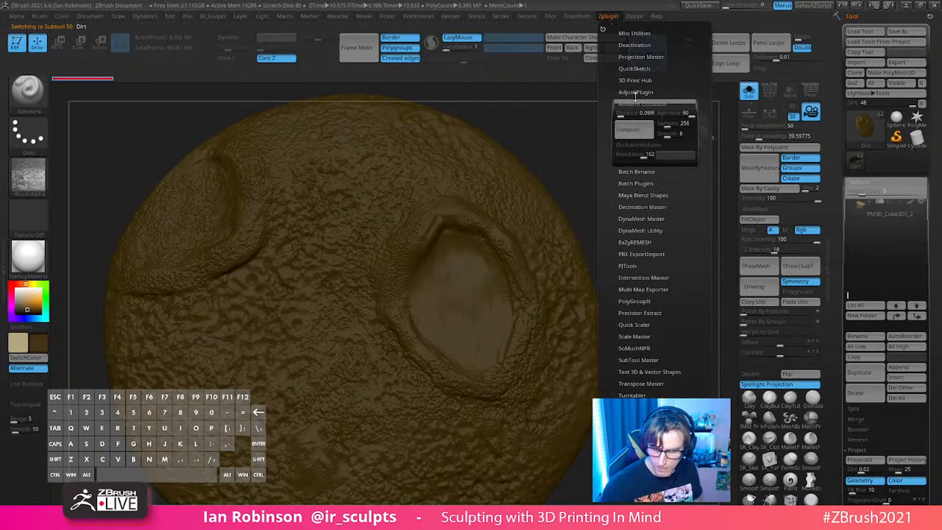
pyautogui.click(639, 137)
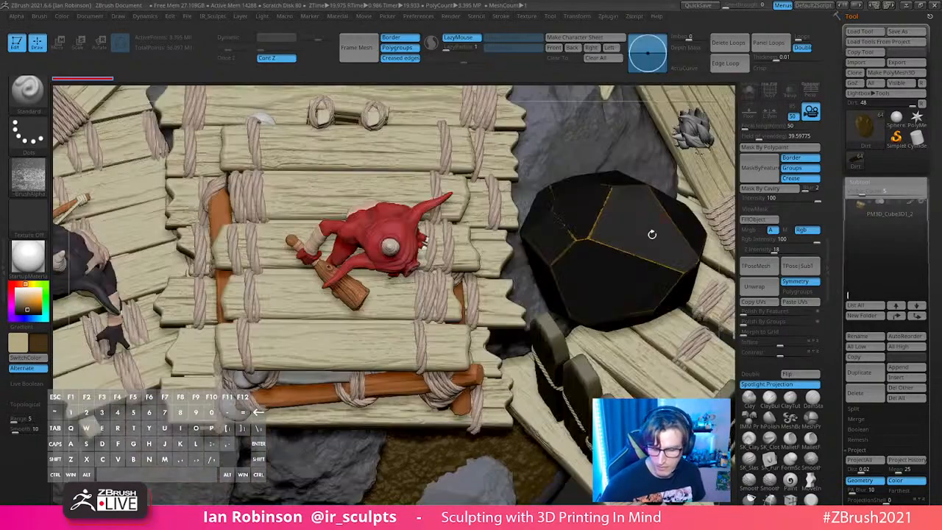
pyautogui.click(749, 92)
pyautogui.keyDown('alt'); pyautogui.moveTo(584, 304); pyautogui.dragTo(637, 288); pyautogui.keyUp('alt')
pyautogui.keyDown('alt'); pyautogui.moveTo(636, 240); pyautogui.dragTo(604, 284); pyautogui.keyUp('alt')
# Step: Compute an ambient occlusion mask on the Dirt subtool with the whole scene shown
pyautogui.moveTo(614, 23)
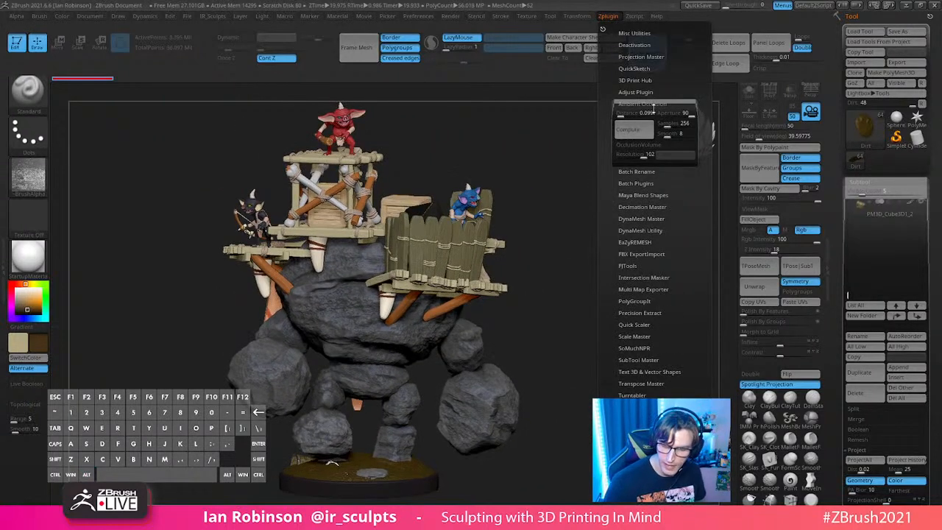
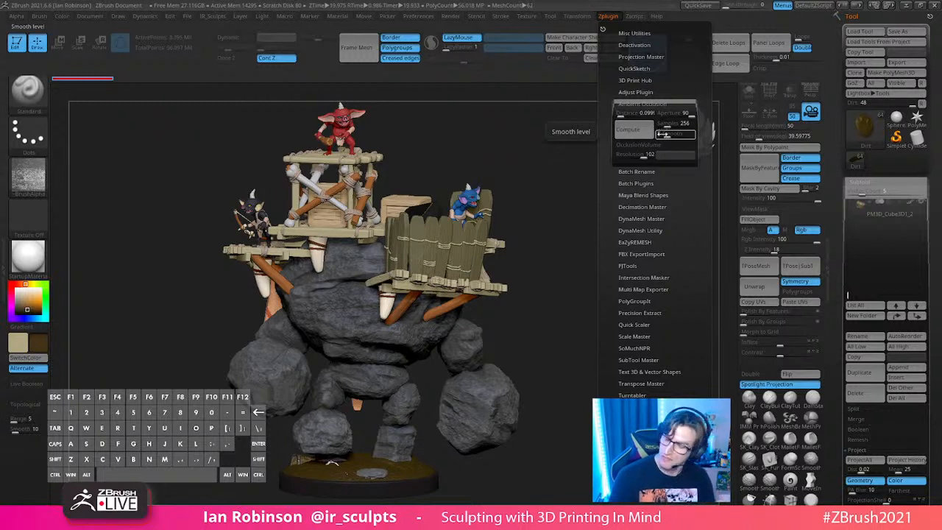
pyautogui.click(629, 130)
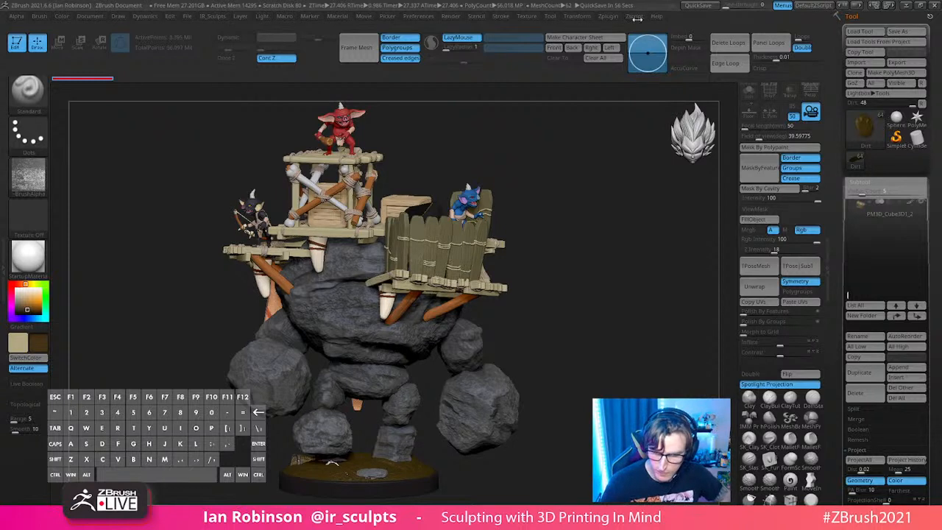
pyautogui.click(608, 15)
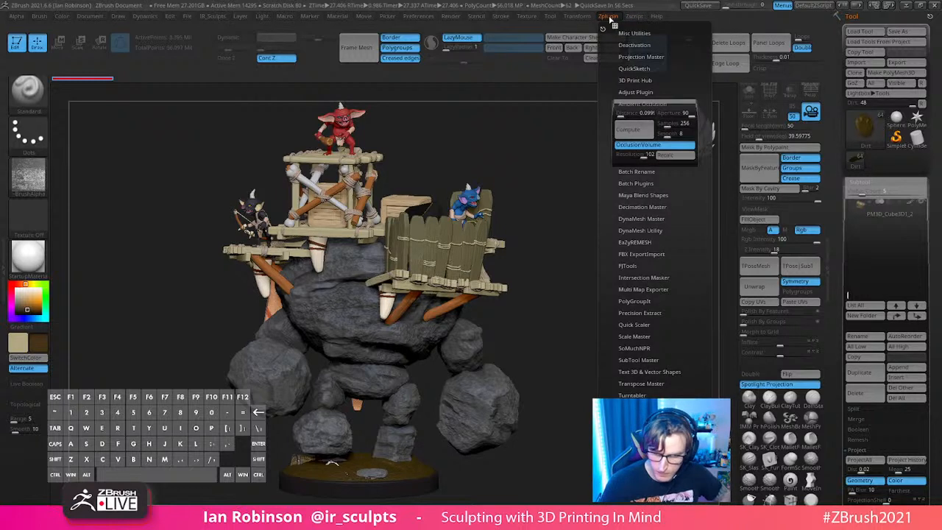
pyautogui.click(629, 129)
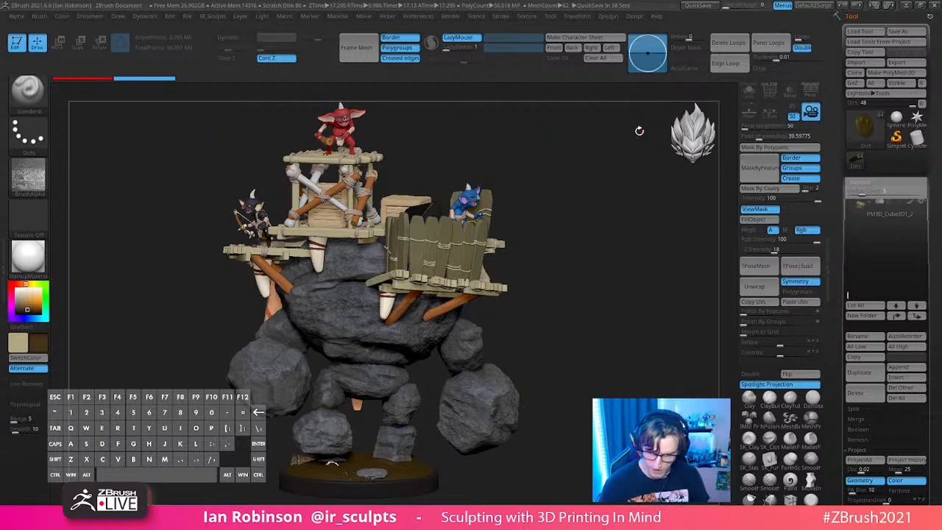
# Step: Isolate the Dirt subtool, invert its ambient occlusion mask and choose a very dark brown main colour
pyautogui.moveTo(571, 229)
pyautogui.mouseDown()
pyautogui.moveTo(611, 246)
pyautogui.moveTo(620, 263)
pyautogui.moveTo(471, 368)
pyautogui.moveTo(362, 404)
pyautogui.mouseUp()
pyautogui.click(745, 92)
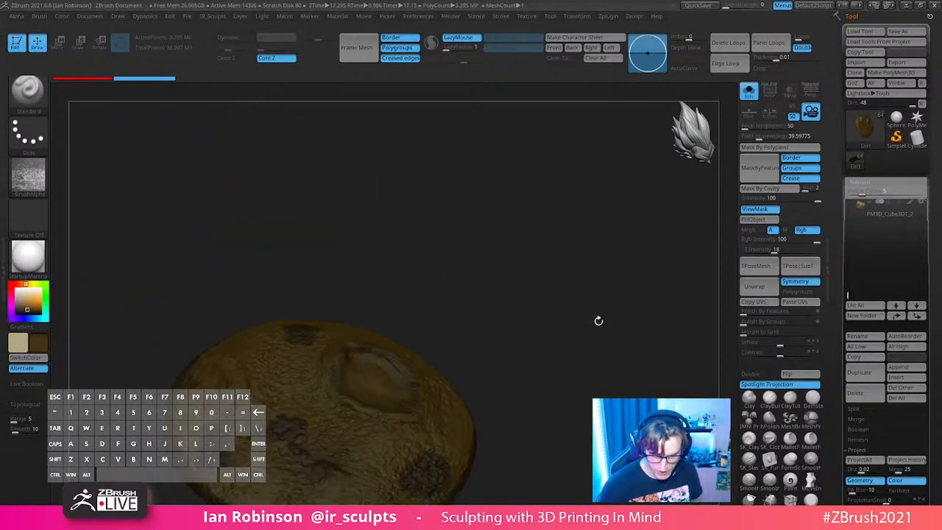
pyautogui.moveTo(576, 292); pyautogui.dragTo(499, 315)
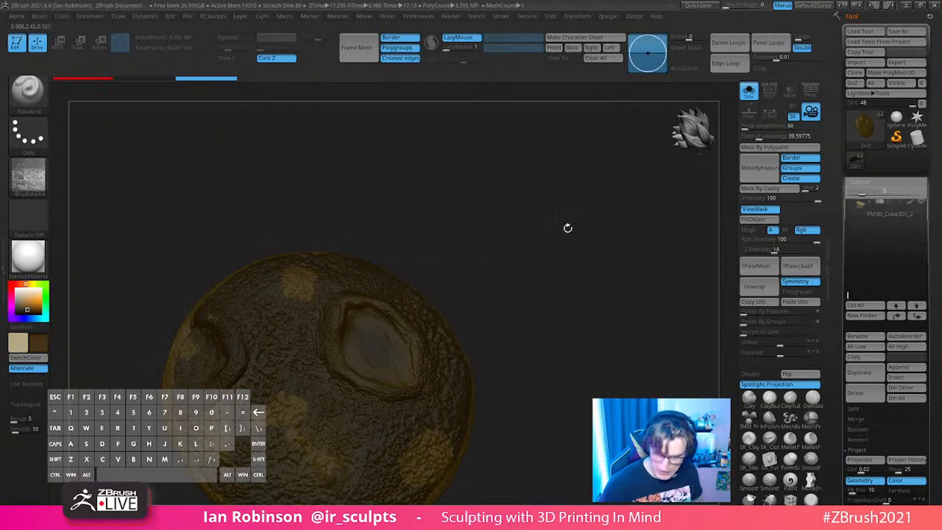
pyautogui.press('s')
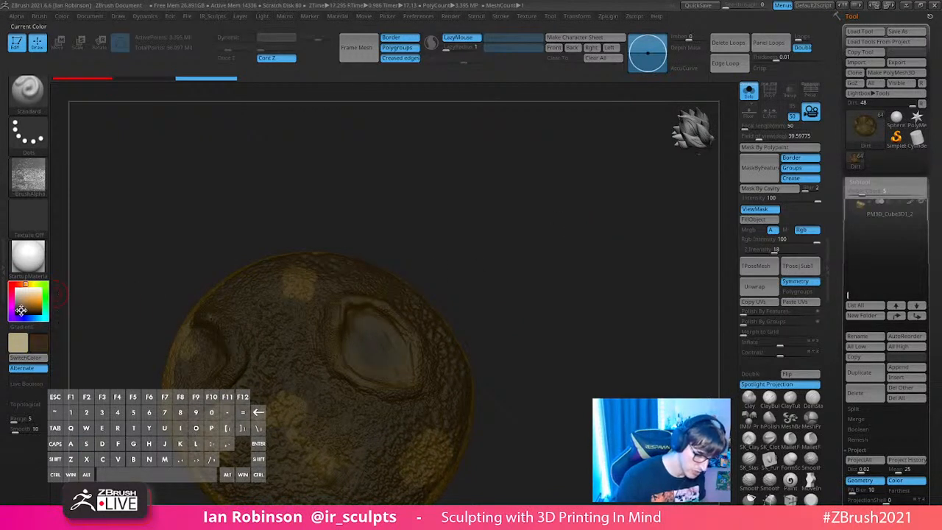
# Step: Try filling the Dirt's unmasked areas with the very dark brown, check it without the mask, and undo the fill
pyautogui.click(767, 220)
pyautogui.moveTo(542, 295)
pyautogui.mouseDown()
pyautogui.moveTo(555, 278)
pyautogui.moveTo(557, 235)
pyautogui.moveTo(599, 303)
pyautogui.mouseUp()
pyautogui.keyDown('ctrl'); pyautogui.click(606, 254); pyautogui.keyUp('ctrl')
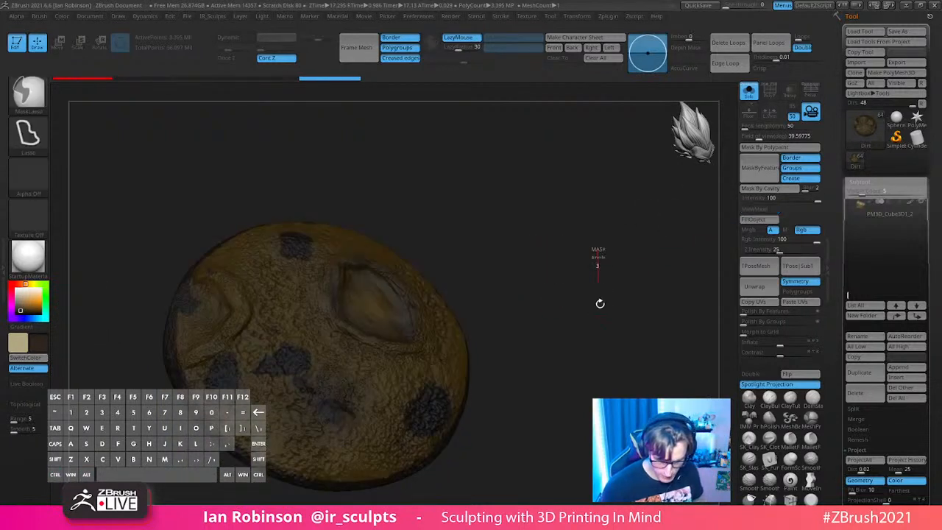
pyautogui.keyDown('ctrl'); pyautogui.click(577, 271); pyautogui.keyUp('ctrl')
pyautogui.keyDown('ctrl'); pyautogui.click(576, 274); pyautogui.keyUp('ctrl')
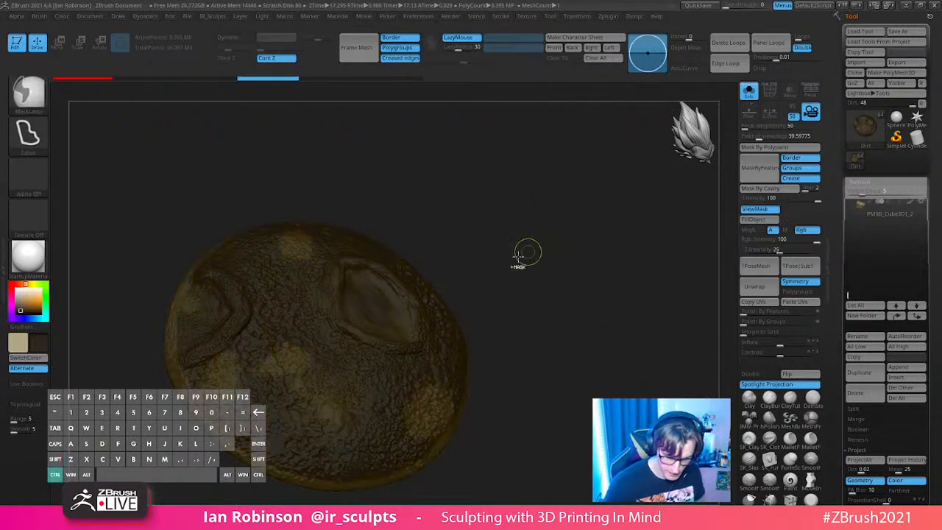
pyautogui.hotkey('ctrl', 'z')
# Step: Sample the Dirt's own brown, darken it and fill the unmasked areas with that colour
pyautogui.press('c')
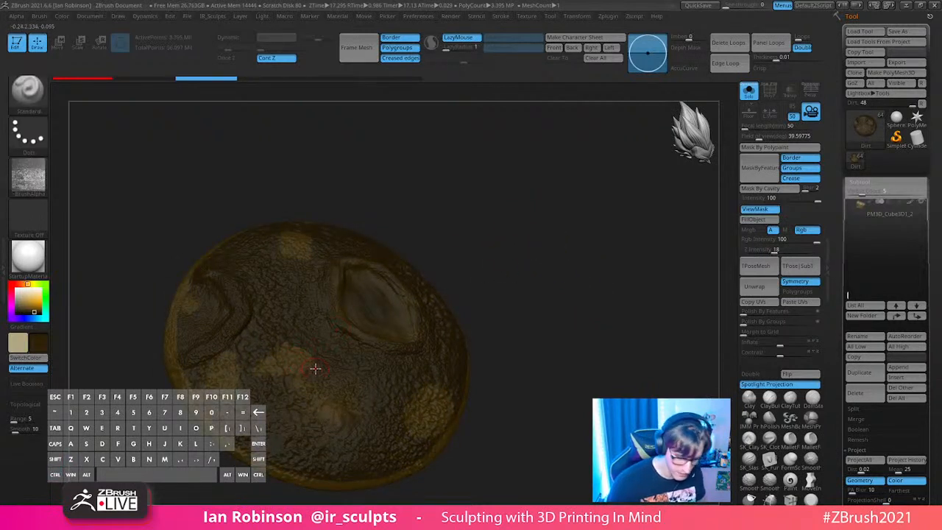
pyautogui.press('c')
pyautogui.press('c')
pyautogui.click(765, 221)
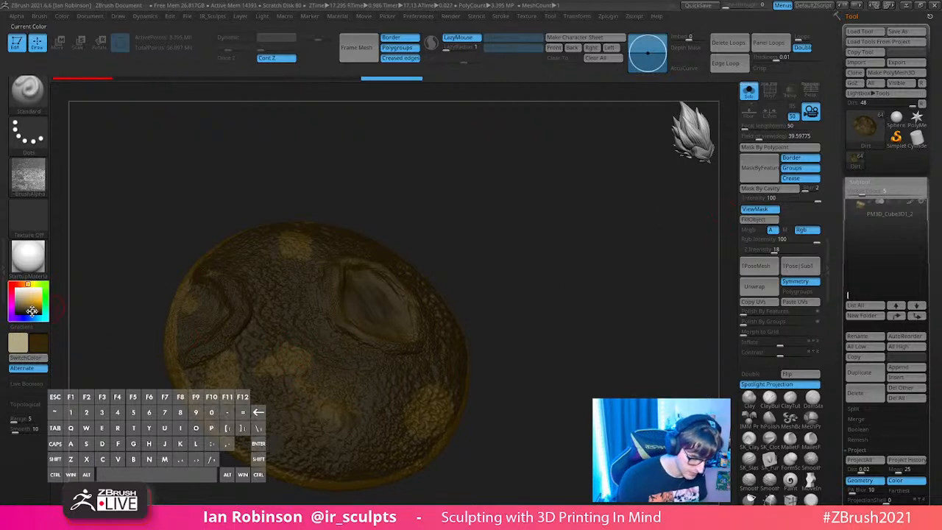
pyautogui.click(758, 221)
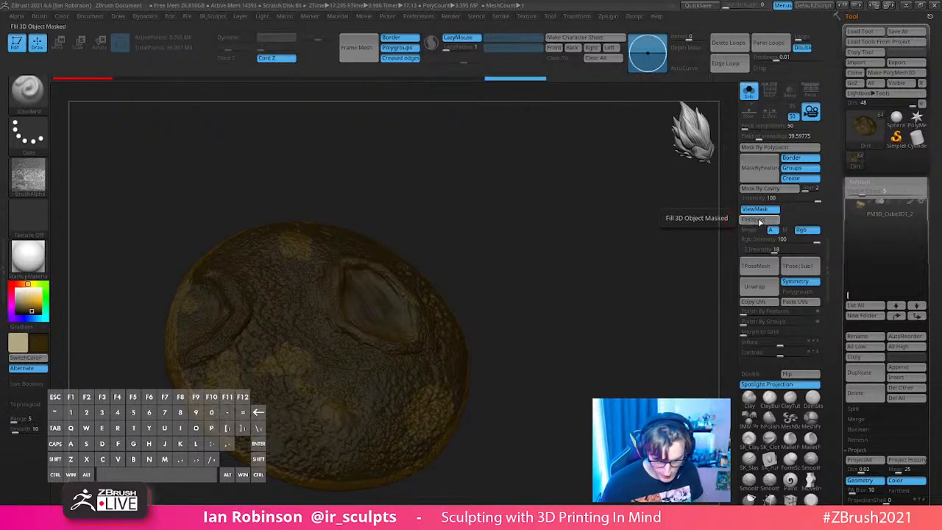
# Step: View the recoloured Dirt within the whole scene with its mask cleared, then isolate it again and restore the mask
pyautogui.click(749, 92)
pyautogui.keyDown('ctrl'); pyautogui.moveTo(580, 306); pyautogui.dragTo(585, 413); pyautogui.keyUp('ctrl')
pyautogui.click(748, 91)
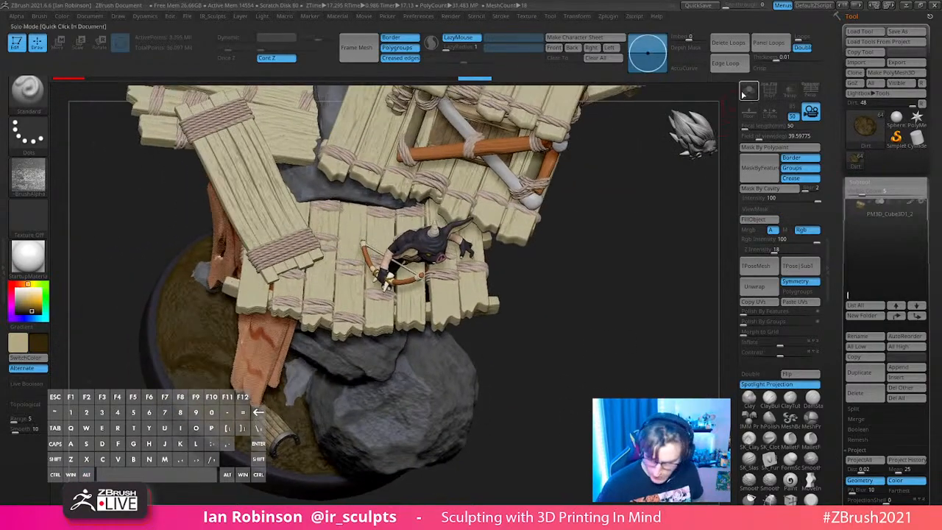
pyautogui.hotkey('ctrl', 'z')
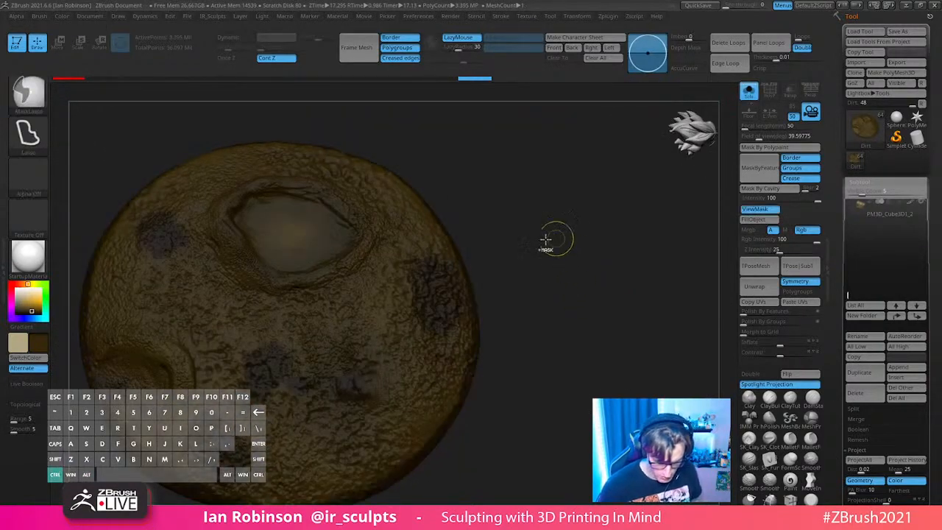
pyautogui.hotkey('ctrl', 'z')
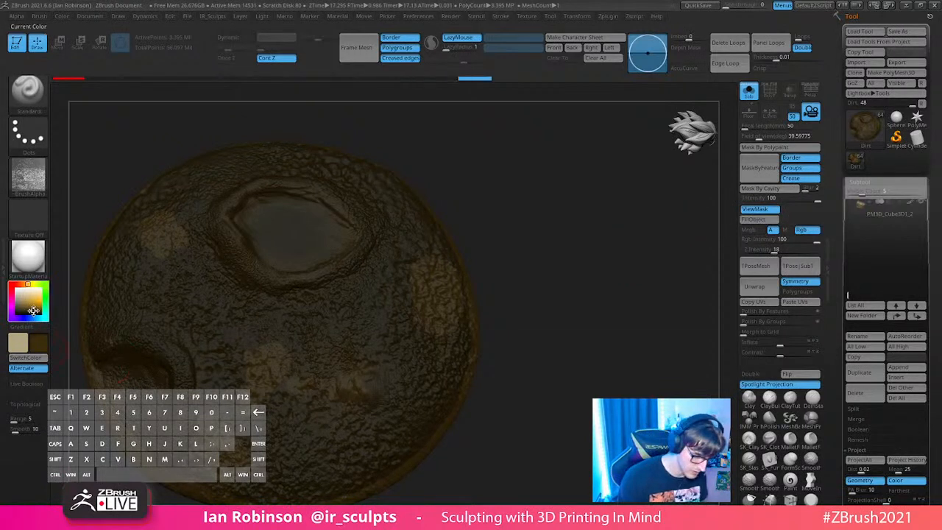
# Step: Blur the Dirt's ambient occlusion mask at a lower subdivision level to soften its transitions
pyautogui.press('ctrl')
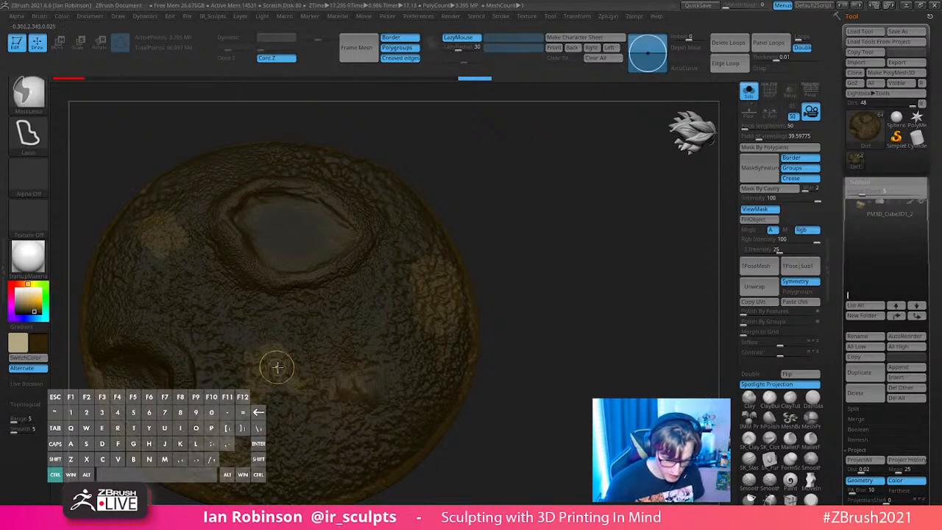
pyautogui.keyDown('ctrl'); pyautogui.click(447, 302); pyautogui.keyUp('ctrl')
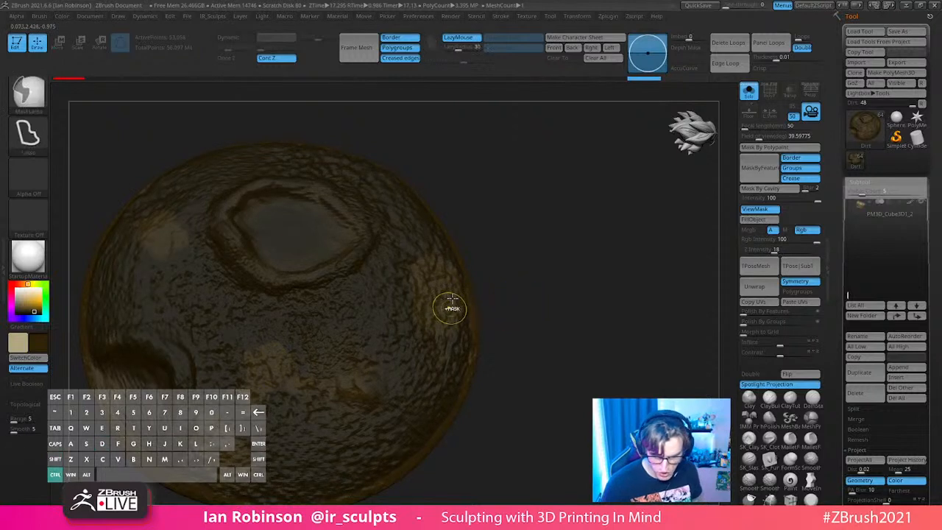
pyautogui.press('shift')
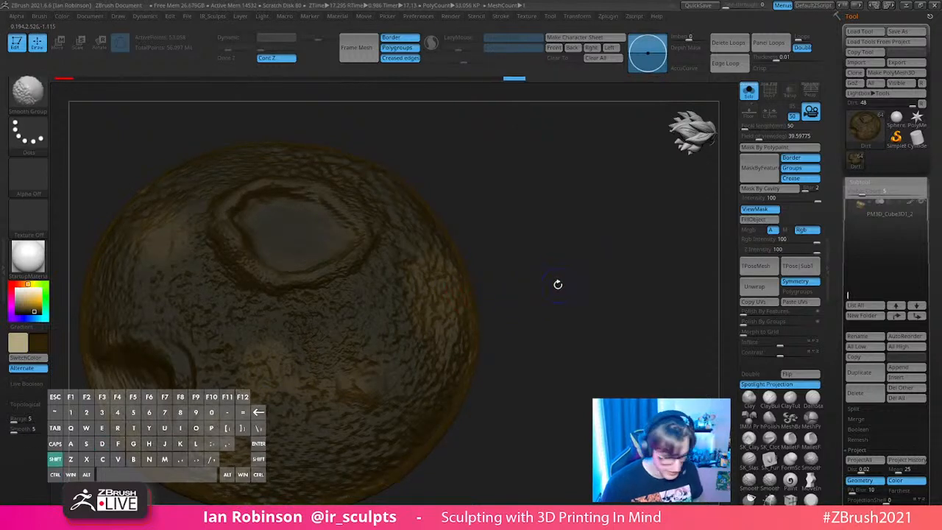
# Step: Raise the Dirt to its highest subdivision level, try filling its unmasked areas with the dark brown, and undo the fill
pyautogui.press('d')
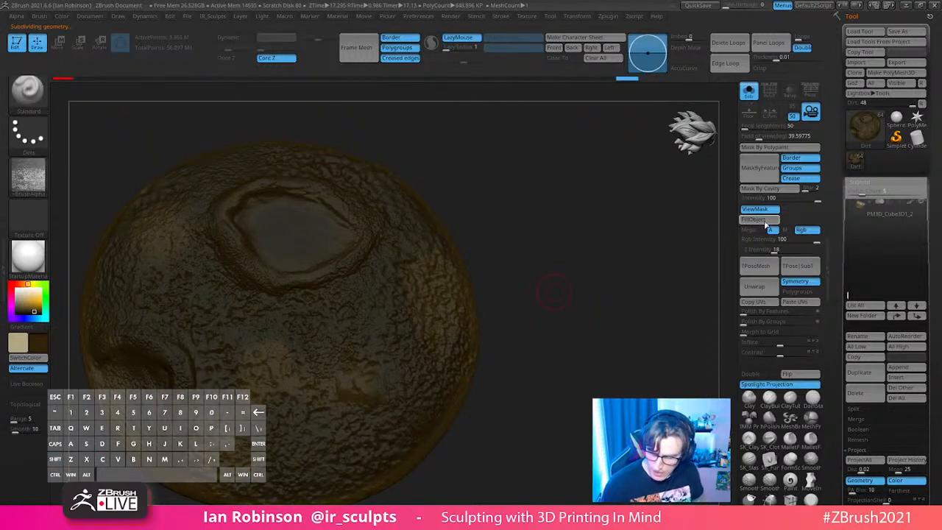
pyautogui.click(764, 223)
pyautogui.keyDown('ctrl'); pyautogui.moveTo(581, 288); pyautogui.dragTo(581, 315); pyautogui.keyUp('ctrl')
pyautogui.moveTo(582, 309); pyautogui.dragTo(410, 231)
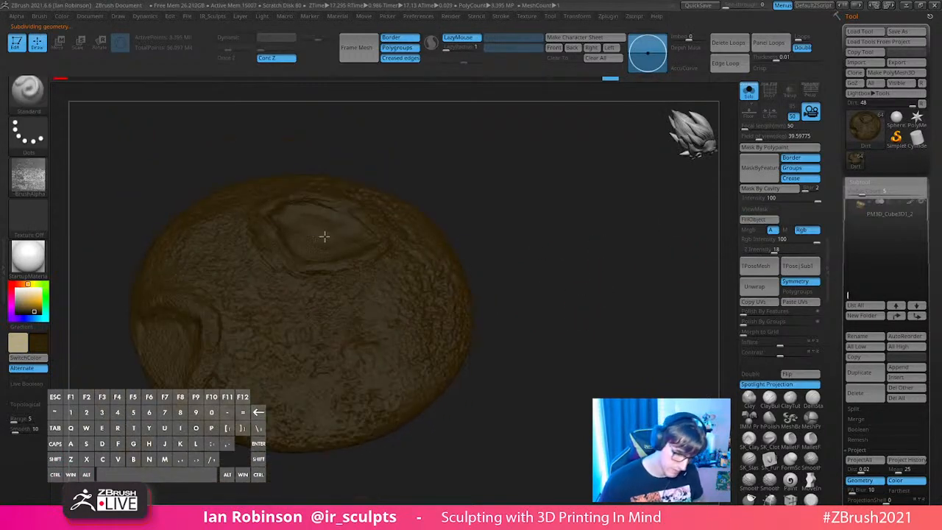
pyautogui.moveTo(571, 219)
pyautogui.mouseDown()
pyautogui.moveTo(561, 193)
pyautogui.moveTo(555, 204)
pyautogui.mouseUp()
pyautogui.press('s')
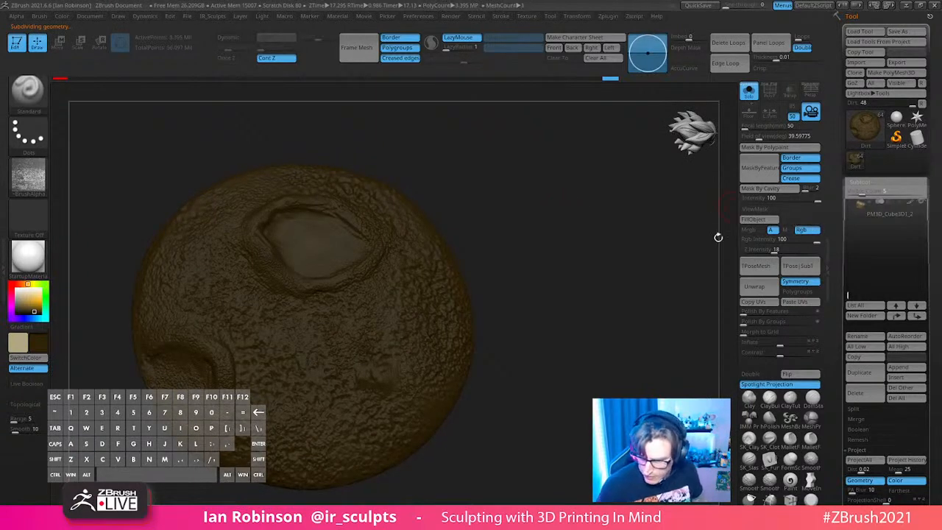
pyautogui.press('s')
pyautogui.hotkey('ctrl', 'z')
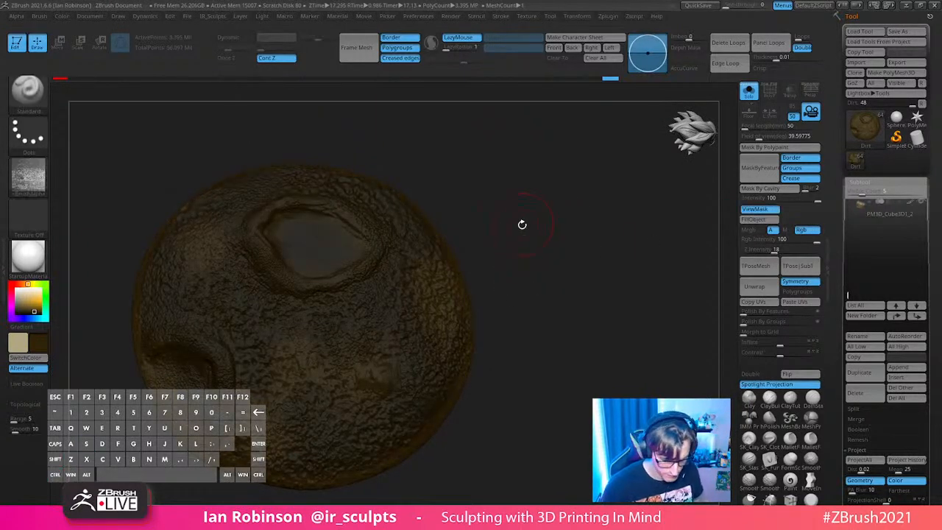
pyautogui.moveTo(522, 223); pyautogui.dragTo(486, 231)
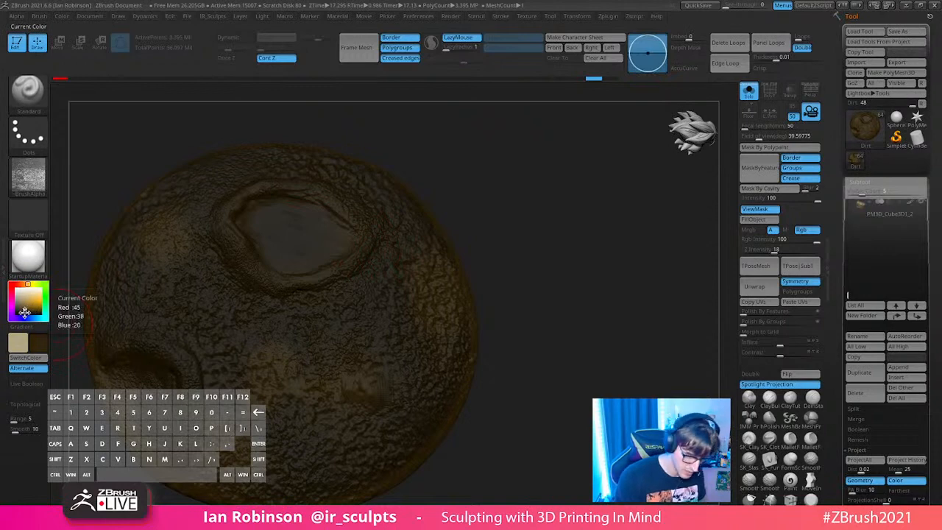
pyautogui.hotkey('ctrl', 'z')
# Step: Set the colour to a duller dark brown and switch to the Paint brush
pyautogui.click(38, 178)
pyautogui.press('b')
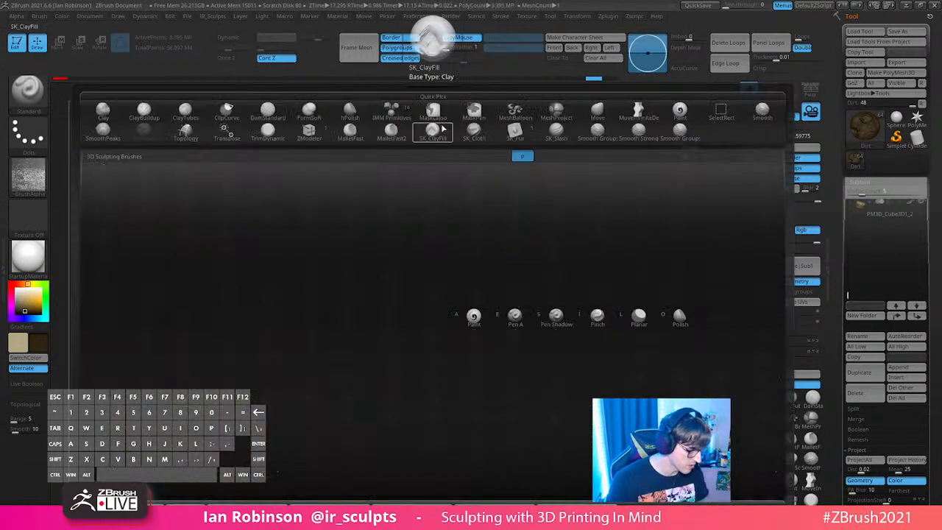
pyautogui.press('p')
pyautogui.press('a')
# Step: Try filling the Dirt's unmasked areas with the duller dark brown, check the result, and undo the fill
pyautogui.click(758, 220)
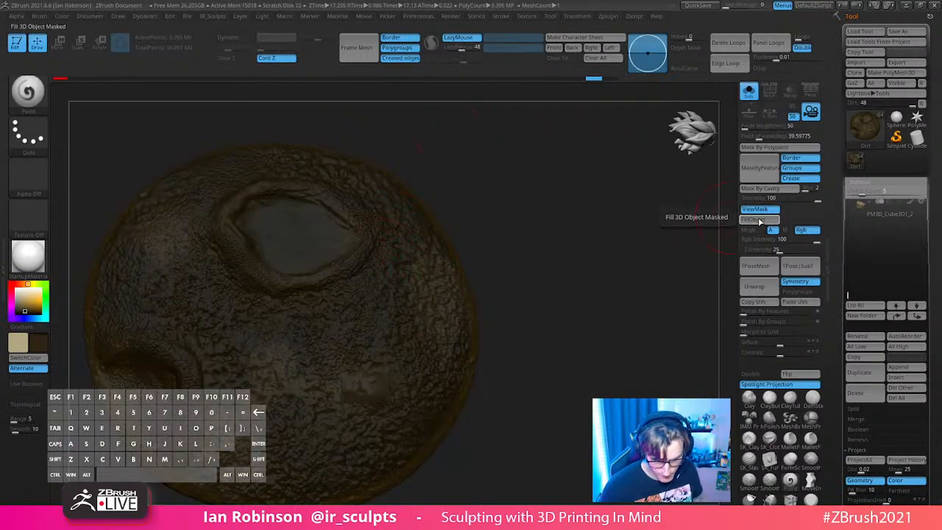
pyautogui.moveTo(596, 305)
pyautogui.mouseDown()
pyautogui.moveTo(578, 279)
pyautogui.moveTo(613, 322)
pyautogui.moveTo(578, 277)
pyautogui.moveTo(564, 295)
pyautogui.mouseUp()
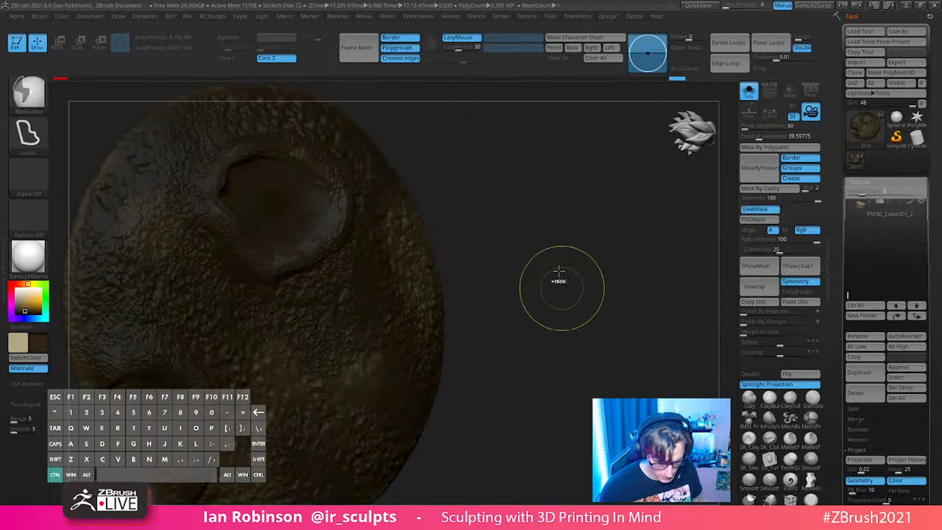
pyautogui.hotkey('ctrl', 'z')
pyautogui.hotkey('ctrl', 'z')
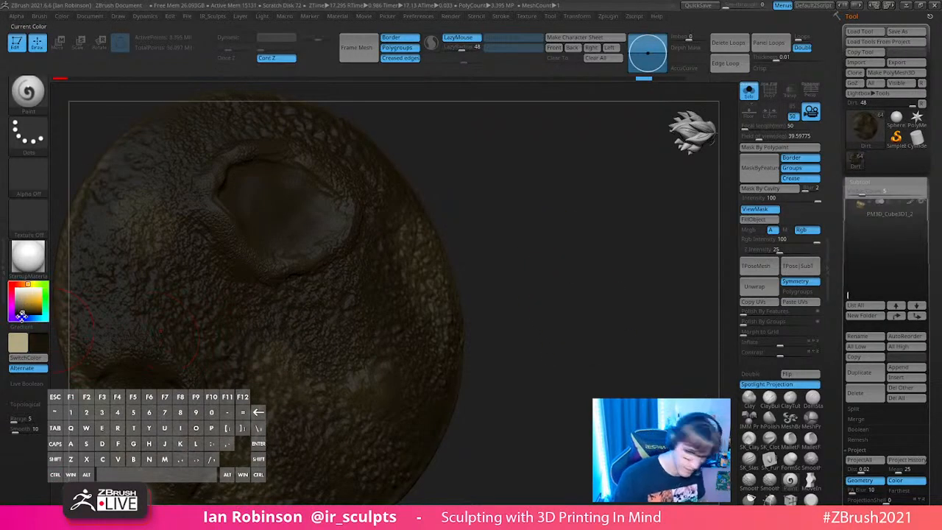
# Step: Fill the Dirt's unmasked areas with a near-black brown, clear the mask, and view the Dirt within the whole scene
pyautogui.click(756, 222)
pyautogui.moveTo(606, 274)
pyautogui.keyDown('ctrl'); pyautogui.mouseDown()
pyautogui.moveTo(598, 306)
pyautogui.moveTo(604, 260)
pyautogui.mouseUp(); pyautogui.keyUp('ctrl')
pyautogui.click(748, 94)
pyautogui.moveTo(583, 316)
pyautogui.keyDown('alt'); pyautogui.mouseDown()
pyautogui.moveTo(579, 294)
pyautogui.moveTo(547, 301)
pyautogui.moveTo(570, 319)
pyautogui.moveTo(551, 336)
pyautogui.moveTo(579, 322)
pyautogui.moveTo(556, 321)
pyautogui.moveTo(587, 295)
pyautogui.moveTo(548, 313)
pyautogui.mouseUp(); pyautogui.keyUp('alt')
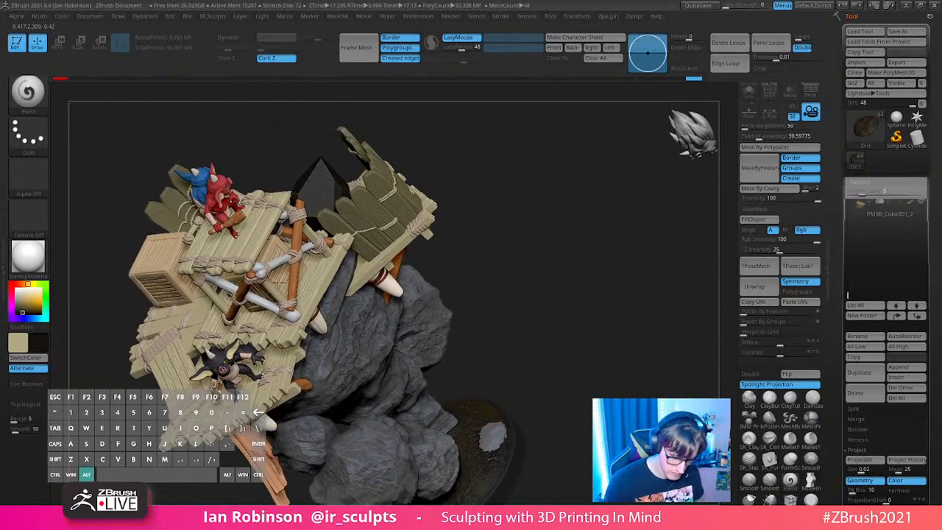
pyautogui.keyDown('alt'); pyautogui.click(263, 274); pyautogui.keyUp('alt')
pyautogui.hotkey('shift', 'f')
pyautogui.hotkey('shift', 'f')
pyautogui.click(750, 92)
pyautogui.moveTo(565, 243); pyautogui.dragTo(717, 403)
pyautogui.click(749, 92)
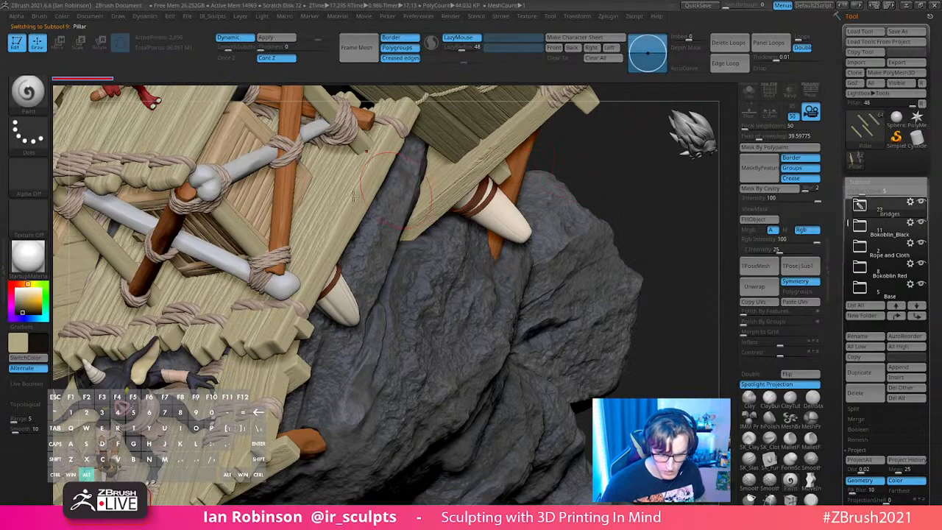
# Step: Isolate the two wooden crates and compute an ambient occlusion mask for them
pyautogui.keyDown('alt'); pyautogui.click(269, 193); pyautogui.keyUp('alt')
pyautogui.click(749, 92)
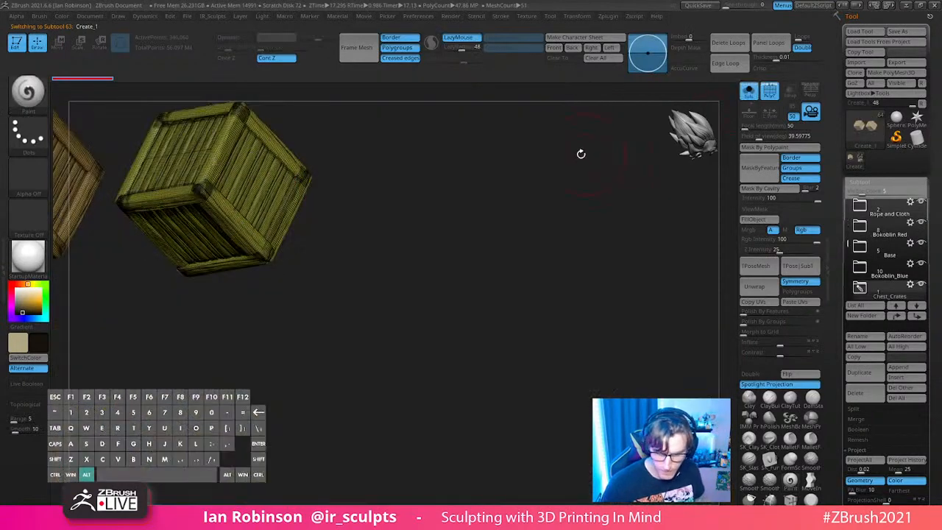
pyautogui.hotkey('shift', 'f')
pyautogui.moveTo(530, 266); pyautogui.dragTo(568, 336)
pyautogui.click(611, 19)
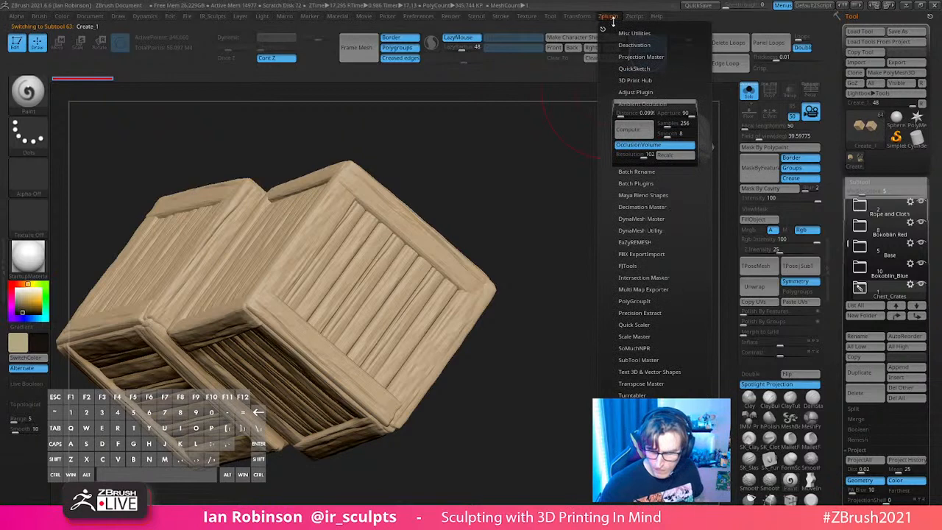
pyautogui.click(629, 132)
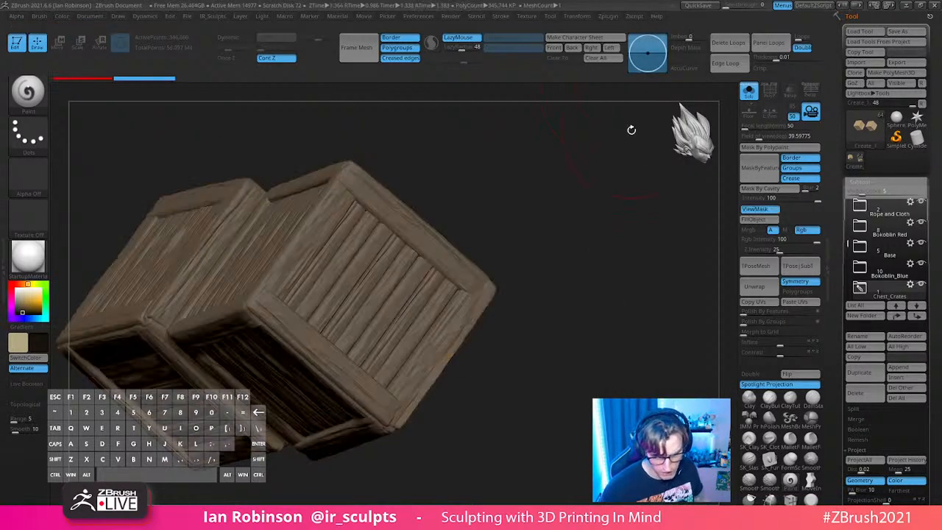
# Step: Invert the crates' ambient occlusion mask back and forth and compare its states with the unmasked crates
pyautogui.keyDown('ctrl'); pyautogui.click(536, 202); pyautogui.keyUp('ctrl')
pyautogui.keyDown('ctrl'); pyautogui.click(530, 204); pyautogui.keyUp('ctrl')
pyautogui.hotkey('ctrl', 'h')
pyautogui.hotkey('ctrl', 'h')
pyautogui.hotkey('ctrl', 'h')
pyautogui.hotkey('ctrl', 'h')
pyautogui.hotkey('ctrl', 'h')
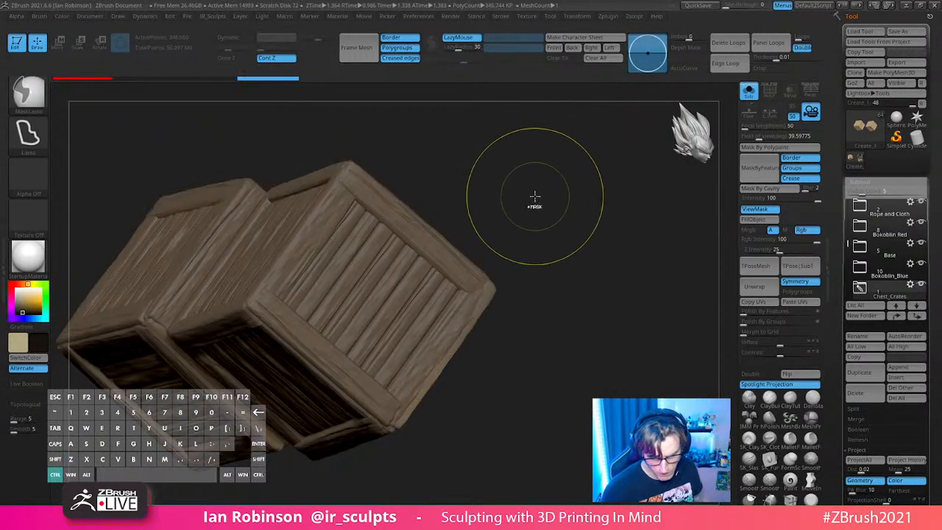
pyautogui.hotkey('ctrl', 'h')
pyautogui.hotkey('ctrl', 'h')
pyautogui.hotkey('ctrl', 'h')
pyautogui.hotkey('ctrl', 'h')
pyautogui.hotkey('ctrl', 'h')
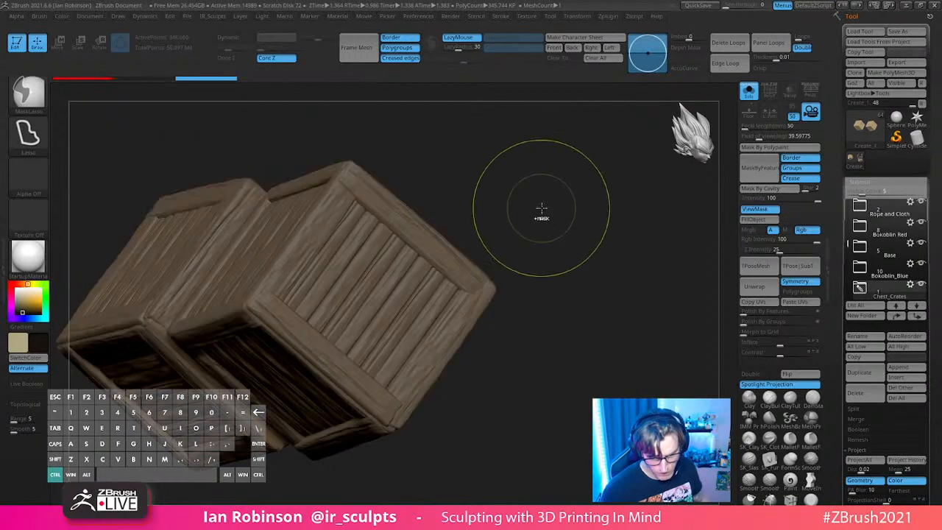
pyautogui.hotkey('ctrl', 'h')
pyautogui.hotkey('ctrl', 'h')
pyautogui.hotkey('ctrl', 'h')
pyautogui.hotkey('ctrl', 'h')
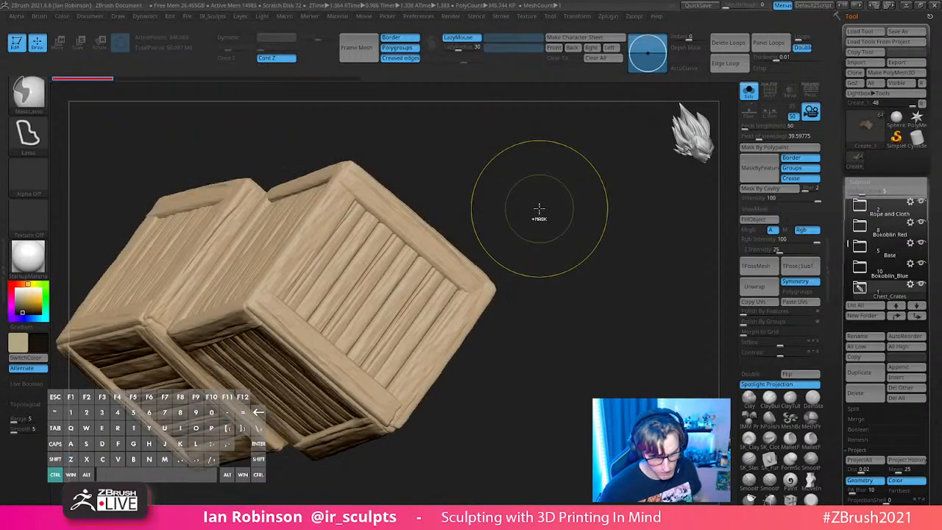
pyautogui.keyDown('ctrl'); pyautogui.keyDown('shift'); pyautogui.click(524, 185); pyautogui.keyUp('shift'); pyautogui.keyUp('ctrl')
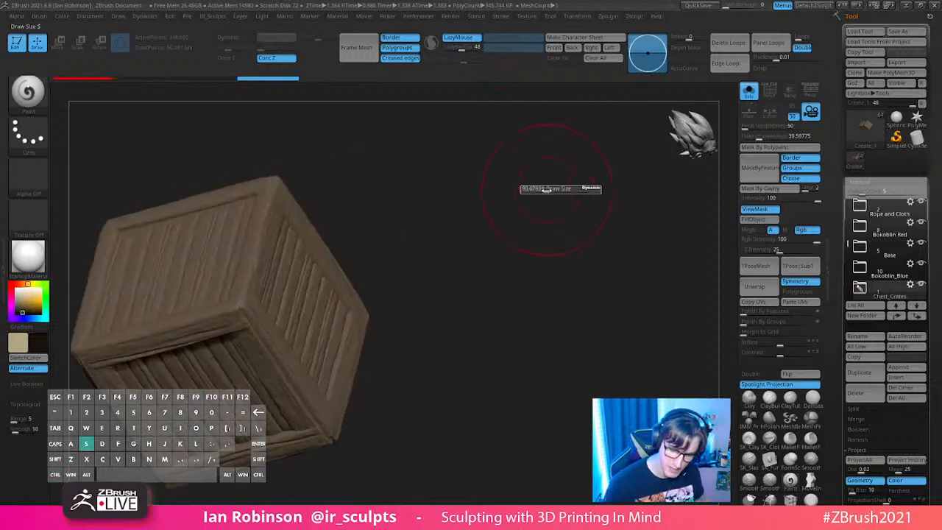
# Step: Fill the crates' unmasked areas with the near-black brown, clear the mask, and inspect the crates
pyautogui.moveTo(525, 192); pyautogui.dragTo(622, 215)
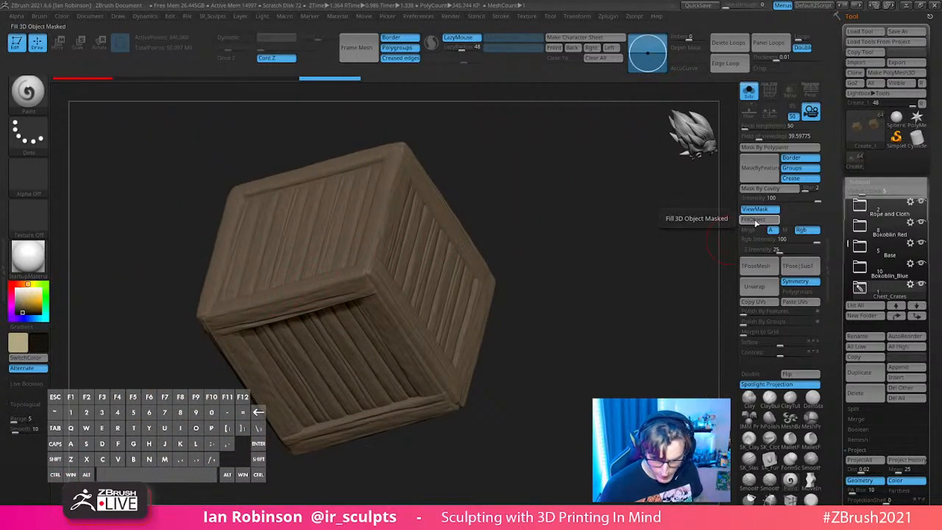
pyautogui.moveTo(644, 247)
pyautogui.keyDown('ctrl'); pyautogui.mouseDown()
pyautogui.moveTo(602, 263)
pyautogui.moveTo(628, 264)
pyautogui.moveTo(587, 299)
pyautogui.moveTo(597, 317)
pyautogui.moveTo(433, 308)
pyautogui.mouseUp(); pyautogui.keyUp('ctrl')
pyautogui.keyDown('ctrl'); pyautogui.keyDown('shift'); pyautogui.click(601, 263); pyautogui.keyUp('shift'); pyautogui.keyUp('ctrl')
pyautogui.moveTo(500, 388)
pyautogui.mouseDown()
pyautogui.moveTo(530, 354)
pyautogui.moveTo(449, 267)
pyautogui.mouseUp()
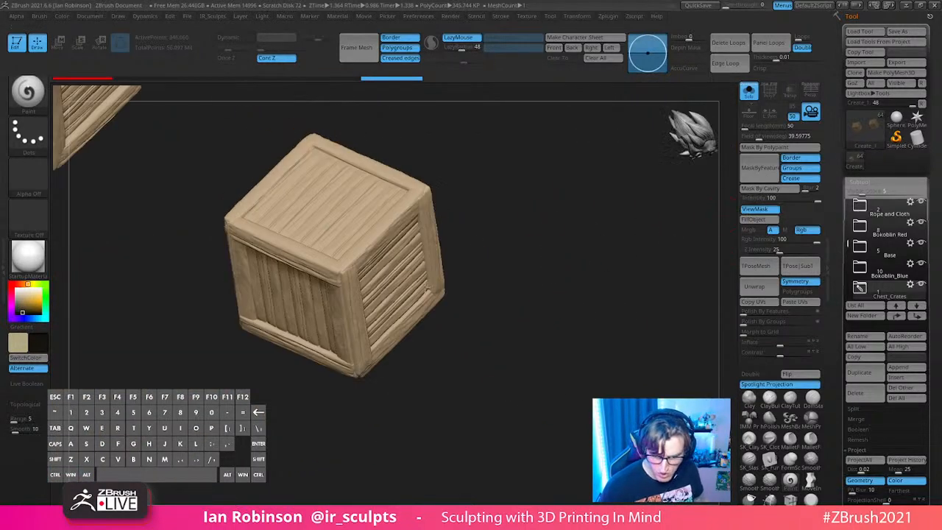
pyautogui.press('ctrl')
pyautogui.keyDown('ctrl'); pyautogui.click(576, 235); pyautogui.keyUp('ctrl')
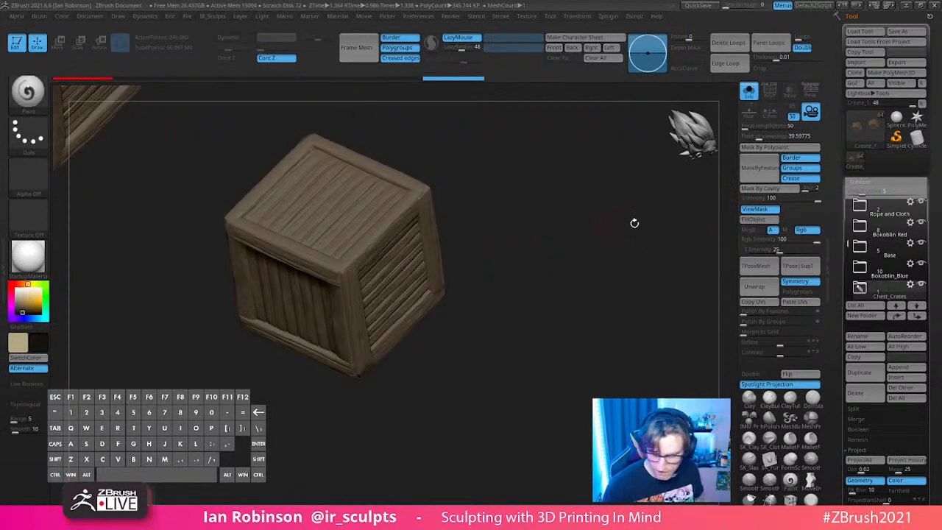
pyautogui.press('d')
pyautogui.press('ctrl')
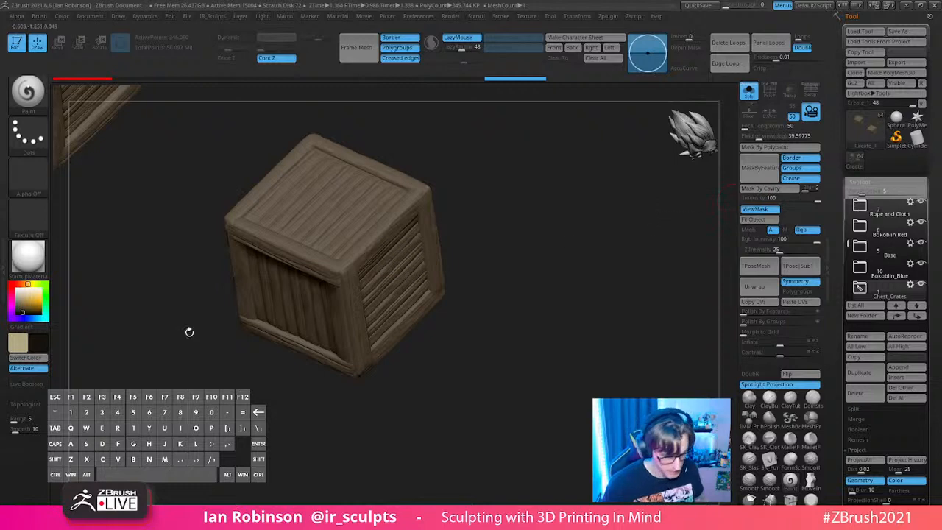
pyautogui.press('space')
pyautogui.keyDown('ctrl'); pyautogui.moveTo(551, 227); pyautogui.dragTo(553, 263); pyautogui.keyUp('ctrl')
pyautogui.keyDown('ctrl'); pyautogui.moveTo(560, 295); pyautogui.dragTo(569, 257, button='right'); pyautogui.keyUp('ctrl')
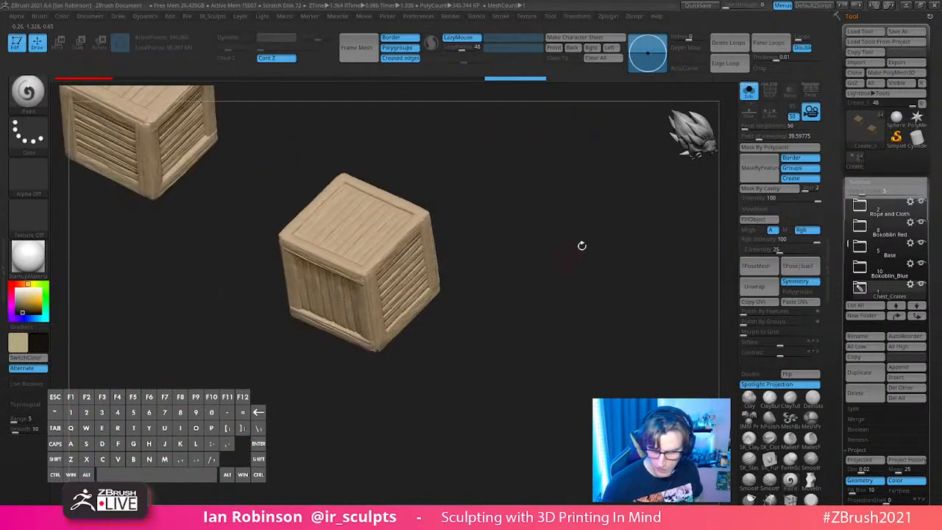
# Step: Bring back the whole scene, select the platform planks beneath the red Bokoblin, mask them, and isolate them
pyautogui.click(748, 92)
pyautogui.keyDown('alt'); pyautogui.moveTo(429, 288); pyautogui.dragTo(420, 241, button='right'); pyautogui.keyUp('alt')
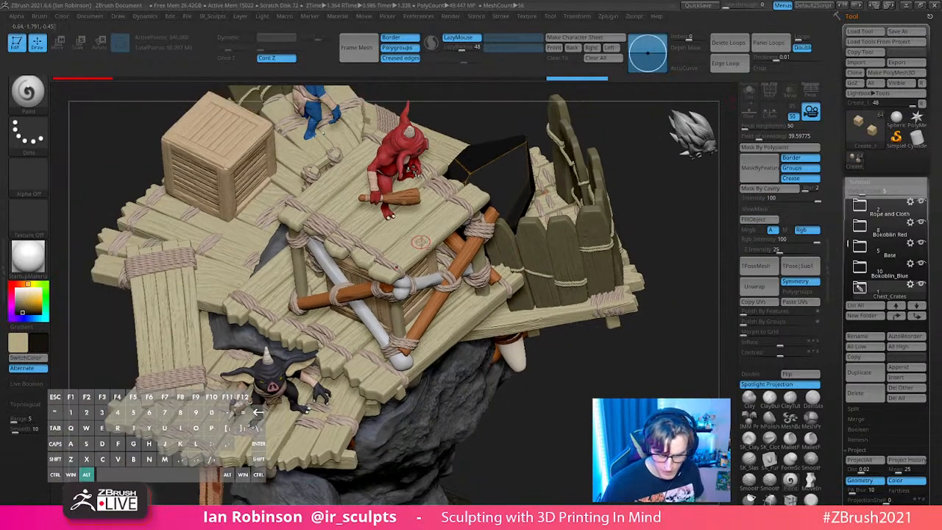
pyautogui.keyDown('alt'); pyautogui.click(420, 241); pyautogui.keyUp('alt')
pyautogui.keyDown('ctrl'); pyautogui.click(676, 223); pyautogui.keyUp('ctrl')
pyautogui.moveTo(676, 223); pyautogui.dragTo(692, 276, button='right')
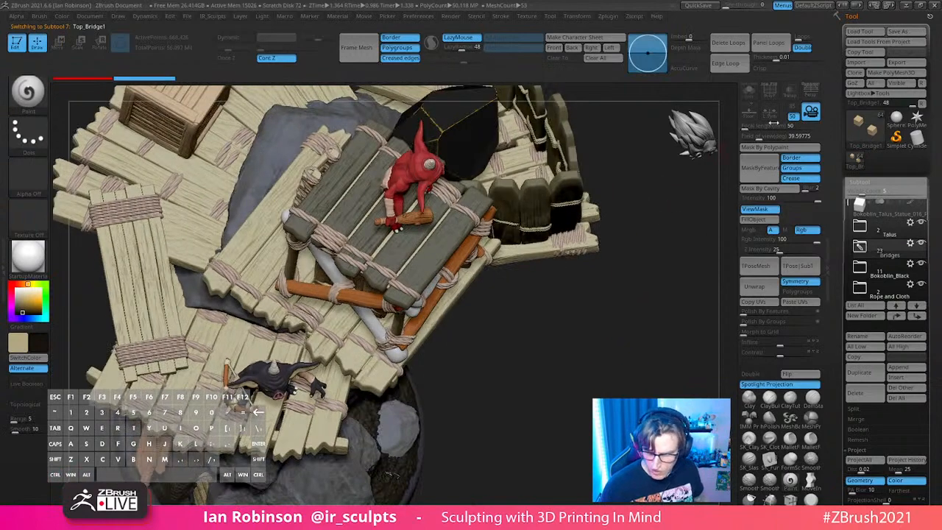
pyautogui.click(749, 92)
pyautogui.keyDown('alt'); pyautogui.moveTo(654, 168); pyautogui.dragTo(587, 297, button='right'); pyautogui.keyUp('alt')
# Step: Try filling the masked platform planks with the near-black brown and clear their mask
pyautogui.keyDown('ctrl'); pyautogui.click(587, 295); pyautogui.keyUp('ctrl')
pyautogui.keyDown('ctrl'); pyautogui.click(591, 291); pyautogui.keyUp('ctrl')
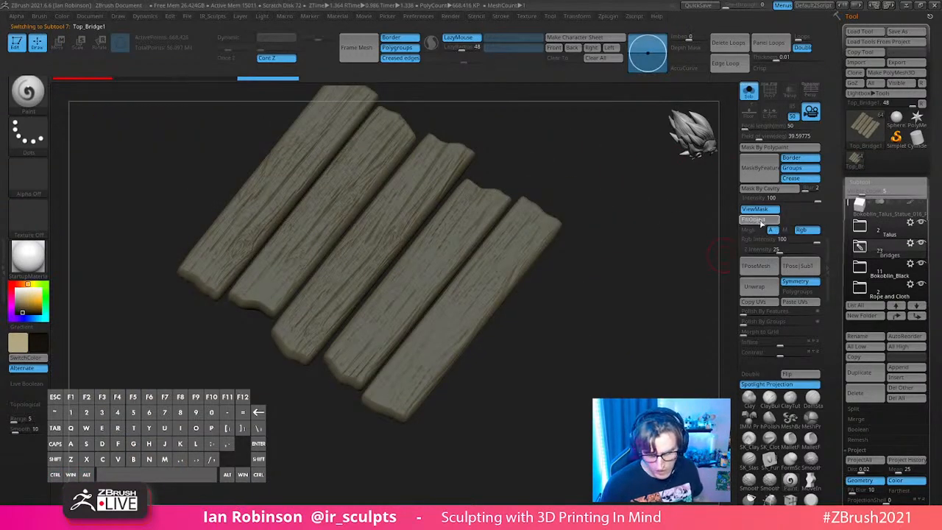
pyautogui.keyDown('ctrl'); pyautogui.moveTo(570, 300); pyautogui.dragTo(581, 349); pyautogui.keyUp('ctrl')
pyautogui.keyDown('alt'); pyautogui.moveTo(581, 349); pyautogui.dragTo(578, 300, button='right'); pyautogui.keyUp('alt')
pyautogui.keyDown('alt'); pyautogui.moveTo(579, 301); pyautogui.dragTo(540, 266, button='right'); pyautogui.keyUp('alt')
pyautogui.keyDown('alt'); pyautogui.moveTo(580, 239); pyautogui.dragTo(604, 324); pyautogui.keyUp('alt')
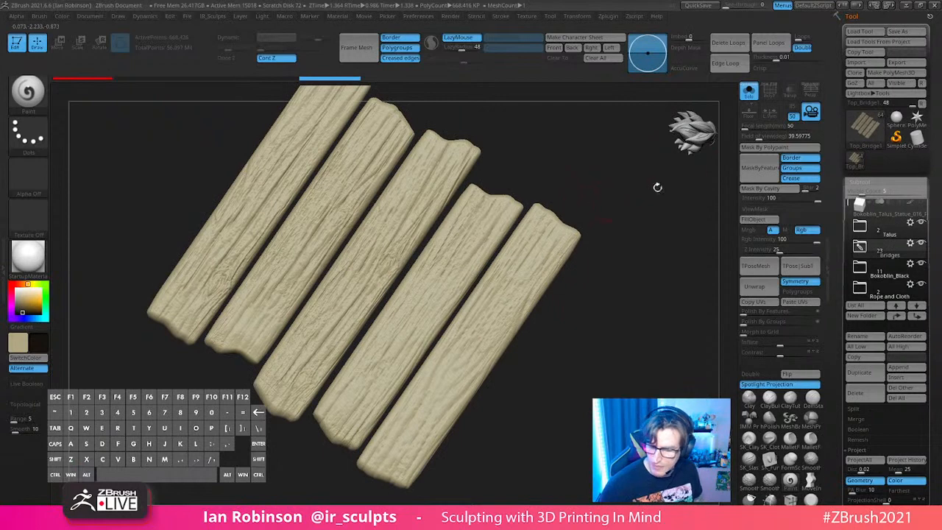
# Step: Mask the planks by cavity, trying an intensity of 3.56361 and settling on 62.64506
pyautogui.click(758, 193)
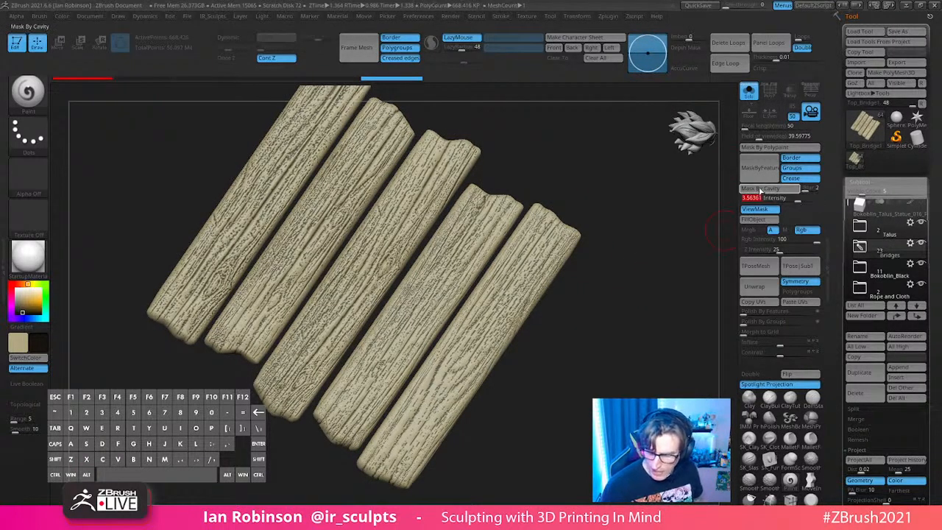
pyautogui.click(760, 190)
pyautogui.keyDown('alt'); pyautogui.moveTo(635, 301); pyautogui.dragTo(625, 274); pyautogui.keyUp('alt')
pyautogui.click(814, 199)
# Step: Set the cavity mask's blur to 30, reapply it to the planks, and invert the mask so the grooves are unmasked
pyautogui.moveTo(935, 248); pyautogui.dragTo(936, 101)
pyautogui.scroll(-5, 905, 350)
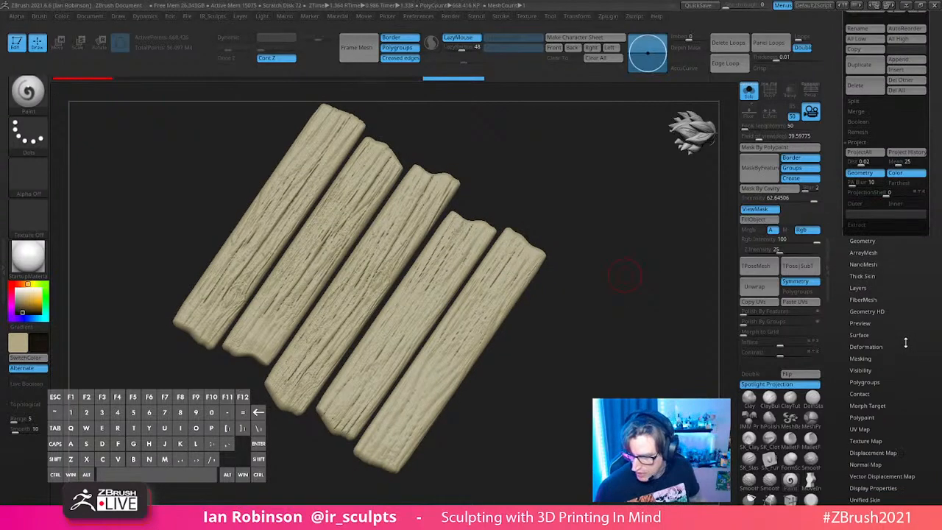
pyautogui.scroll(-2, 887, 328)
pyautogui.click(863, 313)
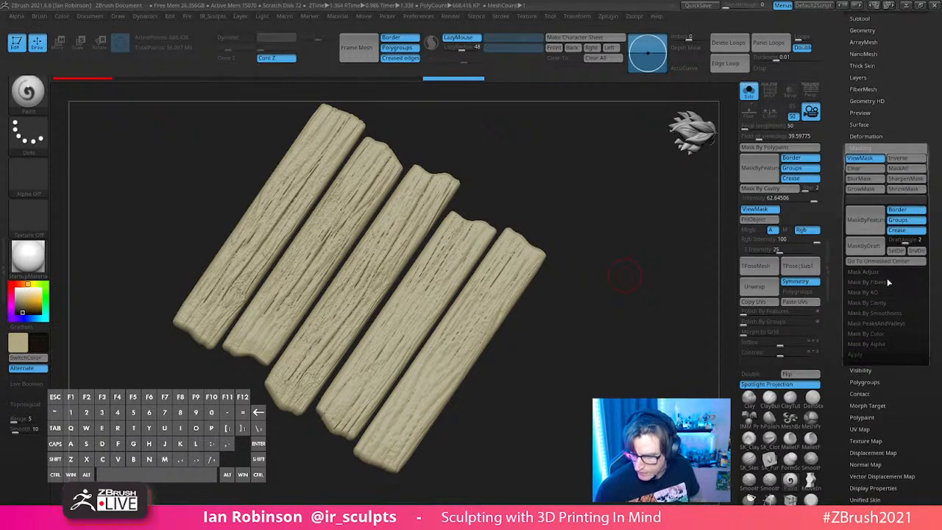
pyautogui.click(886, 302)
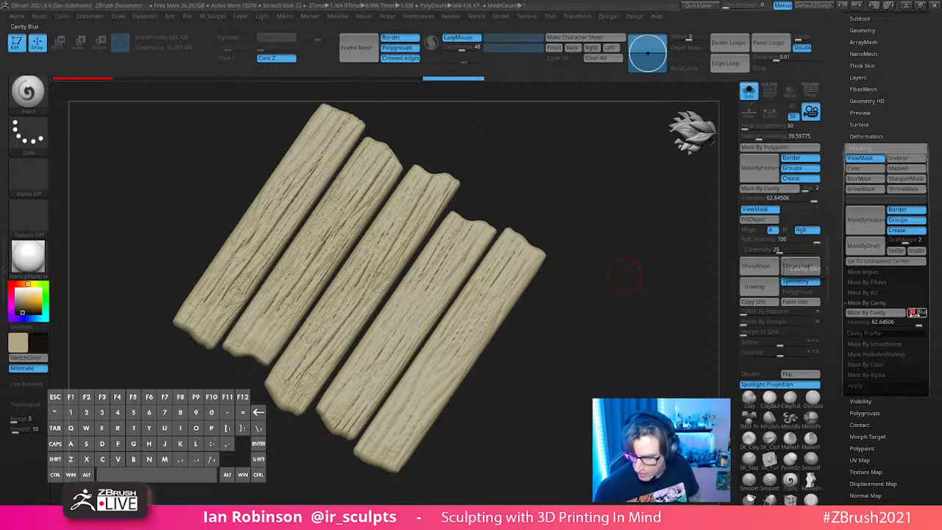
pyautogui.click(887, 314)
pyautogui.keyDown('ctrl'); pyautogui.click(549, 263); pyautogui.keyUp('ctrl')
pyautogui.keyDown('ctrl'); pyautogui.click(551, 256); pyautogui.keyUp('ctrl')
pyautogui.keyDown('ctrl'); pyautogui.click(568, 237); pyautogui.keyUp('ctrl')
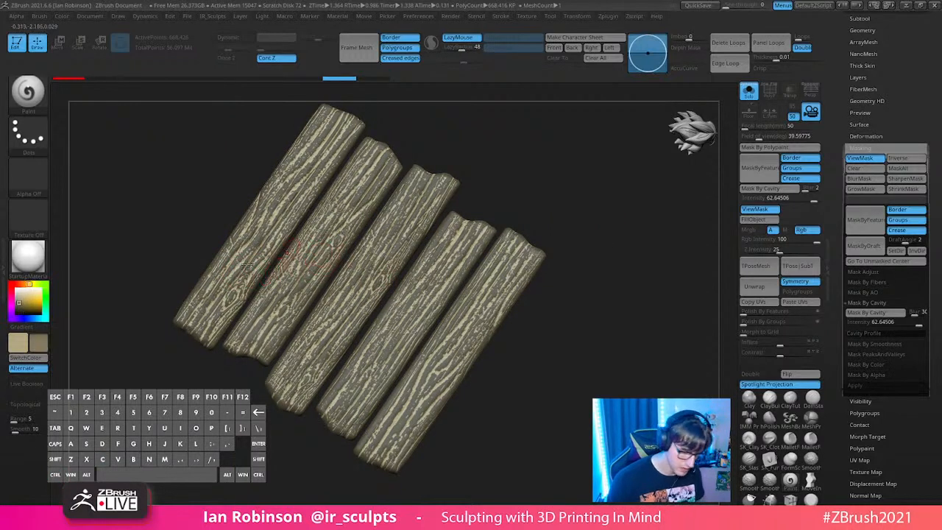
# Step: Darken the sampled plank colour to an olive brown, fill the planks' unmasked grooves with it, and clear the mask
pyautogui.click(21, 305)
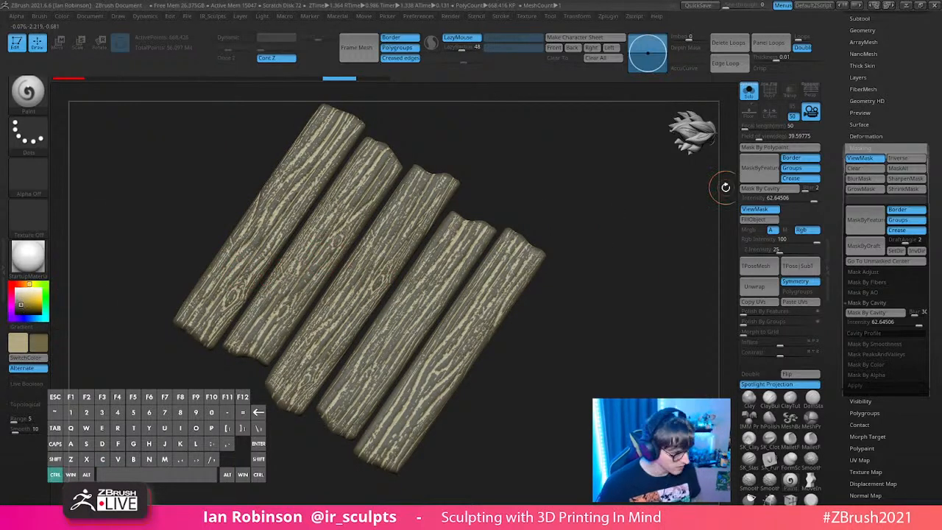
pyautogui.press('ctrl')
pyautogui.keyDown('ctrl'); pyautogui.moveTo(689, 239); pyautogui.dragTo(618, 238); pyautogui.keyUp('ctrl')
pyautogui.moveTo(614, 283)
pyautogui.keyDown('alt'); pyautogui.mouseDown()
pyautogui.moveTo(616, 269)
pyautogui.moveTo(614, 279)
pyautogui.mouseUp(); pyautogui.keyUp('alt')
pyautogui.click(769, 189)
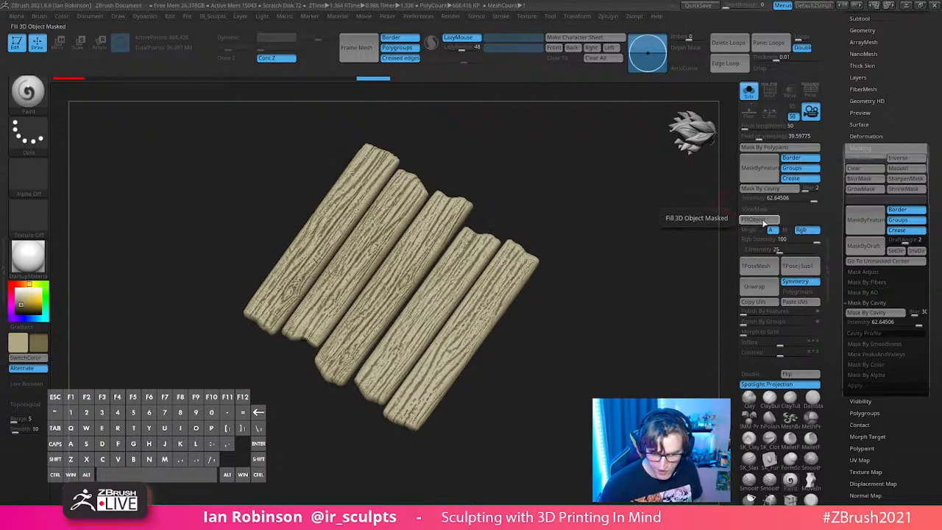
pyautogui.press('ctrl')
pyautogui.press('f')
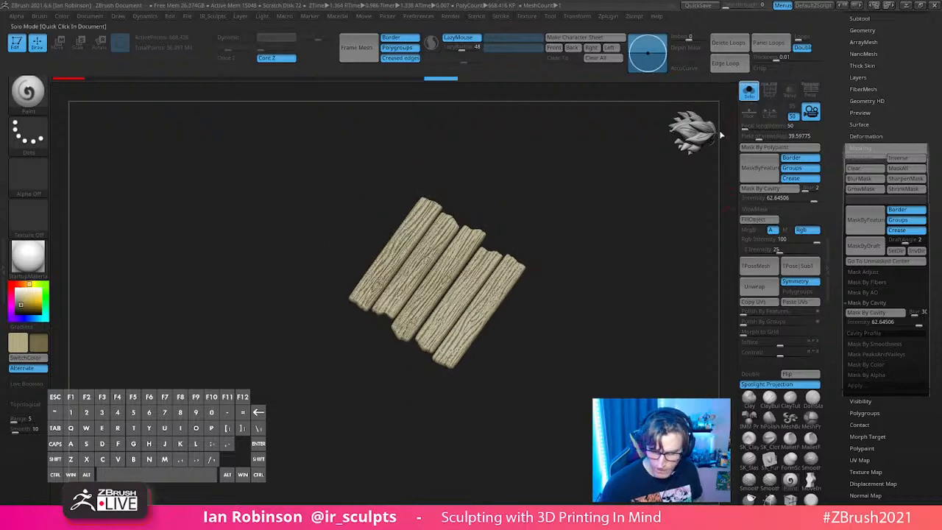
# Step: Show the whole scene again and undo the clearing of the upper platform planks' mask
pyautogui.click(749, 91)
pyautogui.moveTo(625, 355)
pyautogui.mouseDown()
pyautogui.moveTo(647, 341)
pyautogui.moveTo(579, 381)
pyautogui.moveTo(610, 214)
pyautogui.moveTo(601, 329)
pyautogui.mouseUp()
pyautogui.hotkey('ctrl', 'z')
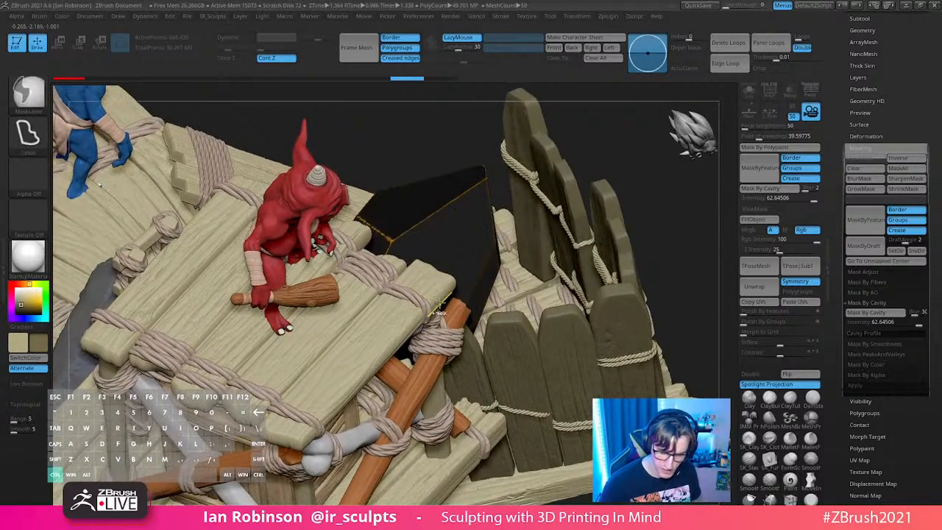
# Step: Darken the olive brown further, set the RGB intensity to 31, and fill the masked planks with it
pyautogui.moveTo(442, 247); pyautogui.dragTo(444, 313)
pyautogui.press('s')
pyautogui.press('space')
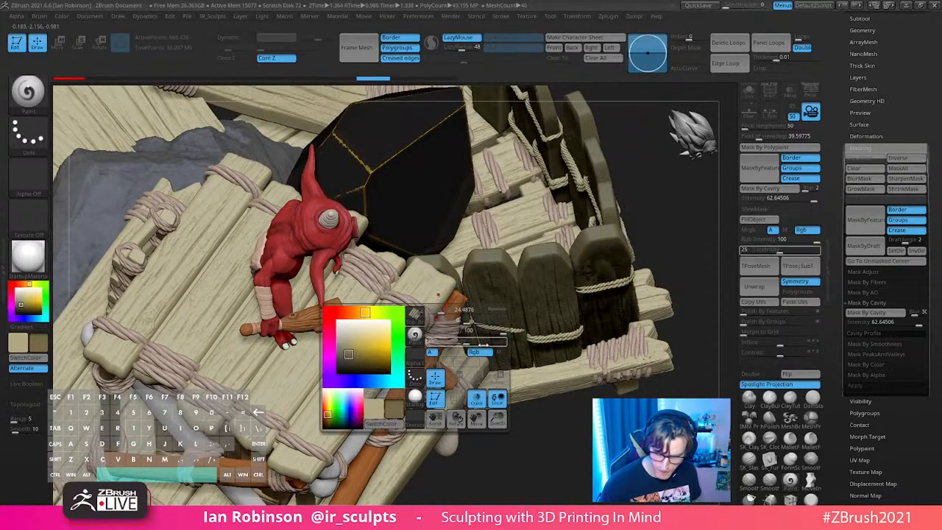
pyautogui.click(758, 221)
pyautogui.click(759, 220)
pyautogui.moveTo(665, 262)
pyautogui.keyDown('alt'); pyautogui.mouseDown()
pyautogui.moveTo(650, 221)
pyautogui.moveTo(623, 271)
pyautogui.moveTo(574, 261)
pyautogui.moveTo(510, 300)
pyautogui.mouseUp(); pyautogui.keyUp('alt')
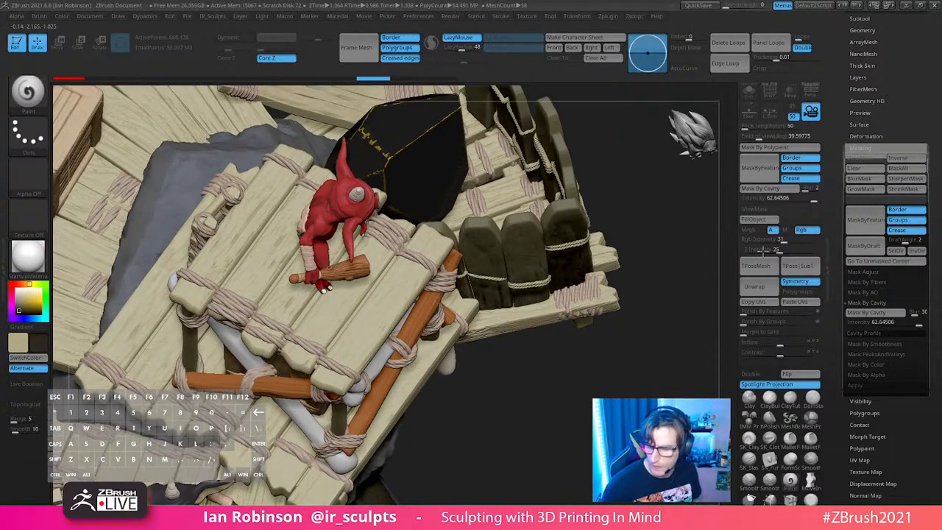
pyautogui.click(759, 223)
# Step: Display the planks' cavity mask, soften it with several blur passes, and invert it
pyautogui.press('space')
pyautogui.press('ctrl')
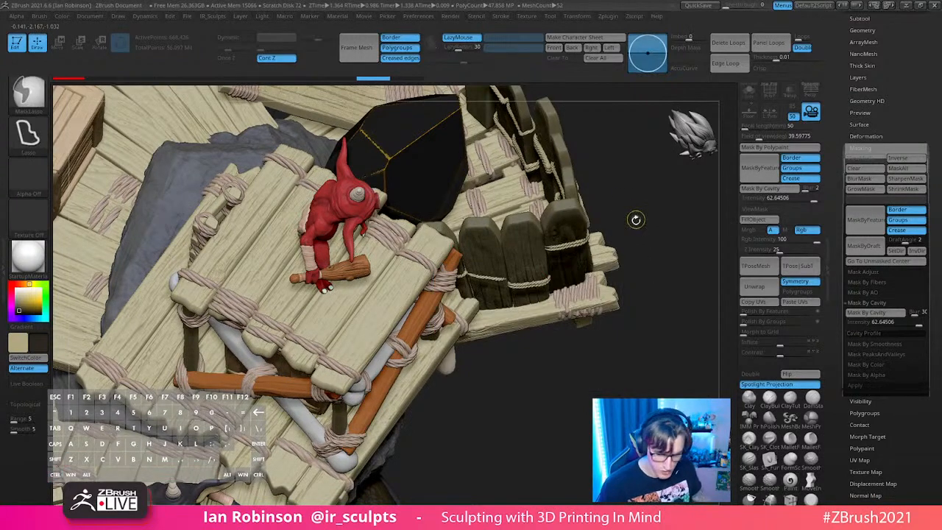
pyautogui.hotkey('ctrl', 'h')
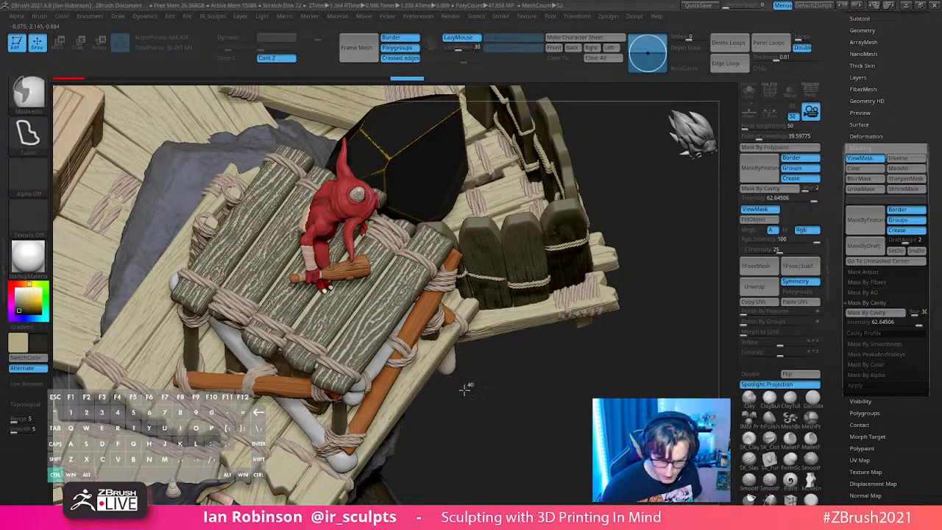
pyautogui.keyDown('ctrl'); pyautogui.click(447, 371); pyautogui.keyUp('ctrl')
pyautogui.keyDown('ctrl'); pyautogui.click(391, 315); pyautogui.keyUp('ctrl')
pyautogui.hotkey('ctrl', 'z')
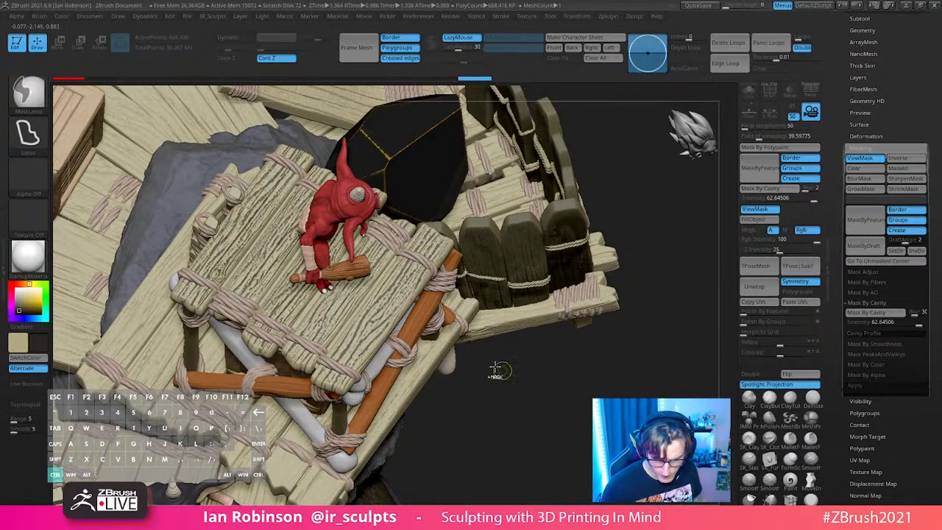
pyautogui.keyDown('ctrl'); pyautogui.click(478, 360); pyautogui.keyUp('ctrl')
pyautogui.keyDown('ctrl'); pyautogui.click(443, 332); pyautogui.keyUp('ctrl')
pyautogui.keyDown('ctrl'); pyautogui.click(427, 329); pyautogui.keyUp('ctrl')
pyautogui.keyDown('ctrl'); pyautogui.click(398, 315); pyautogui.keyUp('ctrl')
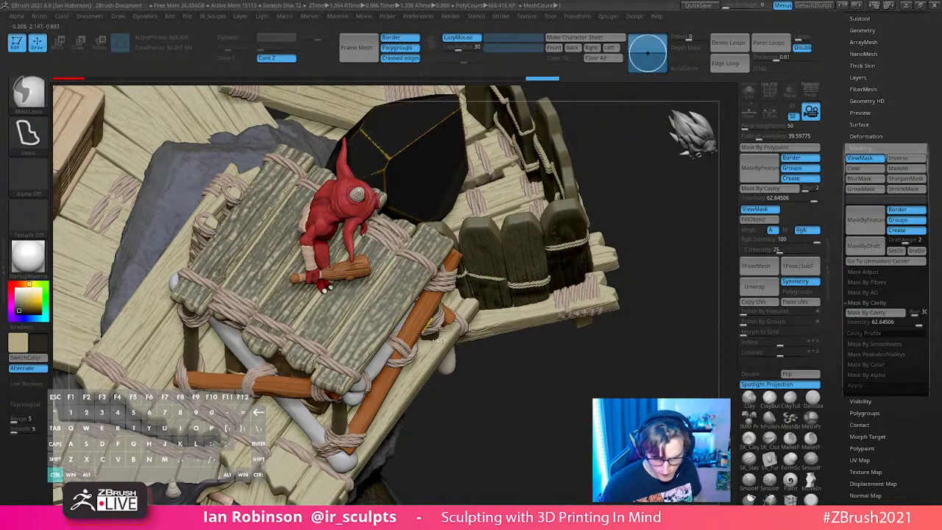
pyautogui.keyDown('ctrl'); pyautogui.click(498, 346); pyautogui.keyUp('ctrl')
# Step: Fill the planks through the blurred mask at RGB intensity 31 and compare them with the mask shown and hidden
pyautogui.press('s')
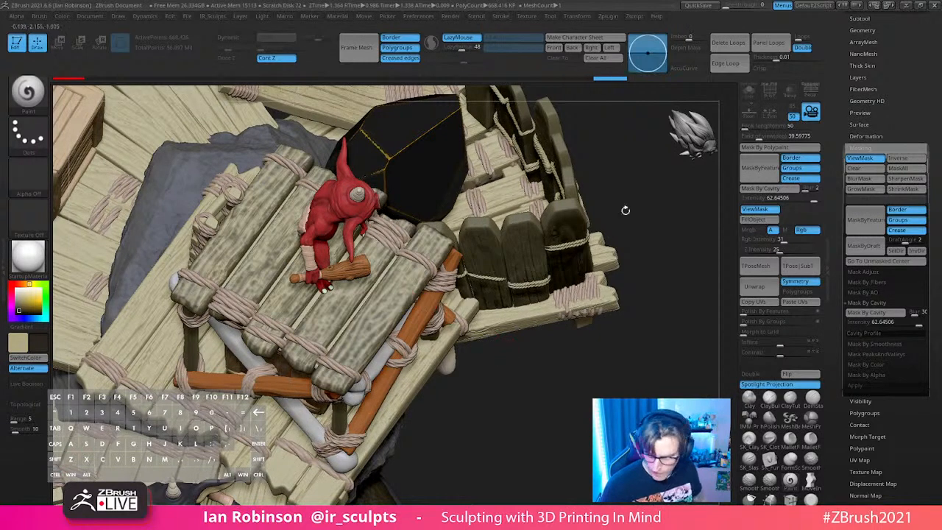
pyautogui.click(760, 219)
pyautogui.hotkey('shift', 'f')
pyautogui.hotkey('shift', 'f')
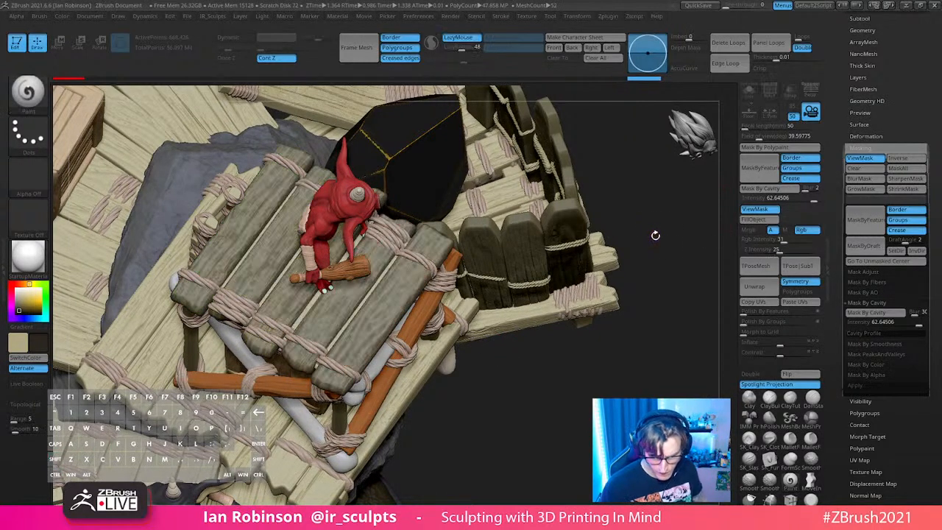
pyautogui.press('ctrl')
pyautogui.hotkey('ctrl', 'h')
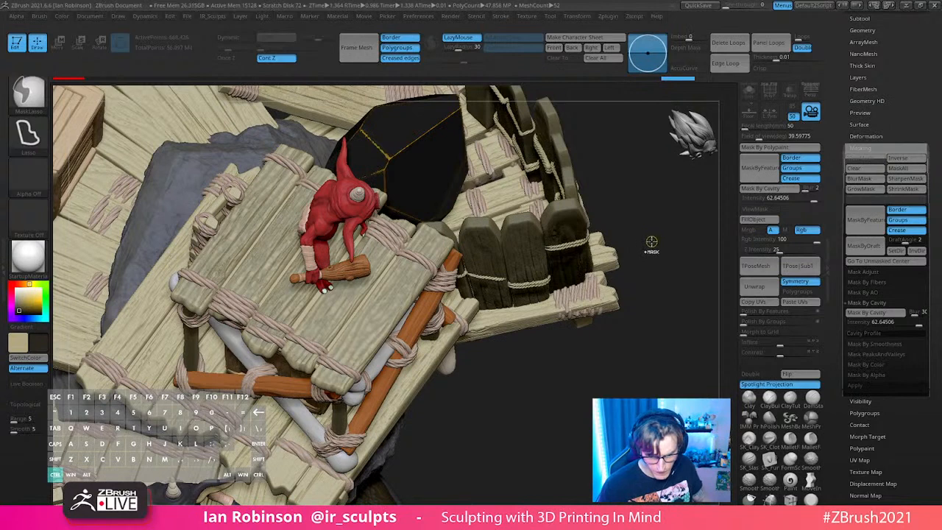
pyautogui.hotkey('ctrl', 'h')
pyautogui.hotkey('ctrl', 'h')
pyautogui.hotkey('ctrl', 'h')
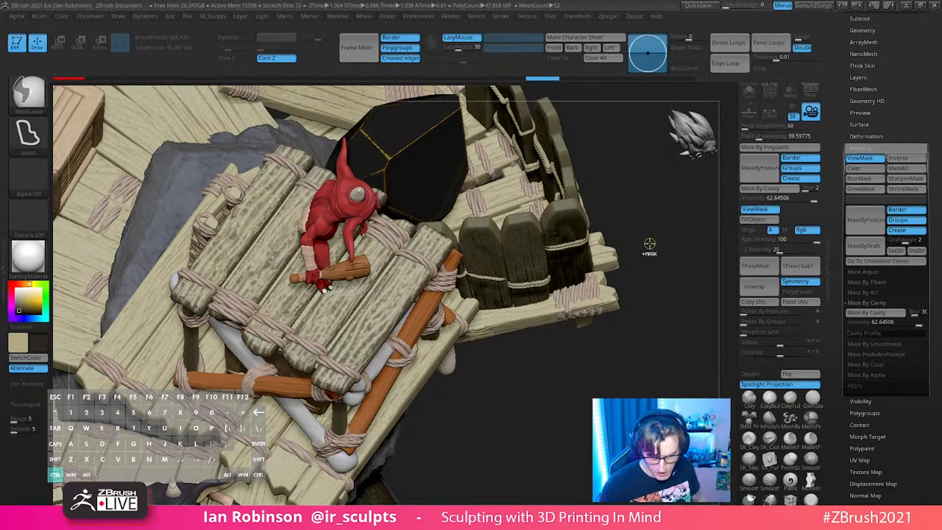
# Step: Undo the fill and the blurring so the planks have their sharp cavity mask back
pyautogui.hotkey('ctrl', 'z')
pyautogui.hotkey('ctrl', 'z')
pyautogui.hotkey('ctrl', 'z')
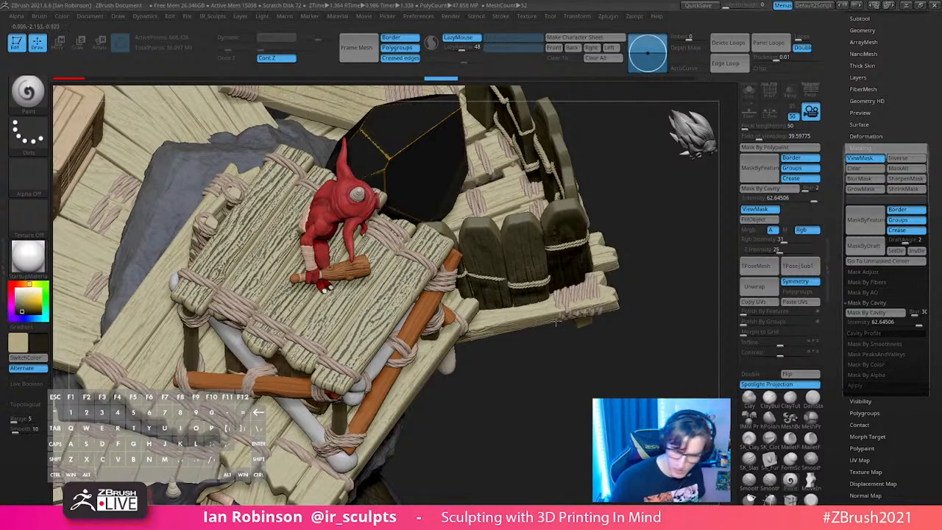
# Step: Invert the sharp cavity mask, fill the planks with the dark brown at RGB intensity 31, and clear the mask
pyautogui.hotkey('ctrl', 'i')
pyautogui.click(755, 220)
pyautogui.keyDown('ctrl'); pyautogui.moveTo(661, 283); pyautogui.dragTo(656, 313); pyautogui.keyUp('ctrl')
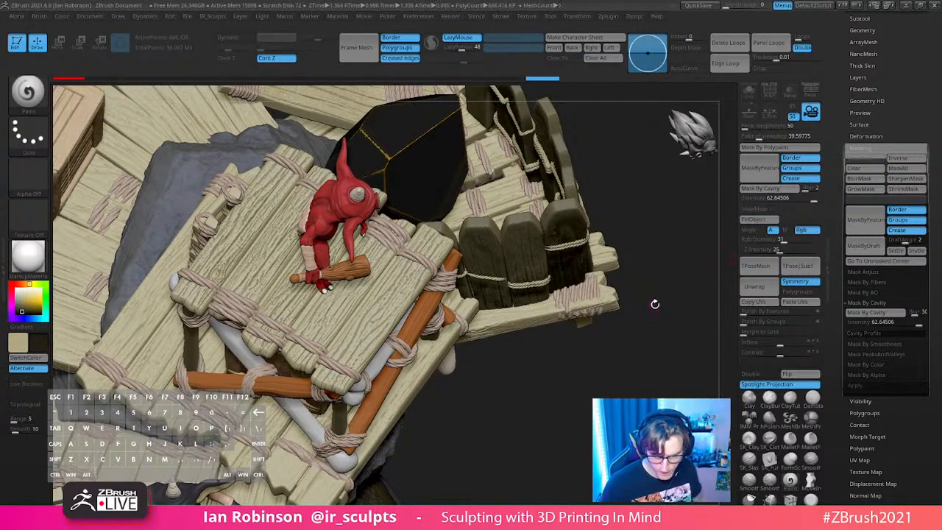
# Step: Raise the RGB intensity to 65, fill the planks again, and clear the mask
pyautogui.hotkey('ctrl', 'h')
pyautogui.moveTo(792, 240); pyautogui.dragTo(802, 241)
pyautogui.click(756, 221)
pyautogui.keyDown('ctrl'); pyautogui.moveTo(646, 291); pyautogui.dragTo(657, 314); pyautogui.keyUp('ctrl')
# Step: Undo the trial groove fills on the upper platform planks and clear their mask
pyautogui.keyDown('alt'); pyautogui.moveTo(651, 273); pyautogui.dragTo(636, 302); pyautogui.keyUp('alt')
pyautogui.moveTo(635, 310); pyautogui.dragTo(639, 222)
pyautogui.moveTo(633, 284)
pyautogui.mouseDown()
pyautogui.moveTo(617, 289)
pyautogui.moveTo(645, 294)
pyautogui.moveTo(604, 255)
pyautogui.mouseUp()
pyautogui.hotkey('ctrl', 'z')
pyautogui.hotkey('ctrl', 'z')
pyautogui.hotkey('ctrl', 'z')
pyautogui.hotkey('ctrl', 'z')
pyautogui.hotkey('ctrl', 'z')
pyautogui.hotkey('ctrl', 'z')
pyautogui.moveTo(578, 350)
pyautogui.keyDown('ctrl'); pyautogui.mouseDown()
pyautogui.moveTo(566, 295)
pyautogui.moveTo(618, 229)
pyautogui.moveTo(620, 119)
pyautogui.mouseUp(); pyautogui.keyUp('ctrl')
# Step: Select the rope-bound plank bridges and isolate them from the rest of the scene
pyautogui.moveTo(540, 427); pyautogui.dragTo(382, 402)
pyautogui.keyDown('alt'); pyautogui.click(140, 270); pyautogui.keyUp('alt')
pyautogui.moveTo(627, 273); pyautogui.dragTo(579, 216)
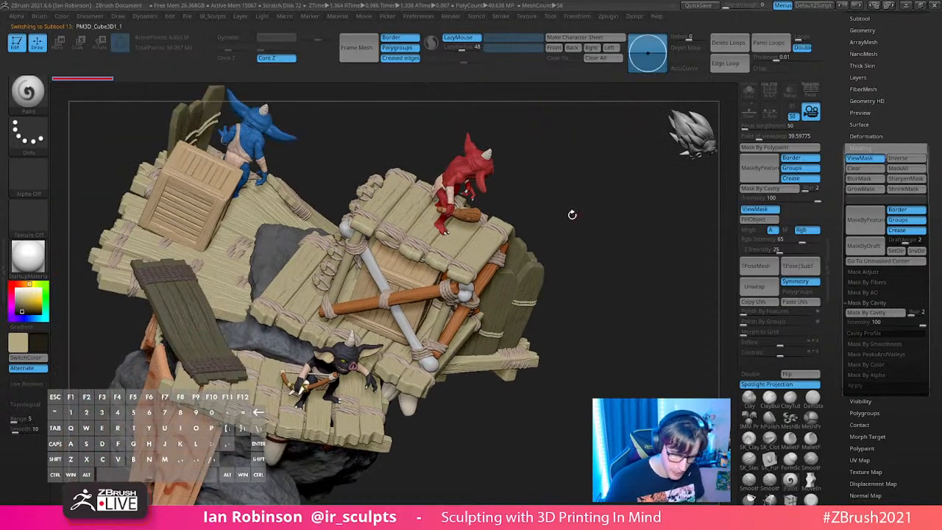
pyautogui.moveTo(333, 169); pyautogui.dragTo(342, 181)
pyautogui.click(749, 90)
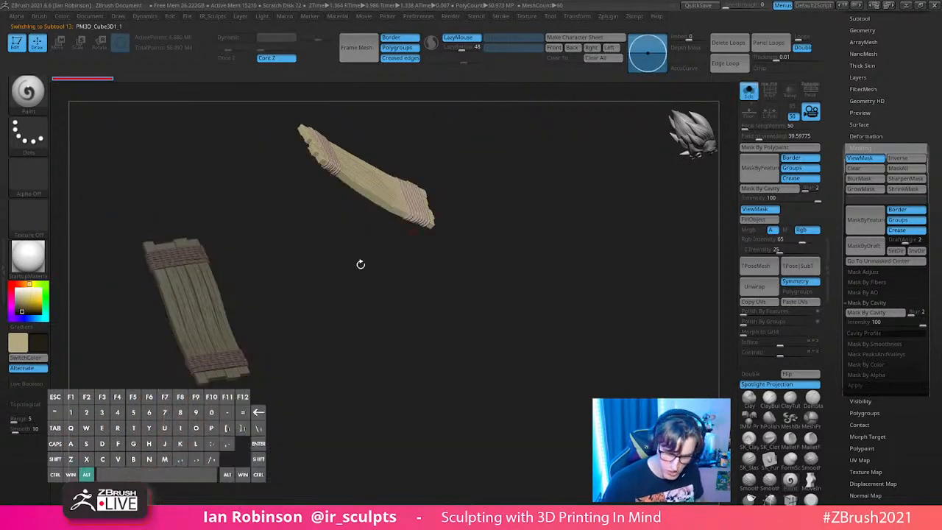
pyautogui.keyDown('alt'); pyautogui.moveTo(416, 310); pyautogui.dragTo(475, 251); pyautogui.keyUp('alt')
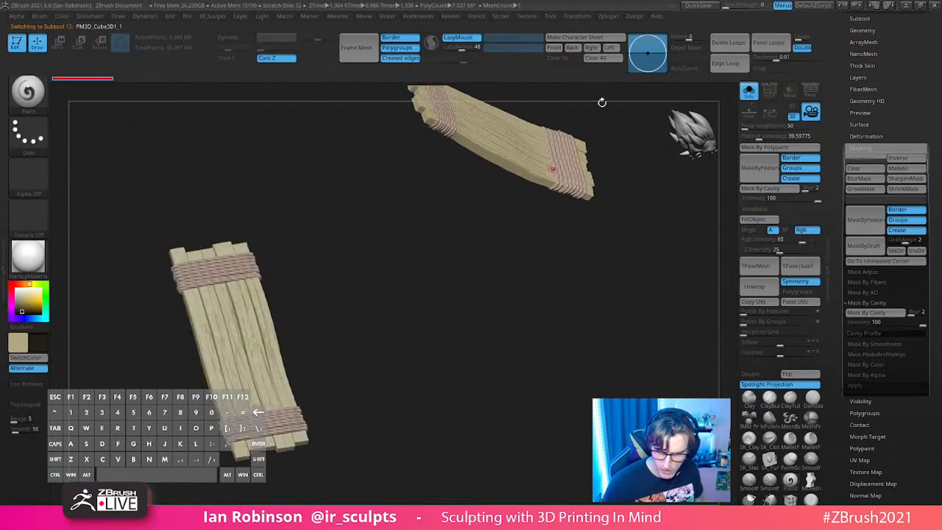
# Step: Try computing the bridges' ambient occlusion mask with OcclusionVolume enabled and clear the resulting mask
pyautogui.click(610, 15)
pyautogui.click(633, 131)
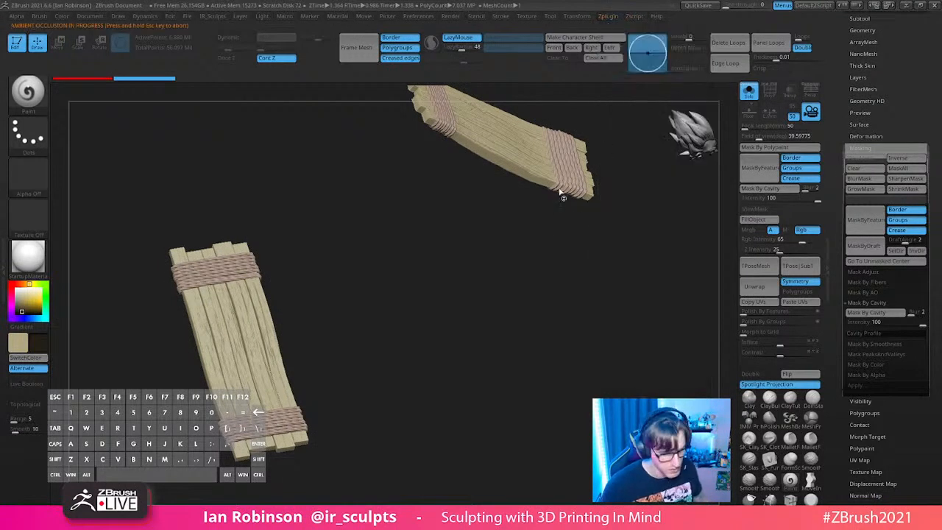
pyautogui.click(608, 16)
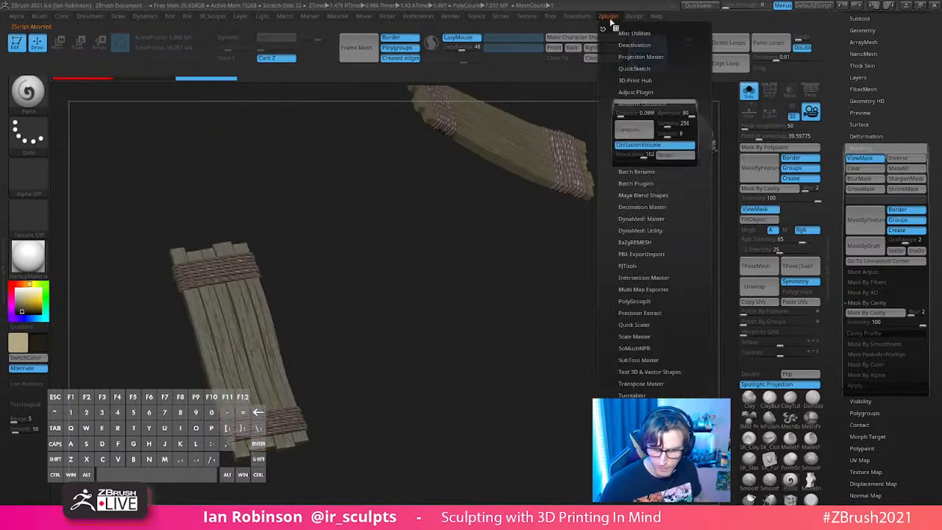
pyautogui.keyDown('ctrl'); pyautogui.moveTo(511, 265); pyautogui.dragTo(532, 234); pyautogui.keyUp('ctrl')
# Step: Compute an ambient occlusion mask for the isolated bridges and invert it
pyautogui.click(591, 18)
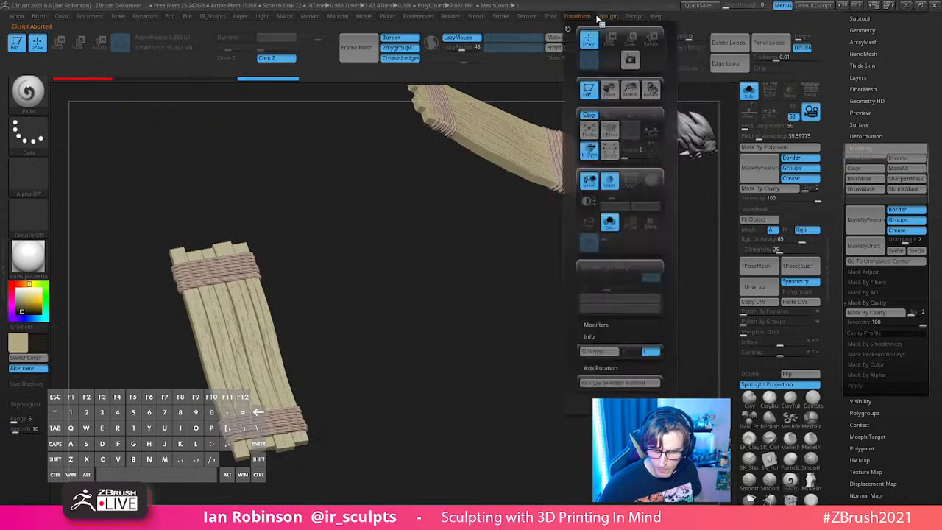
pyautogui.moveTo(603, 21)
pyautogui.click(630, 130)
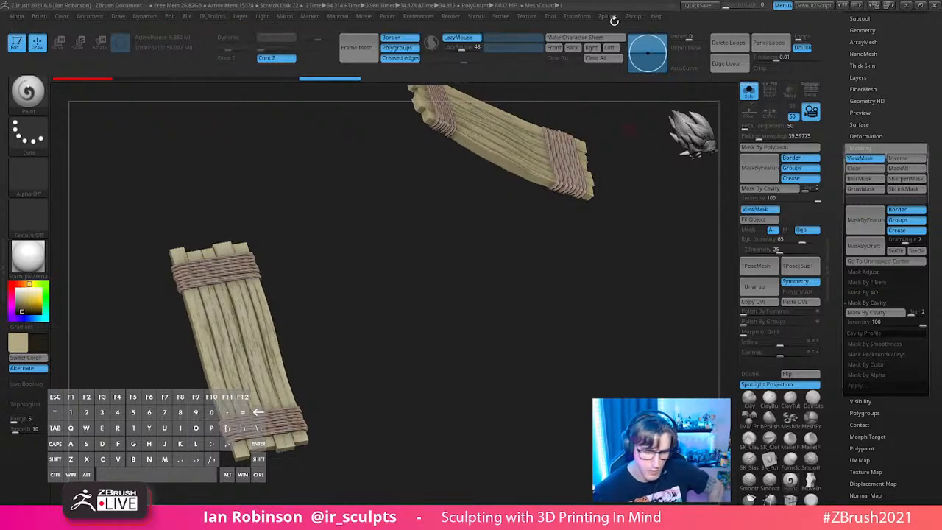
pyautogui.keyDown('ctrl'); pyautogui.click(436, 271); pyautogui.keyUp('ctrl')
pyautogui.keyDown('alt'); pyautogui.moveTo(463, 261); pyautogui.dragTo(543, 269); pyautogui.keyUp('alt')
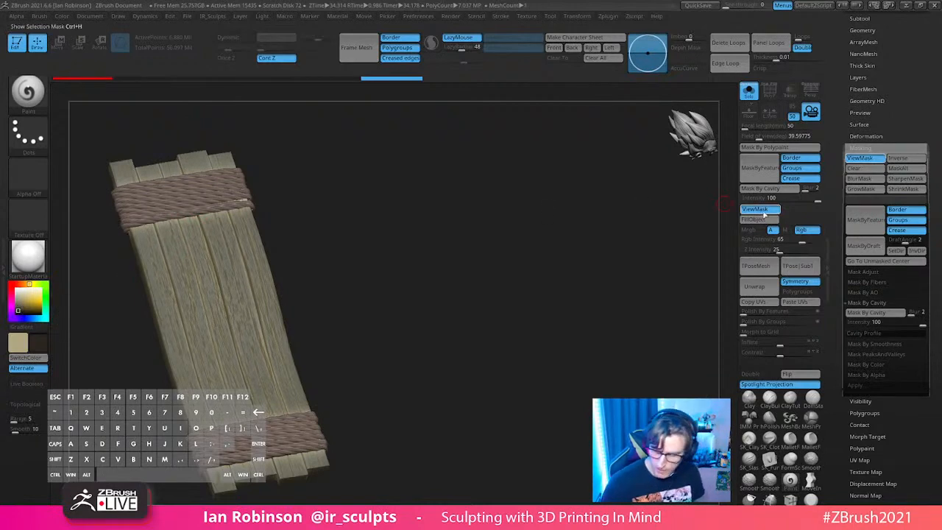
# Step: Fill the bridges' unmasked recesses with the dark brown at RGB intensity 65, clear the mask, and show the whole scene
pyautogui.click(753, 219)
pyautogui.keyDown('ctrl'); pyautogui.moveTo(508, 284); pyautogui.dragTo(522, 373); pyautogui.keyUp('ctrl')
pyautogui.click(752, 97)
pyautogui.moveTo(383, 364)
pyautogui.keyDown('alt'); pyautogui.mouseDown(button='right')
pyautogui.moveTo(365, 409)
pyautogui.moveTo(385, 378)
pyautogui.mouseUp(button='right'); pyautogui.keyUp('alt')
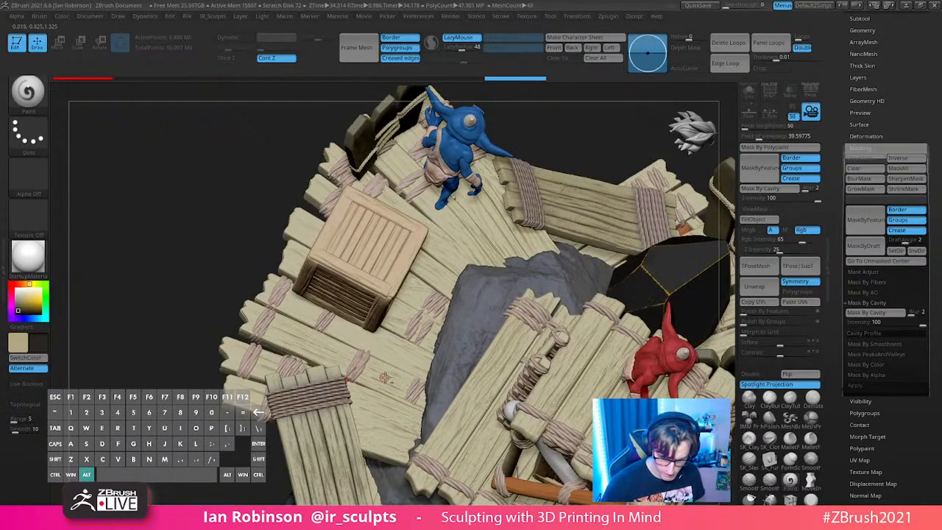
# Step: Examine the Planks subtool and the surrounding wooden structures from several sides
pyautogui.keyDown('alt'); pyautogui.click(386, 378); pyautogui.keyUp('alt')
pyautogui.hotkey('shift', 'f')
pyautogui.hotkey('shift', 'f')
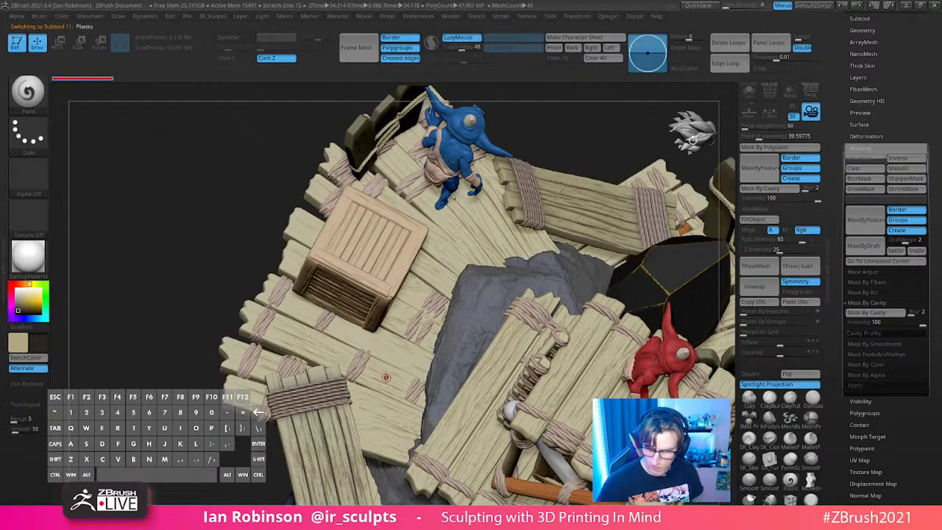
pyautogui.keyDown('alt'); pyautogui.moveTo(541, 139); pyautogui.dragTo(526, 339, button='right'); pyautogui.keyUp('alt')
pyautogui.keyDown('alt'); pyautogui.moveTo(526, 338); pyautogui.dragTo(409, 384, button='right'); pyautogui.keyUp('alt')
pyautogui.moveTo(560, 375); pyautogui.dragTo(506, 339, button='right')
pyautogui.keyDown('alt'); pyautogui.moveTo(390, 447); pyautogui.dragTo(565, 368, button='right'); pyautogui.keyUp('alt')
pyautogui.keyDown('alt'); pyautogui.moveTo(586, 223); pyautogui.dragTo(482, 429, button='right'); pyautogui.keyUp('alt')
# Step: Select the curved fence of upright planks, compute its ambient occlusion mask, and invert and clear the mask
pyautogui.keyDown('alt'); pyautogui.click(478, 251); pyautogui.keyUp('alt')
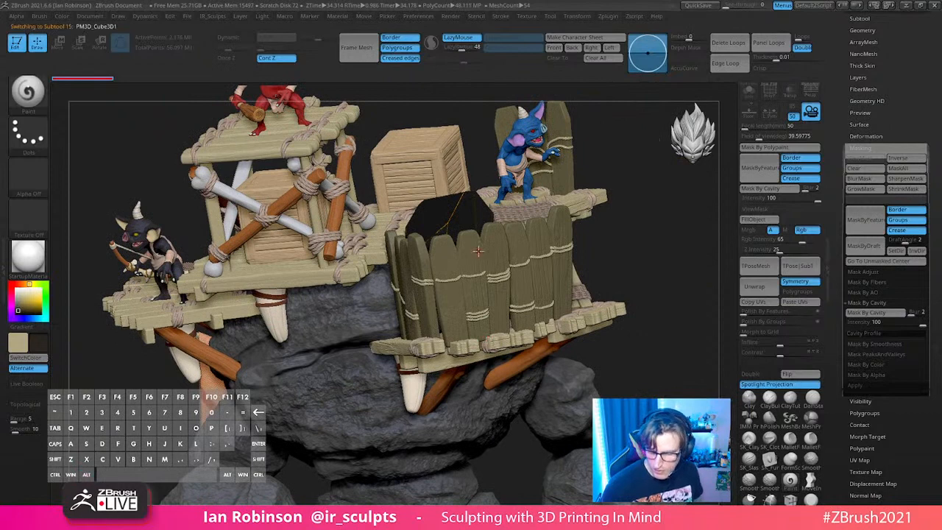
pyautogui.keyDown('ctrl'); pyautogui.click(638, 257); pyautogui.keyUp('ctrl')
pyautogui.keyDown('ctrl'); pyautogui.moveTo(637, 254); pyautogui.dragTo(599, 118); pyautogui.keyUp('ctrl')
pyautogui.moveTo(608, 17)
pyautogui.click(635, 130)
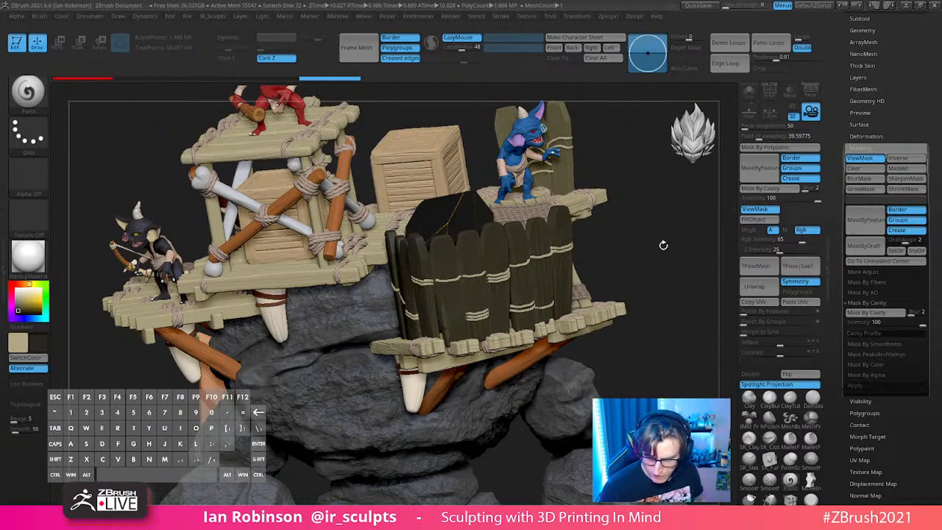
pyautogui.keyDown('ctrl'); pyautogui.click(630, 227); pyautogui.keyUp('ctrl')
pyautogui.moveTo(645, 290)
pyautogui.keyDown('ctrl'); pyautogui.mouseDown()
pyautogui.moveTo(646, 265)
pyautogui.moveTo(664, 251)
pyautogui.moveTo(654, 278)
pyautogui.moveTo(694, 327)
pyautogui.mouseUp(); pyautogui.keyUp('ctrl')
# Step: Darken the upper platform planks' recesses at RGB intensity 65 through an inverted ambient occlusion mask and clear the mask
pyautogui.keyDown('alt'); pyautogui.click(354, 268); pyautogui.keyUp('alt')
pyautogui.moveTo(608, 16)
pyautogui.click(630, 130)
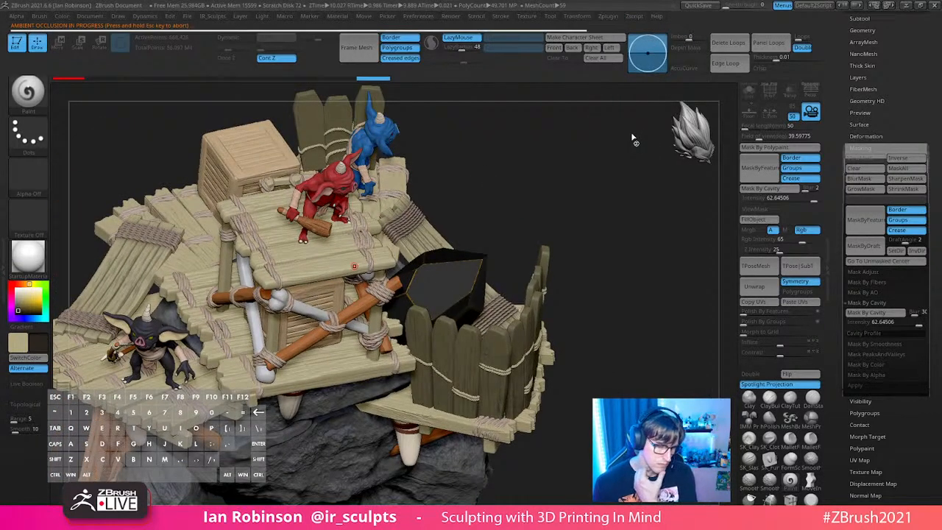
pyautogui.keyDown('ctrl'); pyautogui.click(546, 189); pyautogui.keyUp('ctrl')
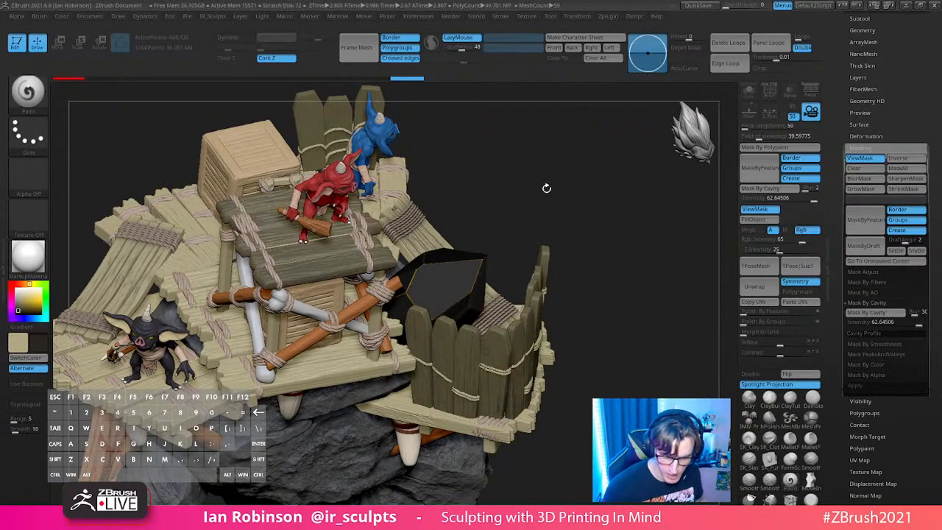
pyautogui.click(757, 221)
pyautogui.moveTo(568, 188)
pyautogui.keyDown('ctrl'); pyautogui.mouseDown()
pyautogui.moveTo(578, 249)
pyautogui.moveTo(590, 239)
pyautogui.mouseUp(); pyautogui.keyUp('ctrl')
# Step: Mask Top_Bridge_3 by ambient occlusion with OcclusionVolume off and fill it with the dark brown at RGB intensity 65
pyautogui.keyDown('alt'); pyautogui.click(237, 280); pyautogui.keyUp('alt')
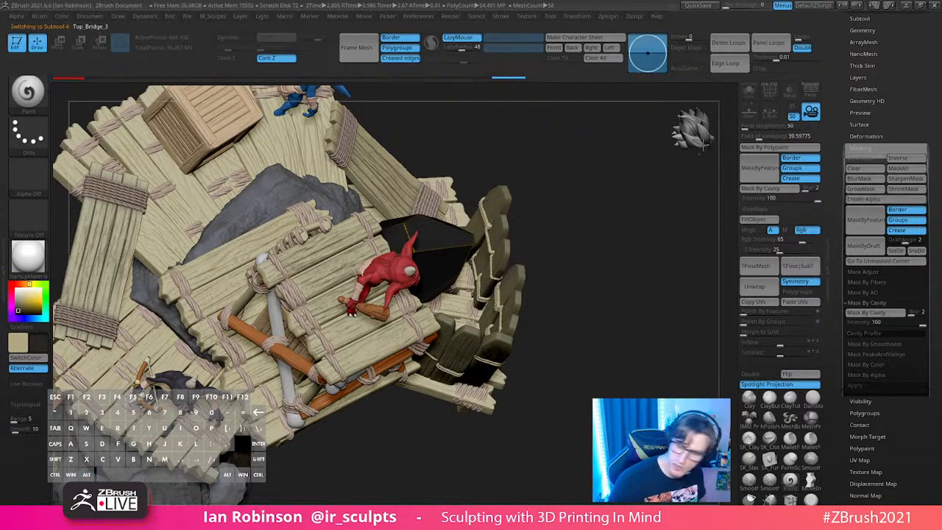
pyautogui.click(609, 16)
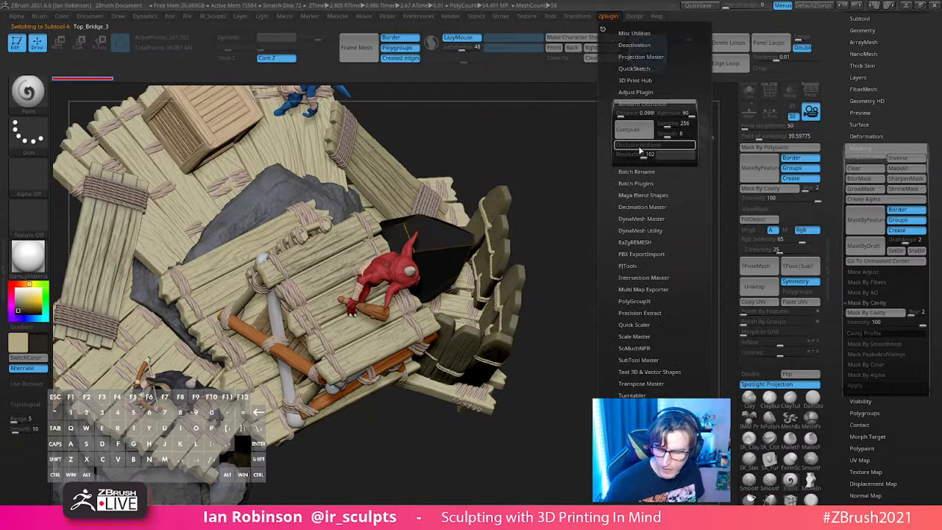
pyautogui.press('ctrl')
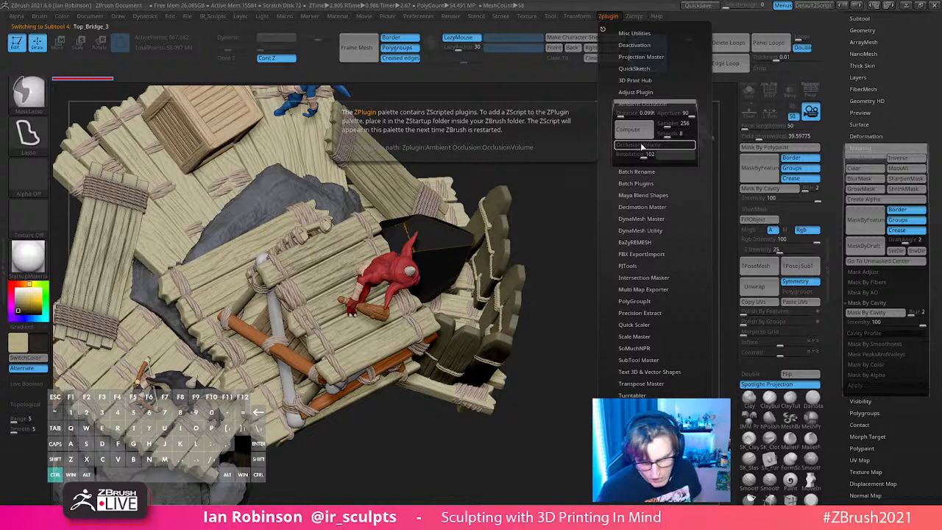
pyautogui.click(632, 129)
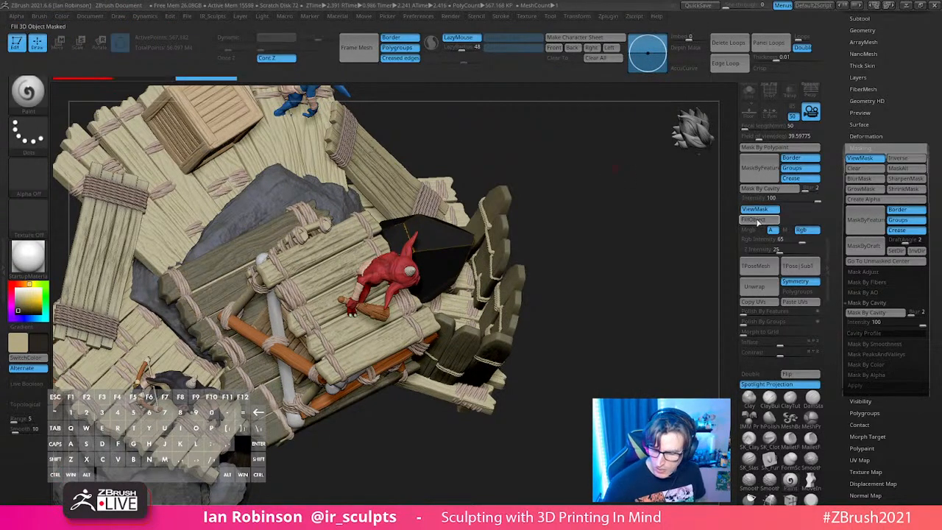
# Step: Select the Planks subtool of the large platform and compute its ambient occlusion mask
pyautogui.keyDown('alt'); pyautogui.click(162, 240); pyautogui.keyUp('alt')
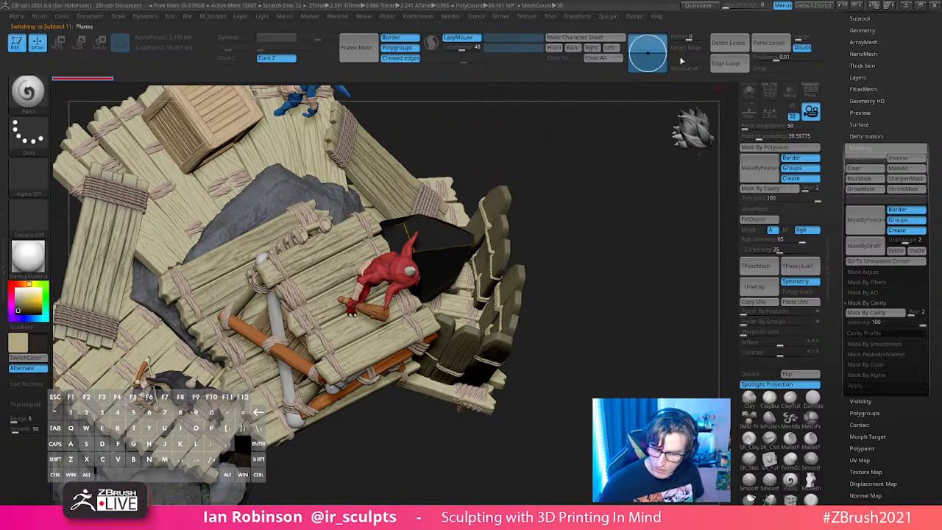
pyautogui.moveTo(613, 17)
pyautogui.click(638, 130)
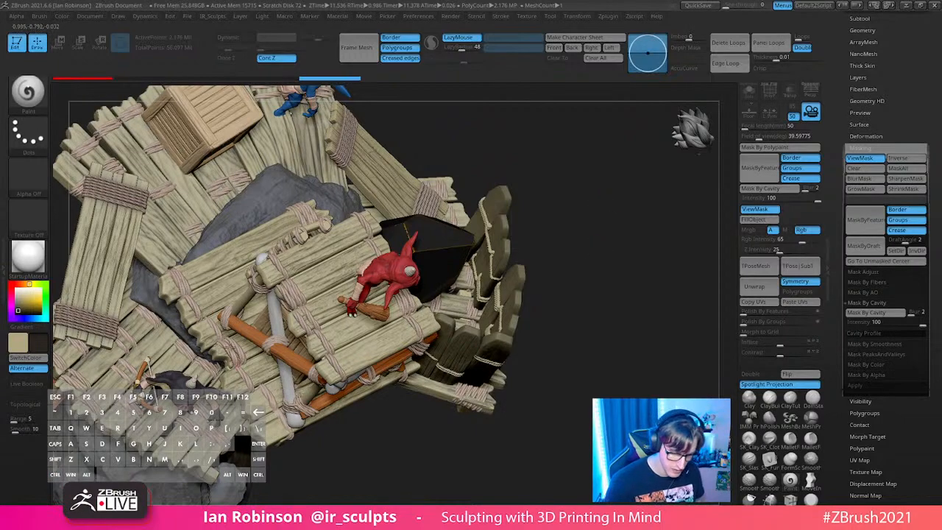
# Step: Select the wooden crates and compute an ambient occlusion mask for them
pyautogui.keyDown('alt'); pyautogui.click(270, 211); pyautogui.keyUp('alt')
pyautogui.moveTo(651, 273); pyautogui.dragTo(625, 258)
pyautogui.keyDown('alt'); pyautogui.click(344, 281); pyautogui.keyUp('alt')
pyautogui.keyDown('ctrl'); pyautogui.click(614, 113); pyautogui.keyUp('ctrl')
pyautogui.keyDown('ctrl'); pyautogui.click(614, 115); pyautogui.keyUp('ctrl')
pyautogui.click(616, 18)
pyautogui.click(633, 154)
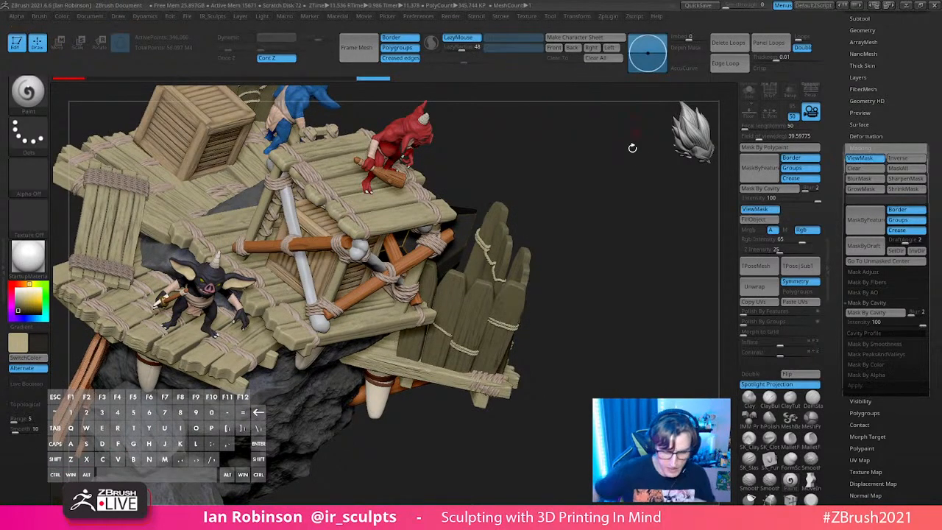
pyautogui.click(763, 211)
# Step: Mask the Planks_Support subtool by ambient occlusion and fill it with the dark brown at RGB intensity 65
pyautogui.moveTo(626, 267)
pyautogui.mouseDown()
pyautogui.moveTo(626, 231)
pyautogui.moveTo(612, 243)
pyautogui.moveTo(660, 302)
pyautogui.moveTo(631, 295)
pyautogui.moveTo(616, 261)
pyautogui.moveTo(649, 265)
pyautogui.moveTo(482, 302)
pyautogui.mouseUp()
pyautogui.keyDown('alt'); pyautogui.click(481, 303); pyautogui.keyUp('alt')
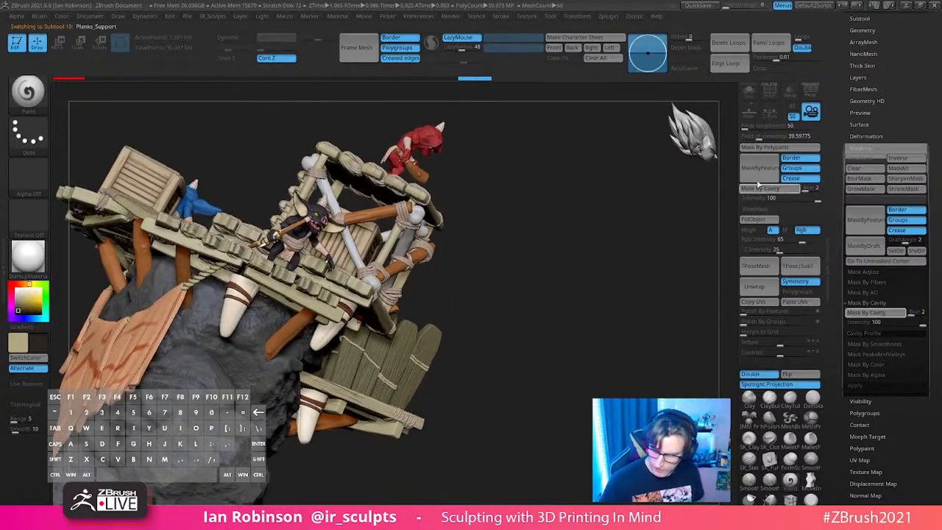
pyautogui.click(610, 16)
pyautogui.click(635, 132)
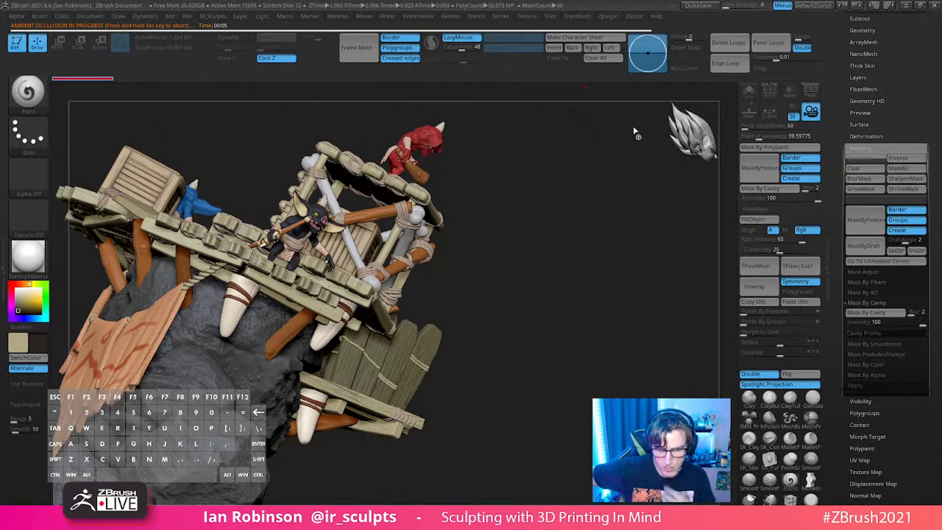
pyautogui.click(753, 222)
# Step: Select the Planks1 subtool and compute its ambient occlusion mask
pyautogui.moveTo(597, 225); pyautogui.dragTo(561, 361)
pyautogui.keyDown('alt'); pyautogui.click(214, 285); pyautogui.keyUp('alt')
pyautogui.keyDown('alt'); pyautogui.click(252, 319); pyautogui.keyUp('alt')
pyautogui.hotkey('shift', 'f')
pyautogui.hotkey('shift', 'f')
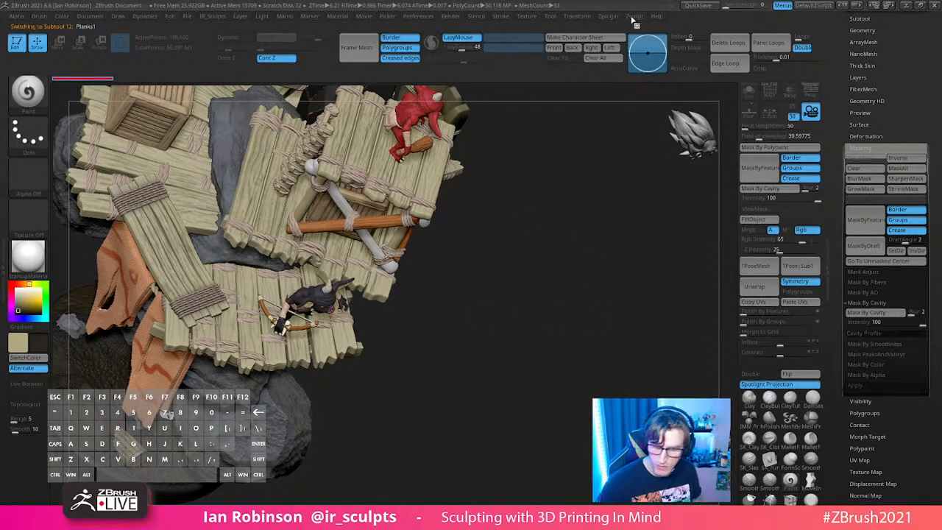
pyautogui.click(638, 129)
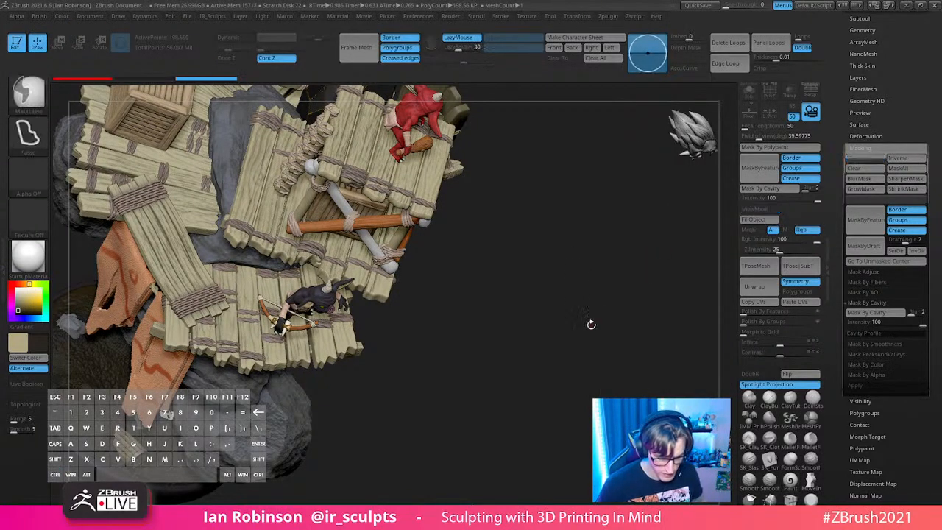
# Step: Mask the PM3D_Cube3D3 subtool by ambient occlusion and fill it with the dark brown at RGB intensity 65
pyautogui.moveTo(602, 305)
pyautogui.mouseDown()
pyautogui.moveTo(576, 309)
pyautogui.moveTo(543, 248)
pyautogui.moveTo(435, 193)
pyautogui.mouseUp()
pyautogui.keyDown('alt'); pyautogui.click(433, 194); pyautogui.keyUp('alt')
pyautogui.hotkey('shift', 'f')
pyautogui.hotkey('shift', 'f')
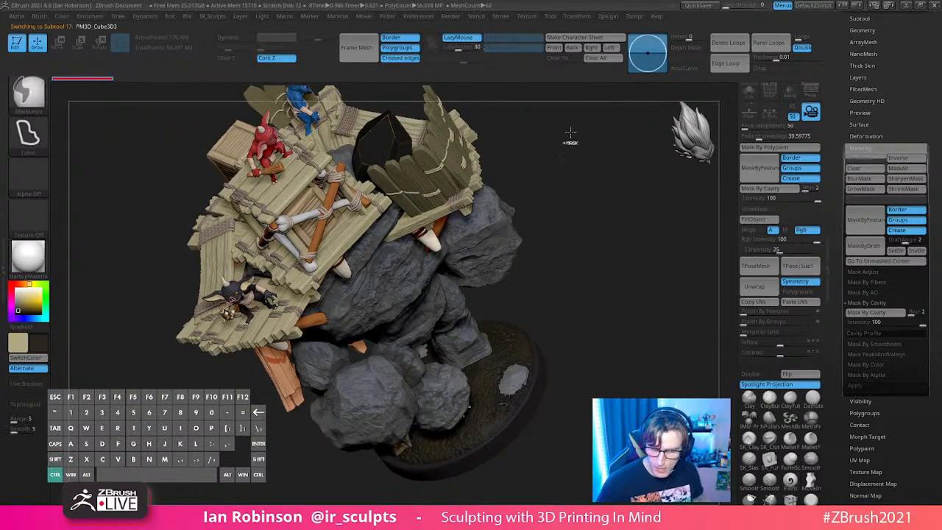
pyautogui.moveTo(608, 16)
pyautogui.click(621, 114)
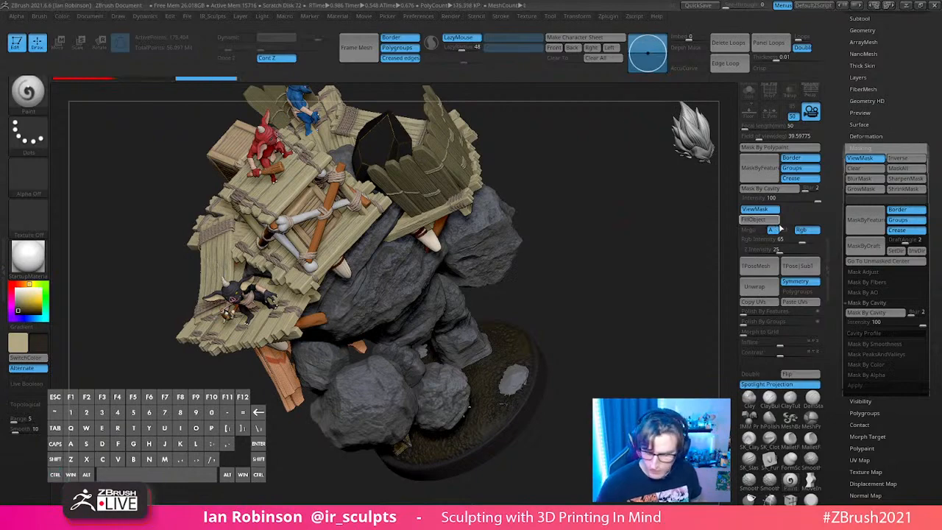
pyautogui.click(758, 220)
# Step: Select the Fangs subtool under the platforms and compute its ambient occlusion mask
pyautogui.moveTo(644, 297); pyautogui.dragTo(534, 237)
pyautogui.keyDown('alt'); pyautogui.moveTo(607, 259); pyautogui.dragTo(554, 262); pyautogui.keyUp('alt')
pyautogui.moveTo(598, 265); pyautogui.dragTo(537, 266)
pyautogui.keyDown('alt'); pyautogui.click(345, 253); pyautogui.keyUp('alt')
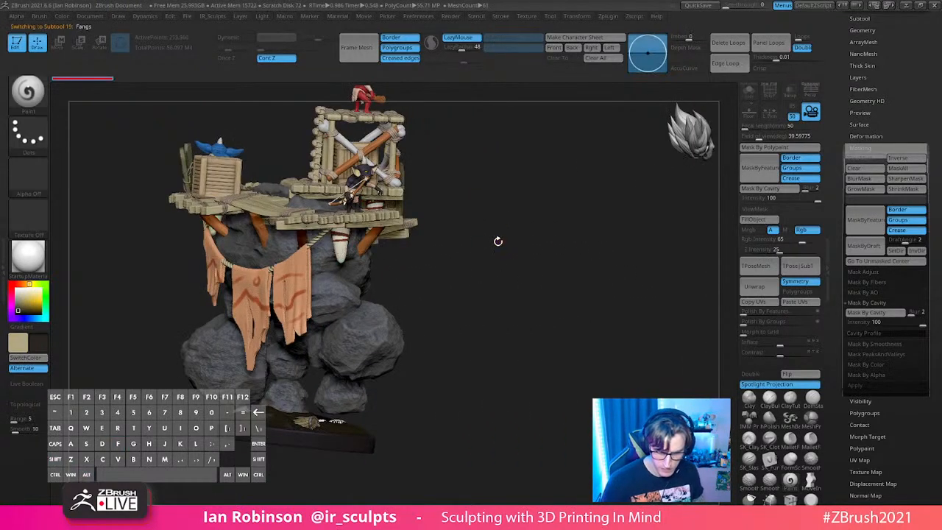
pyautogui.click(610, 16)
pyautogui.click(630, 133)
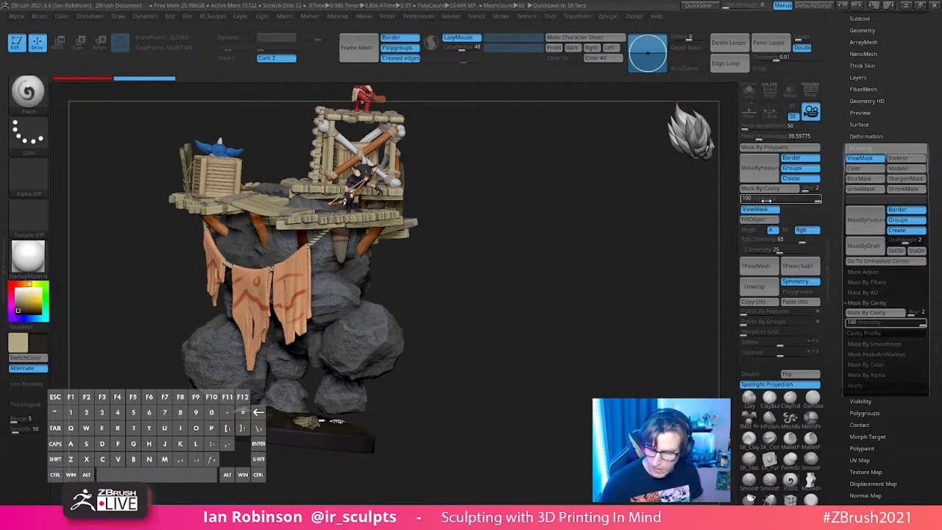
# Step: Examine the back of the rock statue and its base, and check the Dirt subtool's polyframe
pyautogui.keyDown('alt'); pyautogui.moveTo(581, 269); pyautogui.dragTo(613, 89); pyautogui.keyUp('alt')
pyautogui.keyDown('alt'); pyautogui.moveTo(612, 284); pyautogui.dragTo(577, 287); pyautogui.keyUp('alt')
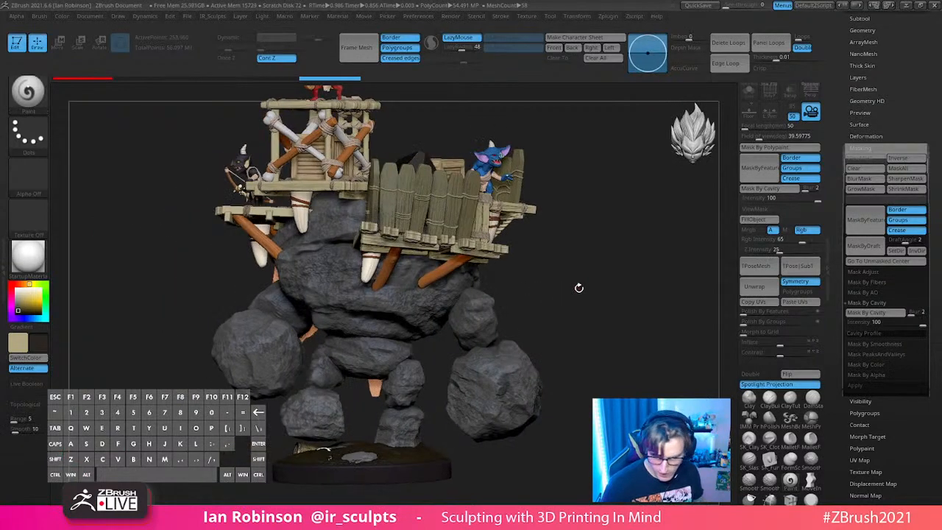
pyautogui.keyDown('alt'); pyautogui.moveTo(595, 246); pyautogui.dragTo(598, 133); pyautogui.keyUp('alt')
pyautogui.moveTo(608, 254); pyautogui.dragTo(649, 295)
pyautogui.moveTo(512, 385); pyautogui.dragTo(568, 405)
pyautogui.keyDown('alt'); pyautogui.click(312, 367); pyautogui.keyUp('alt')
pyautogui.hotkey('shift', 'f')
pyautogui.hotkey('shift', 'f')
pyautogui.hotkey('shift', 'f')
pyautogui.hotkey('shift', 'f')
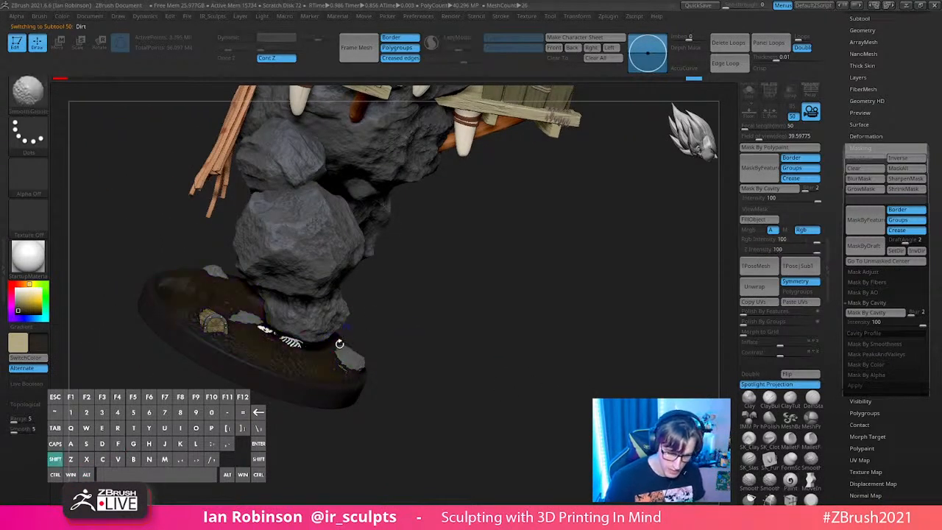
pyautogui.hotkey('shift', 'f')
pyautogui.hotkey('shift', 'f')
# Step: Mask the Merged_Skull1 skeleton by ambient occlusion, isolate it and fill its recesses with grey RGB 125 at RGB intensity 65
pyautogui.keyDown('alt'); pyautogui.click(301, 344); pyautogui.keyUp('alt')
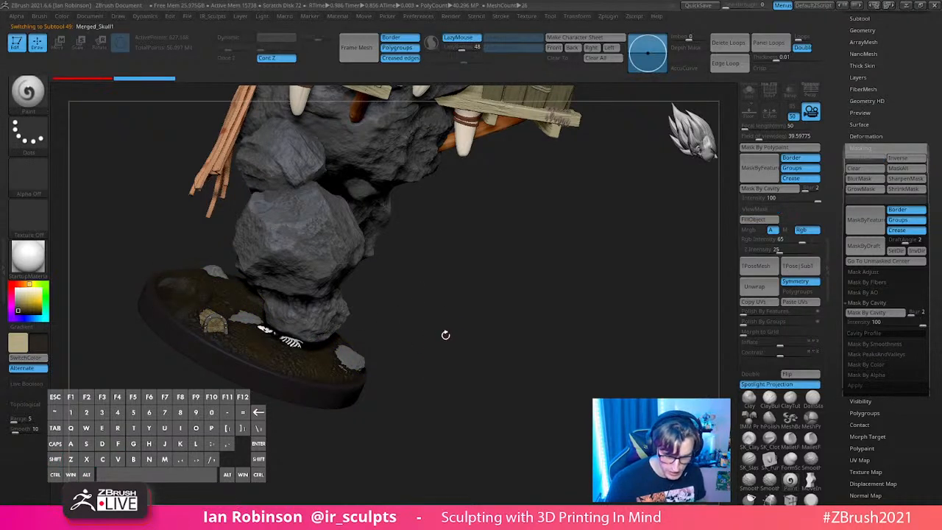
pyautogui.click(608, 16)
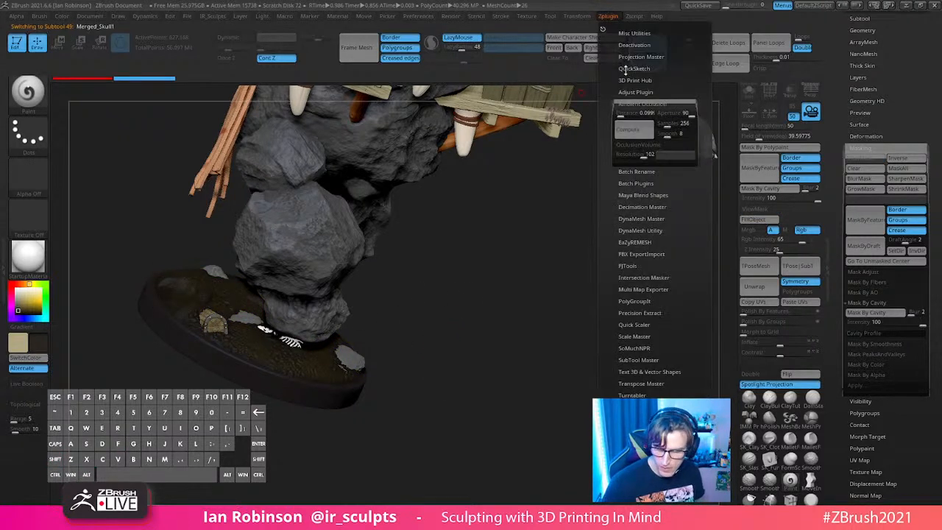
pyautogui.click(645, 133)
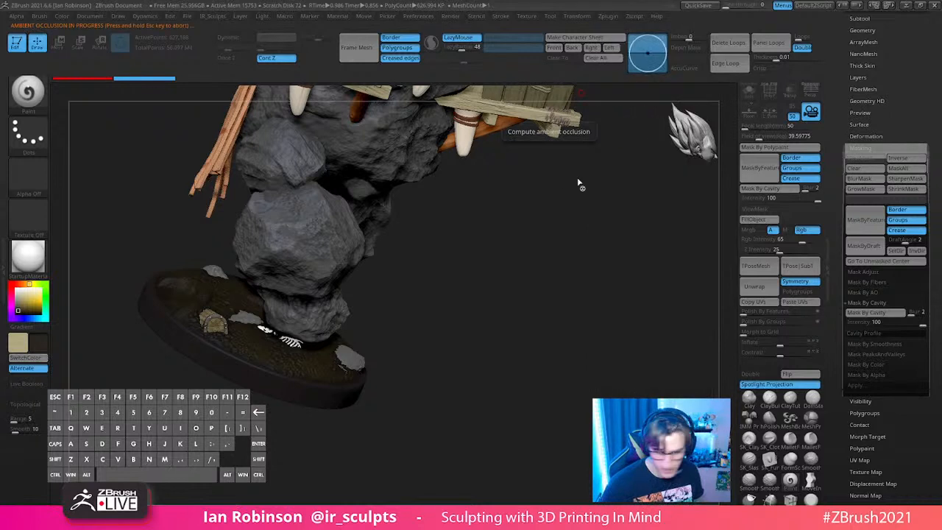
pyautogui.click(746, 93)
pyautogui.moveTo(505, 260)
pyautogui.keyDown('alt'); pyautogui.mouseDown()
pyautogui.moveTo(508, 336)
pyautogui.moveTo(566, 296)
pyautogui.moveTo(550, 288)
pyautogui.mouseUp(); pyautogui.keyUp('alt')
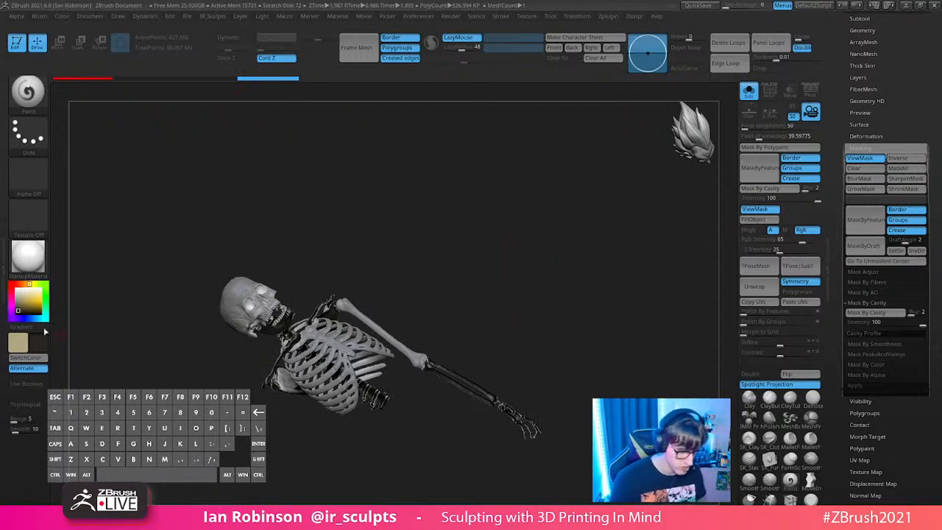
pyautogui.click(759, 219)
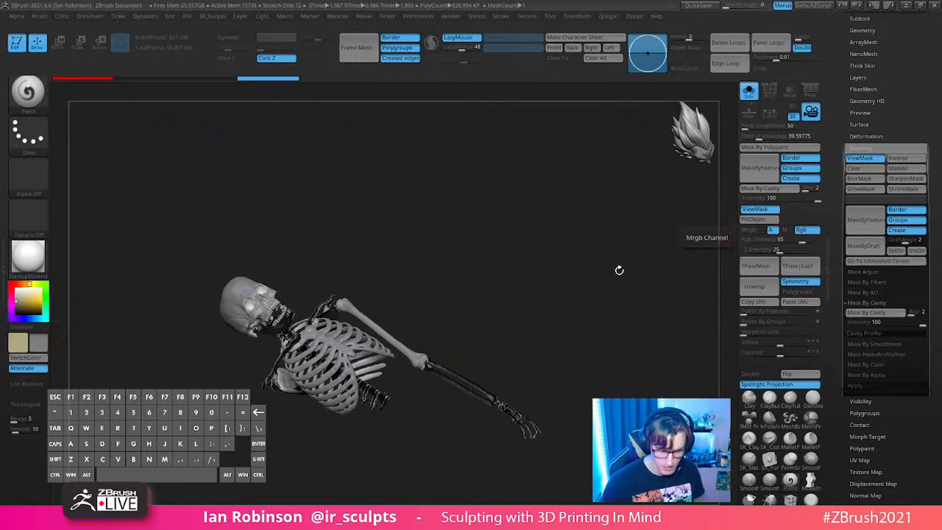
# Step: Invert the skeleton's mask and fill the exposed bone surfaces with a pale cream
pyautogui.keyDown('ctrl'); pyautogui.moveTo(633, 261); pyautogui.dragTo(552, 275); pyautogui.keyUp('ctrl')
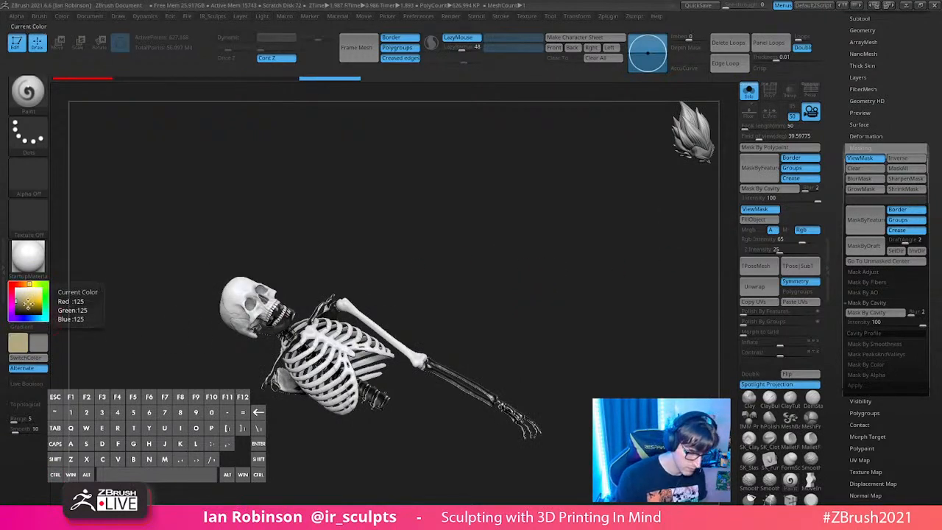
pyautogui.press('v')
pyautogui.click(24, 294)
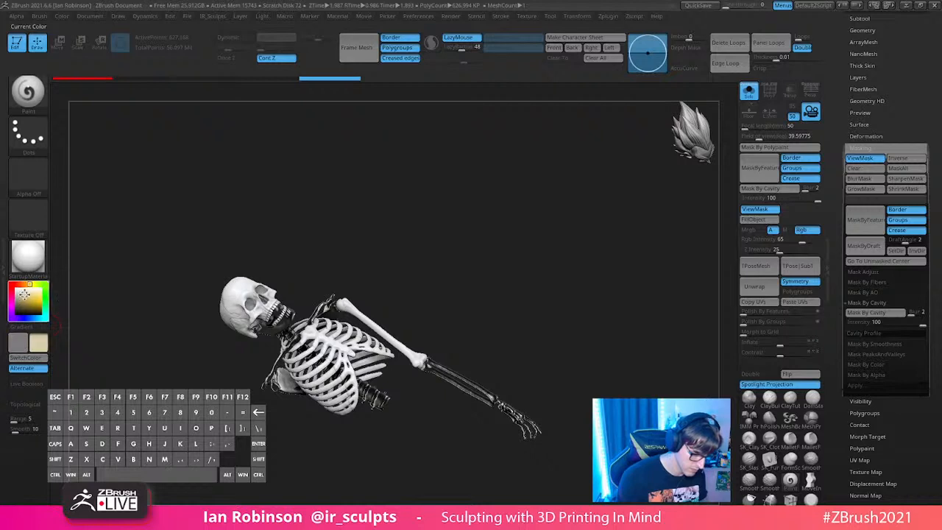
pyautogui.click(759, 220)
# Step: Invert the skeleton's mask again, fill the recesses with the grey and clear the mask
pyautogui.keyDown('ctrl'); pyautogui.click(482, 247); pyautogui.keyUp('ctrl')
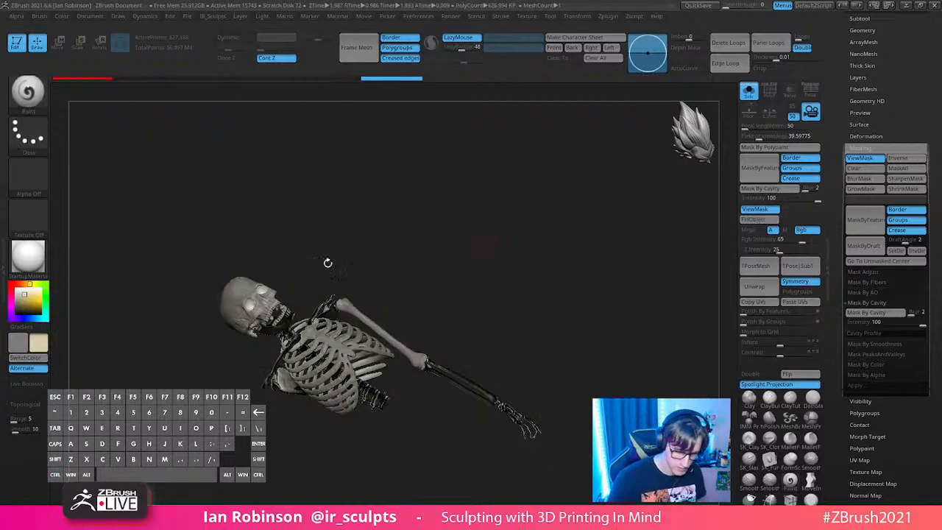
pyautogui.press('v')
pyautogui.click(756, 223)
pyautogui.keyDown('ctrl'); pyautogui.moveTo(507, 231); pyautogui.dragTo(664, 146); pyautogui.keyUp('ctrl')
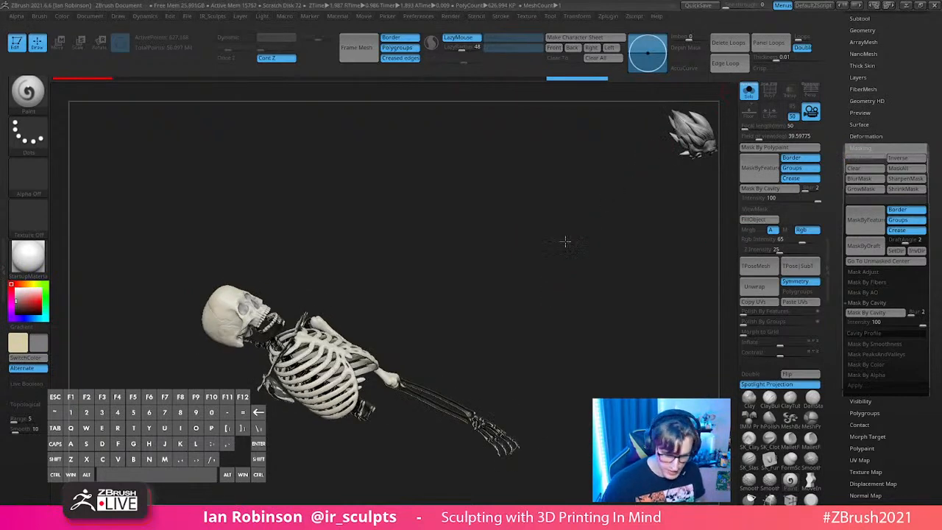
# Step: Show the whole statue again, activate the Move brush and adjust its draw size
pyautogui.moveTo(568, 249); pyautogui.dragTo(561, 248)
pyautogui.click(749, 91)
pyautogui.moveTo(568, 286)
pyautogui.mouseDown()
pyautogui.moveTo(594, 279)
pyautogui.moveTo(599, 338)
pyautogui.moveTo(632, 329)
pyautogui.moveTo(528, 328)
pyautogui.mouseUp()
pyautogui.press('b')
pyautogui.press('m')
pyautogui.press('v')
pyautogui.press('s')
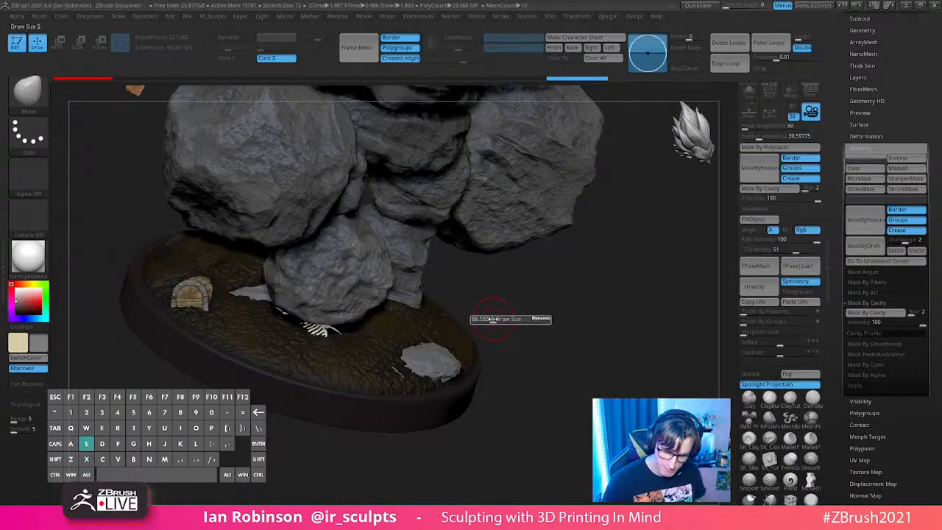
pyautogui.moveTo(508, 319)
pyautogui.mouseDown()
pyautogui.moveTo(552, 309)
pyautogui.moveTo(400, 375)
pyautogui.moveTo(582, 351)
pyautogui.moveTo(562, 358)
pyautogui.moveTo(570, 375)
pyautogui.moveTo(593, 366)
pyautogui.moveTo(579, 368)
pyautogui.moveTo(572, 307)
pyautogui.moveTo(555, 344)
pyautogui.moveTo(566, 306)
pyautogui.moveTo(589, 328)
pyautogui.moveTo(603, 327)
pyautogui.moveTo(575, 299)
pyautogui.moveTo(587, 307)
pyautogui.moveTo(561, 329)
pyautogui.moveTo(513, 329)
pyautogui.moveTo(532, 336)
pyautogui.moveTo(545, 328)
pyautogui.mouseUp()
# Step: Select the torn cloth subtool and compute its ambient occlusion mask
pyautogui.keyDown('alt'); pyautogui.click(443, 334); pyautogui.keyUp('alt')
pyautogui.hotkey('shift', 'f')
pyautogui.hotkey('shift', 'f')
pyautogui.click(630, 15)
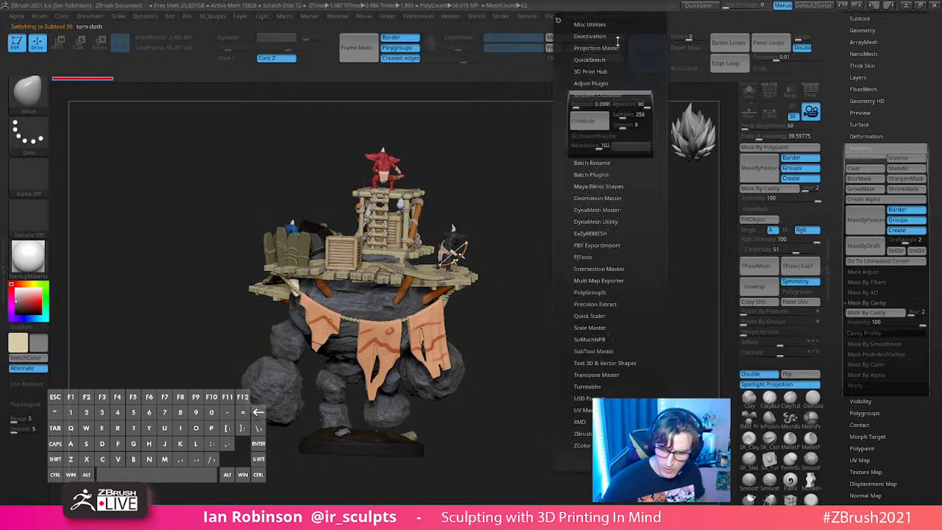
pyautogui.click(600, 123)
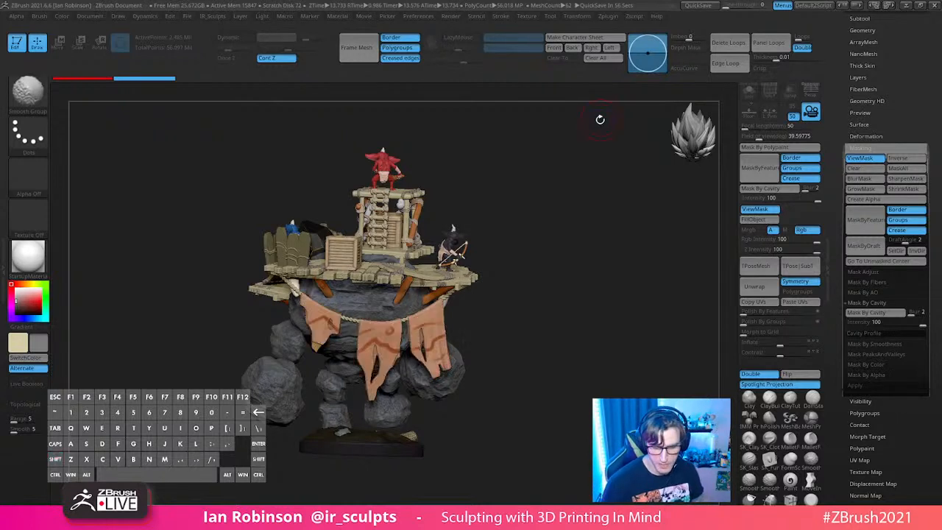
# Step: Invert the torn cloth's mask, fill it with dark brown RGB 61, 47, 41 at RGB intensity 100 and clear the mask
pyautogui.press('ctrl')
pyautogui.keyDown('ctrl'); pyautogui.click(568, 261); pyautogui.keyUp('ctrl')
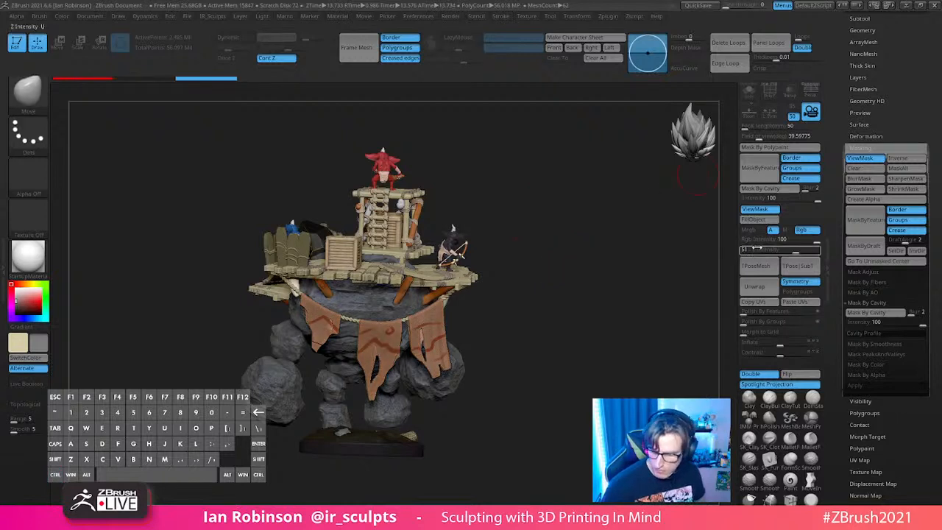
pyautogui.moveTo(17, 305); pyautogui.dragTo(380, 342)
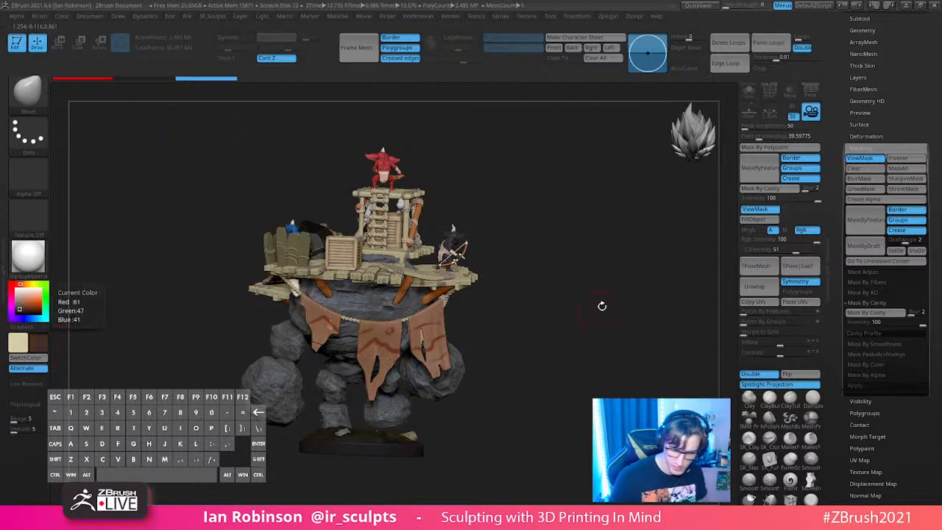
pyautogui.click(760, 226)
pyautogui.keyDown('ctrl'); pyautogui.moveTo(593, 312); pyautogui.dragTo(479, 263); pyautogui.keyUp('ctrl')
# Step: Select the Bone subtool on the tower and compute its ambient occlusion mask
pyautogui.keyDown('alt'); pyautogui.click(366, 224); pyautogui.keyUp('alt')
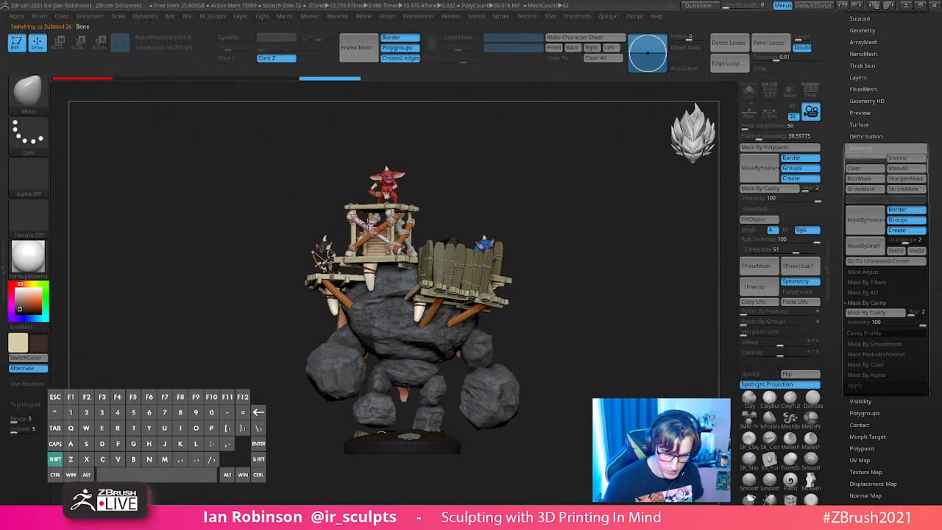
pyautogui.hotkey('shift', 'f')
pyautogui.hotkey('shift', 'f')
pyautogui.moveTo(609, 16)
pyautogui.click(627, 129)
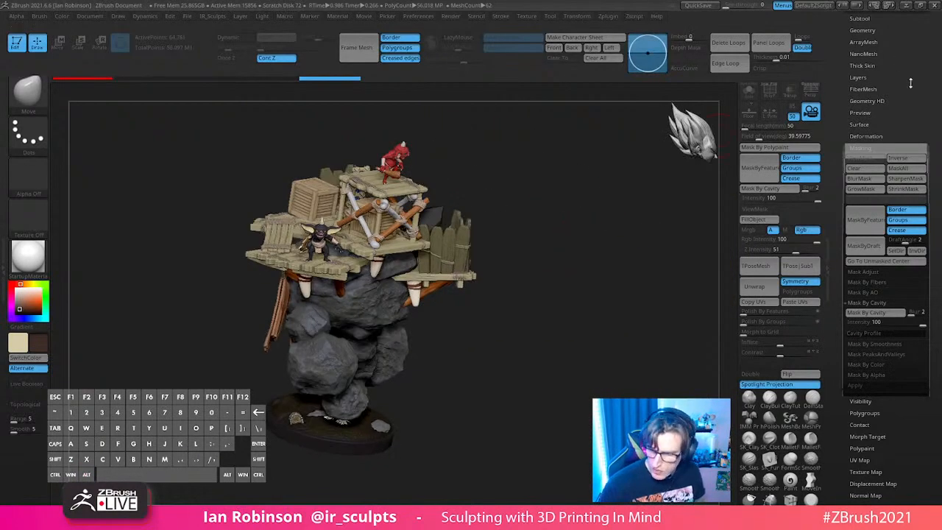
# Step: Save the tool as a PosedBokoblin .ztl file in the Bokoblin_Talus_Statue folder
pyautogui.scroll(3, 909, 61)
pyautogui.click(899, 32)
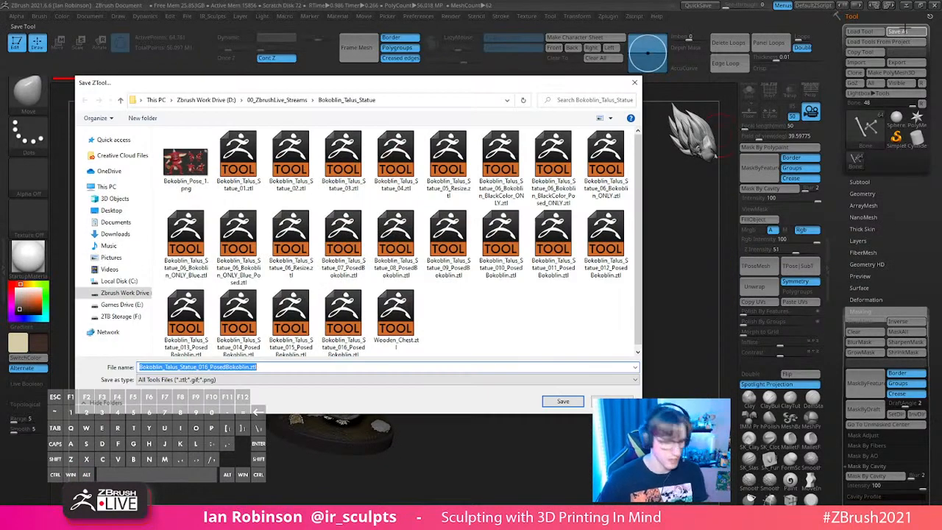
pyautogui.press('Left')
pyautogui.press('Left')
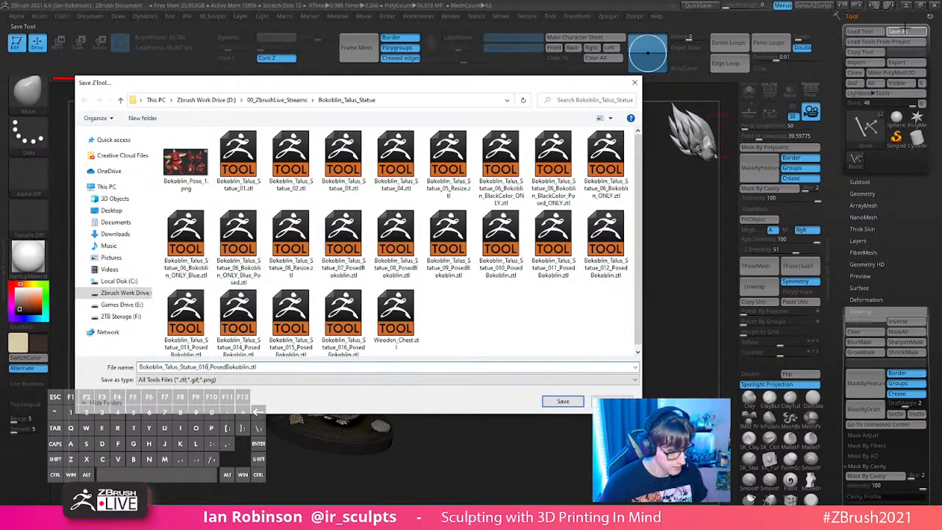
pyautogui.press('Return')
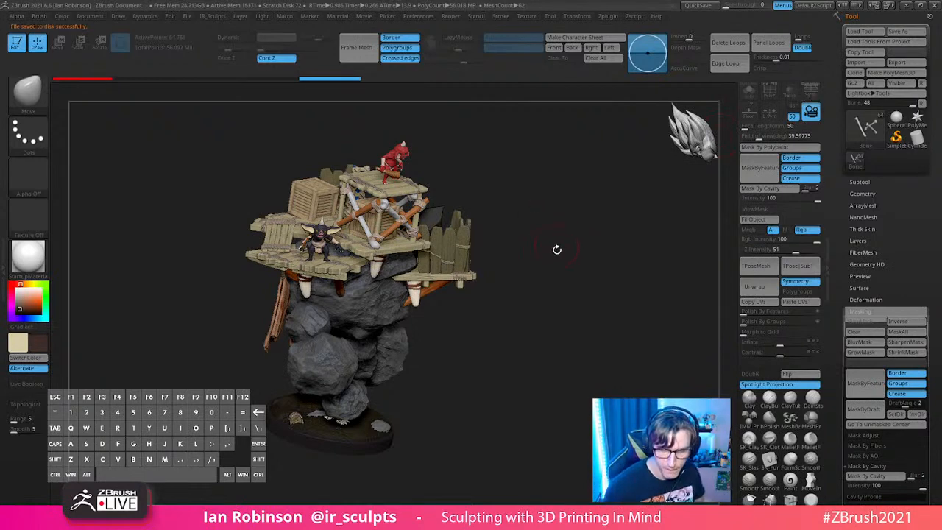
# Step: Select the Planks1 subtool and nudge the plank end below the fence with a resized Move brush
pyautogui.moveTo(547, 260); pyautogui.dragTo(561, 205)
pyautogui.keyDown('alt'); pyautogui.moveTo(570, 238); pyautogui.dragTo(571, 305); pyautogui.keyUp('alt')
pyautogui.moveTo(582, 298); pyautogui.dragTo(541, 332)
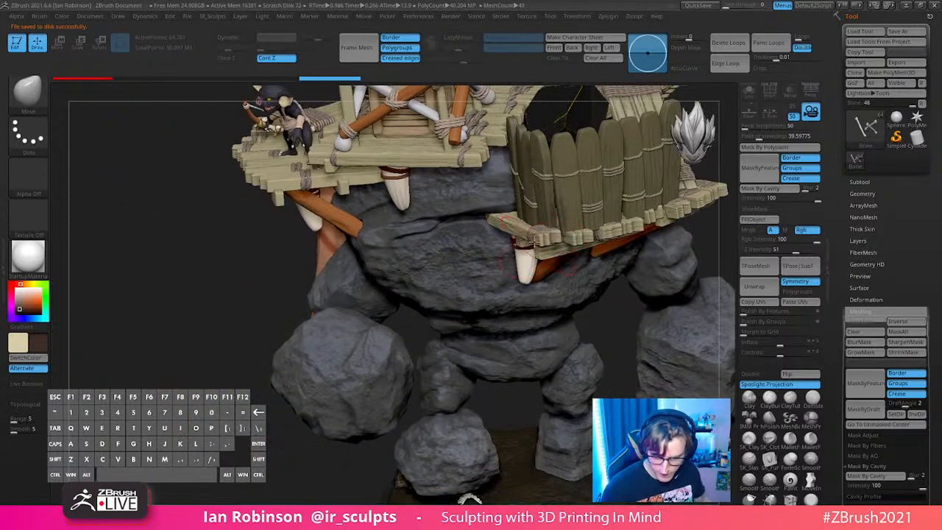
pyautogui.keyDown('alt'); pyautogui.click(541, 231); pyautogui.keyUp('alt')
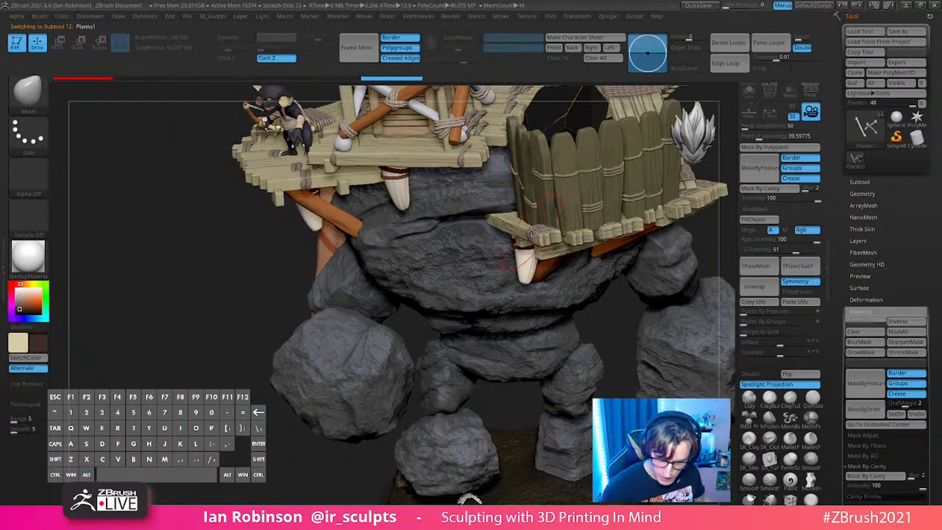
pyautogui.moveTo(530, 240)
pyautogui.mouseDown(button='right')
pyautogui.moveTo(548, 284)
pyautogui.moveTo(557, 267)
pyautogui.moveTo(534, 262)
pyautogui.moveTo(561, 288)
pyautogui.moveTo(548, 265)
pyautogui.moveTo(575, 324)
pyautogui.moveTo(645, 312)
pyautogui.moveTo(593, 261)
pyautogui.moveTo(646, 227)
pyautogui.moveTo(614, 297)
pyautogui.moveTo(643, 213)
pyautogui.moveTo(578, 177)
pyautogui.moveTo(569, 157)
pyautogui.mouseUp(button='right')
pyautogui.press('s')
pyautogui.press('s')
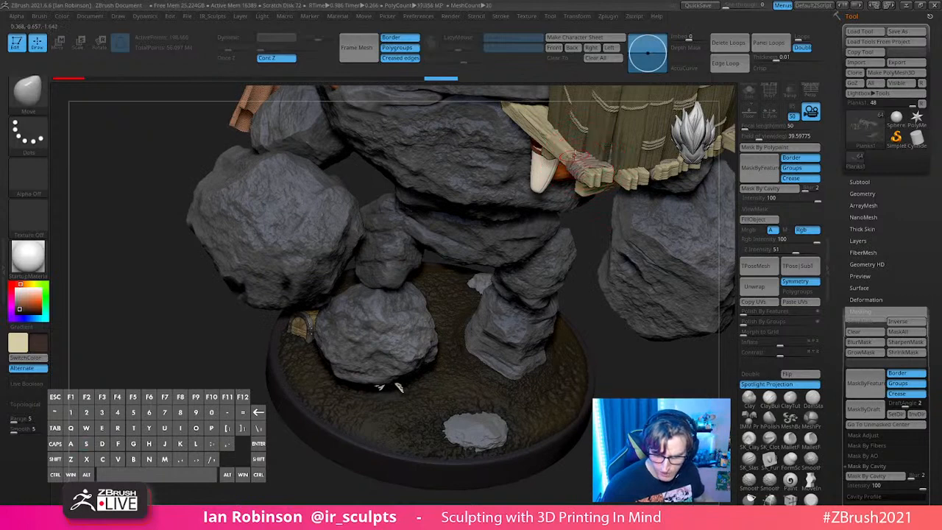
pyautogui.moveTo(581, 159); pyautogui.dragTo(585, 163)
# Step: Select the Dirt subtool on the statue's base and isolate it in Solo mode
pyautogui.moveTo(571, 276); pyautogui.dragTo(482, 331, button='right')
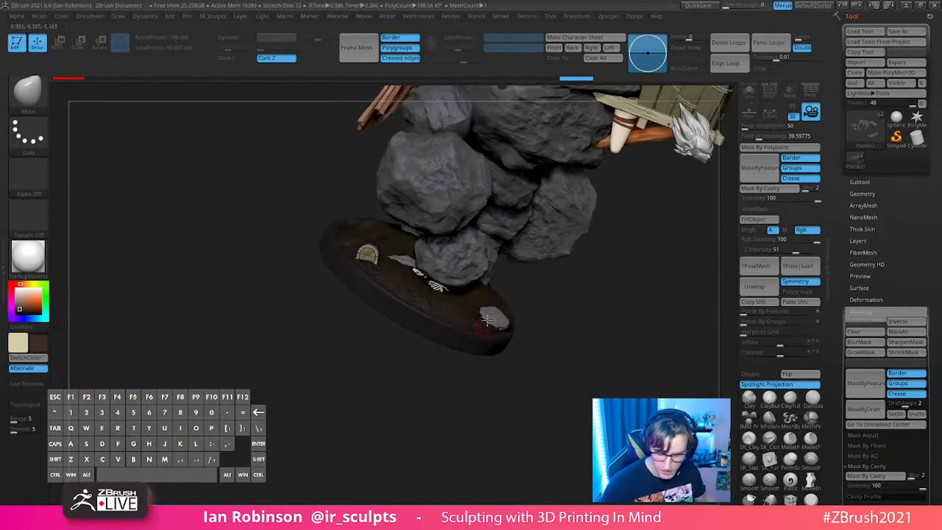
pyautogui.keyDown('alt'); pyautogui.click(489, 313); pyautogui.keyUp('alt')
pyautogui.moveTo(618, 282); pyautogui.dragTo(590, 395, button='right')
pyautogui.click(749, 96)
pyautogui.click(869, 183)
pyautogui.scroll(-3, 914, 254)
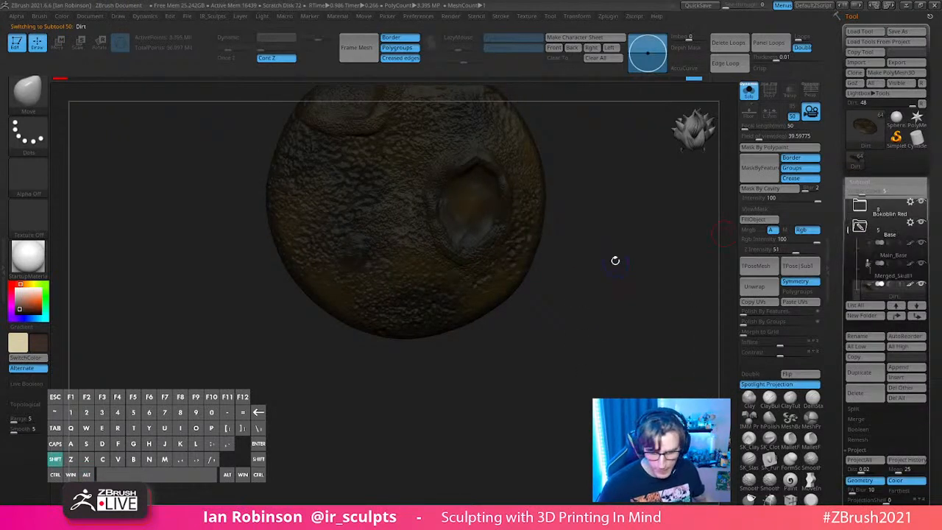
# Step: Delete the lower subdivision levels of the Dirt subtool
pyautogui.hotkey('shift', 'f')
pyautogui.click(864, 183)
pyautogui.click(871, 194)
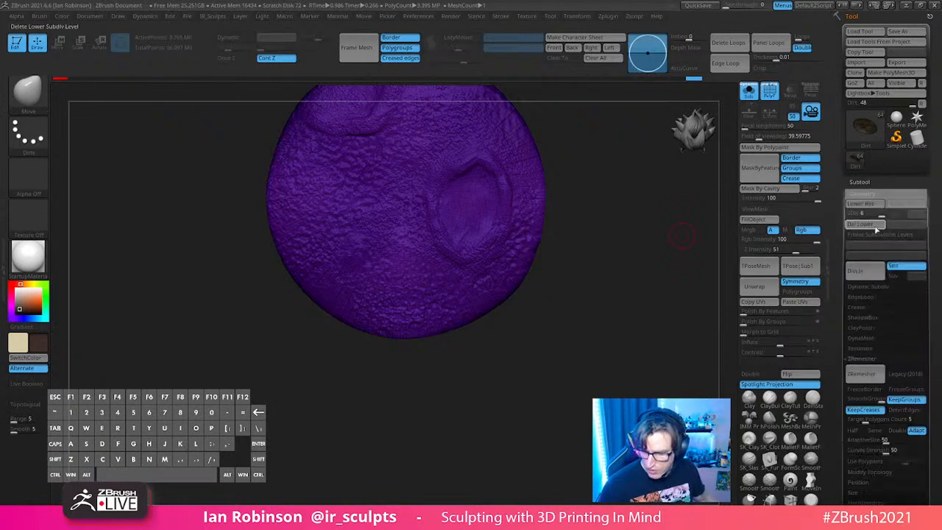
pyautogui.click(872, 226)
pyautogui.keyDown('alt'); pyautogui.moveTo(641, 204); pyautogui.dragTo(657, 348); pyautogui.keyUp('alt')
pyautogui.hotkey('shift', 'f')
pyautogui.keyDown('alt'); pyautogui.moveTo(601, 261); pyautogui.dragTo(635, 253); pyautogui.keyUp('alt')
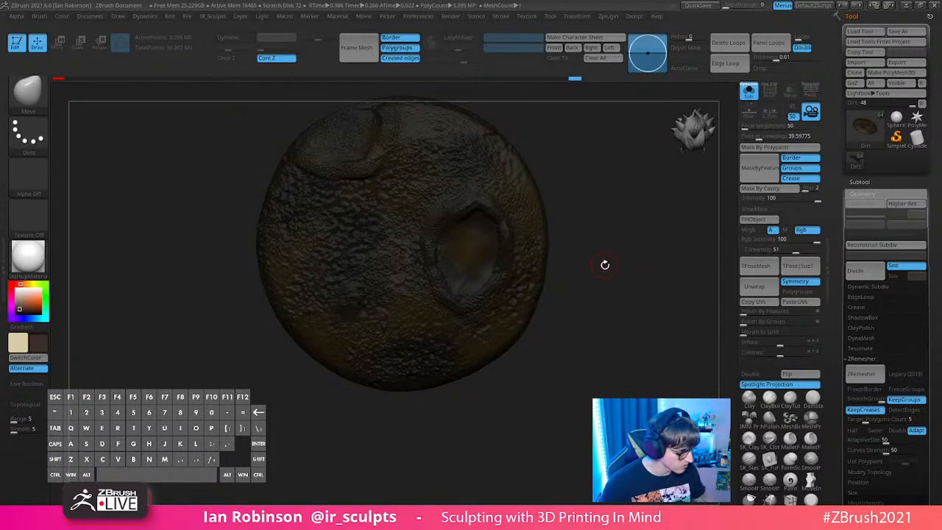
# Step: Switch to the Cylinder3D primitive and convert it to a PolyMesh3D
pyautogui.press('b')
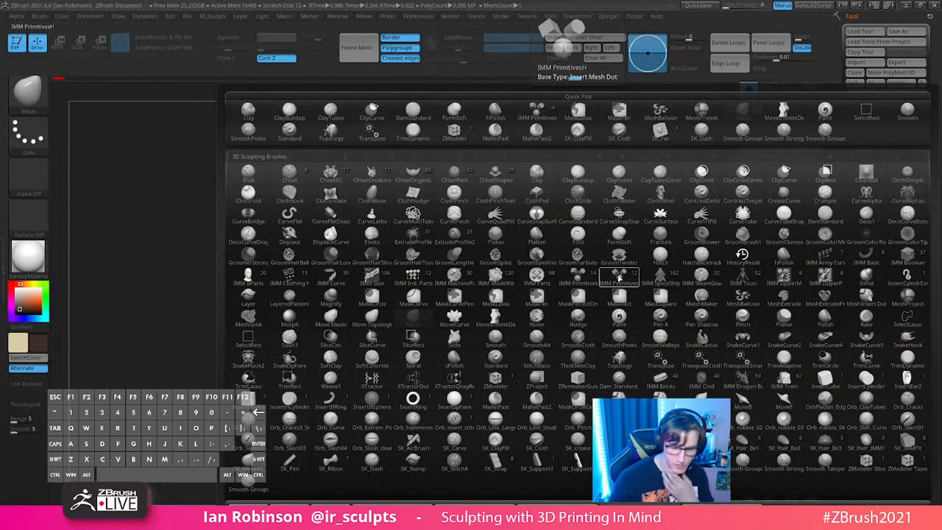
pyautogui.press('Escape')
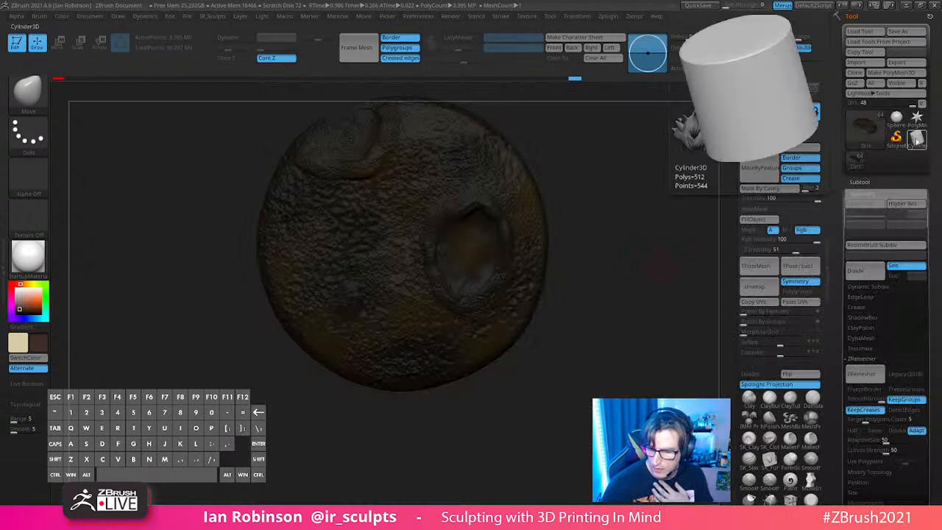
pyautogui.click(917, 139)
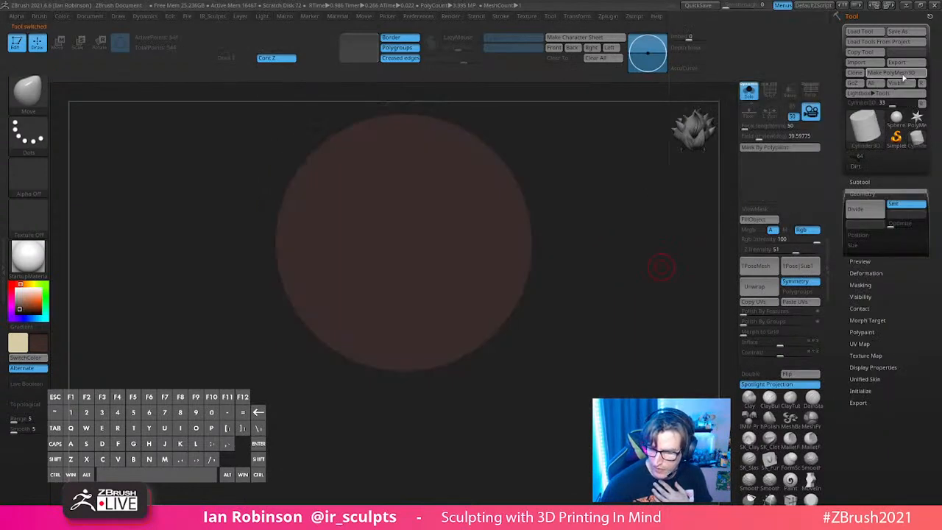
pyautogui.click(901, 77)
# Step: Set the colour to white and the material to BasicMaterial, and show the cylinder's polyframe
pyautogui.moveTo(25, 299); pyautogui.dragTo(16, 288)
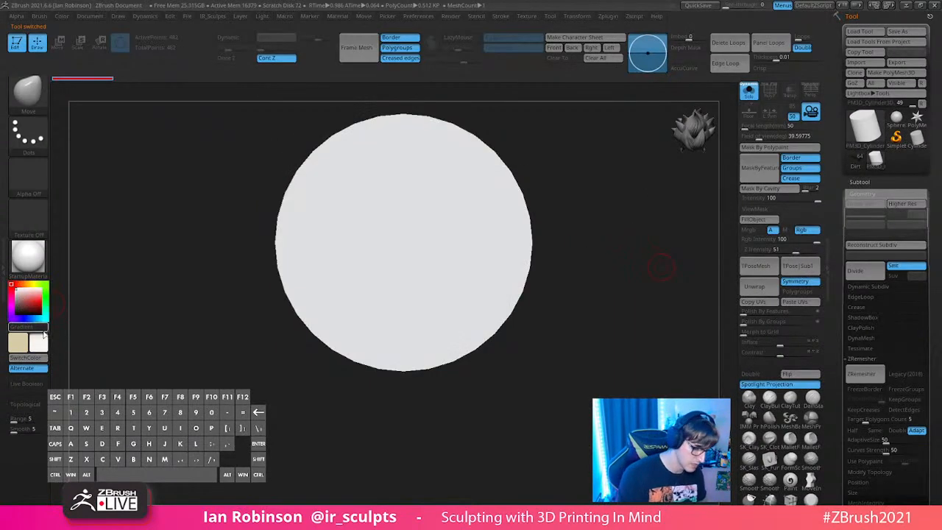
pyautogui.click(31, 264)
pyautogui.click(163, 413)
pyautogui.keyDown('alt'); pyautogui.moveTo(661, 267); pyautogui.dragTo(589, 268); pyautogui.keyUp('alt')
pyautogui.hotkey('shift', 'f')
pyautogui.hotkey('shift', 'f')
pyautogui.hotkey('shift', 'f')
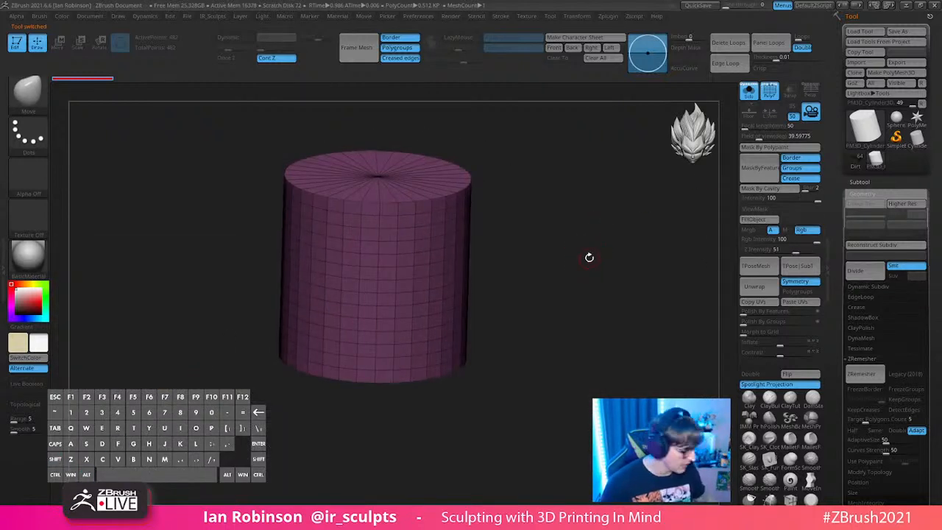
# Step: Initialize the mesh as a QCube with X, Y and Z resolution 1 and put it in one polygroup
pyautogui.scroll(-10, 920, 250)
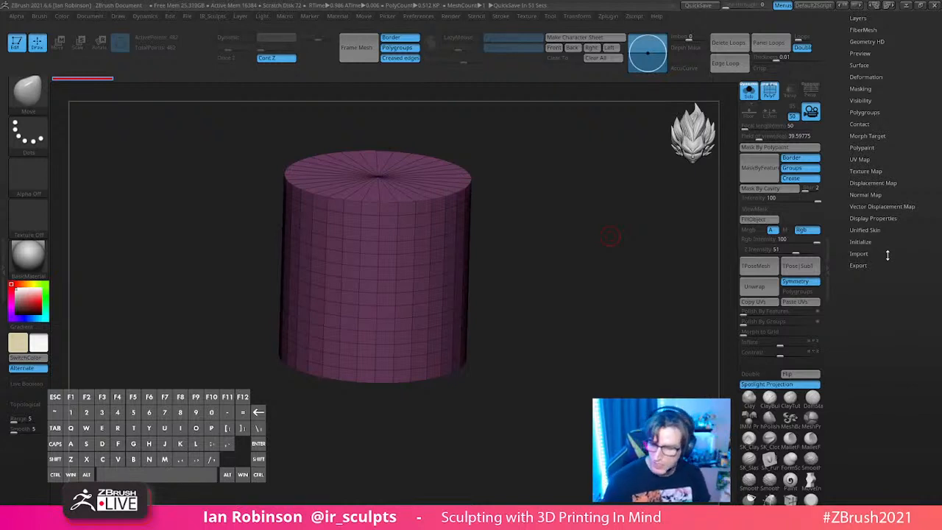
pyautogui.click(861, 242)
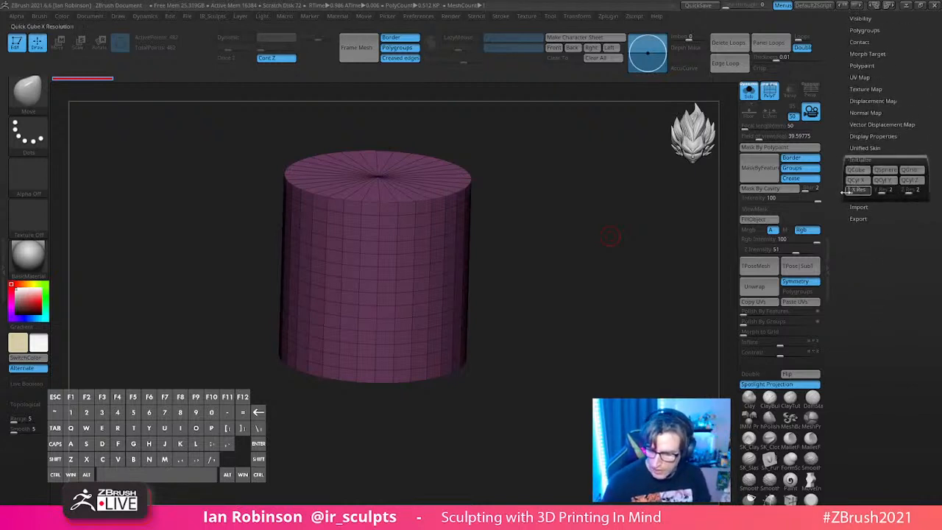
pyautogui.click(856, 170)
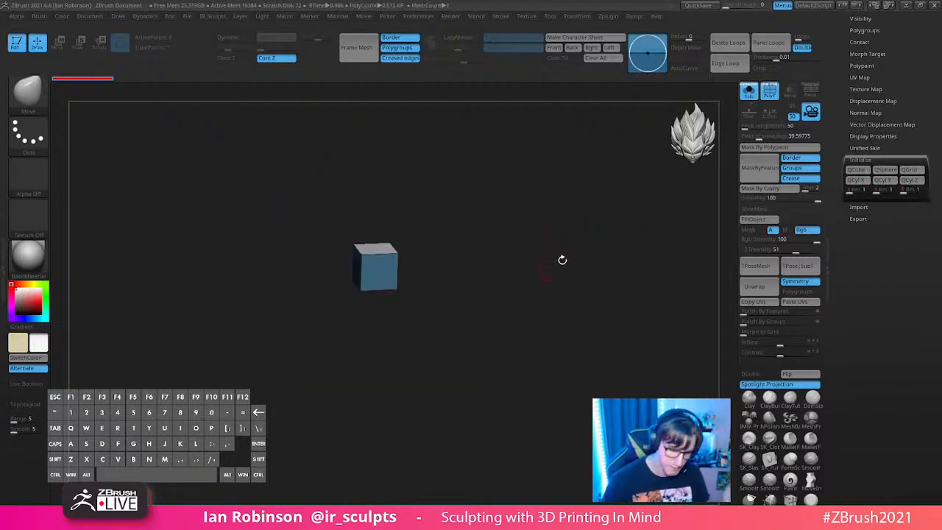
pyautogui.hotkey('ctrl', 'w')
pyautogui.keyDown('shift'); pyautogui.moveTo(560, 246); pyautogui.dragTo(599, 317); pyautogui.keyUp('shift')
pyautogui.moveTo(546, 279)
pyautogui.mouseDown()
pyautogui.moveTo(560, 293)
pyautogui.moveTo(555, 271)
pyautogui.mouseUp()
# Step: Mask one end of the cube and move the other end upward repeatedly to stretch it into a tall post
pyautogui.press('w')
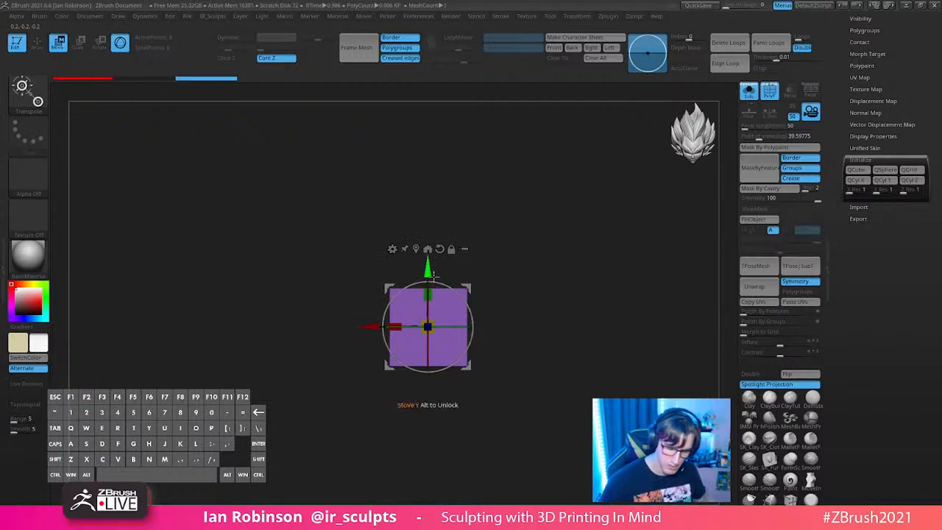
pyautogui.press('q')
pyautogui.moveTo(329, 219)
pyautogui.keyDown('ctrl'); pyautogui.mouseDown()
pyautogui.moveTo(505, 326)
pyautogui.moveTo(547, 245)
pyautogui.moveTo(541, 221)
pyautogui.mouseUp(); pyautogui.keyUp('ctrl')
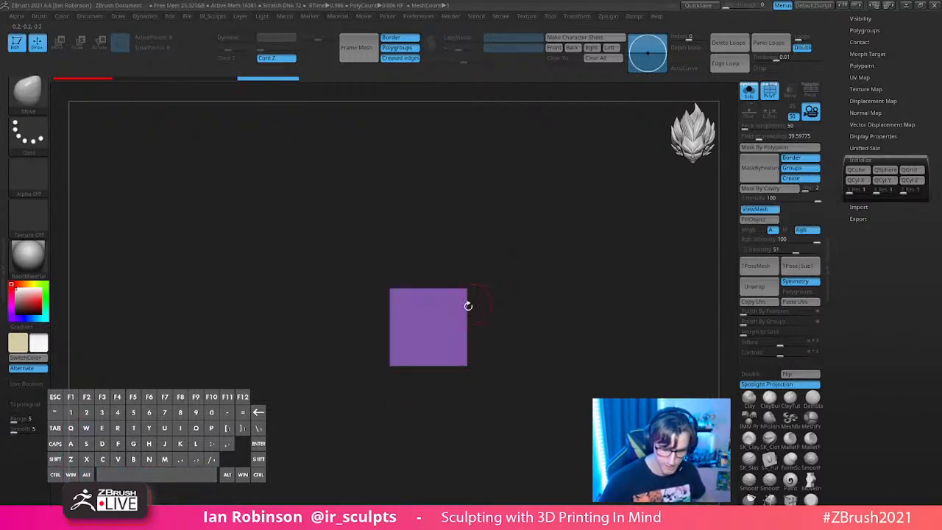
pyautogui.keyDown('ctrl'); pyautogui.click(492, 271); pyautogui.keyUp('ctrl')
pyautogui.press('w')
pyautogui.keyDown('alt'); pyautogui.moveTo(427, 269); pyautogui.dragTo(427, 59); pyautogui.keyUp('alt')
pyautogui.keyDown('alt'); pyautogui.moveTo(499, 166); pyautogui.dragTo(509, 125); pyautogui.keyUp('alt')
pyautogui.keyDown('alt'); pyautogui.moveTo(564, 210); pyautogui.dragTo(567, 330); pyautogui.keyUp('alt')
pyautogui.moveTo(504, 204); pyautogui.dragTo(570, 209)
pyautogui.moveTo(435, 177); pyautogui.dragTo(435, 77)
pyautogui.keyDown('alt'); pyautogui.moveTo(526, 210); pyautogui.dragTo(541, 281); pyautogui.keyUp('alt')
pyautogui.moveTo(445, 190); pyautogui.dragTo(444, 101)
pyautogui.moveTo(552, 172)
pyautogui.keyDown('alt'); pyautogui.mouseDown()
pyautogui.moveTo(569, 251)
pyautogui.moveTo(549, 225)
pyautogui.mouseUp(); pyautogui.keyUp('alt')
pyautogui.press('q')
# Step: Regroup the post as one polygroup and thin it to about half its depth
pyautogui.press('w')
pyautogui.hotkey('ctrl', 'w')
pyautogui.moveTo(477, 189); pyautogui.dragTo(419, 195)
pyautogui.press('q')
pyautogui.press('w')
pyautogui.press('q')
pyautogui.moveTo(553, 227)
pyautogui.mouseDown()
pyautogui.moveTo(554, 247)
pyautogui.moveTo(571, 242)
pyautogui.mouseUp()
# Step: Insert four evenly spaced edge loops across the post with ZModeler and merge the segments into one polygroup
pyautogui.press('b')
pyautogui.press('z')
pyautogui.press('m')
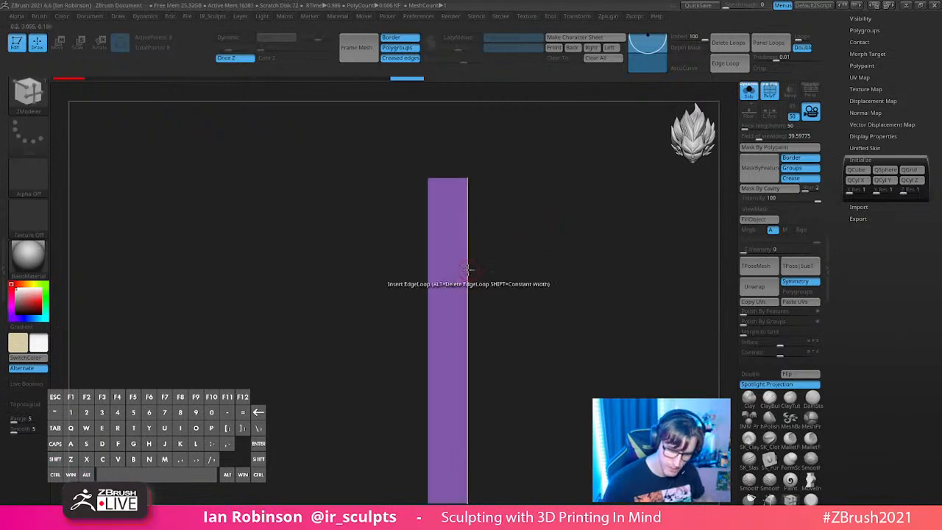
pyautogui.press('space')
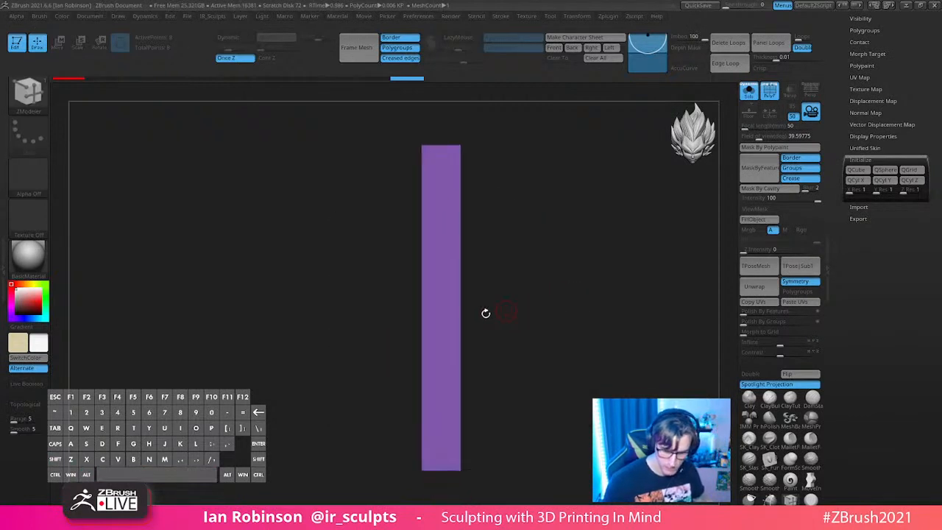
pyautogui.click(463, 243)
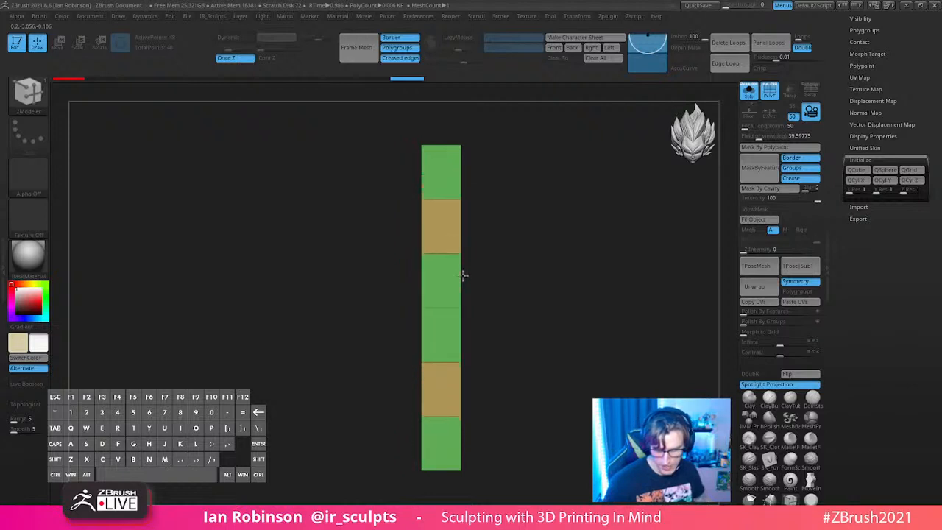
pyautogui.moveTo(545, 292)
pyautogui.mouseDown()
pyautogui.moveTo(595, 290)
pyautogui.moveTo(582, 274)
pyautogui.moveTo(563, 291)
pyautogui.mouseUp()
pyautogui.hotkey('ctrl', 'w')
pyautogui.keyDown('shift'); pyautogui.moveTo(563, 291); pyautogui.dragTo(537, 255); pyautogui.keyUp('shift')
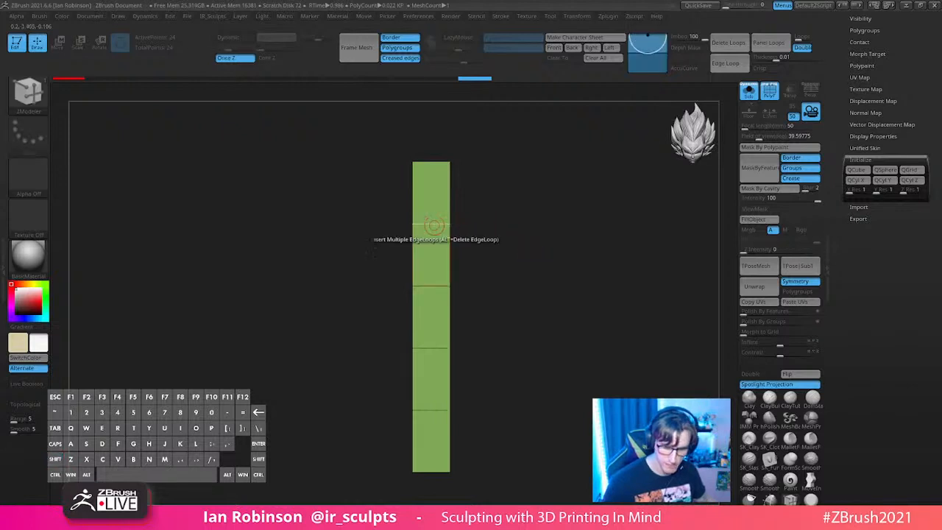
# Step: Mask the lower segments of the post and scale its upper end narrower to form a taper
pyautogui.moveTo(368, 134)
pyautogui.keyDown('ctrl'); pyautogui.mouseDown()
pyautogui.moveTo(527, 247)
pyautogui.moveTo(515, 114)
pyautogui.mouseUp(); pyautogui.keyUp('ctrl')
pyautogui.keyDown('ctrl'); pyautogui.click(555, 239); pyautogui.keyUp('ctrl')
pyautogui.press('w')
pyautogui.keyDown('ctrl'); pyautogui.click(486, 214); pyautogui.keyUp('ctrl')
pyautogui.keyDown('alt'); pyautogui.moveTo(508, 166); pyautogui.dragTo(502, 231); pyautogui.keyUp('alt')
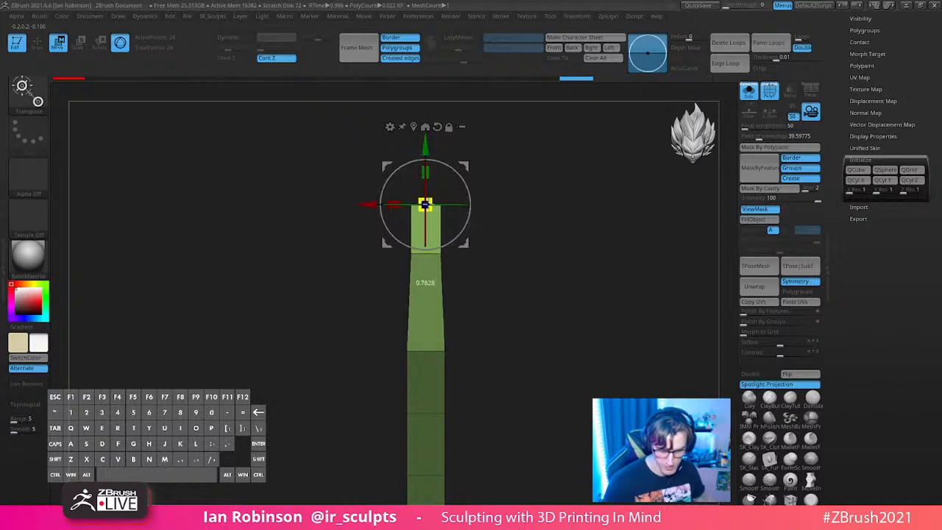
pyautogui.hotkey('ctrl', 'z')
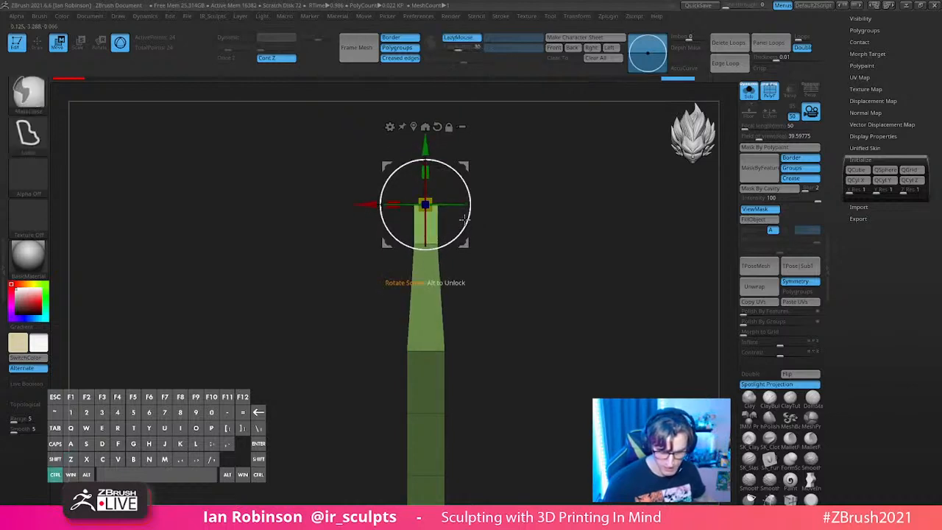
# Step: Limit the unmasked area to the tip's end, scale it narrower still and clear the mask
pyautogui.press('q')
pyautogui.keyDown('ctrl'); pyautogui.moveTo(520, 231); pyautogui.dragTo(533, 244); pyautogui.keyUp('ctrl')
pyautogui.moveTo(388, 178)
pyautogui.keyDown('ctrl'); pyautogui.keyDown('alt'); pyautogui.mouseDown()
pyautogui.moveTo(493, 210)
pyautogui.moveTo(492, 199)
pyautogui.mouseUp(); pyautogui.keyUp('alt'); pyautogui.keyUp('ctrl')
pyautogui.keyDown('ctrl'); pyautogui.keyDown('alt'); pyautogui.moveTo(498, 136); pyautogui.dragTo(497, 136); pyautogui.keyUp('alt'); pyautogui.keyUp('ctrl')
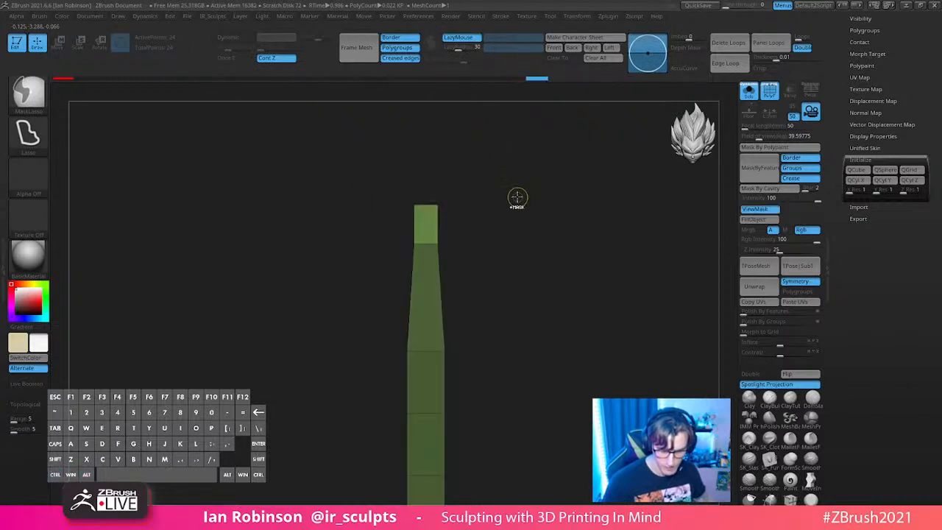
pyautogui.press('w')
pyautogui.press('q')
pyautogui.moveTo(529, 236)
pyautogui.keyDown('alt'); pyautogui.mouseDown()
pyautogui.moveTo(528, 212)
pyautogui.moveTo(570, 240)
pyautogui.moveTo(569, 255)
pyautogui.moveTo(566, 205)
pyautogui.mouseUp(); pyautogui.keyUp('alt')
pyautogui.keyDown('ctrl'); pyautogui.moveTo(531, 258); pyautogui.dragTo(540, 296); pyautogui.keyUp('ctrl')
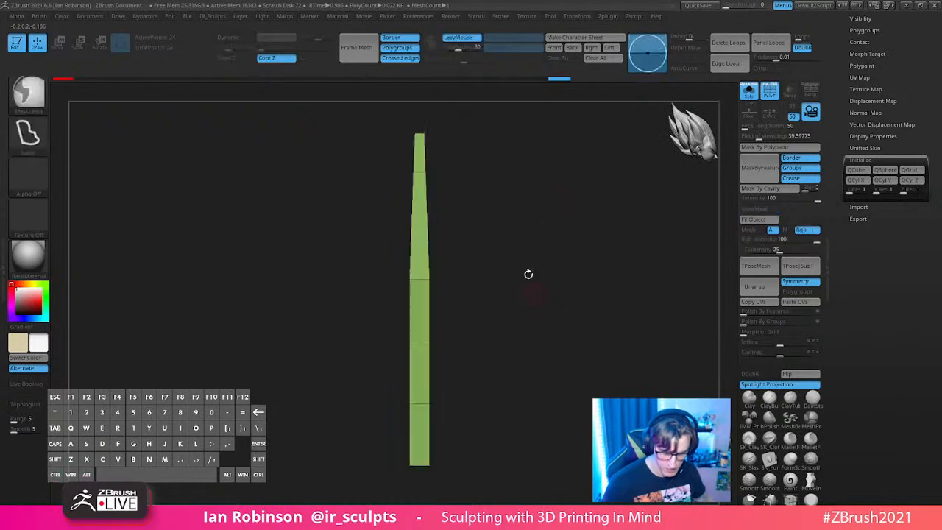
# Step: Try to bend the tapered upper part backward by masking the lower segments and rotating it
pyautogui.moveTo(459, 107)
pyautogui.keyDown('ctrl'); pyautogui.mouseDown()
pyautogui.moveTo(400, 243)
pyautogui.moveTo(471, 220)
pyautogui.mouseUp(); pyautogui.keyUp('ctrl')
pyautogui.keyDown('ctrl'); pyautogui.click(523, 219); pyautogui.keyUp('ctrl')
pyautogui.press('w')
pyautogui.keyDown('alt'); pyautogui.moveTo(458, 175); pyautogui.dragTo(465, 265); pyautogui.keyUp('alt')
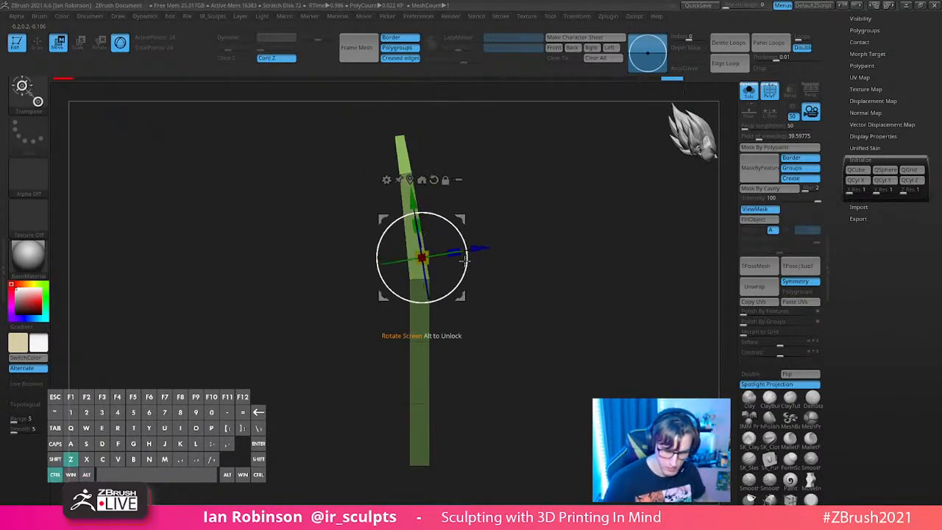
pyautogui.hotkey('ctrl', 'z')
pyautogui.press('q')
# Step: Mirror and weld the tapered blade to give it a lengthwise centre edge
pyautogui.moveTo(582, 253)
pyautogui.keyDown('shift'); pyautogui.mouseDown()
pyautogui.moveTo(568, 222)
pyautogui.moveTo(568, 158)
pyautogui.mouseUp(); pyautogui.keyUp('shift')
pyautogui.press('1')
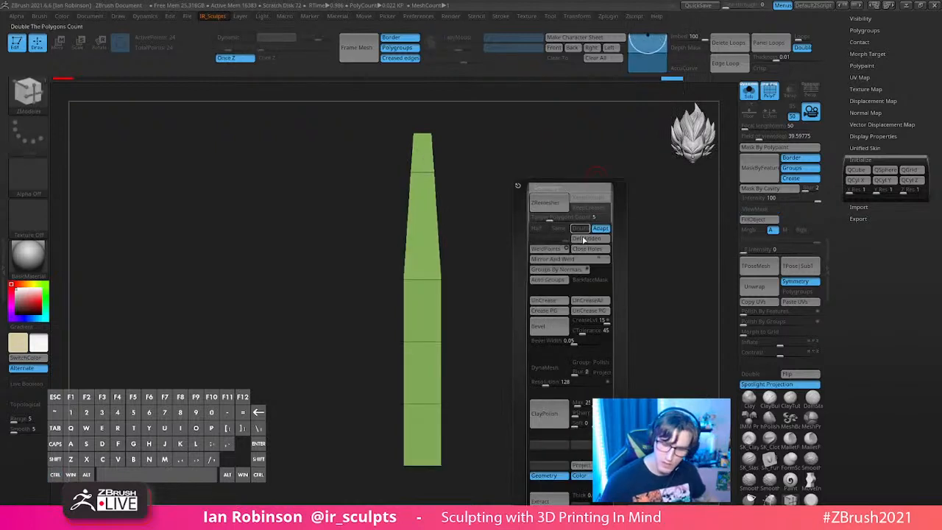
pyautogui.click(581, 261)
pyautogui.keyDown('alt'); pyautogui.moveTo(494, 244); pyautogui.dragTo(500, 274); pyautogui.keyUp('alt')
pyautogui.moveTo(505, 271); pyautogui.dragTo(536, 271)
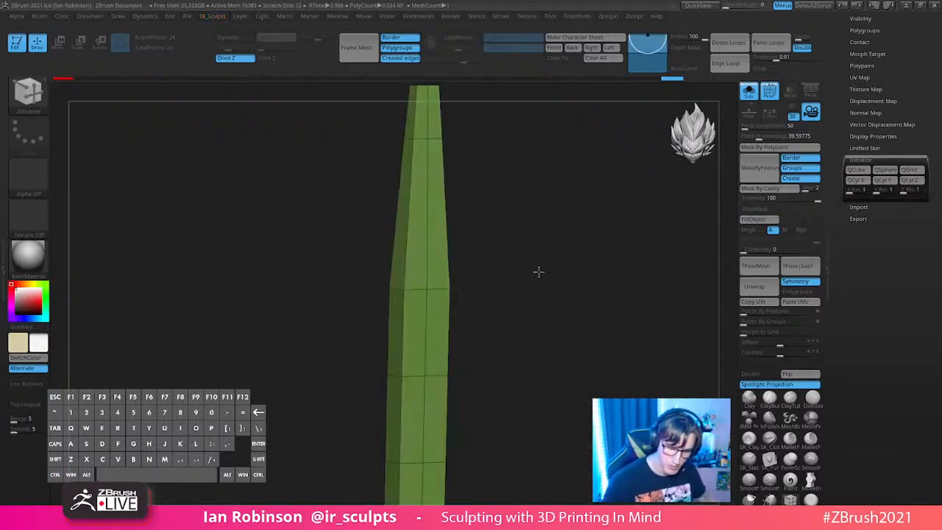
pyautogui.keyDown('alt'); pyautogui.moveTo(492, 305); pyautogui.dragTo(508, 235); pyautogui.keyUp('alt')
pyautogui.moveTo(565, 222); pyautogui.dragTo(587, 204)
# Step: Mask everything except the front centre edge and move that edge inward about 0.08 to form a V-shaped groove
pyautogui.keyDown('ctrl'); pyautogui.click(36, 96); pyautogui.keyUp('ctrl')
pyautogui.keyDown('ctrl'); pyautogui.click(163, 105); pyautogui.keyUp('ctrl')
pyautogui.keyDown('ctrl'); pyautogui.moveTo(408, 203); pyautogui.dragTo(414, 220); pyautogui.keyUp('ctrl')
pyautogui.keyDown('ctrl'); pyautogui.moveTo(428, 252); pyautogui.dragTo(432, 259); pyautogui.keyUp('ctrl')
pyautogui.press('w')
pyautogui.moveTo(421, 198); pyautogui.dragTo(421, 205)
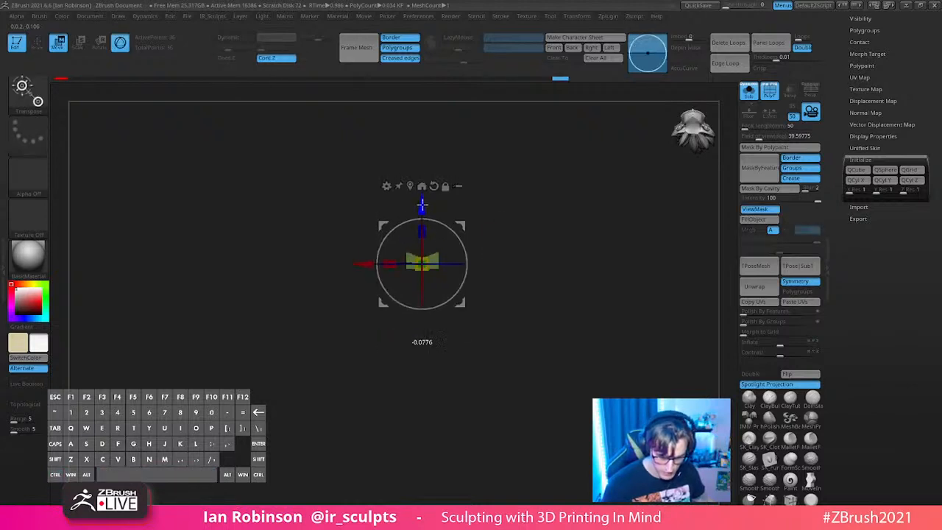
pyautogui.press('q')
# Step: Try to bevel the outer edges around the blade's V-shaped face with ZModeler
pyautogui.moveTo(549, 198)
pyautogui.keyDown('alt'); pyautogui.mouseDown()
pyautogui.moveTo(572, 301)
pyautogui.moveTo(562, 267)
pyautogui.moveTo(575, 269)
pyautogui.moveTo(574, 290)
pyautogui.moveTo(515, 300)
pyautogui.mouseUp(); pyautogui.keyUp('alt')
pyautogui.moveTo(446, 289)
pyautogui.mouseDown()
pyautogui.moveTo(515, 267)
pyautogui.moveTo(431, 294)
pyautogui.mouseUp()
pyautogui.press('space')
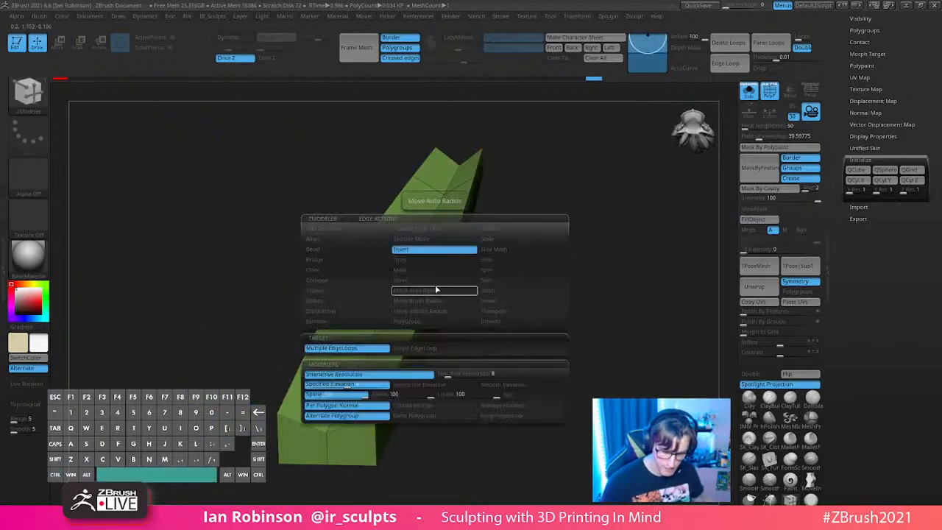
pyautogui.click(327, 260)
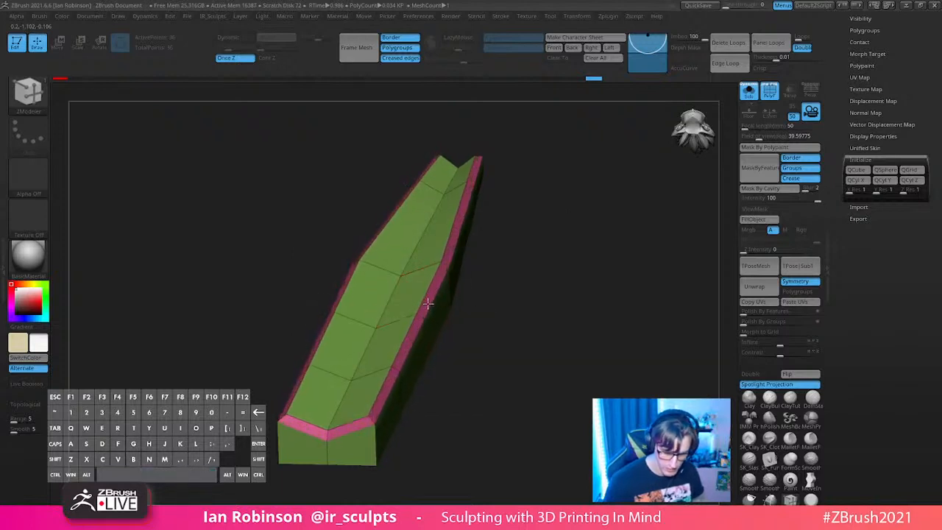
pyautogui.moveTo(429, 302); pyautogui.dragTo(337, 357)
pyautogui.press('space')
pyautogui.click(333, 251)
pyautogui.click(331, 361)
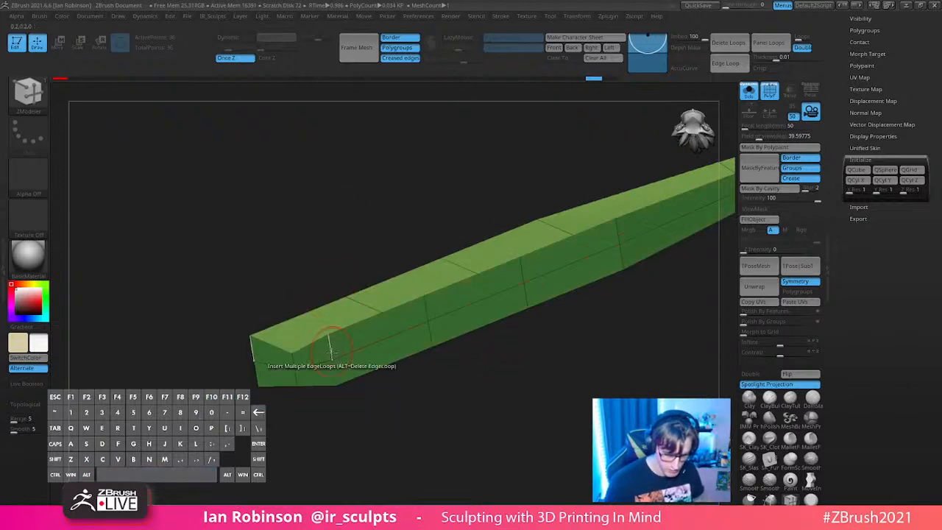
# Step: Insert lengthwise edge loops close to the blade's outer edges and delete the surplus loop
pyautogui.press('space')
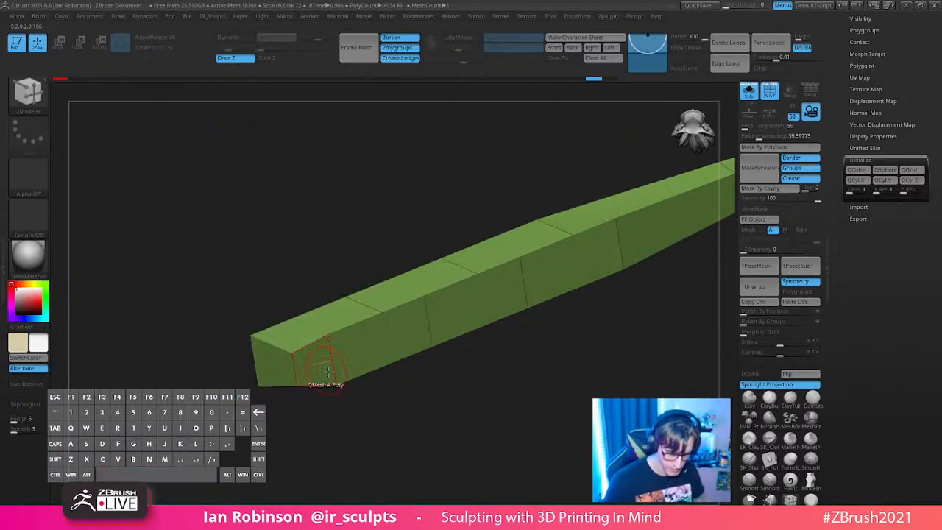
pyautogui.moveTo(346, 387); pyautogui.dragTo(415, 445)
pyautogui.click(337, 346)
pyautogui.moveTo(421, 319); pyautogui.dragTo(480, 317)
pyautogui.keyDown('alt'); pyautogui.click(403, 327); pyautogui.keyUp('alt')
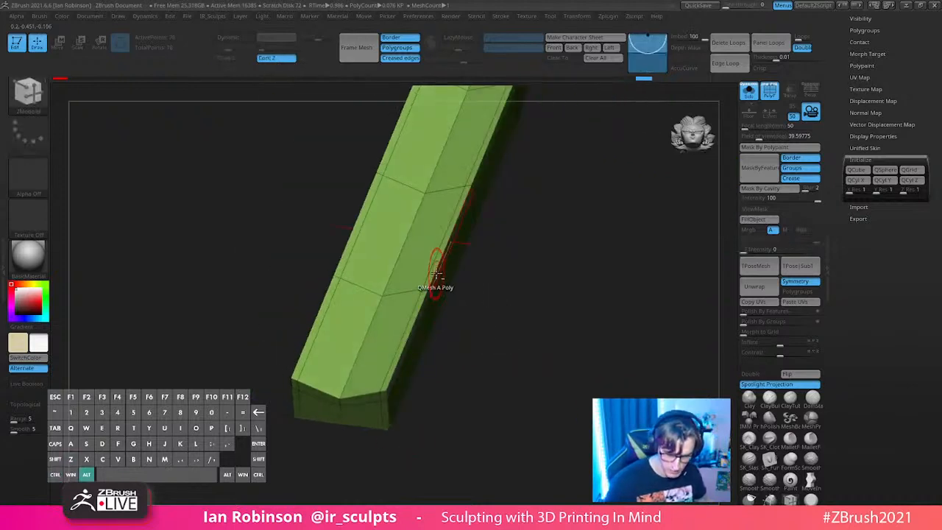
pyautogui.moveTo(510, 276); pyautogui.dragTo(519, 341)
pyautogui.keyDown('alt'); pyautogui.moveTo(479, 283); pyautogui.dragTo(448, 298); pyautogui.keyUp('alt')
# Step: Preview the blade with dynamic subdivision and compare it with its unsmoothed polyframe
pyautogui.press('d')
pyautogui.hotkey('shift', 'f')
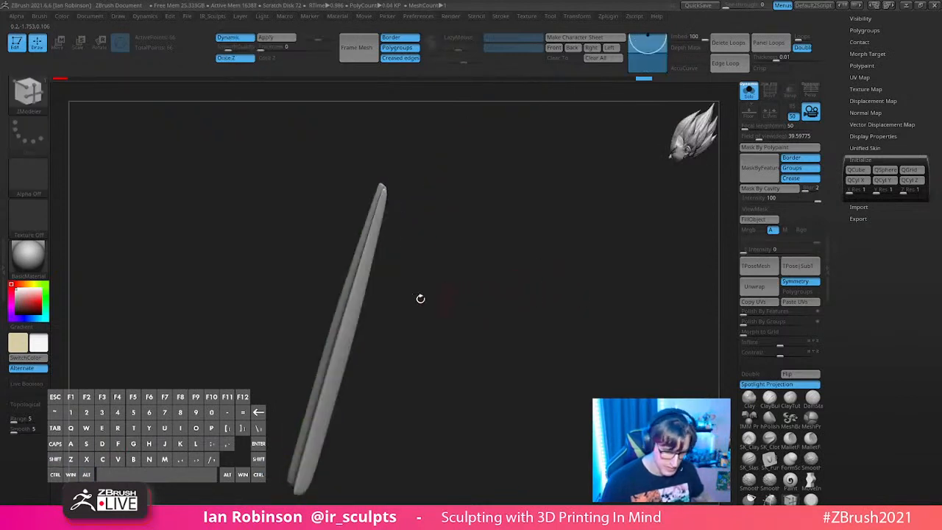
pyautogui.moveTo(395, 273)
pyautogui.mouseDown()
pyautogui.moveTo(414, 179)
pyautogui.moveTo(500, 221)
pyautogui.moveTo(530, 301)
pyautogui.moveTo(552, 292)
pyautogui.mouseUp()
pyautogui.press('shift')
pyautogui.hotkey('shift', 'd')
pyautogui.hotkey('shift', 'f')
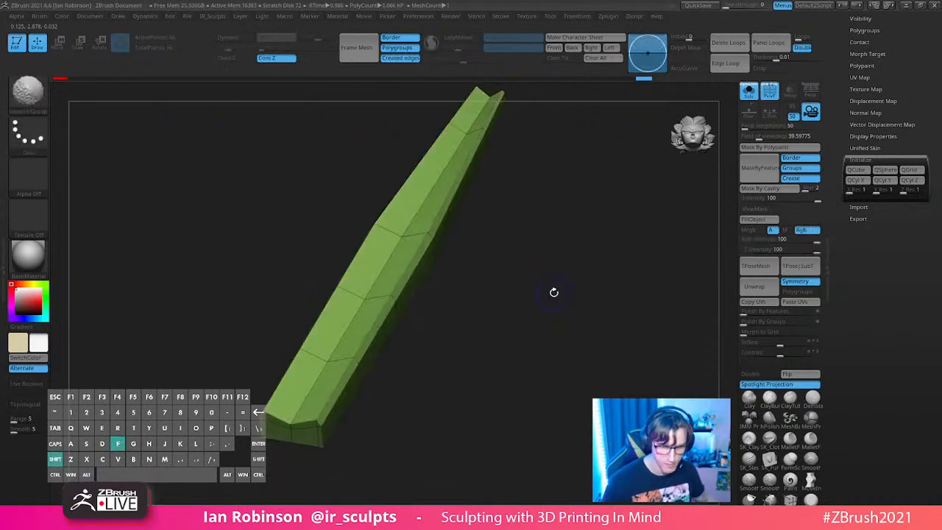
pyautogui.moveTo(489, 246); pyautogui.dragTo(501, 230)
pyautogui.hotkey('shift', 'd')
# Step: Mask part of the blade in side view and rotate the free part to give the blade a curved profile
pyautogui.moveTo(612, 244); pyautogui.dragTo(506, 221)
pyautogui.keyDown('ctrl'); pyautogui.moveTo(336, 228); pyautogui.dragTo(566, 371); pyautogui.keyUp('ctrl')
pyautogui.press('w')
pyautogui.moveTo(382, 271); pyautogui.dragTo(385, 289)
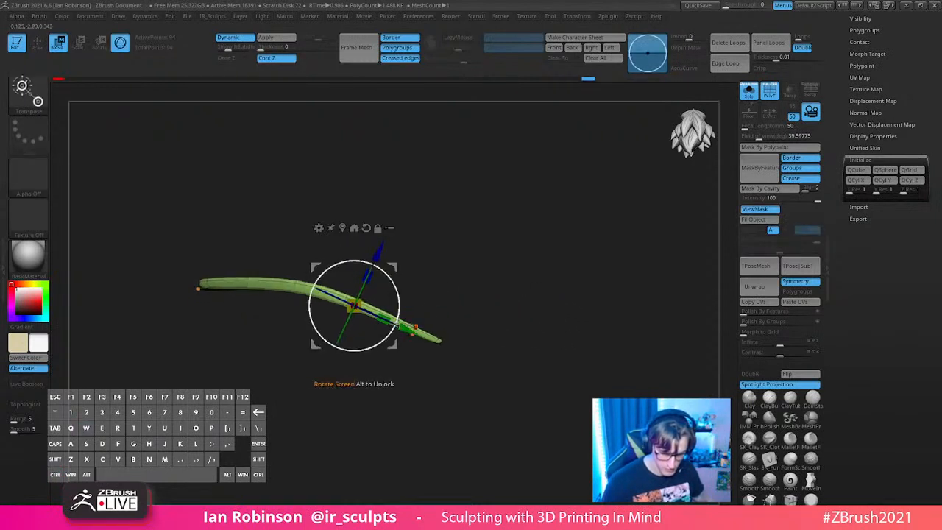
pyautogui.moveTo(492, 265)
pyautogui.mouseDown()
pyautogui.moveTo(549, 272)
pyautogui.moveTo(561, 332)
pyautogui.moveTo(524, 292)
pyautogui.moveTo(500, 298)
pyautogui.mouseUp()
pyautogui.moveTo(397, 290); pyautogui.dragTo(394, 281)
pyautogui.press('q')
pyautogui.keyDown('alt'); pyautogui.moveTo(506, 260); pyautogui.dragTo(514, 206); pyautogui.keyUp('alt')
pyautogui.keyDown('shift'); pyautogui.moveTo(524, 258); pyautogui.dragTo(539, 266); pyautogui.keyUp('shift')
# Step: Compare the curved blade smoothed and unsmoothed, and examine its edges from the base to the tip
pyautogui.hotkey('shift', 'f')
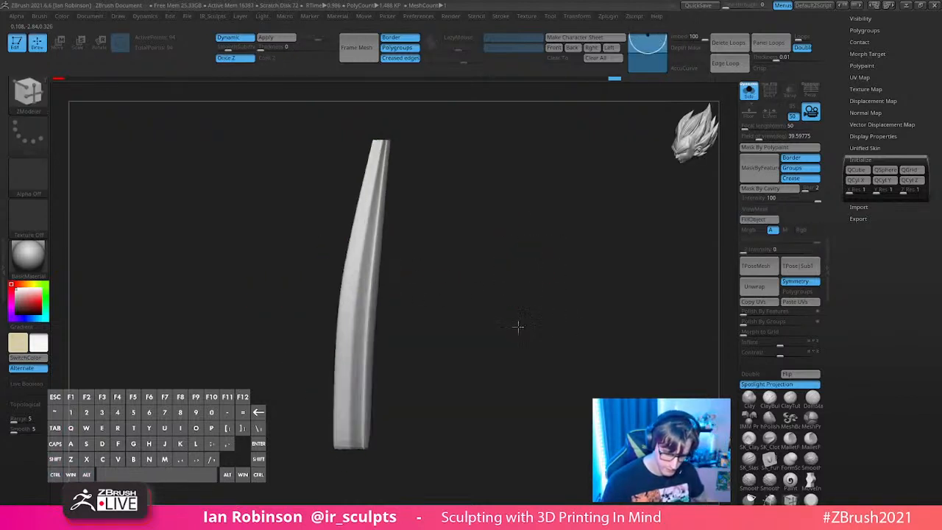
pyautogui.keyDown('alt'); pyautogui.moveTo(515, 311); pyautogui.dragTo(533, 259); pyautogui.keyUp('alt')
pyautogui.hotkey('shift', 'f')
pyautogui.hotkey('shift', 'd')
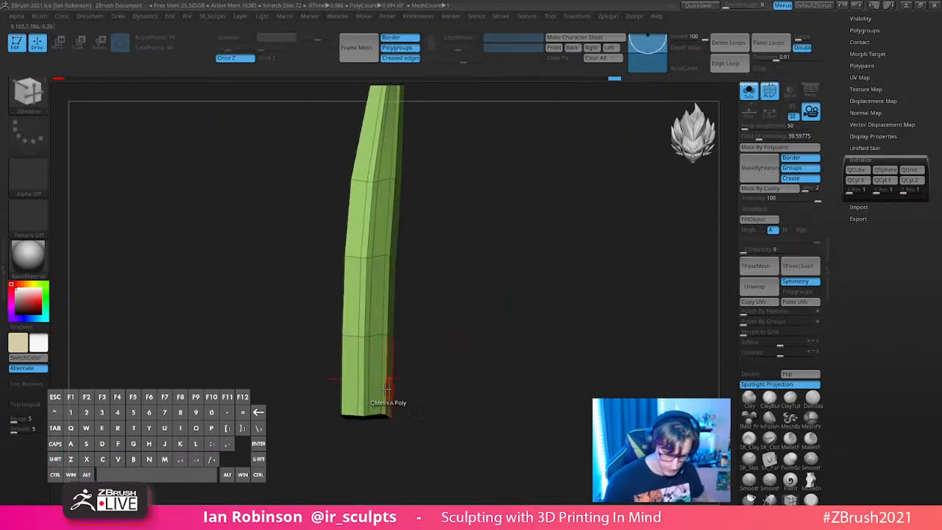
pyautogui.keyDown('alt'); pyautogui.moveTo(491, 158); pyautogui.dragTo(505, 262); pyautogui.keyUp('alt')
pyautogui.keyDown('alt'); pyautogui.moveTo(505, 262); pyautogui.dragTo(527, 320); pyautogui.keyUp('alt')
pyautogui.click(415, 289)
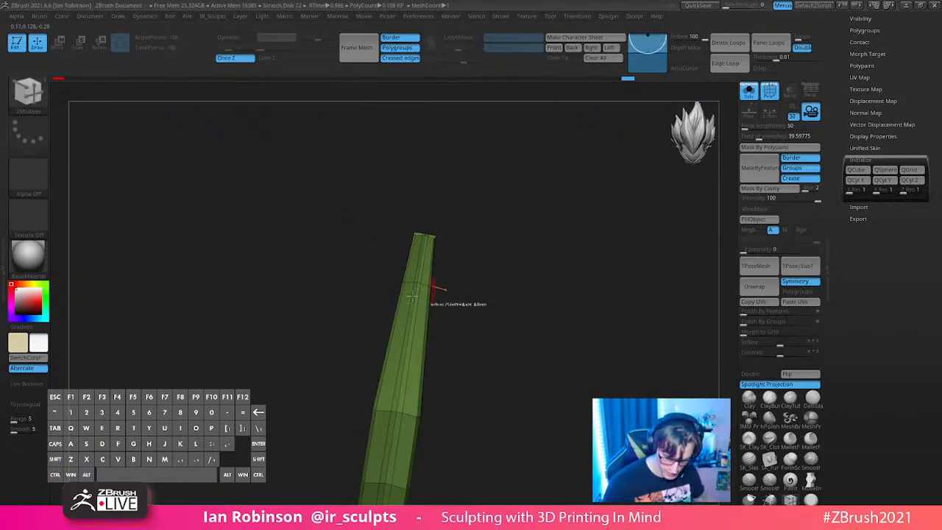
# Step: Insert an edge loop near the tip of the tapered blade and preview it with Dynamic Subdivision
pyautogui.click(429, 239)
pyautogui.moveTo(466, 239)
pyautogui.mouseDown()
pyautogui.moveTo(574, 270)
pyautogui.moveTo(535, 272)
pyautogui.moveTo(522, 223)
pyautogui.mouseUp()
pyautogui.press('d')
pyautogui.moveTo(555, 254)
pyautogui.mouseDown()
pyautogui.moveTo(552, 317)
pyautogui.moveTo(555, 287)
pyautogui.moveTo(586, 329)
pyautogui.moveTo(565, 308)
pyautogui.moveTo(566, 321)
pyautogui.moveTo(636, 255)
pyautogui.moveTo(622, 248)
pyautogui.moveTo(605, 303)
pyautogui.moveTo(616, 299)
pyautogui.moveTo(584, 243)
pyautogui.moveTo(608, 328)
pyautogui.mouseUp()
pyautogui.hotkey('shift', 'f')
pyautogui.moveTo(585, 271)
pyautogui.mouseDown()
pyautogui.moveTo(611, 260)
pyautogui.moveTo(601, 276)
pyautogui.moveTo(576, 234)
pyautogui.moveTo(546, 237)
pyautogui.moveTo(510, 332)
pyautogui.moveTo(494, 255)
pyautogui.mouseUp()
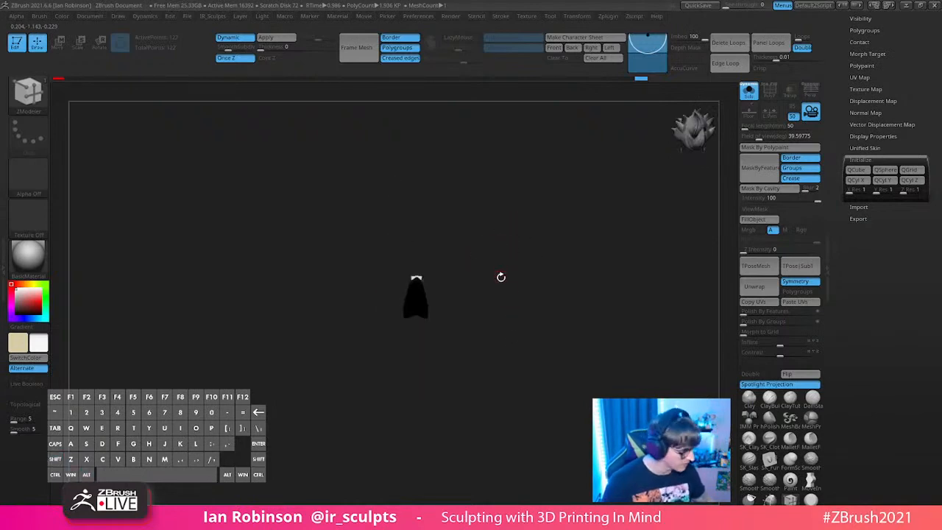
# Step: Create a new InsertMesh brush from the tapered blade mesh
pyautogui.press('b')
pyautogui.click(313, 508)
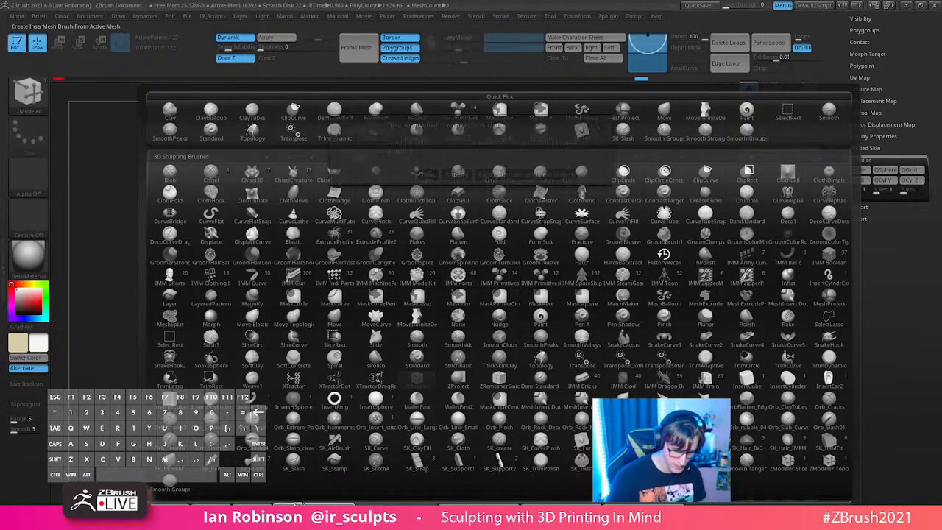
pyautogui.click(427, 175)
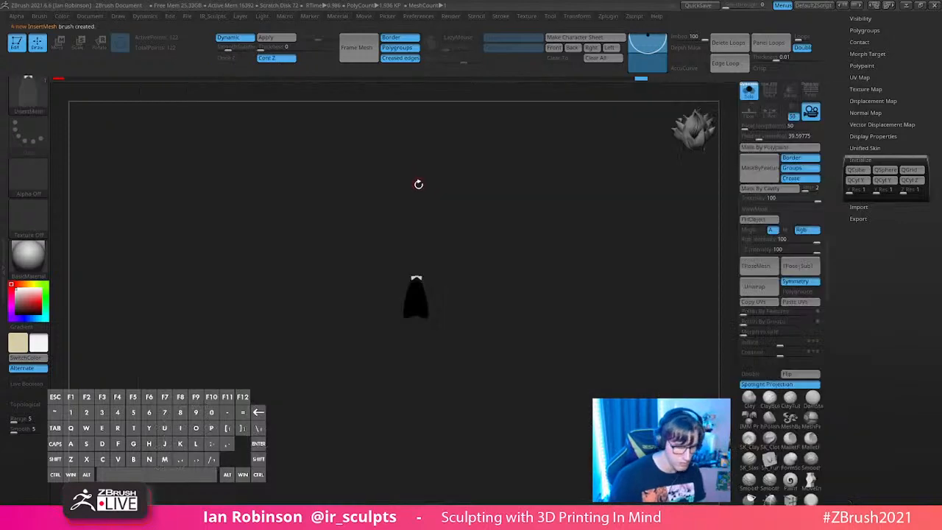
pyautogui.moveTo(425, 331); pyautogui.dragTo(428, 364)
pyautogui.hotkey('ctrl', 'z')
pyautogui.moveTo(421, 386); pyautogui.dragTo(425, 418)
pyautogui.moveTo(422, 412); pyautogui.dragTo(430, 441)
pyautogui.moveTo(421, 394); pyautogui.dragTo(438, 420)
pyautogui.hotkey('ctrl', 'z')
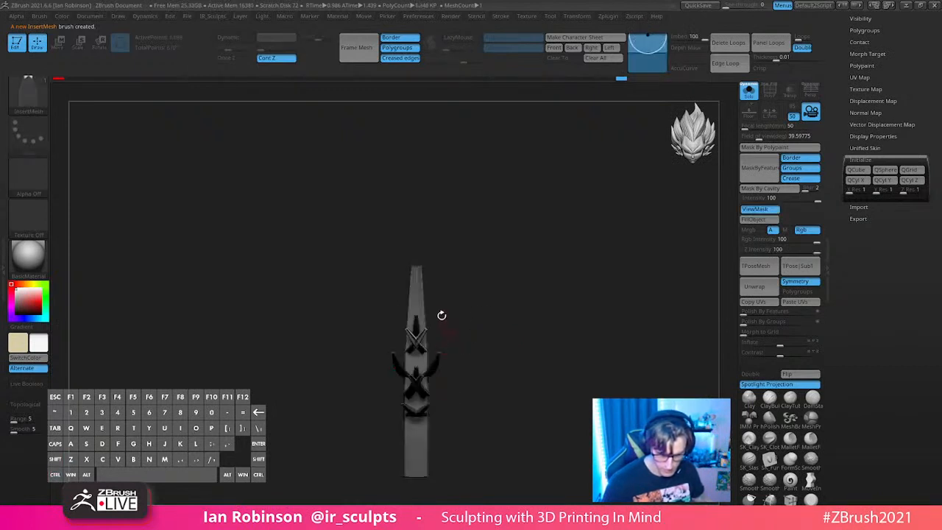
pyautogui.hotkey('ctrl', 'z')
pyautogui.hotkey('ctrl', 'z')
# Step: Switch to the tool with the Dirt subtool and frame the dirt ground of the base
pyautogui.keyDown('alt'); pyautogui.moveTo(574, 333); pyautogui.dragTo(569, 286); pyautogui.keyUp('alt')
pyautogui.moveTo(923, 111); pyautogui.dragTo(911, 204)
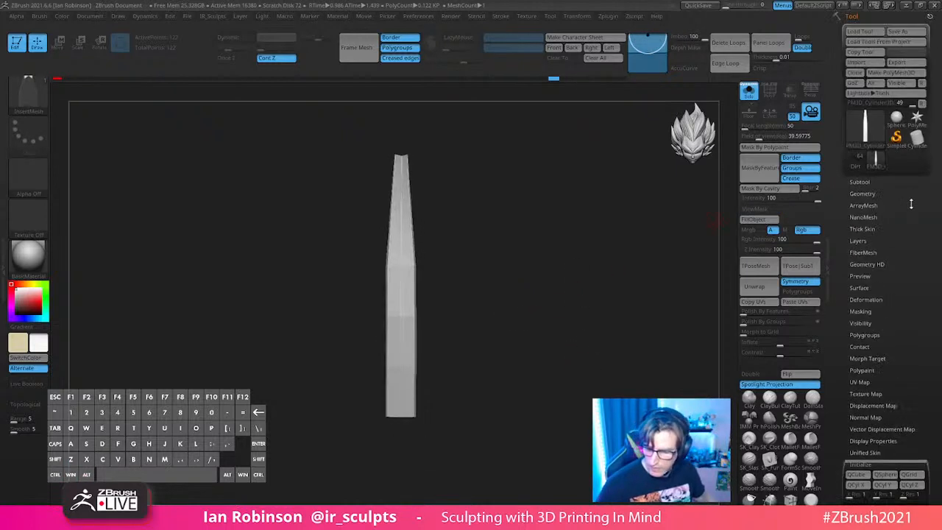
pyautogui.click(856, 165)
pyautogui.moveTo(598, 290); pyautogui.dragTo(597, 299)
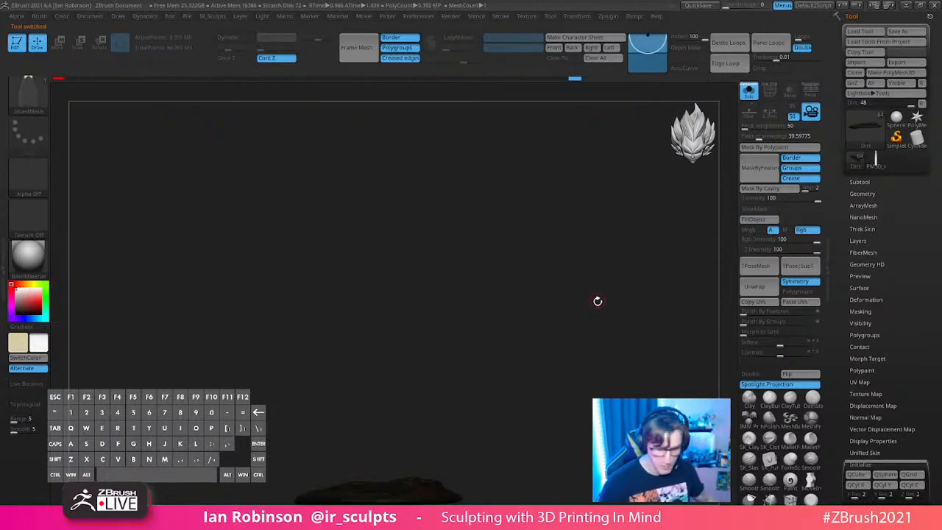
pyautogui.press('f')
pyautogui.moveTo(549, 414); pyautogui.dragTo(547, 447)
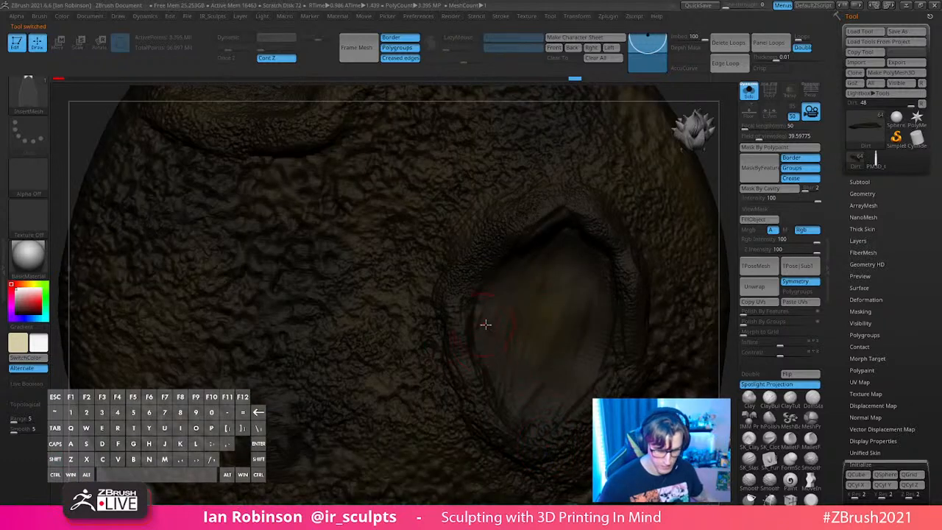
pyautogui.keyDown('alt'); pyautogui.moveTo(501, 338); pyautogui.dragTo(500, 269, button='right'); pyautogui.keyUp('alt')
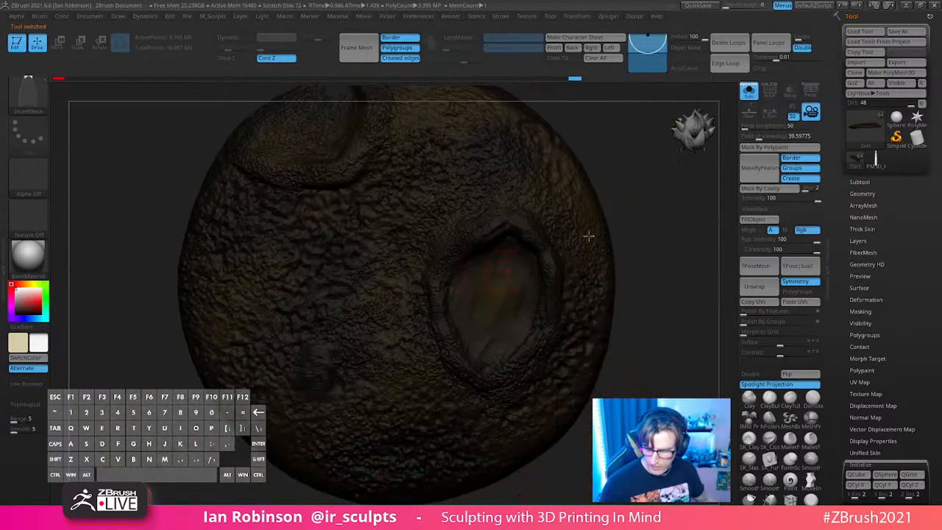
pyautogui.click(863, 194)
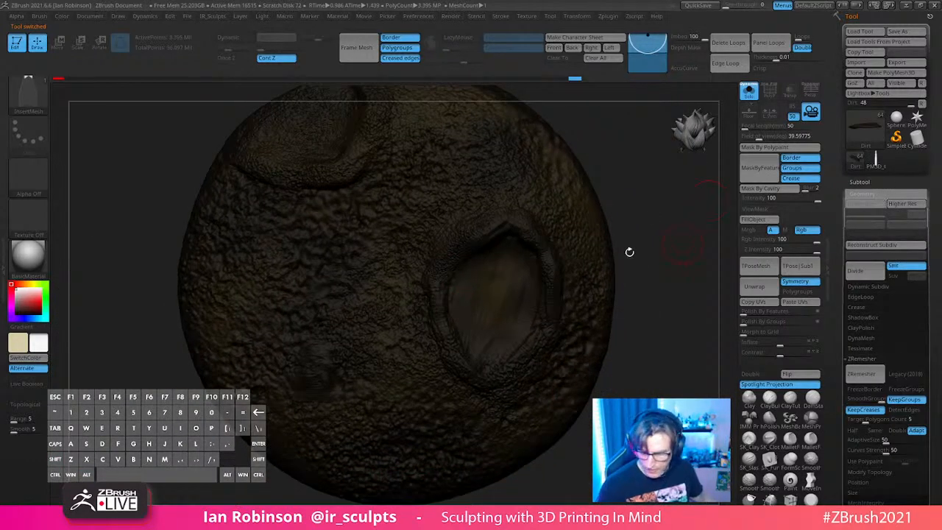
pyautogui.moveTo(328, 356); pyautogui.dragTo(329, 395)
pyautogui.moveTo(647, 379); pyautogui.dragTo(647, 304)
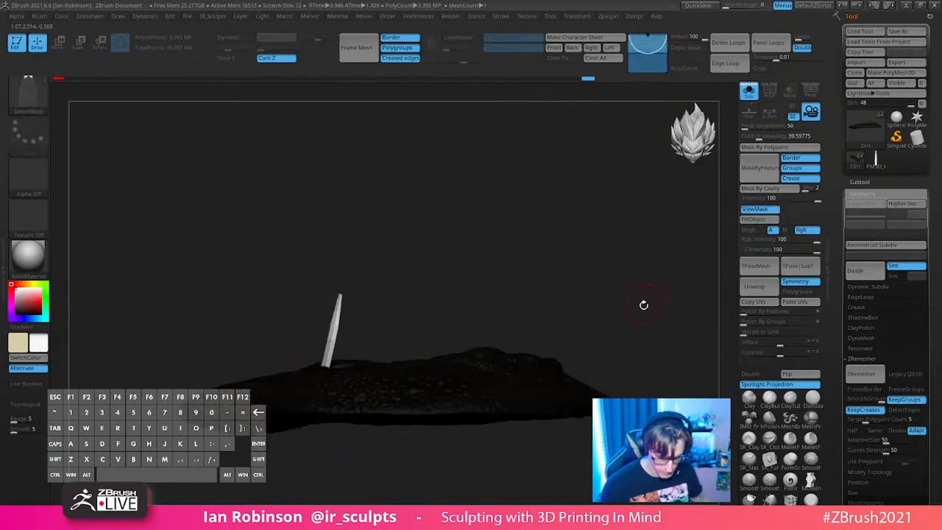
pyautogui.moveTo(578, 247)
pyautogui.mouseDown()
pyautogui.moveTo(620, 280)
pyautogui.moveTo(532, 244)
pyautogui.moveTo(530, 232)
pyautogui.mouseUp()
pyautogui.press('w')
pyautogui.hotkey('ctrl', 'z')
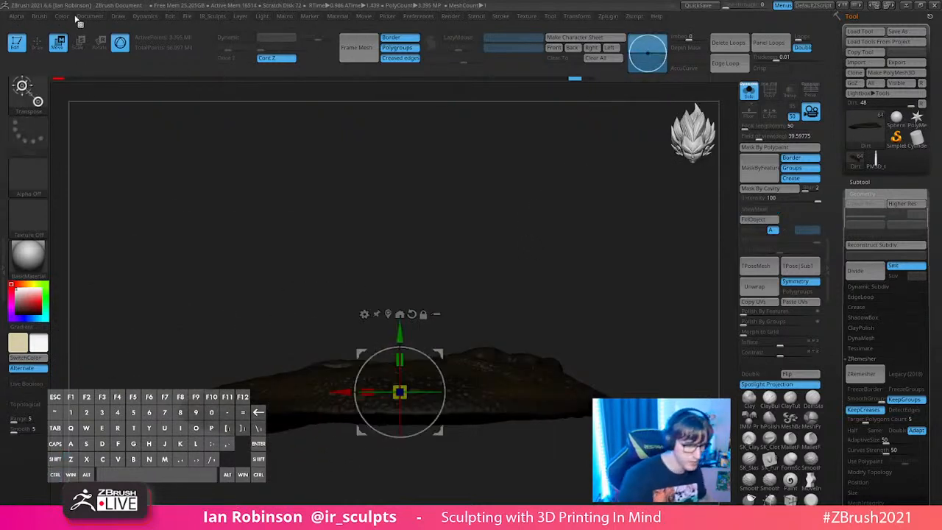
# Step: Set the InsertMesh brush's Imbed depth to 43
pyautogui.click(40, 17)
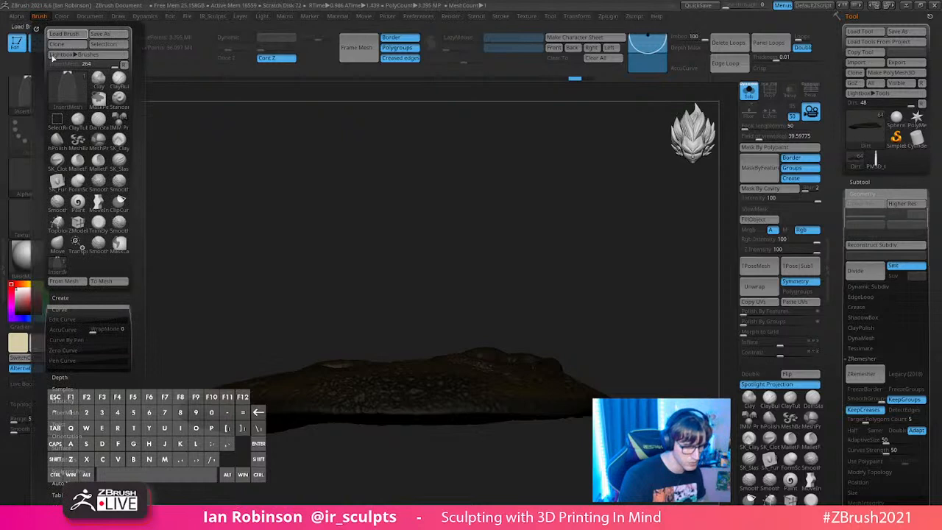
pyautogui.click(72, 309)
pyautogui.click(73, 321)
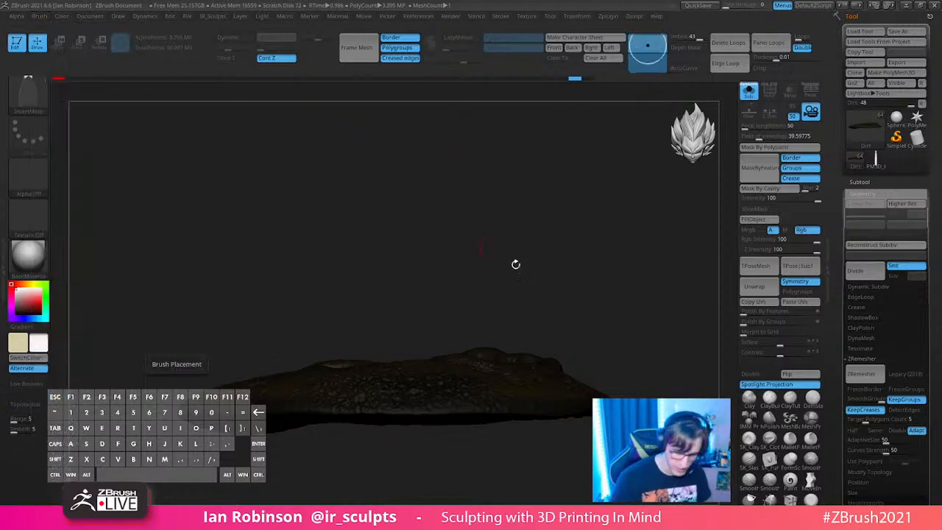
# Step: Insert one upright blade near the middle of the dirt and check how it sits in the surface
pyautogui.moveTo(492, 238); pyautogui.dragTo(572, 346)
pyautogui.moveTo(408, 387)
pyautogui.mouseDown()
pyautogui.moveTo(418, 419)
pyautogui.moveTo(433, 413)
pyautogui.mouseUp()
pyautogui.moveTo(641, 326); pyautogui.dragTo(645, 302)
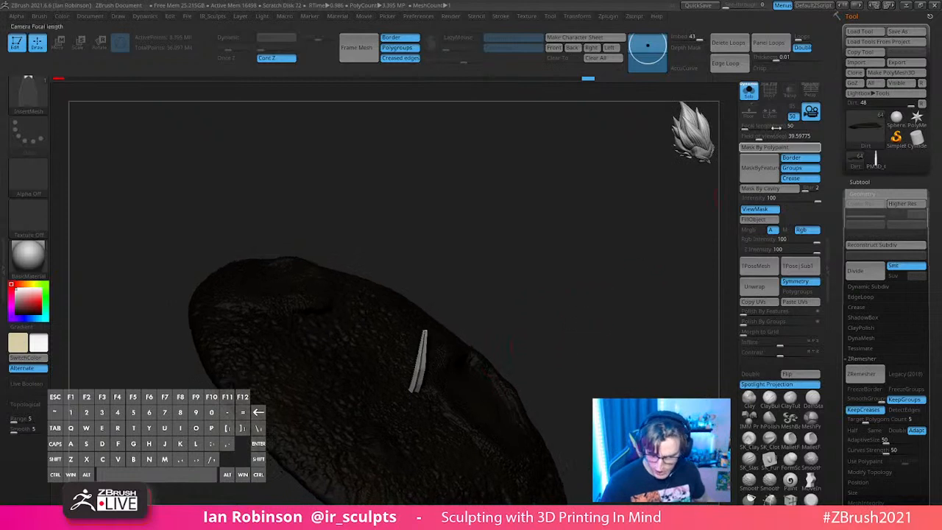
pyautogui.moveTo(671, 238); pyautogui.dragTo(633, 206)
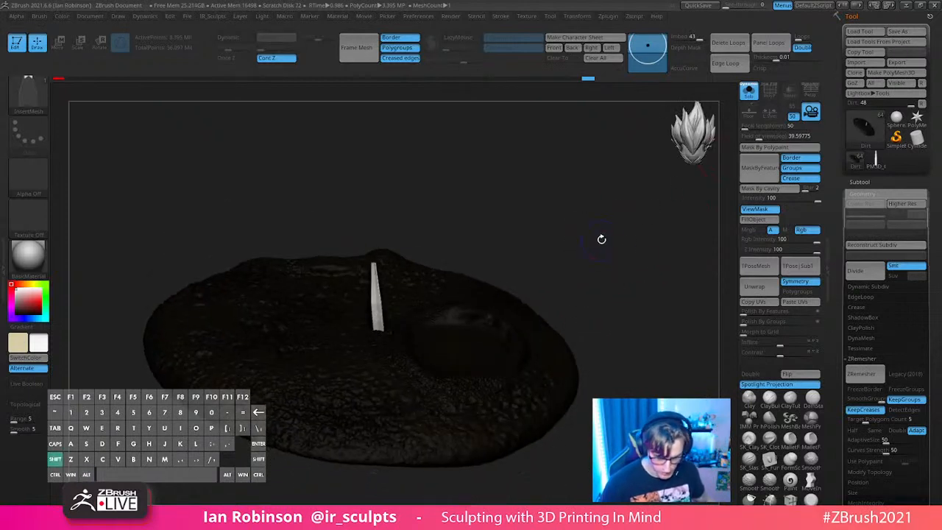
pyautogui.hotkey('shift', 'f')
pyautogui.moveTo(625, 262); pyautogui.dragTo(583, 279)
# Step: Isolate the dirt and the inserted blade by polygroup to inspect them, and show the whole mesh again
pyautogui.keyDown('ctrl'); pyautogui.keyDown('shift'); pyautogui.click(393, 358); pyautogui.keyUp('shift'); pyautogui.keyUp('ctrl')
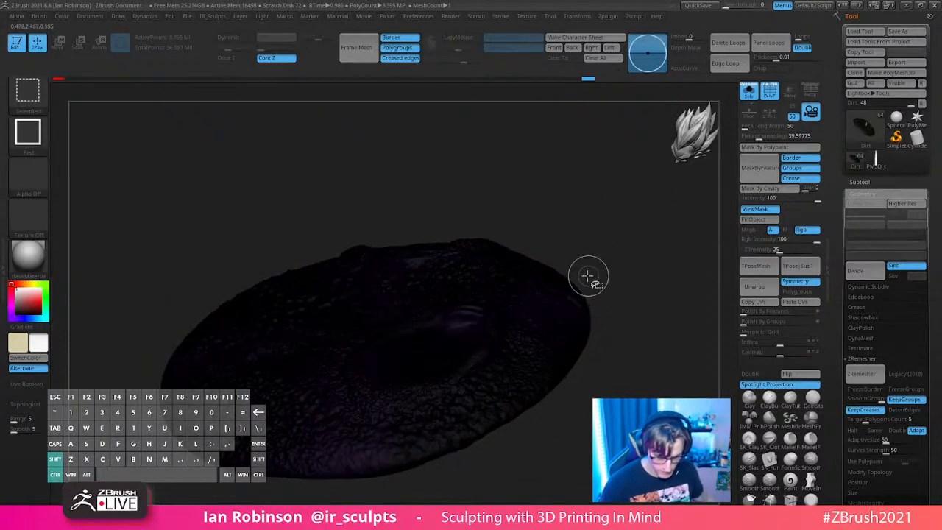
pyautogui.keyDown('ctrl'); pyautogui.keyDown('shift'); pyautogui.moveTo(582, 245); pyautogui.dragTo(617, 276); pyautogui.keyUp('shift'); pyautogui.keyUp('ctrl')
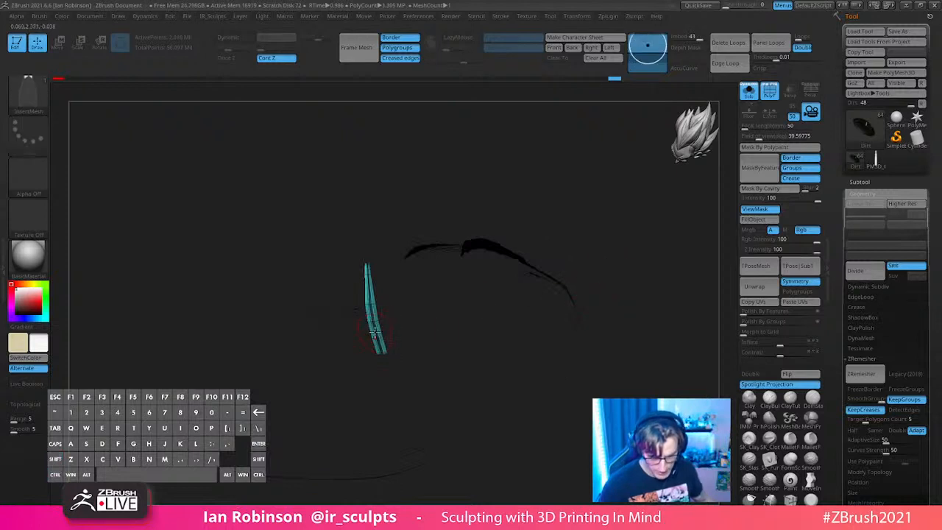
pyautogui.keyDown('ctrl'); pyautogui.keyDown('shift'); pyautogui.click(413, 339); pyautogui.keyUp('shift'); pyautogui.keyUp('ctrl')
pyautogui.moveTo(570, 229); pyautogui.dragTo(534, 225)
pyautogui.hotkey('shift', 'f')
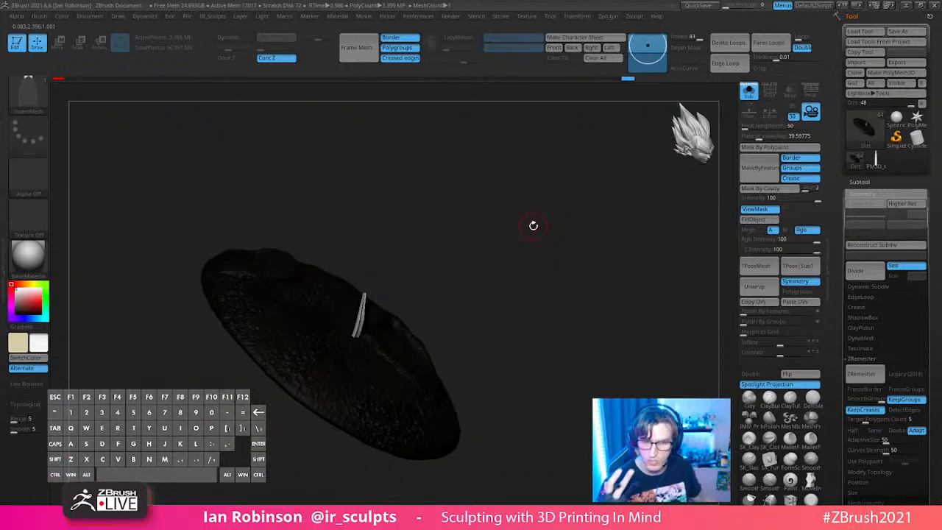
pyautogui.hotkey('shift', 'f')
pyautogui.hotkey('shift', 'f')
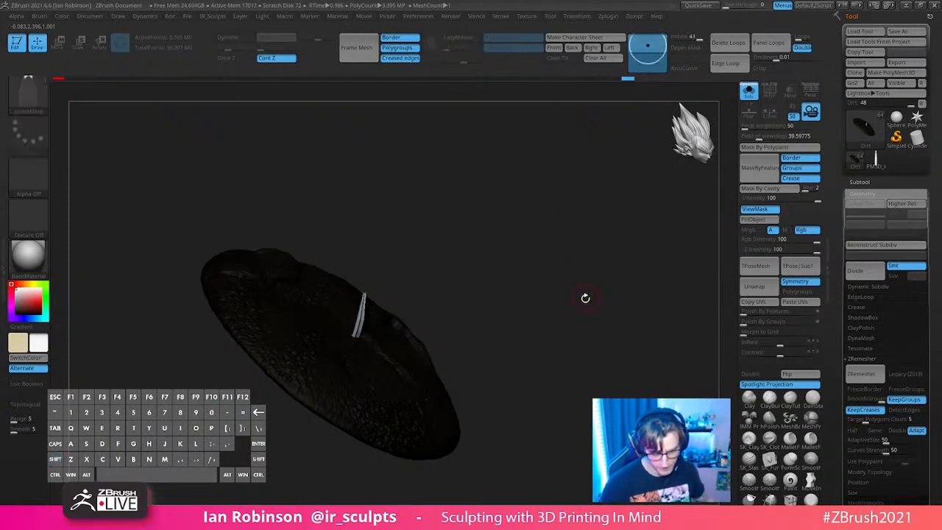
pyautogui.hotkey('ctrl', 'z')
pyautogui.moveTo(536, 307); pyautogui.dragTo(577, 292)
pyautogui.hotkey('ctrl', 'z')
pyautogui.hotkey('ctrl', 'z')
pyautogui.hotkey('ctrl', 'z')
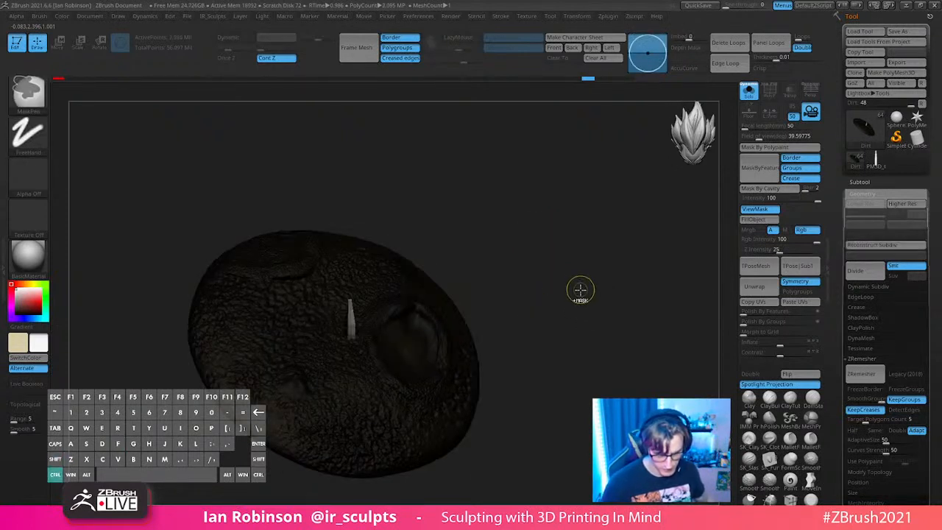
pyautogui.hotkey('ctrl', 'shift', 'z')
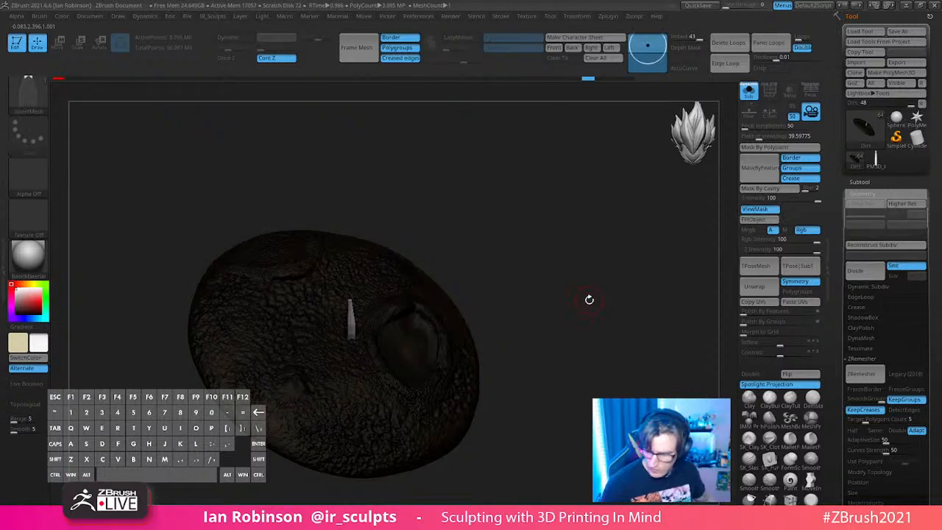
# Step: Split the unmasked blade from the dirt into its own subtool
pyautogui.click(861, 183)
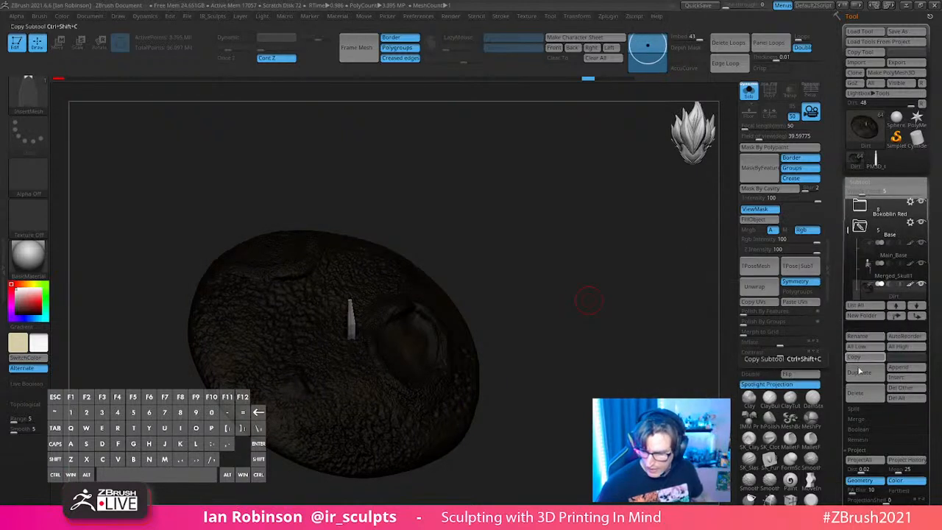
pyautogui.click(866, 411)
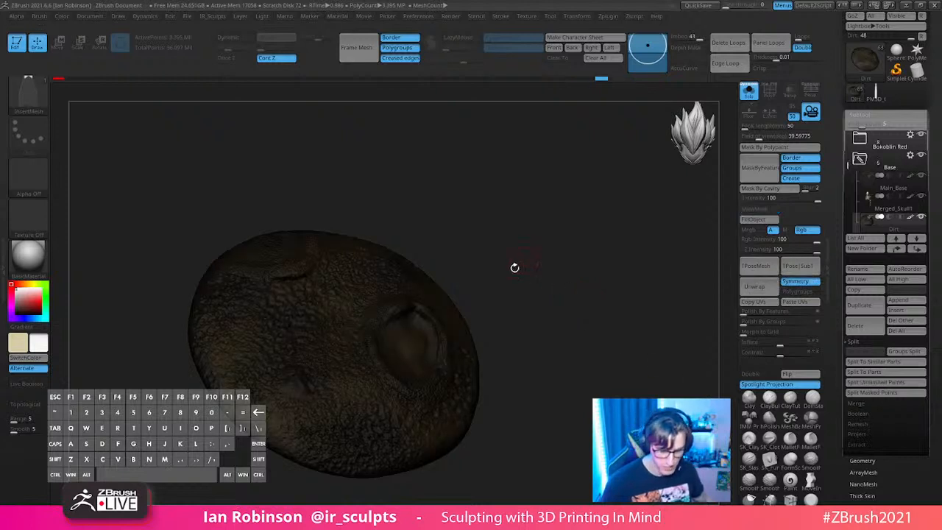
pyautogui.hotkey('shift', 'f')
pyautogui.hotkey('shift', 'f')
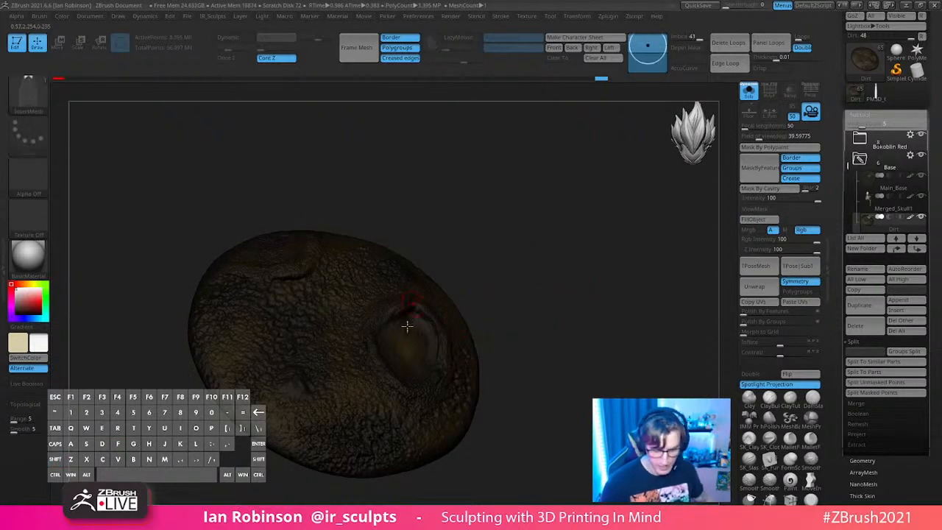
pyautogui.moveTo(848, 168); pyautogui.dragTo(849, 176)
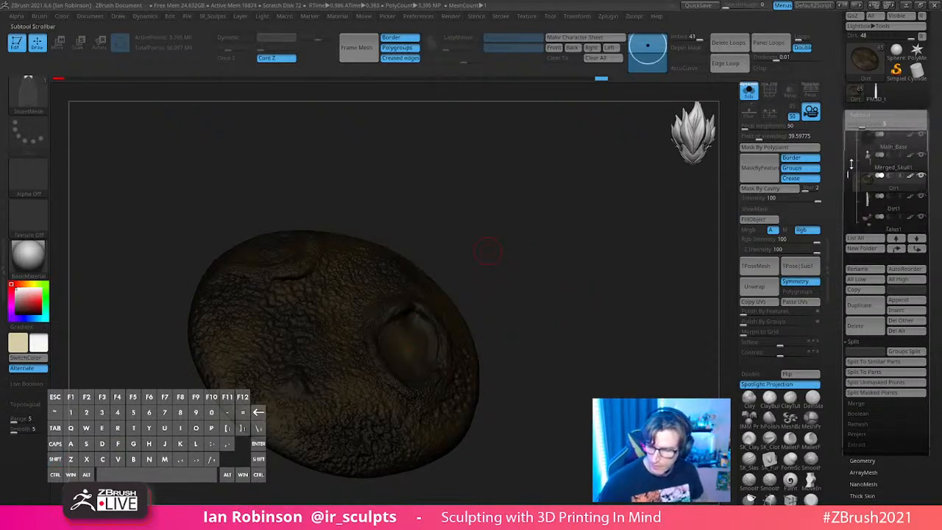
# Step: Reconstruct the Dirt subtool's lower subdivision levels and switch it to level 1
pyautogui.click(876, 118)
pyautogui.click(868, 126)
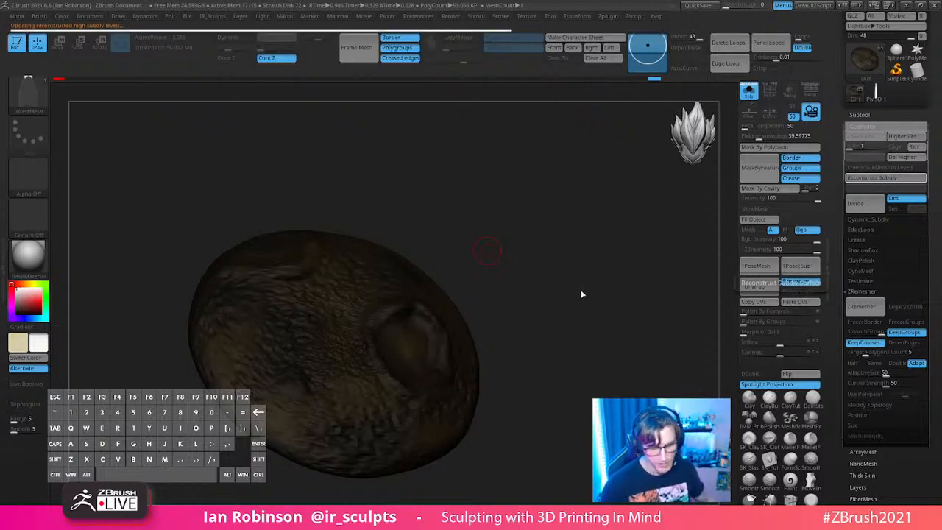
pyautogui.hotkey('ctrl', 'z')
pyautogui.hotkey('shift', 'f')
pyautogui.hotkey('shift', 'f')
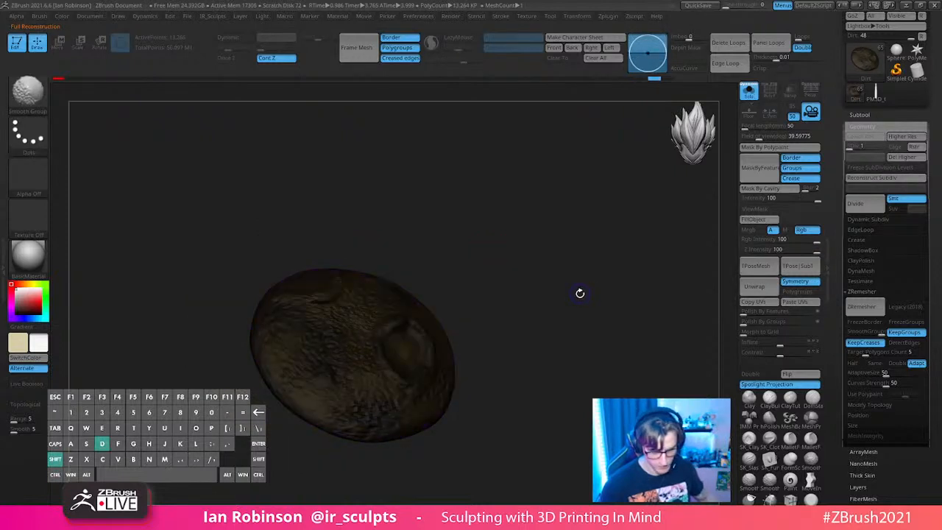
pyautogui.press('d')
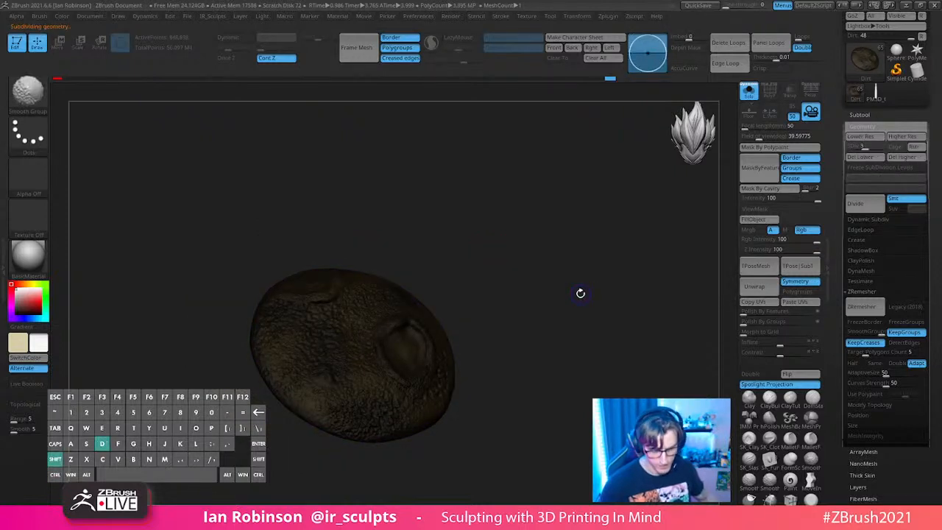
pyautogui.hotkey('shift', 'd')
pyautogui.hotkey('shift', 'd')
# Step: Turn off Solo to show the whole statue and frame the dirt base around its stone feet
pyautogui.click(863, 116)
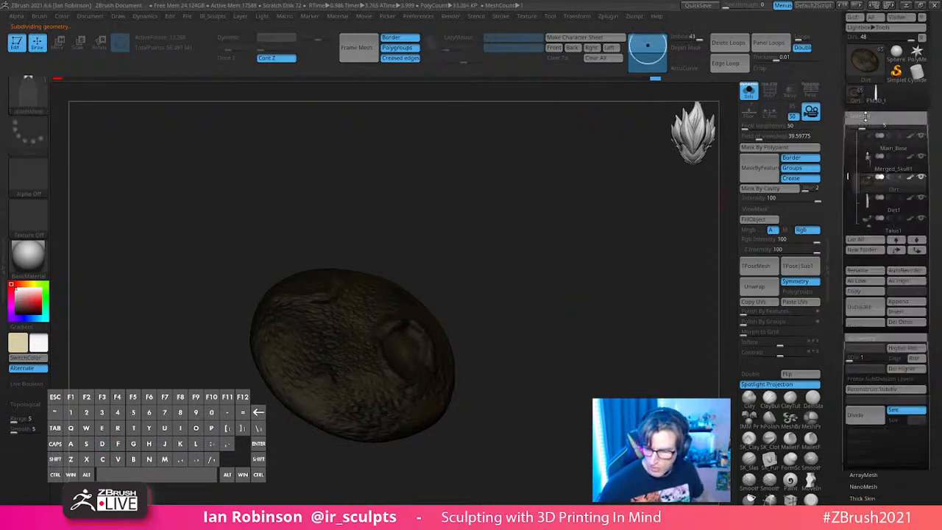
pyautogui.click(757, 93)
pyautogui.keyDown('alt'); pyautogui.moveTo(599, 393); pyautogui.dragTo(566, 416); pyautogui.keyUp('alt')
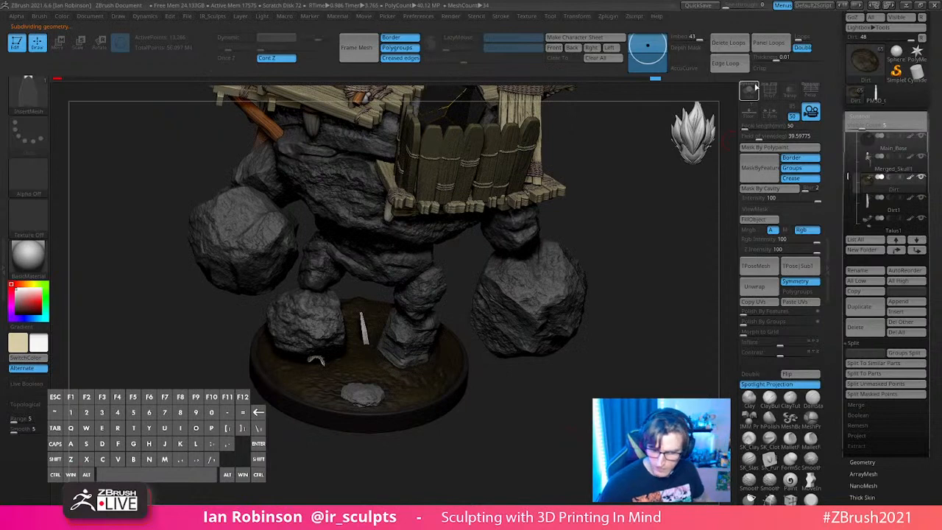
pyautogui.keyDown('alt'); pyautogui.moveTo(628, 290); pyautogui.dragTo(555, 395); pyautogui.keyUp('alt')
# Step: Select the Dirt1 blade subtool between the stone feet and tilt it with the gizmo
pyautogui.press('w')
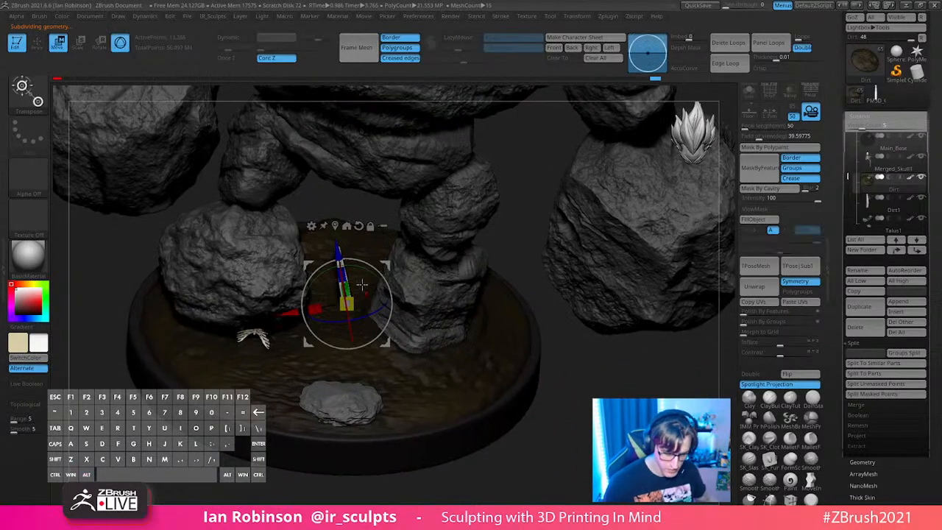
pyautogui.moveTo(359, 261); pyautogui.dragTo(373, 271)
pyautogui.hotkey('ctrl', 'z')
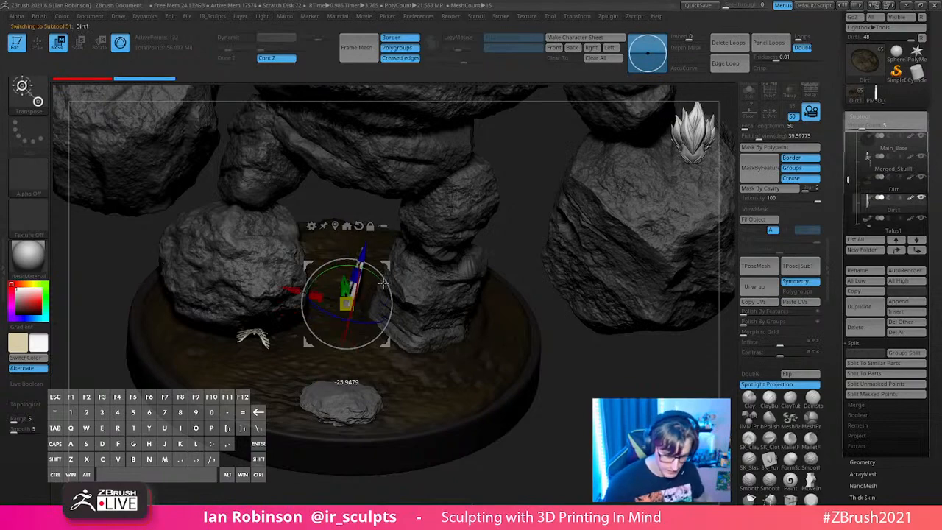
pyautogui.keyDown('alt'); pyautogui.moveTo(567, 450); pyautogui.dragTo(580, 385); pyautogui.keyUp('alt')
pyautogui.moveTo(580, 386); pyautogui.dragTo(579, 467)
pyautogui.keyDown('alt'); pyautogui.moveTo(401, 280); pyautogui.dragTo(355, 410); pyautogui.keyUp('alt')
pyautogui.moveTo(586, 426); pyautogui.dragTo(594, 371)
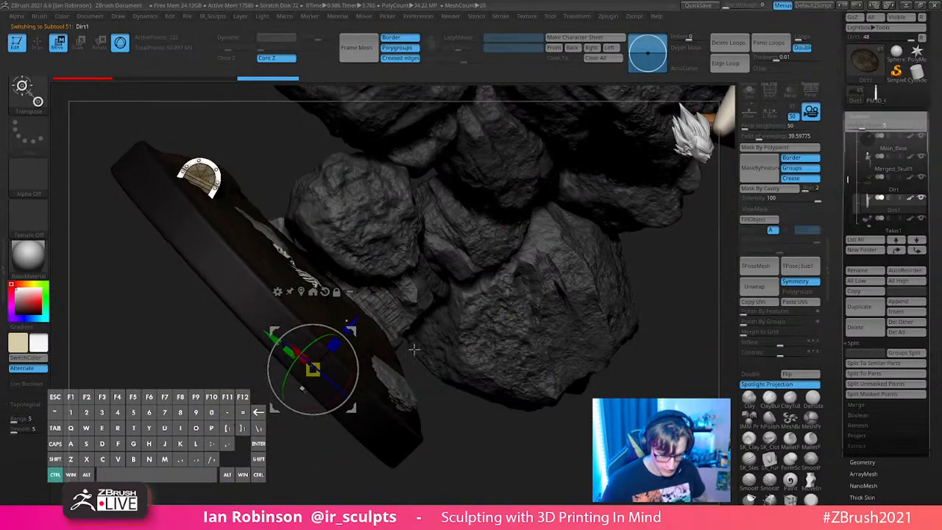
# Step: Center the gizmo on the Dirt1 blade, turn it and move it across the dirt base beside the small rib bones
pyautogui.keyDown('alt'); pyautogui.click(309, 270); pyautogui.keyUp('alt')
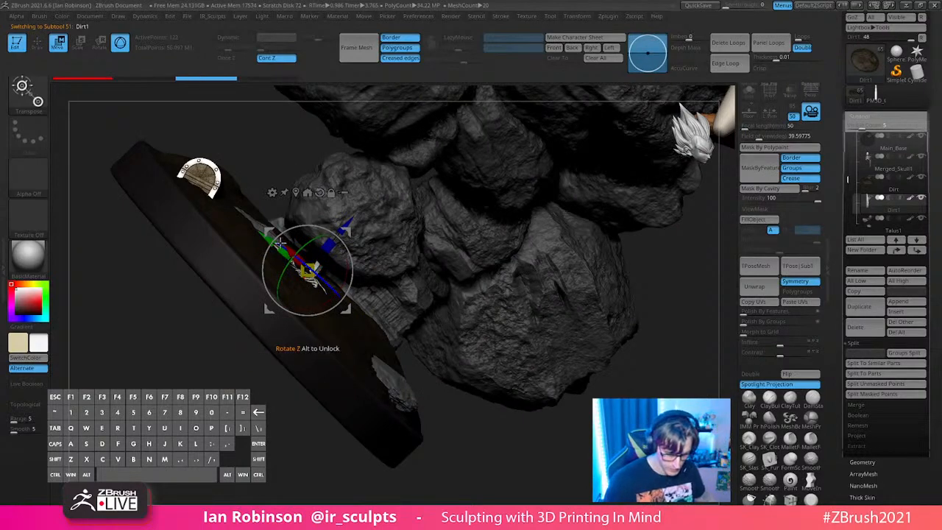
pyautogui.moveTo(269, 236); pyautogui.dragTo(323, 280)
pyautogui.moveTo(446, 368); pyautogui.dragTo(458, 393)
pyautogui.moveTo(389, 260); pyautogui.dragTo(384, 270)
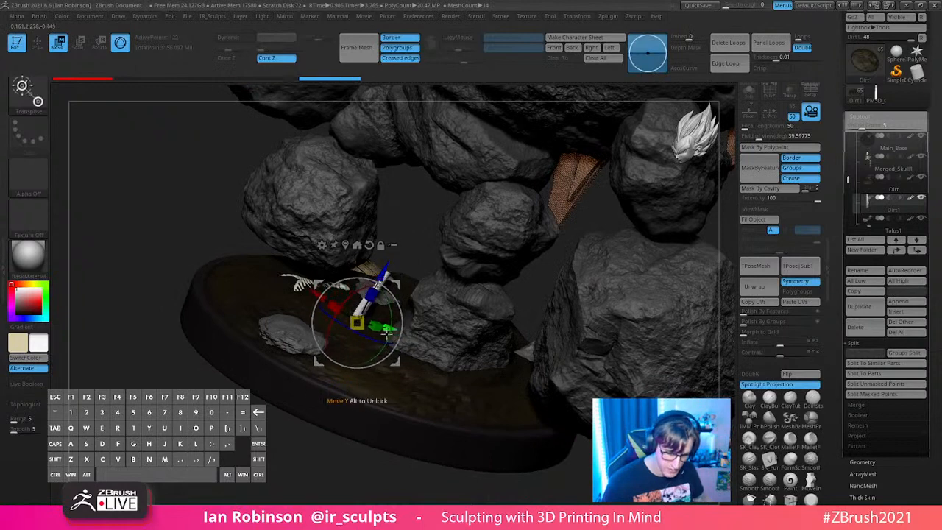
pyautogui.moveTo(312, 293); pyautogui.dragTo(221, 246)
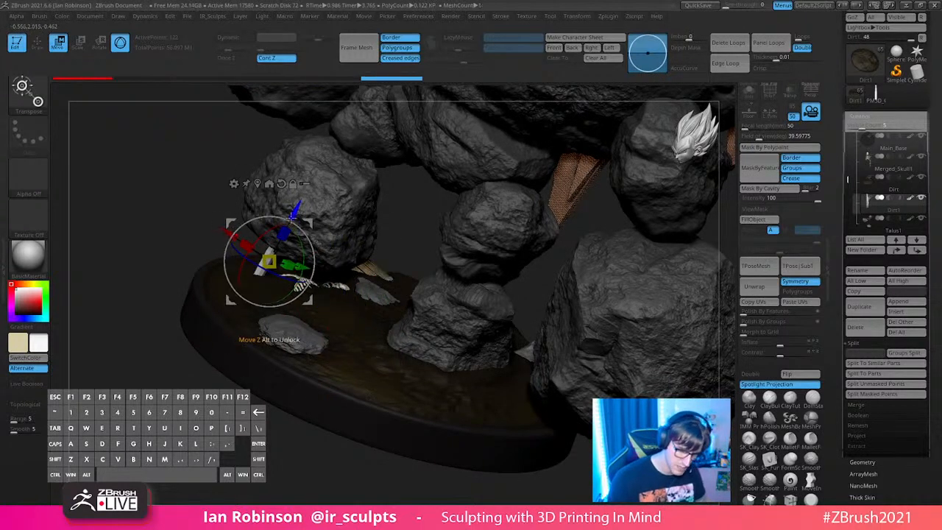
# Step: Adjust the blade's placement near the base rim, checking its stance on the dirt from several sides
pyautogui.moveTo(420, 316); pyautogui.dragTo(555, 322)
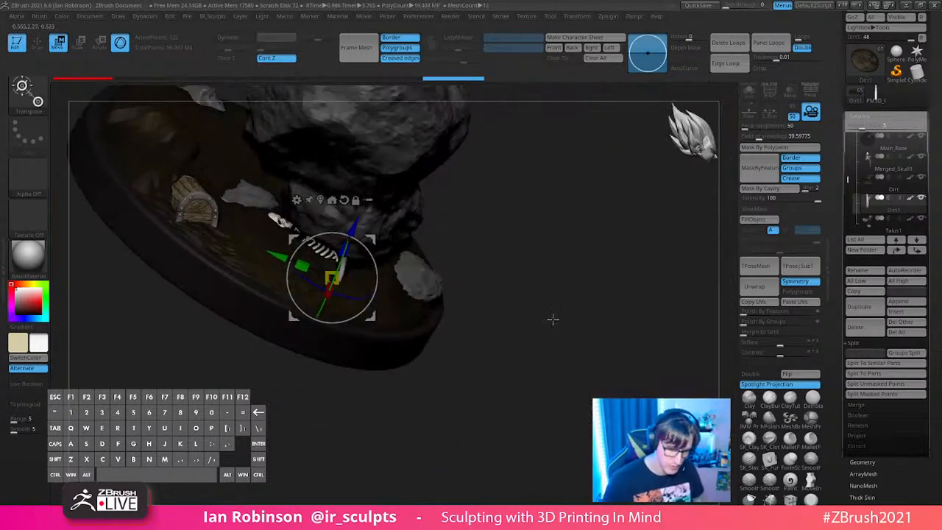
pyautogui.moveTo(364, 258); pyautogui.dragTo(368, 262)
pyautogui.keyDown('alt'); pyautogui.moveTo(549, 228); pyautogui.dragTo(572, 199); pyautogui.keyUp('alt')
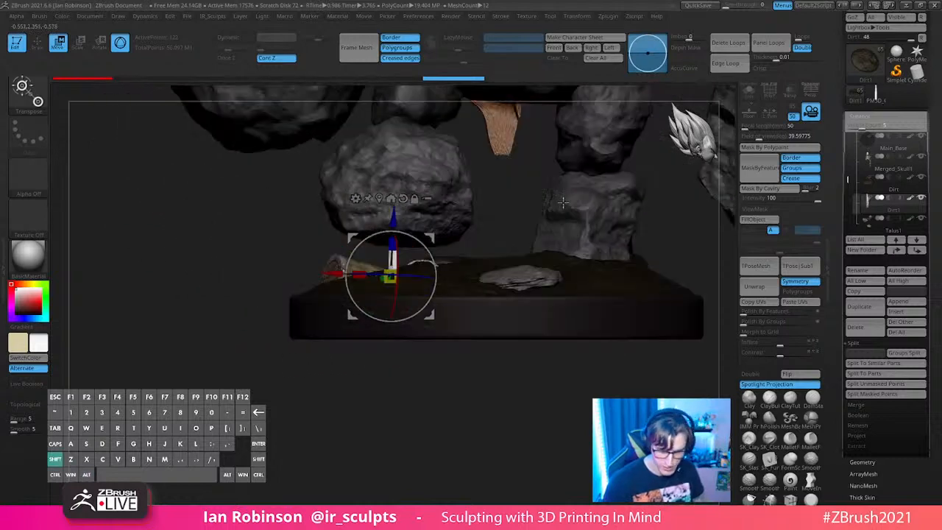
pyautogui.moveTo(429, 314); pyautogui.dragTo(395, 331)
pyautogui.press('q')
pyautogui.moveTo(380, 419); pyautogui.dragTo(429, 457)
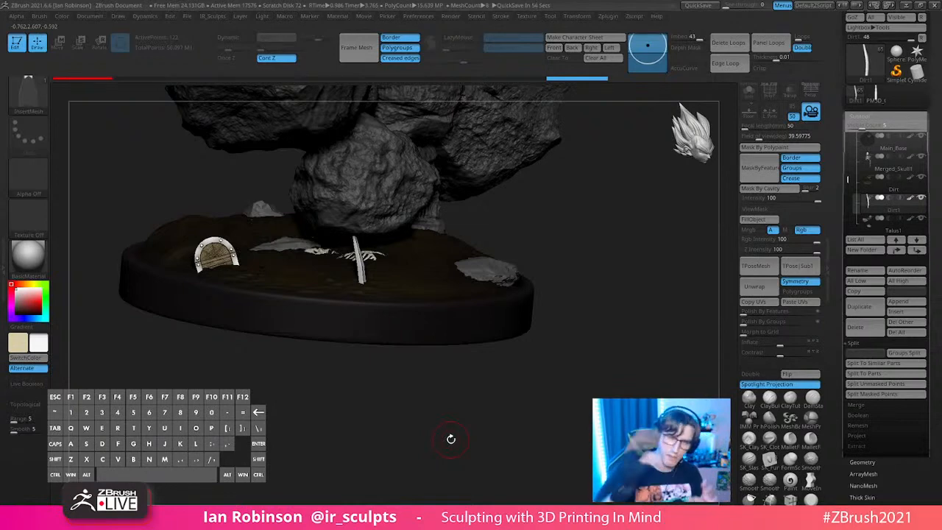
pyautogui.moveTo(534, 388); pyautogui.dragTo(395, 419)
# Step: Tilt the blade slightly and lower it so its base sinks into the dirt near the rim
pyautogui.press('w')
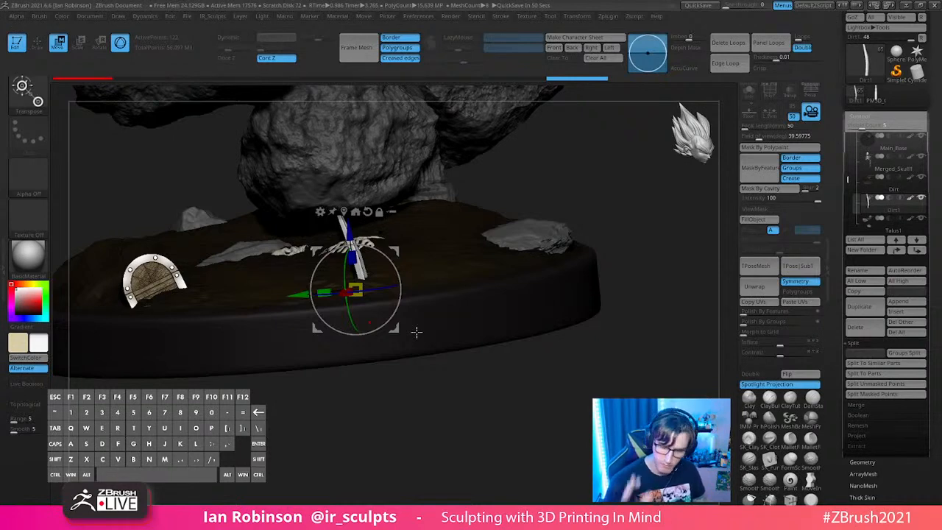
pyautogui.moveTo(517, 399); pyautogui.dragTo(523, 395)
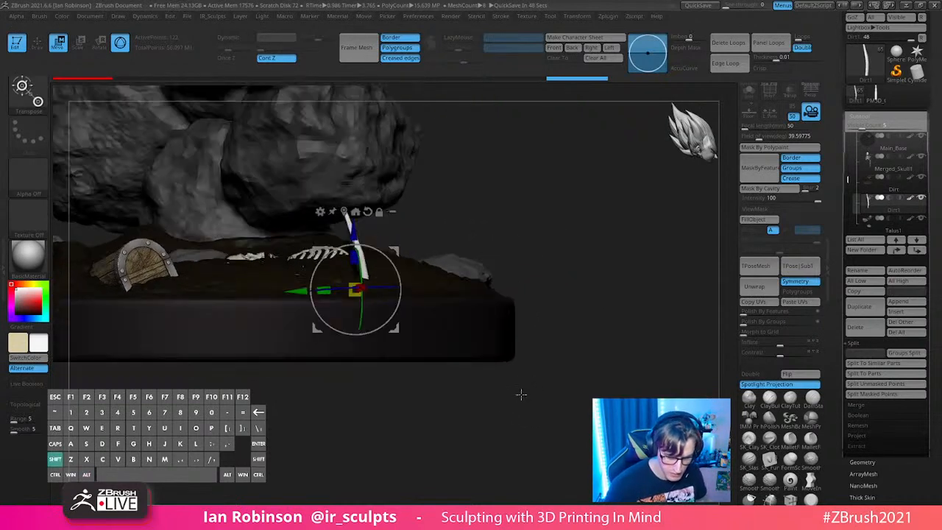
pyautogui.moveTo(383, 258); pyautogui.dragTo(389, 263)
pyautogui.moveTo(360, 232); pyautogui.dragTo(358, 263)
pyautogui.moveTo(621, 242); pyautogui.dragTo(608, 301)
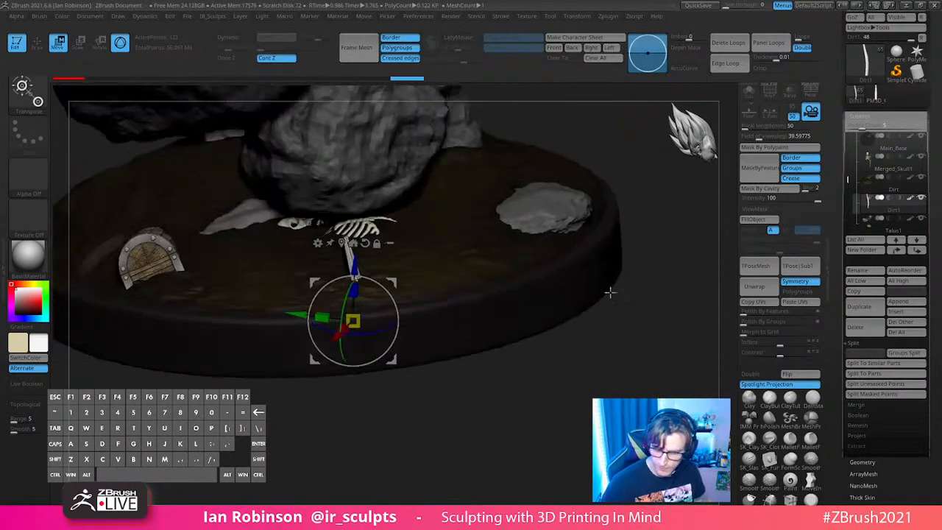
# Step: Hide every subtool except the Dirt and the Dirt1 blade, and rotate the blade with the gizmo
pyautogui.keyDown('shift'); pyautogui.click(920, 198); pyautogui.keyUp('shift')
pyautogui.click(921, 178)
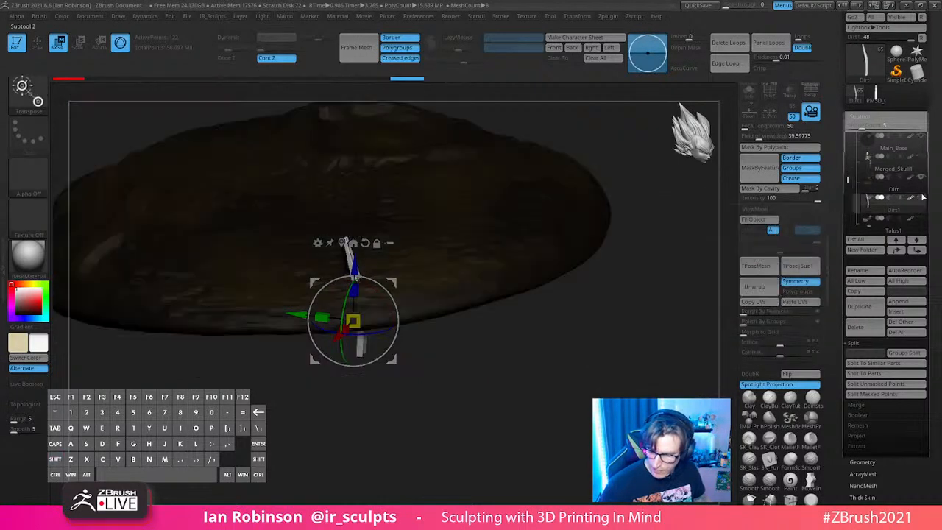
pyautogui.moveTo(572, 326)
pyautogui.mouseDown()
pyautogui.moveTo(591, 347)
pyautogui.moveTo(591, 360)
pyautogui.moveTo(574, 360)
pyautogui.mouseUp()
pyautogui.press('q')
pyautogui.press('w')
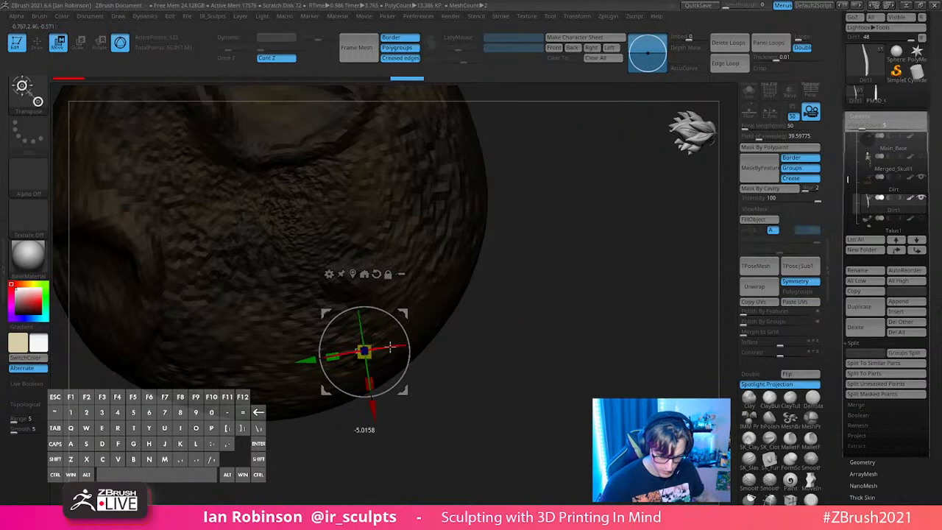
# Step: Preview the blade with Dynamic Subdivision and nudge it into position on the dirt with the gizmo
pyautogui.press('q')
pyautogui.moveTo(515, 340)
pyautogui.mouseDown()
pyautogui.moveTo(522, 331)
pyautogui.moveTo(536, 380)
pyautogui.moveTo(549, 376)
pyautogui.mouseUp()
pyautogui.press('d')
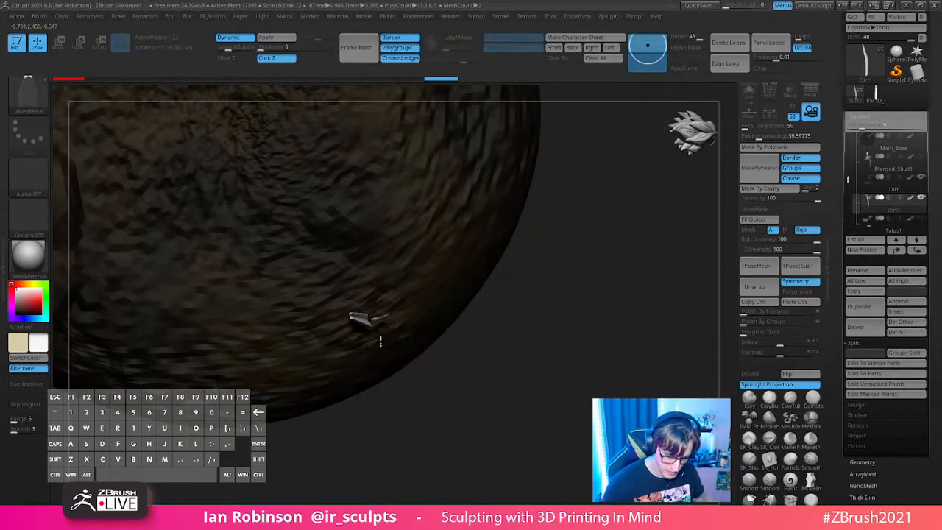
pyautogui.hotkey('ctrl', 'h')
pyautogui.moveTo(475, 393)
pyautogui.mouseDown()
pyautogui.moveTo(561, 366)
pyautogui.moveTo(558, 356)
pyautogui.moveTo(447, 343)
pyautogui.moveTo(604, 283)
pyautogui.mouseUp()
pyautogui.moveTo(565, 216)
pyautogui.mouseDown()
pyautogui.moveTo(581, 357)
pyautogui.moveTo(368, 308)
pyautogui.mouseUp()
pyautogui.press('w')
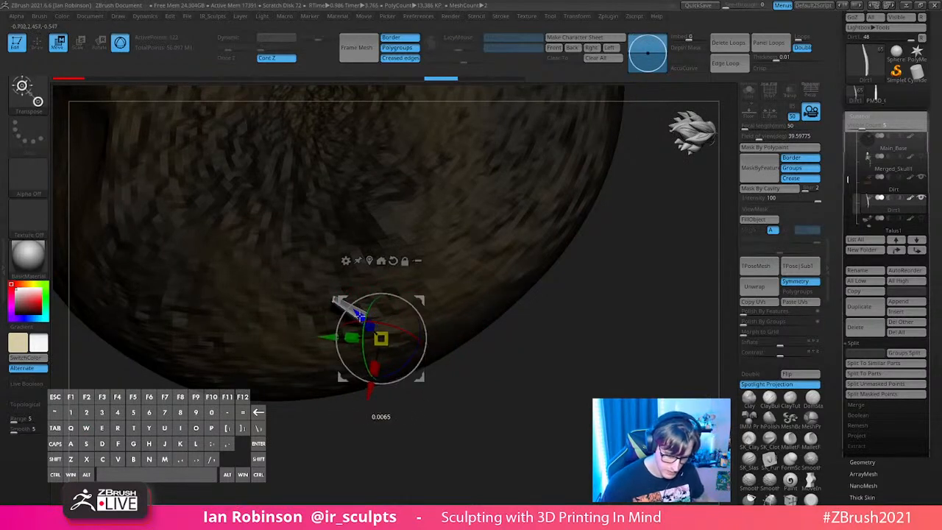
# Step: Insert more blades around the first one with the InsertMesh brush to start a grass clump
pyautogui.press('q')
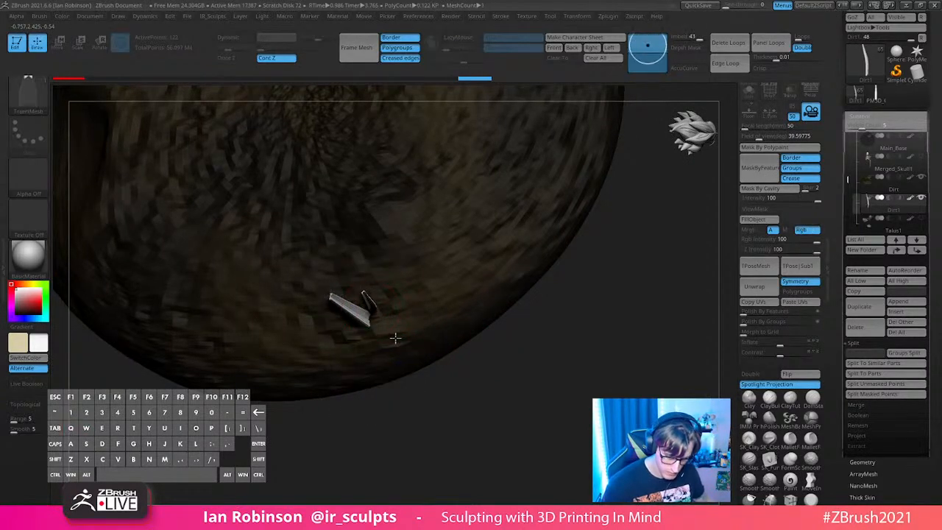
pyautogui.moveTo(414, 353); pyautogui.dragTo(366, 311)
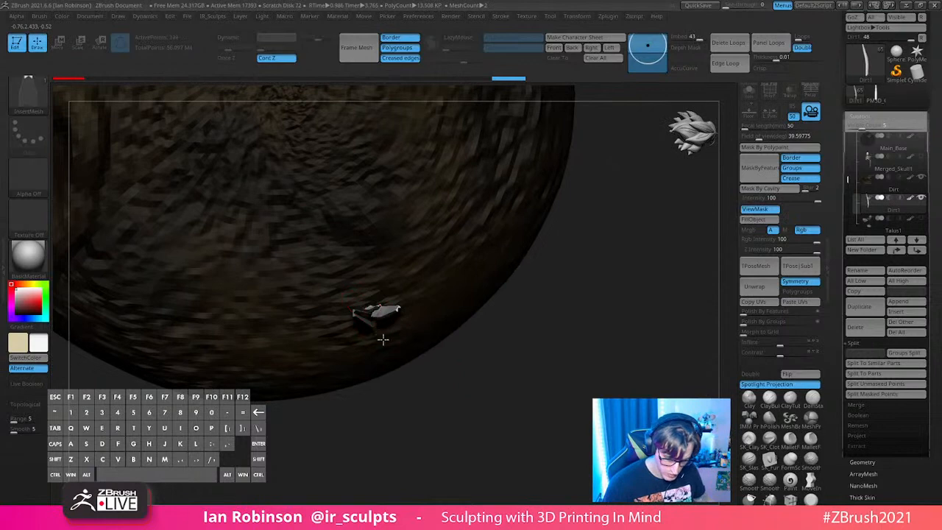
pyautogui.moveTo(385, 355); pyautogui.dragTo(478, 437)
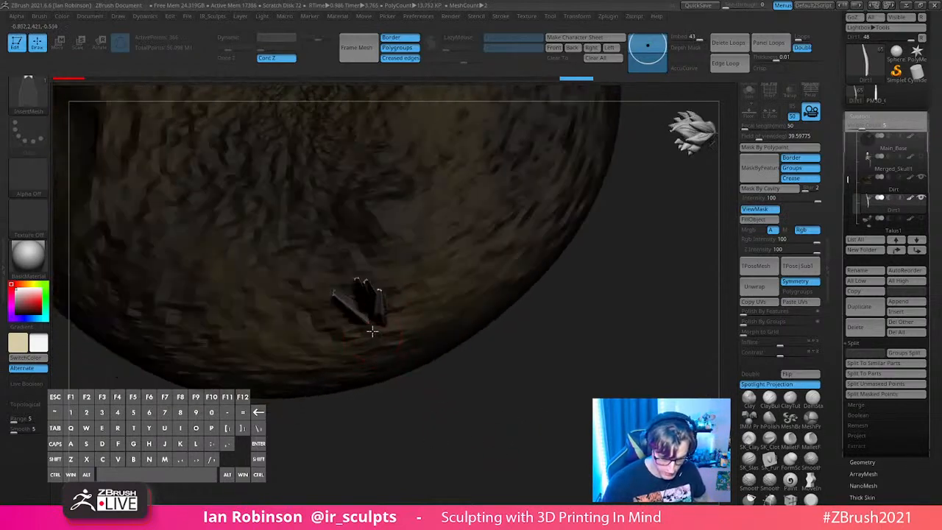
pyautogui.moveTo(389, 383); pyautogui.dragTo(357, 331)
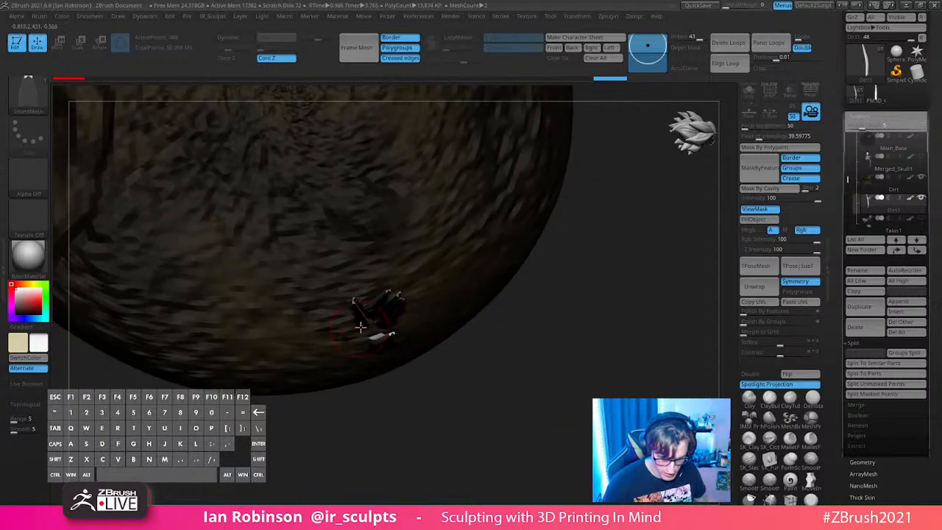
pyautogui.moveTo(332, 386); pyautogui.dragTo(419, 357)
# Step: Reposition the newest blade with the gizmo and insert further blades fanning out from the clump
pyautogui.press('w')
pyautogui.moveTo(392, 283); pyautogui.dragTo(371, 338)
pyautogui.press('q')
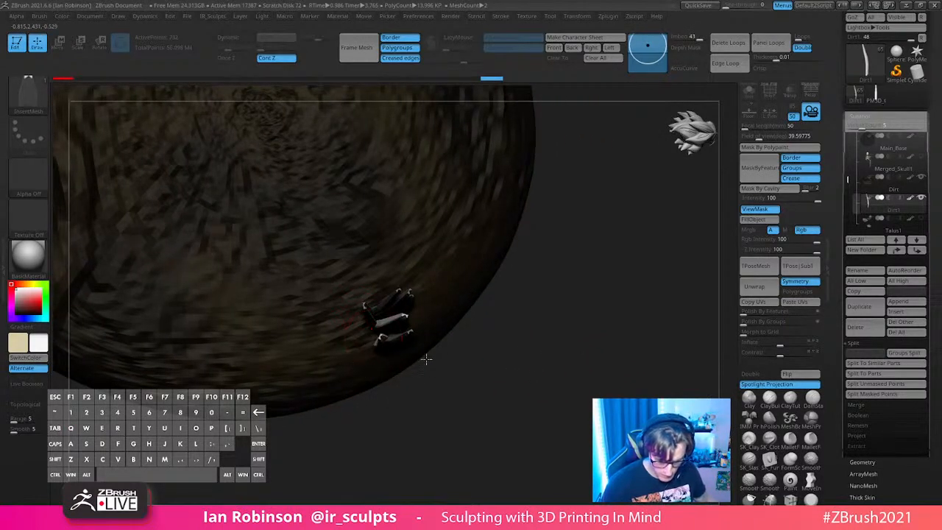
pyautogui.moveTo(430, 296); pyautogui.dragTo(578, 347)
pyautogui.press('w')
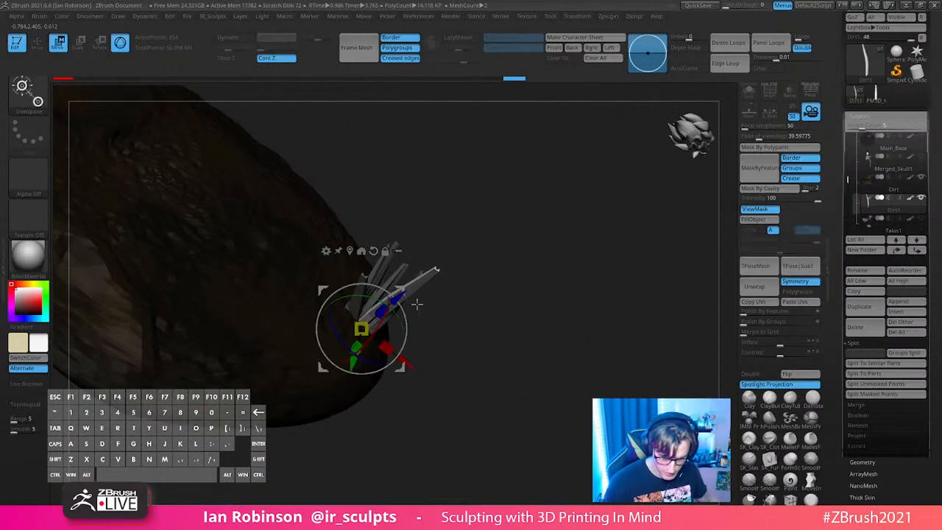
pyautogui.press('q')
pyautogui.moveTo(463, 308)
pyautogui.mouseDown()
pyautogui.moveTo(517, 314)
pyautogui.moveTo(540, 390)
pyautogui.moveTo(413, 328)
pyautogui.mouseUp()
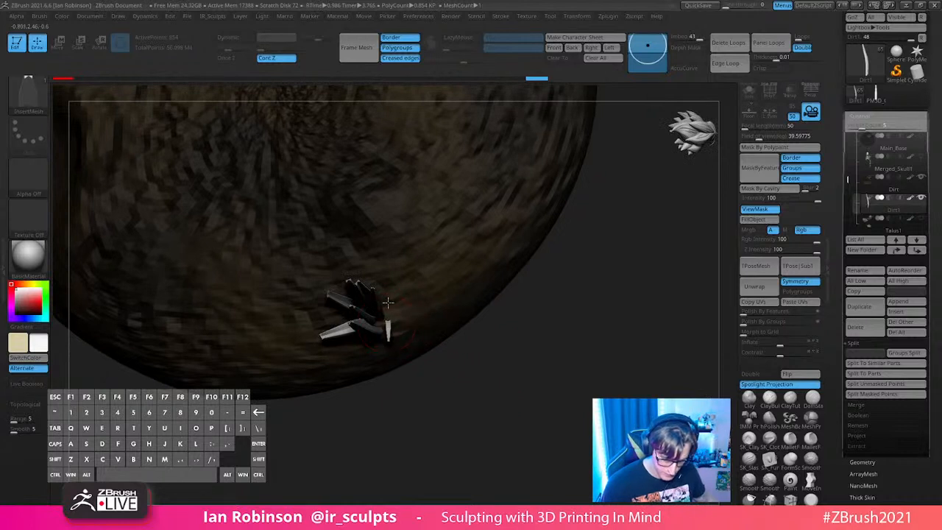
# Step: Fill out the clump to eight blades and adjust the placement of the added ones from several angles
pyautogui.moveTo(345, 308); pyautogui.dragTo(553, 391)
pyautogui.press('w')
pyautogui.moveTo(396, 292)
pyautogui.mouseDown()
pyautogui.moveTo(399, 285)
pyautogui.moveTo(384, 309)
pyautogui.mouseUp()
pyautogui.moveTo(543, 348); pyautogui.dragTo(467, 337)
pyautogui.moveTo(406, 326); pyautogui.dragTo(410, 309)
pyautogui.moveTo(517, 341)
pyautogui.mouseDown()
pyautogui.moveTo(553, 309)
pyautogui.moveTo(484, 309)
pyautogui.moveTo(564, 317)
pyautogui.moveTo(554, 322)
pyautogui.moveTo(567, 310)
pyautogui.moveTo(394, 271)
pyautogui.mouseUp()
pyautogui.press('q')
# Step: Show the polyframe and run Auto Groups so each blade of the clump gets its own polygroup
pyautogui.hotkey('shift', 'f')
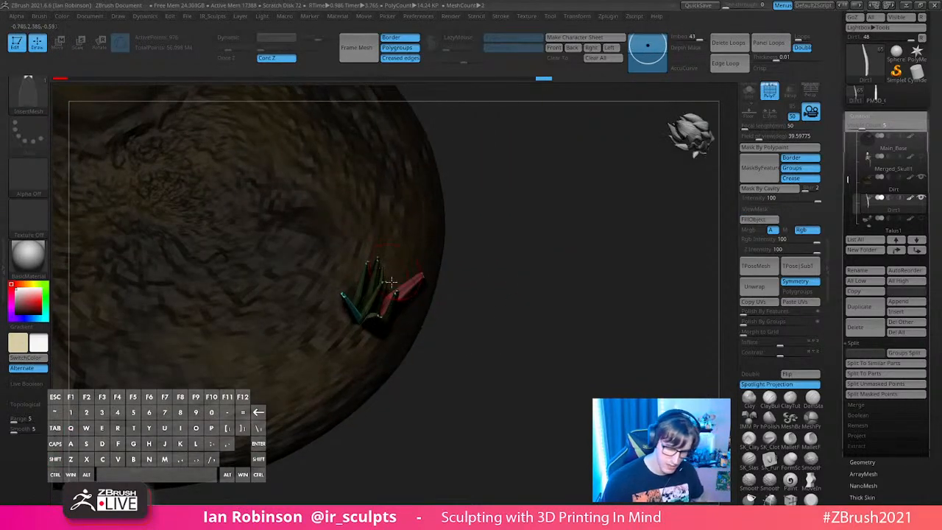
pyautogui.moveTo(531, 263); pyautogui.dragTo(509, 248)
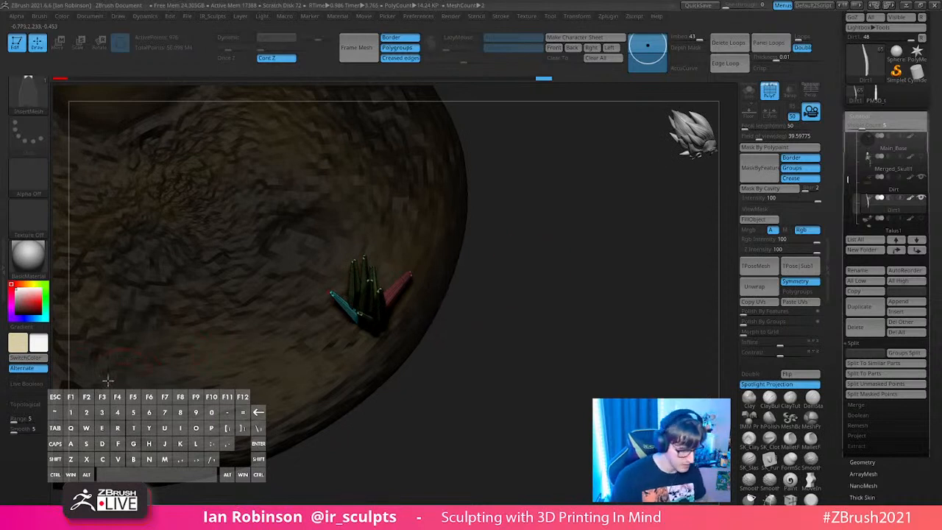
pyautogui.click(863, 117)
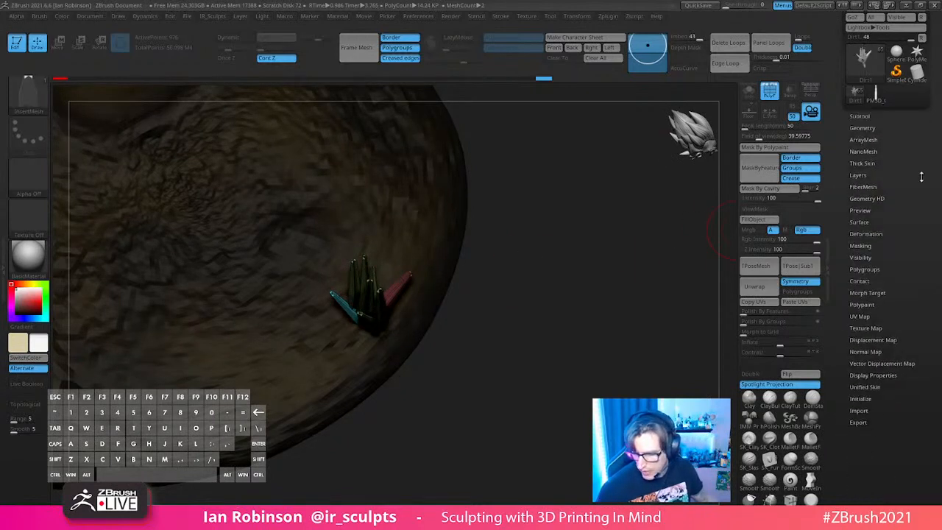
pyautogui.click(866, 269)
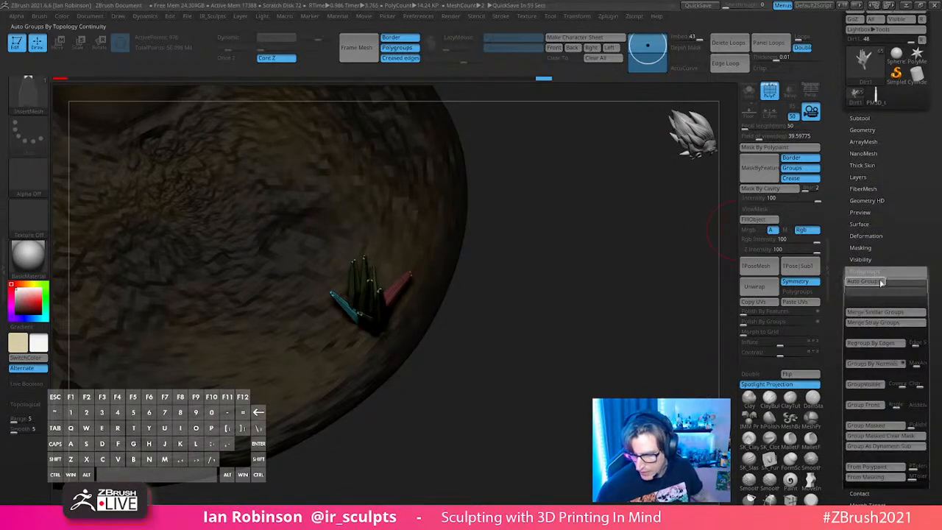
pyautogui.moveTo(547, 319); pyautogui.dragTo(533, 285)
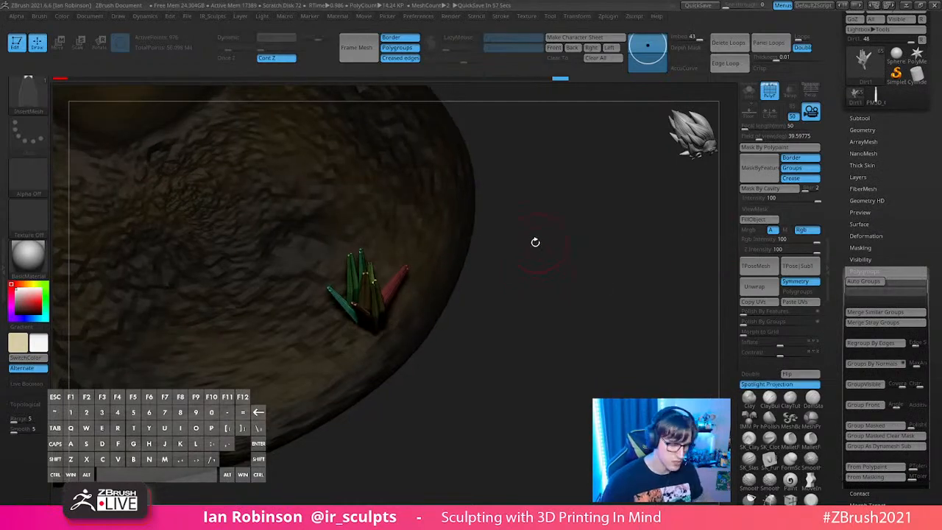
# Step: Switch to the Move brush, adjust its draw size and enable topological auto masking for it
pyautogui.press('b')
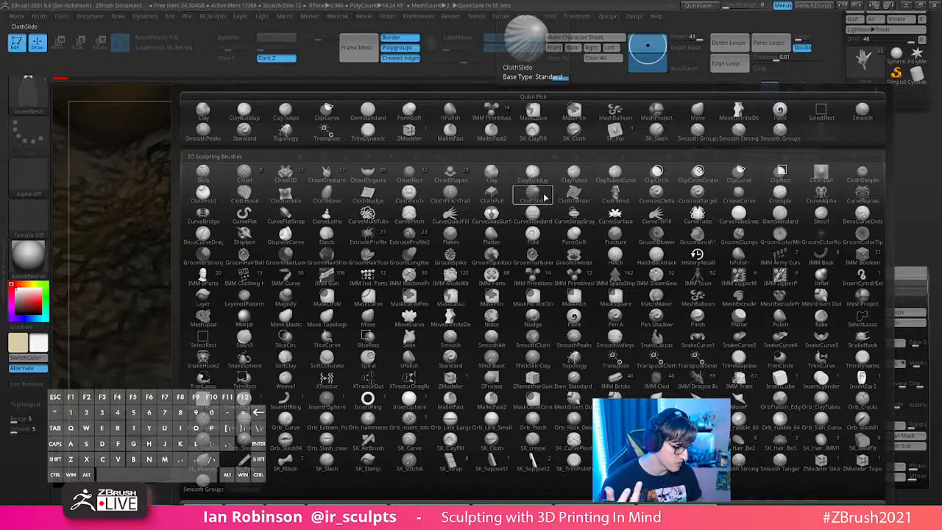
pyautogui.press('m')
pyautogui.press('v')
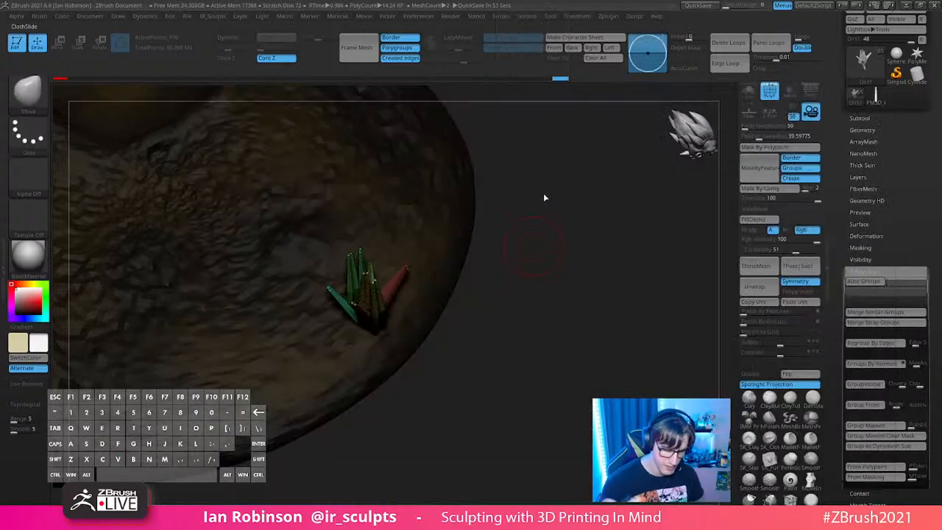
pyautogui.press('s')
pyautogui.moveTo(515, 261)
pyautogui.mouseDown()
pyautogui.moveTo(414, 257)
pyautogui.moveTo(528, 262)
pyautogui.mouseUp()
pyautogui.click(39, 16)
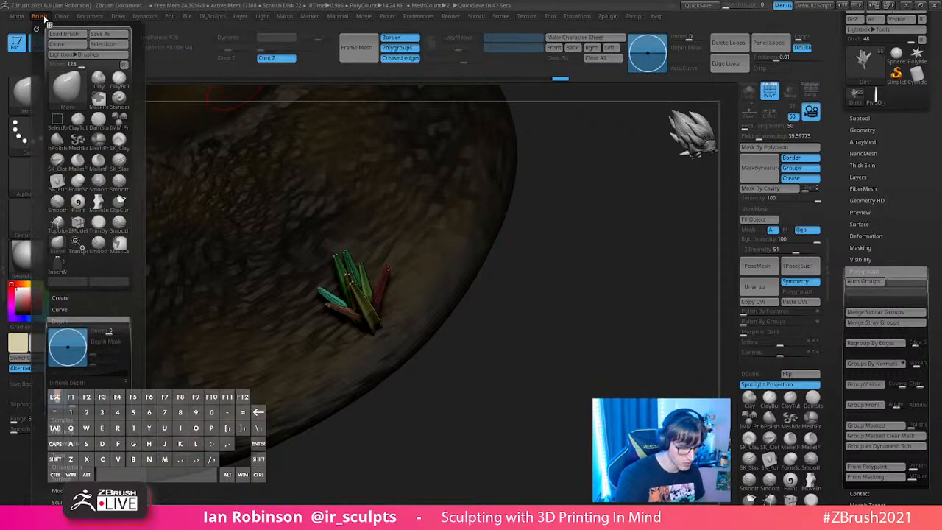
pyautogui.scroll(-5, 101, 301)
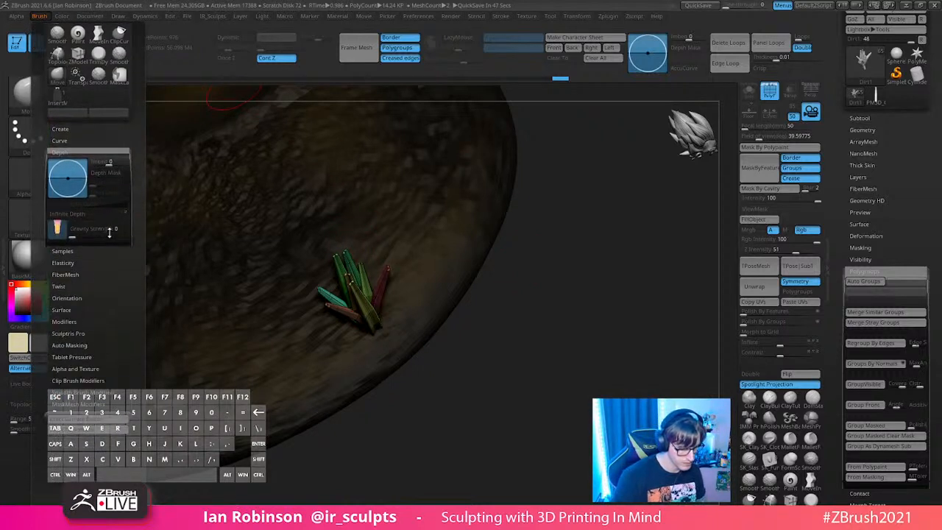
pyautogui.click(70, 318)
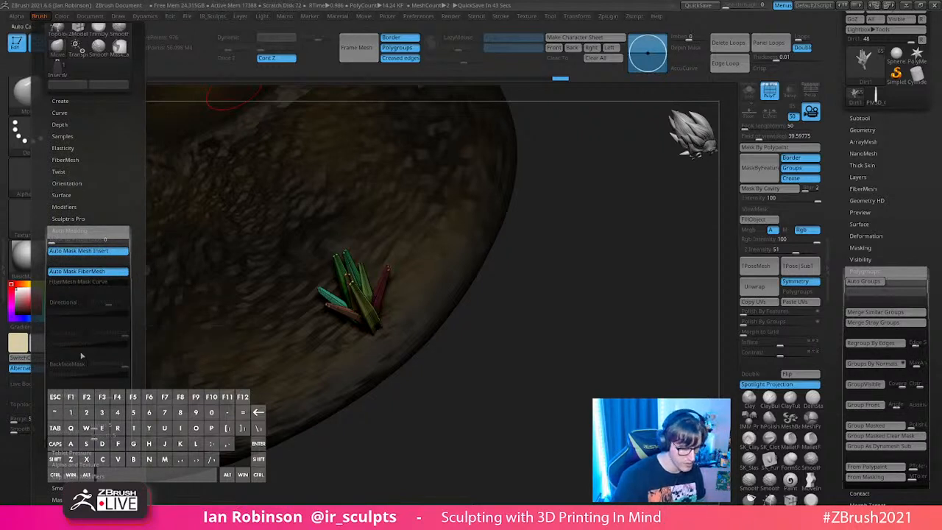
pyautogui.click(70, 433)
# Step: Resize the Move brush and pull one of the front blades of the clump
pyautogui.press('s')
pyautogui.moveTo(467, 281)
pyautogui.mouseDown()
pyautogui.moveTo(475, 282)
pyautogui.moveTo(478, 345)
pyautogui.mouseUp()
pyautogui.moveTo(406, 317)
pyautogui.mouseDown()
pyautogui.moveTo(410, 379)
pyautogui.moveTo(488, 383)
pyautogui.moveTo(475, 368)
pyautogui.moveTo(477, 383)
pyautogui.mouseUp()
# Step: Isolate one front blade by polygroup, mask the other blades and reposition the free one with the gizmo
pyautogui.keyDown('ctrl'); pyautogui.keyDown('shift'); pyautogui.click(360, 335); pyautogui.keyUp('shift'); pyautogui.keyUp('ctrl')
pyautogui.keyDown('ctrl'); pyautogui.click(439, 365); pyautogui.keyUp('ctrl')
pyautogui.keyDown('ctrl'); pyautogui.keyDown('shift'); pyautogui.click(440, 370); pyautogui.keyUp('shift'); pyautogui.keyUp('ctrl')
pyautogui.keyDown('ctrl'); pyautogui.click(439, 371); pyautogui.keyUp('ctrl')
pyautogui.press('w')
pyautogui.keyDown('alt'); pyautogui.click(352, 257); pyautogui.keyUp('alt')
pyautogui.moveTo(430, 366); pyautogui.dragTo(402, 379)
# Step: Pull the individual blades into a more varied, spread-out clump with the Move brush
pyautogui.press('q')
pyautogui.moveTo(550, 333)
pyautogui.mouseDown()
pyautogui.moveTo(540, 391)
pyautogui.moveTo(568, 390)
pyautogui.moveTo(555, 324)
pyautogui.moveTo(376, 284)
pyautogui.mouseUp()
pyautogui.moveTo(523, 292); pyautogui.dragTo(382, 280)
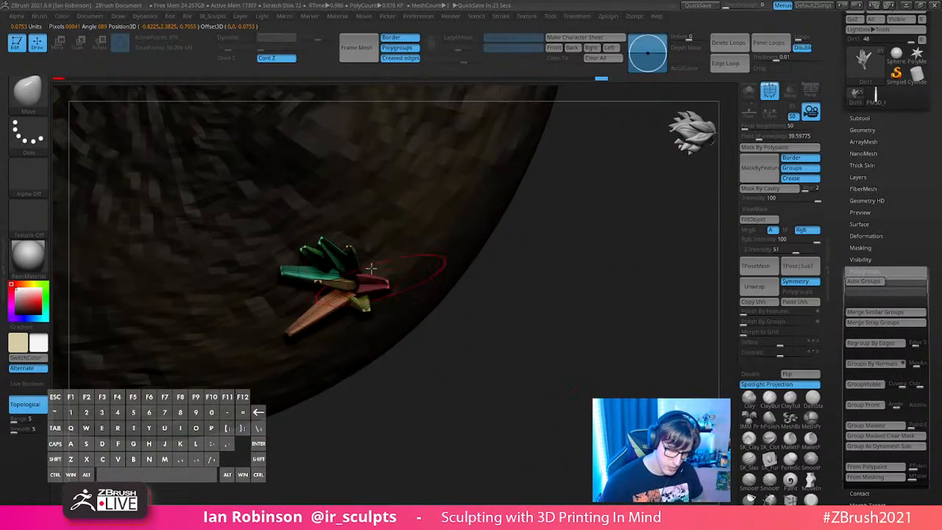
pyautogui.moveTo(354, 240); pyautogui.dragTo(542, 290)
pyautogui.moveTo(466, 245); pyautogui.dragTo(491, 213)
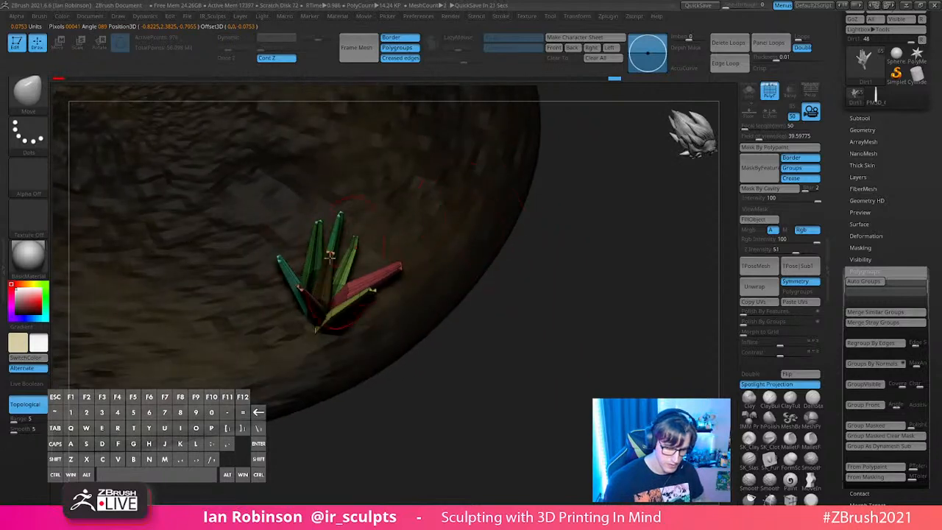
pyautogui.moveTo(551, 246); pyautogui.dragTo(311, 233)
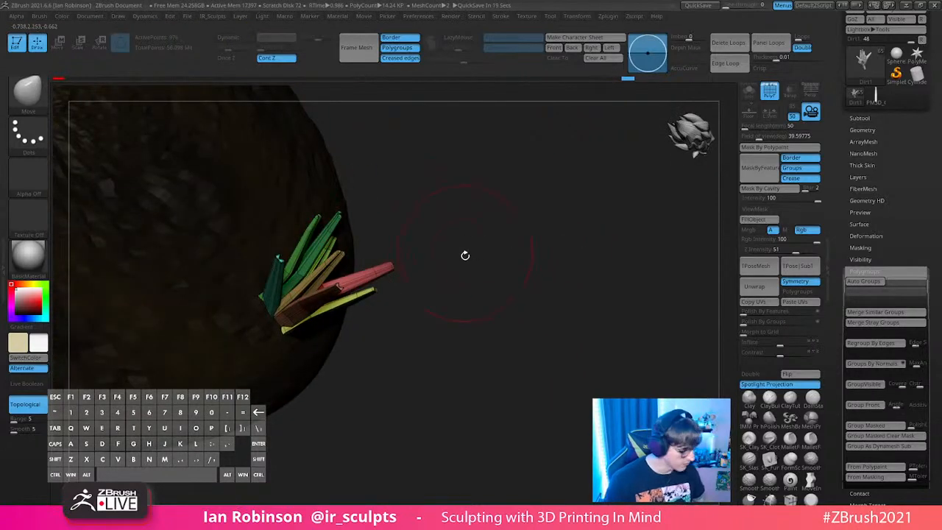
# Step: Turn on Dynamic Subdivision for the grass clump and keep reshaping its blades with the Move brush
pyautogui.press('d')
pyautogui.moveTo(390, 250); pyautogui.dragTo(510, 217)
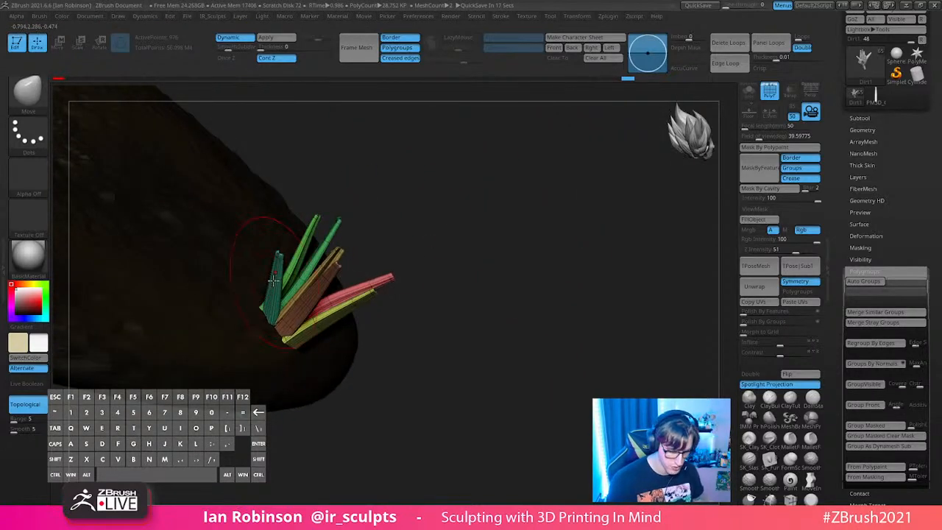
pyautogui.moveTo(412, 243); pyautogui.dragTo(488, 222)
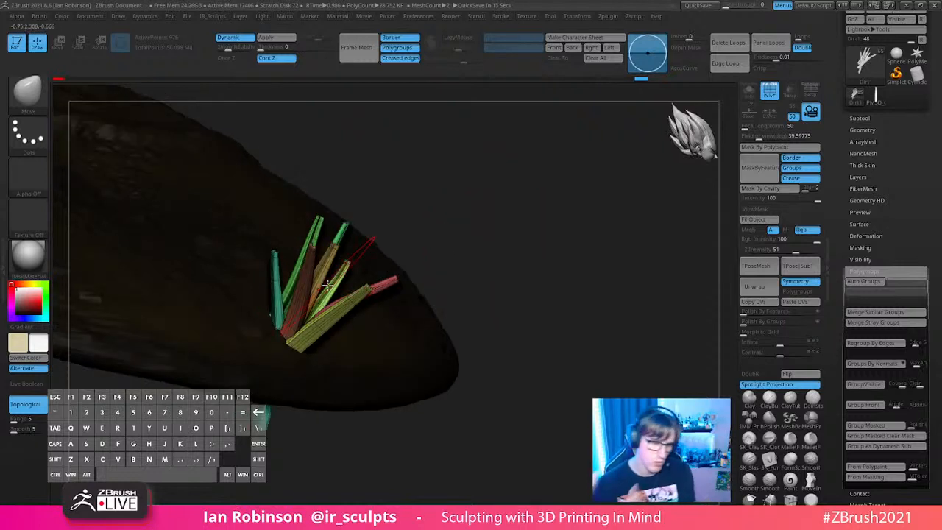
# Step: Bend the outer teal blade of the grass clump with the Move brush and undo the last stroke
pyautogui.moveTo(273, 254)
pyautogui.mouseDown()
pyautogui.moveTo(264, 253)
pyautogui.moveTo(274, 246)
pyautogui.moveTo(251, 262)
pyautogui.mouseUp()
pyautogui.moveTo(264, 294); pyautogui.dragTo(287, 265)
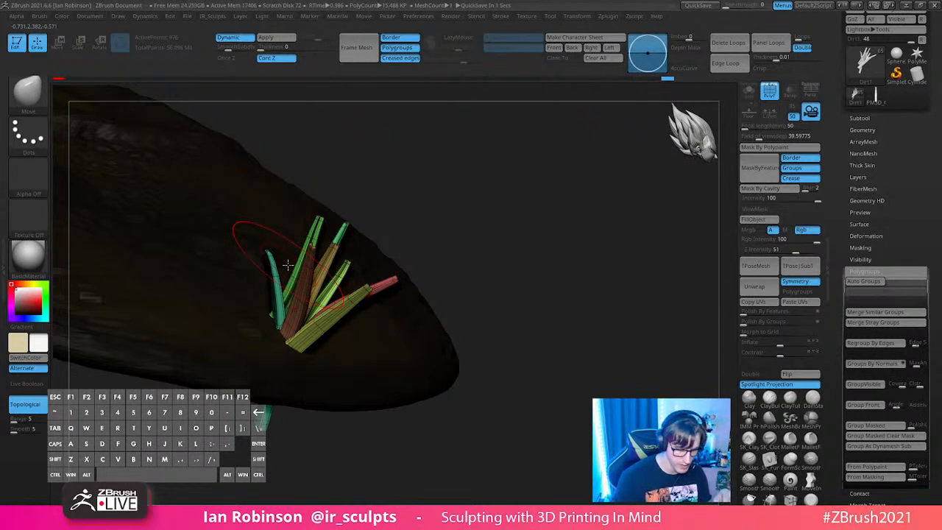
pyautogui.moveTo(445, 213); pyautogui.dragTo(324, 175)
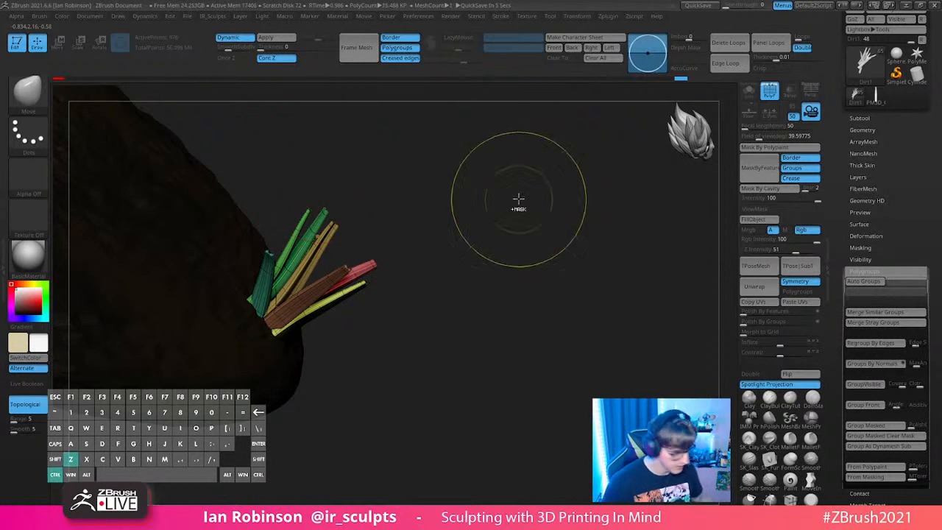
pyautogui.moveTo(519, 199); pyautogui.dragTo(482, 210)
# Step: Adjust the Move brush size and pull the blades outward so the clump fans out from its base
pyautogui.press('s')
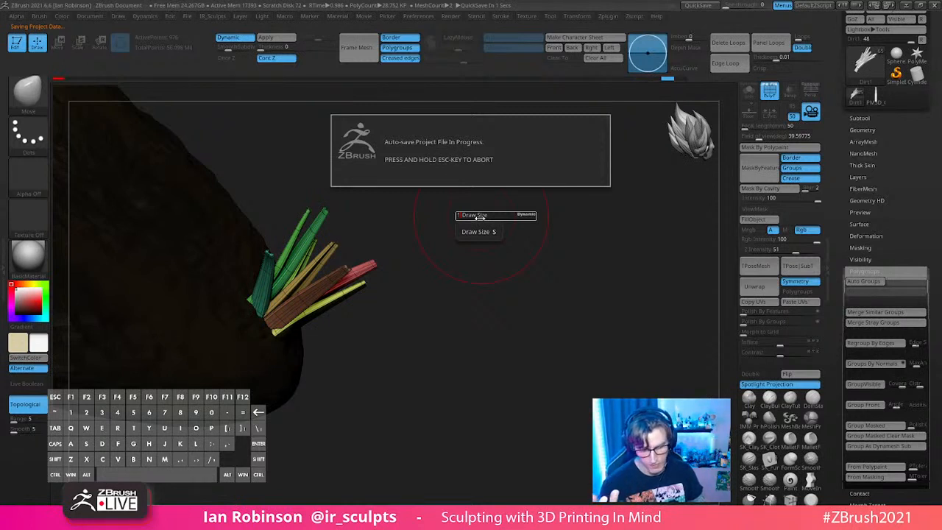
pyautogui.press('Escape')
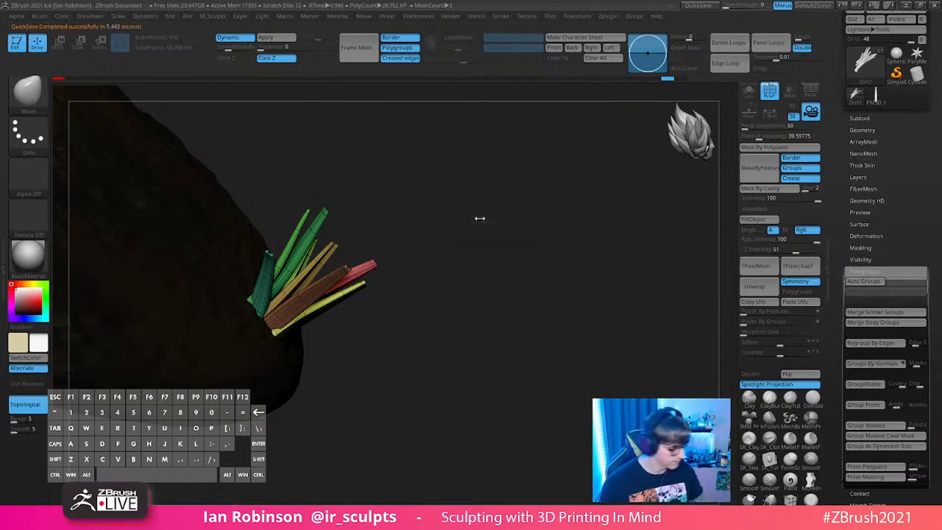
pyautogui.press('s')
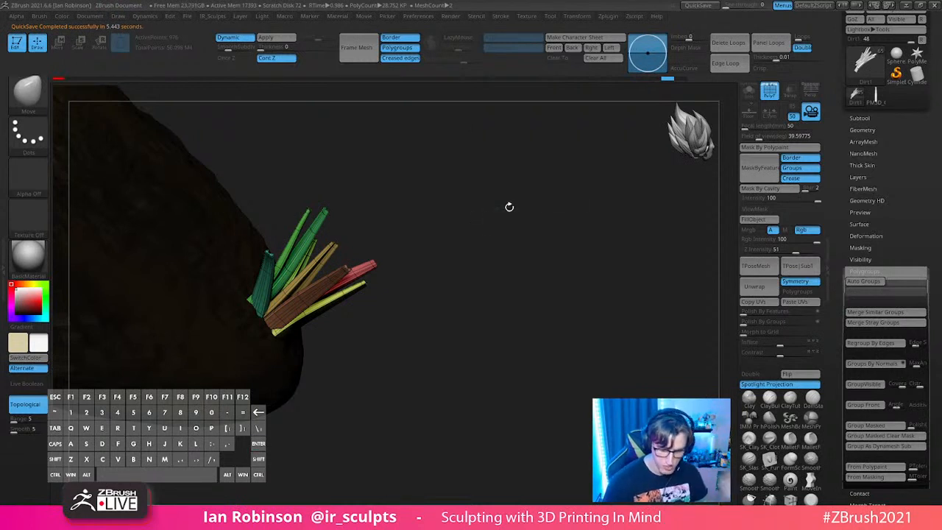
pyautogui.moveTo(387, 262); pyautogui.dragTo(400, 221)
pyautogui.moveTo(410, 262); pyautogui.dragTo(382, 348)
pyautogui.hotkey('ctrl', 'z')
pyautogui.moveTo(520, 326); pyautogui.dragTo(426, 322)
pyautogui.moveTo(359, 278); pyautogui.dragTo(374, 276)
pyautogui.moveTo(409, 325)
pyautogui.mouseDown()
pyautogui.moveTo(441, 349)
pyautogui.moveTo(421, 350)
pyautogui.mouseUp()
pyautogui.moveTo(368, 320)
pyautogui.mouseDown()
pyautogui.moveTo(384, 313)
pyautogui.moveTo(384, 296)
pyautogui.moveTo(390, 317)
pyautogui.mouseUp()
pyautogui.moveTo(394, 350)
pyautogui.mouseDown()
pyautogui.moveTo(389, 335)
pyautogui.moveTo(393, 341)
pyautogui.mouseUp()
pyautogui.moveTo(549, 414)
pyautogui.mouseDown()
pyautogui.moveTo(558, 359)
pyautogui.moveTo(522, 277)
pyautogui.mouseUp()
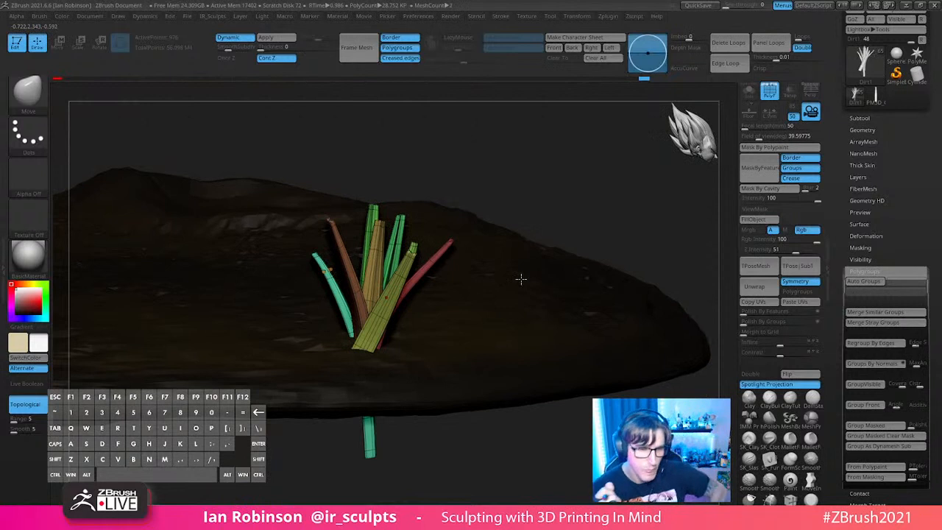
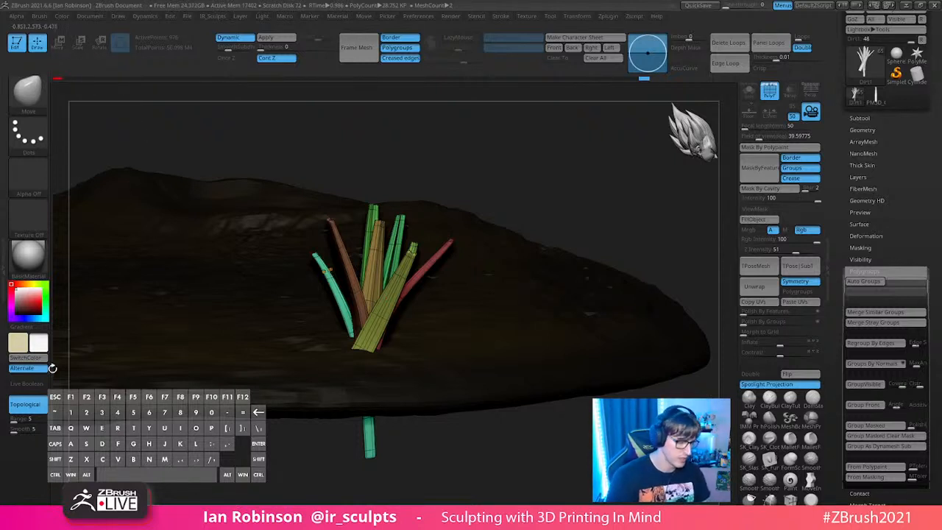
# Step: Resize the Move brush and pull the pink outer blade in closer to its neighbours
pyautogui.press('s')
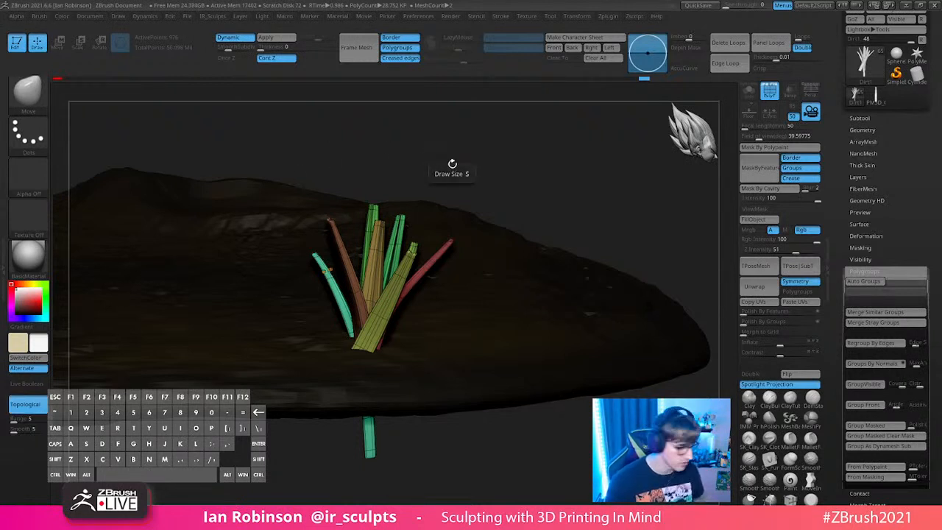
pyautogui.press('s')
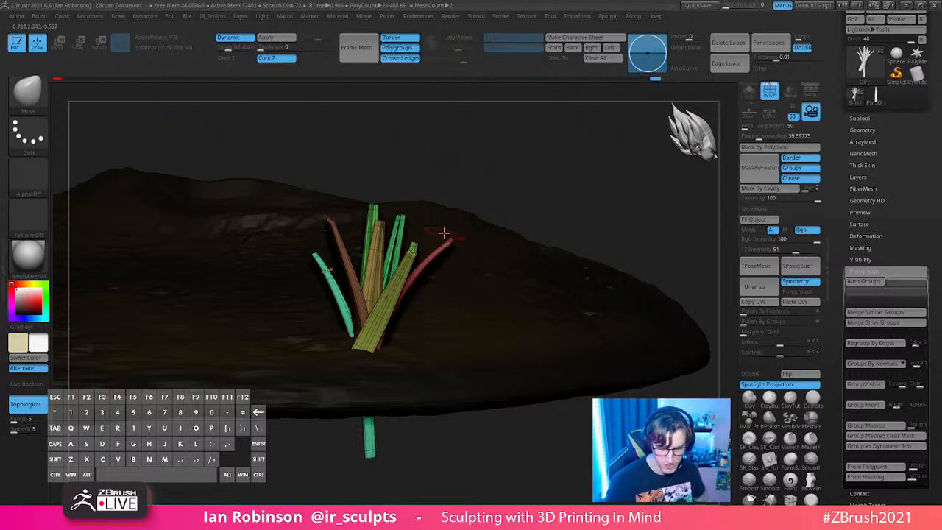
pyautogui.moveTo(497, 173); pyautogui.dragTo(414, 230)
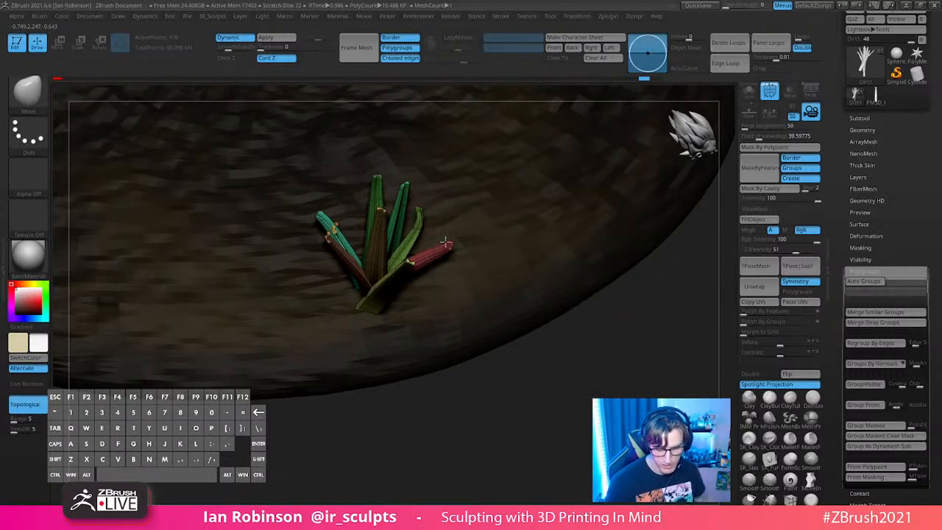
pyautogui.press('s')
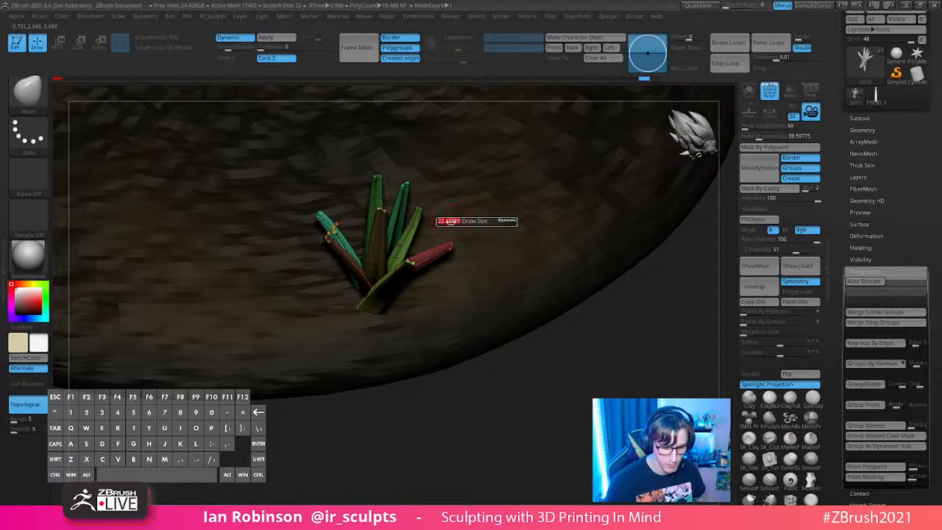
pyautogui.moveTo(441, 250)
pyautogui.mouseDown()
pyautogui.moveTo(414, 275)
pyautogui.moveTo(427, 264)
pyautogui.mouseUp()
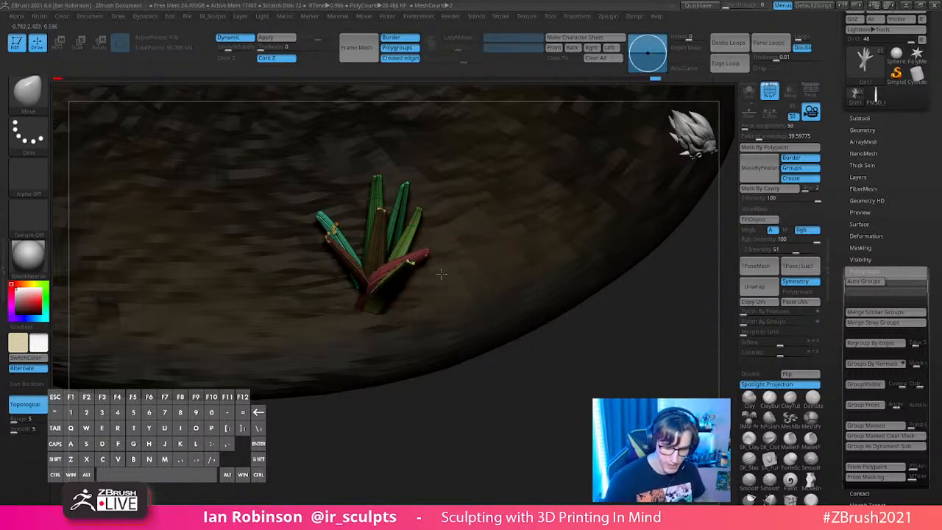
# Step: Spread and bend the clump's blades further with the Move brush, working from above
pyautogui.moveTo(507, 292); pyautogui.dragTo(484, 263)
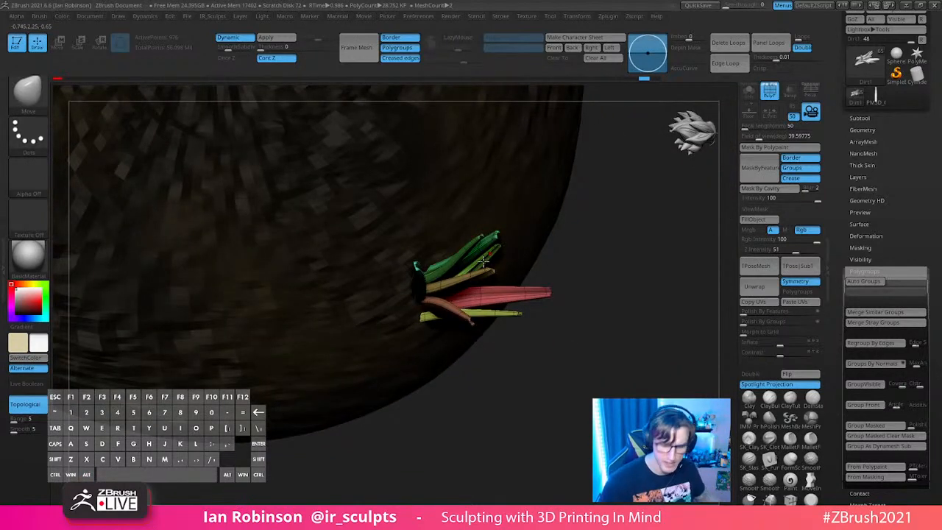
pyautogui.moveTo(625, 306); pyautogui.dragTo(595, 265)
pyautogui.moveTo(428, 276); pyautogui.dragTo(448, 301)
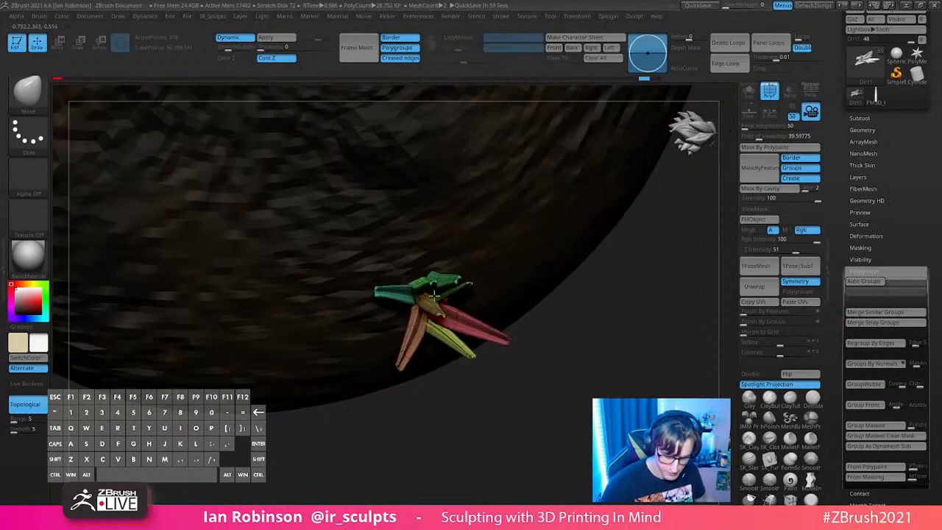
pyautogui.moveTo(594, 353); pyautogui.dragTo(656, 360)
pyautogui.moveTo(515, 320); pyautogui.dragTo(500, 359)
pyautogui.press('ctrl')
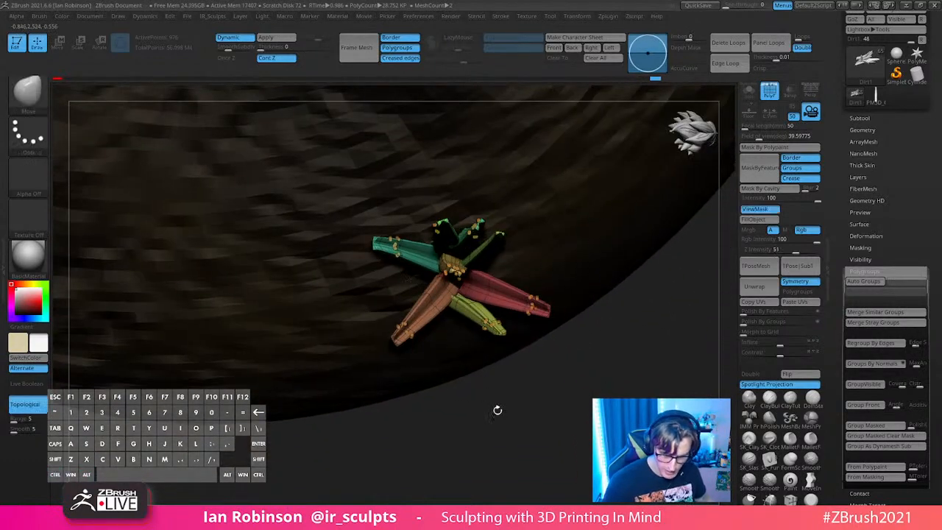
pyautogui.moveTo(477, 393); pyautogui.dragTo(454, 331)
pyautogui.press('ctrl')
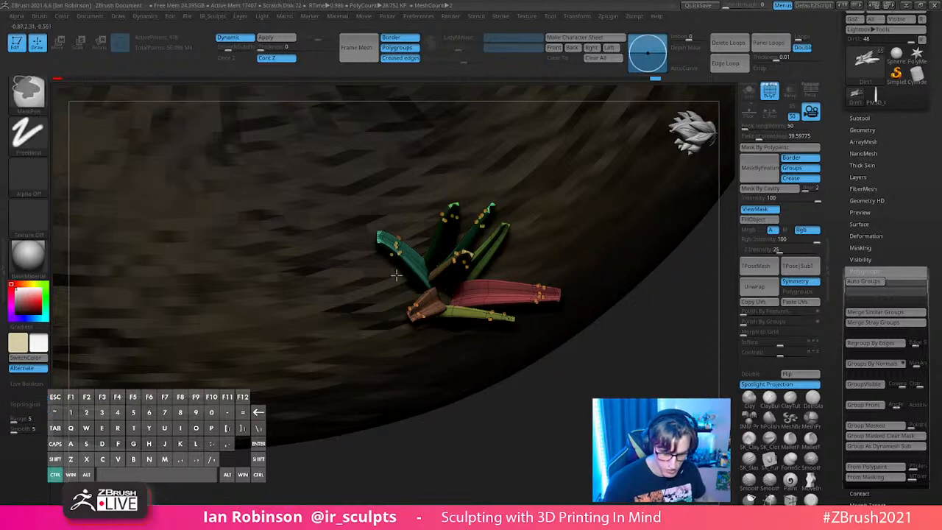
pyautogui.hotkey('ctrl', 'h')
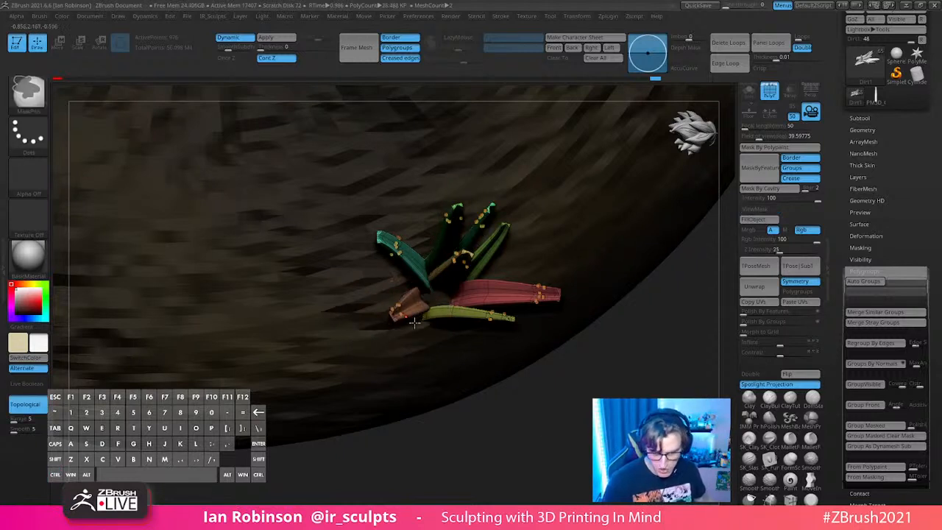
pyautogui.press('w')
pyautogui.hotkey('ctrl', 'h')
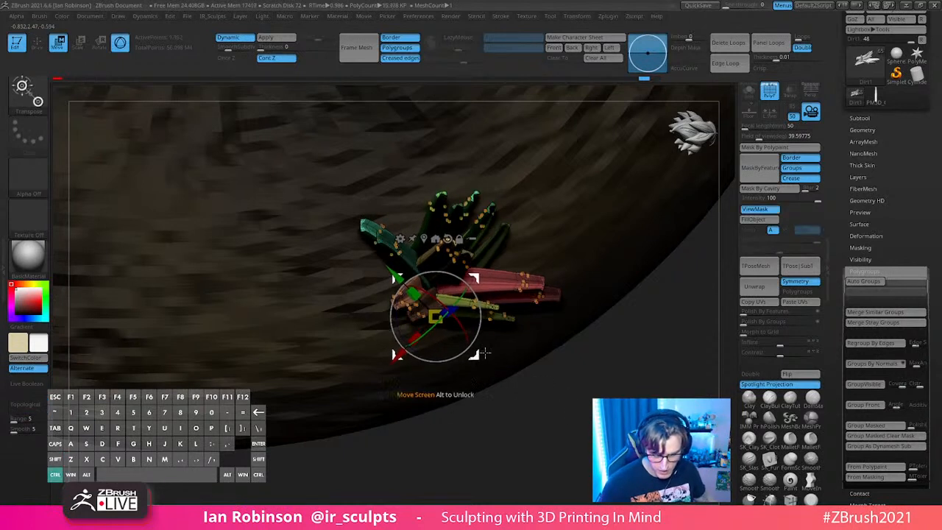
pyautogui.hotkey('ctrl', 'z')
# Step: Isolate the orange front blade by polygroup, mask the other blades, reposition the free blade with the gizmo and clear the mask
pyautogui.press('q')
pyautogui.keyDown('ctrl'); pyautogui.keyDown('shift'); pyautogui.click(432, 313); pyautogui.keyUp('shift'); pyautogui.keyUp('ctrl')
pyautogui.keyDown('ctrl'); pyautogui.click(547, 408); pyautogui.keyUp('ctrl')
pyautogui.keyDown('ctrl'); pyautogui.keyDown('shift'); pyautogui.click(552, 407); pyautogui.keyUp('shift'); pyautogui.keyUp('ctrl')
pyautogui.keyDown('ctrl'); pyautogui.click(558, 407); pyautogui.keyUp('ctrl')
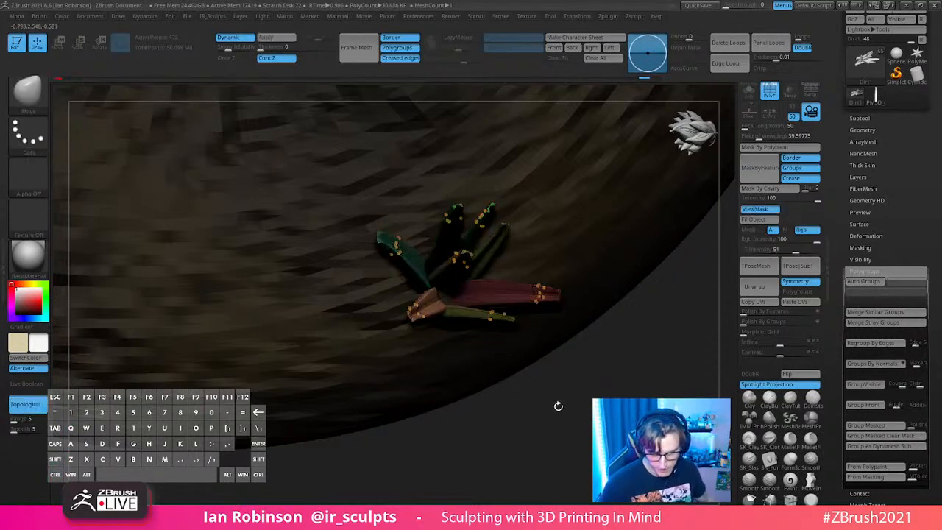
pyautogui.press('w')
pyautogui.moveTo(491, 366)
pyautogui.keyDown('ctrl'); pyautogui.mouseDown()
pyautogui.moveTo(472, 349)
pyautogui.moveTo(432, 350)
pyautogui.moveTo(567, 387)
pyautogui.moveTo(567, 429)
pyautogui.moveTo(589, 403)
pyautogui.moveTo(584, 412)
pyautogui.mouseUp(); pyautogui.keyUp('ctrl')
pyautogui.press('q')
pyautogui.moveTo(600, 286); pyautogui.dragTo(622, 297)
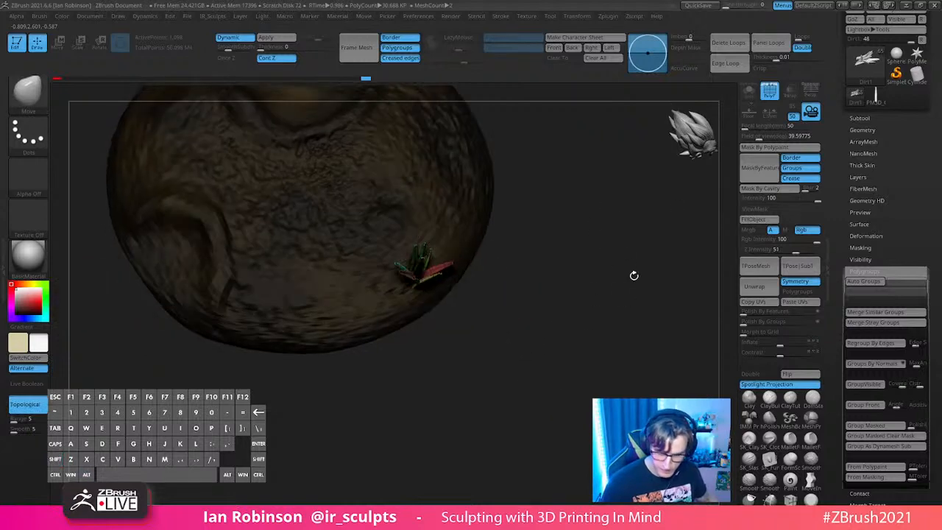
# Step: Show all subtools of the statue again and turn off the polyframe display
pyautogui.click(750, 93)
pyautogui.click(750, 92)
pyautogui.click(860, 118)
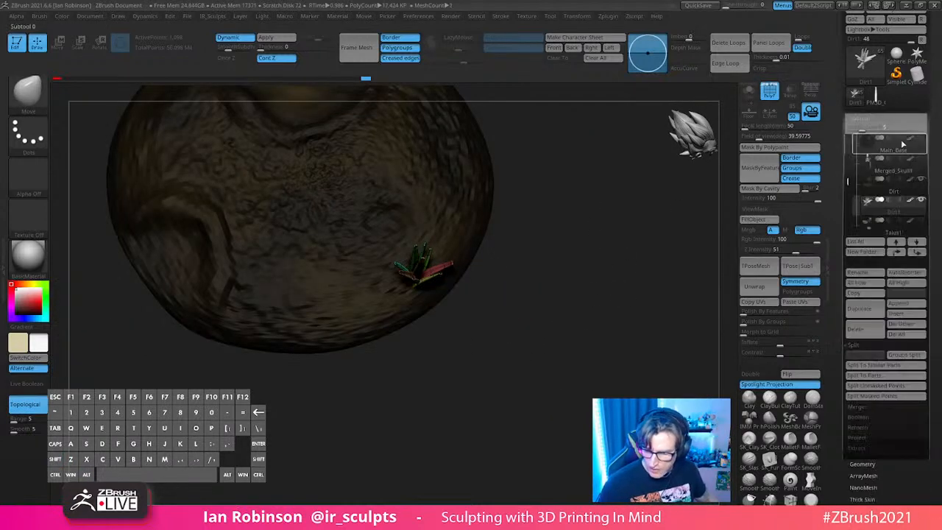
pyautogui.keyDown('shift'); pyautogui.click(923, 159); pyautogui.keyUp('shift')
pyautogui.moveTo(635, 307); pyautogui.dragTo(591, 345)
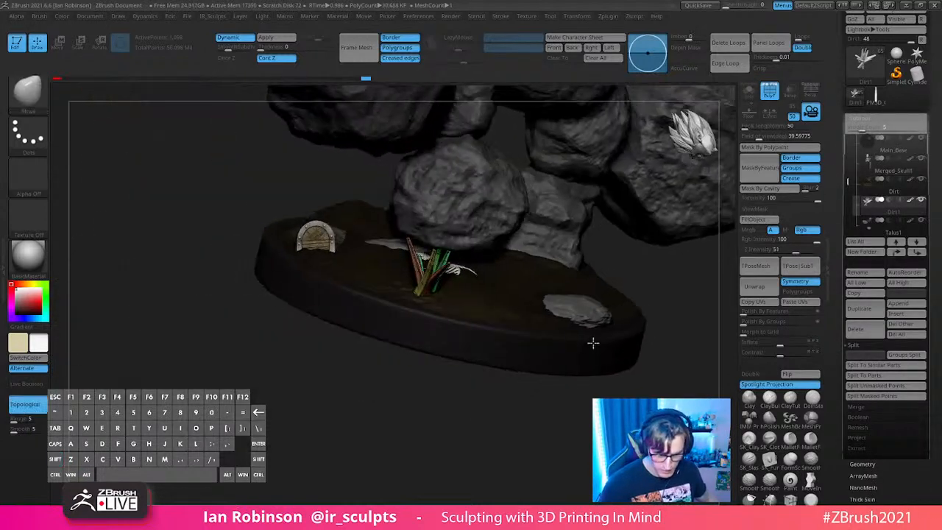
pyautogui.hotkey('shift', 'f')
pyautogui.moveTo(566, 419); pyautogui.dragTo(487, 404)
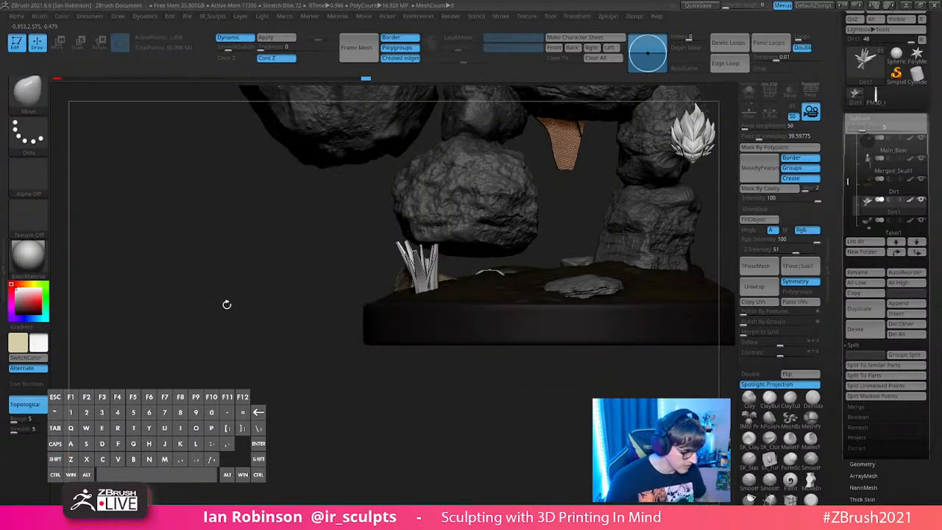
# Step: Choose a dark green colour and fill the grass clump with it
pyautogui.moveTo(46, 301); pyautogui.dragTo(37, 304)
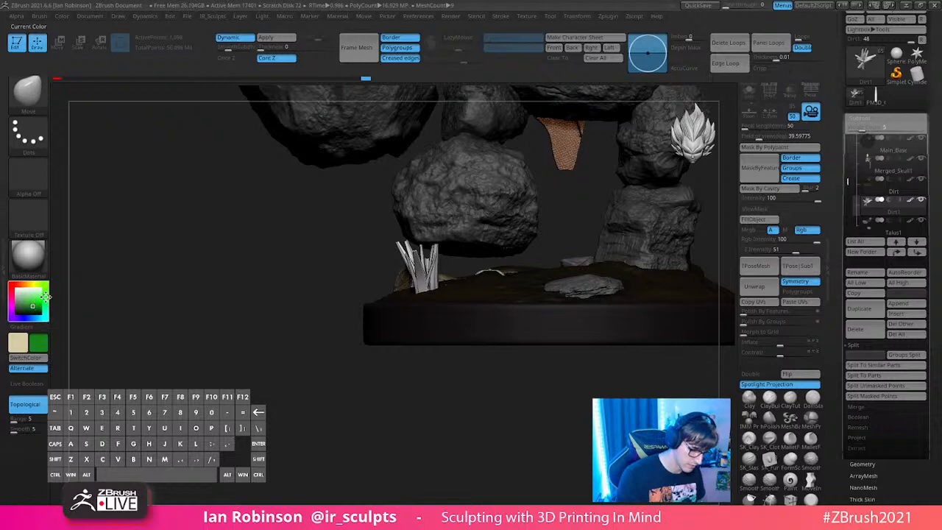
pyautogui.click(753, 219)
# Step: Duplicate the green clump with the gizmo, then rotate and place the copy beside it near the foot rock
pyautogui.moveTo(530, 385); pyautogui.dragTo(529, 307)
pyautogui.press('w')
pyautogui.moveTo(648, 194)
pyautogui.mouseDown()
pyautogui.moveTo(570, 290)
pyautogui.moveTo(411, 381)
pyautogui.mouseUp()
pyautogui.press('ctrl')
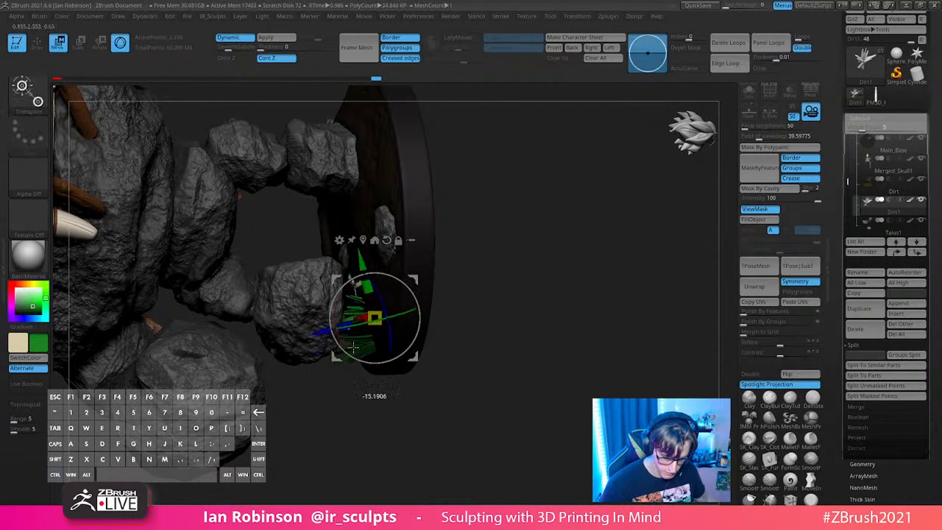
pyautogui.moveTo(449, 310); pyautogui.dragTo(411, 284)
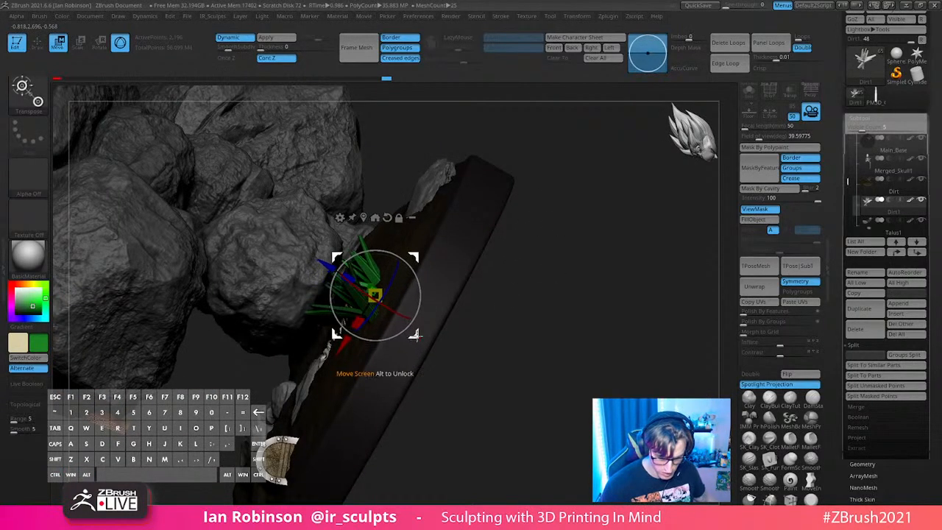
pyautogui.moveTo(412, 338); pyautogui.dragTo(443, 313)
pyautogui.moveTo(531, 332); pyautogui.dragTo(425, 341)
pyautogui.moveTo(583, 305); pyautogui.dragTo(530, 331)
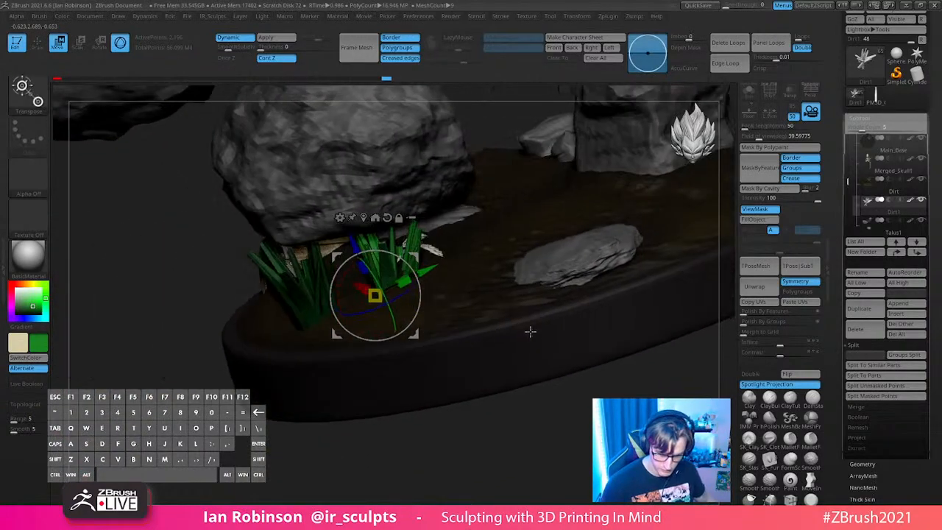
# Step: Solo the grass, add two more clump copies to thicken the patch, and leave Solo mode
pyautogui.click(749, 92)
pyautogui.keyDown('shift'); pyautogui.moveTo(611, 289); pyautogui.dragTo(600, 294); pyautogui.keyUp('shift')
pyautogui.keyDown('ctrl'); pyautogui.moveTo(416, 323); pyautogui.dragTo(379, 293); pyautogui.keyUp('ctrl')
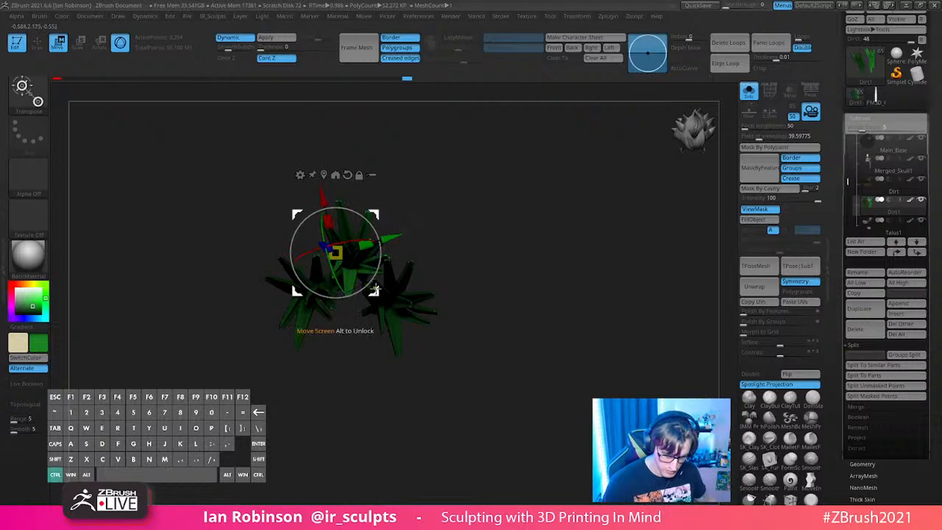
pyautogui.keyDown('ctrl'); pyautogui.moveTo(372, 357); pyautogui.dragTo(357, 343); pyautogui.keyUp('ctrl')
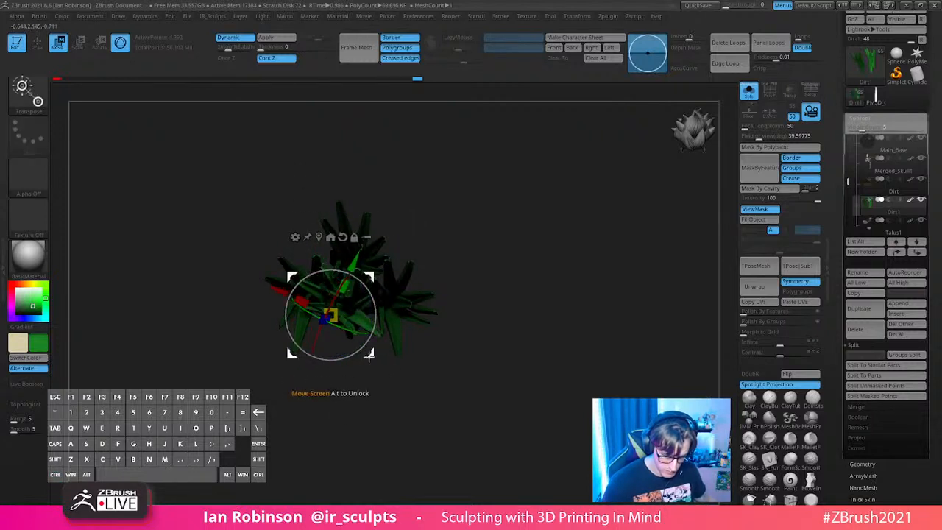
pyautogui.press('q')
pyautogui.moveTo(526, 339)
pyautogui.mouseDown()
pyautogui.moveTo(525, 280)
pyautogui.moveTo(564, 265)
pyautogui.moveTo(479, 267)
pyautogui.moveTo(577, 336)
pyautogui.moveTo(602, 322)
pyautogui.moveTo(564, 395)
pyautogui.moveTo(636, 263)
pyautogui.mouseUp()
pyautogui.click(749, 90)
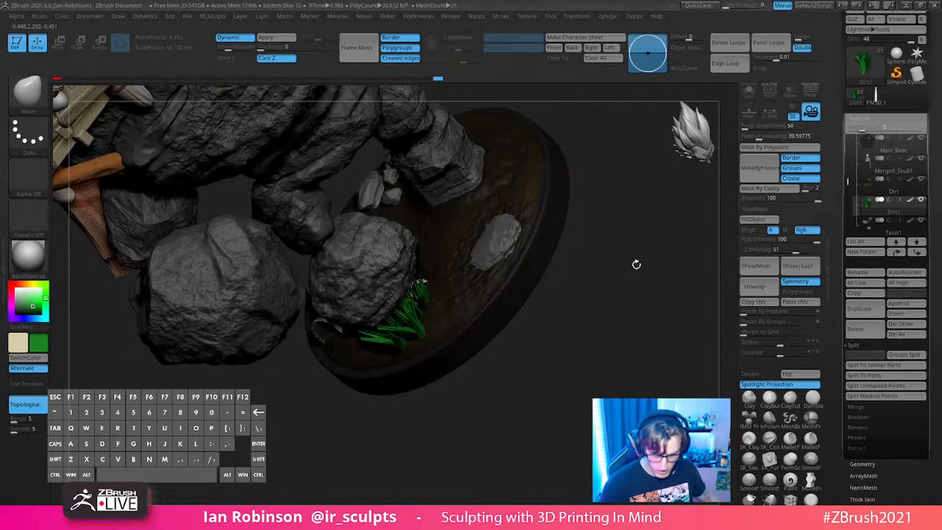
# Step: Show only the dirt and grass subtools and duplicate a grass patch onto the middle of the dirt base
pyautogui.keyDown('shift'); pyautogui.click(922, 179); pyautogui.keyUp('shift')
pyautogui.moveTo(606, 306); pyautogui.dragTo(645, 295)
pyautogui.press('w')
pyautogui.keyDown('alt'); pyautogui.moveTo(559, 309); pyautogui.dragTo(580, 328); pyautogui.keyUp('alt')
pyautogui.keyDown('ctrl'); pyautogui.moveTo(495, 405); pyautogui.dragTo(389, 324); pyautogui.keyUp('ctrl')
pyautogui.moveTo(595, 267); pyautogui.dragTo(585, 213)
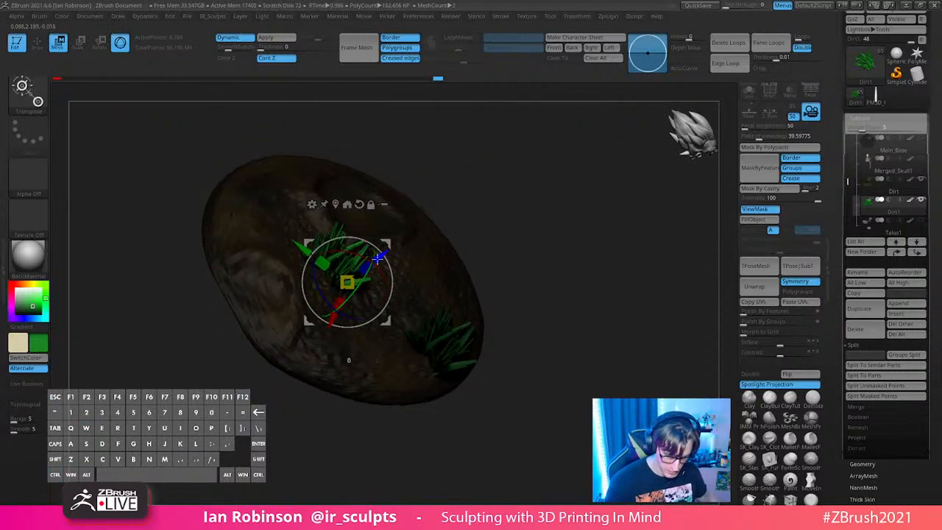
pyautogui.moveTo(374, 261); pyautogui.dragTo(371, 263)
# Step: Duplicate grass clumps with the gizmo to widen the patch in the middle of the dirt base
pyautogui.press('q')
pyautogui.moveTo(528, 228)
pyautogui.mouseDown()
pyautogui.moveTo(552, 211)
pyautogui.moveTo(544, 232)
pyautogui.mouseUp()
pyautogui.moveTo(544, 231)
pyautogui.mouseDown()
pyautogui.moveTo(589, 267)
pyautogui.moveTo(564, 309)
pyautogui.moveTo(559, 358)
pyautogui.moveTo(564, 218)
pyautogui.moveTo(586, 223)
pyautogui.moveTo(607, 292)
pyautogui.moveTo(623, 212)
pyautogui.moveTo(612, 295)
pyautogui.mouseUp()
pyautogui.press('w')
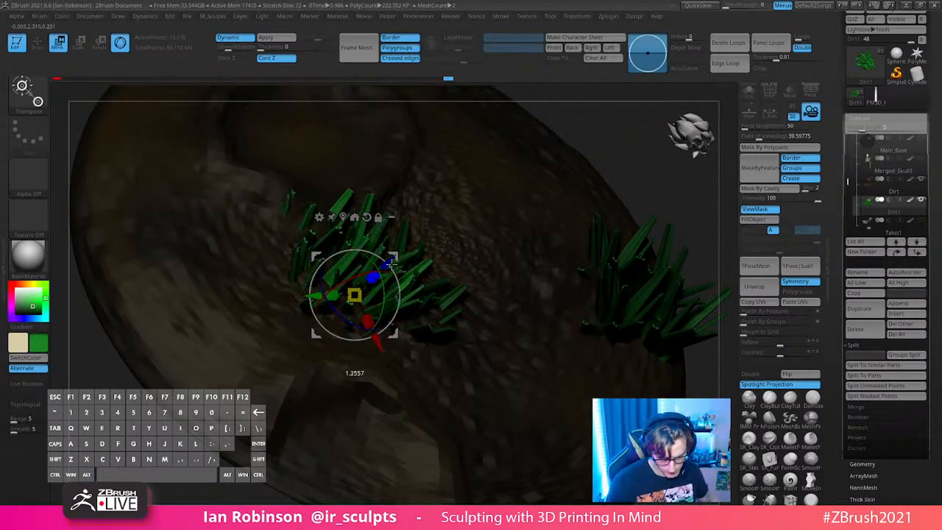
pyautogui.moveTo(629, 160); pyautogui.dragTo(609, 174, button='right')
pyautogui.keyDown('alt'); pyautogui.moveTo(435, 273); pyautogui.dragTo(409, 330, button='right'); pyautogui.keyUp('alt')
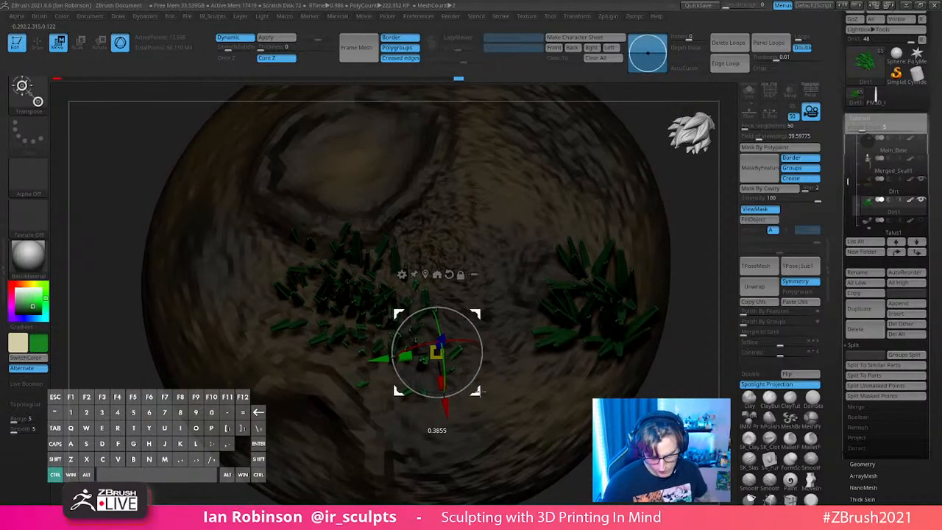
pyautogui.keyDown('ctrl'); pyautogui.moveTo(490, 391); pyautogui.dragTo(491, 388); pyautogui.keyUp('ctrl')
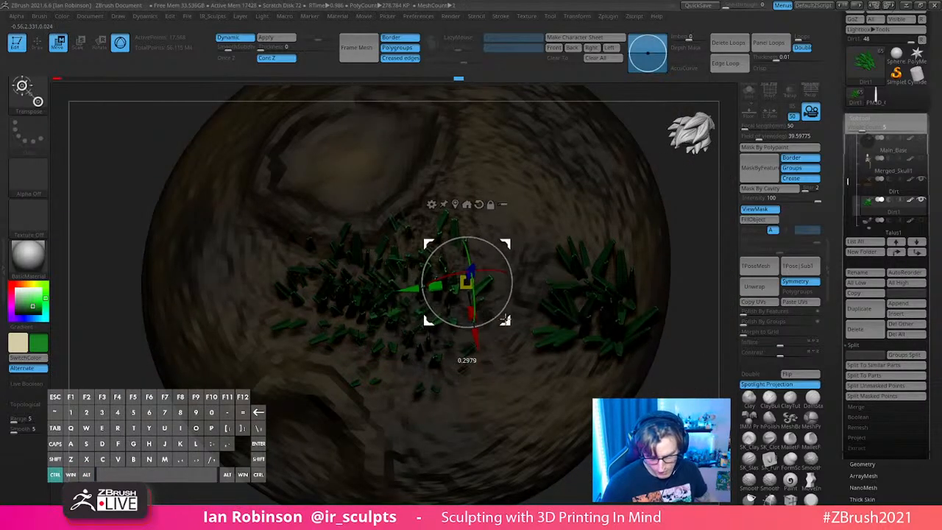
# Step: Place further clump copies between the middle patch and the clump at the dirt's edge, adjusting their height and rotation
pyautogui.moveTo(507, 312); pyautogui.dragTo(521, 295, button='right')
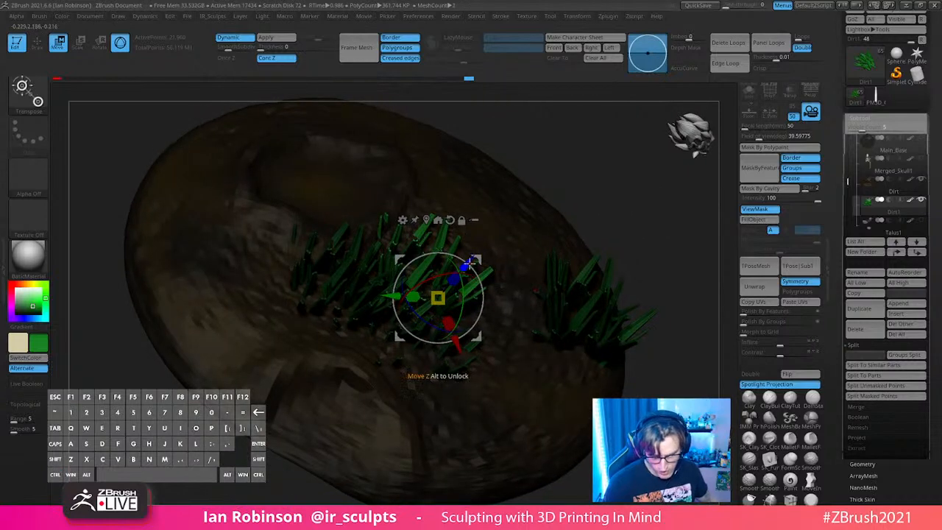
pyautogui.moveTo(499, 245); pyautogui.dragTo(464, 318, button='right')
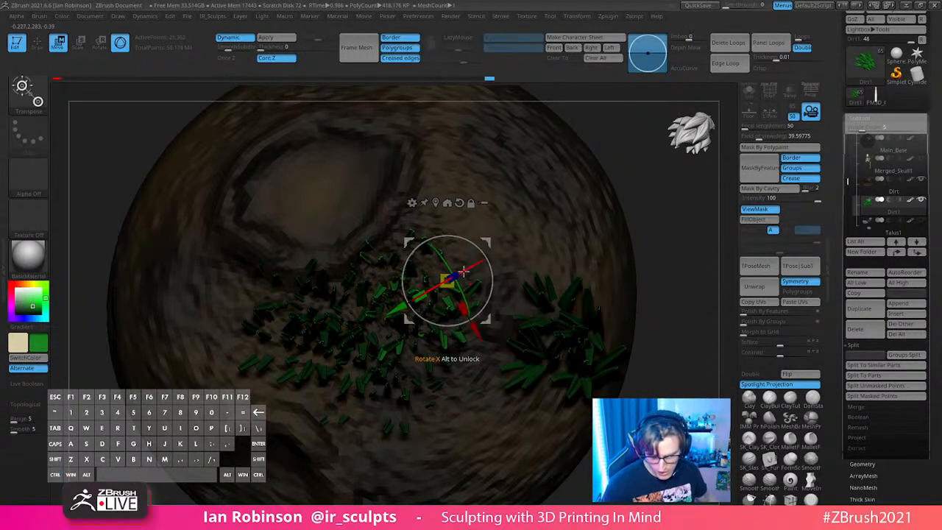
pyautogui.moveTo(660, 209); pyautogui.dragTo(503, 293, button='right')
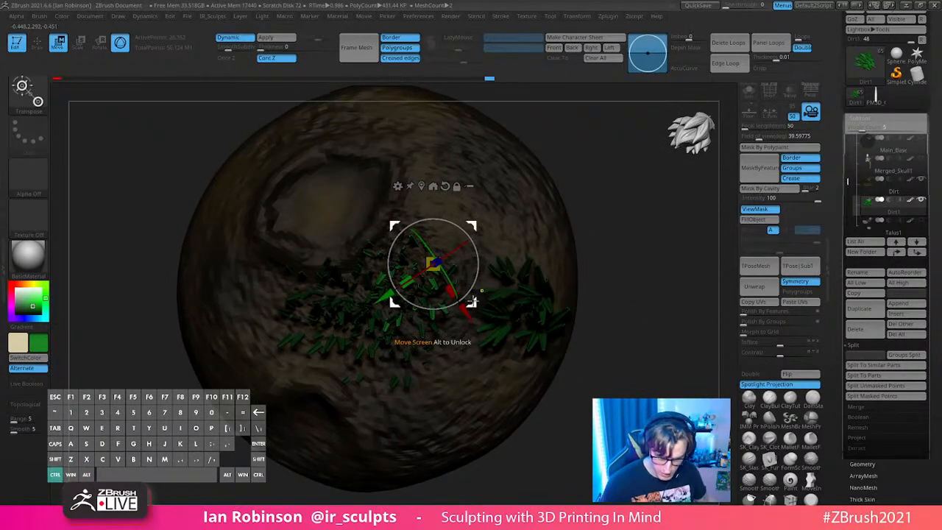
pyautogui.moveTo(473, 301); pyautogui.dragTo(490, 275)
pyautogui.moveTo(638, 257); pyautogui.dragTo(634, 284, button='right')
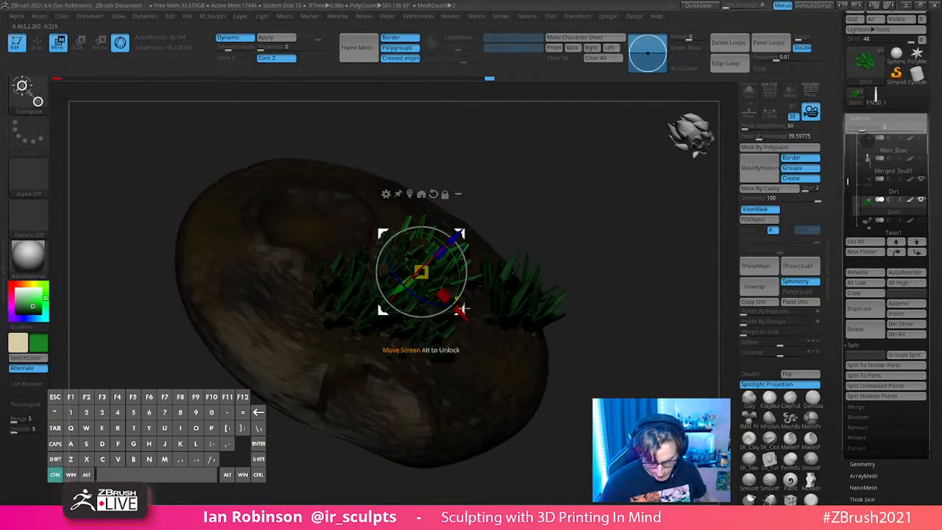
# Step: Duplicate grass clumps onto the bare dirt near the second round foot hollow
pyautogui.moveTo(549, 307)
pyautogui.mouseDown(button='right')
pyautogui.moveTo(625, 332)
pyautogui.moveTo(625, 278)
pyautogui.moveTo(622, 336)
pyautogui.moveTo(616, 320)
pyautogui.moveTo(629, 338)
pyautogui.moveTo(524, 360)
pyautogui.moveTo(541, 274)
pyautogui.moveTo(558, 260)
pyautogui.moveTo(618, 260)
pyautogui.moveTo(610, 275)
pyautogui.mouseUp(button='right')
pyautogui.press('q')
pyautogui.press('w')
pyautogui.hotkey('ctrl', 'd')
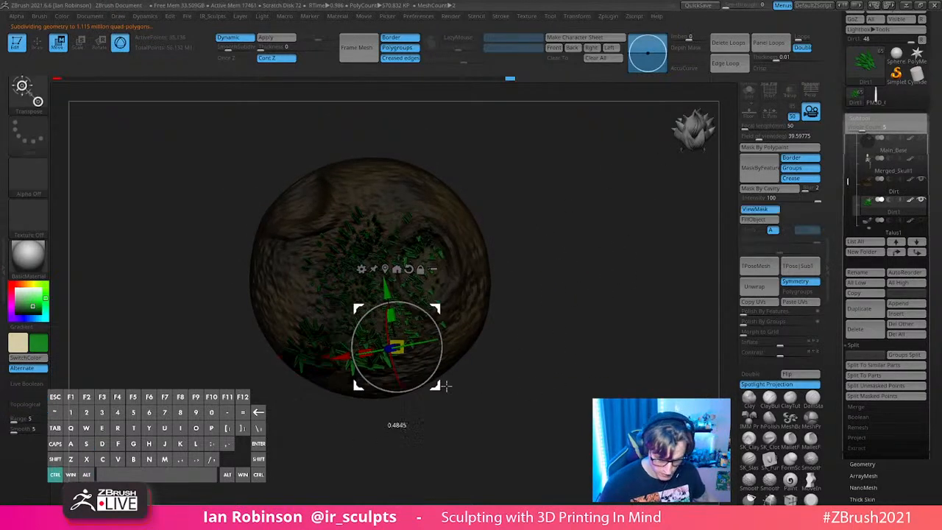
pyautogui.keyDown('ctrl'); pyautogui.moveTo(384, 382); pyautogui.dragTo(477, 391); pyautogui.keyUp('ctrl')
pyautogui.moveTo(538, 360); pyautogui.dragTo(539, 334, button='right')
pyautogui.keyDown('ctrl'); pyautogui.moveTo(480, 371); pyautogui.dragTo(499, 368); pyautogui.keyUp('ctrl')
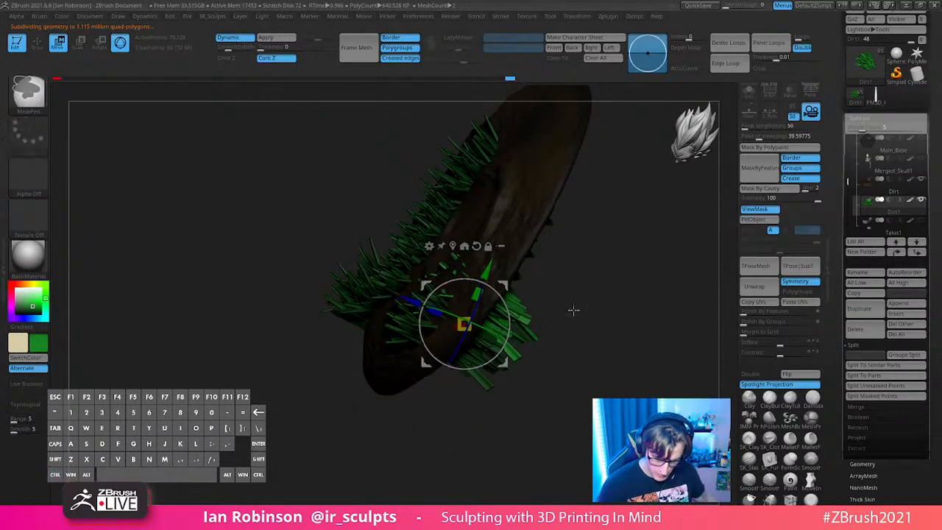
# Step: Rotate and shift the clump copy to follow the dirt's rim beside the second foot hollow
pyautogui.moveTo(548, 324); pyautogui.dragTo(500, 342, button='right')
pyautogui.moveTo(600, 337); pyautogui.dragTo(569, 365, button='right')
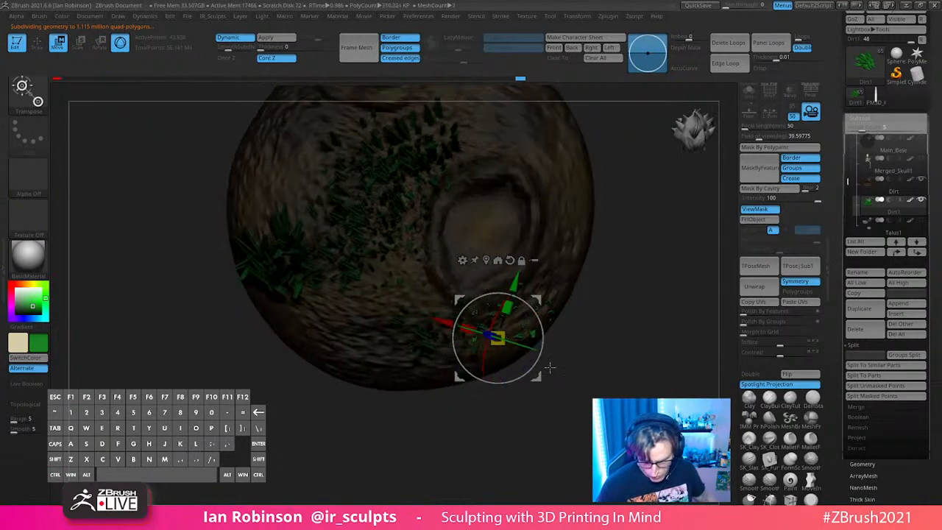
pyautogui.moveTo(545, 361); pyautogui.dragTo(533, 367)
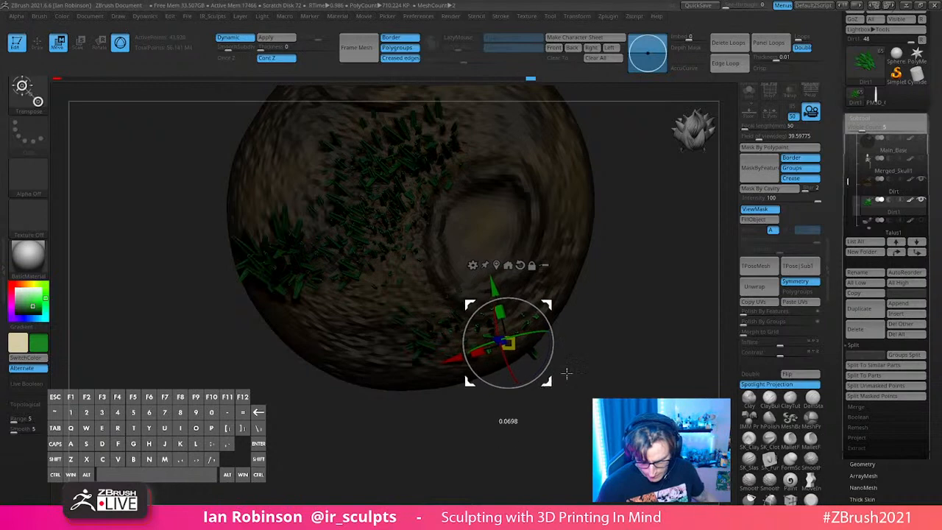
pyautogui.moveTo(617, 316); pyautogui.dragTo(542, 270)
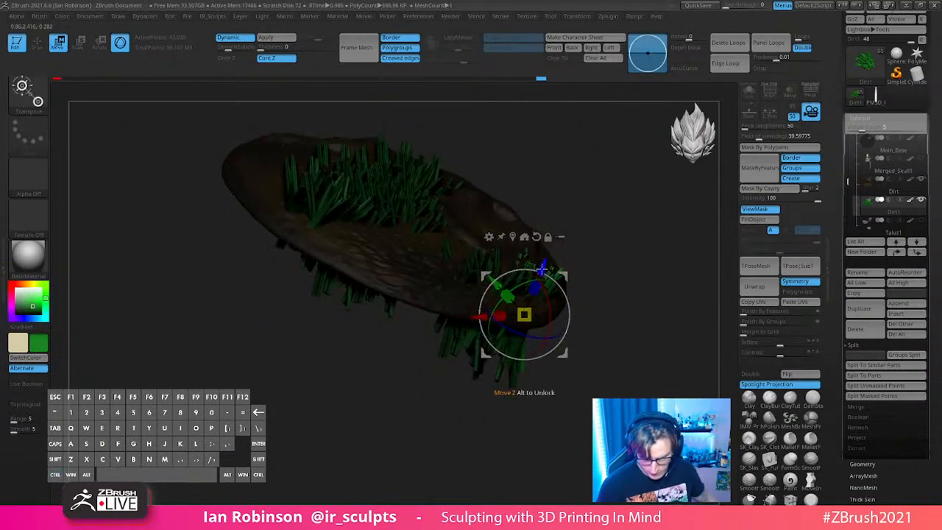
pyautogui.moveTo(599, 320); pyautogui.dragTo(494, 395)
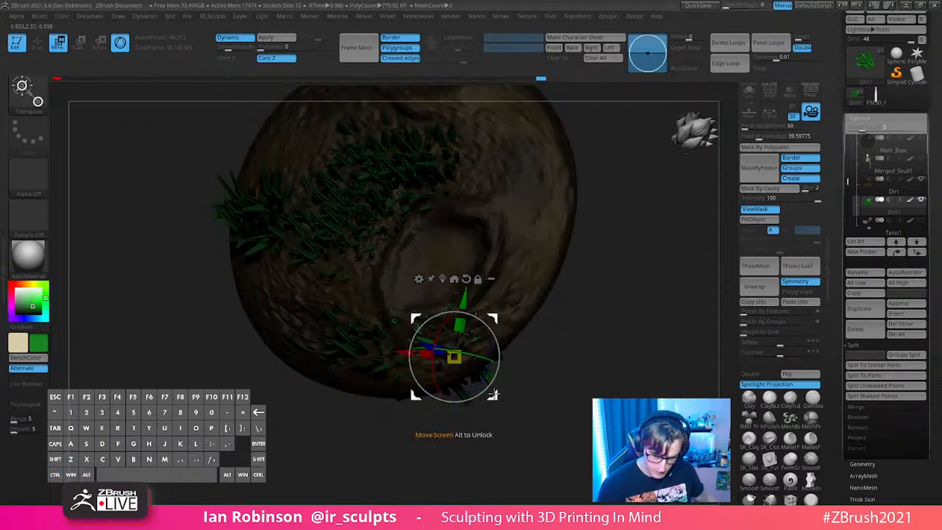
# Step: Add more clump copies around the outer side of the second foot hollow and seat them in the dirt
pyautogui.moveTo(532, 358); pyautogui.dragTo(490, 399)
pyautogui.keyDown('ctrl'); pyautogui.moveTo(490, 398); pyautogui.dragTo(543, 223); pyautogui.keyUp('ctrl')
pyautogui.keyDown('alt'); pyautogui.moveTo(606, 246); pyautogui.dragTo(570, 326); pyautogui.keyUp('alt')
pyautogui.moveTo(570, 327); pyautogui.dragTo(618, 231)
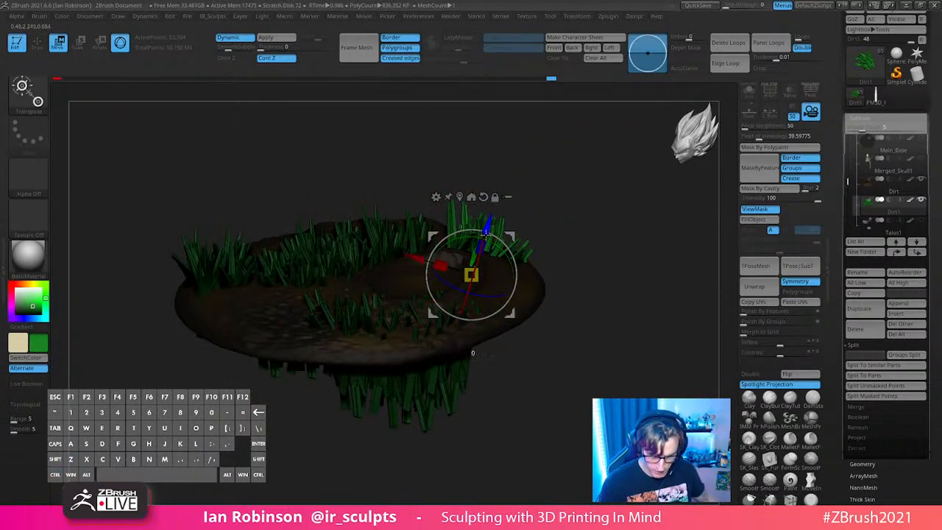
pyautogui.moveTo(588, 265); pyautogui.dragTo(539, 338)
pyautogui.keyDown('ctrl'); pyautogui.moveTo(456, 357); pyautogui.dragTo(462, 368); pyautogui.keyUp('ctrl')
pyautogui.moveTo(561, 340)
pyautogui.mouseDown()
pyautogui.moveTo(578, 299)
pyautogui.moveTo(589, 319)
pyautogui.mouseUp()
# Step: Leave the gizmo and show all the statue's subtools again
pyautogui.press('q')
pyautogui.keyDown('ctrl'); pyautogui.moveTo(588, 319); pyautogui.dragTo(599, 326, button='right'); pyautogui.keyUp('ctrl')
pyautogui.moveTo(600, 326)
pyautogui.mouseDown()
pyautogui.moveTo(639, 328)
pyautogui.moveTo(553, 358)
pyautogui.mouseUp()
pyautogui.keyDown('shift'); pyautogui.click(922, 181); pyautogui.keyUp('shift')
# Step: Hide the parts of the grass blades that stick out beneath the base and delete the hidden geometry
pyautogui.hotkey('shift', 'f')
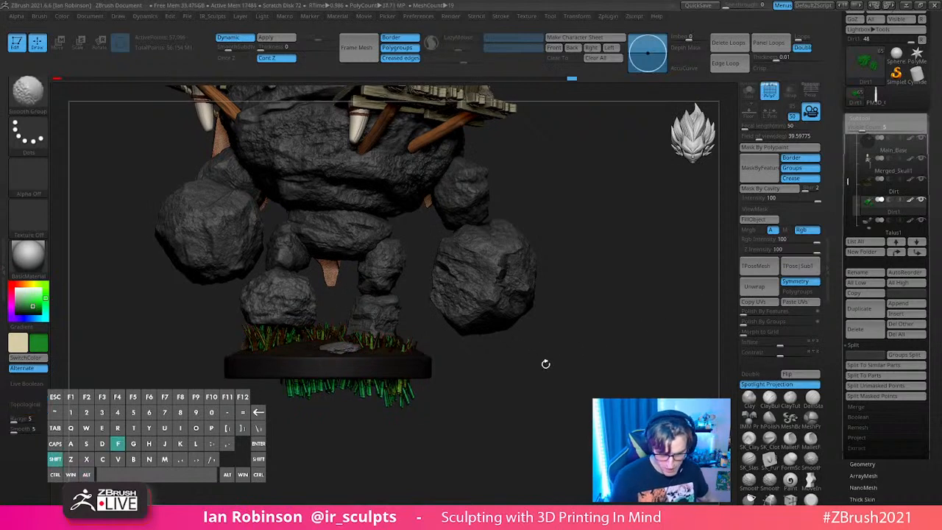
pyautogui.hotkey('shift', 'f')
pyautogui.keyDown('ctrl'); pyautogui.keyDown('shift'); pyautogui.moveTo(198, 358); pyautogui.dragTo(512, 475); pyautogui.keyUp('shift'); pyautogui.keyUp('ctrl')
pyautogui.moveTo(530, 371); pyautogui.dragTo(547, 387)
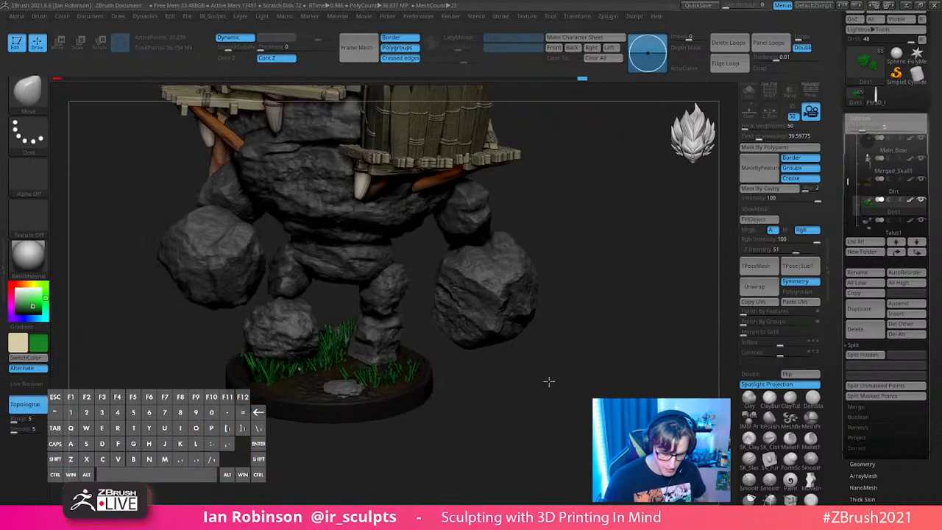
pyautogui.press('1')
pyautogui.click(616, 250)
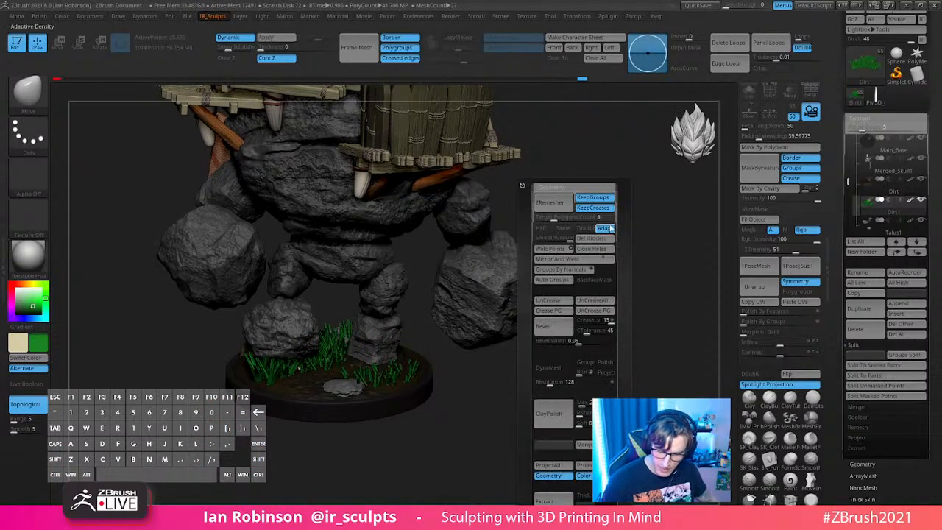
# Step: Solo the grass subtool and close the holes in its cut blades
pyautogui.click(749, 91)
pyautogui.moveTo(585, 225); pyautogui.dragTo(582, 303)
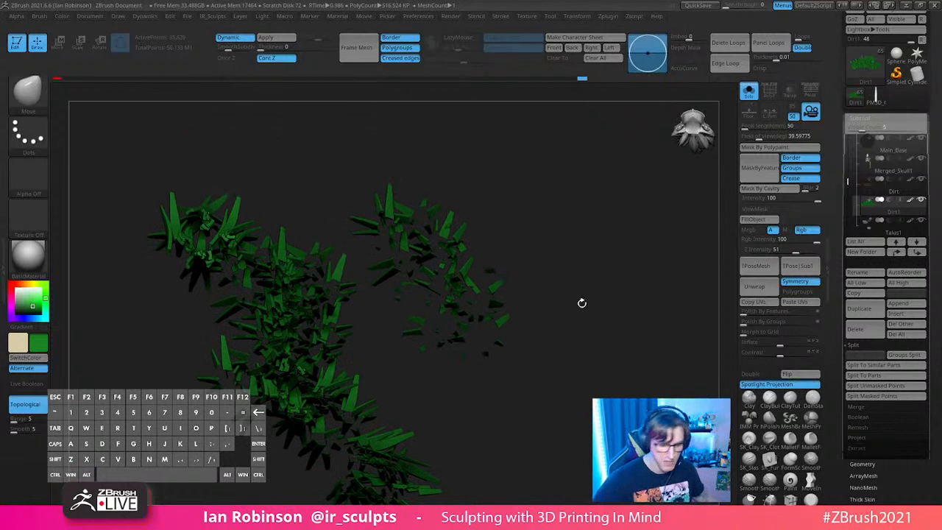
pyautogui.press('1')
pyautogui.press('1')
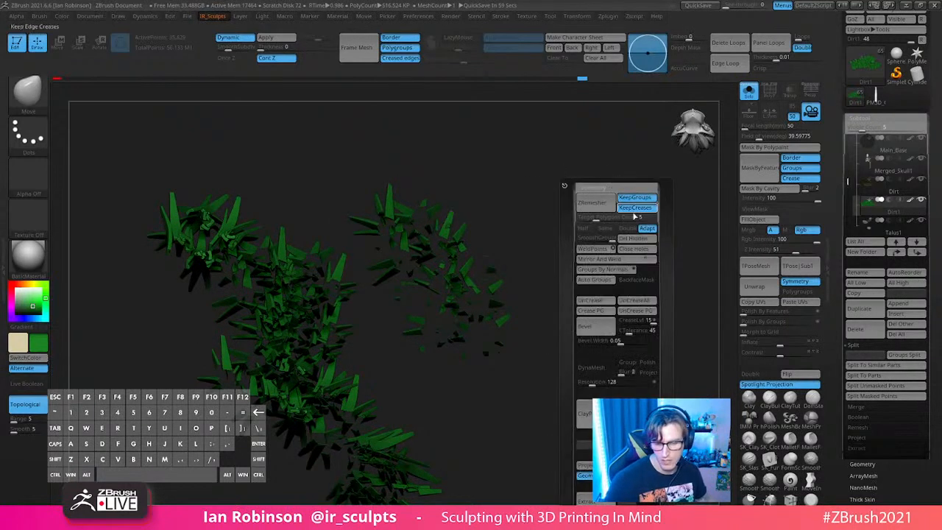
pyautogui.click(637, 250)
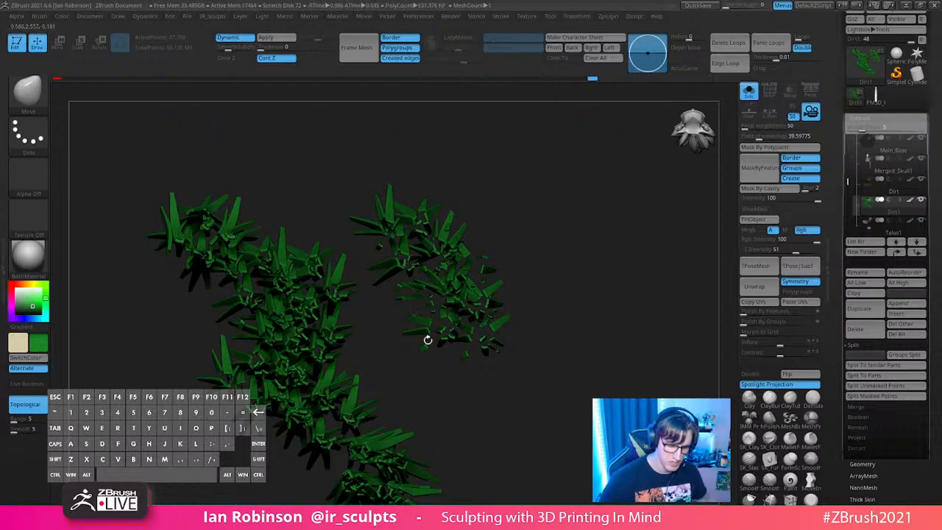
# Step: Leave Solo mode and examine how deep the grass reaches into the base using transparency
pyautogui.hotkey('alt', 's')
pyautogui.keyDown('alt'); pyautogui.moveTo(471, 340); pyautogui.dragTo(520, 402); pyautogui.keyUp('alt')
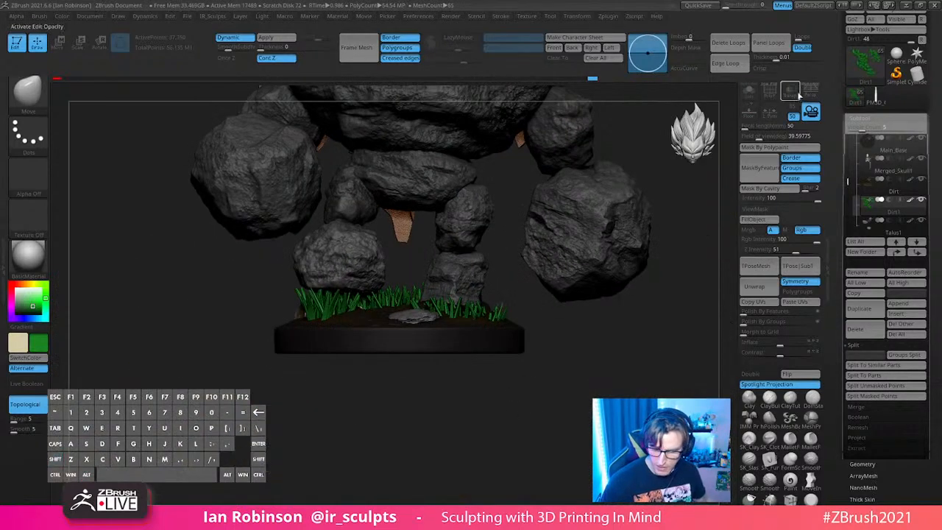
pyautogui.hotkey('ctrl', 'shift', 't')
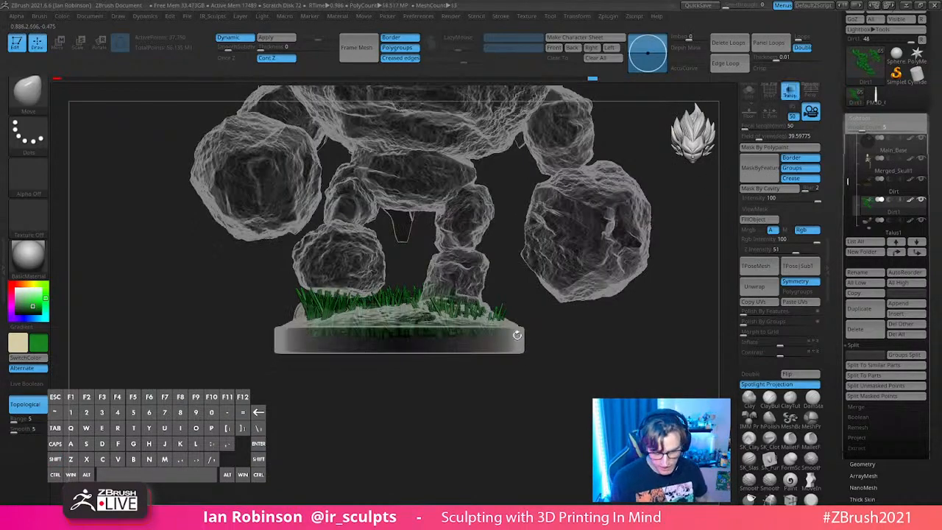
pyautogui.hotkey('ctrl', 'shift', 't')
pyautogui.moveTo(568, 347); pyautogui.dragTo(595, 361)
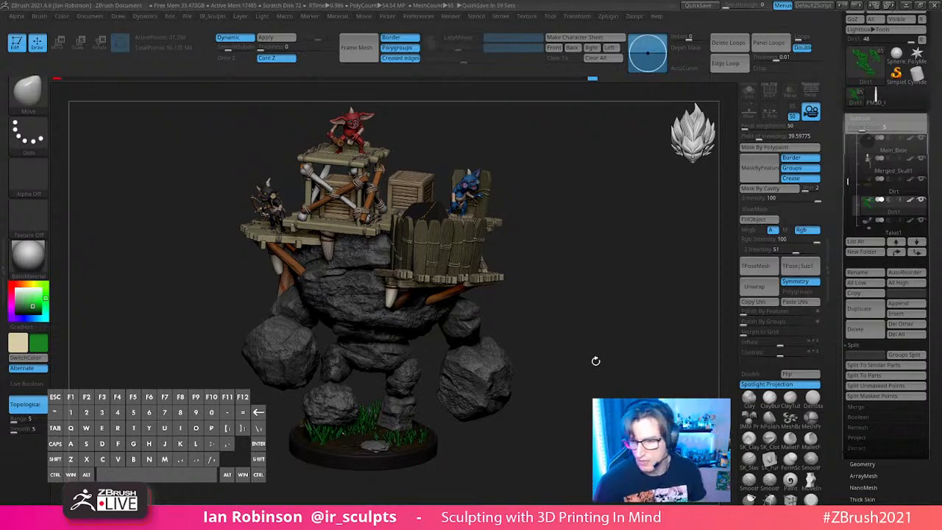
# Step: Save the statue as a ZTool in the Bokoblin_Talus_Statue folder
pyautogui.scroll(3, 913, 45)
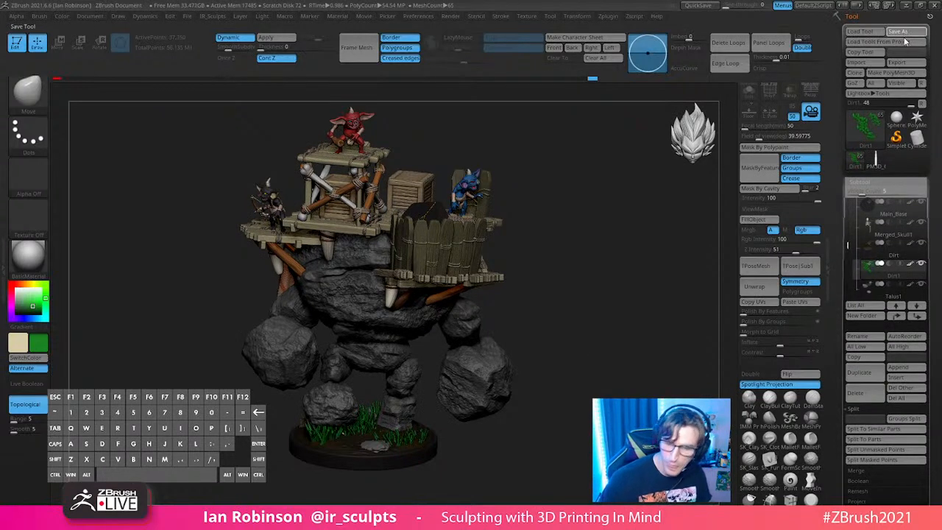
pyautogui.click(899, 33)
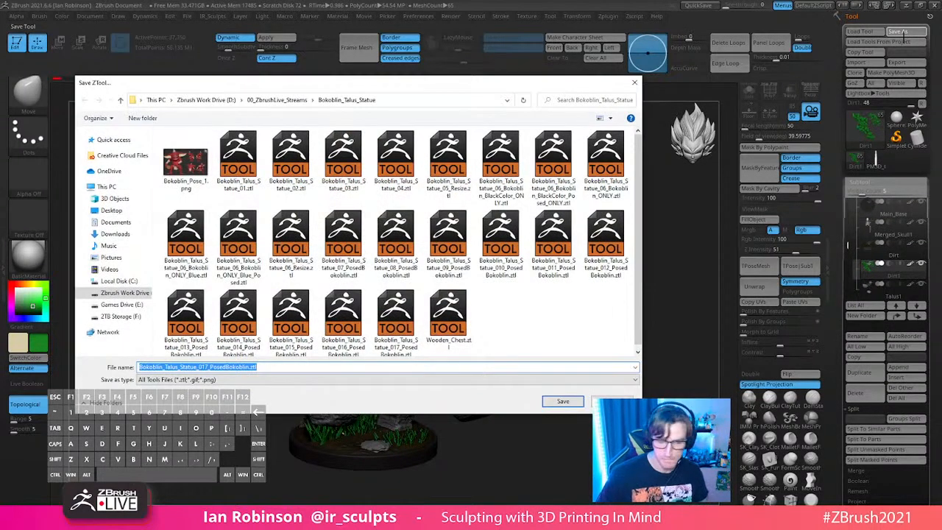
pyautogui.press('Return')
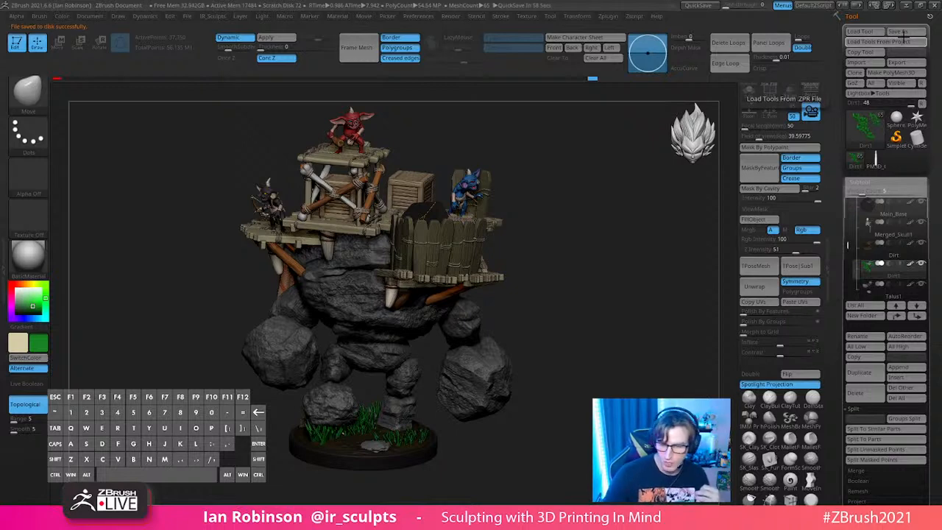
# Step: Switch to the single grass blade tool, fill it with the dark green colour and check its gizmo orientation
pyautogui.moveTo(566, 242); pyautogui.dragTo(609, 321)
pyautogui.click(879, 163)
pyautogui.moveTo(697, 288); pyautogui.dragTo(597, 341)
pyautogui.click(770, 220)
pyautogui.keyDown('alt'); pyautogui.moveTo(531, 287); pyautogui.dragTo(531, 292); pyautogui.keyUp('alt')
pyautogui.press('space')
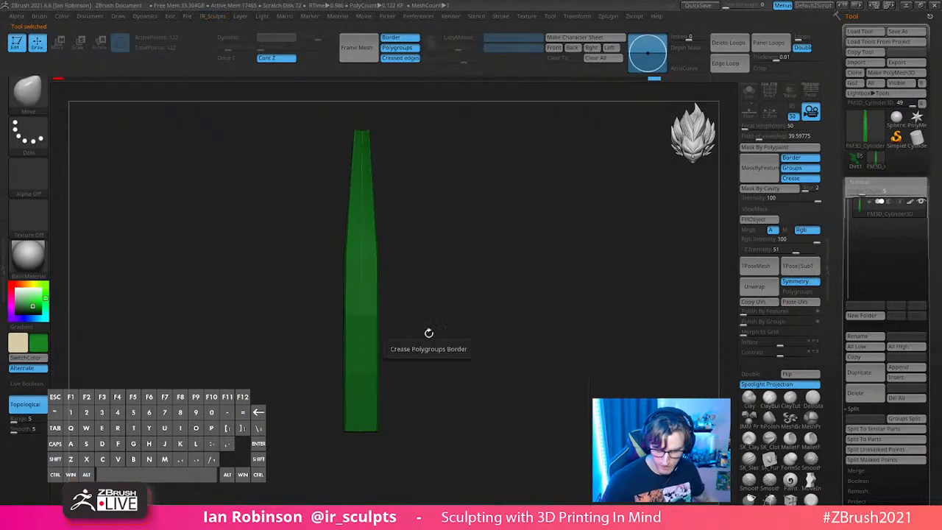
pyautogui.press('w')
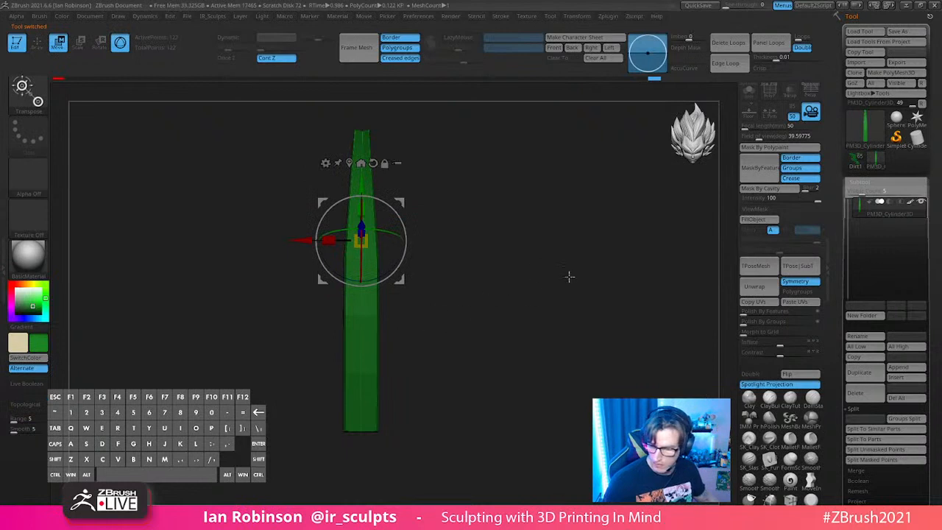
pyautogui.press('q')
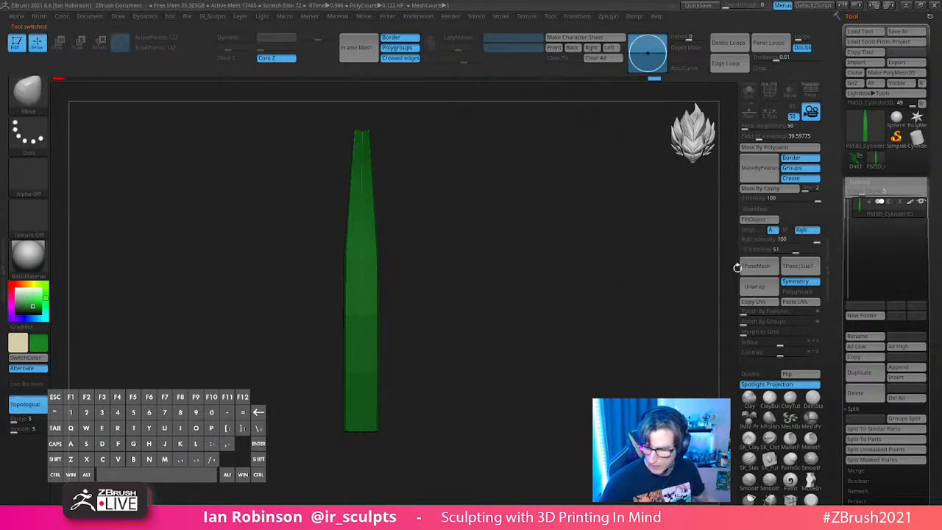
# Step: Return to the statue tool and show only the dirt and grass subtools
pyautogui.click(852, 162)
pyautogui.click(861, 181)
pyautogui.click(923, 245)
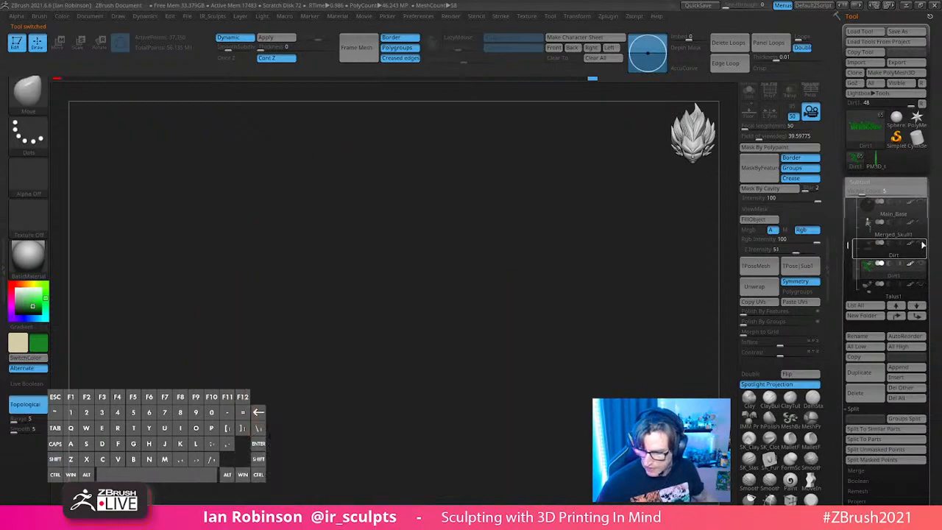
pyautogui.press('f')
pyautogui.moveTo(545, 422); pyautogui.dragTo(528, 461)
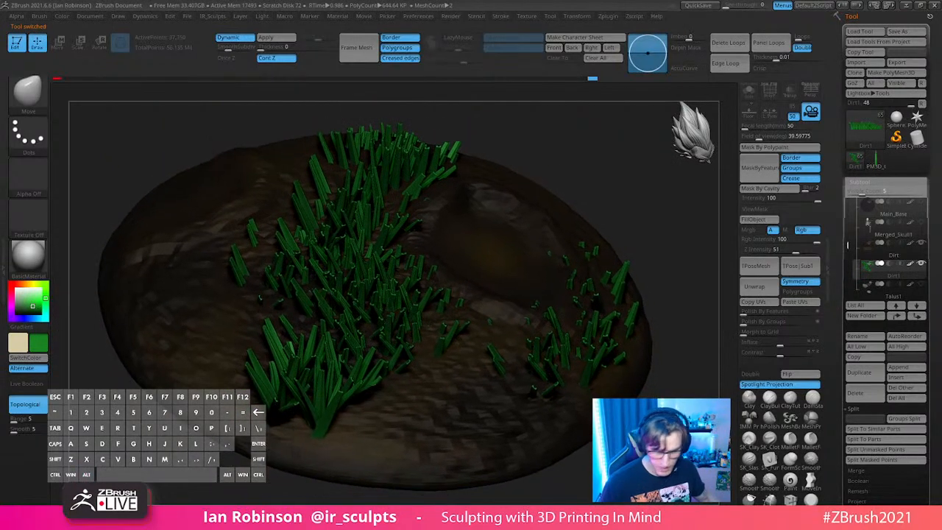
pyautogui.click(28, 90)
pyautogui.click(75, 471)
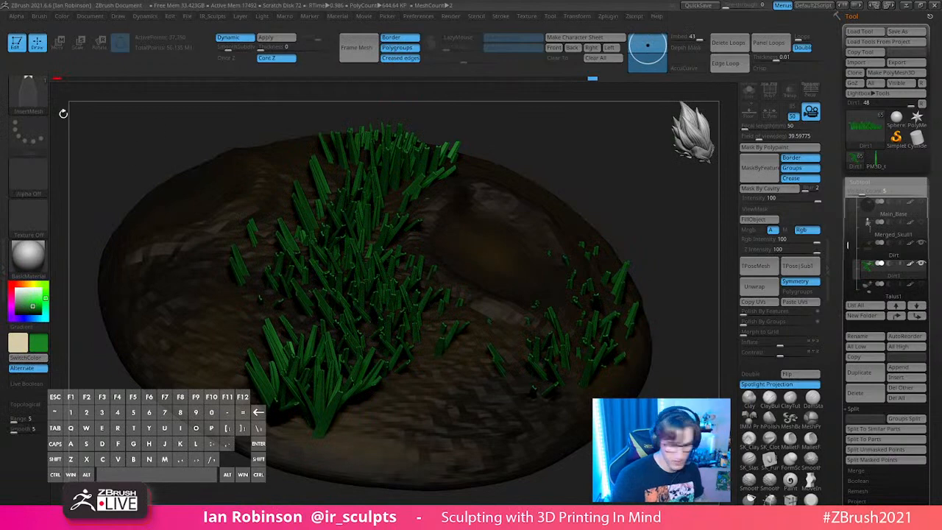
pyautogui.click(42, 102)
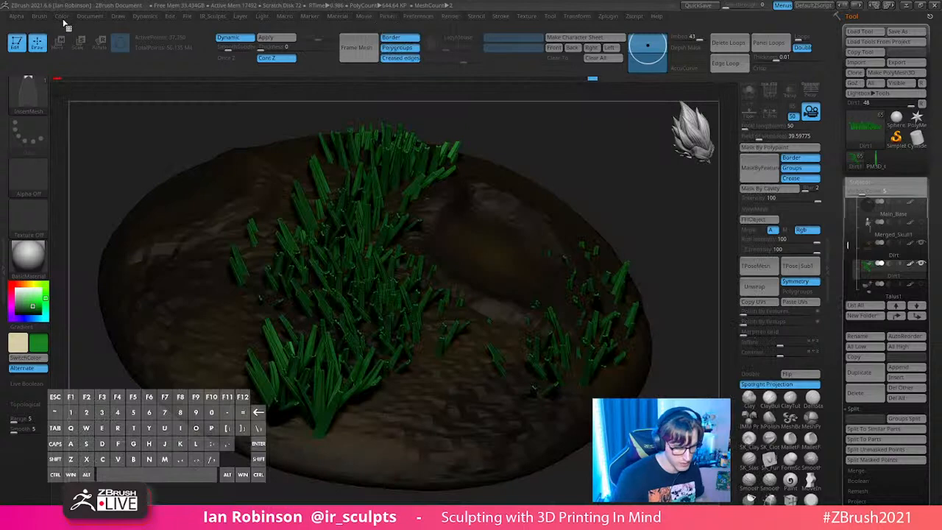
pyautogui.click(39, 15)
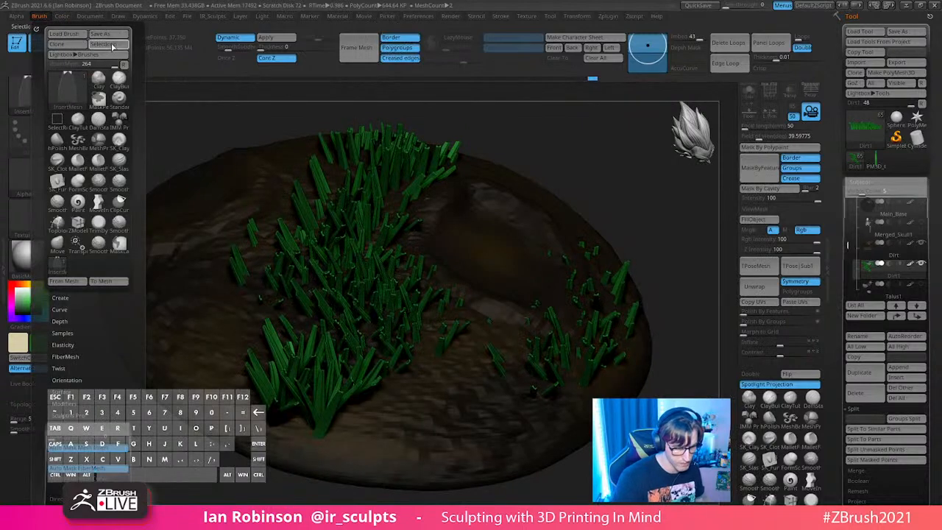
pyautogui.click(39, 95)
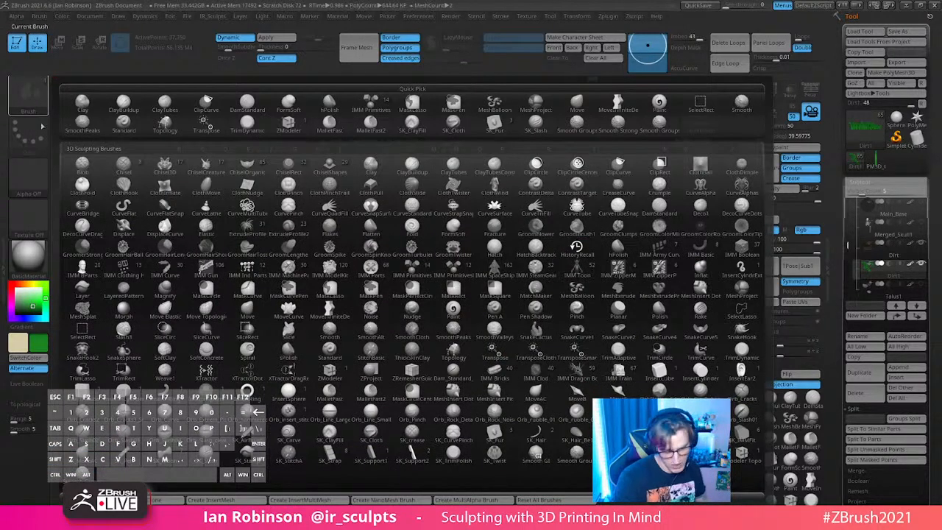
pyautogui.click(173, 384)
# Step: Switch to the single grass blade tool, frame it from the front and rename its subtool Grass_Blade
pyautogui.click(875, 161)
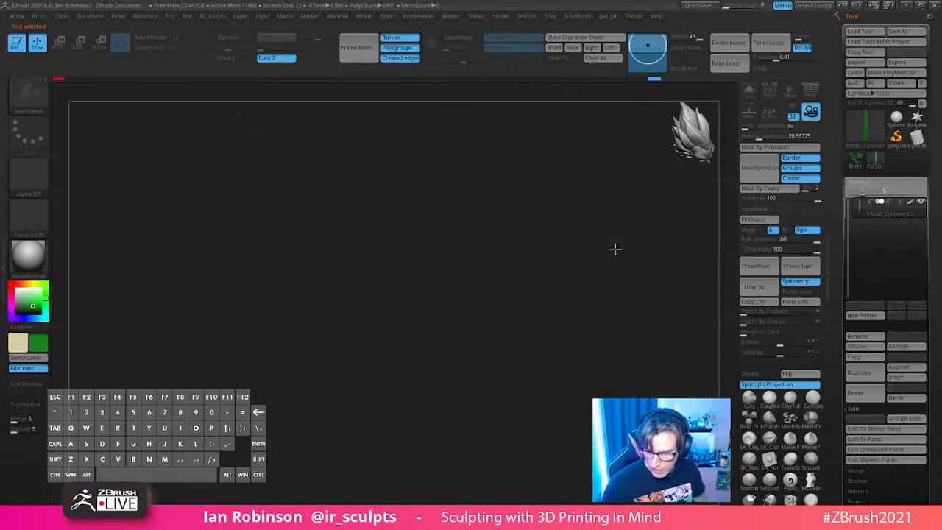
pyautogui.press('f')
pyautogui.moveTo(557, 267)
pyautogui.mouseDown()
pyautogui.moveTo(570, 287)
pyautogui.moveTo(586, 261)
pyautogui.moveTo(568, 278)
pyautogui.mouseUp()
pyautogui.press('f')
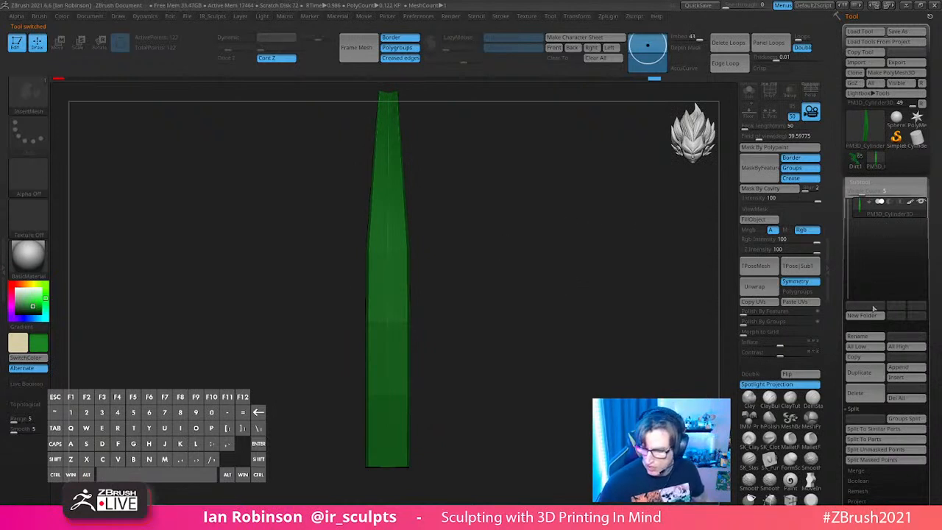
pyautogui.click(865, 336)
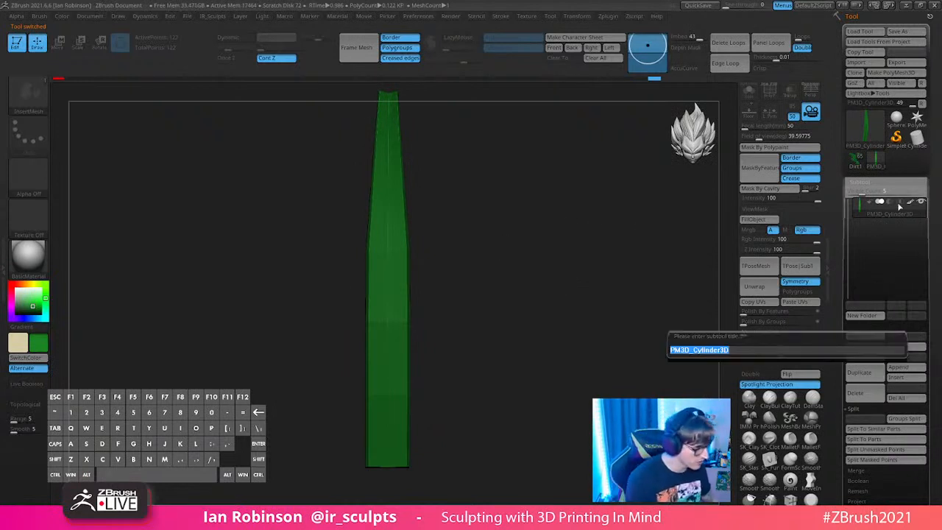
pyautogui.write('Grass_Br')
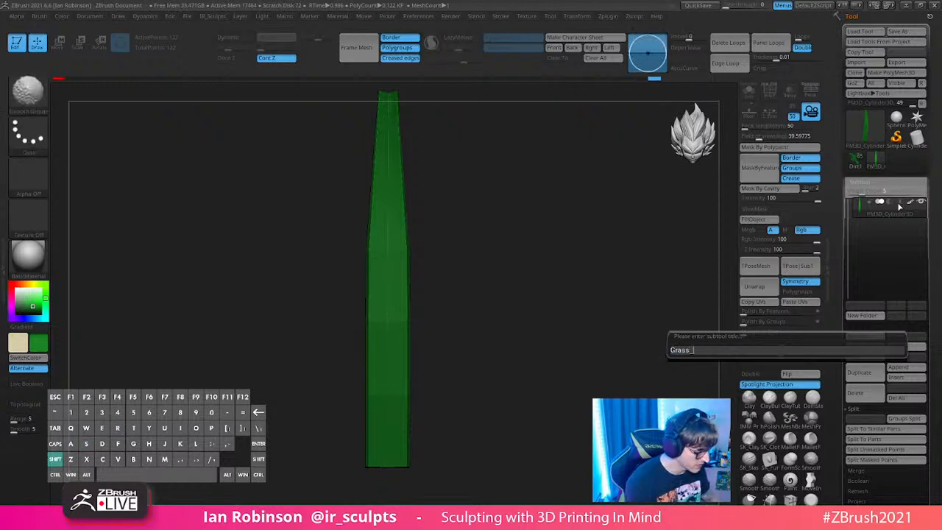
pyautogui.write('ade')
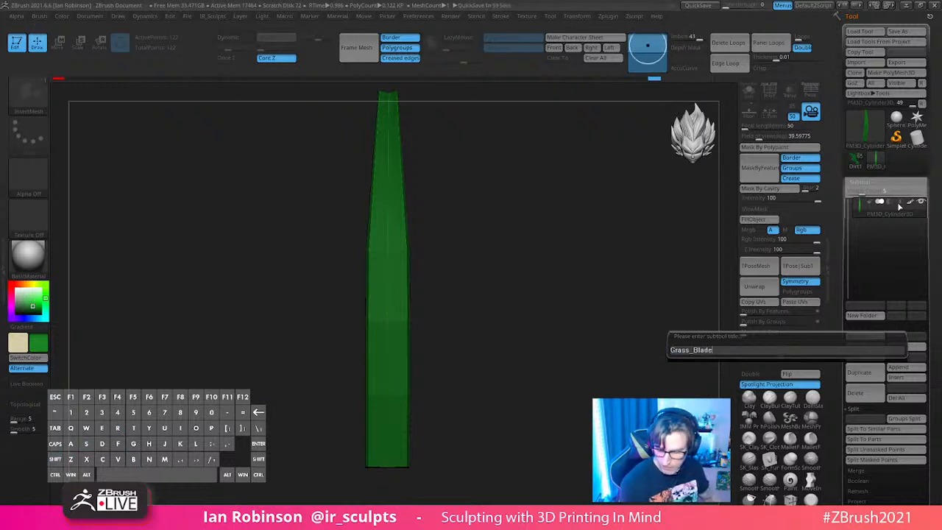
pyautogui.press('Return')
pyautogui.moveTo(881, 204)
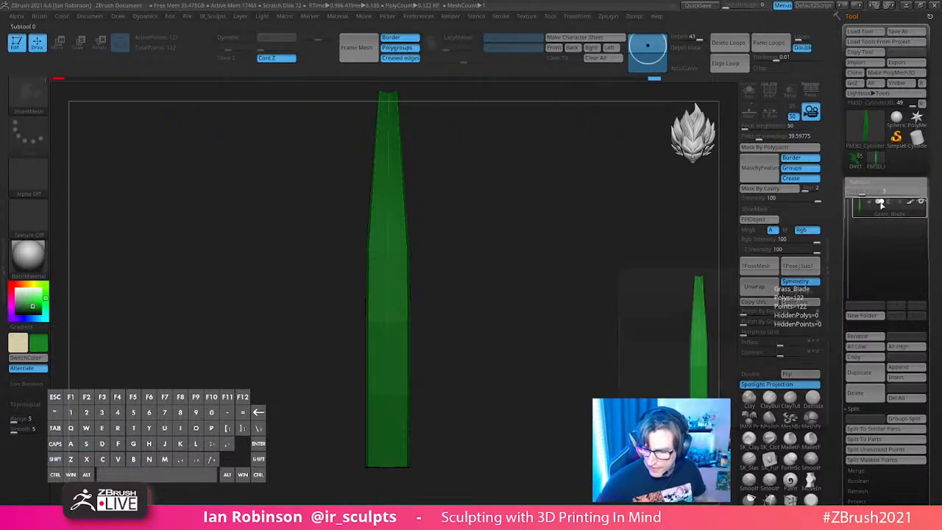
# Step: Create a new InsertMesh brush from the grass blade
pyautogui.press('b')
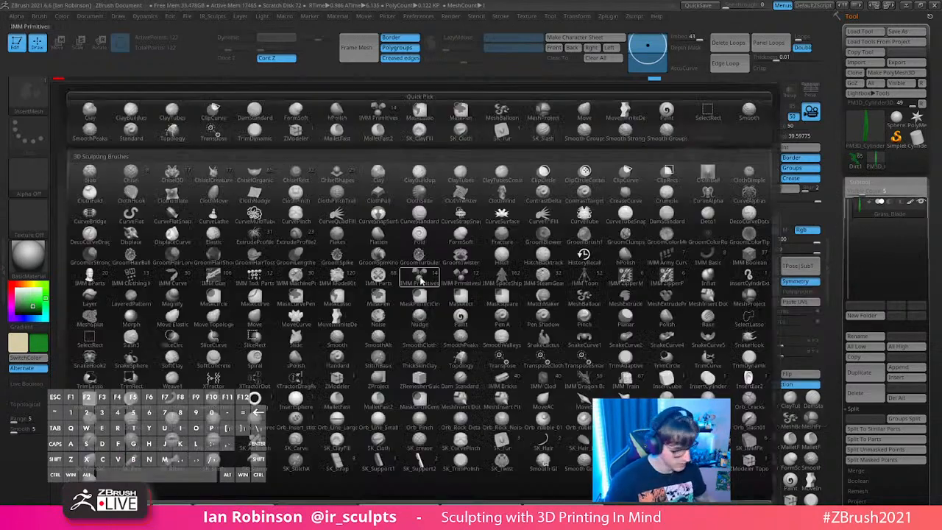
pyautogui.click(416, 58)
pyautogui.click(428, 173)
pyautogui.moveTo(490, 238)
pyautogui.mouseDown()
pyautogui.moveTo(524, 241)
pyautogui.moveTo(489, 235)
pyautogui.mouseUp()
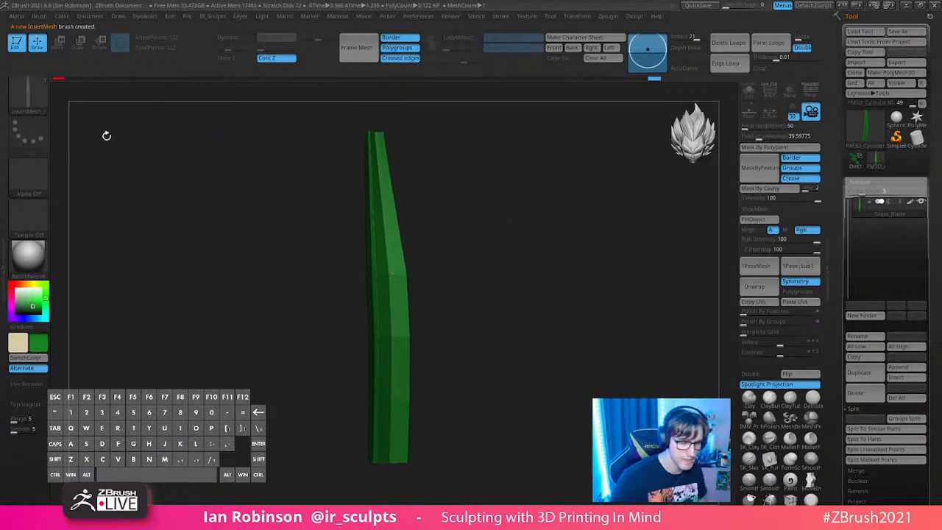
# Step: Save the new insert brush as the preset Grass_Blade_Brush_IMM in the Bokoblin_Talus_Statue folder
pyautogui.click(39, 95)
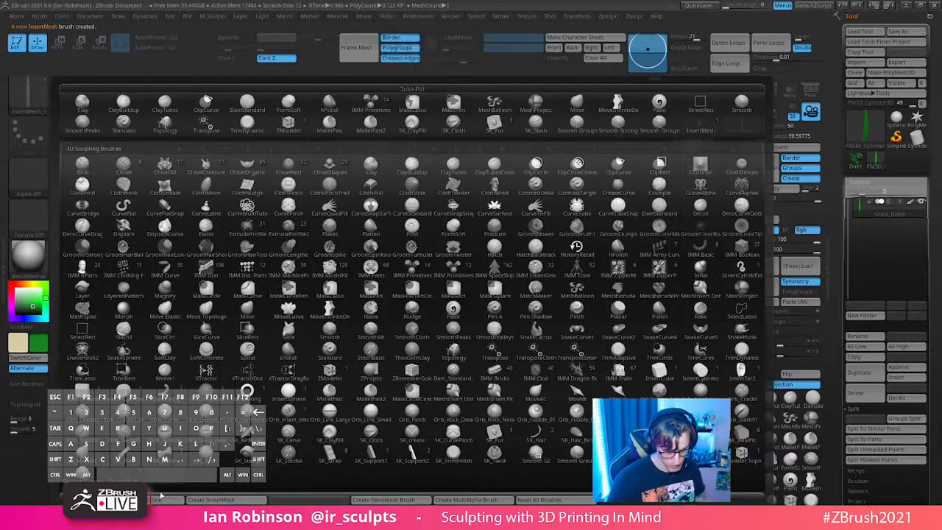
pyautogui.click(123, 499)
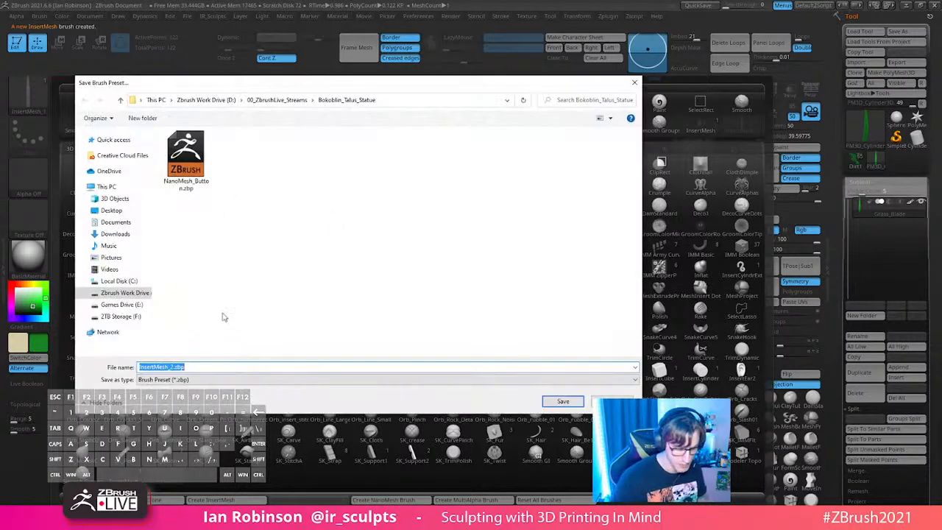
pyautogui.write('Grass_Blade_Brush_IMM')
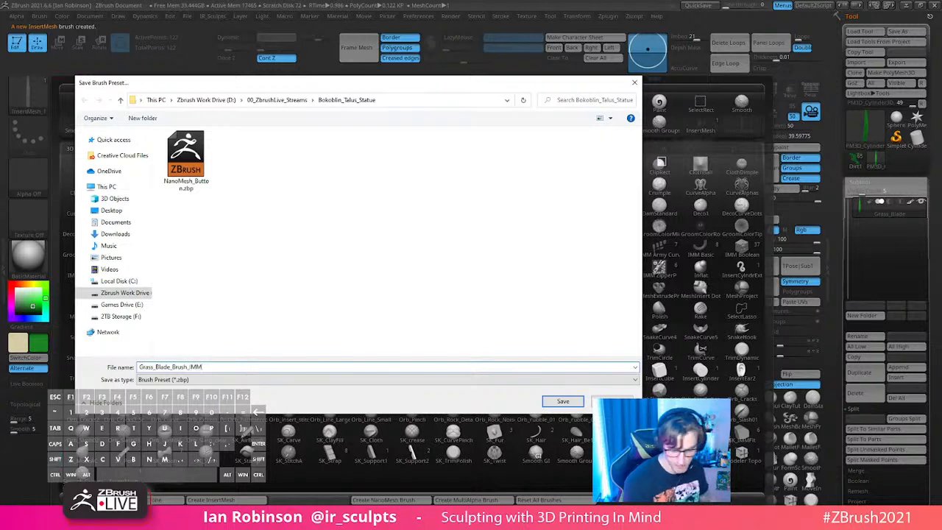
pyautogui.press('Return')
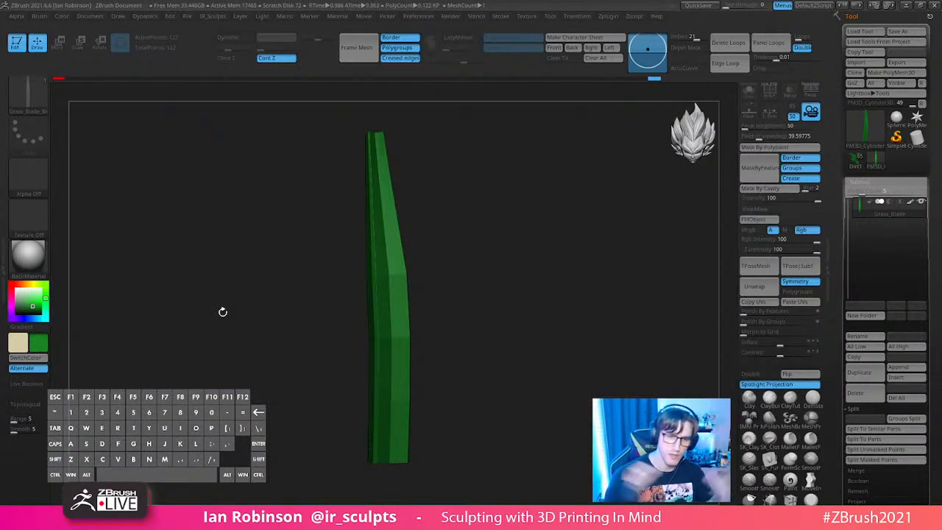
# Step: Test the grass brush by inserting several blades over the lower part of the blade model, and undo them
pyautogui.moveTo(222, 311); pyautogui.dragTo(515, 273)
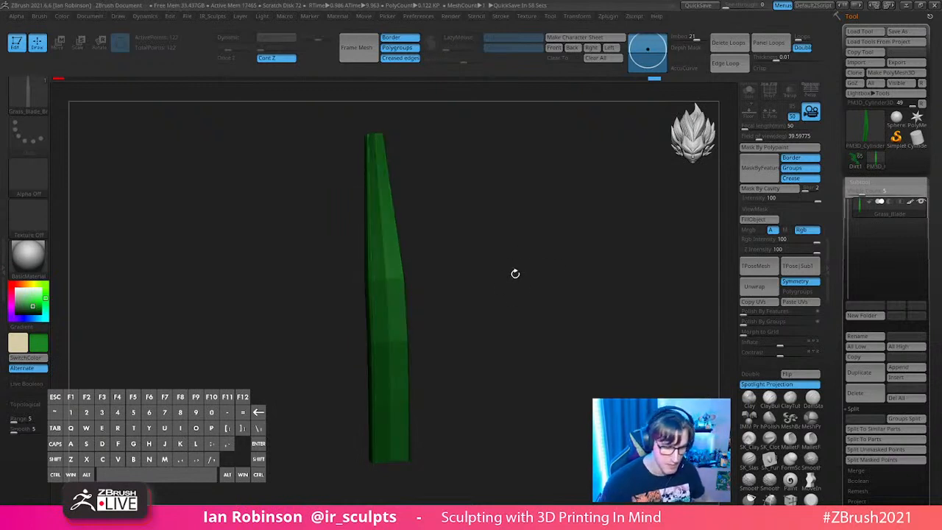
pyautogui.moveTo(401, 346); pyautogui.dragTo(395, 272)
pyautogui.moveTo(400, 418); pyautogui.dragTo(389, 433)
pyautogui.moveTo(399, 365); pyautogui.dragTo(410, 417)
pyautogui.moveTo(398, 384); pyautogui.dragTo(396, 471)
pyautogui.moveTo(409, 417); pyautogui.dragTo(429, 479)
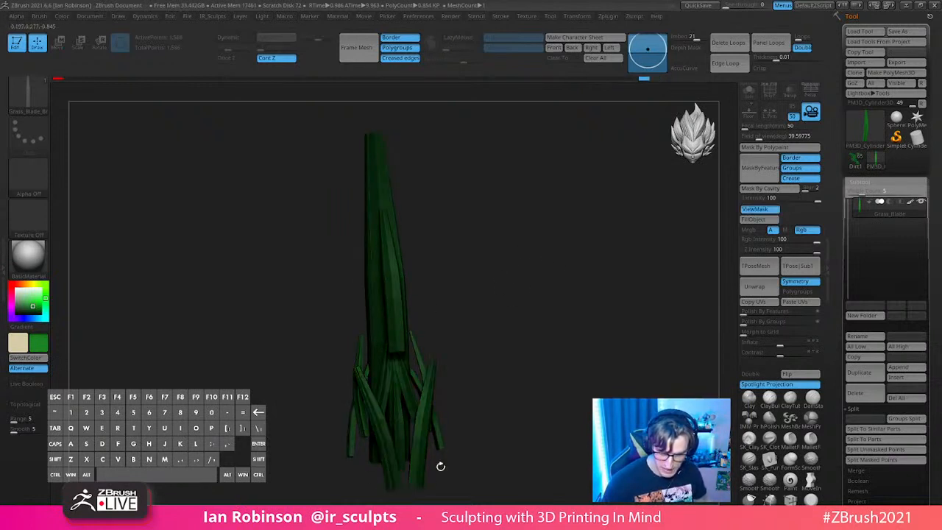
pyautogui.moveTo(498, 328); pyautogui.dragTo(519, 340)
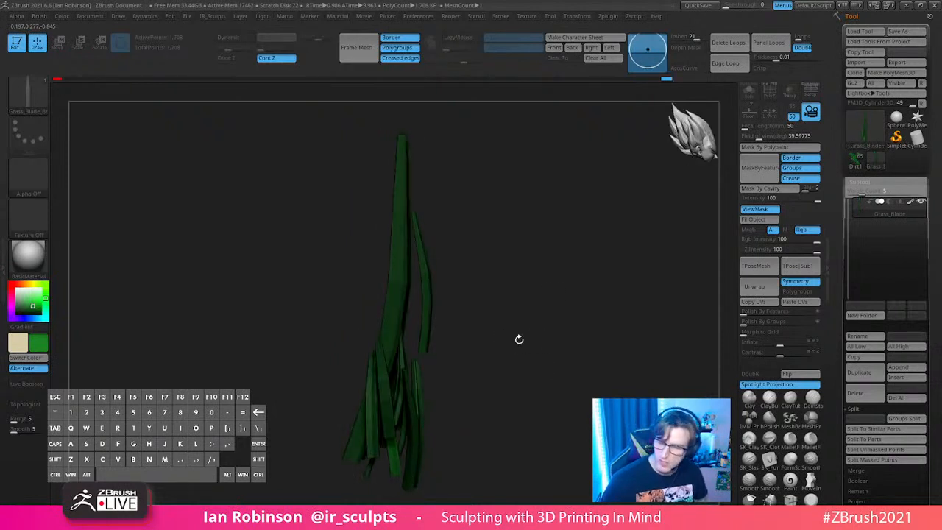
pyautogui.moveTo(519, 339); pyautogui.dragTo(578, 316)
pyautogui.hotkey('ctrl', 'z')
pyautogui.hotkey('ctrl', 'z')
pyautogui.hotkey('ctrl', 'z')
# Step: Return to the statue tool, select the dirt subtool and subdivide its geometry
pyautogui.click(856, 160)
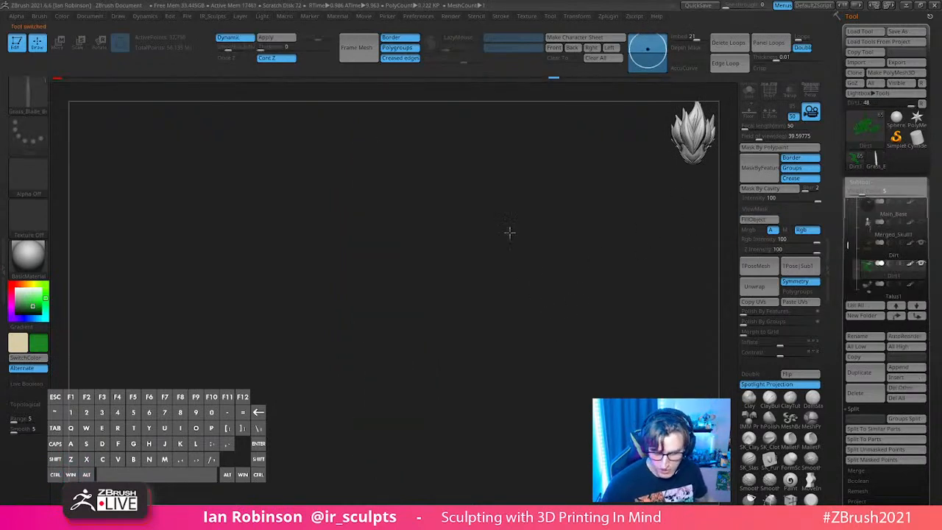
pyautogui.moveTo(664, 165); pyautogui.dragTo(518, 243)
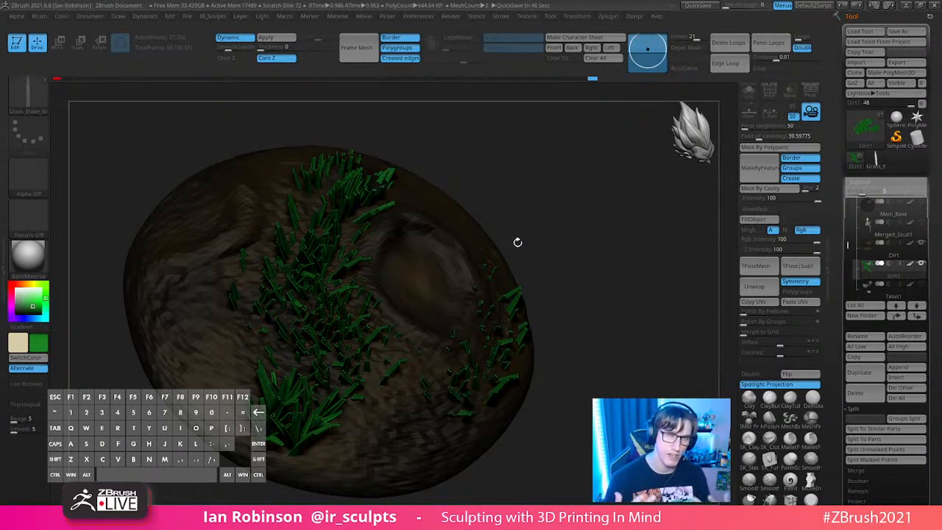
pyautogui.moveTo(599, 279); pyautogui.dragTo(596, 337)
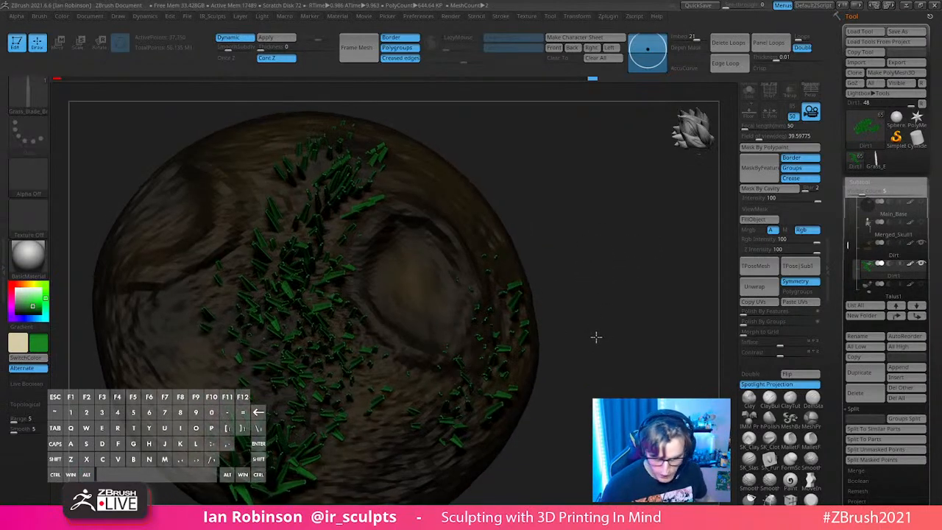
pyautogui.keyDown('alt'); pyautogui.click(466, 228); pyautogui.keyUp('alt')
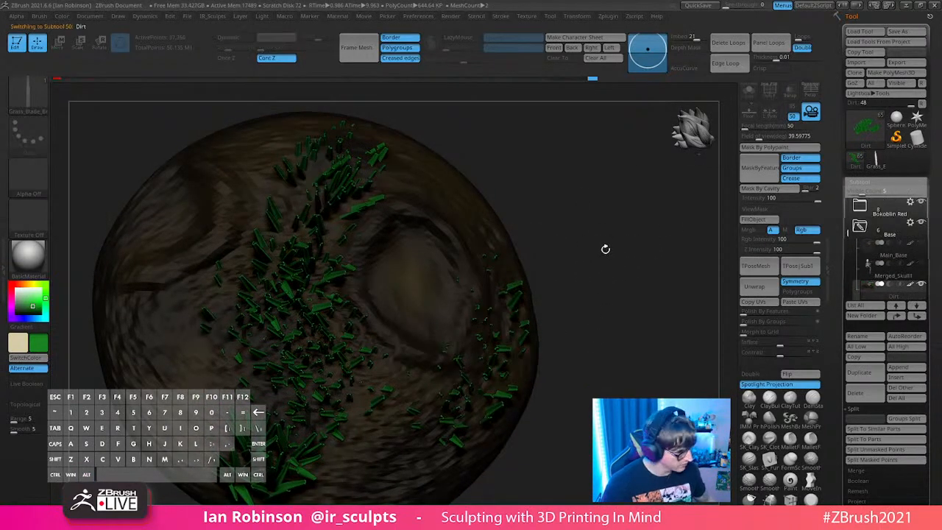
pyautogui.hotkey('ctrl', 'd')
pyautogui.moveTo(618, 288); pyautogui.dragTo(610, 261)
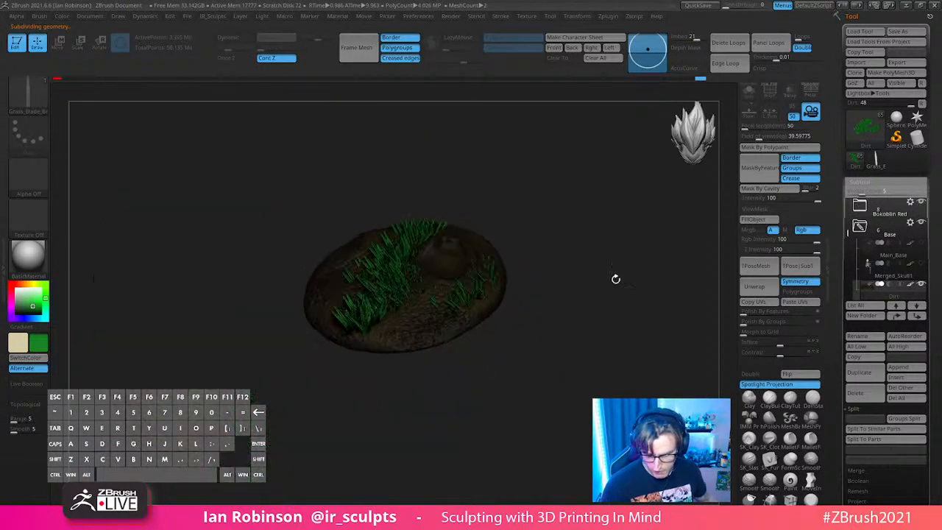
# Step: Show all of the statue's subtools and set the material to StartupMaterial
pyautogui.keyDown('shift'); pyautogui.click(921, 247); pyautogui.keyUp('shift')
pyautogui.keyDown('alt'); pyautogui.moveTo(628, 311); pyautogui.dragTo(574, 351); pyautogui.keyUp('alt')
pyautogui.moveTo(176, 311); pyautogui.dragTo(166, 332)
pyautogui.click(28, 256)
pyautogui.click(165, 442)
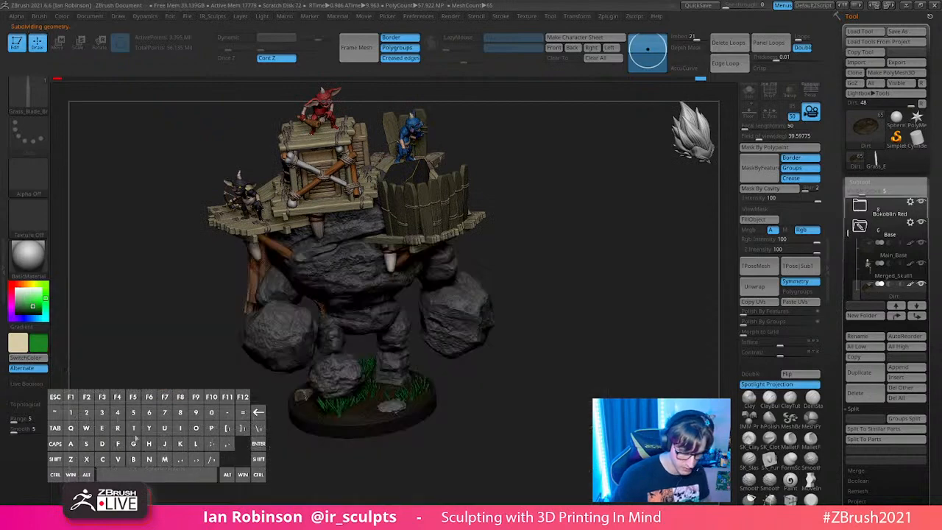
# Step: Examine the grass around the statue's feet and base props from several angles
pyautogui.moveTo(571, 263); pyautogui.dragTo(486, 381)
pyautogui.moveTo(475, 440)
pyautogui.keyDown('alt'); pyautogui.mouseDown()
pyautogui.moveTo(474, 399)
pyautogui.moveTo(508, 405)
pyautogui.moveTo(607, 381)
pyautogui.moveTo(563, 387)
pyautogui.mouseUp(); pyautogui.keyUp('alt')
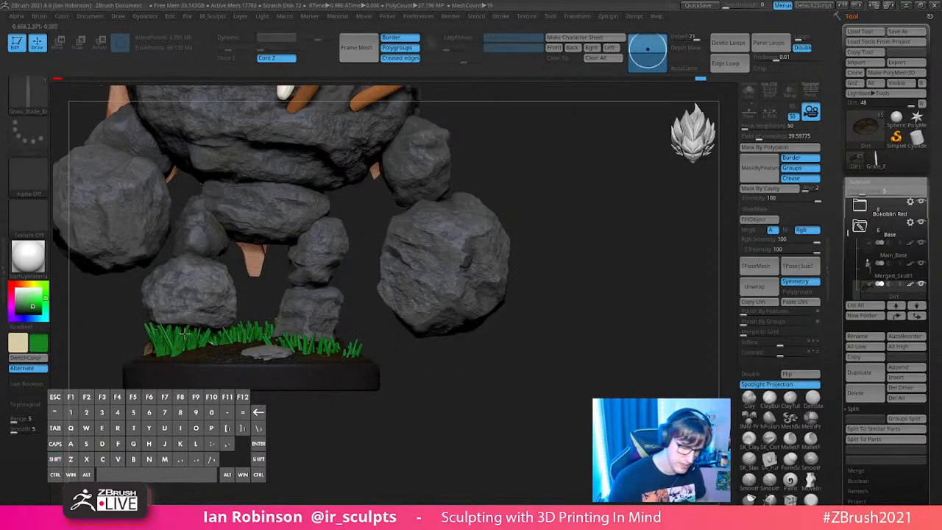
pyautogui.keyDown('shift'); pyautogui.moveTo(419, 426); pyautogui.dragTo(510, 424); pyautogui.keyUp('shift')
pyautogui.keyDown('alt'); pyautogui.moveTo(581, 347); pyautogui.dragTo(498, 284); pyautogui.keyUp('alt')
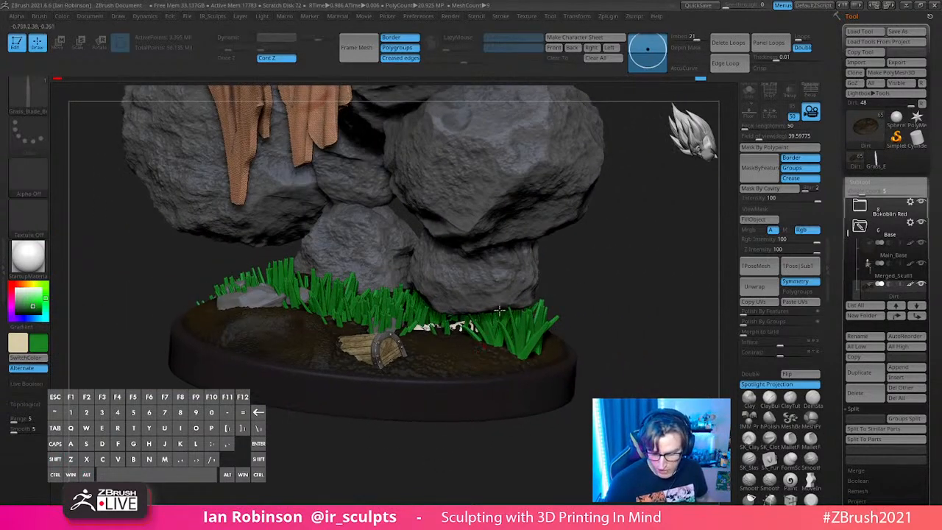
pyautogui.moveTo(609, 310); pyautogui.dragTo(594, 368)
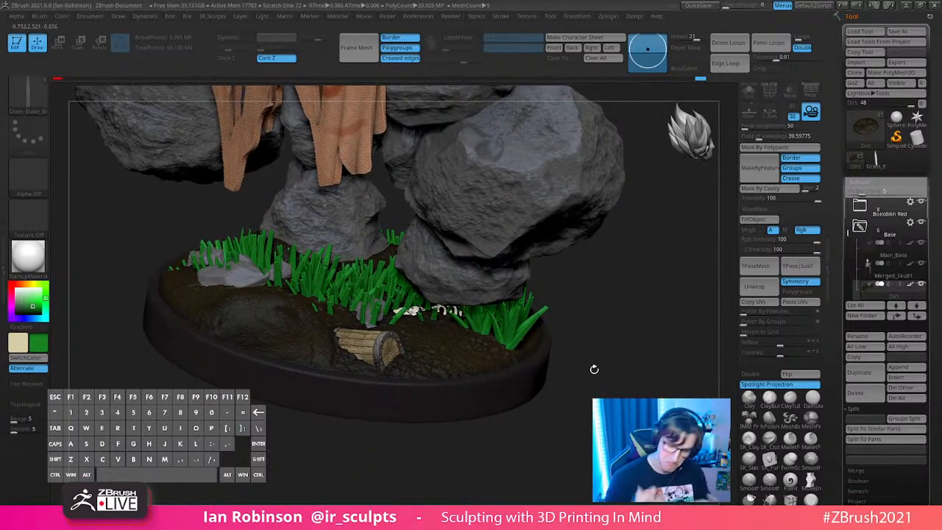
pyautogui.moveTo(605, 329); pyautogui.dragTo(517, 296)
pyautogui.keyDown('alt'); pyautogui.moveTo(560, 239); pyautogui.dragTo(582, 294); pyautogui.keyUp('alt')
pyautogui.moveTo(563, 257); pyautogui.dragTo(621, 290)
# Step: Turn on the polyframe display, switch to the Move brush and select the small base rocks subtool
pyautogui.keyDown('alt'); pyautogui.click(461, 349); pyautogui.keyUp('alt')
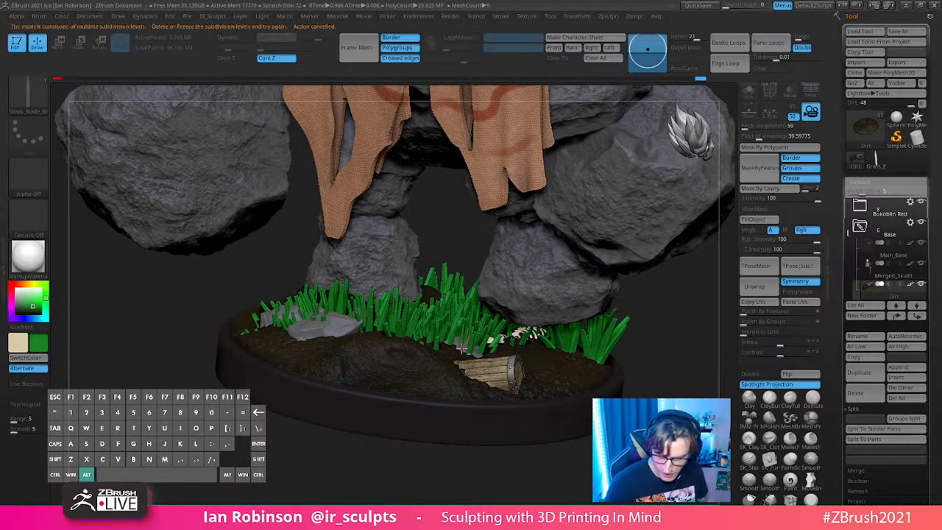
pyautogui.hotkey('shift', 'f')
pyautogui.moveTo(623, 297); pyautogui.dragTo(538, 285)
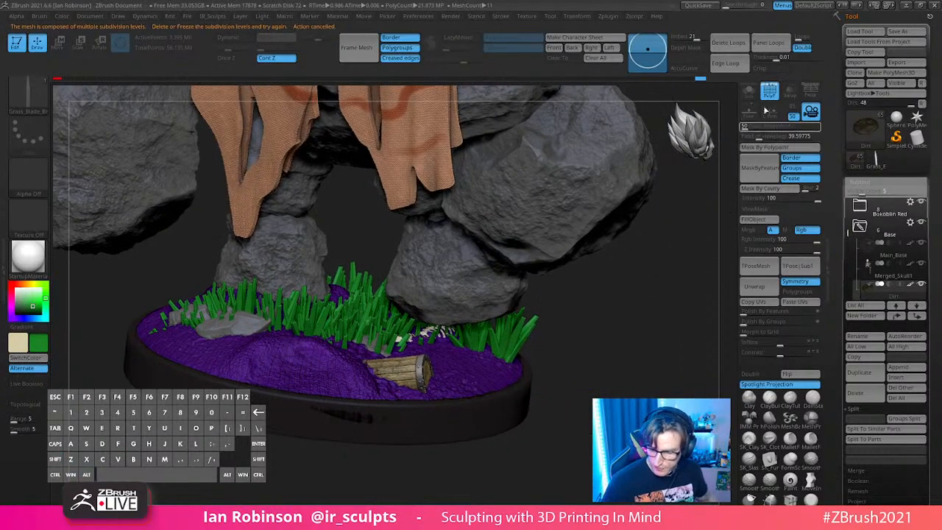
pyautogui.press('b')
pyautogui.press('m')
pyautogui.press('t')
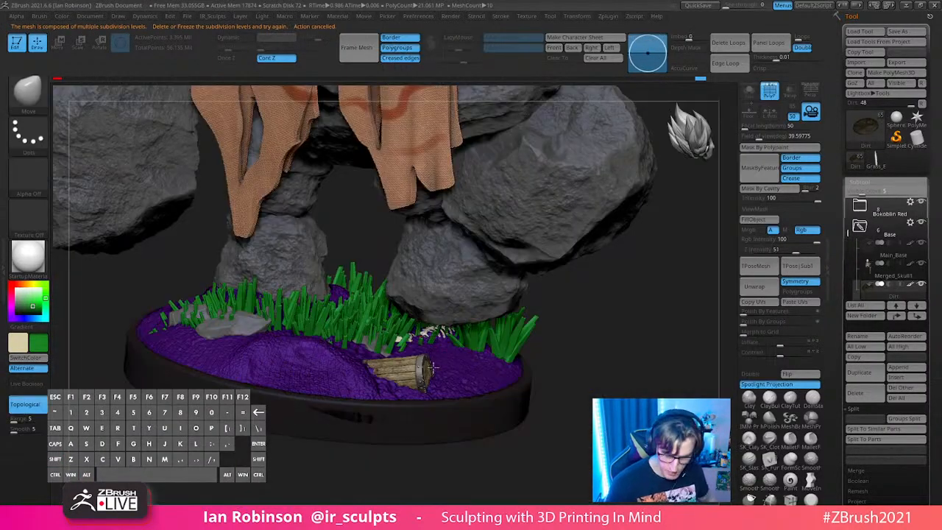
pyautogui.keyDown('alt'); pyautogui.click(373, 346); pyautogui.keyUp('alt')
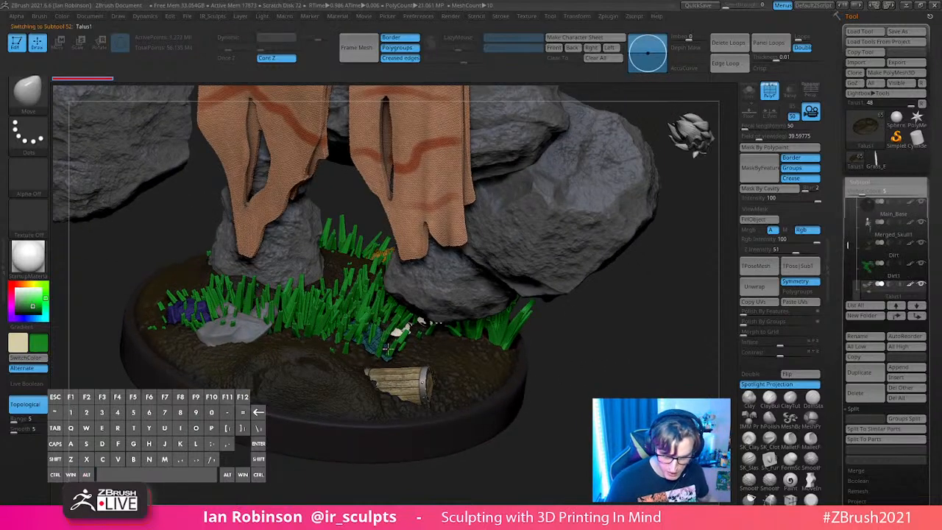
# Step: Isolate the small rocks and mask all but the teal-polygroup one, ready for moving, with the whole statue shown again
pyautogui.click(748, 90)
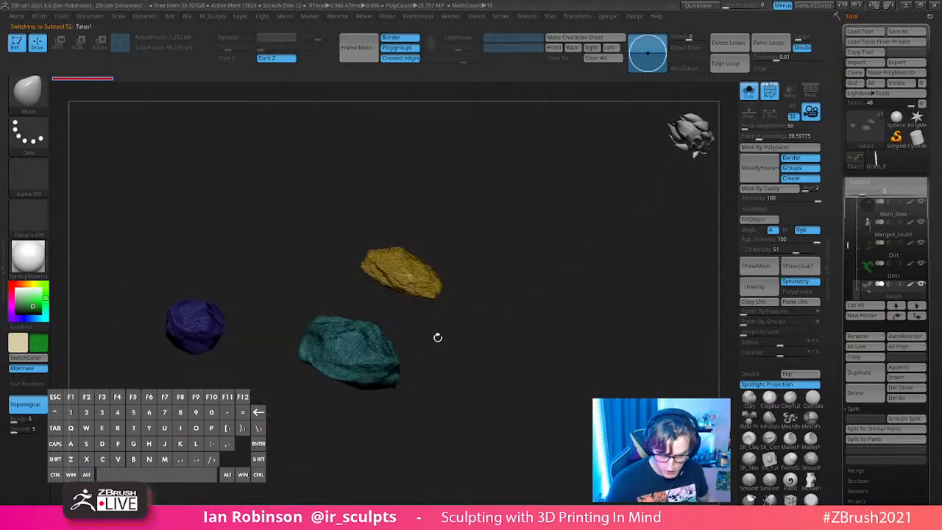
pyautogui.keyDown('ctrl'); pyautogui.moveTo(275, 272); pyautogui.dragTo(423, 458); pyautogui.keyUp('ctrl')
pyautogui.press('w')
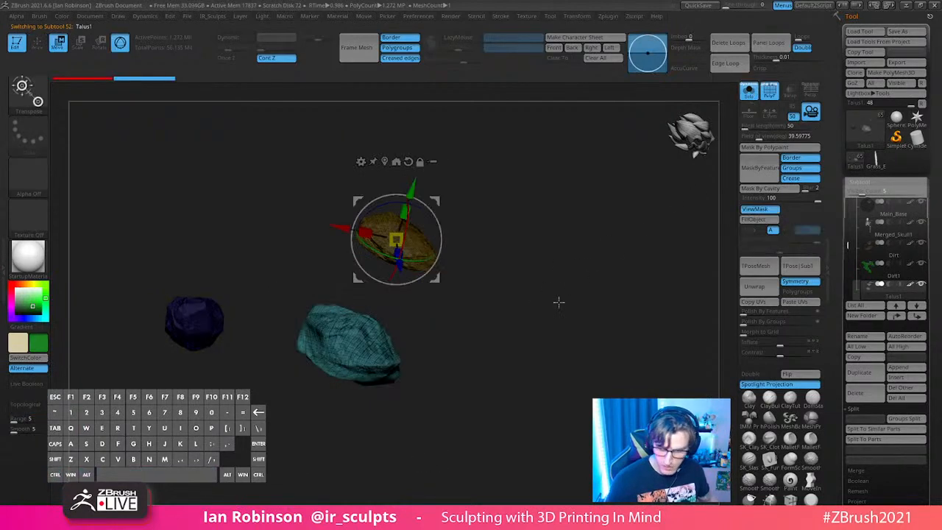
pyautogui.click(748, 89)
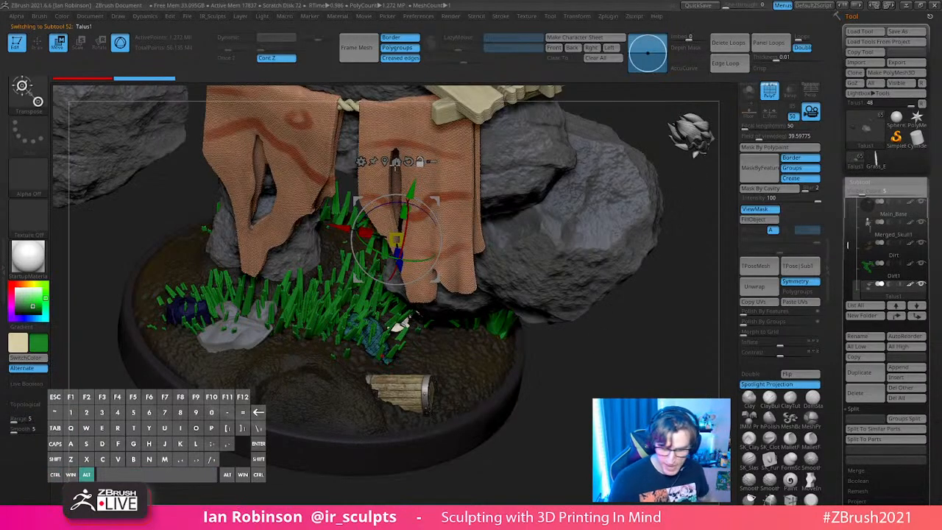
# Step: Move, rotate and scale the unmasked teal rock so it sits in the dirt beside the broken wooden piece
pyautogui.moveTo(390, 385); pyautogui.dragTo(462, 409)
pyautogui.moveTo(574, 404); pyautogui.dragTo(515, 397)
pyautogui.moveTo(460, 363); pyautogui.dragTo(462, 371)
pyautogui.moveTo(436, 324); pyautogui.dragTo(437, 319)
pyautogui.press('q')
pyautogui.moveTo(594, 391)
pyautogui.mouseDown()
pyautogui.moveTo(507, 395)
pyautogui.moveTo(550, 396)
pyautogui.mouseUp()
pyautogui.press('e')
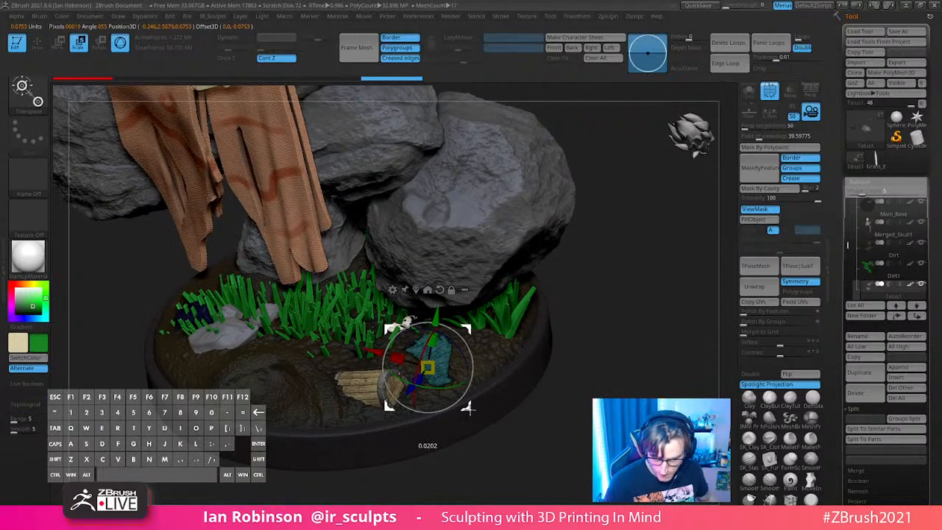
pyautogui.press('w')
pyautogui.moveTo(596, 377)
pyautogui.mouseDown()
pyautogui.moveTo(586, 401)
pyautogui.moveTo(536, 417)
pyautogui.mouseUp()
pyautogui.press('q')
# Step: Select the Talus2 rock cluster at the front of the base, check it in isolation and delete that subtool
pyautogui.keyDown('alt'); pyautogui.click(295, 364); pyautogui.keyUp('alt')
pyautogui.hotkey('shift', 'f')
pyautogui.hotkey('shift', 's')
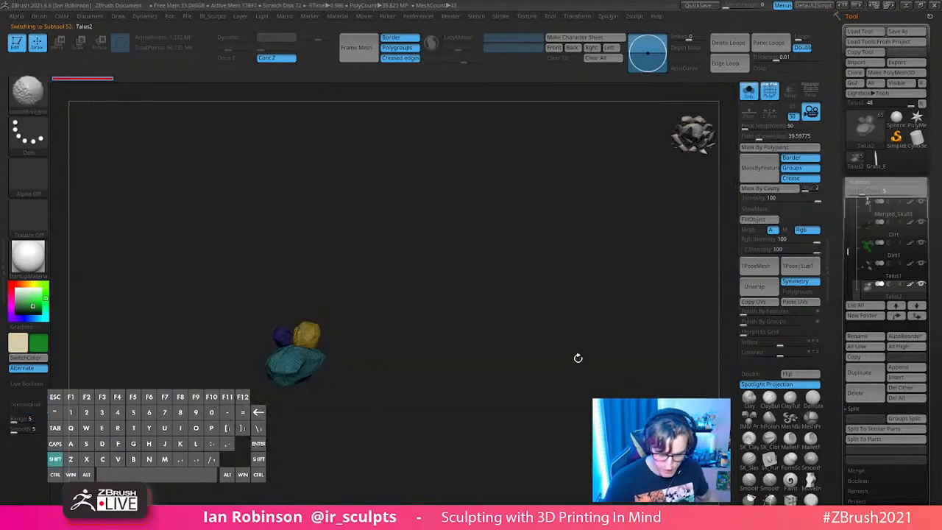
pyautogui.click(859, 400)
pyautogui.click(779, 417)
pyautogui.click(748, 96)
pyautogui.moveTo(538, 460)
pyautogui.mouseDown()
pyautogui.moveTo(526, 444)
pyautogui.moveTo(538, 452)
pyautogui.moveTo(535, 466)
pyautogui.mouseUp()
# Step: Select the Talus1 rocks, adjust the Move brush size and shift the small rock out of the grass onto the bare dirt
pyautogui.keyDown('alt'); pyautogui.click(245, 341); pyautogui.keyUp('alt')
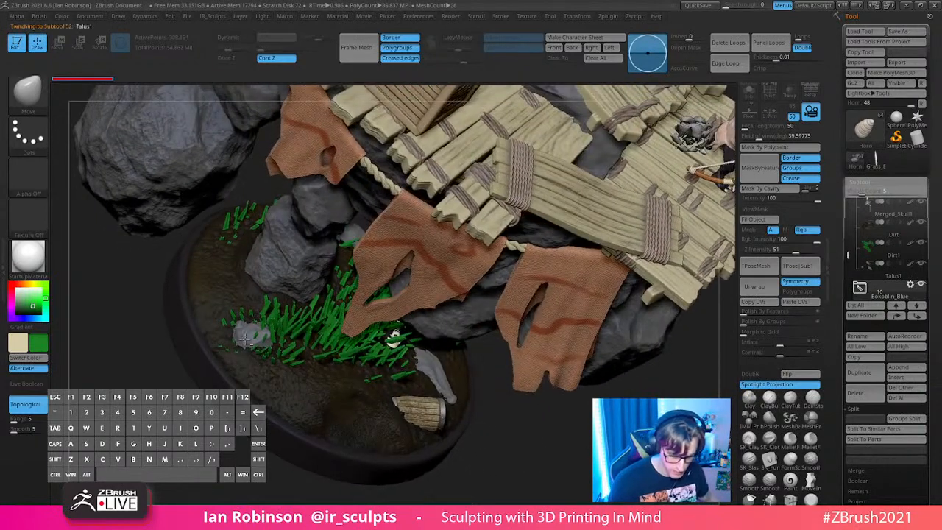
pyautogui.hotkey('shift', 'f')
pyautogui.hotkey('shift', 'f')
pyautogui.hotkey('shift', 'f')
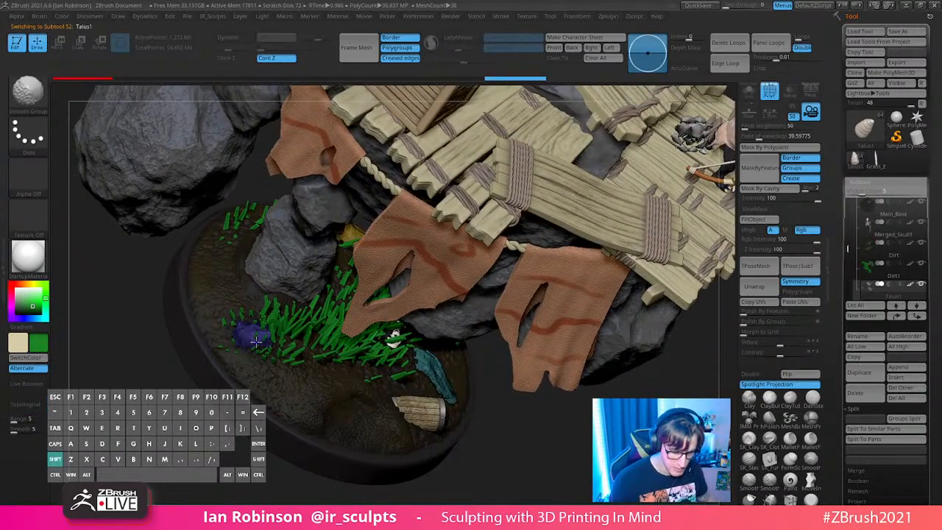
pyautogui.hotkey('shift', 'f')
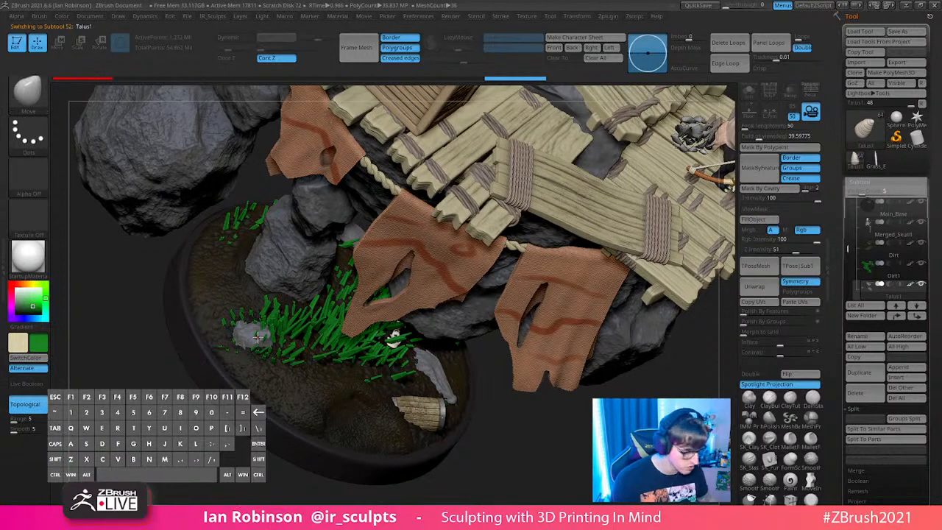
pyautogui.press('s')
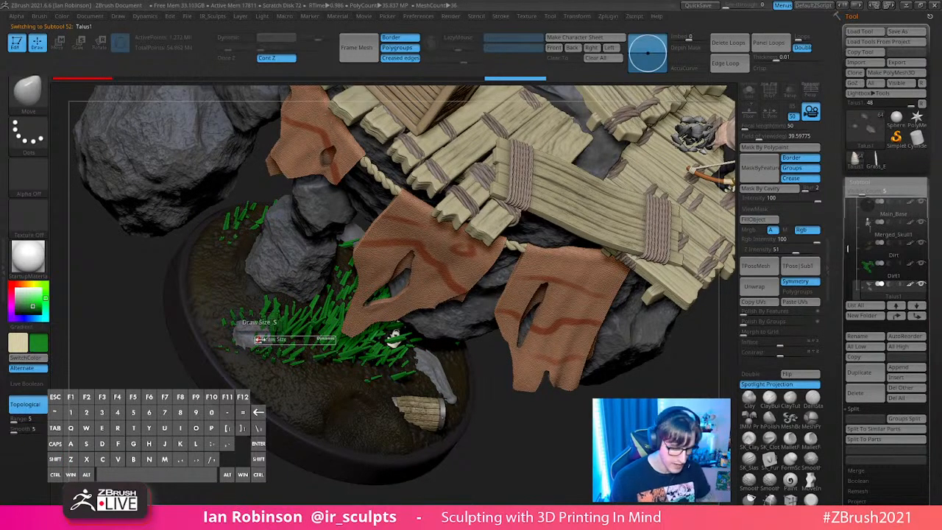
pyautogui.press('Return')
pyautogui.moveTo(179, 374); pyautogui.dragTo(193, 442)
pyautogui.moveTo(216, 372)
pyautogui.keyDown('alt'); pyautogui.mouseDown()
pyautogui.moveTo(401, 435)
pyautogui.moveTo(391, 277)
pyautogui.mouseUp(); pyautogui.keyUp('alt')
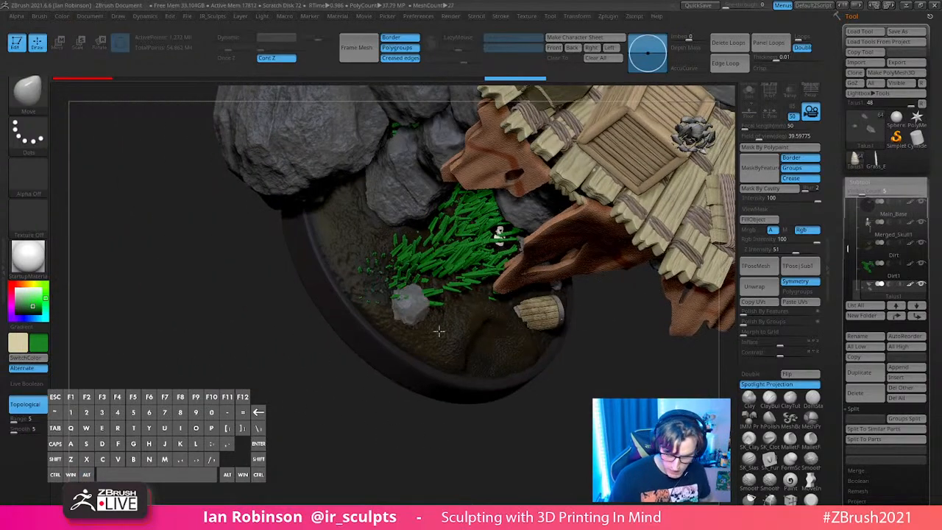
pyautogui.moveTo(480, 371); pyautogui.dragTo(427, 340)
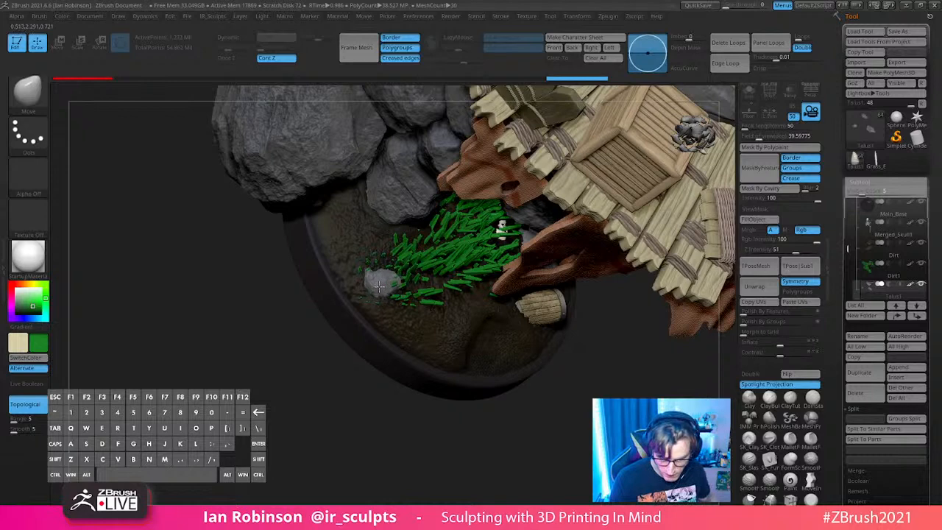
pyautogui.moveTo(382, 285)
pyautogui.mouseDown()
pyautogui.moveTo(368, 364)
pyautogui.moveTo(379, 285)
pyautogui.moveTo(330, 427)
pyautogui.moveTo(374, 281)
pyautogui.moveTo(354, 233)
pyautogui.mouseUp()
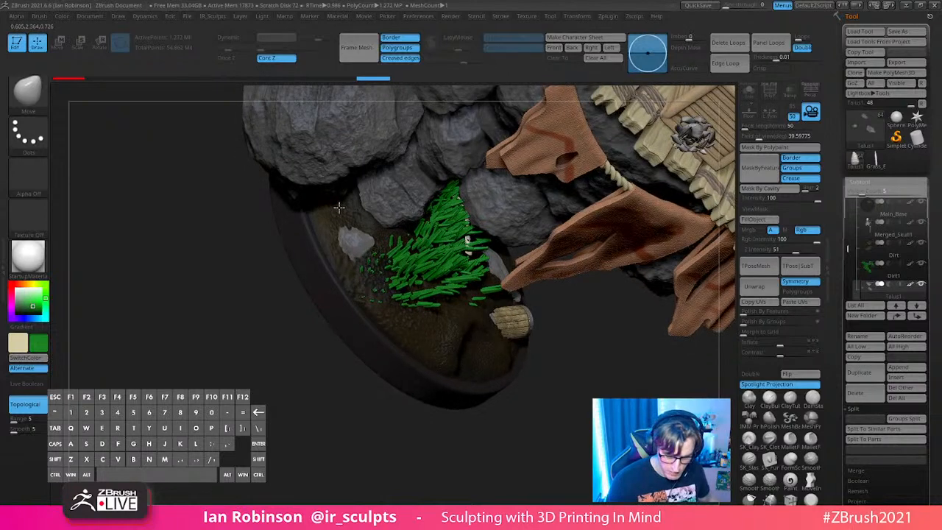
pyautogui.moveTo(460, 396); pyautogui.dragTo(418, 332)
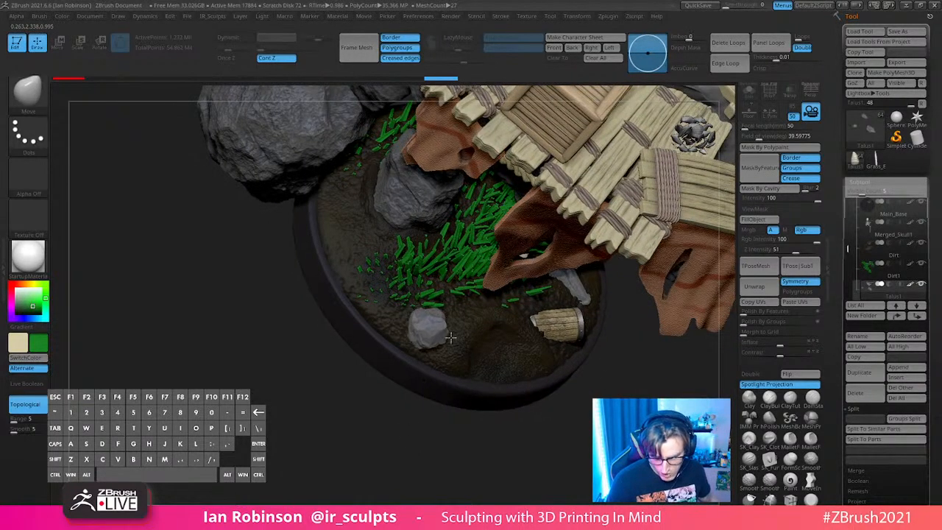
# Step: Check the whole statue from several angles and save the project
pyautogui.moveTo(434, 427); pyautogui.dragTo(603, 375)
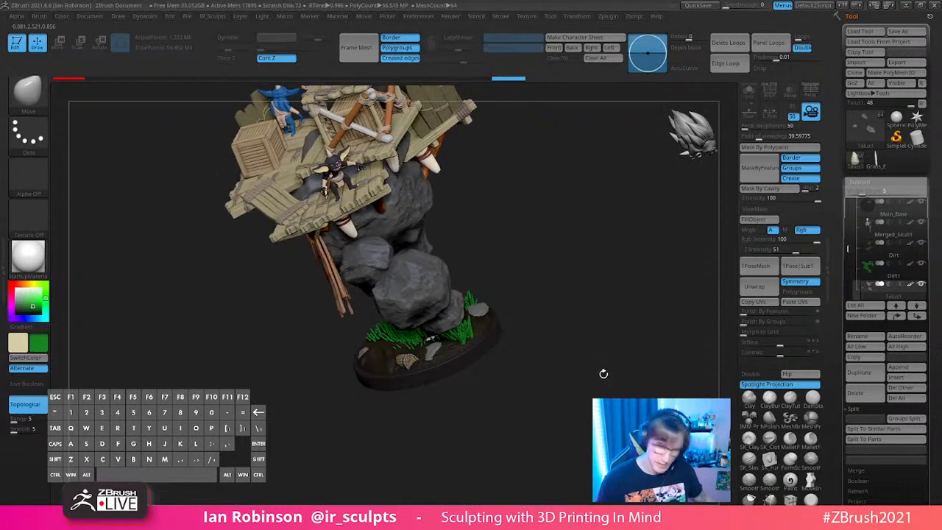
pyautogui.moveTo(588, 290)
pyautogui.mouseDown()
pyautogui.moveTo(612, 280)
pyautogui.moveTo(611, 254)
pyautogui.moveTo(604, 376)
pyautogui.moveTo(531, 428)
pyautogui.moveTo(651, 337)
pyautogui.moveTo(646, 292)
pyautogui.moveTo(586, 307)
pyautogui.moveTo(614, 252)
pyautogui.moveTo(622, 269)
pyautogui.moveTo(608, 242)
pyautogui.moveTo(560, 269)
pyautogui.moveTo(603, 254)
pyautogui.moveTo(555, 255)
pyautogui.moveTo(546, 288)
pyautogui.mouseUp()
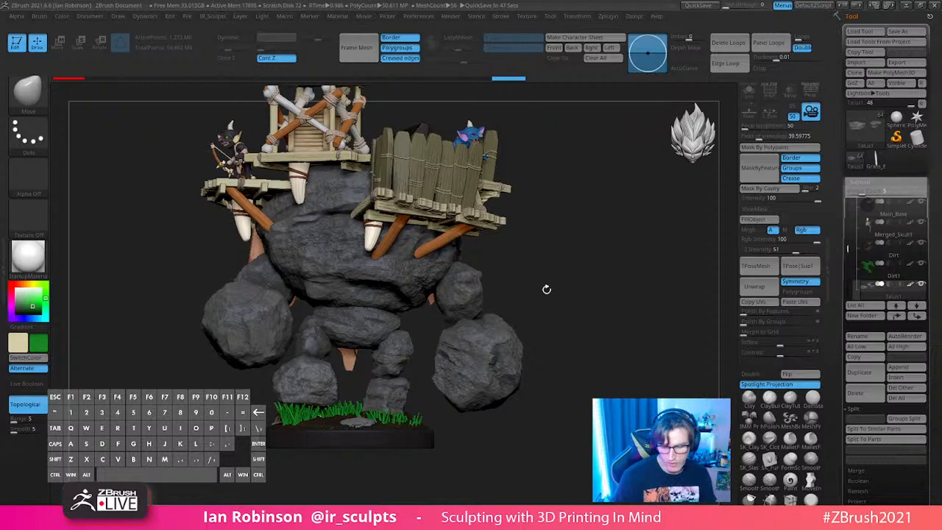
pyautogui.moveTo(585, 214); pyautogui.dragTo(571, 266)
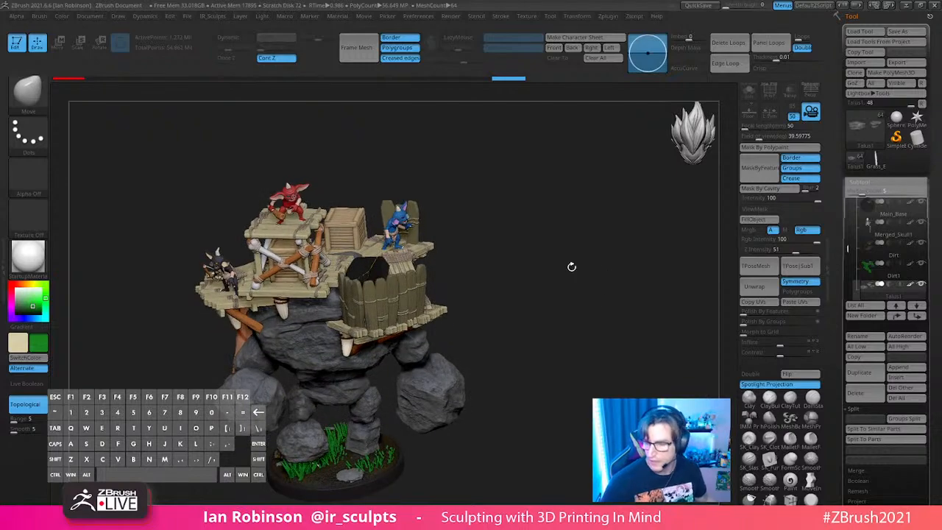
pyautogui.hotkey('ctrl', 's')
pyautogui.click(562, 401)
pyautogui.click(506, 261)
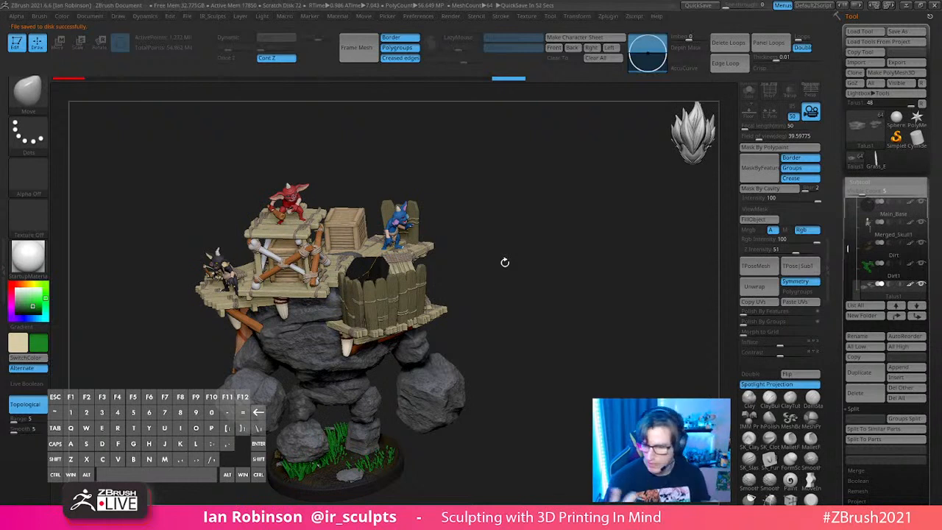
# Step: Switch to the separate grass blade tool and delete all of its subtools
pyautogui.click(876, 160)
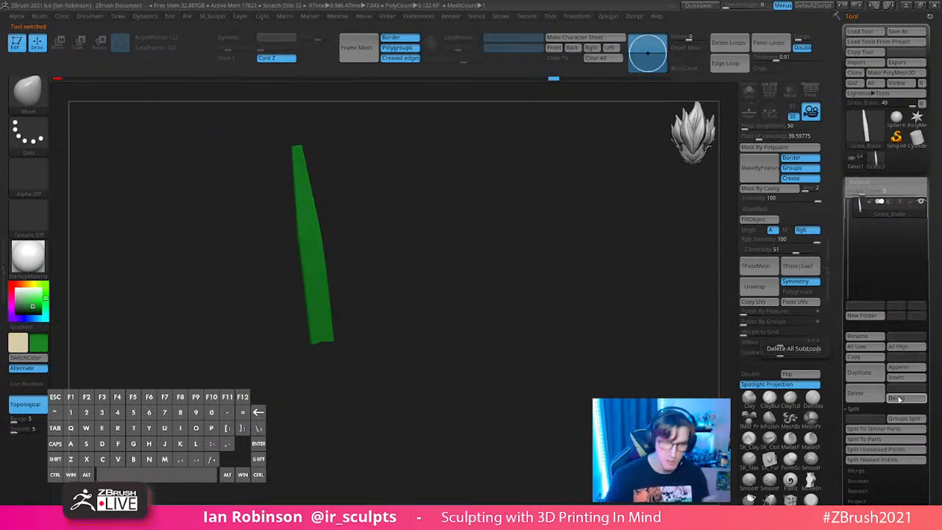
pyautogui.click(905, 399)
pyautogui.click(776, 426)
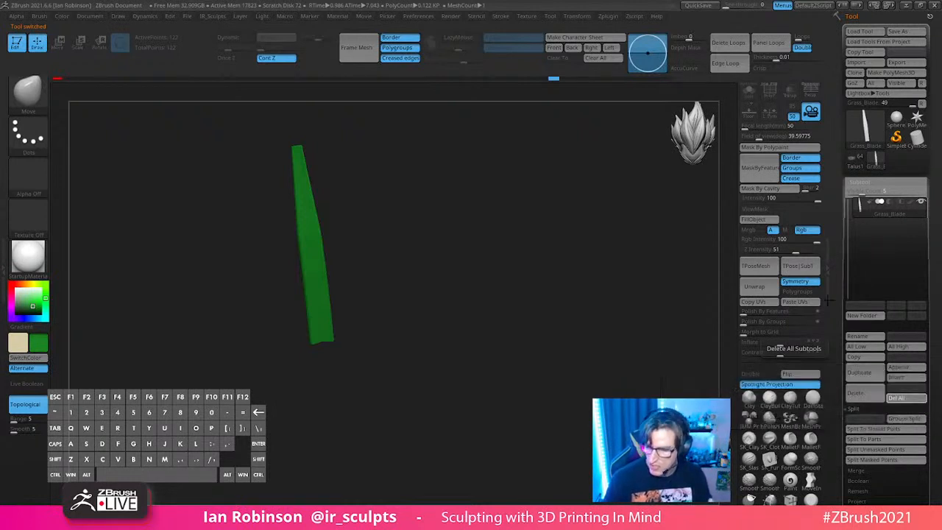
# Step: Load a Sphere3D, convert it to a PolyMesh3D and set the main colour to white
pyautogui.click(896, 118)
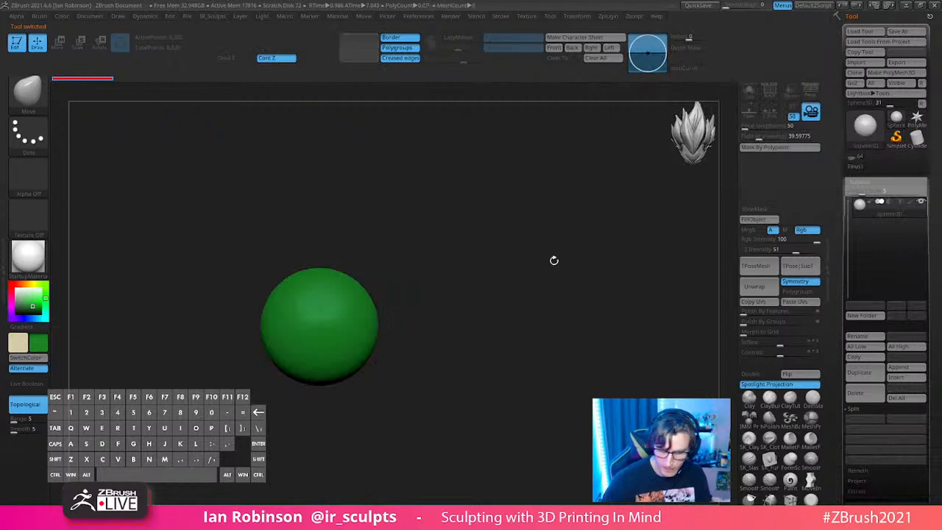
pyautogui.keyDown('shift'); pyautogui.moveTo(536, 259); pyautogui.dragTo(604, 328); pyautogui.keyUp('shift')
pyautogui.click(886, 73)
pyautogui.keyDown('alt'); pyautogui.moveTo(554, 269); pyautogui.dragTo(591, 255); pyautogui.keyUp('alt')
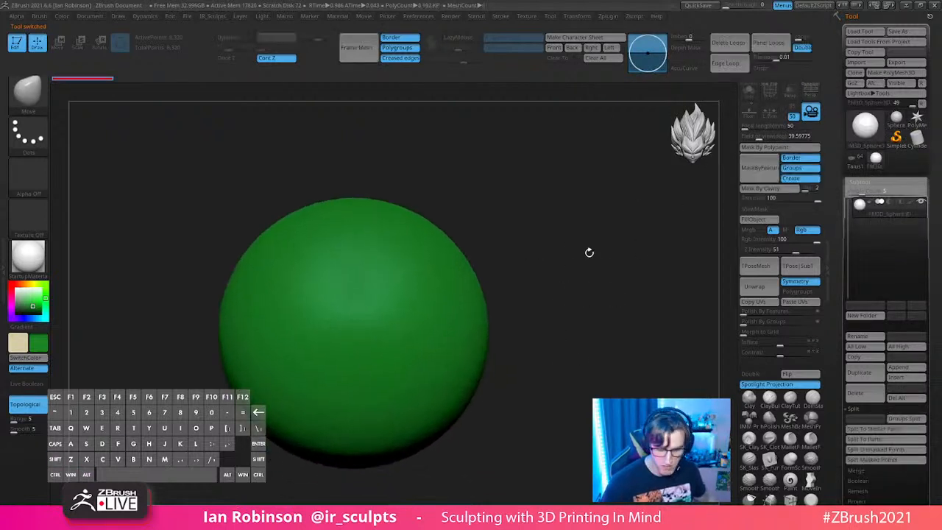
pyautogui.moveTo(28, 303); pyautogui.dragTo(12, 274)
pyautogui.moveTo(601, 234)
pyautogui.keyDown('alt'); pyautogui.mouseDown()
pyautogui.moveTo(586, 240)
pyautogui.moveTo(599, 270)
pyautogui.moveTo(613, 254)
pyautogui.mouseUp(); pyautogui.keyUp('alt')
# Step: Adjust the draw size and switch to the Standard brush for sculpting on the sphere
pyautogui.press('s')
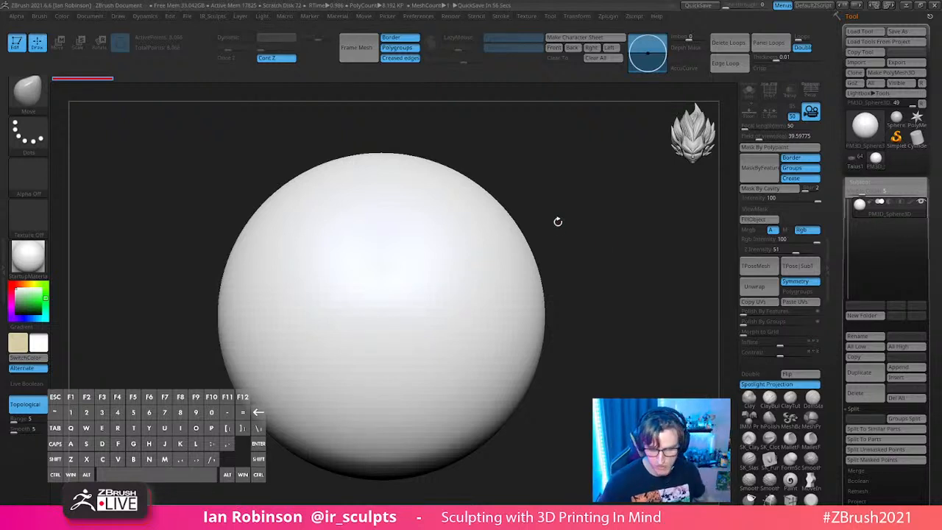
pyautogui.press('s')
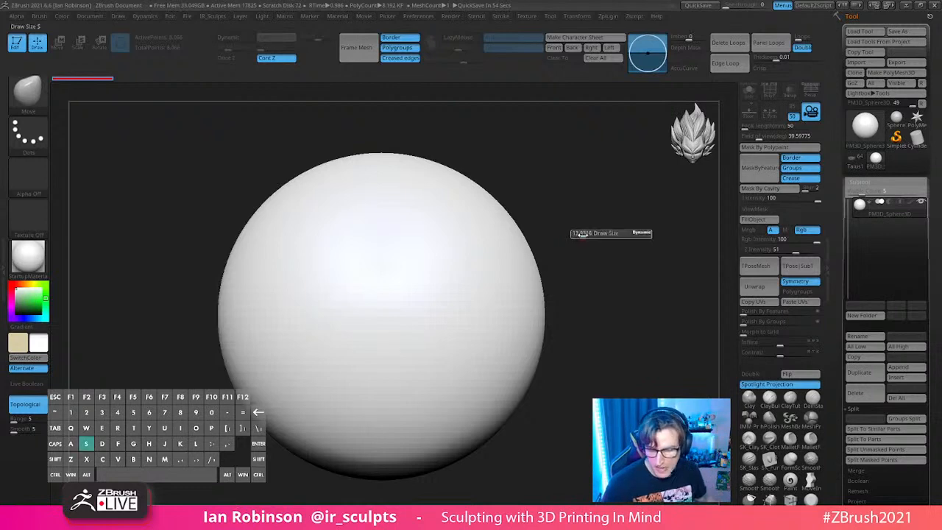
pyautogui.keyDown('alt'); pyautogui.moveTo(591, 223); pyautogui.dragTo(589, 230); pyautogui.keyUp('alt')
pyautogui.press('b')
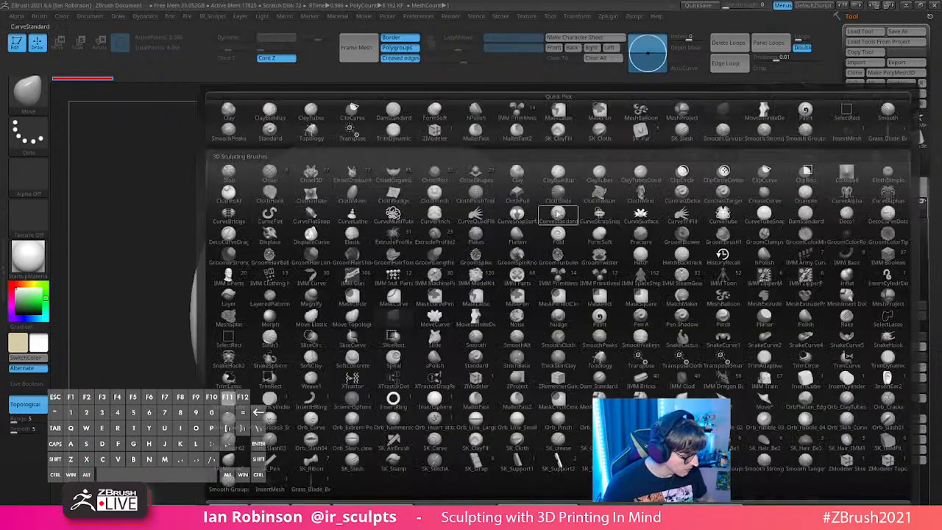
pyautogui.press('s')
pyautogui.press('t')
# Step: Give the Standard brush the Spray stroke and the striped Alpha 62
pyautogui.click(35, 174)
pyautogui.click(78, 185)
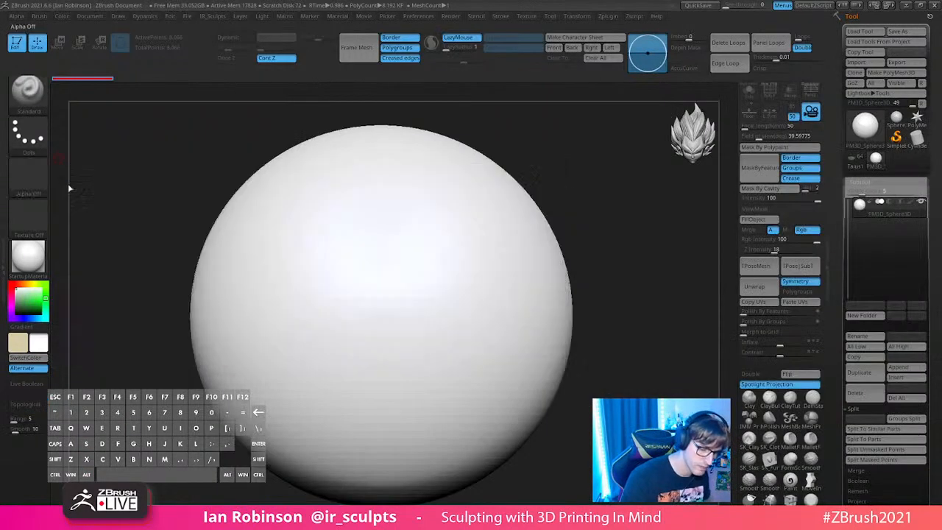
pyautogui.click(37, 132)
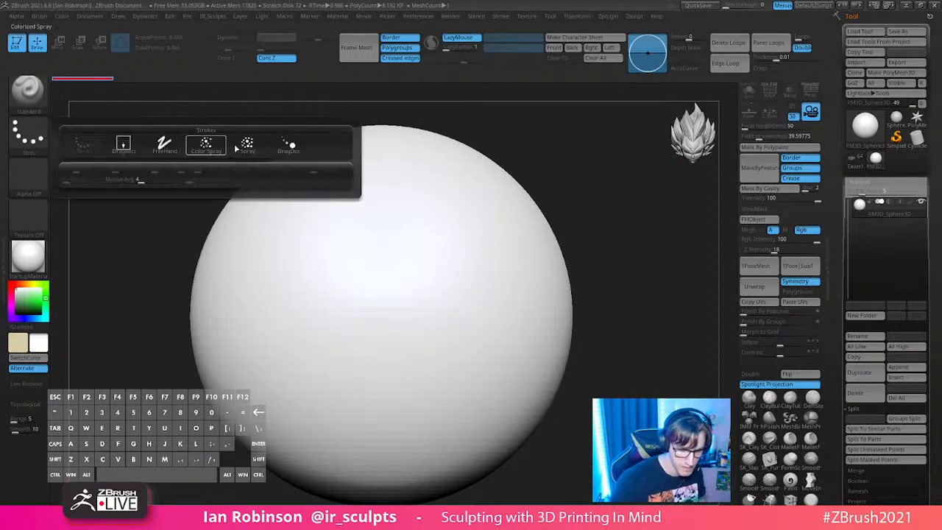
pyautogui.click(256, 149)
pyautogui.click(34, 181)
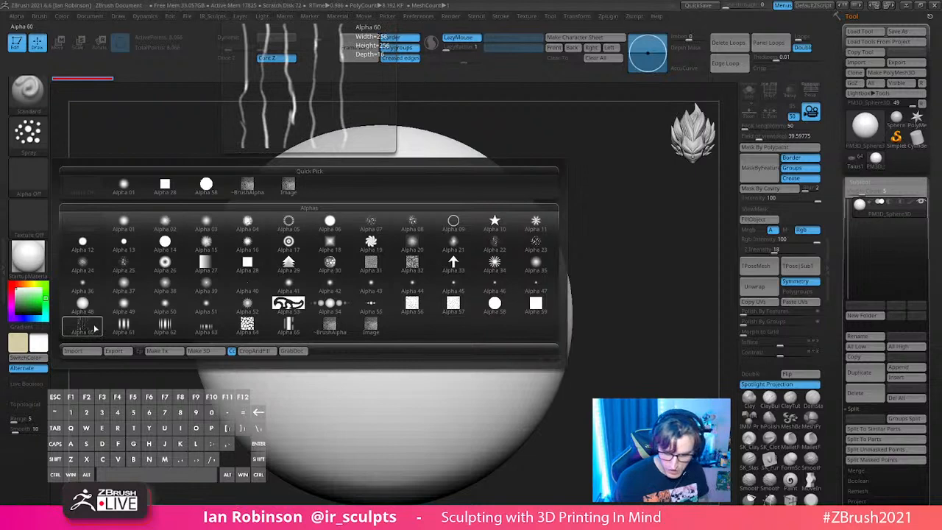
pyautogui.click(206, 329)
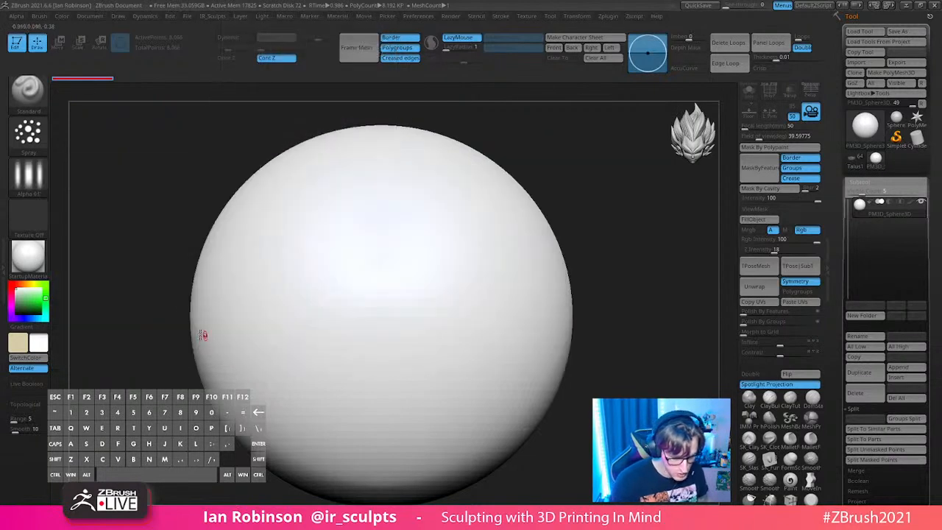
pyautogui.click(28, 177)
pyautogui.click(165, 326)
# Step: Subdivide the sphere repeatedly to about 2 million polygons and adjust the brush's draw size, undoing the test stroke
pyautogui.press('s')
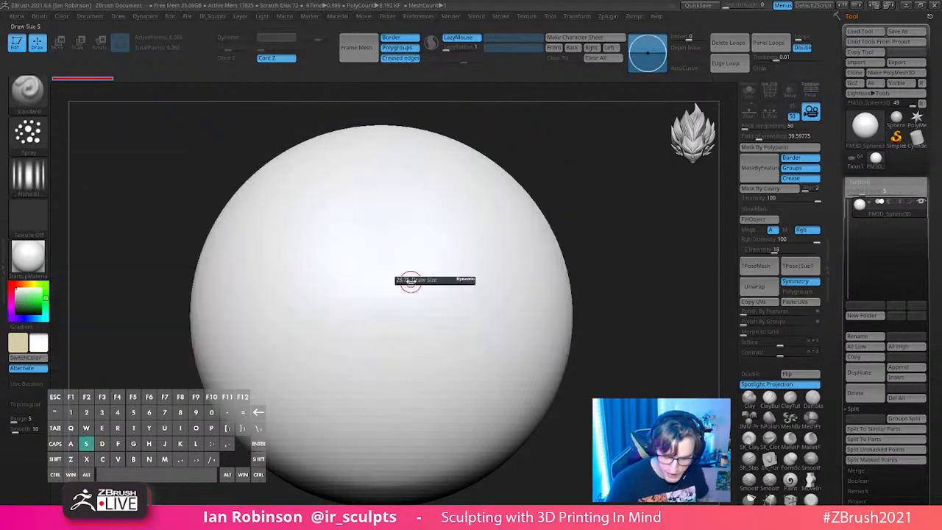
pyautogui.press('ctrl')
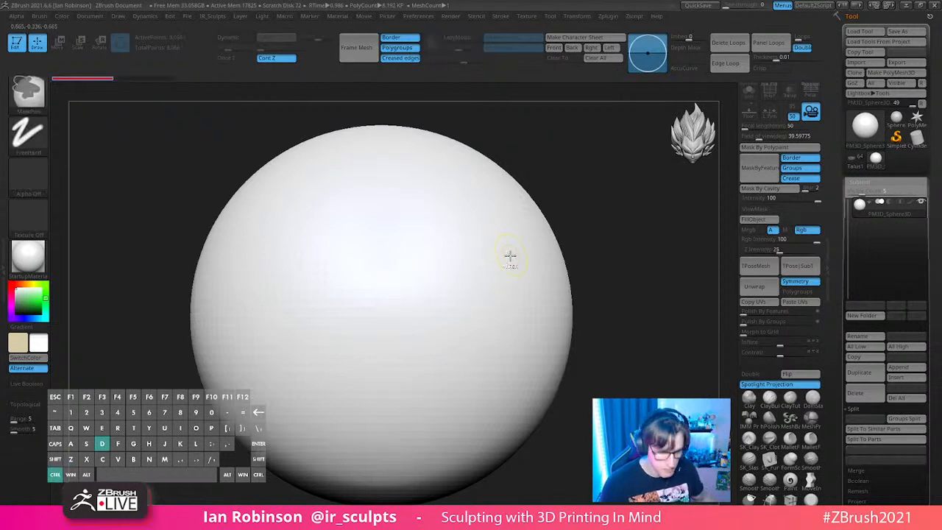
pyautogui.hotkey('ctrl', 'd')
pyautogui.hotkey('ctrl', 'd')
pyautogui.hotkey('ctrl', 'd')
pyautogui.moveTo(361, 269); pyautogui.dragTo(412, 346)
pyautogui.hotkey('ctrl', 'z')
pyautogui.press('s')
pyautogui.hotkey('ctrl', 'd')
# Step: Undo a faint test stroke, set the brush's Z Intensity to 34 and sculpt a diagonal streaked stroke on the sphere
pyautogui.moveTo(355, 267); pyautogui.dragTo(403, 358)
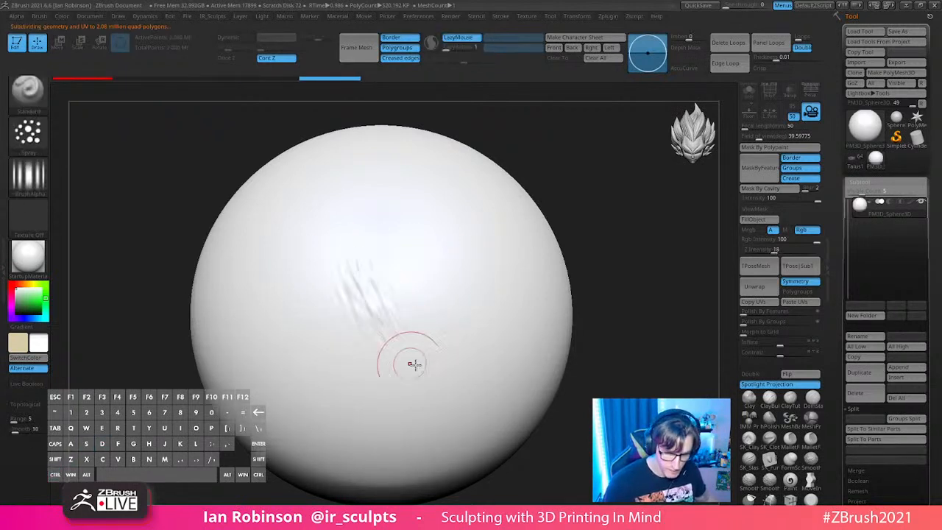
pyautogui.hotkey('ctrl', 'z')
pyautogui.press('space')
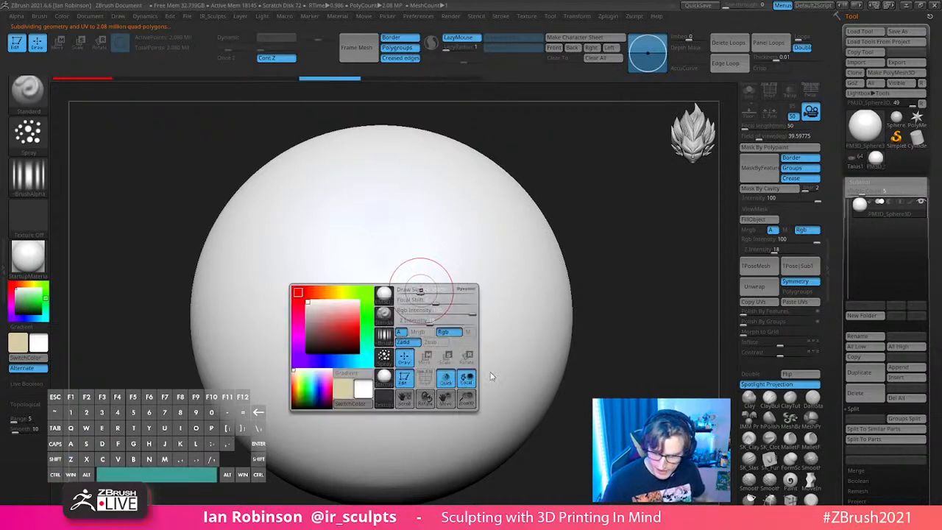
pyautogui.moveTo(430, 323); pyautogui.dragTo(442, 322)
pyautogui.moveTo(344, 257); pyautogui.dragTo(378, 322)
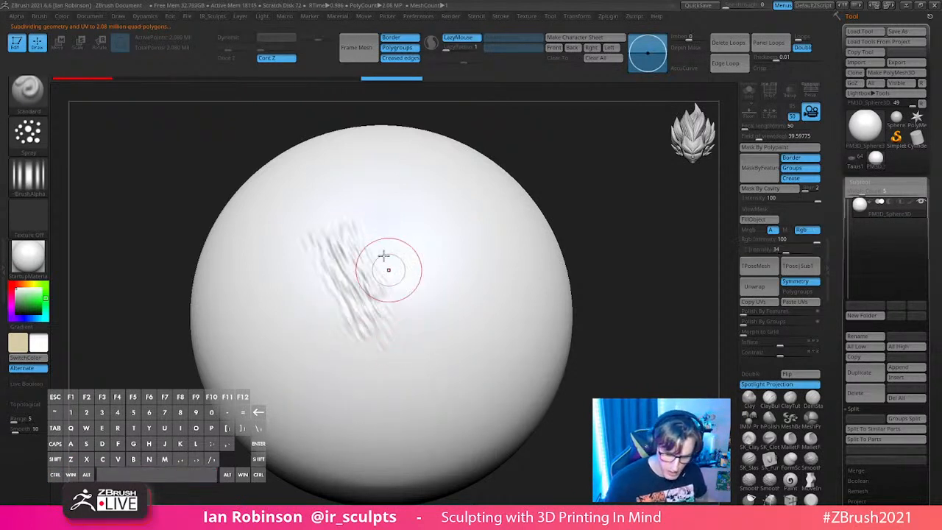
# Step: Sculpt crossing streaked strokes in different directions over the middle of the sphere and view the texture from an angle
pyautogui.moveTo(382, 244); pyautogui.dragTo(291, 370)
pyautogui.moveTo(361, 266); pyautogui.dragTo(402, 312)
pyautogui.moveTo(463, 296)
pyautogui.mouseDown()
pyautogui.moveTo(410, 361)
pyautogui.moveTo(320, 344)
pyautogui.moveTo(295, 295)
pyautogui.moveTo(312, 295)
pyautogui.mouseUp()
pyautogui.moveTo(387, 232)
pyautogui.mouseDown()
pyautogui.moveTo(448, 202)
pyautogui.moveTo(468, 265)
pyautogui.moveTo(508, 327)
pyautogui.moveTo(412, 380)
pyautogui.mouseUp()
pyautogui.moveTo(583, 303)
pyautogui.mouseDown()
pyautogui.moveTo(622, 299)
pyautogui.moveTo(614, 294)
pyautogui.moveTo(589, 364)
pyautogui.moveTo(580, 348)
pyautogui.moveTo(567, 357)
pyautogui.moveTo(572, 326)
pyautogui.mouseUp()
# Step: Undo the crossing streaked strokes on the sphere, back to the single diagonal one
pyautogui.hotkey('ctrl', 'z')
pyautogui.hotkey('ctrl', 'z')
pyautogui.hotkey('ctrl', 'z')
pyautogui.hotkey('ctrl', 'z')
pyautogui.hotkey('ctrl', 'z')
pyautogui.hotkey('ctrl', 'z')
pyautogui.hotkey('ctrl', 'z')
pyautogui.hotkey('ctrl', 'z')
pyautogui.hotkey('ctrl', 'z')
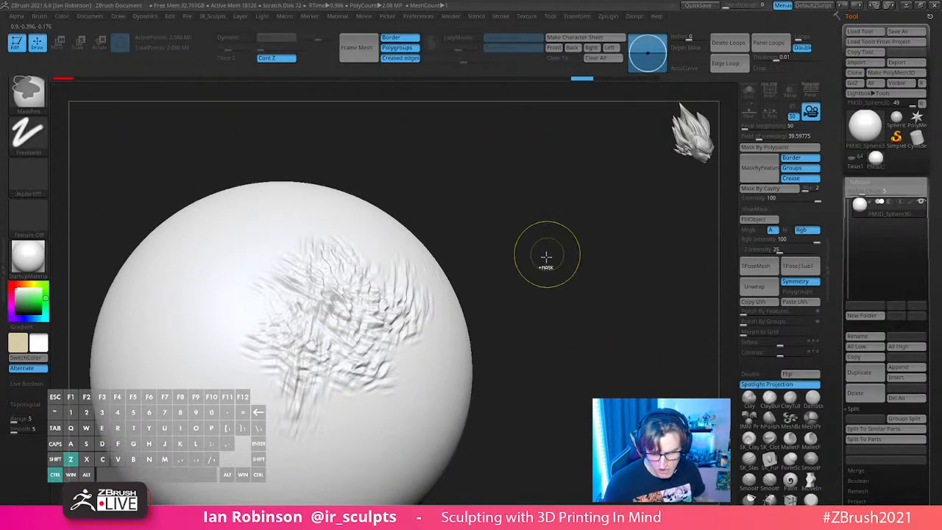
pyautogui.hotkey('ctrl', 'z')
pyautogui.hotkey('ctrl', 'z')
pyautogui.hotkey('ctrl', 'z')
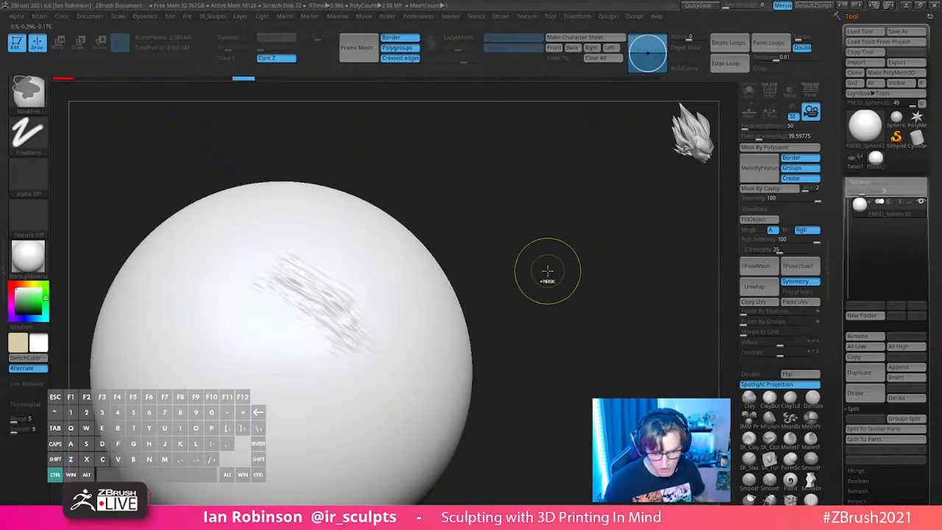
# Step: Sculpt short streaked strokes in varied directions over the middle of the sphere to build a broad textured patch
pyautogui.keyDown('shift'); pyautogui.moveTo(562, 297); pyautogui.dragTo(541, 294); pyautogui.keyUp('shift')
pyautogui.moveTo(335, 293); pyautogui.dragTo(381, 285)
pyautogui.moveTo(368, 252); pyautogui.dragTo(370, 329)
pyautogui.moveTo(412, 275); pyautogui.dragTo(427, 287)
pyautogui.moveTo(365, 331); pyautogui.dragTo(388, 380)
pyautogui.moveTo(432, 329); pyautogui.dragTo(465, 362)
pyautogui.moveTo(467, 294); pyautogui.dragTo(471, 358)
pyautogui.moveTo(337, 356); pyautogui.dragTo(350, 405)
pyautogui.moveTo(361, 249)
pyautogui.mouseDown()
pyautogui.moveTo(398, 237)
pyautogui.moveTo(464, 276)
pyautogui.moveTo(481, 261)
pyautogui.mouseUp()
pyautogui.moveTo(308, 297); pyautogui.dragTo(352, 305)
pyautogui.moveTo(317, 240); pyautogui.dragTo(335, 250)
pyautogui.moveTo(577, 224); pyautogui.dragTo(633, 237)
pyautogui.moveTo(316, 298); pyautogui.dragTo(355, 309)
pyautogui.moveTo(589, 246); pyautogui.dragTo(536, 250)
pyautogui.moveTo(416, 227); pyautogui.dragTo(443, 254)
pyautogui.moveTo(552, 232)
pyautogui.mouseDown()
pyautogui.moveTo(578, 235)
pyautogui.moveTo(564, 231)
pyautogui.mouseUp()
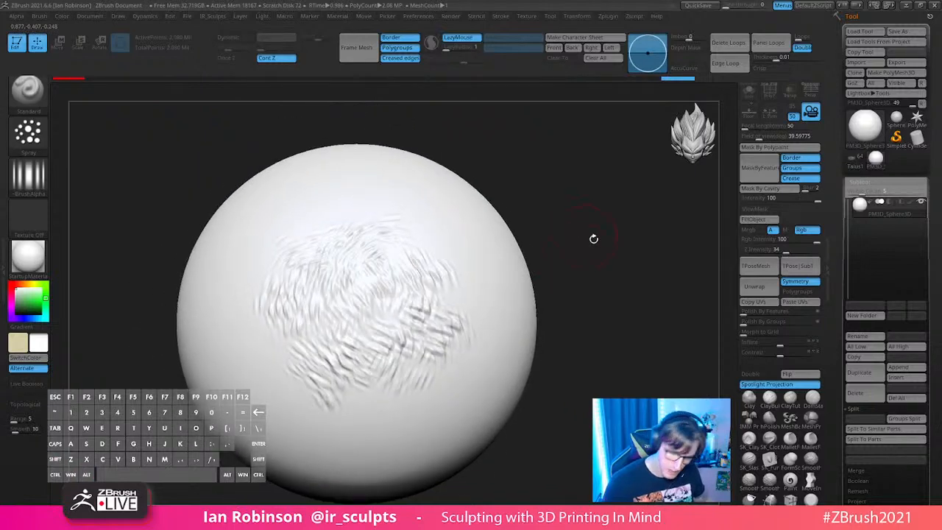
# Step: Try texturing the streaked patch with the cracked-line Alpha 56, undoing the test strokes
pyautogui.click(29, 177)
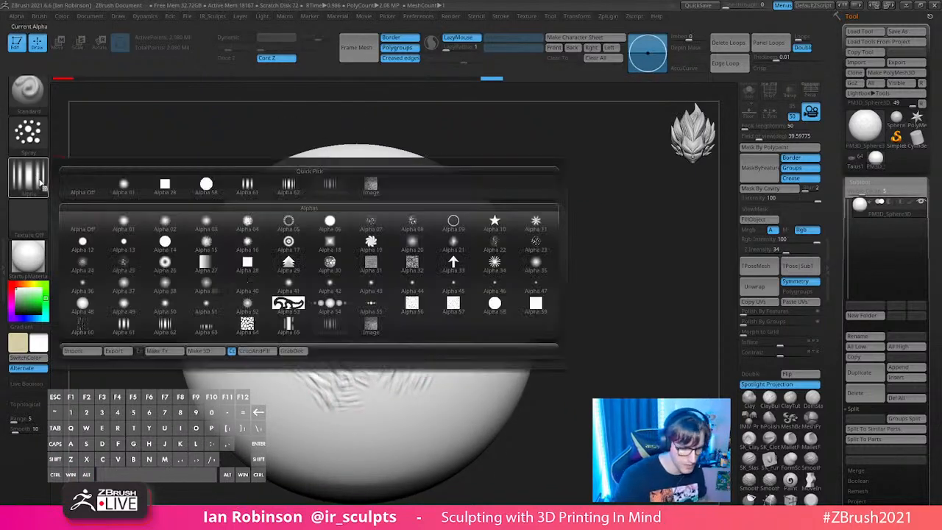
pyautogui.moveTo(451, 311)
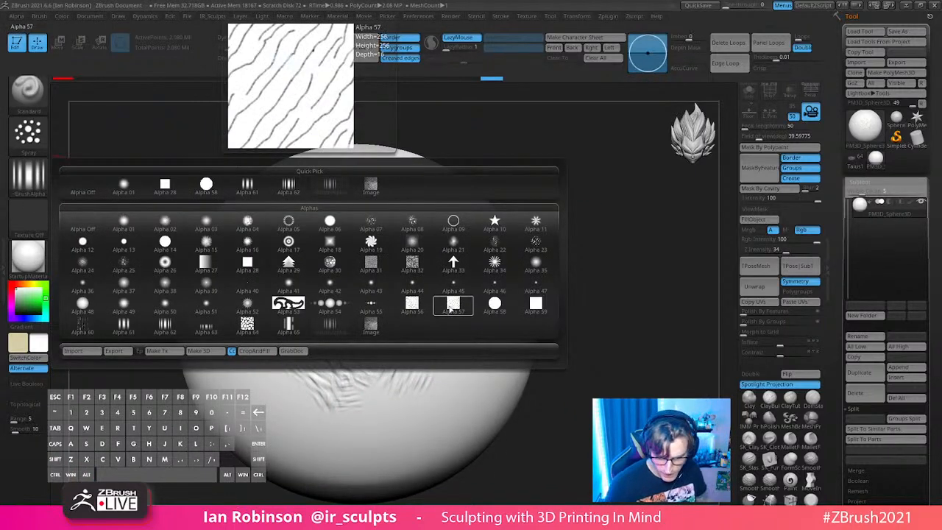
pyautogui.click(452, 308)
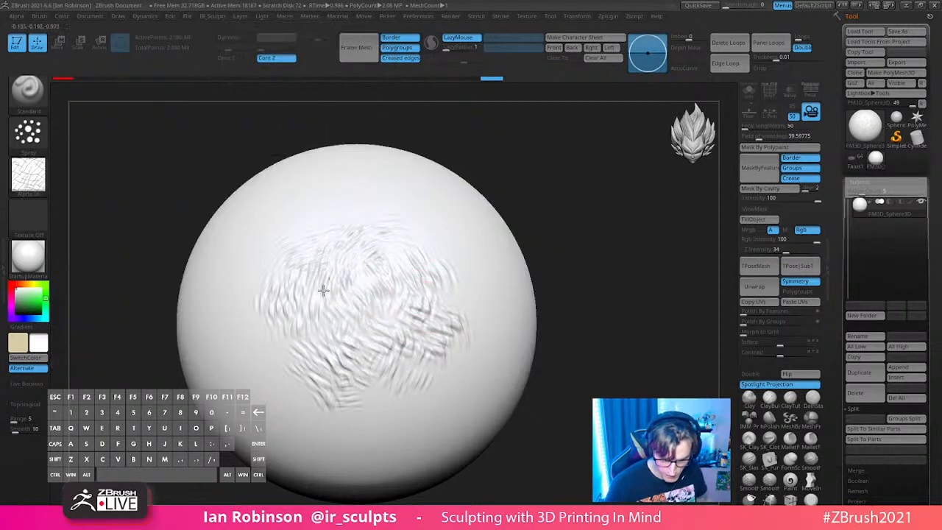
pyautogui.keyDown('shift'); pyautogui.moveTo(324, 309); pyautogui.dragTo(380, 306); pyautogui.keyUp('shift')
pyautogui.press('s')
pyautogui.moveTo(316, 254); pyautogui.dragTo(300, 305)
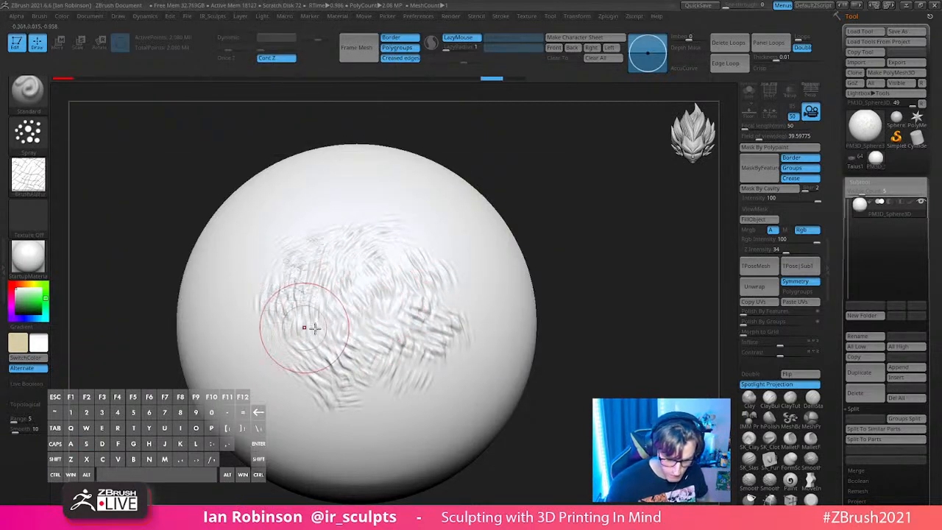
pyautogui.hotkey('ctrl', 'z')
pyautogui.hotkey('ctrl', 'z')
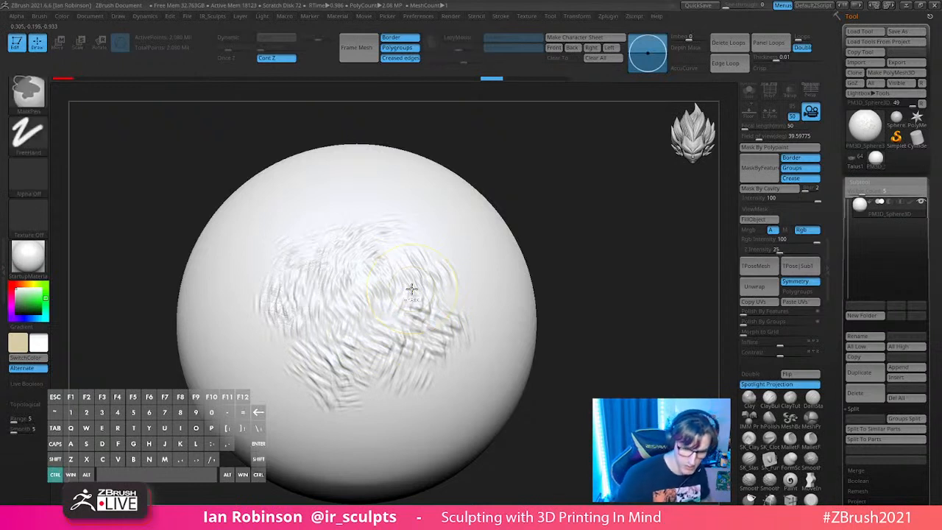
pyautogui.hotkey('ctrl', 'z')
# Step: Load the speckled Alpha 08, set Z Intensity to 21 and spray fine texture over the streaked patch
pyautogui.click(30, 178)
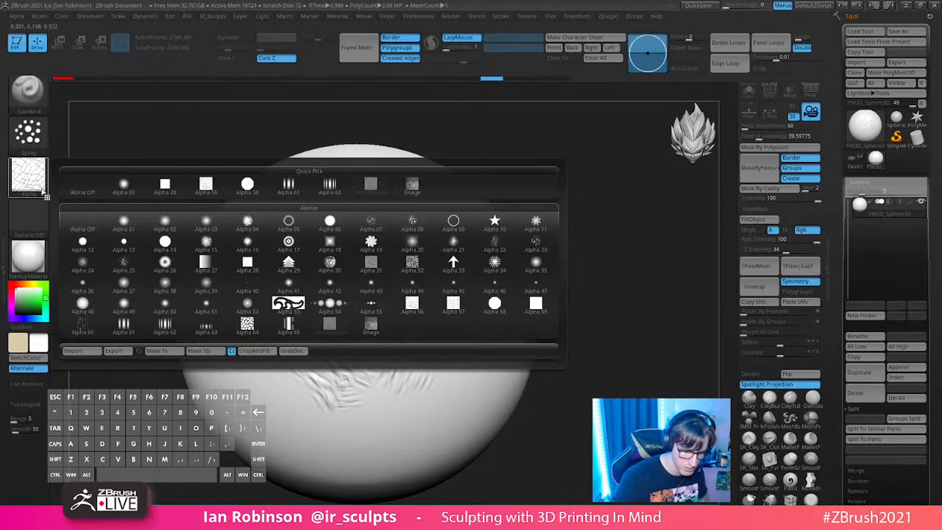
pyautogui.click(453, 245)
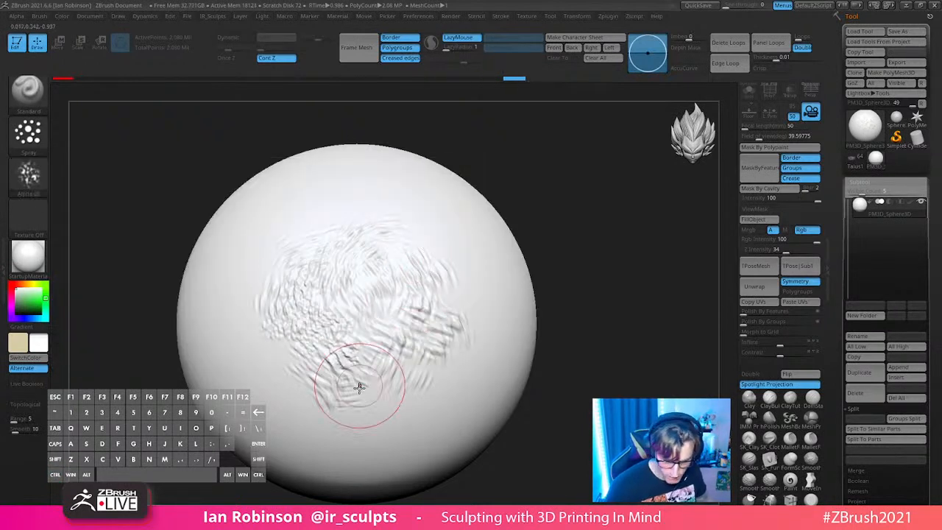
pyautogui.press('space')
pyautogui.moveTo(393, 354); pyautogui.dragTo(379, 354)
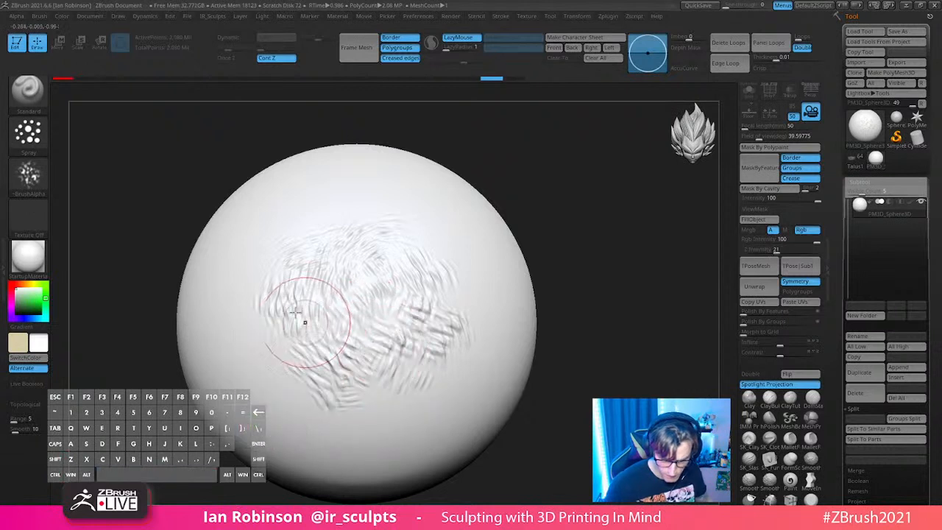
pyautogui.moveTo(362, 308)
pyautogui.mouseDown()
pyautogui.moveTo(393, 358)
pyautogui.moveTo(429, 359)
pyautogui.moveTo(381, 308)
pyautogui.moveTo(320, 305)
pyautogui.moveTo(378, 248)
pyautogui.moveTo(347, 389)
pyautogui.moveTo(397, 354)
pyautogui.moveTo(282, 299)
pyautogui.moveTo(374, 252)
pyautogui.moveTo(431, 294)
pyautogui.mouseUp()
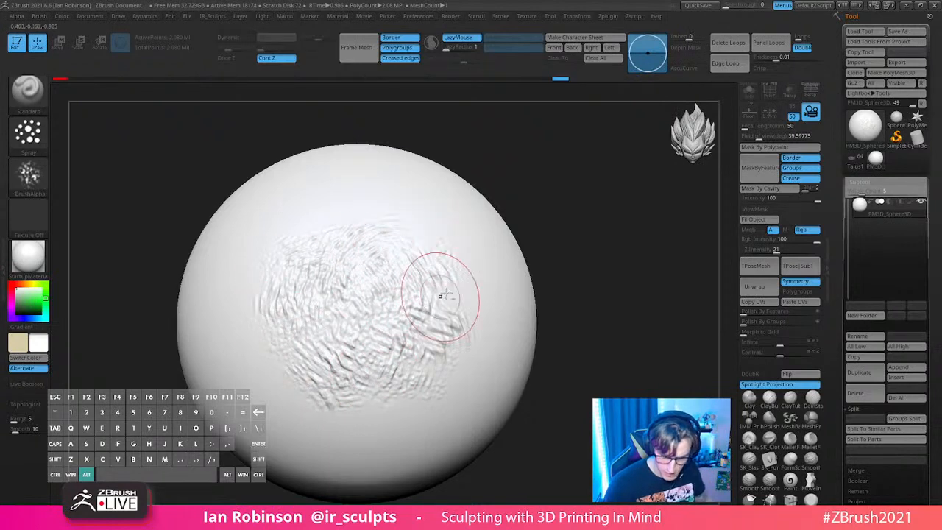
pyautogui.moveTo(551, 242)
pyautogui.mouseDown()
pyautogui.moveTo(592, 292)
pyautogui.moveTo(579, 314)
pyautogui.moveTo(595, 234)
pyautogui.mouseUp()
pyautogui.press('s')
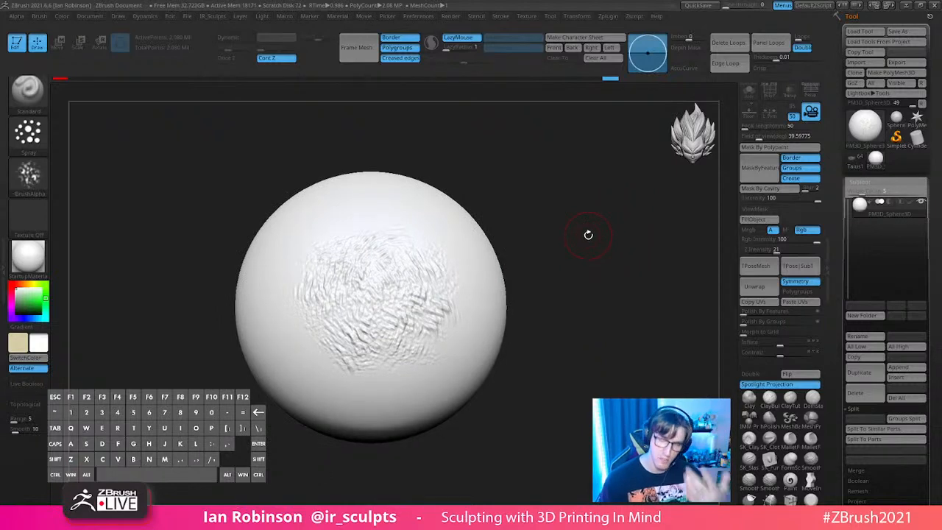
# Step: Capture the sphere's textured patch as an alpha with the XTractorDragRect brush, checking the undo history for the smooth and textured states
pyautogui.press('b')
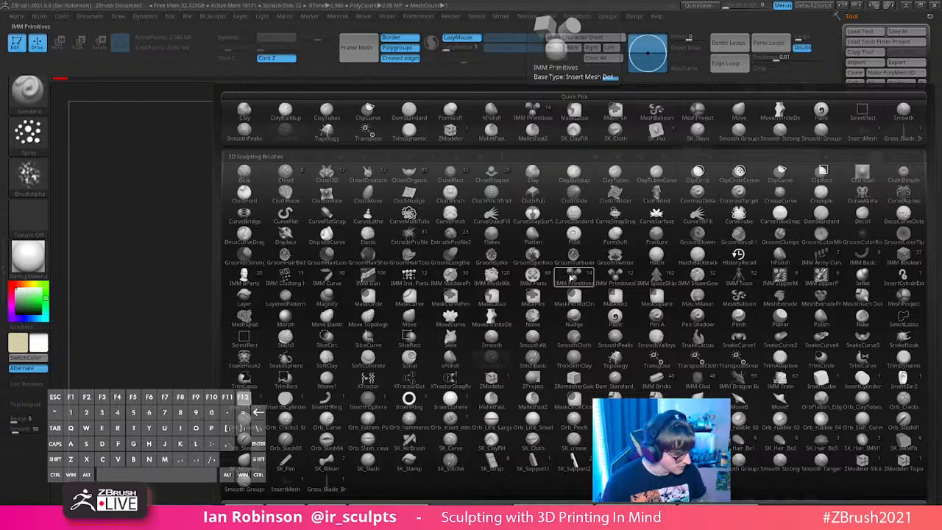
pyautogui.press('x')
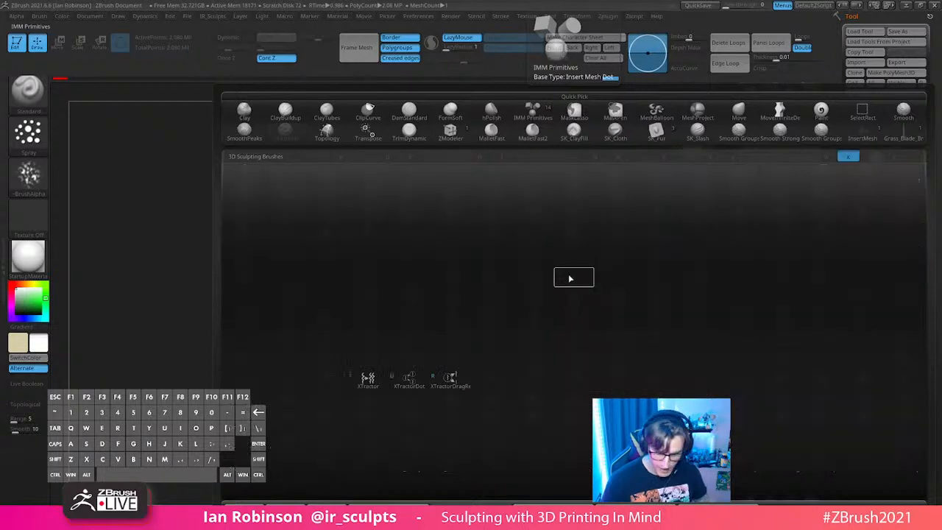
pyautogui.click(464, 383)
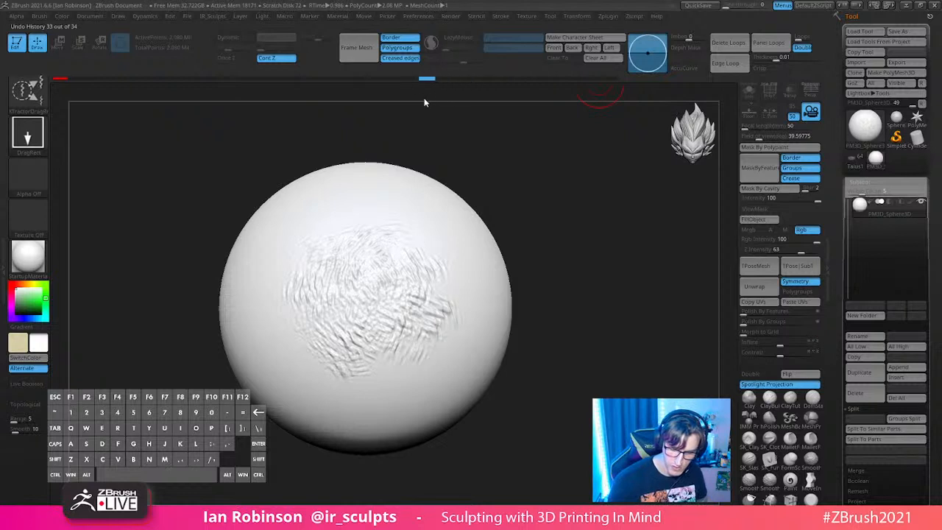
pyautogui.moveTo(292, 109); pyautogui.dragTo(129, 126)
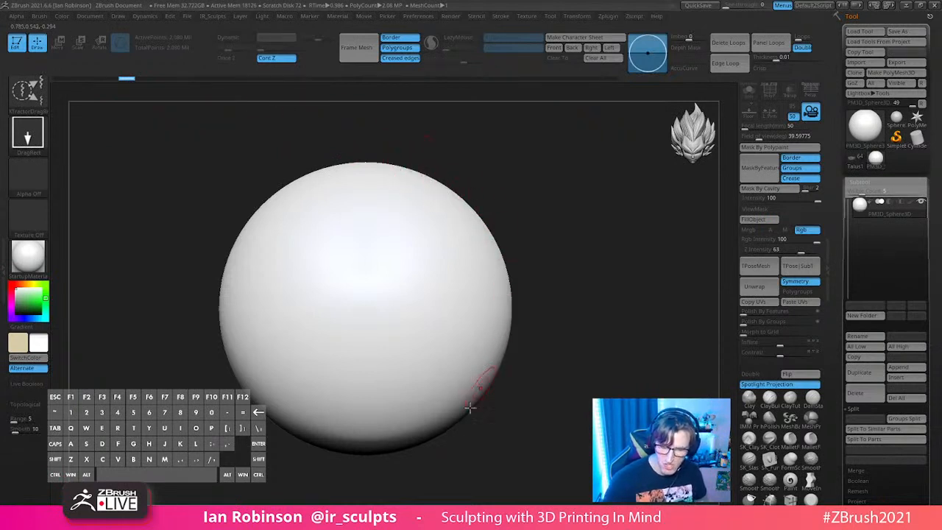
pyautogui.moveTo(129, 78); pyautogui.dragTo(652, 109)
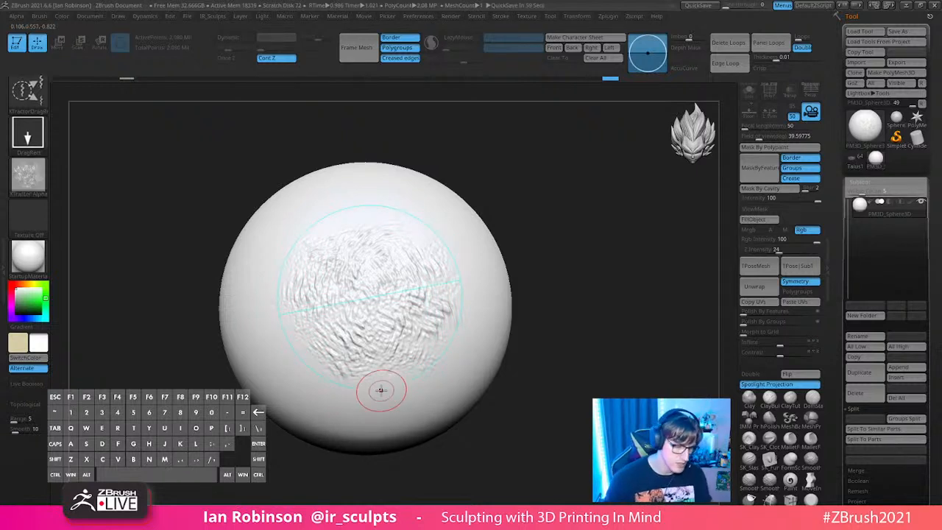
pyautogui.moveTo(560, 274)
pyautogui.mouseDown()
pyautogui.moveTo(547, 257)
pyautogui.moveTo(589, 266)
pyautogui.mouseUp()
# Step: Switch to the Standard brush with the captured XTractor Alpha and the Dots stroke, facing a smooth area beside the patch
pyautogui.press('b')
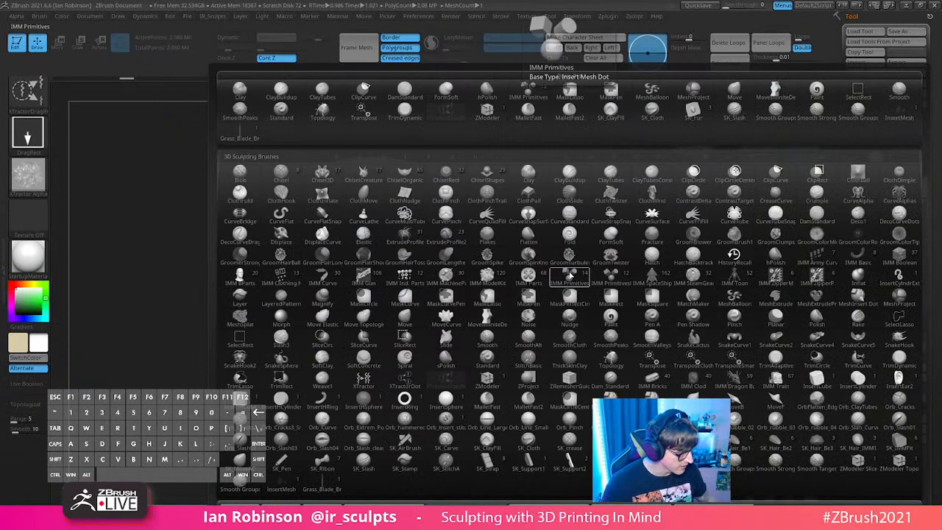
pyautogui.press('s')
pyautogui.press('t')
pyautogui.click(36, 184)
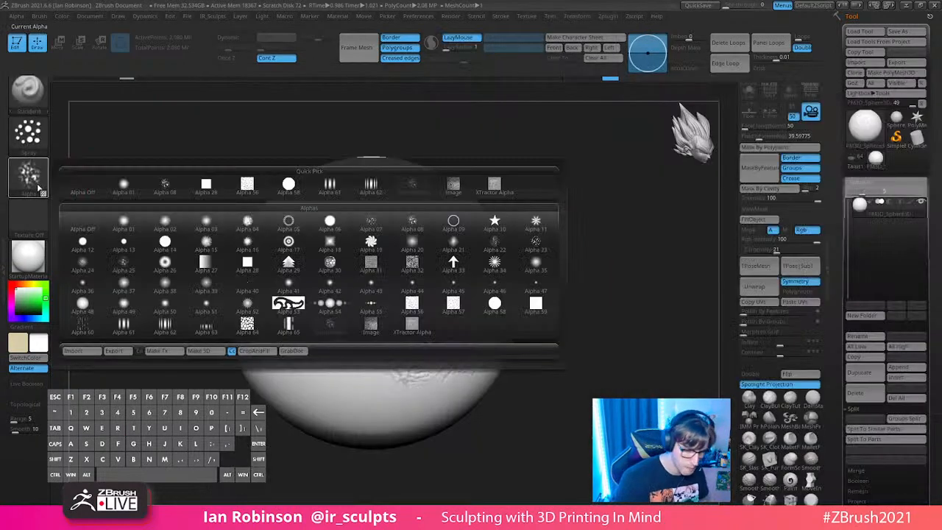
pyautogui.click(414, 328)
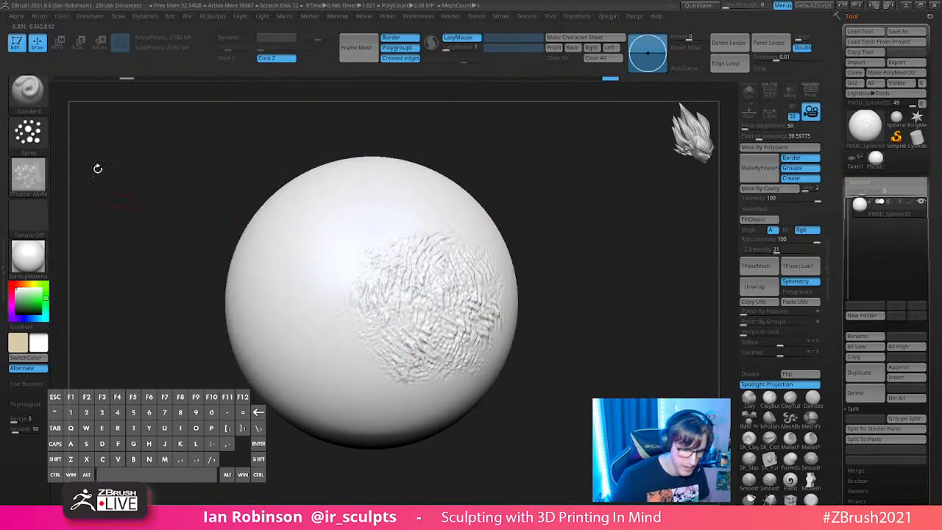
pyautogui.click(47, 152)
pyautogui.click(83, 146)
pyautogui.moveTo(524, 214); pyautogui.dragTo(578, 221)
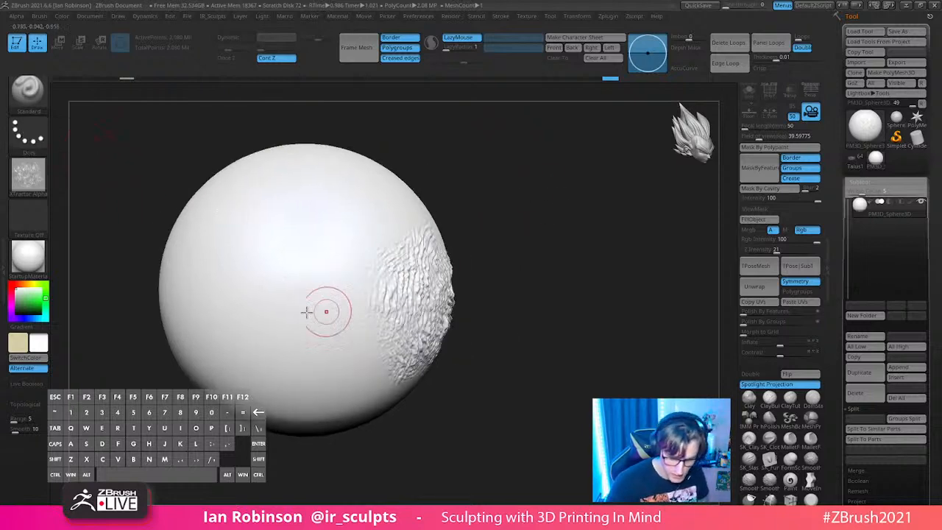
# Step: Set the stroke to DragRect and stamp the captured texture onto the smooth area beside the patch
pyautogui.click(31, 137)
pyautogui.click(124, 145)
pyautogui.moveTo(327, 258); pyautogui.dragTo(366, 386)
pyautogui.moveTo(541, 303); pyautogui.dragTo(498, 259)
pyautogui.moveTo(361, 374); pyautogui.dragTo(402, 399)
pyautogui.keyDown('alt'); pyautogui.moveTo(562, 288); pyautogui.dragTo(452, 274); pyautogui.keyUp('alt')
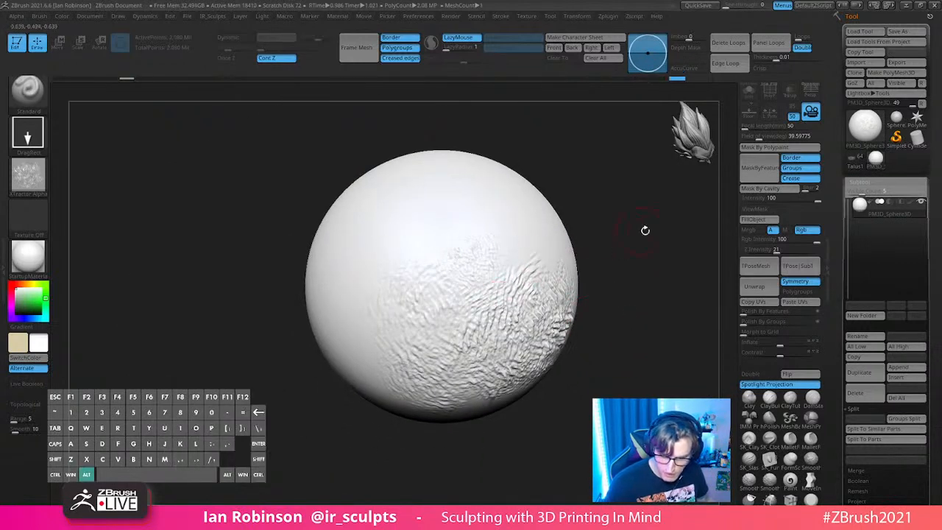
pyautogui.moveTo(636, 227); pyautogui.dragTo(547, 225)
# Step: Undo the stamped textures and most of the original streaked strokes on the sphere
pyautogui.hotkey('ctrl', 'z')
pyautogui.hotkey('ctrl', 'z')
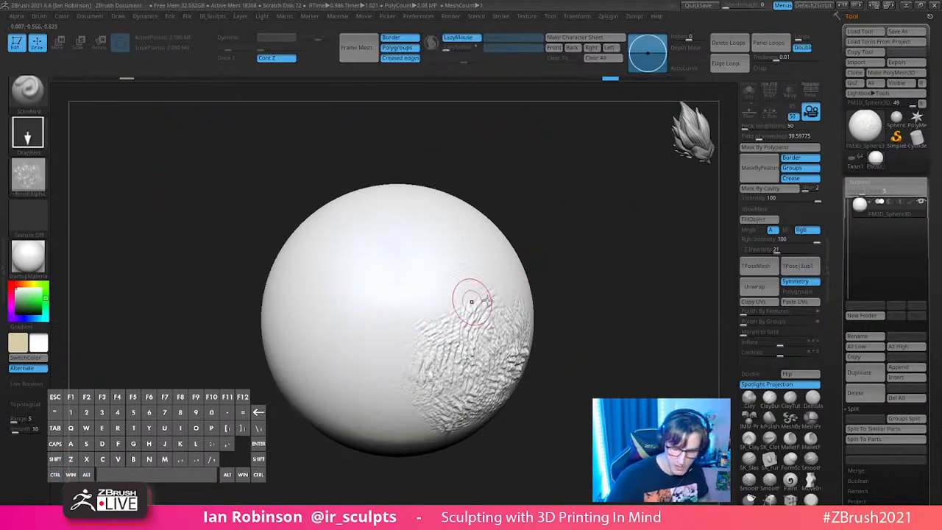
pyautogui.moveTo(632, 292); pyautogui.dragTo(585, 282)
pyautogui.hotkey('ctrl', 'z')
pyautogui.hotkey('ctrl', 'z')
pyautogui.hotkey('ctrl', 'z')
pyautogui.hotkey('ctrl', 'z')
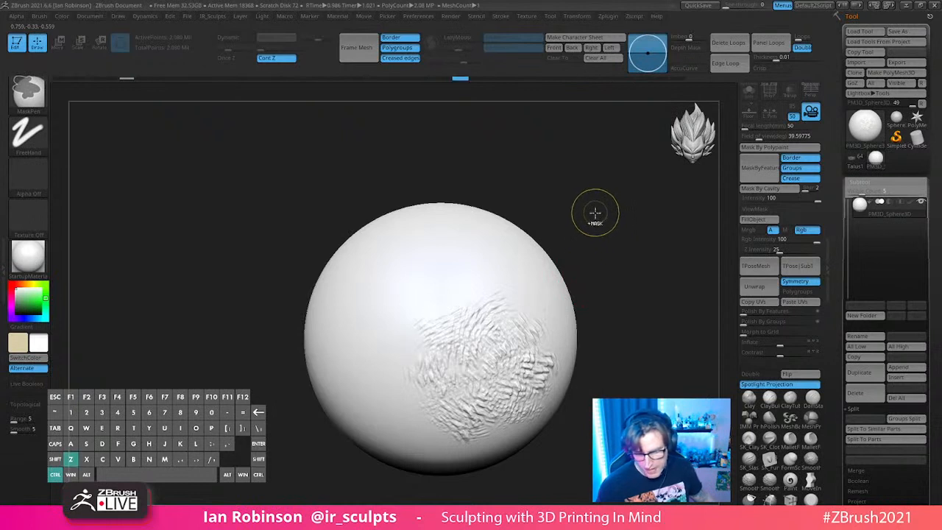
pyautogui.hotkey('ctrl', 'z')
pyautogui.hotkey('ctrl', 'z')
pyautogui.hotkey('ctrl', 'z')
pyautogui.hotkey('ctrl', 'z')
pyautogui.hotkey('ctrl', 'z')
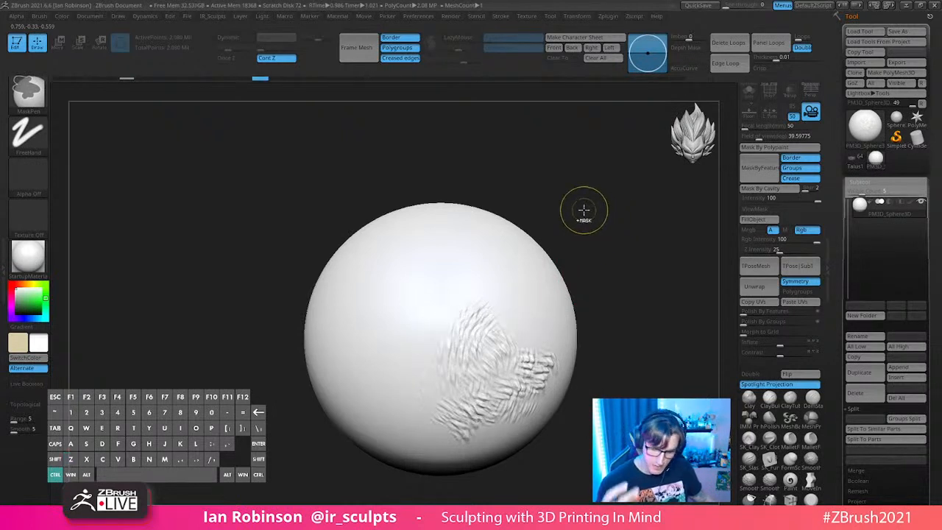
pyautogui.hotkey('ctrl', 'z')
pyautogui.hotkey('ctrl', 'z')
pyautogui.hotkey('ctrl', 'z')
pyautogui.hotkey('ctrl', 'z')
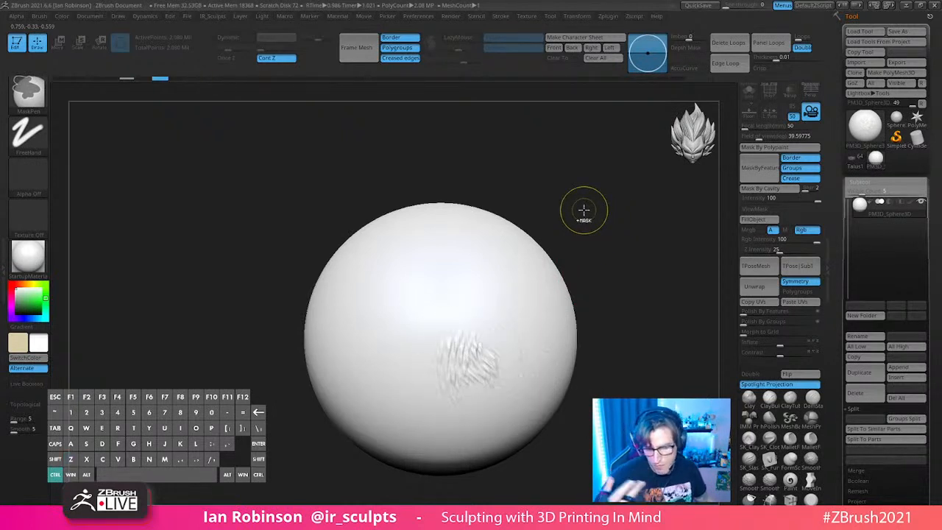
# Step: Set the stroke to Spray and return the sphere to its smooth state in the undo history
pyautogui.moveTo(596, 242)
pyautogui.keyDown('alt'); pyautogui.mouseDown()
pyautogui.moveTo(604, 255)
pyautogui.moveTo(540, 183)
pyautogui.moveTo(586, 200)
pyautogui.moveTo(575, 198)
pyautogui.mouseUp(); pyautogui.keyUp('alt')
pyautogui.click(28, 136)
pyautogui.click(248, 145)
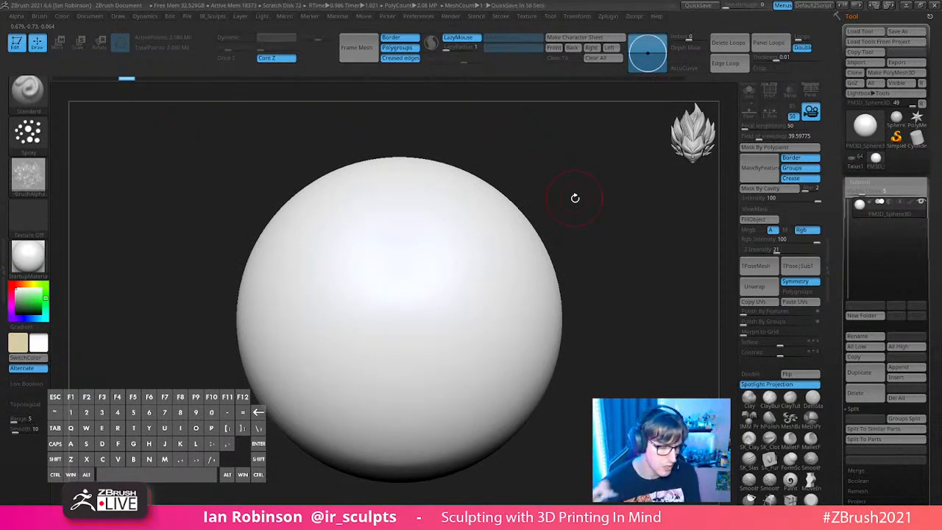
pyautogui.moveTo(125, 81)
pyautogui.mouseDown()
pyautogui.moveTo(198, 79)
pyautogui.moveTo(141, 82)
pyautogui.mouseUp()
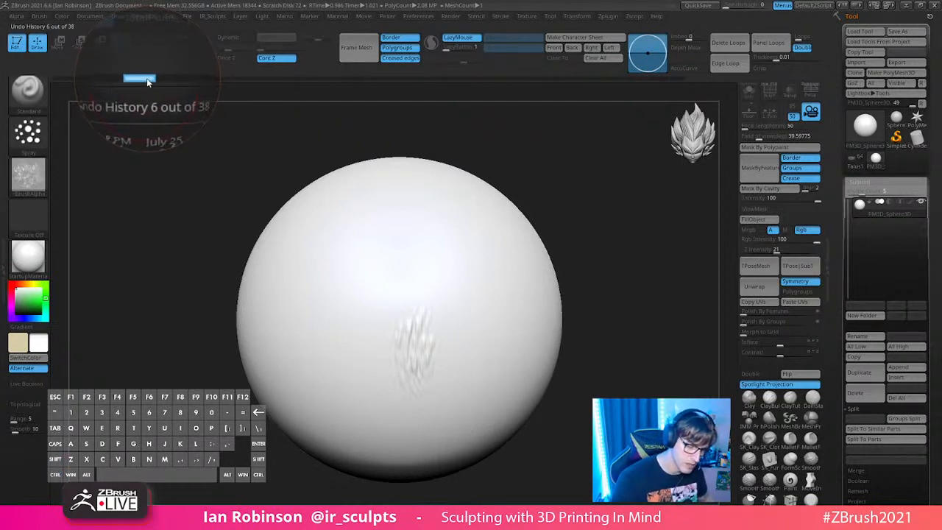
pyautogui.press('ctrl')
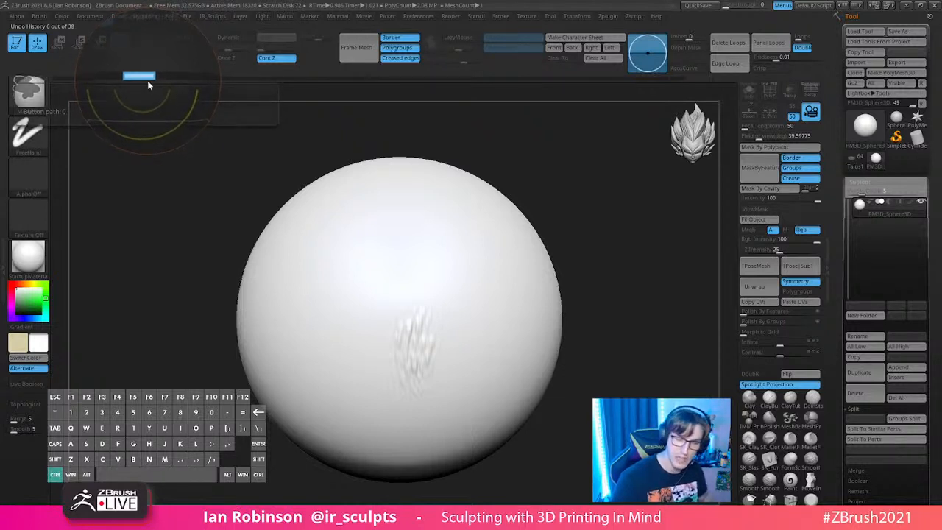
pyautogui.keyDown('ctrl'); pyautogui.click(128, 77); pyautogui.keyUp('ctrl')
pyautogui.press('shift')
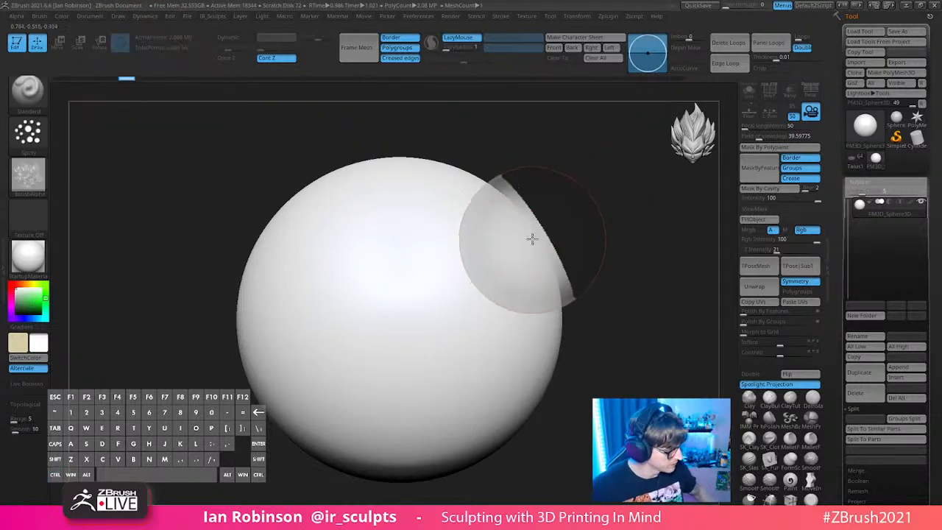
# Step: Spray the captured XTractor Alpha texture over the middle of the smooth sphere, adjusting the brush's draw size
pyautogui.moveTo(402, 284)
pyautogui.mouseDown()
pyautogui.moveTo(370, 305)
pyautogui.moveTo(455, 307)
pyautogui.mouseUp()
pyautogui.click(457, 380)
pyautogui.press('s')
pyautogui.moveTo(376, 312); pyautogui.dragTo(403, 345)
pyautogui.moveTo(458, 303); pyautogui.dragTo(475, 352)
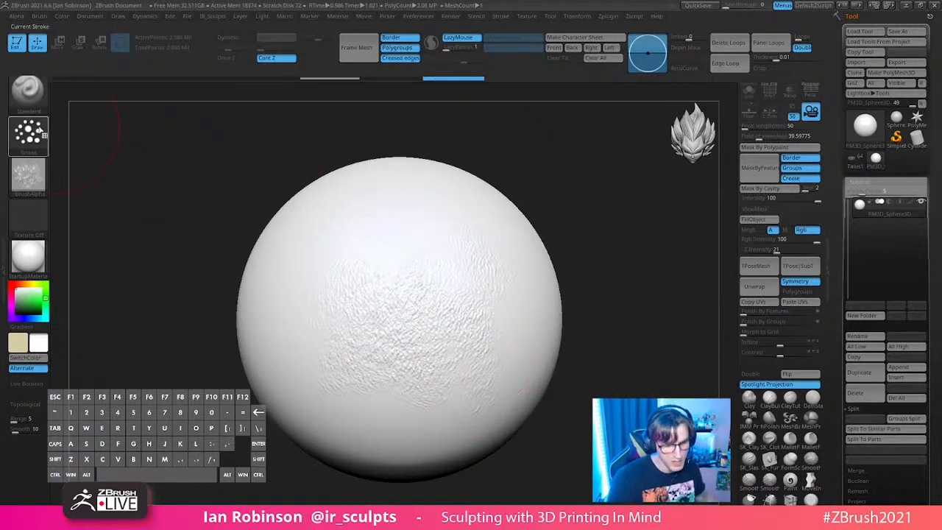
pyautogui.moveTo(439, 316)
pyautogui.mouseDown()
pyautogui.moveTo(346, 309)
pyautogui.moveTo(390, 387)
pyautogui.mouseUp()
pyautogui.moveTo(395, 394)
pyautogui.mouseDown()
pyautogui.moveTo(387, 286)
pyautogui.moveTo(452, 345)
pyautogui.moveTo(401, 325)
pyautogui.mouseUp()
pyautogui.moveTo(447, 346)
pyautogui.mouseDown()
pyautogui.moveTo(387, 332)
pyautogui.moveTo(435, 391)
pyautogui.mouseUp()
# Step: Deepen the sprayed texture with further strokes, view it up close from an angle and reduce the brush's draw size
pyautogui.moveTo(606, 321); pyautogui.dragTo(634, 329)
pyautogui.moveTo(456, 355)
pyautogui.mouseDown()
pyautogui.moveTo(380, 319)
pyautogui.moveTo(441, 373)
pyautogui.moveTo(455, 339)
pyautogui.mouseUp()
pyautogui.moveTo(552, 283)
pyautogui.mouseDown()
pyautogui.moveTo(588, 290)
pyautogui.moveTo(531, 304)
pyautogui.mouseUp()
pyautogui.keyDown('alt'); pyautogui.moveTo(559, 283); pyautogui.dragTo(589, 324); pyautogui.keyUp('alt')
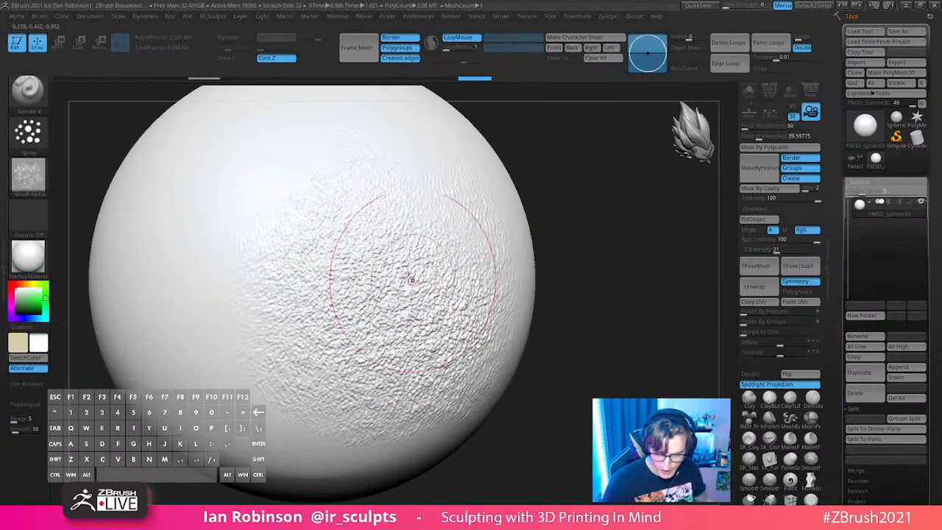
pyautogui.press('s')
pyautogui.moveTo(508, 279); pyautogui.dragTo(489, 278)
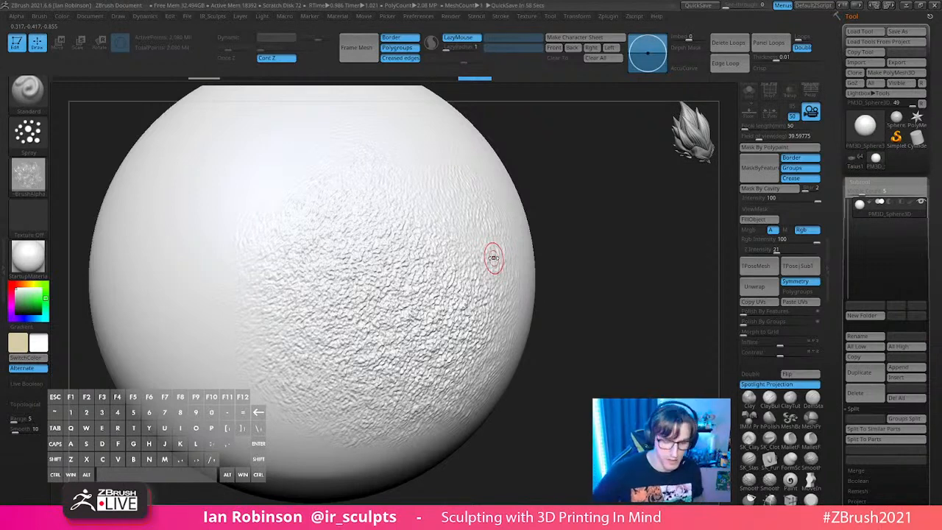
# Step: Undo all the sprayed texture strokes and turn the smooth sphere back to the front view
pyautogui.hotkey('ctrl', 'z')
pyautogui.hotkey('ctrl', 'z')
pyautogui.hotkey('ctrl', 'z')
pyautogui.hotkey('ctrl', 'z')
pyautogui.hotkey('ctrl', 'z')
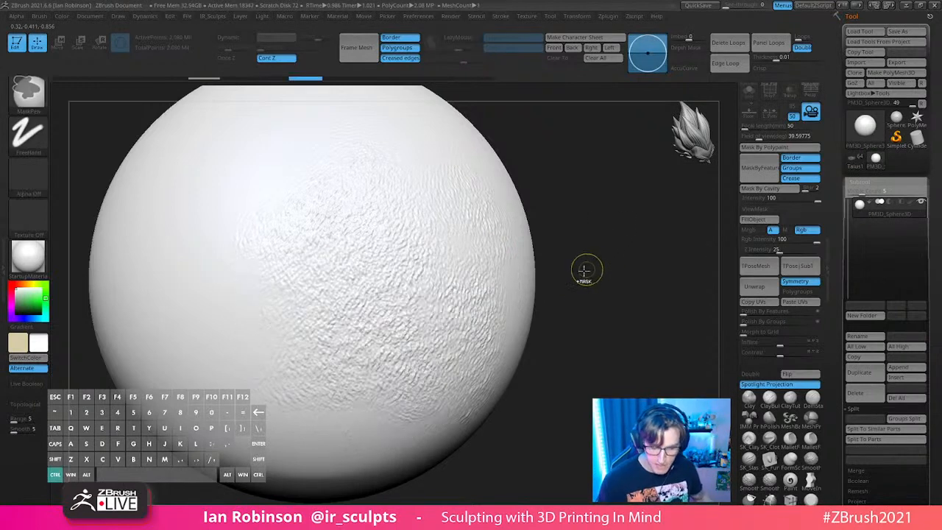
pyautogui.hotkey('ctrl', 'z')
pyautogui.hotkey('ctrl', 'z')
pyautogui.hotkey('ctrl', 'z')
pyautogui.keyDown('shift'); pyautogui.moveTo(591, 259); pyautogui.dragTo(652, 248); pyautogui.keyUp('shift')
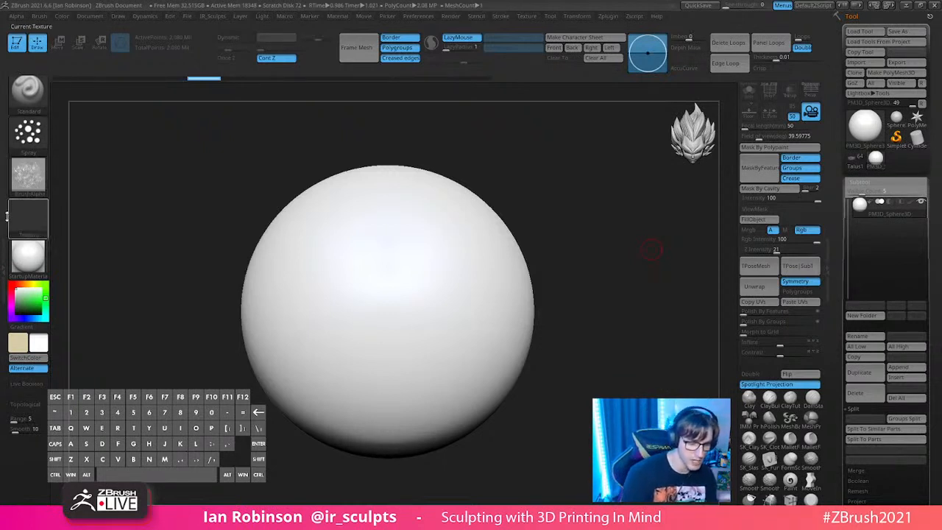
# Step: Show the Brush palette, dock the Alpha palette beside the canvas and expand its Modify settings
pyautogui.click(4, 250)
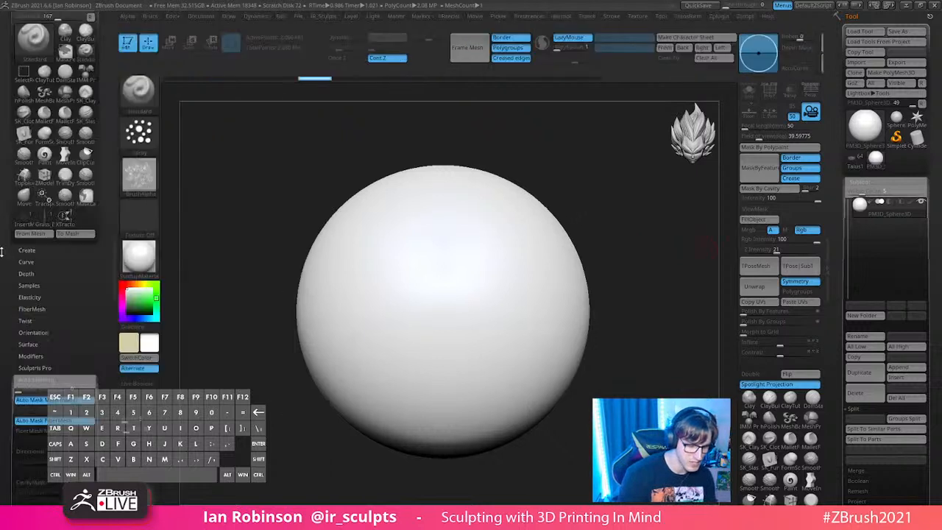
pyautogui.moveTo(102, 103); pyautogui.dragTo(115, 172)
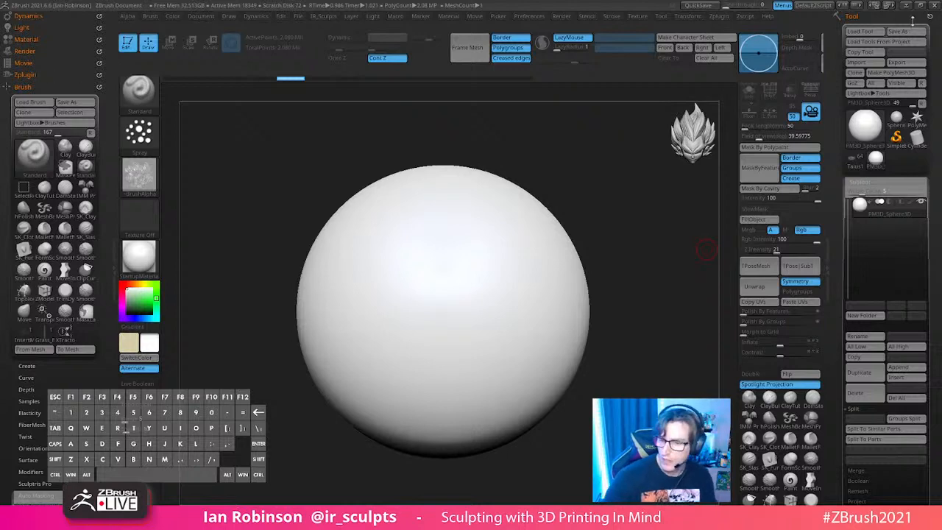
pyautogui.click(150, 16)
pyautogui.click(127, 16)
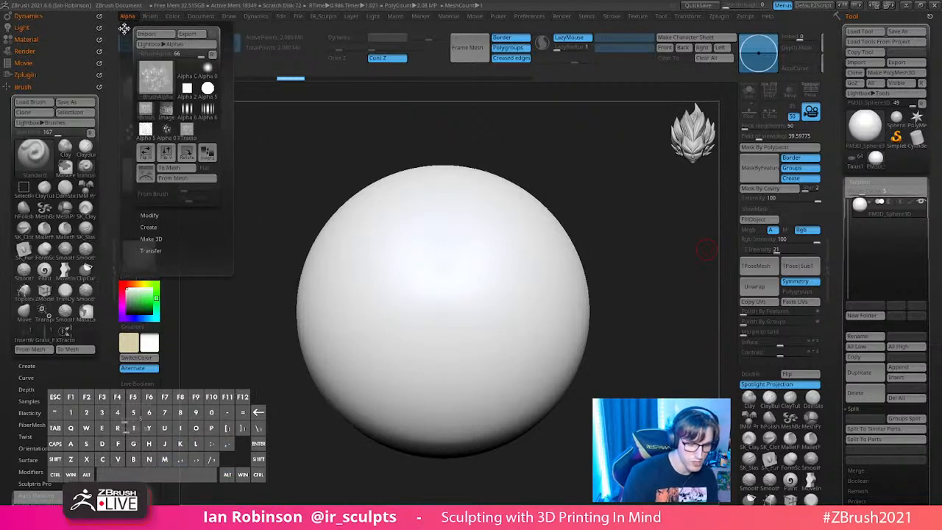
pyautogui.moveTo(934, 28); pyautogui.dragTo(929, 29)
pyautogui.click(863, 214)
pyautogui.moveTo(936, 233); pyautogui.dragTo(934, 164)
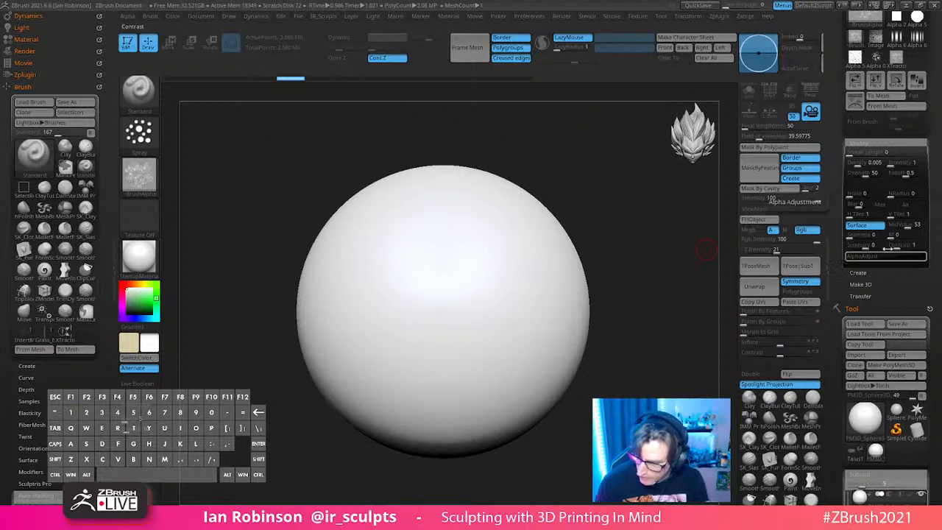
# Step: Look through the brush's Curve, Orientation, Modifiers, Alpha and Texture, and Create settings
pyautogui.moveTo(108, 118); pyautogui.dragTo(108, 14)
pyautogui.moveTo(64, 271); pyautogui.dragTo(64, 246)
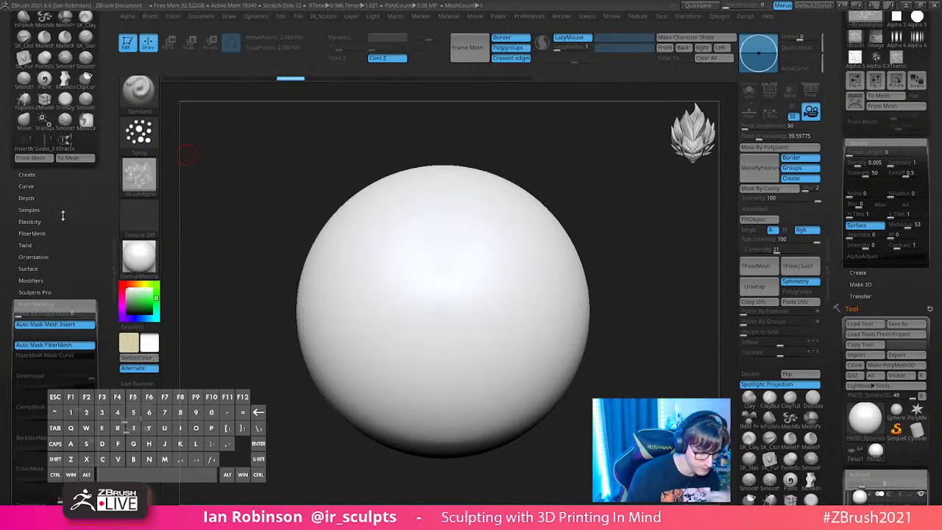
pyautogui.click(33, 186)
pyautogui.moveTo(74, 303); pyautogui.dragTo(73, 277)
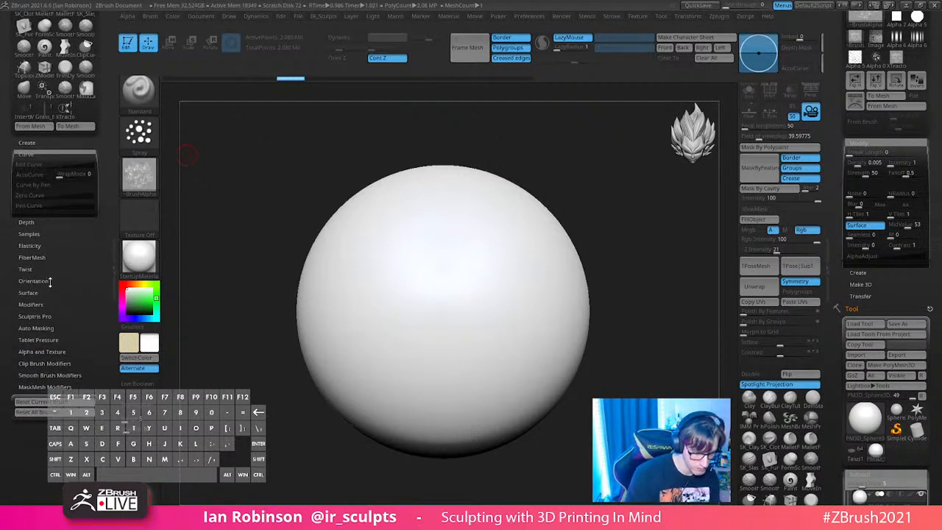
pyautogui.click(49, 280)
pyautogui.click(44, 284)
pyautogui.moveTo(102, 319); pyautogui.dragTo(105, 271)
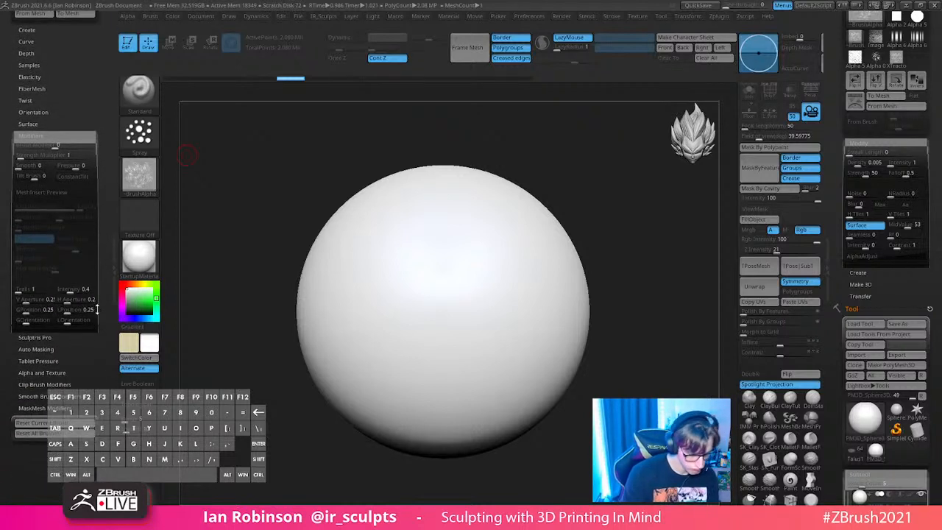
pyautogui.click(56, 374)
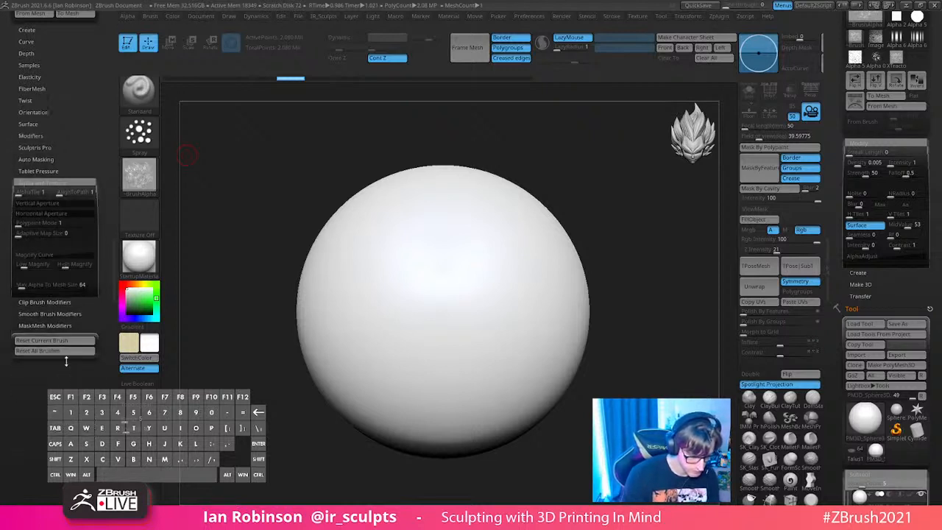
pyautogui.moveTo(70, 128); pyautogui.dragTo(77, 189)
pyautogui.click(34, 153)
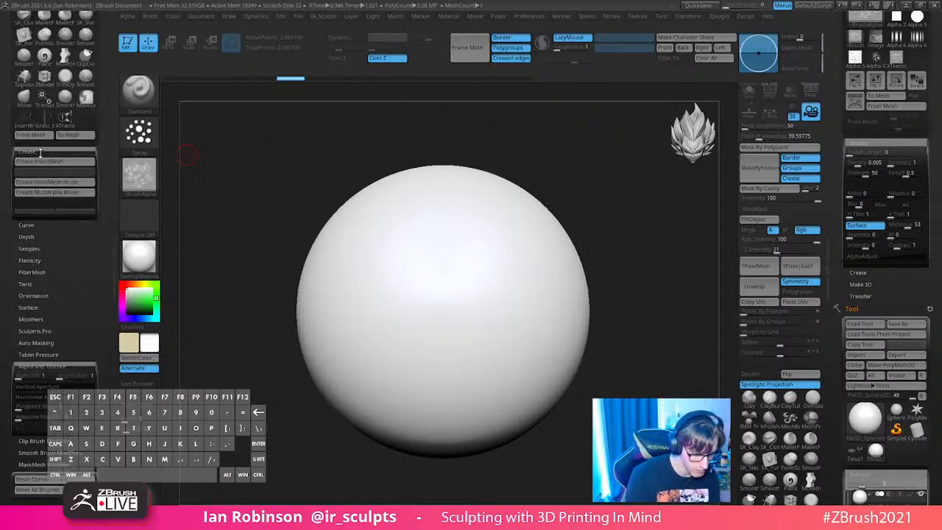
pyautogui.click(41, 152)
# Step: Dock the Stroke palette beneath the Brush palette and expand its Modifiers to examine No Back&Forth
pyautogui.click(612, 16)
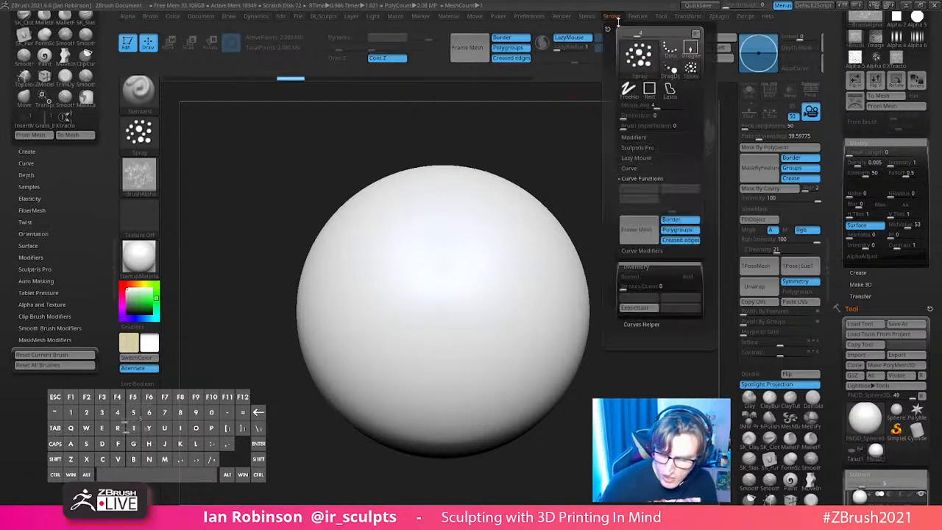
pyautogui.moveTo(608, 28)
pyautogui.mouseDown()
pyautogui.moveTo(482, 212)
pyautogui.moveTo(33, 372)
pyautogui.mouseUp()
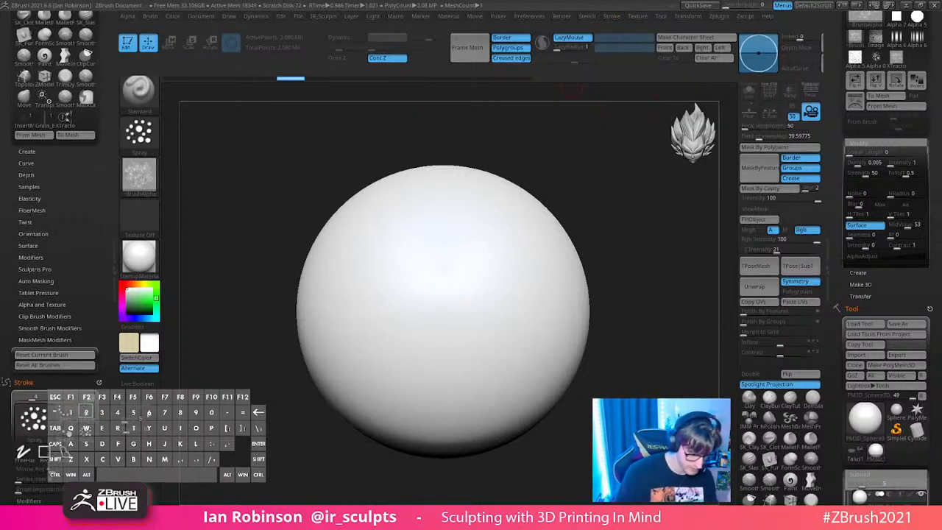
pyautogui.moveTo(102, 287)
pyautogui.mouseDown()
pyautogui.moveTo(108, 187)
pyautogui.moveTo(105, 199)
pyautogui.mouseUp()
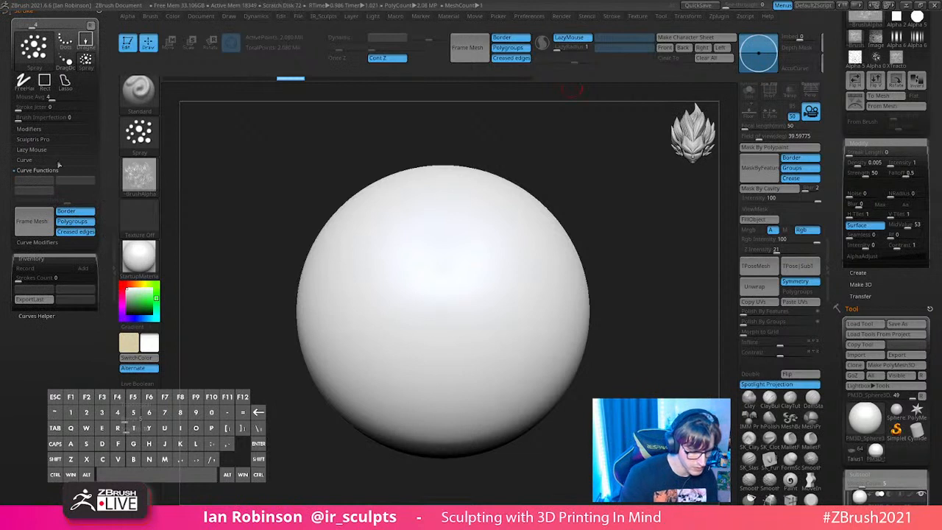
pyautogui.click(45, 129)
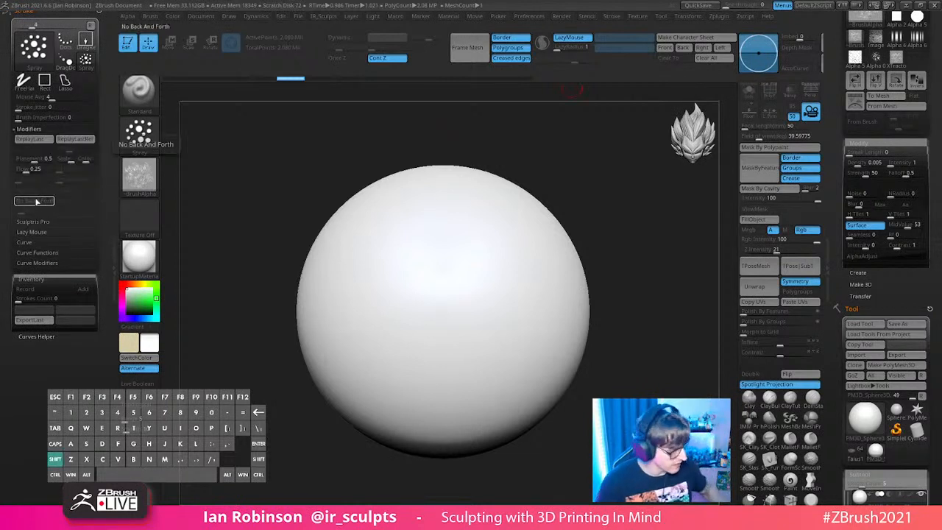
pyautogui.press('shift')
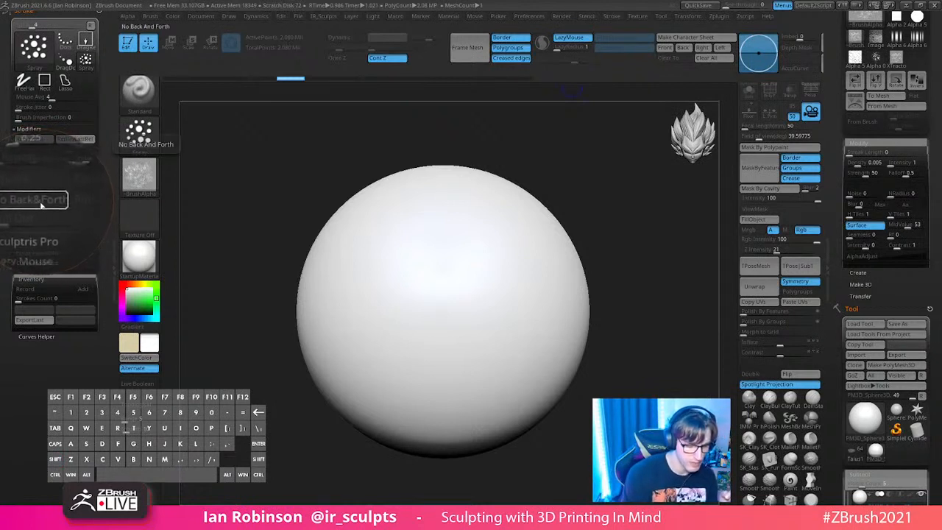
pyautogui.press('shift')
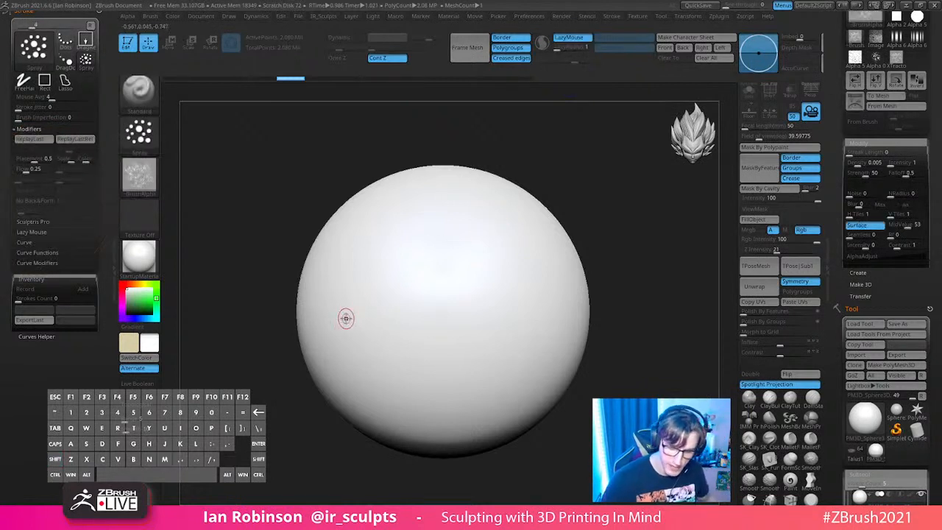
# Step: Increase the brush's draw size, spray test strokes over the sphere with No Back&Forth off and undo them
pyautogui.press('s')
pyautogui.moveTo(389, 280); pyautogui.dragTo(430, 225)
pyautogui.moveTo(382, 300)
pyautogui.mouseDown()
pyautogui.moveTo(372, 382)
pyautogui.moveTo(485, 272)
pyautogui.moveTo(547, 314)
pyautogui.moveTo(515, 398)
pyautogui.mouseUp()
pyautogui.hotkey('ctrl', 'z')
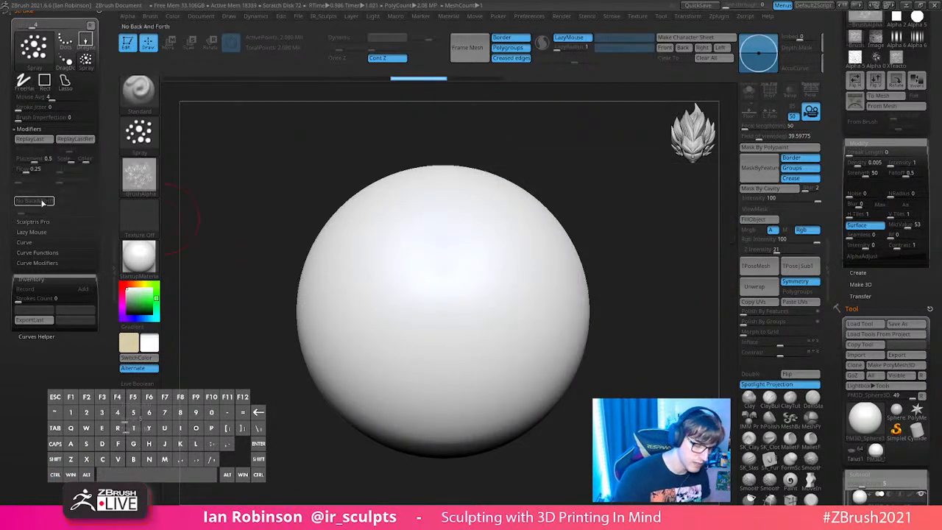
# Step: Turn on No Back&Forth for the spray stroke and test it with diagonal strokes across the sphere, undoing them
pyautogui.moveTo(370, 280)
pyautogui.mouseDown()
pyautogui.moveTo(315, 358)
pyautogui.moveTo(467, 202)
pyautogui.mouseUp()
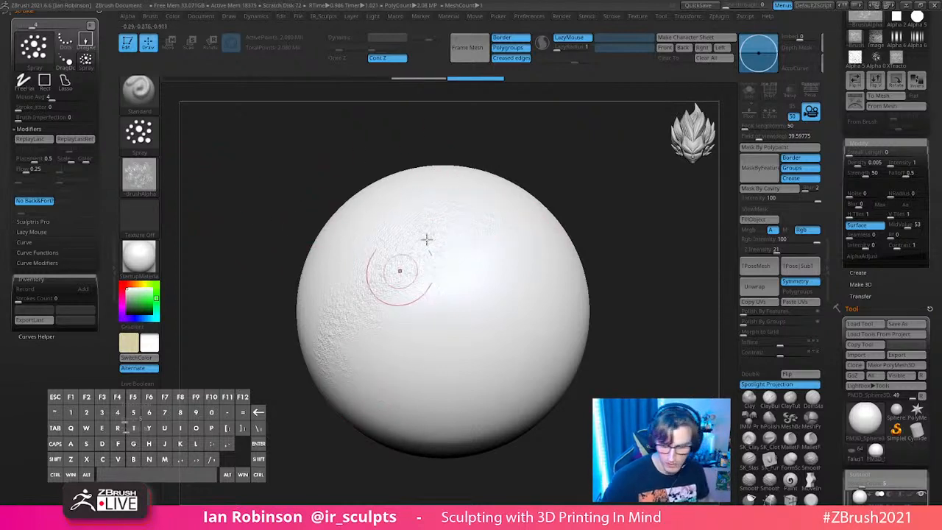
pyautogui.moveTo(349, 391)
pyautogui.mouseDown()
pyautogui.moveTo(557, 217)
pyautogui.moveTo(403, 427)
pyautogui.mouseUp()
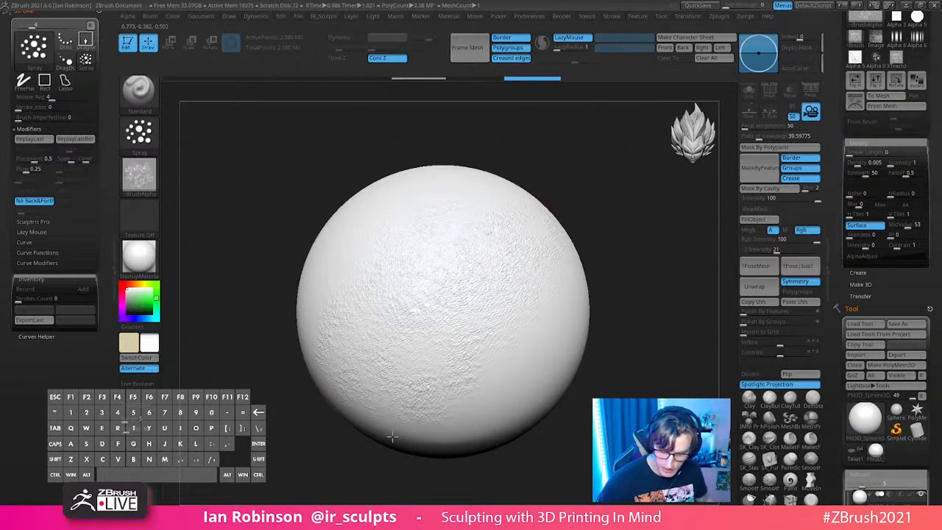
pyautogui.press('ctrl')
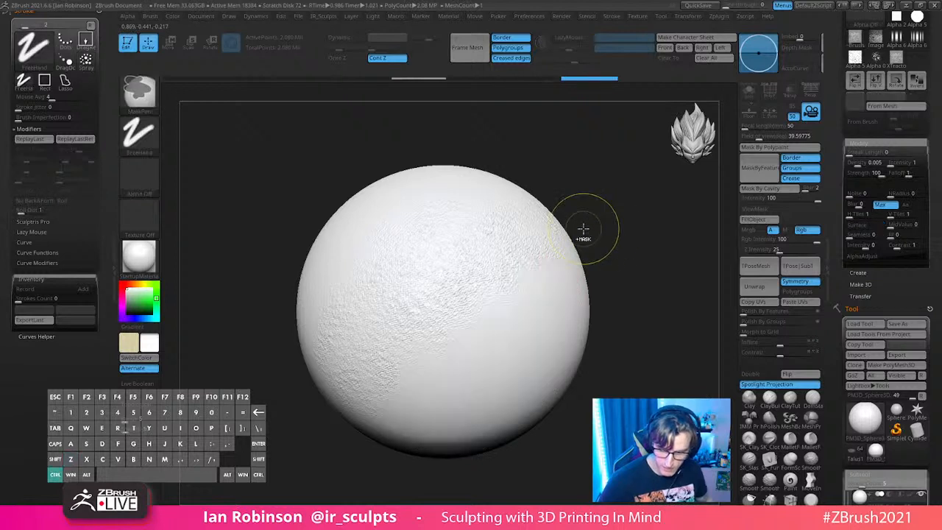
pyautogui.hotkey('ctrl', 'z')
pyautogui.hotkey('ctrl', 'z')
# Step: Spray further test strokes in different directions over the front of the sphere and undo them all
pyautogui.moveTo(463, 216); pyautogui.dragTo(313, 359)
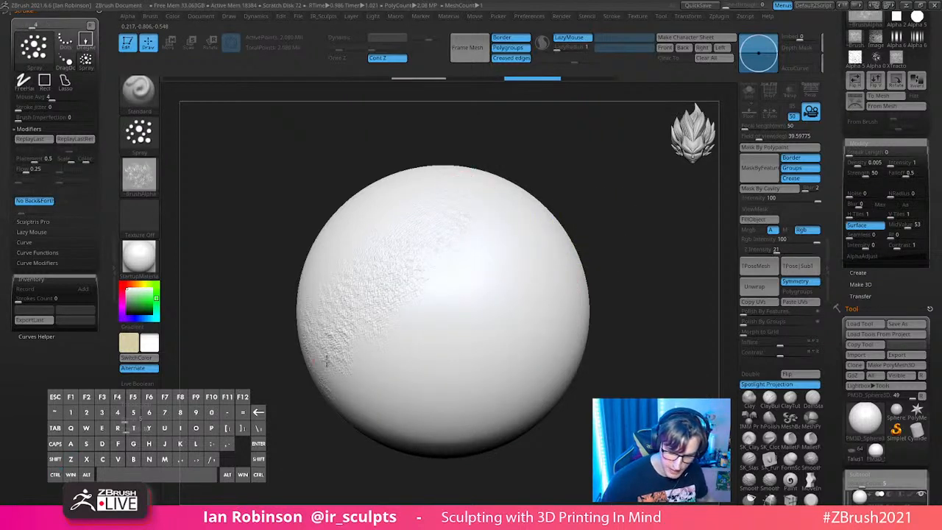
pyautogui.moveTo(474, 306); pyautogui.dragTo(361, 418)
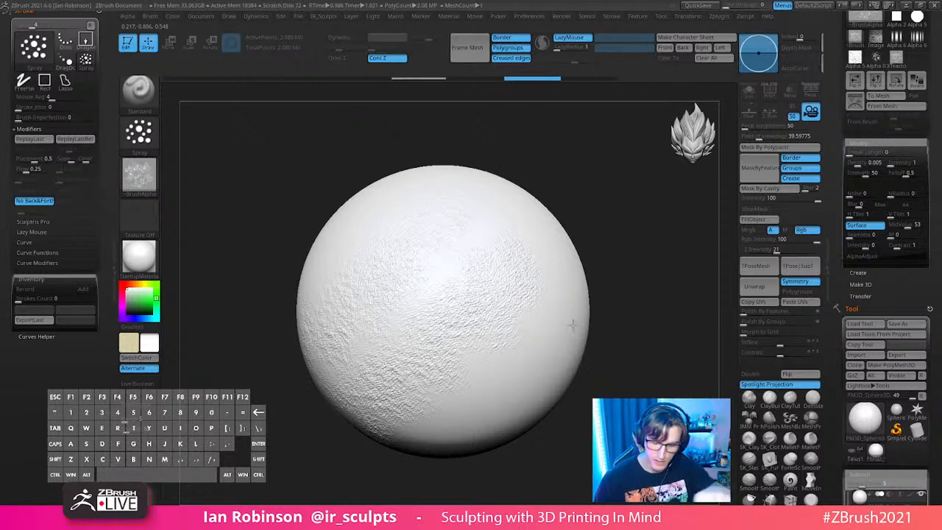
pyautogui.moveTo(573, 323); pyautogui.dragTo(425, 453)
pyautogui.hotkey('ctrl', 'z')
pyautogui.hotkey('ctrl', 'z')
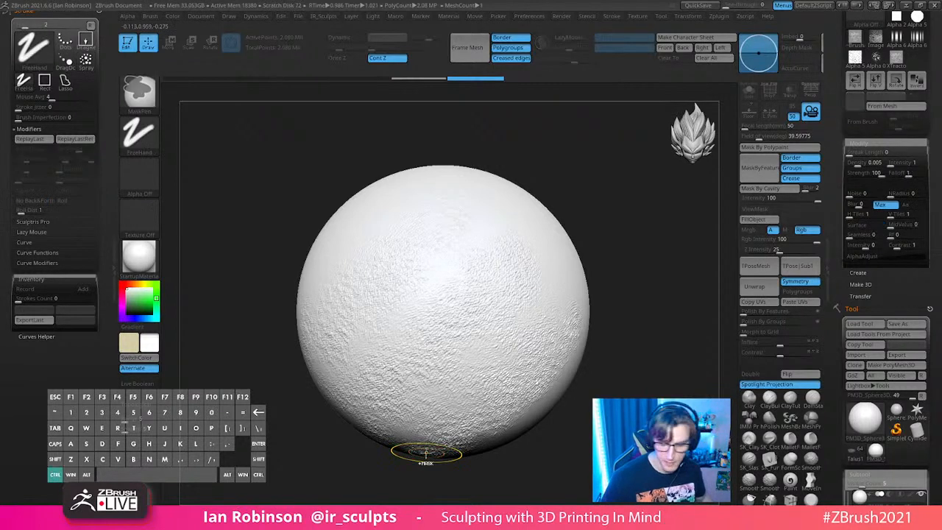
pyautogui.moveTo(372, 254)
pyautogui.mouseDown()
pyautogui.moveTo(378, 346)
pyautogui.moveTo(420, 429)
pyautogui.moveTo(465, 429)
pyautogui.moveTo(480, 309)
pyautogui.mouseUp()
pyautogui.hotkey('ctrl', 'z')
pyautogui.hotkey('ctrl', 'z')
pyautogui.hotkey('ctrl', 'z')
pyautogui.hotkey('ctrl', 'z')
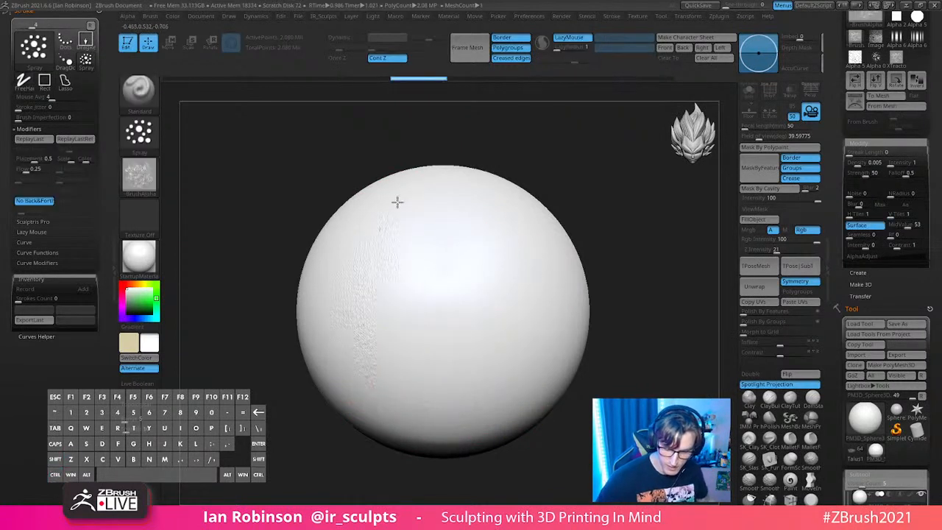
pyautogui.hotkey('ctrl', 'z')
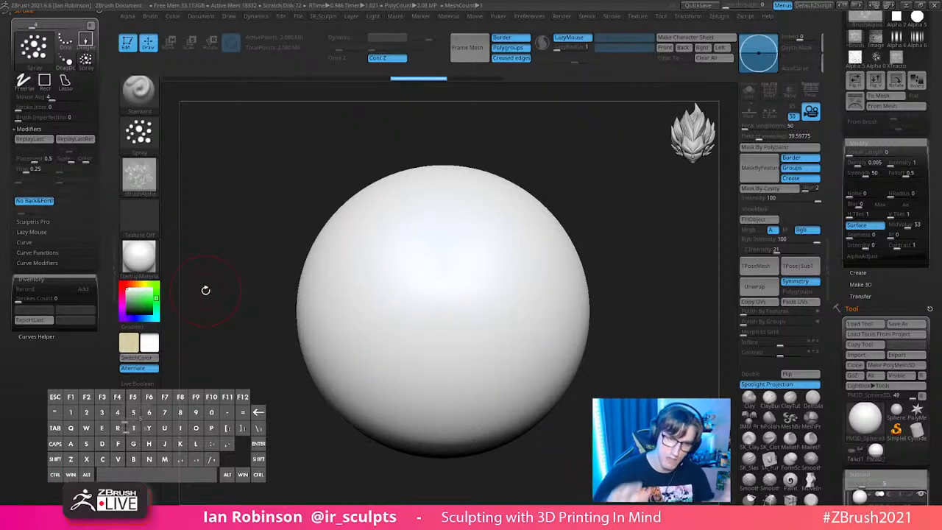
# Step: Set the brush's Z Intensity to 29 for spraying the sphere
pyautogui.moveTo(637, 193)
pyautogui.keyDown('alt'); pyautogui.mouseDown()
pyautogui.moveTo(606, 178)
pyautogui.moveTo(610, 188)
pyautogui.mouseUp(); pyautogui.keyUp('alt')
pyautogui.press('s')
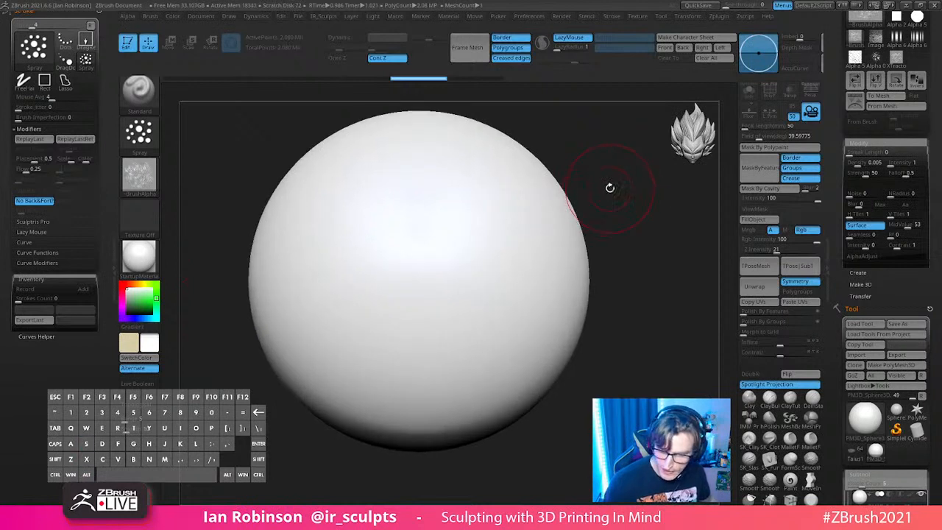
pyautogui.press('space')
pyautogui.moveTo(633, 228); pyautogui.dragTo(638, 227)
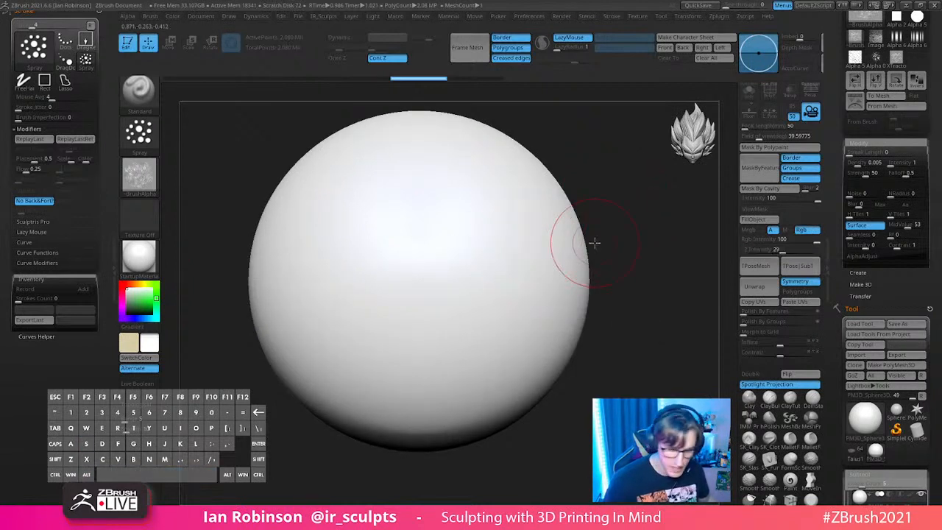
# Step: Try a green colour on the sphere, return the colour to white and fill the whole object with it
pyautogui.click(143, 302)
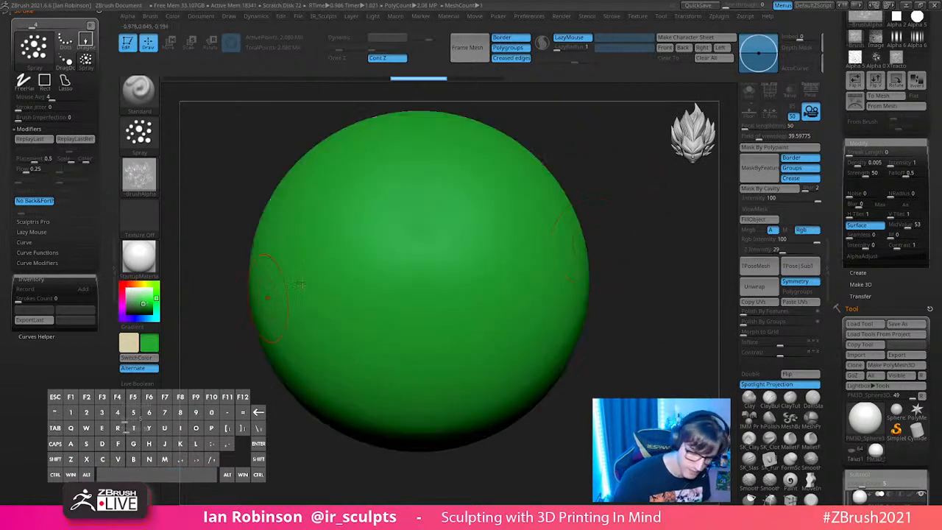
pyautogui.hotkey('ctrl', 'z')
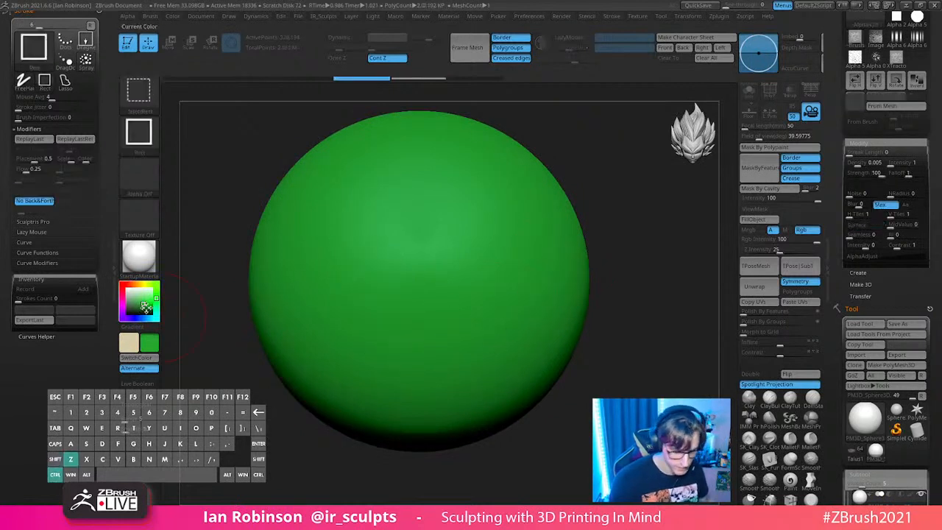
pyautogui.click(143, 297)
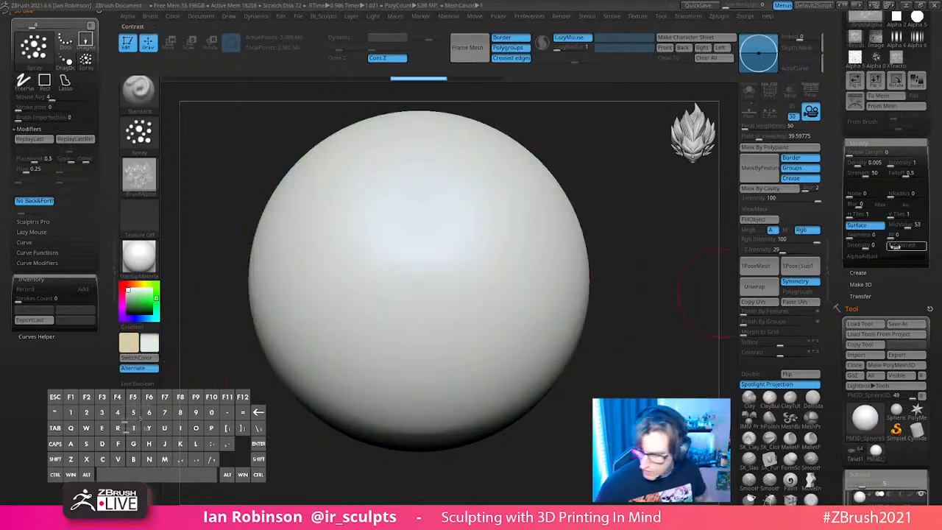
pyautogui.click(126, 291)
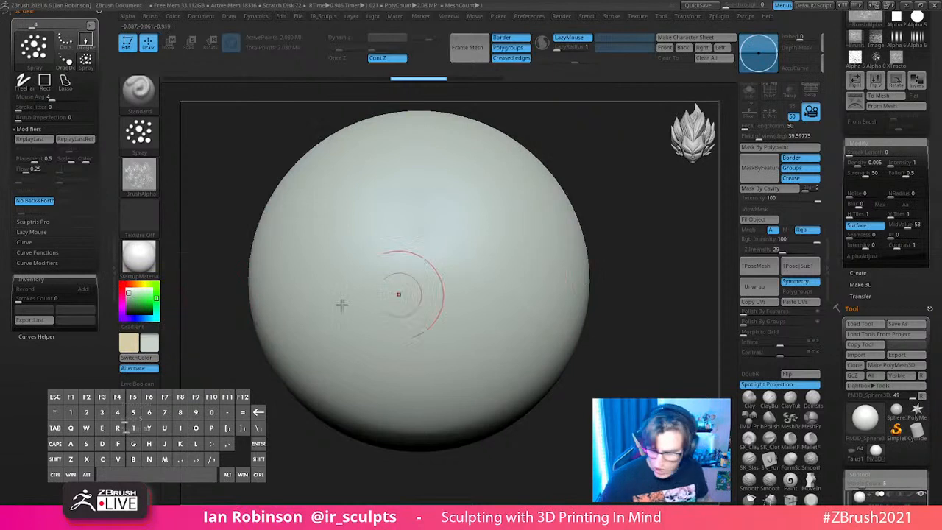
pyautogui.moveTo(129, 294); pyautogui.dragTo(126, 288)
pyautogui.click(769, 220)
# Step: Spray the alpha texture in green over the middle of the white sphere and undo all of those strokes
pyautogui.moveTo(349, 206)
pyautogui.mouseDown()
pyautogui.moveTo(373, 377)
pyautogui.moveTo(387, 271)
pyautogui.moveTo(390, 372)
pyautogui.mouseUp()
pyautogui.moveTo(395, 171)
pyautogui.mouseDown()
pyautogui.moveTo(442, 390)
pyautogui.moveTo(434, 176)
pyautogui.moveTo(462, 379)
pyautogui.moveTo(486, 221)
pyautogui.moveTo(431, 236)
pyautogui.moveTo(368, 220)
pyautogui.moveTo(379, 394)
pyautogui.moveTo(348, 184)
pyautogui.moveTo(448, 221)
pyautogui.moveTo(479, 445)
pyautogui.mouseUp()
pyautogui.hotkey('ctrl', 'z')
pyautogui.hotkey('ctrl', 'z')
pyautogui.hotkey('ctrl', 'z')
pyautogui.hotkey('ctrl', 'z')
pyautogui.hotkey('ctrl', 'z')
pyautogui.hotkey('ctrl', 'z')
pyautogui.hotkey('ctrl', 'z')
pyautogui.hotkey('ctrl', 'z')
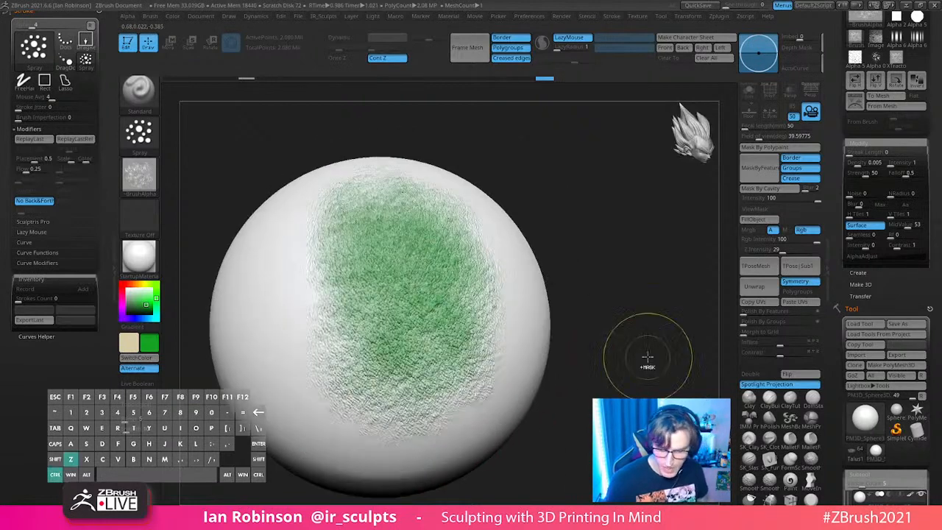
pyautogui.hotkey('ctrl', 'z')
pyautogui.hotkey('ctrl', 'z')
pyautogui.hotkey('ctrl', 'z')
pyautogui.hotkey('ctrl', 'z')
pyautogui.hotkey('ctrl', 'z')
pyautogui.hotkey('ctrl', 'z')
pyautogui.hotkey('ctrl', 'z')
pyautogui.hotkey('ctrl', 'z')
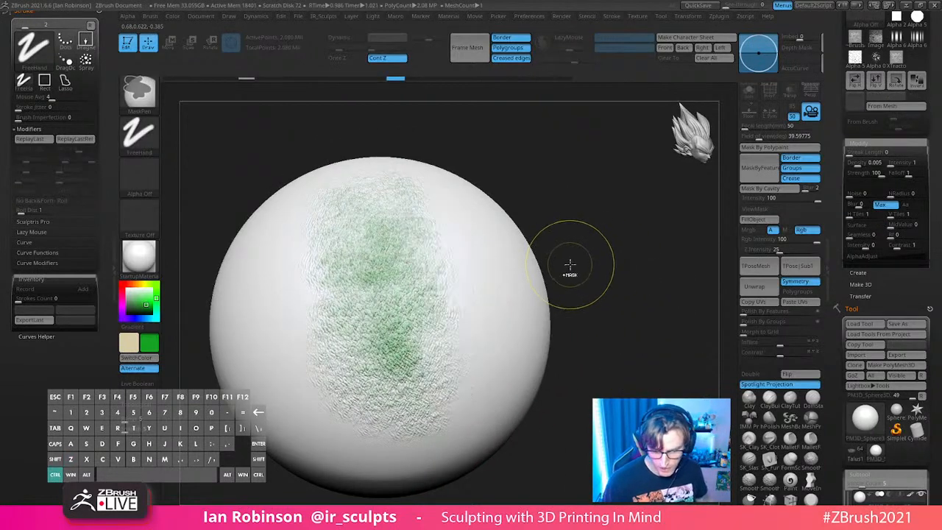
# Step: Turn on BuildUp in the Standard brush's sampling settings
pyautogui.press('s')
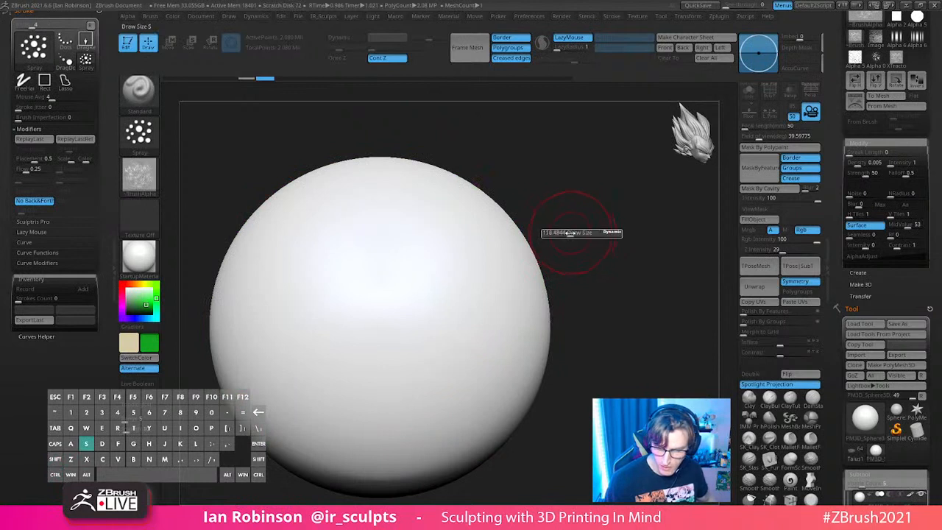
pyautogui.keyDown('alt'); pyautogui.moveTo(550, 296); pyautogui.dragTo(568, 235); pyautogui.keyUp('alt')
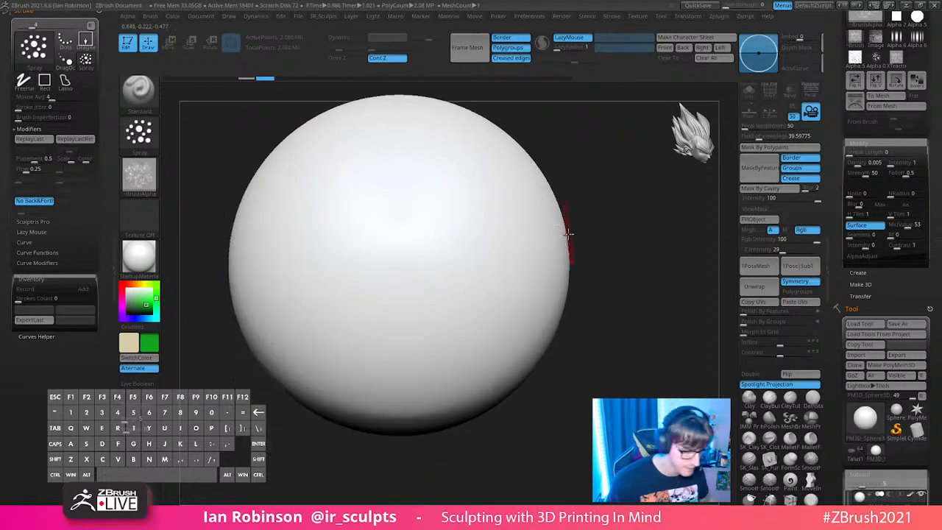
pyautogui.moveTo(107, 184); pyautogui.dragTo(92, 282)
pyautogui.moveTo(105, 79); pyautogui.dragTo(87, 252)
pyautogui.moveTo(75, 324); pyautogui.dragTo(76, 276)
pyautogui.click(70, 246)
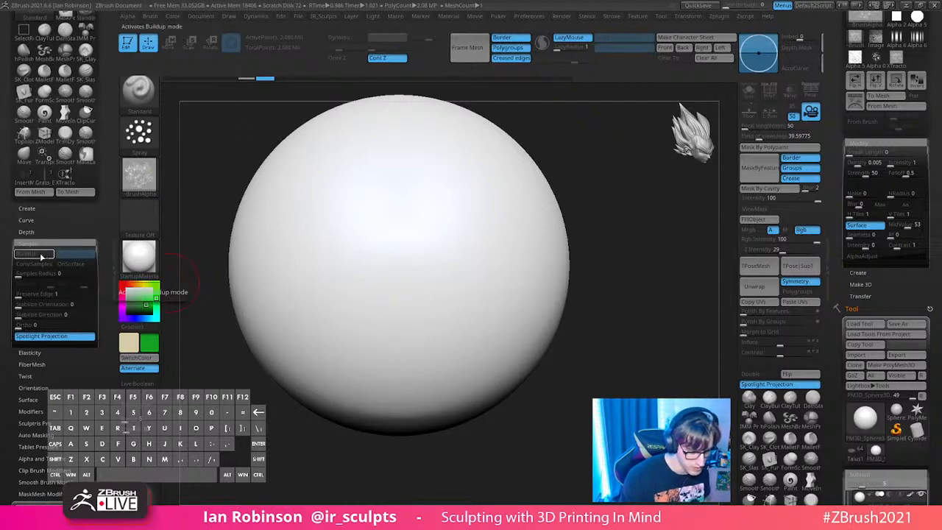
pyautogui.click(43, 254)
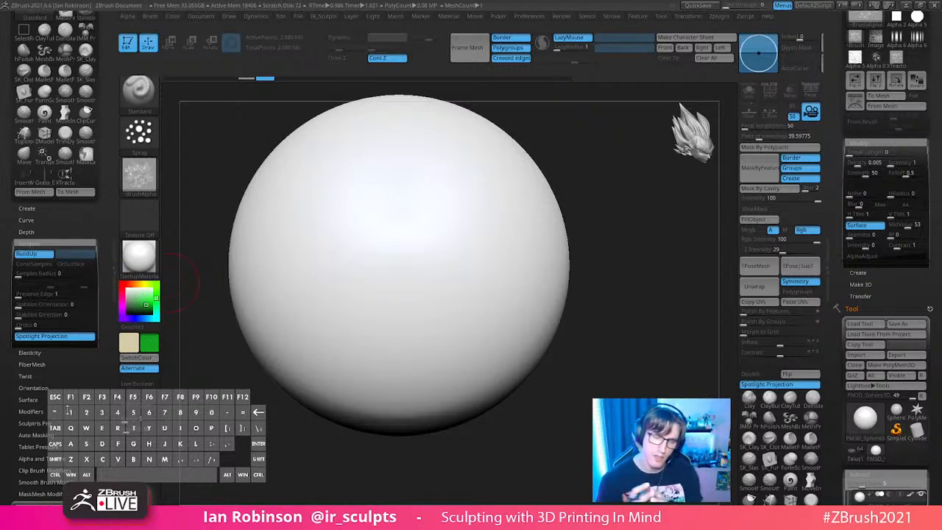
# Step: Spray the green alpha texture with BuildUp over the front of the sphere and undo all of those strokes
pyautogui.moveTo(368, 186)
pyautogui.mouseDown()
pyautogui.moveTo(316, 273)
pyautogui.moveTo(368, 190)
pyautogui.moveTo(368, 221)
pyautogui.moveTo(339, 272)
pyautogui.moveTo(383, 221)
pyautogui.moveTo(354, 259)
pyautogui.moveTo(363, 193)
pyautogui.moveTo(336, 198)
pyautogui.moveTo(290, 265)
pyautogui.moveTo(340, 173)
pyautogui.moveTo(335, 206)
pyautogui.moveTo(372, 243)
pyautogui.mouseUp()
pyautogui.moveTo(373, 242)
pyautogui.mouseDown(button='right')
pyautogui.moveTo(387, 220)
pyautogui.moveTo(486, 261)
pyautogui.mouseUp(button='right')
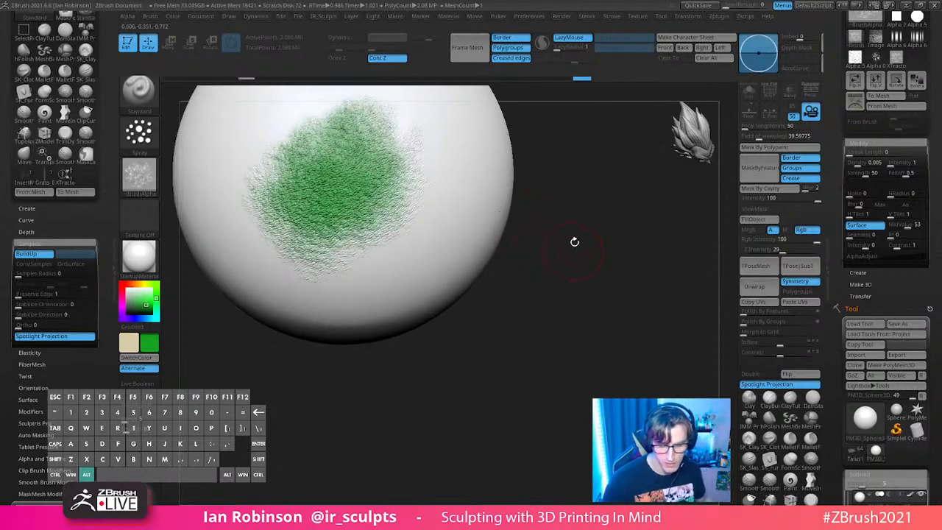
pyautogui.moveTo(573, 245); pyautogui.dragTo(627, 297, button='right')
pyautogui.moveTo(554, 291); pyautogui.dragTo(633, 299)
pyautogui.hotkey('ctrl', 'z')
pyautogui.hotkey('ctrl', 'z')
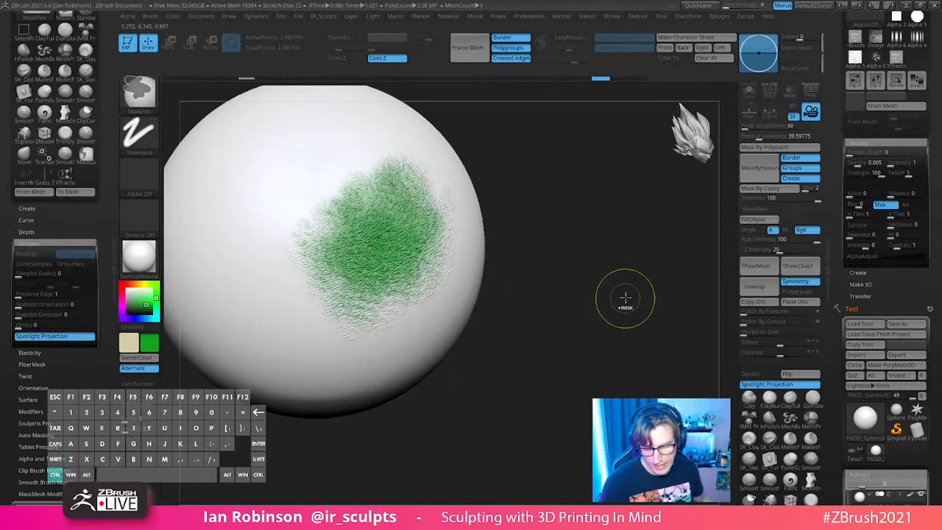
pyautogui.hotkey('ctrl', 'z')
pyautogui.hotkey('ctrl', 'z')
pyautogui.hotkey('ctrl', 'z')
pyautogui.hotkey('ctrl', 'z')
pyautogui.hotkey('ctrl', 'z')
pyautogui.hotkey('ctrl', 'z')
pyautogui.hotkey('ctrl', 'z')
pyautogui.hotkey('ctrl', 'z')
pyautogui.hotkey('ctrl', 'z')
pyautogui.hotkey('ctrl', 'z')
pyautogui.keyDown('alt'); pyautogui.moveTo(594, 272); pyautogui.dragTo(635, 295); pyautogui.keyUp('alt')
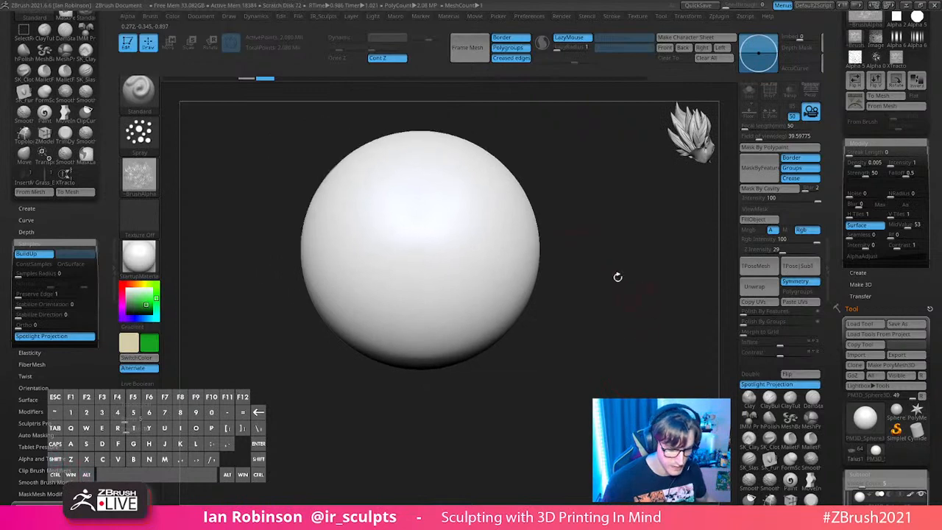
# Step: Spray the green alpha texture again over most of the sphere's front, changing the draw size between strokes
pyautogui.moveTo(409, 224)
pyautogui.mouseDown()
pyautogui.moveTo(412, 294)
pyautogui.moveTo(446, 216)
pyautogui.moveTo(416, 309)
pyautogui.moveTo(390, 221)
pyautogui.moveTo(434, 306)
pyautogui.moveTo(451, 237)
pyautogui.moveTo(410, 212)
pyautogui.mouseUp()
pyautogui.keyDown('alt'); pyautogui.moveTo(587, 243); pyautogui.dragTo(589, 331); pyautogui.keyUp('alt')
pyautogui.press('f')
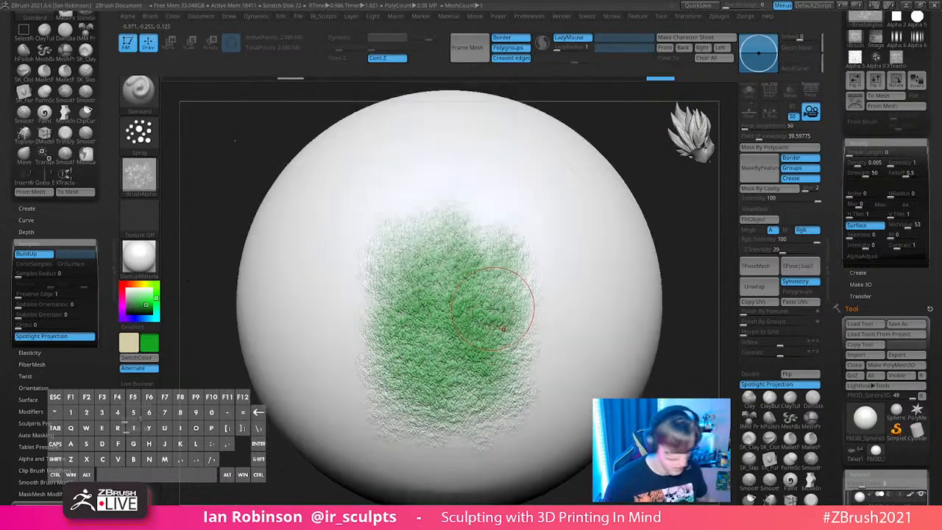
pyautogui.moveTo(488, 314)
pyautogui.mouseDown()
pyautogui.moveTo(515, 272)
pyautogui.moveTo(536, 382)
pyautogui.mouseUp()
pyautogui.press('s')
pyautogui.moveTo(547, 300); pyautogui.dragTo(552, 301)
pyautogui.moveTo(344, 254)
pyautogui.mouseDown()
pyautogui.moveTo(374, 349)
pyautogui.moveTo(346, 316)
pyautogui.moveTo(335, 361)
pyautogui.moveTo(427, 212)
pyautogui.moveTo(508, 213)
pyautogui.moveTo(540, 396)
pyautogui.moveTo(488, 168)
pyautogui.moveTo(545, 383)
pyautogui.moveTo(539, 409)
pyautogui.mouseUp()
pyautogui.moveTo(482, 197)
pyautogui.mouseDown()
pyautogui.moveTo(346, 288)
pyautogui.moveTo(302, 368)
pyautogui.moveTo(537, 463)
pyautogui.moveTo(491, 348)
pyautogui.moveTo(471, 435)
pyautogui.mouseUp()
pyautogui.press('s')
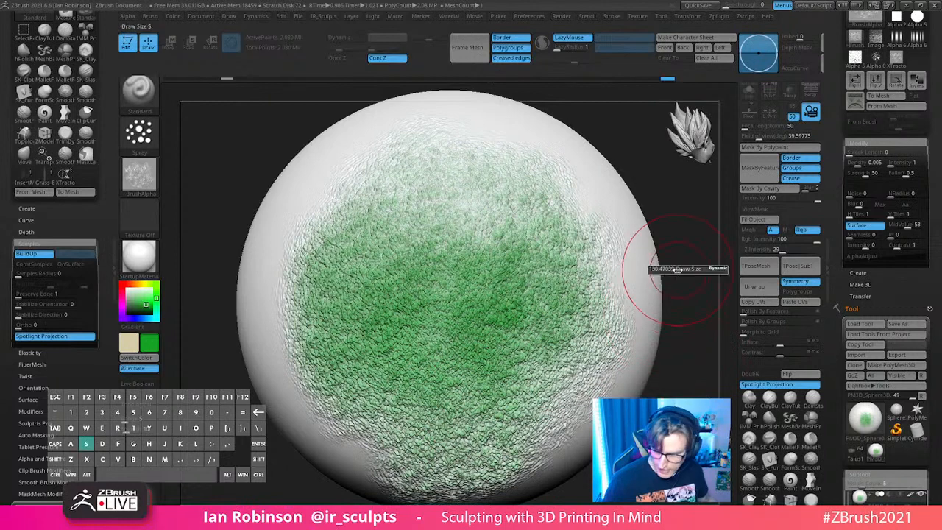
# Step: Save the customised brush as the preset IR_Moss_Brush in the Bokoblin_Talus_Statue folder
pyautogui.click(150, 17)
pyautogui.keyDown('alt'); pyautogui.click(223, 46); pyautogui.keyUp('alt')
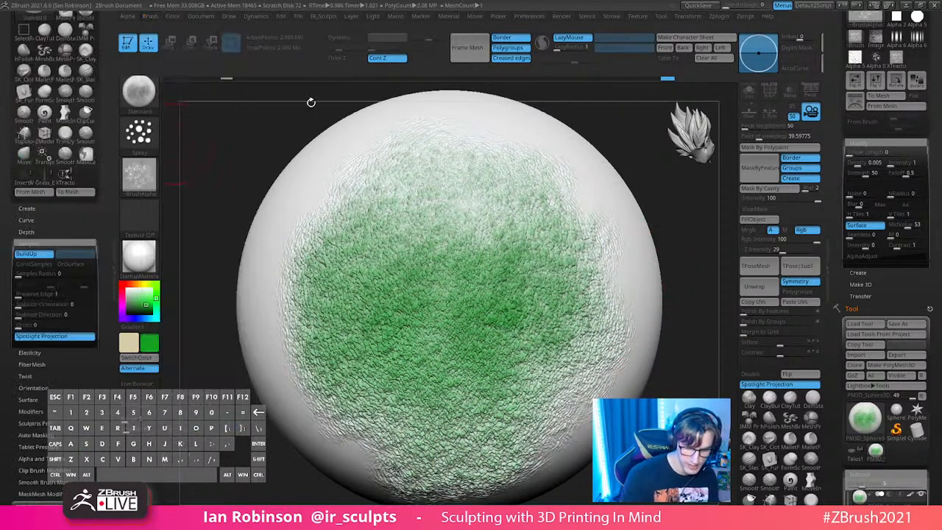
pyautogui.click(145, 98)
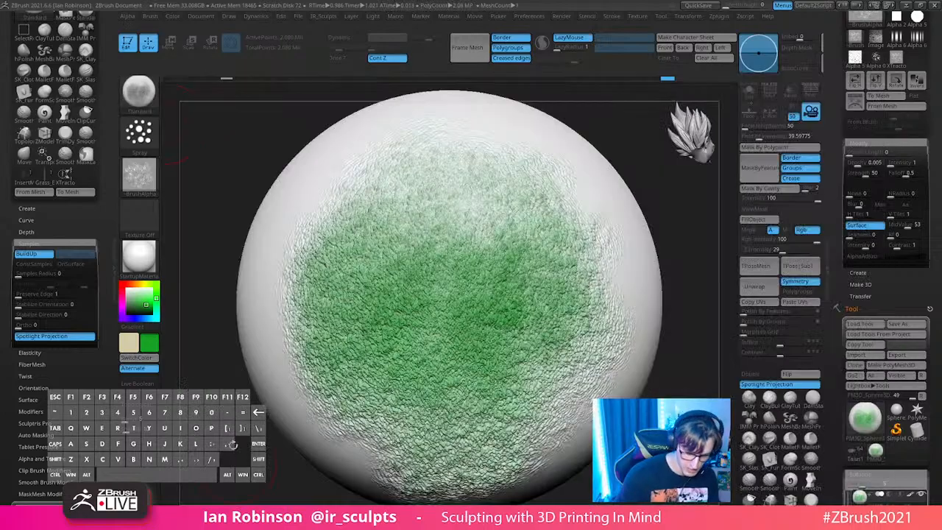
pyautogui.click(142, 91)
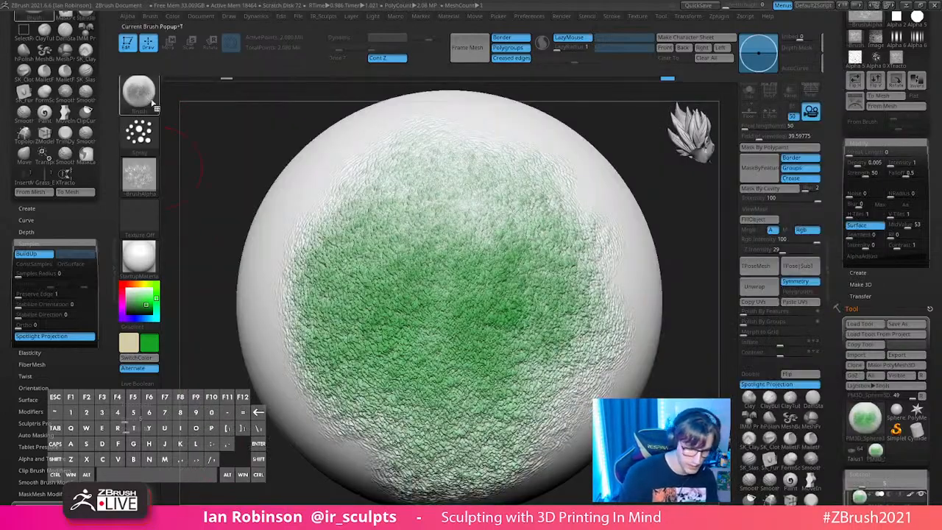
pyautogui.click(140, 92)
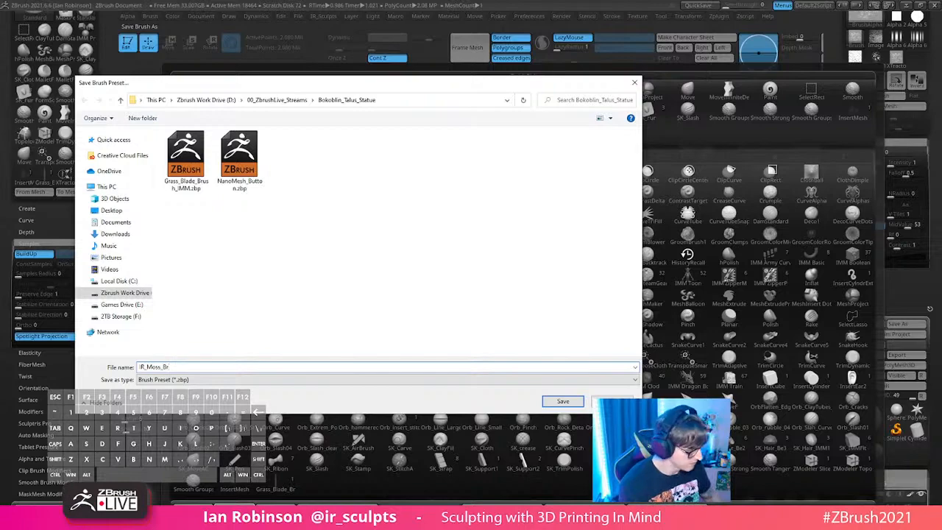
pyautogui.press('Return')
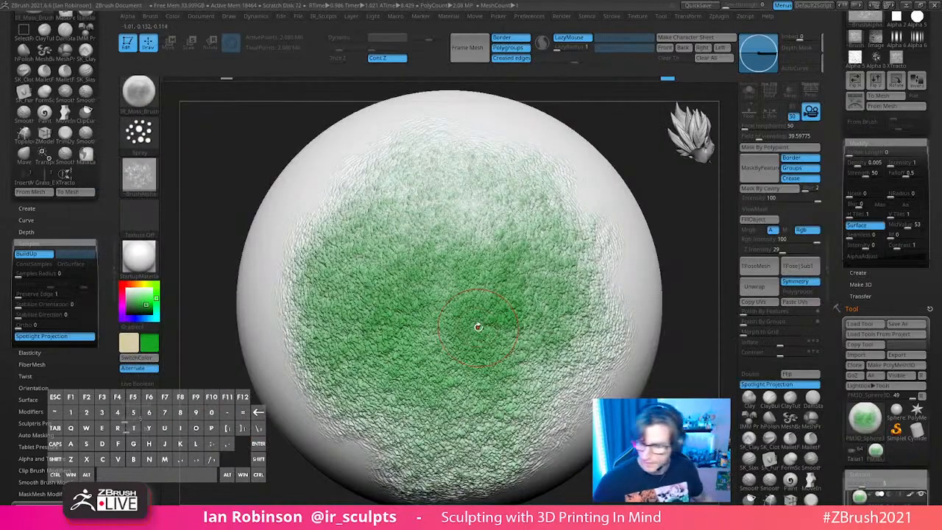
# Step: Switch from the test sphere back to the statue and isolate the wooden plank fence of the lower platform
pyautogui.moveTo(673, 243); pyautogui.dragTo(670, 191)
pyautogui.moveTo(939, 140); pyautogui.dragTo(941, 212)
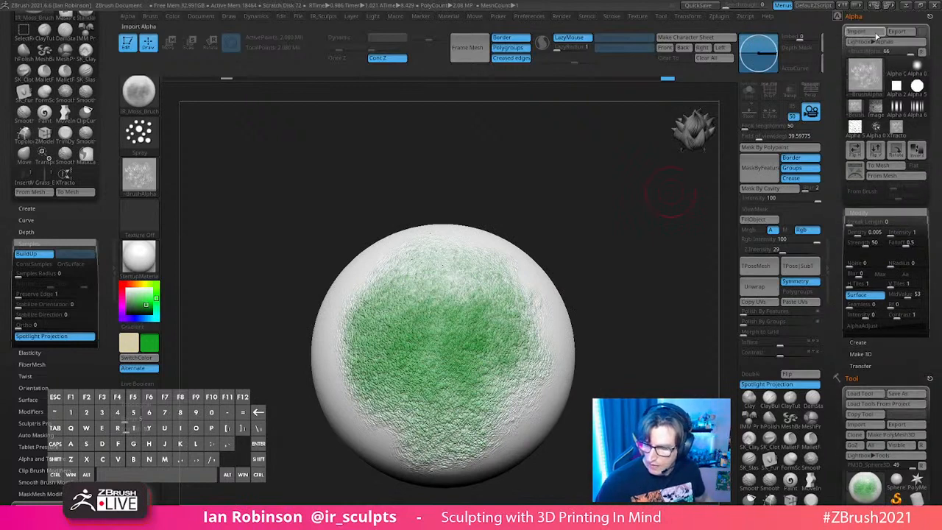
pyautogui.keyDown('alt'); pyautogui.moveTo(599, 167); pyautogui.dragTo(565, 202); pyautogui.keyUp('alt')
pyautogui.moveTo(565, 201); pyautogui.dragTo(549, 251)
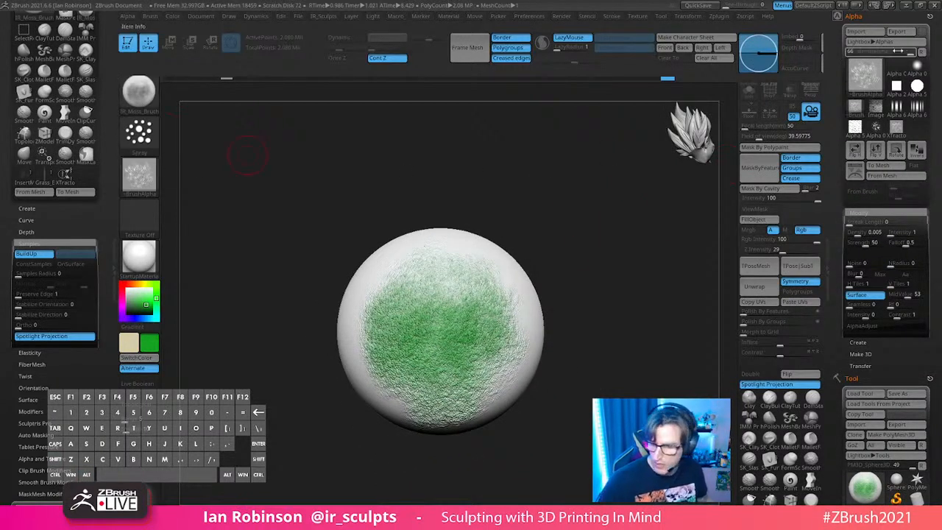
pyautogui.click(920, 18)
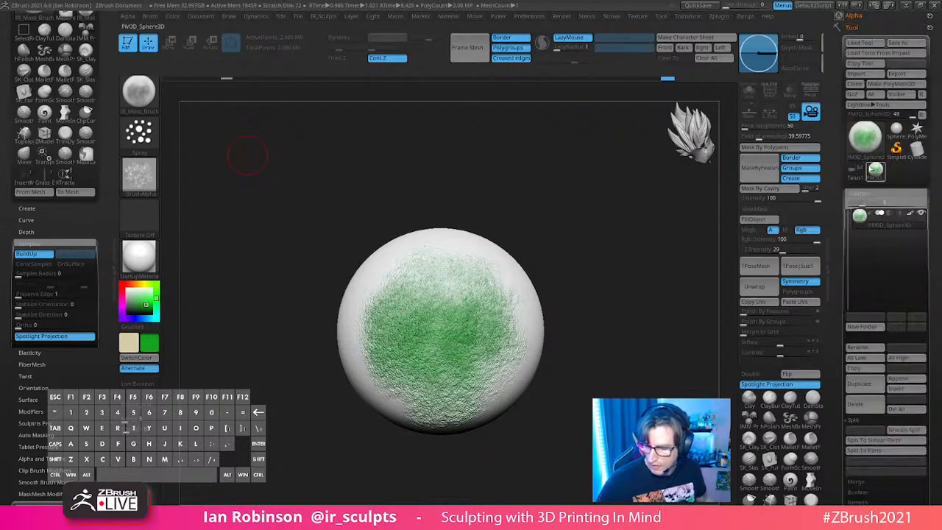
pyautogui.click(854, 181)
pyautogui.moveTo(660, 202); pyautogui.dragTo(612, 296)
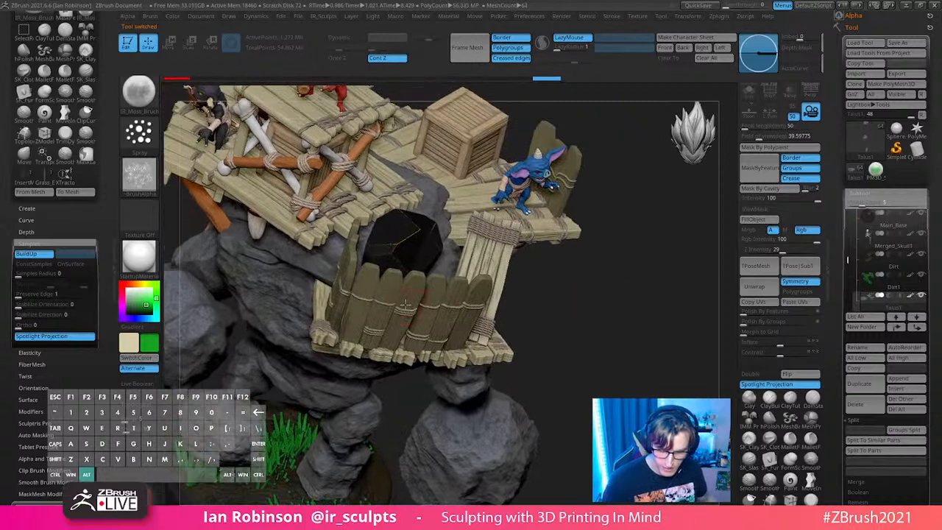
pyautogui.hotkey('shift', 'f')
pyautogui.click(749, 92)
pyautogui.moveTo(614, 219)
pyautogui.mouseDown()
pyautogui.moveTo(557, 388)
pyautogui.moveTo(557, 295)
pyautogui.mouseUp()
pyautogui.hotkey('shift', 'f')
pyautogui.press('s')
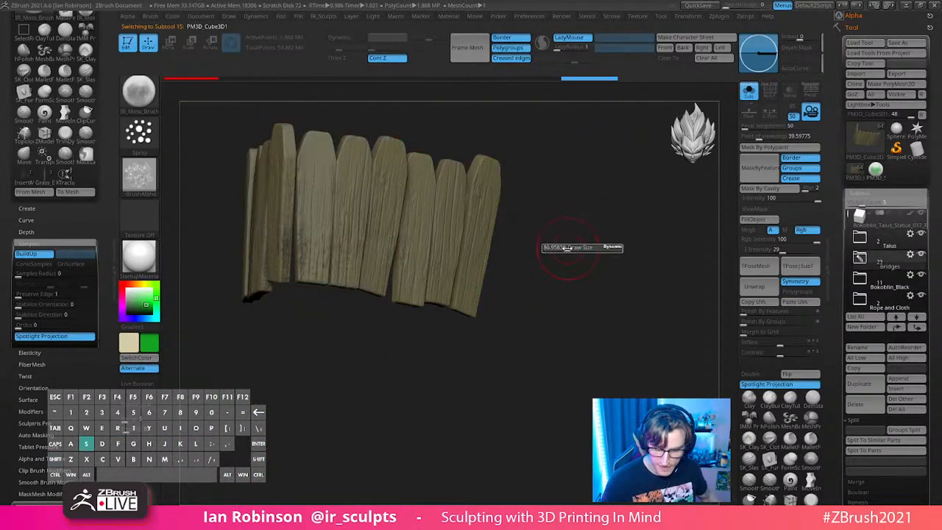
# Step: Spray green moss on the fence's middle plank, one patch along its upper face and another near its lower end
pyautogui.moveTo(563, 249)
pyautogui.mouseDown()
pyautogui.moveTo(572, 250)
pyautogui.moveTo(508, 446)
pyautogui.moveTo(584, 319)
pyautogui.moveTo(643, 313)
pyautogui.moveTo(350, 312)
pyautogui.mouseUp()
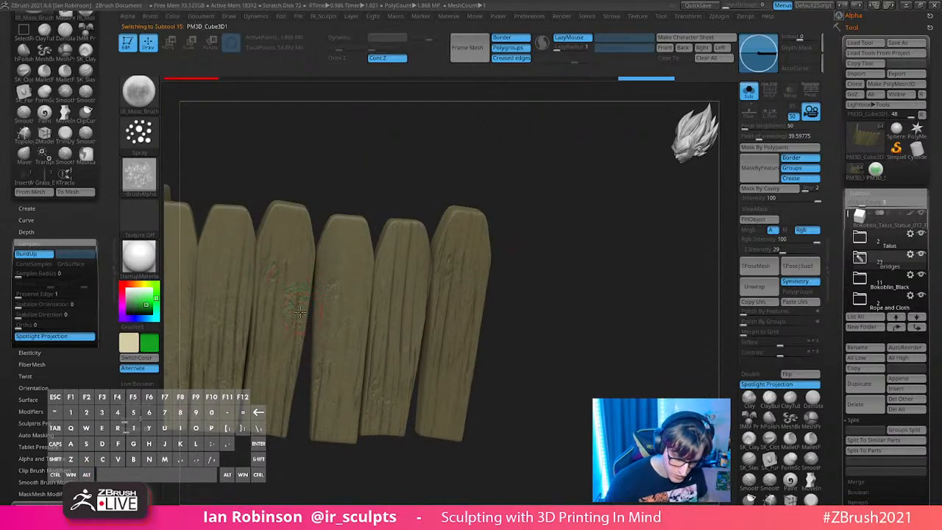
pyautogui.moveTo(544, 243)
pyautogui.mouseDown()
pyautogui.moveTo(357, 302)
pyautogui.moveTo(354, 257)
pyautogui.moveTo(370, 299)
pyautogui.moveTo(419, 316)
pyautogui.moveTo(390, 287)
pyautogui.mouseUp()
pyautogui.press('s')
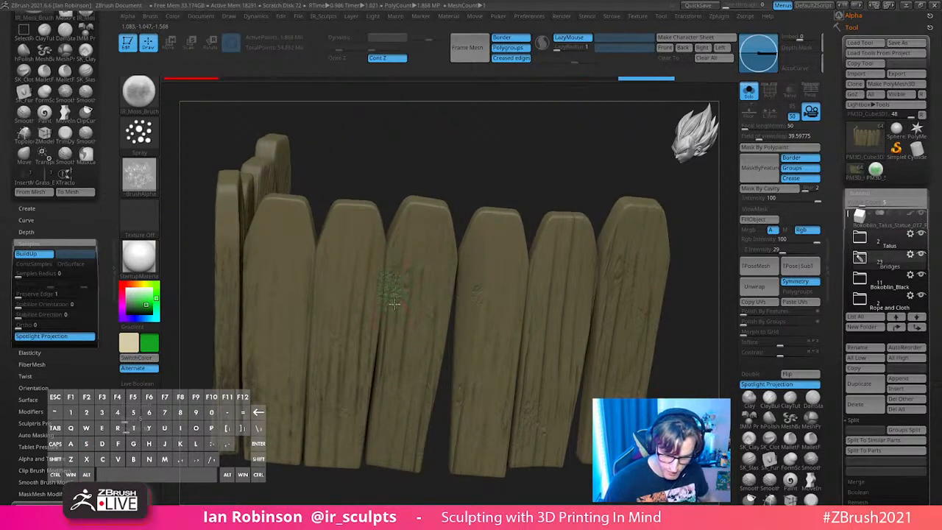
pyautogui.moveTo(400, 255)
pyautogui.mouseDown()
pyautogui.moveTo(398, 326)
pyautogui.moveTo(378, 389)
pyautogui.mouseUp()
pyautogui.moveTo(408, 464)
pyautogui.mouseDown()
pyautogui.moveTo(446, 380)
pyautogui.moveTo(436, 365)
pyautogui.mouseUp()
pyautogui.moveTo(436, 365)
pyautogui.mouseDown(button='right')
pyautogui.moveTo(399, 448)
pyautogui.moveTo(534, 362)
pyautogui.mouseUp(button='right')
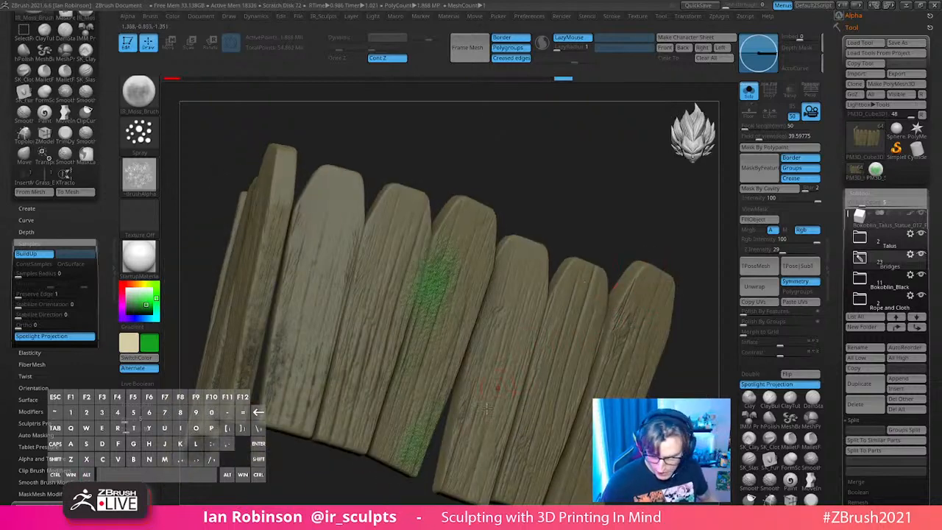
# Step: Spray moss texture over the plank beside the middle one and run green moss down the edge facing its neighbour
pyautogui.moveTo(549, 310); pyautogui.dragTo(483, 454)
pyautogui.moveTo(525, 258); pyautogui.dragTo(465, 393)
pyautogui.moveTo(501, 276); pyautogui.dragTo(465, 390)
pyautogui.moveTo(629, 229); pyautogui.dragTo(550, 248)
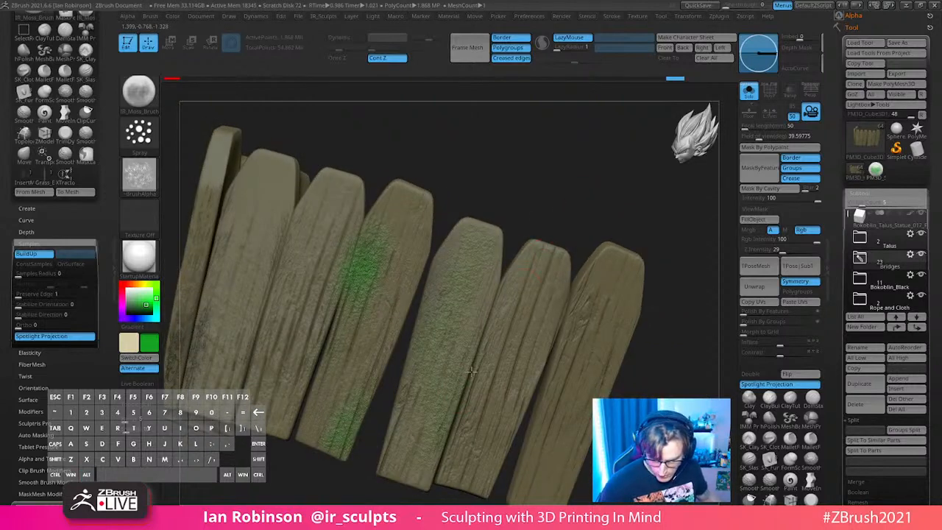
pyautogui.press('s')
pyautogui.moveTo(491, 313)
pyautogui.mouseDown()
pyautogui.moveTo(484, 345)
pyautogui.moveTo(497, 335)
pyautogui.mouseUp()
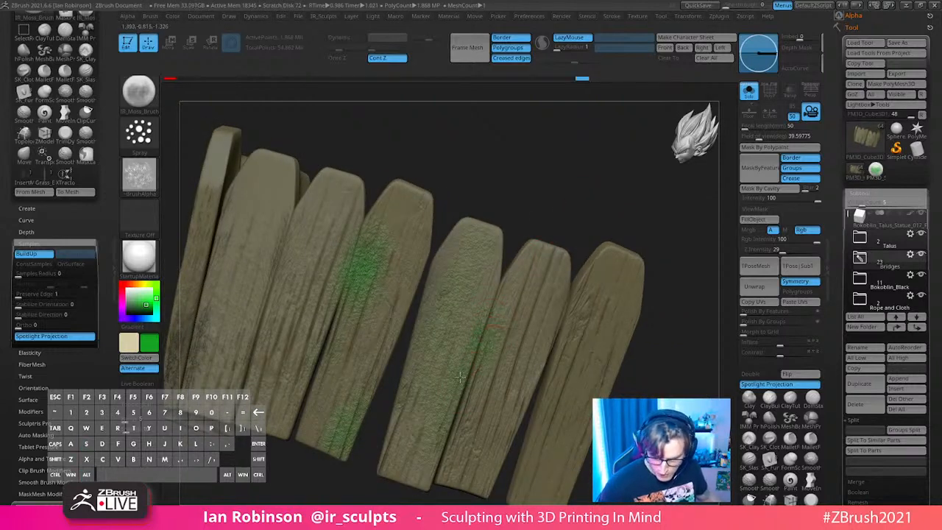
pyautogui.moveTo(430, 455); pyautogui.dragTo(434, 443)
pyautogui.keyDown('alt'); pyautogui.moveTo(667, 266); pyautogui.dragTo(640, 213); pyautogui.keyUp('alt')
pyautogui.moveTo(396, 418); pyautogui.dragTo(428, 349)
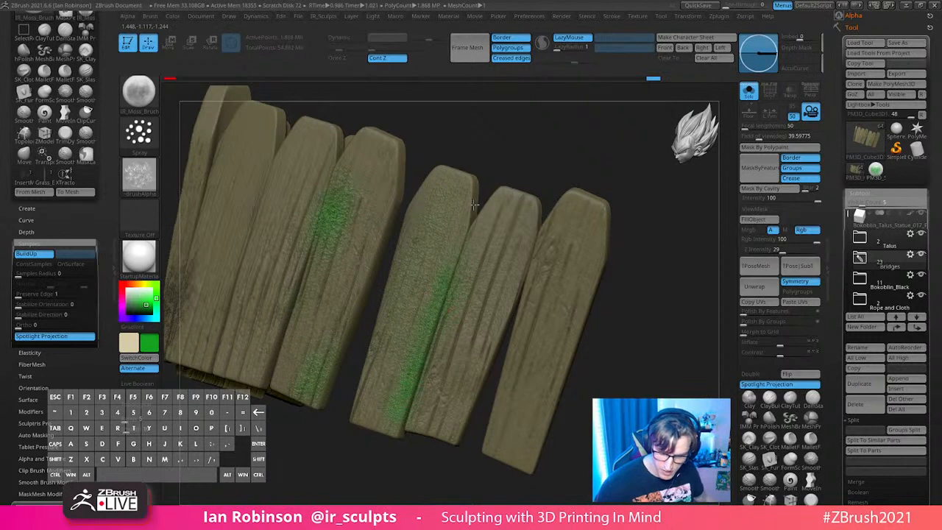
pyautogui.moveTo(468, 201); pyautogui.dragTo(497, 178)
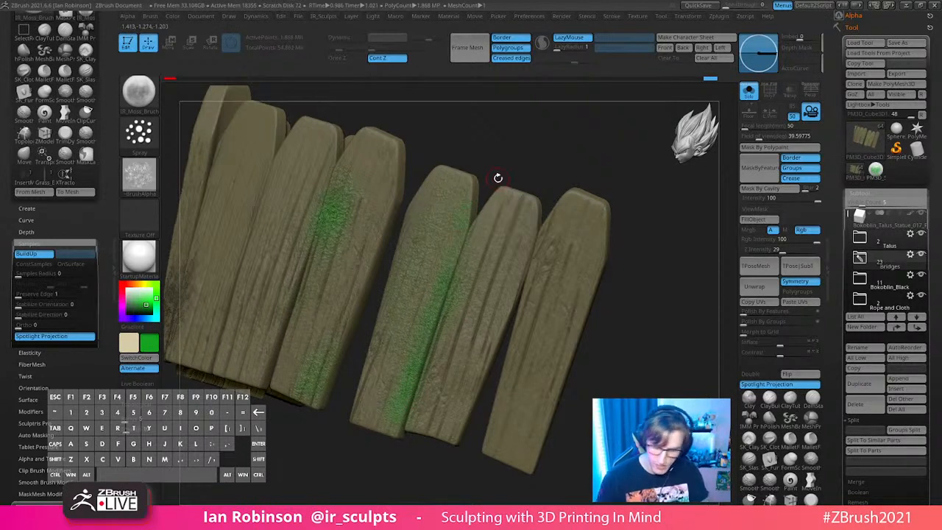
# Step: Spray green moss along the gap between the last two planks, show the whole statue again and moss the end plank's outer edge
pyautogui.moveTo(528, 242); pyautogui.dragTo(500, 299)
pyautogui.moveTo(535, 234)
pyautogui.mouseDown()
pyautogui.moveTo(523, 281)
pyautogui.moveTo(534, 261)
pyautogui.moveTo(535, 286)
pyautogui.moveTo(514, 340)
pyautogui.mouseUp()
pyautogui.press('s')
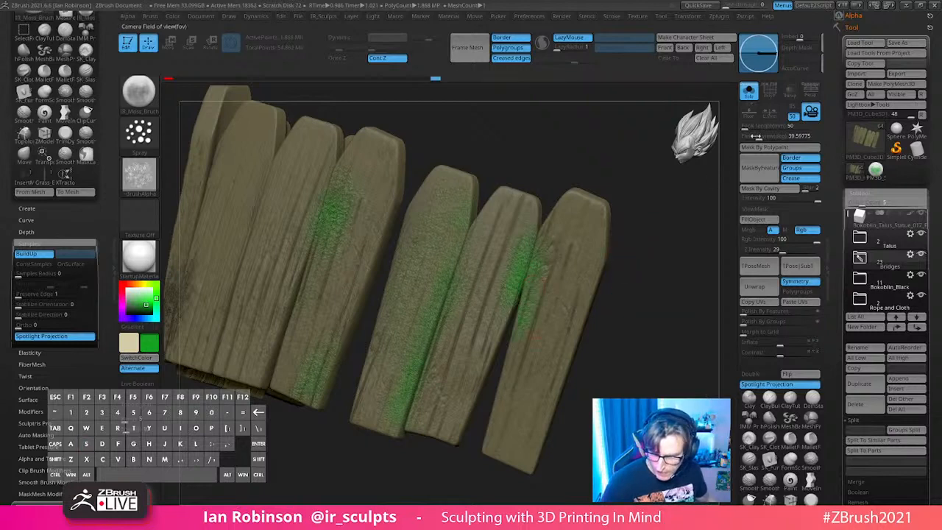
pyautogui.click(750, 93)
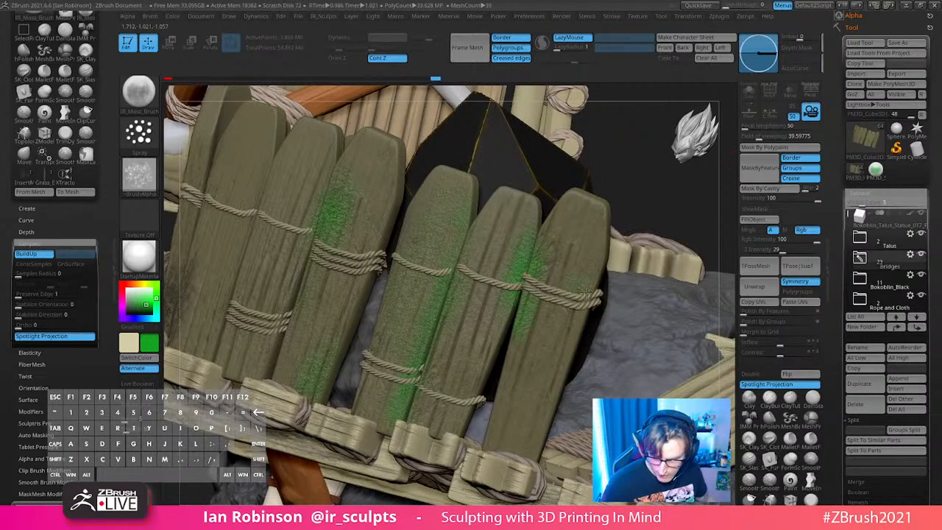
pyautogui.moveTo(579, 288)
pyautogui.mouseDown()
pyautogui.moveTo(597, 280)
pyautogui.moveTo(545, 430)
pyautogui.moveTo(510, 379)
pyautogui.mouseUp()
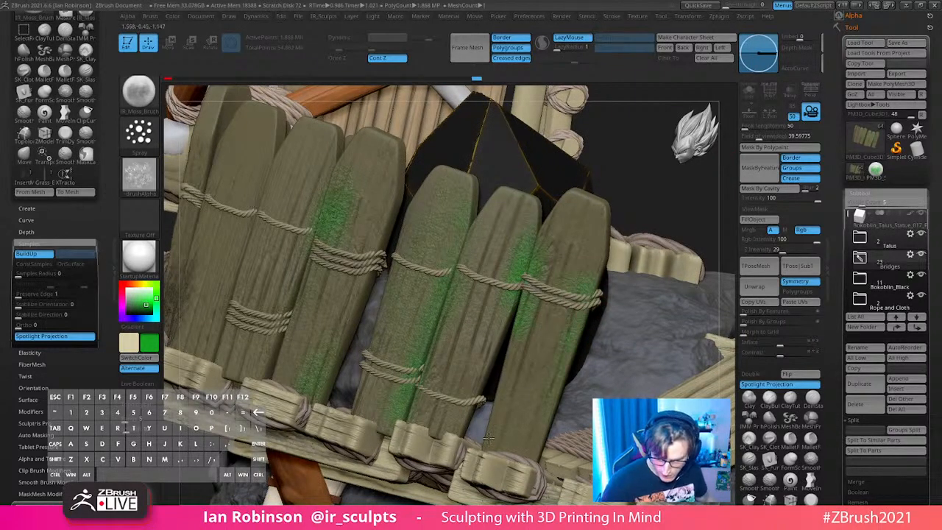
# Step: Darken the moss green and replace the cream secondary colour with green, giving two green shades to switch between
pyautogui.keyDown('alt'); pyautogui.moveTo(618, 184); pyautogui.dragTo(669, 214); pyautogui.keyUp('alt')
pyautogui.moveTo(669, 215); pyautogui.dragTo(635, 246)
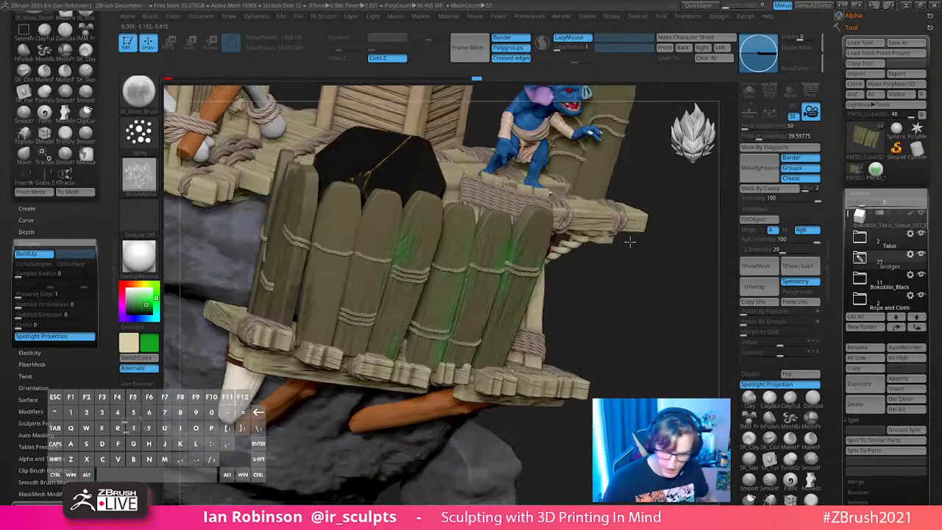
pyautogui.click(147, 307)
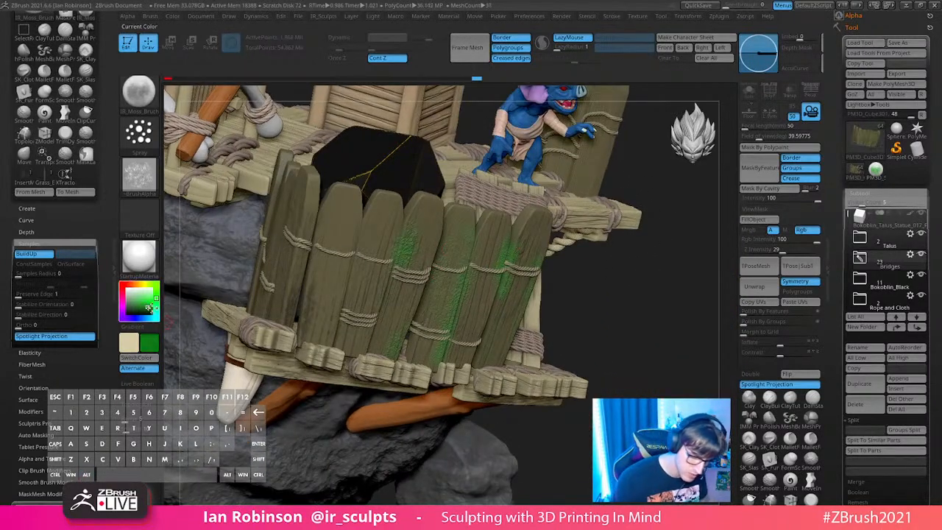
pyautogui.keyDown('alt'); pyautogui.moveTo(650, 310); pyautogui.dragTo(659, 318); pyautogui.keyUp('alt')
pyautogui.press('v')
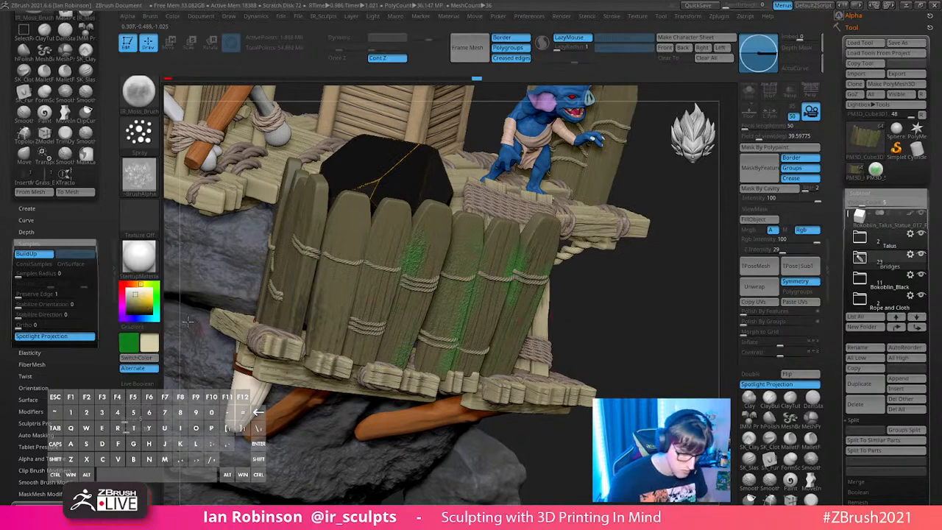
pyautogui.moveTo(149, 343); pyautogui.dragTo(132, 344)
pyautogui.click(146, 310)
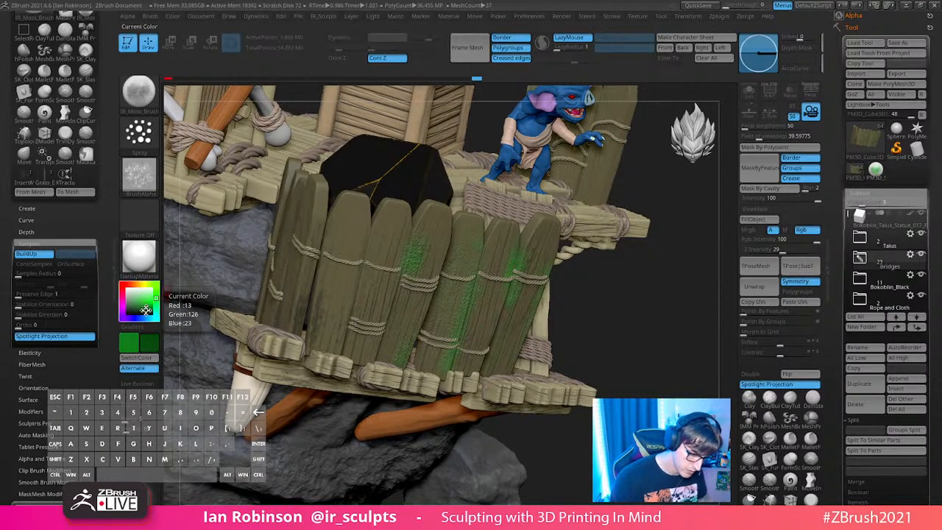
# Step: Spray the darker green over the existing moss patches on the fence planks, adjusting the draw size
pyautogui.moveTo(608, 286)
pyautogui.mouseDown()
pyautogui.moveTo(398, 259)
pyautogui.moveTo(431, 263)
pyautogui.mouseUp()
pyautogui.press('s')
pyautogui.moveTo(400, 353); pyautogui.dragTo(408, 326)
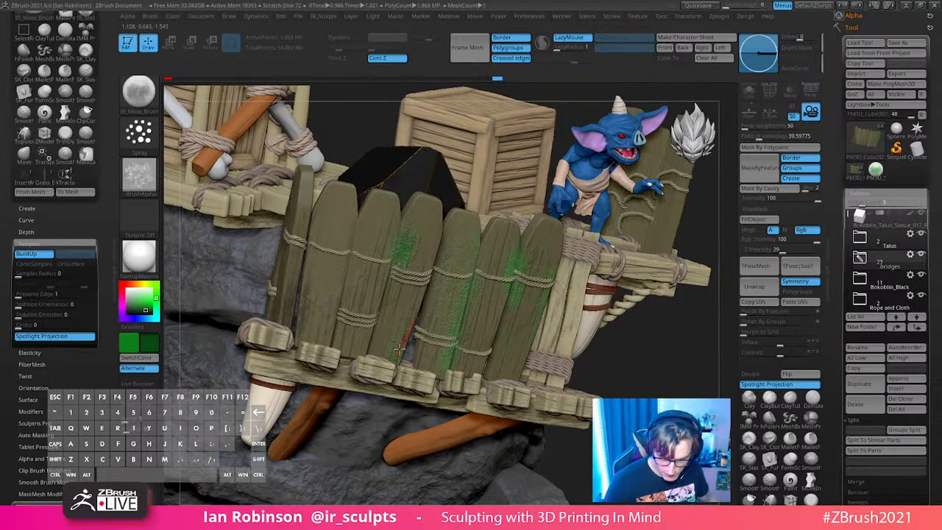
pyautogui.press('s')
pyautogui.moveTo(509, 270)
pyautogui.mouseDown()
pyautogui.moveTo(509, 302)
pyautogui.moveTo(513, 289)
pyautogui.moveTo(502, 298)
pyautogui.mouseUp()
pyautogui.moveTo(441, 372); pyautogui.dragTo(446, 383)
pyautogui.moveTo(541, 282); pyautogui.dragTo(536, 292)
# Step: Isolate the fence again and spray moss in both green shades down the edges of further planks
pyautogui.click(749, 90)
pyautogui.keyDown('alt'); pyautogui.moveTo(622, 248); pyautogui.dragTo(627, 271); pyautogui.keyUp('alt')
pyautogui.moveTo(371, 241)
pyautogui.mouseDown()
pyautogui.moveTo(329, 339)
pyautogui.moveTo(355, 285)
pyautogui.mouseUp()
pyautogui.press('v')
pyautogui.moveTo(363, 233); pyautogui.dragTo(350, 300)
pyautogui.moveTo(342, 339)
pyautogui.mouseDown()
pyautogui.moveTo(340, 357)
pyautogui.moveTo(338, 347)
pyautogui.mouseUp()
pyautogui.moveTo(447, 342); pyautogui.dragTo(359, 354, button='right')
pyautogui.moveTo(349, 338); pyautogui.dragTo(368, 309)
pyautogui.moveTo(395, 425); pyautogui.dragTo(644, 284, button='right')
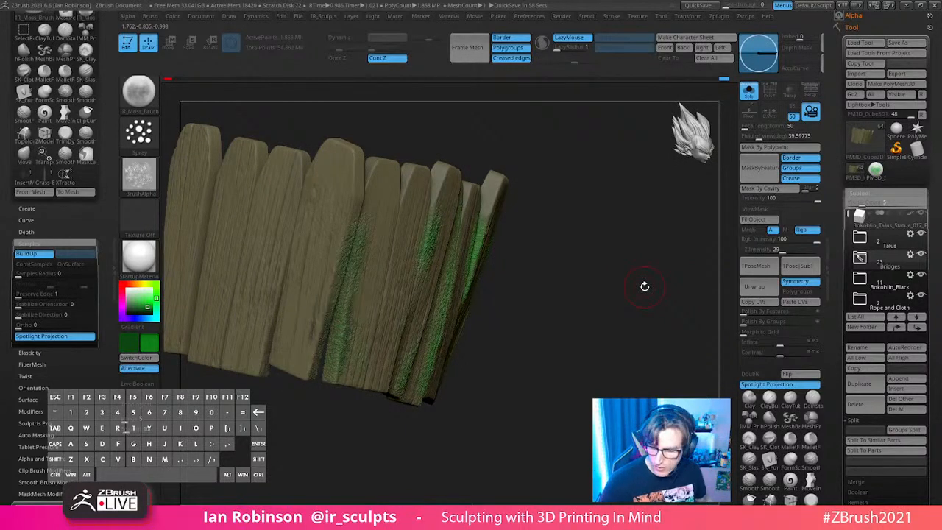
# Step: Mask the isolated fence planks by ambient occlusion
pyautogui.click(661, 16)
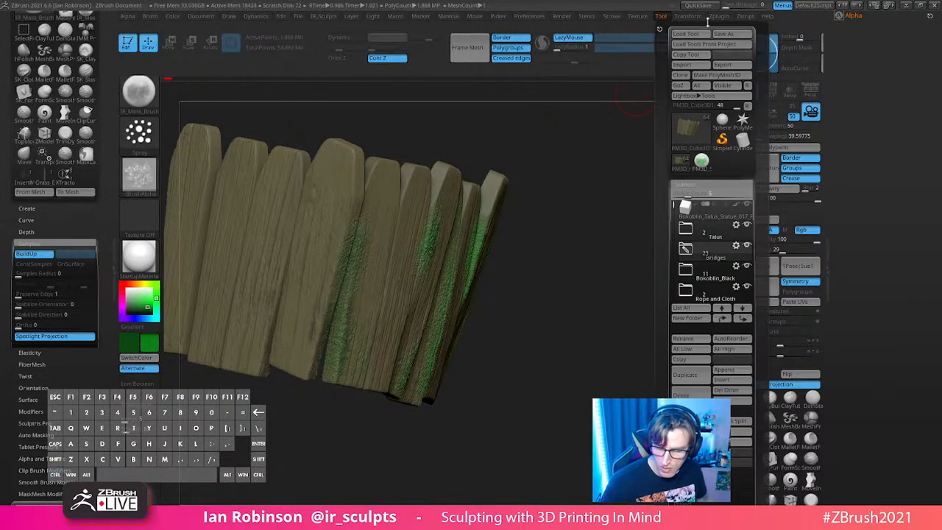
pyautogui.click(719, 18)
pyautogui.click(739, 129)
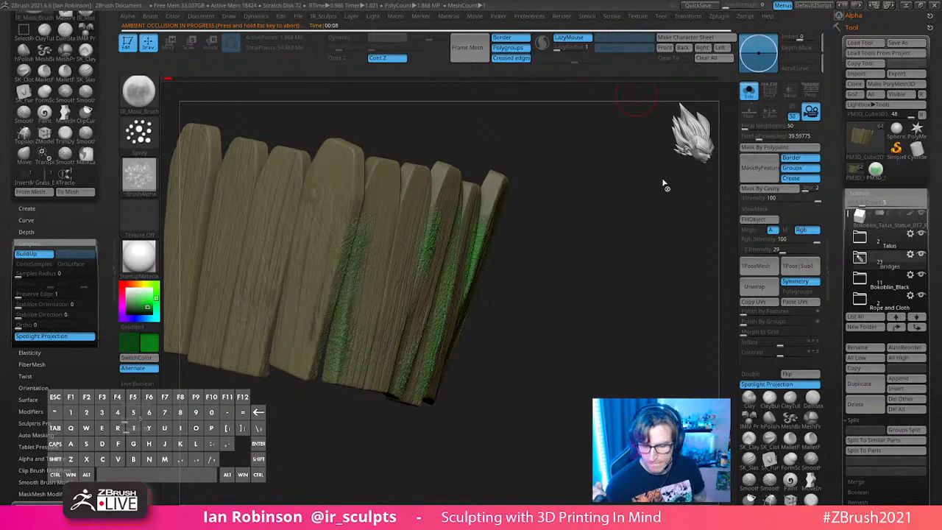
pyautogui.press('ctrl')
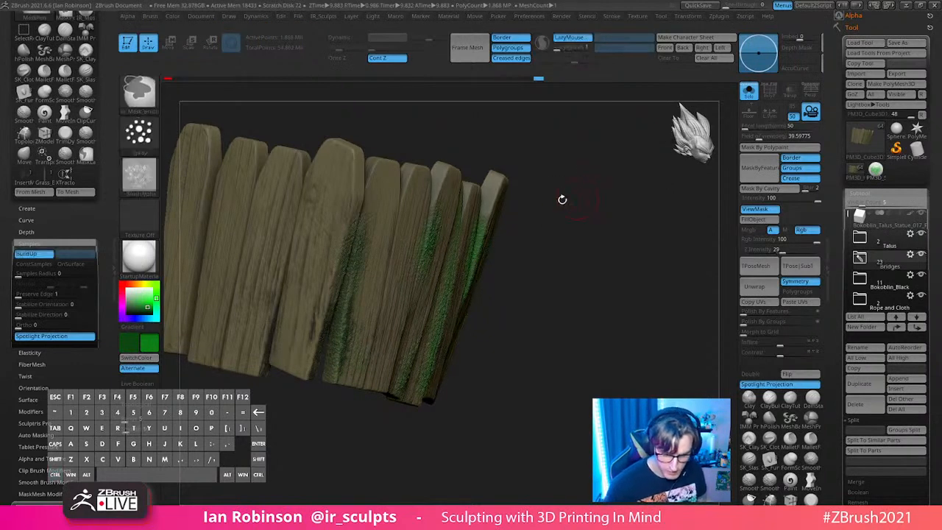
# Step: Spray green moss over the wide plank and the gap beside it through the ambient occlusion mask
pyautogui.moveTo(508, 180); pyautogui.dragTo(521, 207)
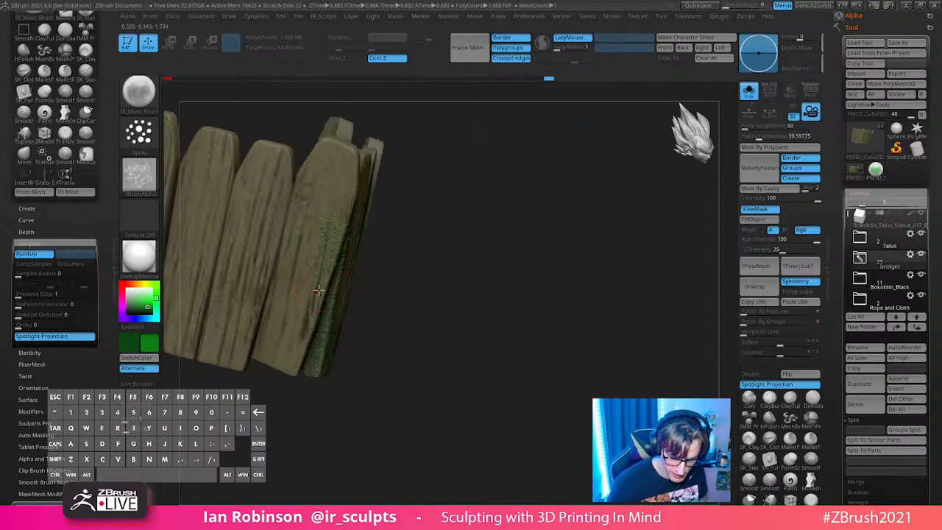
pyautogui.moveTo(296, 255)
pyautogui.mouseDown()
pyautogui.moveTo(305, 216)
pyautogui.moveTo(287, 259)
pyautogui.mouseUp()
pyautogui.moveTo(486, 177); pyautogui.dragTo(442, 238)
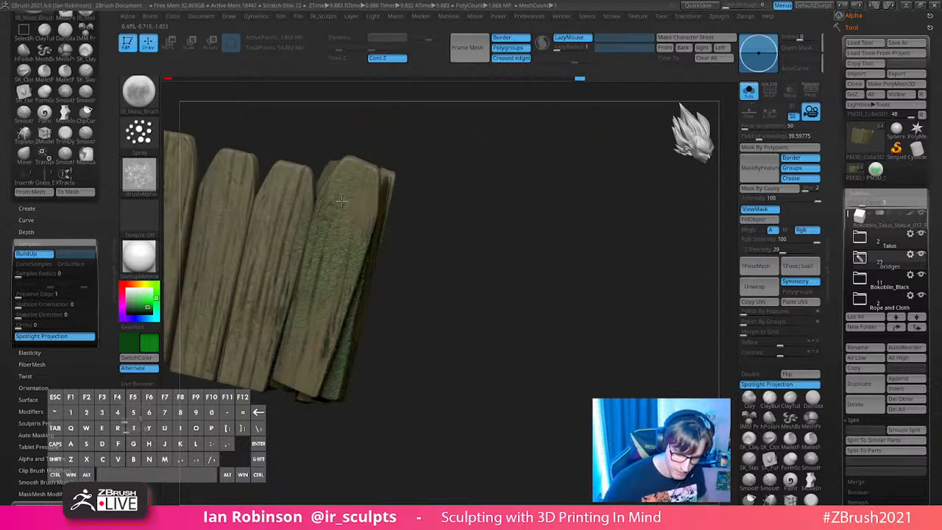
pyautogui.moveTo(439, 183); pyautogui.dragTo(692, 207)
# Step: Show the whole statue again and spray moss onto the roped planks next to the mossy corner plank
pyautogui.click(749, 94)
pyautogui.moveTo(584, 294); pyautogui.dragTo(543, 345)
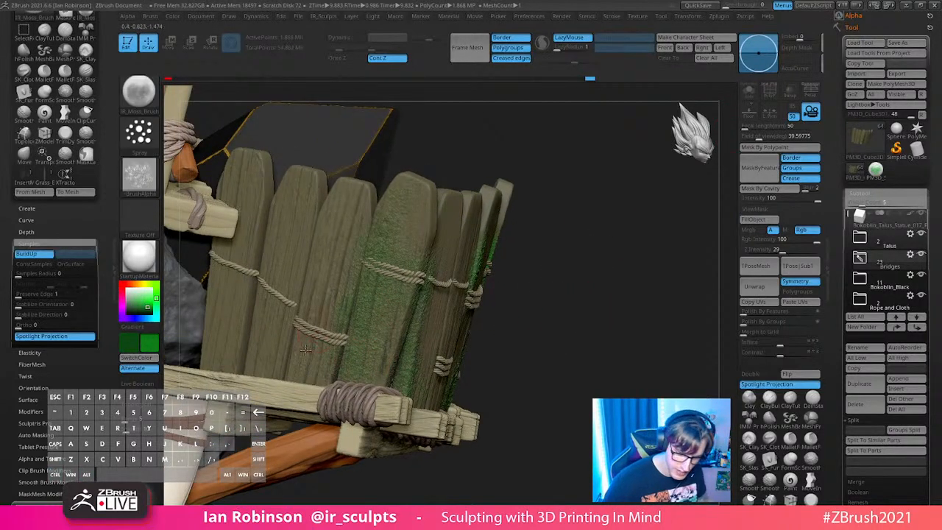
pyautogui.moveTo(559, 309); pyautogui.dragTo(374, 362)
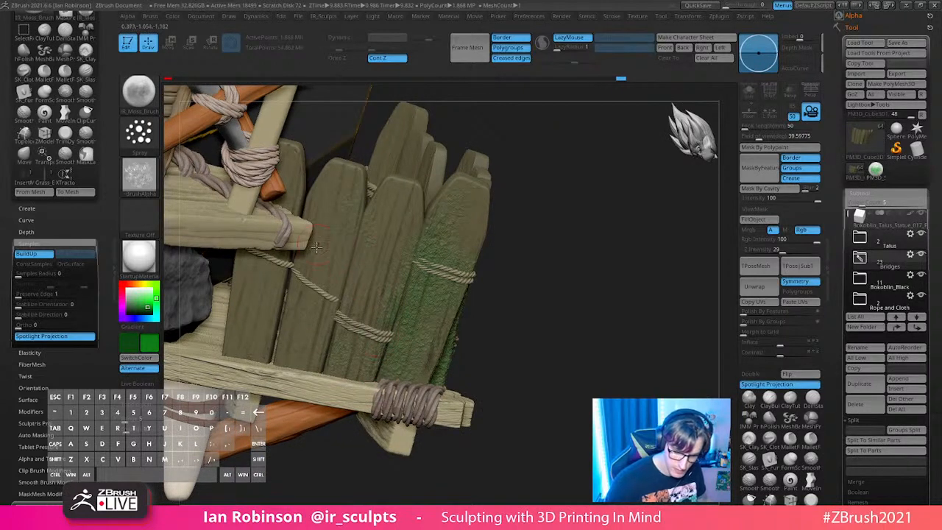
# Step: Isolate the fence and spray moss along the facing edges and lower ends of the end plank and its neighbour
pyautogui.click(749, 91)
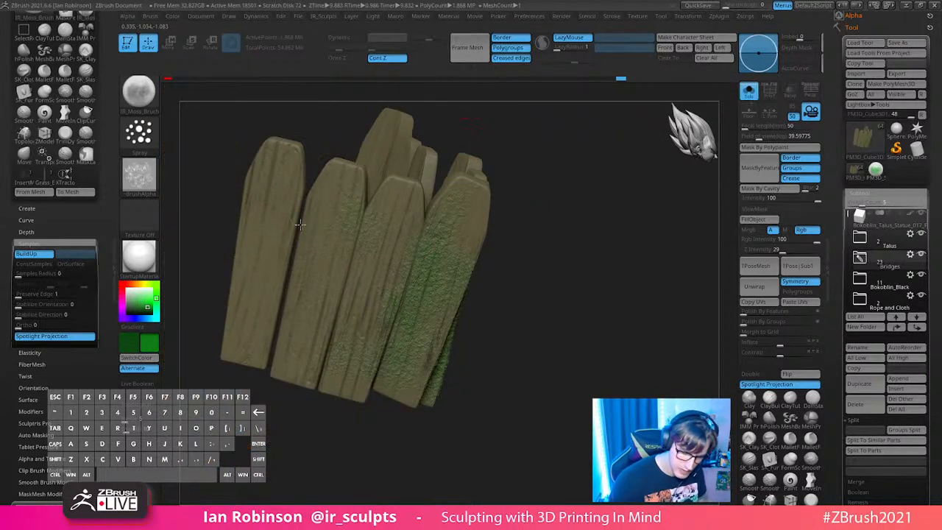
pyautogui.moveTo(256, 390)
pyautogui.mouseDown()
pyautogui.moveTo(290, 330)
pyautogui.moveTo(316, 379)
pyautogui.moveTo(280, 330)
pyautogui.mouseUp()
pyautogui.keyDown('alt'); pyautogui.moveTo(579, 207); pyautogui.dragTo(613, 250); pyautogui.keyUp('alt')
pyautogui.moveTo(332, 296); pyautogui.dragTo(339, 229)
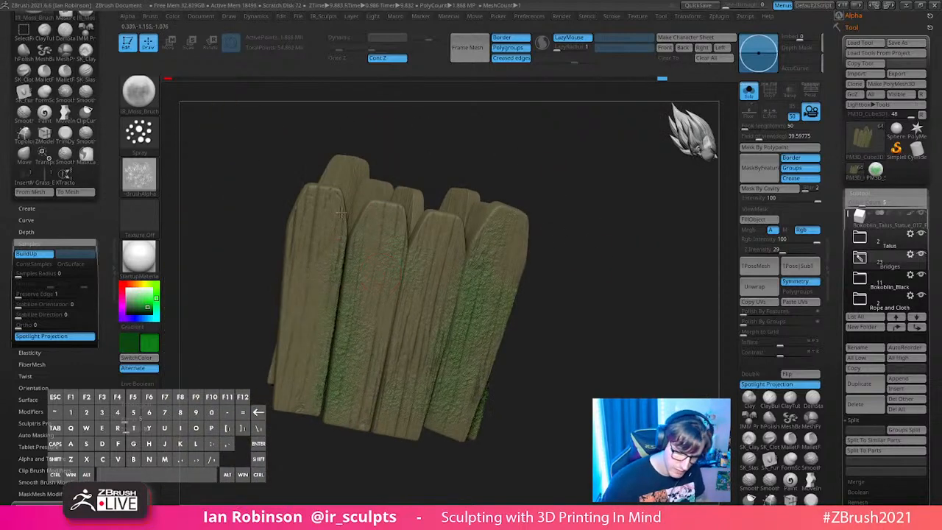
pyautogui.moveTo(339, 274); pyautogui.dragTo(334, 200)
pyautogui.moveTo(517, 331)
pyautogui.mouseDown()
pyautogui.moveTo(496, 189)
pyautogui.moveTo(466, 277)
pyautogui.mouseUp()
pyautogui.moveTo(291, 404); pyautogui.dragTo(299, 398)
pyautogui.moveTo(299, 398)
pyautogui.mouseDown()
pyautogui.moveTo(318, 341)
pyautogui.moveTo(307, 379)
pyautogui.mouseUp()
# Step: Adjust the draw size and build up brighter moss along the lower ends and gaps of the four end planks
pyautogui.press('s')
pyautogui.keyDown('alt'); pyautogui.moveTo(463, 159); pyautogui.dragTo(547, 240); pyautogui.keyUp('alt')
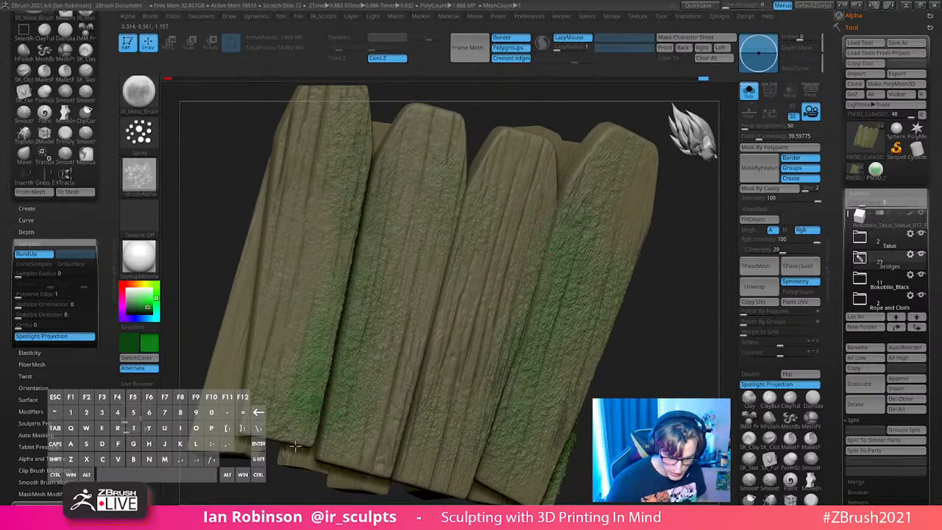
pyautogui.moveTo(279, 439); pyautogui.dragTo(316, 407)
pyautogui.moveTo(327, 350); pyautogui.dragTo(331, 300)
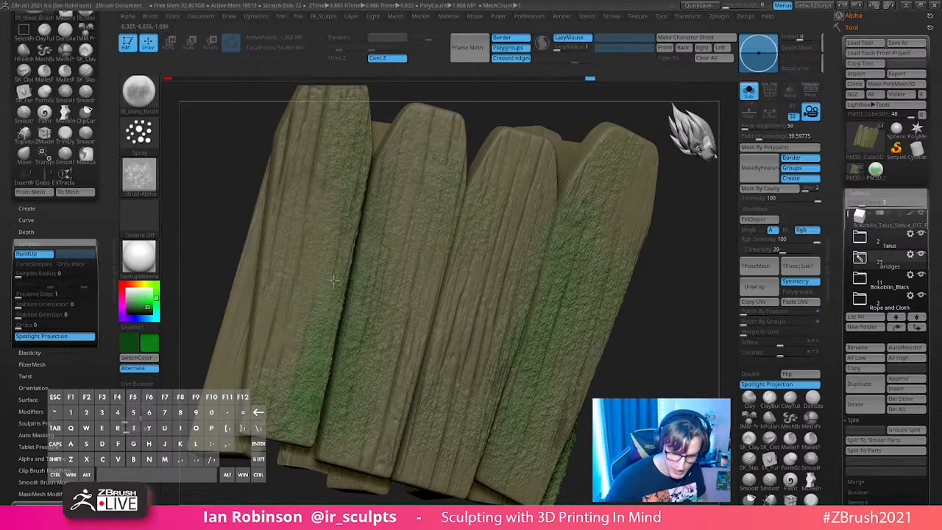
pyautogui.moveTo(266, 348); pyautogui.dragTo(262, 402)
pyautogui.moveTo(674, 382)
pyautogui.keyDown('alt'); pyautogui.mouseDown()
pyautogui.moveTo(648, 336)
pyautogui.moveTo(552, 292)
pyautogui.mouseUp(); pyautogui.keyUp('alt')
pyautogui.moveTo(397, 391); pyautogui.dragTo(387, 424)
pyautogui.moveTo(332, 417)
pyautogui.mouseDown()
pyautogui.moveTo(329, 424)
pyautogui.moveTo(339, 410)
pyautogui.moveTo(348, 427)
pyautogui.mouseUp()
pyautogui.moveTo(372, 298); pyautogui.dragTo(362, 308)
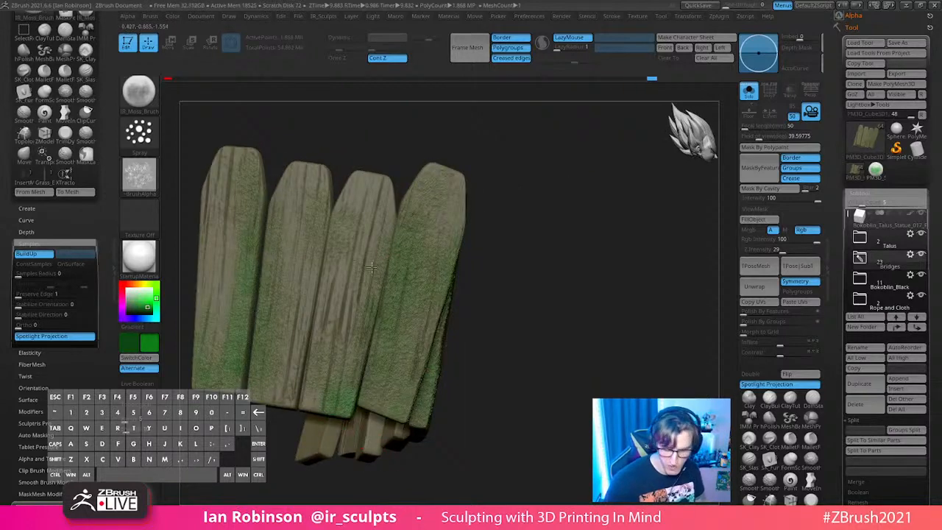
# Step: Turn to the fence's other stretch and spray the darker green shade along the edges and gaps of its planks
pyautogui.moveTo(589, 242); pyautogui.dragTo(519, 234)
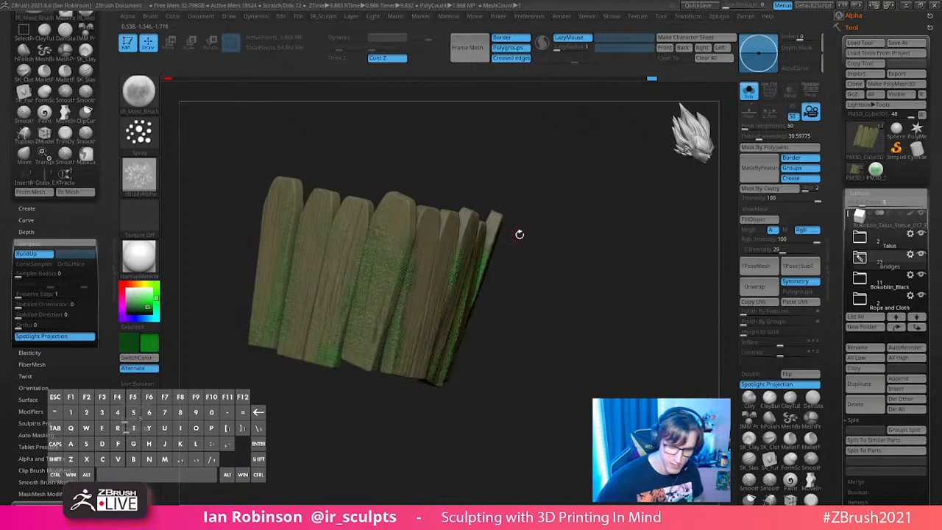
pyautogui.moveTo(612, 261)
pyautogui.mouseDown()
pyautogui.moveTo(620, 310)
pyautogui.moveTo(670, 260)
pyautogui.moveTo(620, 265)
pyautogui.moveTo(604, 253)
pyautogui.moveTo(447, 279)
pyautogui.moveTo(451, 287)
pyautogui.moveTo(447, 270)
pyautogui.mouseUp()
pyautogui.moveTo(448, 401); pyautogui.dragTo(515, 339)
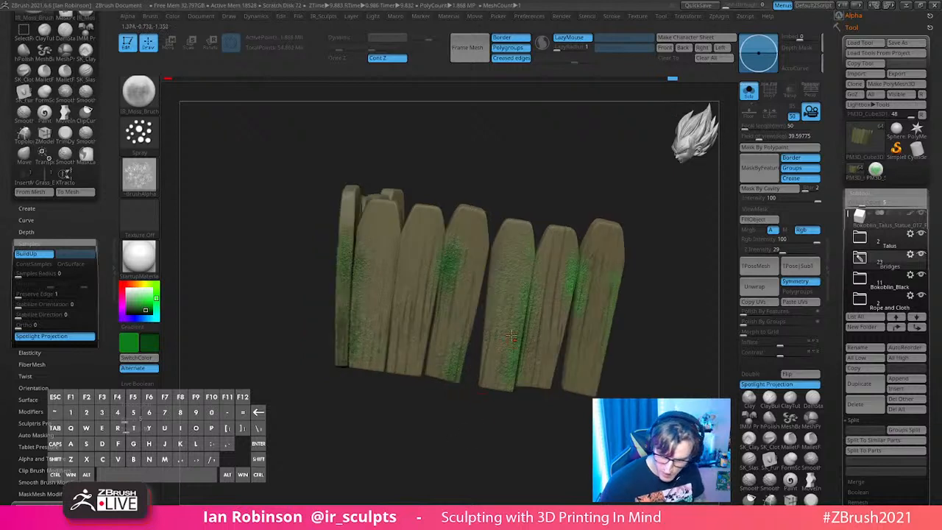
pyautogui.moveTo(504, 376); pyautogui.dragTo(514, 345)
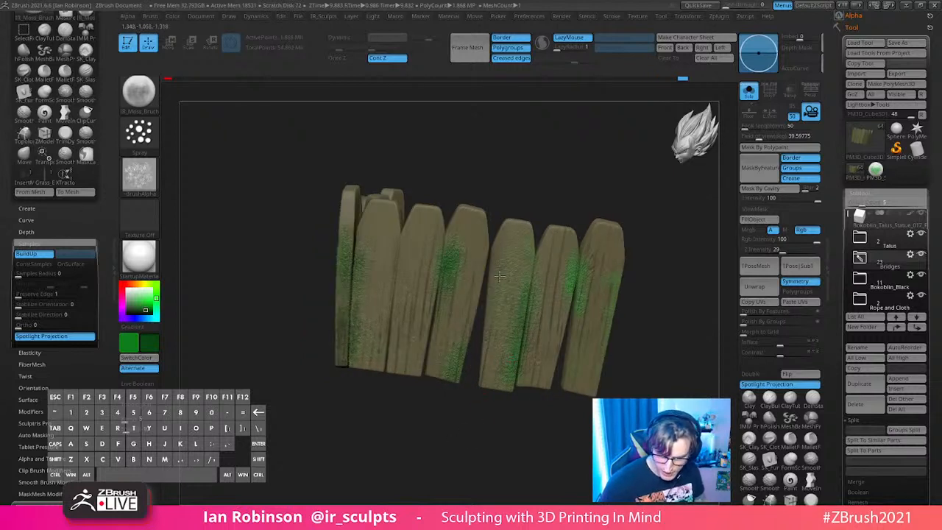
pyautogui.keyDown('alt'); pyautogui.moveTo(534, 432); pyautogui.dragTo(485, 443); pyautogui.keyUp('alt')
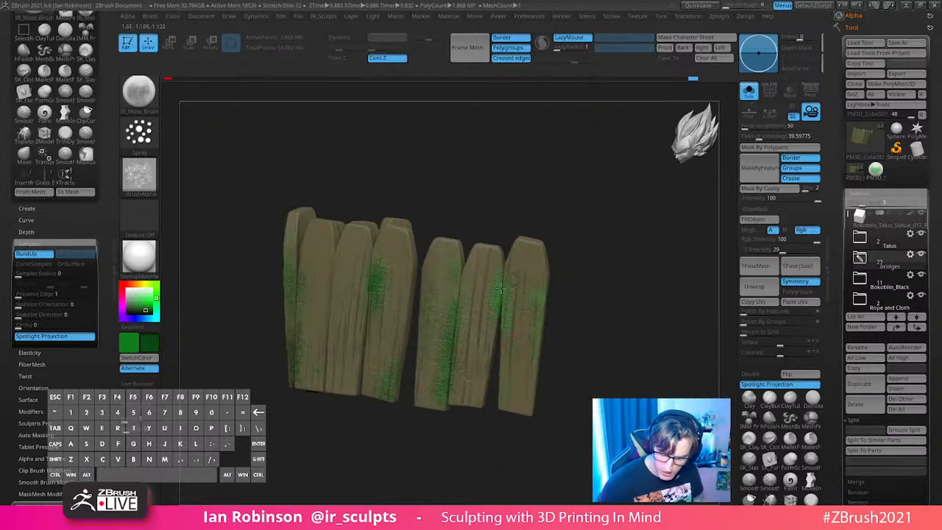
pyautogui.moveTo(510, 296)
pyautogui.mouseDown()
pyautogui.moveTo(507, 323)
pyautogui.moveTo(531, 392)
pyautogui.moveTo(585, 370)
pyautogui.moveTo(477, 395)
pyautogui.mouseUp()
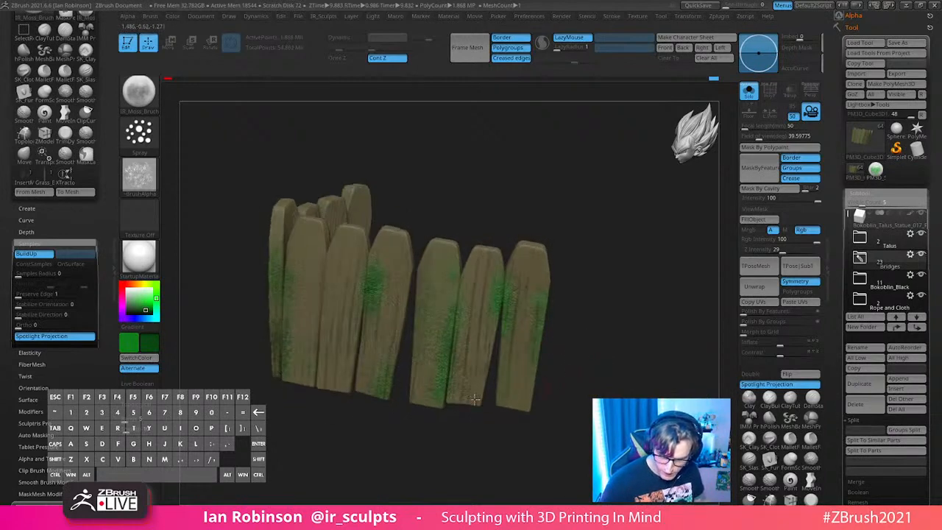
# Step: Adjust the draw size and spray darker moss on the fence's inner side, undoing the first stroke and redoing it across the planks
pyautogui.moveTo(577, 302)
pyautogui.mouseDown()
pyautogui.moveTo(613, 372)
pyautogui.moveTo(523, 385)
pyautogui.moveTo(507, 355)
pyautogui.mouseUp()
pyautogui.press('s')
pyautogui.moveTo(458, 296)
pyautogui.mouseDown()
pyautogui.moveTo(429, 260)
pyautogui.moveTo(471, 280)
pyautogui.mouseUp()
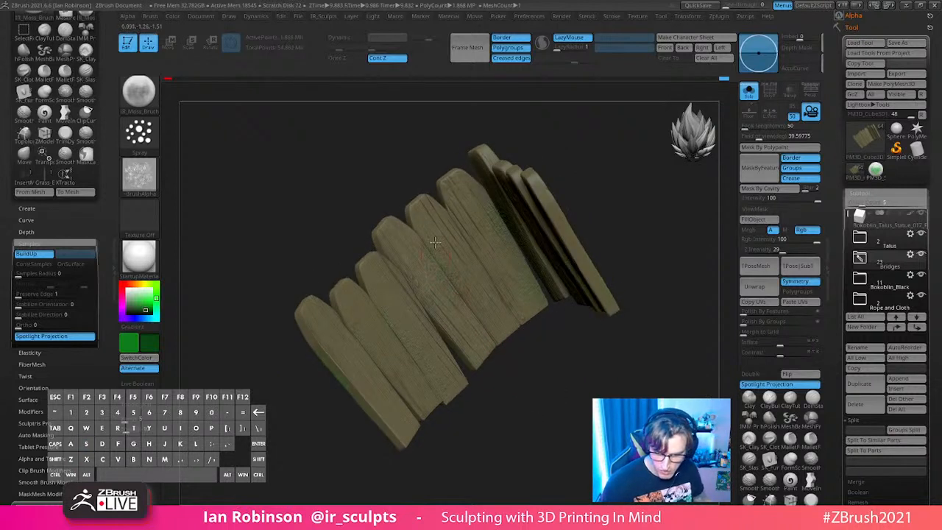
pyautogui.hotkey('ctrl', 'z')
pyautogui.moveTo(520, 322); pyautogui.dragTo(486, 251)
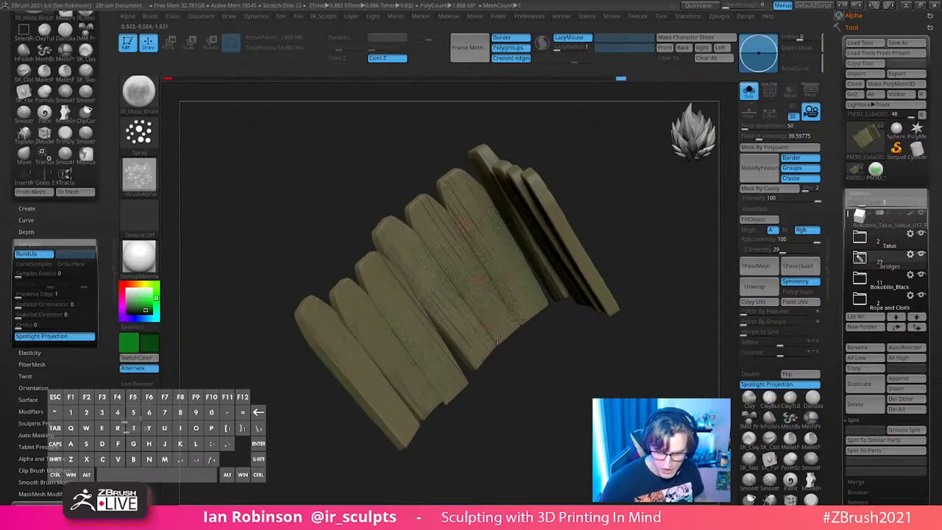
pyautogui.moveTo(484, 328); pyautogui.dragTo(445, 376, button='right')
pyautogui.moveTo(398, 301); pyautogui.dragTo(427, 401)
pyautogui.moveTo(336, 329); pyautogui.dragTo(308, 322, button='right')
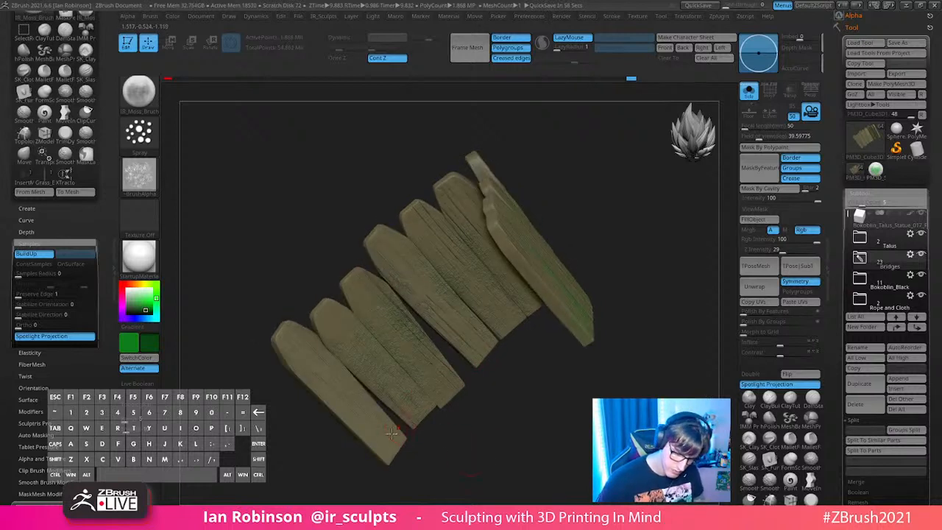
pyautogui.moveTo(332, 366); pyautogui.dragTo(416, 426)
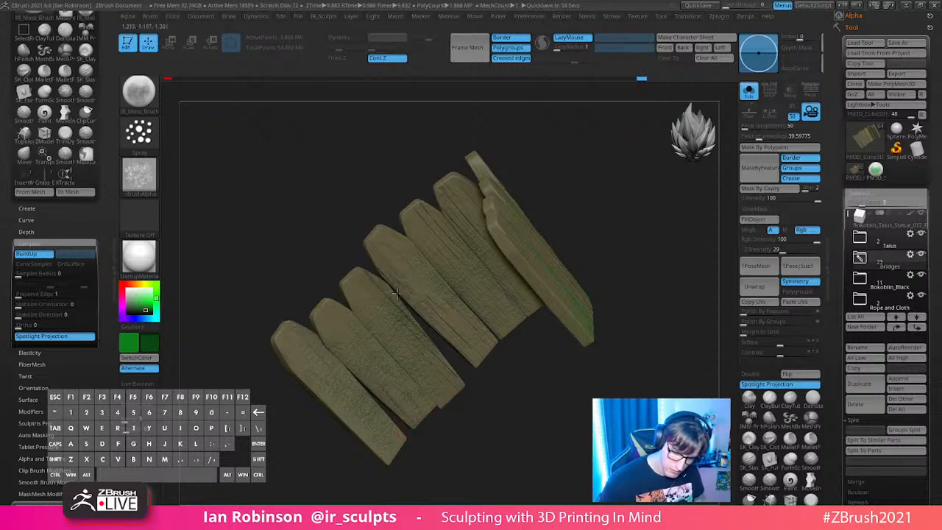
# Step: Continue the darker moss across the lower ends and inner faces of the remaining fence planks
pyautogui.moveTo(467, 352); pyautogui.dragTo(474, 359)
pyautogui.moveTo(515, 402)
pyautogui.mouseDown()
pyautogui.moveTo(498, 347)
pyautogui.moveTo(541, 338)
pyautogui.mouseUp()
pyautogui.moveTo(485, 375)
pyautogui.mouseDown()
pyautogui.moveTo(543, 363)
pyautogui.moveTo(527, 287)
pyautogui.mouseUp()
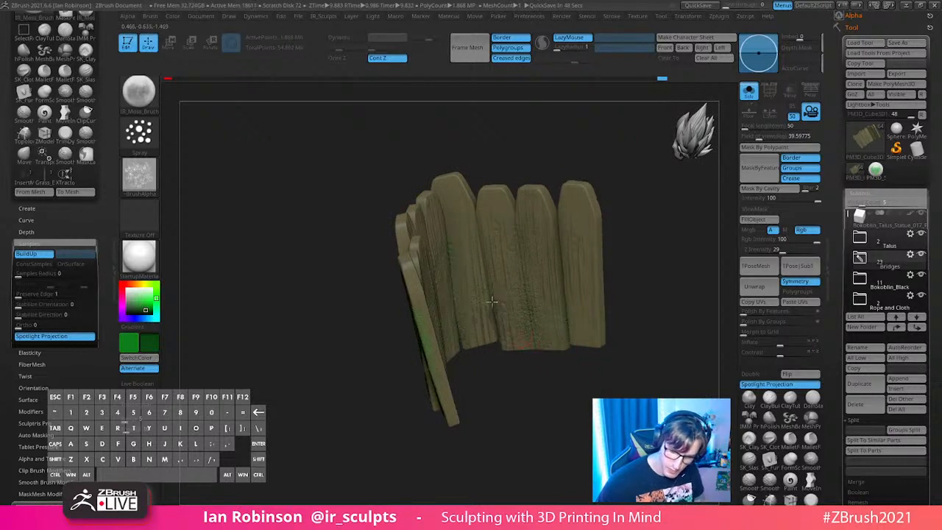
pyautogui.moveTo(527, 363)
pyautogui.mouseDown()
pyautogui.moveTo(560, 412)
pyautogui.moveTo(563, 353)
pyautogui.mouseUp()
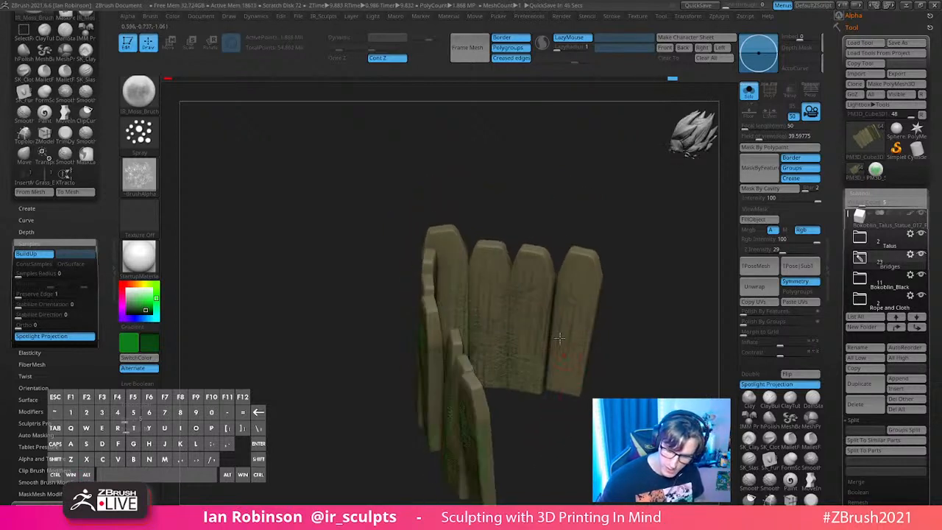
pyautogui.moveTo(574, 390); pyautogui.dragTo(600, 383)
pyautogui.moveTo(619, 317); pyautogui.dragTo(599, 243)
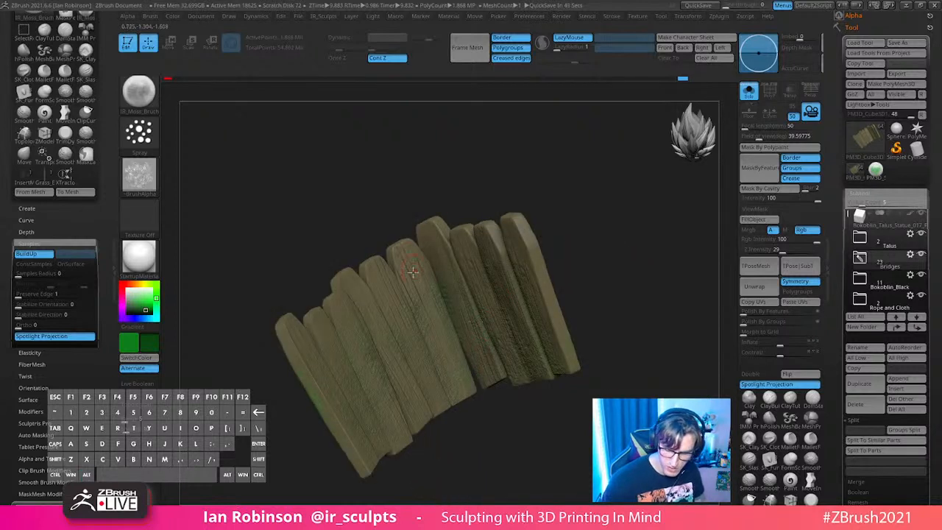
pyautogui.moveTo(571, 274); pyautogui.dragTo(630, 265)
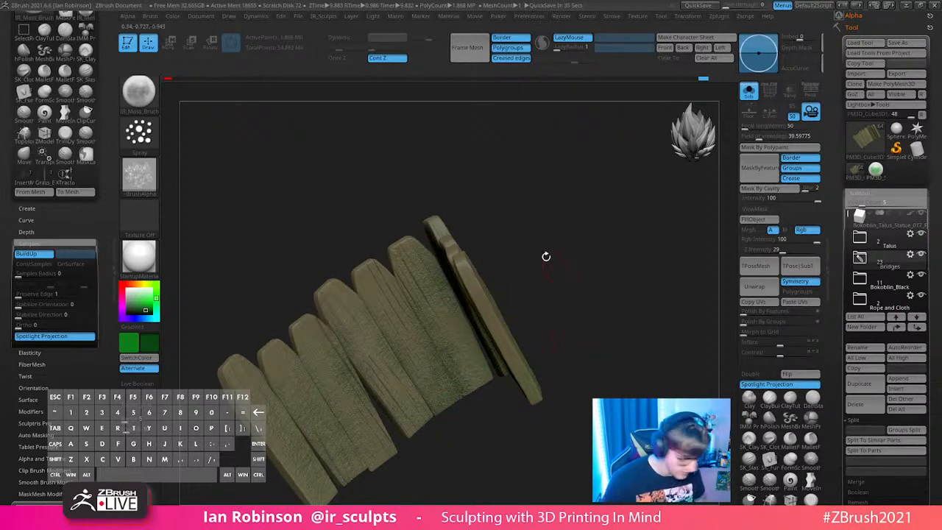
# Step: Switch to the lighter green and spray moss along the lower ends of the inner planks near the corner
pyautogui.press('v')
pyautogui.moveTo(457, 390); pyautogui.dragTo(427, 378)
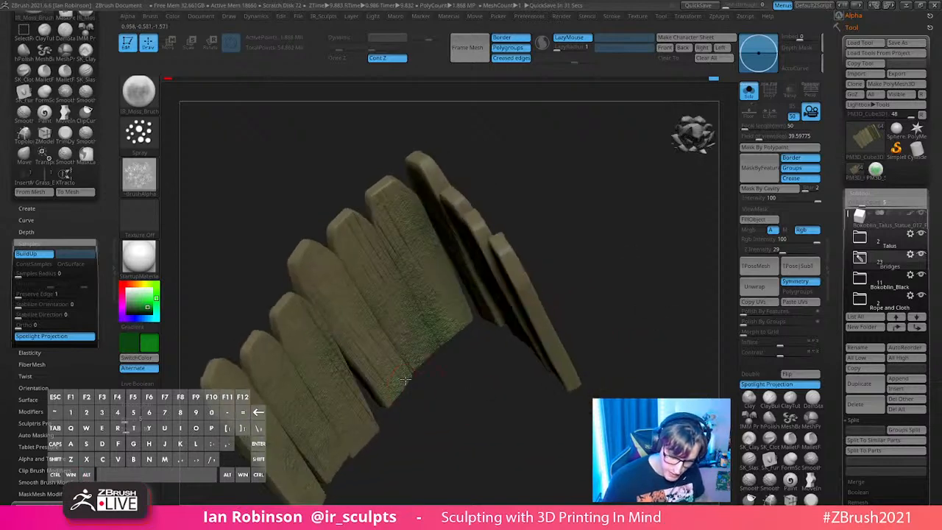
# Step: Show the whole statue again, then select the Talus rock body and isolate it
pyautogui.keyDown('alt'); pyautogui.moveTo(515, 177); pyautogui.dragTo(721, 139); pyautogui.keyUp('alt')
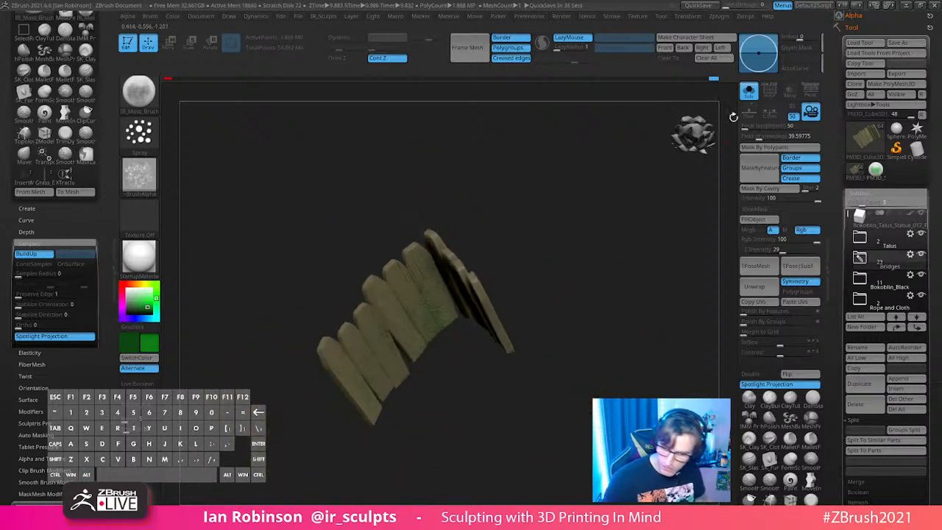
pyautogui.click(749, 92)
pyautogui.moveTo(447, 358); pyautogui.dragTo(581, 267, button='right')
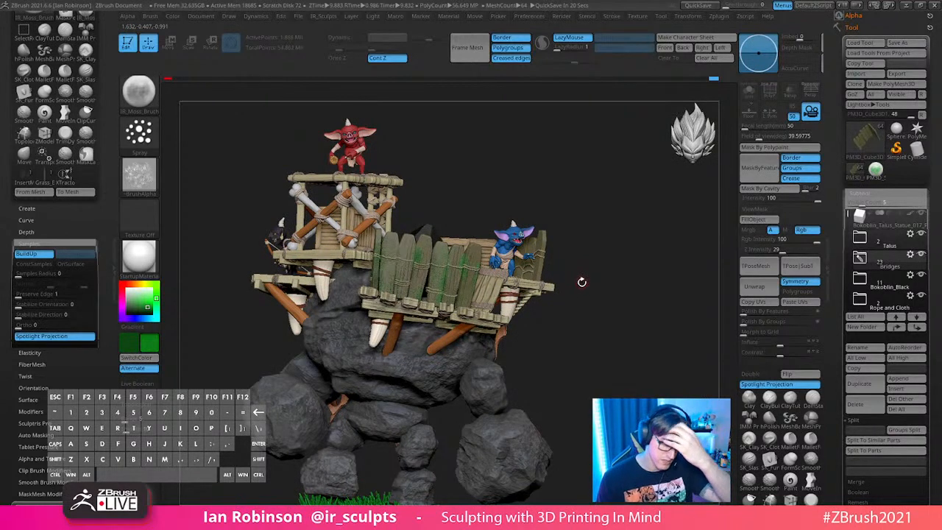
pyautogui.moveTo(600, 286); pyautogui.dragTo(219, 396, button='right')
pyautogui.keyDown('alt'); pyautogui.click(443, 367); pyautogui.keyUp('alt')
pyautogui.click(749, 93)
pyautogui.keyDown('alt'); pyautogui.moveTo(650, 226); pyautogui.dragTo(585, 243, button='right'); pyautogui.keyUp('alt')
# Step: Save the tool over its existing file
pyautogui.click(898, 41)
pyautogui.press('Return')
pyautogui.press('y')
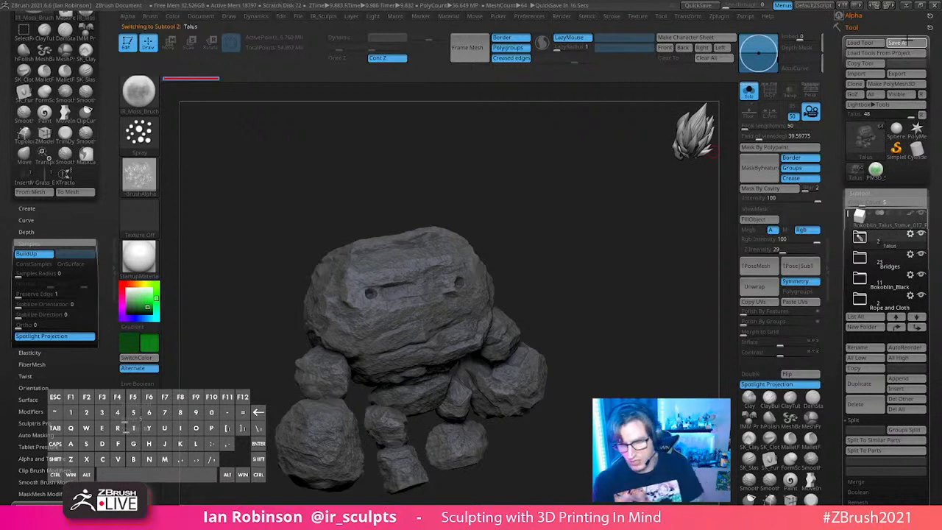
# Step: Mask the Talus rock body by ambient occlusion
pyautogui.moveTo(584, 265)
pyautogui.mouseDown()
pyautogui.moveTo(564, 255)
pyautogui.moveTo(618, 236)
pyautogui.moveTo(526, 238)
pyautogui.moveTo(544, 287)
pyautogui.moveTo(506, 289)
pyautogui.moveTo(500, 313)
pyautogui.mouseUp()
pyautogui.press('s')
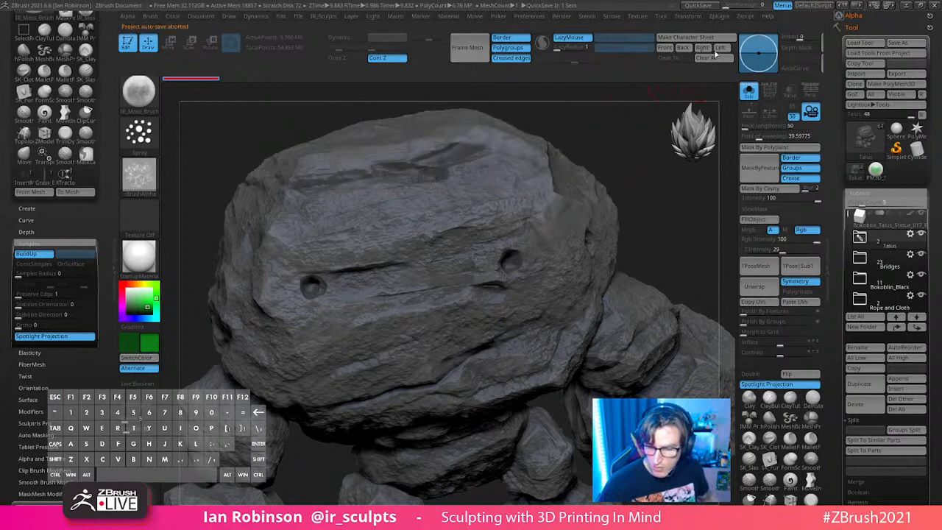
pyautogui.click(720, 16)
pyautogui.click(745, 130)
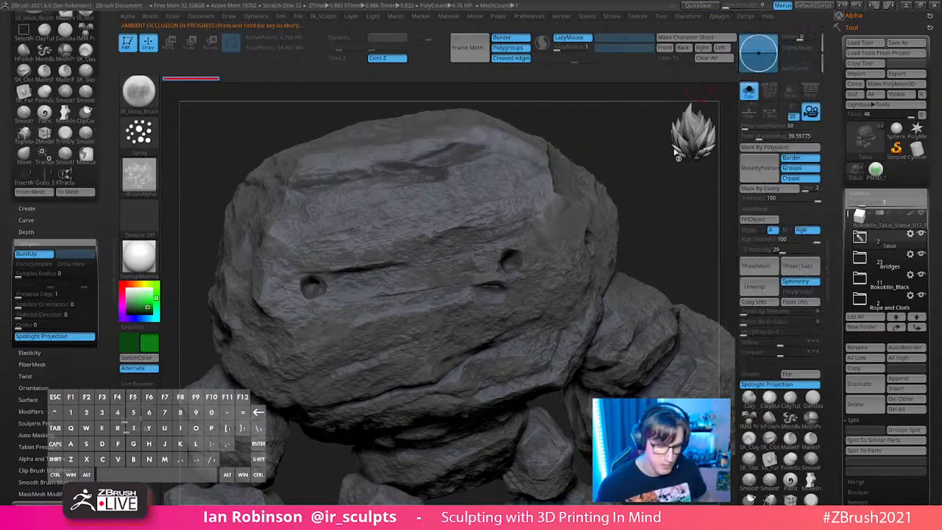
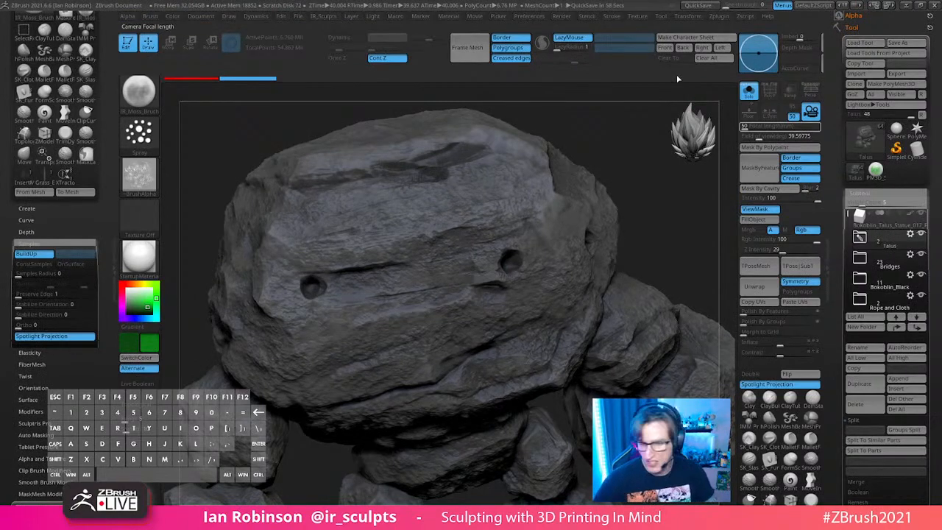
# Step: Save the project and confirm the save
pyautogui.hotkey('ctrl', 's')
pyautogui.press('Return')
pyautogui.press('Return')
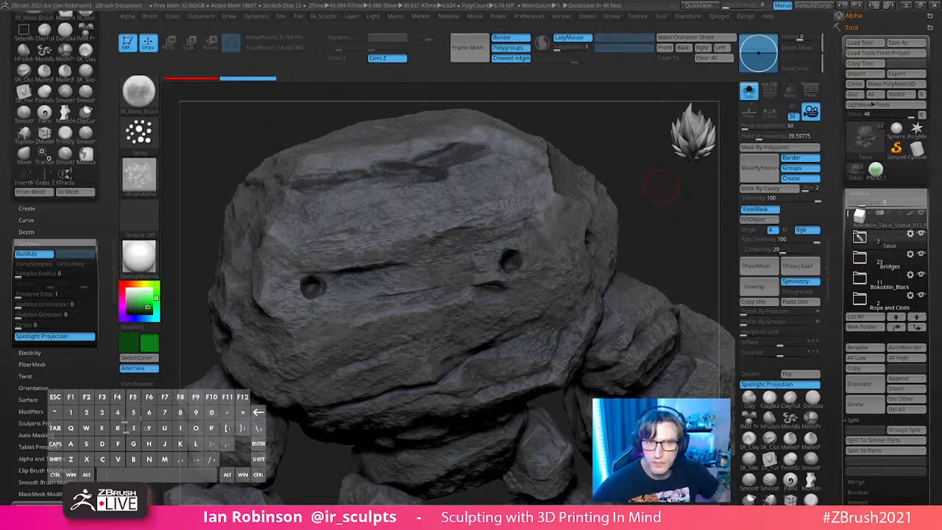
# Step: Invert the ambient occlusion mask on the Talus rock body
pyautogui.moveTo(654, 230); pyautogui.dragTo(659, 250)
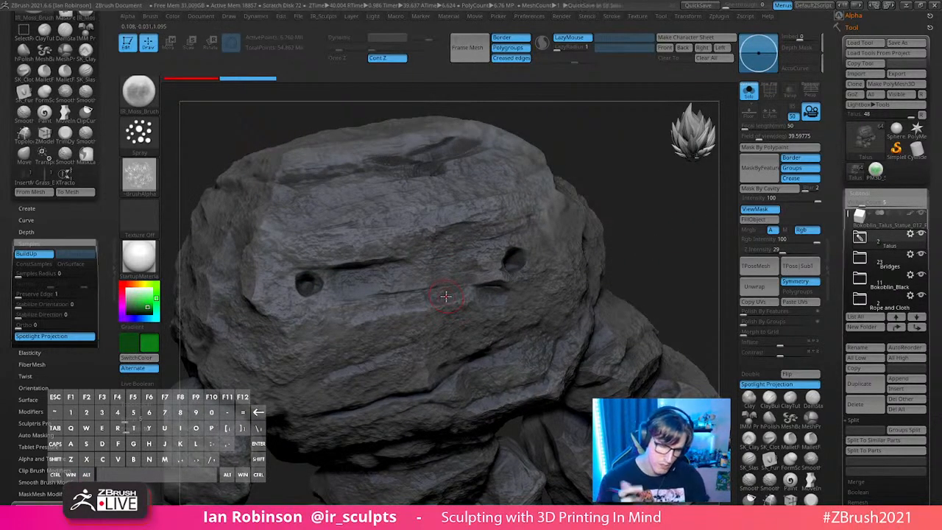
pyautogui.moveTo(631, 197); pyautogui.dragTo(645, 201)
pyautogui.keyDown('ctrl'); pyautogui.click(646, 202); pyautogui.keyUp('ctrl')
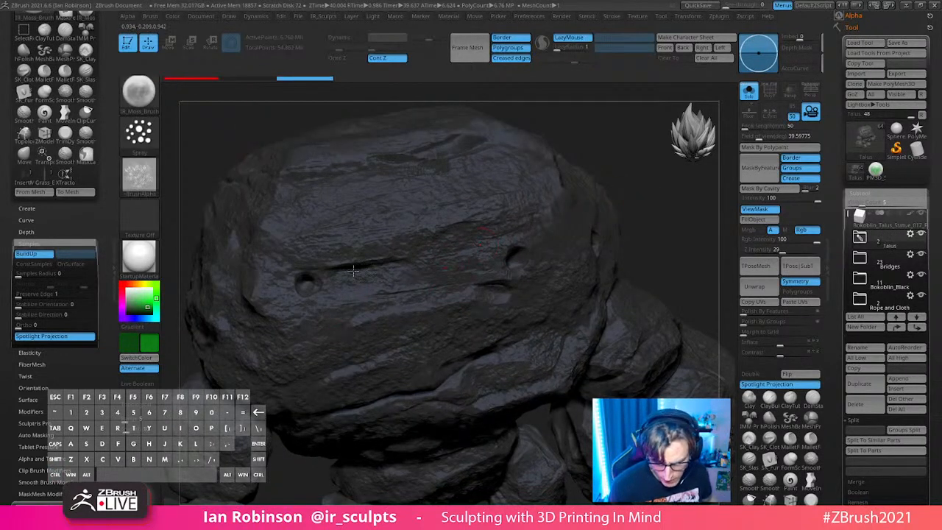
pyautogui.keyDown('ctrl'); pyautogui.click(589, 225); pyautogui.keyUp('ctrl')
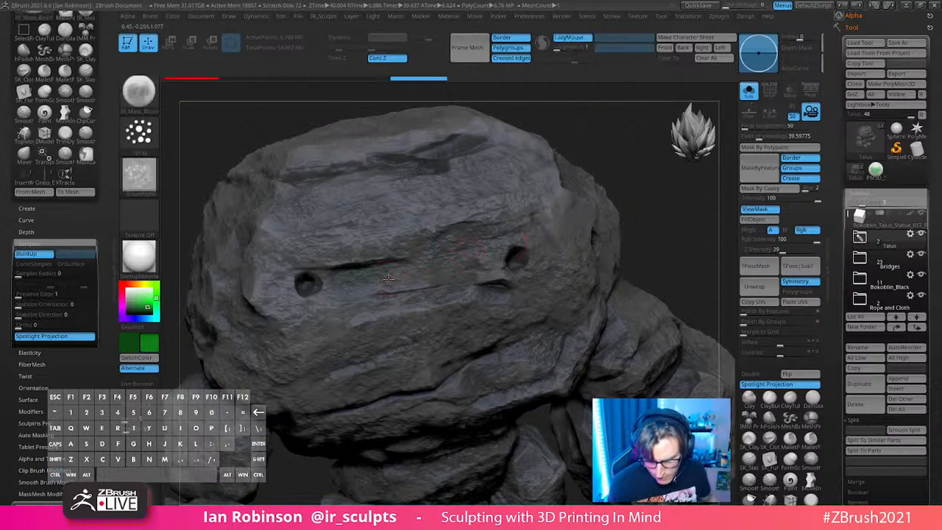
pyautogui.press('s')
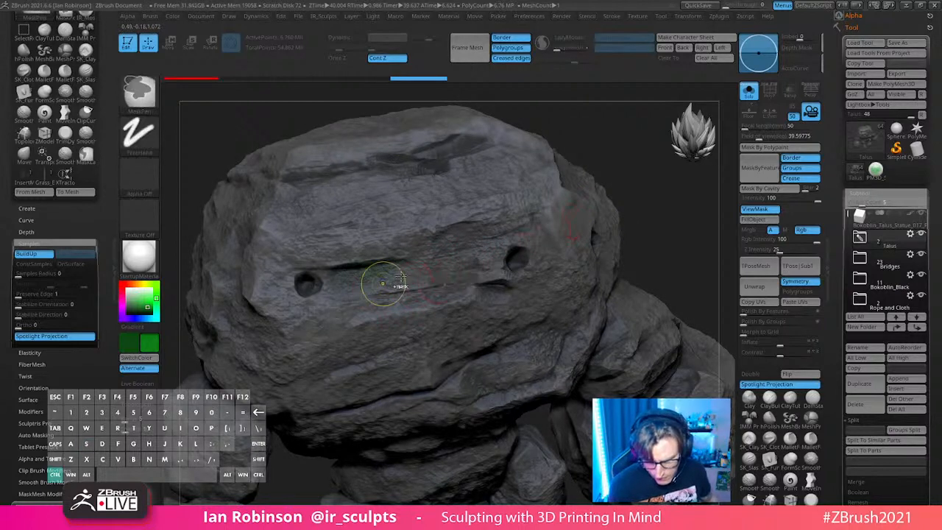
pyautogui.keyDown('ctrl'); pyautogui.click(417, 262); pyautogui.keyUp('ctrl')
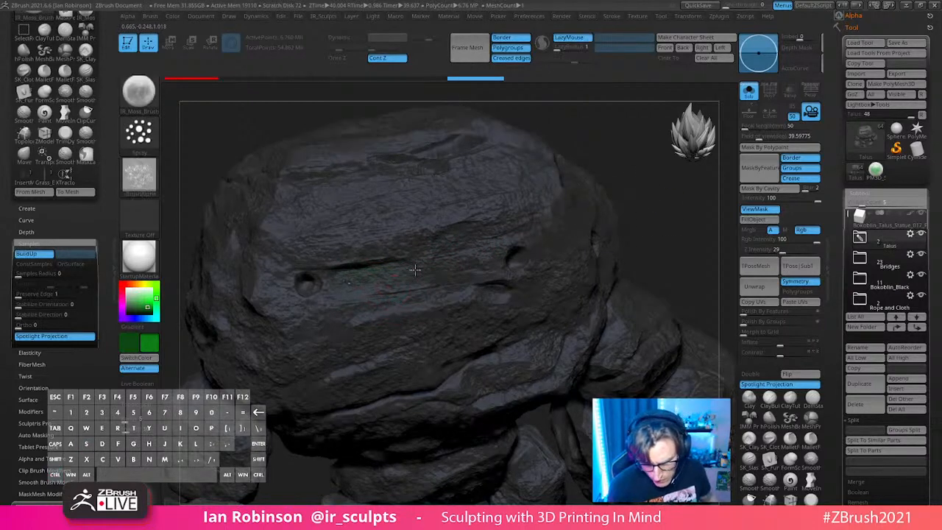
# Step: Adjust the moss brush size and paint green moss along the front crack and in the right-hand hole of the Talus's face
pyautogui.press('s')
pyautogui.moveTo(359, 284)
pyautogui.mouseDown()
pyautogui.moveTo(357, 276)
pyautogui.moveTo(341, 285)
pyautogui.mouseUp()
pyautogui.moveTo(662, 239); pyautogui.dragTo(633, 239)
pyautogui.moveTo(454, 283)
pyautogui.mouseDown()
pyautogui.moveTo(463, 274)
pyautogui.moveTo(462, 293)
pyautogui.moveTo(488, 279)
pyautogui.mouseUp()
pyautogui.moveTo(658, 244)
pyautogui.mouseDown()
pyautogui.moveTo(661, 229)
pyautogui.moveTo(551, 279)
pyautogui.mouseUp()
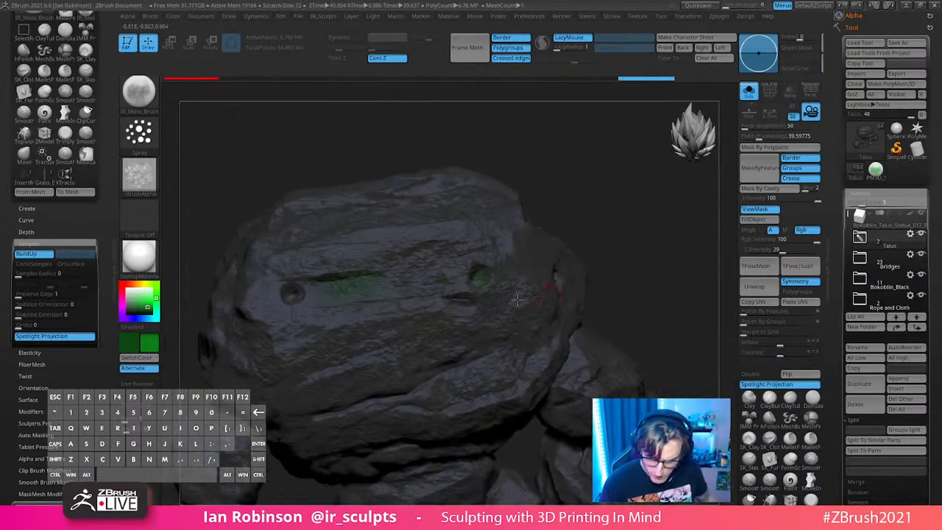
# Step: Brush moss into the notch below the right-hand hole and over the rock just beneath it
pyautogui.moveTo(444, 309)
pyautogui.mouseDown()
pyautogui.moveTo(477, 301)
pyautogui.moveTo(475, 336)
pyautogui.mouseUp()
pyautogui.moveTo(463, 295); pyautogui.dragTo(475, 289)
pyautogui.moveTo(458, 319); pyautogui.dragTo(454, 317)
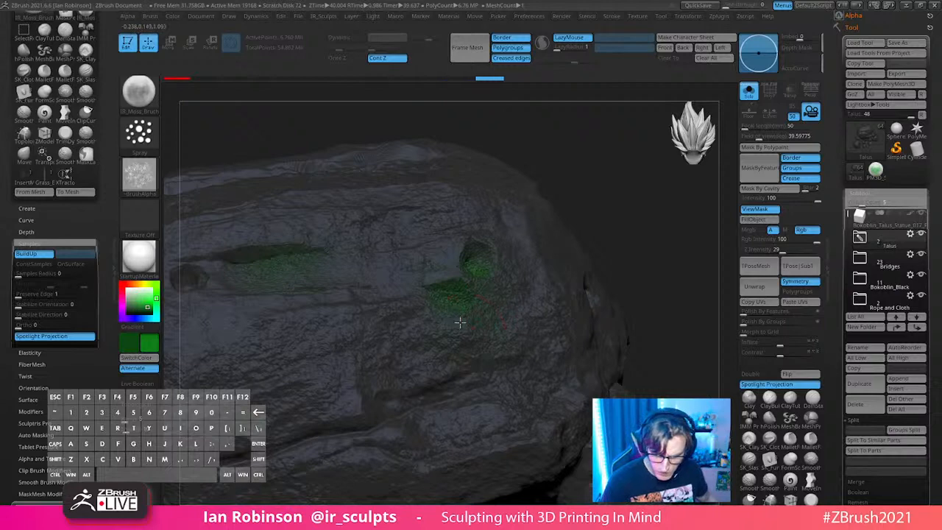
pyautogui.moveTo(650, 240); pyautogui.dragTo(629, 258)
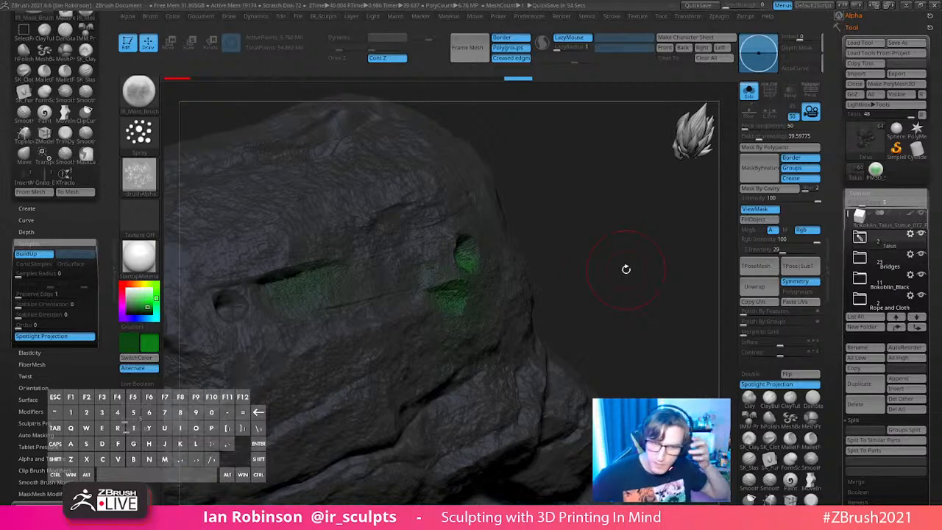
# Step: Hide the mask display and brush moss onto the lower front of the head rock and around the right-hand hole
pyautogui.moveTo(626, 268); pyautogui.dragTo(596, 198)
pyautogui.moveTo(322, 336)
pyautogui.mouseDown()
pyautogui.moveTo(400, 297)
pyautogui.moveTo(345, 332)
pyautogui.mouseUp()
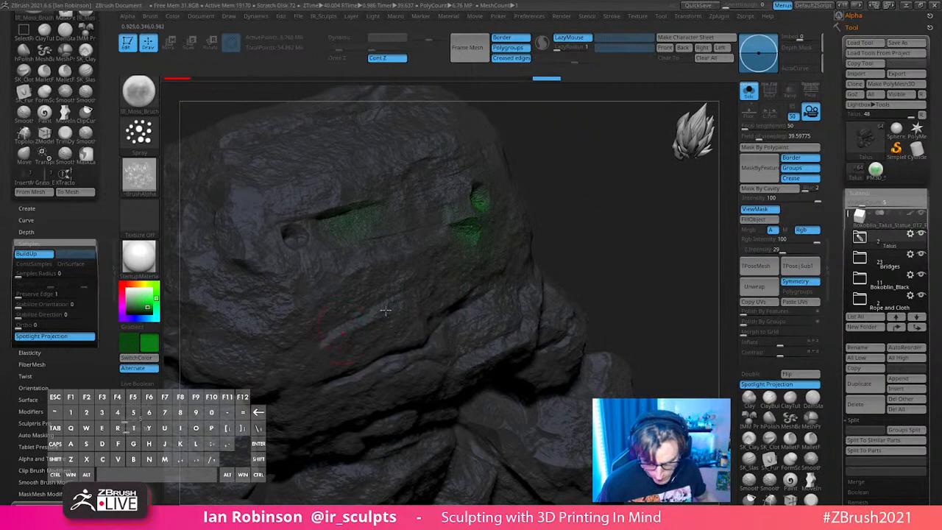
pyautogui.hotkey('ctrl', 'h')
pyautogui.moveTo(598, 219); pyautogui.dragTo(596, 237)
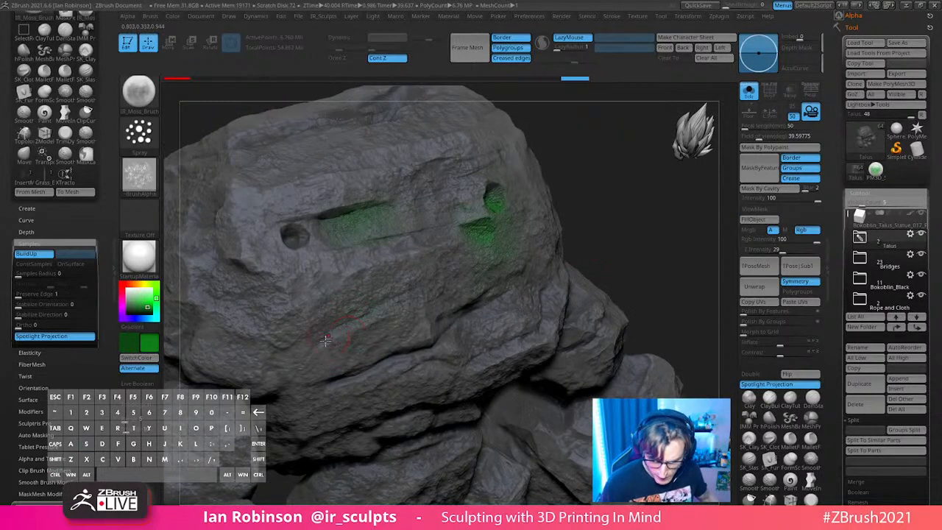
pyautogui.moveTo(452, 229); pyautogui.dragTo(484, 221)
pyautogui.moveTo(605, 246)
pyautogui.keyDown('alt'); pyautogui.mouseDown()
pyautogui.moveTo(610, 211)
pyautogui.moveTo(625, 192)
pyautogui.mouseUp(); pyautogui.keyUp('alt')
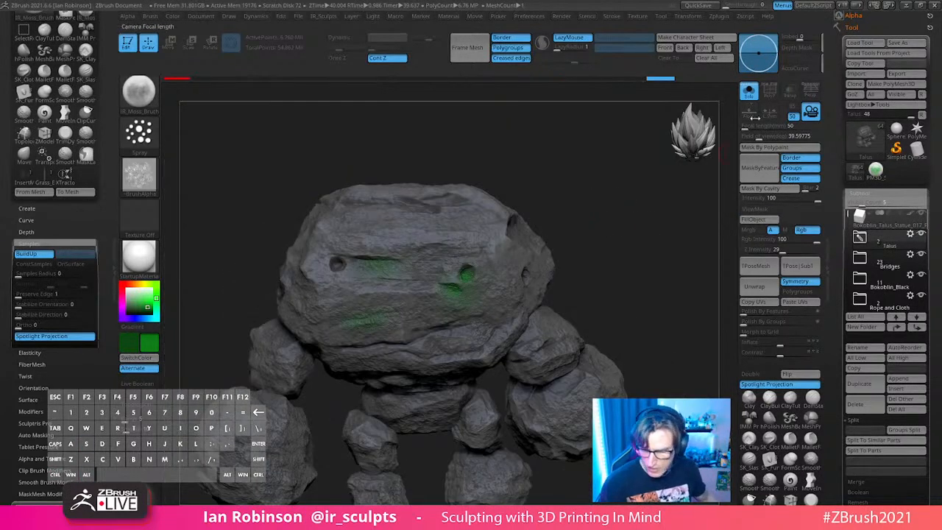
# Step: Show the complete statue to check the moss against the other parts, and isolate the Talus body again
pyautogui.click(749, 92)
pyautogui.moveTo(638, 287); pyautogui.dragTo(600, 257)
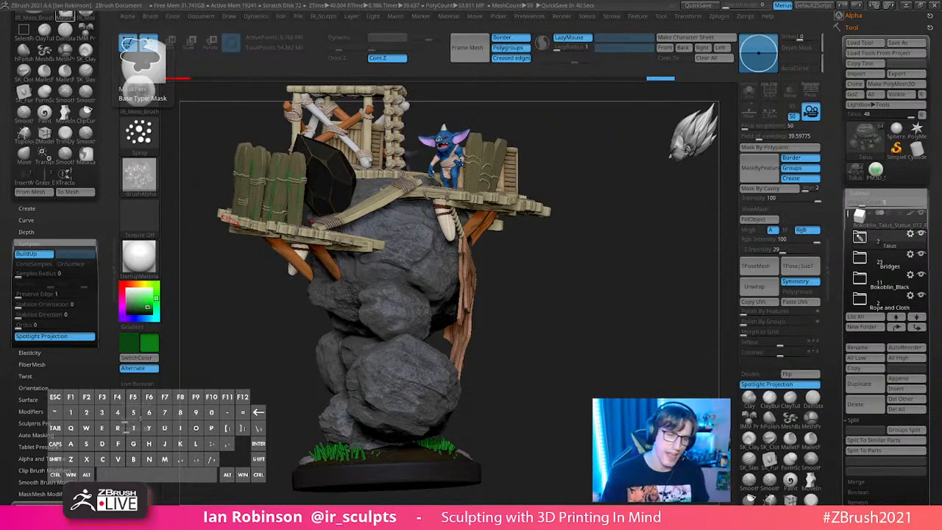
pyautogui.moveTo(602, 287); pyautogui.dragTo(658, 207)
pyautogui.click(750, 91)
# Step: Resize the moss brush and build up green moss along the large crevice across the back of the head rock
pyautogui.moveTo(605, 229)
pyautogui.mouseDown()
pyautogui.moveTo(618, 221)
pyautogui.moveTo(645, 250)
pyautogui.moveTo(595, 268)
pyautogui.moveTo(579, 244)
pyautogui.moveTo(599, 240)
pyautogui.mouseUp()
pyautogui.press('s')
pyautogui.moveTo(444, 236)
pyautogui.mouseDown()
pyautogui.moveTo(399, 235)
pyautogui.moveTo(414, 238)
pyautogui.mouseUp()
pyautogui.moveTo(588, 234); pyautogui.dragTo(578, 254)
pyautogui.moveTo(413, 231)
pyautogui.mouseDown()
pyautogui.moveTo(389, 227)
pyautogui.moveTo(446, 235)
pyautogui.moveTo(402, 221)
pyautogui.moveTo(363, 228)
pyautogui.moveTo(413, 240)
pyautogui.mouseUp()
pyautogui.moveTo(589, 221); pyautogui.dragTo(597, 258)
pyautogui.moveTo(430, 239)
pyautogui.mouseDown()
pyautogui.moveTo(440, 252)
pyautogui.moveTo(369, 240)
pyautogui.mouseUp()
pyautogui.moveTo(610, 203)
pyautogui.mouseDown()
pyautogui.moveTo(594, 204)
pyautogui.moveTo(608, 253)
pyautogui.mouseUp()
pyautogui.moveTo(506, 253)
pyautogui.mouseDown()
pyautogui.moveTo(392, 247)
pyautogui.moveTo(528, 230)
pyautogui.mouseUp()
pyautogui.moveTo(620, 229); pyautogui.dragTo(598, 234)
pyautogui.moveTo(386, 231)
pyautogui.mouseDown()
pyautogui.moveTo(323, 223)
pyautogui.moveTo(466, 209)
pyautogui.mouseUp()
pyautogui.moveTo(603, 214)
pyautogui.mouseDown()
pyautogui.moveTo(614, 217)
pyautogui.moveTo(608, 238)
pyautogui.moveTo(611, 229)
pyautogui.mouseUp()
# Step: Paint a moss patch along the lower ledge on the back of the head rock
pyautogui.keyDown('alt'); pyautogui.moveTo(644, 290); pyautogui.dragTo(644, 254); pyautogui.keyUp('alt')
pyautogui.moveTo(644, 254); pyautogui.dragTo(642, 237)
pyautogui.moveTo(436, 318); pyautogui.dragTo(369, 331)
pyautogui.moveTo(369, 332); pyautogui.dragTo(415, 340)
pyautogui.moveTo(633, 258)
pyautogui.mouseDown()
pyautogui.moveTo(626, 251)
pyautogui.moveTo(639, 252)
pyautogui.mouseUp()
pyautogui.moveTo(381, 352)
pyautogui.mouseDown()
pyautogui.moveTo(406, 335)
pyautogui.moveTo(362, 319)
pyautogui.moveTo(430, 322)
pyautogui.moveTo(346, 332)
pyautogui.mouseUp()
pyautogui.moveTo(626, 290); pyautogui.dragTo(633, 250)
pyautogui.keyDown('alt'); pyautogui.moveTo(676, 213); pyautogui.dragTo(606, 209); pyautogui.keyUp('alt')
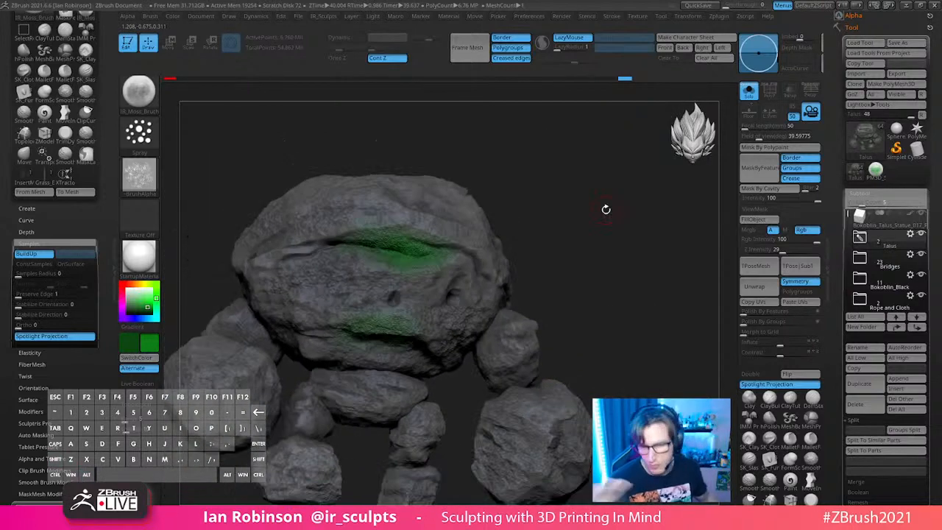
pyautogui.moveTo(594, 269)
pyautogui.keyDown('alt'); pyautogui.mouseDown()
pyautogui.moveTo(613, 253)
pyautogui.moveTo(603, 254)
pyautogui.mouseUp(); pyautogui.keyUp('alt')
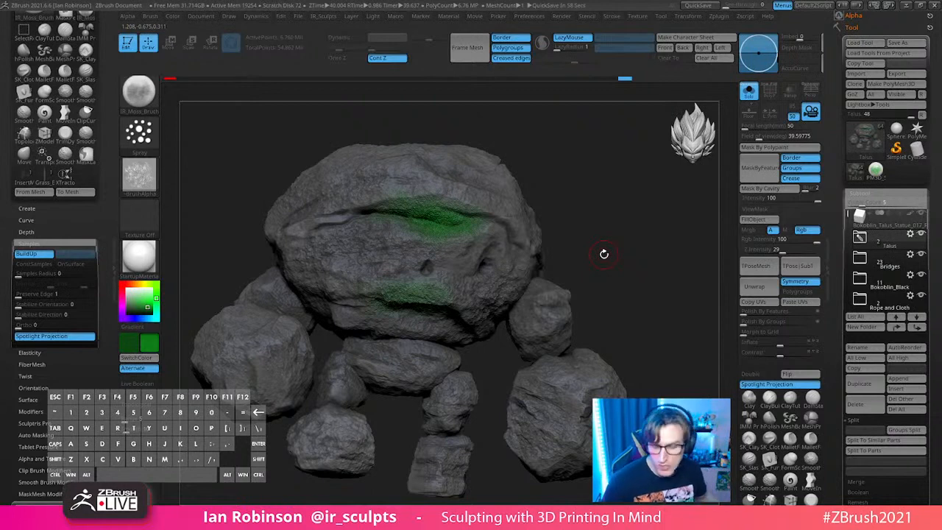
pyautogui.moveTo(604, 254)
pyautogui.mouseDown()
pyautogui.moveTo(614, 255)
pyautogui.moveTo(576, 231)
pyautogui.moveTo(616, 254)
pyautogui.mouseUp()
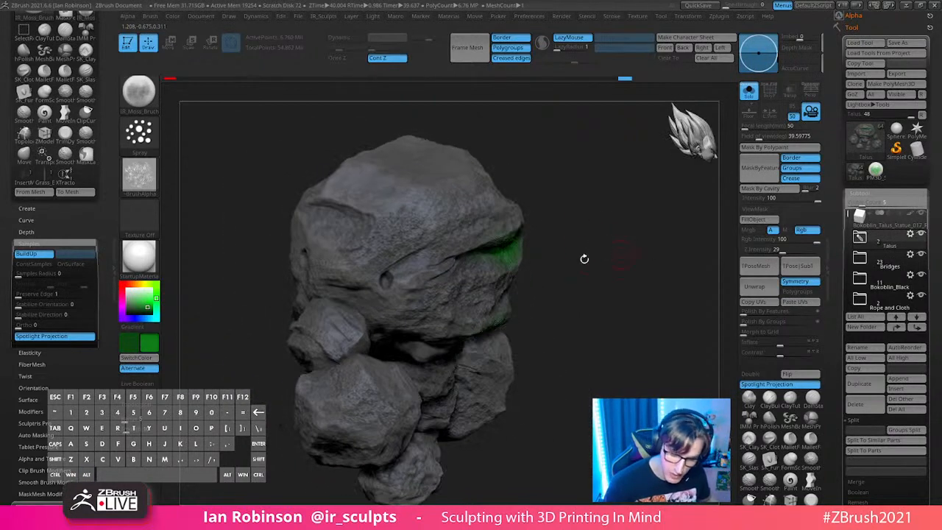
# Step: Brush moss along the underside of the head rock's side, starting above the upper-arm rock
pyautogui.moveTo(351, 302)
pyautogui.mouseDown()
pyautogui.moveTo(358, 313)
pyautogui.moveTo(347, 312)
pyautogui.moveTo(366, 327)
pyautogui.mouseUp()
pyautogui.moveTo(610, 241); pyautogui.dragTo(548, 244)
pyautogui.moveTo(381, 329); pyautogui.dragTo(498, 328)
pyautogui.keyDown('alt'); pyautogui.moveTo(618, 239); pyautogui.dragTo(618, 213); pyautogui.keyUp('alt')
pyautogui.keyDown('alt'); pyautogui.moveTo(619, 213); pyautogui.dragTo(619, 246); pyautogui.keyUp('alt')
# Step: Resize the moss brush and paint moss on the lower outer part of the large forearm boulder
pyautogui.press('s')
pyautogui.moveTo(475, 342); pyautogui.dragTo(453, 360, button='right')
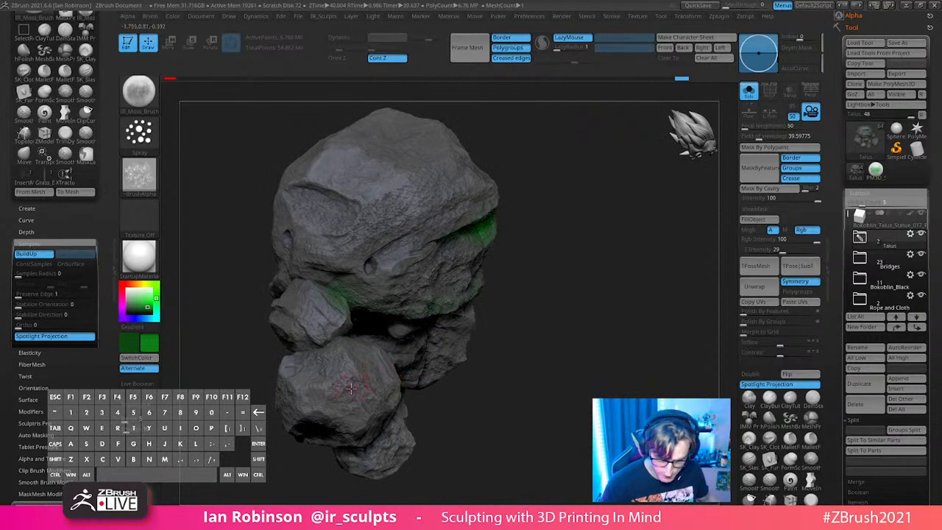
pyautogui.moveTo(553, 363)
pyautogui.keyDown('alt'); pyautogui.mouseDown()
pyautogui.moveTo(576, 328)
pyautogui.moveTo(489, 348)
pyautogui.mouseUp(); pyautogui.keyUp('alt')
pyautogui.moveTo(376, 371)
pyautogui.mouseDown()
pyautogui.moveTo(363, 359)
pyautogui.moveTo(389, 386)
pyautogui.mouseUp()
pyautogui.moveTo(353, 427)
pyautogui.mouseDown()
pyautogui.moveTo(318, 465)
pyautogui.moveTo(374, 392)
pyautogui.moveTo(371, 376)
pyautogui.mouseUp()
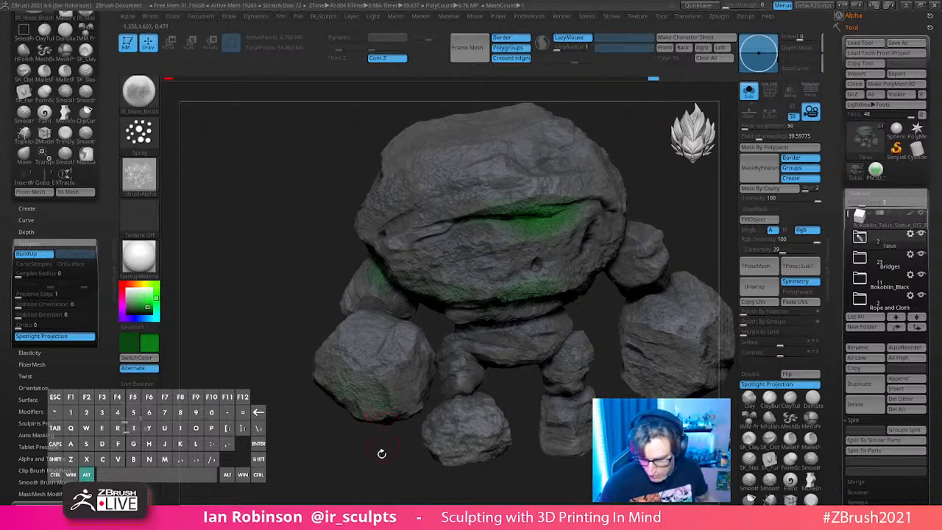
pyautogui.keyDown('alt'); pyautogui.moveTo(380, 448); pyautogui.dragTo(361, 447); pyautogui.keyUp('alt')
pyautogui.moveTo(361, 446); pyautogui.dragTo(357, 465)
# Step: Add moss to the upper inner side of the same forearm boulder, seen from the back
pyautogui.moveTo(374, 326); pyautogui.dragTo(394, 377)
pyautogui.moveTo(389, 450); pyautogui.dragTo(364, 439)
pyautogui.moveTo(399, 352); pyautogui.dragTo(414, 377)
pyautogui.moveTo(390, 452); pyautogui.dragTo(386, 475)
pyautogui.moveTo(408, 363); pyautogui.dragTo(414, 389)
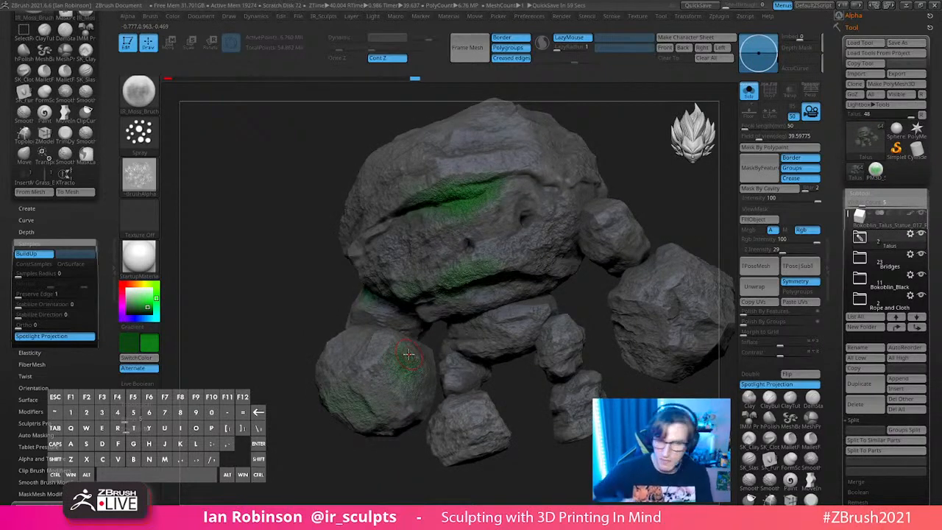
# Step: Brush moss onto the top and front of the forearm boulder and onto the pelvis rock
pyautogui.moveTo(431, 447); pyautogui.dragTo(541, 412)
pyautogui.keyDown('alt'); pyautogui.moveTo(625, 383); pyautogui.dragTo(499, 325); pyautogui.keyUp('alt')
pyautogui.moveTo(488, 248); pyautogui.dragTo(416, 322)
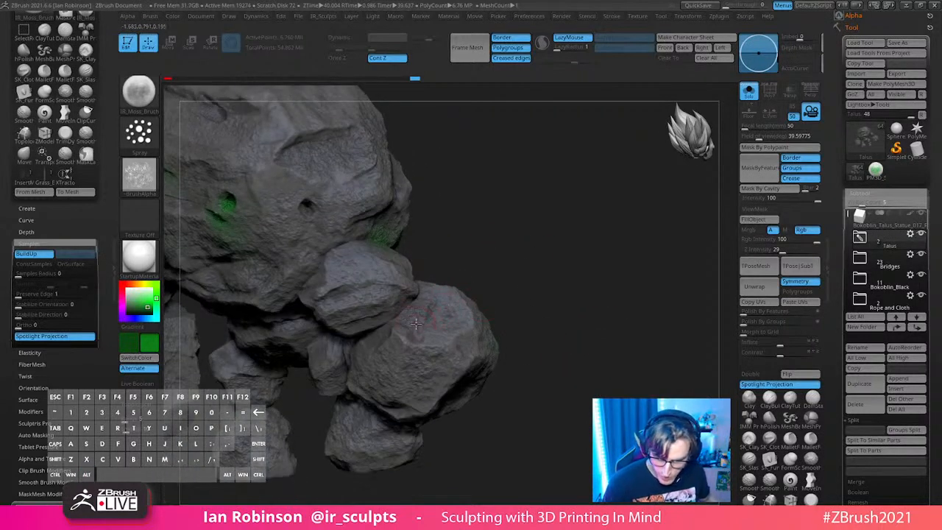
pyautogui.moveTo(540, 311)
pyautogui.mouseDown()
pyautogui.moveTo(637, 265)
pyautogui.moveTo(427, 317)
pyautogui.mouseUp()
pyautogui.moveTo(515, 331); pyautogui.dragTo(532, 329)
pyautogui.moveTo(387, 341); pyautogui.dragTo(407, 361)
pyautogui.moveTo(500, 381)
pyautogui.keyDown('alt'); pyautogui.mouseDown()
pyautogui.moveTo(535, 355)
pyautogui.moveTo(640, 385)
pyautogui.moveTo(338, 300)
pyautogui.mouseUp(); pyautogui.keyUp('alt')
pyautogui.keyDown('alt'); pyautogui.moveTo(645, 331); pyautogui.dragTo(631, 346); pyautogui.keyUp('alt')
pyautogui.keyDown('alt'); pyautogui.moveTo(631, 346); pyautogui.dragTo(611, 385); pyautogui.keyUp('alt')
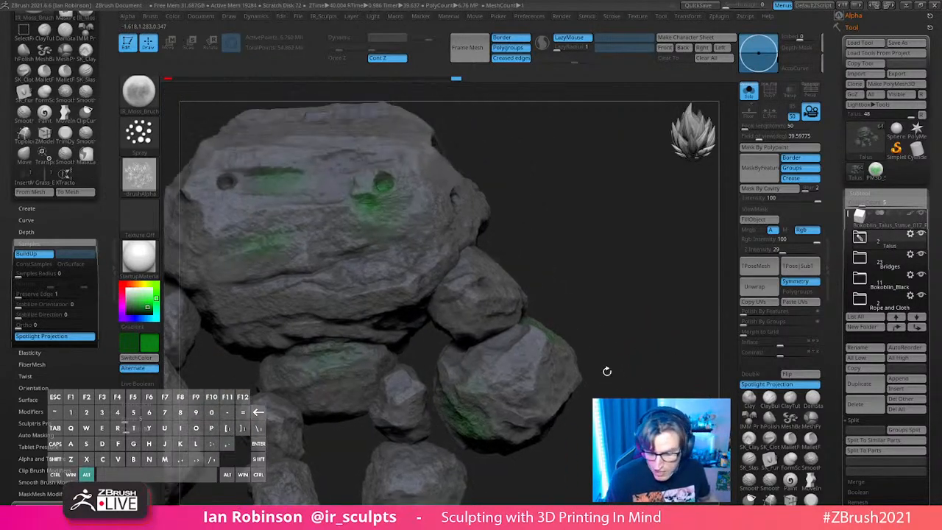
# Step: Paint moss on the front of both upper-arm rocks
pyautogui.moveTo(545, 269)
pyautogui.mouseDown()
pyautogui.moveTo(513, 324)
pyautogui.moveTo(484, 316)
pyautogui.mouseUp()
pyautogui.moveTo(595, 284)
pyautogui.mouseDown()
pyautogui.moveTo(647, 226)
pyautogui.moveTo(574, 209)
pyautogui.moveTo(574, 229)
pyautogui.moveTo(353, 343)
pyautogui.moveTo(347, 330)
pyautogui.moveTo(371, 342)
pyautogui.mouseUp()
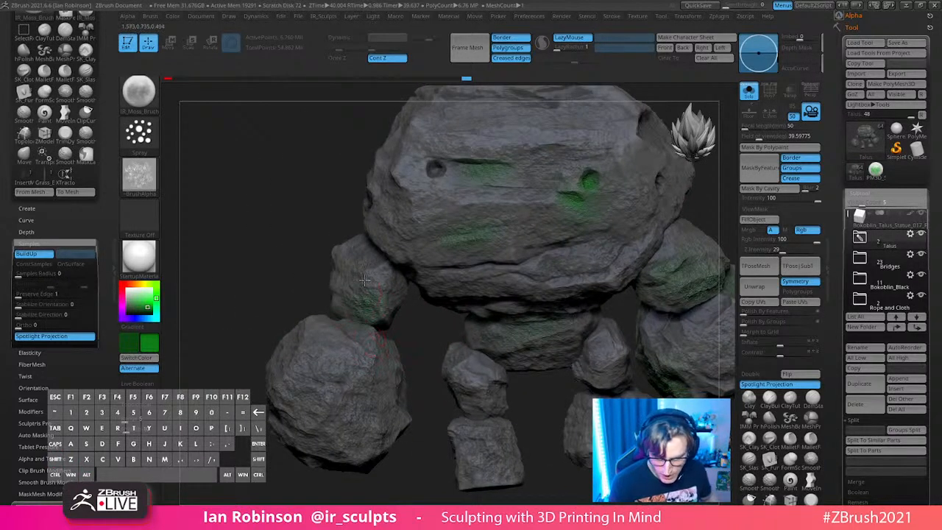
pyautogui.moveTo(360, 304)
pyautogui.mouseDown()
pyautogui.moveTo(446, 346)
pyautogui.moveTo(584, 341)
pyautogui.moveTo(570, 407)
pyautogui.moveTo(564, 374)
pyautogui.mouseUp()
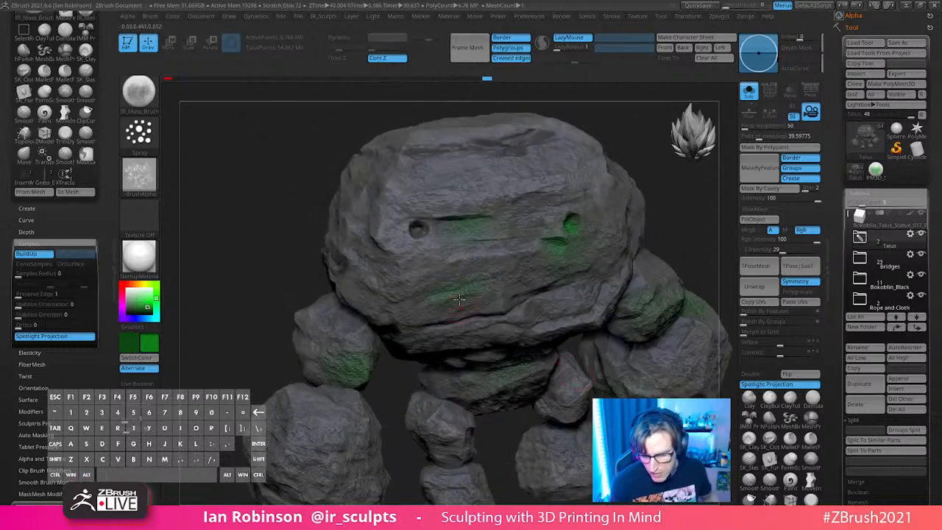
# Step: Resize the moss brush and extend the moss across the lower front of the head rock
pyautogui.moveTo(475, 284); pyautogui.dragTo(461, 296)
pyautogui.moveTo(475, 337)
pyautogui.keyDown('alt'); pyautogui.mouseDown(button='right')
pyautogui.moveTo(470, 344)
pyautogui.moveTo(500, 286)
pyautogui.moveTo(486, 328)
pyautogui.mouseUp(button='right'); pyautogui.keyUp('alt')
pyautogui.press('s')
pyautogui.moveTo(486, 323); pyautogui.dragTo(530, 317)
# Step: Review the mossy rocks within the full statue from the front, and return to the isolated Talus body
pyautogui.moveTo(625, 289)
pyautogui.keyDown('ctrl'); pyautogui.mouseDown(button='right')
pyautogui.moveTo(658, 270)
pyautogui.moveTo(725, 175)
pyautogui.mouseUp(button='right'); pyautogui.keyUp('ctrl')
pyautogui.click(750, 92)
pyautogui.moveTo(669, 283); pyautogui.dragTo(652, 299, button='right')
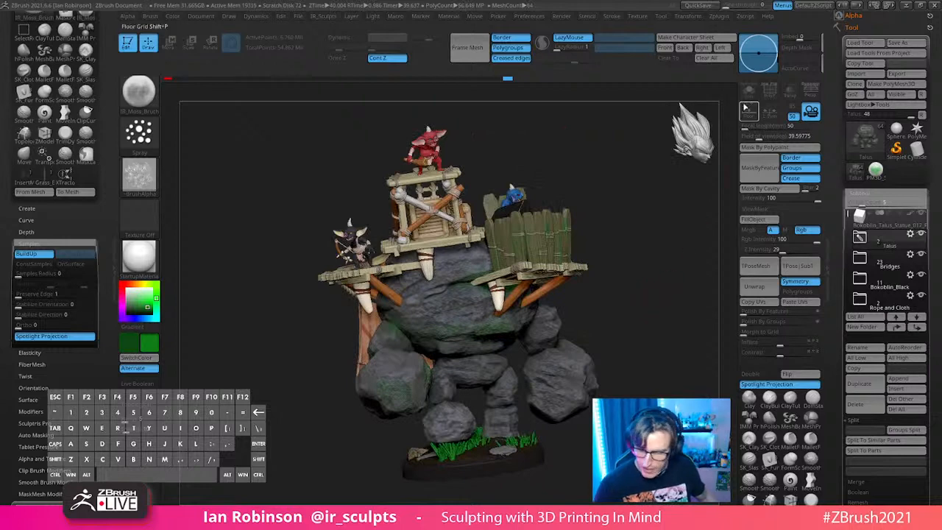
pyautogui.click(749, 90)
# Step: Add a moss patch to the rear side of the head rock above the other upper arm
pyautogui.keyDown('ctrl'); pyautogui.moveTo(652, 200); pyautogui.dragTo(468, 270, button='right'); pyautogui.keyUp('ctrl')
pyautogui.moveTo(503, 255); pyautogui.dragTo(525, 253)
pyautogui.moveTo(493, 278); pyautogui.dragTo(457, 304, button='right')
pyautogui.moveTo(484, 268); pyautogui.dragTo(424, 298, button='right')
pyautogui.moveTo(562, 261); pyautogui.dragTo(581, 220, button='right')
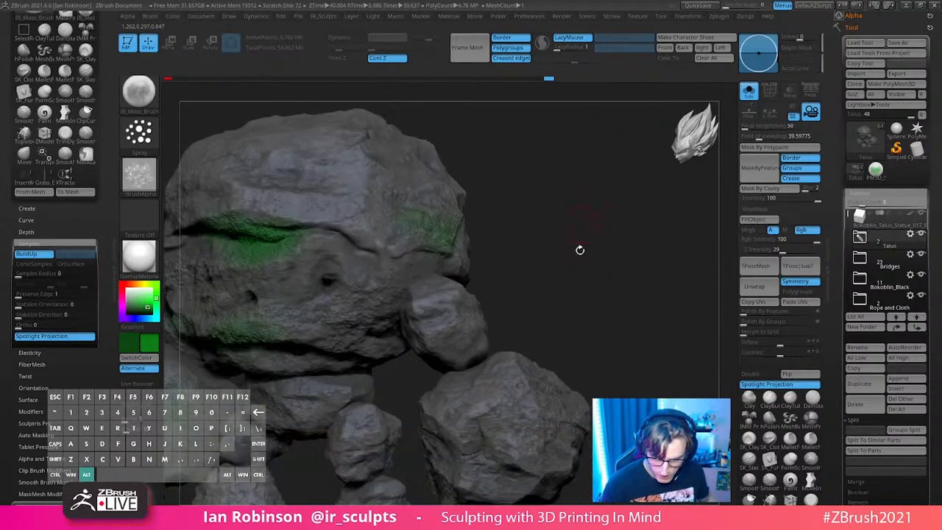
# Step: Paint moss on the outer edge and the inner crack at the back of the other forearm boulder
pyautogui.keyDown('alt'); pyautogui.moveTo(582, 220); pyautogui.dragTo(610, 265); pyautogui.keyUp('alt')
pyautogui.moveTo(504, 383)
pyautogui.mouseDown()
pyautogui.moveTo(489, 406)
pyautogui.moveTo(499, 390)
pyautogui.mouseUp()
pyautogui.keyDown('alt'); pyautogui.moveTo(608, 337); pyautogui.dragTo(578, 277); pyautogui.keyUp('alt')
pyautogui.moveTo(579, 277); pyautogui.dragTo(554, 340)
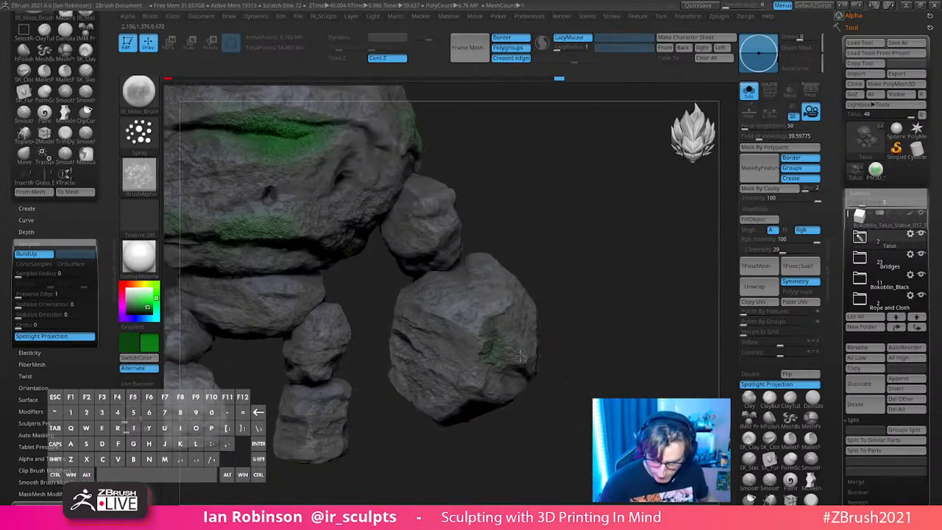
pyautogui.moveTo(588, 313); pyautogui.dragTo(563, 330)
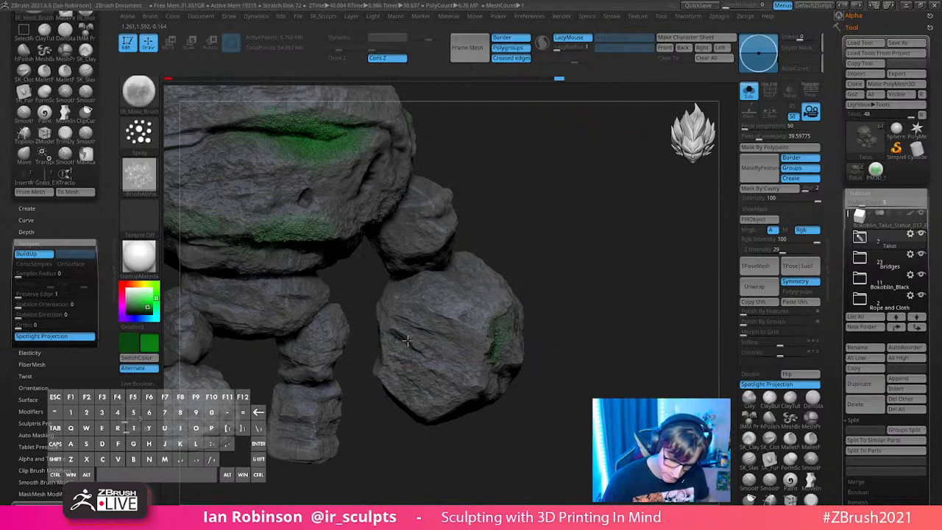
pyautogui.moveTo(399, 340); pyautogui.dragTo(442, 364)
# Step: Brush moss onto the lower front of that forearm boulder
pyautogui.moveTo(608, 340); pyautogui.dragTo(545, 346)
pyautogui.moveTo(624, 324); pyautogui.dragTo(465, 349)
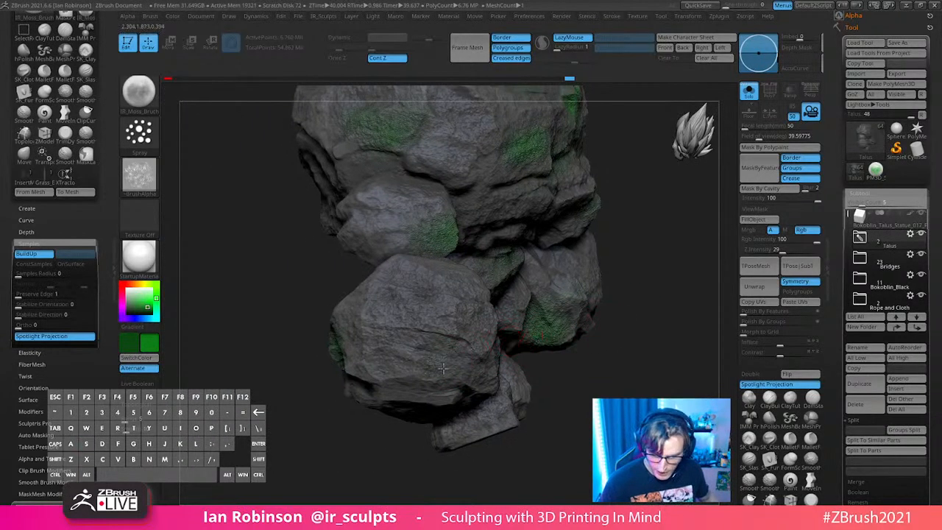
pyautogui.moveTo(432, 458); pyautogui.dragTo(359, 450)
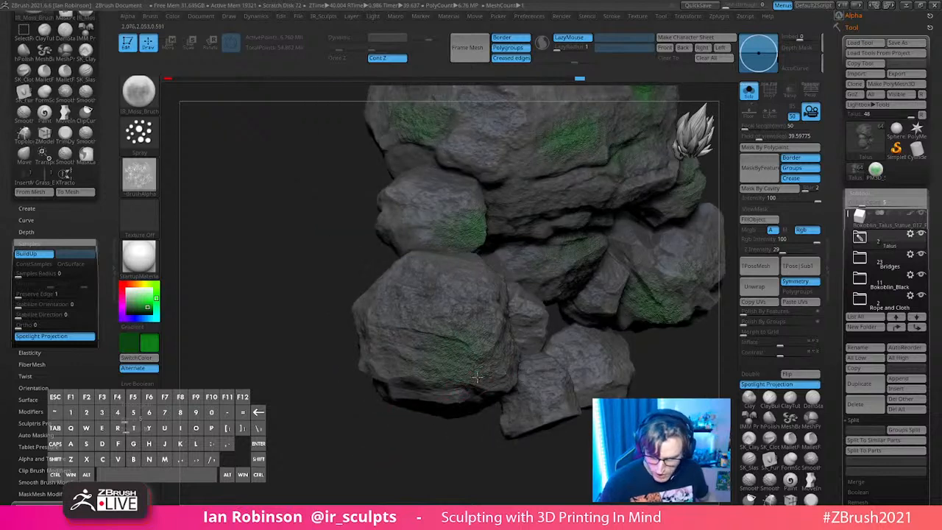
pyautogui.keyDown('alt'); pyautogui.moveTo(637, 368); pyautogui.dragTo(535, 272); pyautogui.keyUp('alt')
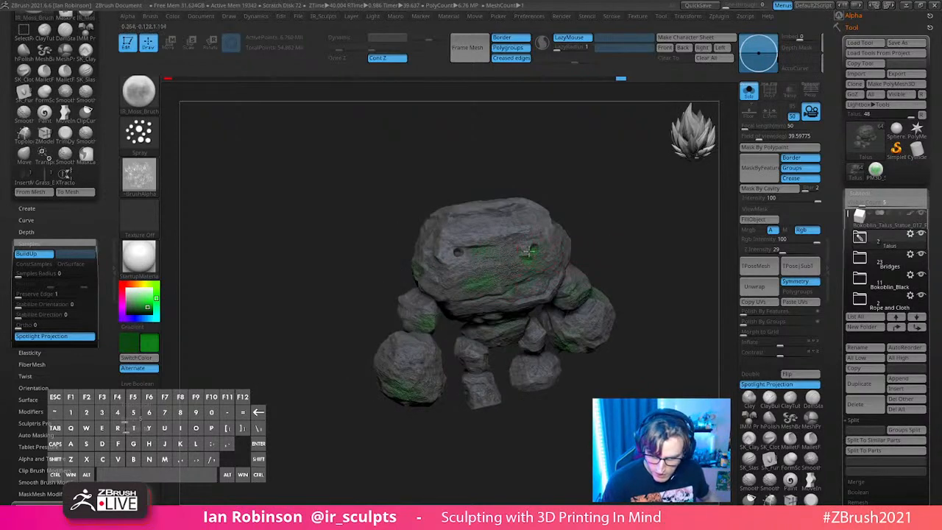
# Step: Try broader moss strokes with a resized brush on the front of the head rock and undo them
pyautogui.keyDown('alt'); pyautogui.moveTo(652, 226); pyautogui.dragTo(577, 283); pyautogui.keyUp('alt')
pyautogui.press('s')
pyautogui.moveTo(506, 303); pyautogui.dragTo(497, 304)
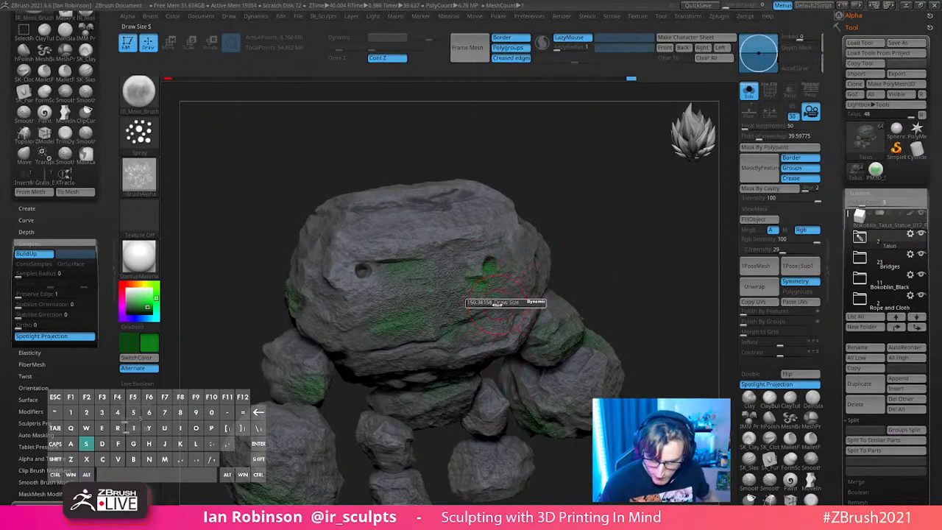
pyautogui.press('ctrl')
pyautogui.hotkey('ctrl', 'z')
pyautogui.hotkey('ctrl', 'z')
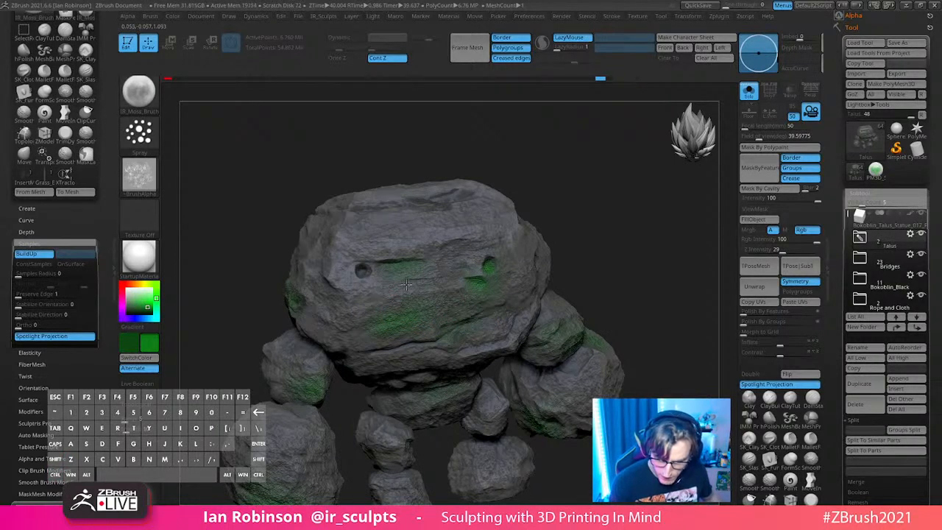
# Step: Brush more moss along the front crack of the head rock
pyautogui.moveTo(623, 270); pyautogui.dragTo(409, 291)
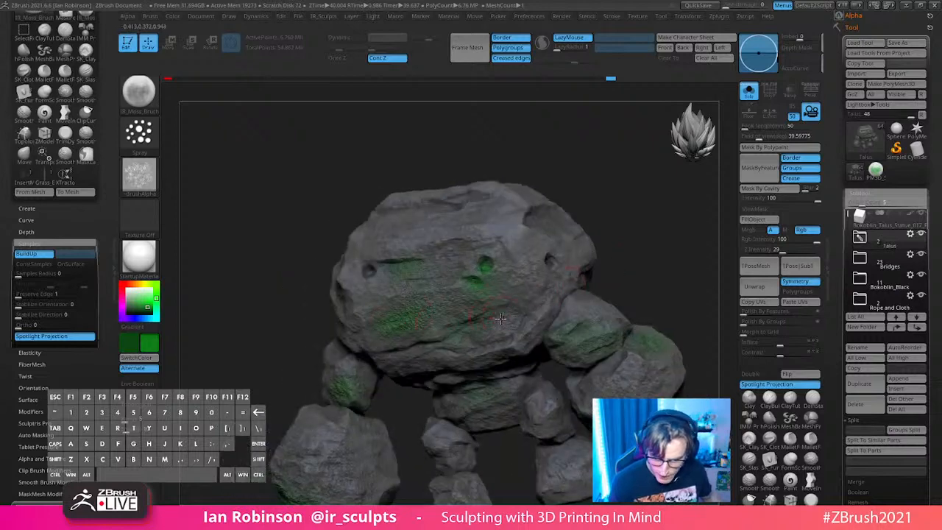
pyautogui.moveTo(502, 318); pyautogui.dragTo(530, 305, button='right')
pyautogui.keyDown('alt'); pyautogui.moveTo(530, 306); pyautogui.dragTo(460, 279, button='right'); pyautogui.keyUp('alt')
pyautogui.moveTo(392, 258); pyautogui.dragTo(417, 263)
# Step: Swap to the brighter green and layer it over the moss on the front of the head rock
pyautogui.press('v')
pyautogui.moveTo(434, 353); pyautogui.dragTo(491, 294, button='right')
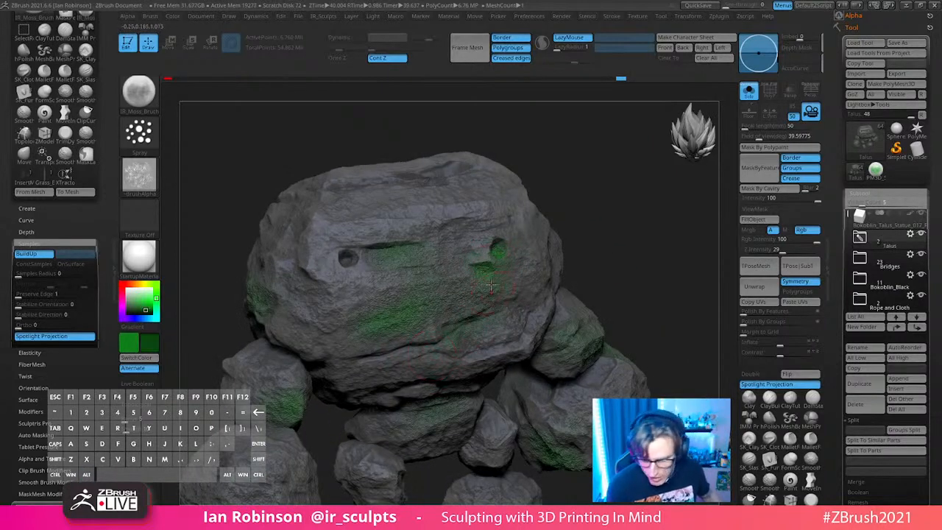
pyautogui.moveTo(597, 243); pyautogui.dragTo(482, 284, button='right')
pyautogui.moveTo(500, 245); pyautogui.dragTo(474, 329, button='right')
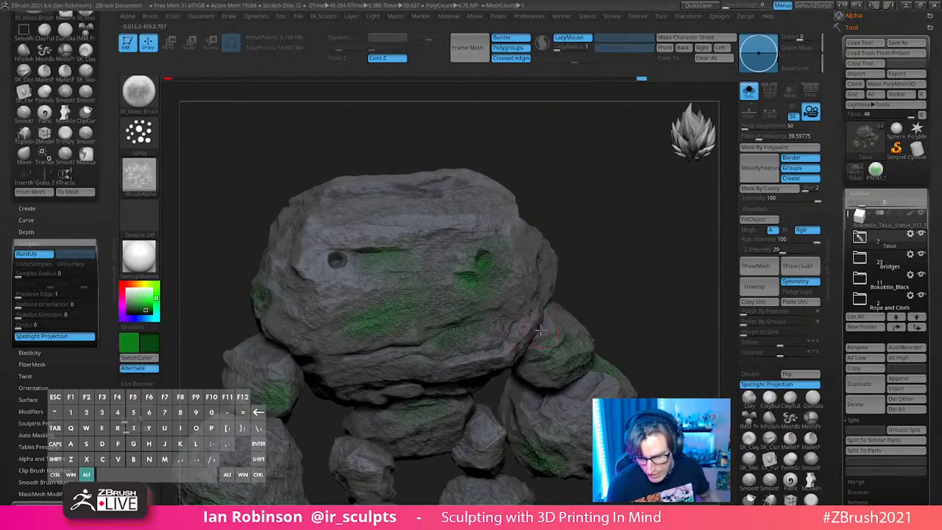
# Step: Layer brighter green moss over the existing patches on the upper-arm rock and the top of the forearm boulder
pyautogui.keyDown('ctrl'); pyautogui.moveTo(539, 330); pyautogui.dragTo(491, 362, button='right'); pyautogui.keyUp('ctrl')
pyautogui.moveTo(634, 276)
pyautogui.mouseDown(button='right')
pyautogui.moveTo(627, 238)
pyautogui.moveTo(622, 267)
pyautogui.moveTo(541, 307)
pyautogui.moveTo(573, 327)
pyautogui.mouseUp(button='right')
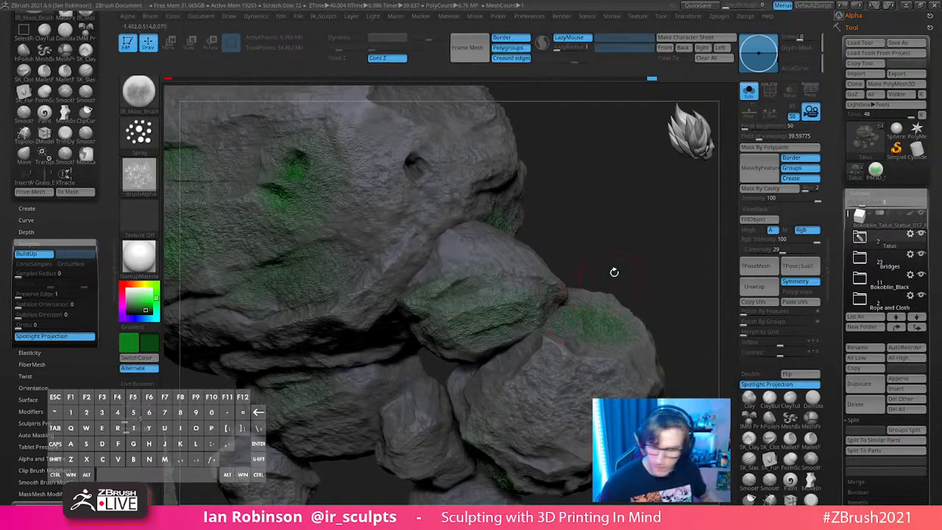
pyautogui.moveTo(609, 279); pyautogui.dragTo(605, 332, button='right')
# Step: Build up brighter green moss in the large crevice on the back of the head rock
pyautogui.moveTo(673, 299)
pyautogui.mouseDown(button='right')
pyautogui.moveTo(685, 276)
pyautogui.moveTo(663, 265)
pyautogui.moveTo(474, 225)
pyautogui.moveTo(451, 239)
pyautogui.moveTo(427, 309)
pyautogui.mouseUp(button='right')
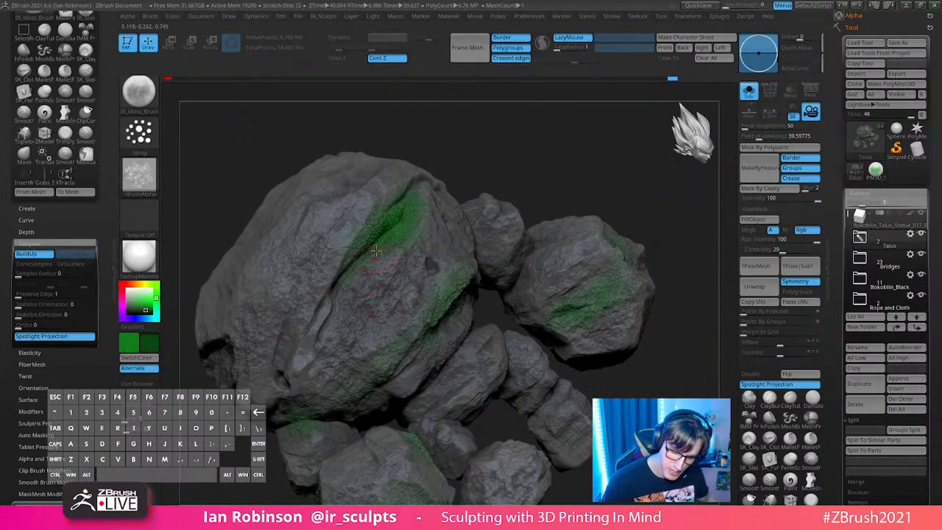
pyautogui.moveTo(516, 144); pyautogui.dragTo(482, 166, button='right')
pyautogui.moveTo(409, 204); pyautogui.dragTo(383, 228)
pyautogui.moveTo(494, 132)
pyautogui.keyDown('alt'); pyautogui.mouseDown(button='right')
pyautogui.moveTo(527, 206)
pyautogui.moveTo(493, 213)
pyautogui.mouseUp(button='right'); pyautogui.keyUp('alt')
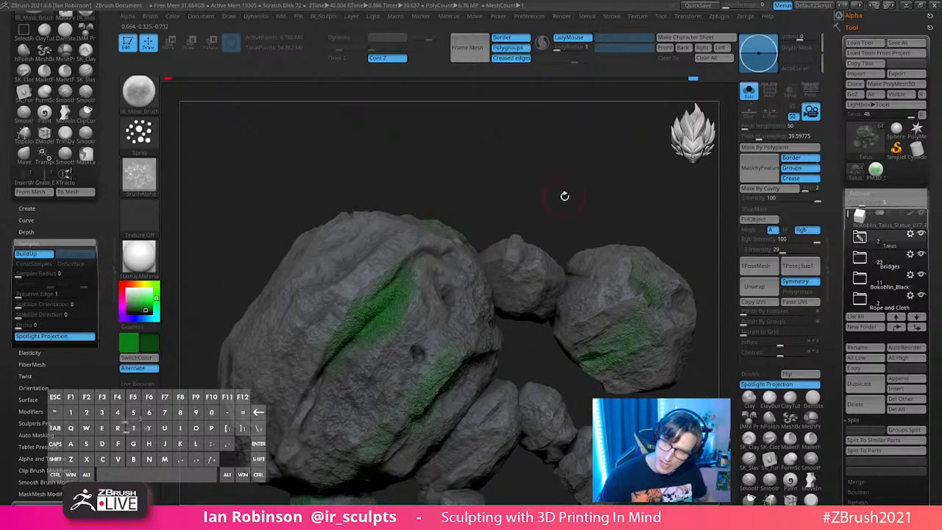
# Step: Brush green moss onto the front of the upper leg rocks beneath the Talus body
pyautogui.keyDown('alt'); pyautogui.moveTo(569, 194); pyautogui.dragTo(574, 143, button='right'); pyautogui.keyUp('alt')
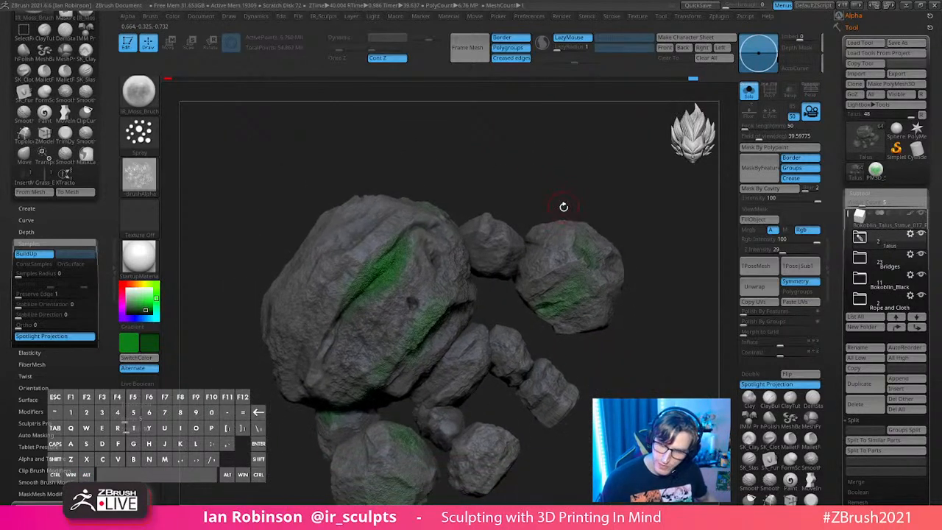
pyautogui.moveTo(571, 201); pyautogui.dragTo(645, 252, button='right')
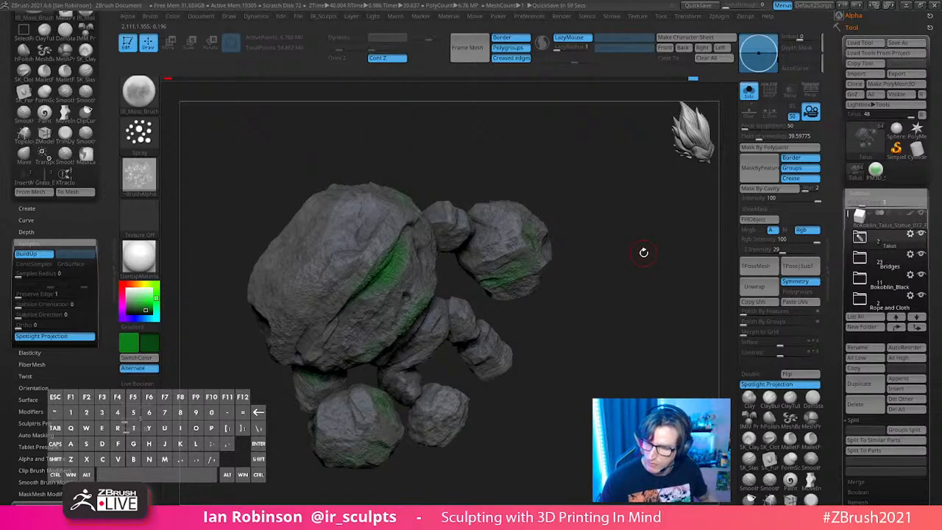
pyautogui.moveTo(644, 252)
pyautogui.keyDown('alt'); pyautogui.mouseDown()
pyautogui.moveTo(598, 353)
pyautogui.moveTo(637, 343)
pyautogui.moveTo(574, 355)
pyautogui.moveTo(340, 274)
pyautogui.mouseUp(); pyautogui.keyUp('alt')
pyautogui.moveTo(508, 278)
pyautogui.mouseDown()
pyautogui.moveTo(591, 273)
pyautogui.moveTo(582, 275)
pyautogui.moveTo(626, 261)
pyautogui.moveTo(595, 252)
pyautogui.moveTo(583, 196)
pyautogui.mouseUp()
pyautogui.moveTo(480, 299); pyautogui.dragTo(470, 303)
pyautogui.moveTo(607, 294)
pyautogui.keyDown('alt'); pyautogui.mouseDown()
pyautogui.moveTo(623, 324)
pyautogui.moveTo(550, 440)
pyautogui.moveTo(560, 427)
pyautogui.mouseUp(); pyautogui.keyUp('alt')
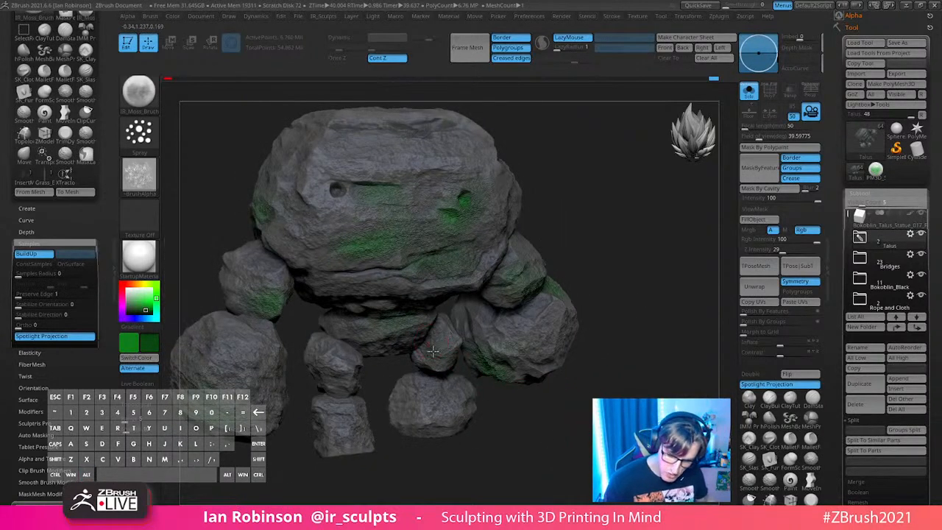
pyautogui.moveTo(468, 320); pyautogui.dragTo(477, 320)
pyautogui.keyDown('alt'); pyautogui.moveTo(494, 427); pyautogui.dragTo(526, 456); pyautogui.keyUp('alt')
pyautogui.hotkey('ctrl', 'z')
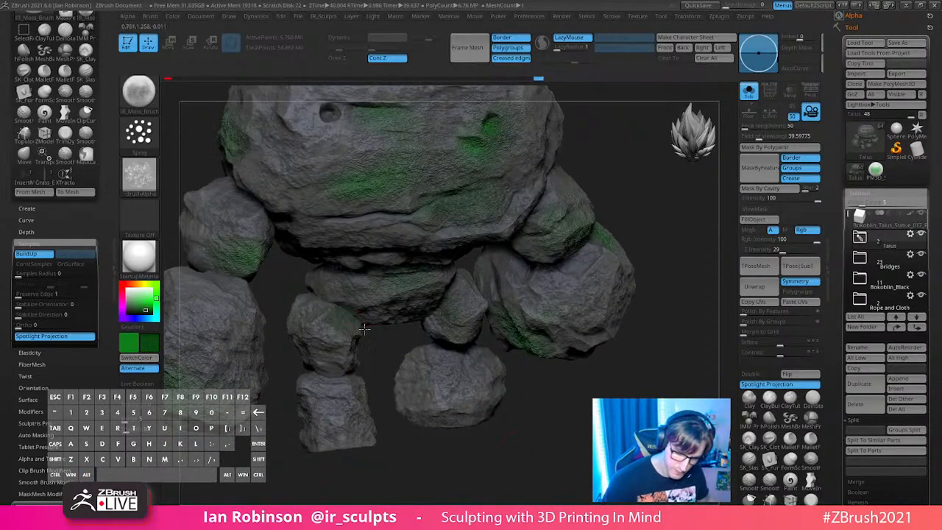
# Step: Brush green moss onto the foot rocks, including the back of the rounded foot
pyautogui.moveTo(334, 434); pyautogui.dragTo(318, 451)
pyautogui.moveTo(480, 451); pyautogui.dragTo(446, 444)
pyautogui.moveTo(445, 399)
pyautogui.mouseDown()
pyautogui.moveTo(466, 385)
pyautogui.moveTo(527, 438)
pyautogui.mouseUp()
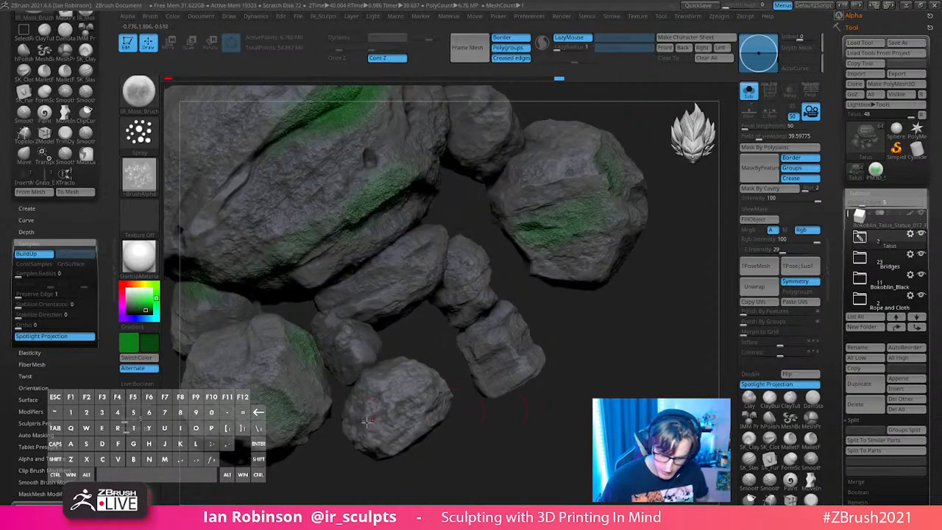
pyautogui.moveTo(410, 401)
pyautogui.mouseDown()
pyautogui.moveTo(429, 452)
pyautogui.moveTo(429, 398)
pyautogui.mouseUp()
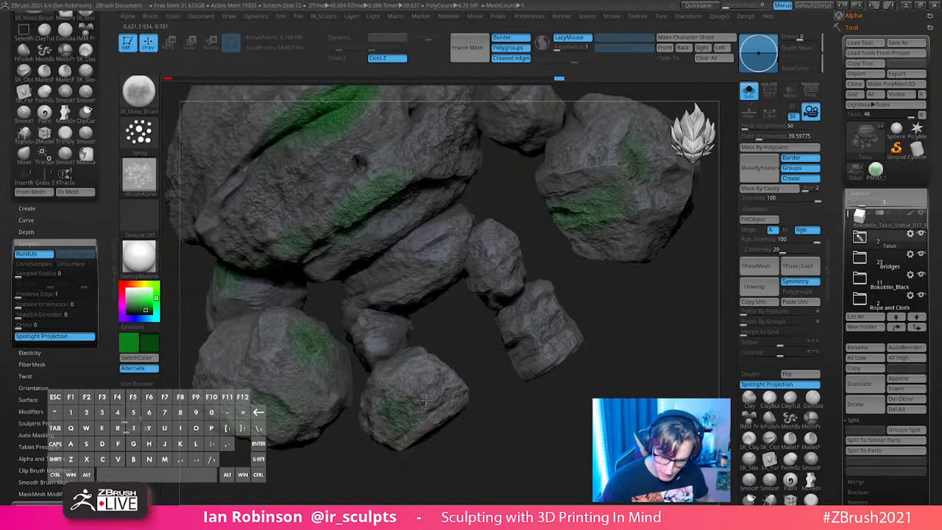
# Step: Brush moss over the blocky foot, the leg rock above it and the hip rock from behind
pyautogui.moveTo(536, 333); pyautogui.dragTo(530, 350)
pyautogui.moveTo(509, 259)
pyautogui.mouseDown()
pyautogui.moveTo(477, 257)
pyautogui.moveTo(490, 283)
pyautogui.mouseUp()
pyautogui.moveTo(441, 248)
pyautogui.mouseDown()
pyautogui.moveTo(422, 297)
pyautogui.moveTo(369, 285)
pyautogui.mouseUp()
pyautogui.keyDown('alt'); pyautogui.moveTo(581, 351); pyautogui.dragTo(553, 441); pyautogui.keyUp('alt')
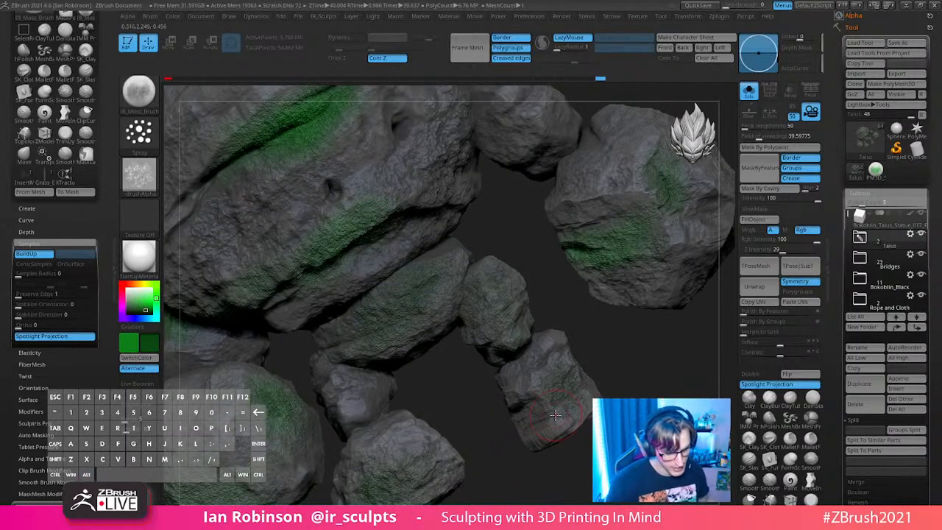
# Step: Collapse the brush's sample settings, then show the complete statue and examine how the moss looks on the Talus
pyautogui.click(33, 243)
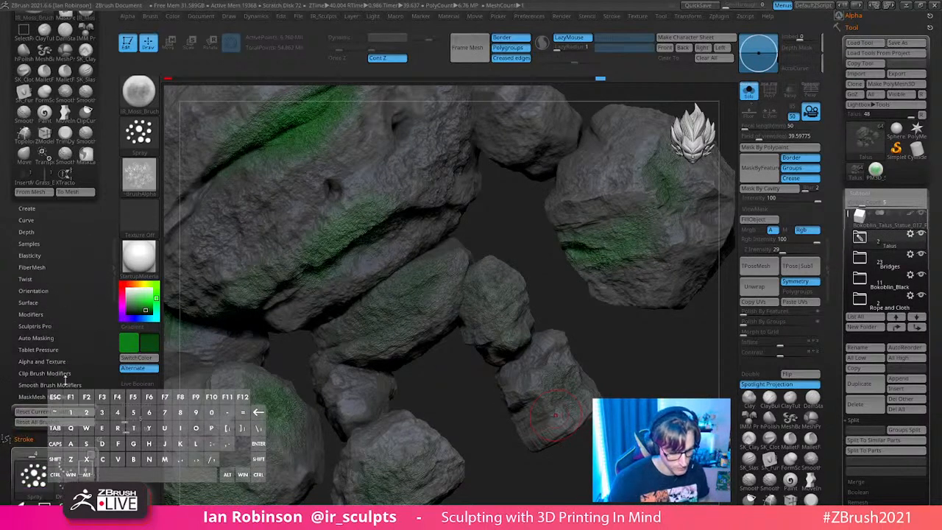
pyautogui.scroll(-5, 57, 376)
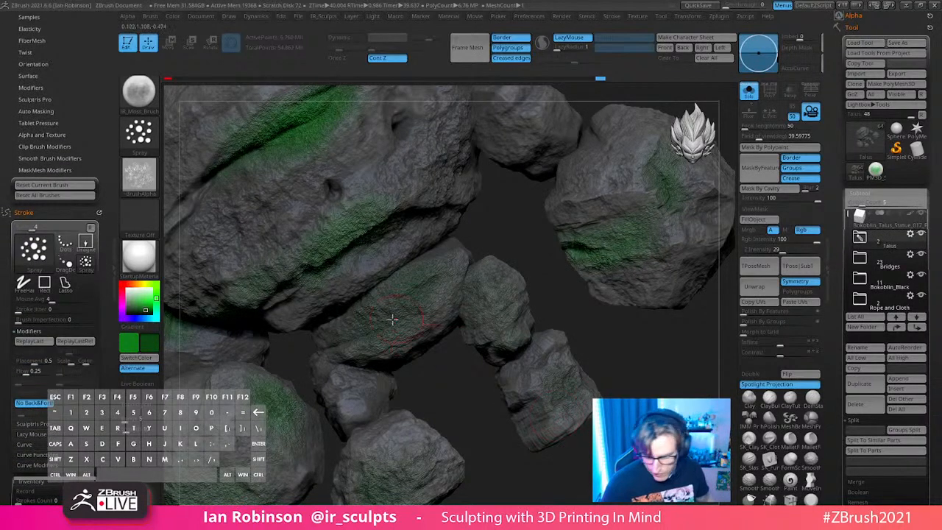
pyautogui.press('f')
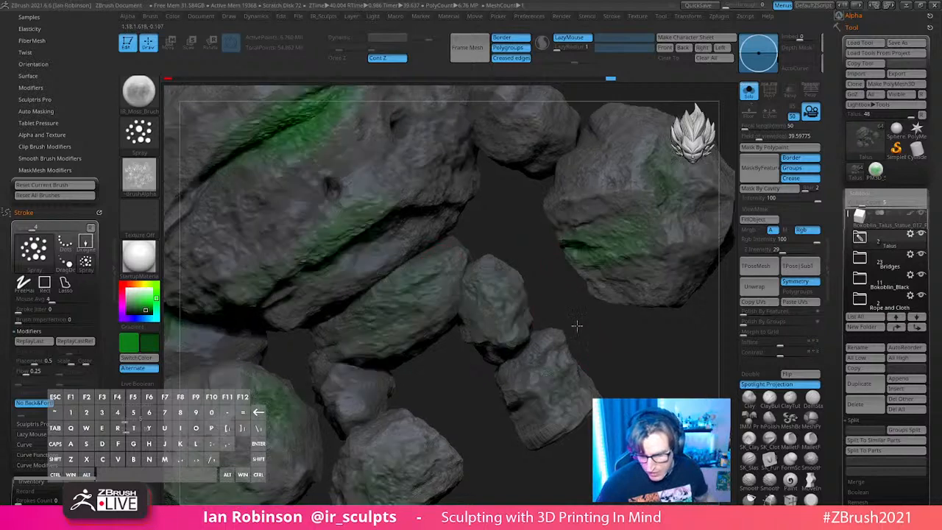
pyautogui.click(748, 93)
pyautogui.moveTo(658, 225); pyautogui.dragTo(638, 292)
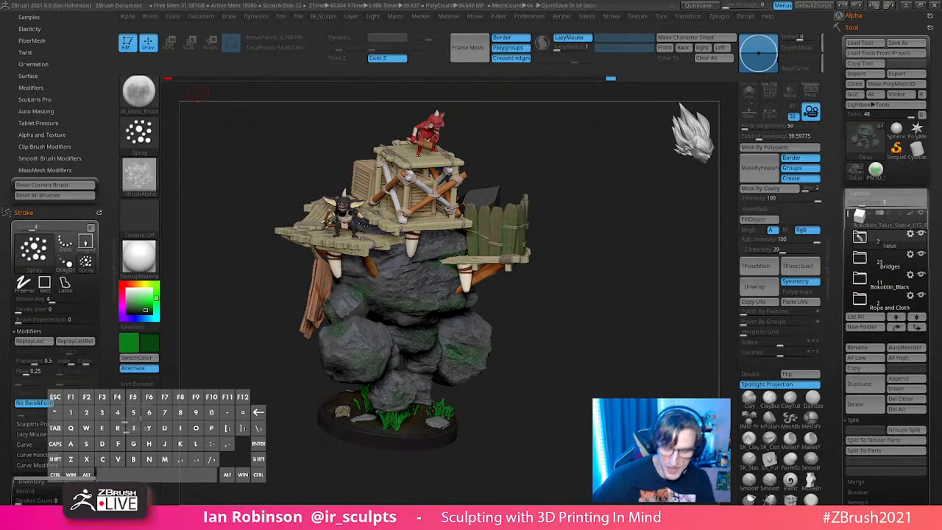
pyautogui.moveTo(597, 274)
pyautogui.mouseDown()
pyautogui.moveTo(596, 267)
pyautogui.moveTo(606, 309)
pyautogui.moveTo(589, 284)
pyautogui.mouseUp()
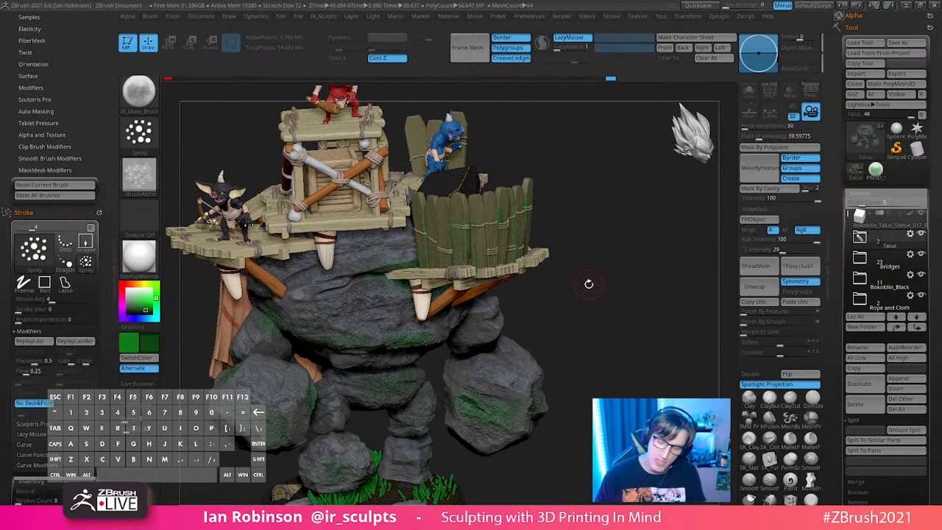
# Step: Isolate the Talus rocks, adjust the brush size and extend the moss along the crevice on the back of the head rock
pyautogui.click(750, 91)
pyautogui.moveTo(583, 220)
pyautogui.keyDown('alt'); pyautogui.mouseDown()
pyautogui.moveTo(595, 251)
pyautogui.moveTo(580, 220)
pyautogui.mouseUp(); pyautogui.keyUp('alt')
pyautogui.press('s')
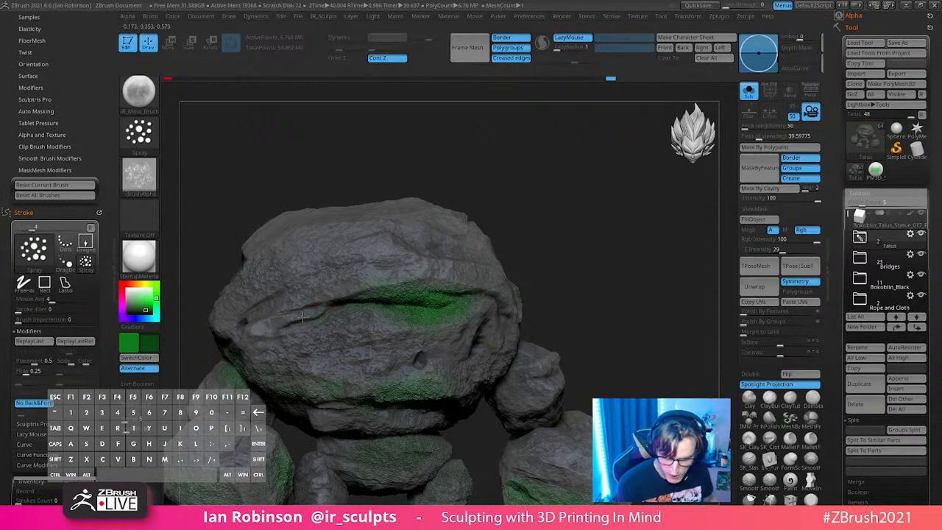
pyautogui.moveTo(579, 268)
pyautogui.mouseDown()
pyautogui.moveTo(628, 273)
pyautogui.moveTo(537, 283)
pyautogui.moveTo(583, 248)
pyautogui.moveTo(419, 333)
pyautogui.mouseUp()
pyautogui.moveTo(461, 294); pyautogui.dragTo(410, 331)
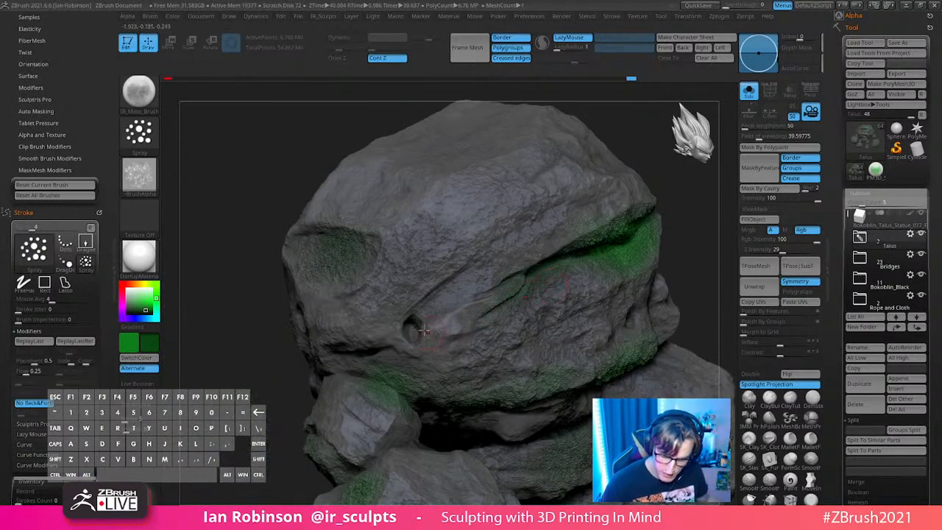
# Step: Spray green moss into the crevices of the stone Talus's body
pyautogui.moveTo(458, 287)
pyautogui.mouseDown()
pyautogui.moveTo(471, 280)
pyautogui.moveTo(497, 291)
pyautogui.mouseUp()
pyautogui.moveTo(660, 153)
pyautogui.keyDown('alt'); pyautogui.mouseDown()
pyautogui.moveTo(667, 191)
pyautogui.moveTo(628, 215)
pyautogui.moveTo(640, 250)
pyautogui.moveTo(658, 254)
pyautogui.moveTo(631, 227)
pyautogui.moveTo(305, 221)
pyautogui.mouseUp(); pyautogui.keyUp('alt')
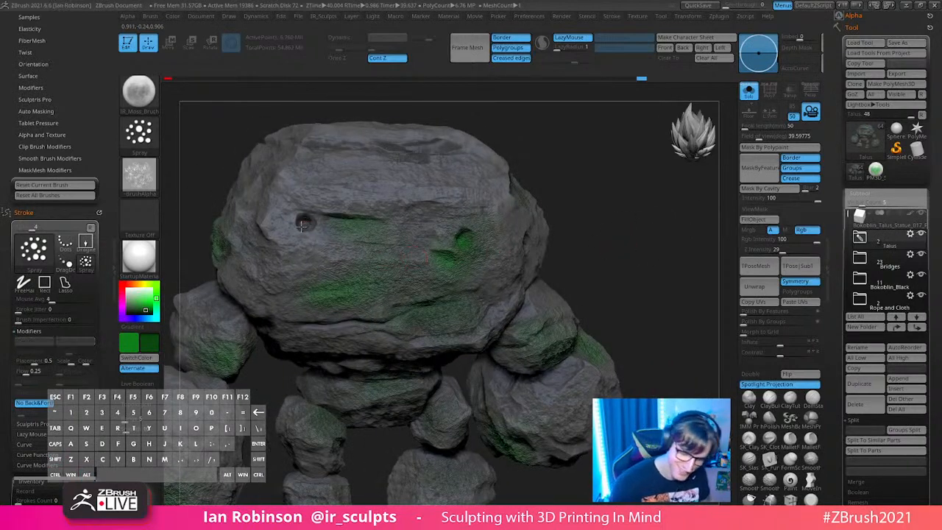
pyautogui.moveTo(559, 216); pyautogui.dragTo(409, 278)
pyautogui.moveTo(321, 256); pyautogui.dragTo(592, 285)
pyautogui.moveTo(571, 296); pyautogui.dragTo(674, 288)
# Step: Exit solo mode to show the whole diorama and collapse the tray holding the brush and stroke settings
pyautogui.click(749, 95)
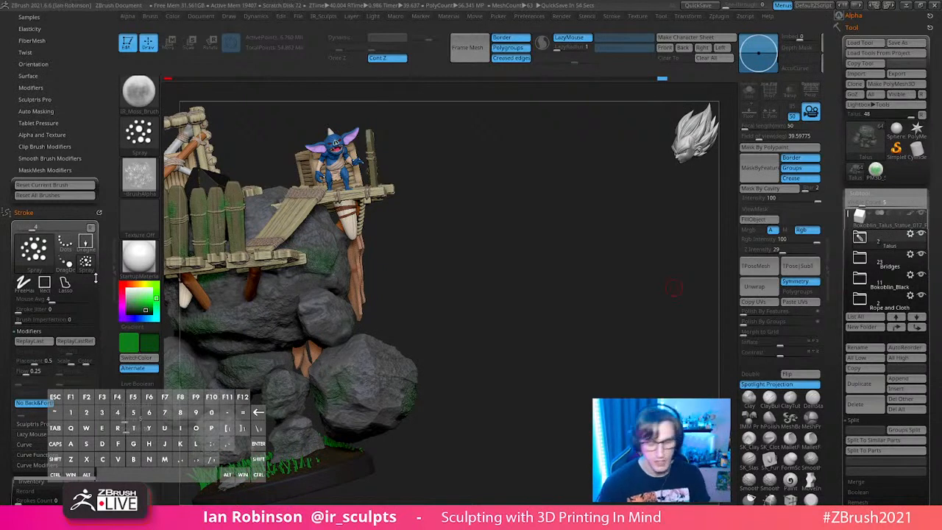
pyautogui.doubleClick(114, 249)
pyautogui.moveTo(458, 273); pyautogui.dragTo(364, 317)
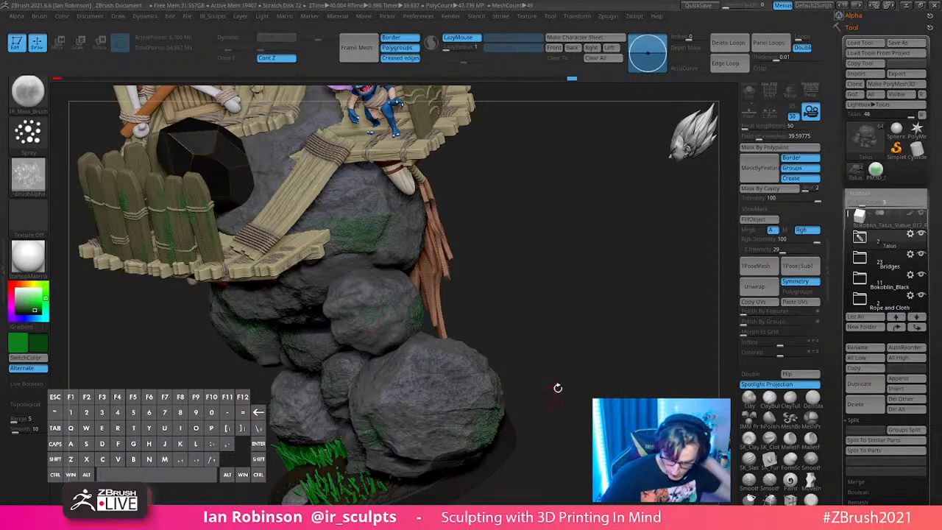
pyautogui.moveTo(580, 290); pyautogui.dragTo(569, 272)
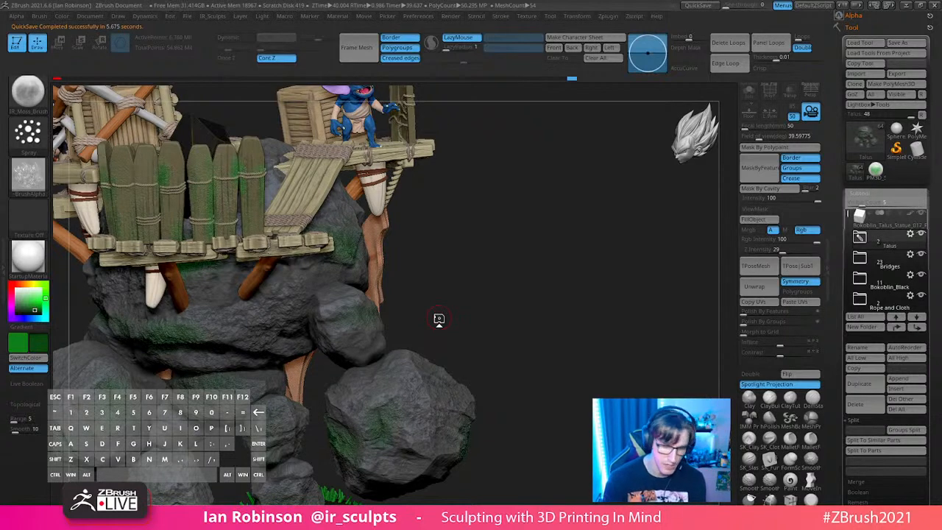
pyautogui.moveTo(515, 273); pyautogui.dragTo(493, 331)
# Step: Select the wooden crates subtool and isolate it in solo mode
pyautogui.keyDown('alt'); pyautogui.click(416, 259); pyautogui.keyUp('alt')
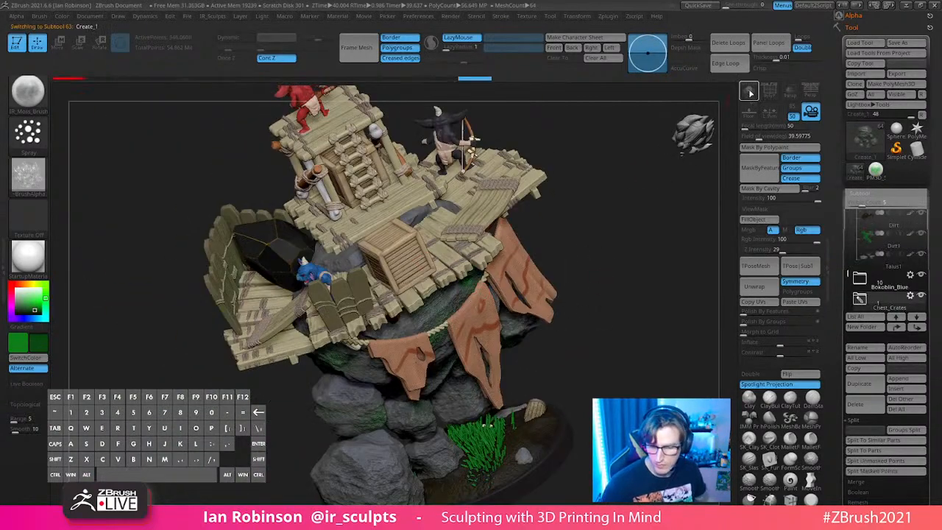
pyautogui.click(749, 91)
pyautogui.keyDown('alt'); pyautogui.moveTo(591, 220); pyautogui.dragTo(565, 298); pyautogui.keyUp('alt')
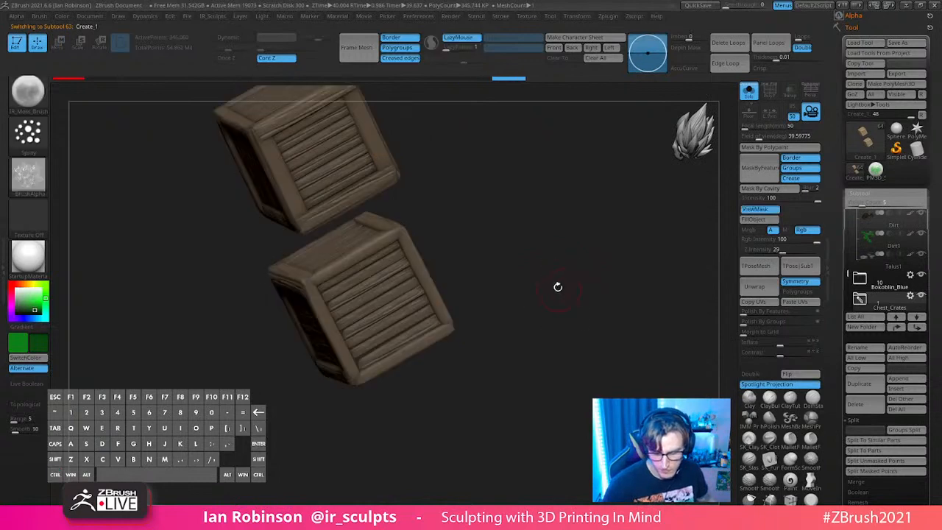
pyautogui.keyDown('alt'); pyautogui.moveTo(557, 261); pyautogui.dragTo(554, 193); pyautogui.keyUp('alt')
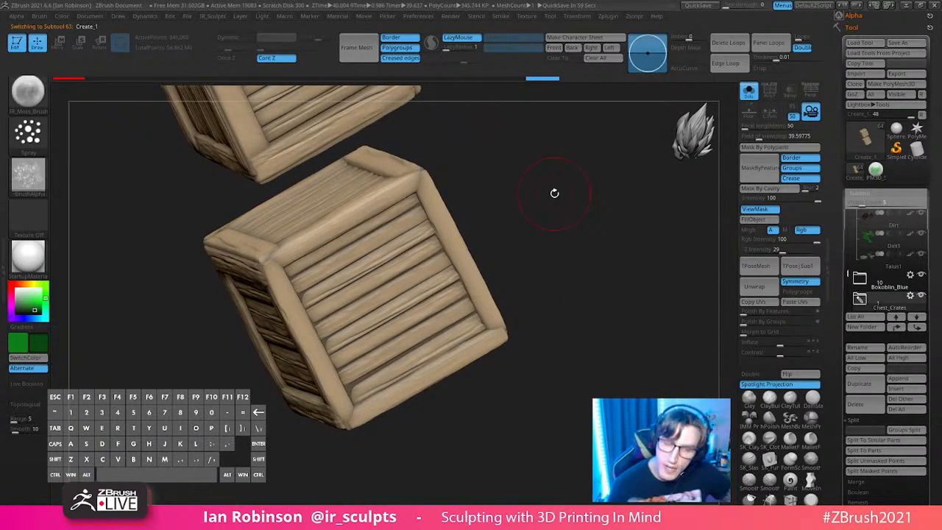
# Step: Subdivide the crates mesh two more times so it can hold finer moss paint detail
pyautogui.moveTo(560, 199); pyautogui.dragTo(538, 203)
pyautogui.moveTo(481, 160)
pyautogui.mouseDown()
pyautogui.moveTo(492, 234)
pyautogui.moveTo(402, 207)
pyautogui.mouseUp()
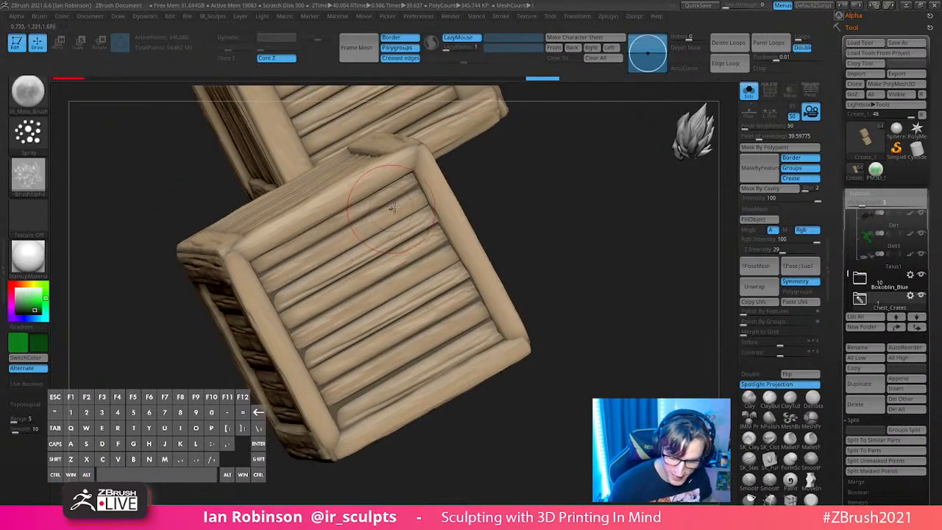
pyautogui.moveTo(467, 184); pyautogui.dragTo(465, 210)
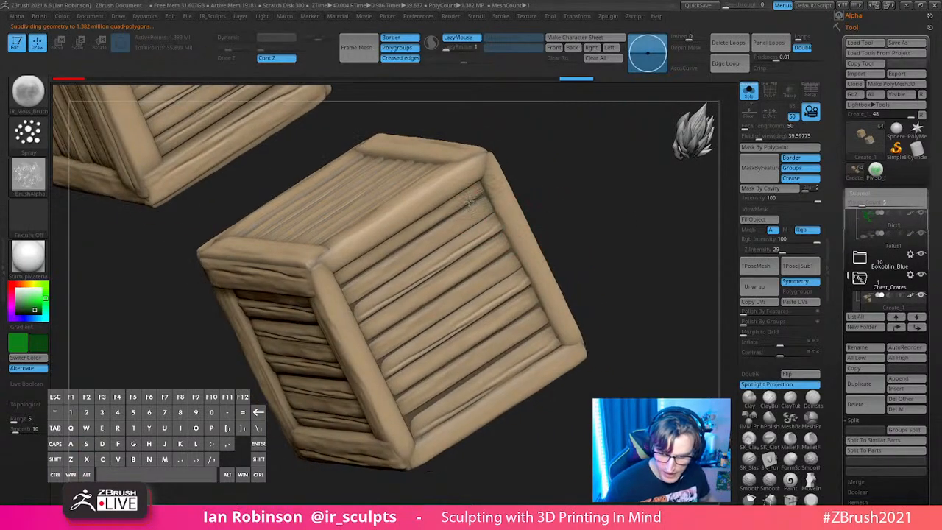
pyautogui.press('ctrl')
pyautogui.hotkey('ctrl', 'z')
pyautogui.press('s')
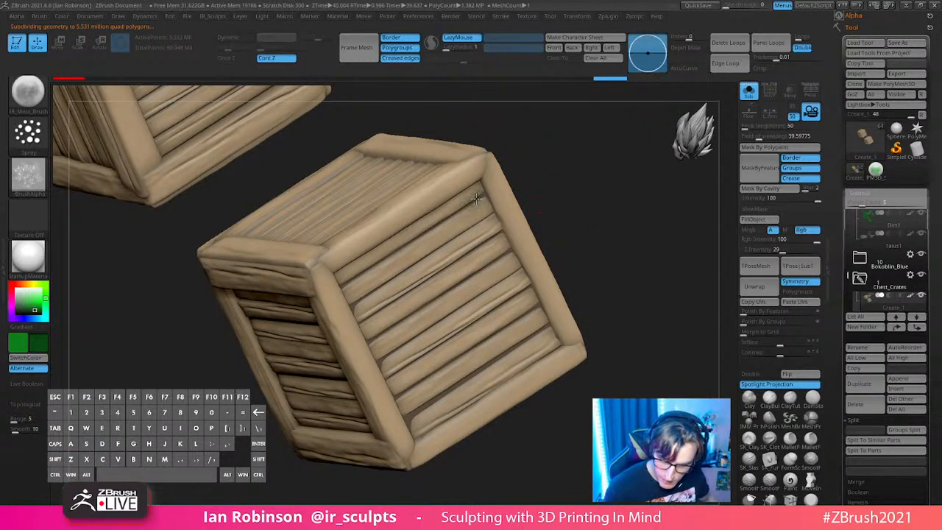
# Step: Set the Rgb Intensity to 100 and spray moss into an upper corner of the first crate's slatted side
pyautogui.press('space')
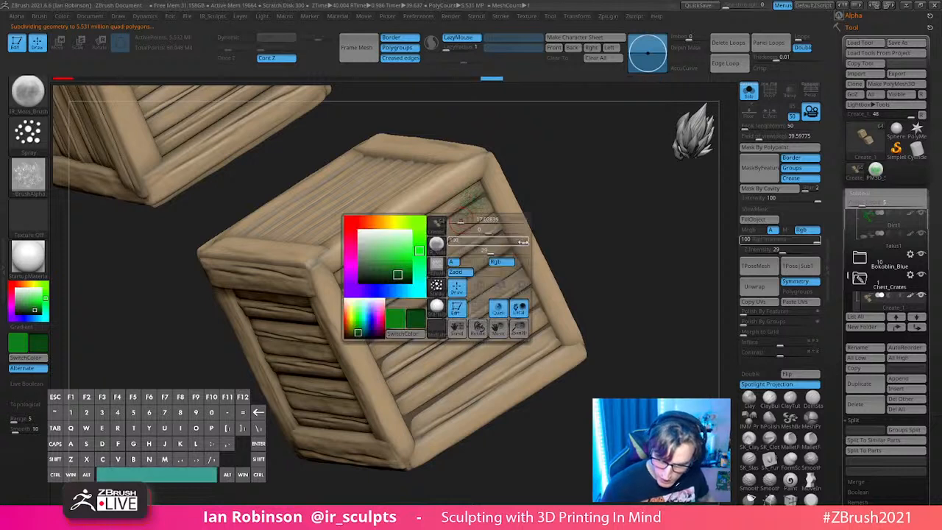
pyautogui.moveTo(522, 241); pyautogui.dragTo(528, 242)
pyautogui.moveTo(474, 197)
pyautogui.mouseDown()
pyautogui.moveTo(471, 205)
pyautogui.moveTo(481, 192)
pyautogui.moveTo(486, 221)
pyautogui.moveTo(506, 235)
pyautogui.moveTo(446, 212)
pyautogui.moveTo(421, 225)
pyautogui.moveTo(454, 222)
pyautogui.mouseUp()
pyautogui.moveTo(604, 218)
pyautogui.mouseDown()
pyautogui.moveTo(579, 200)
pyautogui.moveTo(597, 204)
pyautogui.moveTo(586, 223)
pyautogui.moveTo(602, 234)
pyautogui.moveTo(574, 220)
pyautogui.mouseUp()
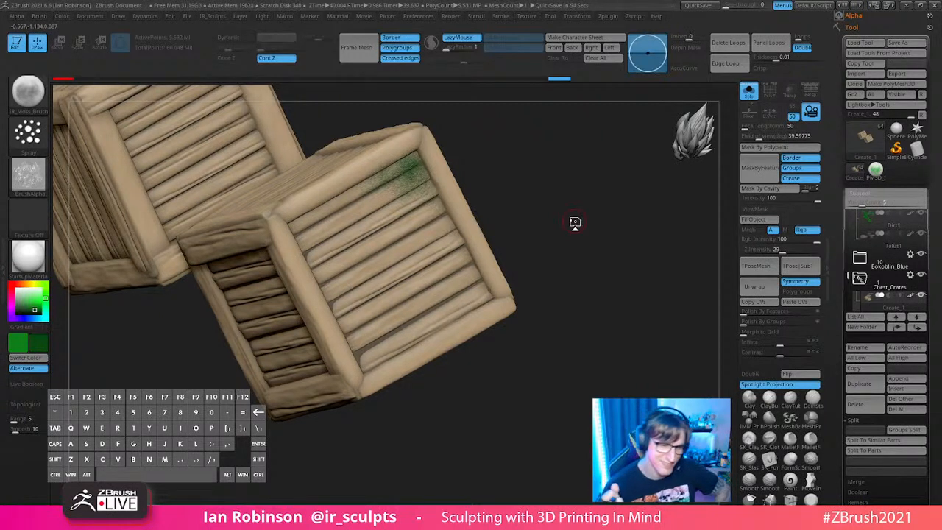
# Step: Spray moss into both lower corners of the same slatted crate side
pyautogui.moveTo(519, 199); pyautogui.dragTo(571, 245)
pyautogui.moveTo(377, 380)
pyautogui.mouseDown()
pyautogui.moveTo(364, 378)
pyautogui.moveTo(377, 390)
pyautogui.moveTo(455, 345)
pyautogui.mouseUp()
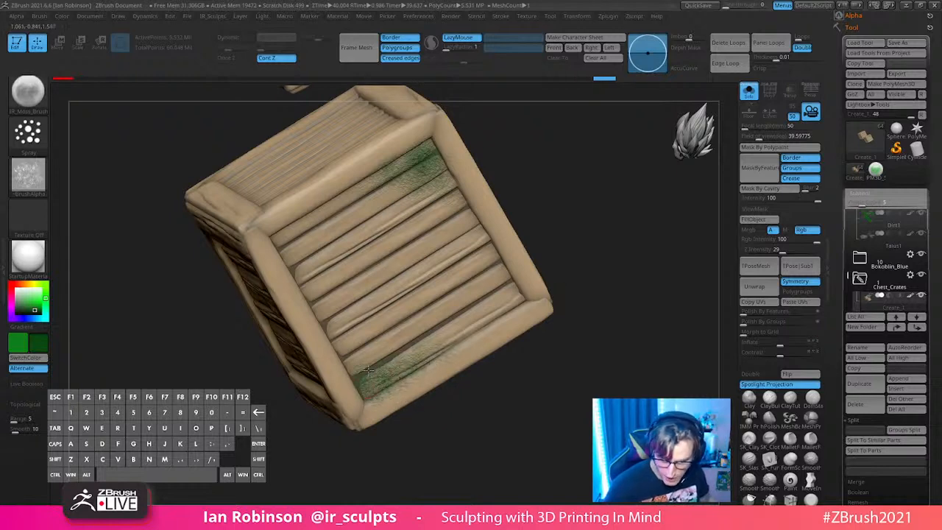
pyautogui.moveTo(463, 407); pyautogui.dragTo(514, 273)
pyautogui.moveTo(505, 214)
pyautogui.mouseDown()
pyautogui.moveTo(520, 202)
pyautogui.moveTo(554, 202)
pyautogui.moveTo(568, 250)
pyautogui.moveTo(586, 264)
pyautogui.mouseUp()
# Step: Spray moss on the slats in both upper corners of the first crate's next side
pyautogui.press('s')
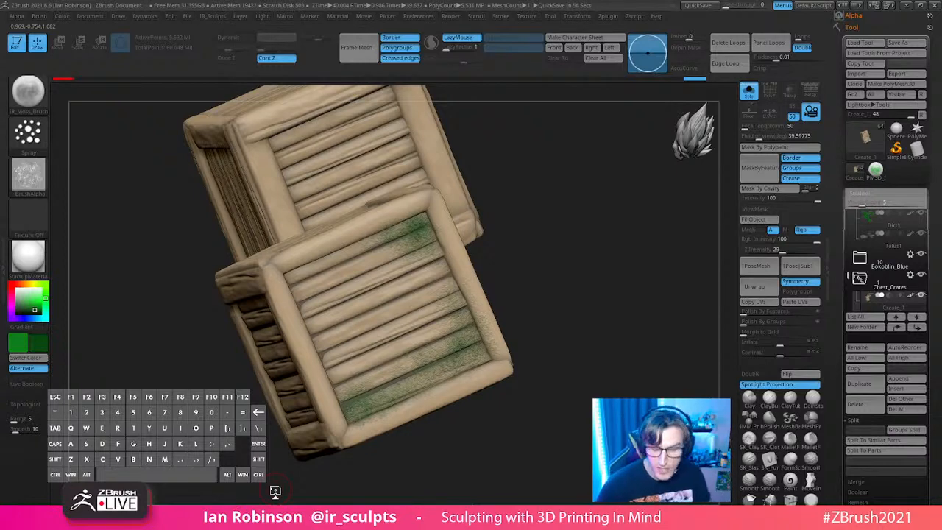
pyautogui.moveTo(275, 490)
pyautogui.mouseDown()
pyautogui.moveTo(562, 265)
pyautogui.moveTo(551, 261)
pyautogui.mouseUp()
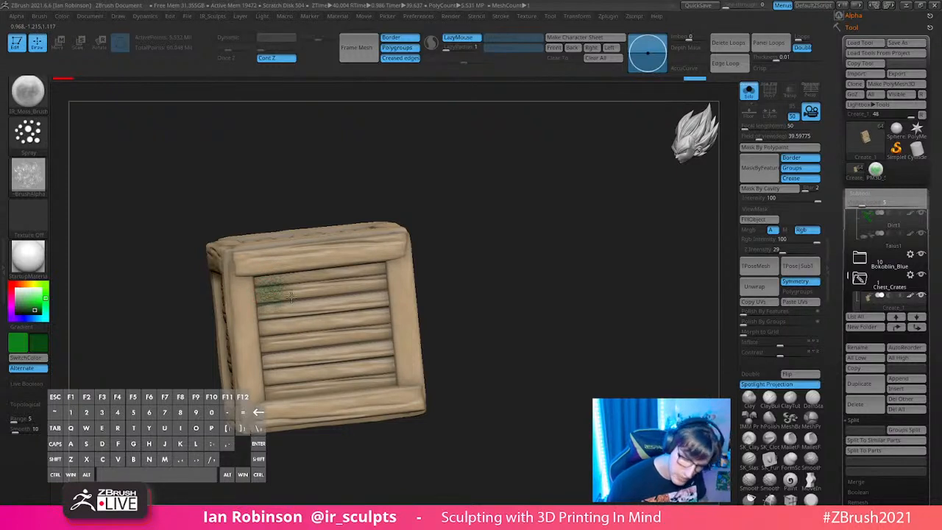
pyautogui.moveTo(298, 284); pyautogui.dragTo(281, 308)
pyautogui.moveTo(384, 333); pyautogui.dragTo(386, 324)
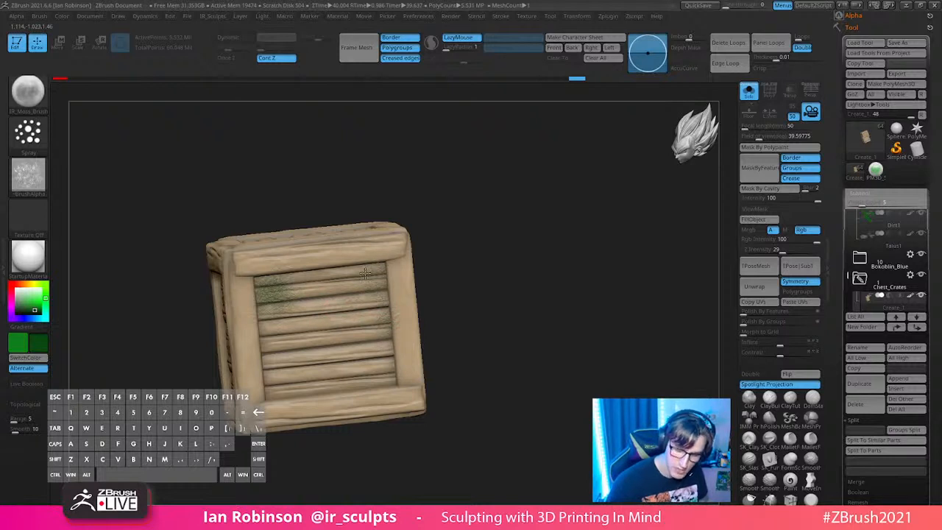
pyautogui.moveTo(359, 268); pyautogui.dragTo(367, 271)
pyautogui.moveTo(436, 252); pyautogui.dragTo(462, 269)
pyautogui.moveTo(371, 270); pyautogui.dragTo(373, 286)
pyautogui.moveTo(440, 248); pyautogui.dragTo(443, 285)
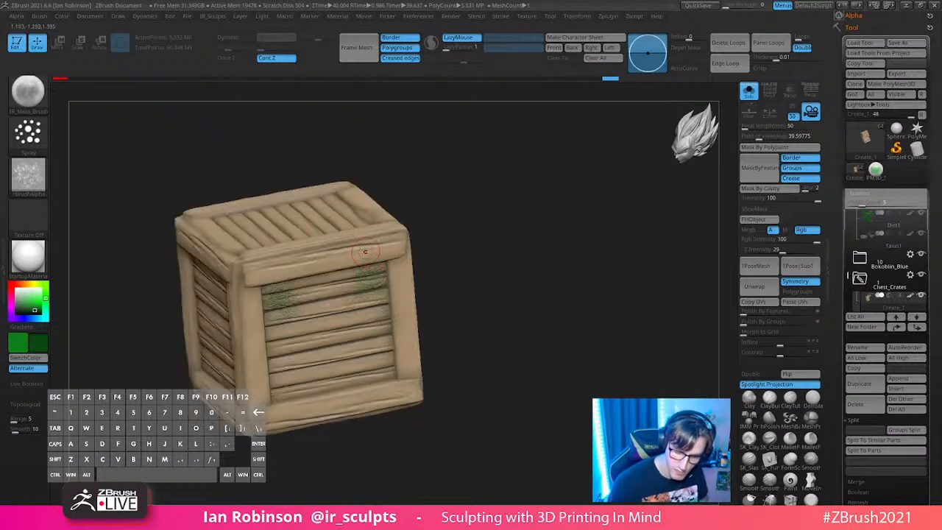
# Step: Spray moss onto the end of that side's top beam and along its lowest slats and bottom beam
pyautogui.moveTo(385, 243); pyautogui.dragTo(450, 276)
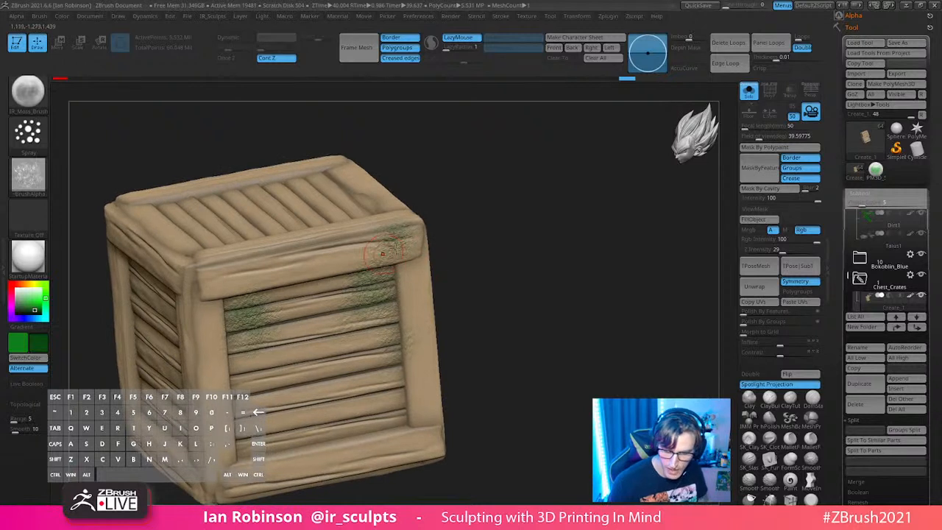
pyautogui.moveTo(509, 312); pyautogui.dragTo(253, 400)
pyautogui.moveTo(490, 348); pyautogui.dragTo(366, 366)
pyautogui.moveTo(280, 413); pyautogui.dragTo(309, 406)
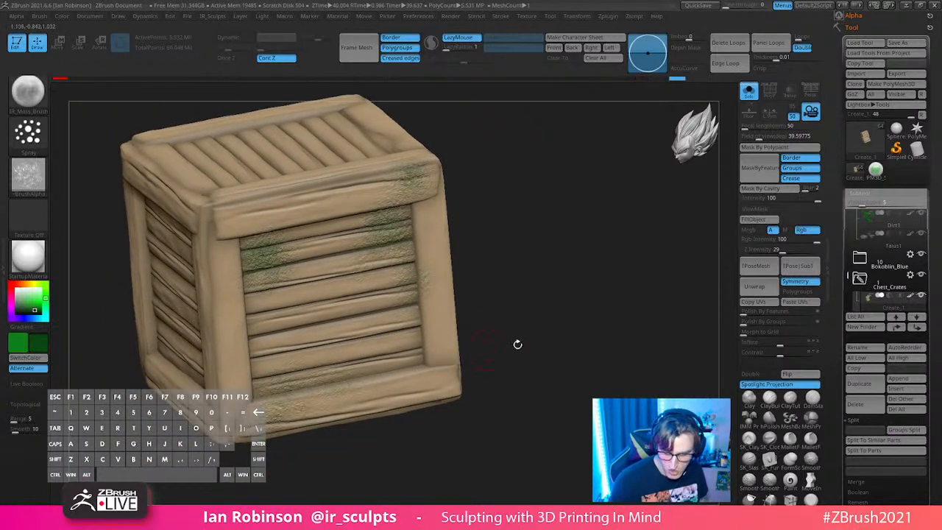
# Step: Spray moss on the slat ends beside a vertical frame board on another side of the first crate
pyautogui.moveTo(494, 349); pyautogui.dragTo(580, 349)
pyautogui.moveTo(236, 364)
pyautogui.mouseDown()
pyautogui.moveTo(239, 387)
pyautogui.moveTo(233, 302)
pyautogui.mouseUp()
pyautogui.moveTo(485, 254); pyautogui.dragTo(542, 238)
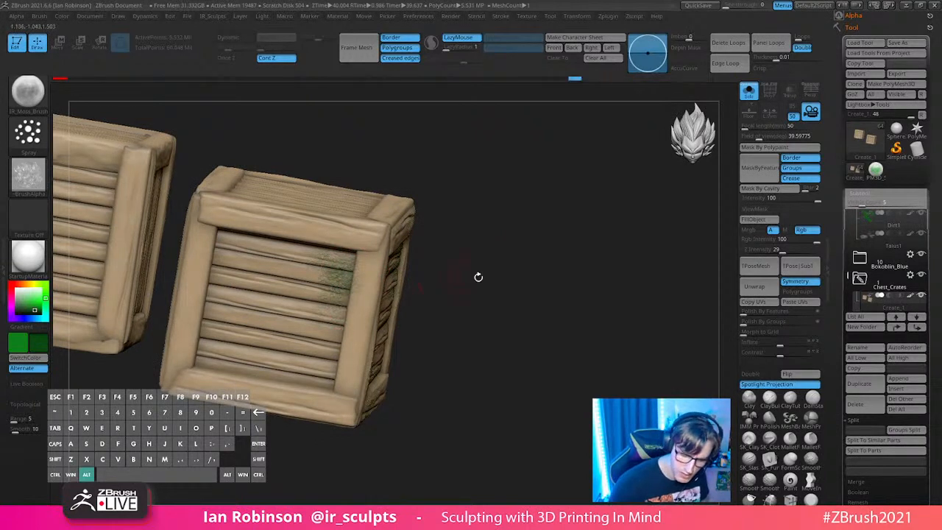
# Step: Spray moss into one corner of the first crate's adjoining slatted panel, extending onto the frame board
pyautogui.moveTo(464, 273); pyautogui.dragTo(480, 307)
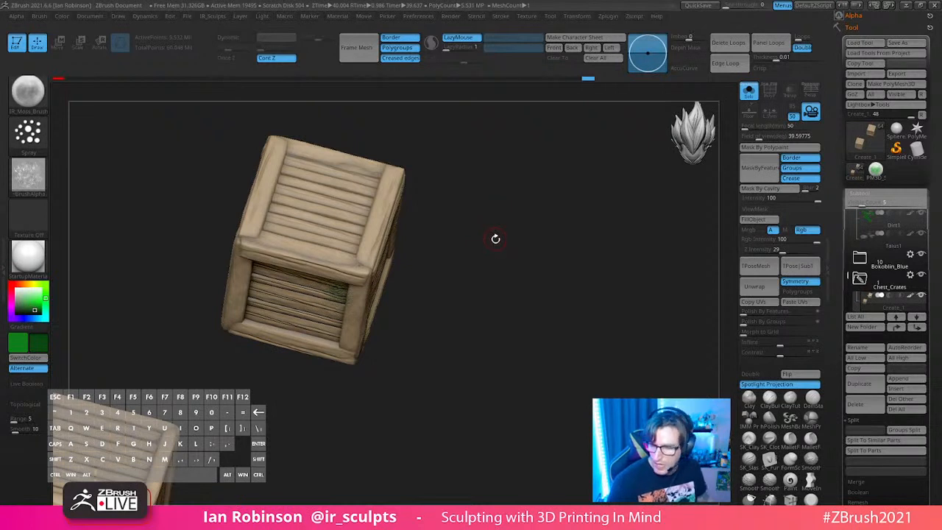
pyautogui.moveTo(504, 270)
pyautogui.mouseDown()
pyautogui.moveTo(494, 280)
pyautogui.moveTo(504, 252)
pyautogui.moveTo(499, 292)
pyautogui.moveTo(390, 233)
pyautogui.moveTo(381, 234)
pyautogui.moveTo(388, 247)
pyautogui.mouseUp()
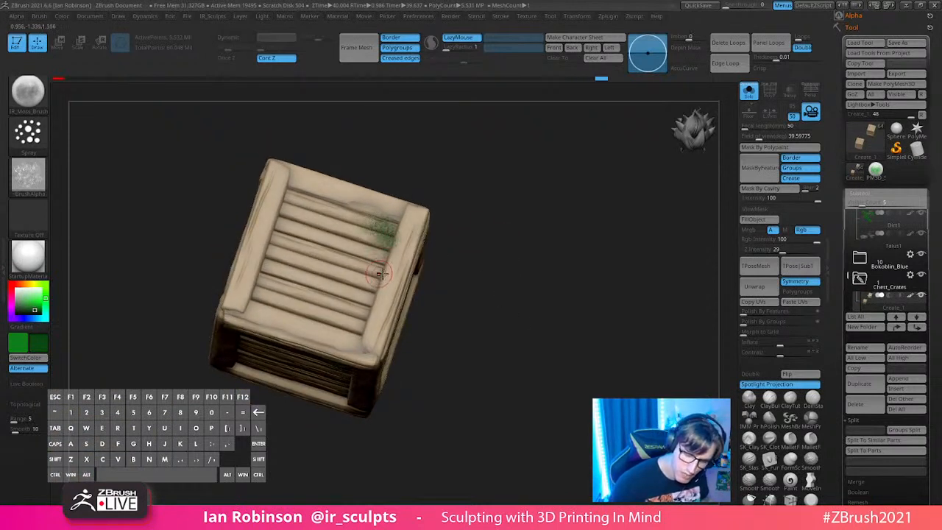
pyautogui.moveTo(480, 253); pyautogui.dragTo(496, 268)
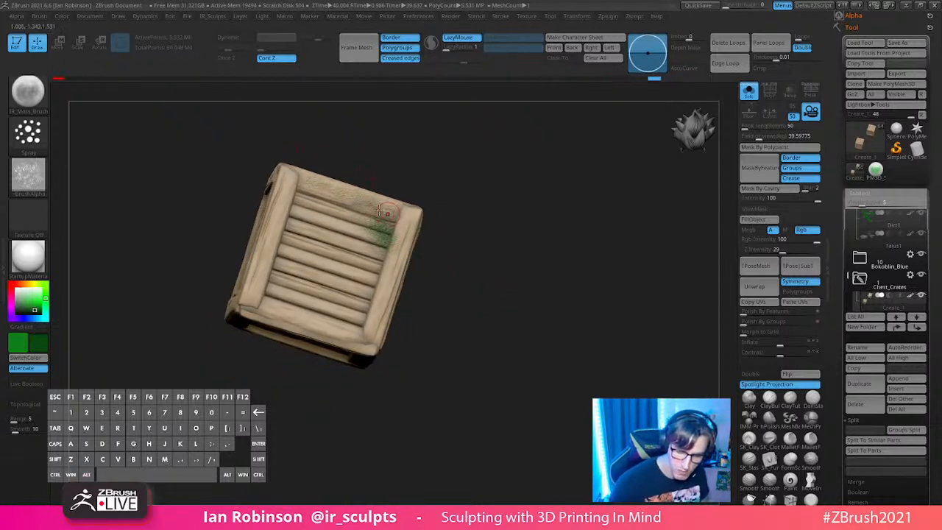
# Step: Spray moss along the first crate's frame edges and corners next to the mossy panels
pyautogui.moveTo(434, 168); pyautogui.dragTo(420, 273)
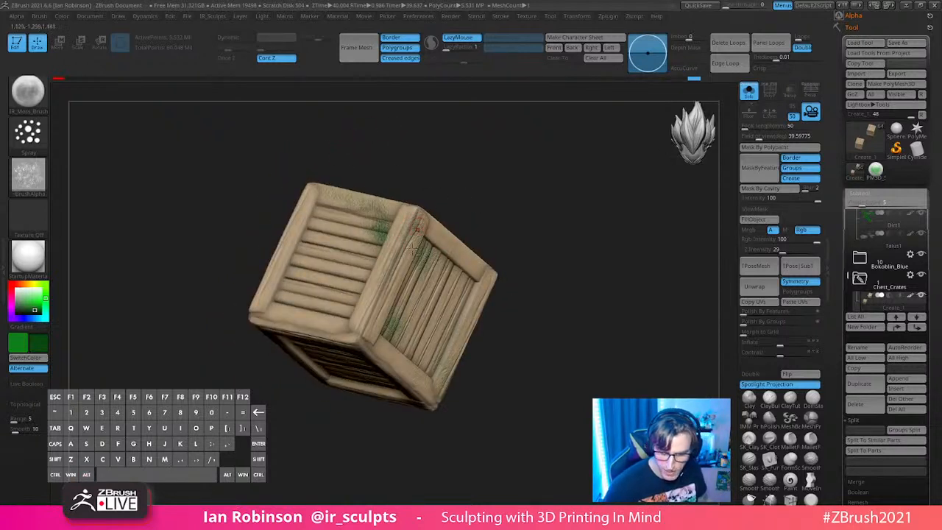
pyautogui.moveTo(496, 185)
pyautogui.mouseDown()
pyautogui.moveTo(394, 273)
pyautogui.moveTo(400, 278)
pyautogui.mouseUp()
pyautogui.moveTo(538, 187); pyautogui.dragTo(508, 215)
pyautogui.moveTo(423, 230); pyautogui.dragTo(438, 225)
pyautogui.moveTo(554, 211)
pyautogui.mouseDown()
pyautogui.moveTo(558, 228)
pyautogui.moveTo(567, 219)
pyautogui.moveTo(526, 245)
pyautogui.moveTo(558, 258)
pyautogui.moveTo(529, 244)
pyautogui.moveTo(496, 307)
pyautogui.mouseUp()
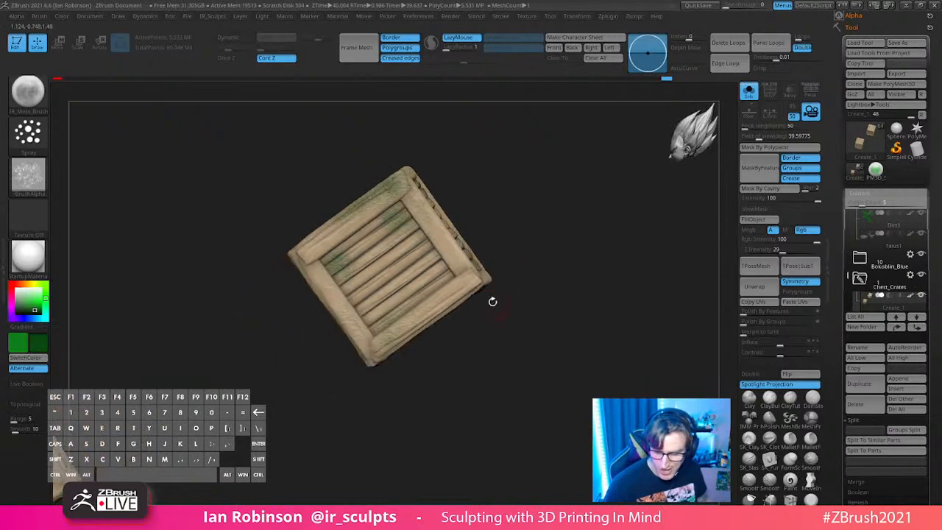
pyautogui.moveTo(407, 329); pyautogui.dragTo(410, 328)
# Step: Spray light moss around the upper corner of the second crate's slatted side, covering slats and frame boards
pyautogui.moveTo(508, 331); pyautogui.dragTo(491, 294)
pyautogui.keyDown('alt'); pyautogui.moveTo(475, 338); pyautogui.dragTo(496, 353); pyautogui.keyUp('alt')
pyautogui.moveTo(553, 341)
pyautogui.mouseDown()
pyautogui.moveTo(625, 268)
pyautogui.moveTo(555, 326)
pyautogui.moveTo(546, 298)
pyautogui.mouseUp()
pyautogui.keyDown('alt'); pyautogui.moveTo(532, 385); pyautogui.dragTo(361, 414); pyautogui.keyUp('alt')
pyautogui.keyDown('alt'); pyautogui.moveTo(381, 221); pyautogui.dragTo(332, 235); pyautogui.keyUp('alt')
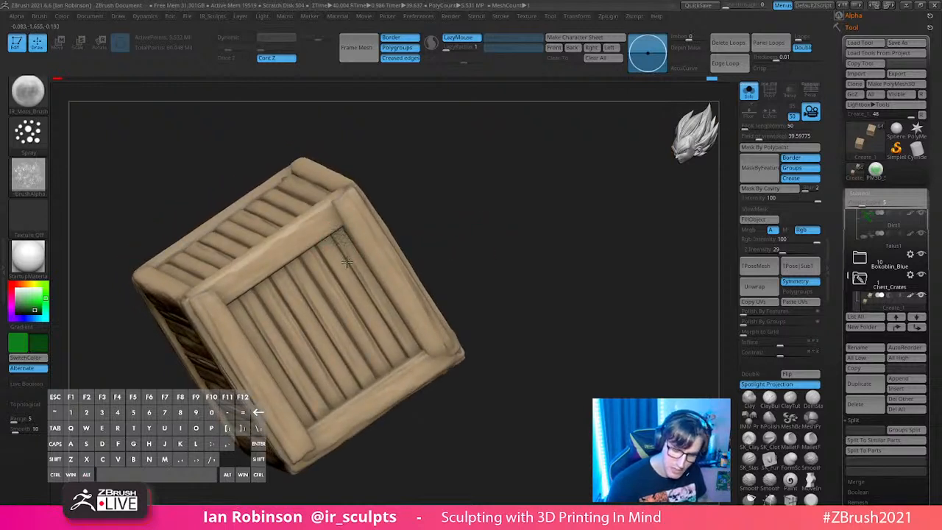
pyautogui.moveTo(421, 238); pyautogui.dragTo(436, 225)
pyautogui.moveTo(334, 233); pyautogui.dragTo(344, 224)
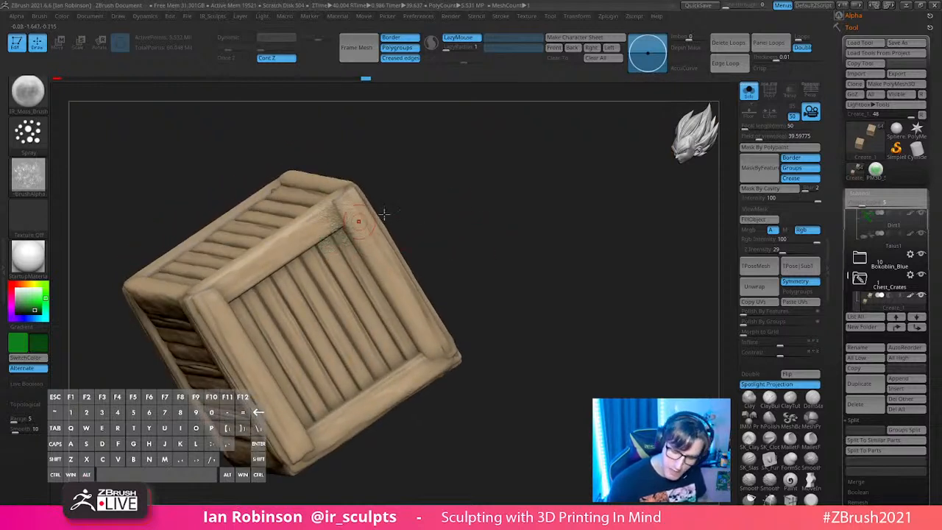
pyautogui.moveTo(441, 244); pyautogui.dragTo(455, 234)
pyautogui.moveTo(352, 221)
pyautogui.mouseDown()
pyautogui.moveTo(360, 220)
pyautogui.moveTo(343, 203)
pyautogui.mouseUp()
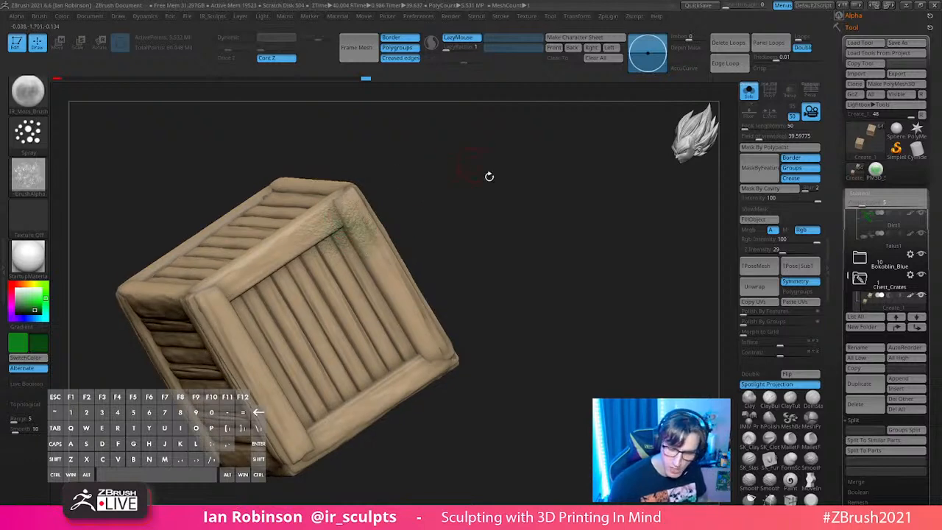
pyautogui.moveTo(475, 165); pyautogui.dragTo(476, 238)
pyautogui.press('s')
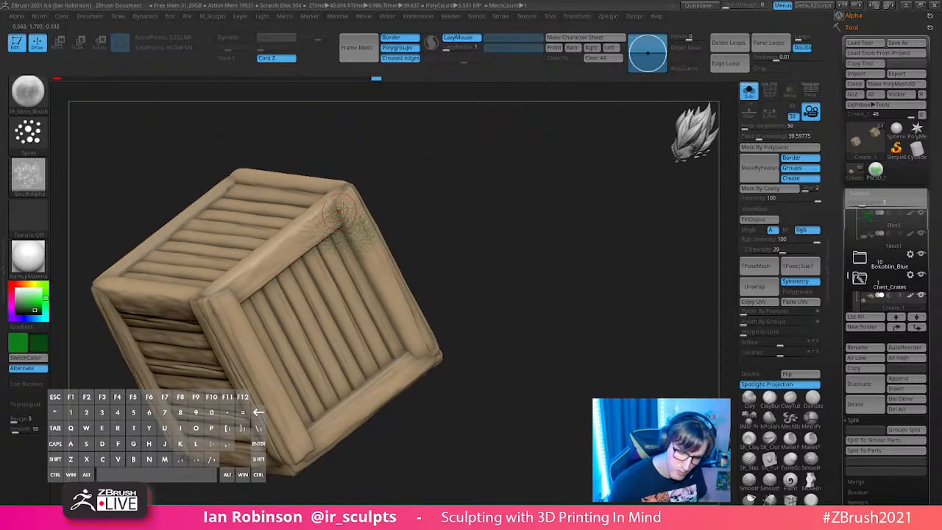
# Step: Extend the moss along the second crate's upper frame board and onto the slat ends below it
pyautogui.moveTo(488, 246); pyautogui.dragTo(468, 240)
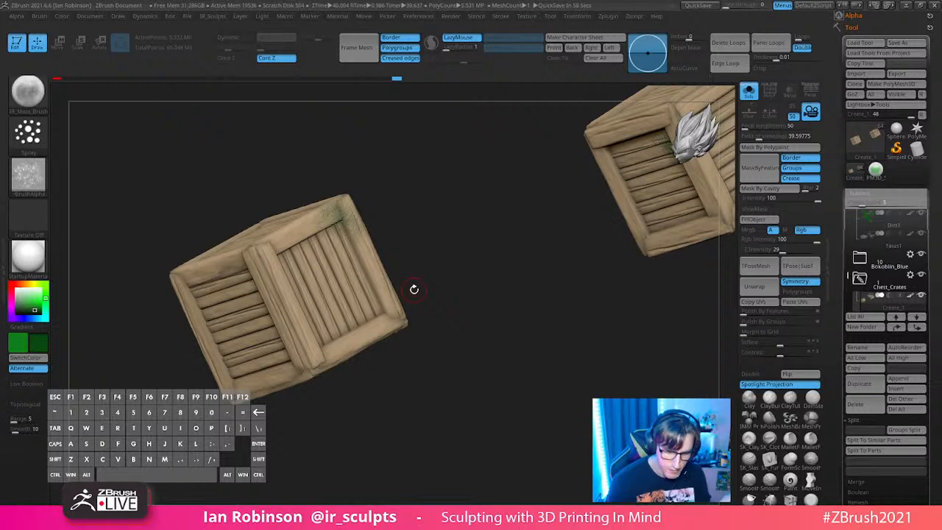
pyautogui.moveTo(471, 242); pyautogui.dragTo(497, 283)
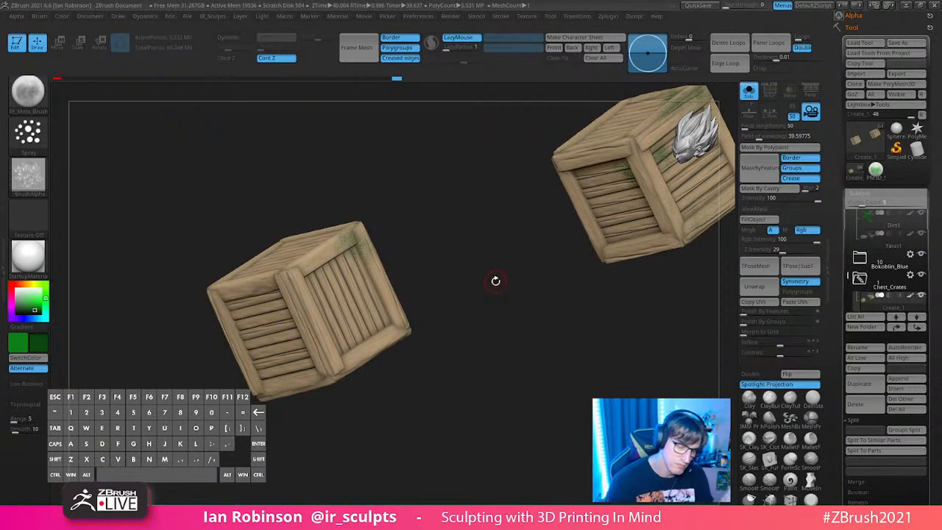
pyautogui.moveTo(499, 290); pyautogui.dragTo(427, 288)
pyautogui.moveTo(437, 256); pyautogui.dragTo(401, 259)
pyautogui.moveTo(287, 297); pyautogui.dragTo(391, 254)
pyautogui.moveTo(505, 250); pyautogui.dragTo(511, 257)
pyautogui.moveTo(454, 280); pyautogui.dragTo(315, 304)
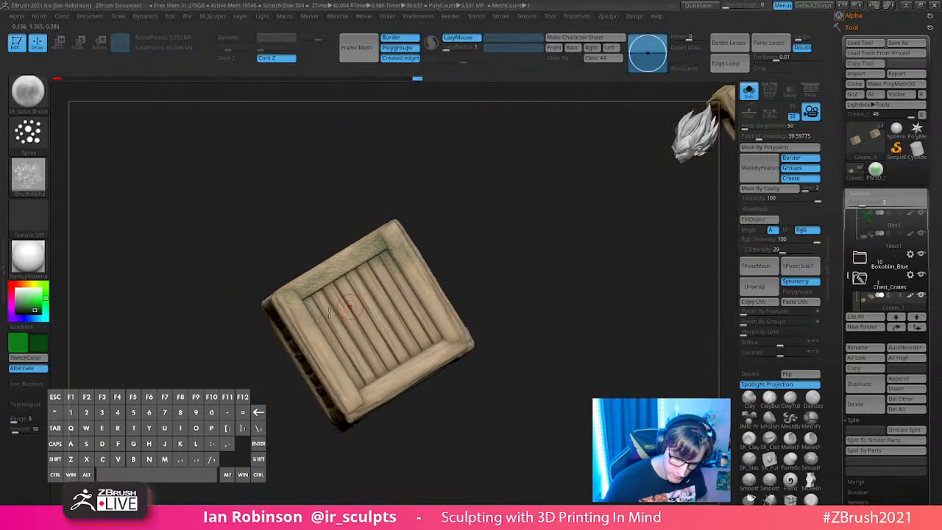
# Step: Spray moss on the upper corners of the second crate's remaining sides, over the frame boards and slats
pyautogui.moveTo(653, 118); pyautogui.dragTo(468, 323)
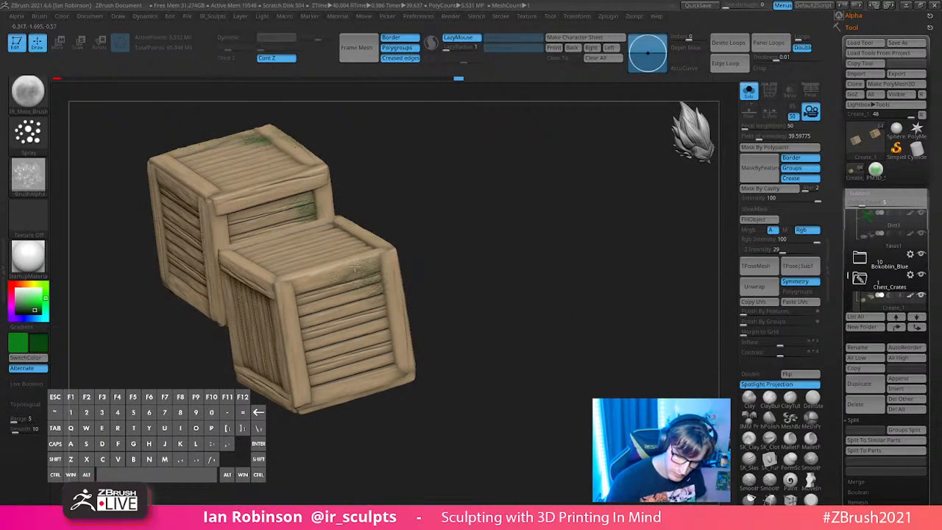
pyautogui.moveTo(453, 320); pyautogui.dragTo(465, 267)
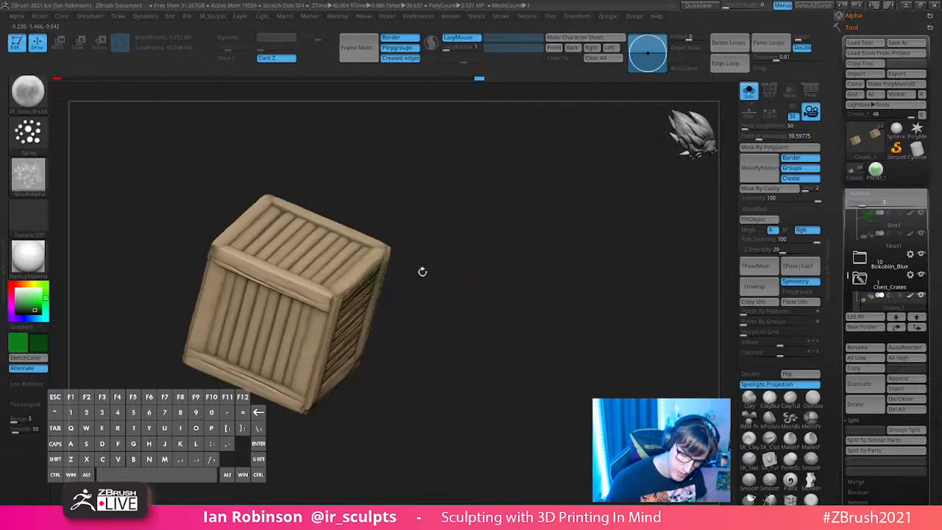
pyautogui.moveTo(218, 282); pyautogui.dragTo(255, 267)
pyautogui.moveTo(390, 246); pyautogui.dragTo(437, 199)
pyautogui.moveTo(220, 286)
pyautogui.mouseDown()
pyautogui.moveTo(229, 282)
pyautogui.moveTo(201, 294)
pyautogui.moveTo(233, 275)
pyautogui.moveTo(209, 312)
pyautogui.mouseUp()
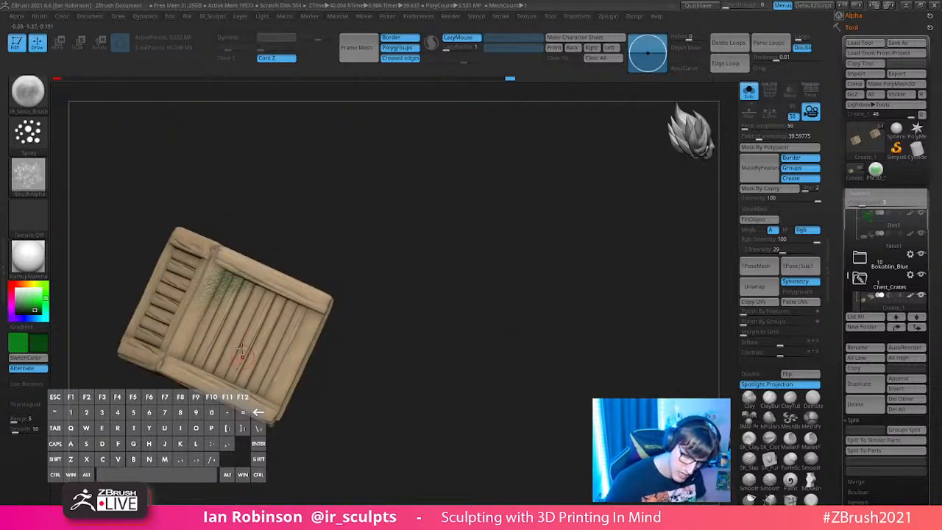
# Step: Spray moss across the slats beneath the upper frame board of the crate's lightly mossed side, leaving the crates unmasked
pyautogui.moveTo(291, 300); pyautogui.dragTo(283, 323)
pyautogui.moveTo(391, 283); pyautogui.dragTo(358, 300)
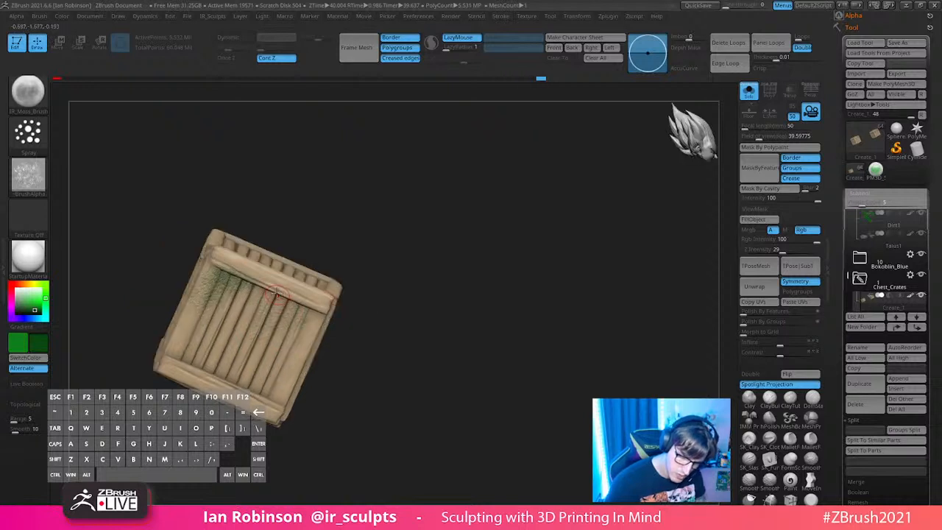
pyautogui.keyDown('ctrl'); pyautogui.click(447, 300); pyautogui.keyUp('ctrl')
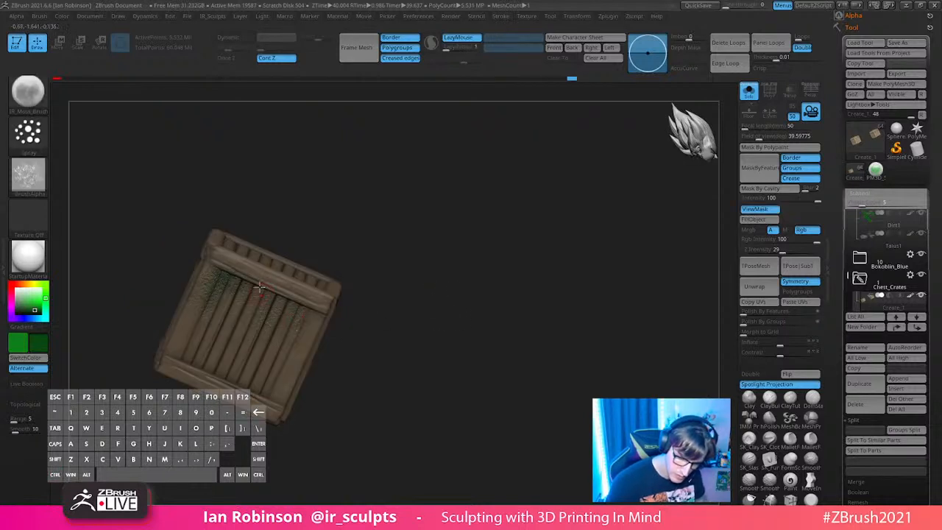
pyautogui.keyDown('ctrl'); pyautogui.moveTo(410, 307); pyautogui.dragTo(741, 100); pyautogui.keyUp('ctrl')
pyautogui.click(749, 90)
pyautogui.click(748, 89)
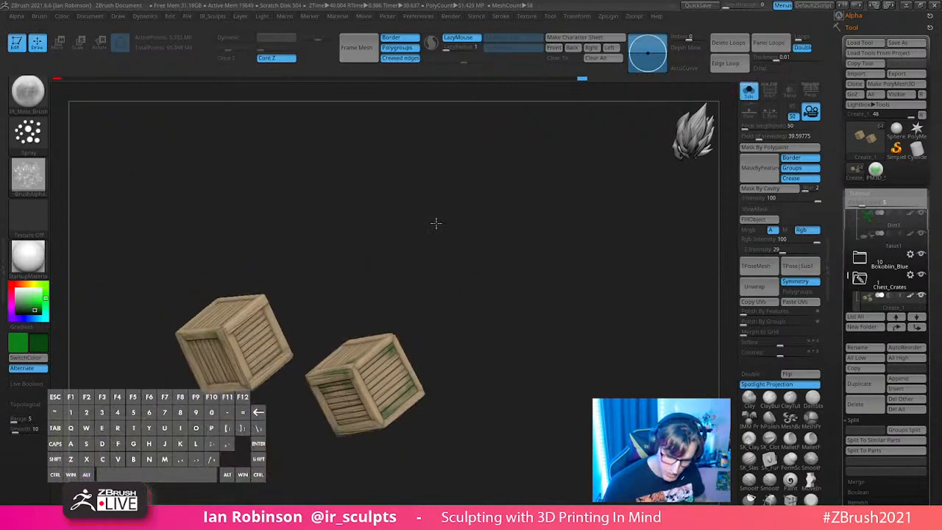
# Step: Spray moss on the adjoining bare side of the less mossy crate, covering its slats, upper frame board and corner post
pyautogui.moveTo(250, 291); pyautogui.dragTo(269, 290)
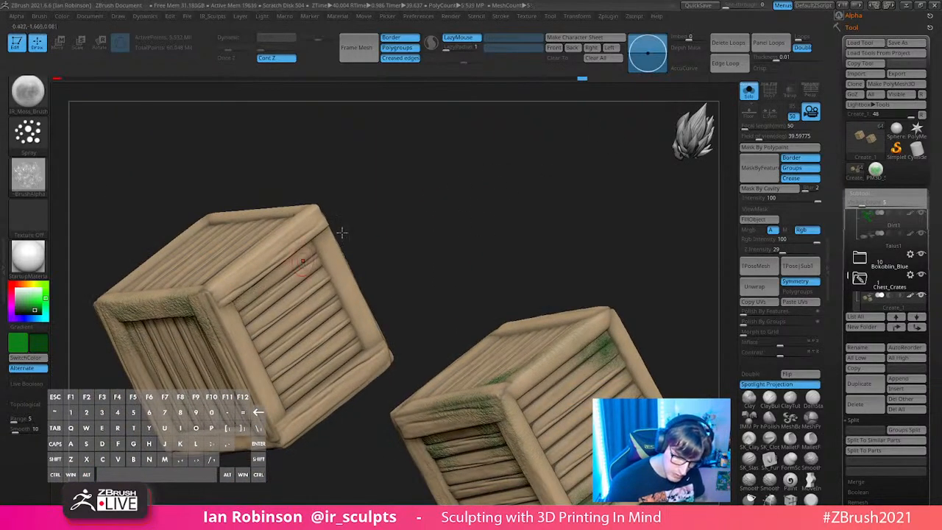
pyautogui.moveTo(269, 290); pyautogui.dragTo(244, 294, button='right')
pyautogui.moveTo(244, 295); pyautogui.dragTo(233, 291)
pyautogui.moveTo(272, 261); pyautogui.dragTo(236, 288)
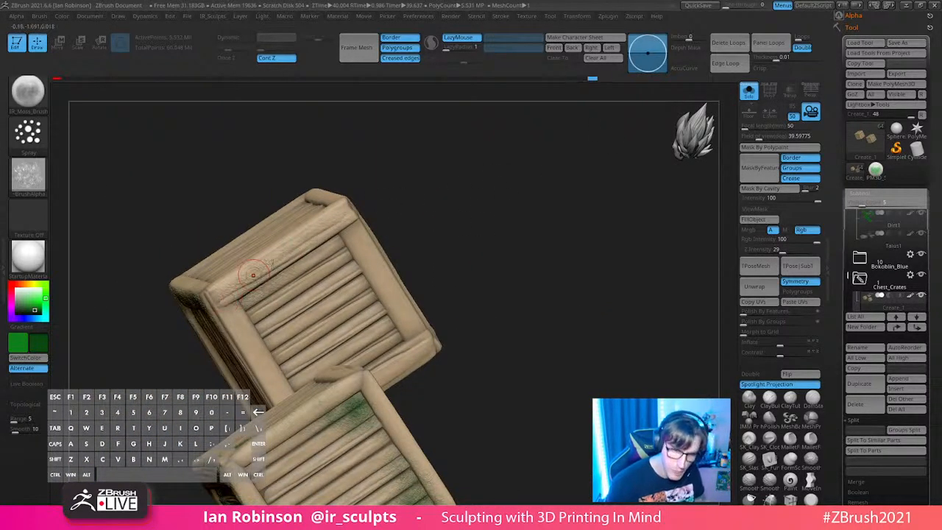
pyautogui.moveTo(312, 240)
pyautogui.mouseDown()
pyautogui.moveTo(215, 304)
pyautogui.moveTo(249, 330)
pyautogui.moveTo(329, 288)
pyautogui.moveTo(270, 354)
pyautogui.moveTo(363, 300)
pyautogui.mouseUp()
pyautogui.moveTo(280, 374); pyautogui.dragTo(322, 350)
pyautogui.moveTo(496, 272)
pyautogui.keyDown('alt'); pyautogui.mouseDown()
pyautogui.moveTo(511, 238)
pyautogui.moveTo(528, 257)
pyautogui.mouseUp(); pyautogui.keyUp('alt')
pyautogui.moveTo(297, 363); pyautogui.dragTo(331, 345)
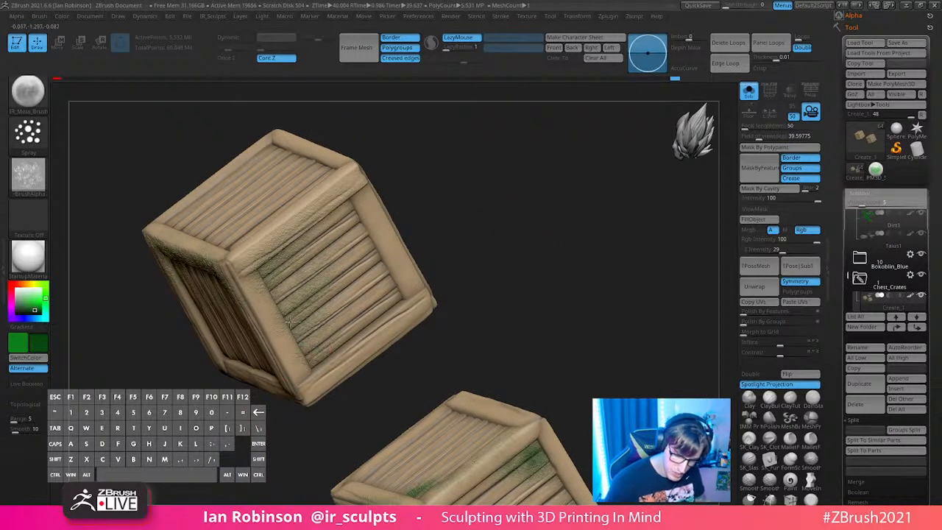
pyautogui.moveTo(267, 286); pyautogui.dragTo(293, 260)
pyautogui.moveTo(343, 219); pyautogui.dragTo(318, 235)
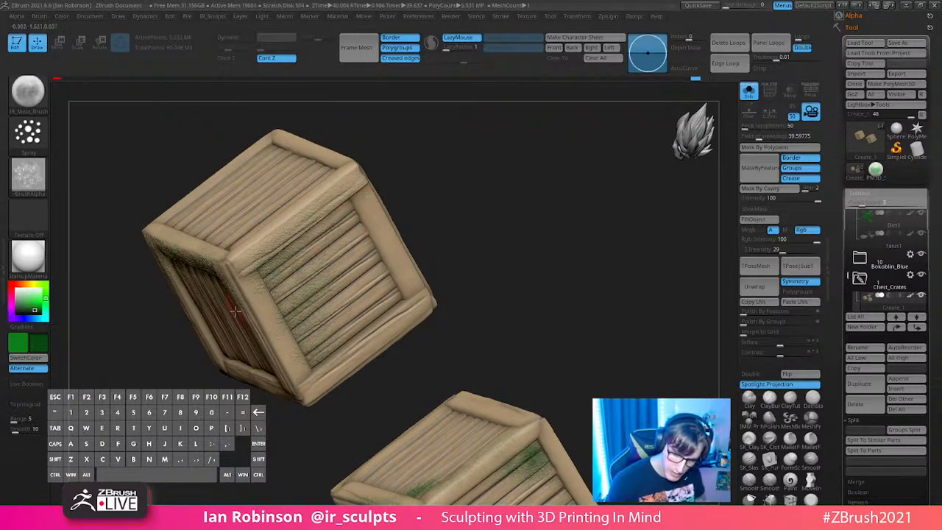
# Step: Extend the moss along that side's upper frame board, down the corner post and over the neighbouring slats
pyautogui.moveTo(465, 263); pyautogui.dragTo(554, 212)
pyautogui.moveTo(275, 259)
pyautogui.mouseDown()
pyautogui.moveTo(268, 292)
pyautogui.moveTo(265, 260)
pyautogui.mouseUp()
pyautogui.keyDown('alt'); pyautogui.moveTo(333, 279); pyautogui.dragTo(374, 292); pyautogui.keyUp('alt')
pyautogui.moveTo(271, 273)
pyautogui.mouseDown()
pyautogui.moveTo(275, 294)
pyautogui.moveTo(284, 283)
pyautogui.mouseUp()
pyautogui.keyDown('alt'); pyautogui.moveTo(442, 268); pyautogui.dragTo(508, 213); pyautogui.keyUp('alt')
pyautogui.moveTo(276, 305); pyautogui.dragTo(268, 355)
pyautogui.moveTo(414, 267)
pyautogui.keyDown('ctrl'); pyautogui.mouseDown()
pyautogui.moveTo(410, 358)
pyautogui.moveTo(360, 391)
pyautogui.mouseUp(); pyautogui.keyUp('ctrl')
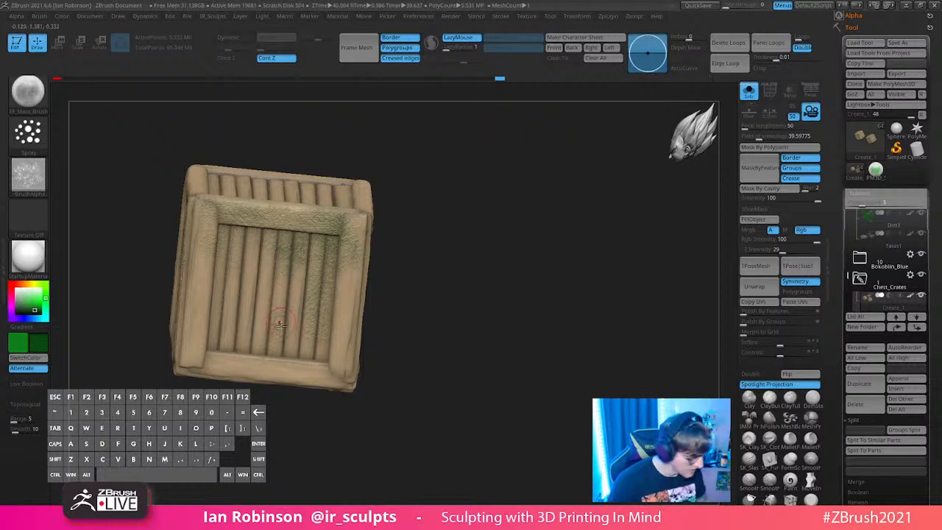
# Step: Switch to the brighter green and spray moss onto the crate's lower slats and around its corner
pyautogui.press('v')
pyautogui.press('s')
pyautogui.moveTo(283, 322)
pyautogui.mouseDown()
pyautogui.moveTo(291, 319)
pyautogui.moveTo(279, 324)
pyautogui.mouseUp()
pyautogui.keyDown('alt'); pyautogui.moveTo(408, 281); pyautogui.dragTo(437, 281); pyautogui.keyUp('alt')
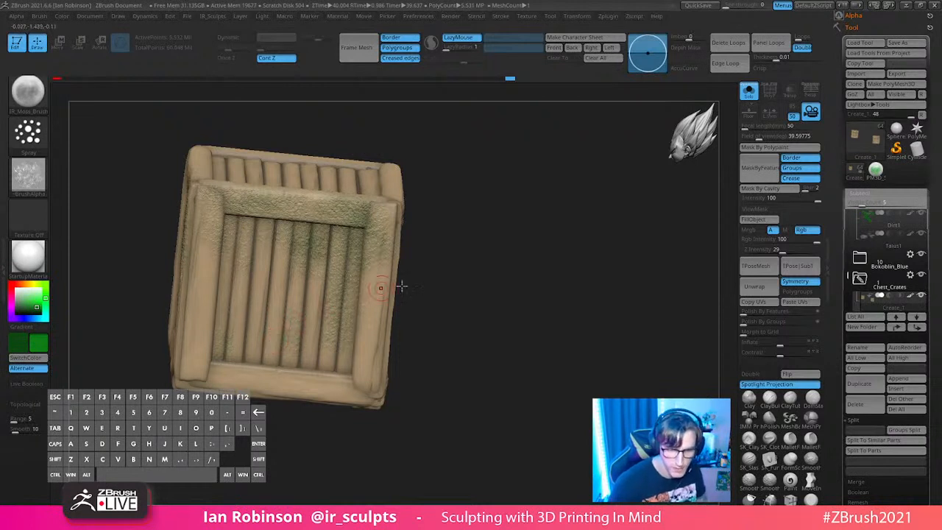
pyautogui.moveTo(463, 280); pyautogui.dragTo(487, 292)
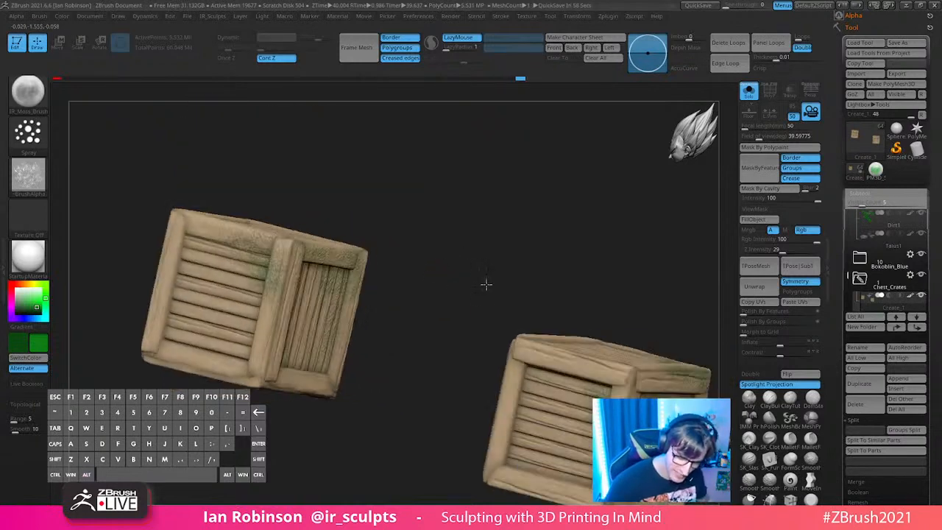
pyautogui.moveTo(485, 282); pyautogui.dragTo(321, 363)
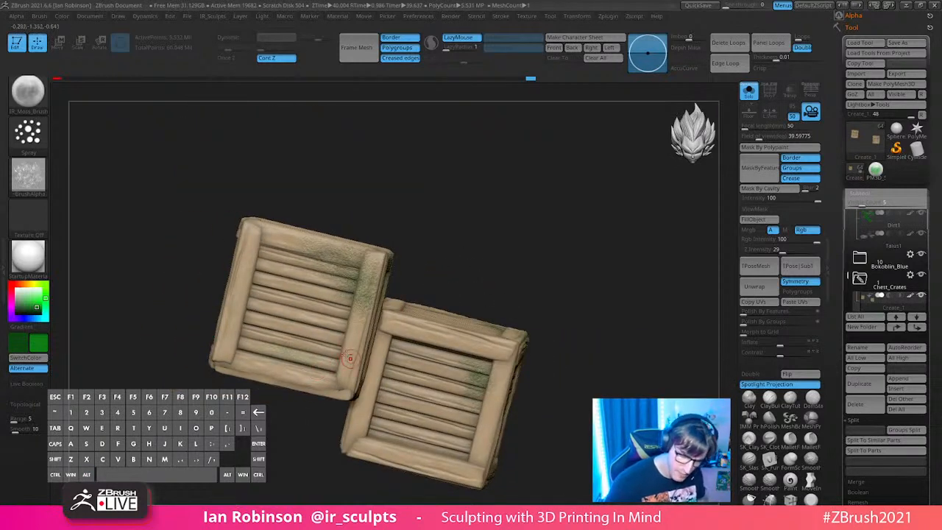
# Step: Enlarge the brush and spray a bright green moss patch into the corner of the crate's bare slatted face
pyautogui.press('s')
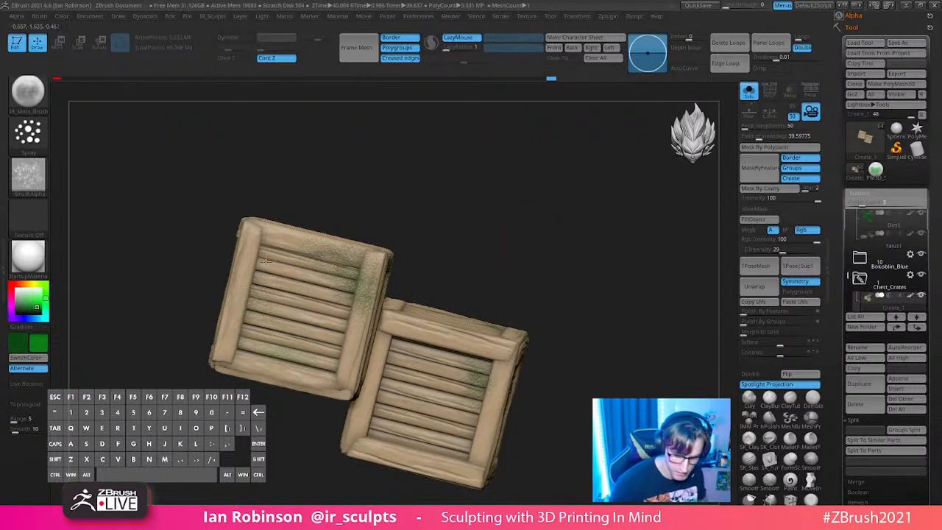
pyautogui.moveTo(255, 291); pyautogui.dragTo(261, 281, button='right')
pyautogui.moveTo(355, 204); pyautogui.dragTo(334, 244, button='right')
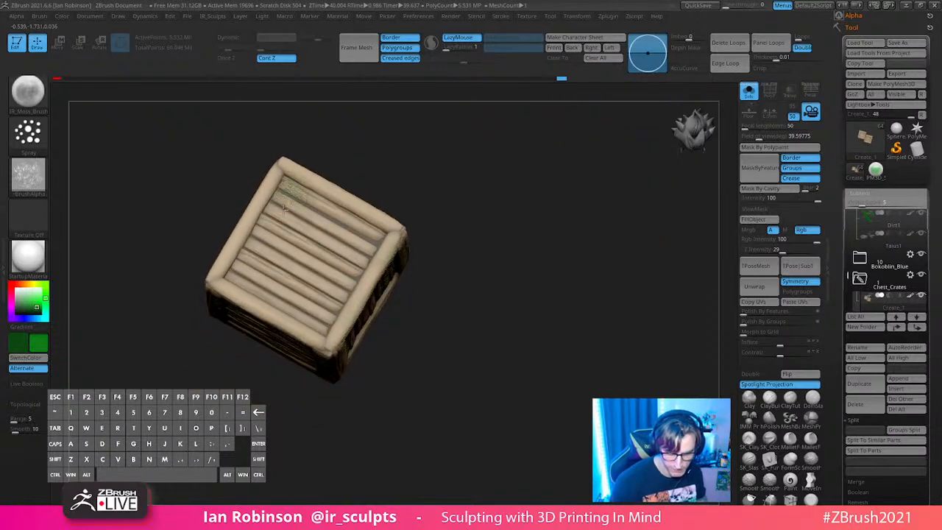
pyautogui.moveTo(278, 193)
pyautogui.mouseDown()
pyautogui.moveTo(318, 207)
pyautogui.moveTo(288, 214)
pyautogui.moveTo(283, 176)
pyautogui.moveTo(347, 214)
pyautogui.moveTo(300, 195)
pyautogui.mouseUp()
pyautogui.moveTo(444, 174); pyautogui.dragTo(469, 210)
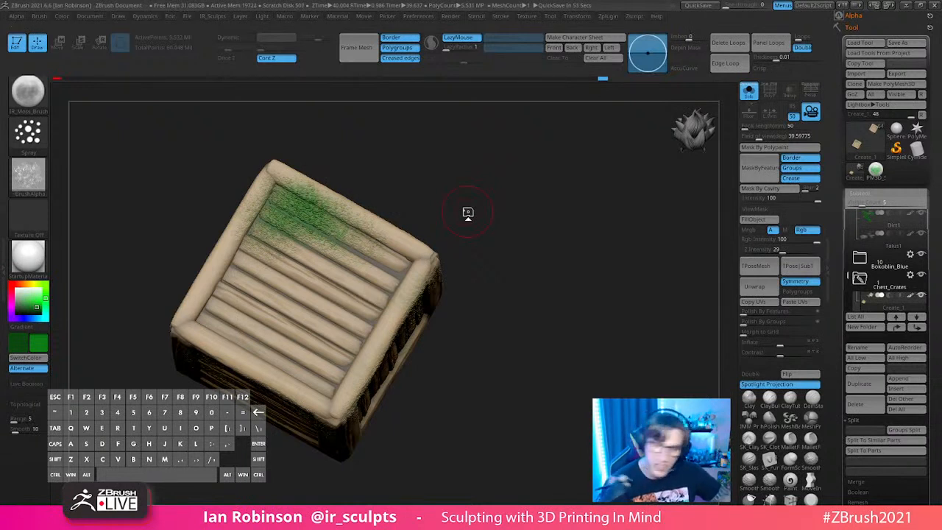
# Step: Extend the moss along that face's frame boards and onto the slats at its opposite edge
pyautogui.moveTo(274, 190)
pyautogui.mouseDown()
pyautogui.moveTo(280, 178)
pyautogui.moveTo(259, 198)
pyautogui.moveTo(287, 176)
pyautogui.moveTo(309, 190)
pyautogui.mouseUp()
pyautogui.moveTo(398, 273)
pyautogui.mouseDown()
pyautogui.moveTo(406, 284)
pyautogui.moveTo(412, 274)
pyautogui.mouseUp()
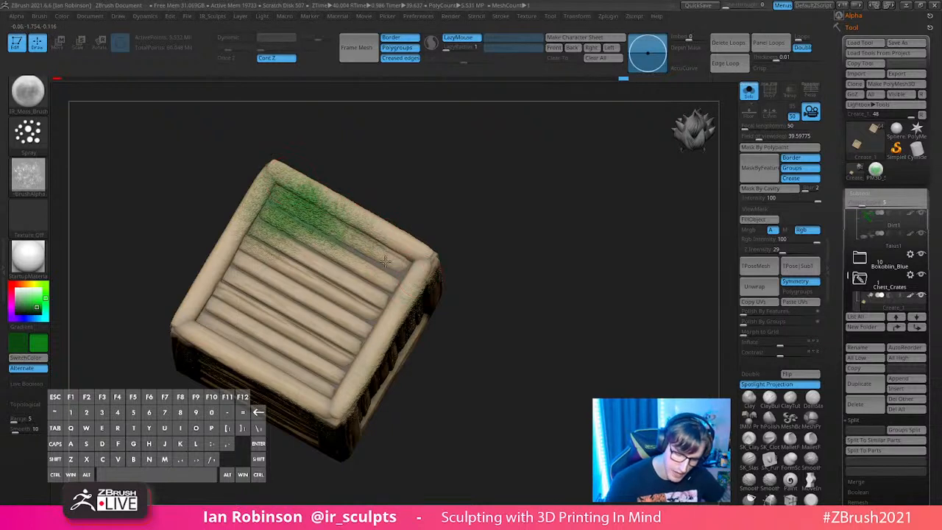
pyautogui.moveTo(212, 329)
pyautogui.mouseDown()
pyautogui.moveTo(330, 387)
pyautogui.moveTo(258, 354)
pyautogui.mouseUp()
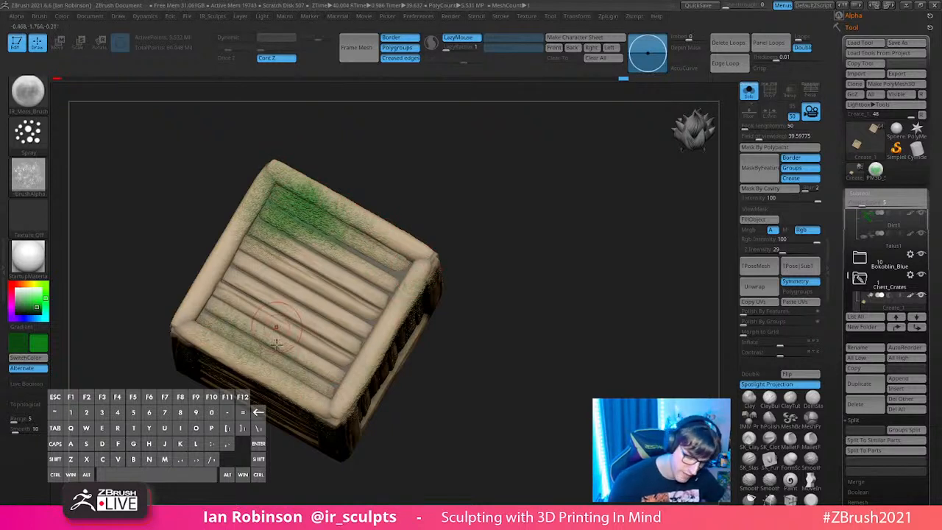
# Step: Spray bright moss on the same crate's adjoining sides, thickening it on the upper slats and beside the corner post
pyautogui.moveTo(503, 338)
pyautogui.mouseDown()
pyautogui.moveTo(525, 331)
pyautogui.moveTo(483, 358)
pyautogui.moveTo(467, 384)
pyautogui.moveTo(422, 353)
pyautogui.moveTo(429, 339)
pyautogui.moveTo(410, 309)
pyautogui.moveTo(365, 314)
pyautogui.mouseUp()
pyautogui.moveTo(464, 307)
pyautogui.mouseDown()
pyautogui.moveTo(440, 284)
pyautogui.moveTo(500, 259)
pyautogui.mouseUp()
pyautogui.moveTo(387, 292)
pyautogui.mouseDown()
pyautogui.moveTo(410, 324)
pyautogui.moveTo(430, 327)
pyautogui.mouseUp()
pyautogui.moveTo(494, 276); pyautogui.dragTo(527, 294)
pyautogui.moveTo(366, 304)
pyautogui.mouseDown()
pyautogui.moveTo(374, 285)
pyautogui.moveTo(355, 302)
pyautogui.mouseUp()
pyautogui.moveTo(509, 336); pyautogui.dragTo(422, 407)
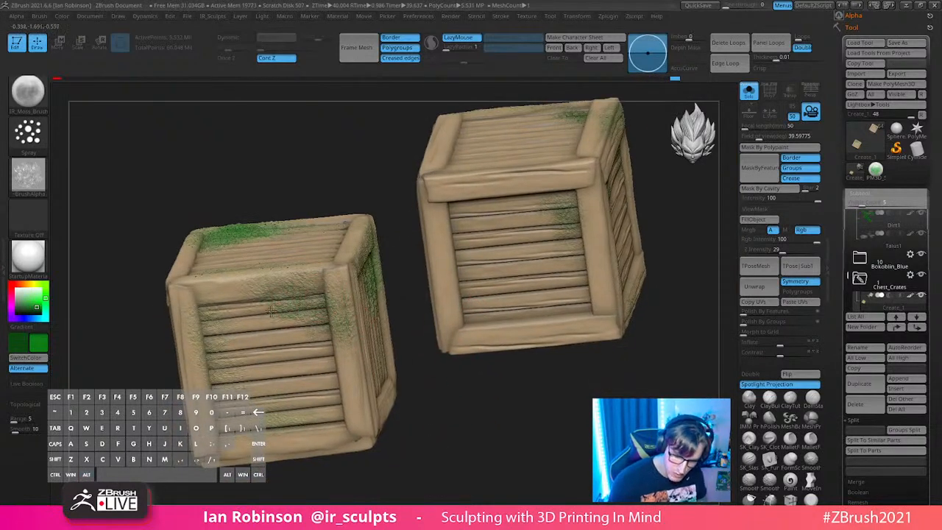
pyautogui.moveTo(332, 333); pyautogui.dragTo(332, 334)
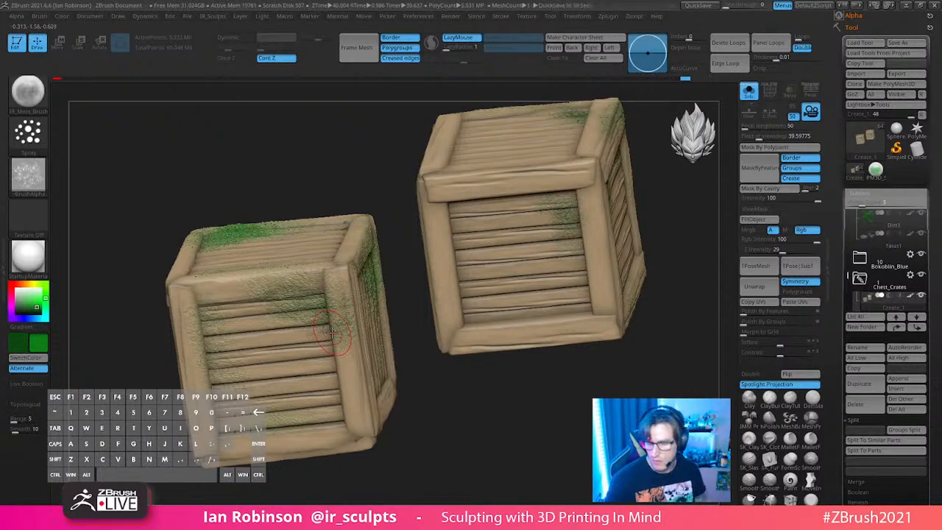
pyautogui.moveTo(432, 398); pyautogui.dragTo(467, 396)
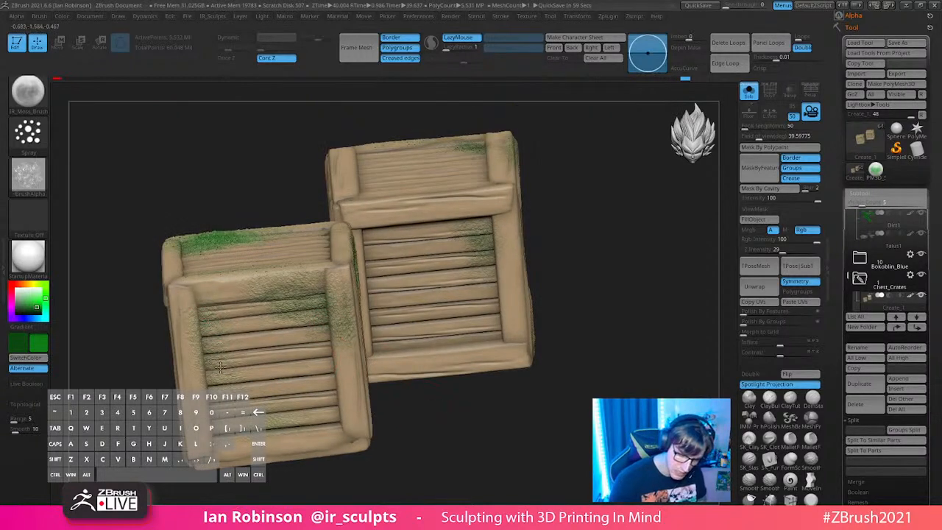
# Step: Spray moss on the other crate's slat ends, the adjoining frame post and the lower corner of that side
pyautogui.moveTo(477, 448); pyautogui.dragTo(433, 402)
pyautogui.moveTo(561, 234)
pyautogui.mouseDown()
pyautogui.moveTo(574, 221)
pyautogui.moveTo(591, 315)
pyautogui.mouseUp()
pyautogui.keyDown('alt'); pyautogui.moveTo(617, 381); pyautogui.dragTo(497, 407); pyautogui.keyUp('alt')
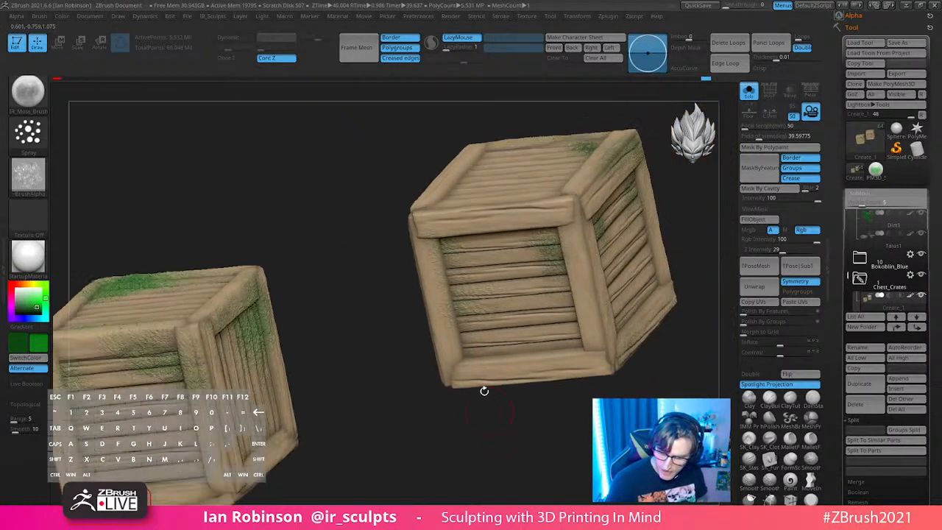
pyautogui.moveTo(473, 352)
pyautogui.mouseDown()
pyautogui.moveTo(447, 319)
pyautogui.moveTo(465, 361)
pyautogui.moveTo(501, 352)
pyautogui.mouseUp()
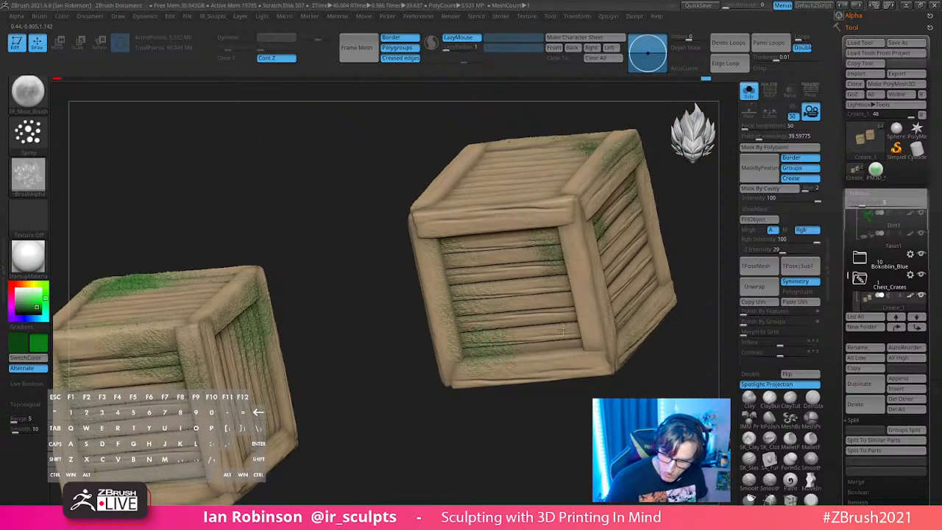
pyautogui.moveTo(518, 420); pyautogui.dragTo(522, 378)
# Step: Spray moss over the upper corner and down the slats of the other crate's bare, vertically slatted side
pyautogui.keyDown('alt'); pyautogui.moveTo(685, 252); pyautogui.dragTo(615, 338); pyautogui.keyUp('alt')
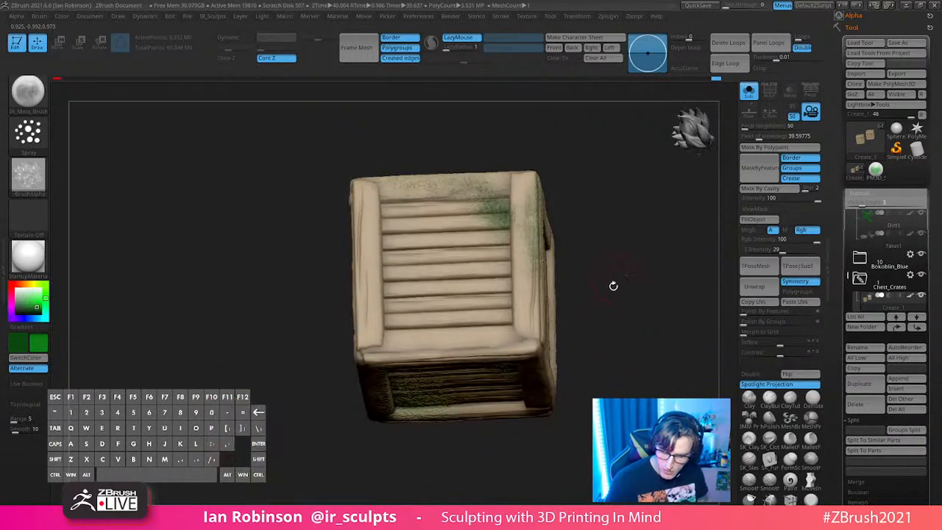
pyautogui.moveTo(616, 277); pyautogui.dragTo(614, 312)
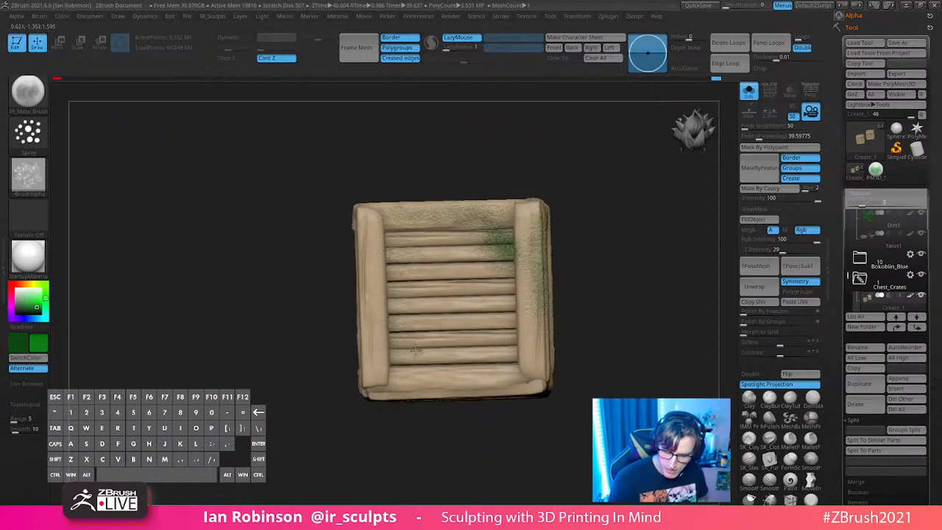
pyautogui.moveTo(606, 323); pyautogui.dragTo(618, 265)
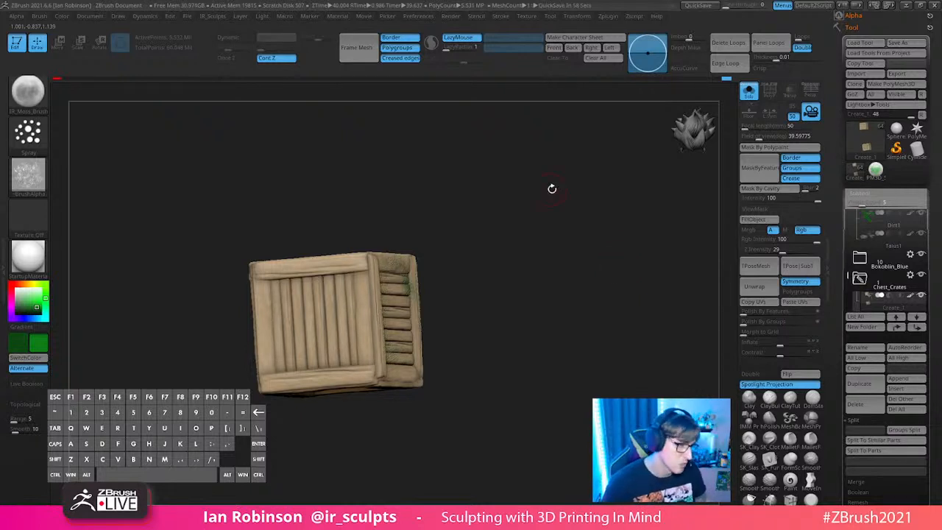
pyautogui.moveTo(514, 300); pyautogui.dragTo(514, 248)
pyautogui.moveTo(346, 276)
pyautogui.mouseDown()
pyautogui.moveTo(357, 263)
pyautogui.moveTo(365, 366)
pyautogui.mouseUp()
pyautogui.moveTo(441, 331); pyautogui.dragTo(412, 287)
pyautogui.moveTo(315, 242); pyautogui.dragTo(314, 269)
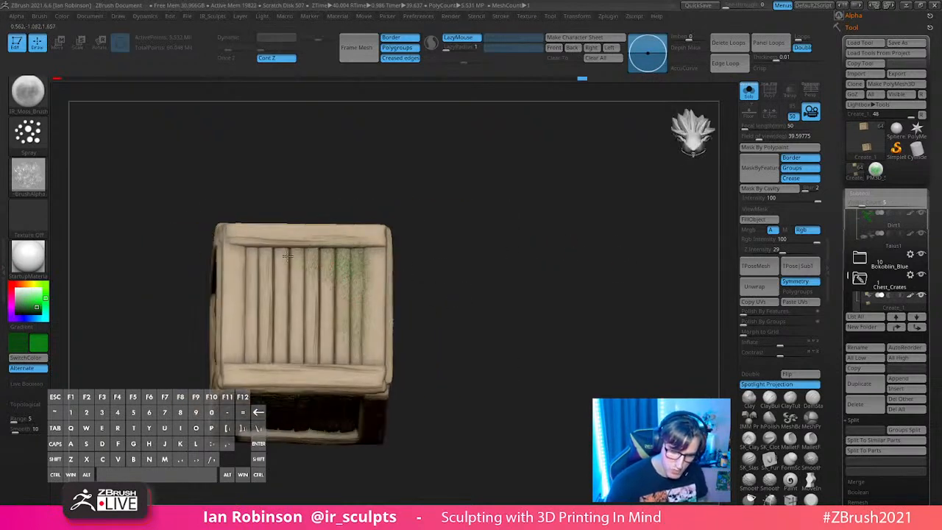
pyautogui.moveTo(442, 282); pyautogui.dragTo(410, 285)
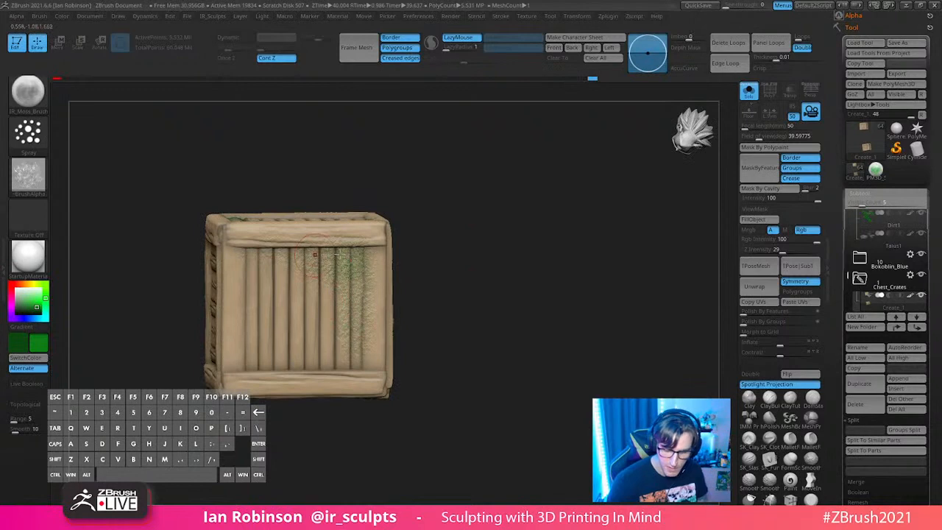
# Step: Show the whole diorama again and examine the mossy crates in place from several angles
pyautogui.press('p')
pyautogui.click(749, 92)
pyautogui.moveTo(561, 368); pyautogui.dragTo(435, 294)
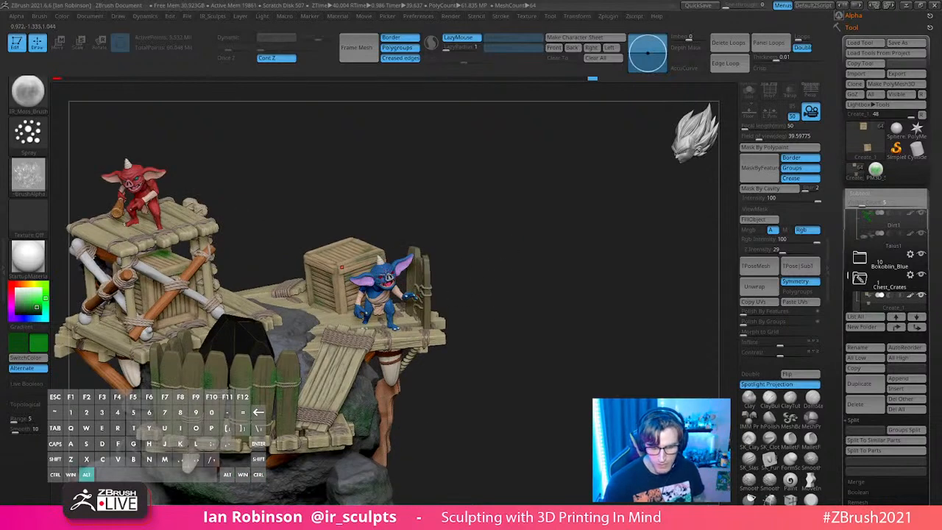
pyautogui.keyDown('alt'); pyautogui.click(383, 266); pyautogui.keyUp('alt')
pyautogui.moveTo(511, 282)
pyautogui.mouseDown()
pyautogui.moveTo(535, 273)
pyautogui.moveTo(523, 272)
pyautogui.mouseUp()
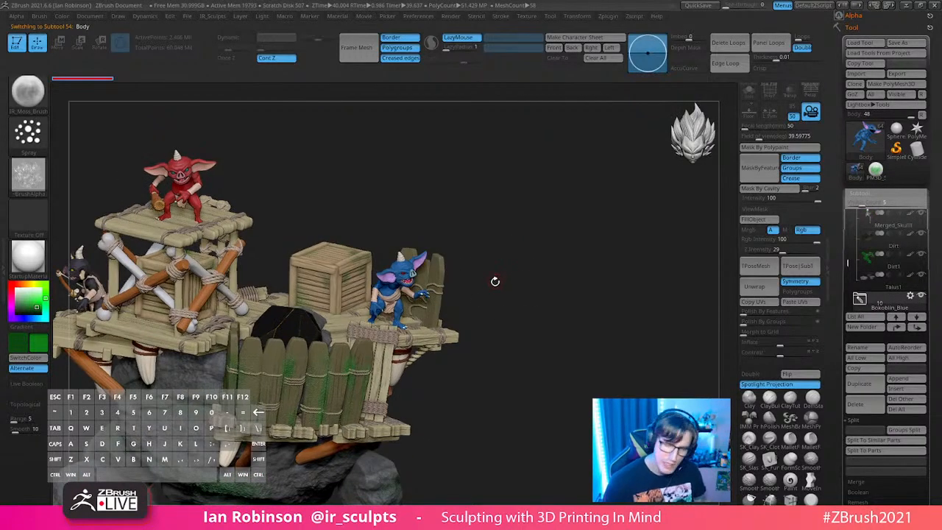
pyautogui.moveTo(495, 281); pyautogui.dragTo(552, 237)
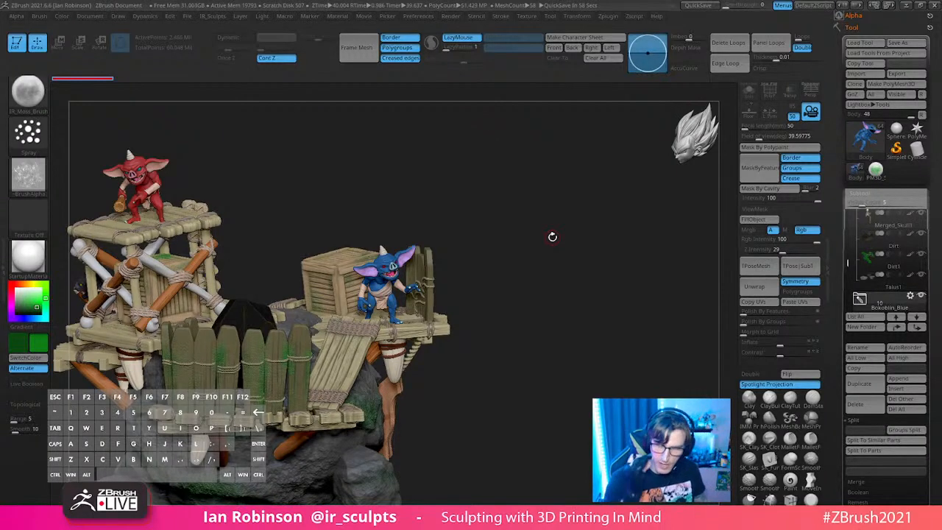
pyautogui.moveTo(506, 267); pyautogui.dragTo(390, 293)
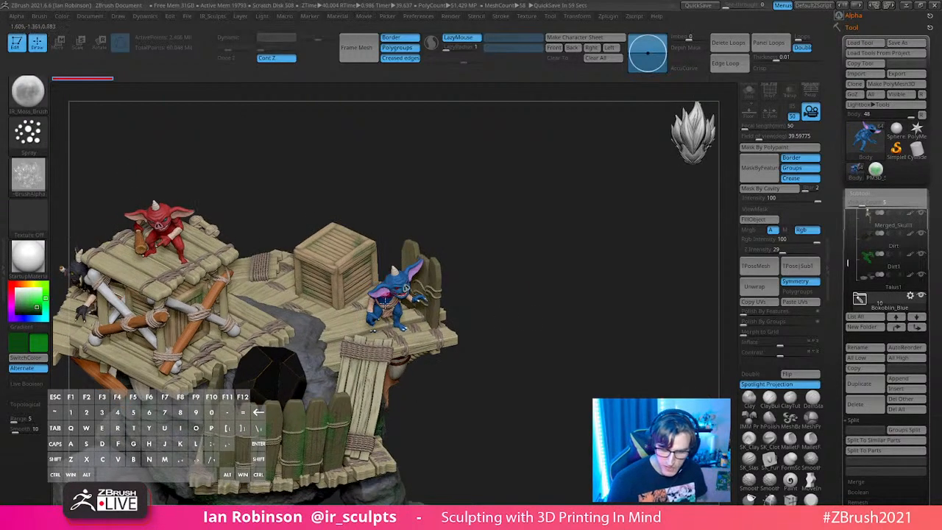
pyautogui.moveTo(526, 282); pyautogui.dragTo(530, 309)
# Step: Select the crates and mask the one inside the tower, leaving the platform crate unmasked
pyautogui.keyDown('alt'); pyautogui.click(340, 251); pyautogui.keyUp('alt')
pyautogui.hotkey('shift', 'f')
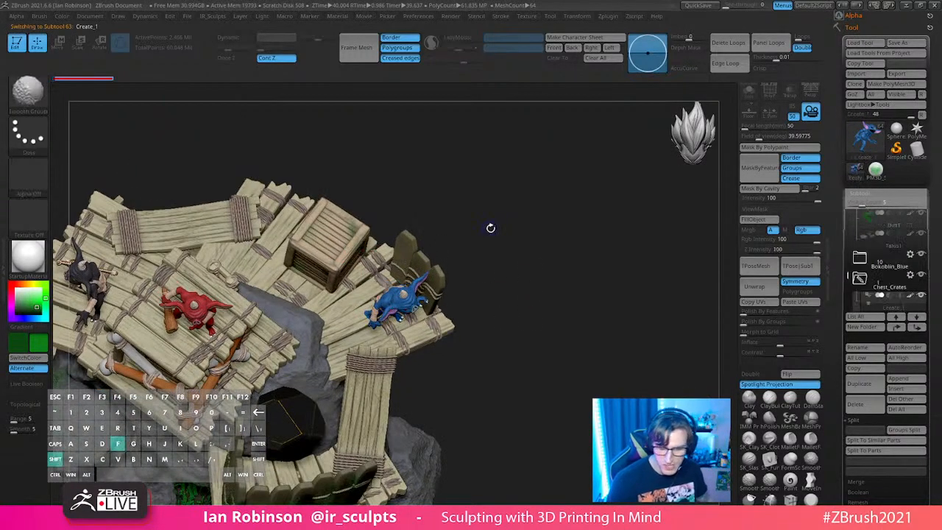
pyautogui.moveTo(491, 255); pyautogui.dragTo(488, 222)
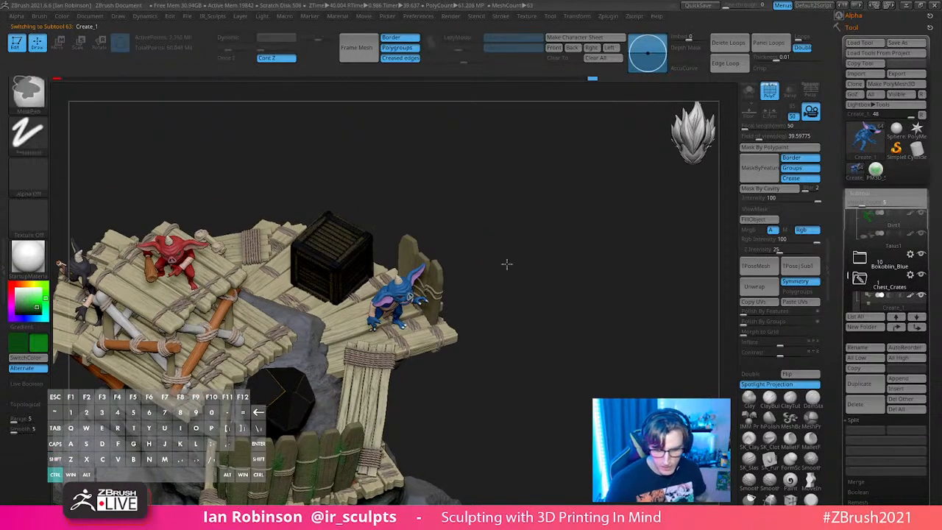
pyautogui.moveTo(546, 179); pyautogui.dragTo(547, 200)
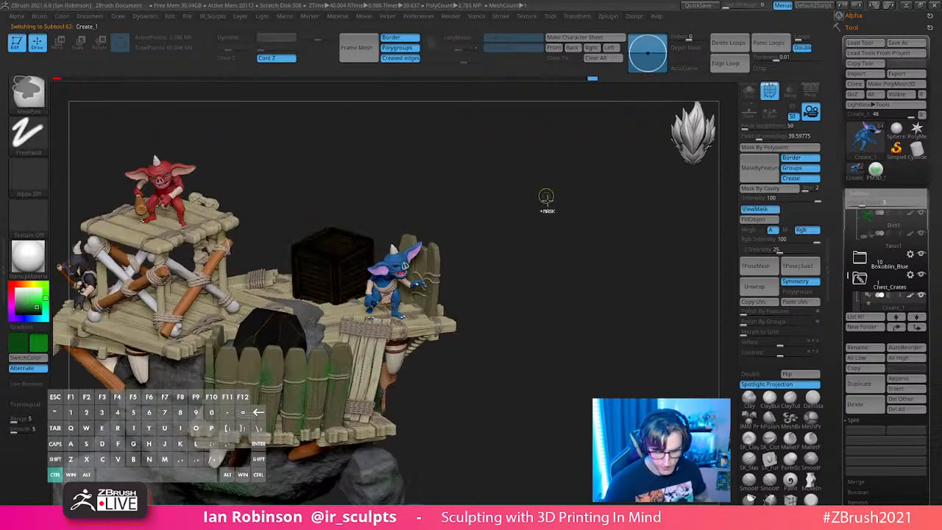
pyautogui.hotkey('shift', 'f')
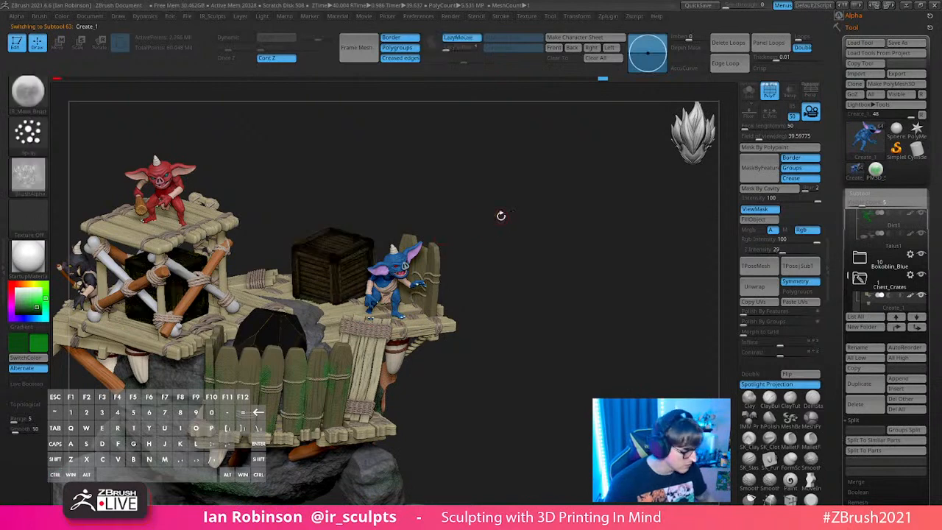
# Step: Move the unmasked platform crate slightly upward and check how it sits on the planks
pyautogui.press('w')
pyautogui.moveTo(330, 216); pyautogui.dragTo(330, 213)
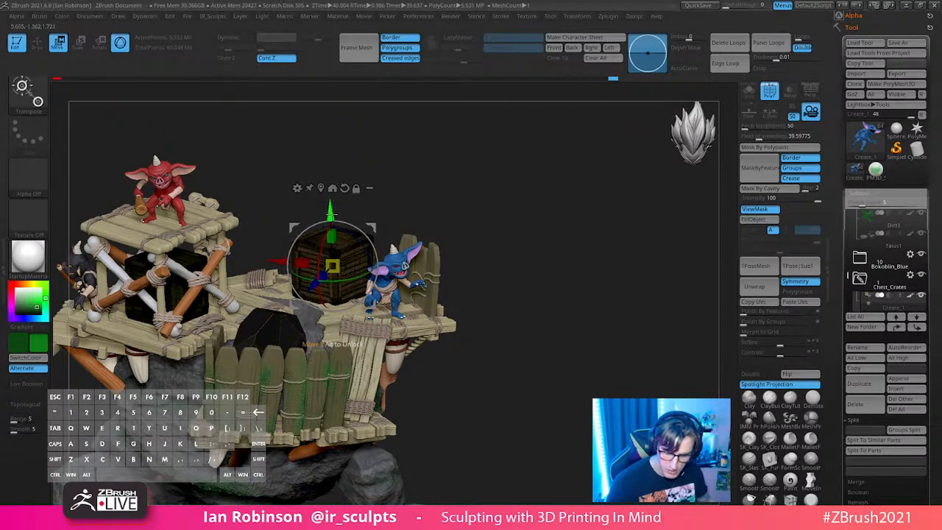
pyautogui.press('q')
pyautogui.moveTo(533, 245)
pyautogui.mouseDown()
pyautogui.moveTo(553, 248)
pyautogui.moveTo(547, 332)
pyautogui.moveTo(528, 280)
pyautogui.moveTo(538, 282)
pyautogui.mouseUp()
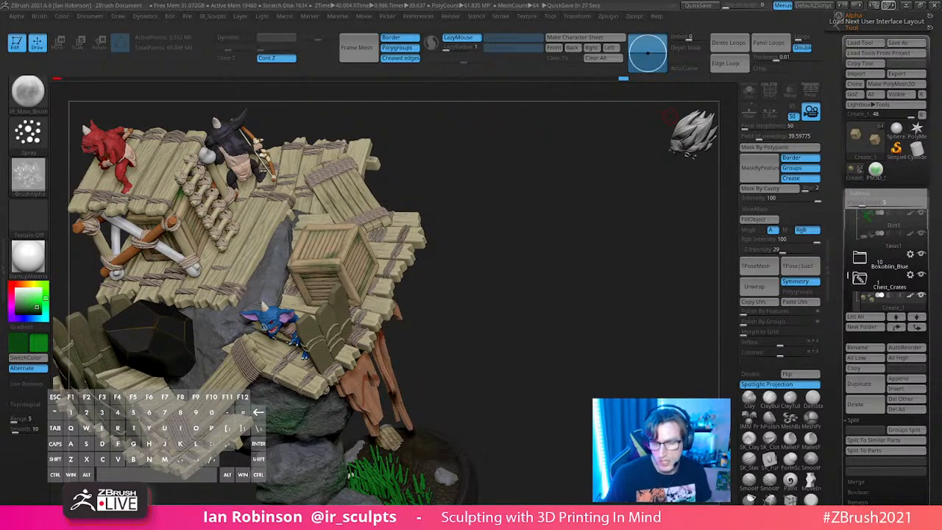
# Step: Isolate the crates, spray extra moss over the lower corner of the platform crate's slatted side, and show the whole diorama again
pyautogui.moveTo(543, 274); pyautogui.dragTo(611, 264)
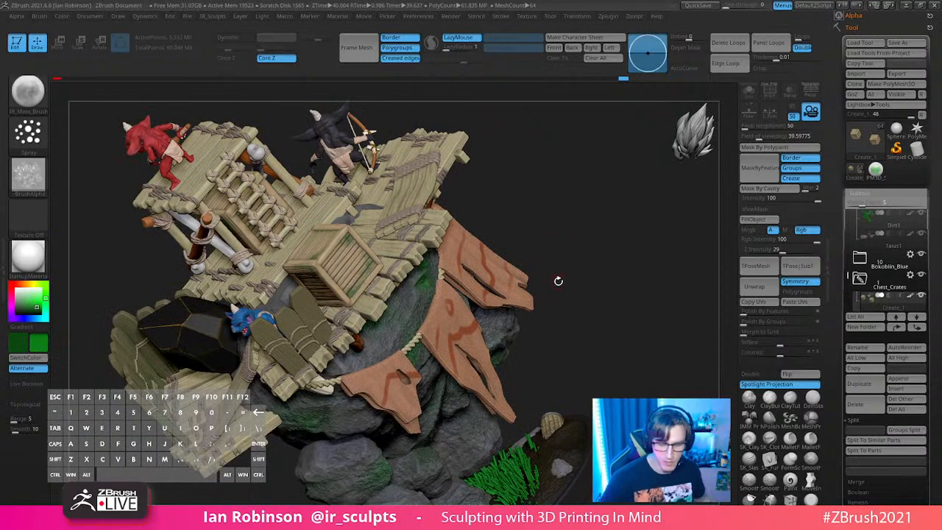
pyautogui.click(749, 91)
pyautogui.moveTo(612, 185)
pyautogui.keyDown('alt'); pyautogui.mouseDown()
pyautogui.moveTo(582, 297)
pyautogui.moveTo(523, 381)
pyautogui.moveTo(508, 328)
pyautogui.mouseUp(); pyautogui.keyUp('alt')
pyautogui.moveTo(357, 327)
pyautogui.mouseDown()
pyautogui.moveTo(330, 344)
pyautogui.moveTo(358, 308)
pyautogui.moveTo(326, 340)
pyautogui.mouseUp()
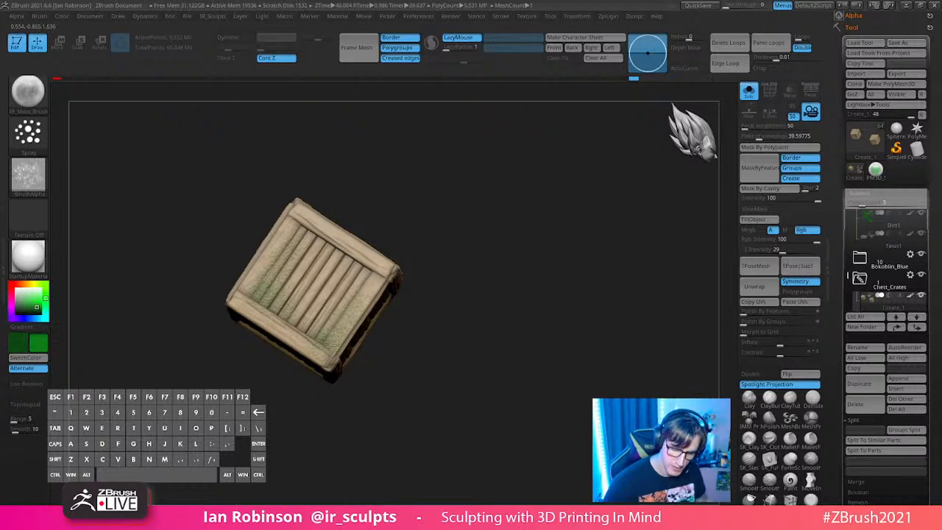
pyautogui.moveTo(520, 250); pyautogui.dragTo(407, 284)
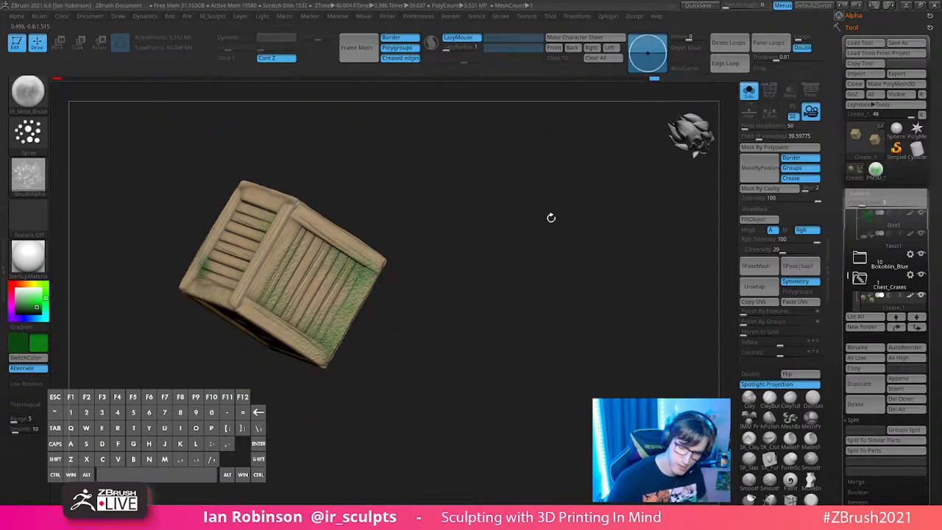
pyautogui.click(745, 100)
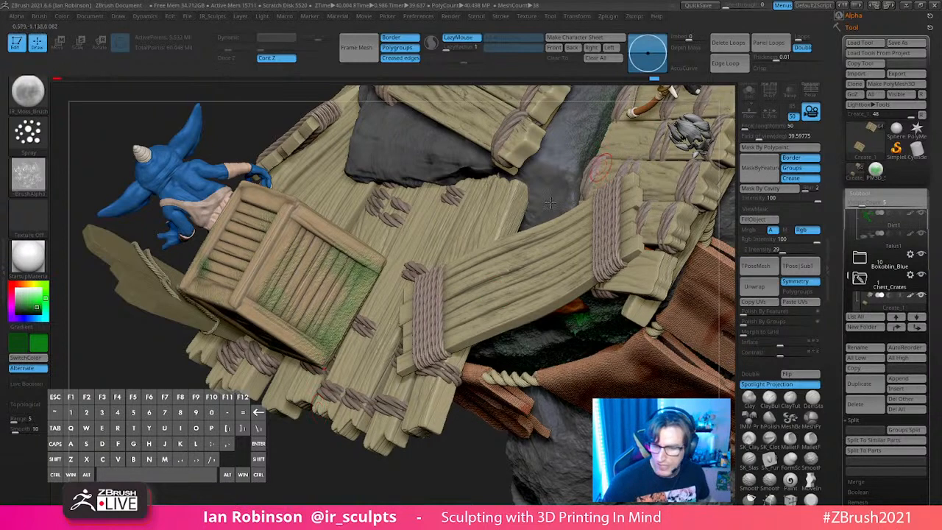
# Step: Turn the diorama to a full upright view and save the tool file
pyautogui.moveTo(288, 417); pyautogui.dragTo(594, 277)
pyautogui.click(901, 41)
pyautogui.press('Return')
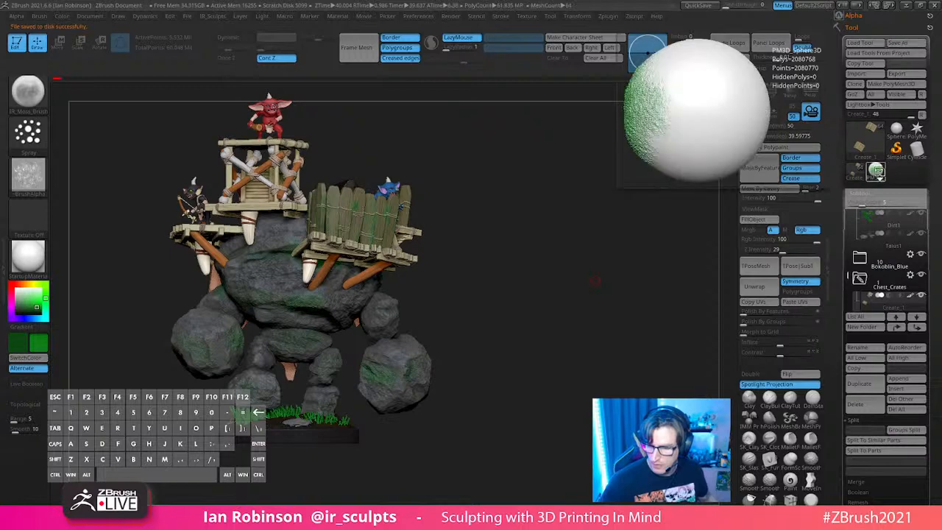
# Step: Switch to the moss-painted sphere tool and measure its full width with a straight horizontal transpose line
pyautogui.click(877, 173)
pyautogui.moveTo(527, 333)
pyautogui.mouseDown()
pyautogui.moveTo(525, 341)
pyautogui.moveTo(578, 341)
pyautogui.moveTo(572, 319)
pyautogui.moveTo(598, 330)
pyautogui.moveTo(593, 297)
pyautogui.mouseUp()
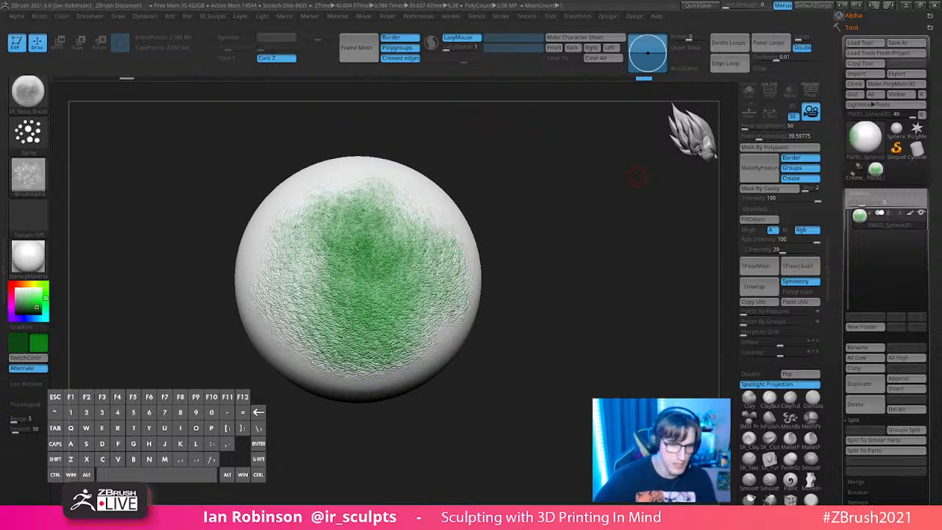
pyautogui.hotkey('ctrl', 'v')
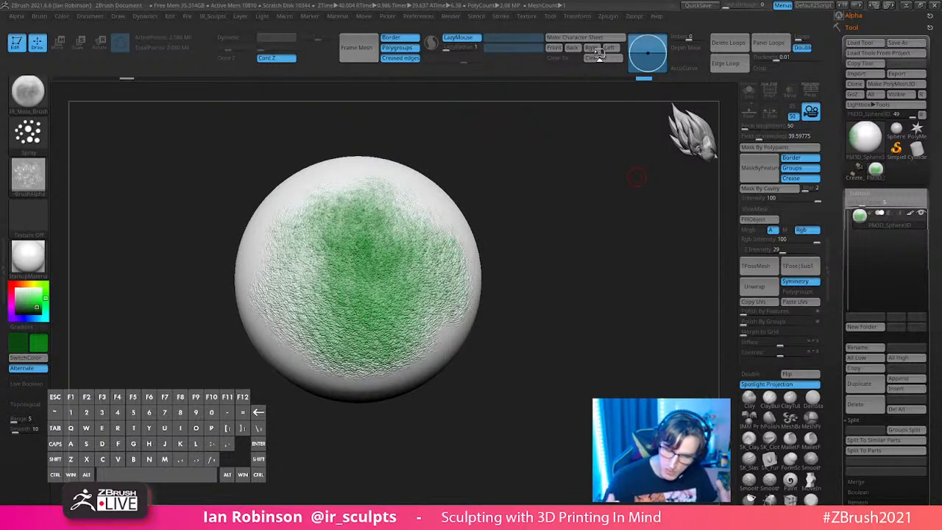
pyautogui.press('w')
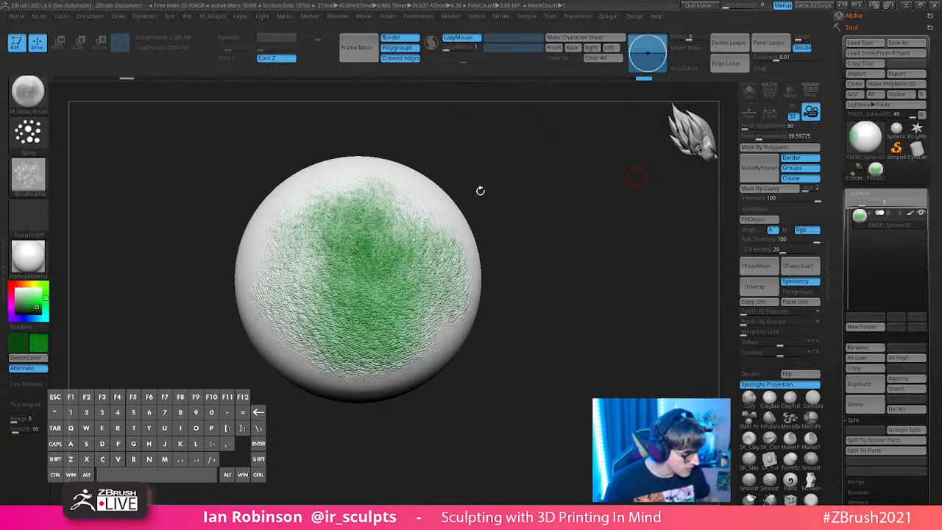
pyautogui.press('shift')
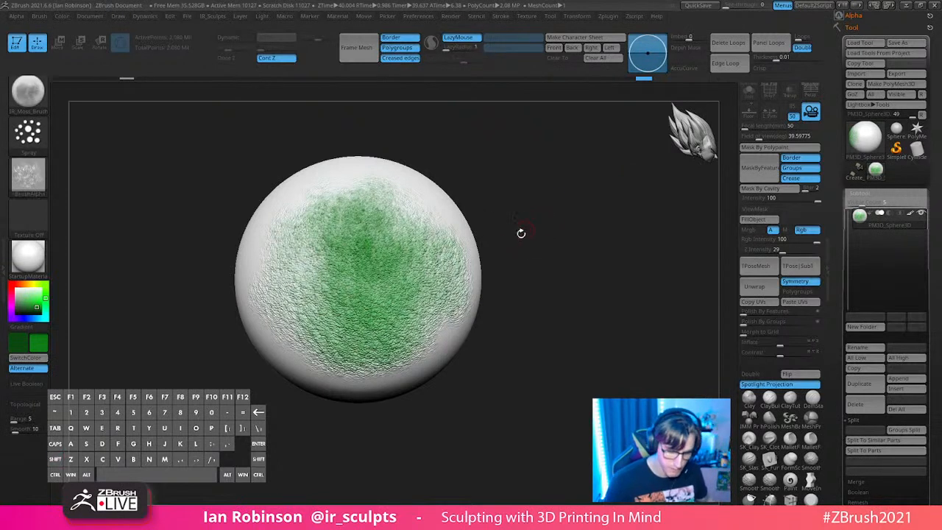
pyautogui.press('w')
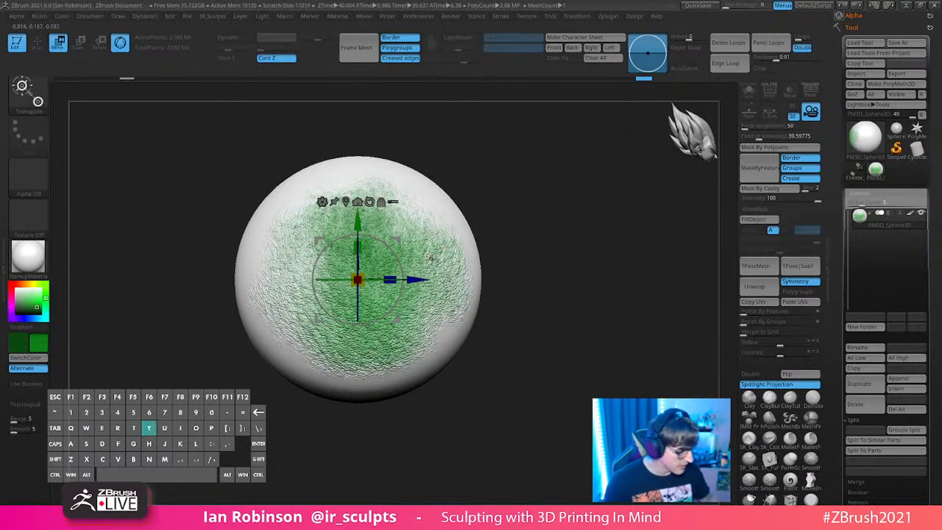
pyautogui.press('y')
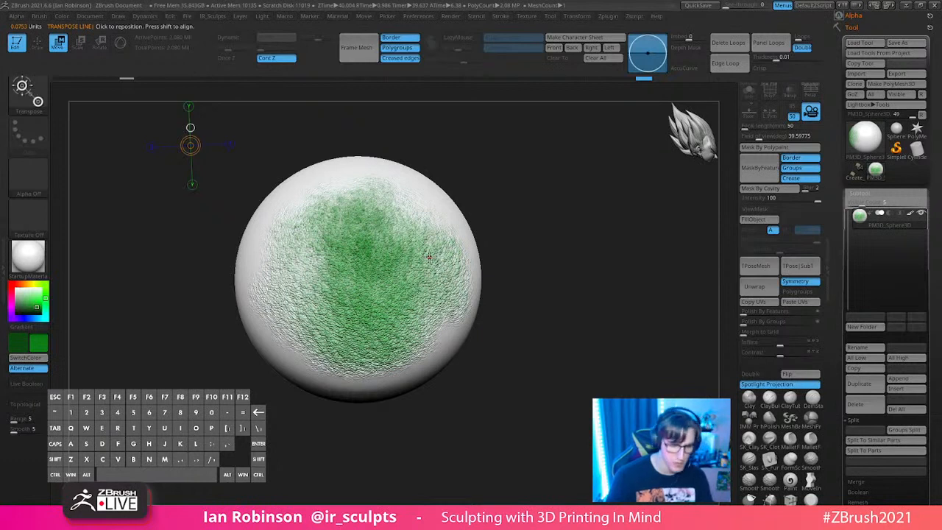
pyautogui.keyDown('shift'); pyautogui.moveTo(234, 282); pyautogui.dragTo(499, 282); pyautogui.keyUp('shift')
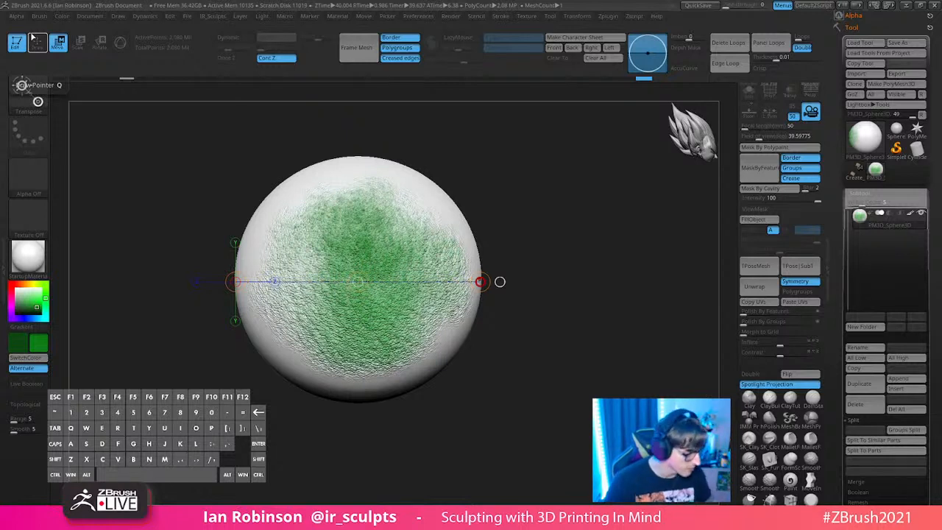
pyautogui.press('y')
pyautogui.click(234, 203)
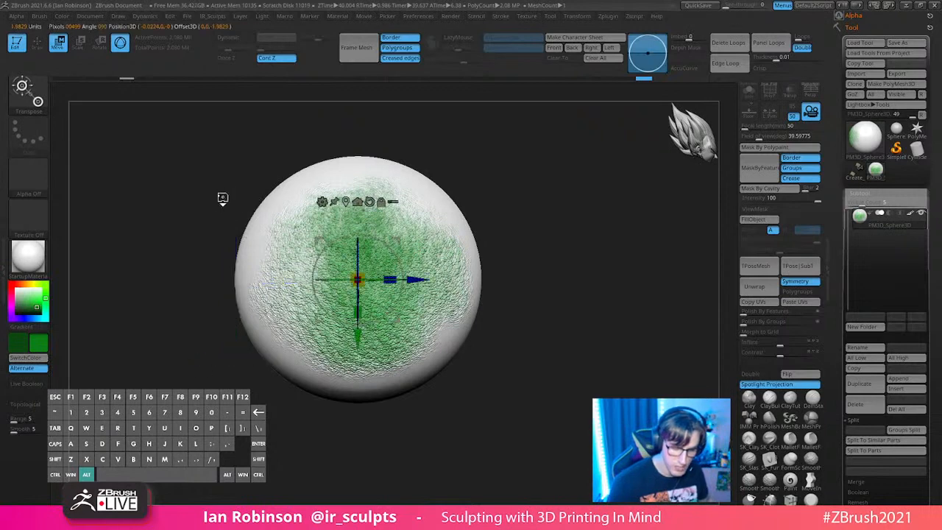
# Step: Return to drawing mode and insert a cube as a new subtool alongside the sphere, making it active
pyautogui.press('q')
pyautogui.click(759, 189)
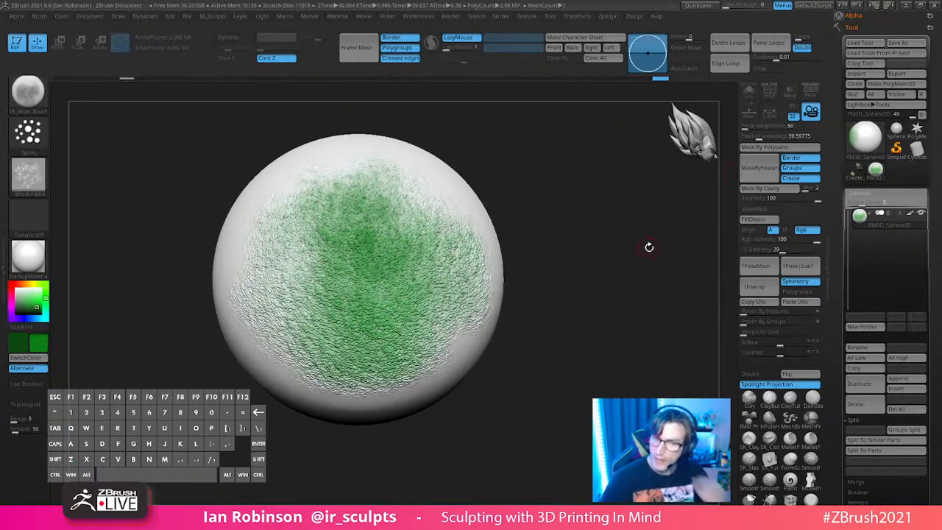
pyautogui.click(610, 18)
pyautogui.scroll(-3, 920, 287)
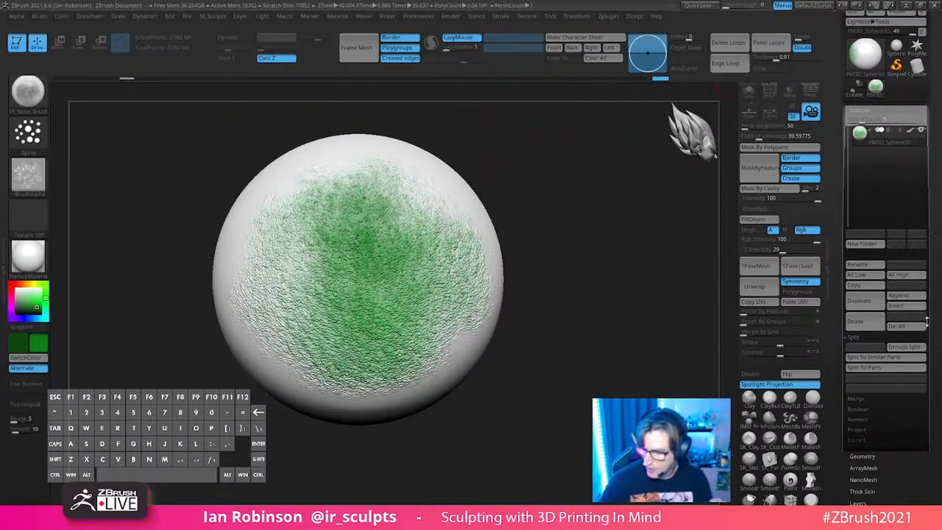
pyautogui.click(902, 230)
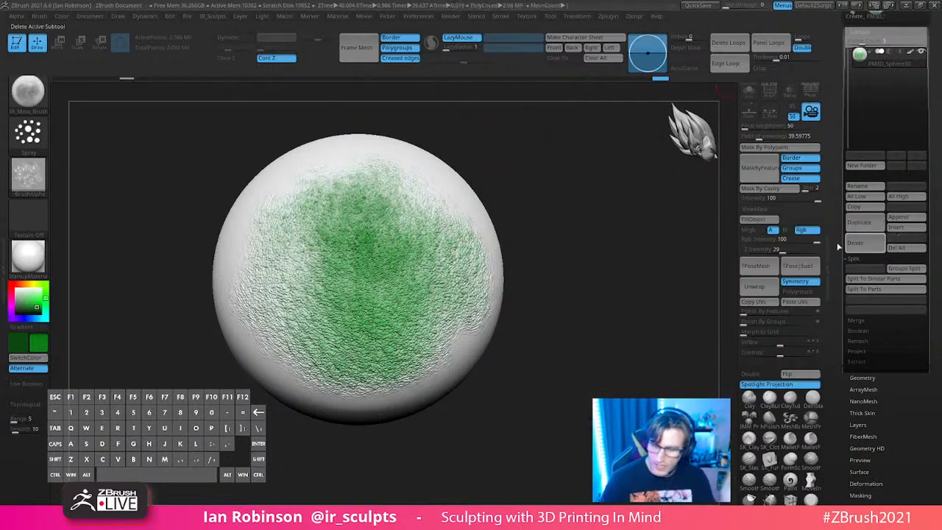
pyautogui.click(901, 230)
pyautogui.click(577, 285)
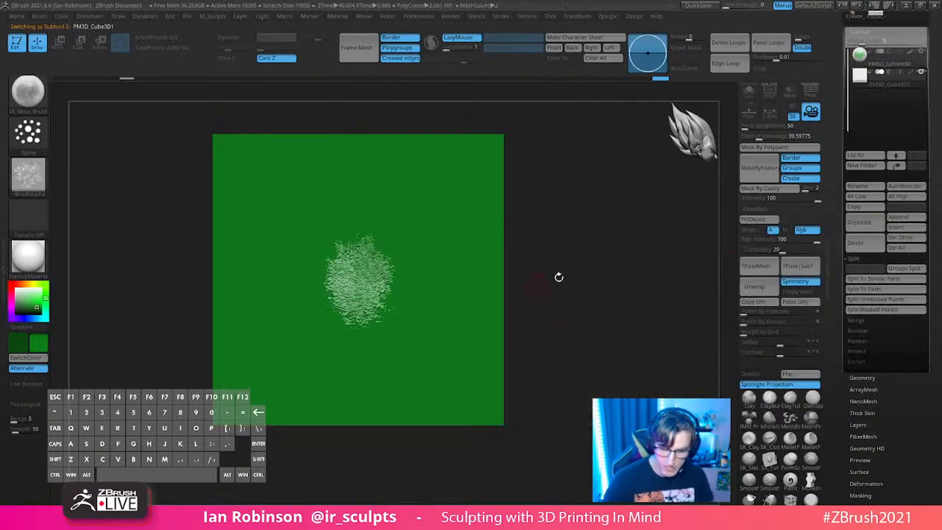
# Step: Scale the inserted cube down uniformly to about 0.93 units per side
pyautogui.keyDown('alt'); pyautogui.moveTo(557, 286); pyautogui.dragTo(534, 276); pyautogui.keyUp('alt')
pyautogui.press('w')
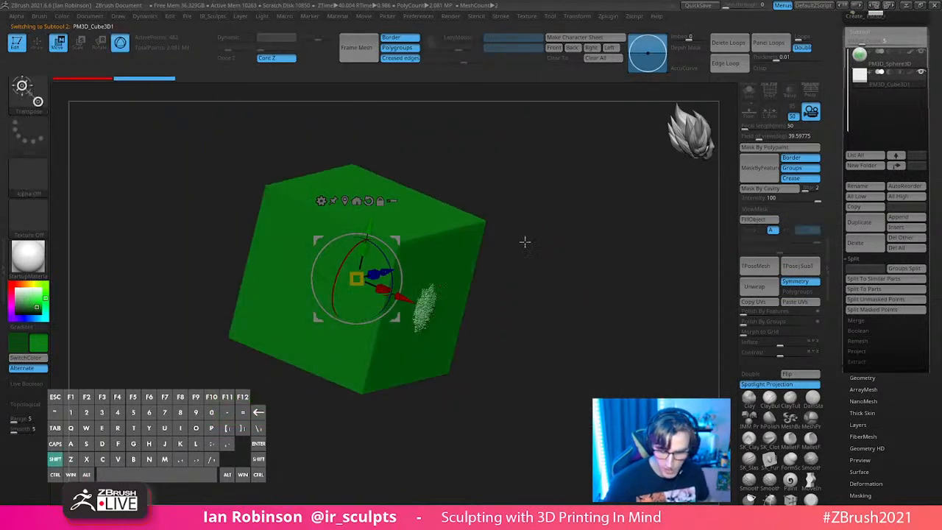
pyautogui.keyDown('shift'); pyautogui.moveTo(502, 249); pyautogui.dragTo(495, 252); pyautogui.keyUp('shift')
pyautogui.moveTo(360, 276); pyautogui.dragTo(328, 316)
# Step: Isolate the small cube in a squared-up view and display its polyframe
pyautogui.click(749, 91)
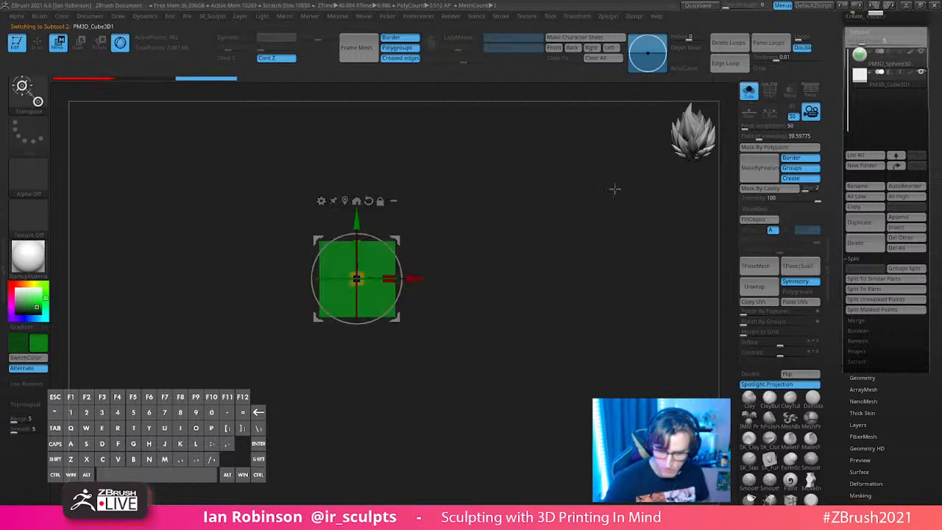
pyautogui.press('q')
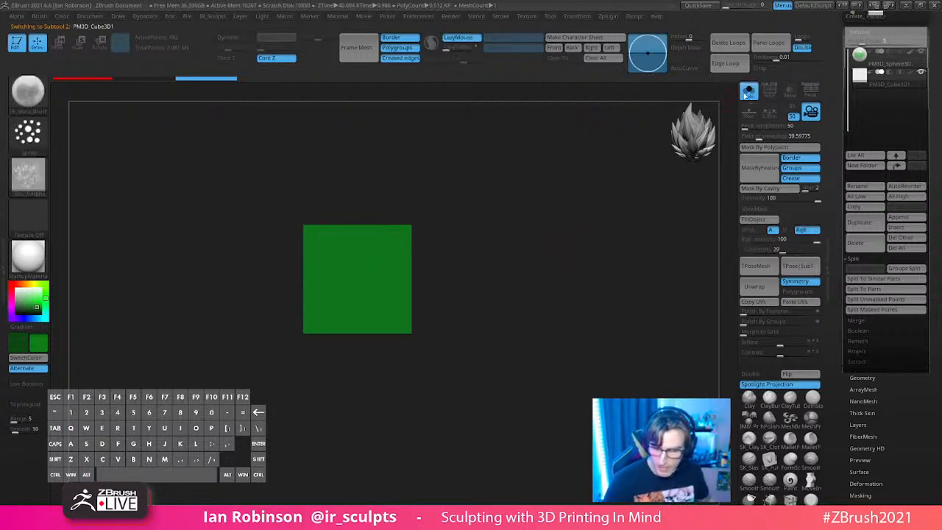
pyautogui.click(746, 94)
pyautogui.click(748, 96)
pyautogui.keyDown('shift'); pyautogui.moveTo(638, 217); pyautogui.dragTo(631, 317); pyautogui.keyUp('shift')
pyautogui.hotkey('shift', 'f')
pyautogui.hotkey('shift', 'f')
pyautogui.hotkey('shift', 'f')
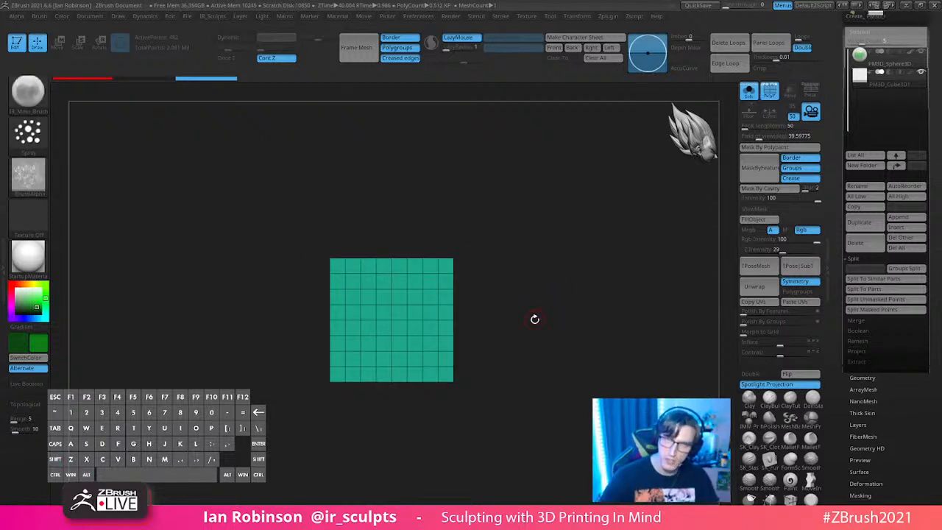
# Step: Set the scene scale from the cube in Scale Master, choosing 0.93 x 0.93 x 0.93 mm
pyautogui.moveTo(927, 90); pyautogui.dragTo(926, 181)
pyautogui.click(609, 17)
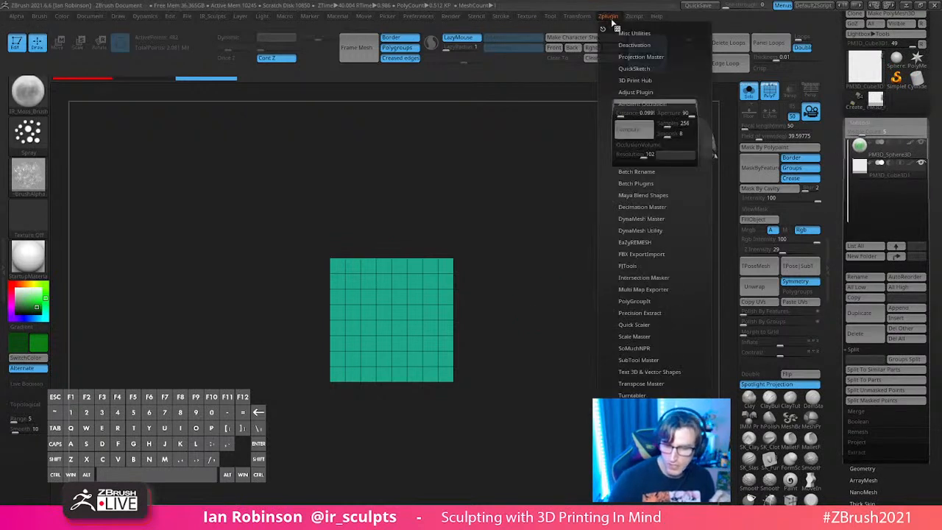
pyautogui.click(648, 358)
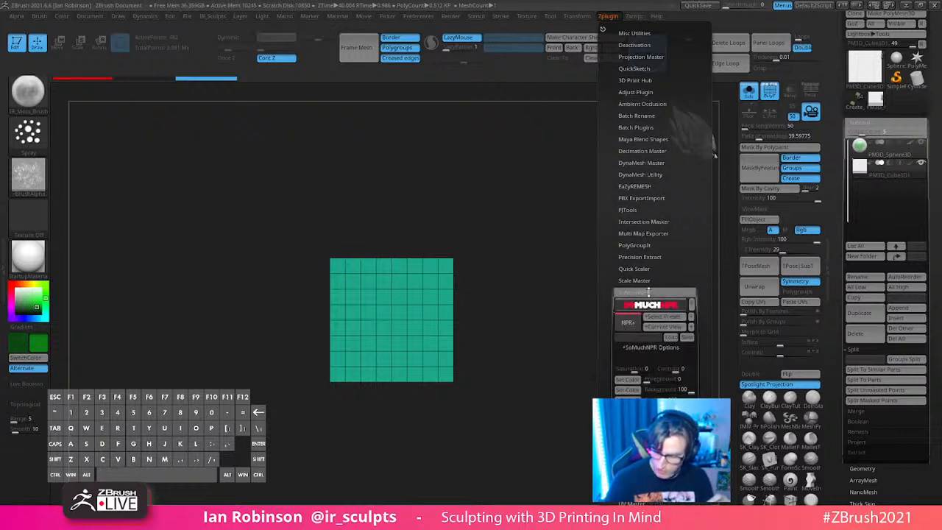
pyautogui.click(644, 304)
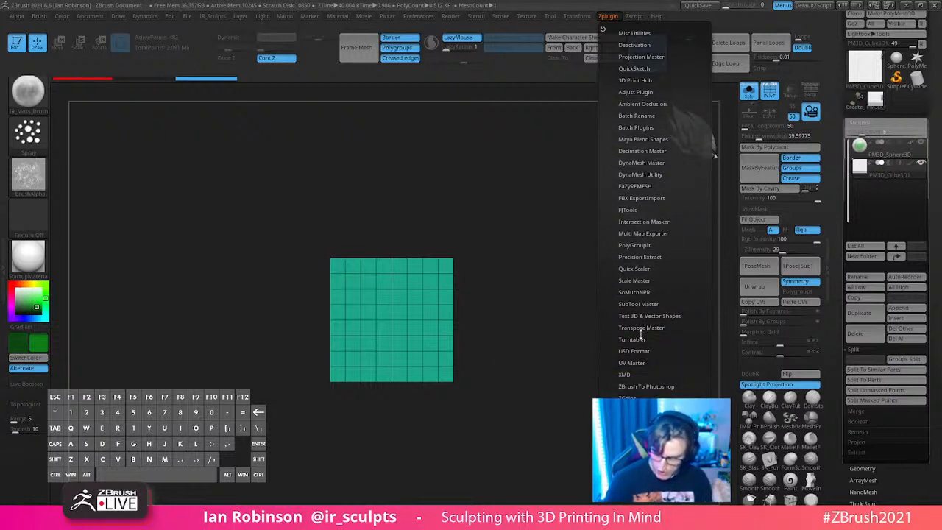
pyautogui.click(634, 280)
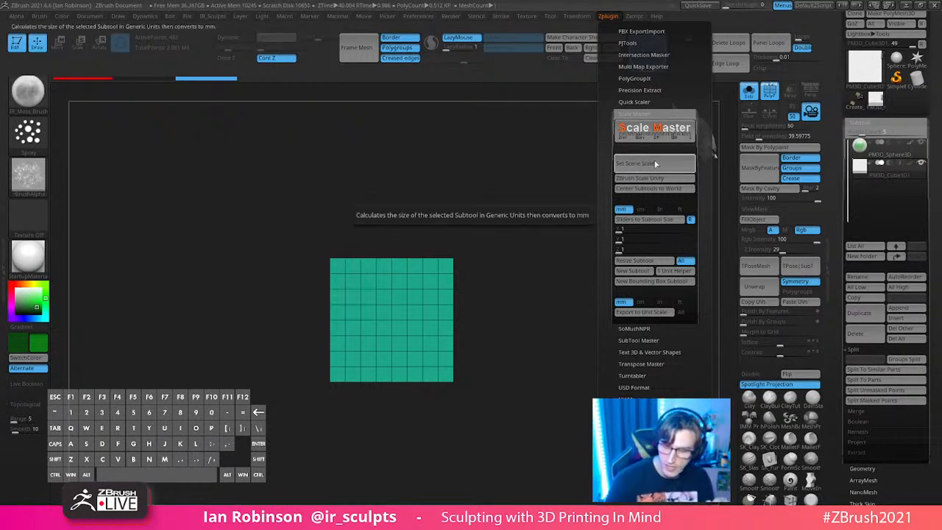
pyautogui.click(656, 164)
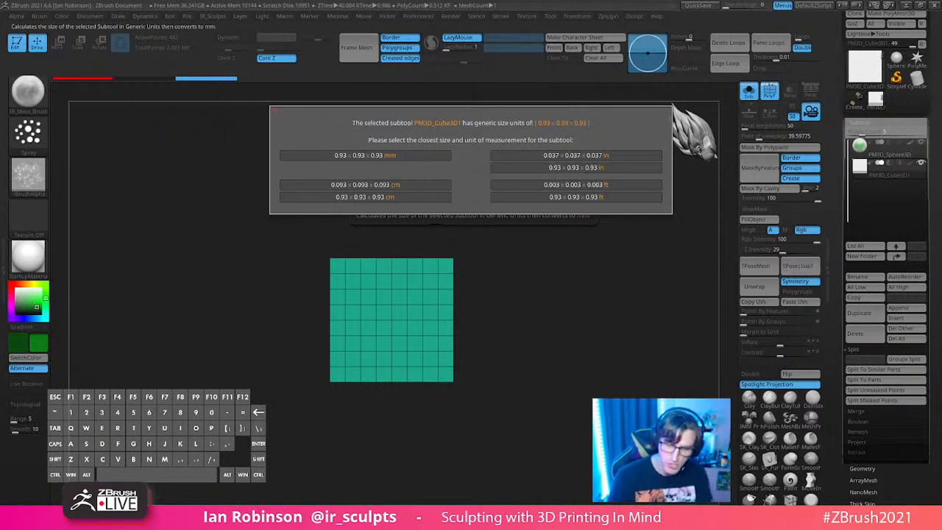
pyautogui.click(395, 154)
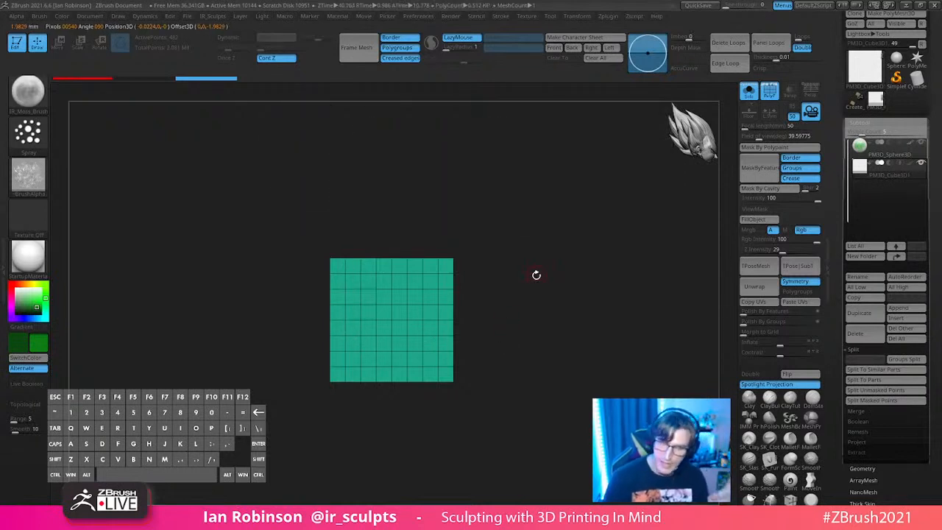
# Step: Resize the cube with Scale Master to 25.4 mm in X, Y and Z
pyautogui.click(608, 16)
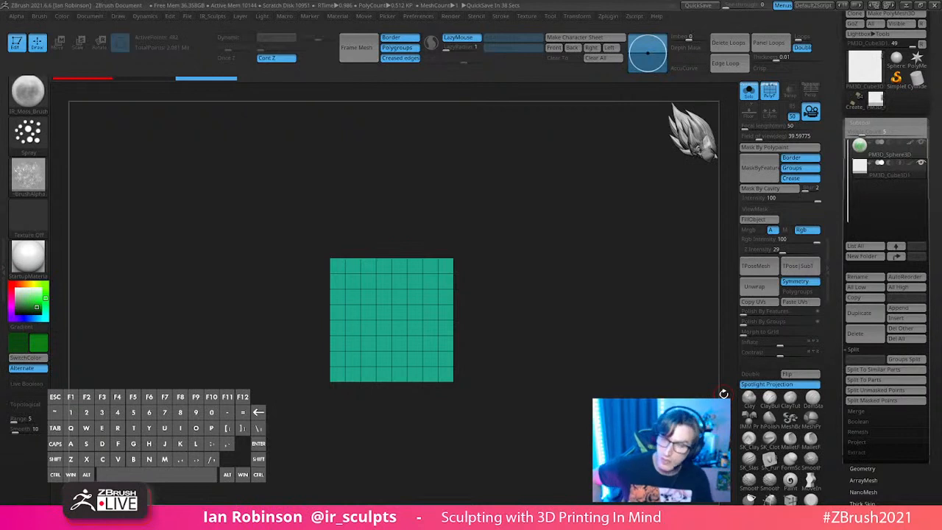
pyautogui.click(609, 17)
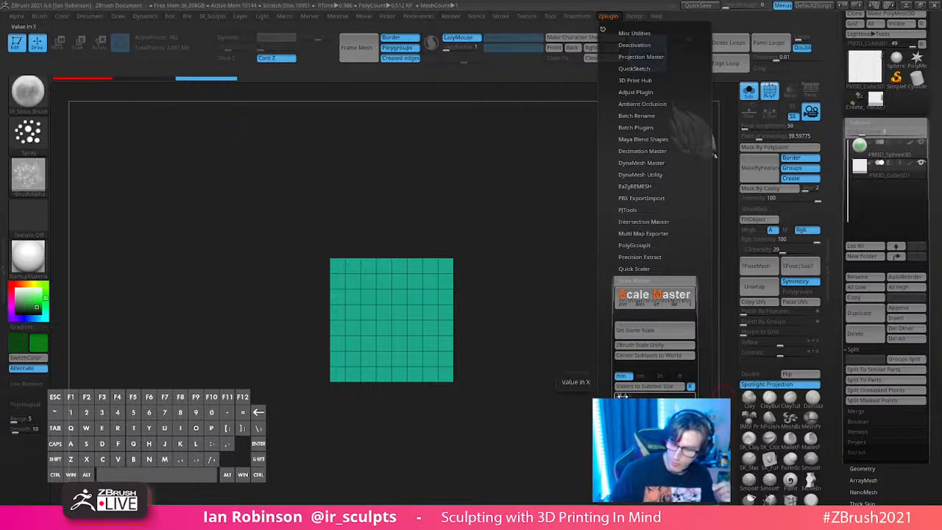
pyautogui.click(654, 428)
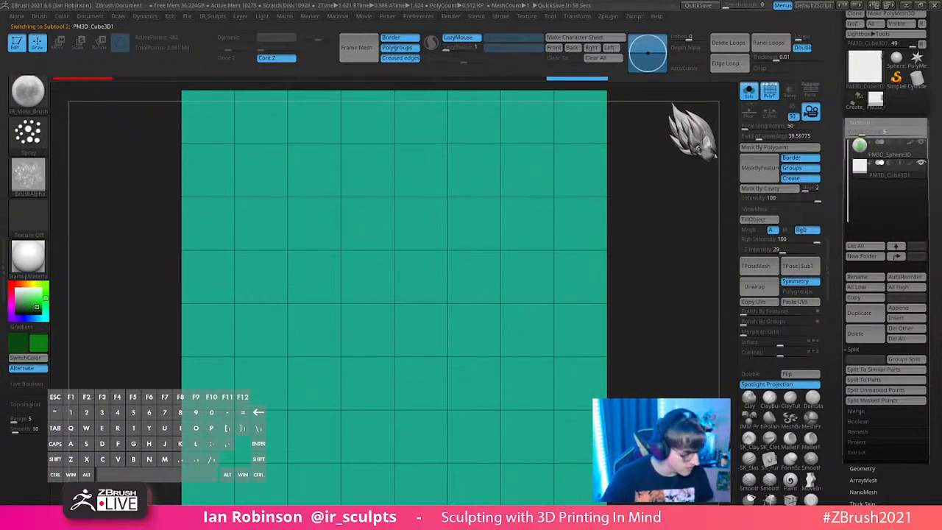
# Step: Set the scene scale from the resized cube, choosing 25.40 x 25.40 x 25.40 mm, and activate the Move transform
pyautogui.click(608, 15)
pyautogui.click(656, 329)
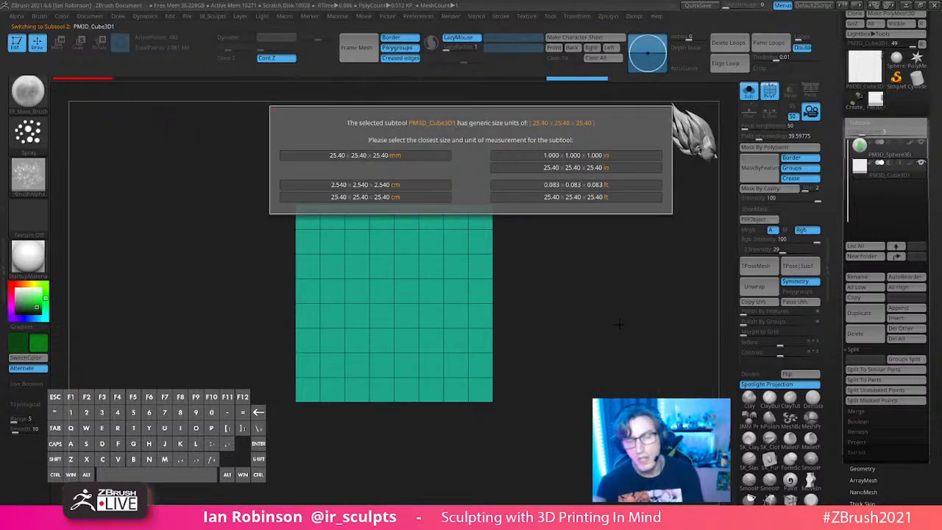
pyautogui.click(394, 154)
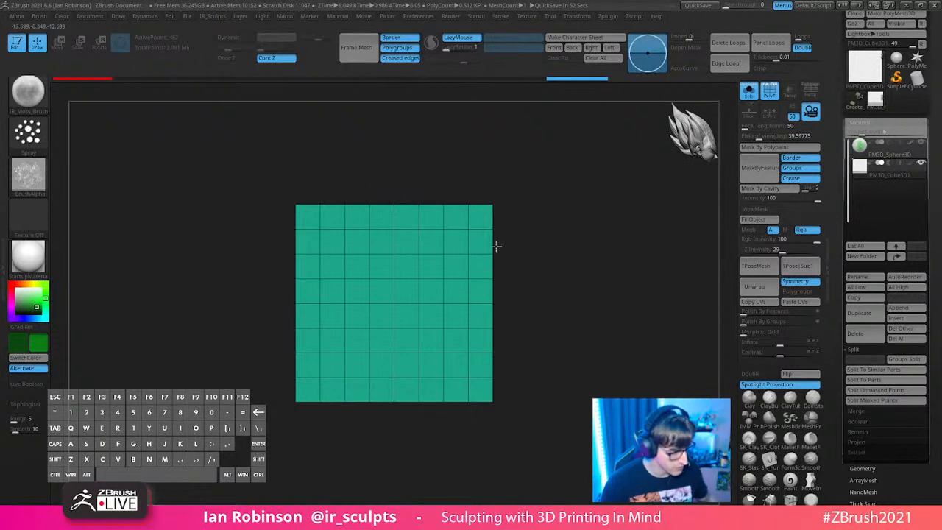
pyautogui.press('w')
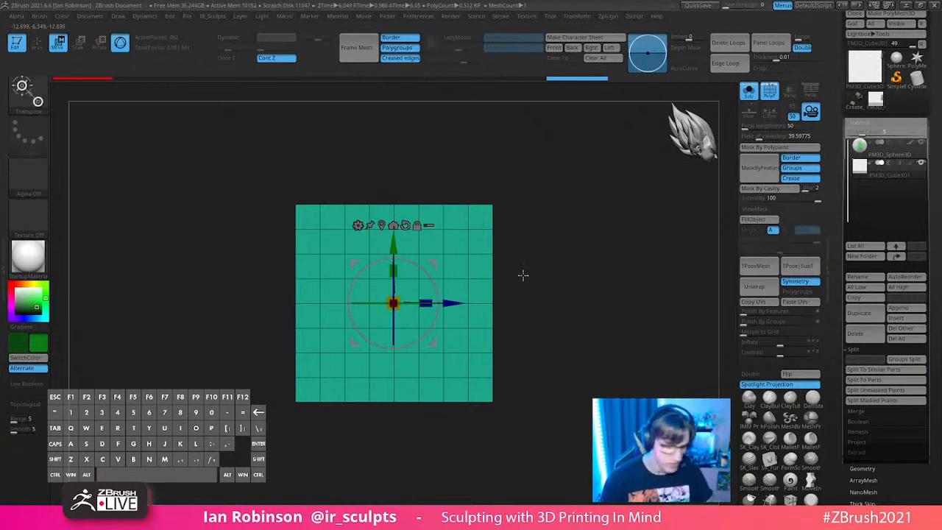
# Step: Measure horizontally across the cube from its edge with the transpose line
pyautogui.press('y')
pyautogui.keyDown('alt'); pyautogui.moveTo(551, 244); pyautogui.dragTo(565, 262); pyautogui.keyUp('alt')
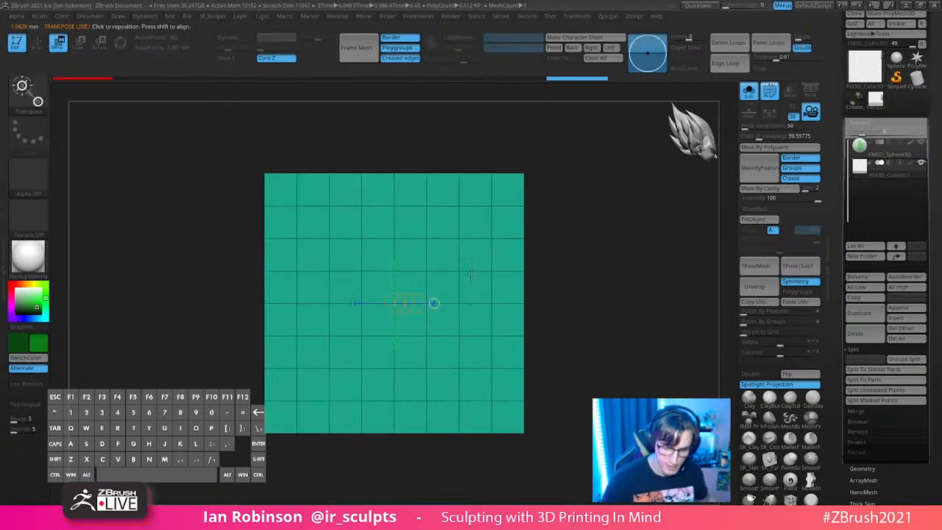
pyautogui.moveTo(265, 304)
pyautogui.keyDown('shift'); pyautogui.mouseDown()
pyautogui.moveTo(392, 313)
pyautogui.moveTo(462, 302)
pyautogui.moveTo(446, 303)
pyautogui.mouseUp(); pyautogui.keyUp('shift')
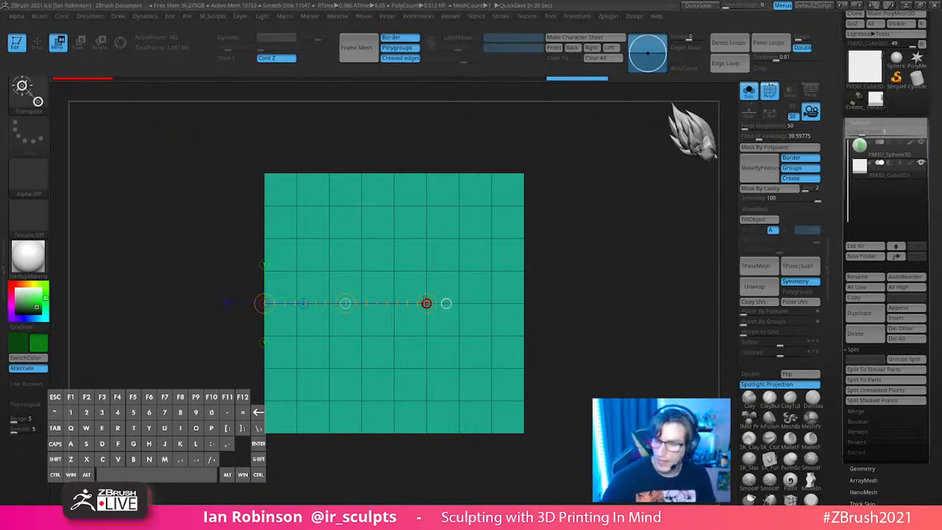
# Step: Select the sphere subtool, hide its polyframe and squash it along one axis into a thin disc
pyautogui.click(886, 150)
pyautogui.keyDown('alt'); pyautogui.moveTo(623, 261); pyautogui.dragTo(639, 206); pyautogui.keyUp('alt')
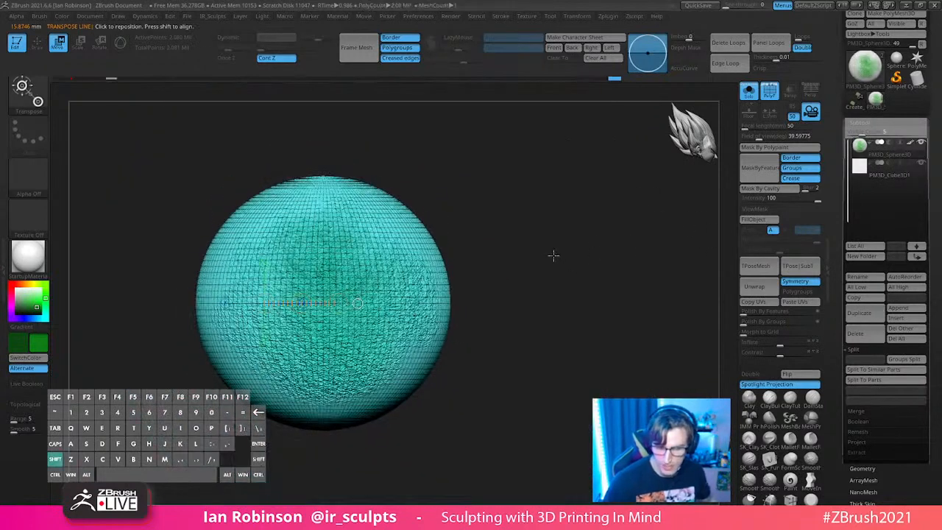
pyautogui.hotkey('shift', 'f')
pyautogui.keyDown('alt'); pyautogui.moveTo(541, 253); pyautogui.dragTo(600, 263); pyautogui.keyUp('alt')
pyautogui.keyDown('alt'); pyautogui.moveTo(533, 254); pyautogui.dragTo(429, 307, button='right'); pyautogui.keyUp('alt')
pyautogui.press('y')
pyautogui.moveTo(484, 314); pyautogui.dragTo(452, 315)
# Step: Measure the flattened disc's thickness by drawing a transpose line across its edge
pyautogui.press('q')
pyautogui.press('f')
pyautogui.press('w')
pyautogui.press('y')
pyautogui.click(451, 243)
pyautogui.click(418, 327)
pyautogui.moveTo(418, 327); pyautogui.dragTo(477, 328)
pyautogui.moveTo(534, 339); pyautogui.dragTo(615, 253)
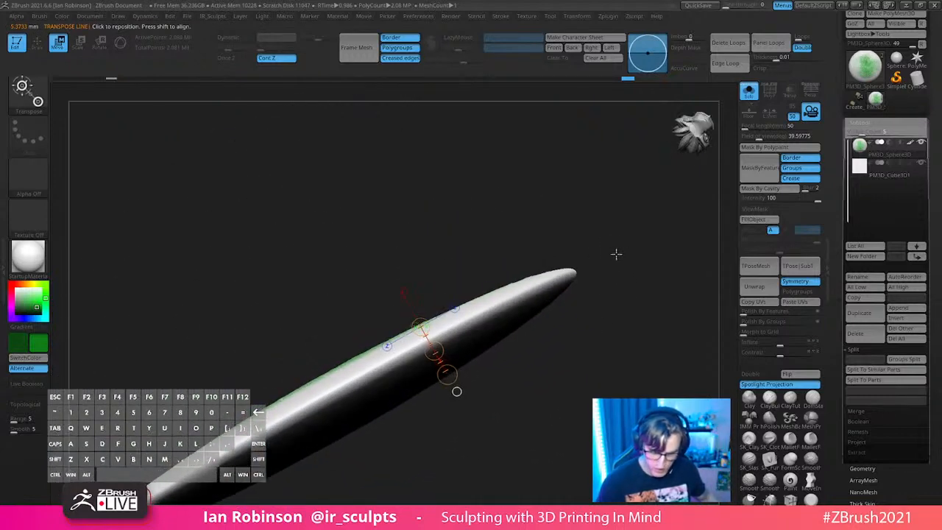
# Step: Re-measure the disc edge-on with straight transpose lines near its middle and farther up
pyautogui.moveTo(555, 177); pyautogui.dragTo(596, 246)
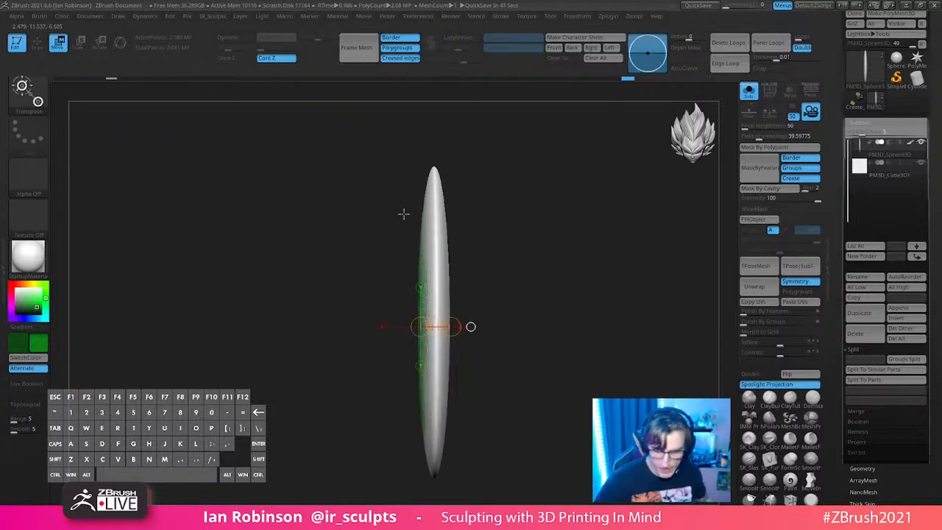
pyautogui.moveTo(546, 246)
pyautogui.keyDown('alt'); pyautogui.mouseDown(button='right')
pyautogui.moveTo(435, 277)
pyautogui.moveTo(471, 276)
pyautogui.moveTo(521, 229)
pyautogui.mouseUp(button='right'); pyautogui.keyUp('alt')
pyautogui.keyDown('shift'); pyautogui.moveTo(418, 264); pyautogui.dragTo(451, 264); pyautogui.keyUp('shift')
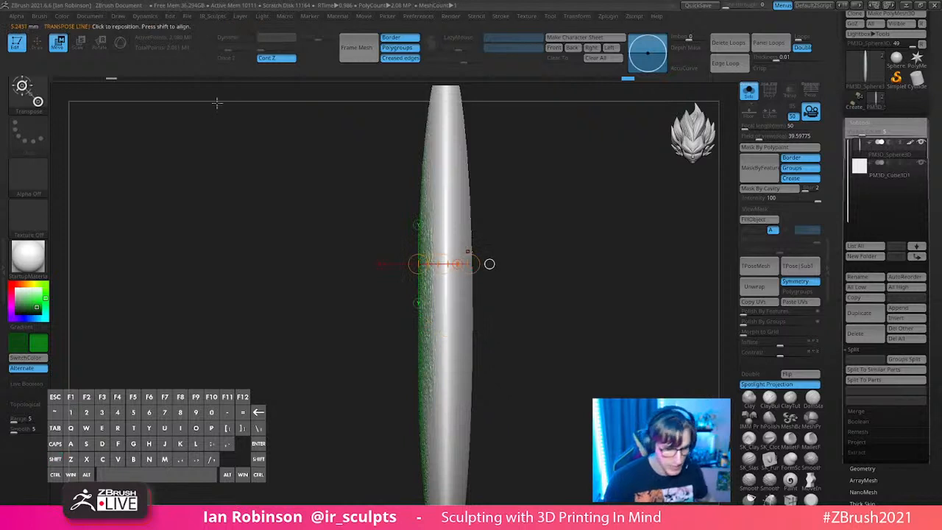
pyautogui.hotkey('shift', 'm')
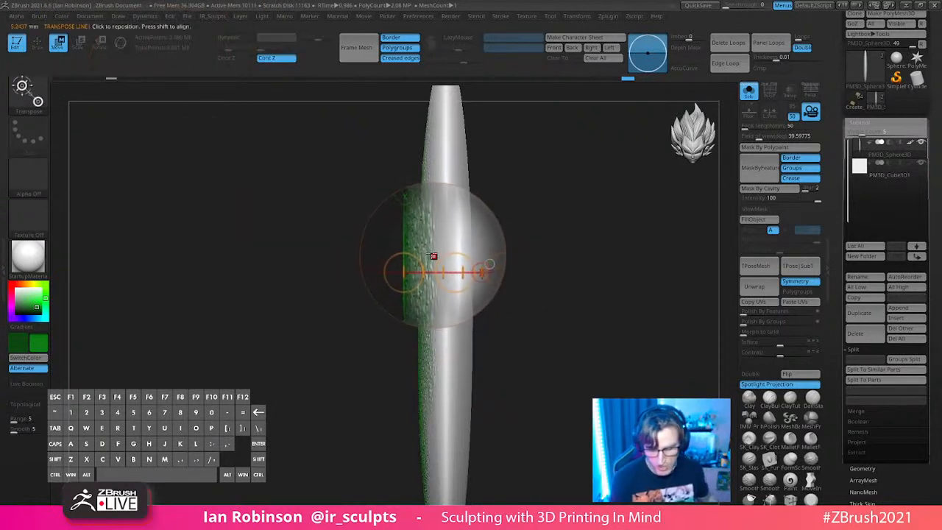
pyautogui.keyDown('shift'); pyautogui.click(419, 240); pyautogui.keyUp('shift')
pyautogui.keyDown('shift'); pyautogui.moveTo(418, 239); pyautogui.dragTo(445, 240); pyautogui.keyUp('shift')
pyautogui.hotkey('ctrl', 'z')
pyautogui.keyDown('shift'); pyautogui.moveTo(421, 191); pyautogui.dragTo(488, 185); pyautogui.keyUp('shift')
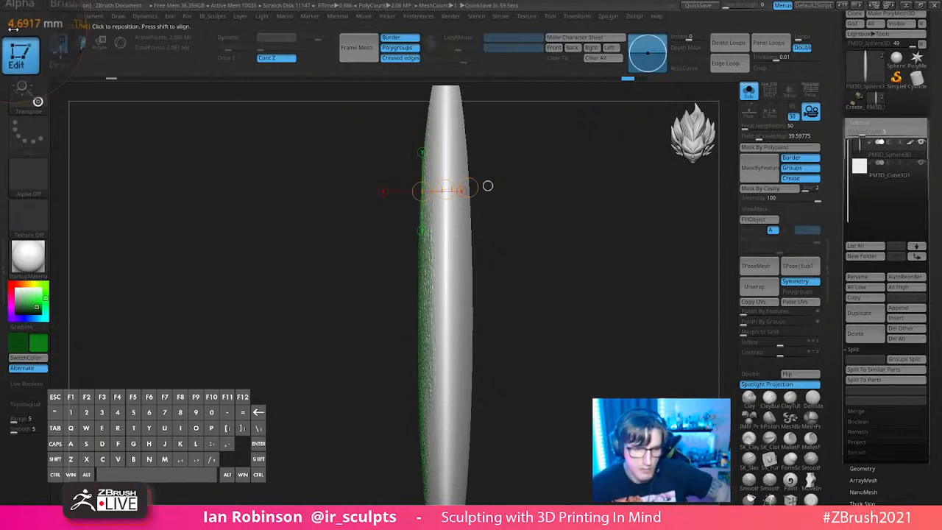
# Step: Switch back to the diorama tool and frame the two crates
pyautogui.moveTo(527, 254)
pyautogui.keyDown('alt'); pyautogui.mouseDown()
pyautogui.moveTo(561, 300)
pyautogui.moveTo(581, 294)
pyautogui.moveTo(568, 256)
pyautogui.mouseUp(); pyautogui.keyUp('alt')
pyautogui.press('q')
pyautogui.click(852, 102)
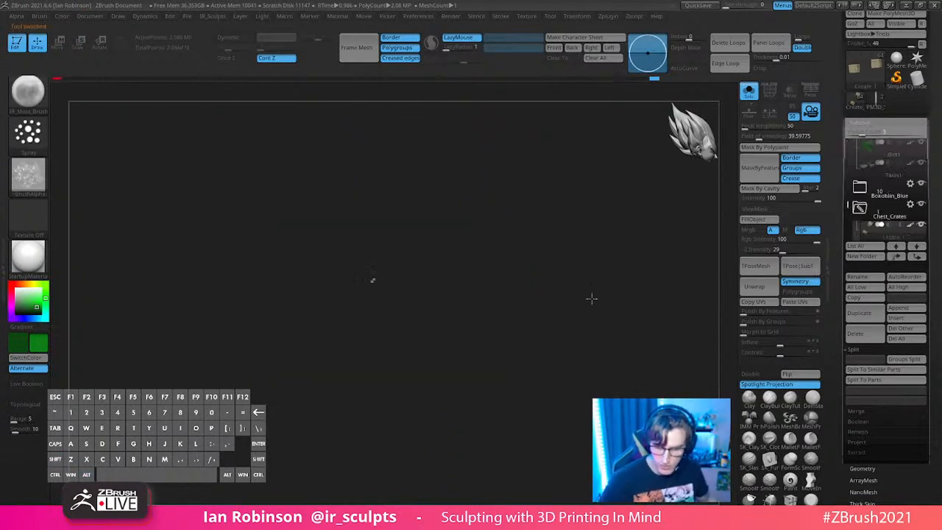
pyautogui.press('f')
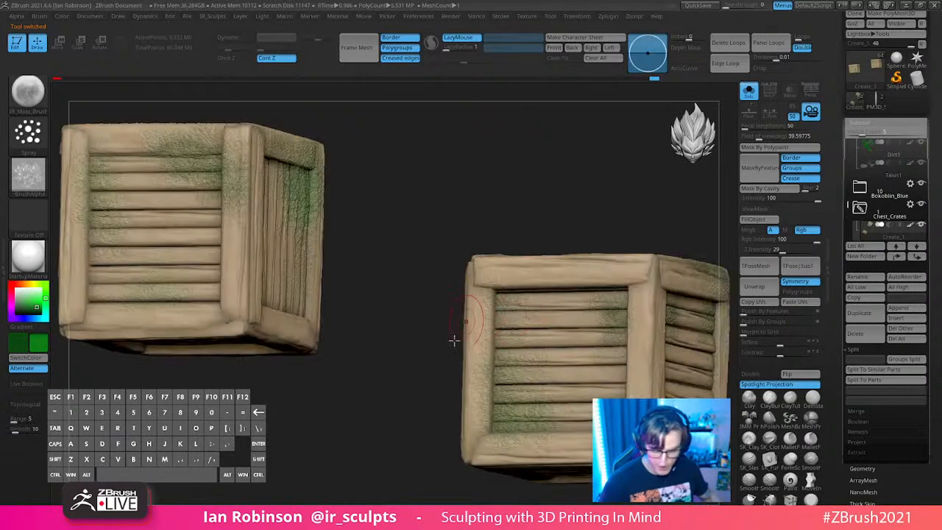
# Step: Turn off Solo for the crates, select the Dirt1 grass subtool on the base and isolate it
pyautogui.keyDown('alt'); pyautogui.moveTo(398, 394); pyautogui.dragTo(570, 260); pyautogui.keyUp('alt')
pyautogui.click(749, 91)
pyautogui.keyDown('alt'); pyautogui.moveTo(581, 324); pyautogui.dragTo(581, 239); pyautogui.keyUp('alt')
pyautogui.moveTo(600, 272); pyautogui.dragTo(558, 300)
pyautogui.press('f')
pyautogui.moveTo(407, 456); pyautogui.dragTo(383, 298)
pyautogui.keyDown('alt'); pyautogui.click(398, 164); pyautogui.keyUp('alt')
pyautogui.click(749, 91)
pyautogui.press('f')
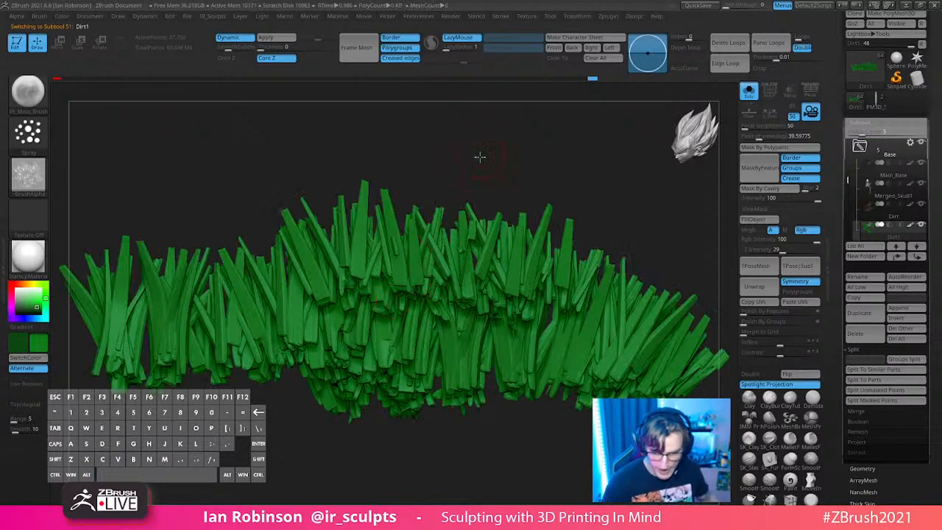
# Step: Run Auto Groups on the grass so each blade has its own polygroup, and display the polyframe
pyautogui.moveTo(482, 154); pyautogui.dragTo(448, 174)
pyautogui.keyDown('alt'); pyautogui.moveTo(240, 170); pyautogui.dragTo(471, 324); pyautogui.keyUp('alt')
pyautogui.moveTo(199, 243); pyautogui.dragTo(286, 252)
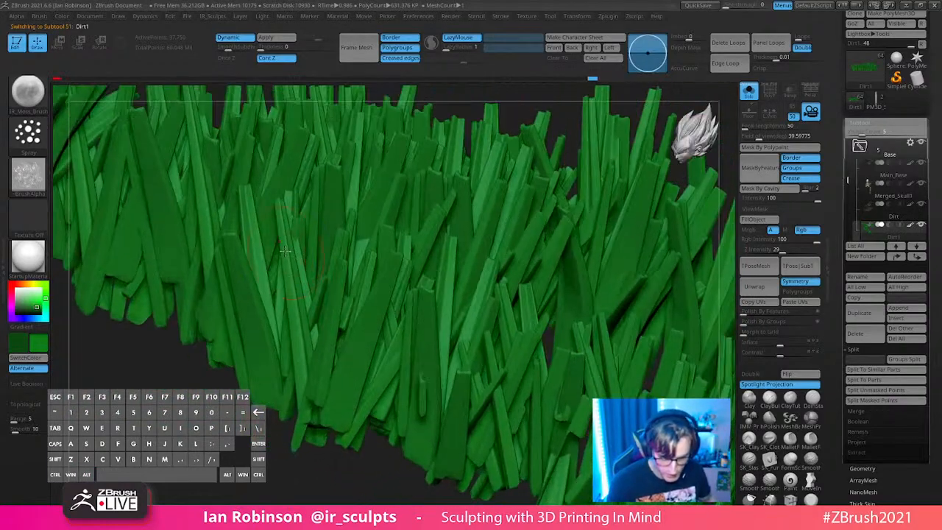
pyautogui.keyDown('ctrl'); pyautogui.keyDown('shift'); pyautogui.click(285, 253); pyautogui.keyUp('shift'); pyautogui.keyUp('ctrl')
pyautogui.keyDown('ctrl'); pyautogui.keyDown('shift'); pyautogui.click(315, 302); pyautogui.keyUp('shift'); pyautogui.keyUp('ctrl')
pyautogui.press('g')
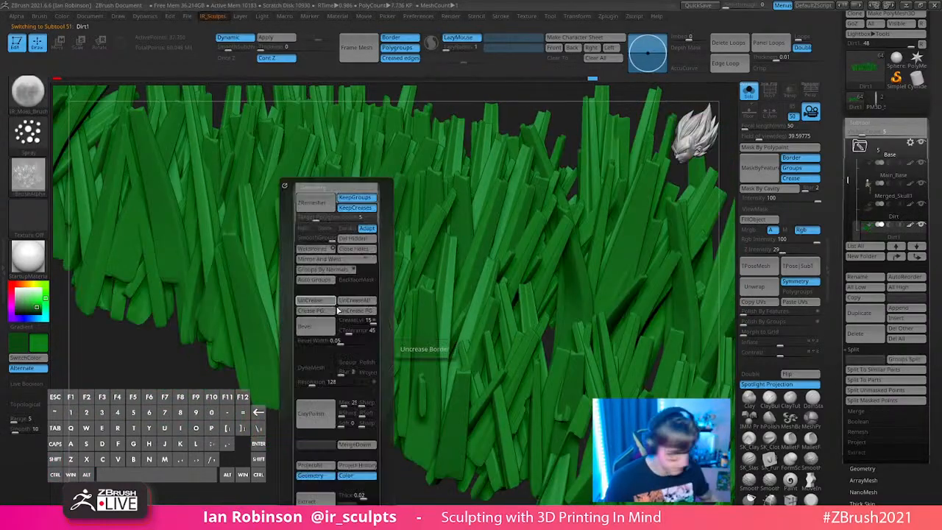
pyautogui.click(320, 280)
pyautogui.hotkey('shift', 'f')
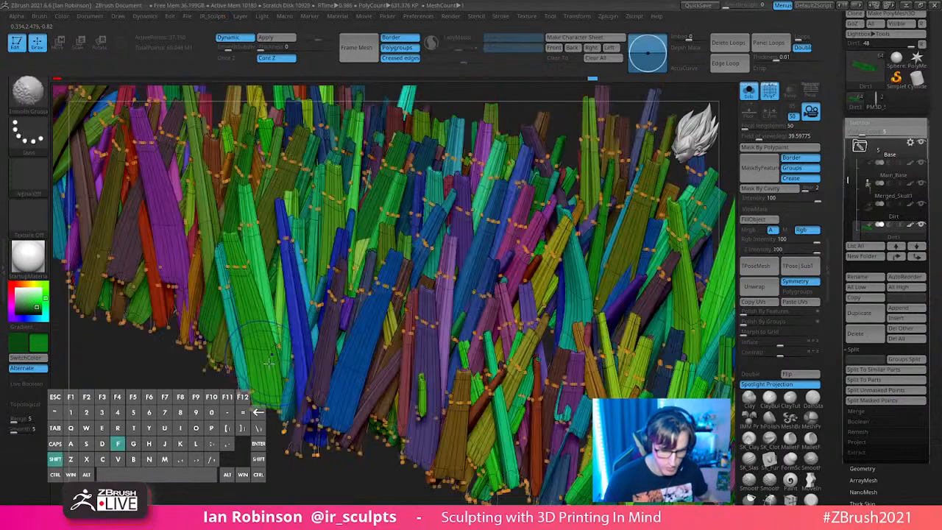
# Step: Isolate a single grass blade by its polygroup and view it from the front
pyautogui.keyDown('ctrl'); pyautogui.keyDown('shift'); pyautogui.click(312, 343); pyautogui.keyUp('shift'); pyautogui.keyUp('ctrl')
pyautogui.moveTo(387, 280); pyautogui.dragTo(419, 307)
pyautogui.press('w')
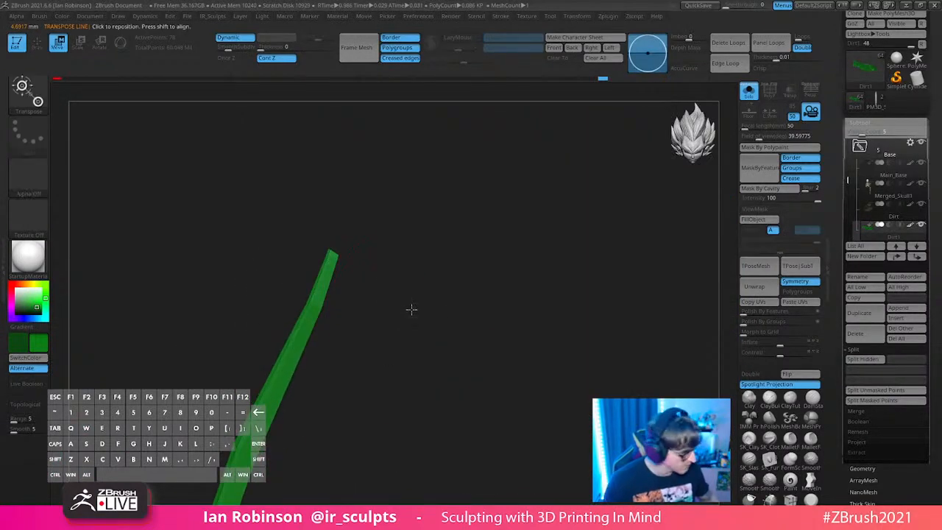
pyautogui.press('q')
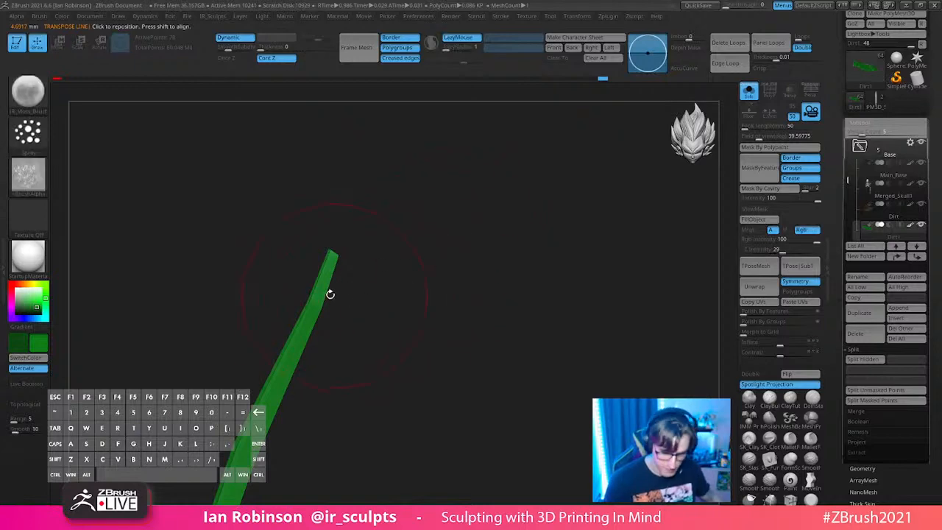
# Step: Choose the MaskLasso brush and measure across the grass blade's width with the transpose line
pyautogui.press('b')
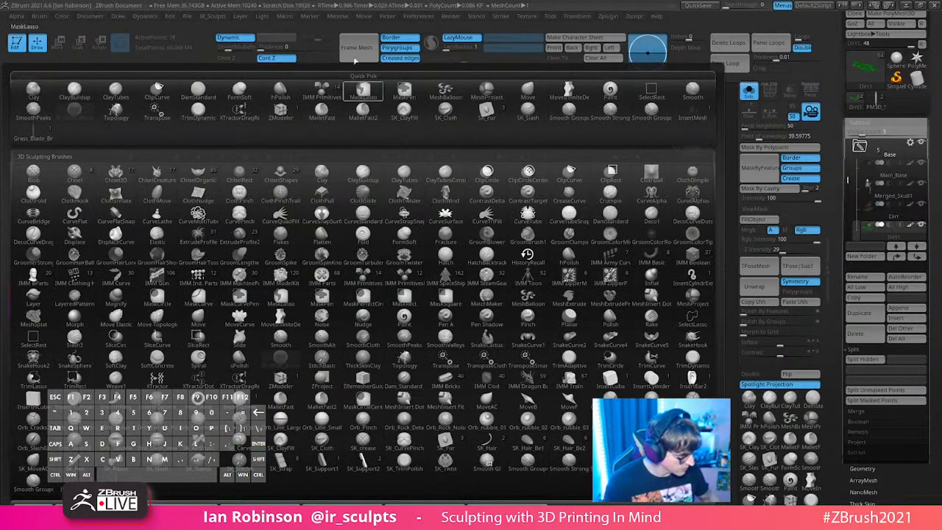
pyautogui.click(363, 91)
pyautogui.press('y')
pyautogui.moveTo(319, 289)
pyautogui.mouseDown()
pyautogui.moveTo(387, 263)
pyautogui.moveTo(435, 368)
pyautogui.moveTo(478, 331)
pyautogui.mouseUp()
pyautogui.keyDown('shift'); pyautogui.moveTo(325, 322); pyautogui.dragTo(346, 335); pyautogui.keyUp('shift')
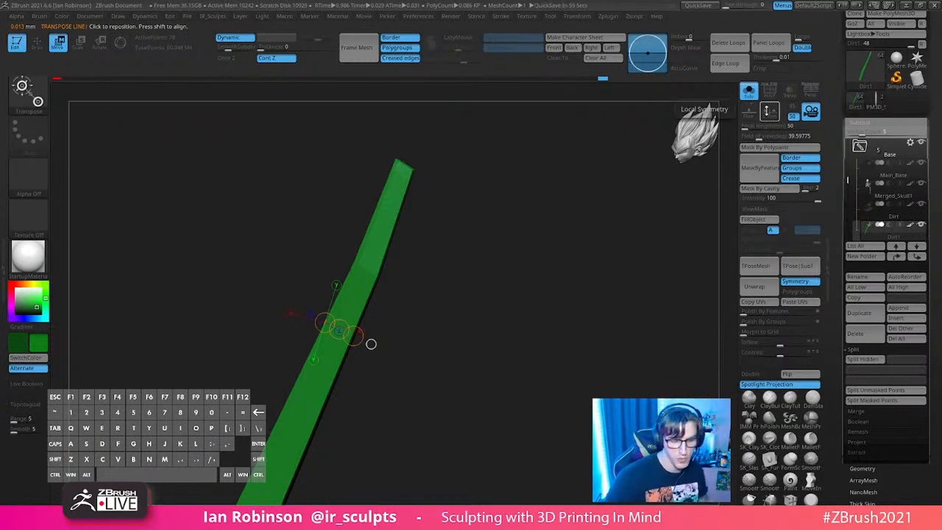
pyautogui.keyDown('alt'); pyautogui.moveTo(468, 397); pyautogui.dragTo(448, 233); pyautogui.keyUp('alt')
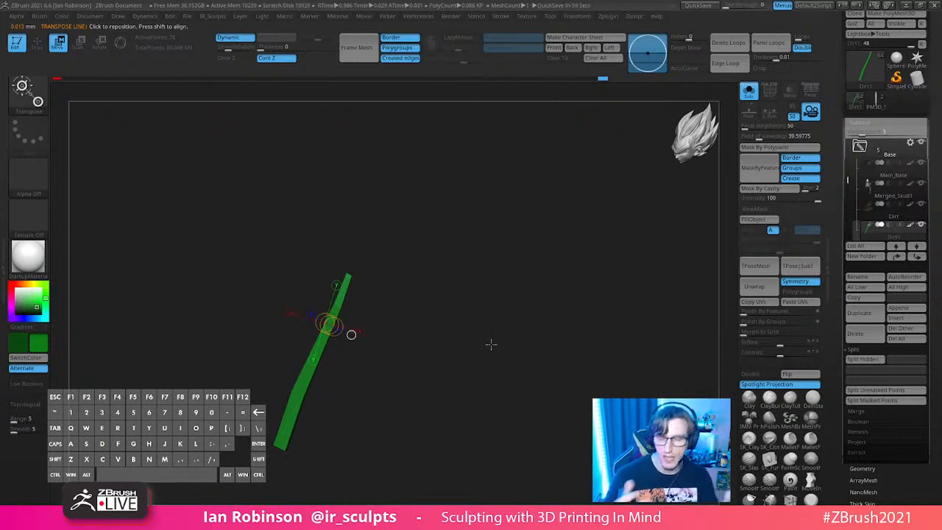
# Step: Check the flattened disc tool, return to the diorama, unhide all grass blades and turn off Solo
pyautogui.click(875, 105)
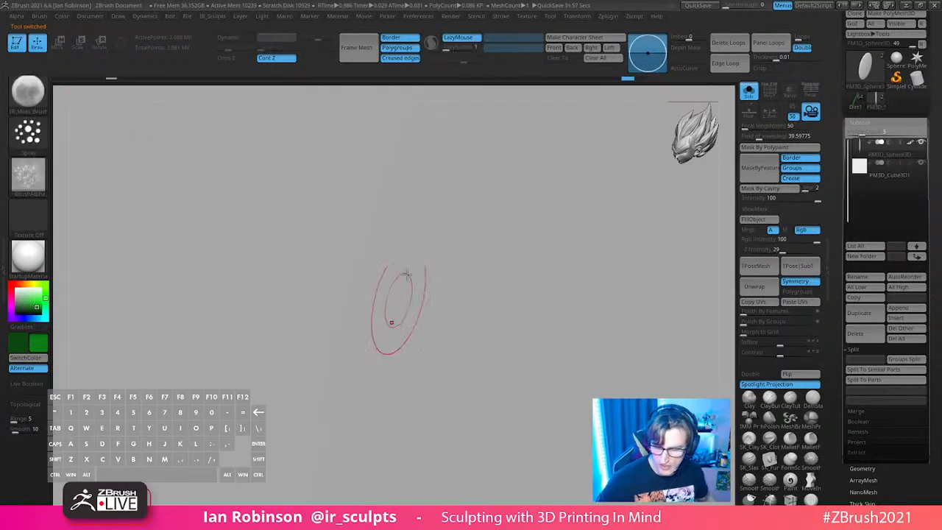
pyautogui.click(860, 104)
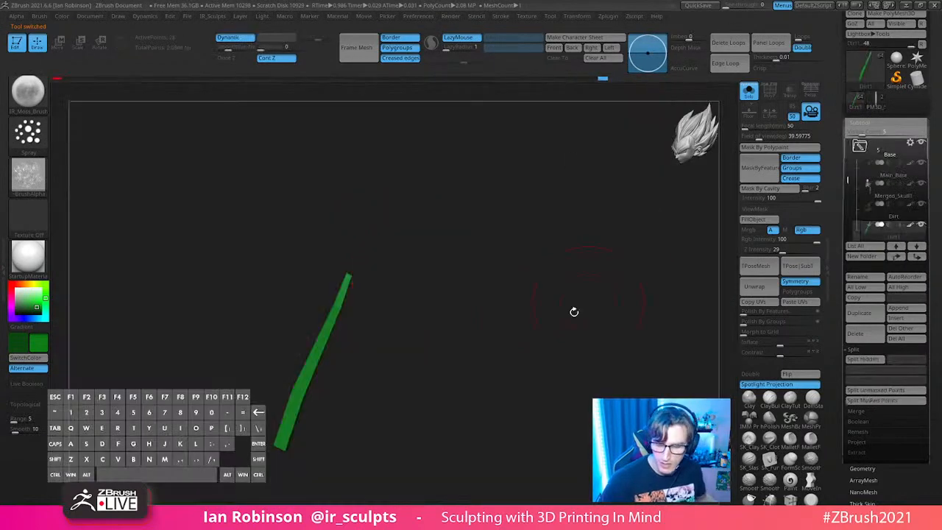
pyautogui.keyDown('ctrl'); pyautogui.keyDown('shift'); pyautogui.click(528, 312); pyautogui.keyUp('shift'); pyautogui.keyUp('ctrl')
pyautogui.keyDown('alt'); pyautogui.moveTo(602, 297); pyautogui.dragTo(587, 225); pyautogui.keyUp('alt')
pyautogui.click(749, 91)
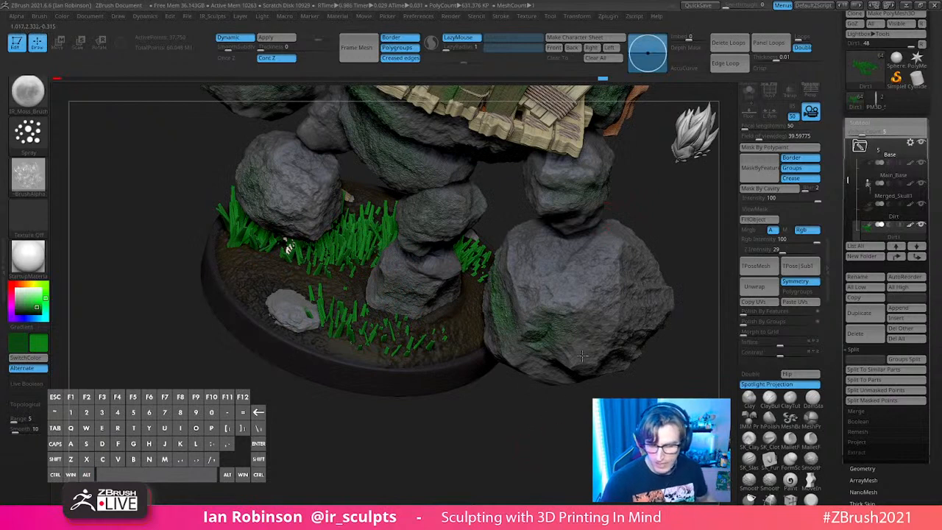
# Step: Show only the Base folder's subtools and turn the base upside down in a side view
pyautogui.scroll(-3, 927, 151)
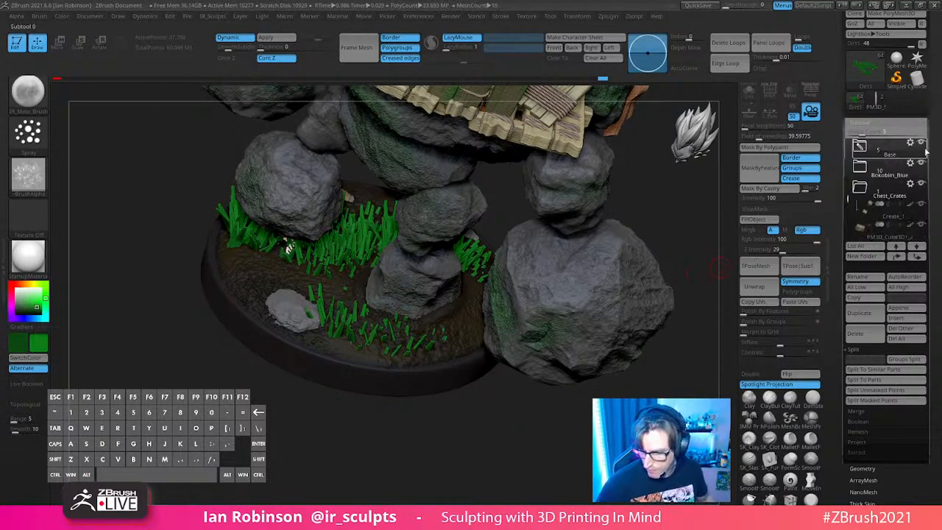
pyautogui.keyDown('shift'); pyautogui.click(921, 143); pyautogui.keyUp('shift')
pyautogui.moveTo(567, 349); pyautogui.dragTo(583, 230)
pyautogui.moveTo(581, 292)
pyautogui.mouseDown()
pyautogui.moveTo(578, 272)
pyautogui.moveTo(526, 284)
pyautogui.moveTo(595, 292)
pyautogui.moveTo(559, 288)
pyautogui.moveTo(561, 272)
pyautogui.mouseUp()
pyautogui.moveTo(157, 136)
pyautogui.keyDown('ctrl'); pyautogui.keyDown('shift'); pyautogui.mouseDown()
pyautogui.moveTo(564, 240)
pyautogui.moveTo(553, 256)
pyautogui.moveTo(567, 506)
pyautogui.moveTo(551, 242)
pyautogui.mouseUp(); pyautogui.keyUp('shift'); pyautogui.keyUp('ctrl')
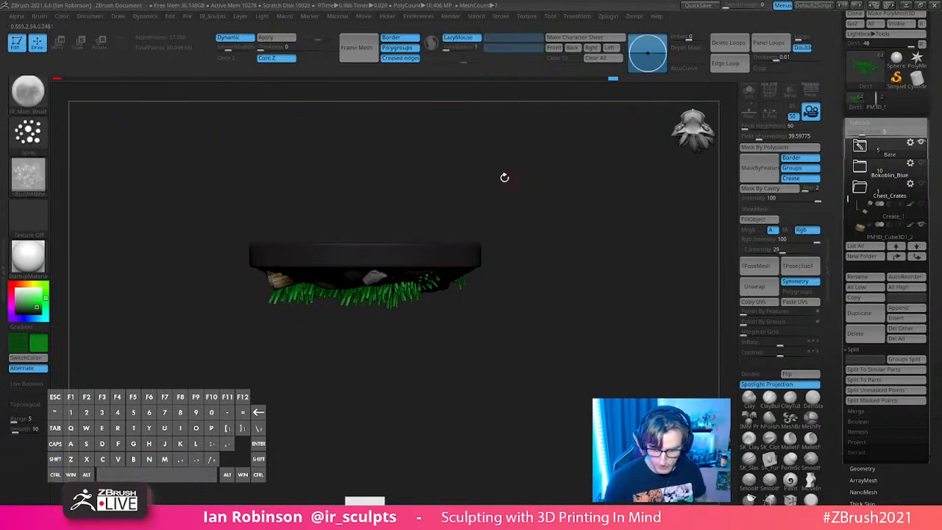
pyautogui.press('w')
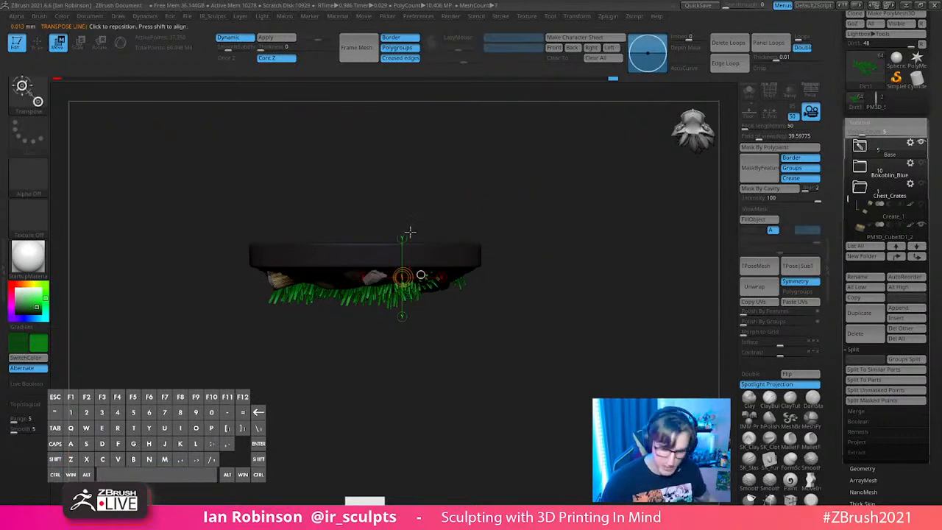
pyautogui.press('y')
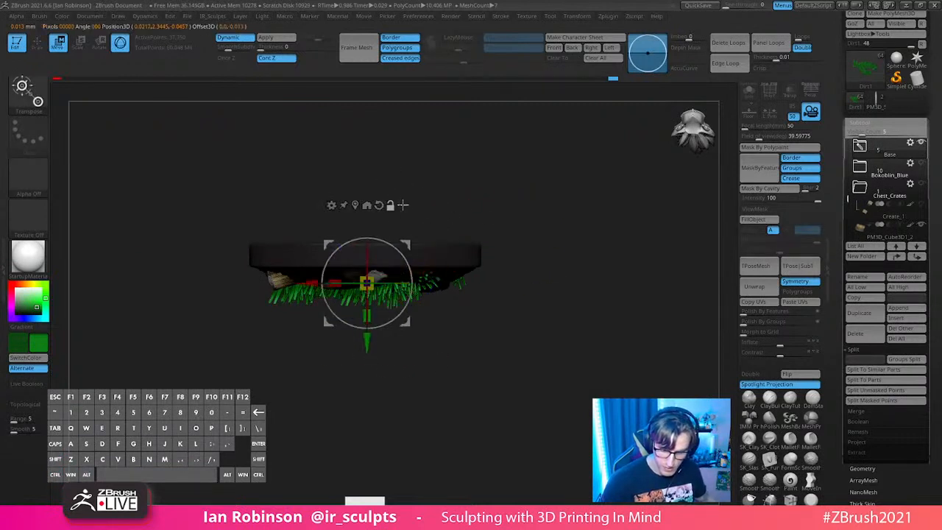
pyautogui.keyDown('ctrl'); pyautogui.keyDown('shift'); pyautogui.moveTo(259, 206); pyautogui.dragTo(490, 310); pyautogui.keyUp('shift'); pyautogui.keyUp('ctrl')
pyautogui.moveTo(366, 340)
pyautogui.mouseDown()
pyautogui.moveTo(366, 366)
pyautogui.moveTo(364, 318)
pyautogui.moveTo(366, 438)
pyautogui.moveTo(365, 327)
pyautogui.moveTo(366, 340)
pyautogui.mouseUp()
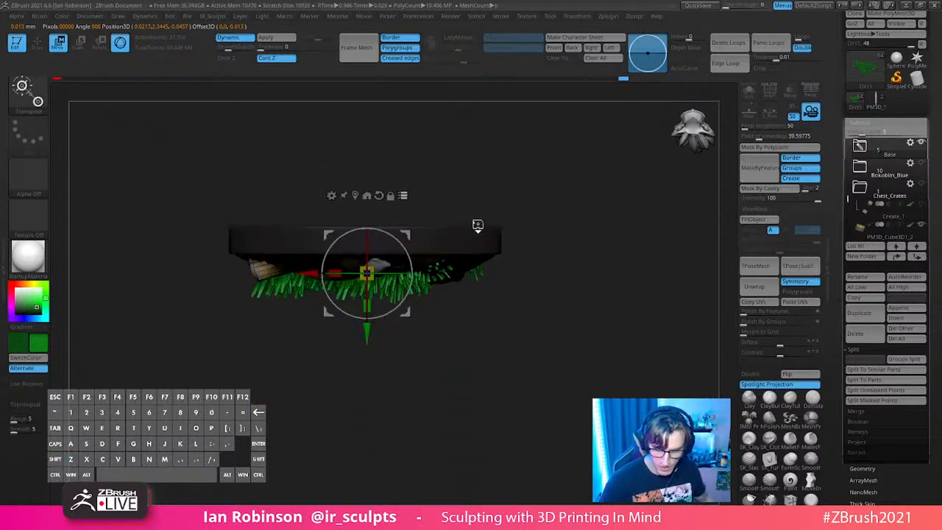
pyautogui.press('q')
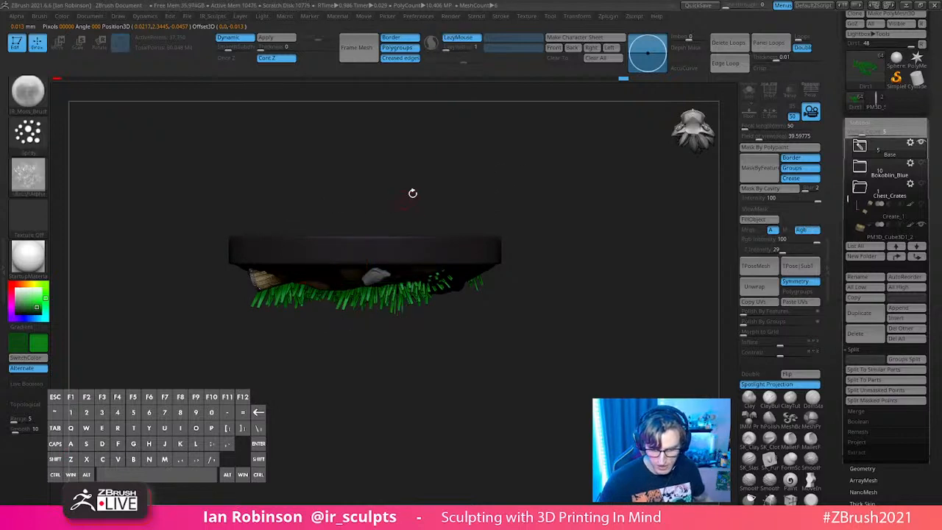
# Step: Set the selection brush to SelectLasso and inspect the grass along the upturned base
pyautogui.hotkey('ctrl', 'shift', 'b')
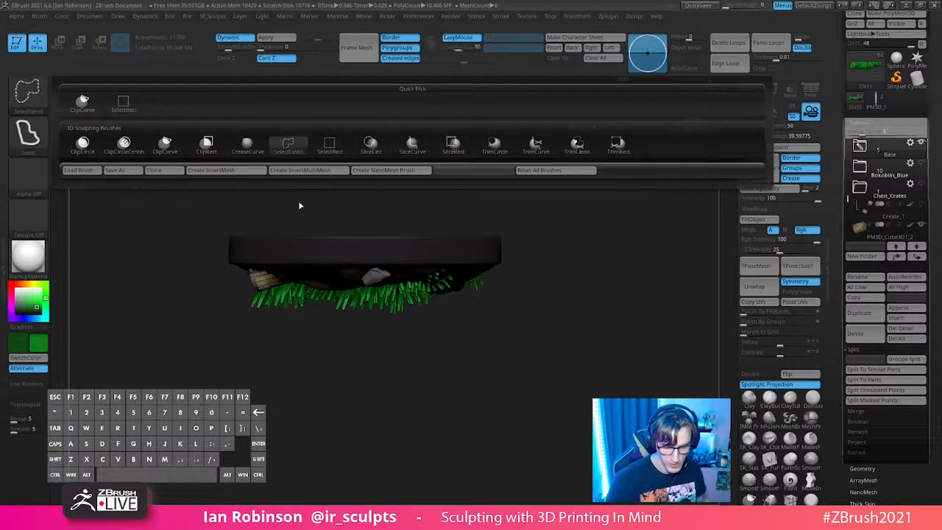
pyautogui.keyDown('ctrl'); pyautogui.keyDown('shift'); pyautogui.click(288, 145); pyautogui.keyUp('shift'); pyautogui.keyUp('ctrl')
pyautogui.moveTo(284, 119)
pyautogui.keyDown('ctrl'); pyautogui.keyDown('shift'); pyautogui.mouseDown()
pyautogui.moveTo(321, 323)
pyautogui.moveTo(352, 126)
pyautogui.moveTo(352, 155)
pyautogui.mouseUp(); pyautogui.keyUp('shift'); pyautogui.keyUp('ctrl')
pyautogui.keyDown('alt'); pyautogui.moveTo(300, 395); pyautogui.dragTo(352, 414); pyautogui.keyUp('alt')
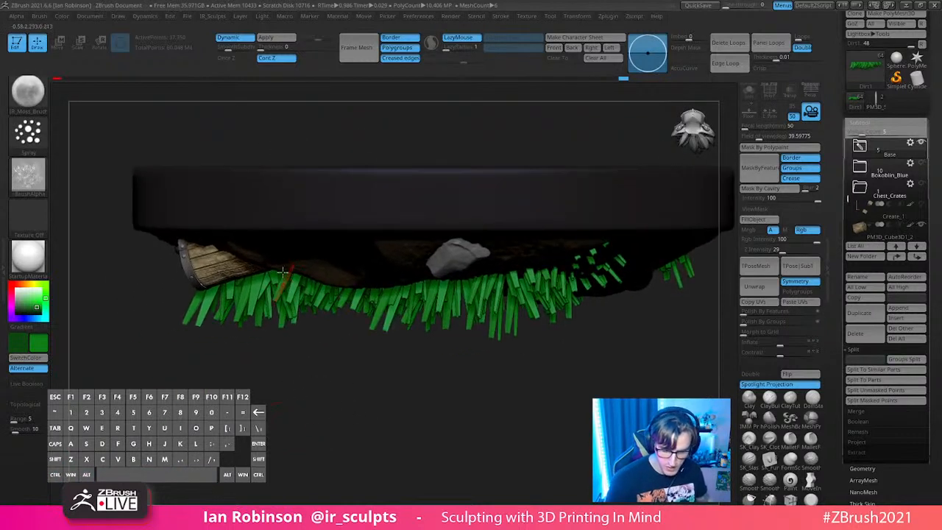
pyautogui.moveTo(243, 352); pyautogui.dragTo(330, 374)
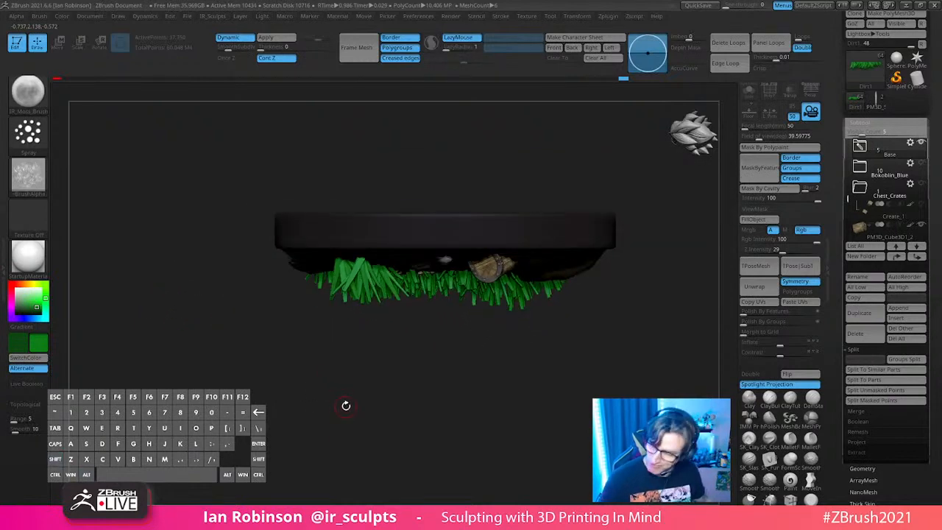
# Step: Show all the folders again, then select the wooden bridge subtool and isolate it
pyautogui.moveTo(612, 337); pyautogui.dragTo(557, 500)
pyautogui.keyDown('shift'); pyautogui.click(921, 163); pyautogui.keyUp('shift')
pyautogui.keyDown('alt'); pyautogui.click(456, 250); pyautogui.keyUp('alt')
pyautogui.moveTo(648, 148)
pyautogui.mouseDown()
pyautogui.moveTo(688, 193)
pyautogui.moveTo(673, 201)
pyautogui.mouseUp()
pyautogui.hotkey('alt', 's')
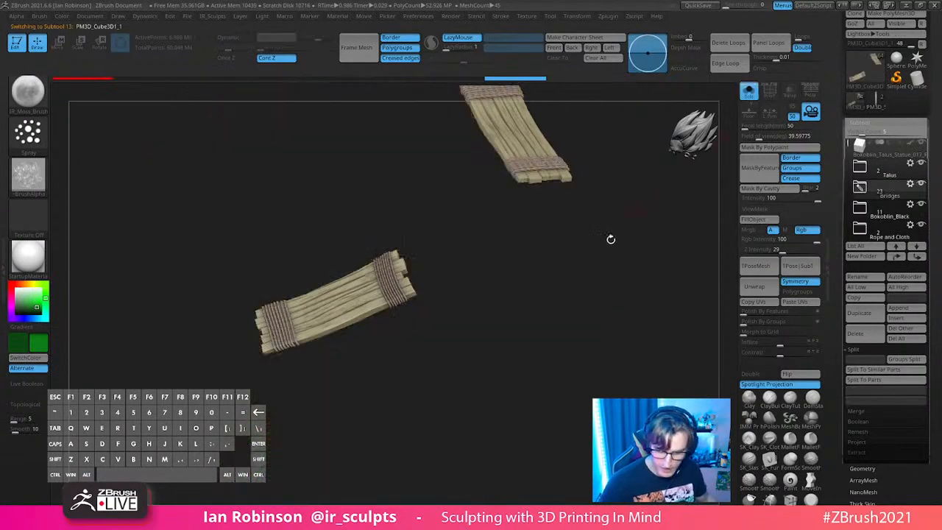
# Step: Examine the isolated bridge's planks and rope wraps up close from several angles
pyautogui.keyDown('alt'); pyautogui.moveTo(627, 225); pyautogui.dragTo(572, 373); pyautogui.keyUp('alt')
pyautogui.keyDown('alt'); pyautogui.moveTo(523, 287); pyautogui.dragTo(453, 482); pyautogui.keyUp('alt')
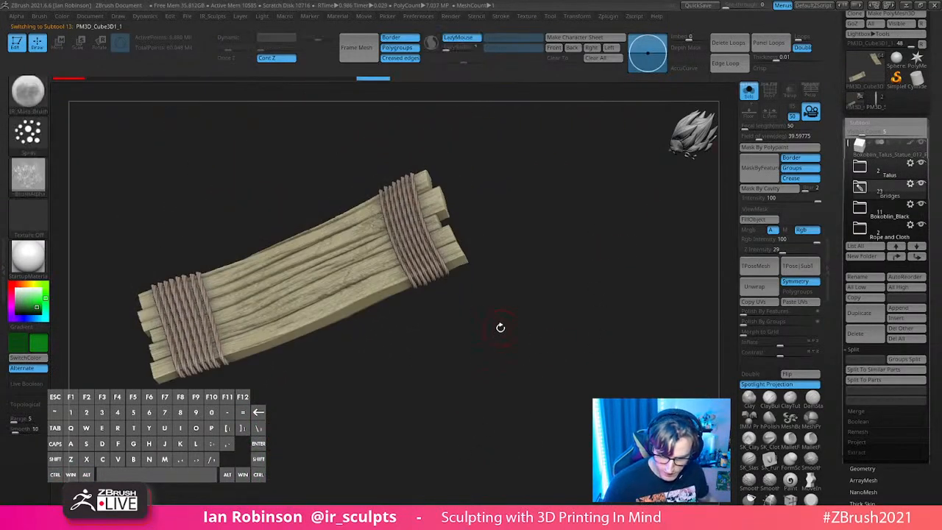
pyautogui.moveTo(500, 326); pyautogui.dragTo(505, 343)
pyautogui.keyDown('alt'); pyautogui.moveTo(545, 277); pyautogui.dragTo(436, 158); pyautogui.keyUp('alt')
pyautogui.click(608, 16)
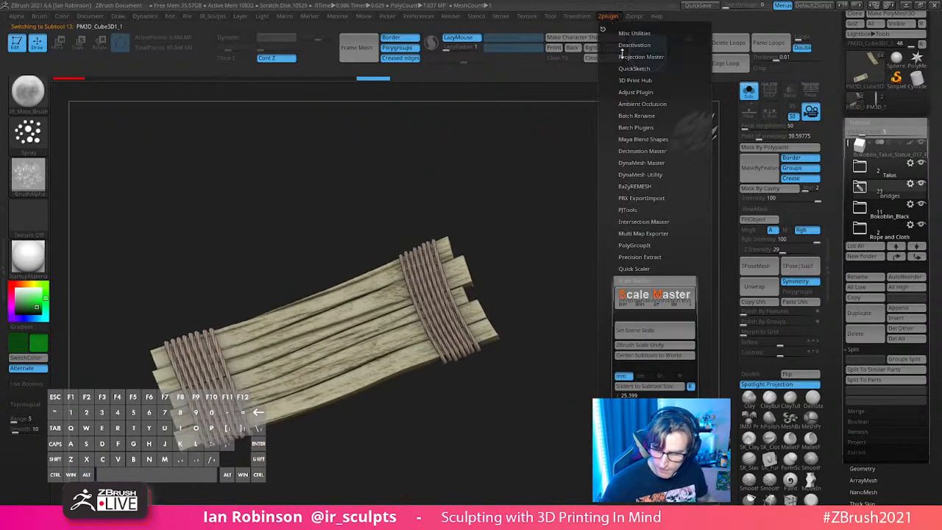
pyautogui.moveTo(512, 240); pyautogui.dragTo(551, 242)
pyautogui.keyDown('alt'); pyautogui.moveTo(550, 242); pyautogui.dragTo(371, 168); pyautogui.keyUp('alt')
pyautogui.moveTo(411, 280)
pyautogui.mouseDown()
pyautogui.moveTo(406, 271)
pyautogui.moveTo(434, 333)
pyautogui.mouseUp()
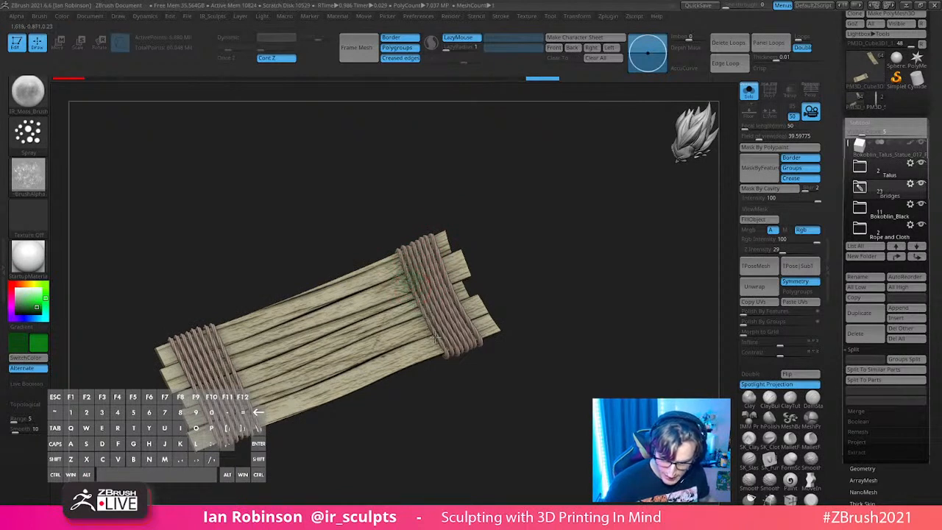
# Step: Spray green moss over the isolated bridge's planks and rope wraps, concentrating it near both bound ends
pyautogui.keyDown('alt'); pyautogui.moveTo(537, 262); pyautogui.dragTo(521, 300); pyautogui.keyUp('alt')
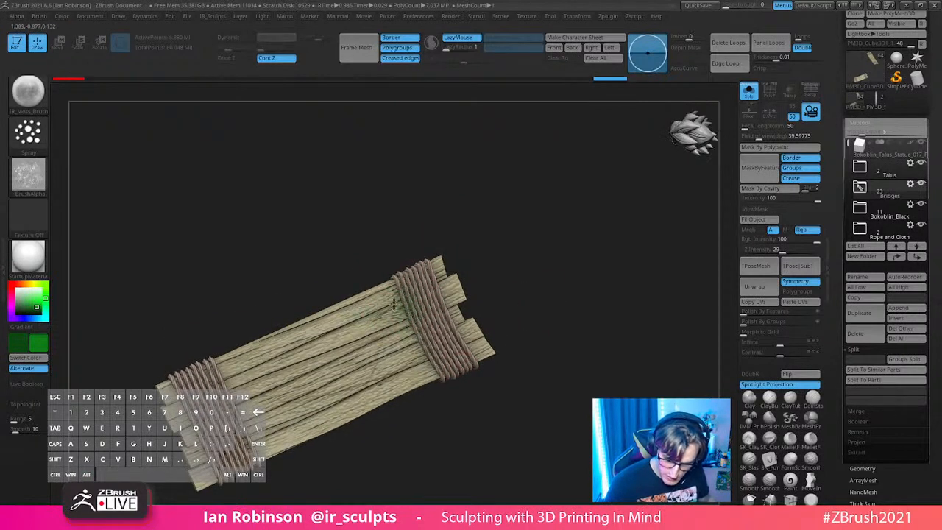
pyautogui.moveTo(379, 312); pyautogui.dragTo(393, 308)
pyautogui.moveTo(490, 258); pyautogui.dragTo(507, 259)
pyautogui.moveTo(360, 324)
pyautogui.mouseDown()
pyautogui.moveTo(403, 315)
pyautogui.moveTo(413, 358)
pyautogui.mouseUp()
pyautogui.moveTo(447, 287); pyautogui.dragTo(450, 318)
pyautogui.keyDown('alt'); pyautogui.moveTo(477, 238); pyautogui.dragTo(498, 174); pyautogui.keyUp('alt')
pyautogui.moveTo(226, 337); pyautogui.dragTo(225, 358)
pyautogui.moveTo(266, 396); pyautogui.dragTo(271, 374)
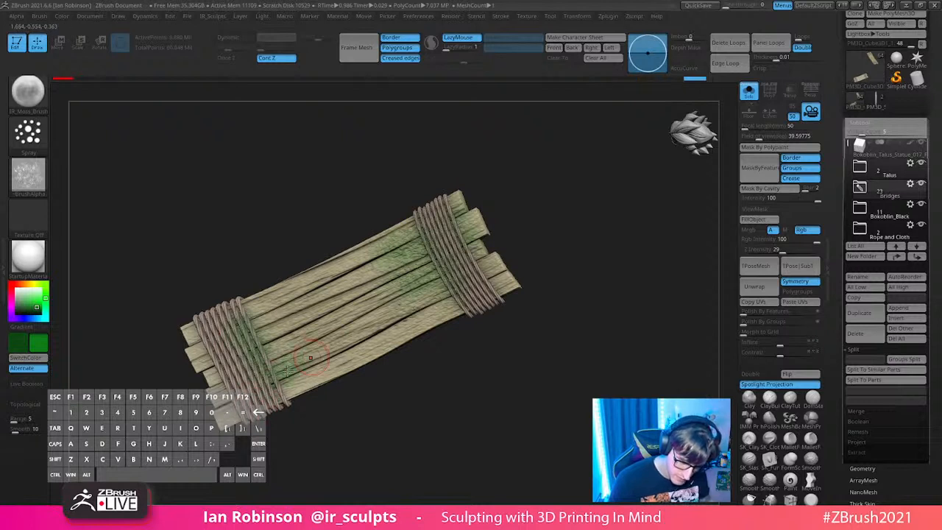
pyautogui.press('s')
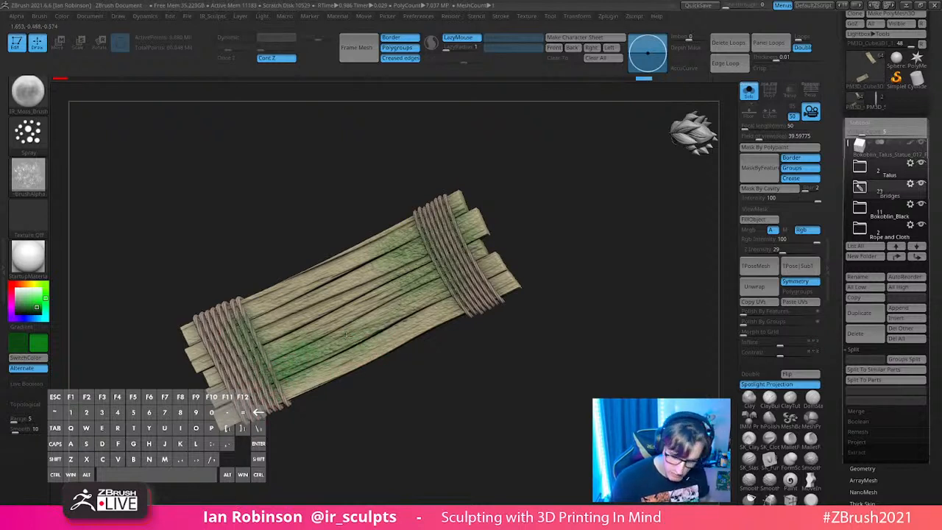
pyautogui.moveTo(473, 369); pyautogui.dragTo(598, 254)
# Step: Check the mossy bridge within the whole diorama from several angles, then isolate it again
pyautogui.click(752, 90)
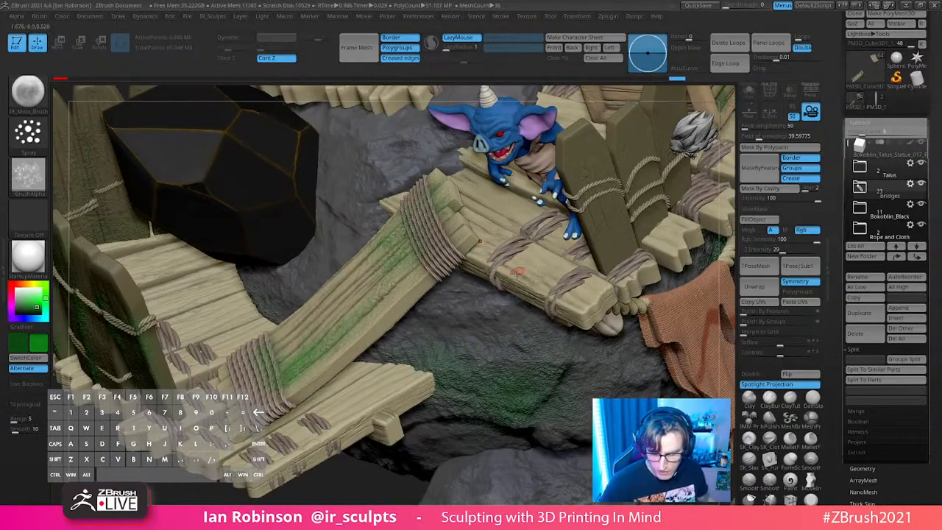
pyautogui.keyDown('alt'); pyautogui.moveTo(520, 265); pyautogui.dragTo(427, 460, button='right'); pyautogui.keyUp('alt')
pyautogui.keyDown('alt'); pyautogui.moveTo(489, 185); pyautogui.dragTo(391, 316, button='right'); pyautogui.keyUp('alt')
pyautogui.moveTo(446, 266); pyautogui.dragTo(501, 221, button='right')
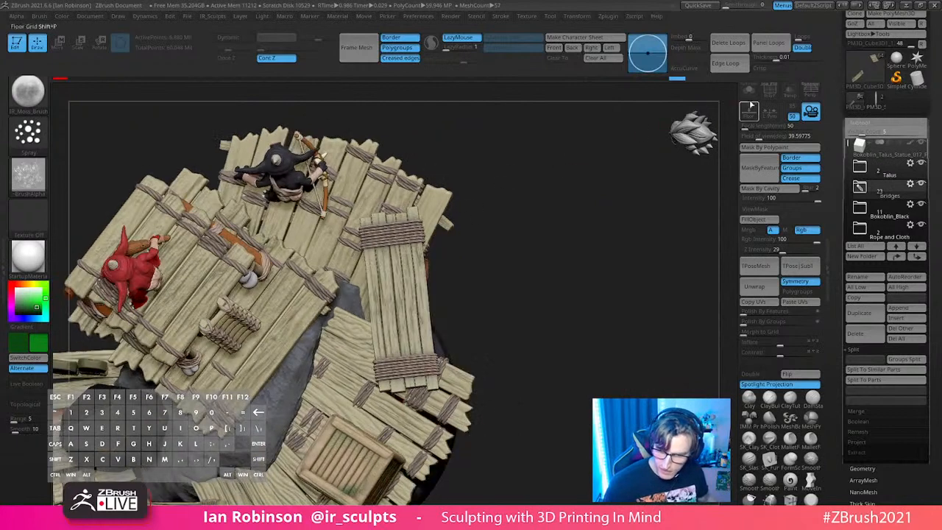
pyautogui.click(750, 91)
pyautogui.press('f')
# Step: Spray green moss down the bridge planks from one rope-wrapped end toward the middle
pyautogui.press('s')
pyautogui.moveTo(486, 231); pyautogui.dragTo(494, 229)
pyautogui.keyDown('alt'); pyautogui.moveTo(495, 228); pyautogui.dragTo(506, 169, button='right'); pyautogui.keyUp('alt')
pyautogui.moveTo(370, 182); pyautogui.dragTo(372, 229)
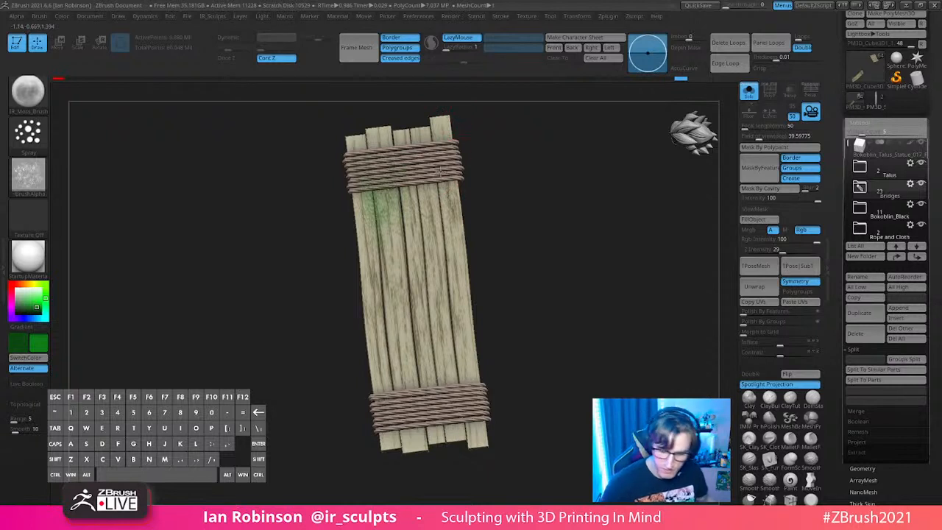
pyautogui.moveTo(407, 177)
pyautogui.mouseDown()
pyautogui.moveTo(387, 182)
pyautogui.moveTo(446, 234)
pyautogui.moveTo(445, 264)
pyautogui.mouseUp()
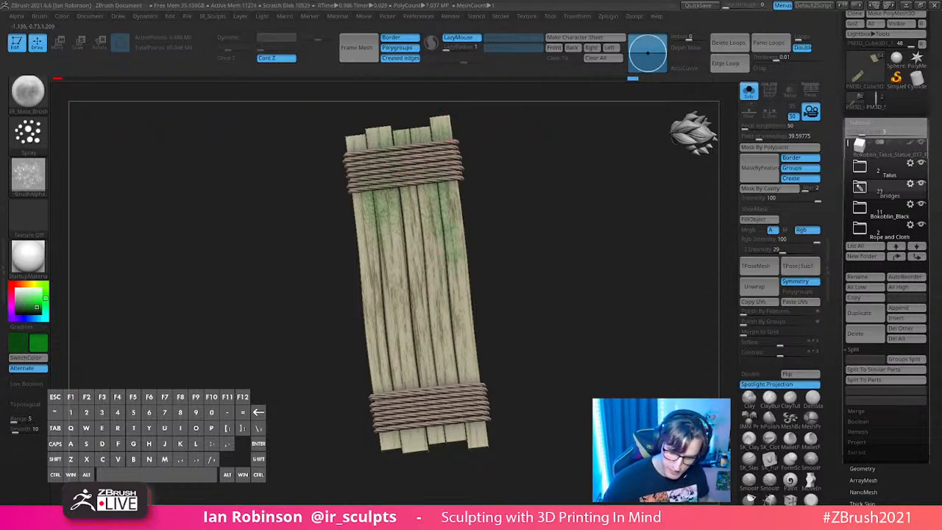
pyautogui.moveTo(415, 215); pyautogui.dragTo(438, 279)
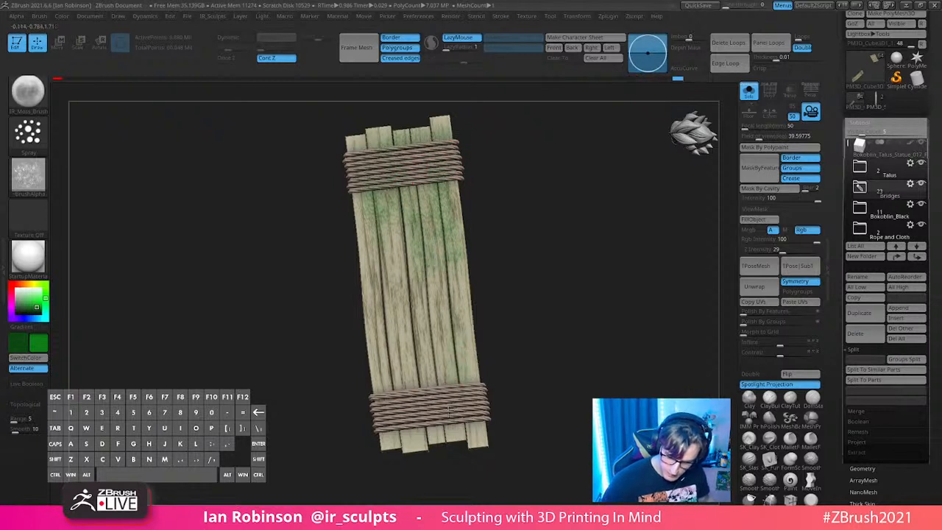
# Step: Spray green moss over the opposite rope wrap and the plank ends around it
pyautogui.moveTo(396, 421); pyautogui.dragTo(409, 418)
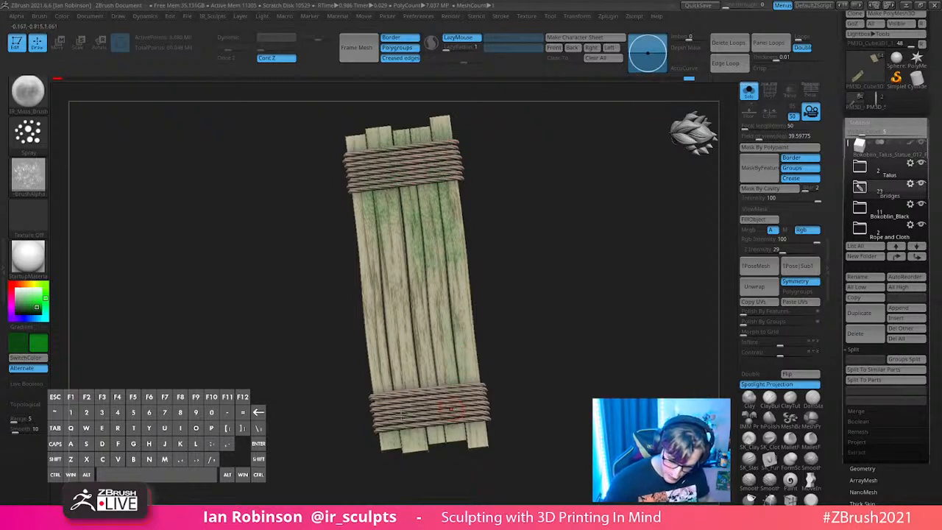
pyautogui.moveTo(493, 403)
pyautogui.mouseDown()
pyautogui.moveTo(434, 414)
pyautogui.moveTo(466, 403)
pyautogui.mouseUp()
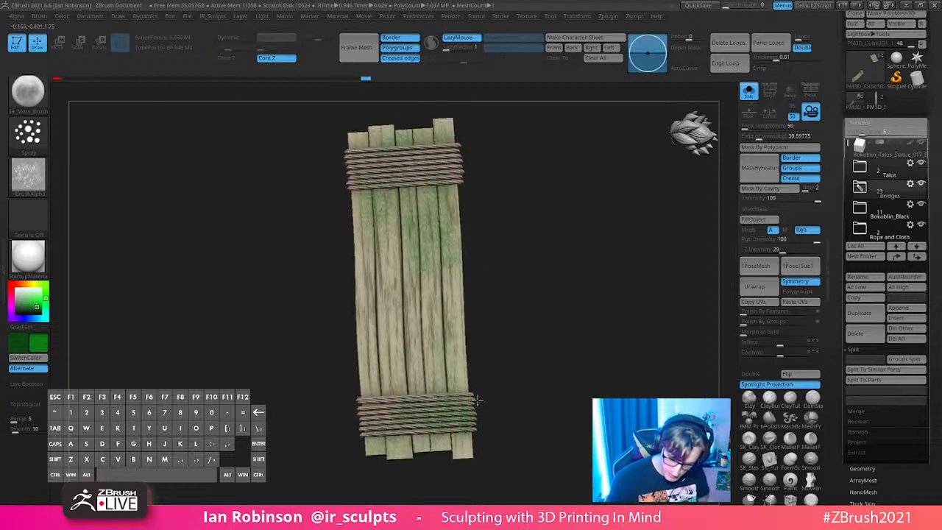
pyautogui.keyDown('alt'); pyautogui.moveTo(521, 383); pyautogui.dragTo(494, 305); pyautogui.keyUp('alt')
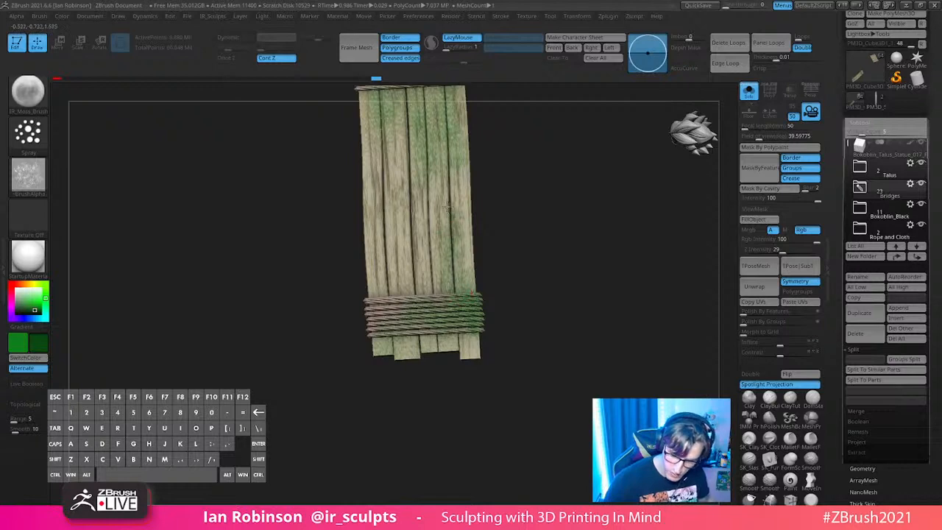
pyautogui.keyDown('alt'); pyautogui.moveTo(449, 210); pyautogui.dragTo(495, 314); pyautogui.keyUp('alt')
pyautogui.keyDown('alt'); pyautogui.moveTo(563, 287); pyautogui.dragTo(574, 166); pyautogui.keyUp('alt')
# Step: Bring back the whole diorama, then select the Planks subtool and isolate it
pyautogui.click(749, 91)
pyautogui.moveTo(568, 286); pyautogui.dragTo(685, 225)
pyautogui.hotkey('shift', 'f')
pyautogui.hotkey('shift', 'f')
pyautogui.click(749, 93)
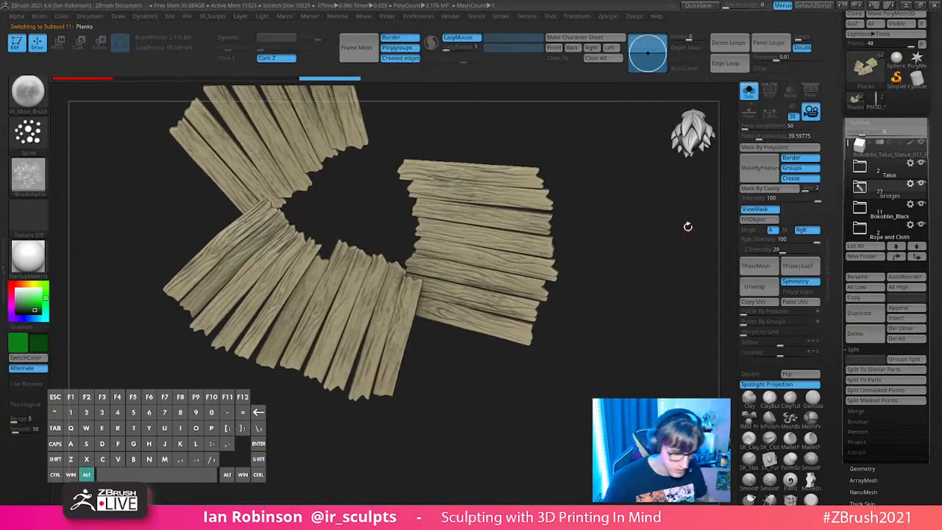
# Step: Choose an orange-brown colour and spray first stains onto the isolated planks, undoing the initial test stroke
pyautogui.click(25, 284)
pyautogui.moveTo(32, 311); pyautogui.dragTo(23, 308)
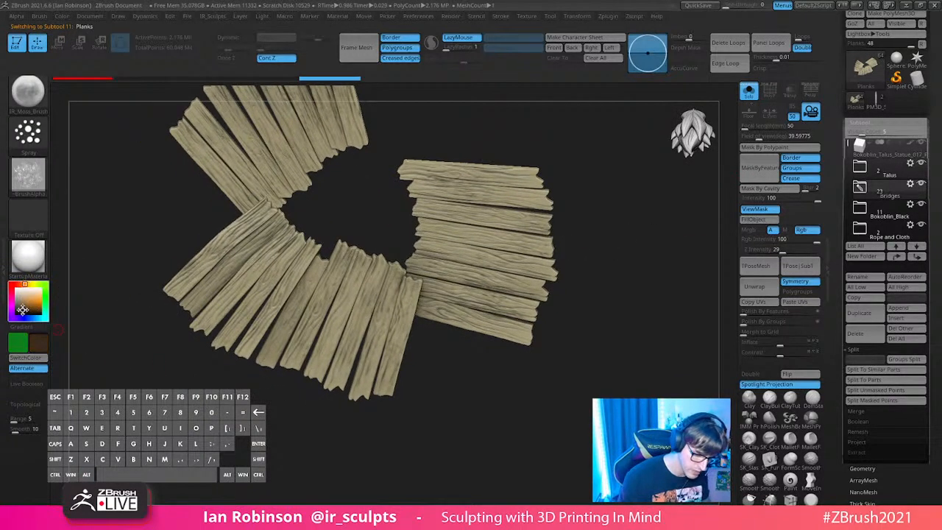
pyautogui.press('s')
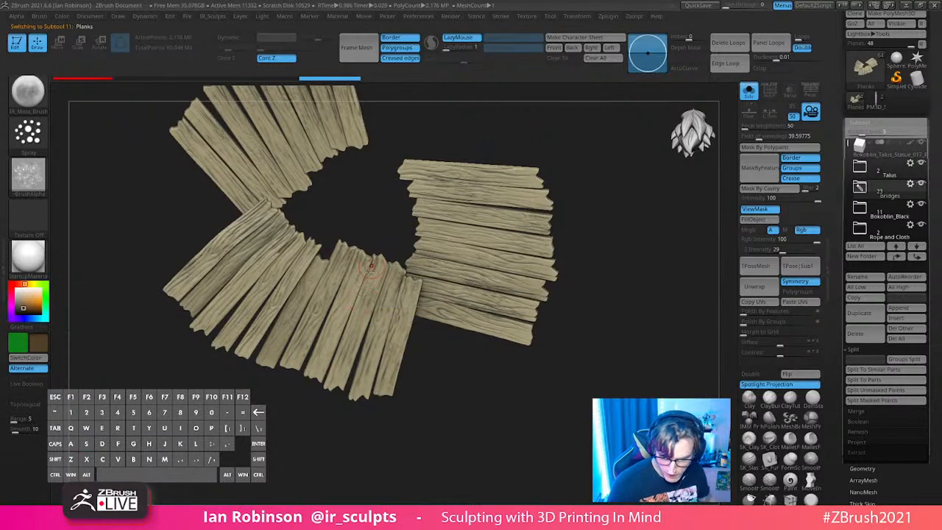
pyautogui.hotkey('ctrl', 'z')
pyautogui.keyDown('alt'); pyautogui.moveTo(343, 326); pyautogui.dragTo(340, 307, button='right'); pyautogui.keyUp('alt')
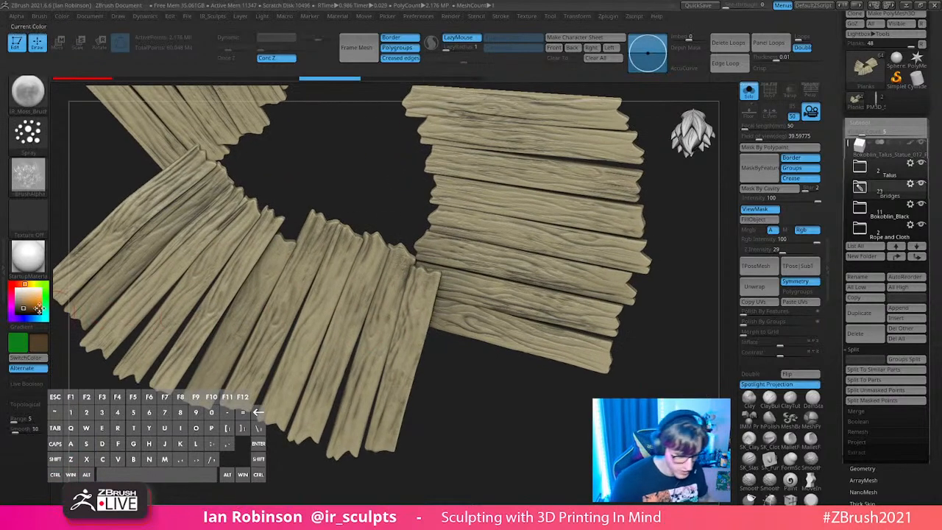
pyautogui.moveTo(281, 325); pyautogui.dragTo(332, 237)
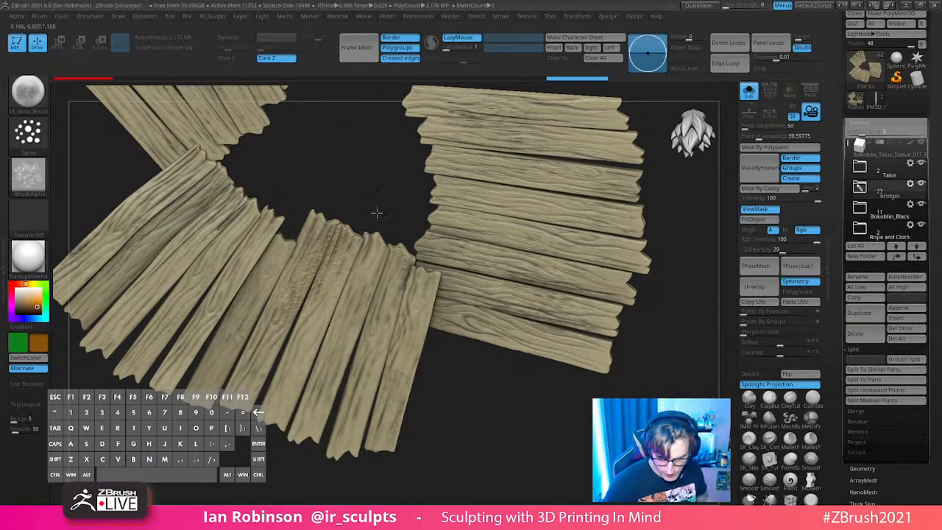
pyautogui.moveTo(368, 225)
pyautogui.mouseDown(button='right')
pyautogui.moveTo(416, 231)
pyautogui.moveTo(505, 362)
pyautogui.moveTo(519, 366)
pyautogui.moveTo(513, 381)
pyautogui.moveTo(527, 355)
pyautogui.moveTo(575, 321)
pyautogui.moveTo(557, 301)
pyautogui.moveTo(591, 271)
pyautogui.moveTo(489, 279)
pyautogui.moveTo(499, 279)
pyautogui.mouseUp(button='right')
pyautogui.moveTo(396, 324); pyautogui.dragTo(398, 341)
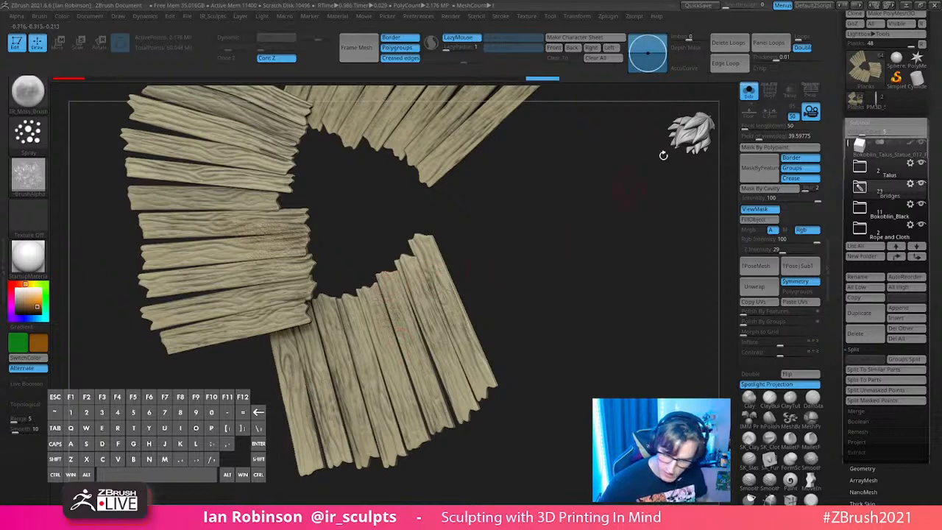
# Step: Compare the planks with the full diorama, then spray orange-brown stains near the inner ends of the end section
pyautogui.click(750, 93)
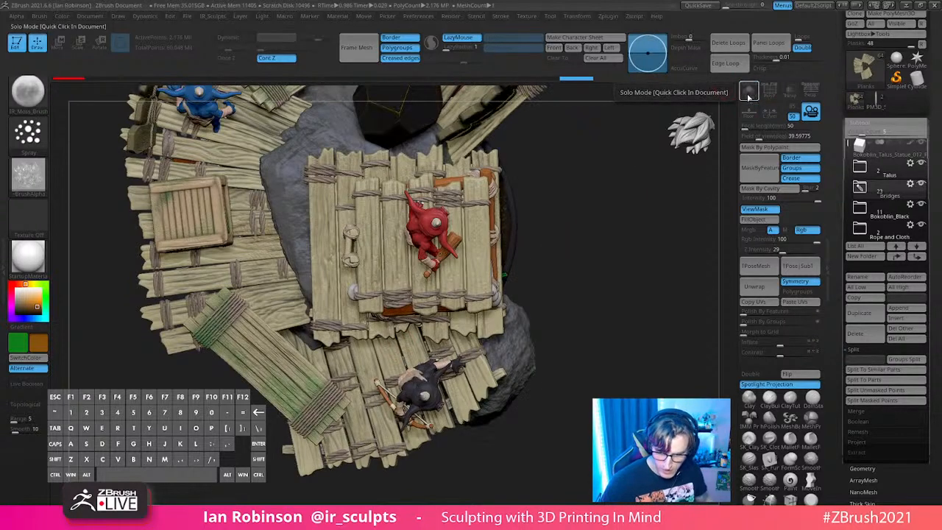
pyautogui.click(750, 93)
pyautogui.keyDown('alt'); pyautogui.moveTo(513, 223); pyautogui.dragTo(456, 278, button='right'); pyautogui.keyUp('alt')
pyautogui.moveTo(431, 247); pyautogui.dragTo(442, 278)
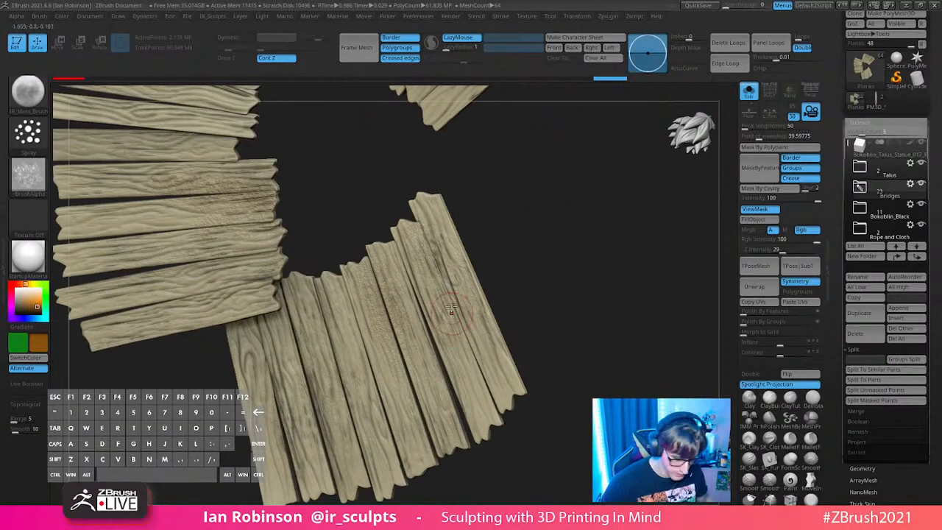
pyautogui.moveTo(423, 234); pyautogui.dragTo(435, 255)
pyautogui.moveTo(398, 288); pyautogui.dragTo(414, 338)
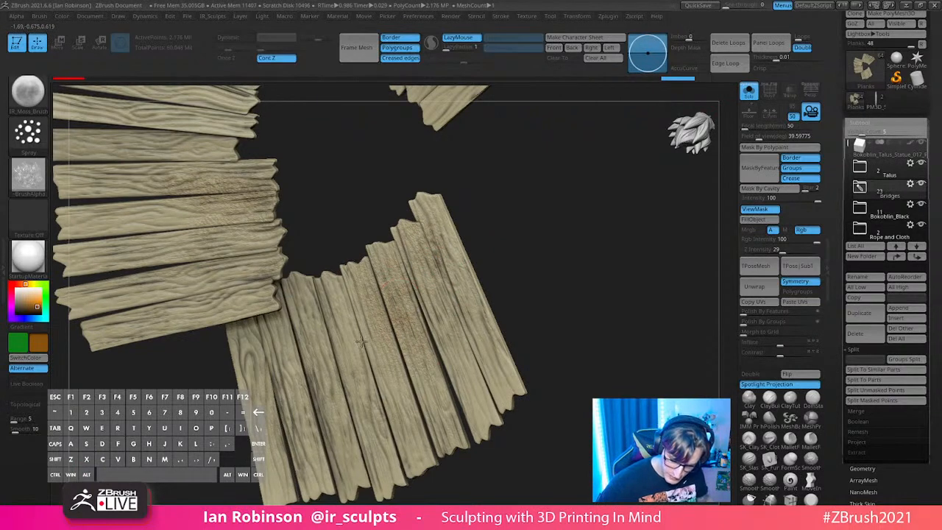
# Step: Spray orange-brown stains along the remaining planks of the end section, working out to their outer ends
pyautogui.press('s')
pyautogui.moveTo(357, 380); pyautogui.dragTo(362, 379)
pyautogui.moveTo(364, 432); pyautogui.dragTo(361, 449)
pyautogui.moveTo(288, 308); pyautogui.dragTo(323, 460)
pyautogui.moveTo(300, 365); pyautogui.dragTo(304, 397)
pyautogui.moveTo(254, 375); pyautogui.dragTo(288, 498)
pyautogui.moveTo(255, 321); pyautogui.dragTo(294, 476)
pyautogui.moveTo(307, 335)
pyautogui.mouseDown()
pyautogui.moveTo(336, 477)
pyautogui.moveTo(315, 479)
pyautogui.moveTo(308, 403)
pyautogui.moveTo(271, 393)
pyautogui.moveTo(278, 443)
pyautogui.moveTo(273, 368)
pyautogui.mouseUp()
# Step: Switch to the green colour and spray moss across the centre of the end section's planks
pyautogui.press('v')
pyautogui.moveTo(356, 372)
pyautogui.mouseDown()
pyautogui.moveTo(349, 445)
pyautogui.moveTo(377, 386)
pyautogui.mouseUp()
pyautogui.moveTo(432, 347)
pyautogui.mouseDown()
pyautogui.moveTo(430, 259)
pyautogui.moveTo(463, 358)
pyautogui.moveTo(414, 316)
pyautogui.moveTo(409, 285)
pyautogui.moveTo(412, 337)
pyautogui.moveTo(387, 352)
pyautogui.moveTo(365, 396)
pyautogui.moveTo(370, 291)
pyautogui.mouseUp()
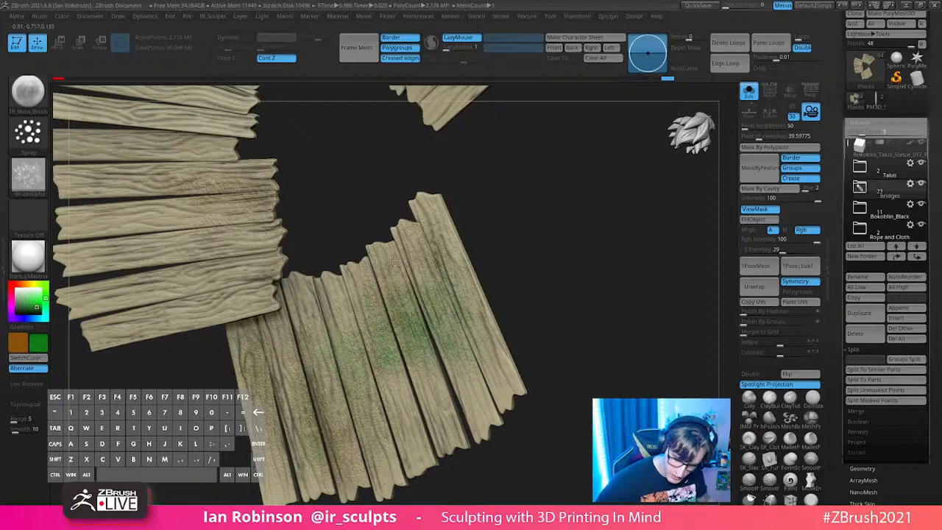
# Step: Review the mossy, stained walkway in the complete diorama, then isolate the Planks subtool again
pyautogui.click(749, 90)
pyautogui.moveTo(540, 263); pyautogui.dragTo(546, 222)
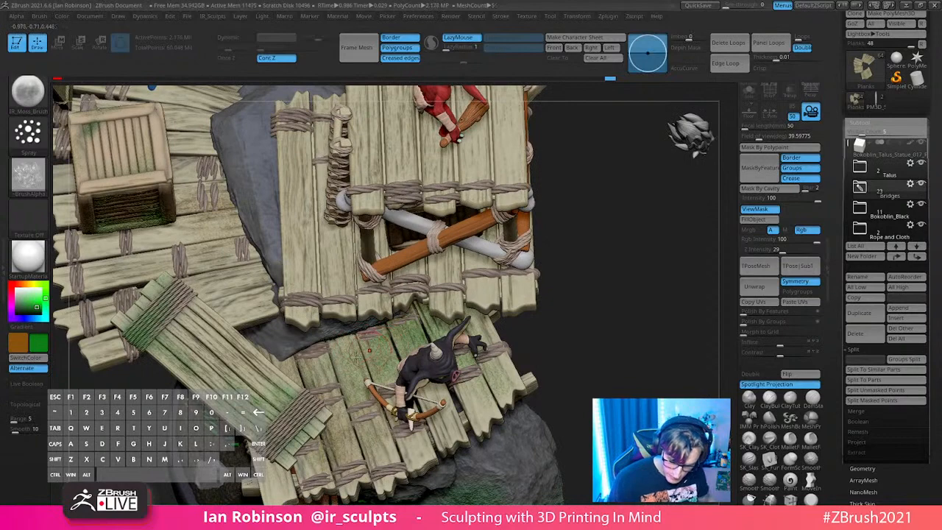
pyautogui.press('f')
pyautogui.moveTo(597, 262); pyautogui.dragTo(450, 333)
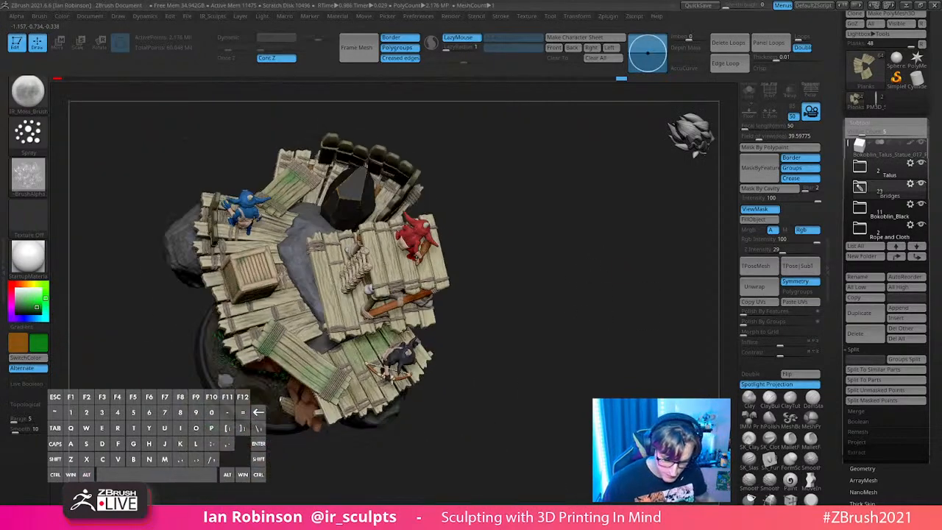
pyautogui.keyDown('alt'); pyautogui.click(292, 305); pyautogui.keyUp('alt')
pyautogui.click(749, 91)
pyautogui.keyDown('alt'); pyautogui.moveTo(567, 196); pyautogui.dragTo(628, 251); pyautogui.keyUp('alt')
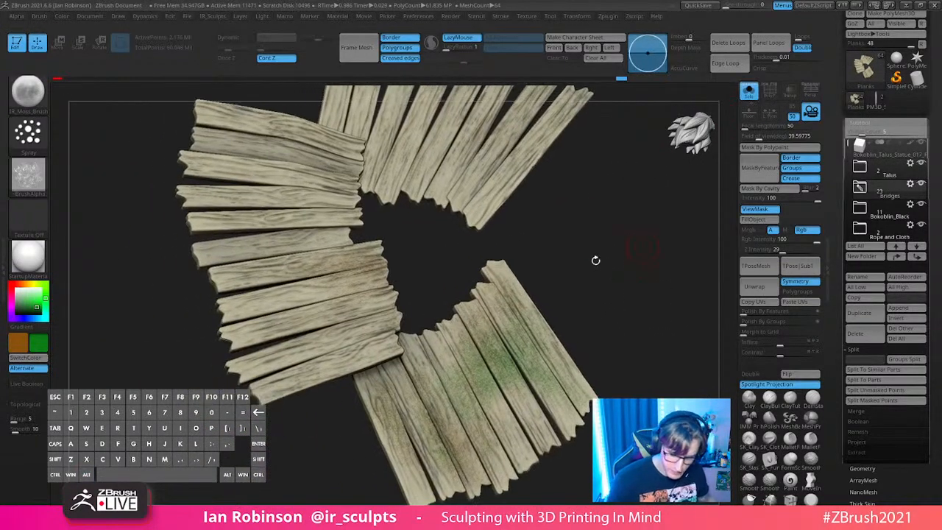
# Step: Spray green moss and touches of orange-brown over the middle section's planks nearest the end section
pyautogui.moveTo(410, 273); pyautogui.dragTo(398, 285)
pyautogui.moveTo(316, 268)
pyautogui.mouseDown()
pyautogui.moveTo(376, 271)
pyautogui.moveTo(347, 330)
pyautogui.moveTo(276, 388)
pyautogui.mouseUp()
pyautogui.moveTo(353, 339); pyautogui.dragTo(335, 338)
pyautogui.press('v')
pyautogui.moveTo(253, 344)
pyautogui.mouseDown()
pyautogui.moveTo(338, 322)
pyautogui.moveTo(230, 321)
pyautogui.moveTo(216, 275)
pyautogui.moveTo(240, 255)
pyautogui.moveTo(280, 294)
pyautogui.moveTo(316, 310)
pyautogui.moveTo(340, 355)
pyautogui.moveTo(297, 363)
pyautogui.moveTo(346, 337)
pyautogui.moveTo(313, 325)
pyautogui.mouseUp()
pyautogui.press('v')
# Step: Spray green moss over the rest of the middle section's planks, covering their inner and outer ends
pyautogui.moveTo(255, 241); pyautogui.dragTo(309, 237)
pyautogui.moveTo(337, 188); pyautogui.dragTo(199, 202)
pyautogui.moveTo(237, 178); pyautogui.dragTo(309, 180)
pyautogui.keyDown('alt'); pyautogui.moveTo(603, 237); pyautogui.dragTo(586, 327); pyautogui.keyUp('alt')
pyautogui.moveTo(266, 257)
pyautogui.mouseDown()
pyautogui.moveTo(220, 224)
pyautogui.moveTo(363, 220)
pyautogui.mouseUp()
pyautogui.moveTo(404, 272)
pyautogui.mouseDown()
pyautogui.moveTo(357, 237)
pyautogui.moveTo(294, 244)
pyautogui.mouseUp()
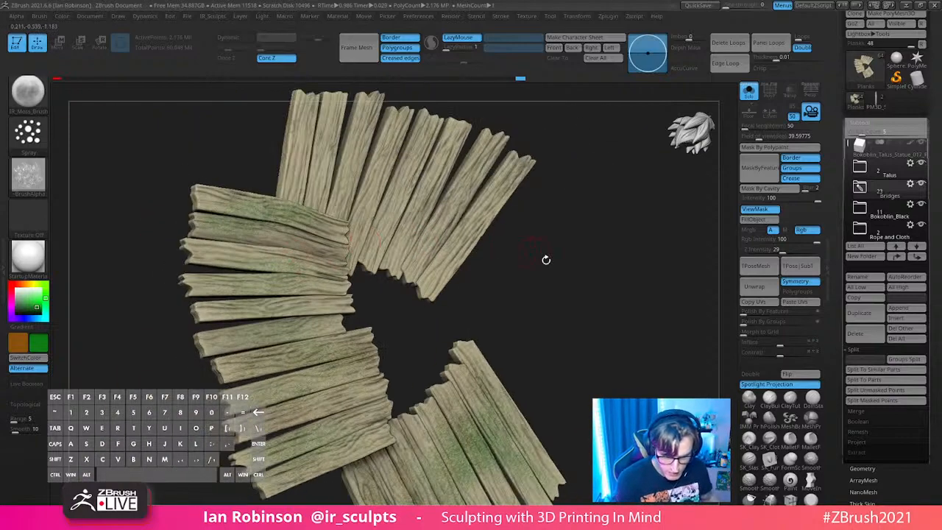
pyautogui.moveTo(534, 255); pyautogui.dragTo(457, 264)
pyautogui.moveTo(201, 251)
pyautogui.mouseDown()
pyautogui.moveTo(316, 262)
pyautogui.moveTo(276, 280)
pyautogui.moveTo(298, 303)
pyautogui.moveTo(221, 316)
pyautogui.mouseUp()
pyautogui.moveTo(425, 318)
pyautogui.mouseDown()
pyautogui.moveTo(398, 320)
pyautogui.moveTo(411, 345)
pyautogui.mouseUp()
pyautogui.moveTo(276, 416); pyautogui.dragTo(328, 399)
pyautogui.moveTo(235, 406); pyautogui.dragTo(372, 358)
# Step: Spray green moss lengthwise along the planks of the third, fan-shaped section
pyautogui.moveTo(431, 300)
pyautogui.mouseDown()
pyautogui.moveTo(408, 331)
pyautogui.moveTo(507, 296)
pyautogui.moveTo(559, 256)
pyautogui.moveTo(509, 288)
pyautogui.mouseUp()
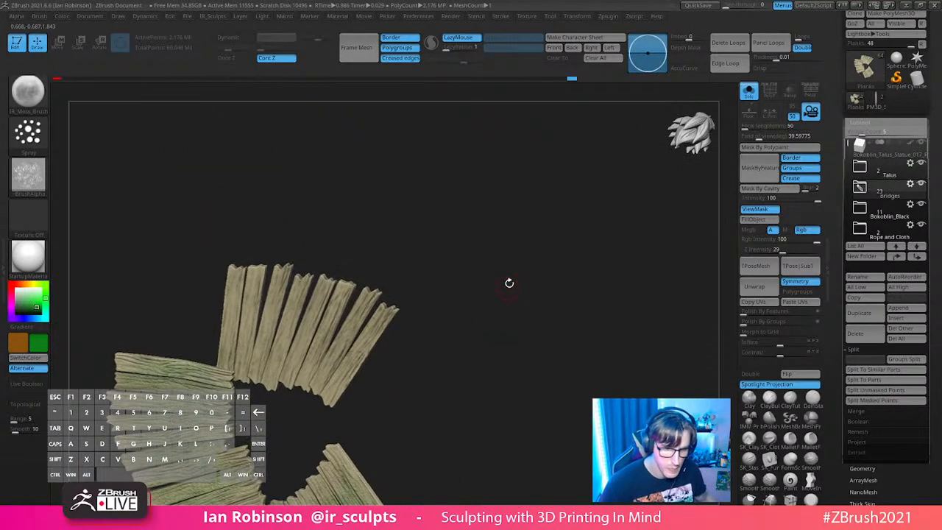
pyautogui.moveTo(261, 340)
pyautogui.mouseDown()
pyautogui.moveTo(234, 301)
pyautogui.moveTo(252, 360)
pyautogui.mouseUp()
pyautogui.moveTo(291, 281); pyautogui.dragTo(280, 357)
pyautogui.moveTo(331, 281); pyautogui.dragTo(307, 381)
pyautogui.moveTo(351, 300); pyautogui.dragTo(331, 365)
# Step: Switch to orange-brown and layer stains over the green planks of the fan-shaped section
pyautogui.press('v')
pyautogui.moveTo(388, 279); pyautogui.dragTo(362, 351)
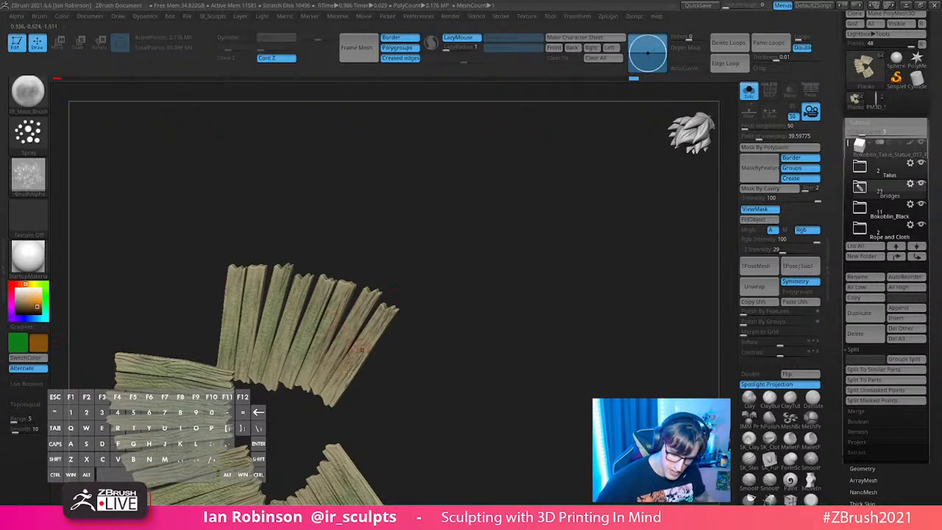
pyautogui.moveTo(329, 378); pyautogui.dragTo(326, 385)
pyautogui.moveTo(352, 287); pyautogui.dragTo(300, 383)
pyautogui.moveTo(297, 297); pyautogui.dragTo(270, 379)
# Step: Turn the planks over and spray orange-brown stains across the undersides of all three sections
pyautogui.keyDown('alt'); pyautogui.moveTo(273, 254); pyautogui.dragTo(475, 185); pyautogui.keyUp('alt')
pyautogui.press('s')
pyautogui.moveTo(385, 230); pyautogui.dragTo(352, 316)
pyautogui.moveTo(346, 361)
pyautogui.mouseDown()
pyautogui.moveTo(385, 196)
pyautogui.moveTo(523, 242)
pyautogui.moveTo(603, 224)
pyautogui.moveTo(287, 250)
pyautogui.mouseUp()
pyautogui.hotkey('ctrl', 'z')
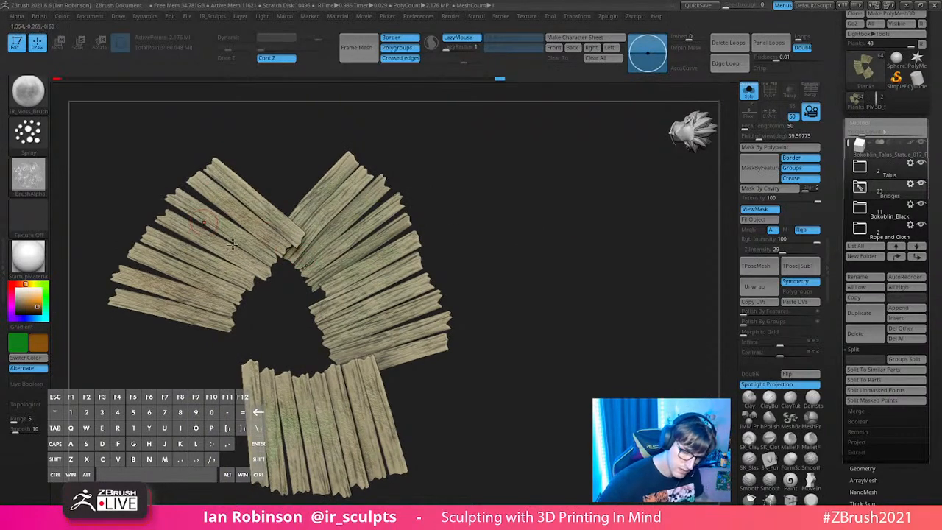
pyautogui.hotkey('ctrl', 'shift', 'z')
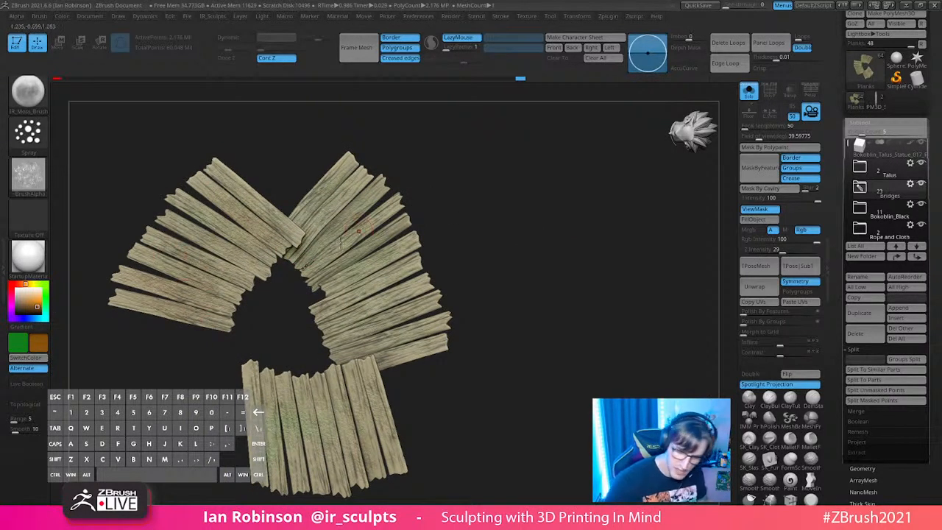
pyautogui.hotkey('ctrl', 'shift', 'z')
pyautogui.hotkey('ctrl', 'shift', 'z')
pyautogui.hotkey('ctrl', 'shift', 'z')
pyautogui.hotkey('ctrl', 'shift', 'z')
pyautogui.keyDown('alt'); pyautogui.moveTo(532, 368); pyautogui.dragTo(513, 351); pyautogui.keyUp('alt')
pyautogui.moveTo(524, 318); pyautogui.dragTo(481, 330)
pyautogui.hotkey('ctrl', 'shift', 'z')
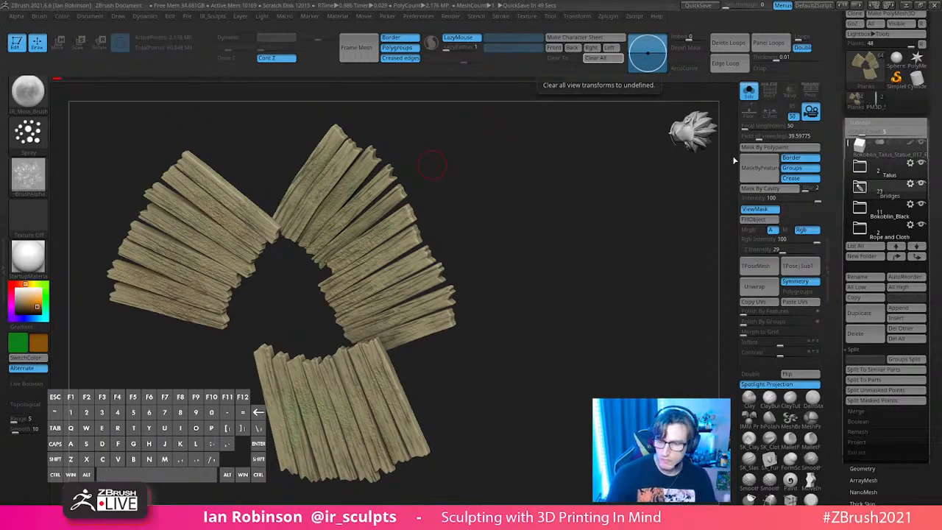
# Step: Show the whole diorama with its polygroup wireframe and switch all subtools to their lowest subdivision level
pyautogui.click(749, 92)
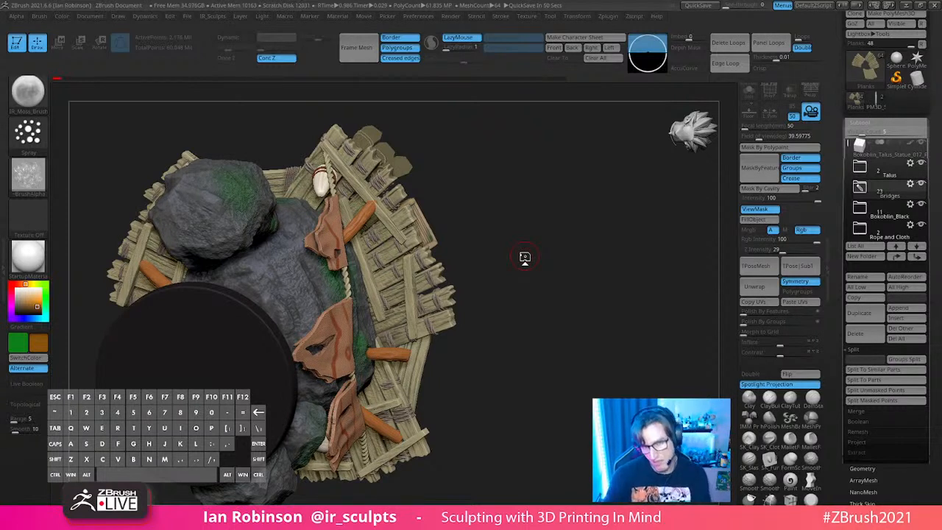
pyautogui.moveTo(572, 273); pyautogui.dragTo(557, 275)
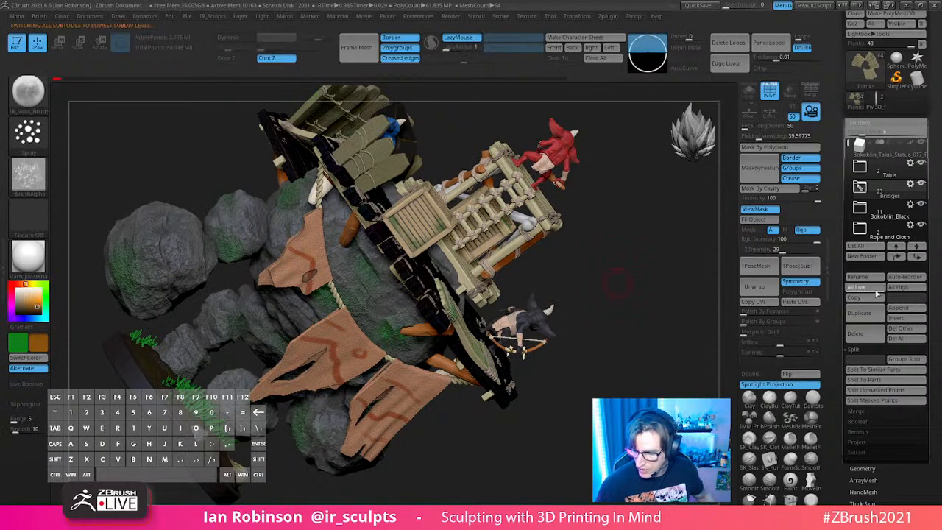
pyautogui.hotkey('shift', 'r')
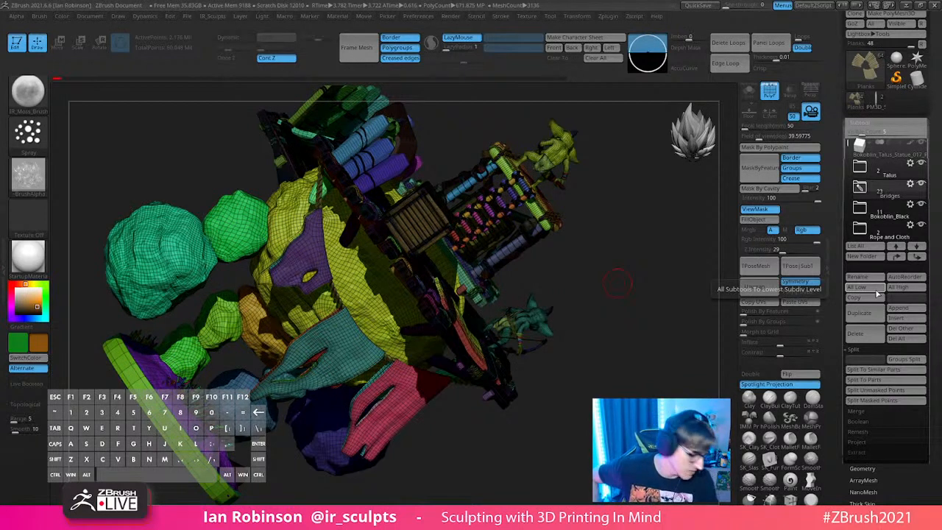
# Step: Turn off the wireframe display, then select the Top_Bridge1 subtool and isolate it up close
pyautogui.moveTo(594, 337); pyautogui.dragTo(614, 365)
pyautogui.hotkey('shift', 'f')
pyautogui.keyDown('alt'); pyautogui.moveTo(624, 326); pyautogui.dragTo(617, 283); pyautogui.keyUp('alt')
pyautogui.moveTo(617, 283); pyautogui.dragTo(545, 370)
pyautogui.keyDown('alt'); pyautogui.click(520, 386); pyautogui.keyUp('alt')
pyautogui.click(748, 92)
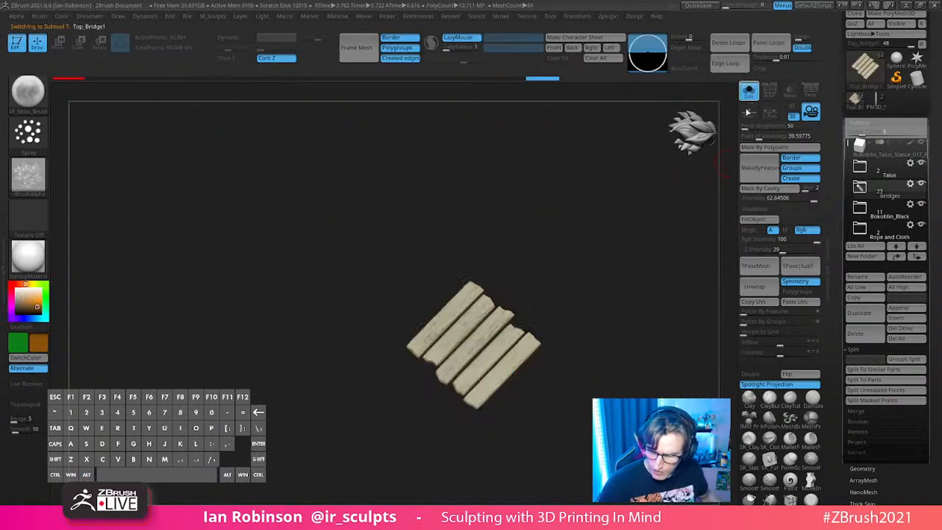
pyautogui.keyDown('alt'); pyautogui.moveTo(636, 307); pyautogui.dragTo(561, 309); pyautogui.keyUp('alt')
pyautogui.moveTo(561, 309); pyautogui.dragTo(595, 363)
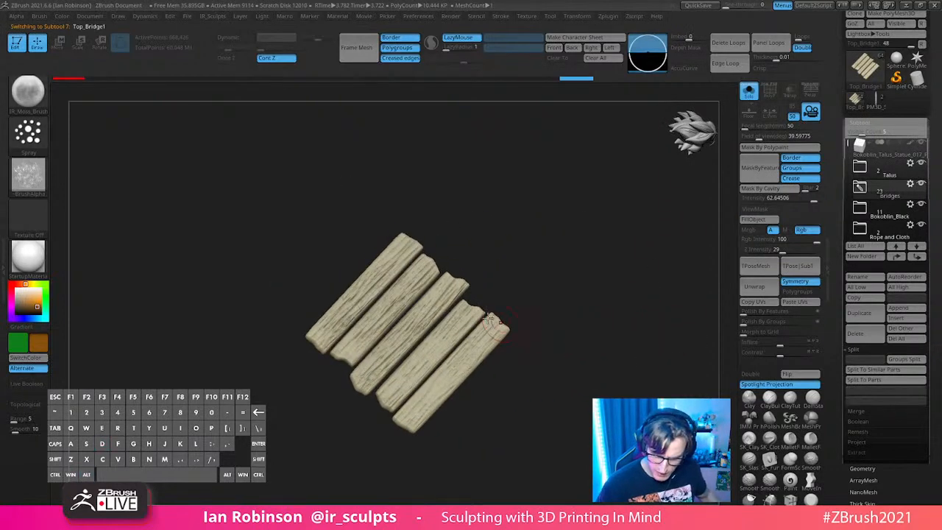
# Step: Spray orange-brown stains across the Top_Bridge1 planks, covering their faces and sides
pyautogui.moveTo(331, 347); pyautogui.dragTo(370, 324)
pyautogui.moveTo(294, 405); pyautogui.dragTo(320, 406)
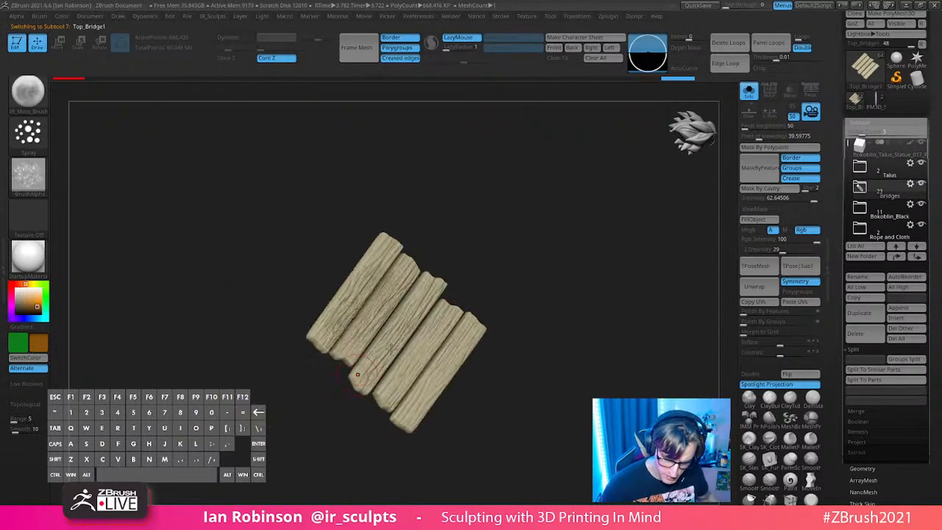
pyautogui.moveTo(429, 298); pyautogui.dragTo(360, 350)
pyautogui.moveTo(303, 418); pyautogui.dragTo(335, 420)
pyautogui.moveTo(475, 353)
pyautogui.mouseDown()
pyautogui.moveTo(448, 354)
pyautogui.moveTo(398, 382)
pyautogui.moveTo(417, 404)
pyautogui.mouseUp()
pyautogui.moveTo(474, 410); pyautogui.dragTo(472, 397)
pyautogui.moveTo(421, 258)
pyautogui.mouseDown()
pyautogui.moveTo(407, 259)
pyautogui.moveTo(349, 321)
pyautogui.mouseUp()
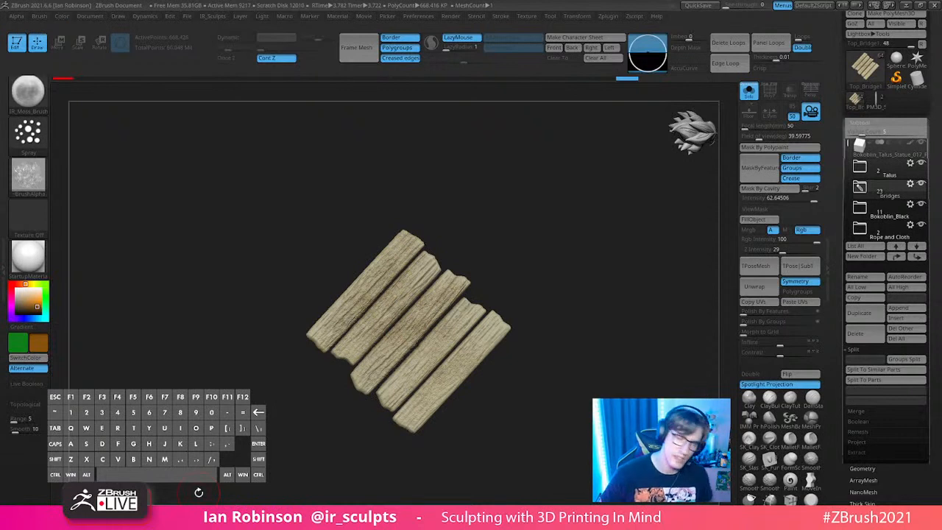
# Step: Switch to green and spray moss patches over the stained Top_Bridge1 planks
pyautogui.press('v')
pyautogui.moveTo(411, 259); pyautogui.dragTo(333, 359)
pyautogui.moveTo(441, 285); pyautogui.dragTo(392, 353)
pyautogui.moveTo(353, 390); pyautogui.dragTo(416, 379)
pyautogui.moveTo(477, 312); pyautogui.dragTo(504, 312)
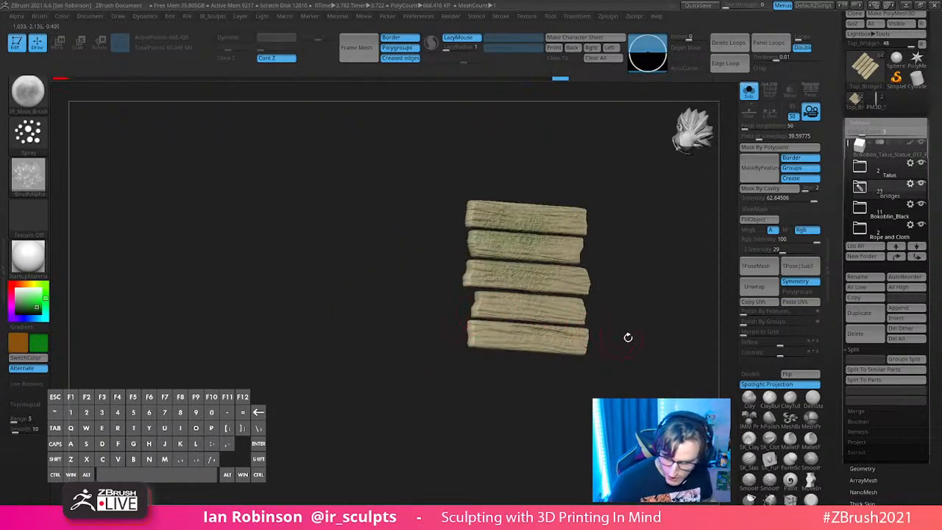
pyautogui.moveTo(624, 336); pyautogui.dragTo(612, 305)
pyautogui.moveTo(438, 334)
pyautogui.mouseDown()
pyautogui.moveTo(401, 368)
pyautogui.moveTo(395, 395)
pyautogui.mouseUp()
pyautogui.moveTo(471, 340); pyautogui.dragTo(394, 403)
pyautogui.moveTo(536, 360); pyautogui.dragTo(516, 376)
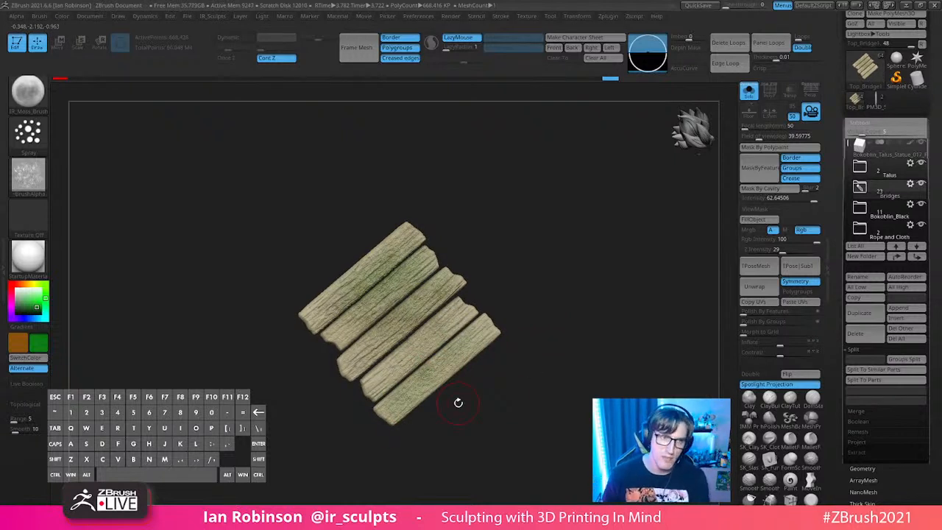
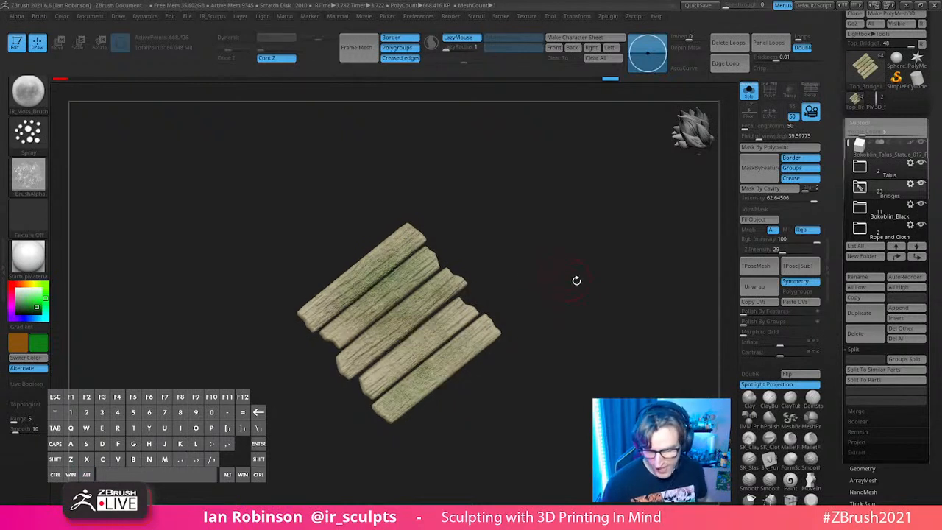
# Step: Show the full diorama, select the Top_Bridge_3 subtool and switch all subtools to their highest subdivision level
pyautogui.moveTo(577, 291); pyautogui.dragTo(578, 324)
pyautogui.click(745, 94)
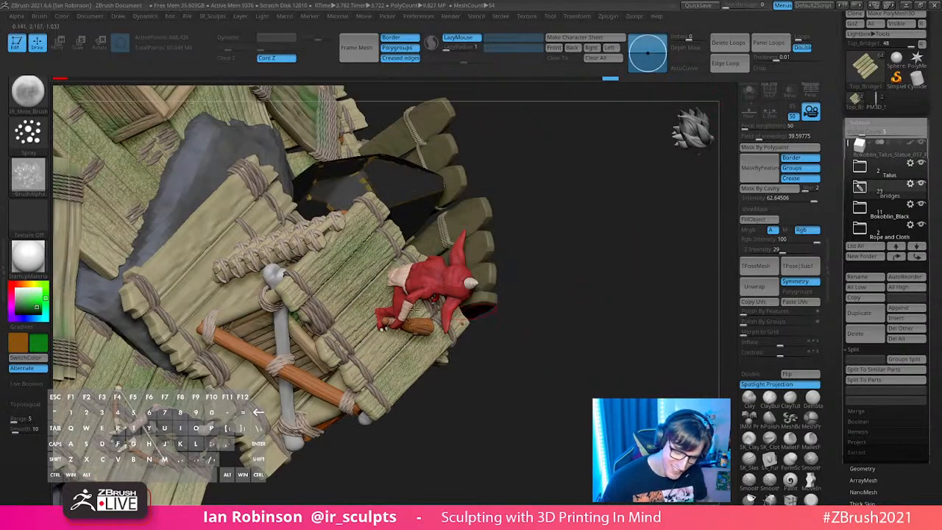
pyautogui.keyDown('alt'); pyautogui.click(203, 277); pyautogui.keyUp('alt')
pyautogui.click(748, 91)
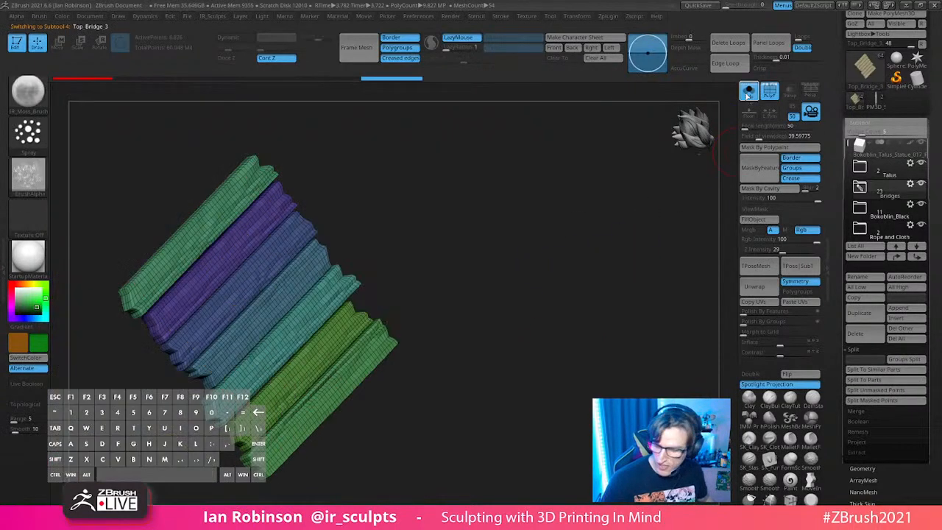
pyautogui.click(748, 91)
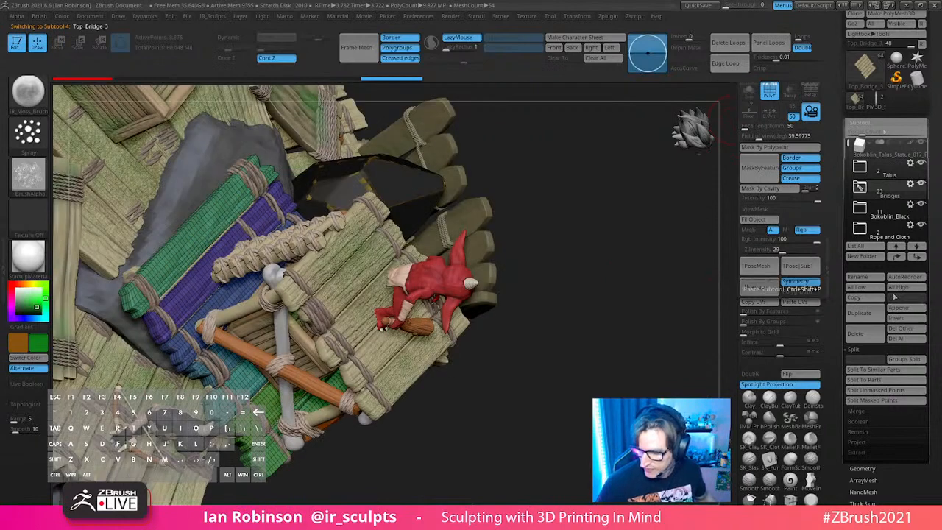
pyautogui.click(899, 288)
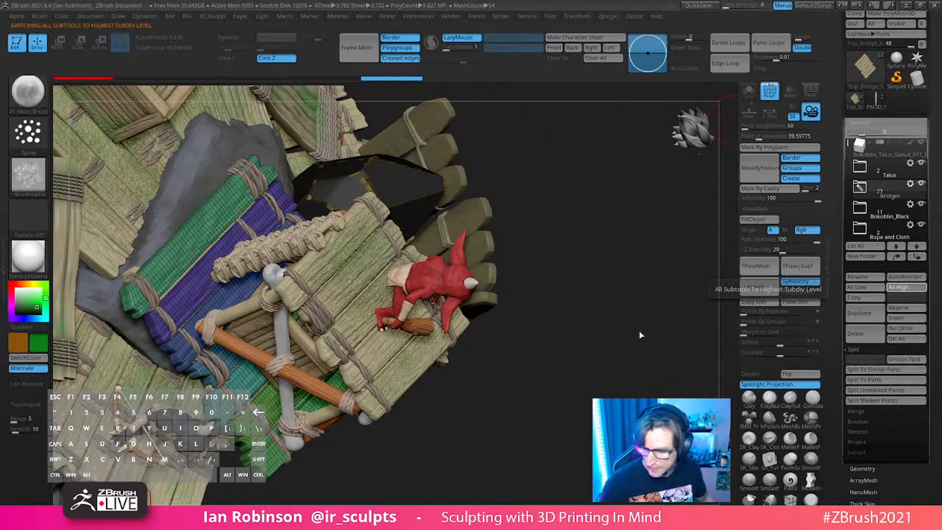
# Step: Isolate the Top_Bridge_3 planks in close view and turn off their wireframe display
pyautogui.click(749, 92)
pyautogui.press('f')
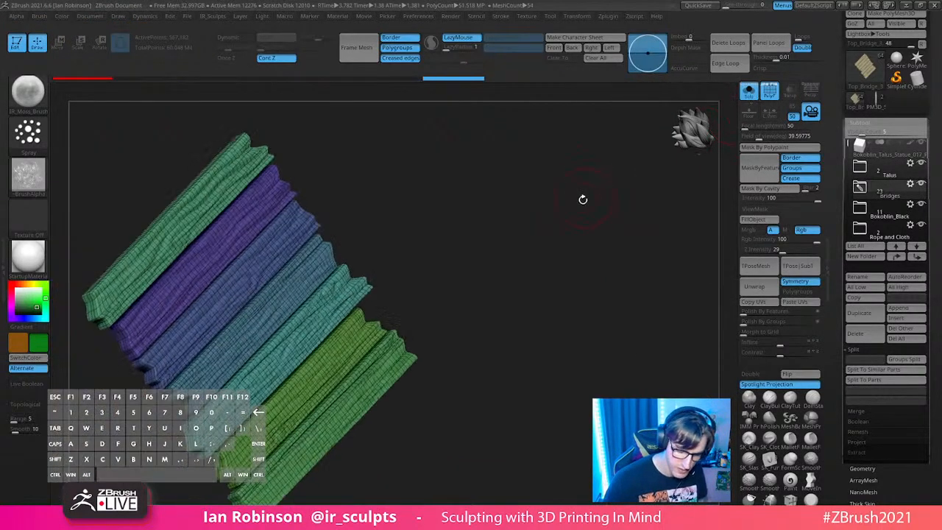
pyautogui.hotkey('shift', 'f')
# Step: Spray green moss across the Top_Bridge_3 planks, undoing the first strokes and respraying them
pyautogui.moveTo(315, 147); pyautogui.dragTo(120, 351)
pyautogui.moveTo(159, 324)
pyautogui.mouseDown()
pyautogui.moveTo(295, 206)
pyautogui.moveTo(349, 195)
pyautogui.mouseUp()
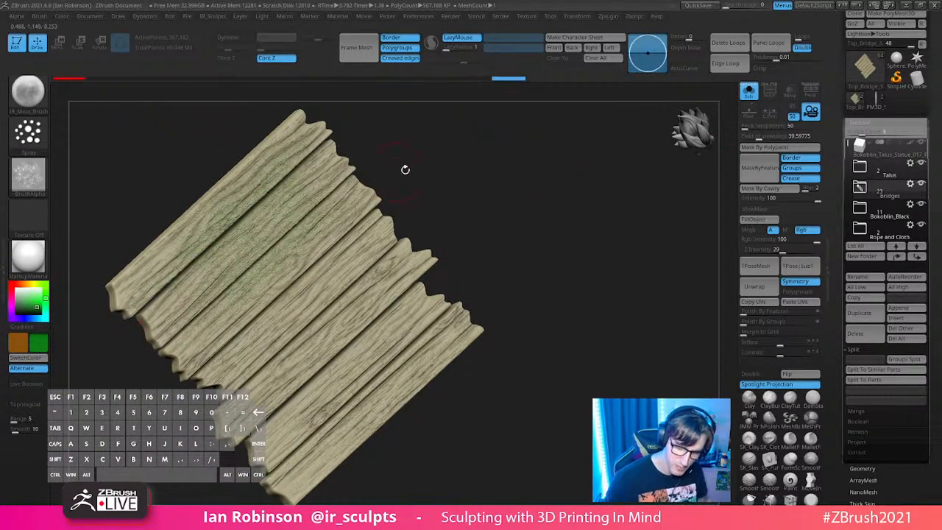
pyautogui.moveTo(439, 177)
pyautogui.mouseDown()
pyautogui.moveTo(427, 235)
pyautogui.moveTo(381, 258)
pyautogui.mouseUp()
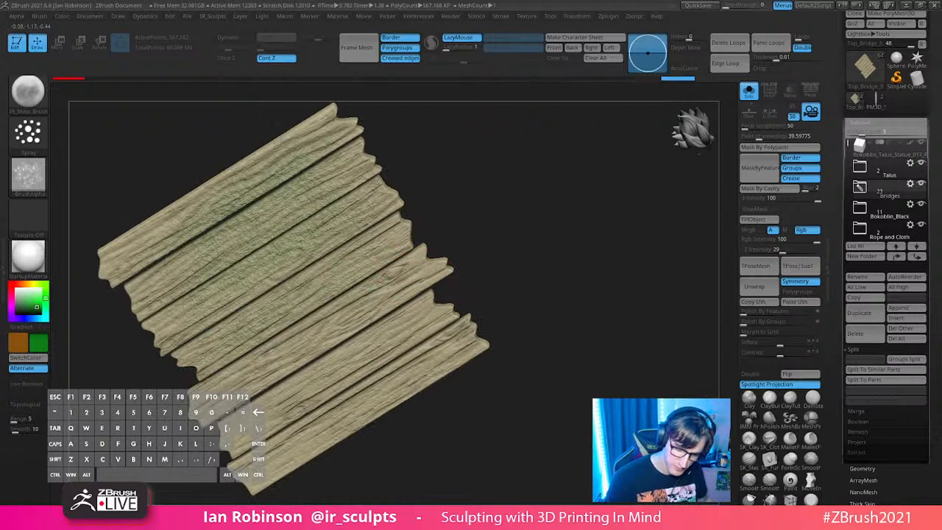
pyautogui.hotkey('ctrl', 'z')
pyautogui.hotkey('ctrl', 'z')
pyautogui.moveTo(203, 416); pyautogui.dragTo(376, 300)
pyautogui.moveTo(486, 284)
pyautogui.mouseDown()
pyautogui.moveTo(482, 331)
pyautogui.moveTo(461, 370)
pyautogui.mouseUp()
pyautogui.moveTo(268, 407); pyautogui.dragTo(296, 427)
pyautogui.moveTo(365, 374)
pyautogui.mouseDown()
pyautogui.moveTo(298, 385)
pyautogui.moveTo(349, 385)
pyautogui.moveTo(401, 346)
pyautogui.mouseUp()
pyautogui.moveTo(313, 226)
pyautogui.mouseDown()
pyautogui.moveTo(223, 210)
pyautogui.moveTo(269, 124)
pyautogui.mouseUp()
pyautogui.moveTo(580, 305)
pyautogui.mouseDown()
pyautogui.moveTo(529, 296)
pyautogui.moveTo(320, 370)
pyautogui.moveTo(540, 242)
pyautogui.mouseUp()
pyautogui.moveTo(449, 192); pyautogui.dragTo(402, 214)
# Step: Extend the green moss over the rest of Top_Bridge_3 and compare it briefly with the full diorama
pyautogui.moveTo(416, 174)
pyautogui.mouseDown()
pyautogui.moveTo(437, 116)
pyautogui.moveTo(390, 133)
pyautogui.mouseUp()
pyautogui.keyDown('alt'); pyautogui.moveTo(517, 171); pyautogui.dragTo(528, 251); pyautogui.keyUp('alt')
pyautogui.moveTo(388, 179); pyautogui.dragTo(434, 174)
pyautogui.moveTo(178, 286)
pyautogui.mouseDown()
pyautogui.moveTo(215, 269)
pyautogui.moveTo(199, 287)
pyautogui.mouseUp()
pyautogui.moveTo(182, 348)
pyautogui.mouseDown()
pyautogui.moveTo(338, 348)
pyautogui.moveTo(319, 389)
pyautogui.mouseUp()
pyautogui.moveTo(431, 399)
pyautogui.mouseDown()
pyautogui.moveTo(490, 362)
pyautogui.moveTo(477, 384)
pyautogui.mouseUp()
pyautogui.keyDown('alt'); pyautogui.moveTo(627, 352); pyautogui.dragTo(616, 263); pyautogui.keyUp('alt')
pyautogui.moveTo(504, 316); pyautogui.dragTo(423, 344)
pyautogui.click(749, 91)
pyautogui.keyDown('alt'); pyautogui.moveTo(430, 400); pyautogui.dragTo(412, 393); pyautogui.keyUp('alt')
pyautogui.click(750, 91)
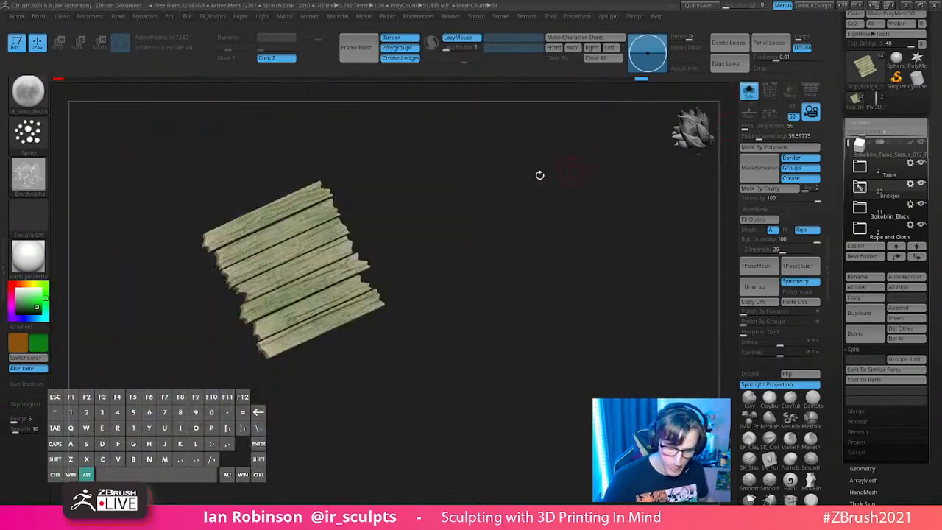
# Step: Switch to orange-brown and spray stains over the mossy Top_Bridge_3 planks
pyautogui.keyDown('alt'); pyautogui.moveTo(555, 174); pyautogui.dragTo(576, 231); pyautogui.keyUp('alt')
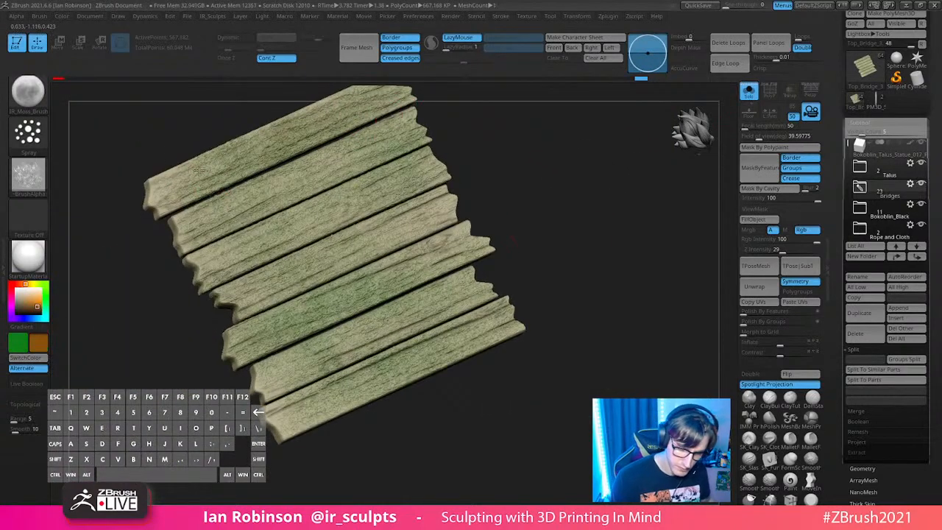
pyautogui.moveTo(555, 160); pyautogui.dragTo(337, 228)
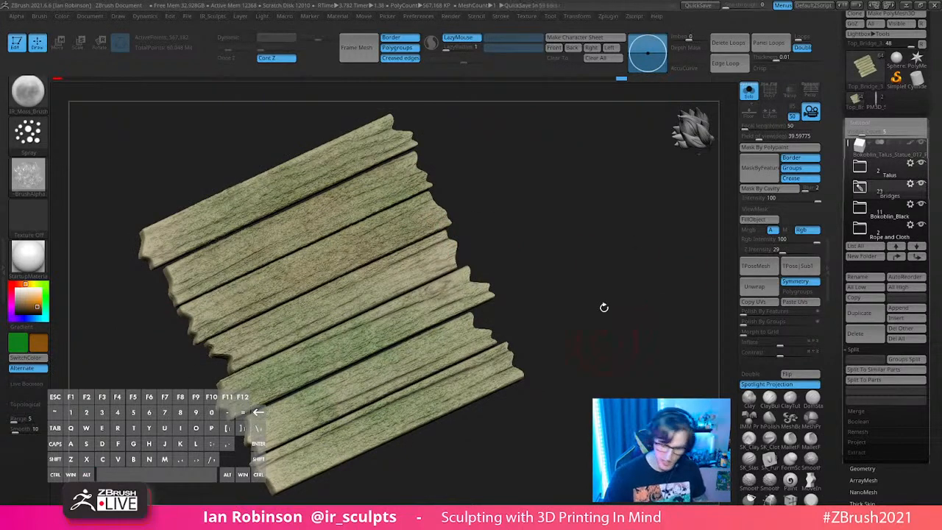
pyautogui.moveTo(606, 331); pyautogui.dragTo(537, 225)
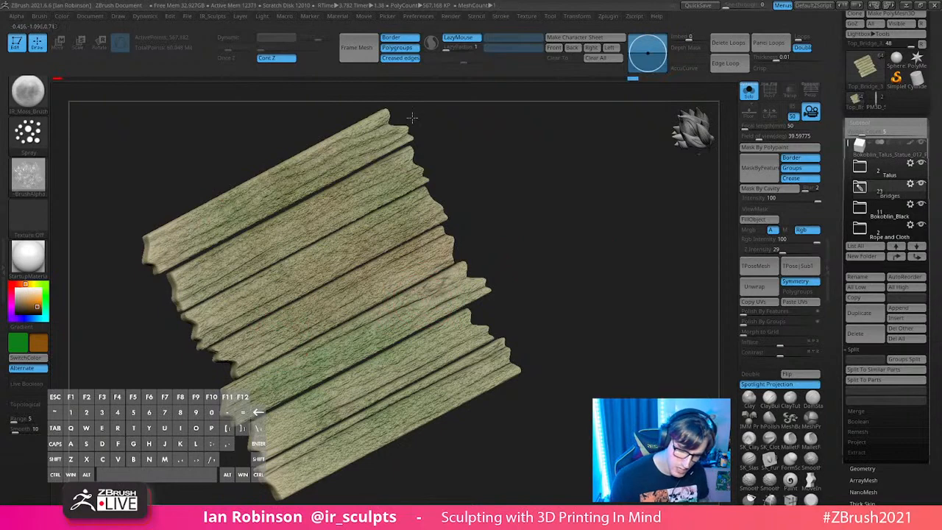
pyautogui.keyDown('alt'); pyautogui.moveTo(730, 323); pyautogui.dragTo(723, 301); pyautogui.keyUp('alt')
pyautogui.moveTo(401, 292)
pyautogui.mouseDown()
pyautogui.moveTo(479, 267)
pyautogui.moveTo(412, 286)
pyautogui.mouseUp()
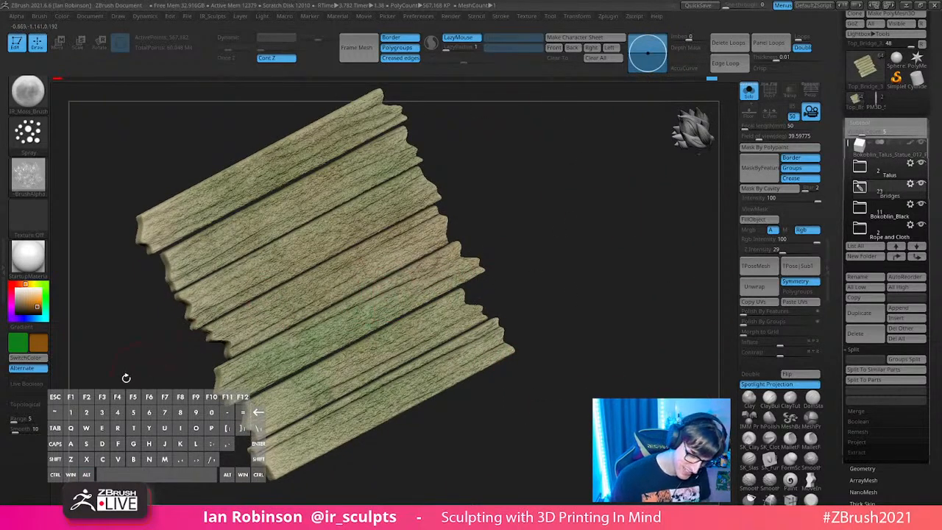
# Step: Pick a redder, more saturated brown and spray another layer of stains over Top_Bridge_3
pyautogui.moveTo(38, 305); pyautogui.dragTo(23, 284)
pyautogui.click(20, 283)
pyautogui.moveTo(229, 249)
pyautogui.mouseDown()
pyautogui.moveTo(177, 254)
pyautogui.moveTo(374, 158)
pyautogui.moveTo(434, 147)
pyautogui.mouseUp()
pyautogui.moveTo(412, 221)
pyautogui.mouseDown()
pyautogui.moveTo(317, 333)
pyautogui.moveTo(321, 417)
pyautogui.moveTo(419, 405)
pyautogui.mouseUp()
pyautogui.keyDown('alt'); pyautogui.moveTo(500, 411); pyautogui.dragTo(504, 361); pyautogui.keyUp('alt')
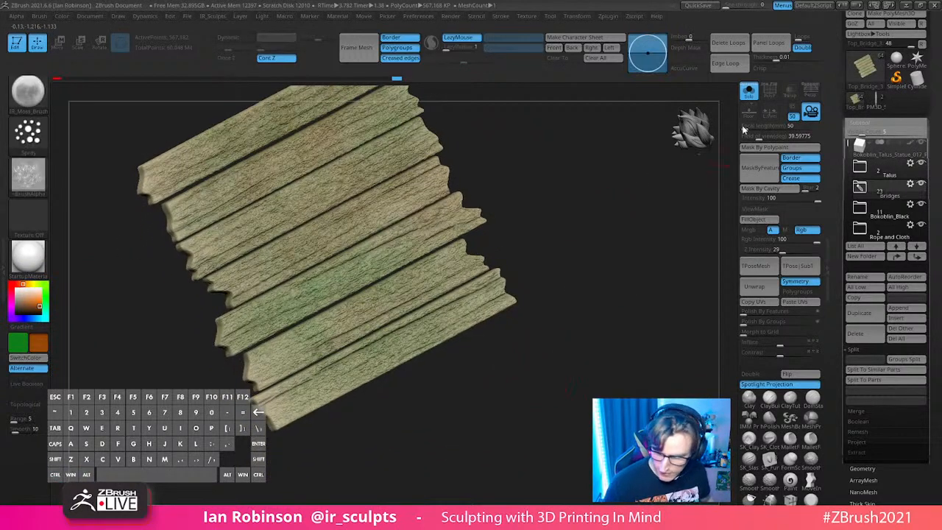
# Step: Examine the painted planks within the full diorama and isolate Top_Bridge_3 again
pyautogui.click(748, 91)
pyautogui.moveTo(396, 358)
pyautogui.mouseDown()
pyautogui.moveTo(289, 402)
pyautogui.moveTo(270, 376)
pyautogui.mouseUp()
pyautogui.keyDown('alt'); pyautogui.moveTo(429, 415); pyautogui.dragTo(465, 368); pyautogui.keyUp('alt')
pyautogui.keyDown('alt'); pyautogui.moveTo(465, 415); pyautogui.dragTo(471, 404); pyautogui.keyUp('alt')
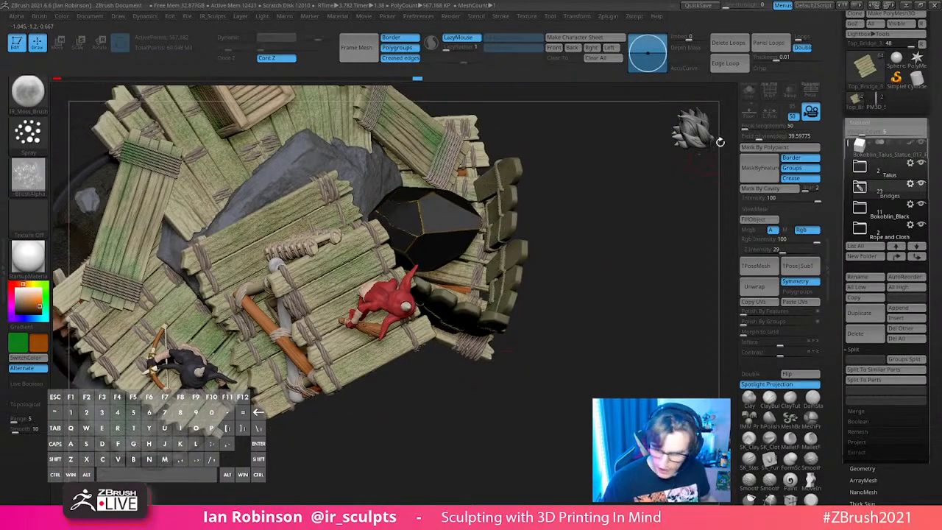
pyautogui.click(751, 93)
pyautogui.keyDown('alt'); pyautogui.moveTo(541, 209); pyautogui.dragTo(552, 220); pyautogui.keyUp('alt')
pyautogui.moveTo(597, 278); pyautogui.dragTo(553, 278)
# Step: Mask Top_Bridge_3 by cavity, adjusting the intensity to 2.07004, and invert the mask
pyautogui.click(769, 190)
pyautogui.keyDown('ctrl'); pyautogui.click(515, 223); pyautogui.keyUp('ctrl')
pyautogui.keyDown('ctrl'); pyautogui.click(522, 229); pyautogui.keyUp('ctrl')
pyautogui.click(795, 198)
pyautogui.click(783, 190)
pyautogui.keyDown('ctrl'); pyautogui.moveTo(507, 222); pyautogui.dragTo(520, 234); pyautogui.keyUp('ctrl')
pyautogui.click(788, 199)
pyautogui.moveTo(788, 199); pyautogui.dragTo(795, 199)
pyautogui.click(768, 191)
pyautogui.keyDown('ctrl'); pyautogui.click(513, 248); pyautogui.keyUp('ctrl')
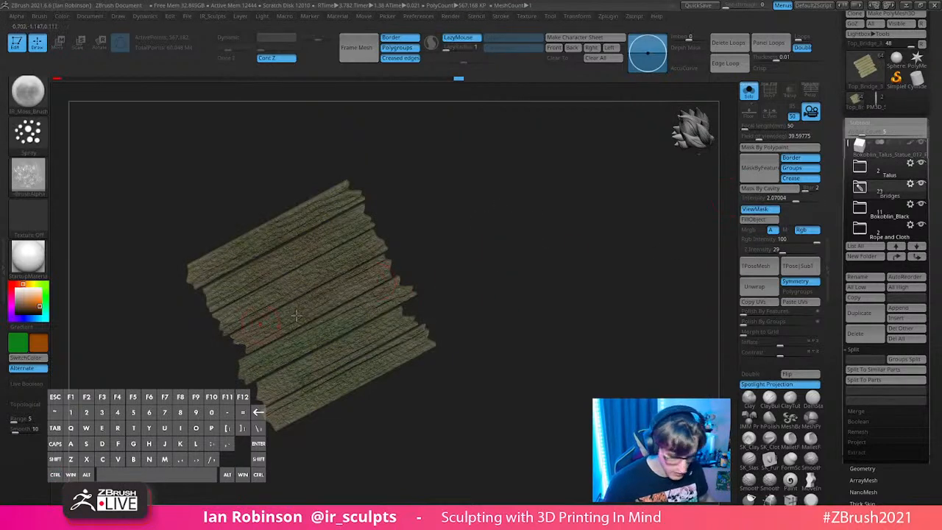
# Step: Fill the masked Top_Bridge_3 with the reddish brown, clear the mask and show the full diorama
pyautogui.click(770, 221)
pyautogui.click(770, 220)
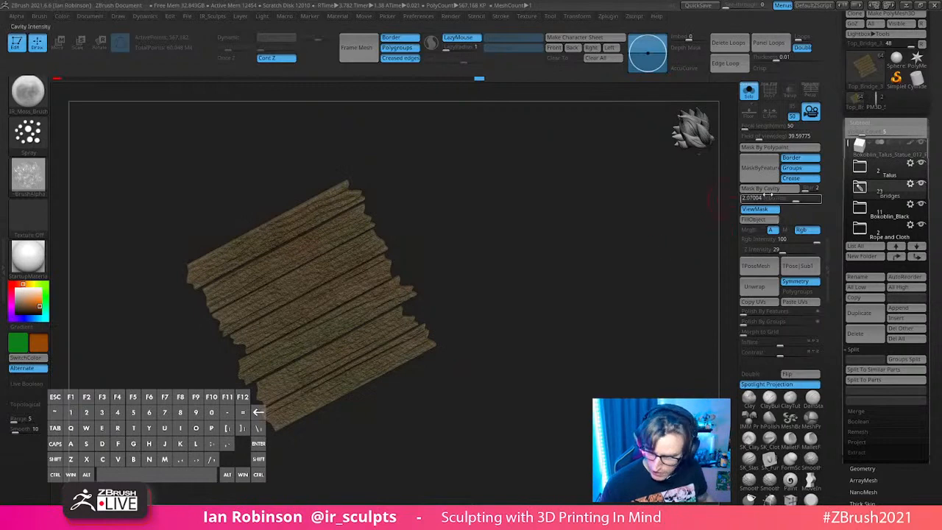
pyautogui.click(768, 189)
pyautogui.keyDown('ctrl'); pyautogui.moveTo(533, 279); pyautogui.dragTo(553, 284); pyautogui.keyUp('ctrl')
pyautogui.click(750, 94)
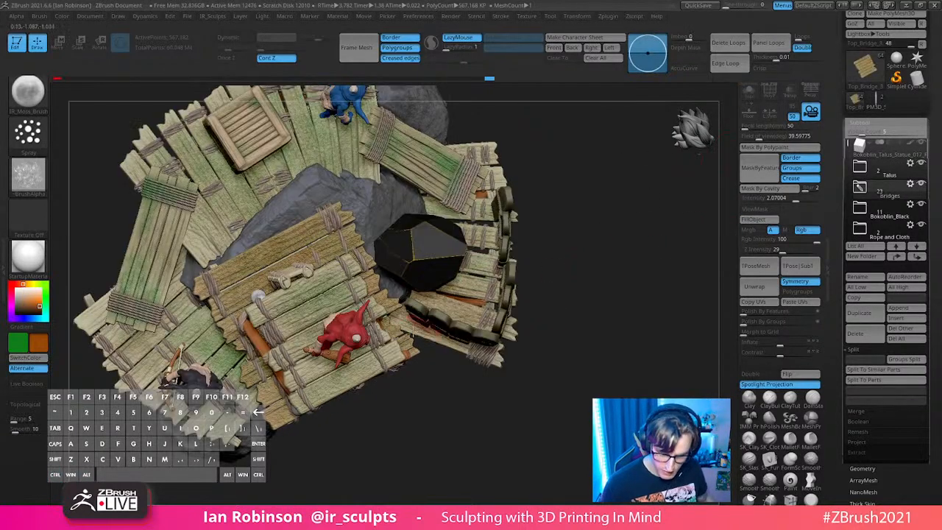
pyautogui.moveTo(404, 412); pyautogui.dragTo(439, 350)
# Step: Try filling Top_Bridge1 with reddish brown through an inverted cavity mask at intensity 0.33946
pyautogui.keyDown('alt'); pyautogui.click(340, 322); pyautogui.keyUp('alt')
pyautogui.hotkey('shift', 'f')
pyautogui.press('ctrl')
pyautogui.click(769, 189)
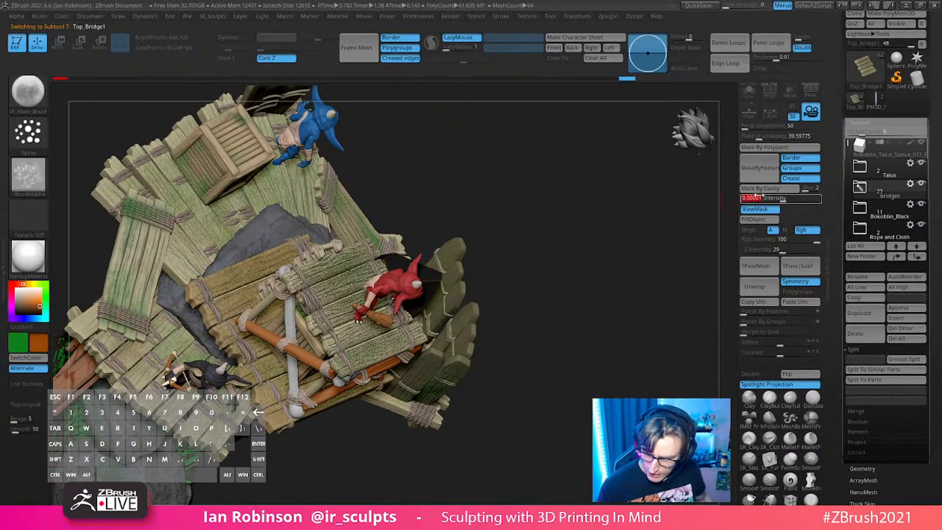
pyautogui.keyDown('ctrl'); pyautogui.moveTo(717, 206); pyautogui.dragTo(724, 204); pyautogui.keyUp('ctrl')
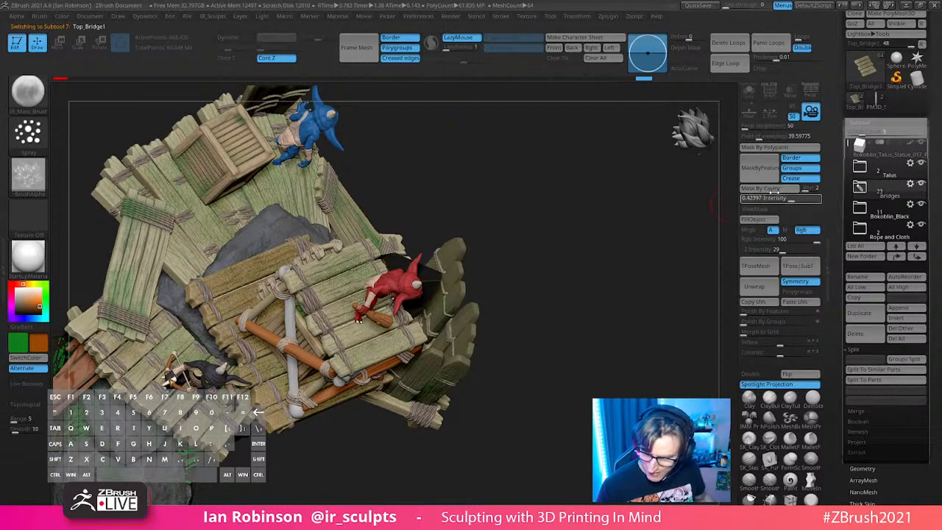
pyautogui.moveTo(780, 195); pyautogui.dragTo(776, 196)
pyautogui.click(771, 190)
pyautogui.keyDown('ctrl'); pyautogui.click(552, 253); pyautogui.keyUp('ctrl')
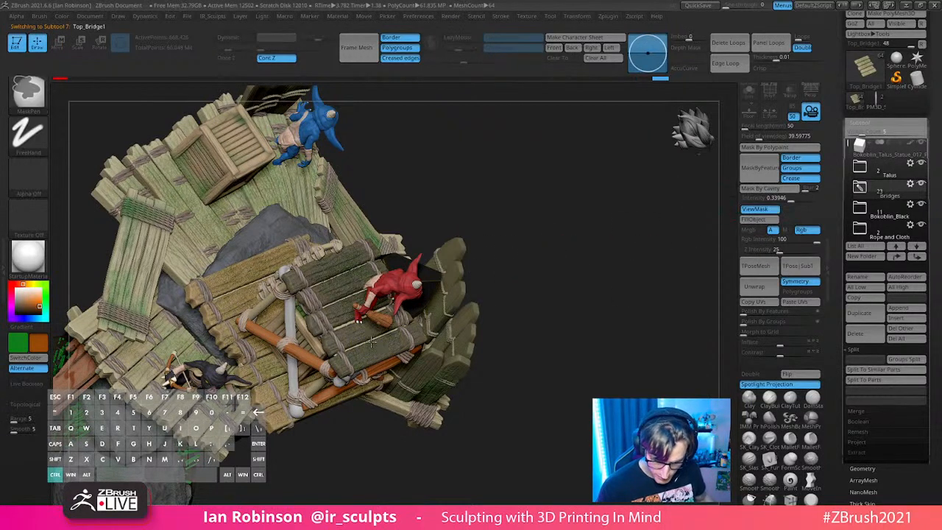
pyautogui.click(757, 220)
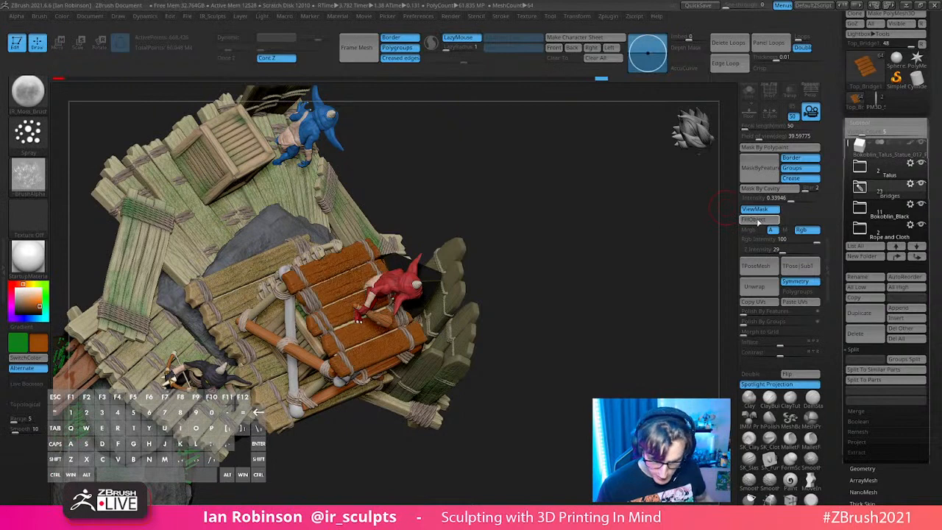
pyautogui.hotkey('ctrl', 'z')
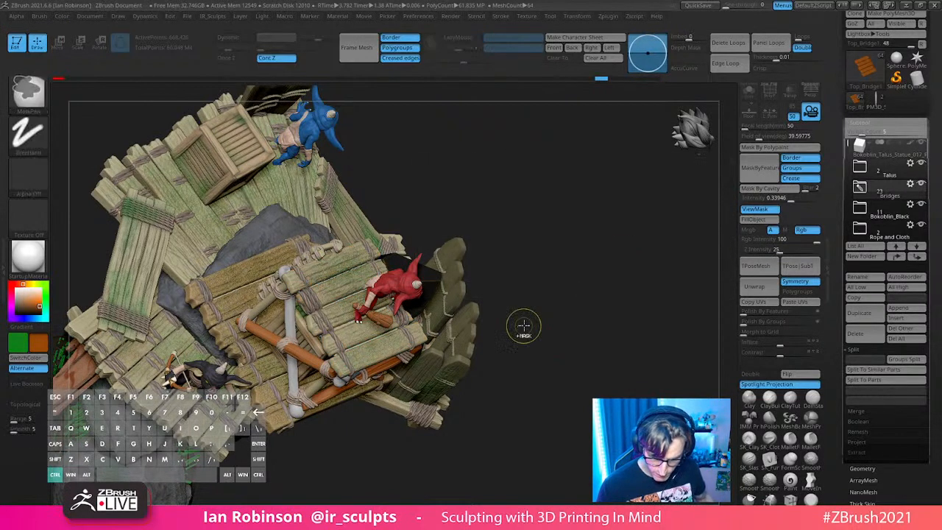
# Step: Check the cavity setting on Top_Bridge_3, return to Top_Bridge1, clear its mask and set cavity intensity to 2
pyautogui.keyDown('alt'); pyautogui.click(275, 423); pyautogui.keyUp('alt')
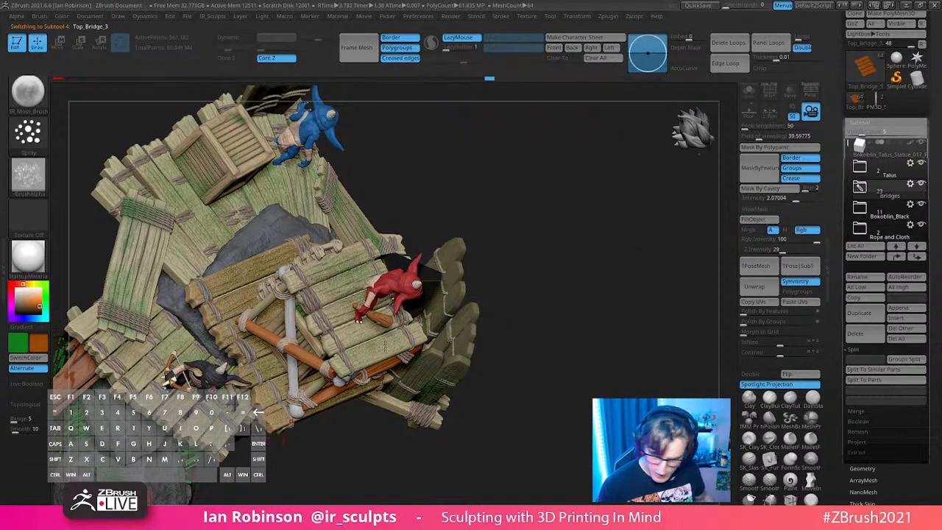
pyautogui.keyDown('alt'); pyautogui.click(376, 346); pyautogui.keyUp('alt')
pyautogui.keyDown('ctrl'); pyautogui.moveTo(601, 266); pyautogui.dragTo(610, 302); pyautogui.keyUp('ctrl')
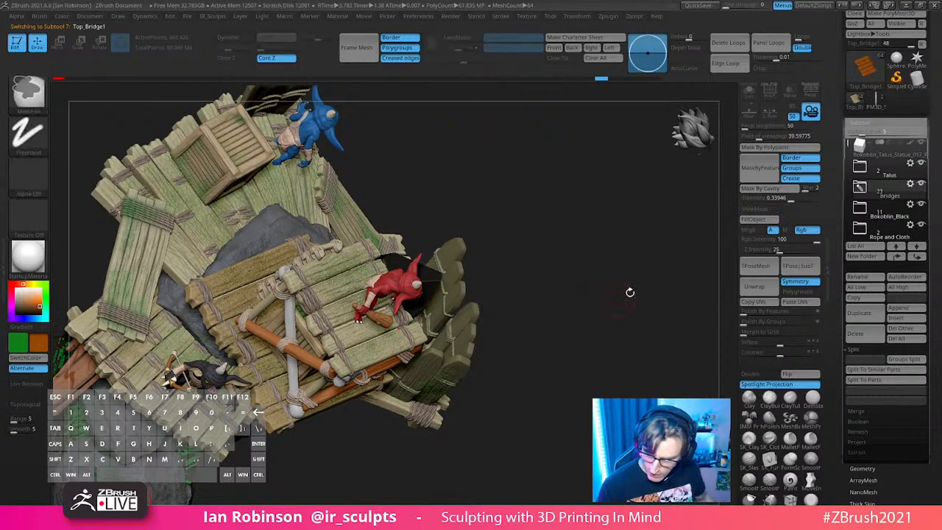
pyautogui.click(787, 199)
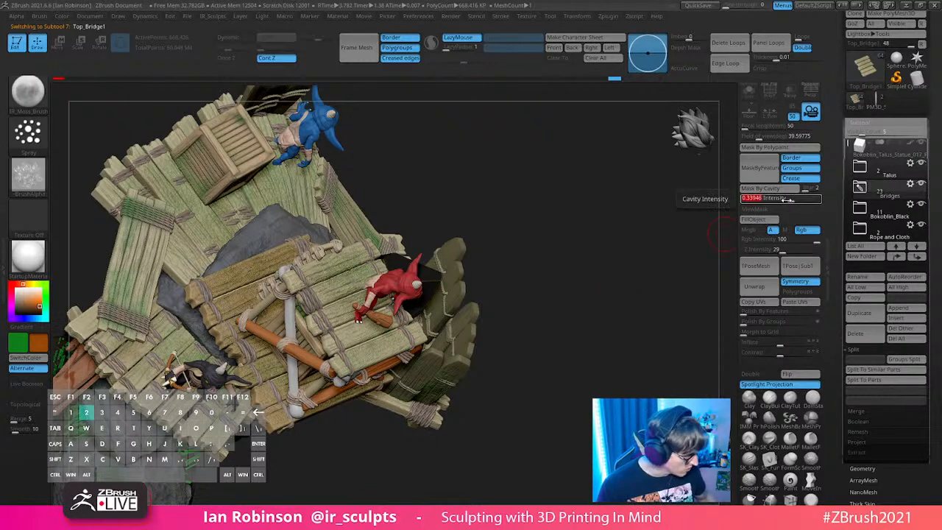
pyautogui.write('2')
pyautogui.press('Return')
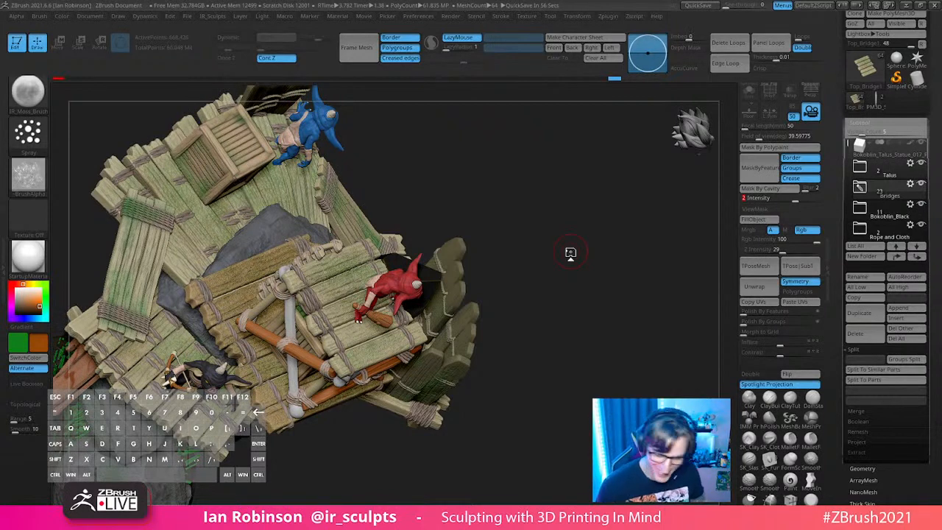
# Step: Mask Top_Bridge1 by cavity, undo the overly strong fill, and fill it with reddish brown at RGB intensity 17, hiding the mask display
pyautogui.press('ctrl')
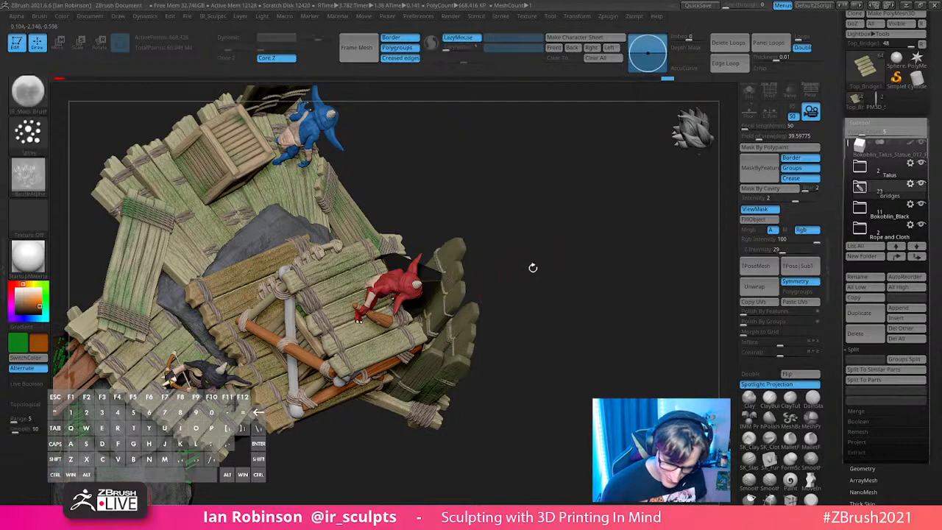
pyautogui.hotkey('ctrl', 'z')
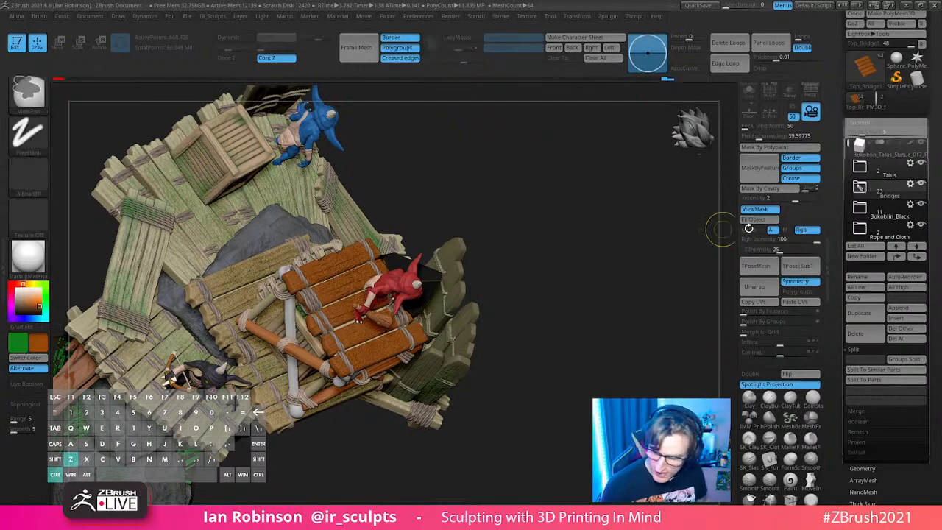
pyautogui.hotkey('ctrl', 'z')
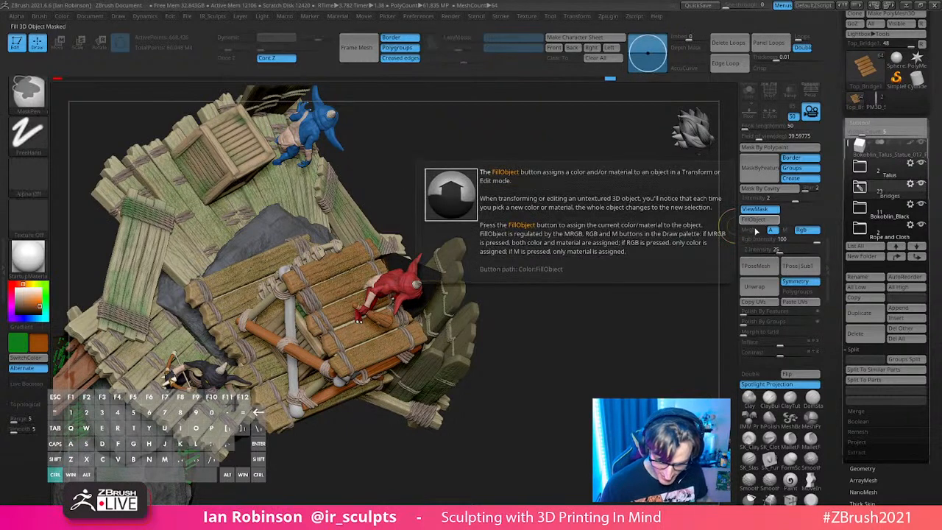
pyautogui.moveTo(774, 242); pyautogui.dragTo(773, 242)
pyautogui.click(761, 220)
pyautogui.hotkey('ctrl', 'h')
pyautogui.moveTo(582, 276)
pyautogui.mouseDown()
pyautogui.moveTo(559, 219)
pyautogui.moveTo(633, 259)
pyautogui.moveTo(551, 212)
pyautogui.moveTo(548, 220)
pyautogui.mouseUp()
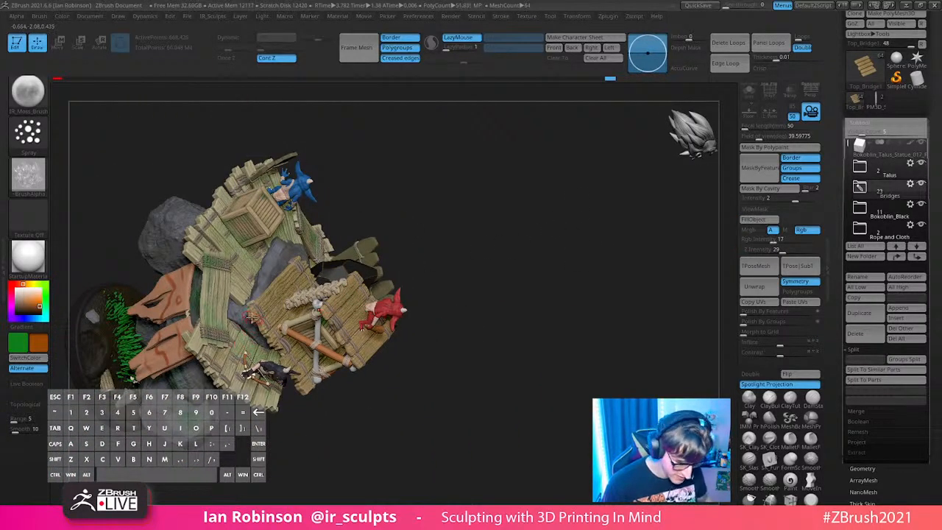
# Step: Select the Planks subtool, show its mask, set the cavity intensity to 2, and mask the planks by cavity
pyautogui.keyDown('alt'); pyautogui.click(239, 345); pyautogui.keyUp('alt')
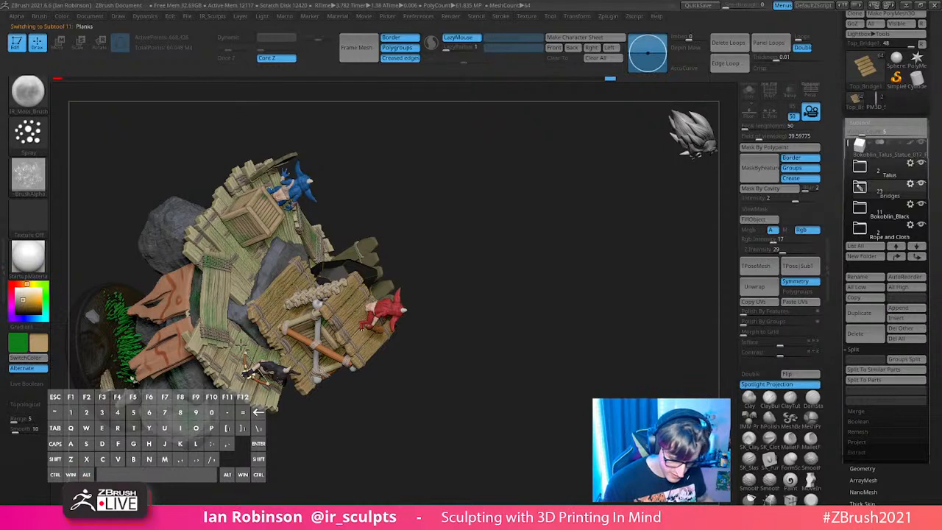
pyautogui.click(759, 209)
pyautogui.click(765, 209)
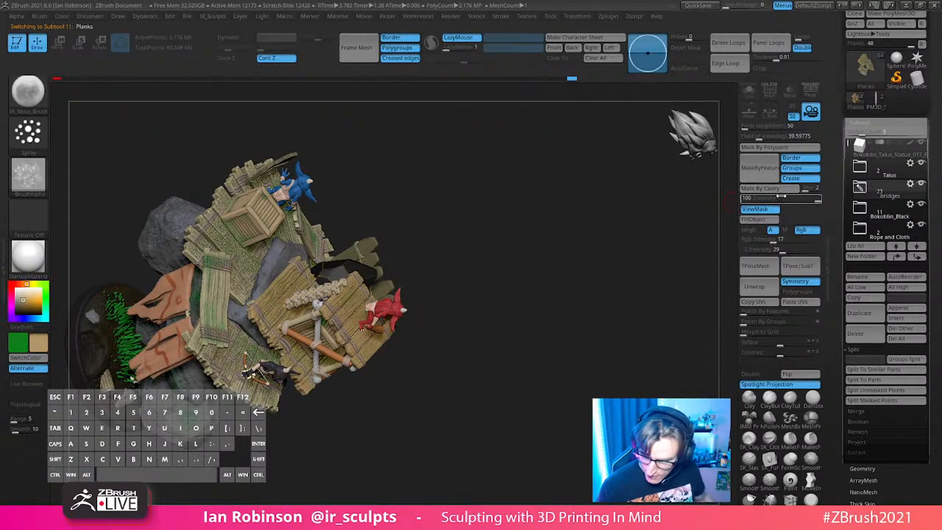
pyautogui.write('2')
pyautogui.press('Return')
pyautogui.click(773, 190)
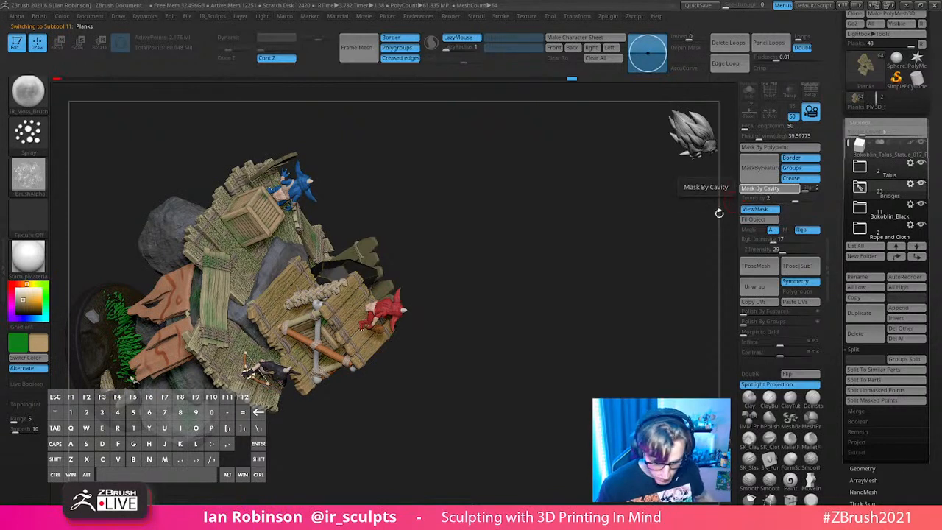
# Step: Invert the cavity mask on the Planks, fill them with tan at RGB intensity 100, and hide the mask display
pyautogui.keyDown('ctrl'); pyautogui.click(479, 267); pyautogui.keyUp('ctrl')
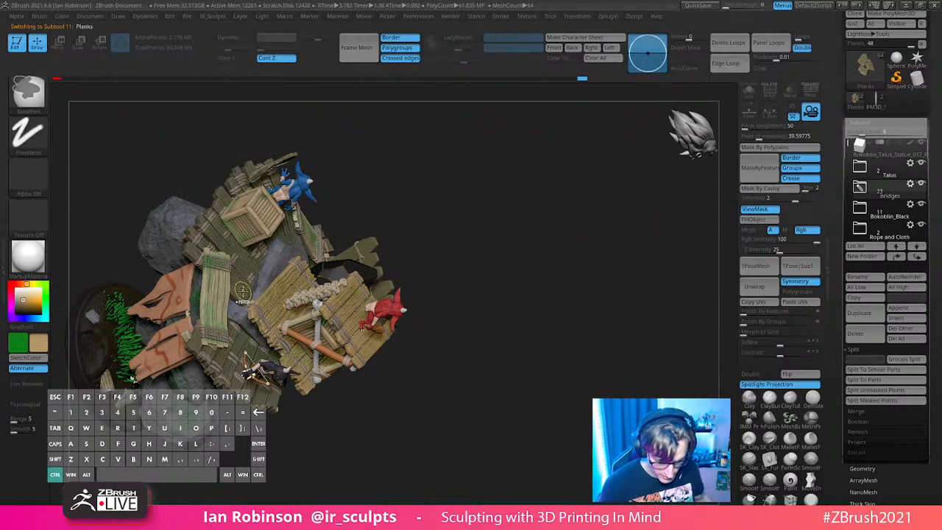
pyautogui.keyDown('ctrl'); pyautogui.click(444, 235); pyautogui.keyUp('ctrl')
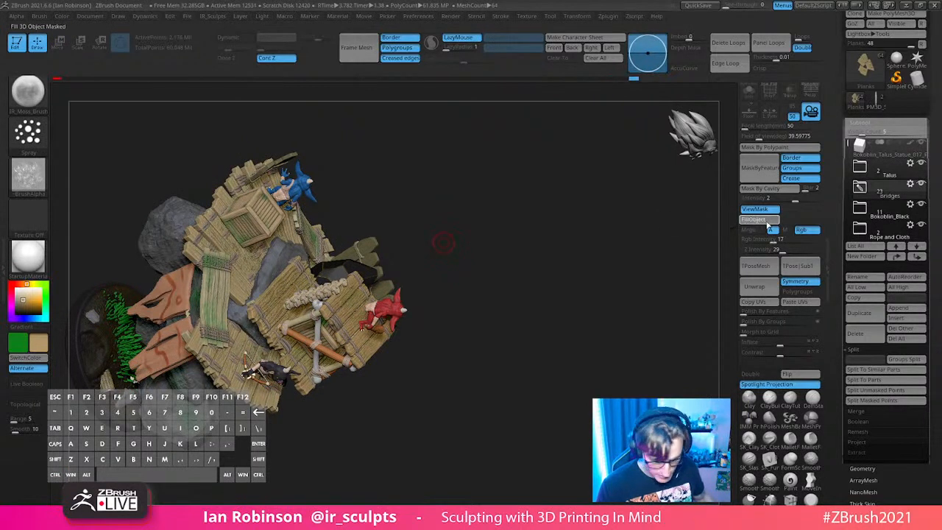
pyautogui.moveTo(773, 242); pyautogui.dragTo(828, 241)
pyautogui.click(764, 221)
pyautogui.moveTo(545, 252); pyautogui.dragTo(567, 274)
pyautogui.hotkey('ctrl', 'h')
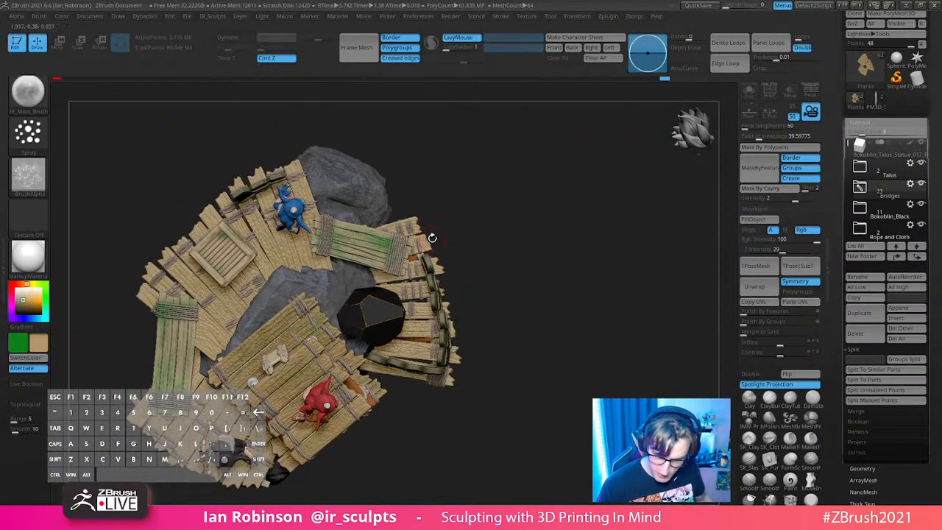
# Step: Select the small connecting bridges, check their polygroups, and hide the planks of the bridge beside the blue figure
pyautogui.keyDown('alt'); pyautogui.click(373, 243); pyautogui.keyUp('alt')
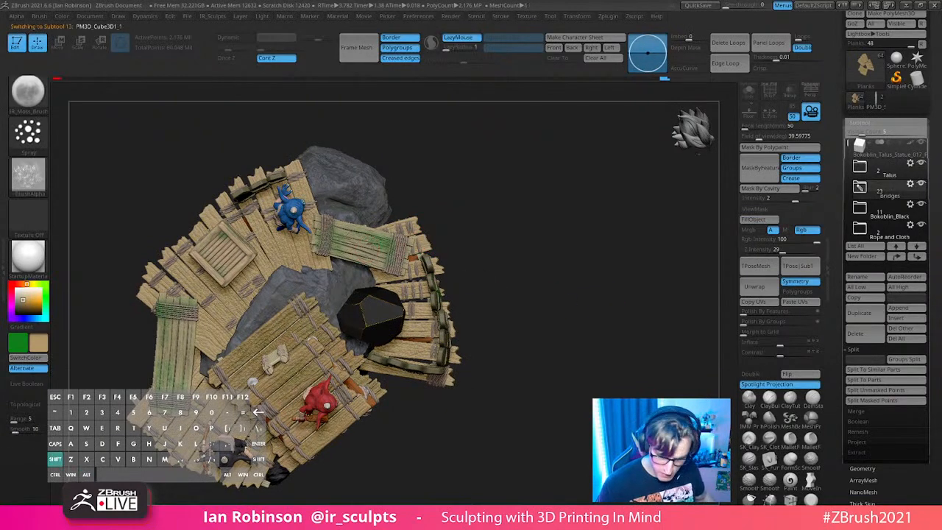
pyautogui.hotkey('shift', 'f')
pyautogui.hotkey('shift', 'f')
pyautogui.hotkey('ctrl', 'shift')
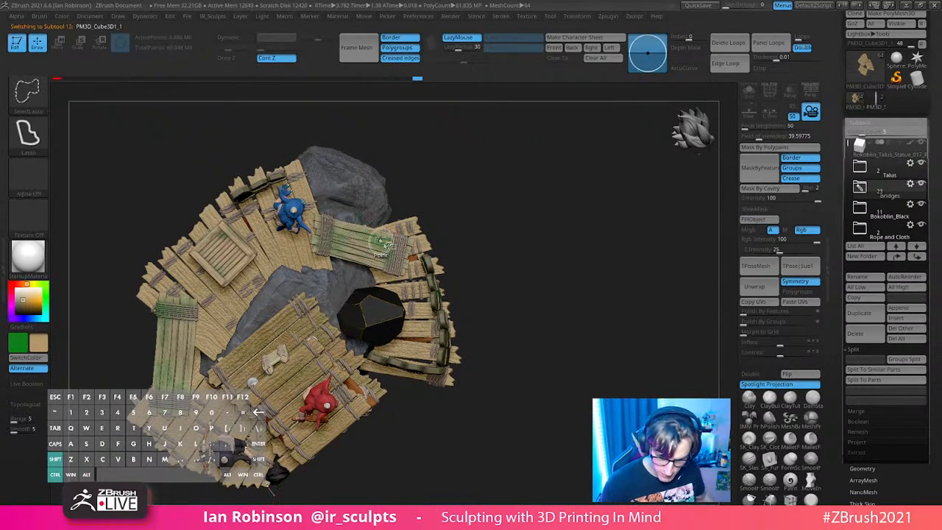
pyautogui.keyDown('ctrl'); pyautogui.keyDown('shift'); pyautogui.moveTo(519, 215); pyautogui.dragTo(538, 276); pyautogui.keyUp('shift'); pyautogui.keyUp('ctrl')
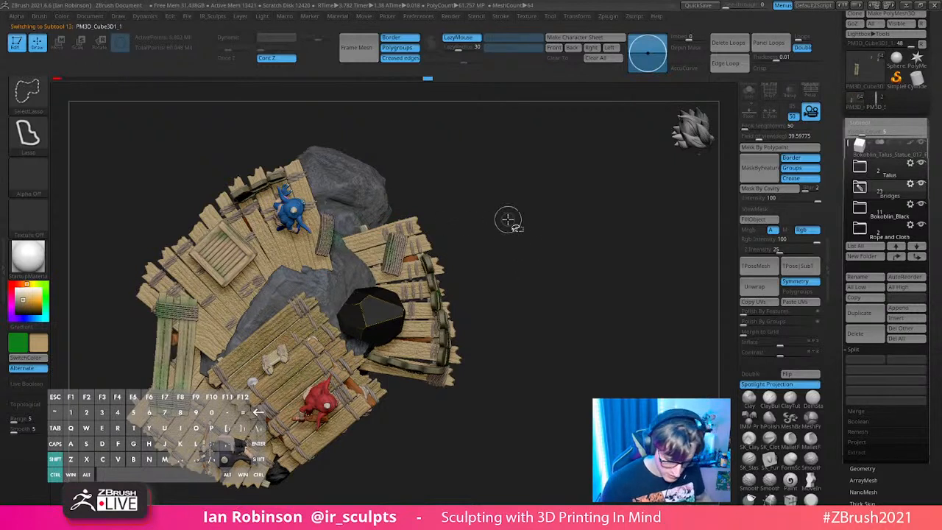
# Step: Hide the planks of the other connecting bridge one by one, using SelectRect for the remaining ones, leaving only the rope bindings
pyautogui.keyDown('alt'); pyautogui.click(183, 346); pyautogui.keyUp('alt')
pyautogui.keyDown('ctrl'); pyautogui.keyDown('shift'); pyautogui.click(185, 344); pyautogui.keyUp('shift'); pyautogui.keyUp('ctrl')
pyautogui.keyDown('ctrl'); pyautogui.keyDown('shift'); pyautogui.click(184, 353); pyautogui.keyUp('shift'); pyautogui.keyUp('ctrl')
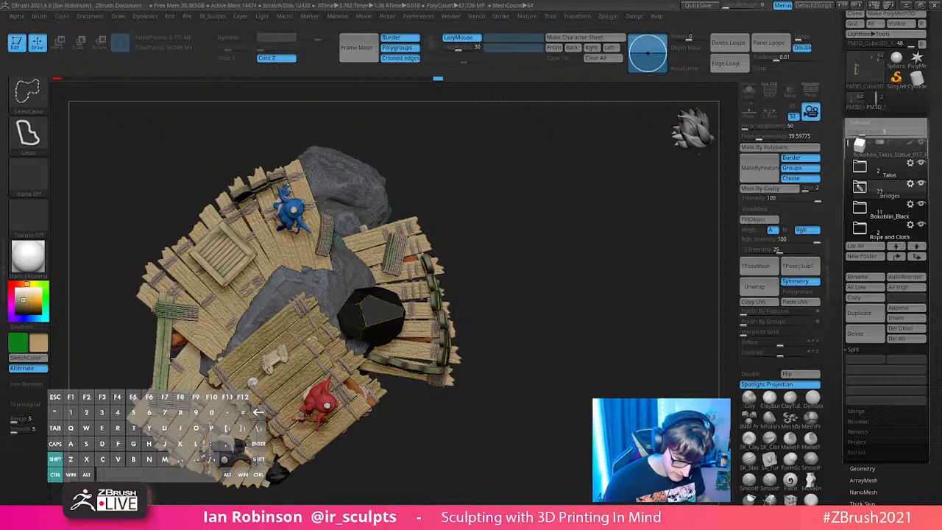
pyautogui.keyDown('ctrl'); pyautogui.keyDown('shift'); pyautogui.click(157, 351); pyautogui.keyUp('shift'); pyautogui.keyUp('ctrl')
pyautogui.keyDown('ctrl'); pyautogui.keyDown('shift'); pyautogui.click(168, 370); pyautogui.keyUp('shift'); pyautogui.keyUp('ctrl')
pyautogui.keyDown('ctrl'); pyautogui.keyDown('shift'); pyautogui.click(173, 370); pyautogui.keyUp('shift'); pyautogui.keyUp('ctrl')
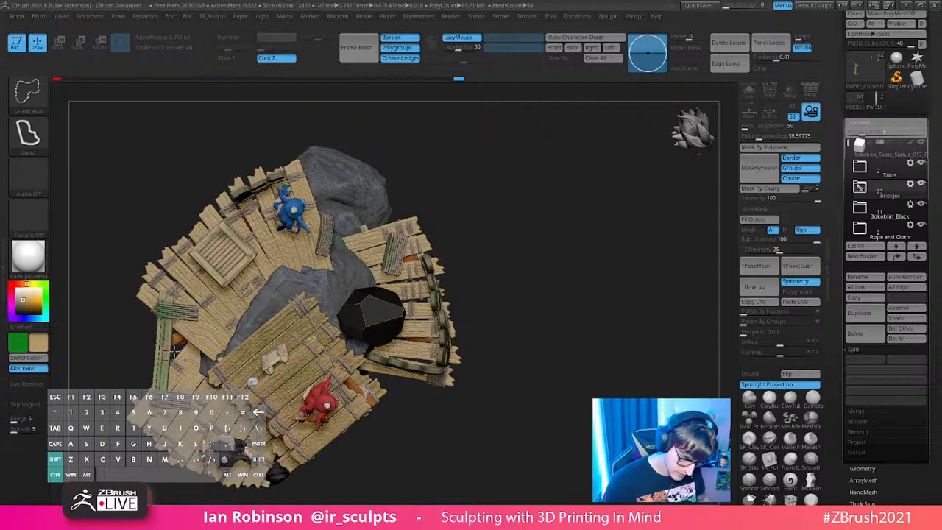
pyautogui.click(27, 91)
pyautogui.click(177, 107)
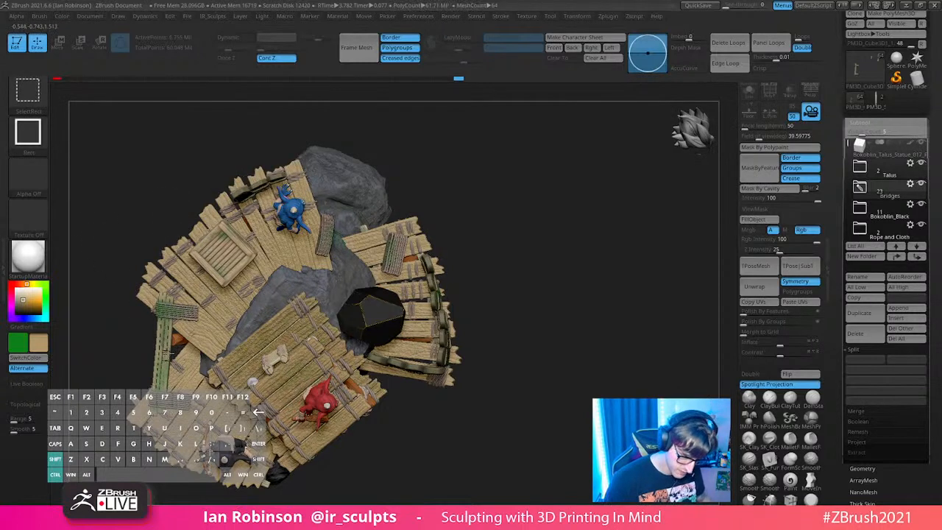
pyautogui.keyDown('ctrl'); pyautogui.keyDown('shift'); pyautogui.click(172, 353); pyautogui.keyUp('shift'); pyautogui.keyUp('ctrl')
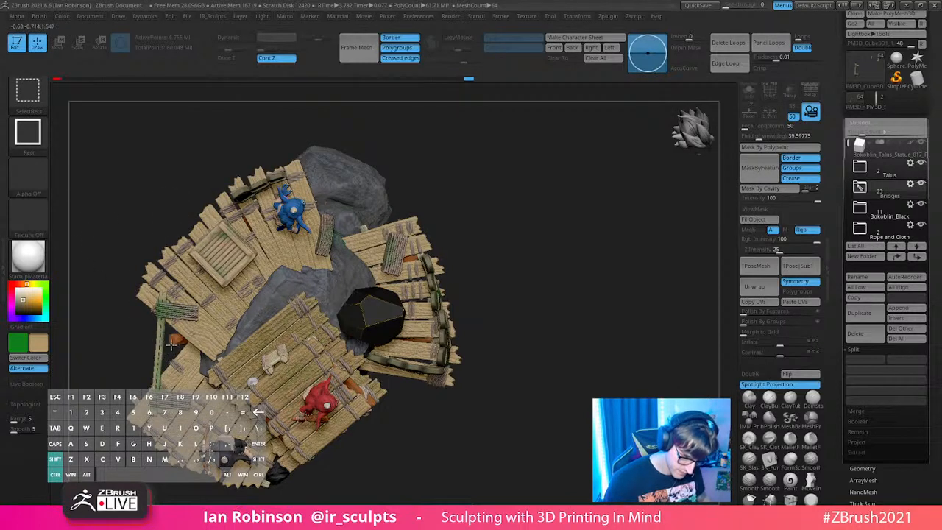
# Step: Mask the isolated rope bindings and reverse the visibility so that only the connecting bridges' planks show
pyautogui.keyDown('ctrl'); pyautogui.click(557, 260); pyautogui.keyUp('ctrl')
pyautogui.keyDown('ctrl'); pyautogui.keyDown('shift'); pyautogui.click(595, 269); pyautogui.keyUp('shift'); pyautogui.keyUp('ctrl')
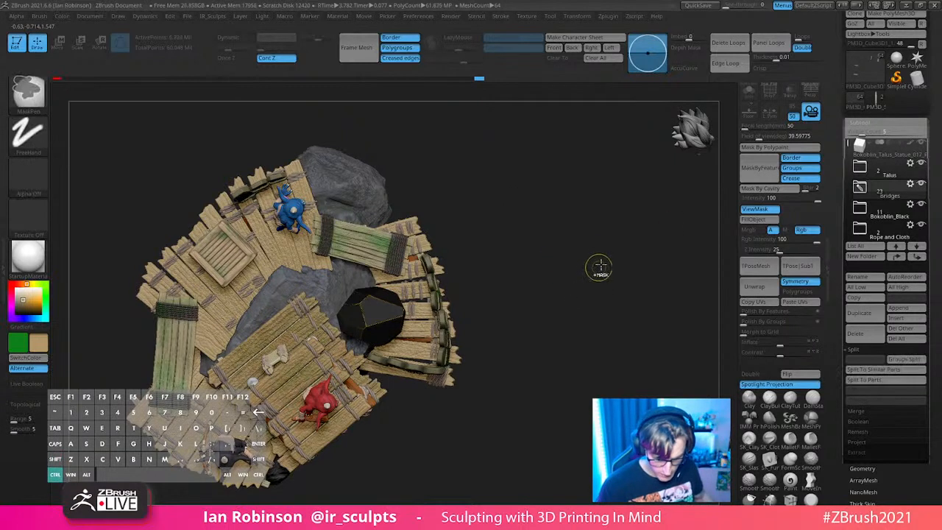
pyautogui.hotkey('ctrl', 'z')
pyautogui.keyDown('ctrl'); pyautogui.keyDown('shift'); pyautogui.moveTo(626, 249); pyautogui.dragTo(642, 290); pyautogui.keyUp('shift'); pyautogui.keyUp('ctrl')
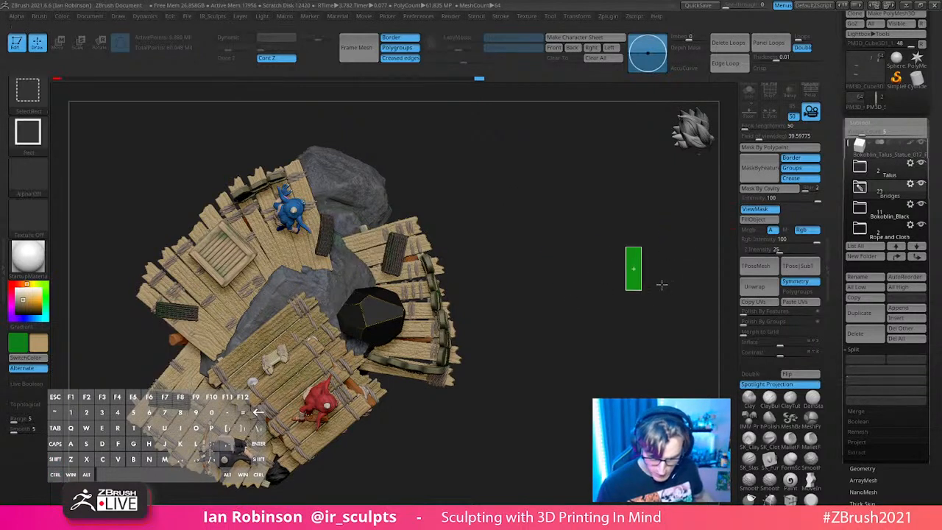
# Step: Set the cavity intensity to 2 and try a tan fill on the masked connecting-bridge planks
pyautogui.click(776, 199)
pyautogui.write('2')
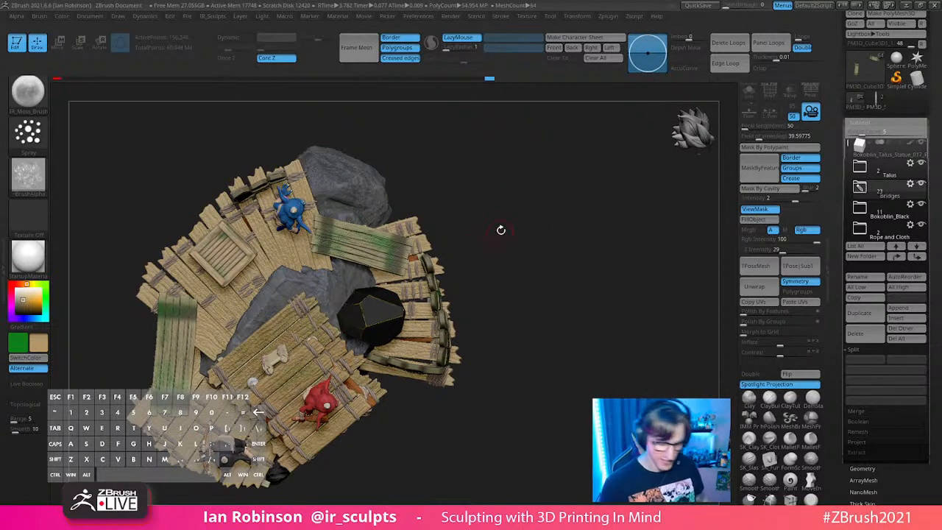
pyautogui.keyDown('ctrl'); pyautogui.click(520, 217); pyautogui.keyUp('ctrl')
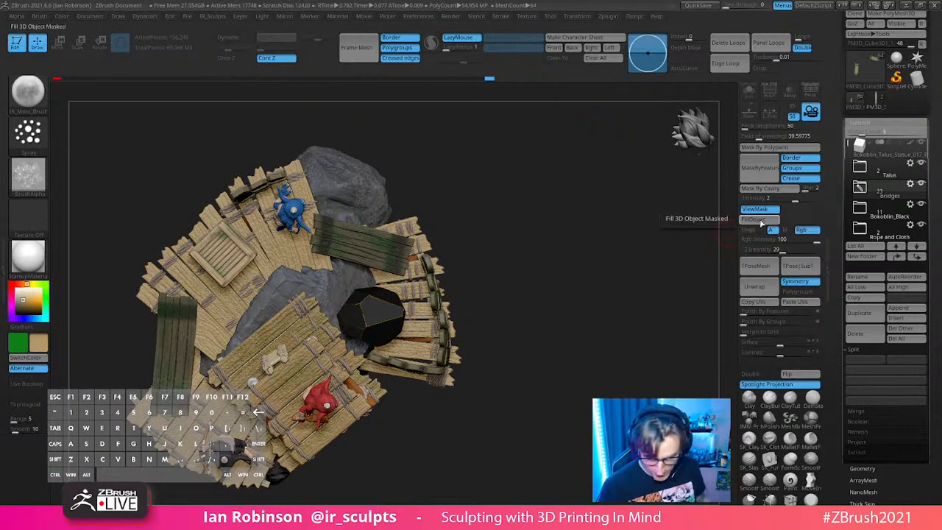
pyautogui.click(758, 220)
pyautogui.press('ctrl')
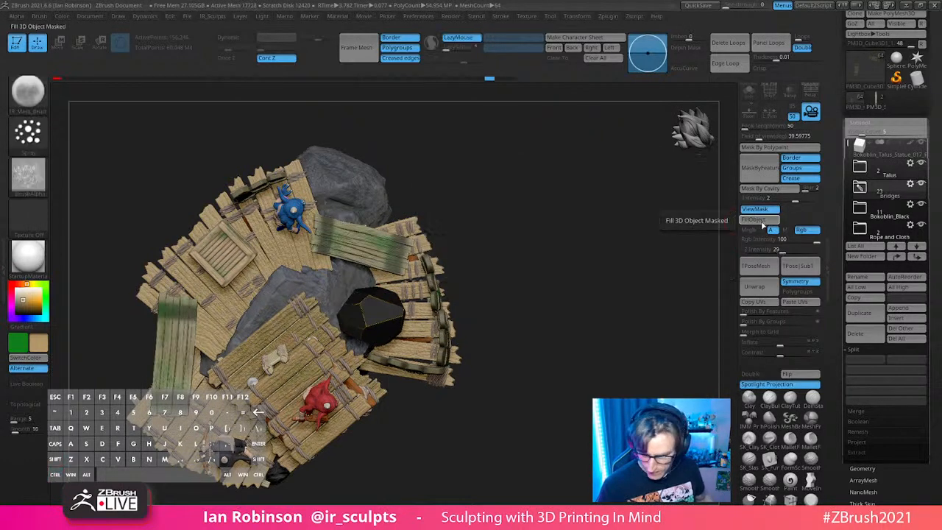
# Step: Re-mask the connecting-bridge planks by cavity, undo the overly strong tan fill, and refill them through the opposite mask
pyautogui.press('ctrl')
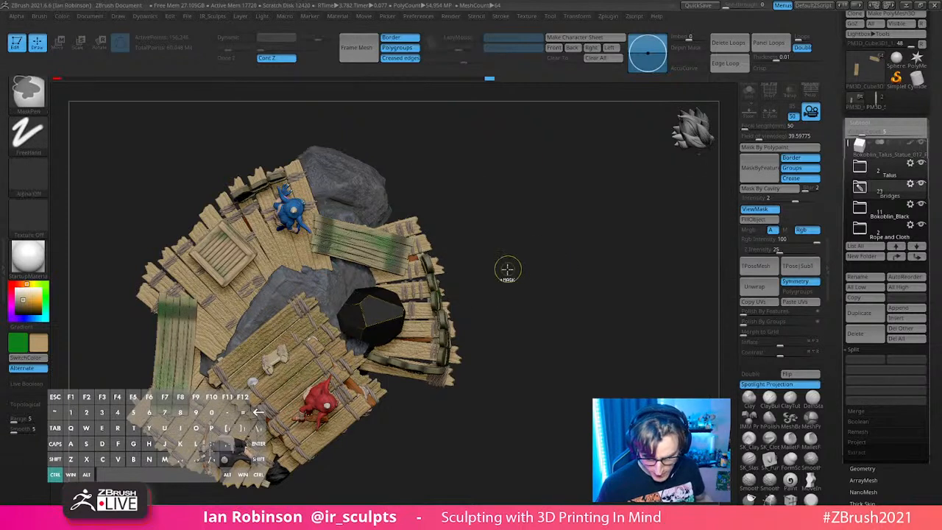
pyautogui.click(757, 192)
pyautogui.press('ctrl')
pyautogui.keyDown('ctrl'); pyautogui.click(391, 252); pyautogui.keyUp('ctrl')
pyautogui.click(767, 221)
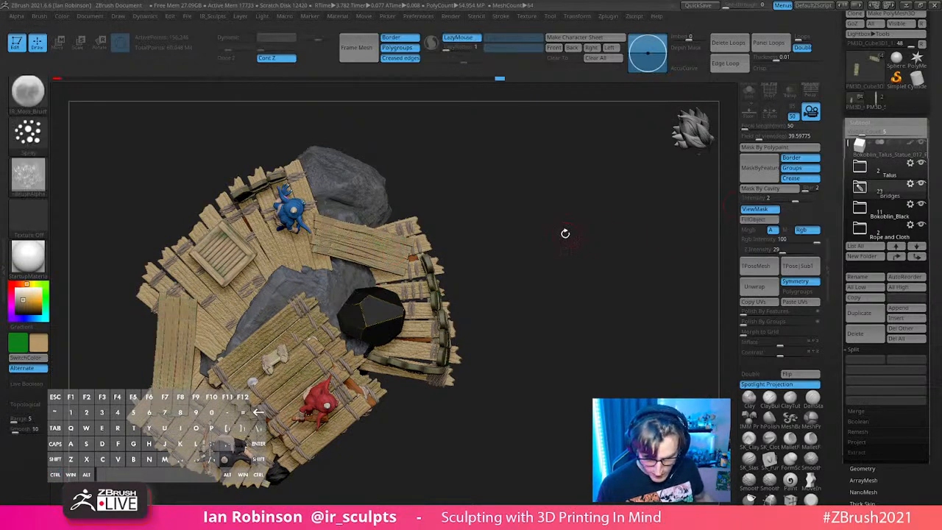
pyautogui.hotkey('ctrl', 'z')
pyautogui.keyDown('ctrl'); pyautogui.click(614, 238); pyautogui.keyUp('ctrl')
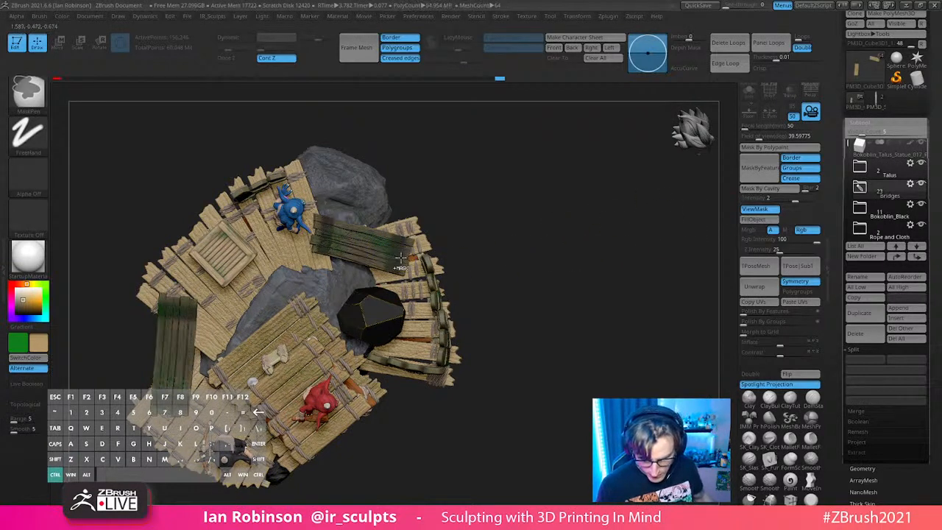
pyautogui.keyDown('ctrl'); pyautogui.click(557, 263); pyautogui.keyUp('ctrl')
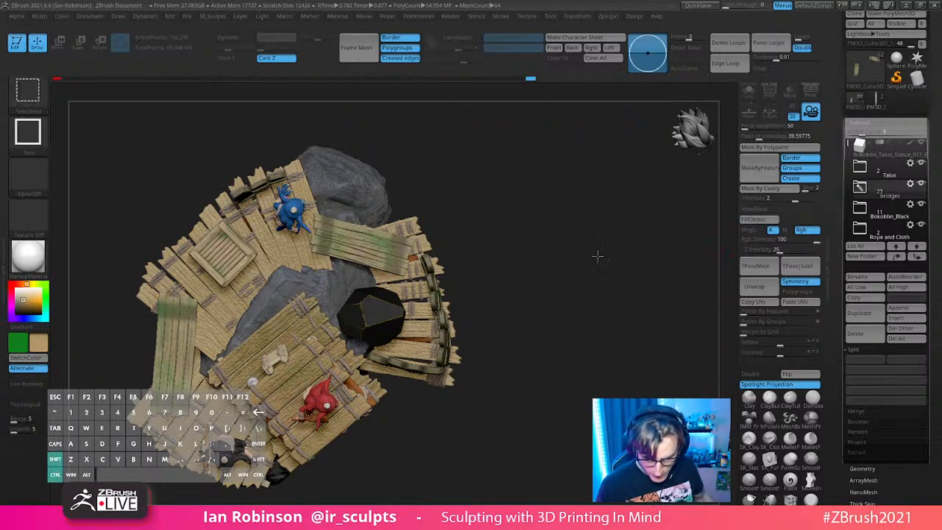
# Step: Select the Planks subtool, swap to green, set RGB intensity to 100, and spray moss on the planks around the crate
pyautogui.moveTo(559, 269); pyautogui.dragTo(373, 307)
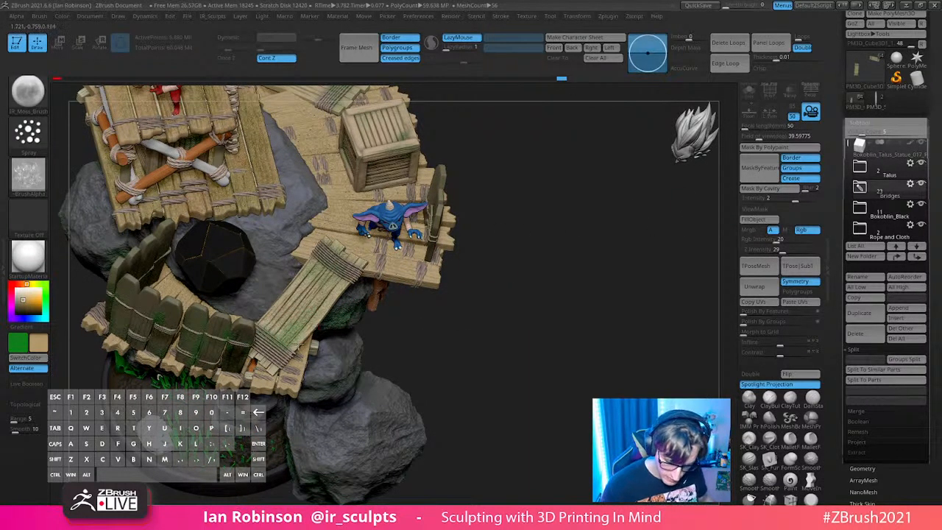
pyautogui.moveTo(266, 321)
pyautogui.mouseDown()
pyautogui.moveTo(543, 303)
pyautogui.moveTo(570, 360)
pyautogui.moveTo(538, 249)
pyautogui.moveTo(499, 215)
pyautogui.moveTo(454, 204)
pyautogui.moveTo(501, 184)
pyautogui.moveTo(496, 177)
pyautogui.moveTo(508, 180)
pyautogui.moveTo(469, 219)
pyautogui.mouseUp()
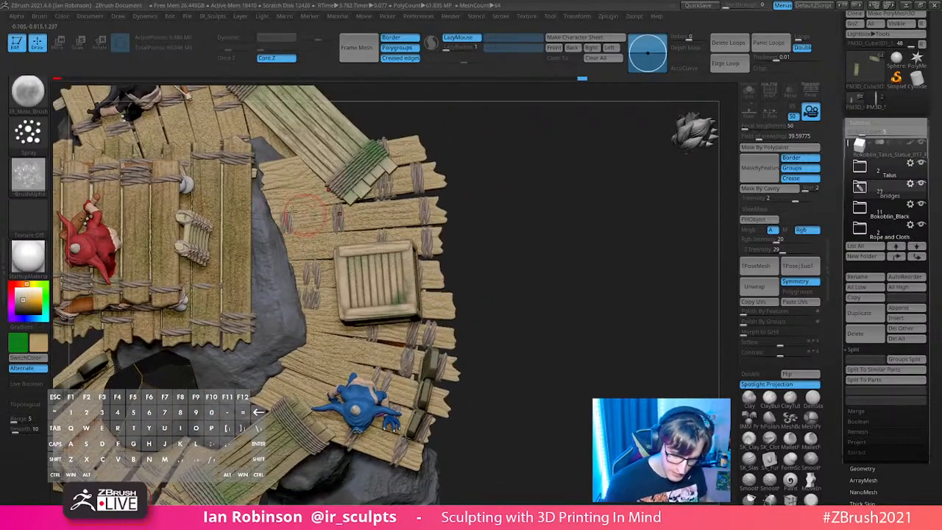
pyautogui.keyDown('alt'); pyautogui.click(272, 200); pyautogui.keyUp('alt')
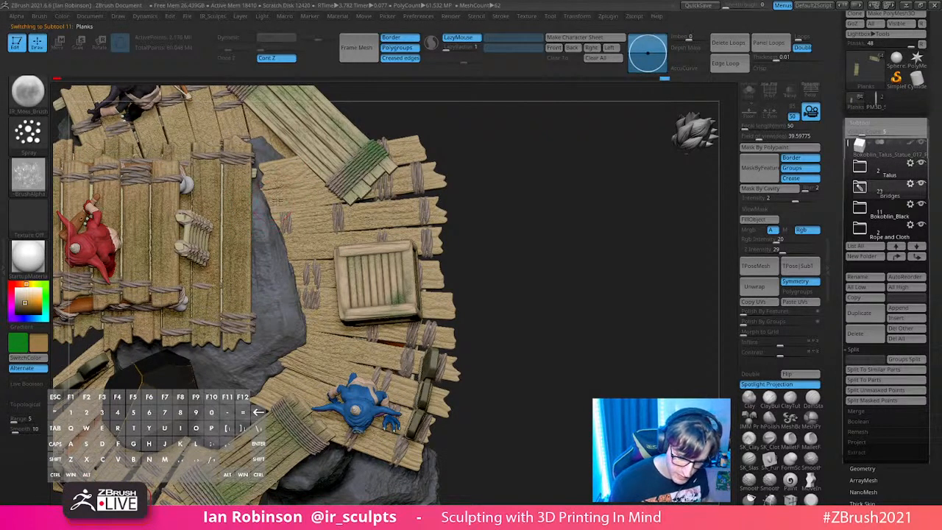
pyautogui.press('v')
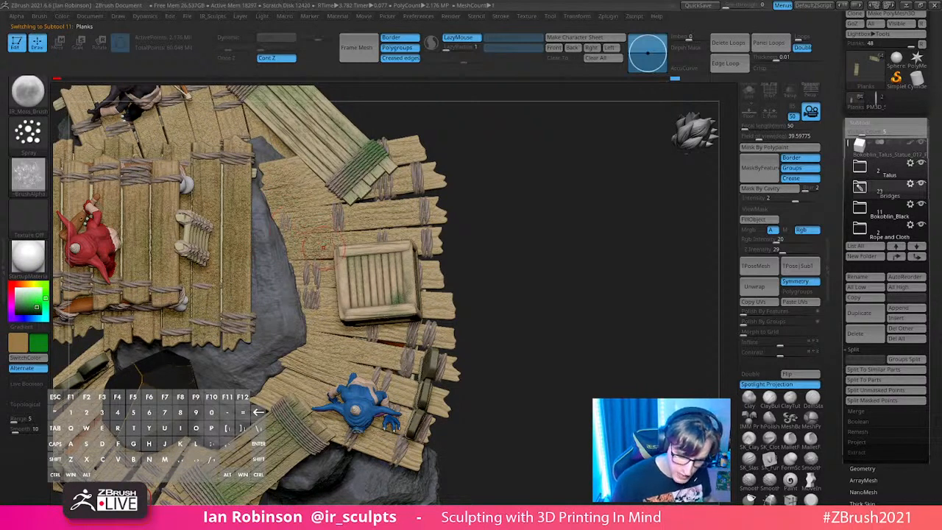
pyautogui.press('space')
pyautogui.moveTo(368, 285); pyautogui.dragTo(404, 285)
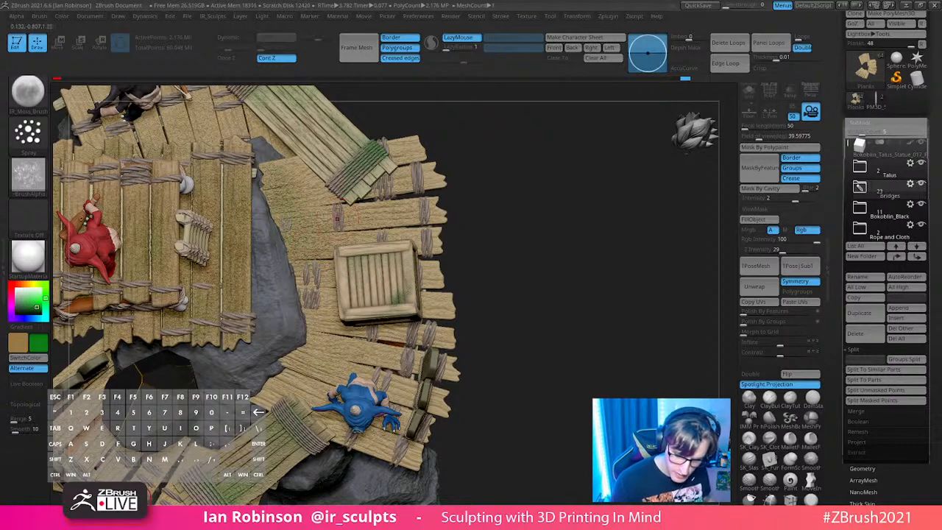
pyautogui.moveTo(545, 241); pyautogui.dragTo(585, 242)
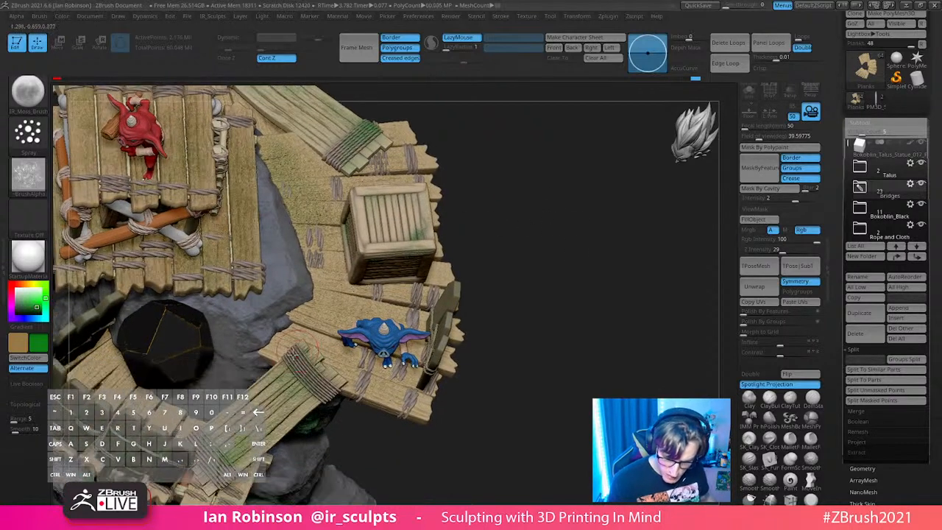
# Step: Isolate the Planks and spray green moss across their inner edges and the lower fans, comparing with the full scene
pyautogui.click(749, 91)
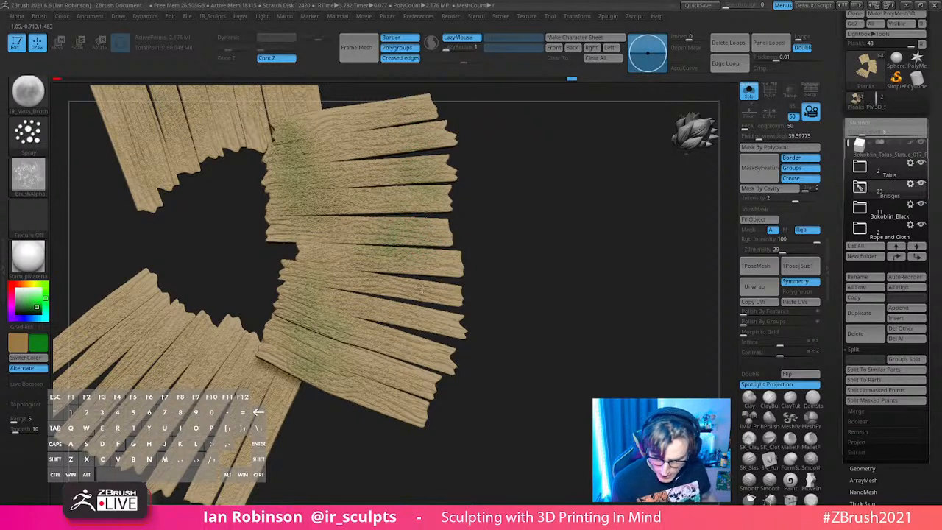
pyautogui.keyDown('alt'); pyautogui.moveTo(607, 317); pyautogui.dragTo(658, 288); pyautogui.keyUp('alt')
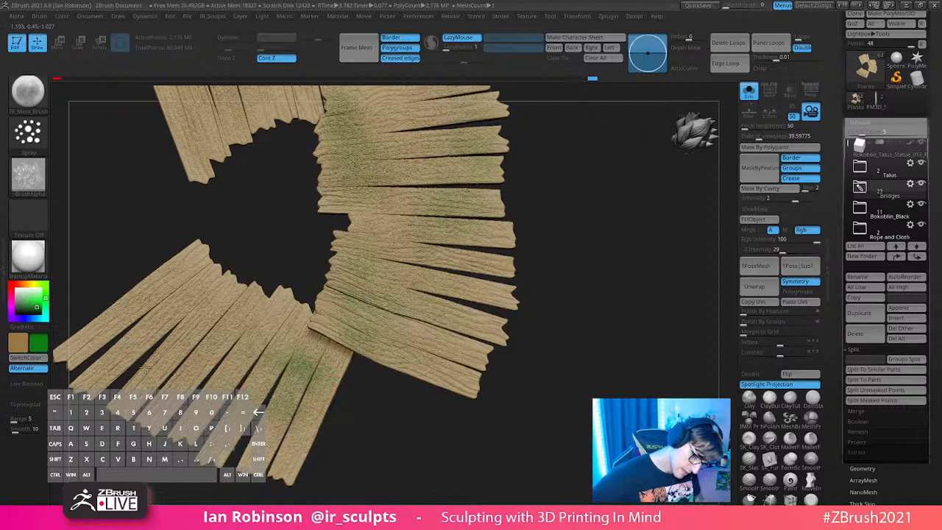
pyautogui.moveTo(202, 358)
pyautogui.mouseDown()
pyautogui.moveTo(265, 354)
pyautogui.moveTo(243, 363)
pyautogui.moveTo(182, 355)
pyautogui.mouseUp()
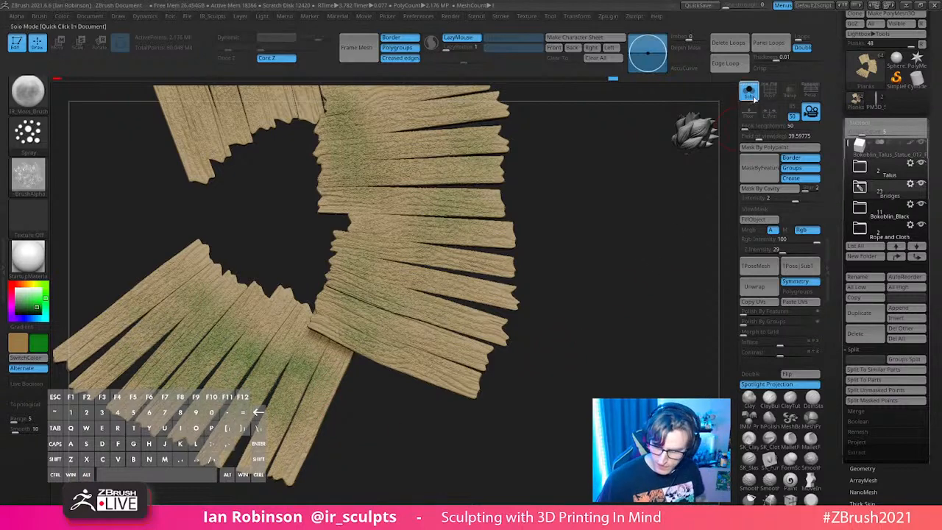
pyautogui.click(748, 91)
pyautogui.keyDown('alt'); pyautogui.moveTo(605, 229); pyautogui.dragTo(387, 188); pyautogui.keyUp('alt')
pyautogui.click(749, 91)
pyautogui.keyDown('alt'); pyautogui.moveTo(580, 141); pyautogui.dragTo(608, 199); pyautogui.keyUp('alt')
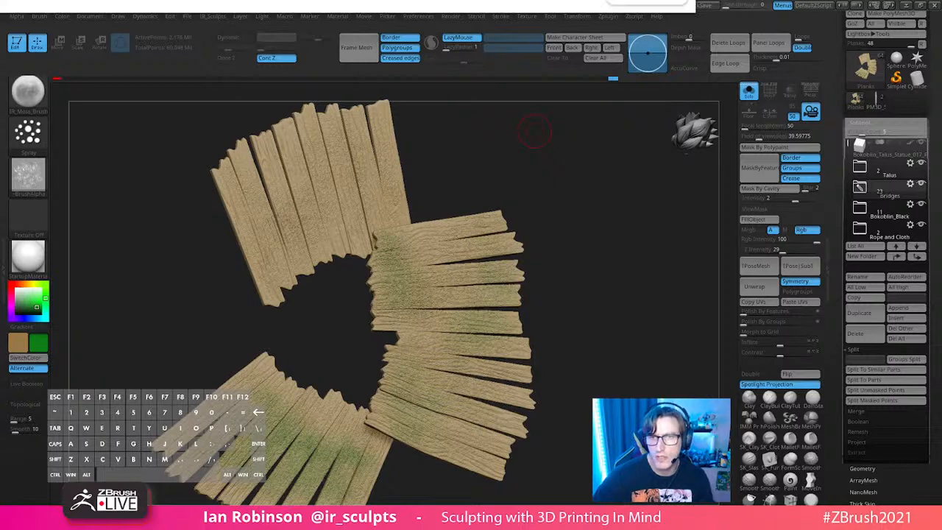
# Step: Switch to the Chrome browser, search for pixologic, and open the official Pixologic website
pyautogui.moveTo(383, 0); pyautogui.dragTo(519, 81)
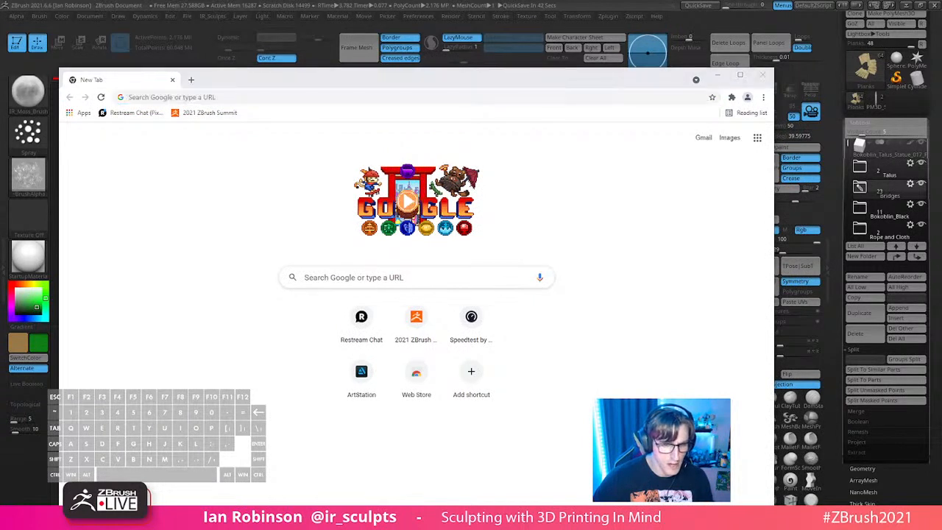
pyautogui.click(210, 99)
pyautogui.write('p')
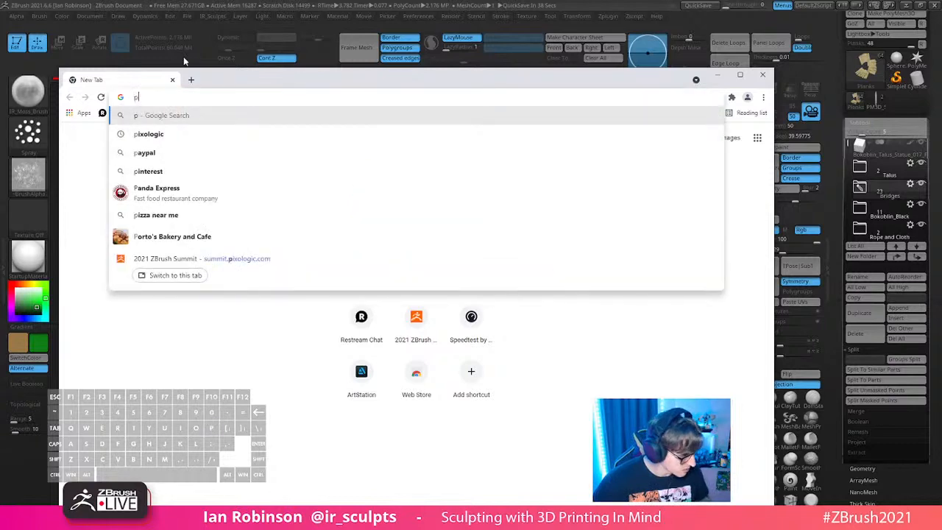
pyautogui.write('ixo')
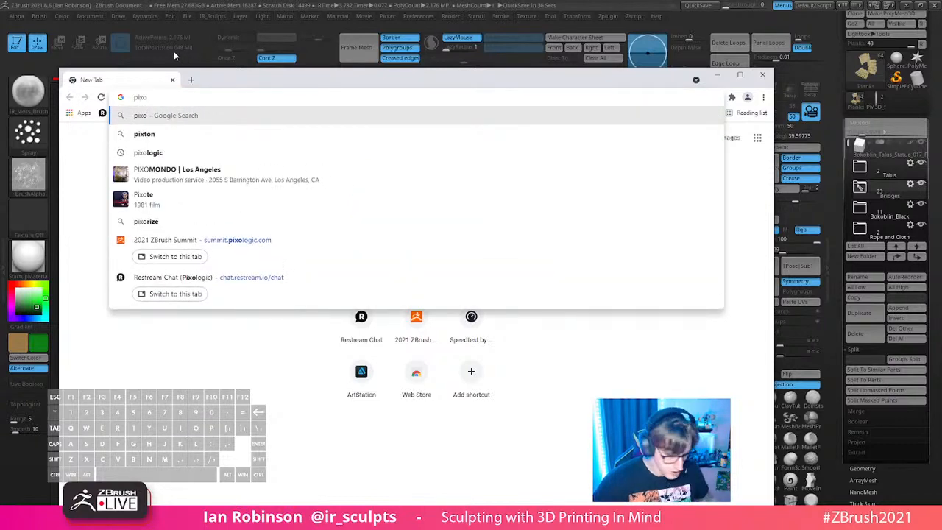
pyautogui.press('Down')
pyautogui.press('Down')
pyautogui.press('Return')
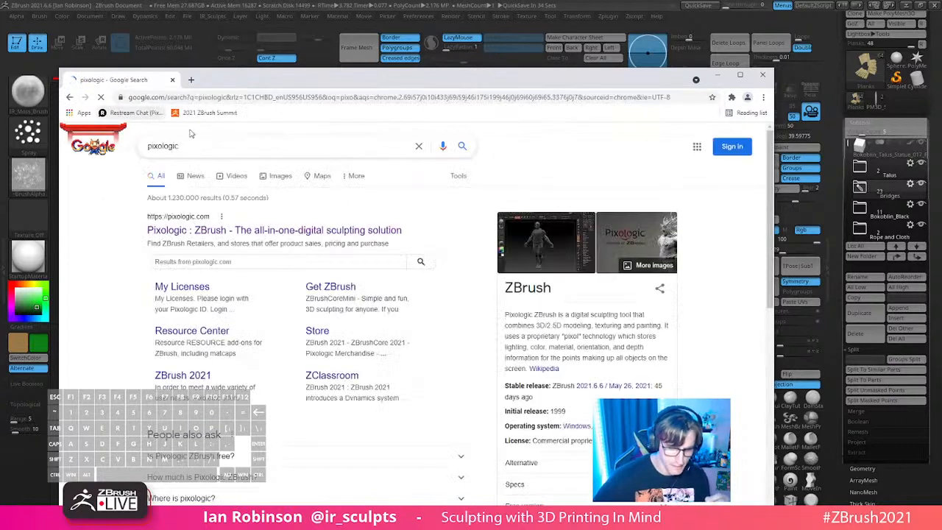
pyautogui.click(189, 231)
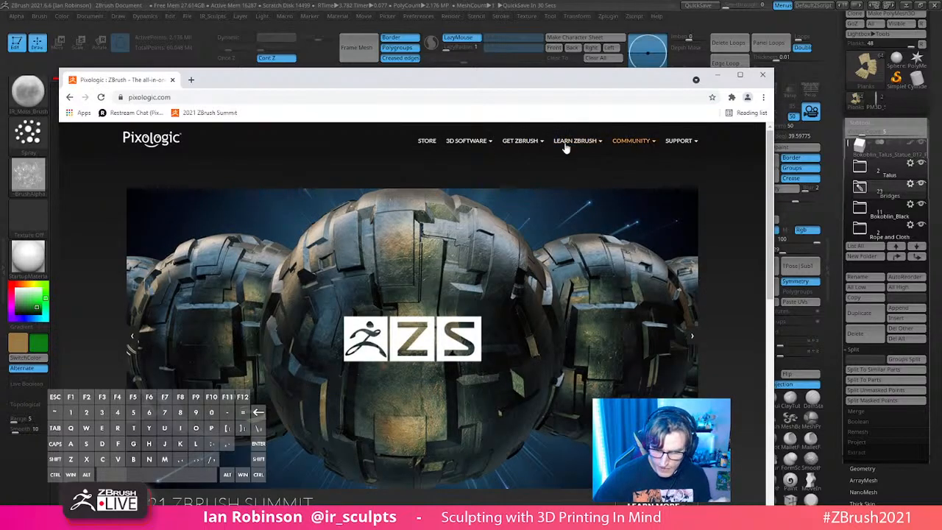
# Step: Open the ZClassroom page under Learn ZBrush, copy its web address, and switch back to ZBrush
pyautogui.moveTo(572, 145)
pyautogui.click(605, 179)
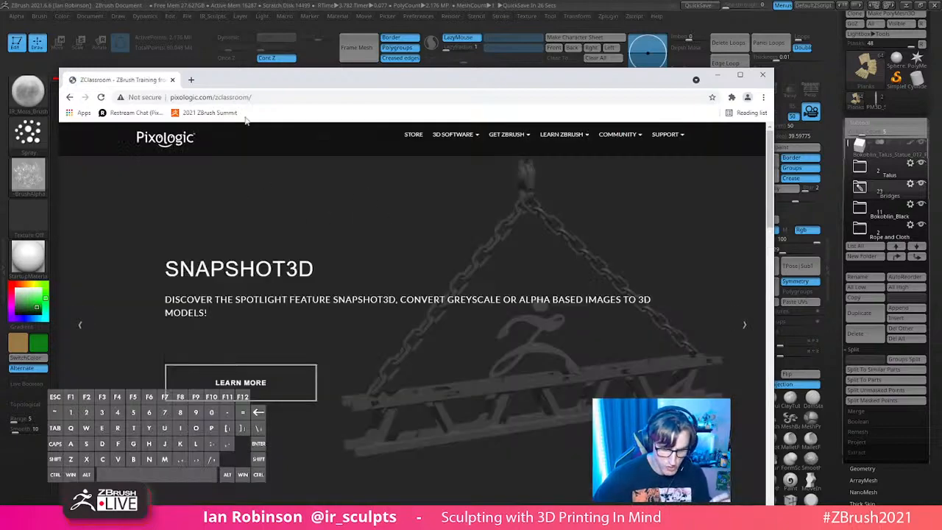
pyautogui.scroll(-8, 346, 276)
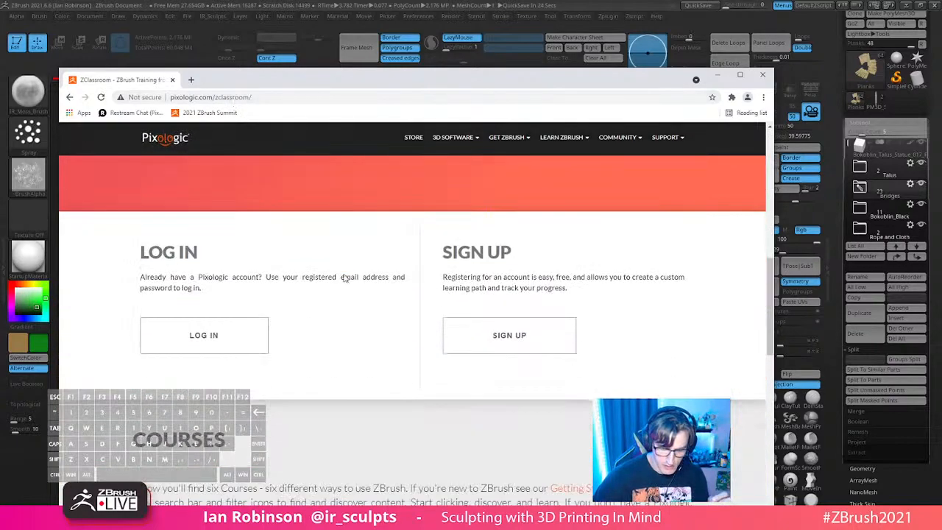
pyautogui.scroll(8, 345, 277)
pyautogui.click(188, 99)
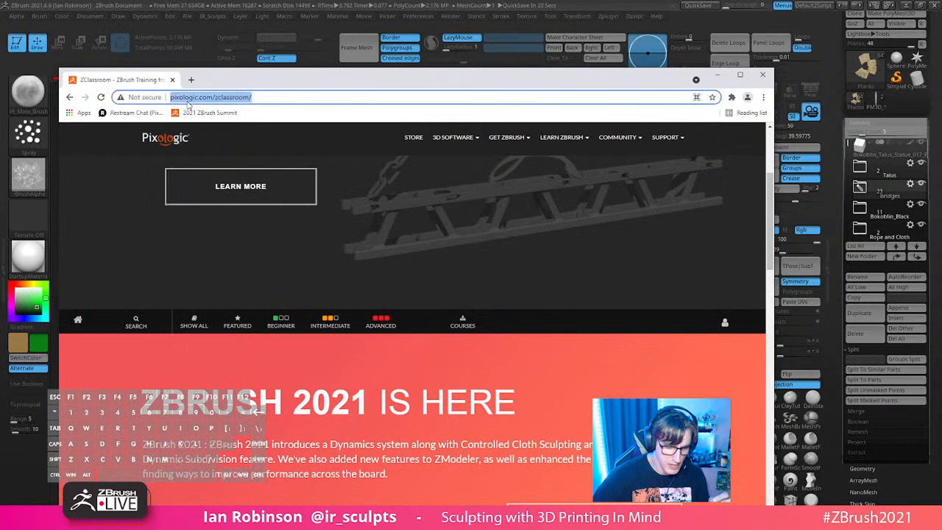
pyautogui.rightClick(188, 103)
pyautogui.click(206, 139)
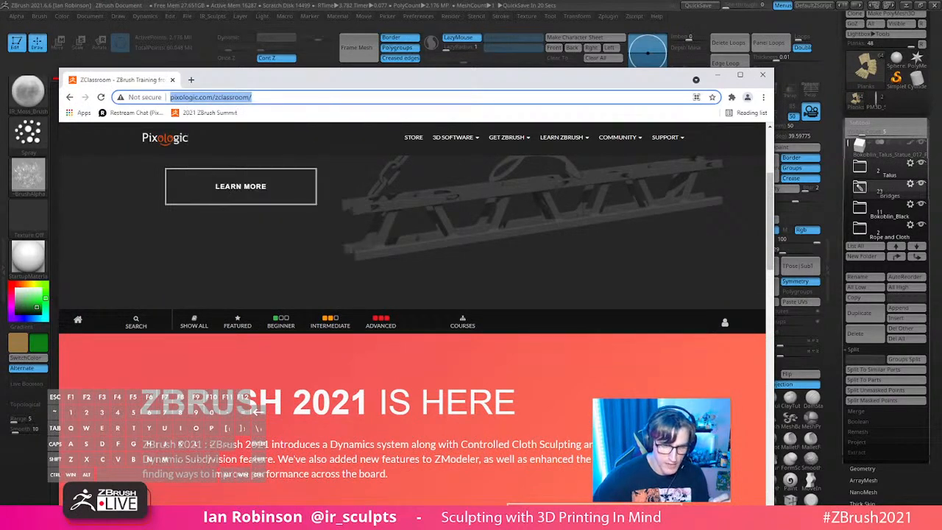
pyautogui.hotkey('ctrl', 'v')
pyautogui.press('Return')
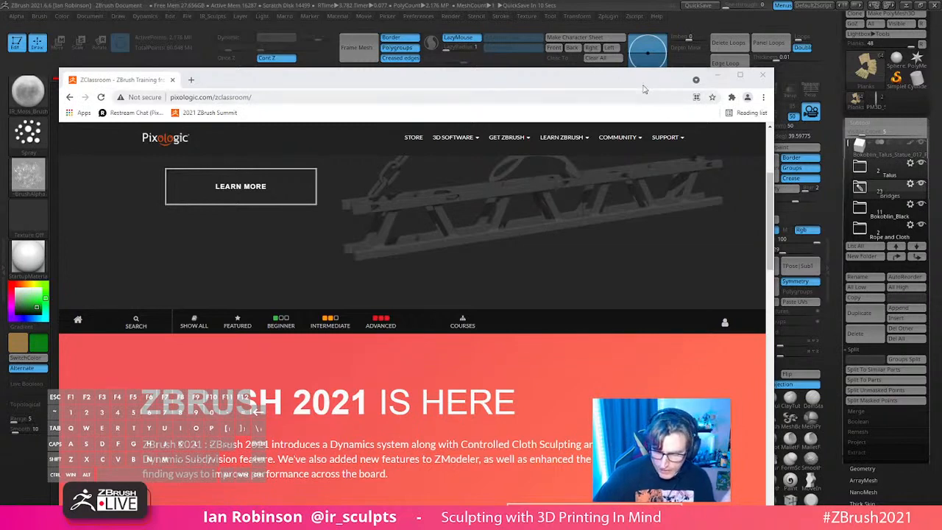
pyautogui.click(719, 76)
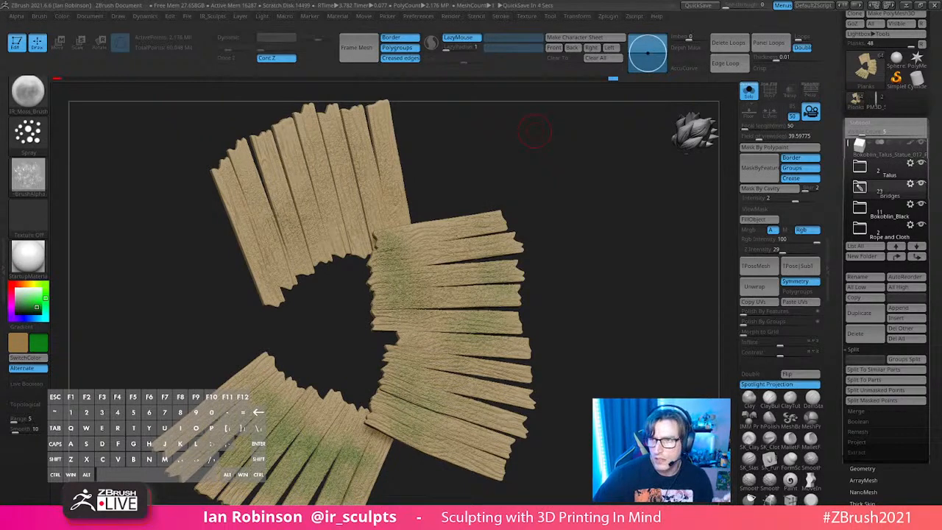
# Step: Show the polygroup wireframe on the Planks and reconstruct all of the subtool's lower subdivision levels
pyautogui.moveTo(542, 293); pyautogui.dragTo(541, 266)
pyautogui.keyDown('alt'); pyautogui.moveTo(601, 277); pyautogui.dragTo(650, 280); pyautogui.keyUp('alt')
pyautogui.hotkey('shift', 'f')
pyautogui.moveTo(449, 293); pyautogui.dragTo(286, 376)
pyautogui.hotkey('shift', 'd')
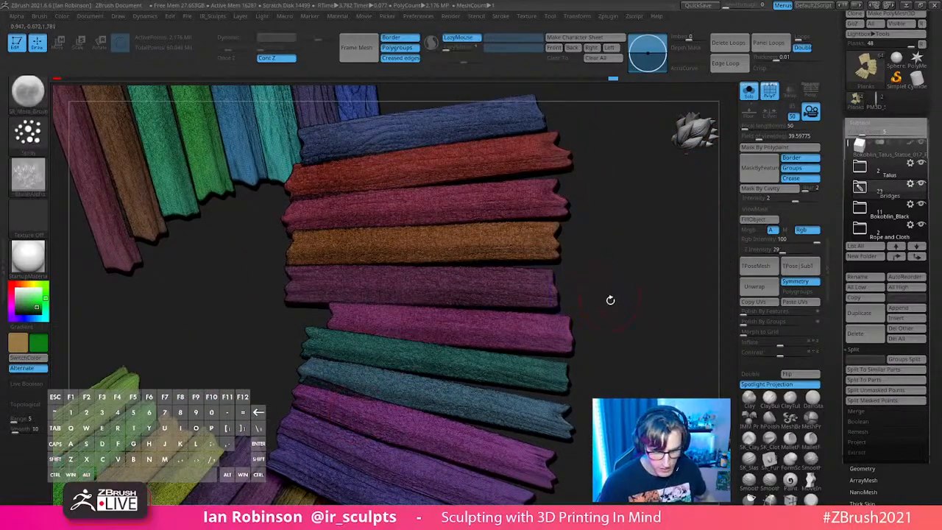
pyautogui.moveTo(611, 298); pyautogui.dragTo(660, 272)
pyautogui.click(861, 468)
pyautogui.click(873, 186)
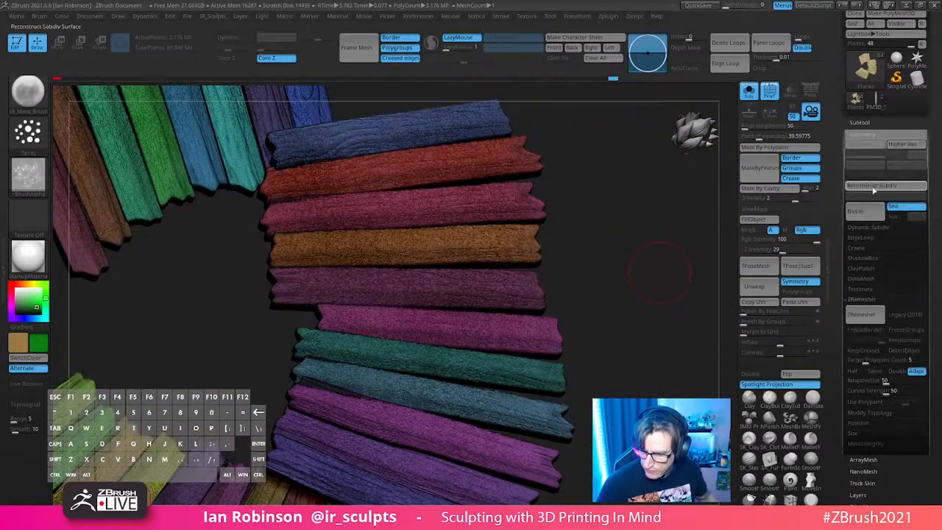
pyautogui.click(874, 186)
pyautogui.click(874, 186)
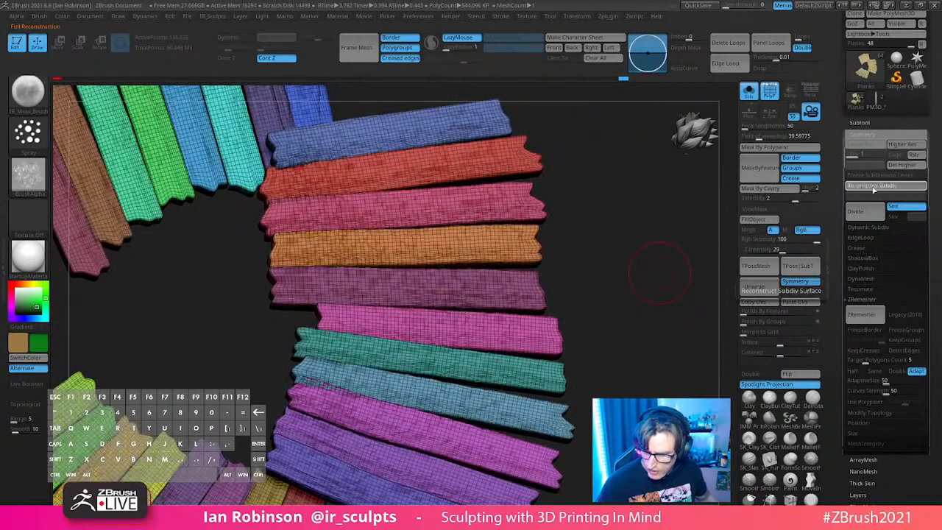
pyautogui.click(873, 186)
pyautogui.moveTo(650, 267); pyautogui.dragTo(573, 238)
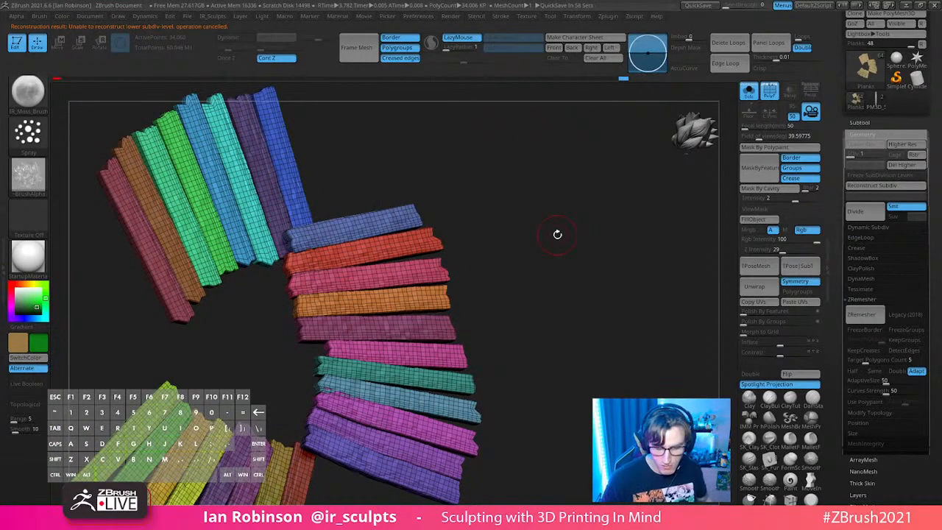
# Step: Examine the Planks at their lowest and highest subdivision levels, with and without the polygroup wireframe
pyautogui.press('d')
pyautogui.press('d')
pyautogui.press('d')
pyautogui.hotkey('shift', 'f')
pyautogui.keyDown('alt'); pyautogui.moveTo(526, 267); pyautogui.dragTo(529, 301); pyautogui.keyUp('alt')
pyautogui.hotkey('shift', 'f')
pyautogui.hotkey('shift', 'd')
pyautogui.hotkey('shift', 'd')
pyautogui.hotkey('shift', 'd')
pyautogui.keyDown('alt'); pyautogui.moveTo(555, 259); pyautogui.dragTo(608, 282); pyautogui.keyUp('alt')
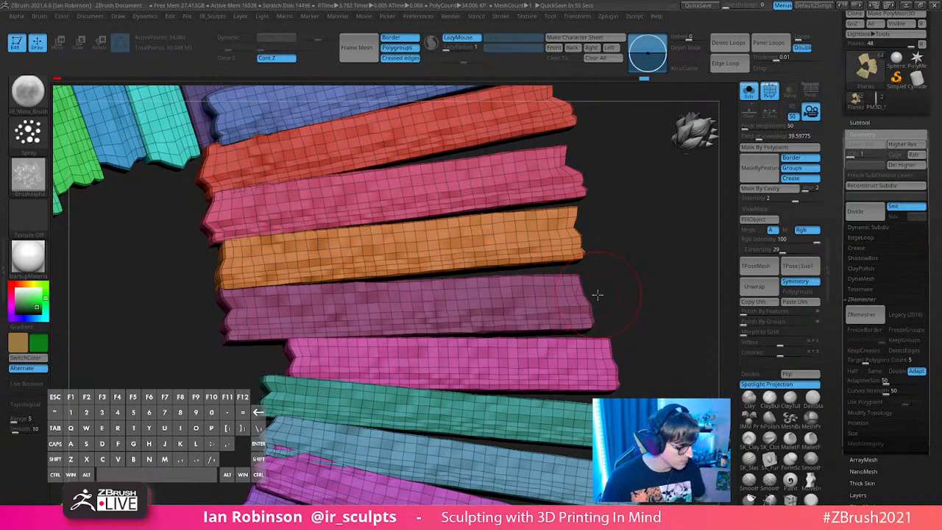
pyautogui.press('d')
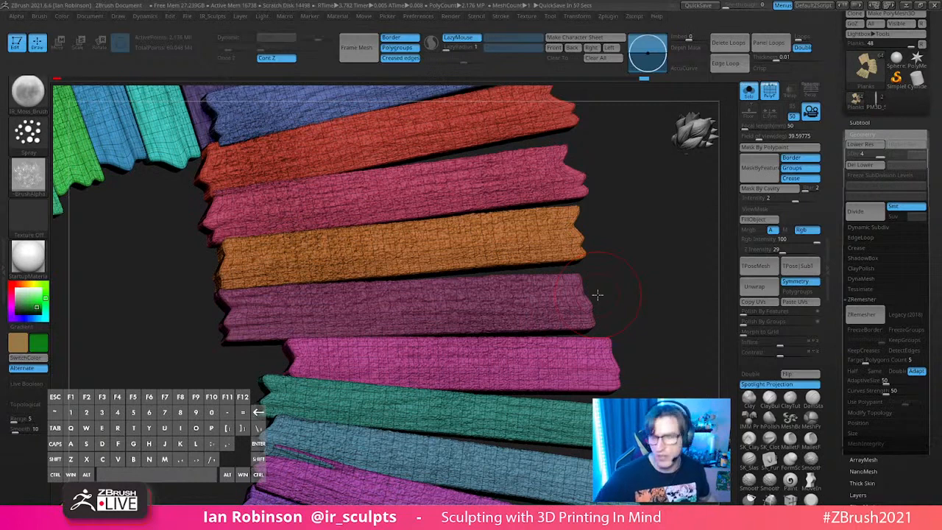
pyautogui.hotkey('shift', 'f')
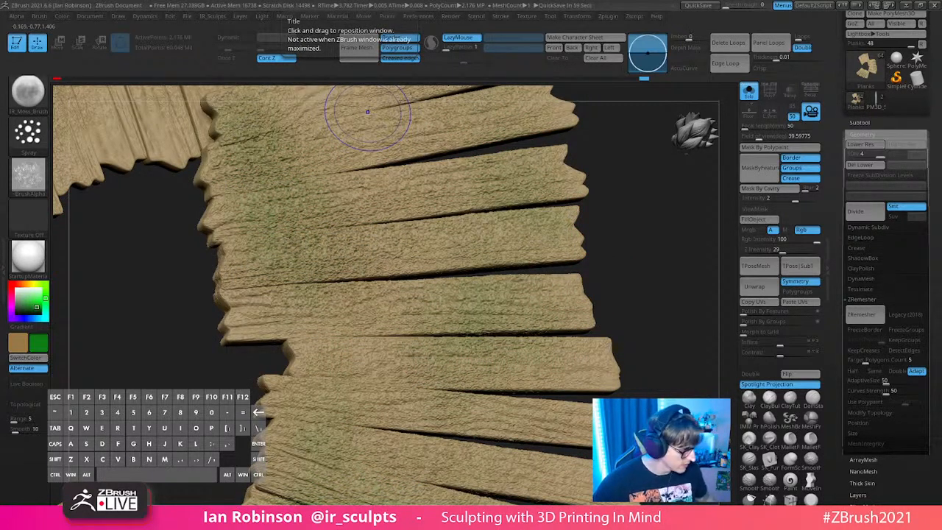
# Step: Switch to Chrome and search YouTube for the presenter's Pixologic streams
pyautogui.press('u')
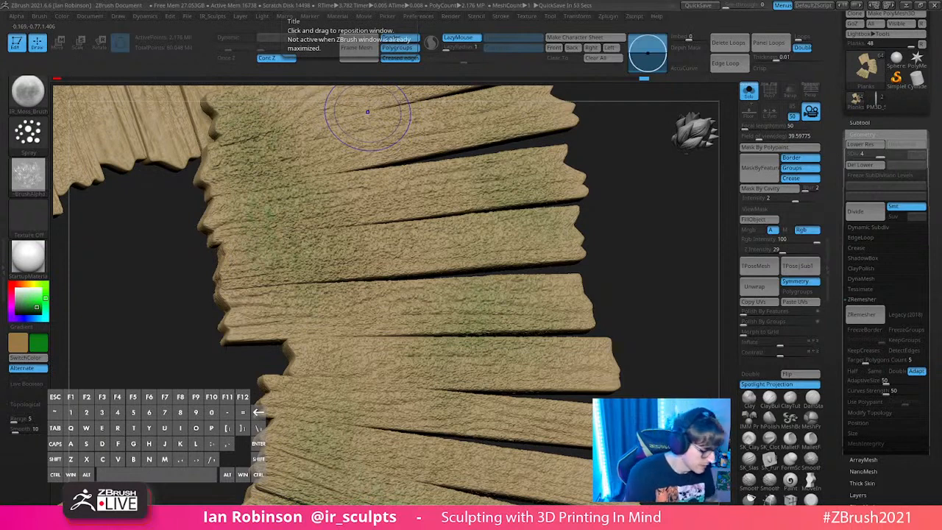
pyautogui.press('x')
pyautogui.press('g')
pyautogui.press('o')
pyautogui.press('c')
pyautogui.press('i')
pyautogui.press('a')
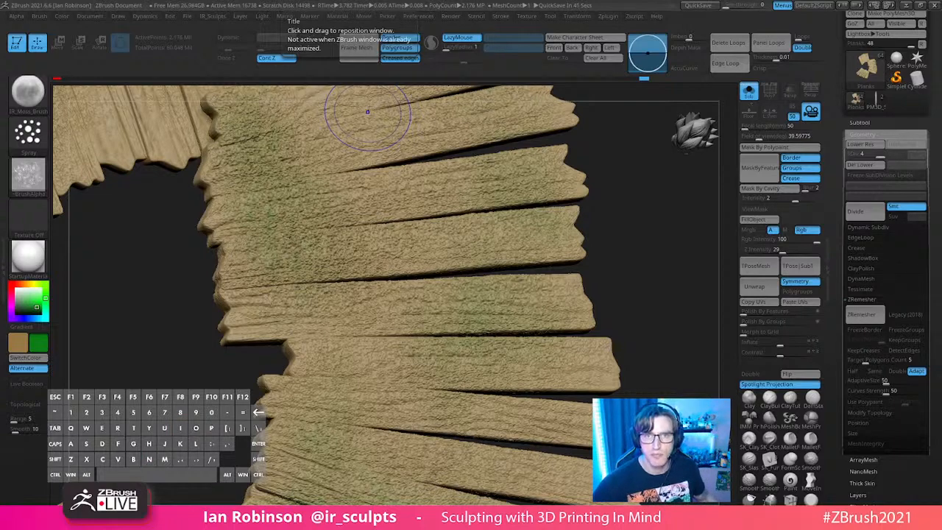
pyautogui.moveTo(229, 0); pyautogui.dragTo(283, 22)
pyautogui.moveTo(355, 24); pyautogui.dragTo(337, 18)
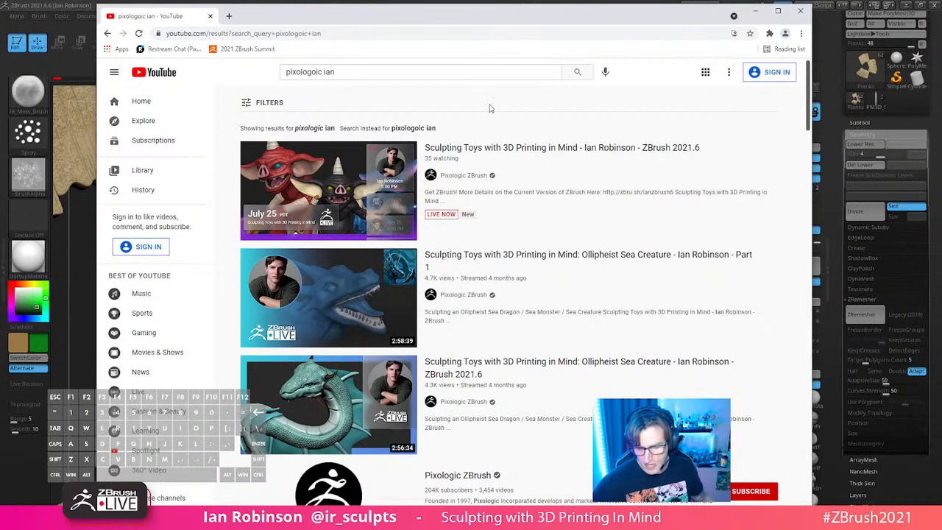
# Step: Find the Breath of the Wild 2 Stone Talus Bokoblin Treehouse stream, open it paused, and seek to the plank sculpting at 1:33:48
pyautogui.scroll(-7, 491, 322)
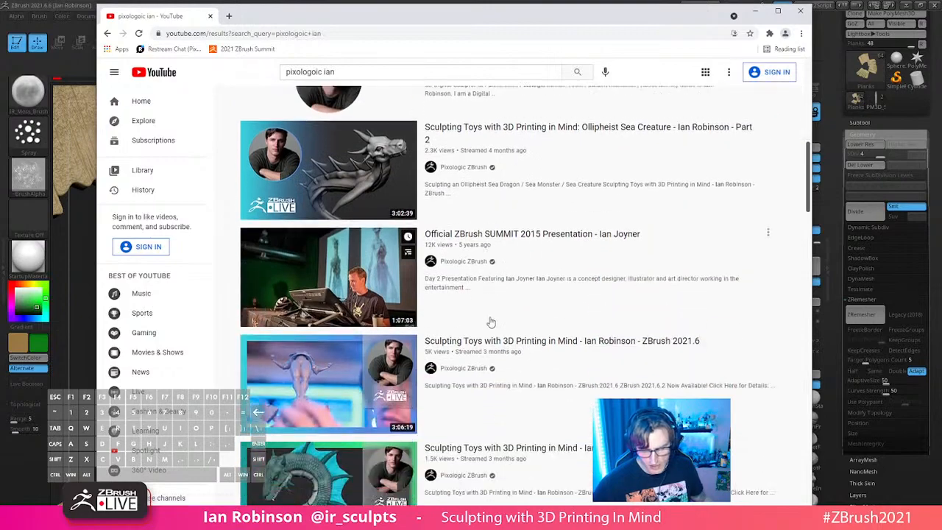
pyautogui.scroll(-5, 487, 324)
pyautogui.scroll(10, 457, 311)
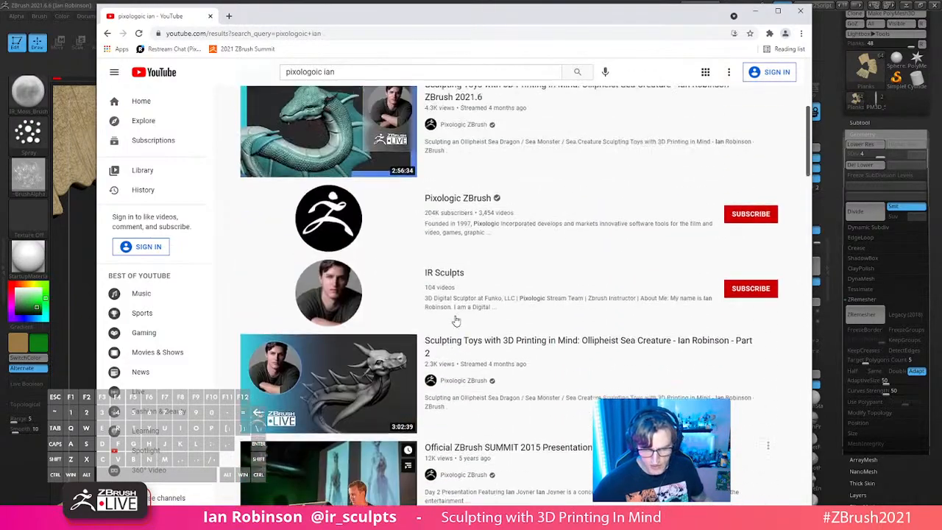
pyautogui.scroll(2, 462, 252)
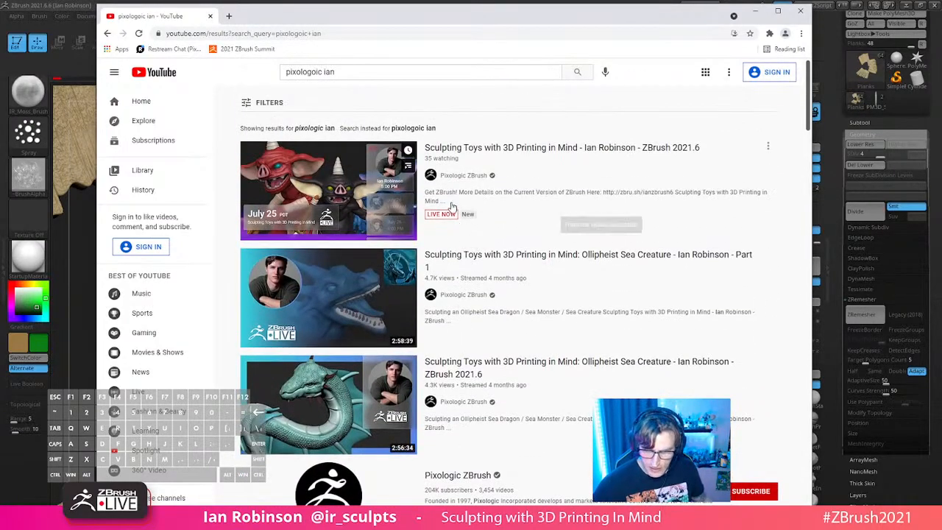
pyautogui.scroll(-20, 447, 204)
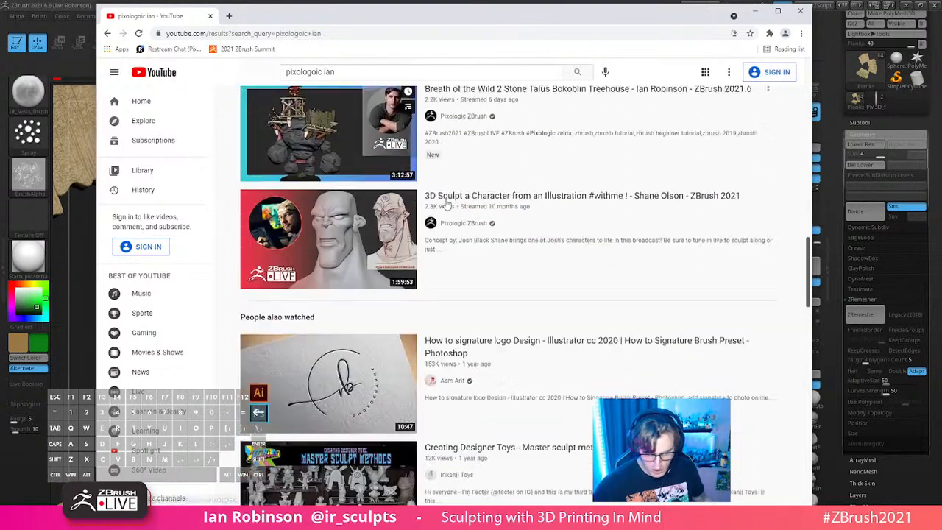
pyautogui.scroll(1, 447, 204)
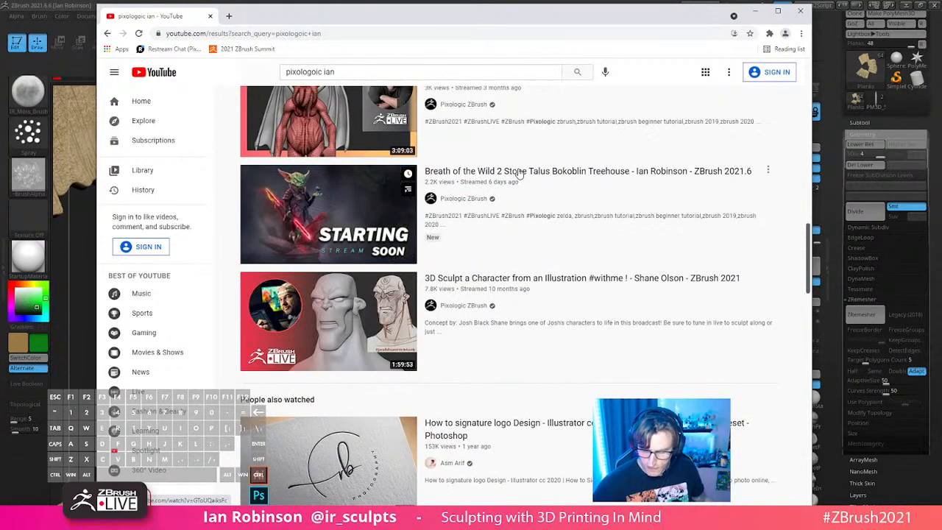
pyautogui.click(519, 173)
pyautogui.click(126, 356)
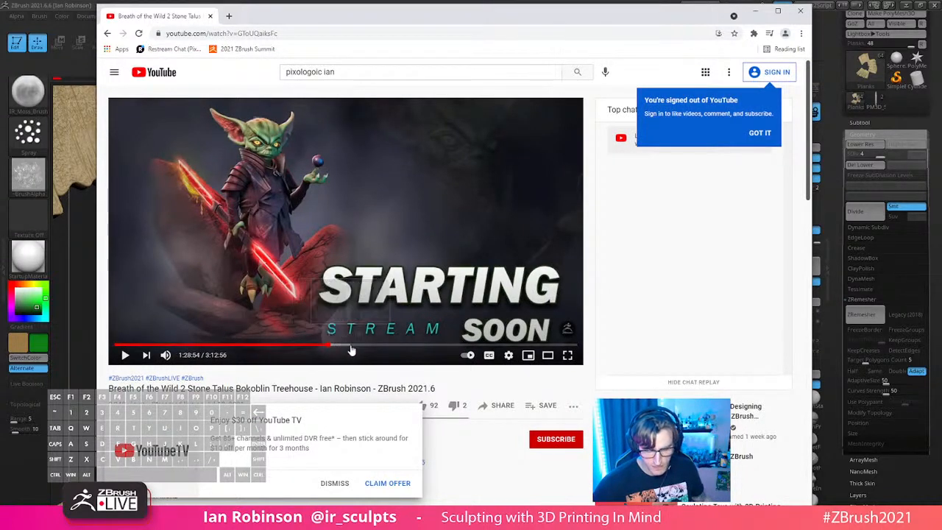
pyautogui.click(338, 346)
pyautogui.click(338, 346)
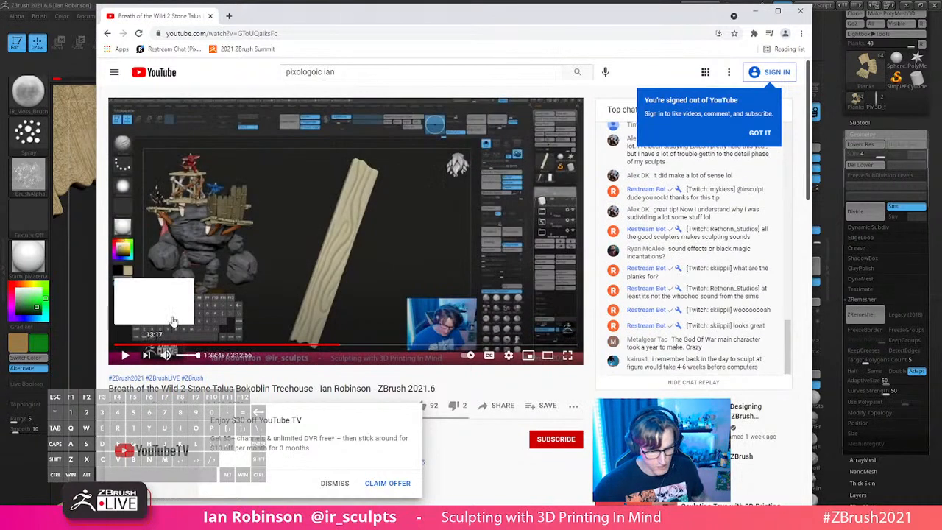
# Step: Copy the stream video's web address and switch back to ZBrush
pyautogui.click(274, 35)
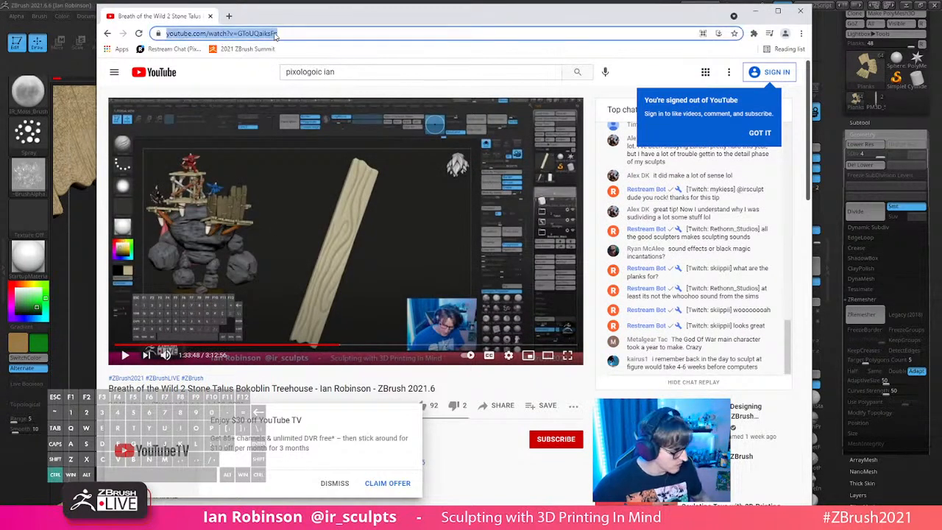
pyautogui.hotkey('ctrl', 'v')
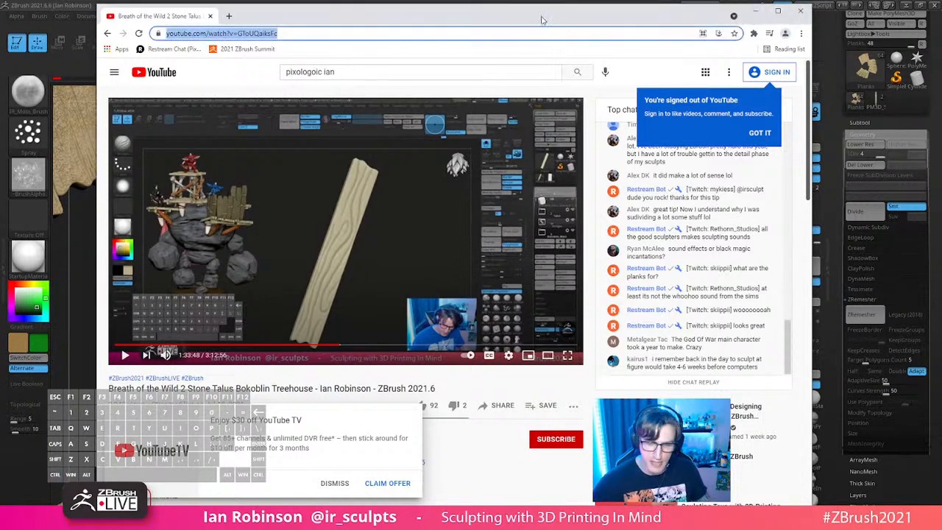
pyautogui.click(756, 11)
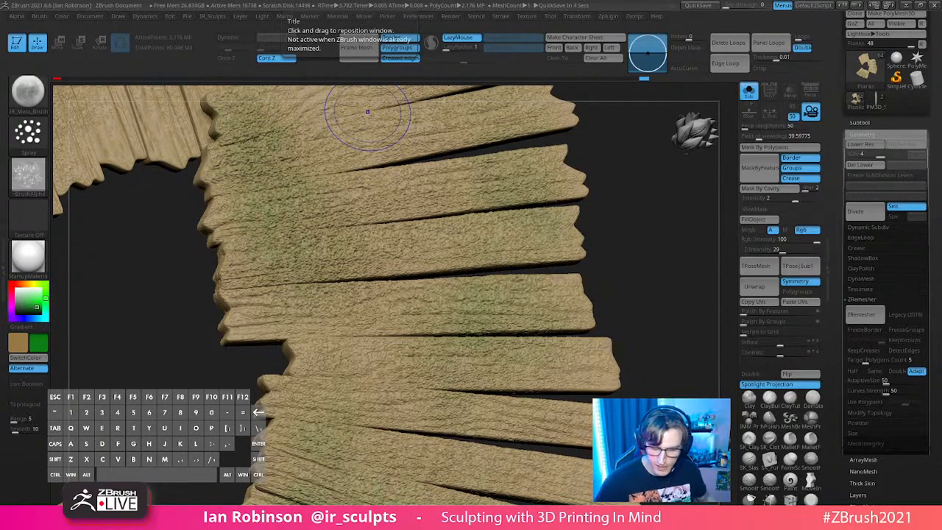
# Step: Spray green moss across the upper fan of the Planks subtool
pyautogui.keyDown('alt'); pyautogui.moveTo(624, 212); pyautogui.dragTo(572, 276); pyautogui.keyUp('alt')
pyautogui.keyDown('alt'); pyautogui.moveTo(361, 151); pyautogui.dragTo(363, 354, button='right'); pyautogui.keyUp('alt')
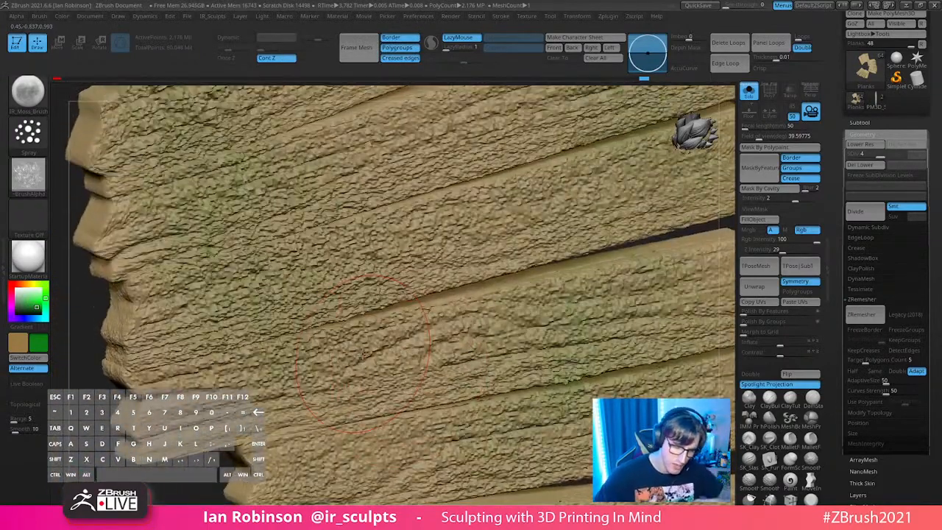
pyautogui.press('f')
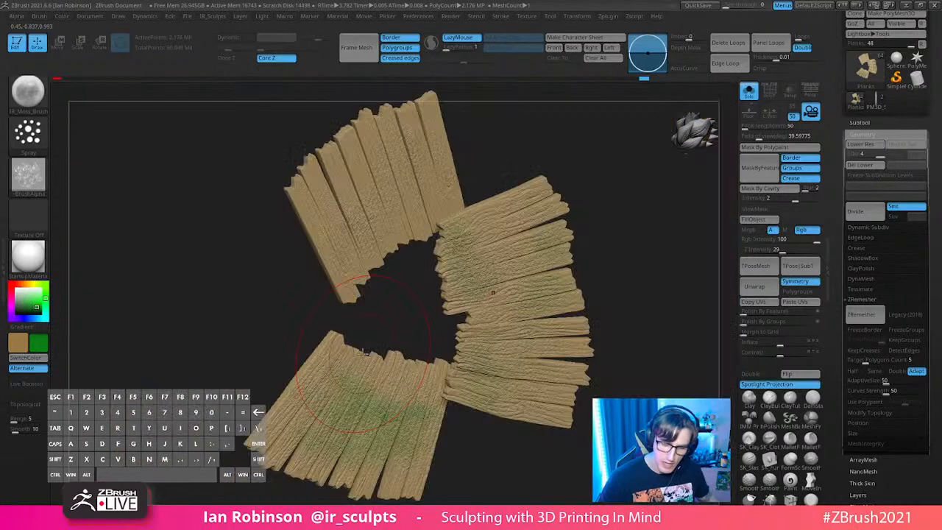
pyautogui.keyDown('alt'); pyautogui.moveTo(629, 254); pyautogui.dragTo(611, 324); pyautogui.keyUp('alt')
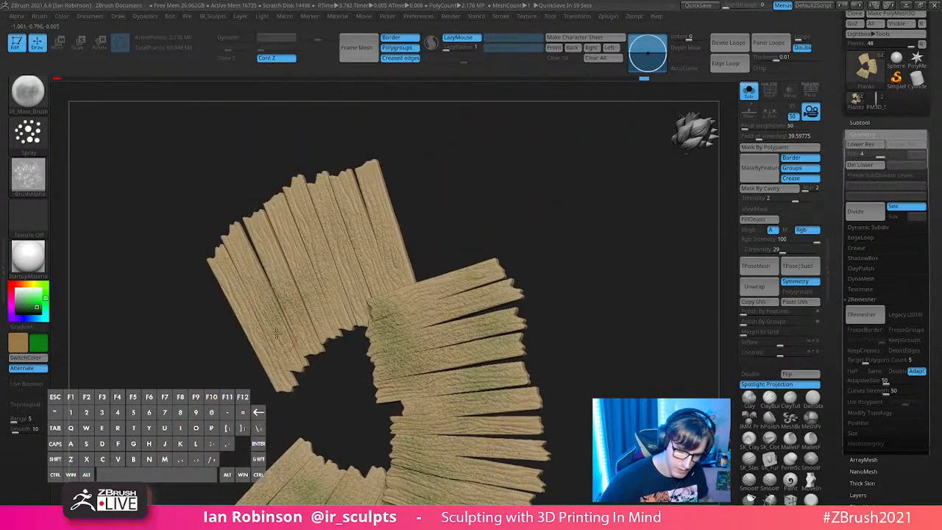
pyautogui.moveTo(272, 323)
pyautogui.mouseDown()
pyautogui.moveTo(294, 284)
pyautogui.moveTo(386, 234)
pyautogui.moveTo(377, 179)
pyautogui.moveTo(368, 259)
pyautogui.mouseUp()
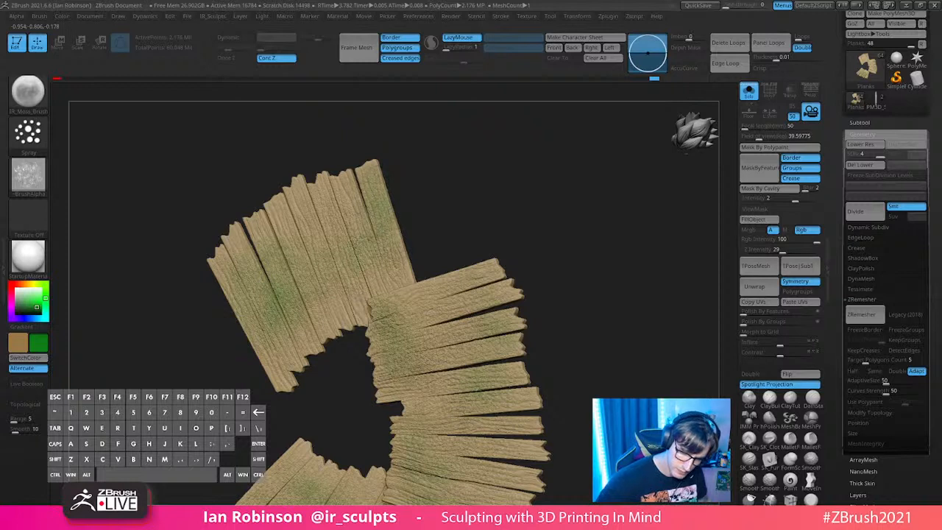
# Step: Spray additional green moss along the inner edge and outermost planks of the upper fan
pyautogui.moveTo(343, 294); pyautogui.dragTo(314, 330)
pyautogui.moveTo(265, 374)
pyautogui.mouseDown()
pyautogui.moveTo(221, 261)
pyautogui.moveTo(257, 235)
pyautogui.moveTo(244, 311)
pyautogui.mouseUp()
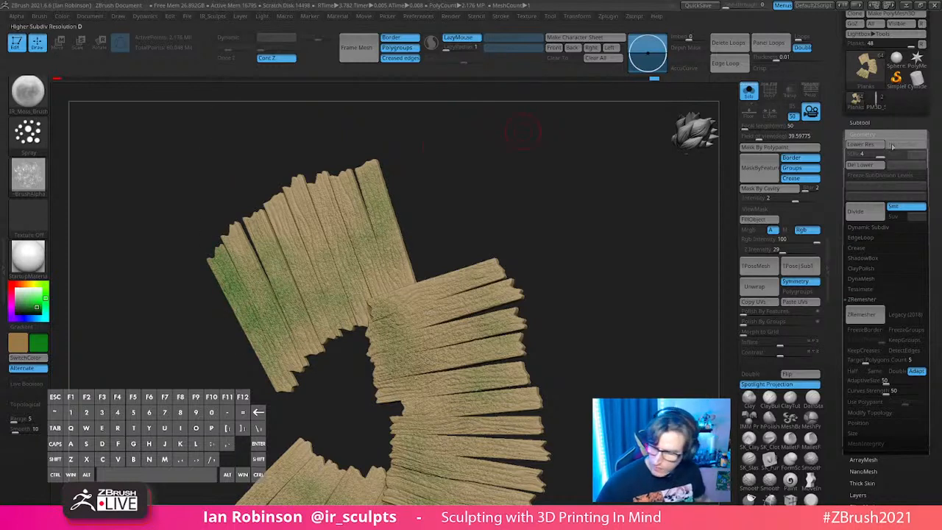
# Step: Hide the Planks polypaint to inspect the bare sculpt in plain white, and turn the polypaint back on
pyautogui.click(889, 123)
pyautogui.keyDown('shift'); pyautogui.click(912, 143); pyautogui.keyUp('shift')
pyautogui.keyDown('alt'); pyautogui.moveTo(595, 247); pyautogui.dragTo(578, 232); pyautogui.keyUp('alt')
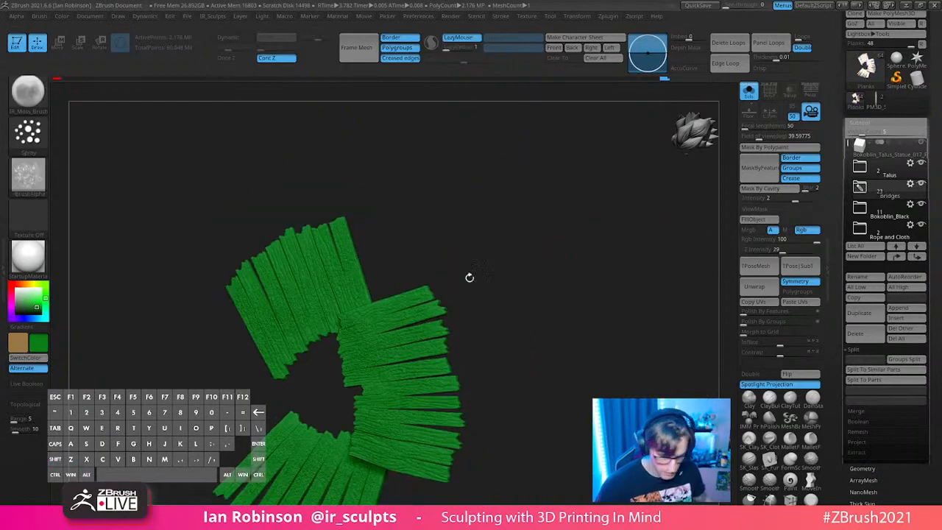
pyautogui.click(16, 289)
pyautogui.moveTo(516, 259)
pyautogui.mouseDown()
pyautogui.moveTo(566, 244)
pyautogui.moveTo(601, 282)
pyautogui.moveTo(600, 331)
pyautogui.mouseUp()
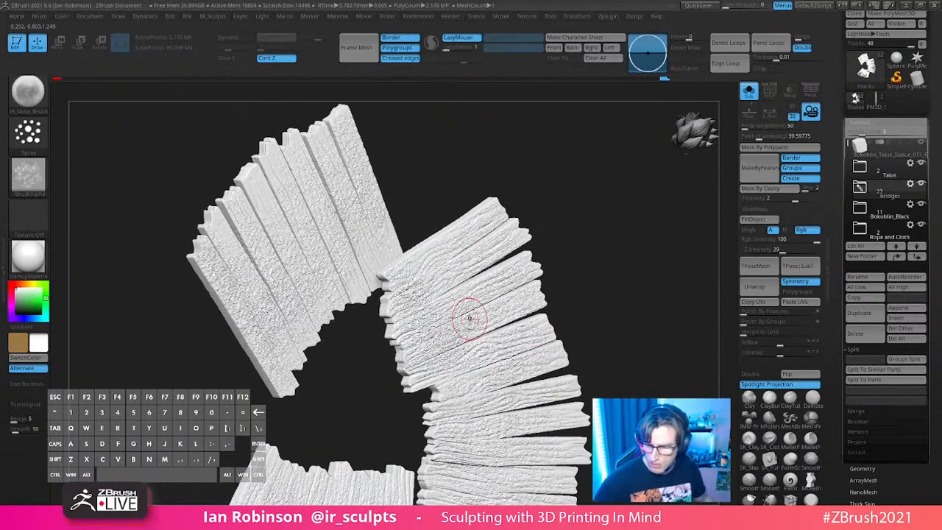
pyautogui.click(911, 143)
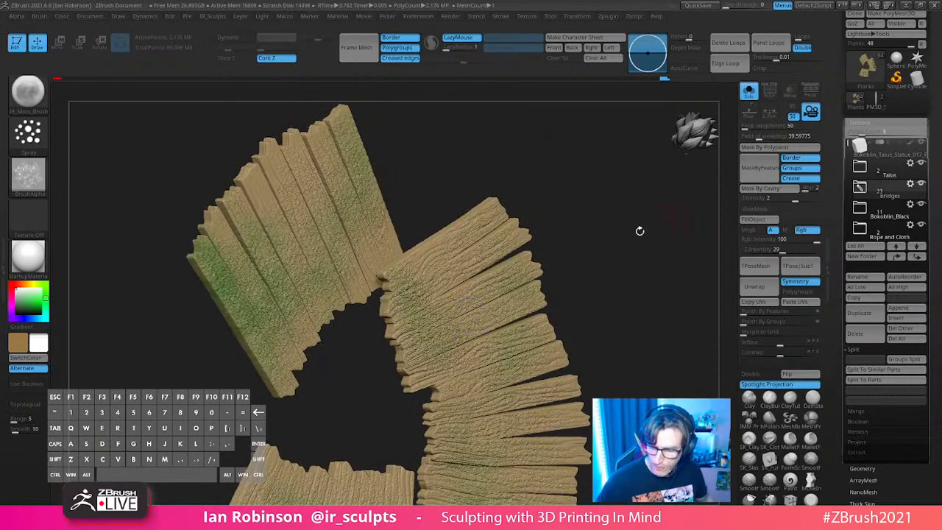
# Step: Review the planks within the full diorama, and isolate the wooden crates subtool to examine its moss
pyautogui.click(749, 91)
pyautogui.moveTo(610, 258)
pyautogui.mouseDown()
pyautogui.moveTo(561, 238)
pyautogui.moveTo(586, 301)
pyautogui.moveTo(579, 247)
pyautogui.moveTo(597, 290)
pyautogui.moveTo(508, 233)
pyautogui.mouseUp()
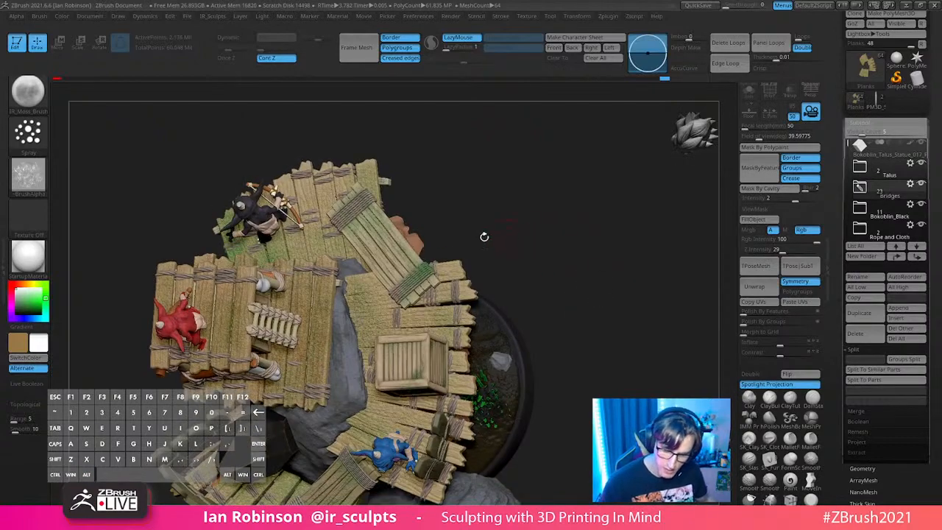
pyautogui.moveTo(618, 291)
pyautogui.mouseDown()
pyautogui.moveTo(626, 284)
pyautogui.moveTo(496, 307)
pyautogui.moveTo(450, 299)
pyautogui.mouseUp()
pyautogui.keyDown('alt'); pyautogui.moveTo(572, 309); pyautogui.dragTo(644, 293); pyautogui.keyUp('alt')
pyautogui.click(748, 92)
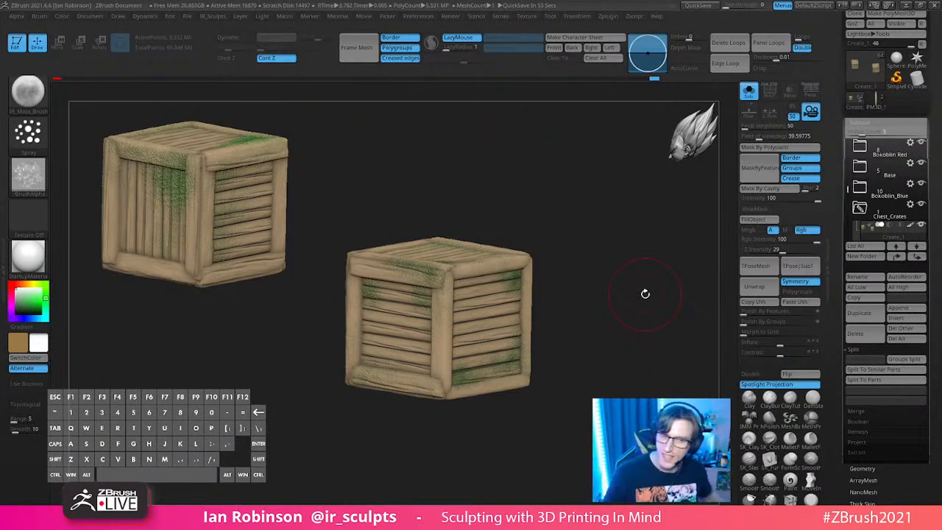
pyautogui.moveTo(645, 294); pyautogui.dragTo(700, 326)
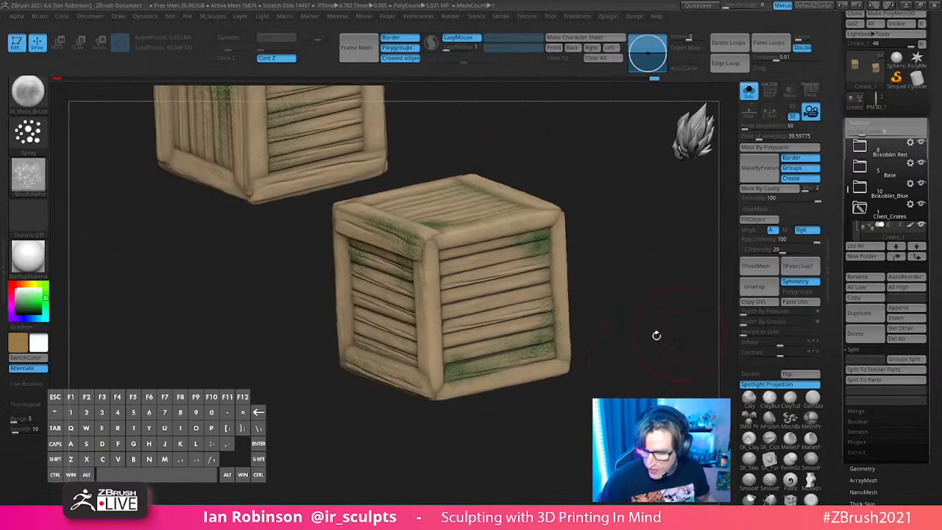
pyautogui.moveTo(559, 263); pyautogui.dragTo(630, 290, button='right')
pyautogui.keyDown('alt'); pyautogui.moveTo(617, 280); pyautogui.dragTo(642, 283); pyautogui.keyUp('alt')
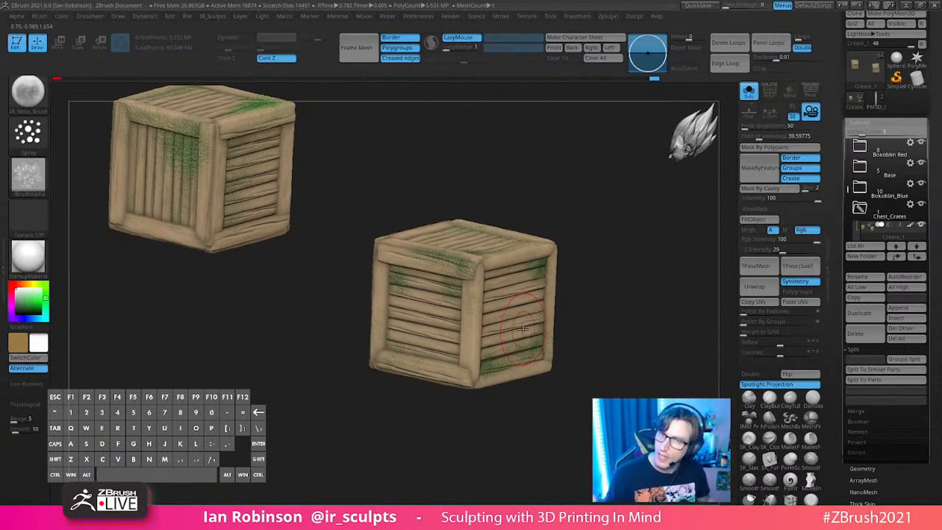
# Step: Save the tool over the existing file Bokoblin_Talus_Statue_017_PosedBokoblin.ztl
pyautogui.click(899, 131)
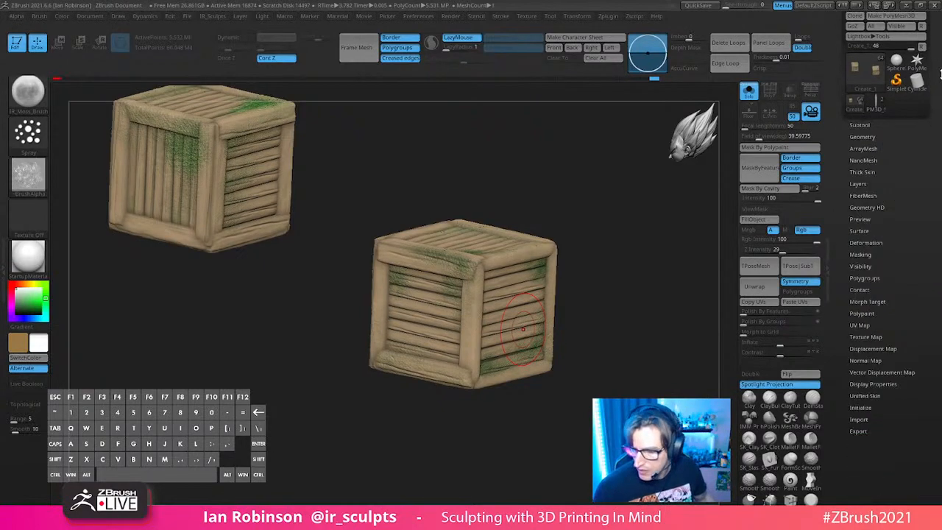
pyautogui.moveTo(941, 72); pyautogui.dragTo(941, 140)
pyautogui.click(904, 46)
pyautogui.press('Right')
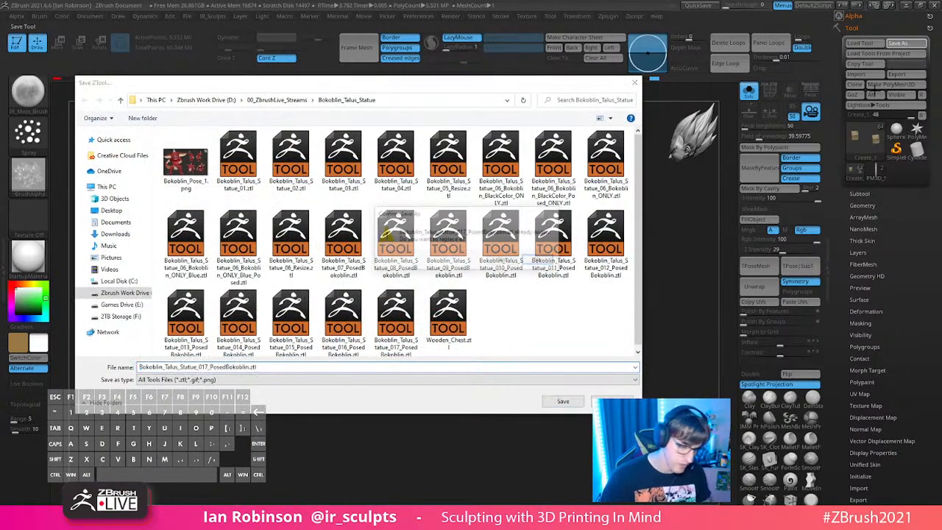
pyautogui.press('Return')
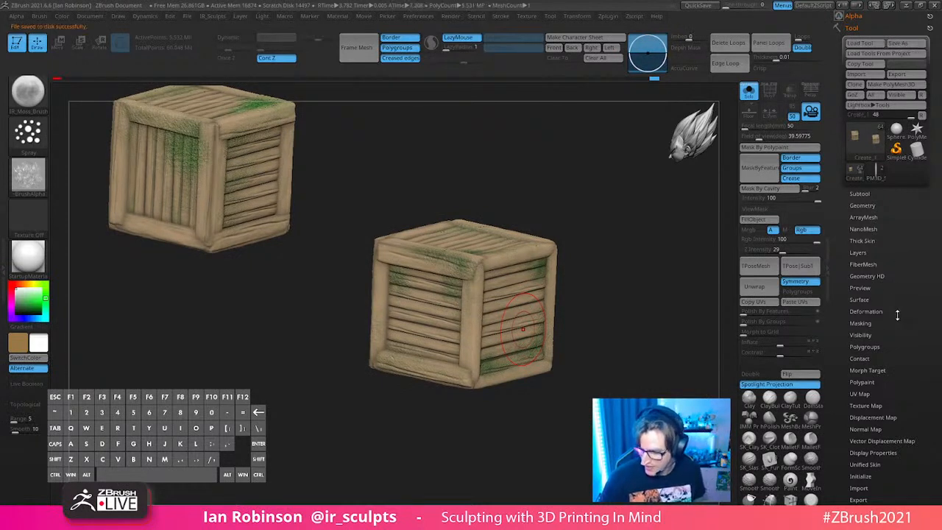
# Step: Open Adjust Colors for the crates' polypaint and frame one mossy crate closely in the preview
pyautogui.click(869, 382)
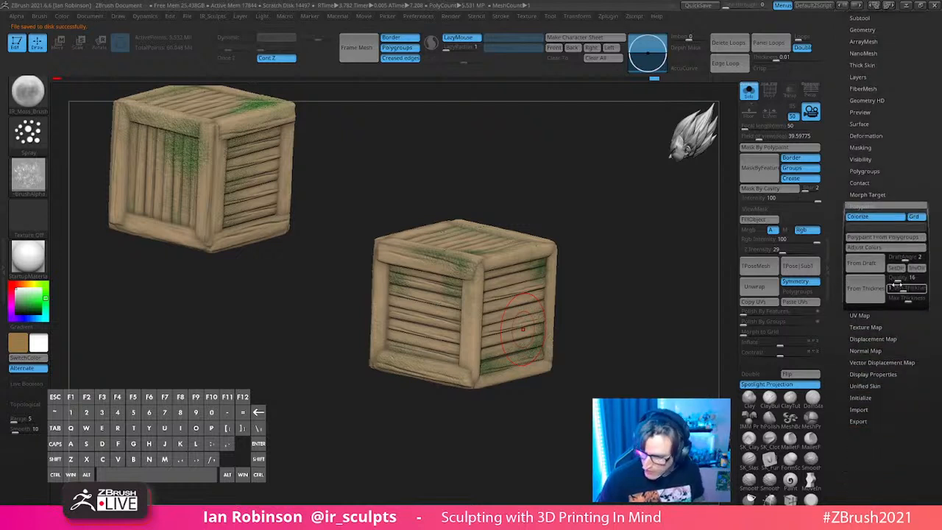
pyautogui.click(874, 250)
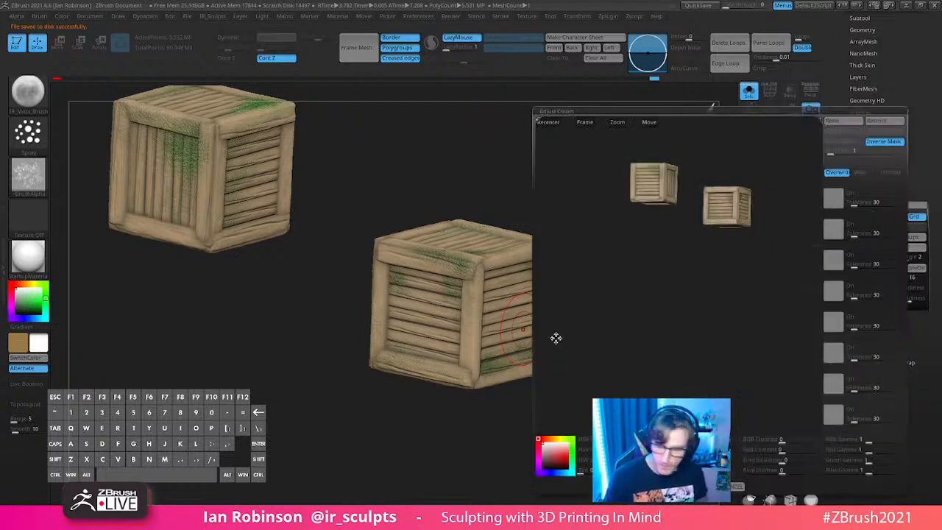
pyautogui.press('alt')
pyautogui.keyDown('alt'); pyautogui.moveTo(674, 247); pyautogui.dragTo(673, 325); pyautogui.keyUp('alt')
pyautogui.moveTo(711, 233); pyautogui.dragTo(709, 245)
pyautogui.keyDown('alt'); pyautogui.moveTo(671, 370); pyautogui.dragTo(684, 378); pyautogui.keyUp('alt')
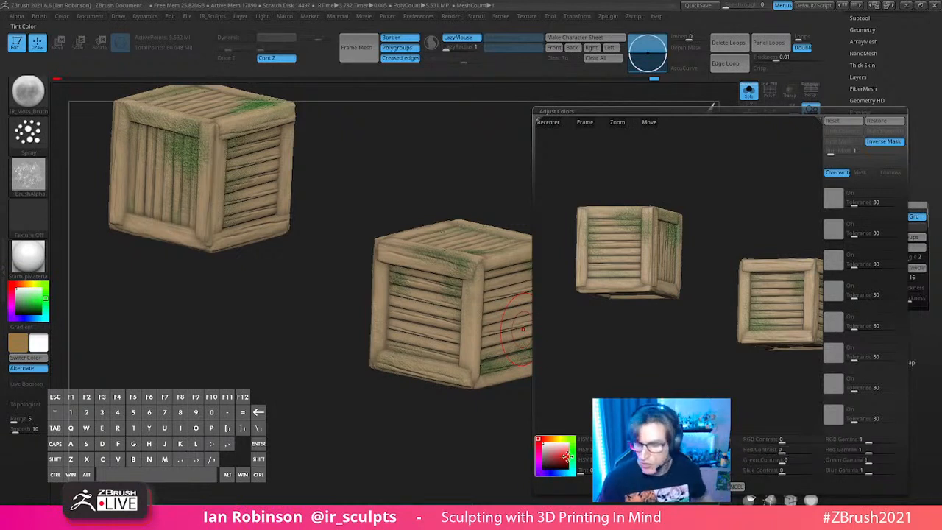
pyautogui.moveTo(715, 189); pyautogui.dragTo(641, 240)
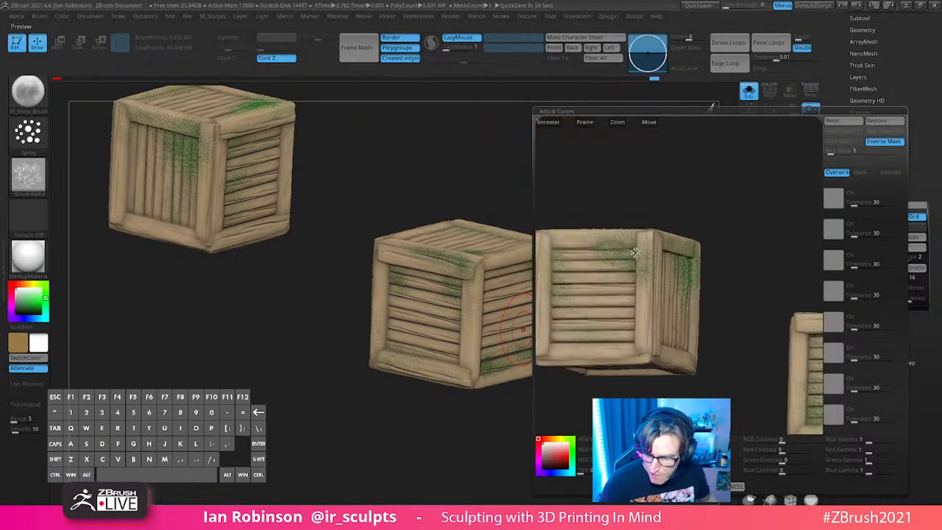
# Step: Try colour masks sampled from two wood tones on the crate, and reset the Adjust Colors settings
pyautogui.click(833, 199)
pyautogui.click(641, 308)
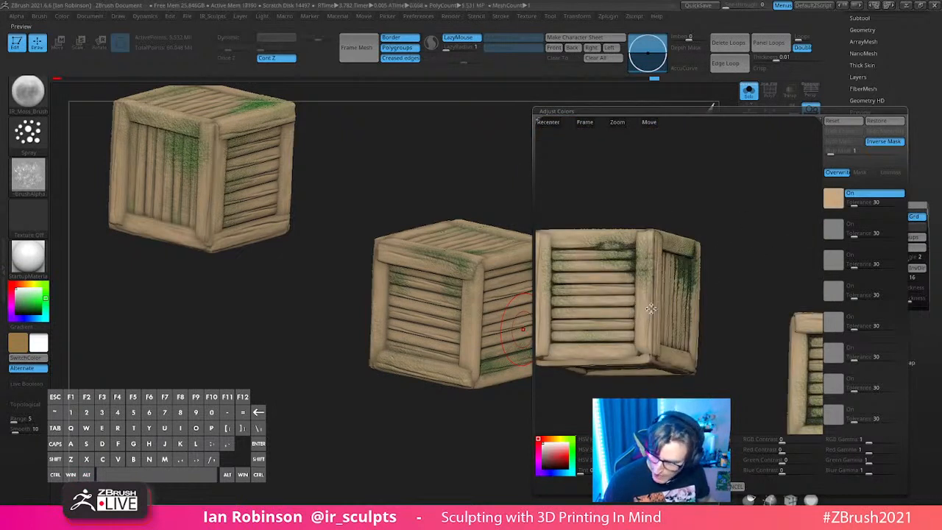
pyautogui.click(833, 229)
pyautogui.click(639, 259)
pyautogui.moveTo(639, 259); pyautogui.dragTo(647, 264)
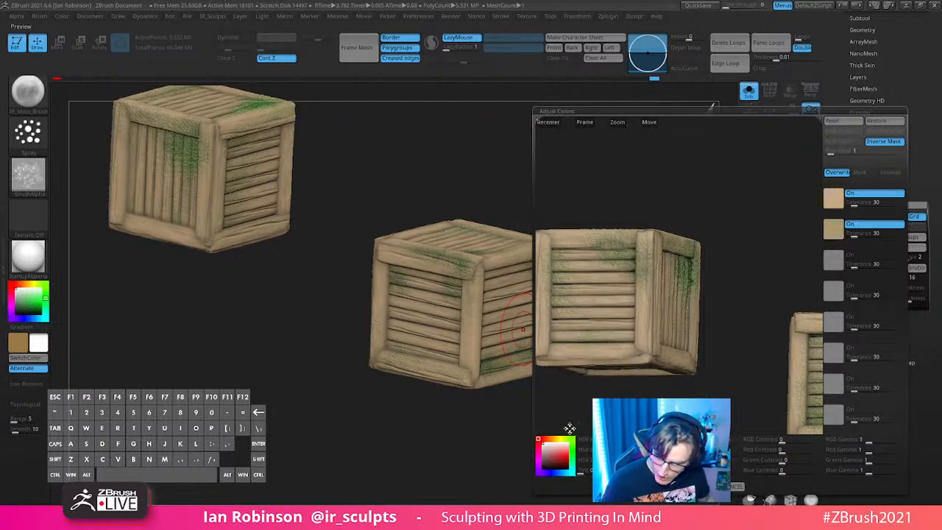
pyautogui.click(864, 225)
pyautogui.moveTo(732, 243); pyautogui.dragTo(559, 338)
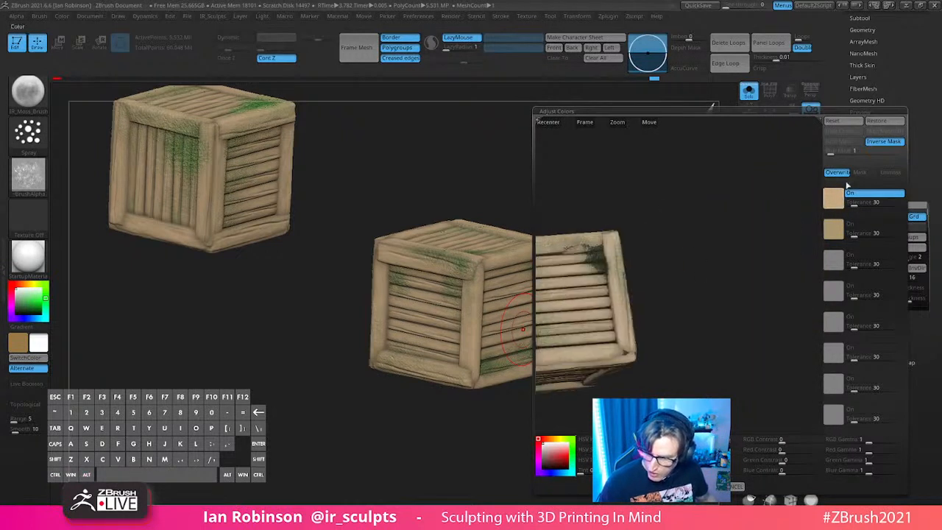
pyautogui.click(839, 121)
pyautogui.moveTo(772, 262); pyautogui.dragTo(741, 272)
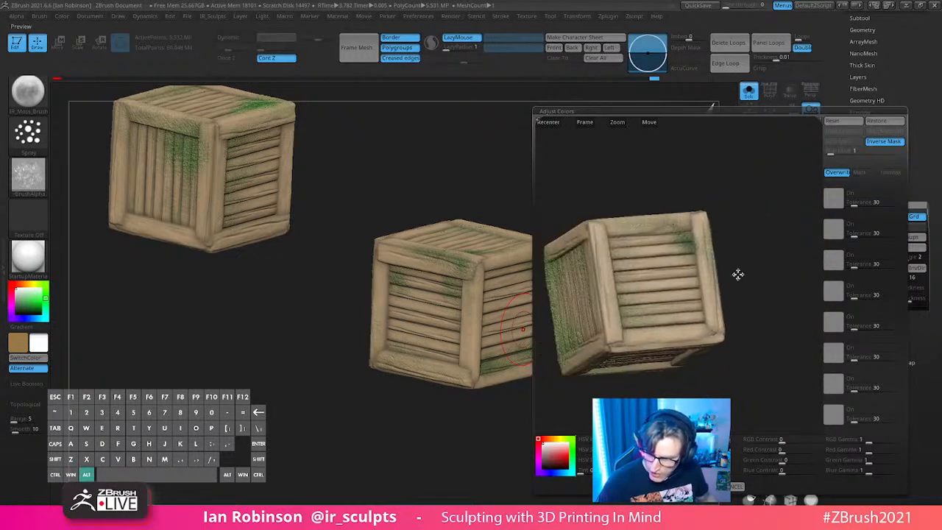
# Step: Sample the crate's tan wood as the first colour mask and reframe the preview on the mossy faces
pyautogui.moveTo(833, 197); pyautogui.dragTo(711, 319)
pyautogui.moveTo(726, 390); pyautogui.dragTo(603, 205)
pyautogui.keyDown('alt'); pyautogui.moveTo(773, 265); pyautogui.dragTo(696, 149); pyautogui.keyUp('alt')
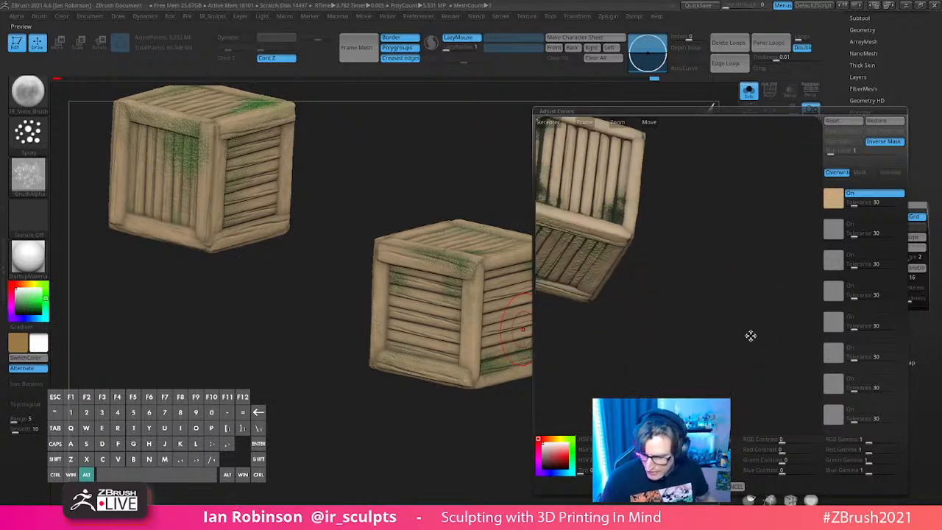
pyautogui.keyDown('alt'); pyautogui.moveTo(695, 358); pyautogui.dragTo(720, 366); pyautogui.keyUp('alt')
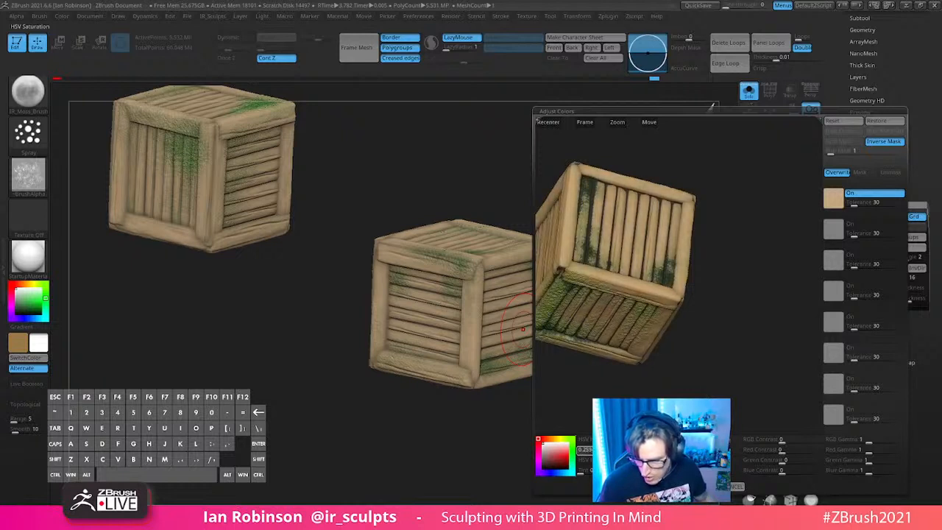
# Step: Apply a warm orange shift to the crates with Red Contrast 0.08794, Blue Contrast -0.02097, Red Gamma 0.66834 and Green Gamma 0.77861
pyautogui.moveTo(617, 440); pyautogui.dragTo(616, 441)
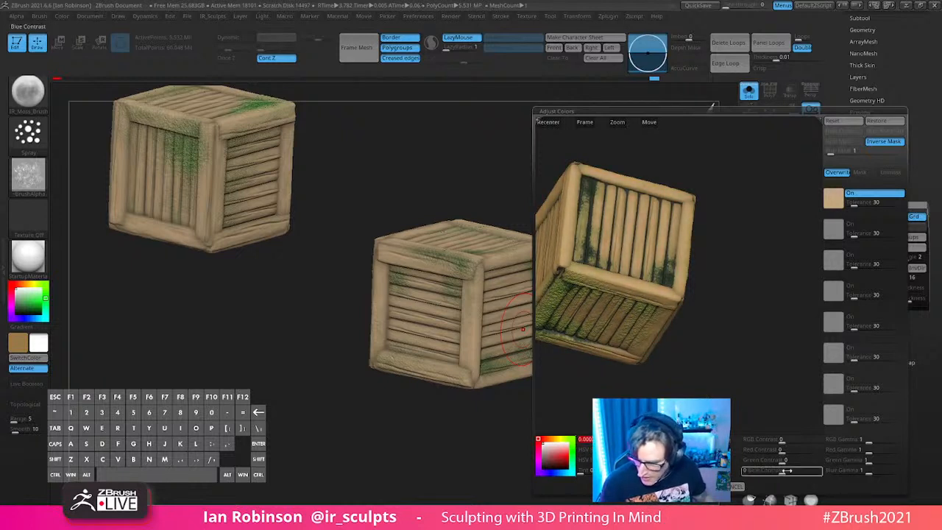
pyautogui.moveTo(782, 450); pyautogui.dragTo(789, 454)
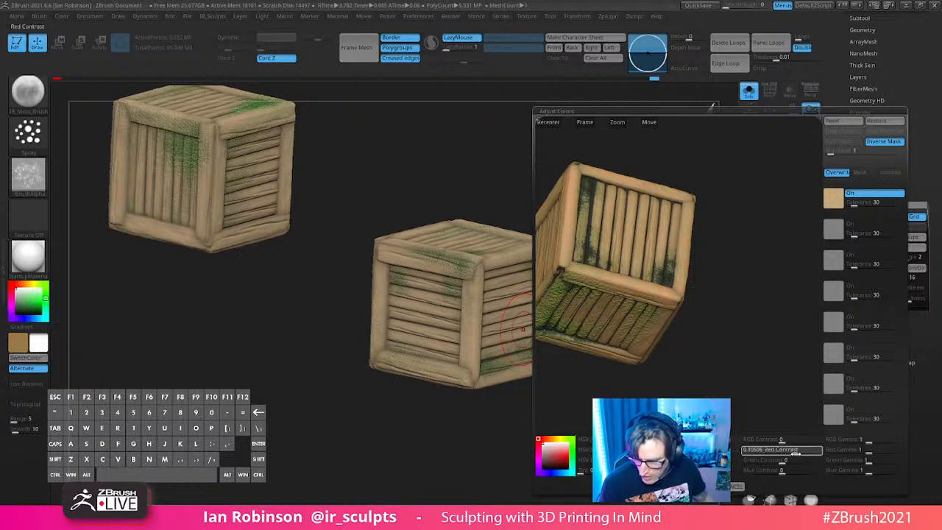
pyautogui.moveTo(781, 472); pyautogui.dragTo(776, 474)
pyautogui.moveTo(848, 455); pyautogui.dragTo(871, 452)
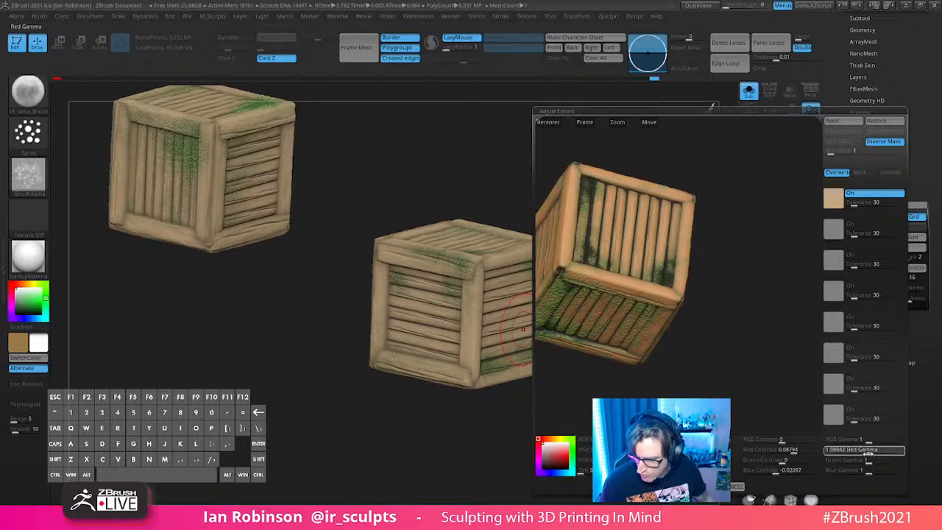
pyautogui.moveTo(865, 454); pyautogui.dragTo(867, 474)
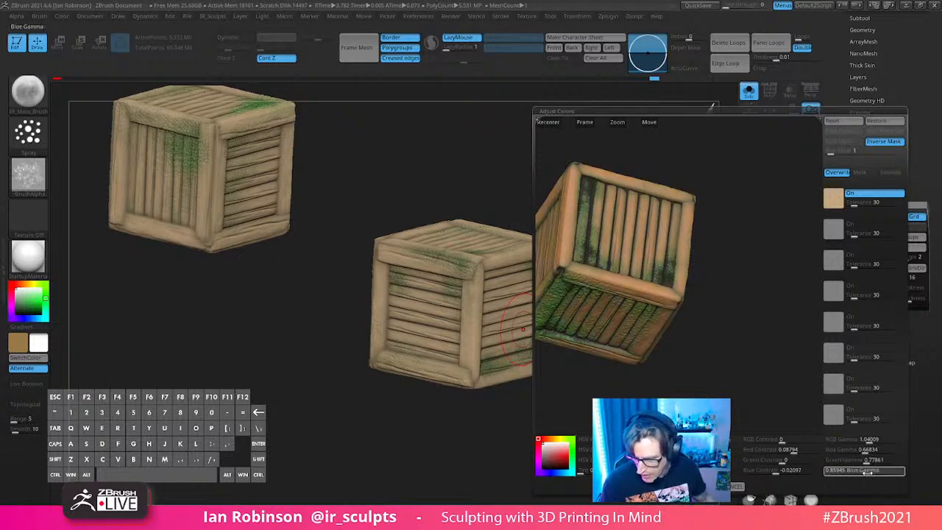
pyautogui.click(684, 487)
# Step: Compare the recoloured crates with the full diorama, and undo the colour adjustment and clear the mask
pyautogui.keyDown('alt'); pyautogui.moveTo(581, 339); pyautogui.dragTo(568, 203); pyautogui.keyUp('alt')
pyautogui.keyDown('ctrl'); pyautogui.moveTo(563, 302); pyautogui.dragTo(578, 334); pyautogui.keyUp('ctrl')
pyautogui.click(748, 91)
pyautogui.moveTo(627, 309); pyautogui.dragTo(627, 383)
pyautogui.moveTo(501, 385); pyautogui.dragTo(638, 288)
pyautogui.hotkey('ctrl', 'z')
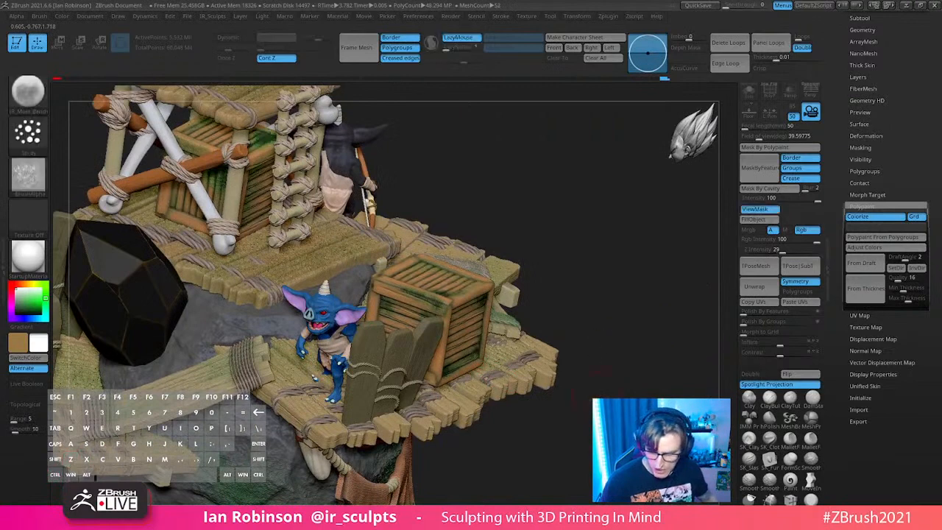
pyautogui.keyDown('ctrl'); pyautogui.moveTo(642, 343); pyautogui.dragTo(641, 338); pyautogui.keyUp('ctrl')
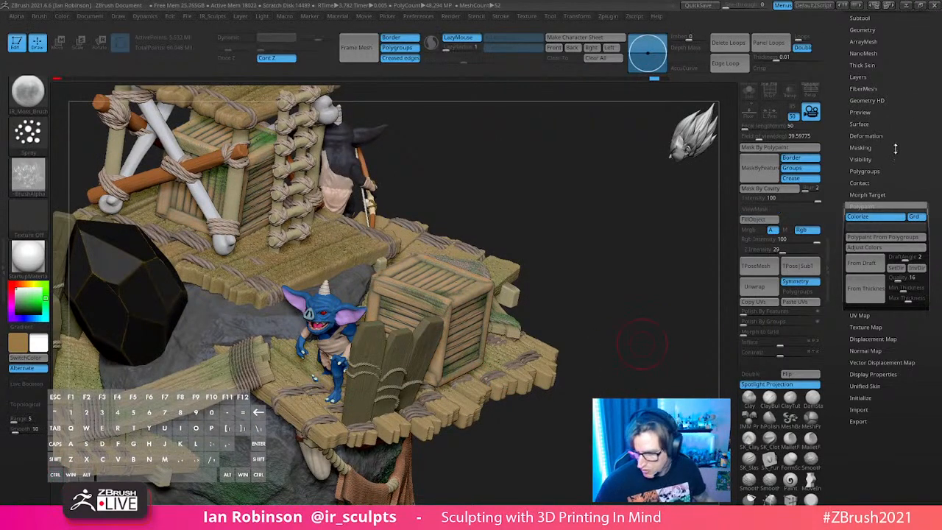
# Step: Reset Adjust Colors for the crates, shift their hue toward olive green and lower the HSV intensity
pyautogui.scroll(2, 894, 156)
pyautogui.click(865, 275)
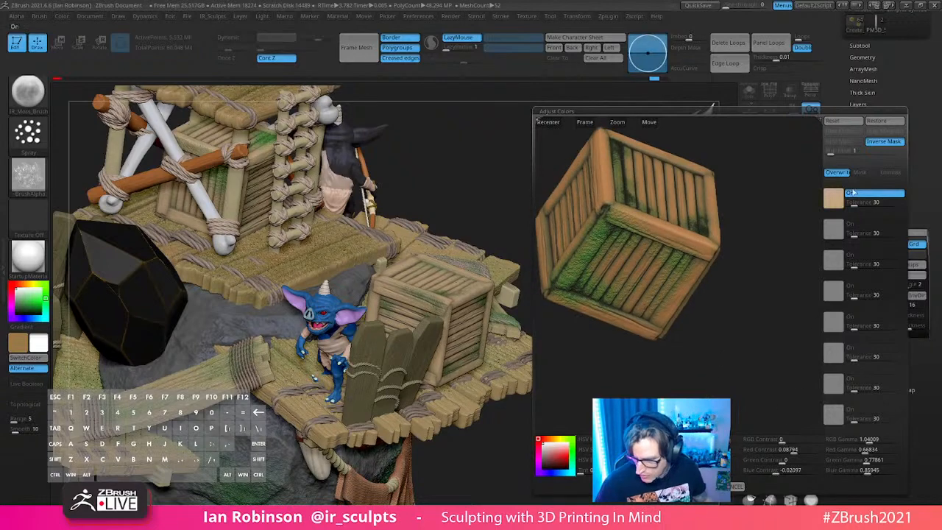
pyautogui.click(845, 122)
pyautogui.keyDown('alt'); pyautogui.moveTo(706, 344); pyautogui.dragTo(588, 390); pyautogui.keyUp('alt')
pyautogui.keyDown('alt'); pyautogui.moveTo(712, 378); pyautogui.dragTo(700, 383); pyautogui.keyUp('alt')
pyautogui.click(617, 450)
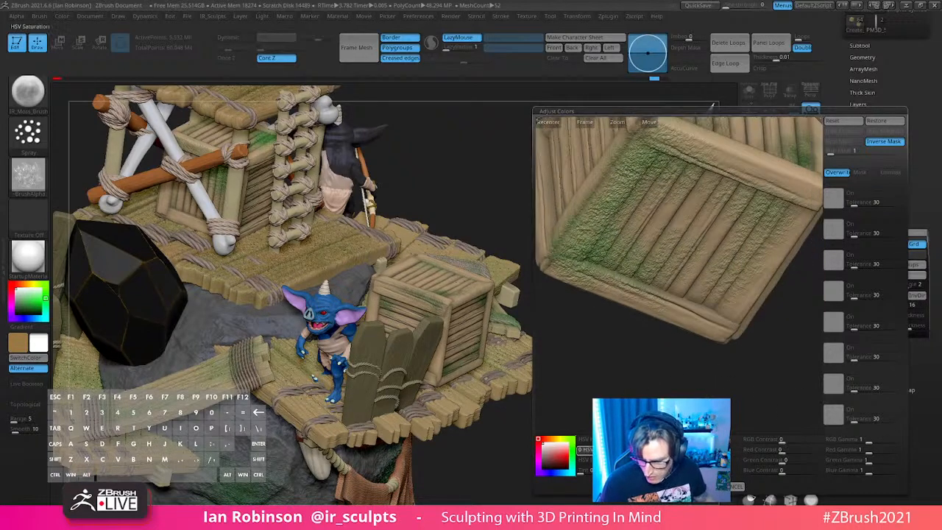
pyautogui.moveTo(619, 450)
pyautogui.mouseDown()
pyautogui.moveTo(602, 440)
pyautogui.moveTo(617, 440)
pyautogui.mouseUp()
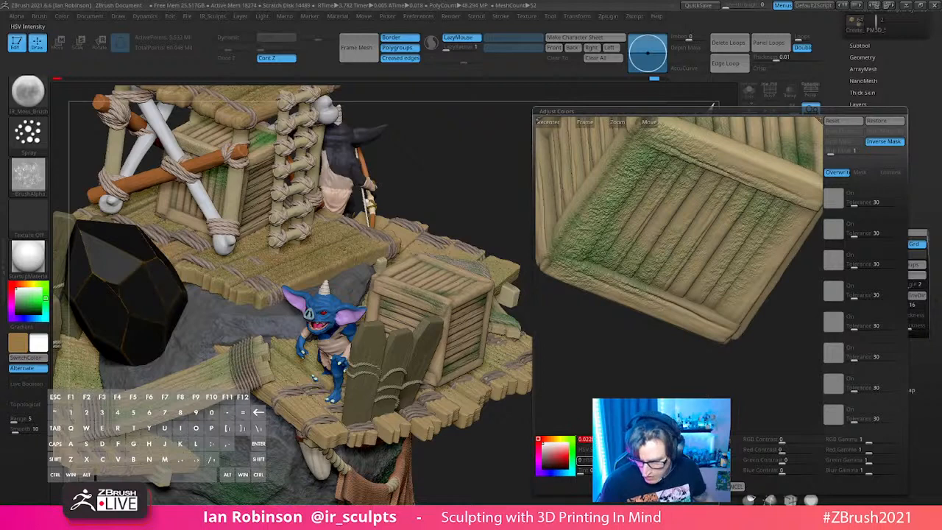
pyautogui.moveTo(617, 460); pyautogui.dragTo(608, 460)
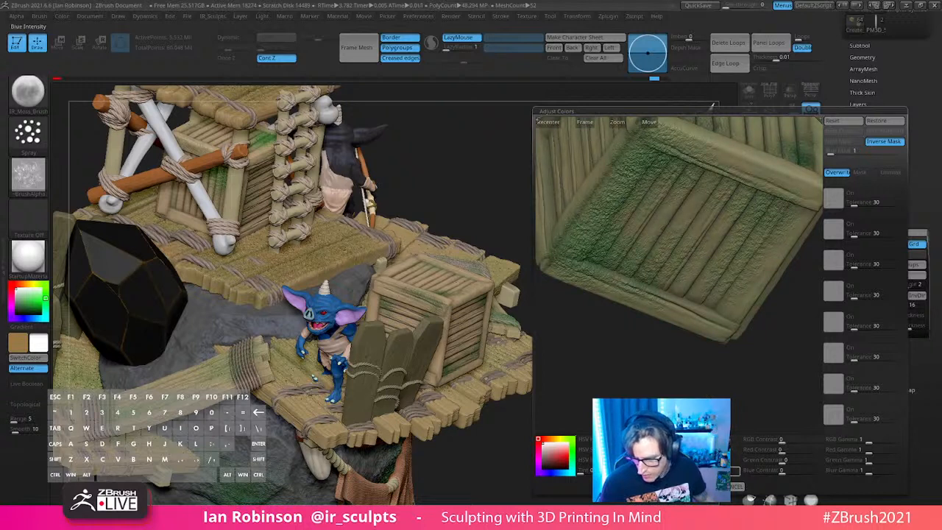
# Step: Set RGB Contrast to -0.17698, Red Contrast to 0.02097 and Green Contrast to 0.04, and apply the crates' colour adjustment
pyautogui.moveTo(699, 440); pyautogui.dragTo(703, 441)
pyautogui.moveTo(781, 450)
pyautogui.mouseDown()
pyautogui.moveTo(791, 461)
pyautogui.moveTo(777, 444)
pyautogui.mouseUp()
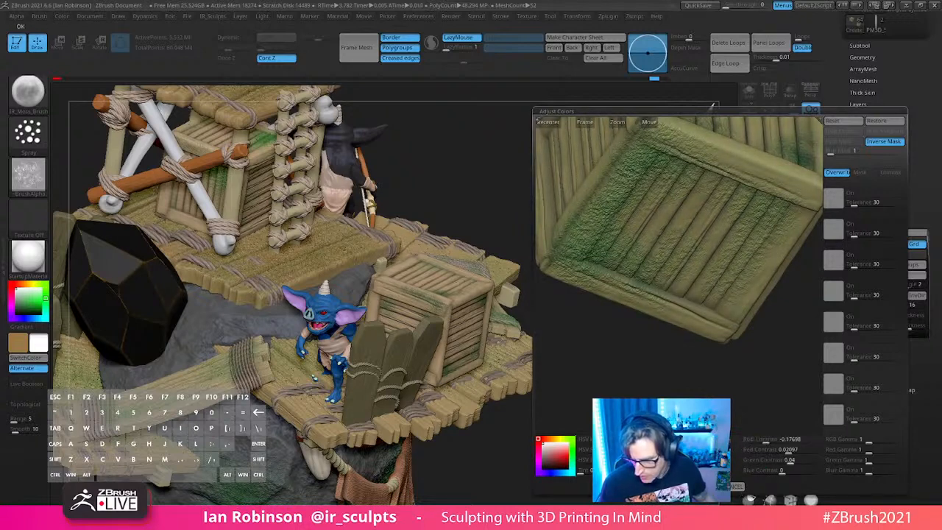
pyautogui.click(737, 486)
# Step: Reopen Adjust Colors for the crates, set Red Contrast to 0.15453, and return RGB Gamma to 1 after trying a lower value
pyautogui.keyDown('alt'); pyautogui.moveTo(625, 354); pyautogui.dragTo(663, 321); pyautogui.keyUp('alt')
pyautogui.click(865, 274)
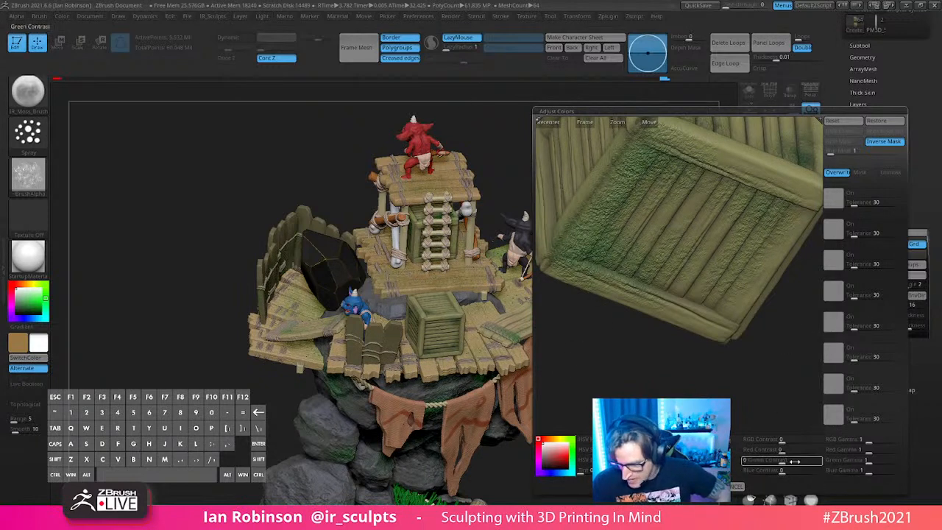
pyautogui.moveTo(784, 450); pyautogui.dragTo(790, 450)
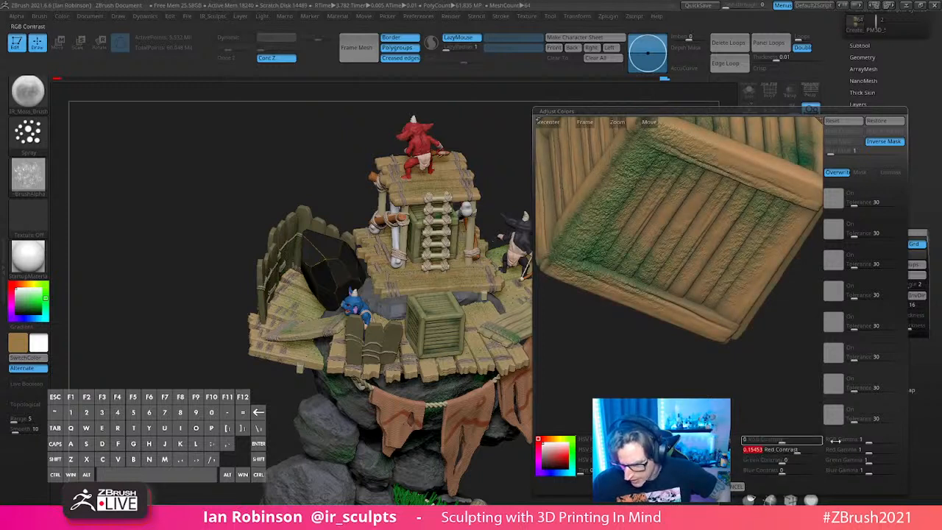
pyautogui.moveTo(859, 440)
pyautogui.mouseDown()
pyautogui.moveTo(872, 441)
pyautogui.moveTo(861, 440)
pyautogui.mouseUp()
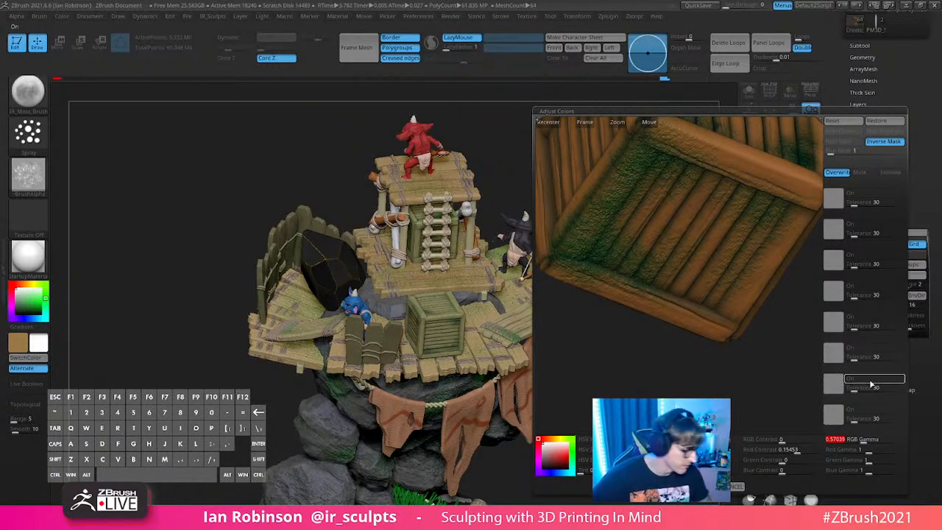
pyautogui.write('0')
pyautogui.press('Return')
pyautogui.click(860, 441)
pyautogui.write('1')
pyautogui.press('Return')
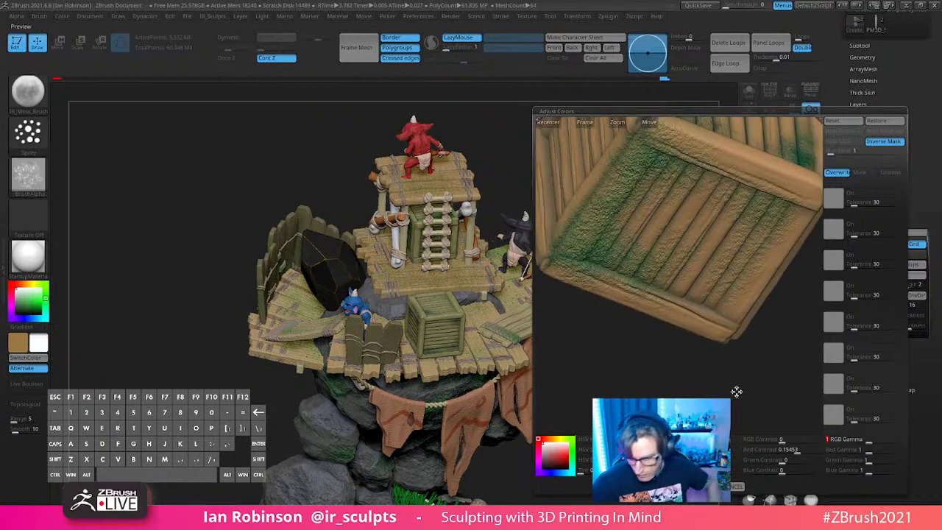
# Step: Set the crates' Red Gamma to 0.94651, fine-tune Red Intensity, and apply the colour adjustment
pyautogui.click(867, 453)
pyautogui.moveTo(867, 453); pyautogui.dragTo(867, 451)
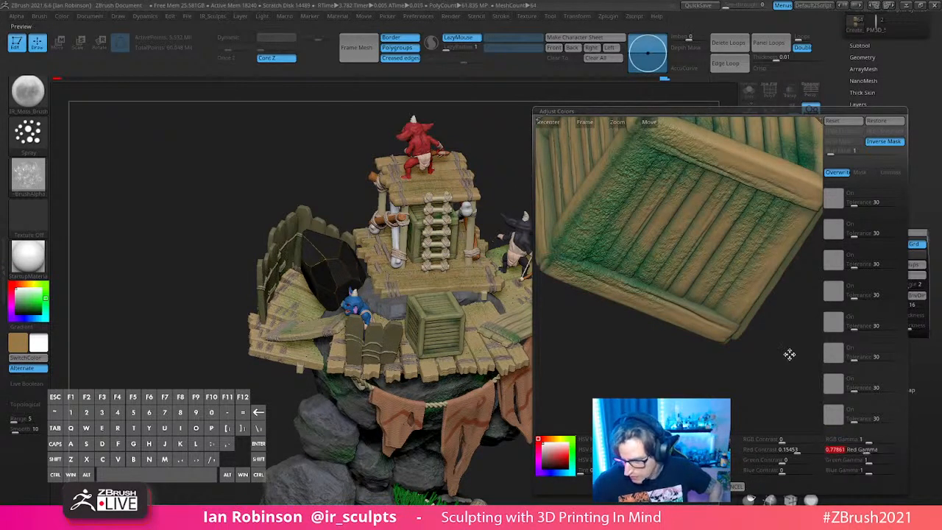
pyautogui.moveTo(866, 452); pyautogui.dragTo(868, 453)
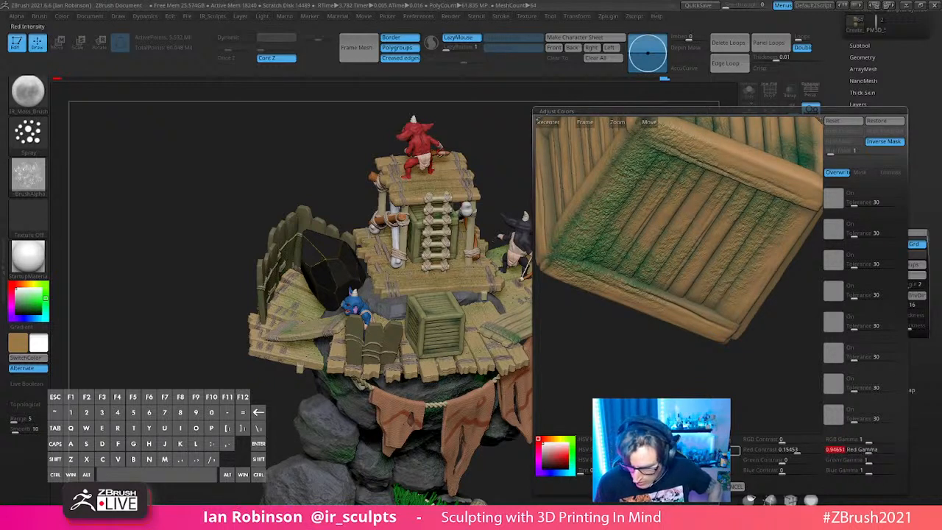
pyautogui.moveTo(615, 462); pyautogui.dragTo(613, 463)
pyautogui.click(708, 487)
pyautogui.moveTo(602, 355); pyautogui.dragTo(642, 419)
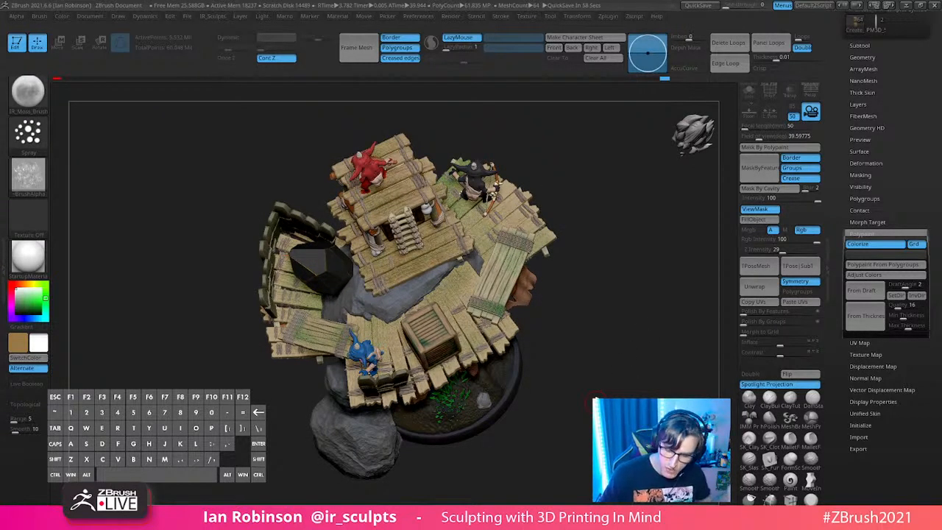
pyautogui.moveTo(598, 403)
pyautogui.mouseDown()
pyautogui.moveTo(616, 326)
pyautogui.moveTo(597, 400)
pyautogui.mouseUp()
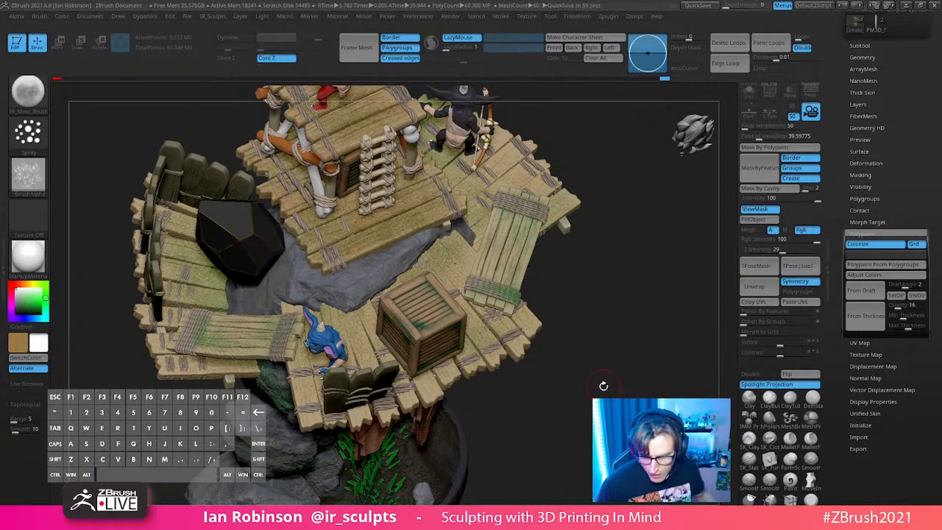
# Step: Darken the platform planks' polypaint in Adjust Colors with RGB Gamma 0.66834 and apply it
pyautogui.keyDown('alt'); pyautogui.click(506, 324); pyautogui.keyUp('alt')
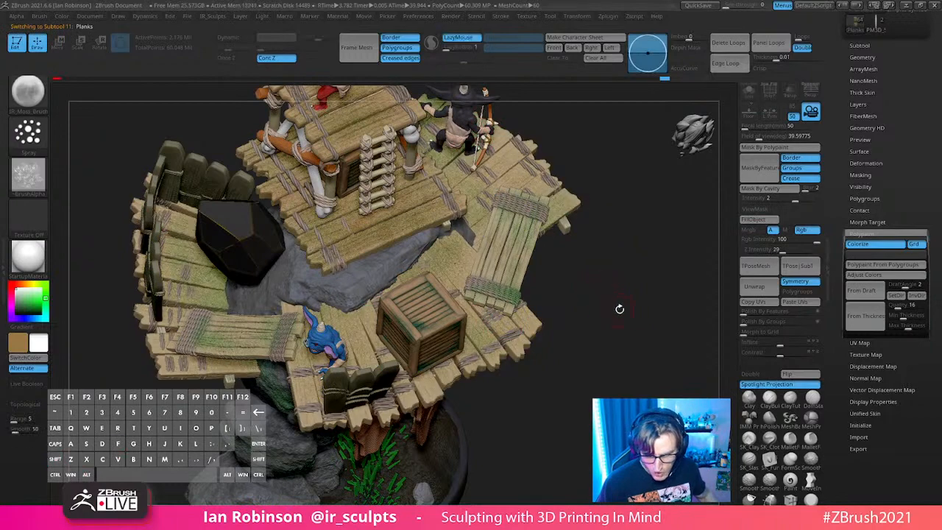
pyautogui.moveTo(618, 309)
pyautogui.mouseDown()
pyautogui.moveTo(633, 294)
pyautogui.moveTo(596, 338)
pyautogui.mouseUp()
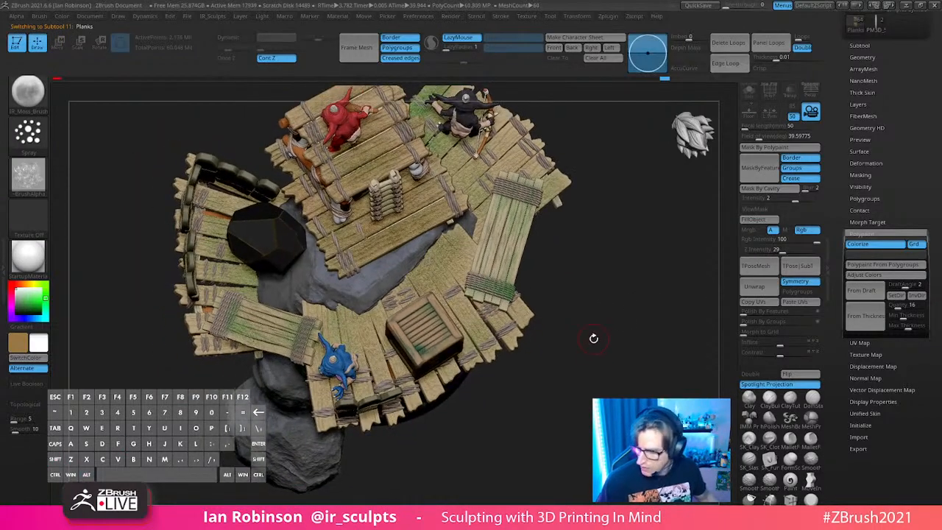
pyautogui.hotkey('shift', 'f')
pyautogui.hotkey('shift', 'f')
pyautogui.click(863, 275)
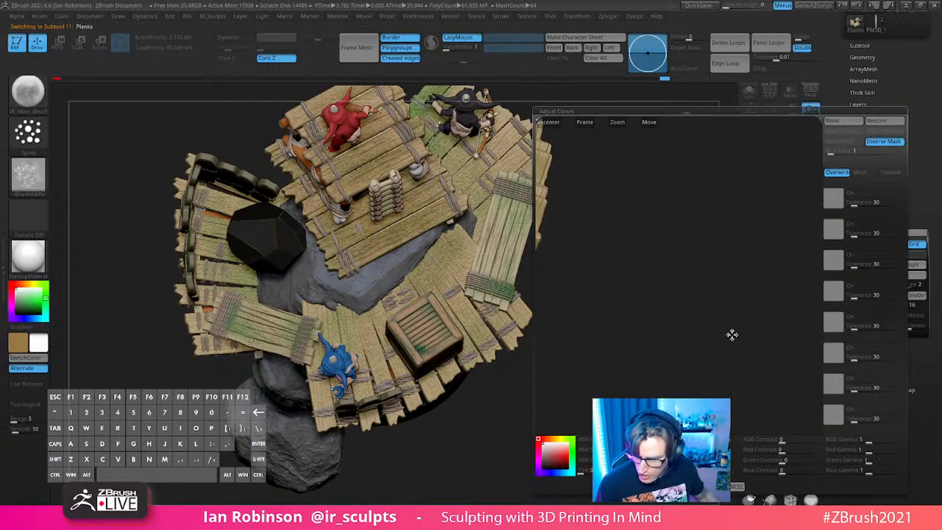
pyautogui.moveTo(781, 338); pyautogui.dragTo(746, 417)
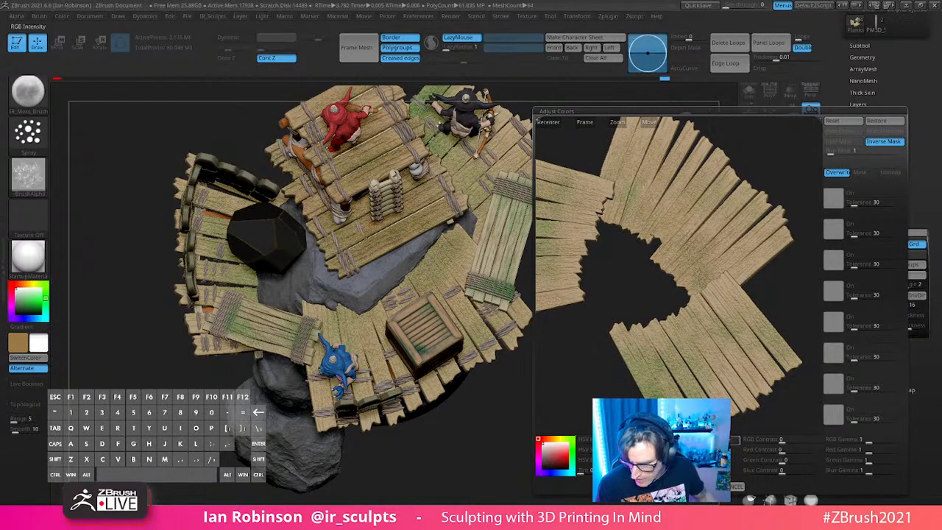
pyautogui.moveTo(869, 442); pyautogui.dragTo(865, 442)
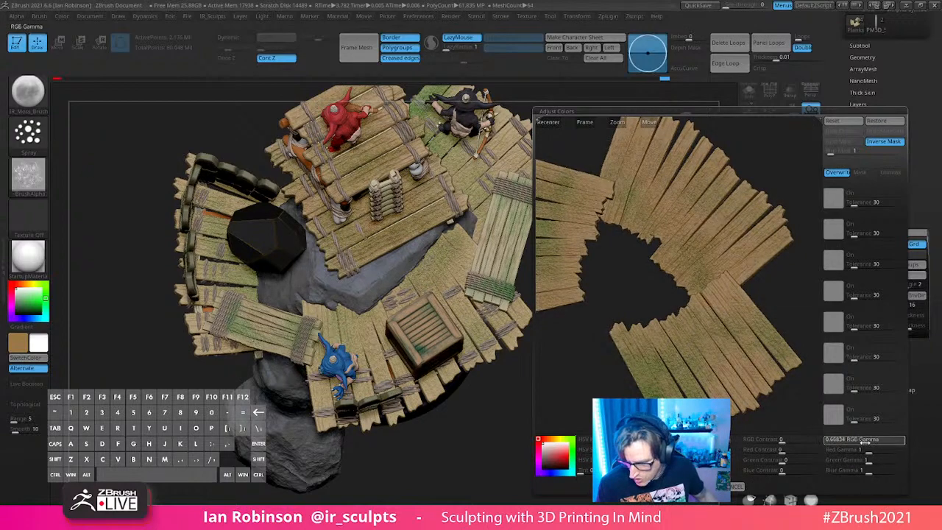
pyautogui.click(707, 487)
pyautogui.moveTo(591, 389); pyautogui.dragTo(536, 301)
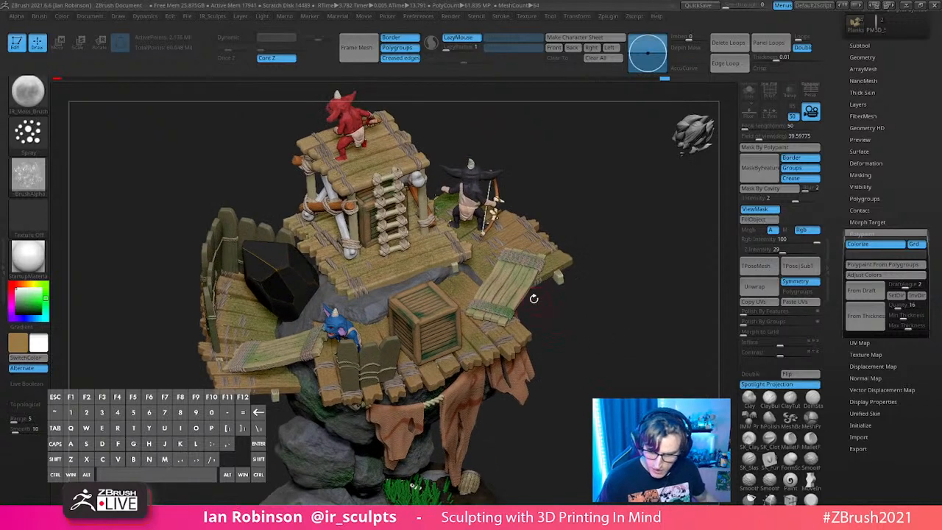
# Step: Darken the rope-bound bridges in Adjust Colors with RGB Gamma 0.66834 and RGB Contrast 0.0107, and apply it
pyautogui.keyDown('alt'); pyautogui.click(516, 293); pyautogui.keyUp('alt')
pyautogui.hotkey('shift', 'f')
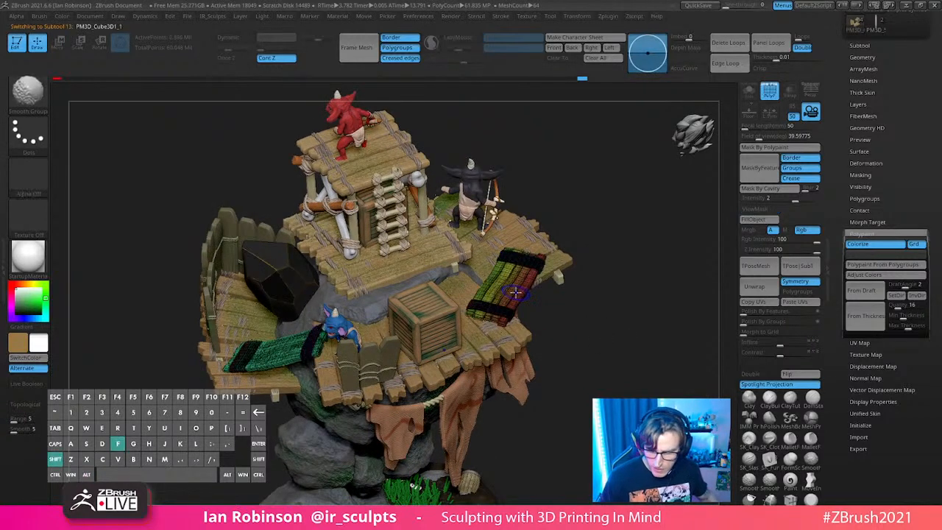
pyautogui.hotkey('shift', 'f')
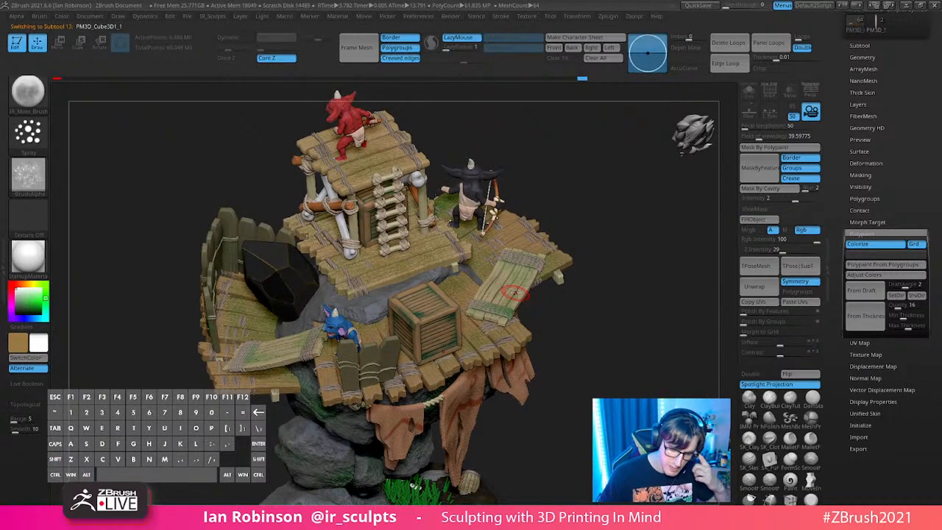
pyautogui.click(864, 274)
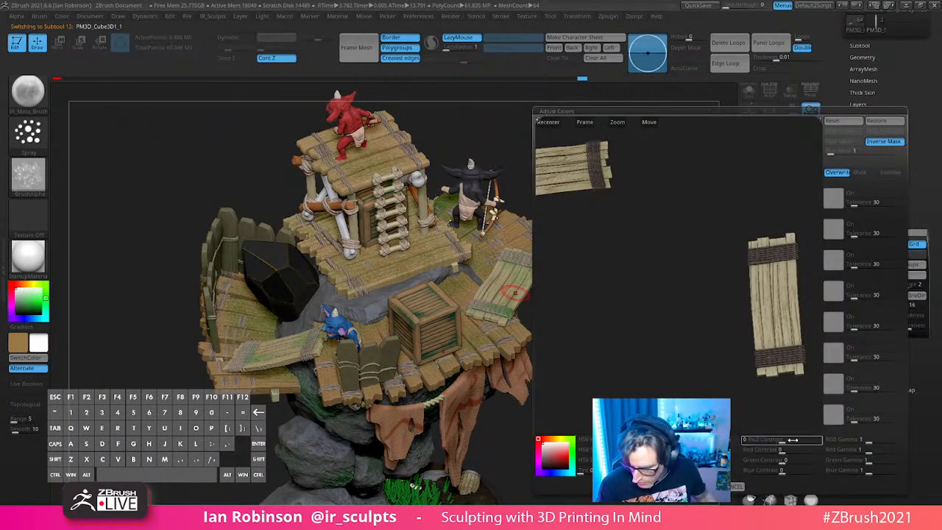
pyautogui.moveTo(870, 441); pyautogui.dragTo(866, 441)
pyautogui.moveTo(782, 440); pyautogui.dragTo(779, 440)
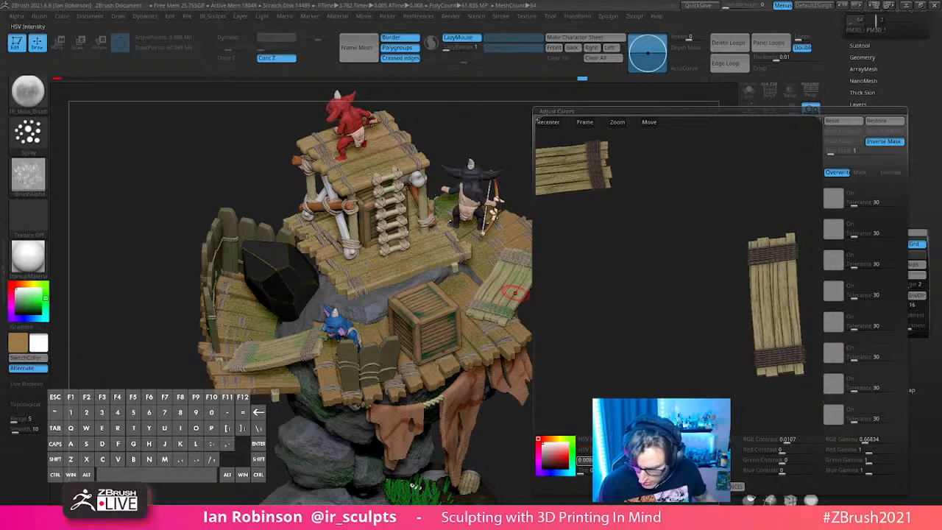
pyautogui.click(708, 486)
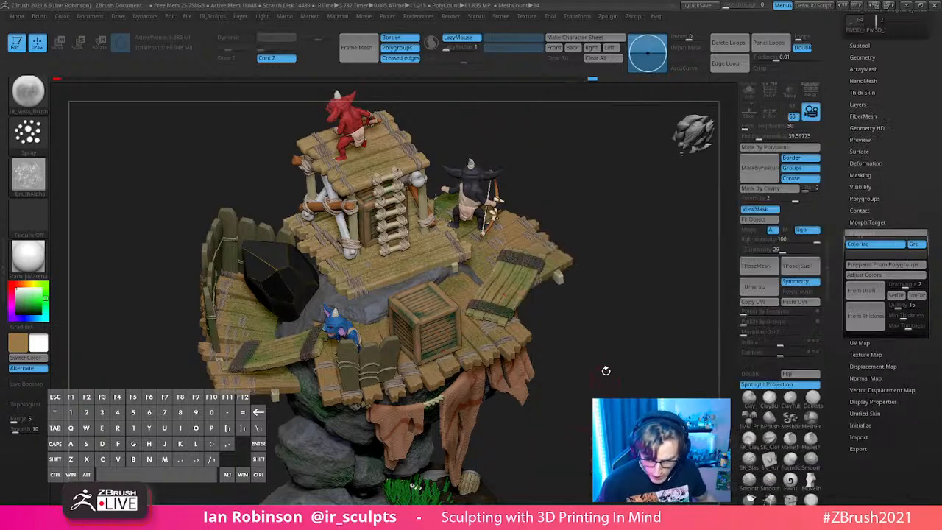
# Step: Check the whole statue from several sides and save the tool over Bokoblin_Talus_Statue_017_PosedBokoblin.ztl
pyautogui.moveTo(607, 384)
pyautogui.keyDown('alt'); pyautogui.mouseDown()
pyautogui.moveTo(600, 347)
pyautogui.moveTo(633, 360)
pyautogui.mouseUp(); pyautogui.keyUp('alt')
pyautogui.moveTo(622, 302)
pyautogui.keyDown('shift'); pyautogui.mouseDown()
pyautogui.moveTo(626, 333)
pyautogui.moveTo(652, 375)
pyautogui.moveTo(648, 396)
pyautogui.moveTo(637, 312)
pyautogui.moveTo(646, 354)
pyautogui.mouseUp(); pyautogui.keyUp('shift')
pyautogui.moveTo(647, 354); pyautogui.dragTo(605, 357, button='right')
pyautogui.keyDown('shift'); pyautogui.moveTo(604, 357); pyautogui.dragTo(433, 452); pyautogui.keyUp('shift')
pyautogui.keyDown('alt'); pyautogui.moveTo(656, 367); pyautogui.dragTo(581, 288); pyautogui.keyUp('alt')
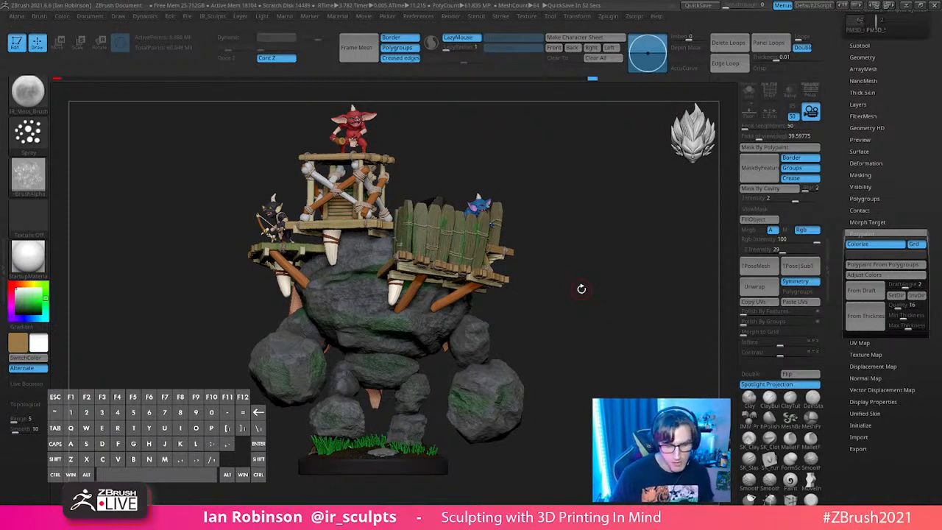
pyautogui.moveTo(581, 288); pyautogui.dragTo(604, 272)
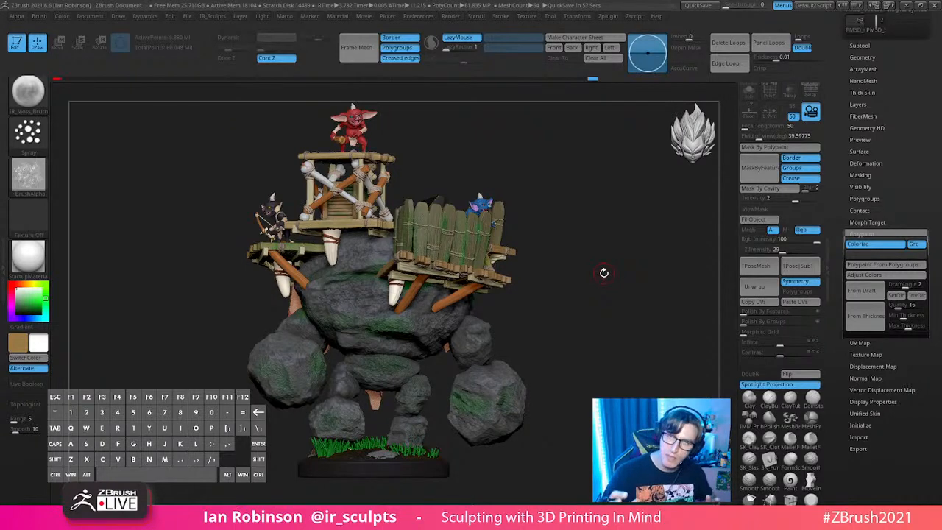
pyautogui.scroll(5, 883, 111)
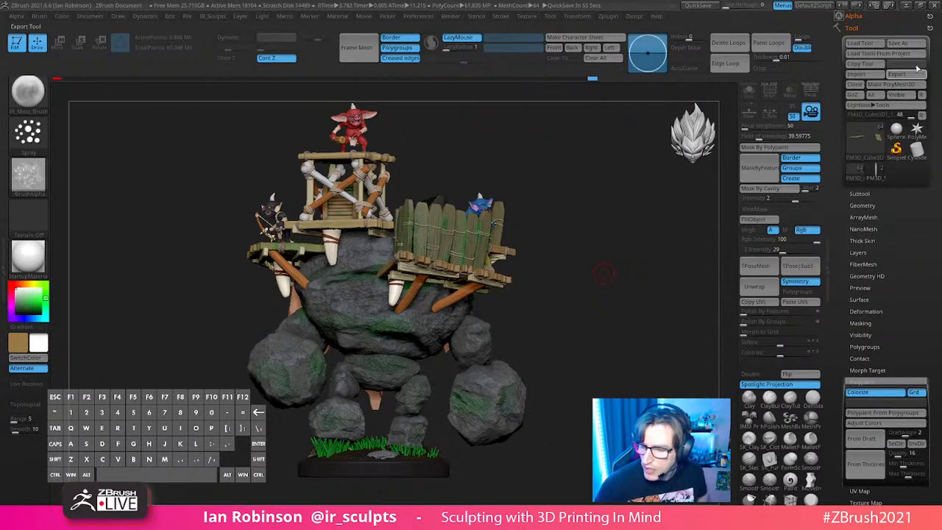
pyautogui.click(904, 42)
pyautogui.press('Return')
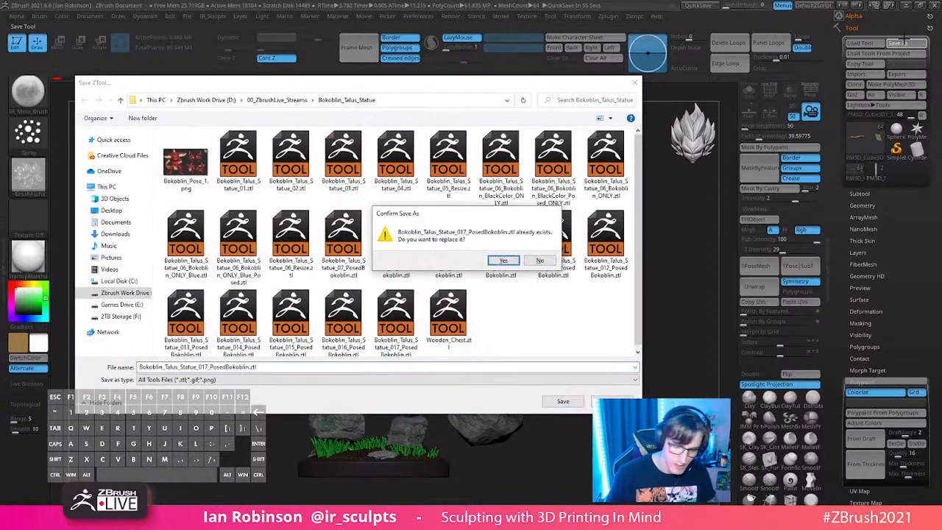
pyautogui.press('y')
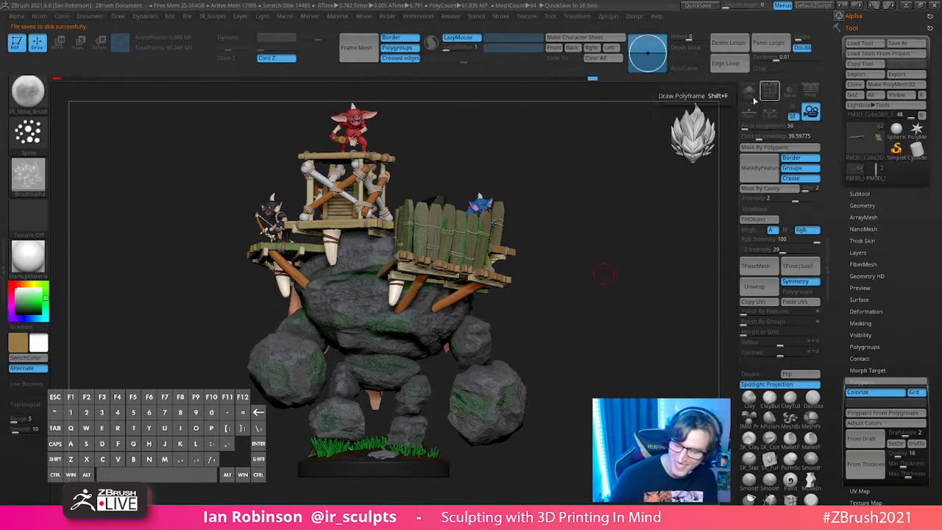
# Step: Render the full statue with BPR in perspective at an 85 mm focal length with the floor grid enabled
pyautogui.click(811, 95)
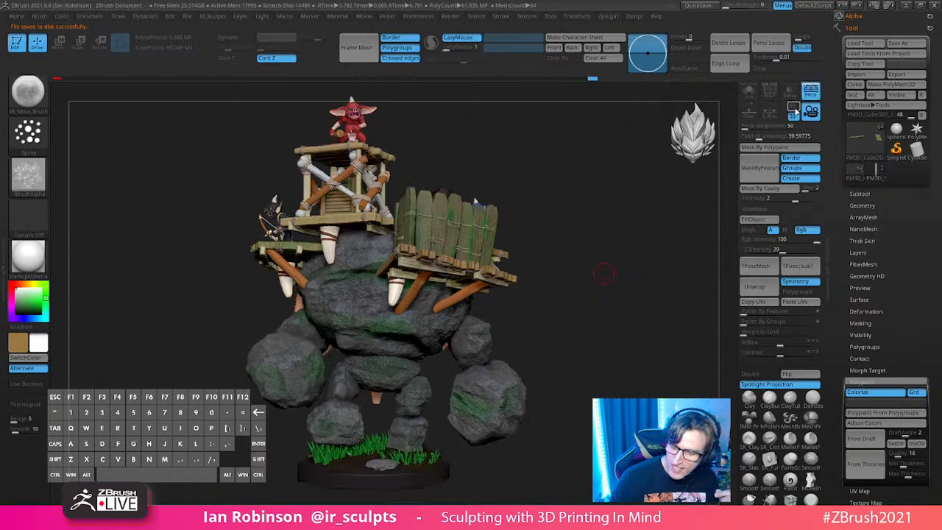
pyautogui.click(794, 108)
pyautogui.moveTo(586, 213); pyautogui.dragTo(624, 210)
pyautogui.click(748, 112)
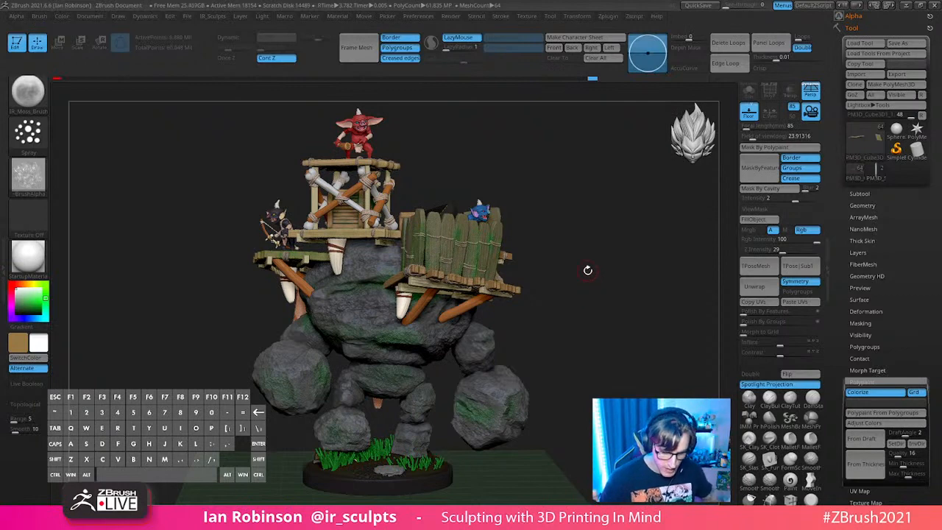
pyautogui.press('f')
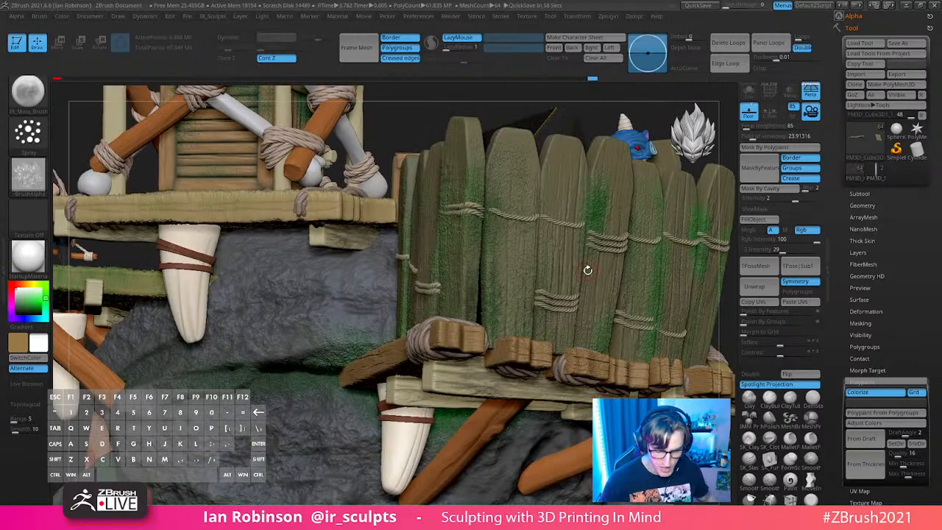
pyautogui.press('f')
pyautogui.hotkey('shift', 'r')
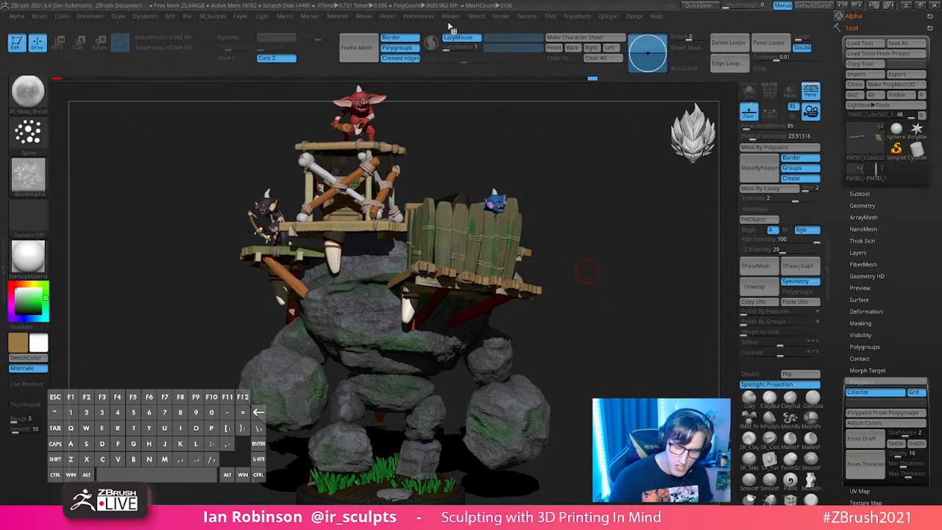
# Step: Collapse the docked Stroke and Brush settings and open the Light settings
pyautogui.click(5, 257)
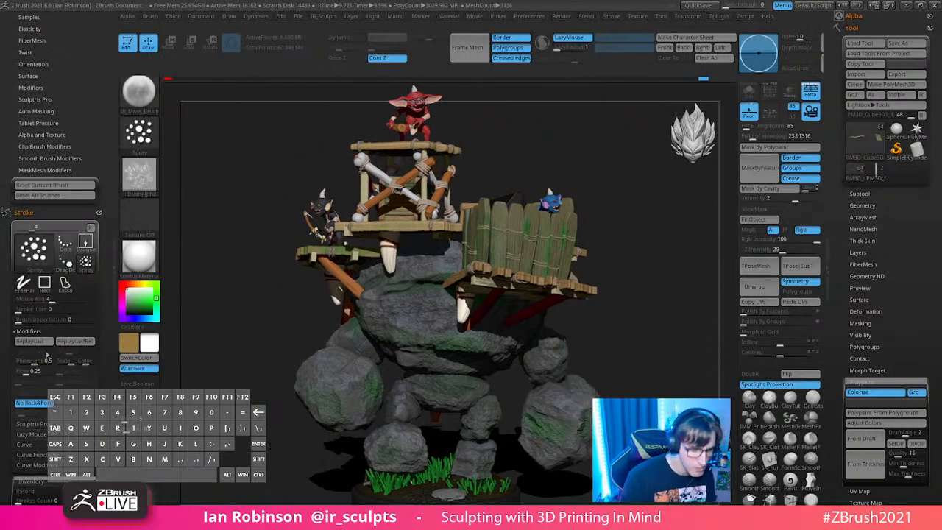
pyautogui.click(98, 210)
pyautogui.moveTo(103, 140); pyautogui.dragTo(114, 253)
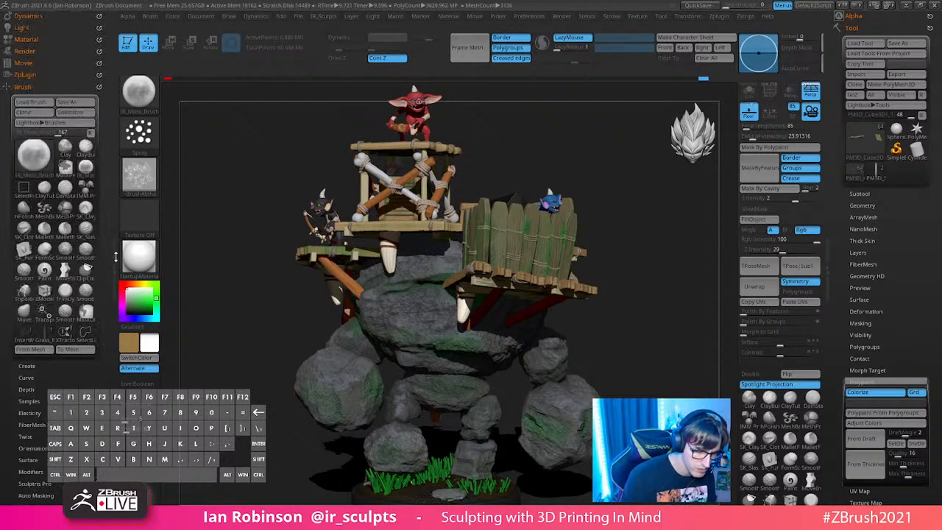
pyautogui.click(93, 84)
pyautogui.click(77, 29)
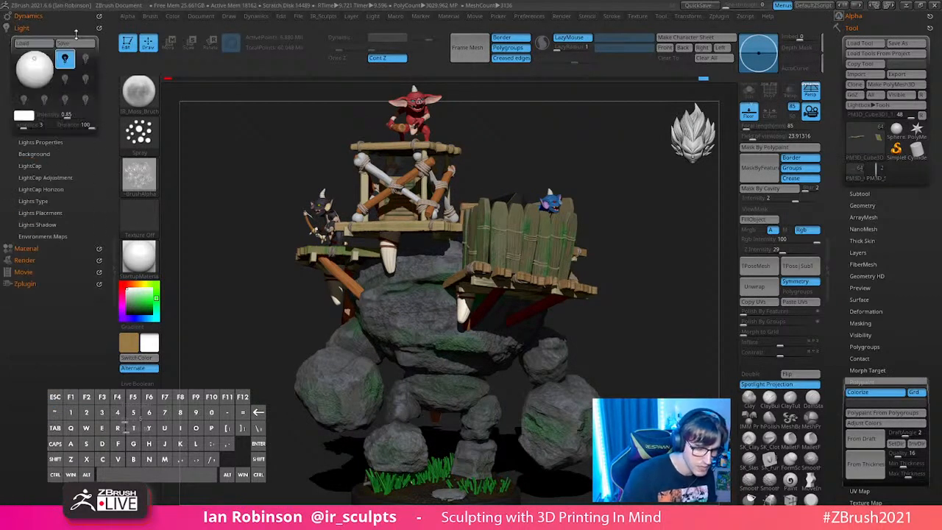
pyautogui.click(373, 15)
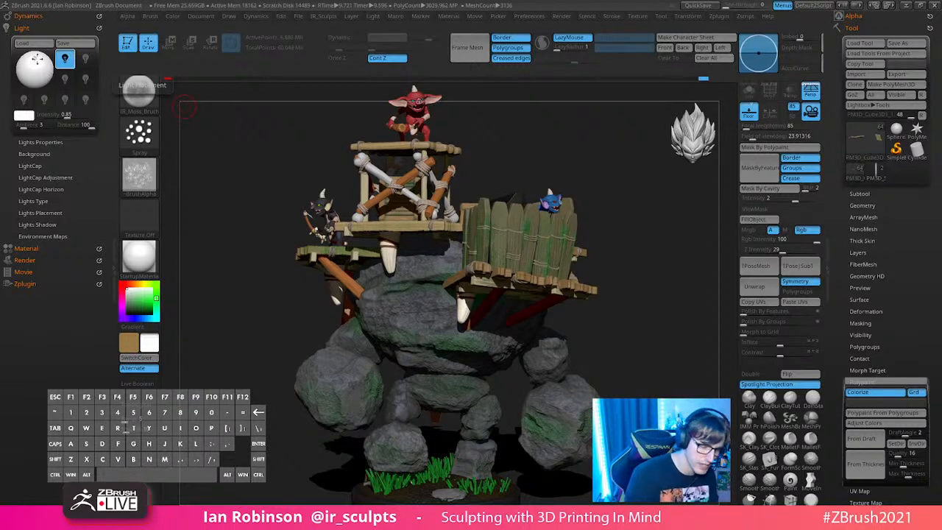
# Step: Switch off the first light, enable the second light, and place it behind the statue's upper right side
pyautogui.click(65, 58)
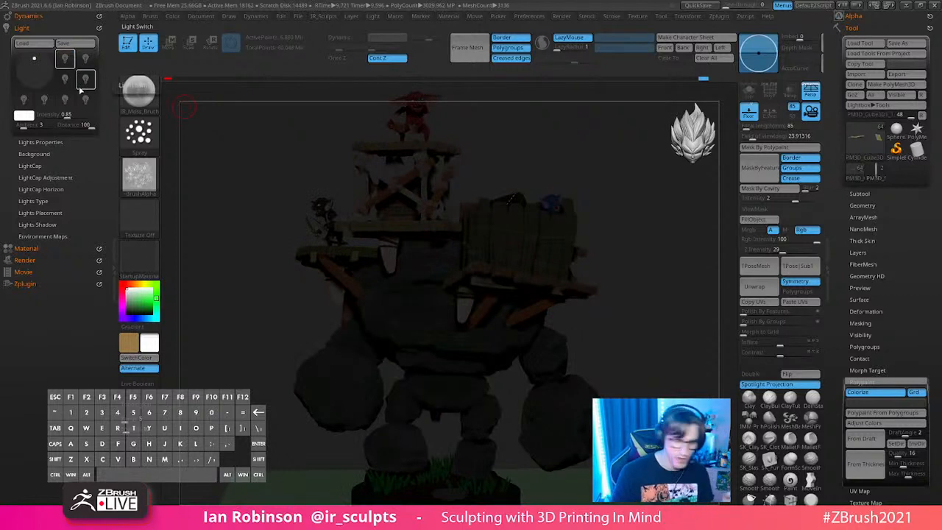
pyautogui.click(86, 59)
pyautogui.click(86, 59)
pyautogui.moveTo(37, 71); pyautogui.dragTo(41, 55)
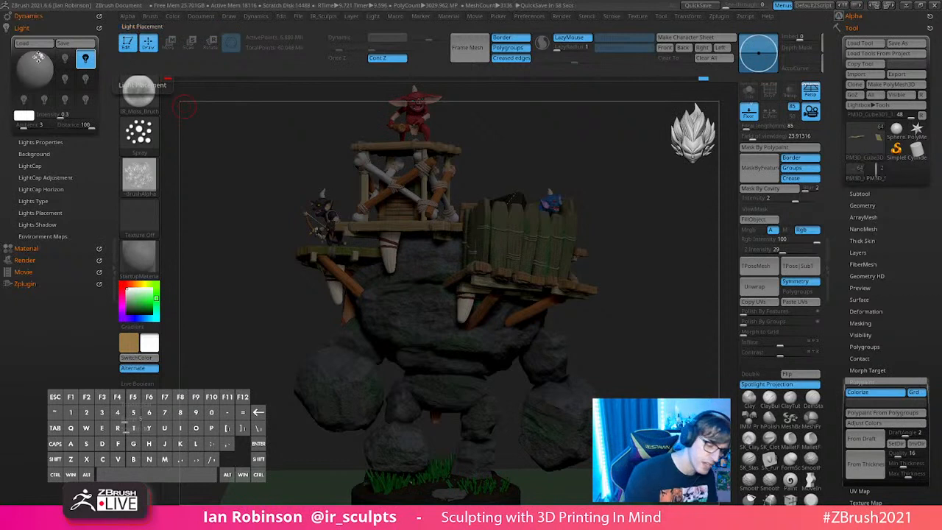
pyautogui.click(42, 55)
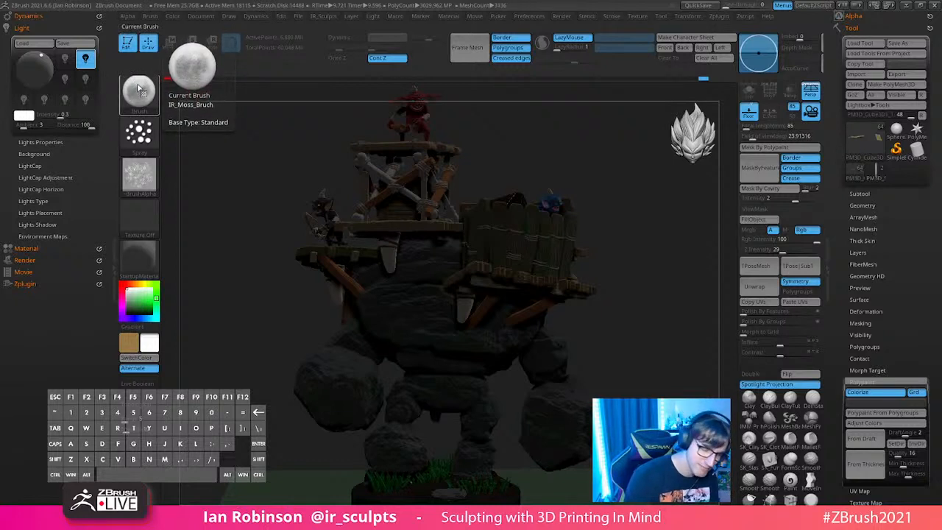
# Step: Raise the second light's intensity to about 1.16 and render the statue with BPR
pyautogui.moveTo(51, 115); pyautogui.dragTo(69, 117)
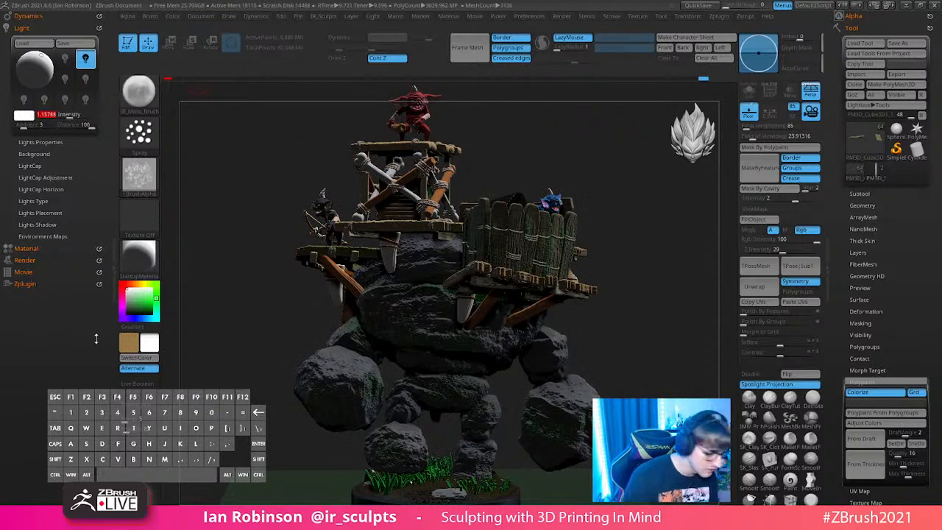
pyautogui.hotkey('shift', 'r')
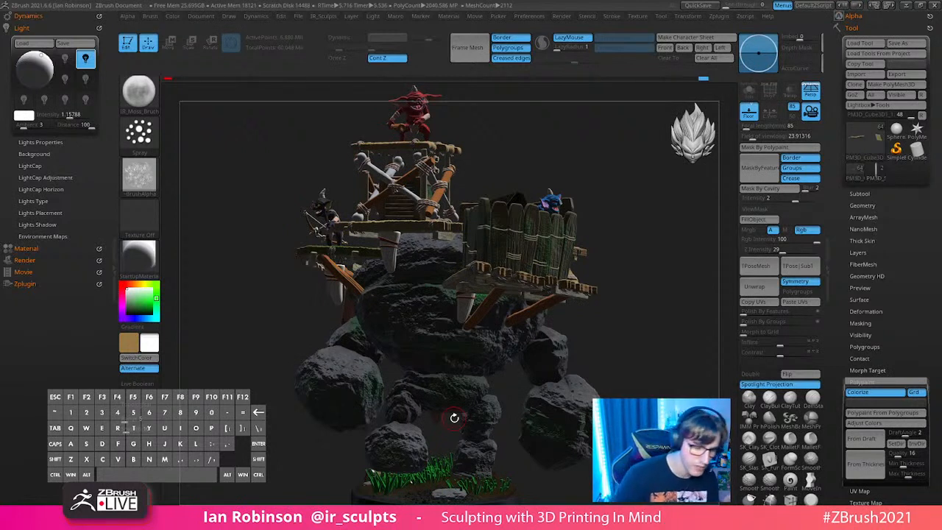
# Step: Switch off the second light, enable the first light, and reposition it above the front of the statue, checking it with BPR renders
pyautogui.click(85, 59)
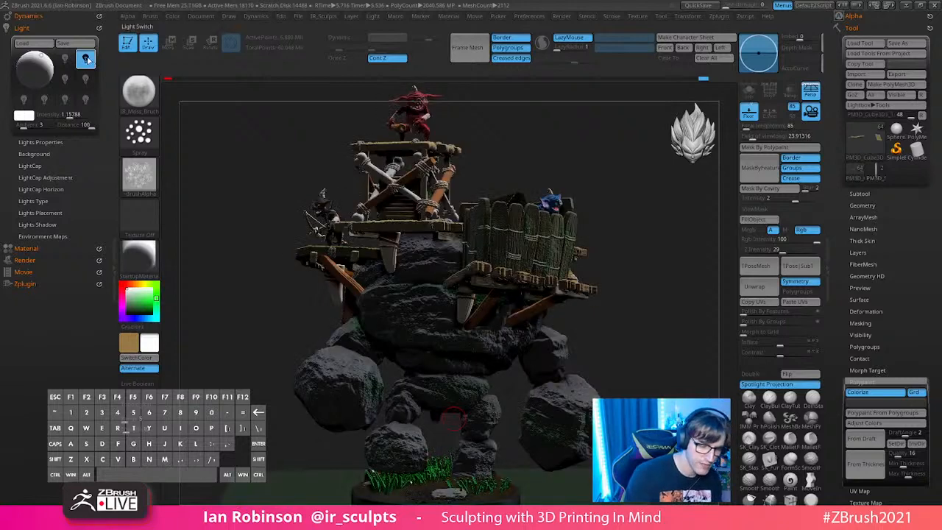
pyautogui.click(66, 59)
pyautogui.moveTo(36, 60)
pyautogui.mouseDown()
pyautogui.moveTo(20, 65)
pyautogui.moveTo(41, 53)
pyautogui.moveTo(44, 62)
pyautogui.mouseUp()
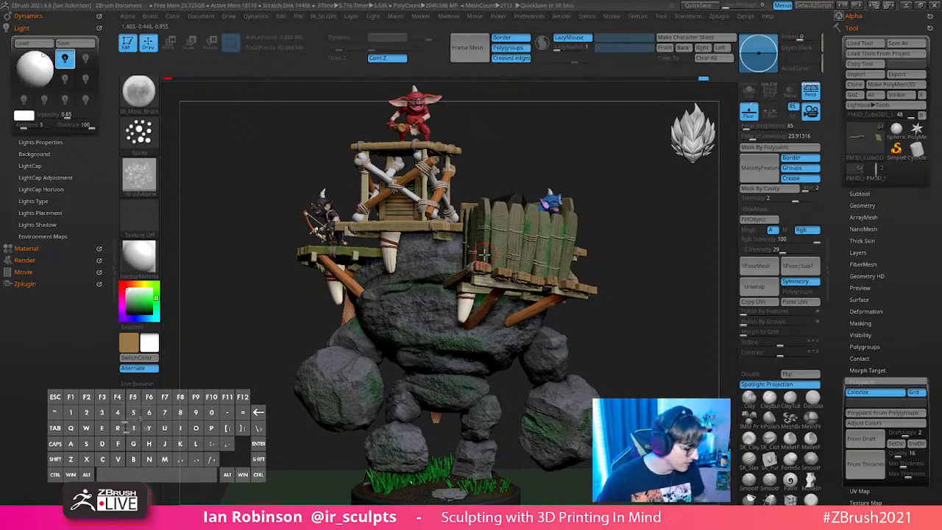
pyautogui.press('shift')
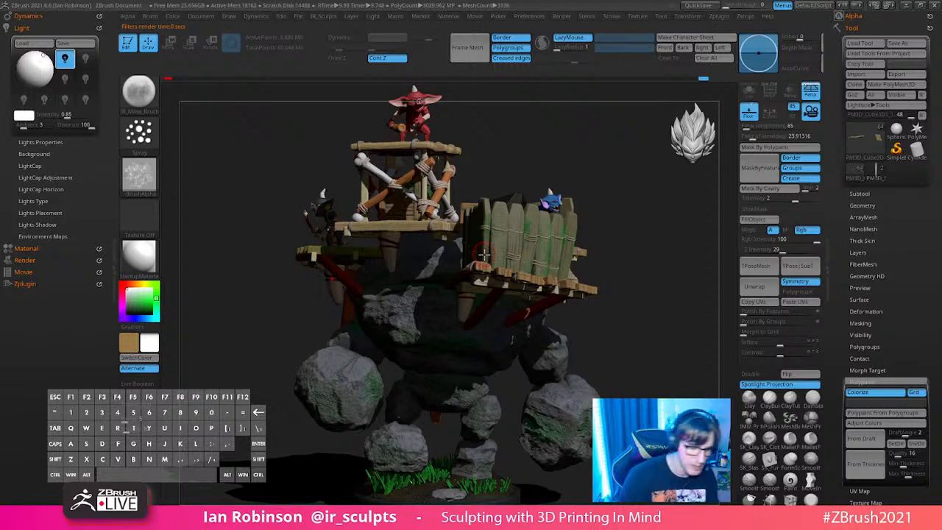
pyautogui.moveTo(40, 57); pyautogui.dragTo(39, 61)
pyautogui.hotkey('shift', 'r')
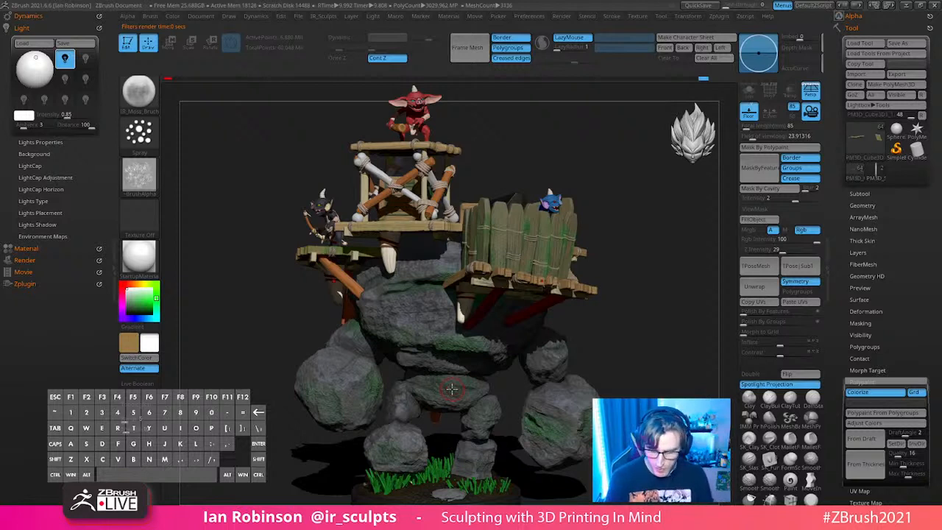
# Step: Re-enable the second light alongside the first, adjust its position above the statue, and render with BPR
pyautogui.click(86, 64)
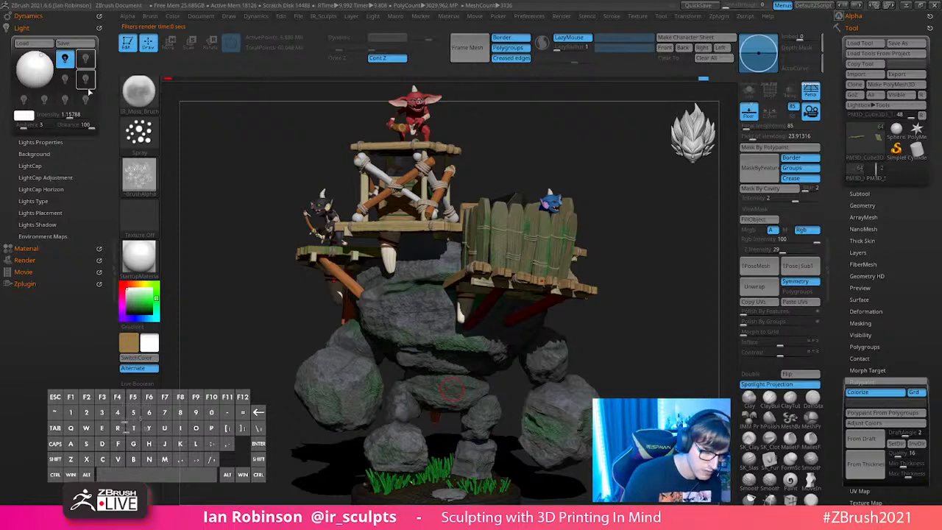
pyautogui.click(86, 63)
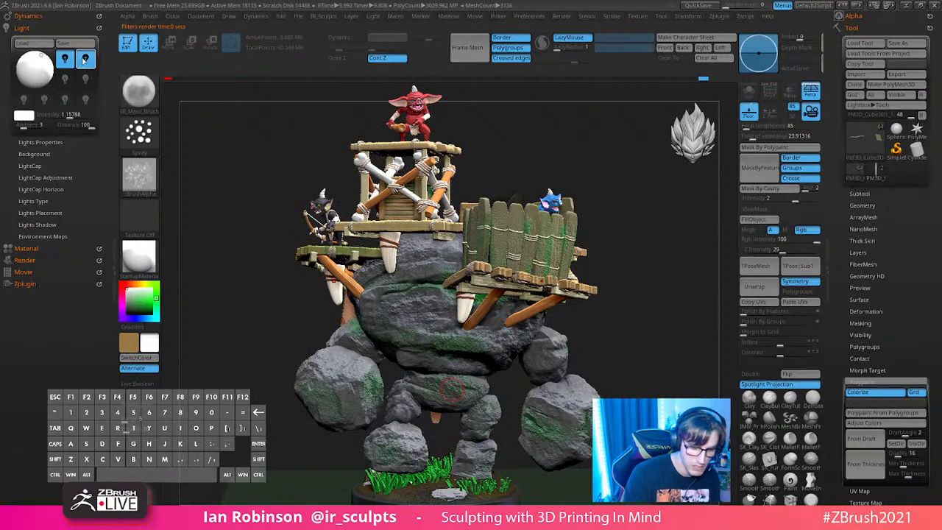
pyautogui.press('shift')
pyautogui.hotkey('shift', 'r')
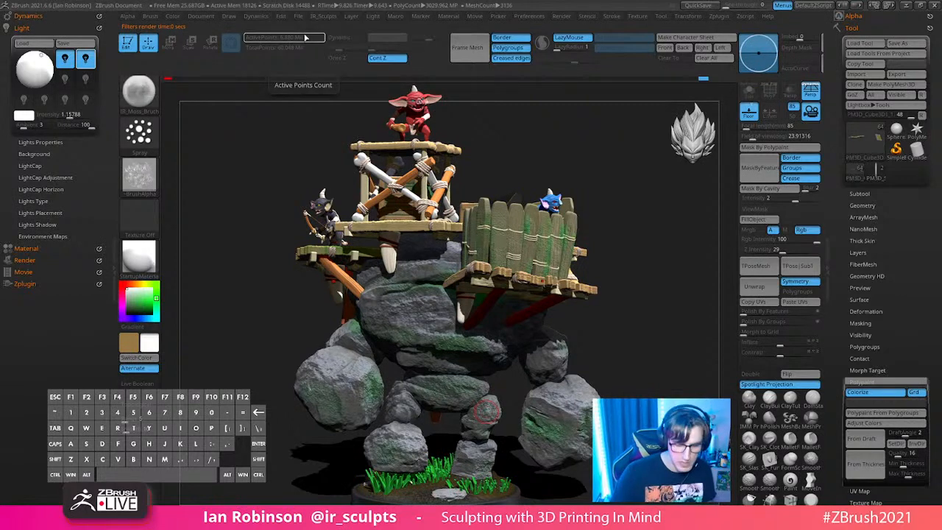
pyautogui.click(39, 58)
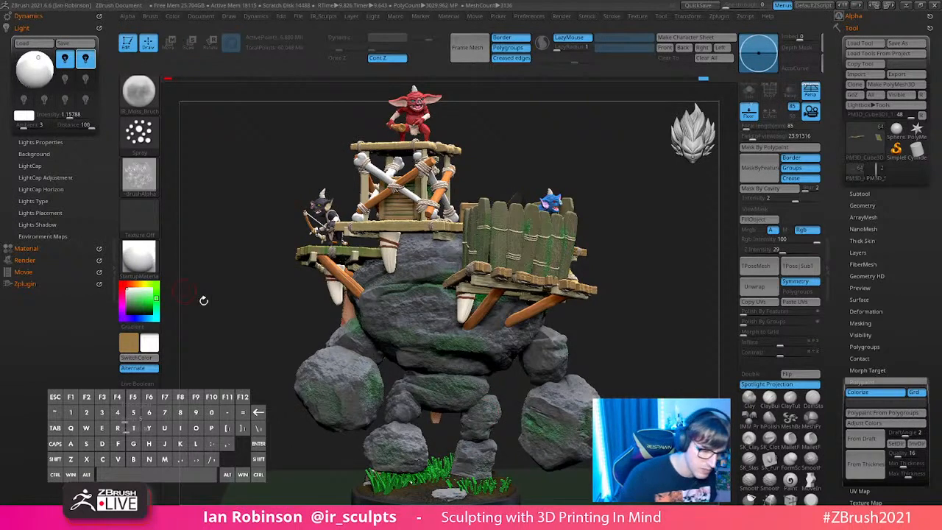
pyautogui.hotkey('shift', 'r')
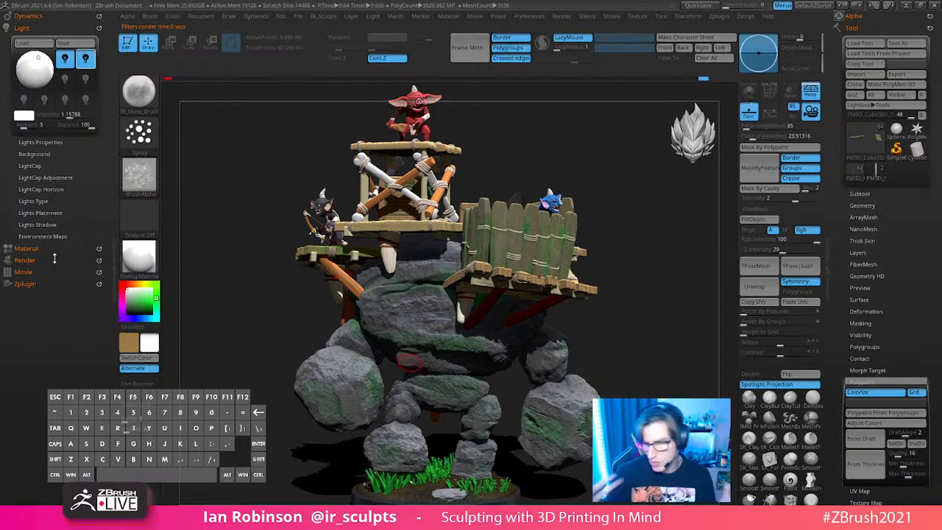
# Step: In the BPR Shadow render settings, set the global shadow strength to 0.65 and the floor shadow strength to 0.85
pyautogui.click(56, 27)
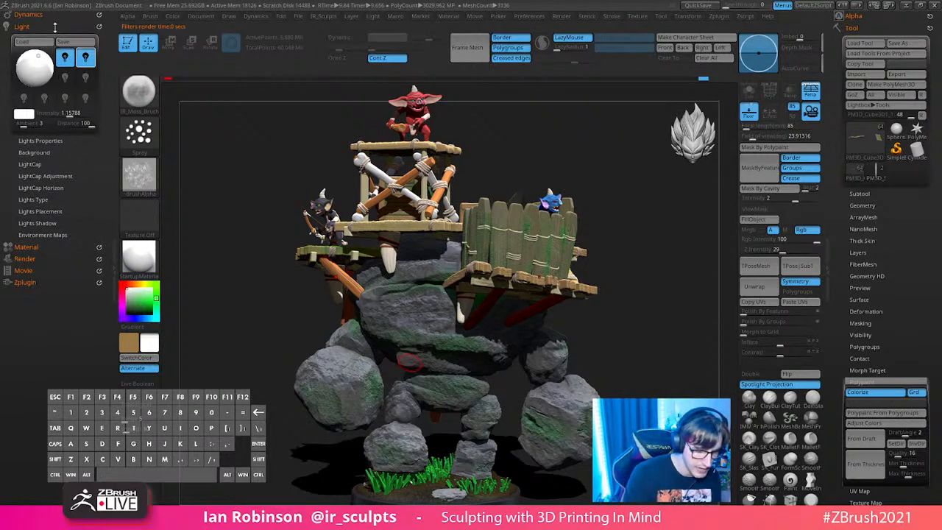
pyautogui.click(51, 50)
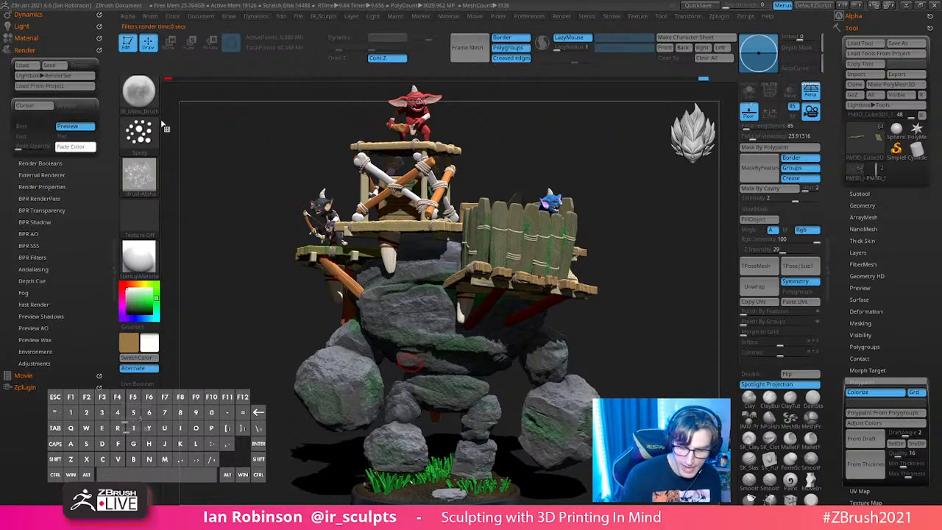
pyautogui.click(563, 16)
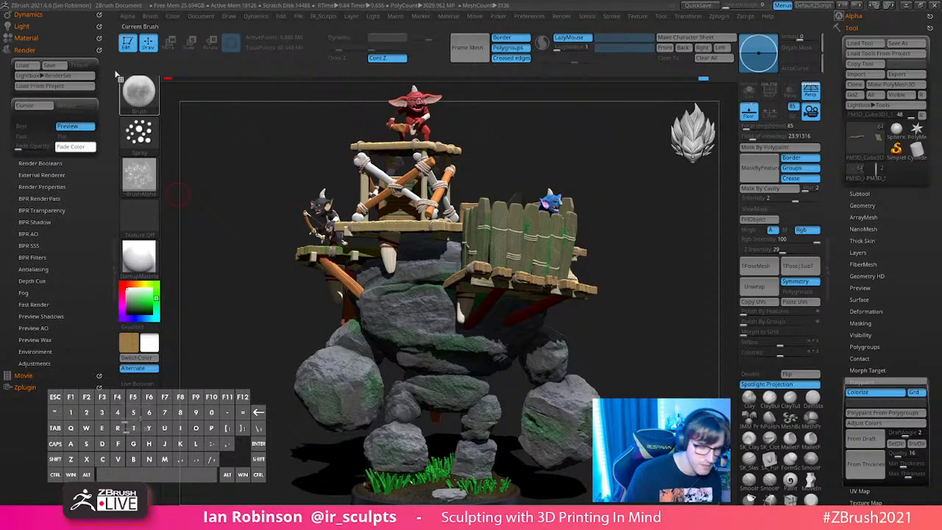
pyautogui.click(51, 221)
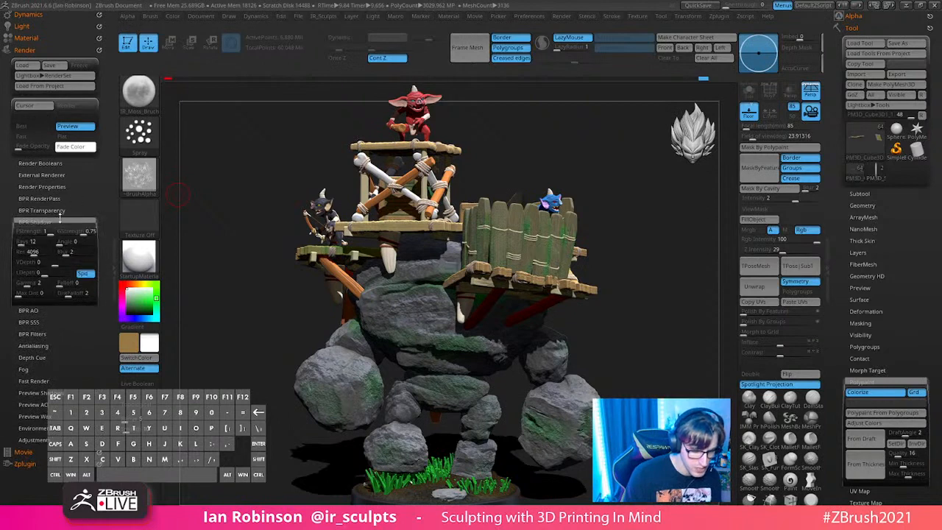
pyautogui.moveTo(85, 199); pyautogui.dragTo(85, 173)
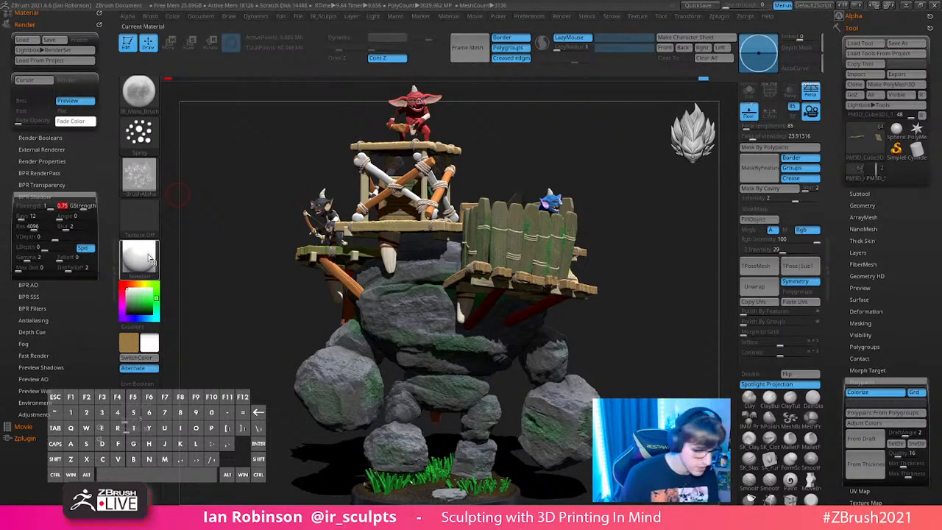
pyautogui.write('65')
pyautogui.press('Return')
pyautogui.click(44, 205)
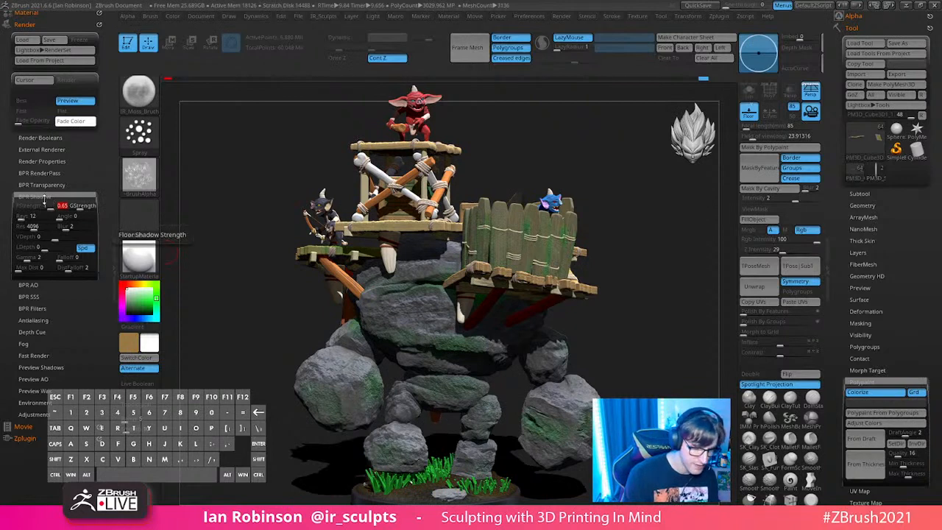
pyautogui.write('85')
pyautogui.press('Return')
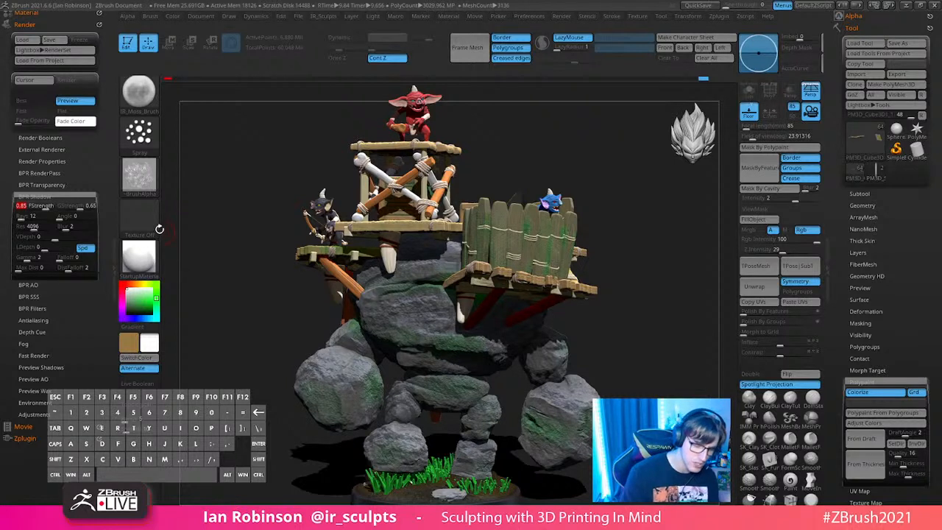
# Step: Set the BPR shadow angle to 40, render the statue again, and collapse the shadow settings
pyautogui.click(74, 216)
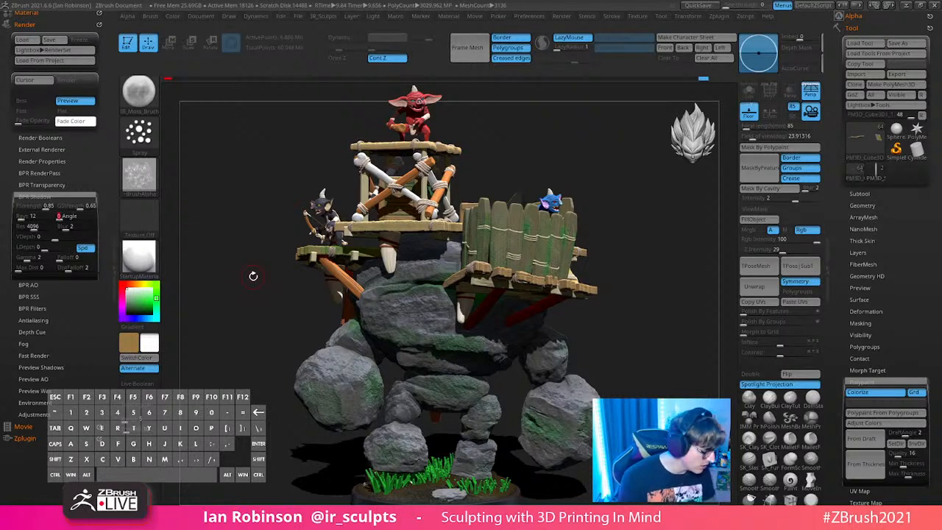
pyautogui.write('40')
pyautogui.press('Return')
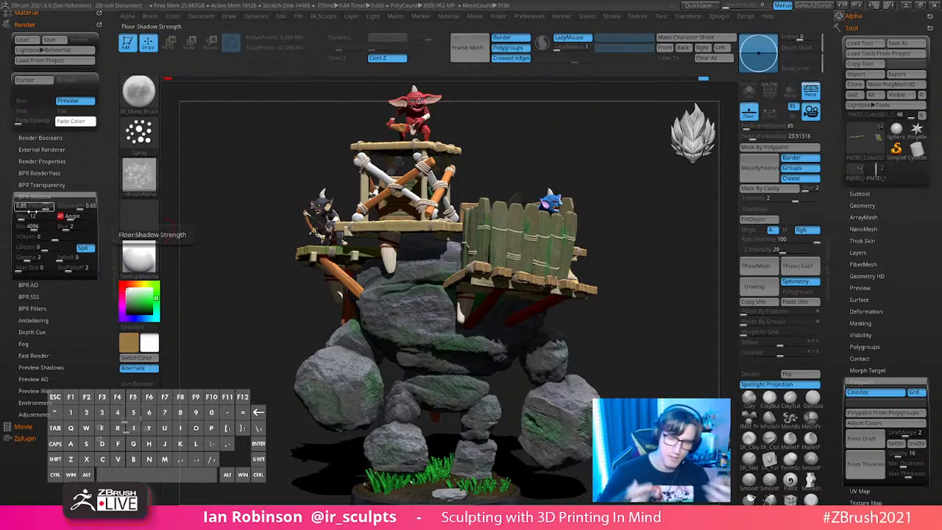
pyautogui.hotkey('shift', 'r')
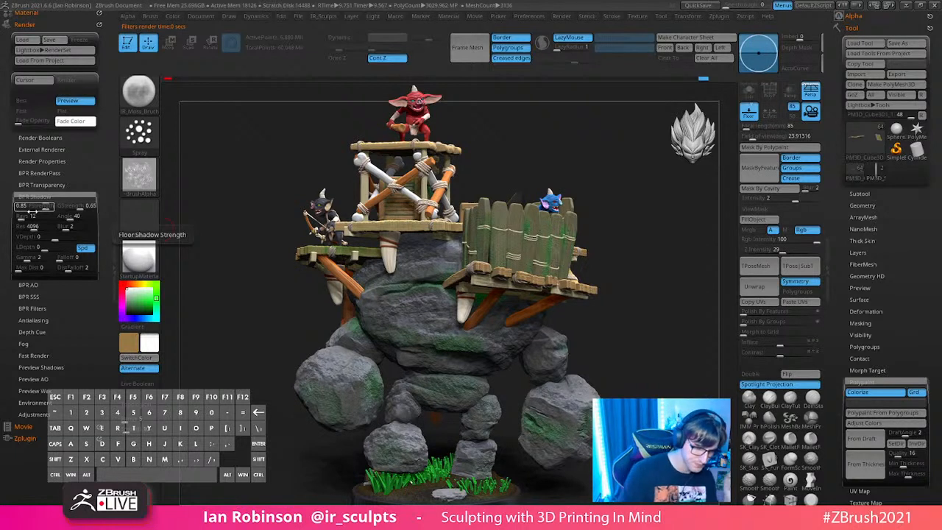
pyautogui.click(34, 196)
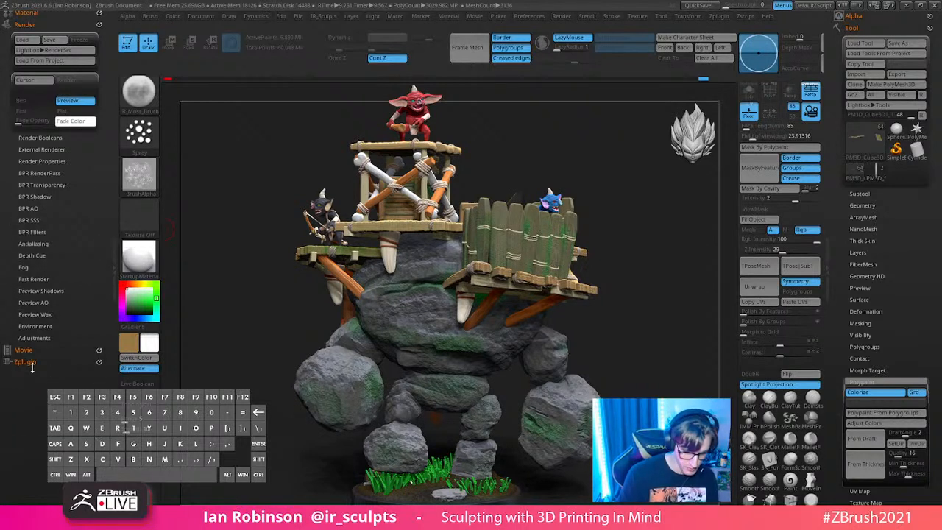
# Step: Enable BPR filter F1 and set its type to Radial Overlay
pyautogui.click(45, 232)
pyautogui.scroll(-3, 46, 213)
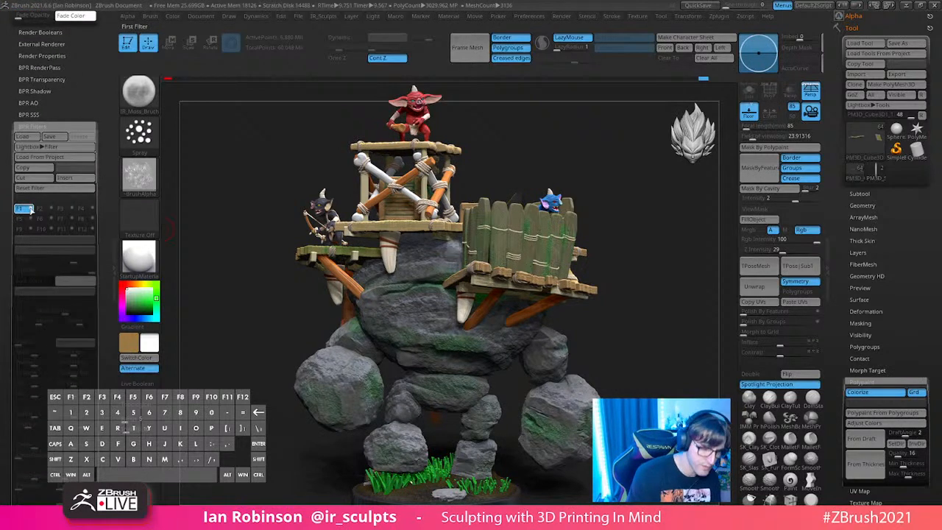
pyautogui.click(24, 209)
pyautogui.scroll(-5, 100, 129)
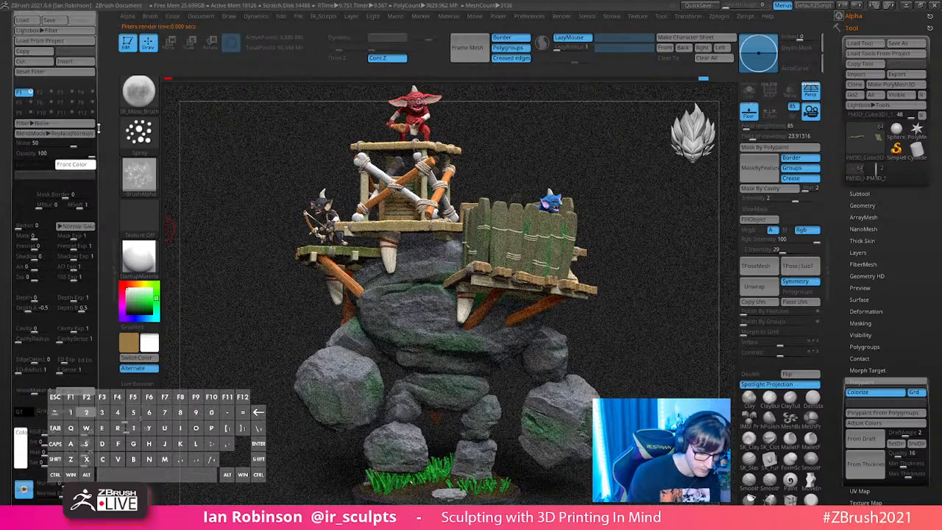
pyautogui.click(59, 124)
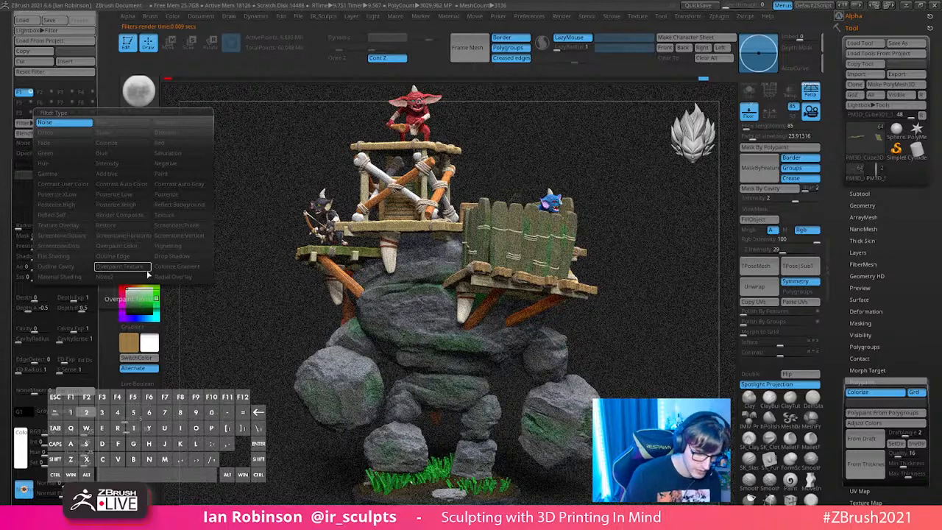
pyautogui.click(69, 270)
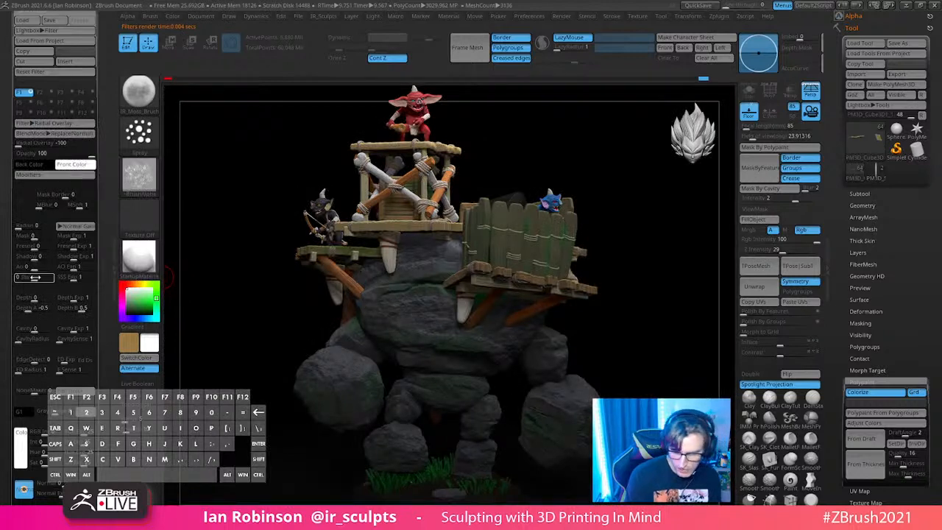
# Step: Set the Radial Overlay filter's Up Down Position to about -0.24 and adjust its radius
pyautogui.click(56, 176)
pyautogui.click(143, 175)
pyautogui.moveTo(143, 175); pyautogui.dragTo(147, 174)
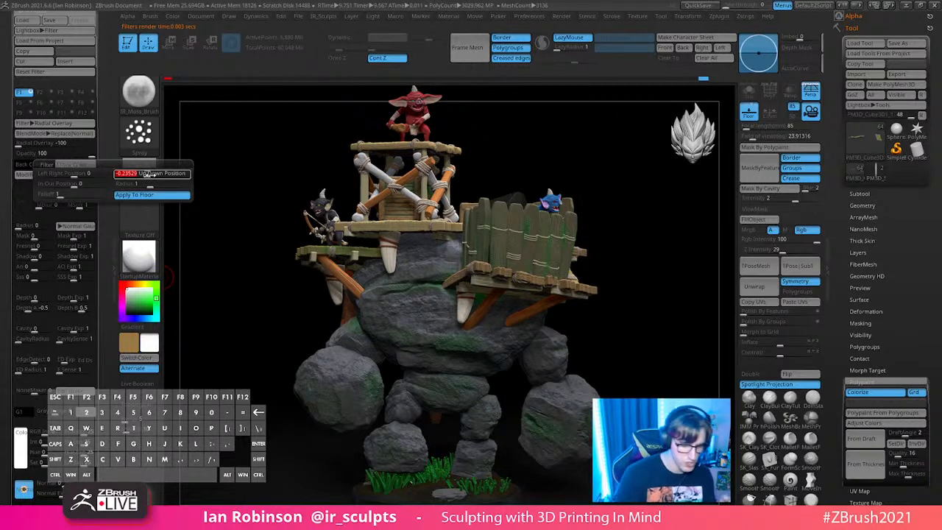
pyautogui.moveTo(152, 174); pyautogui.dragTo(155, 187)
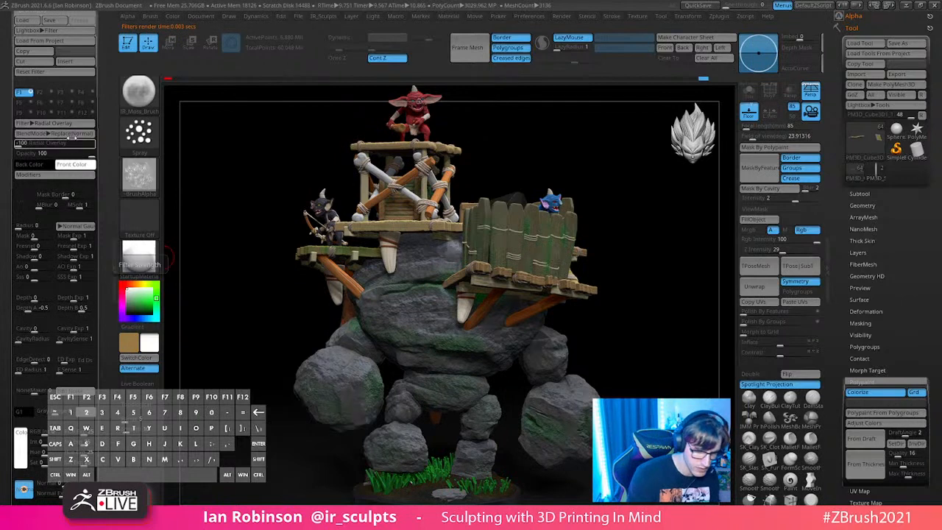
# Step: Enable BPR filter F3 as Sharpen, and enable filter F2 with its type set to Material Shading
pyautogui.click(65, 92)
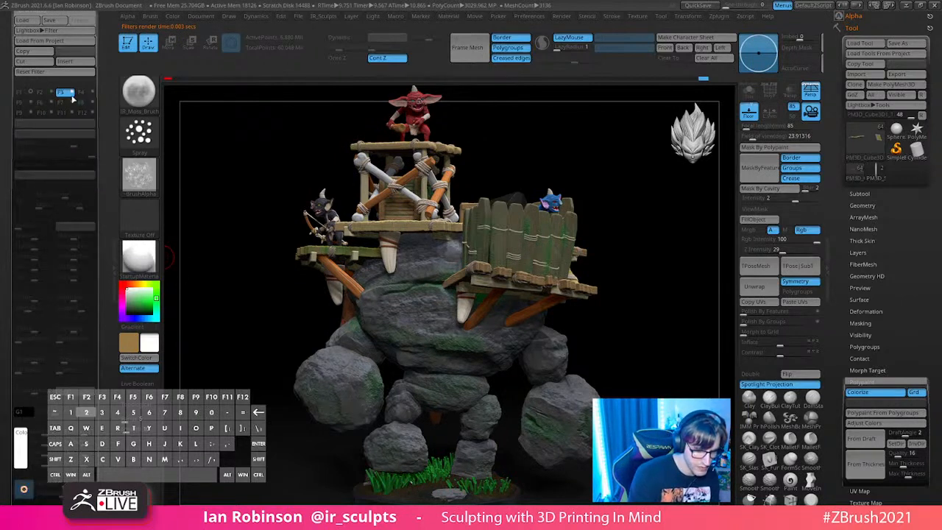
pyautogui.click(72, 93)
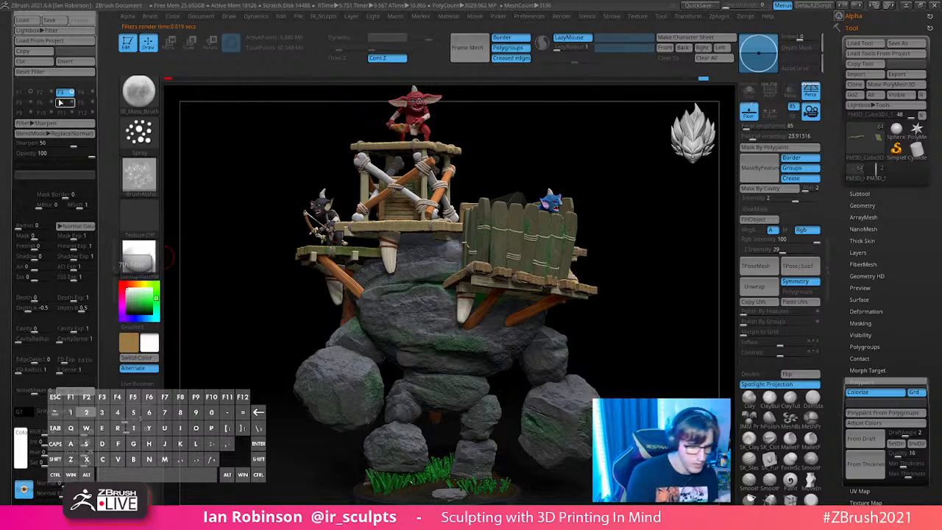
pyautogui.click(44, 92)
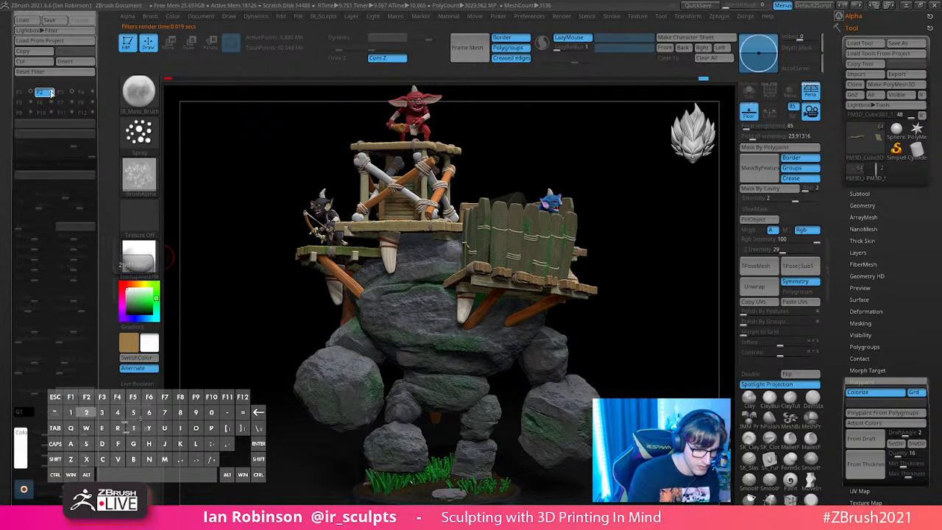
pyautogui.click(52, 92)
pyautogui.click(53, 124)
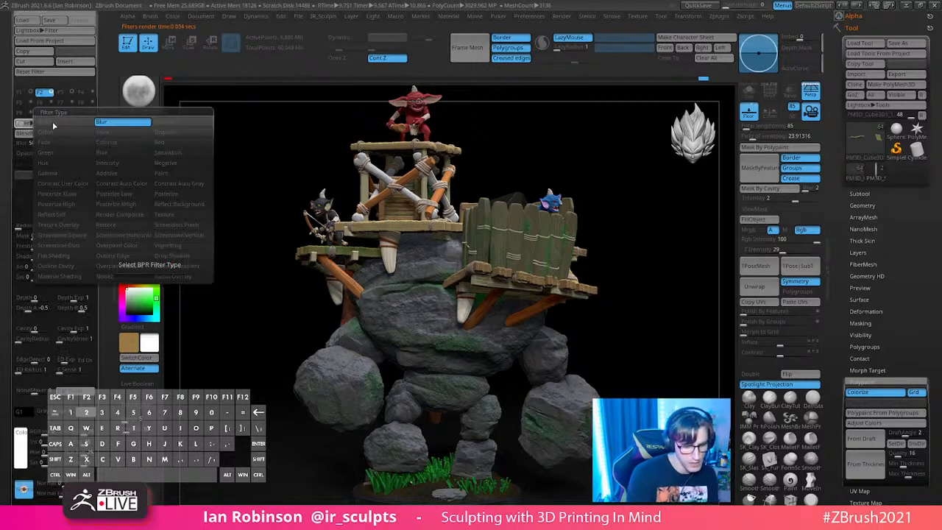
pyautogui.click(74, 277)
# Step: Choose the Material Shading filter's material, trying MatCap Gorilla before switching to a lighter grey one
pyautogui.click(29, 201)
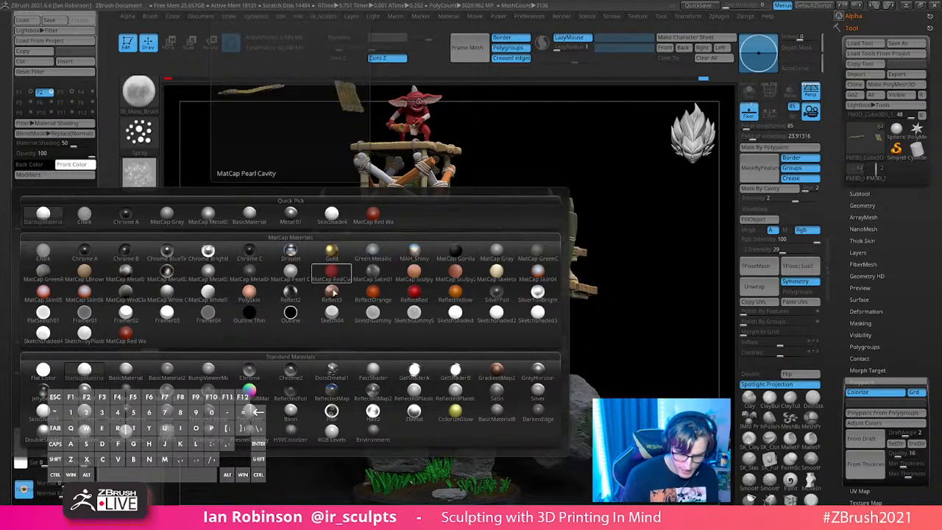
pyautogui.click(461, 254)
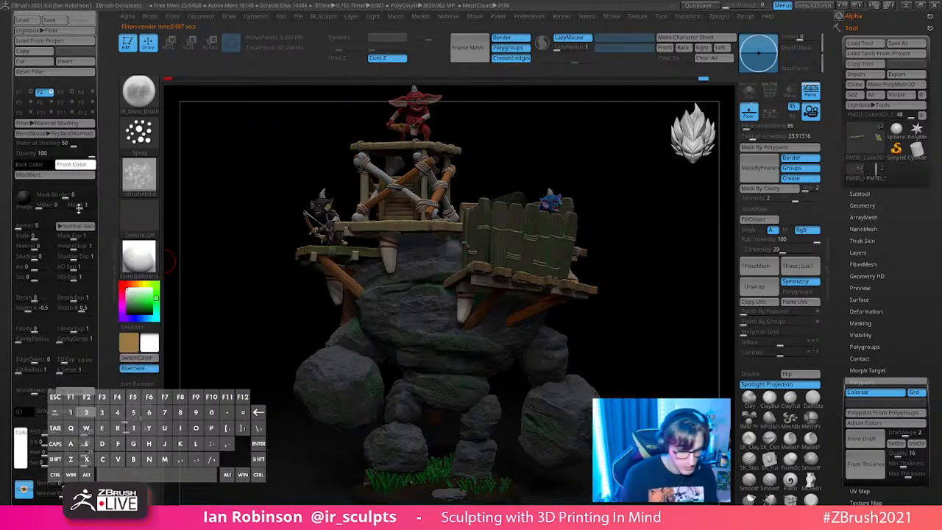
pyautogui.click(138, 256)
pyautogui.click(134, 404)
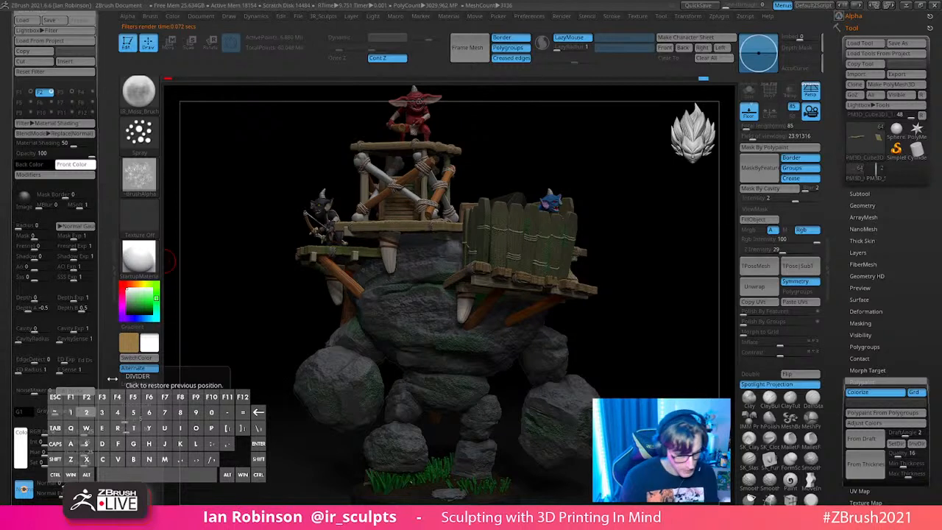
# Step: Enable BPR filter F4 as Orton with Screen blending and render the statue again
pyautogui.click(84, 92)
pyautogui.click(92, 92)
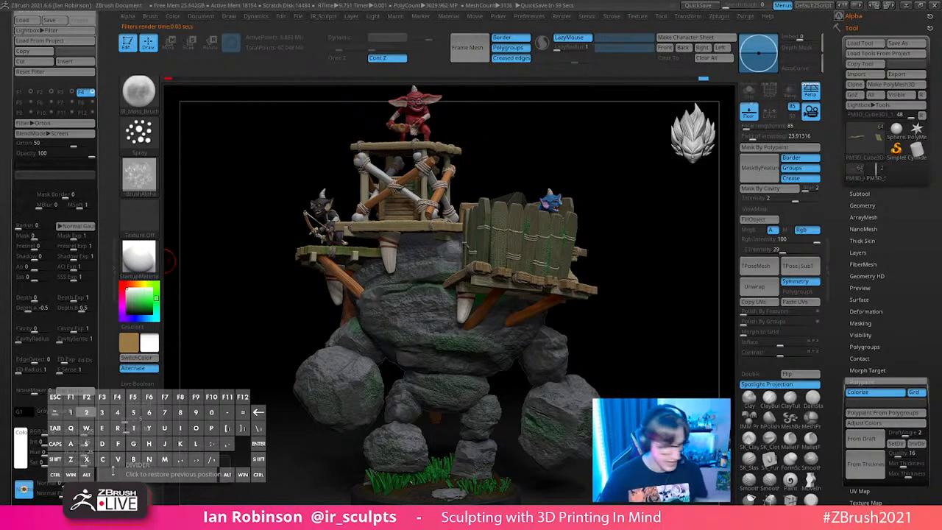
pyautogui.press('shift')
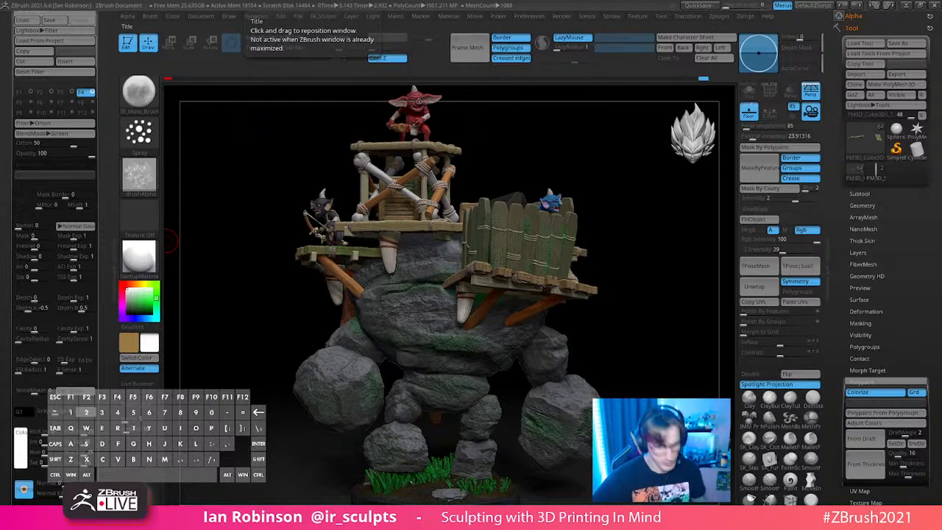
pyautogui.hotkey('ctrl', 'c')
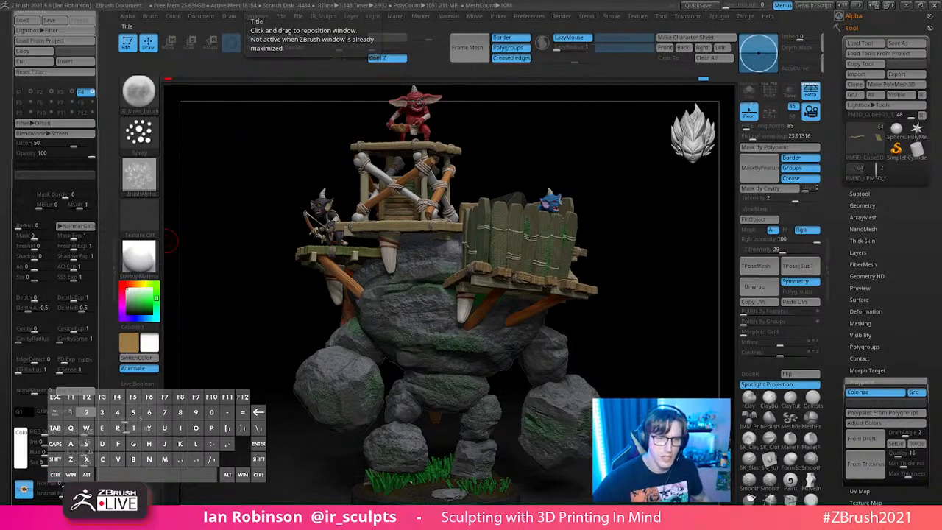
pyautogui.press('ctrl')
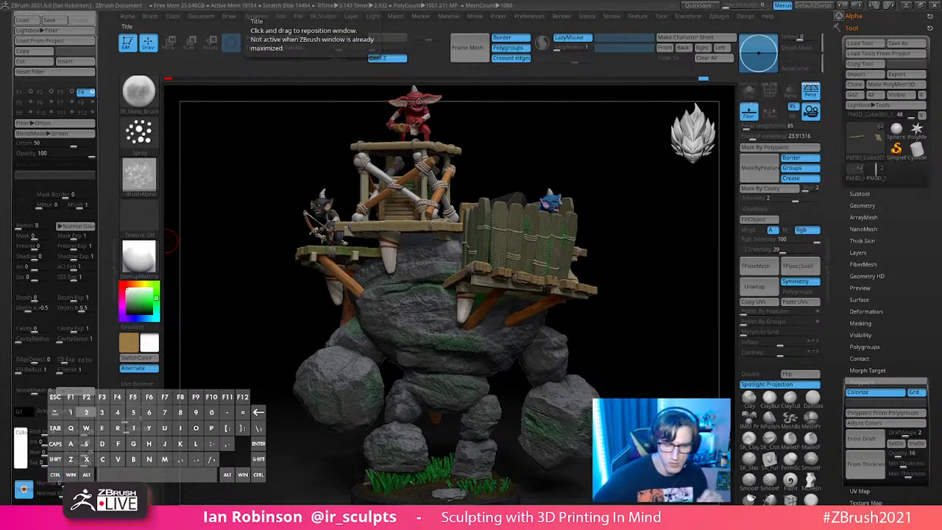